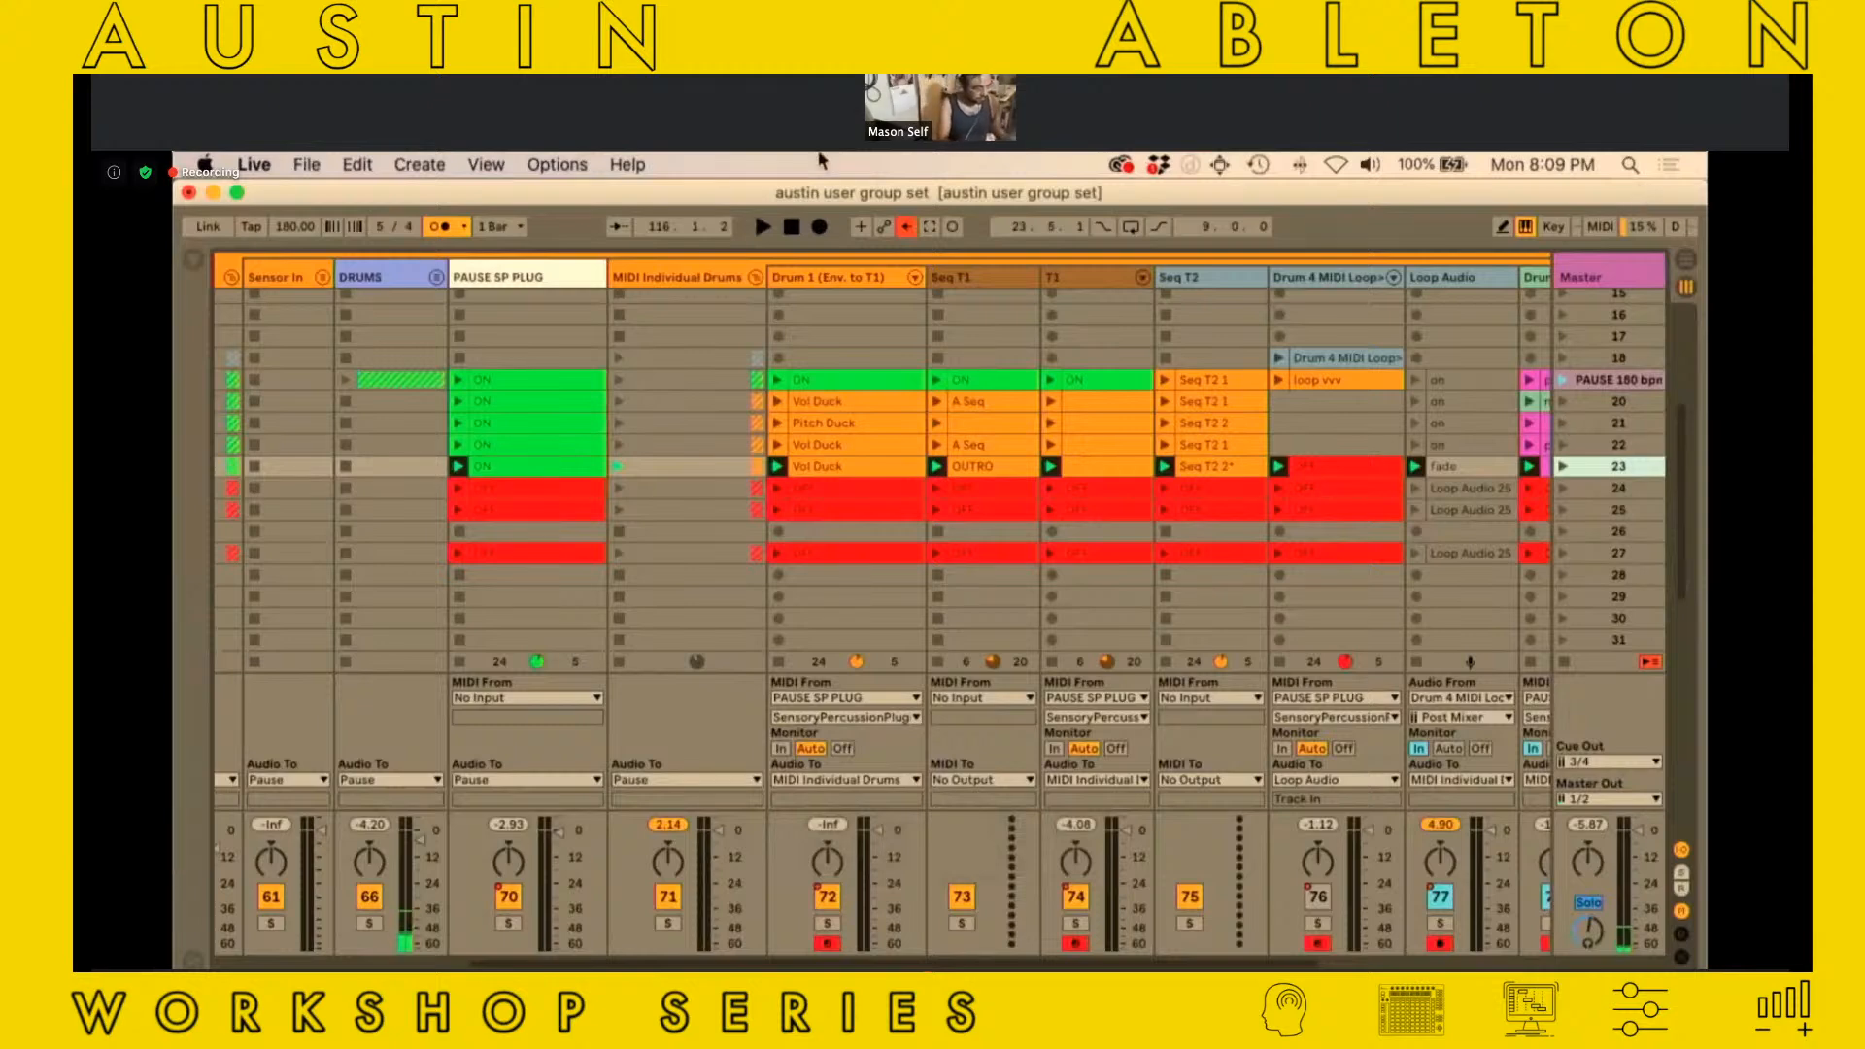
Open the SensoryPercussionPlugin window from the PAUSE SP PLUG track and select drum 2
left_click(504, 280)
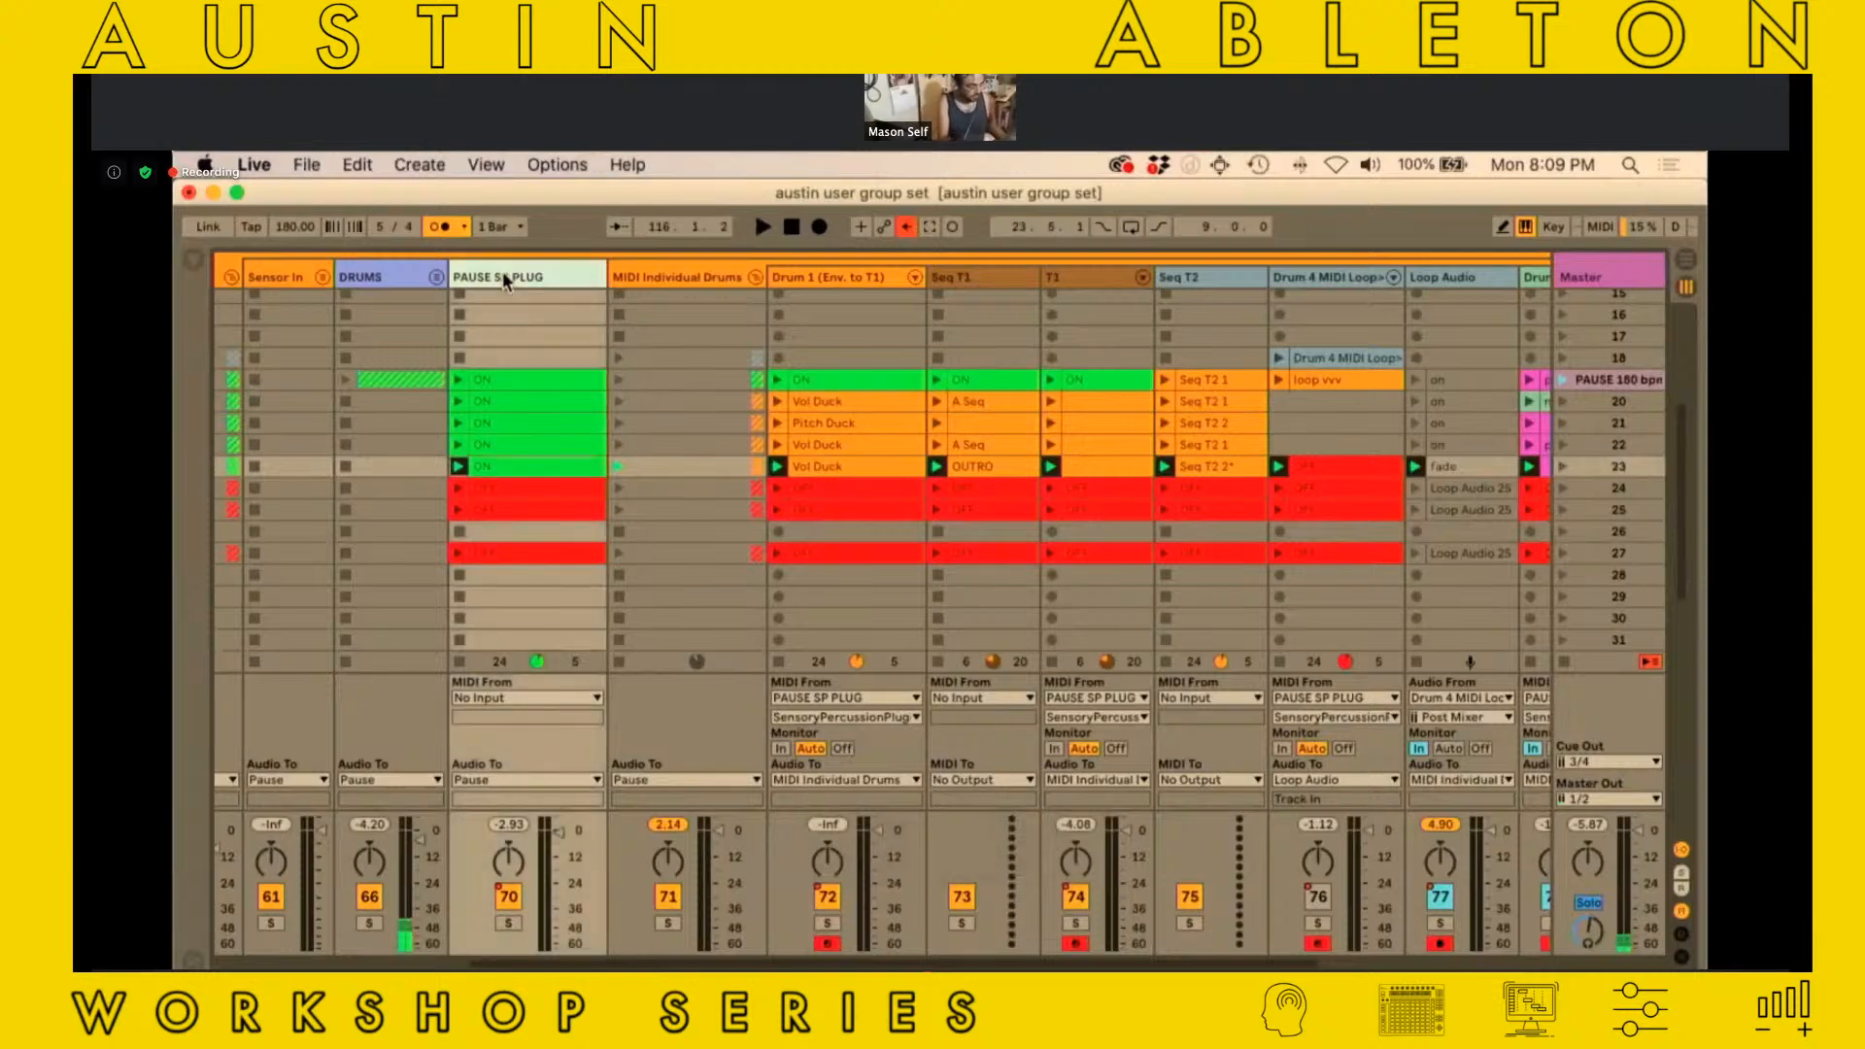
double_click(504, 281)
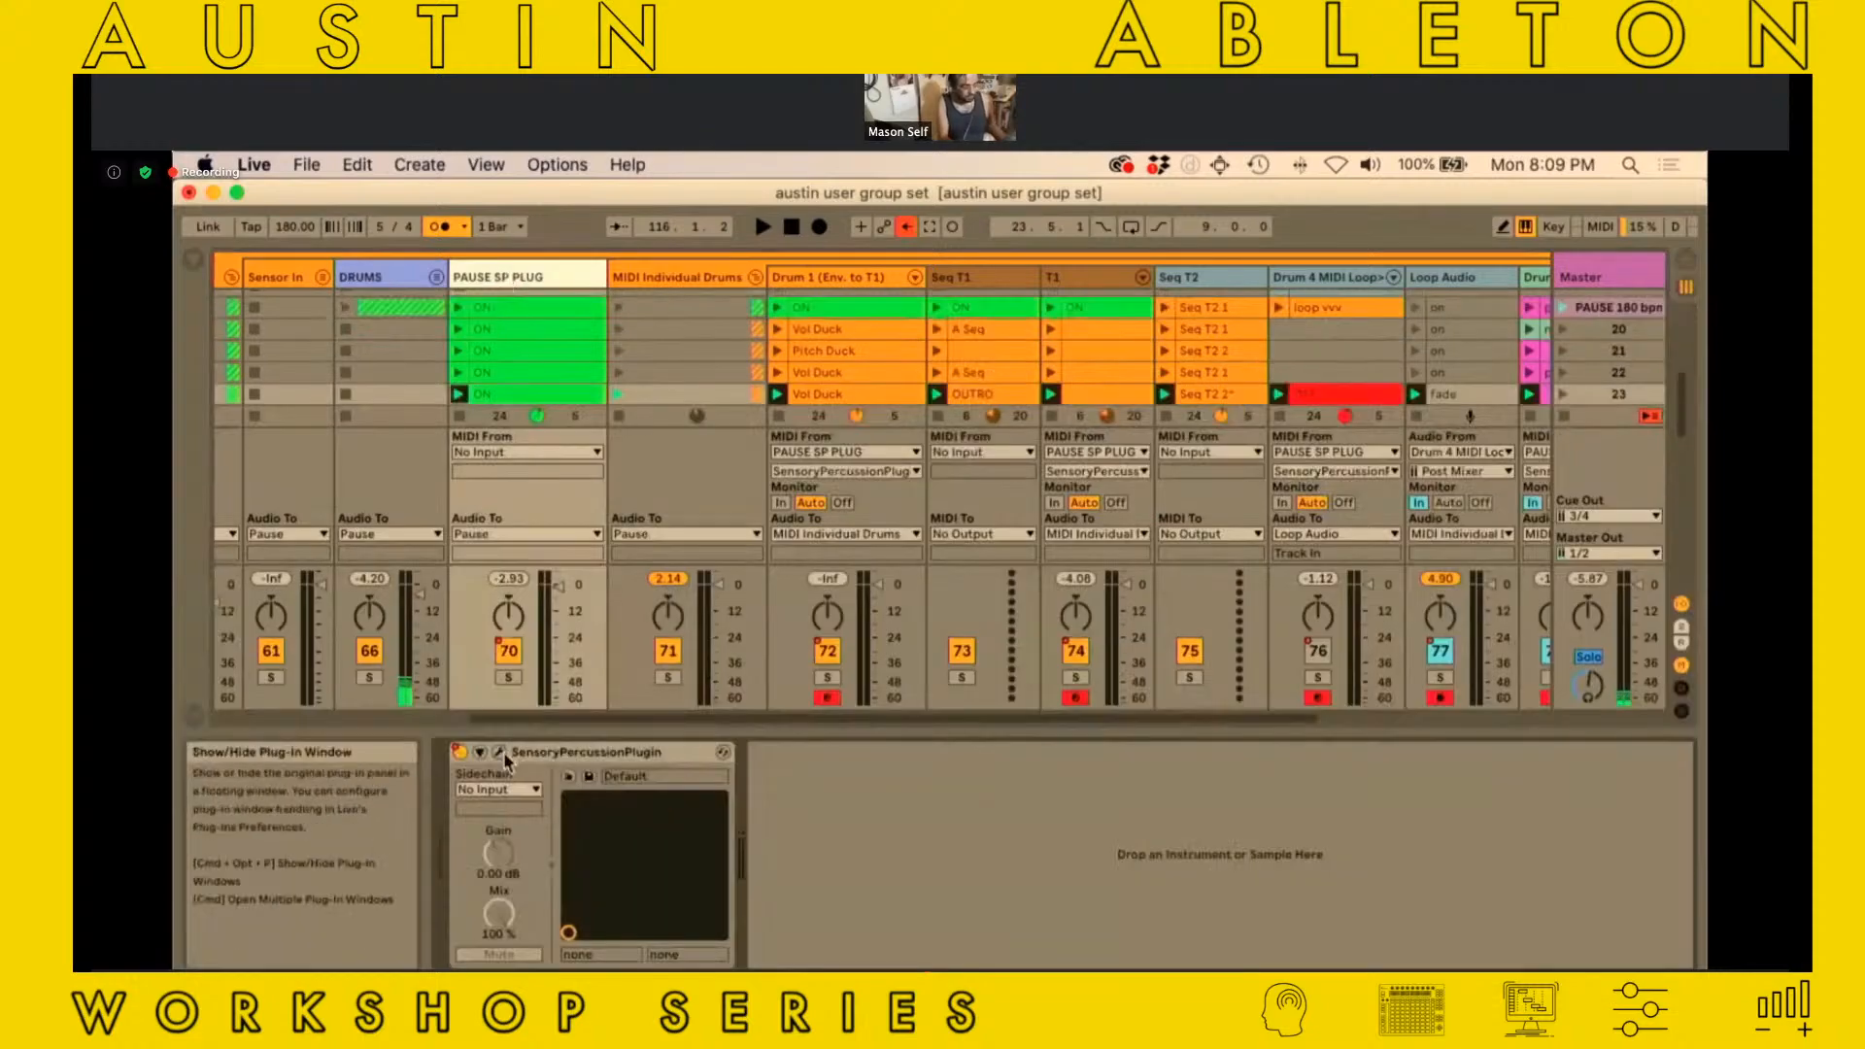
left_click(505, 757)
left_click(777, 798)
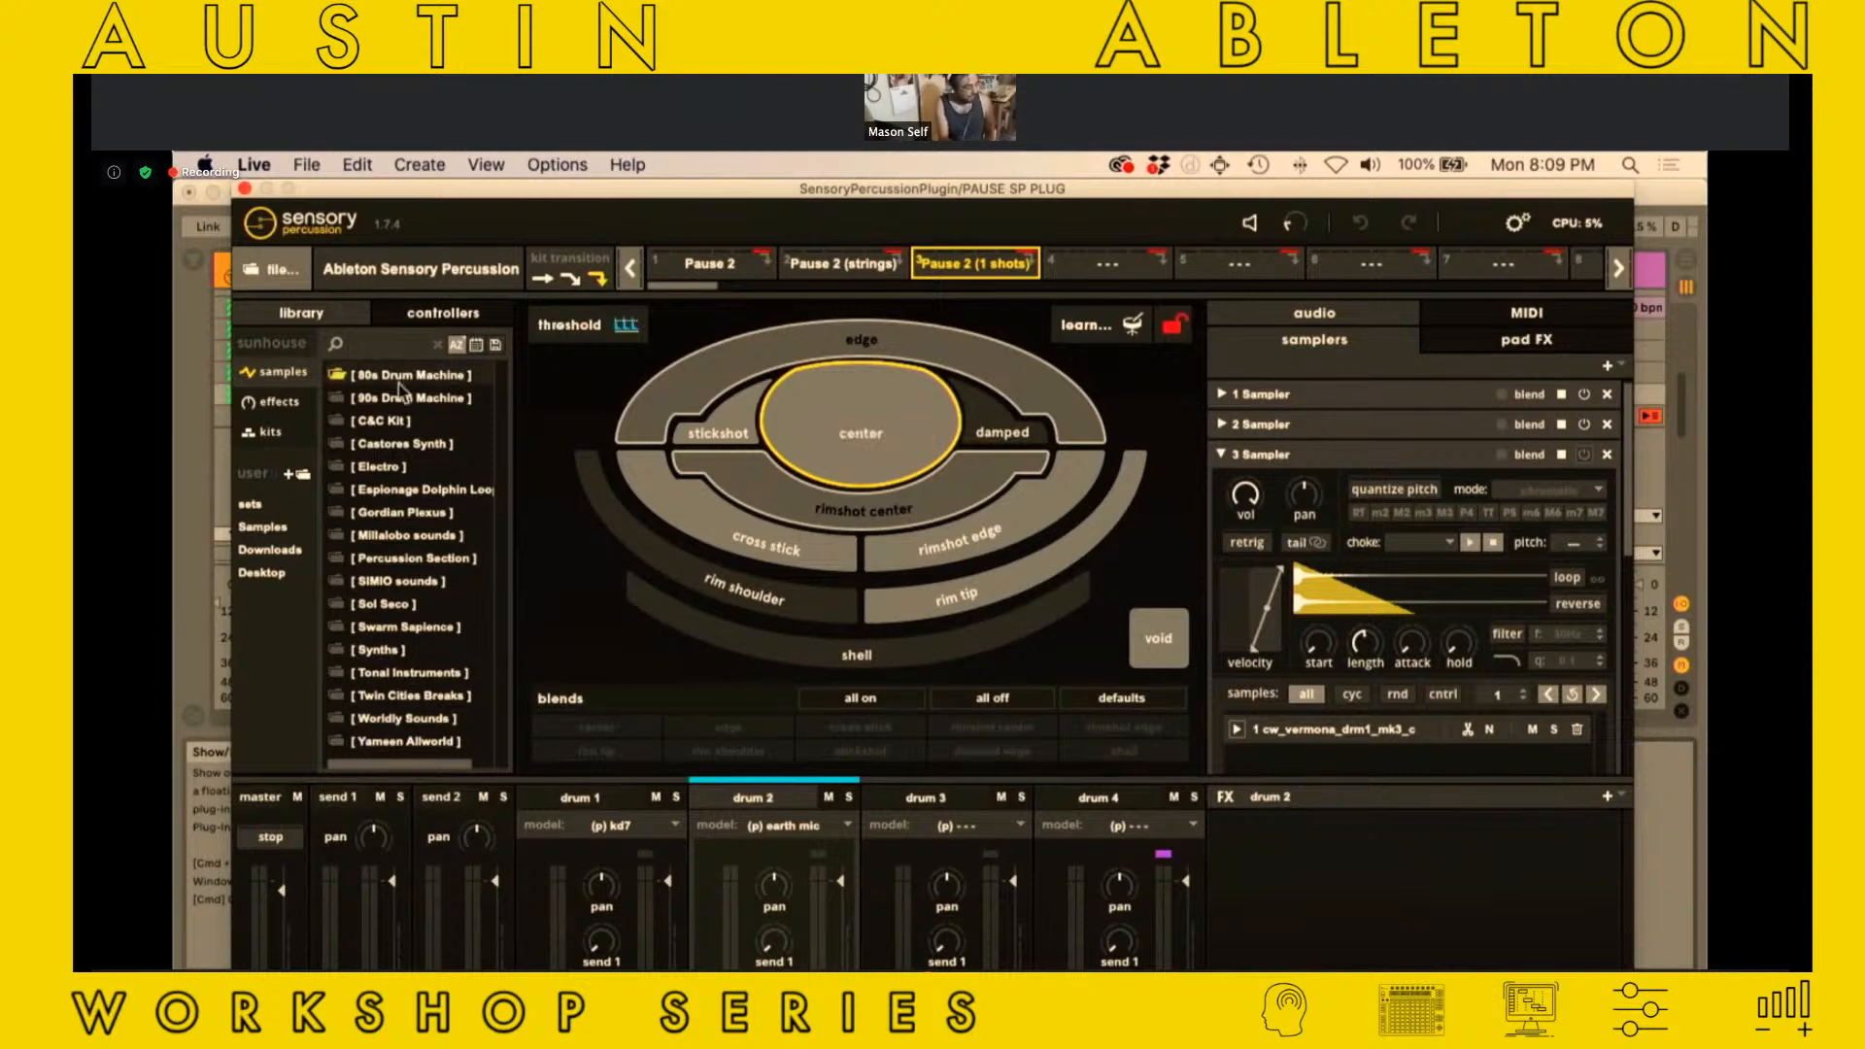
Show drum 2's controllers and look through the controller types that can be added, without adding one
left_click(428, 321)
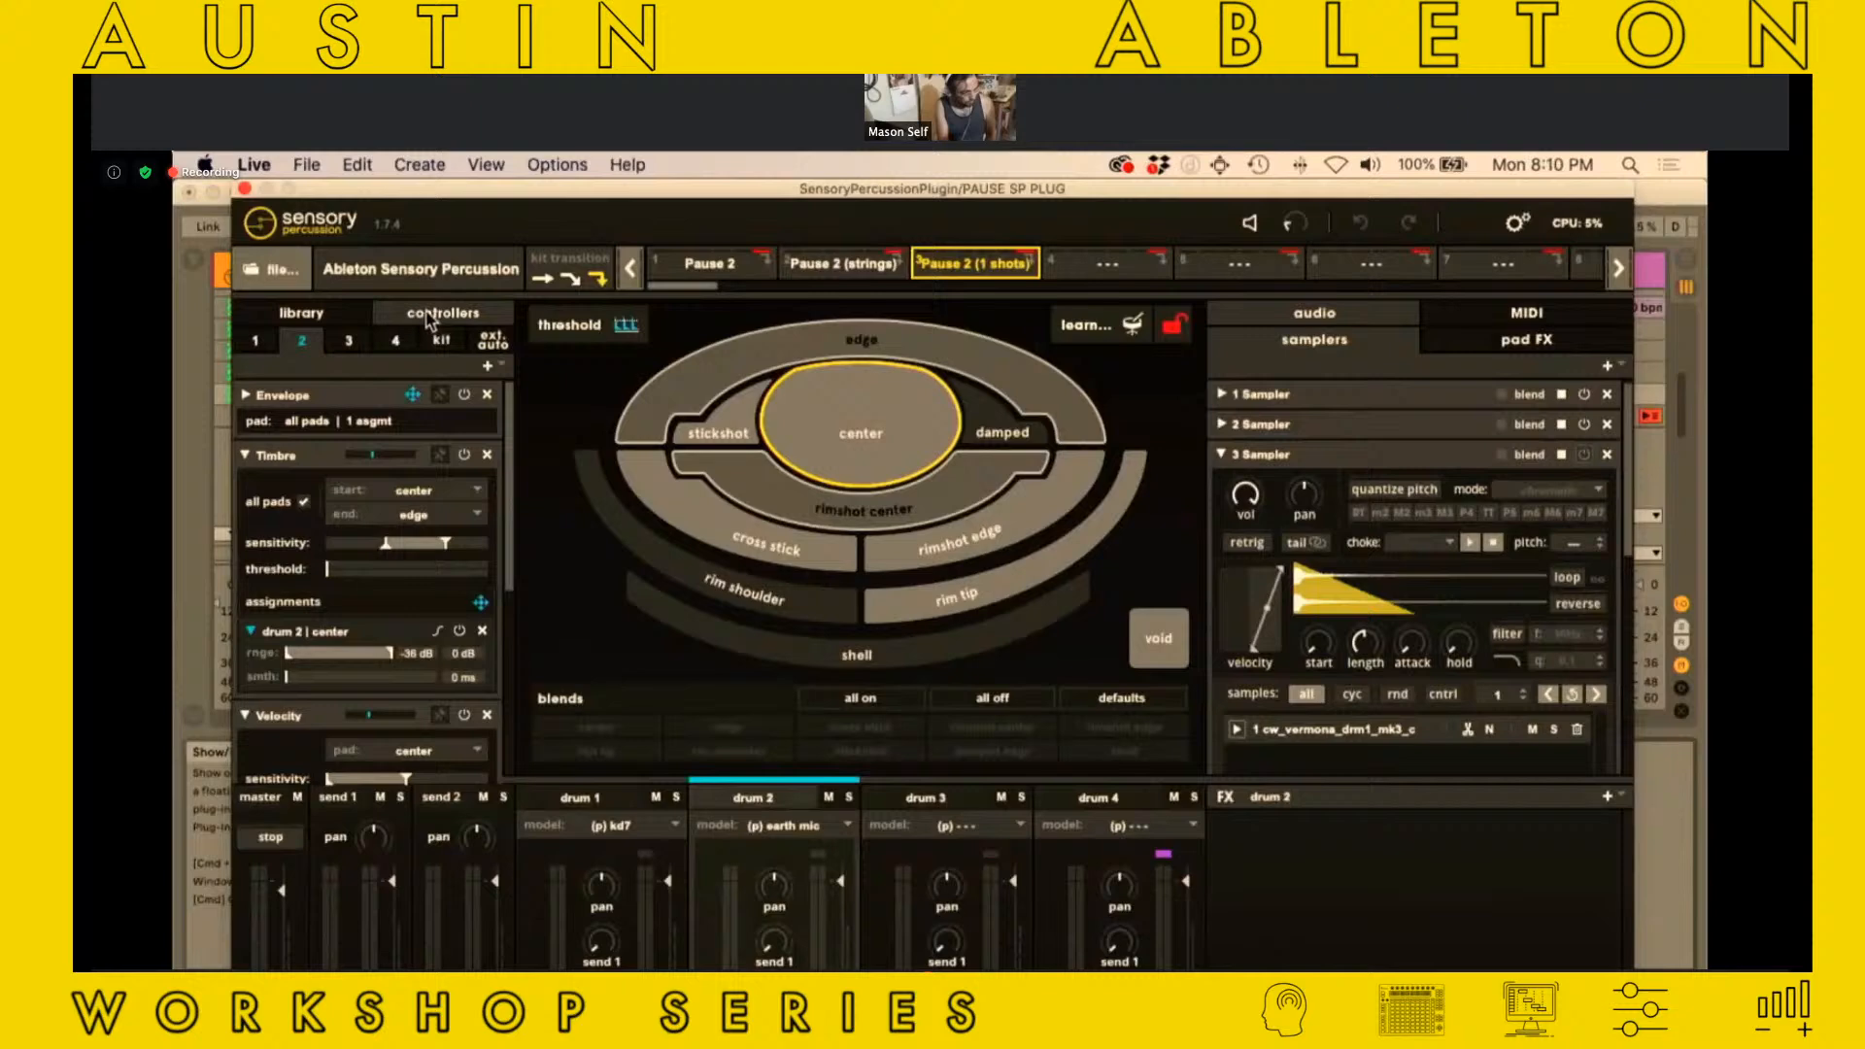
left_click(489, 366)
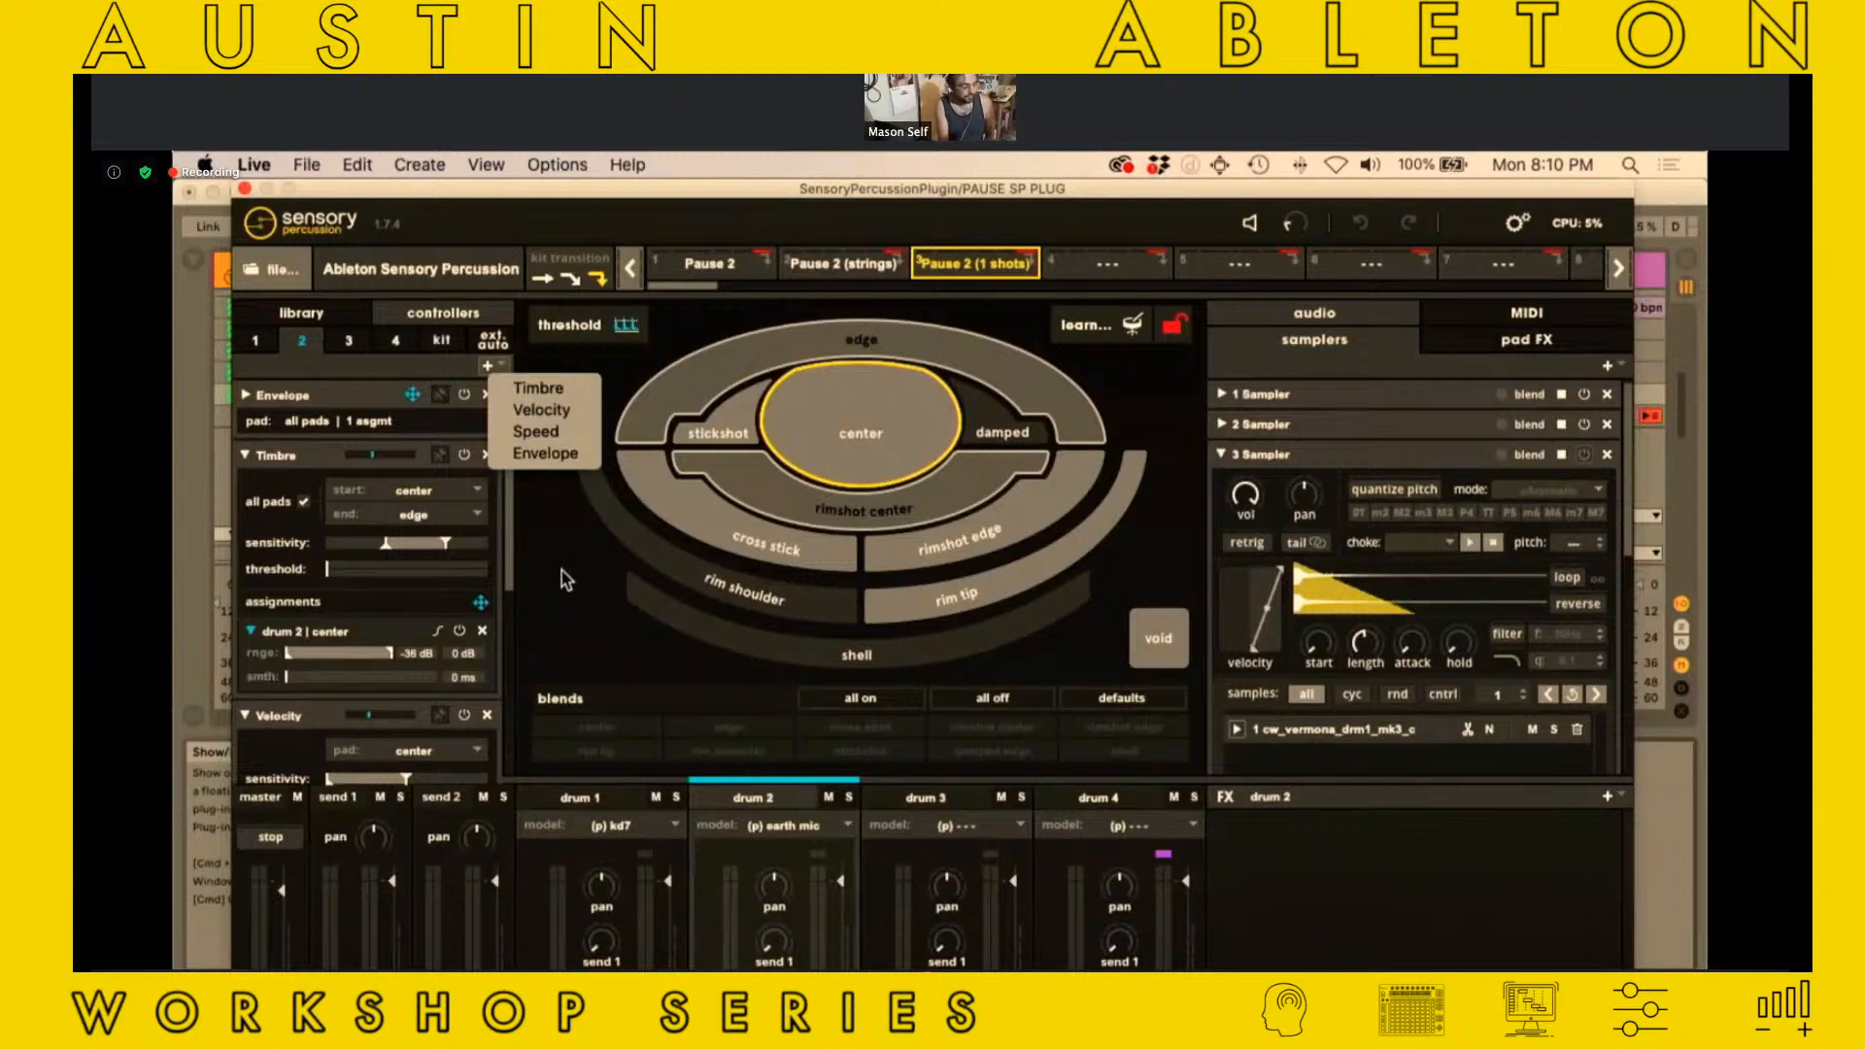
left_click(571, 625)
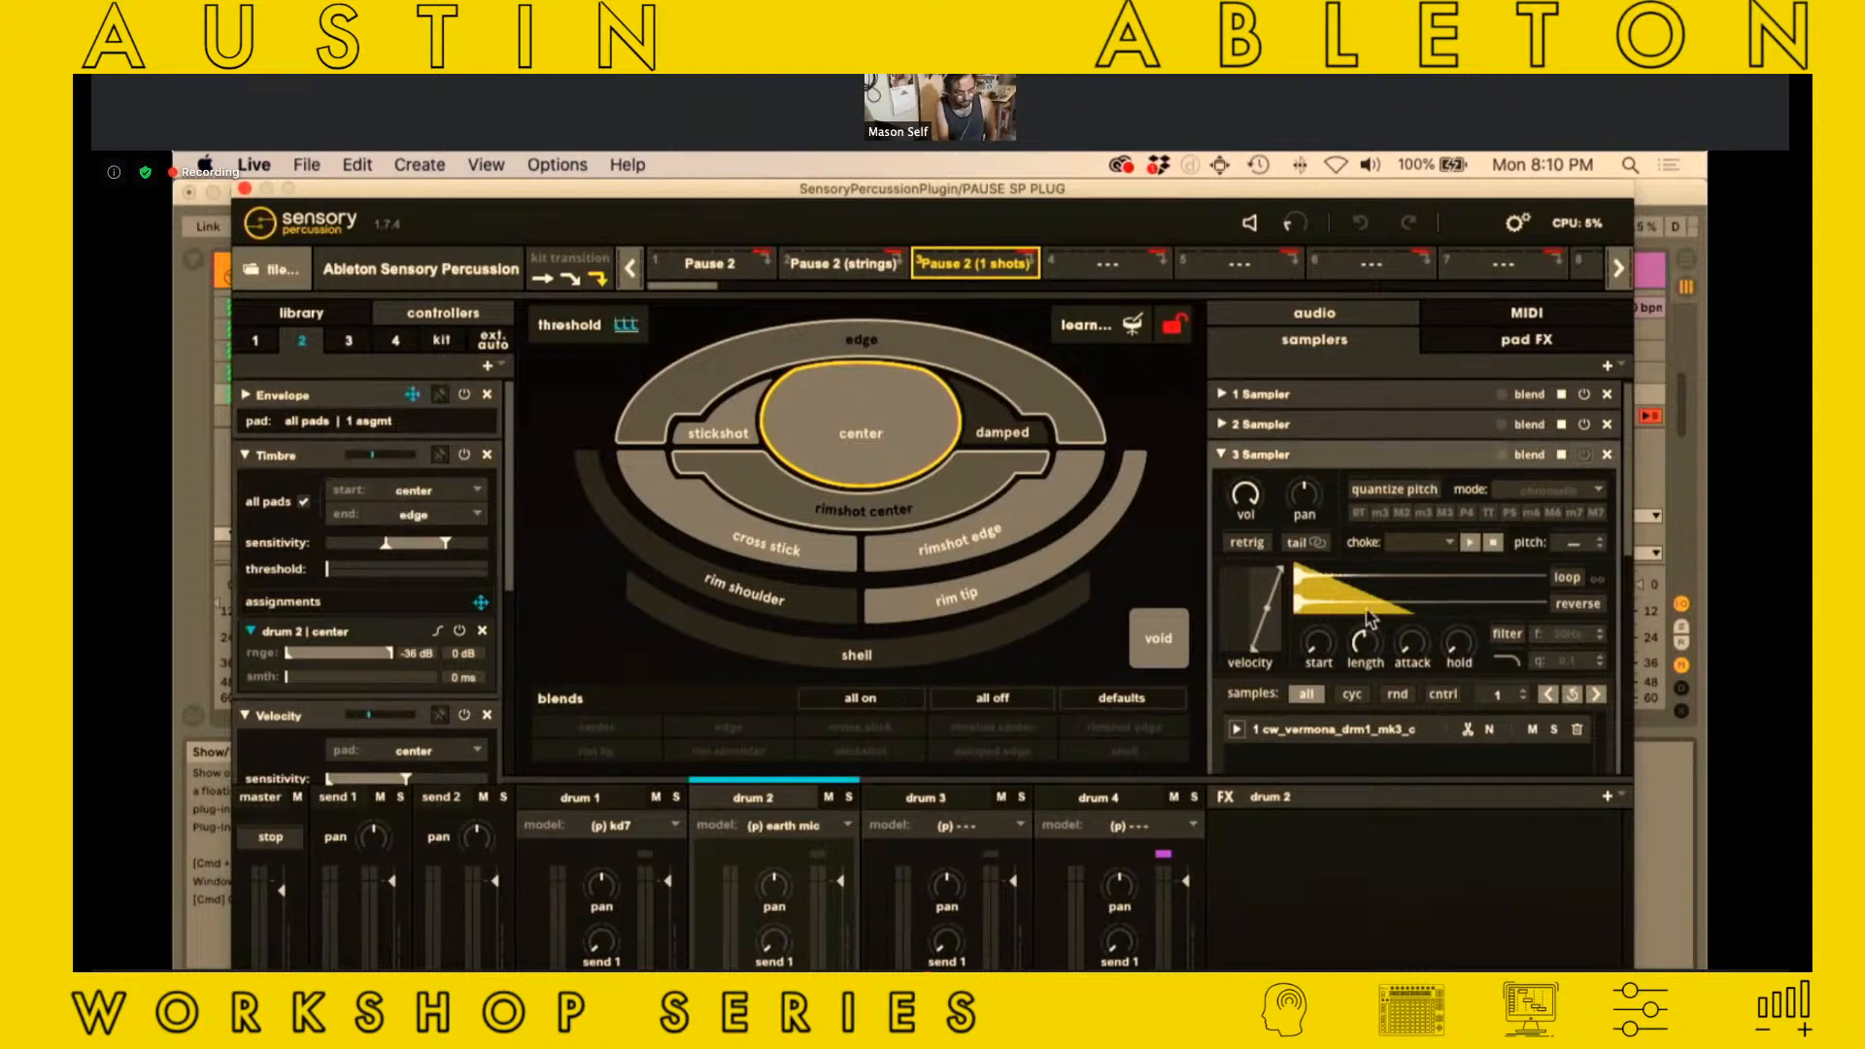
Review the MIDI note assignments of the different drums, ending on drum 2
left_click(1528, 319)
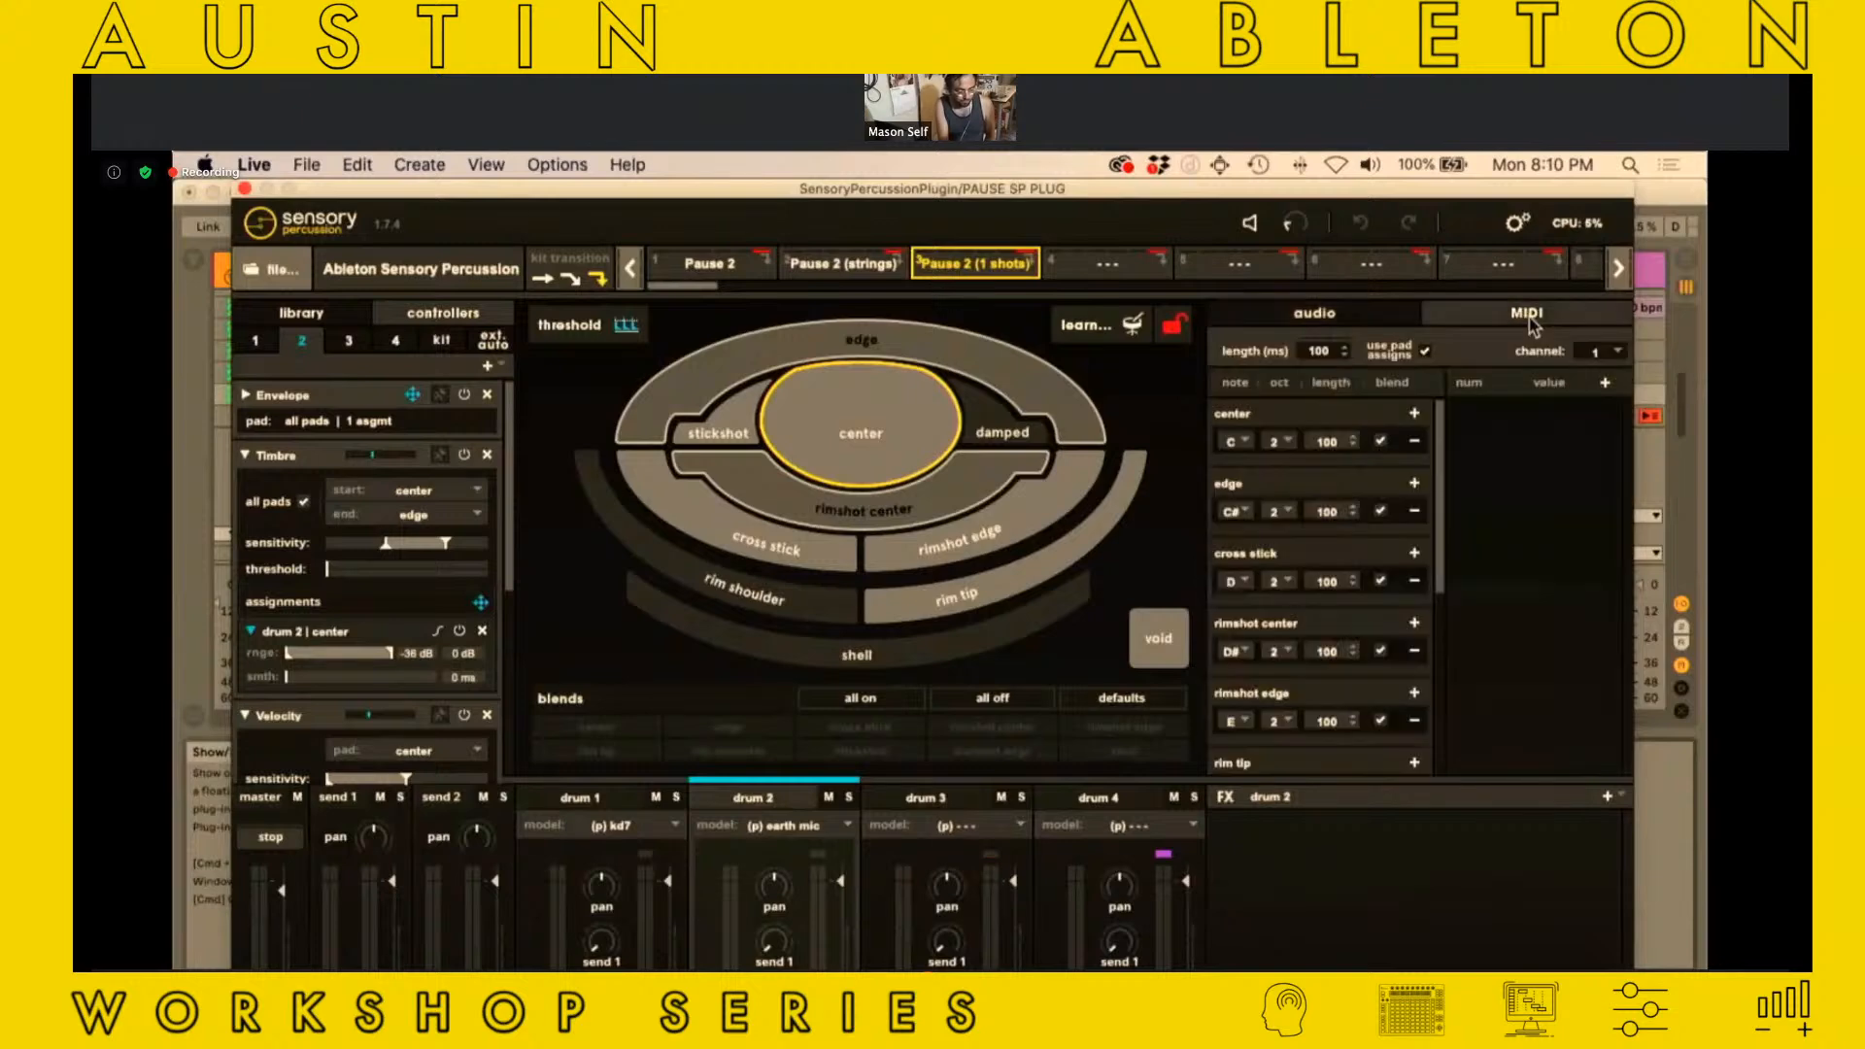
left_click(568, 798)
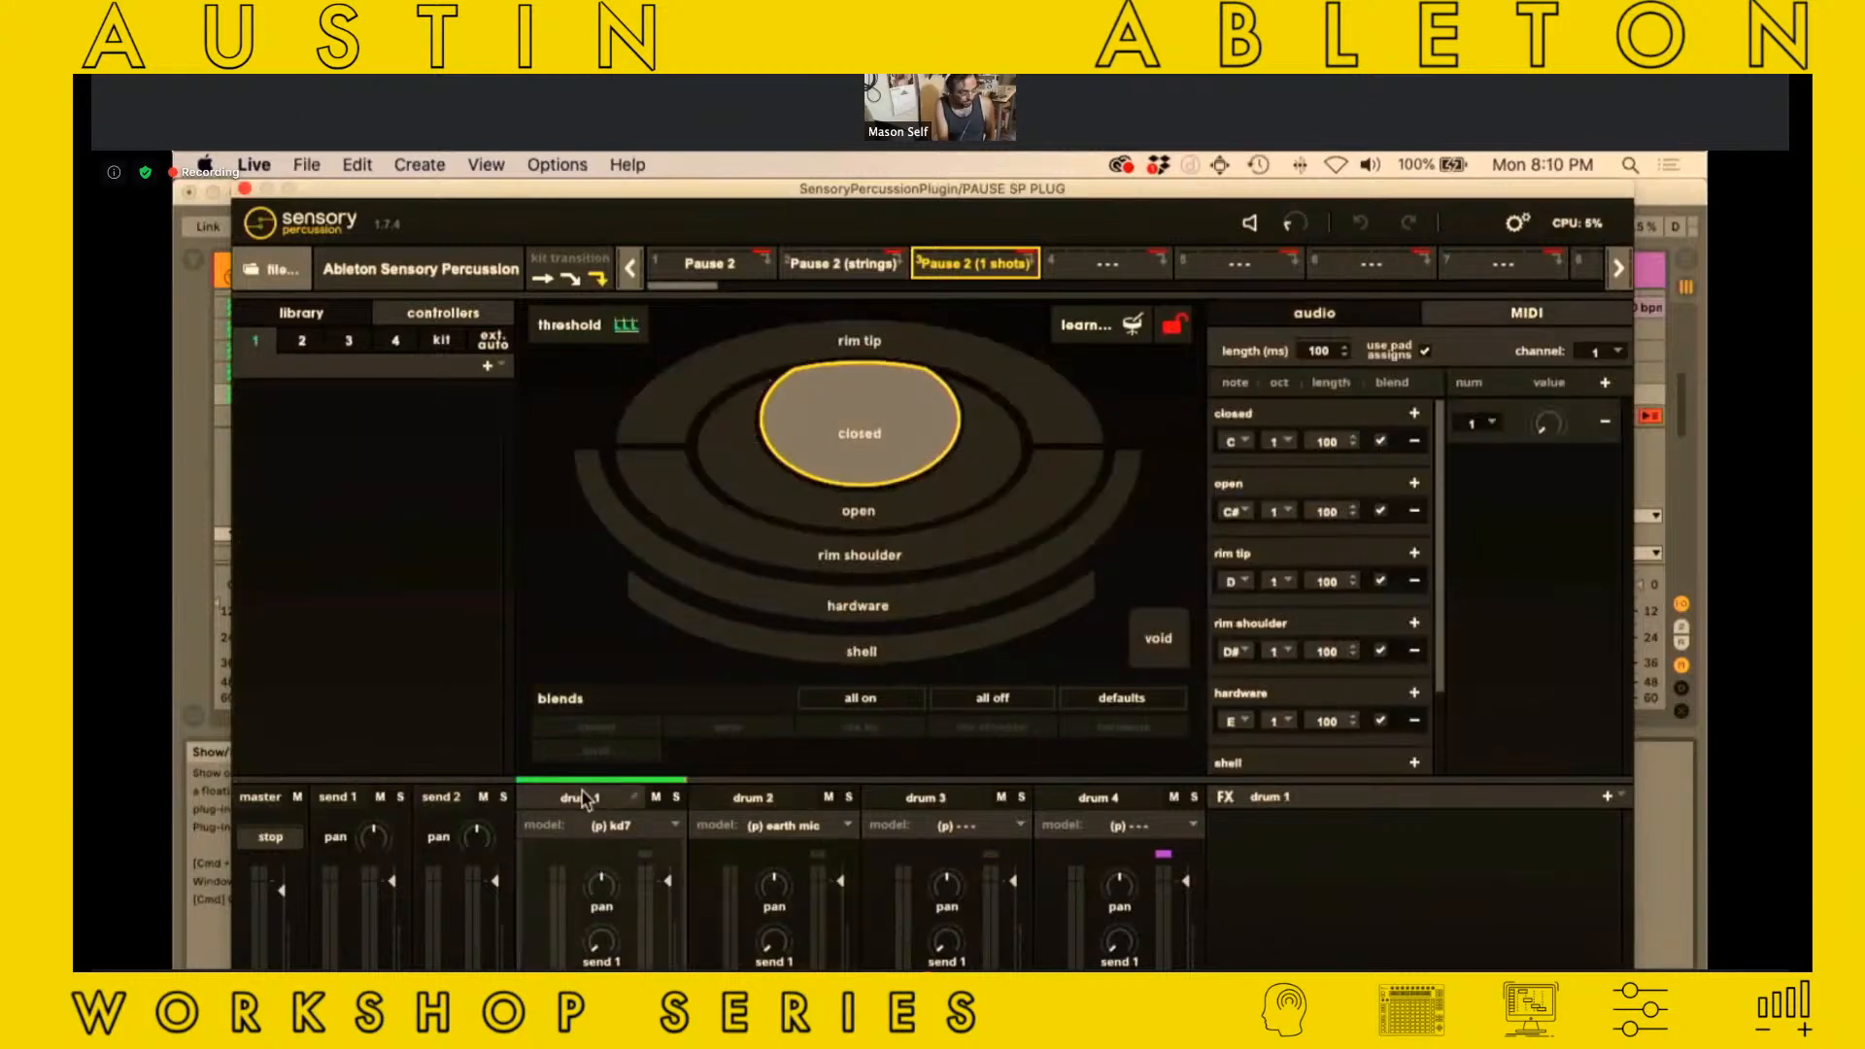
left_click(886, 801)
left_click(1078, 805)
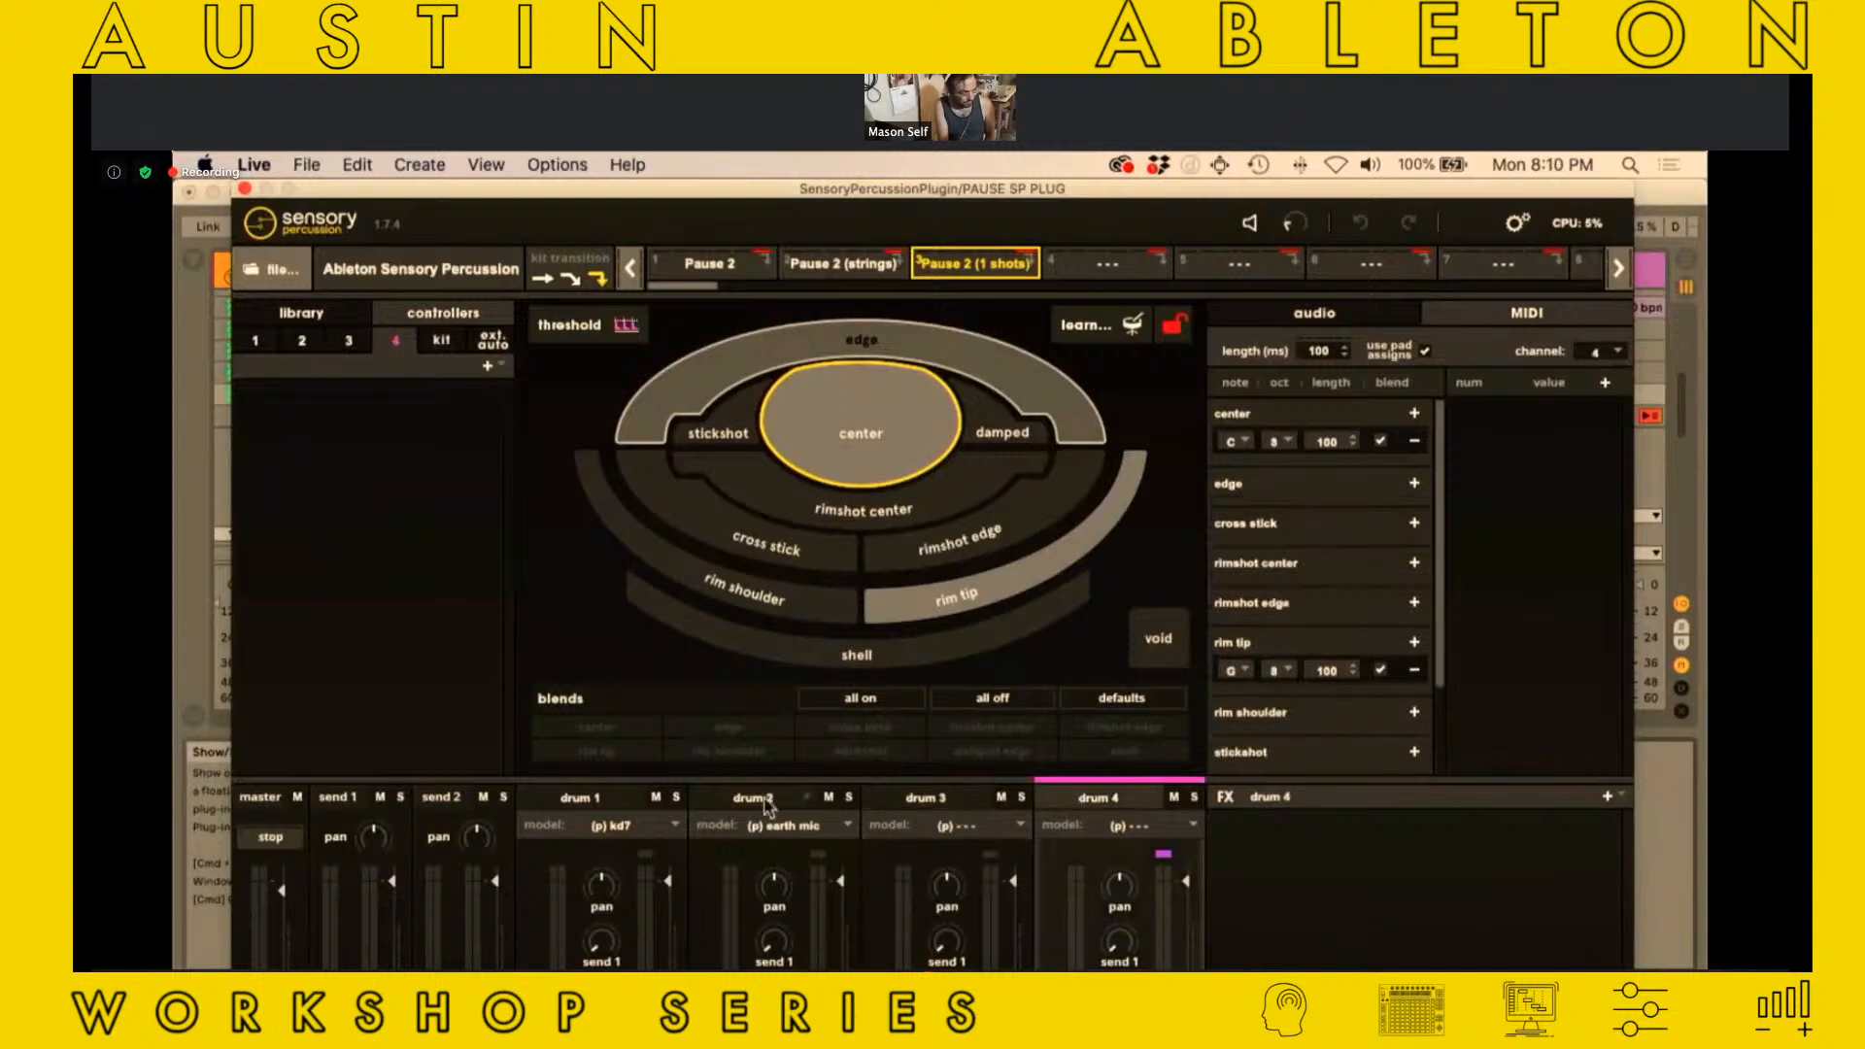
left_click(740, 804)
left_click(585, 798)
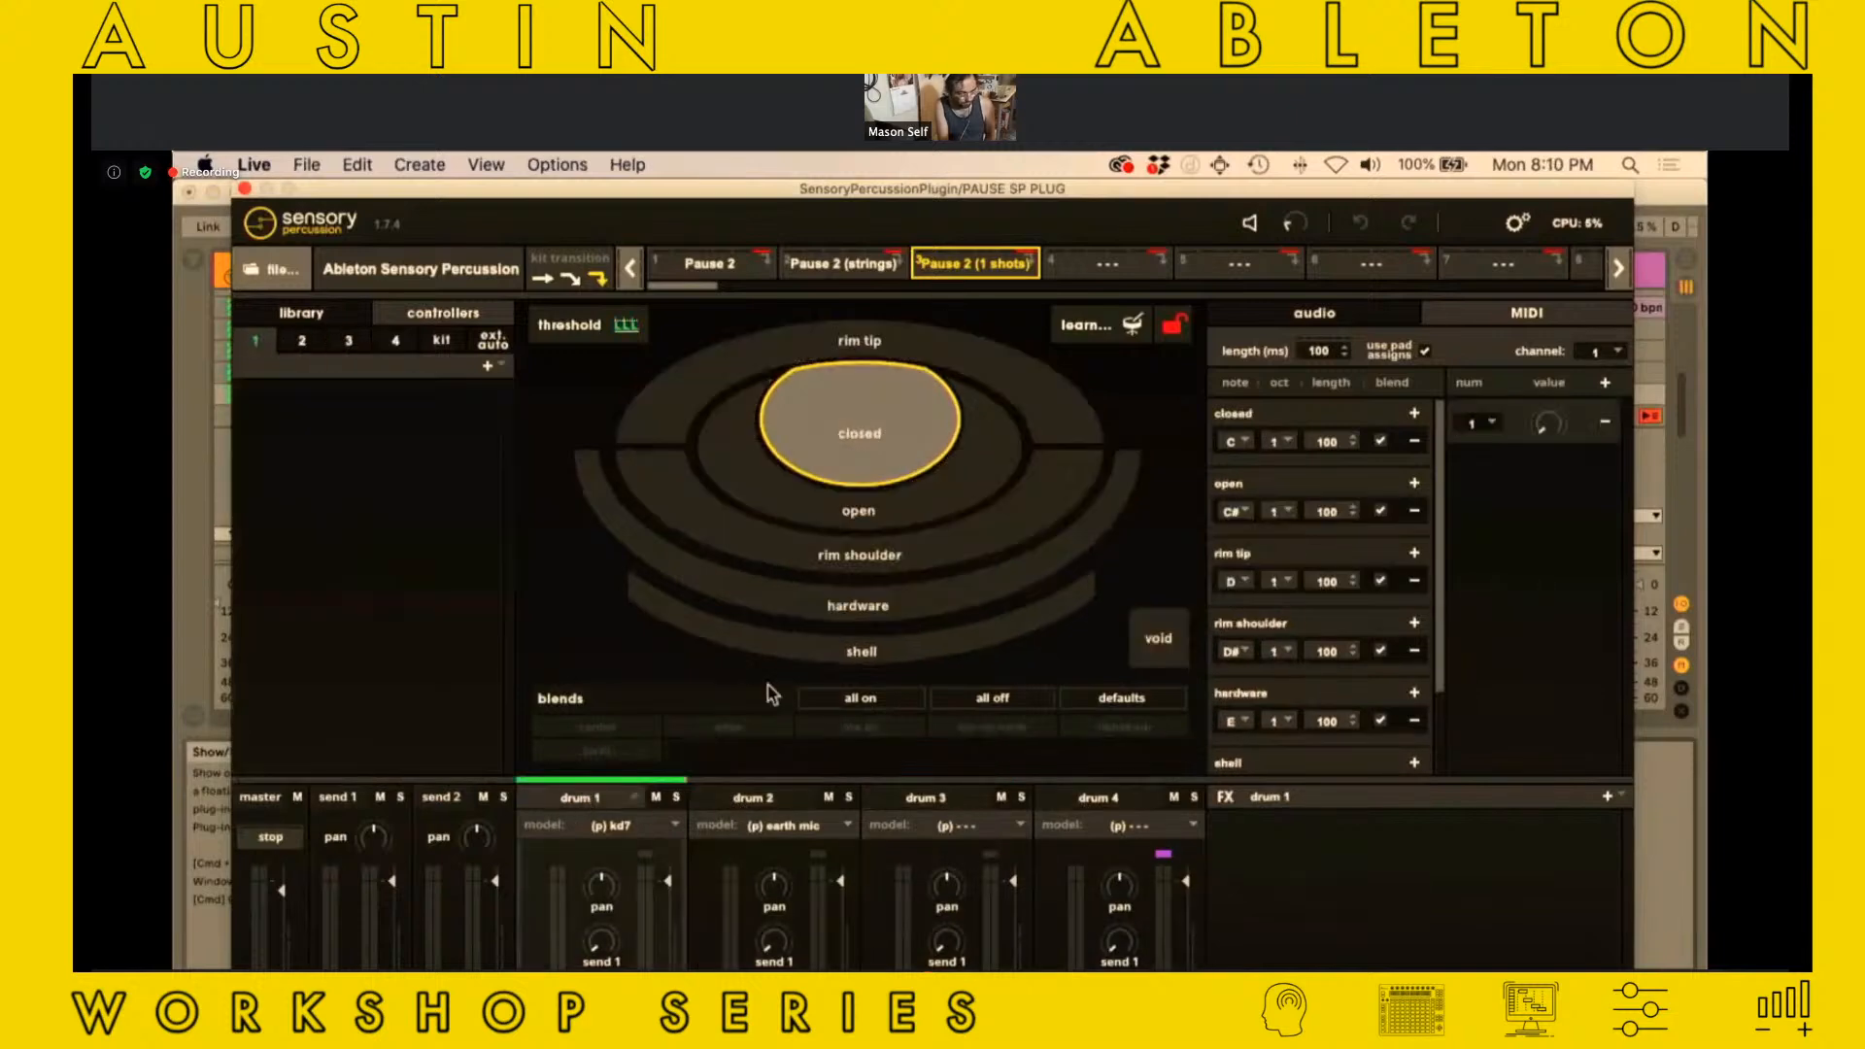
left_click(748, 802)
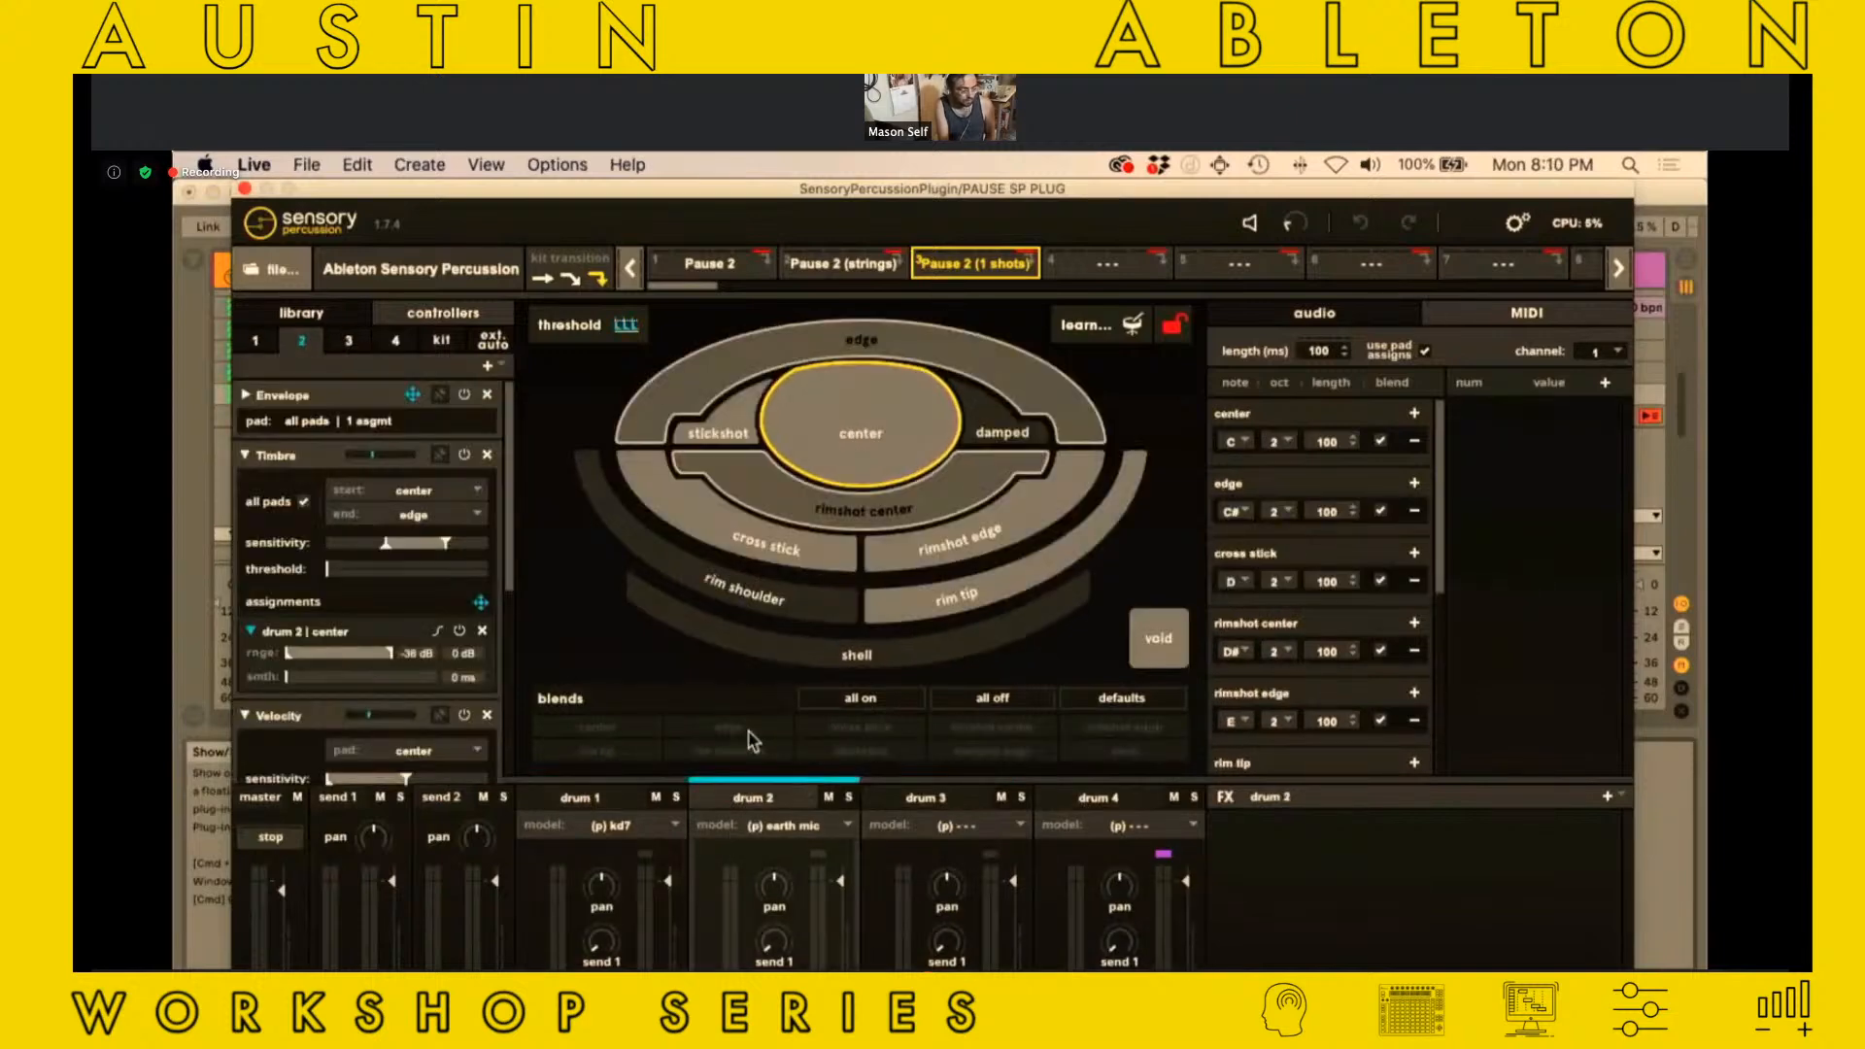
Switch from the Pause 2 kit to the Pause 2 (strings) kit and close the plug-in window
left_click(710, 270)
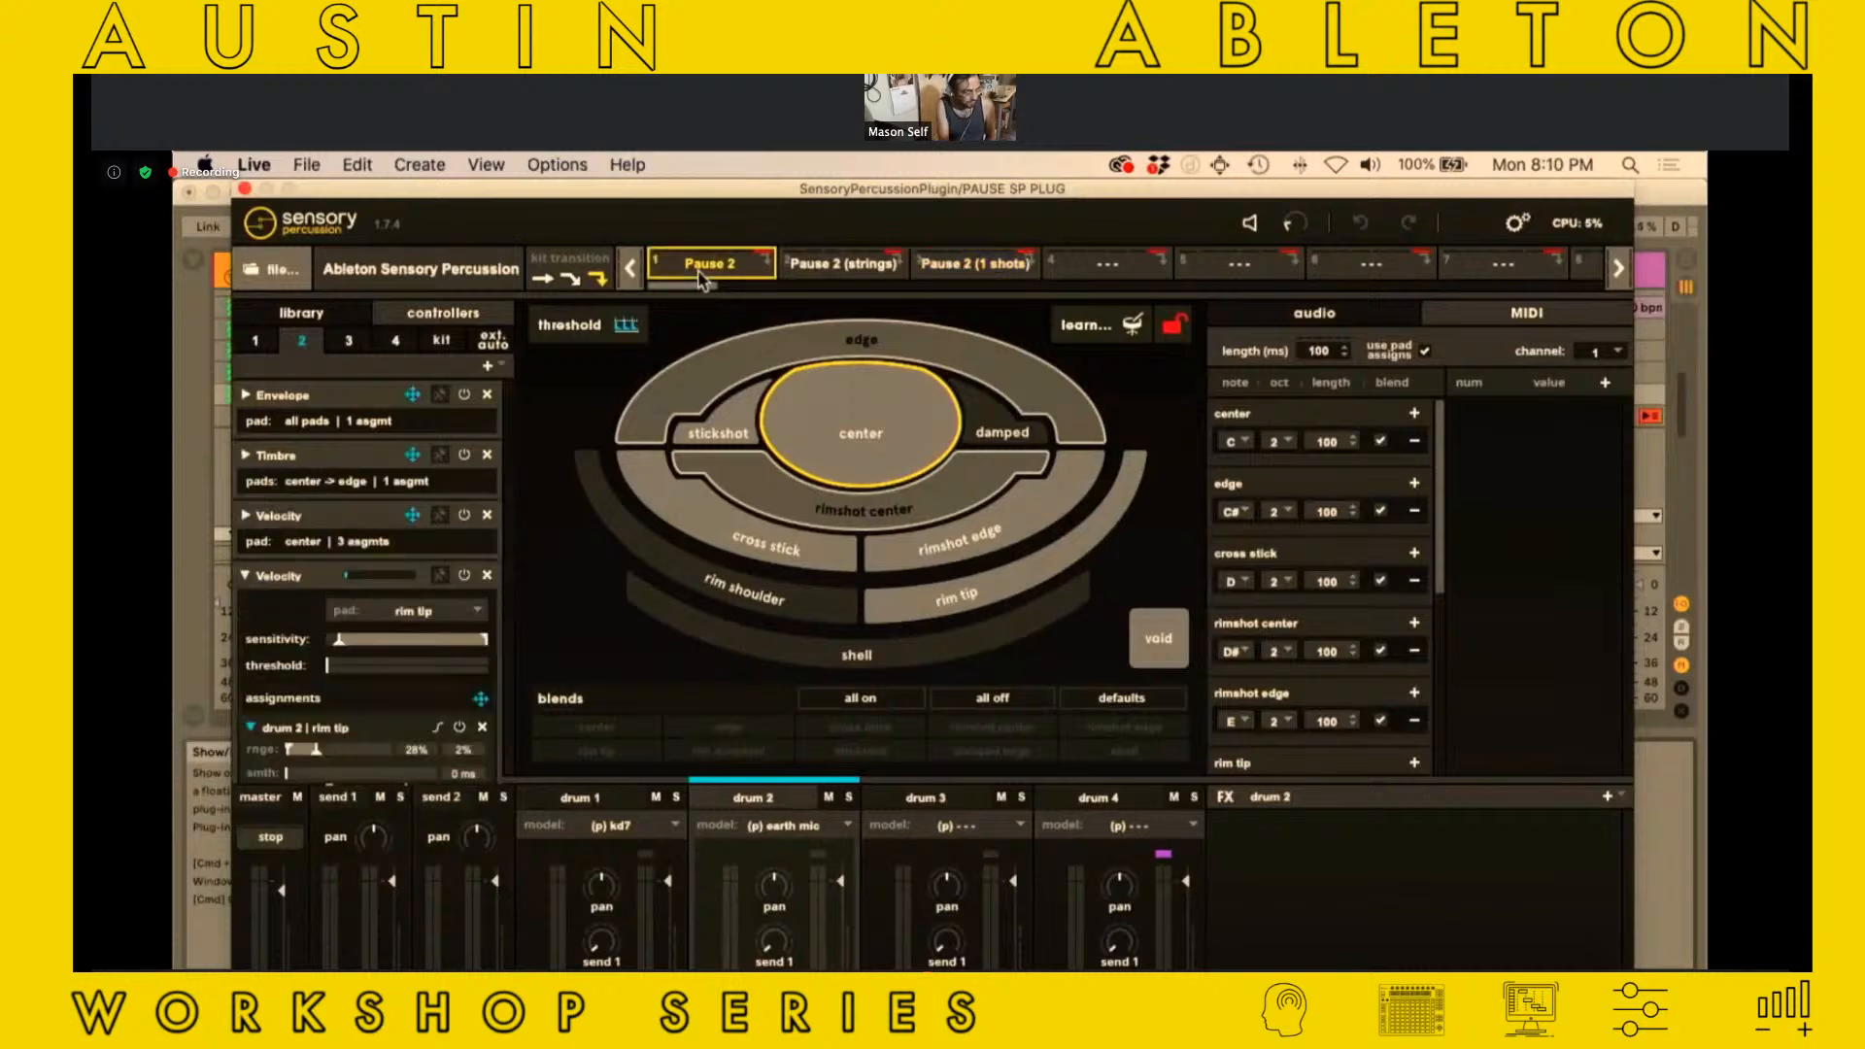
left_click(816, 270)
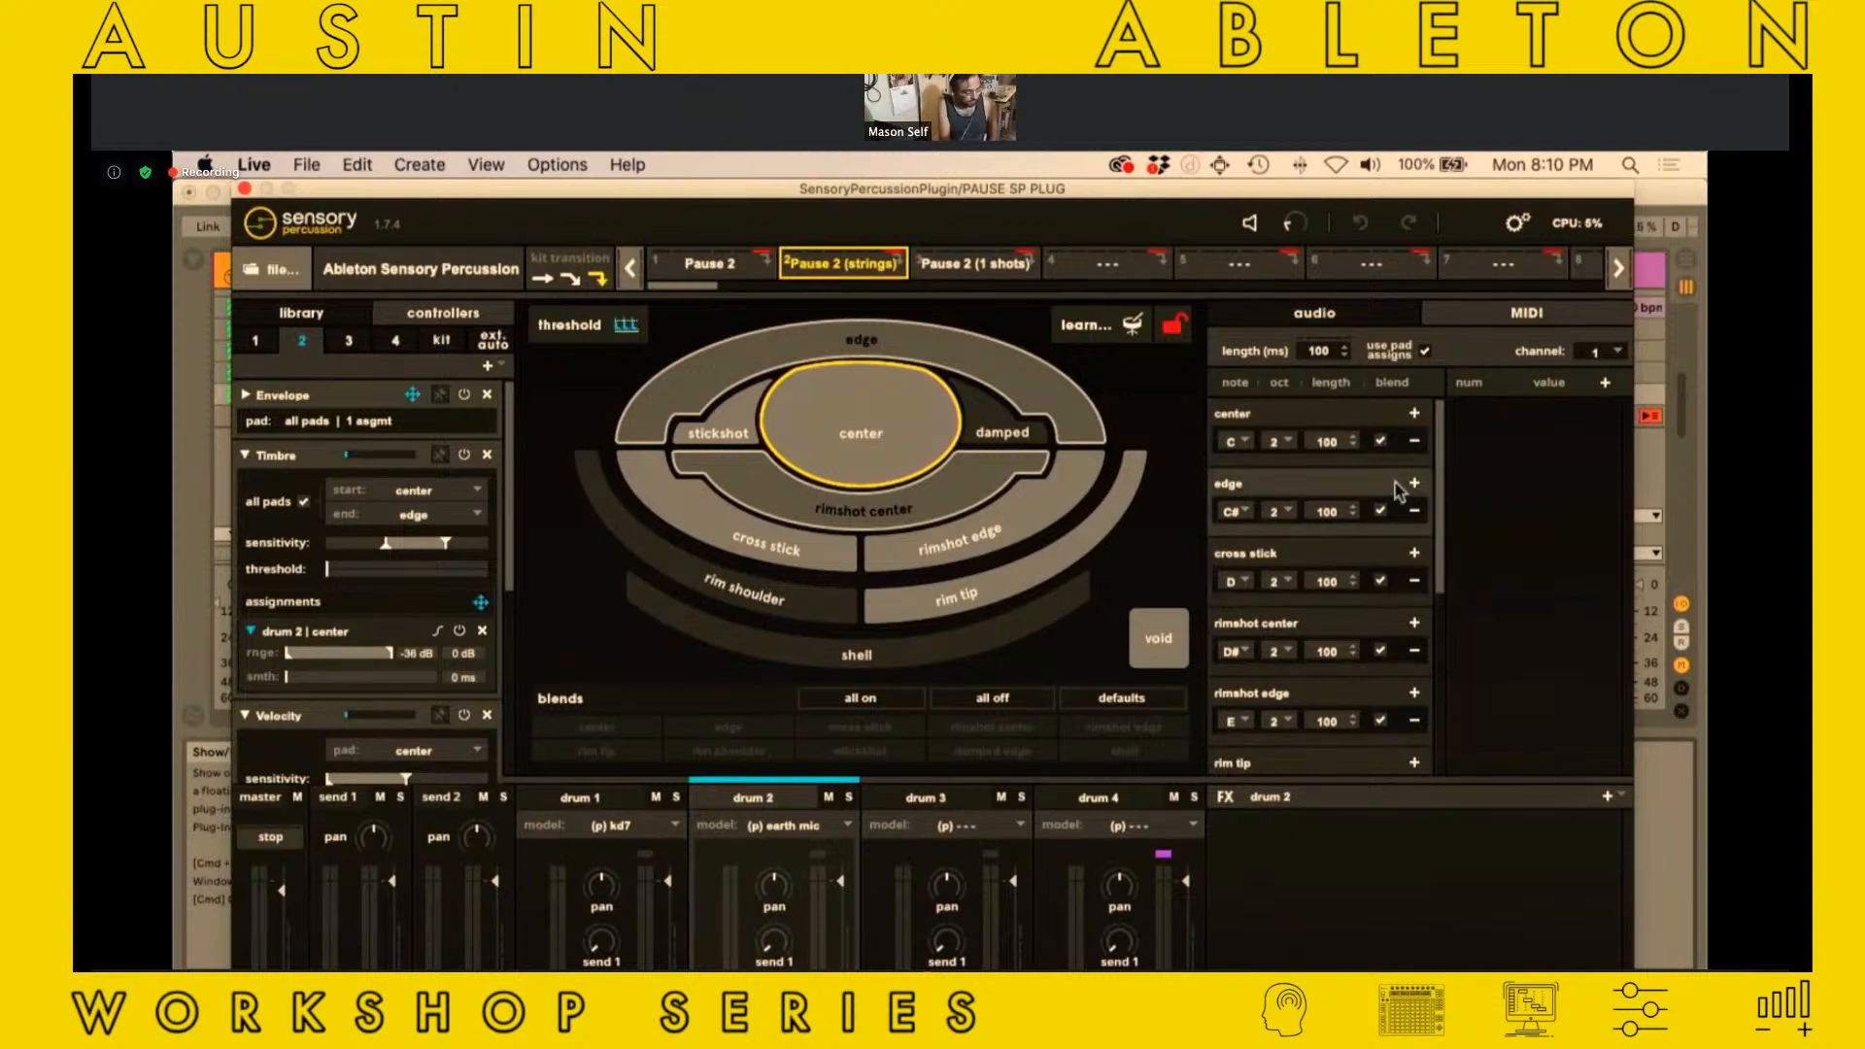
left_click(245, 192)
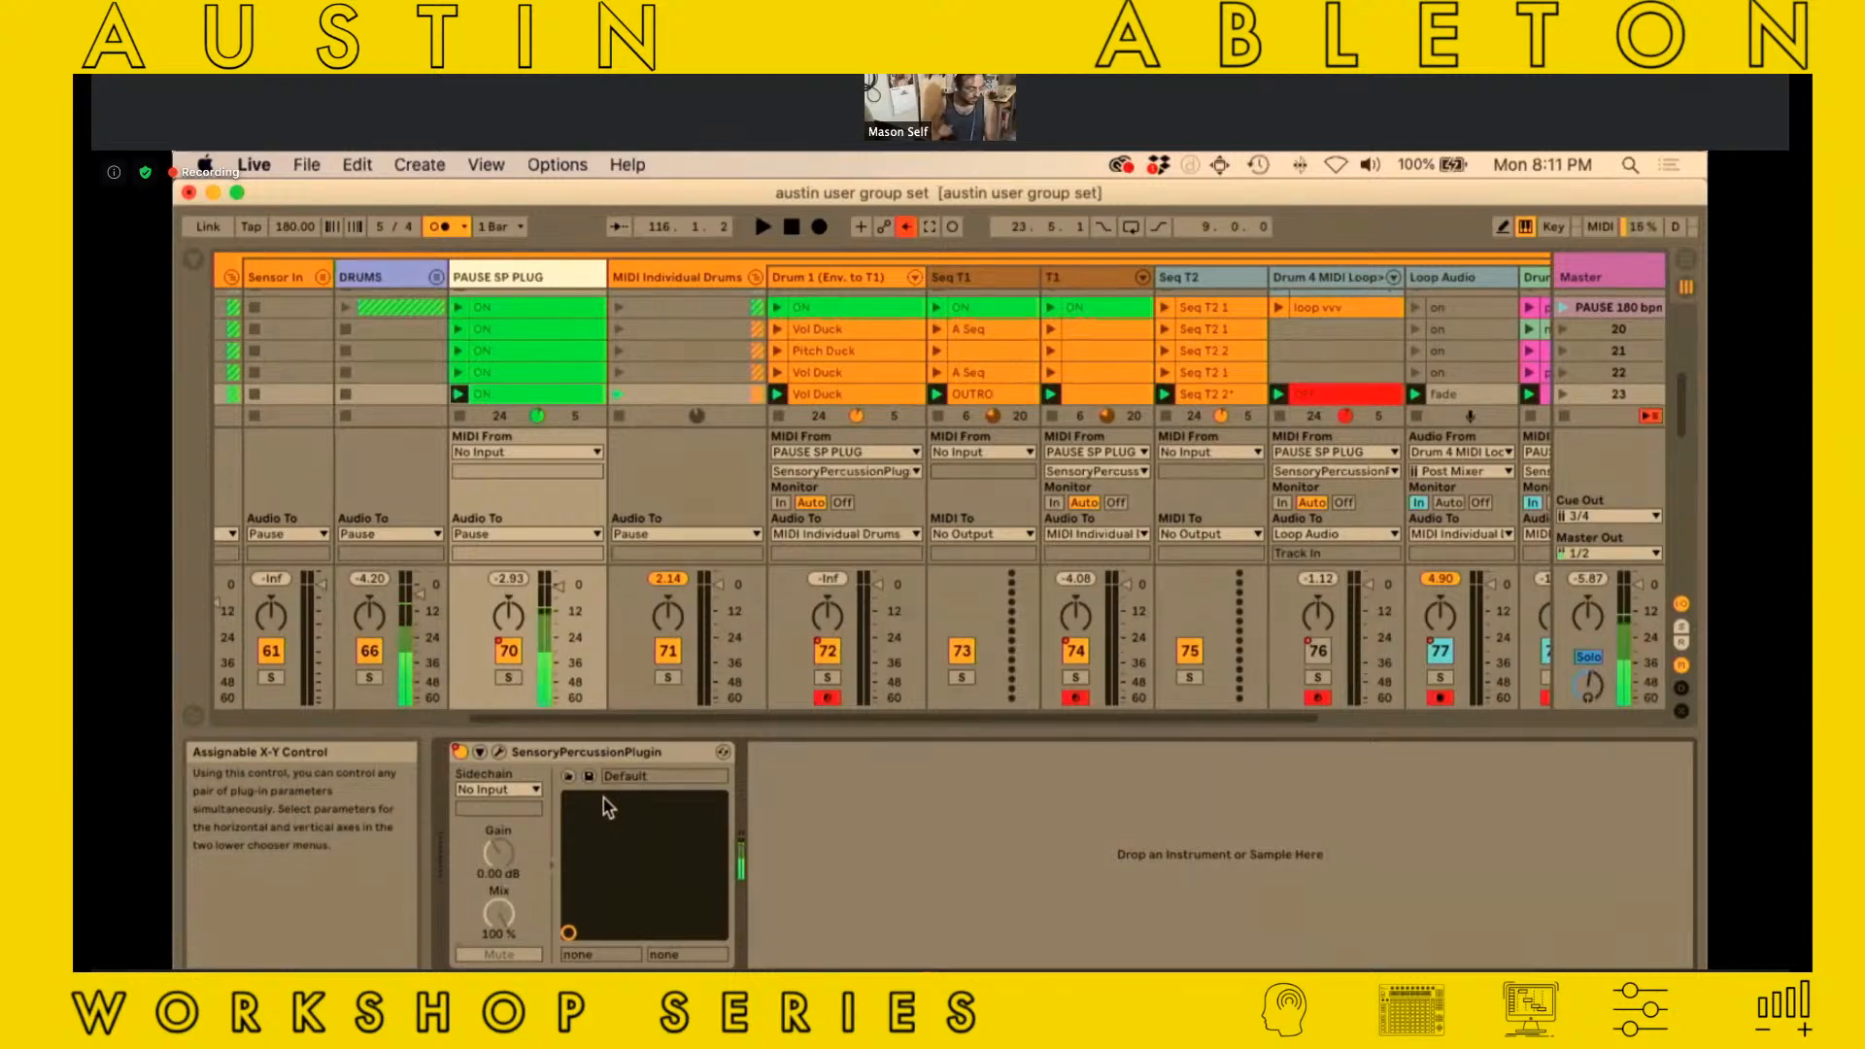
Reopen the plug-in, select drum 2's rim tip pad, expand Samplers 2 and 1, and audition the Tech Hat.wav sample
left_click(499, 752)
left_click(932, 612)
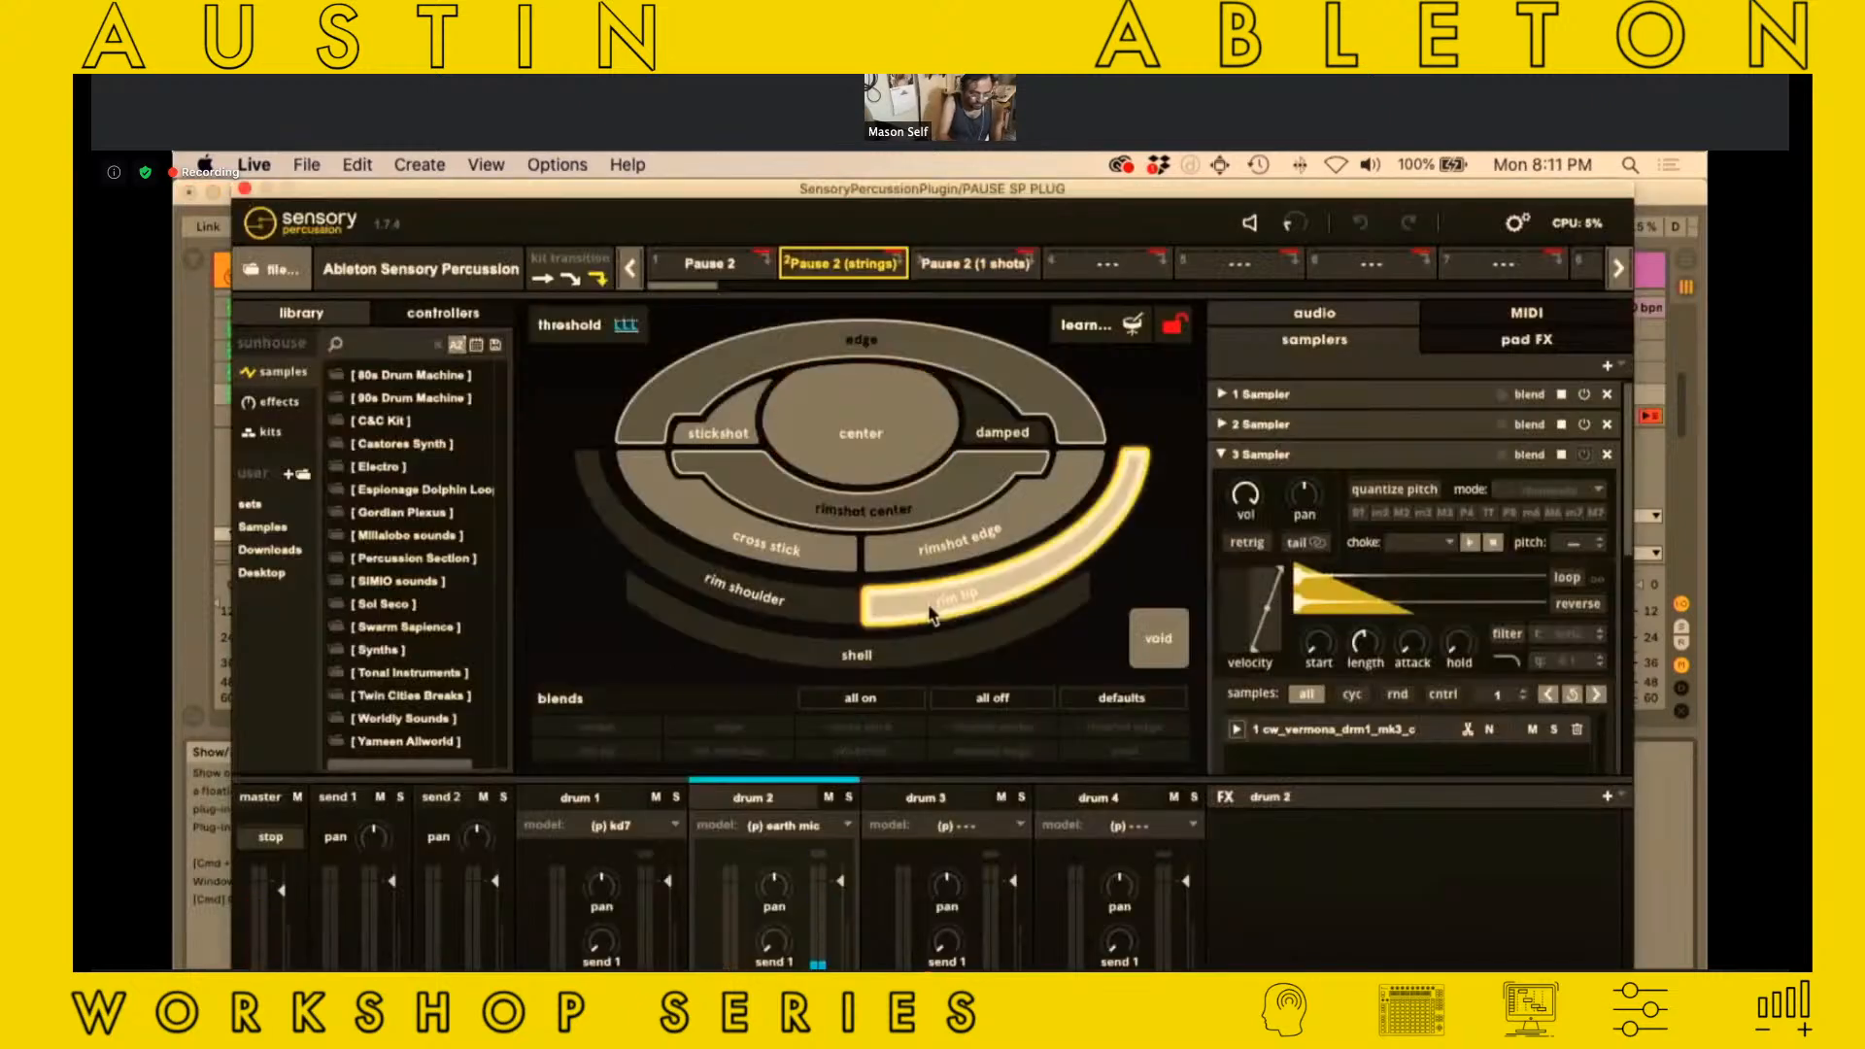
left_click(1222, 424)
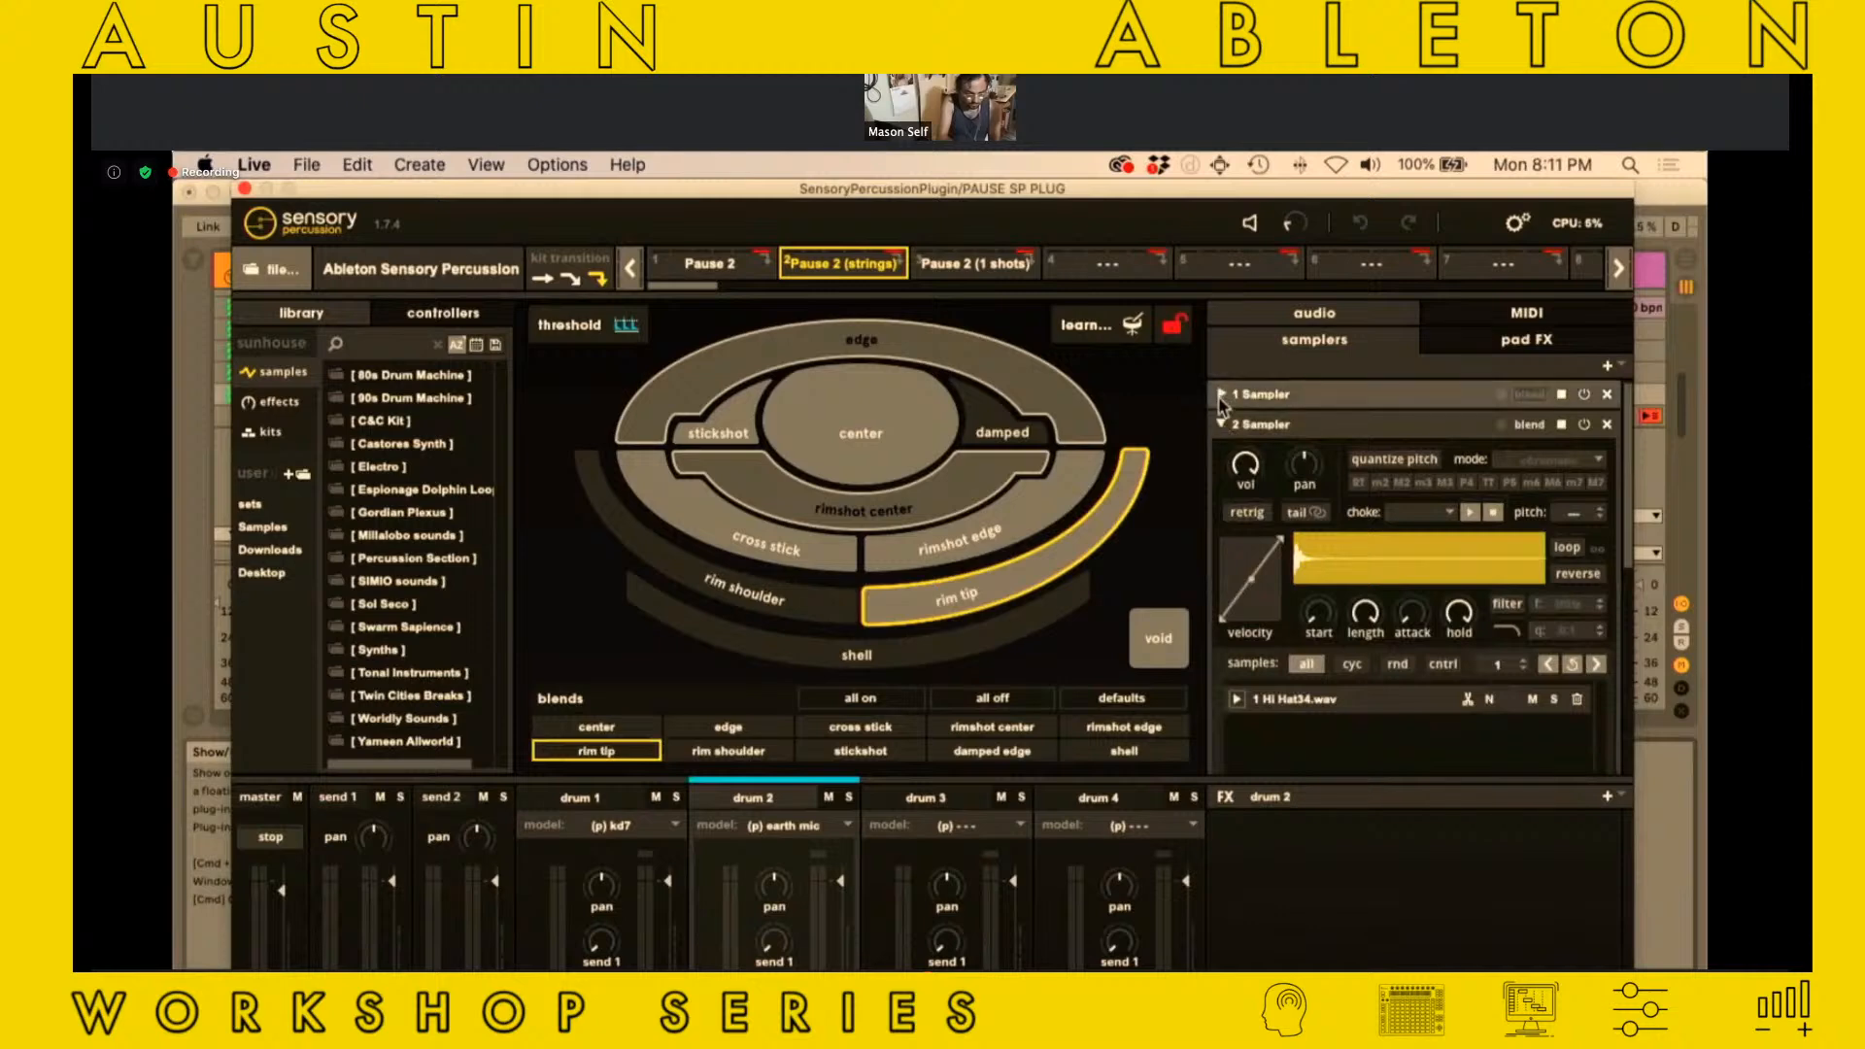
left_click(1221, 395)
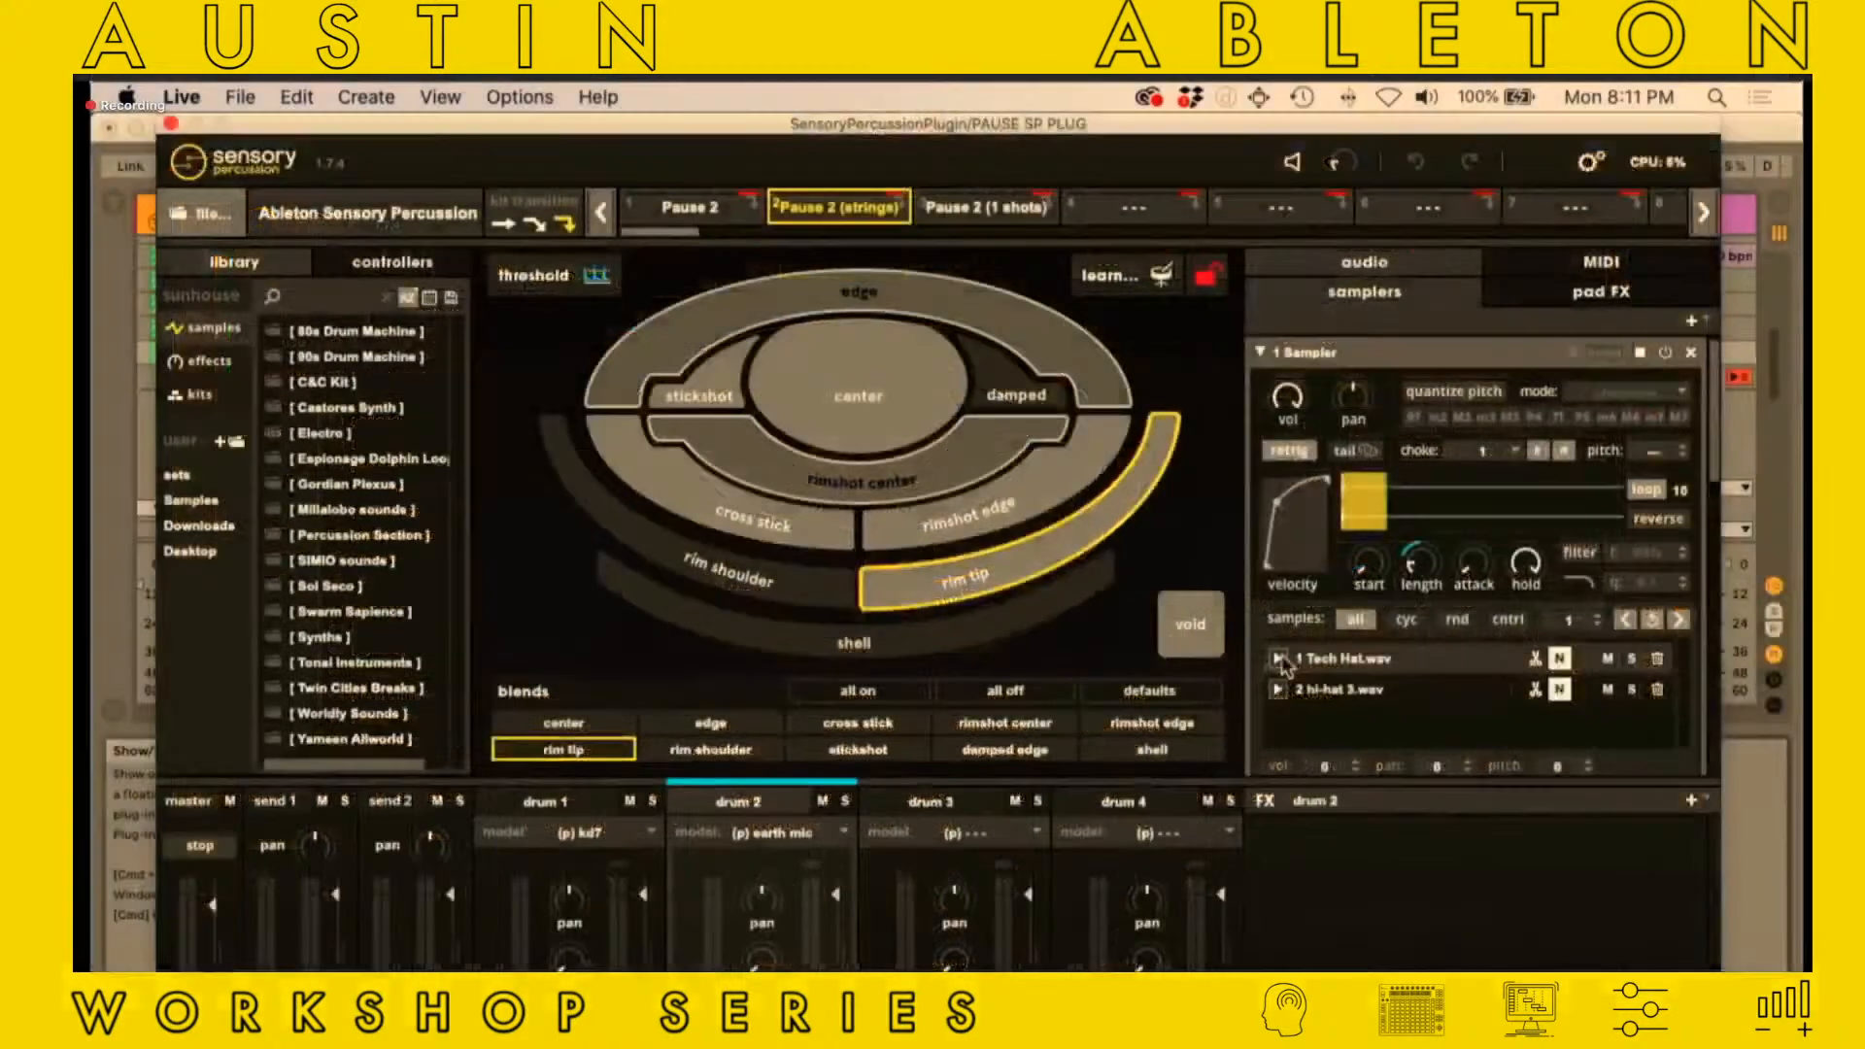
left_click(1278, 659)
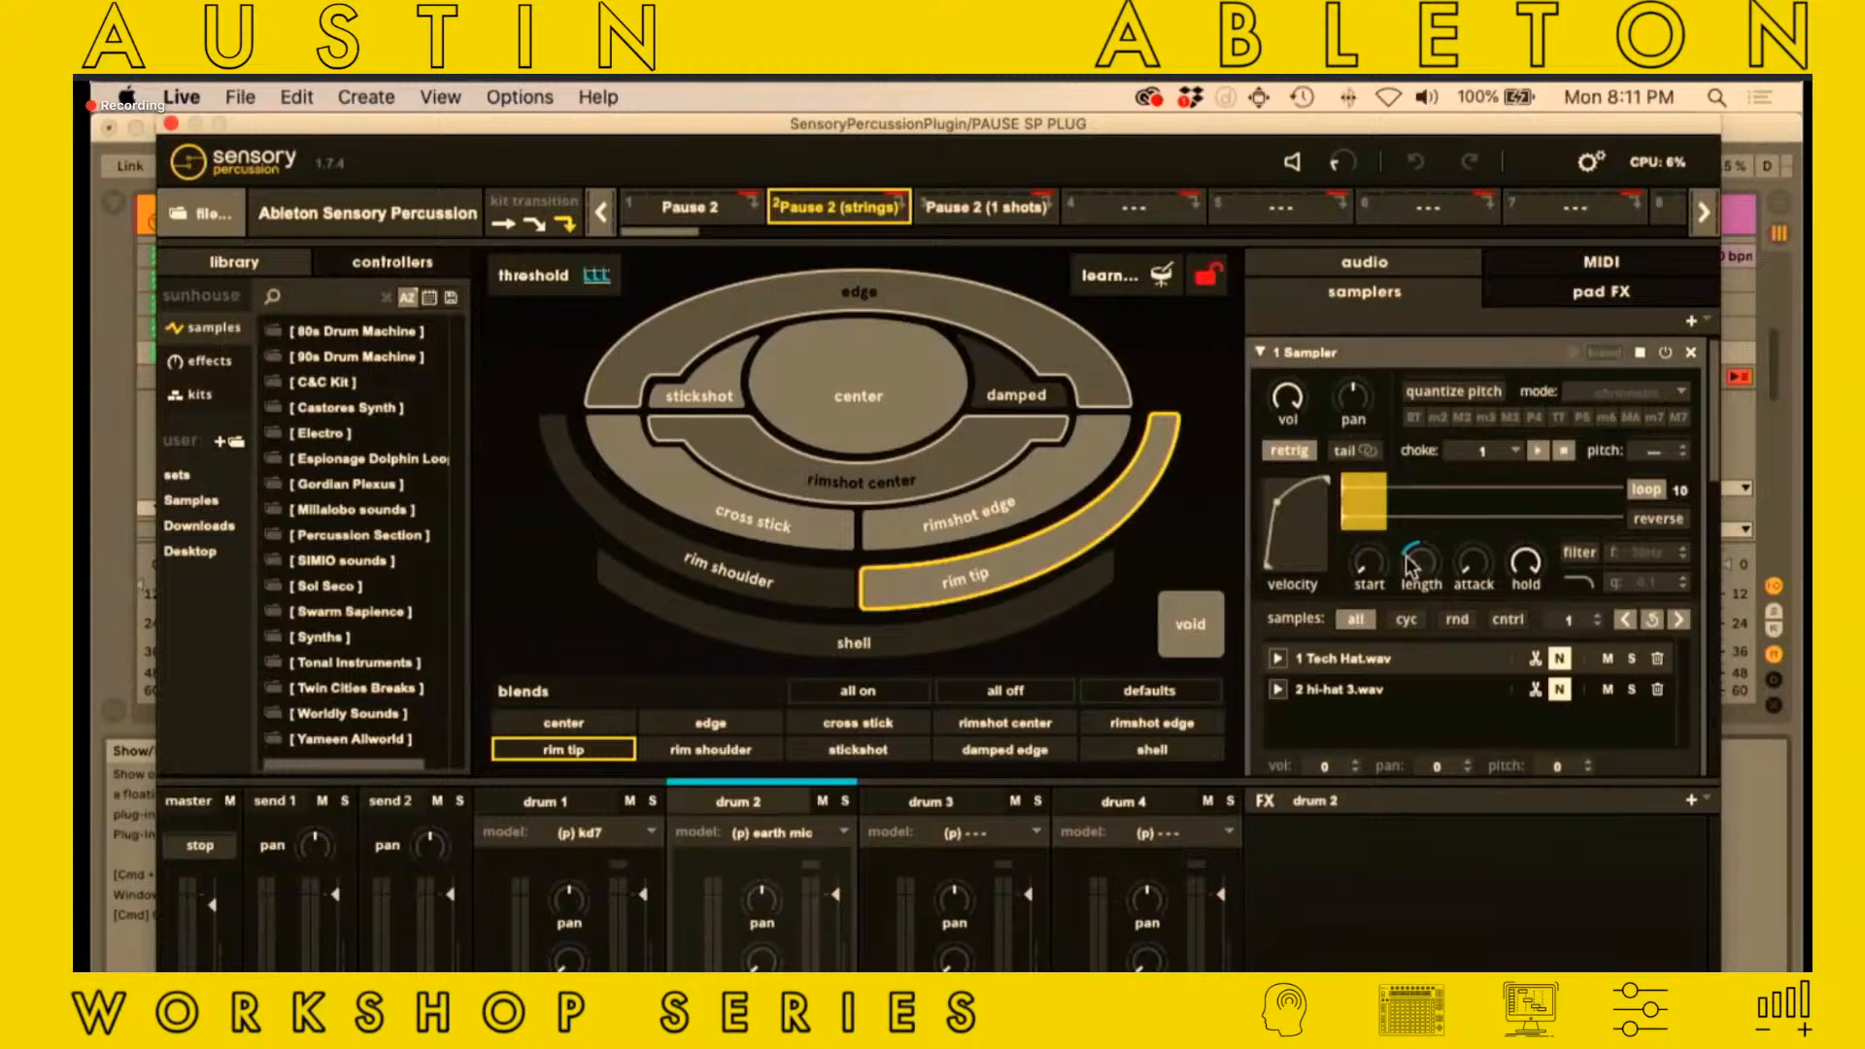
In drum 2's rim tip Velocity controller, set the assignment range to 70% and the upper sensitivity limit to maximum, and close the plug-in window
left_click(386, 264)
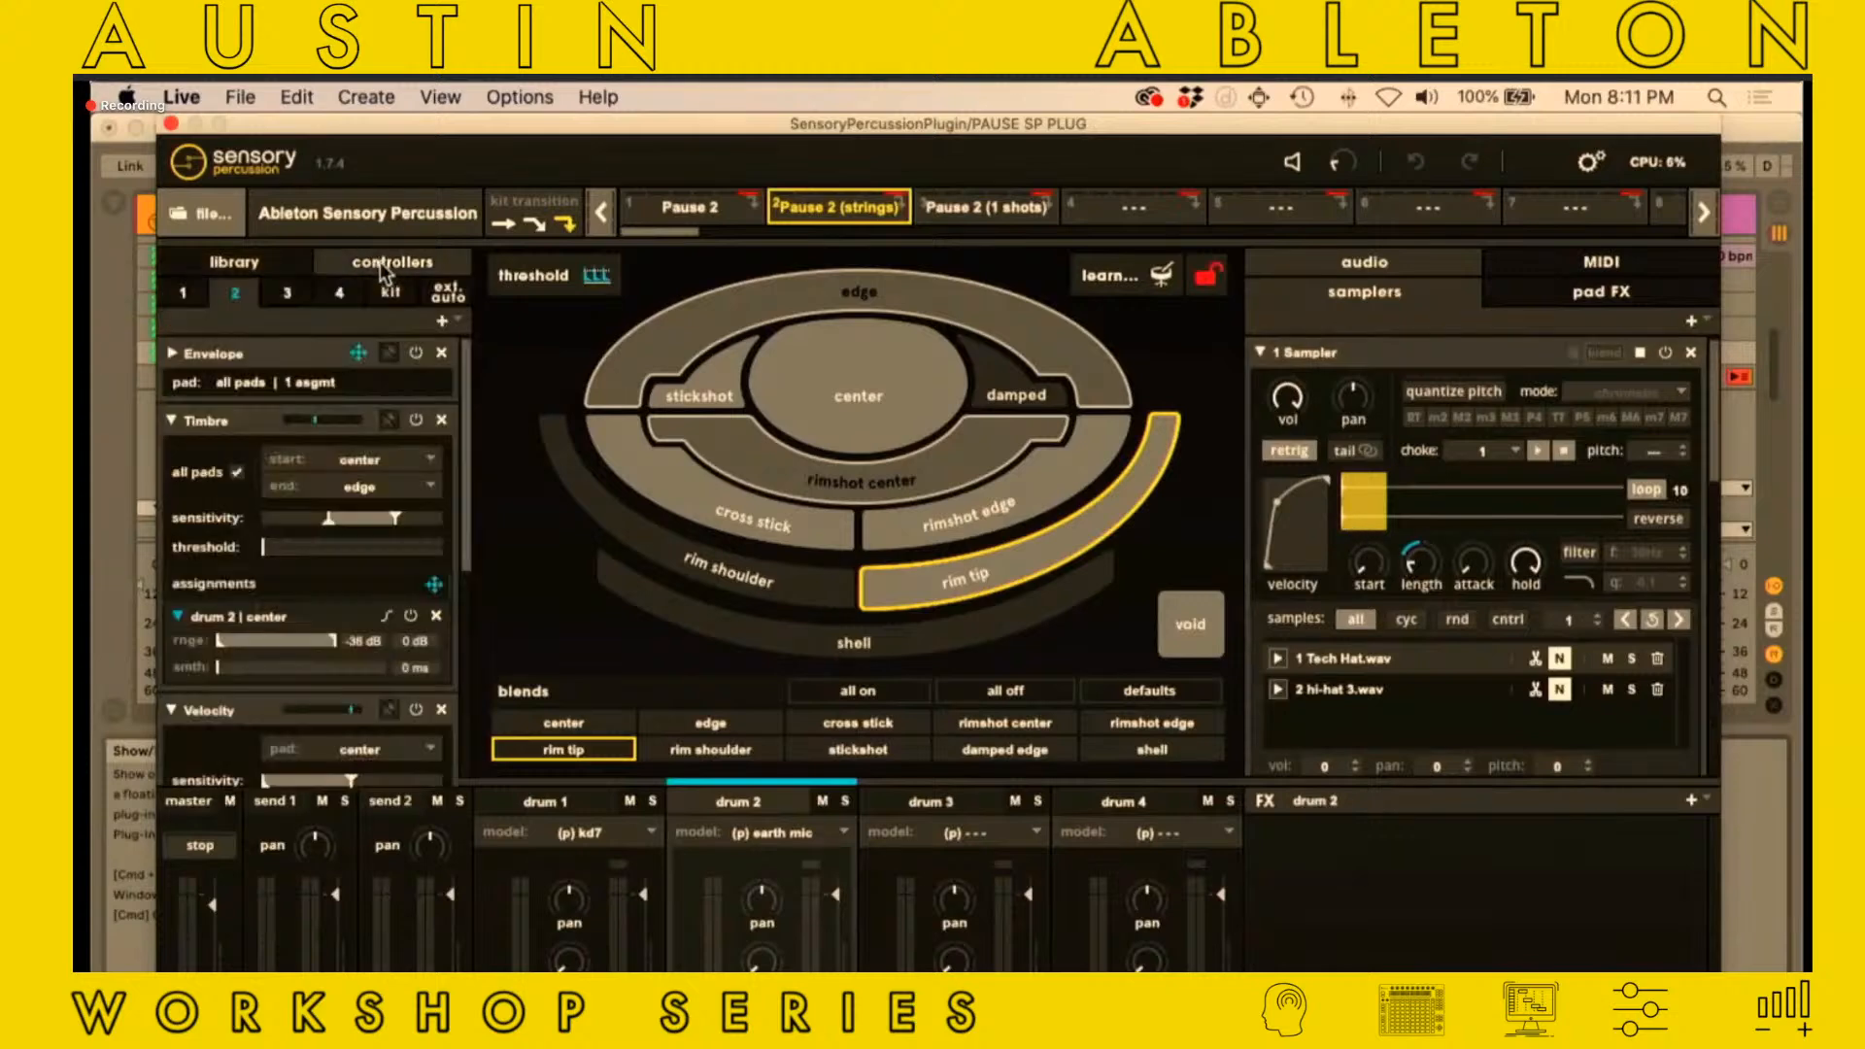
left_click(171, 419)
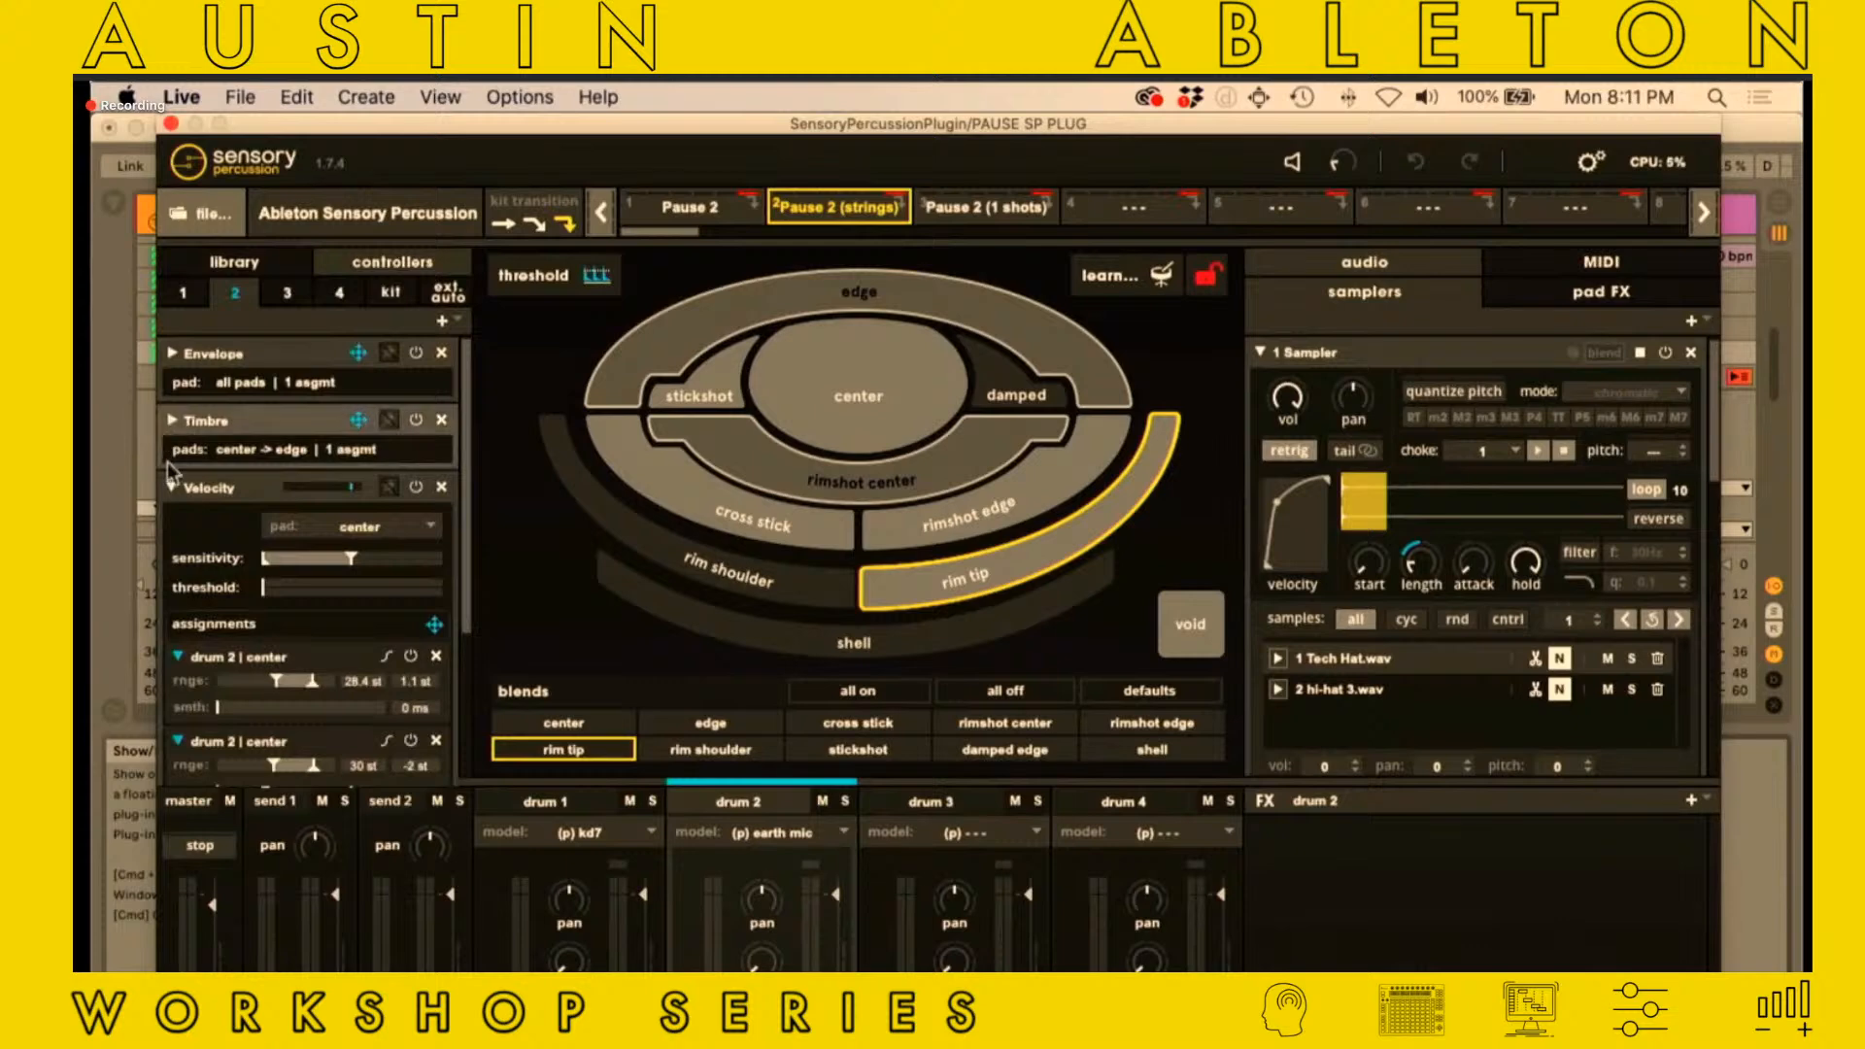
left_click(171, 486)
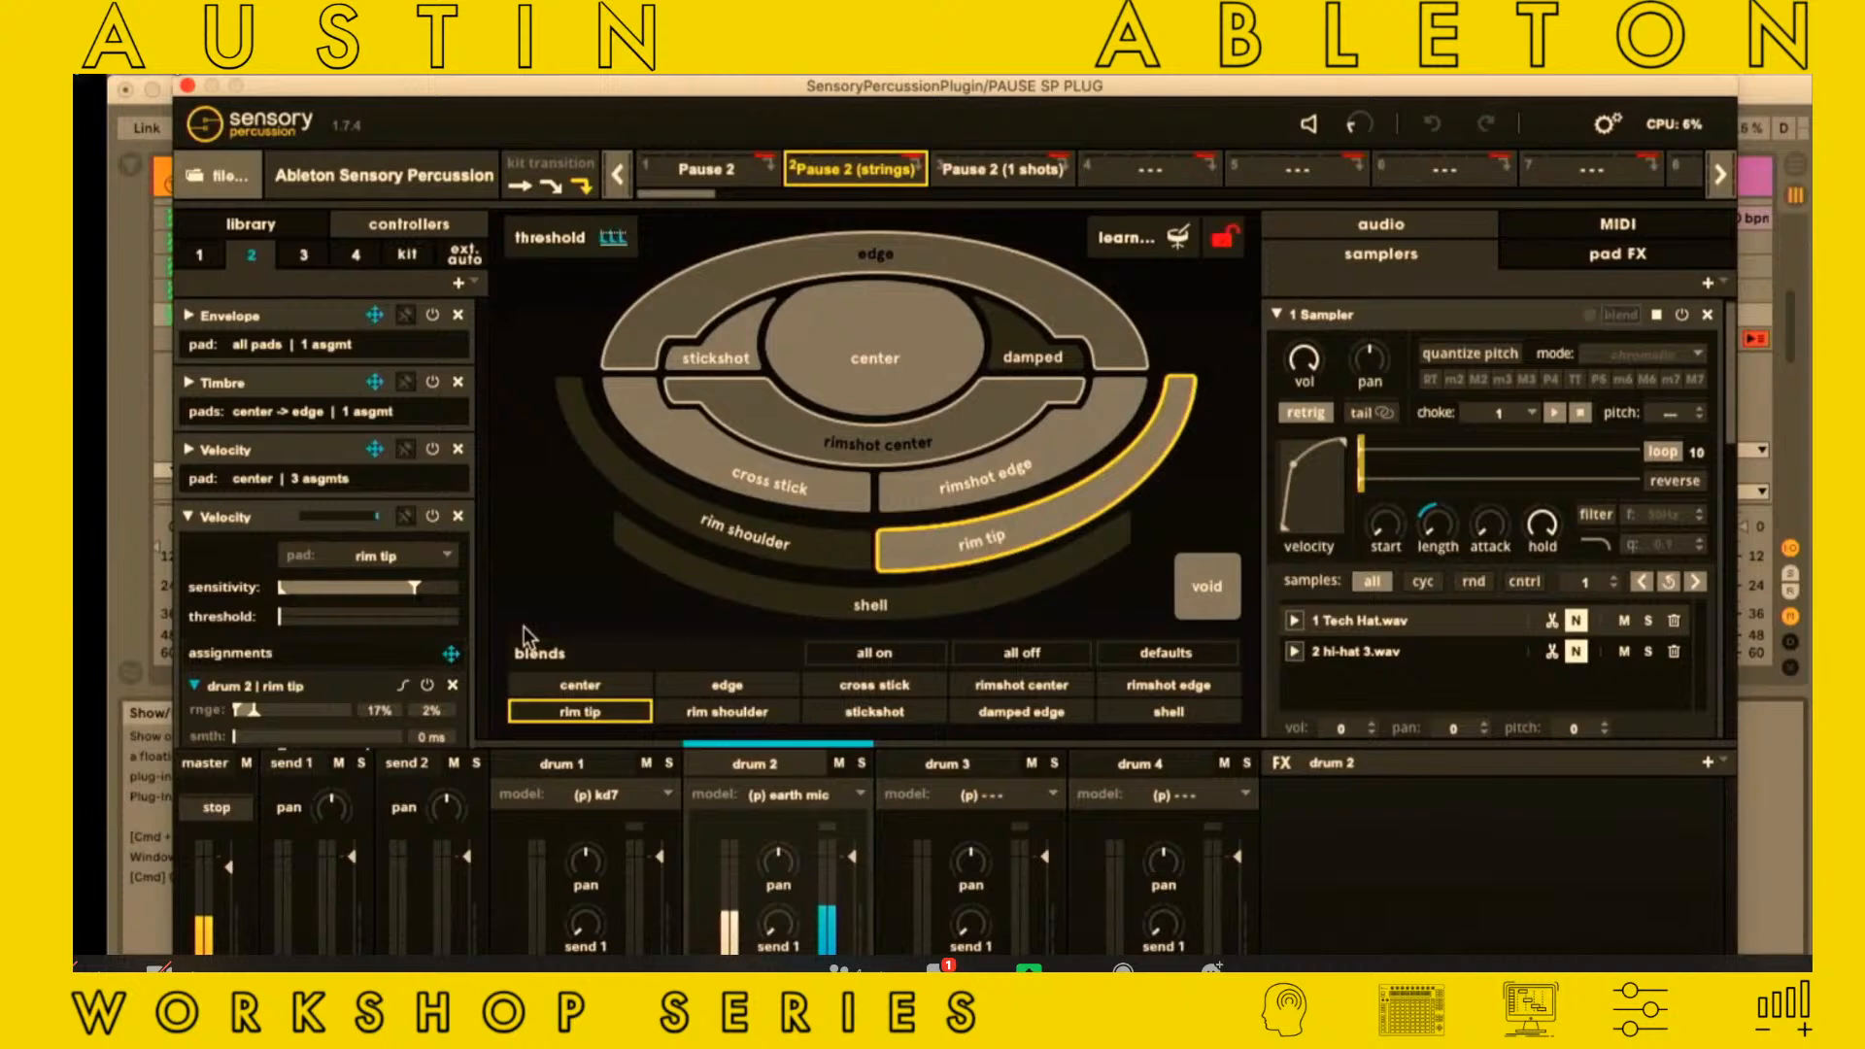
left_click_drag(252, 714, 314, 713)
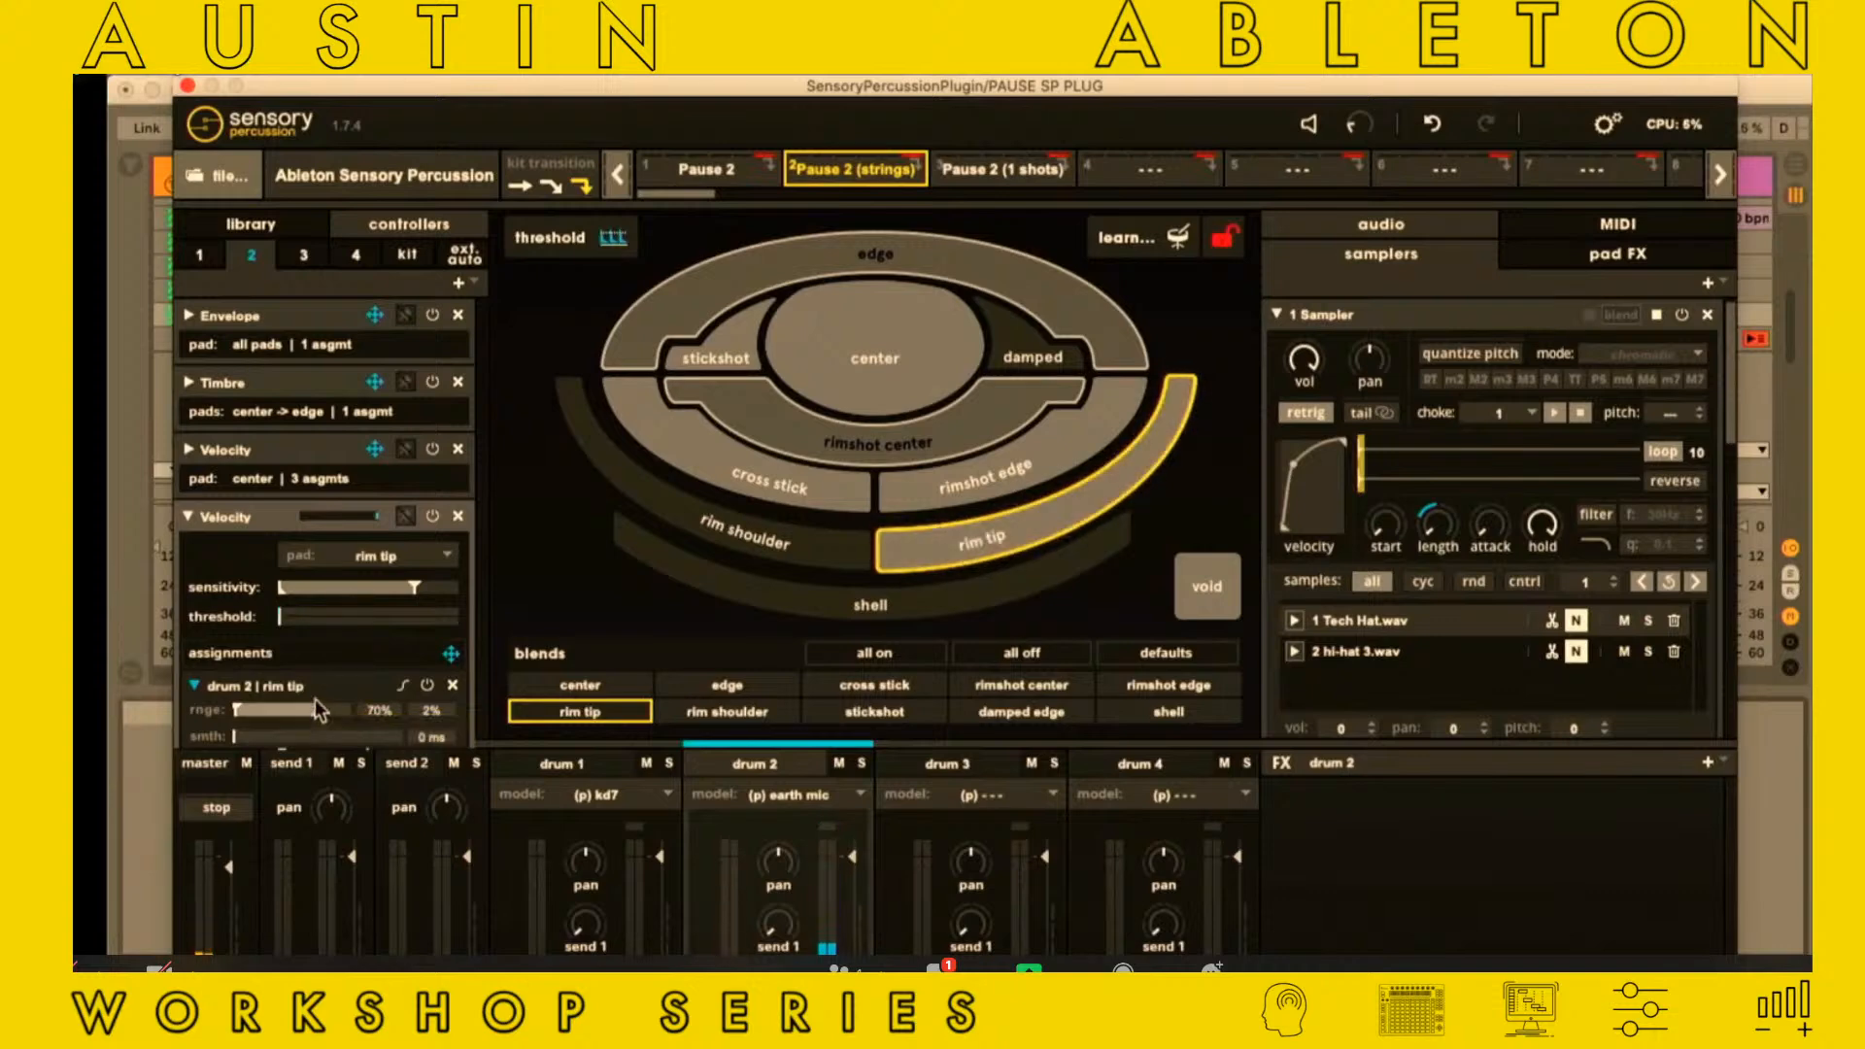
left_click_drag(413, 588, 456, 588)
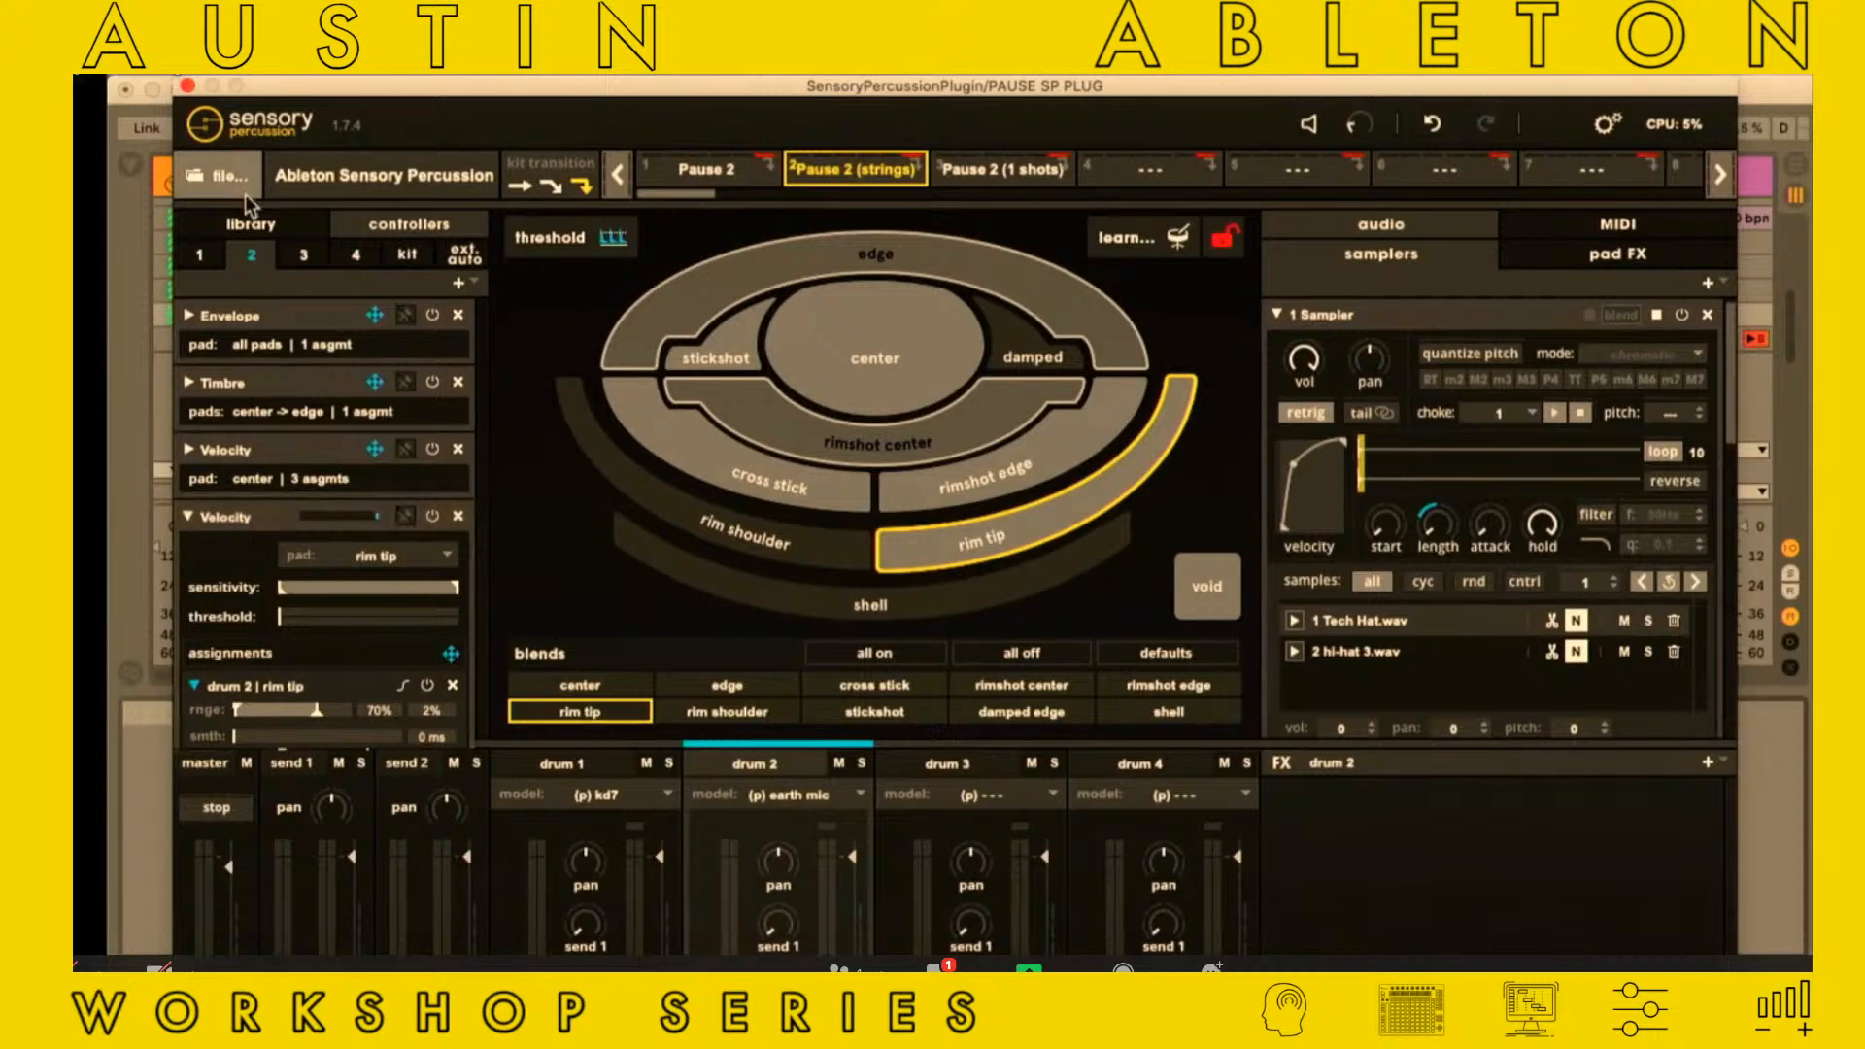
left_click(188, 85)
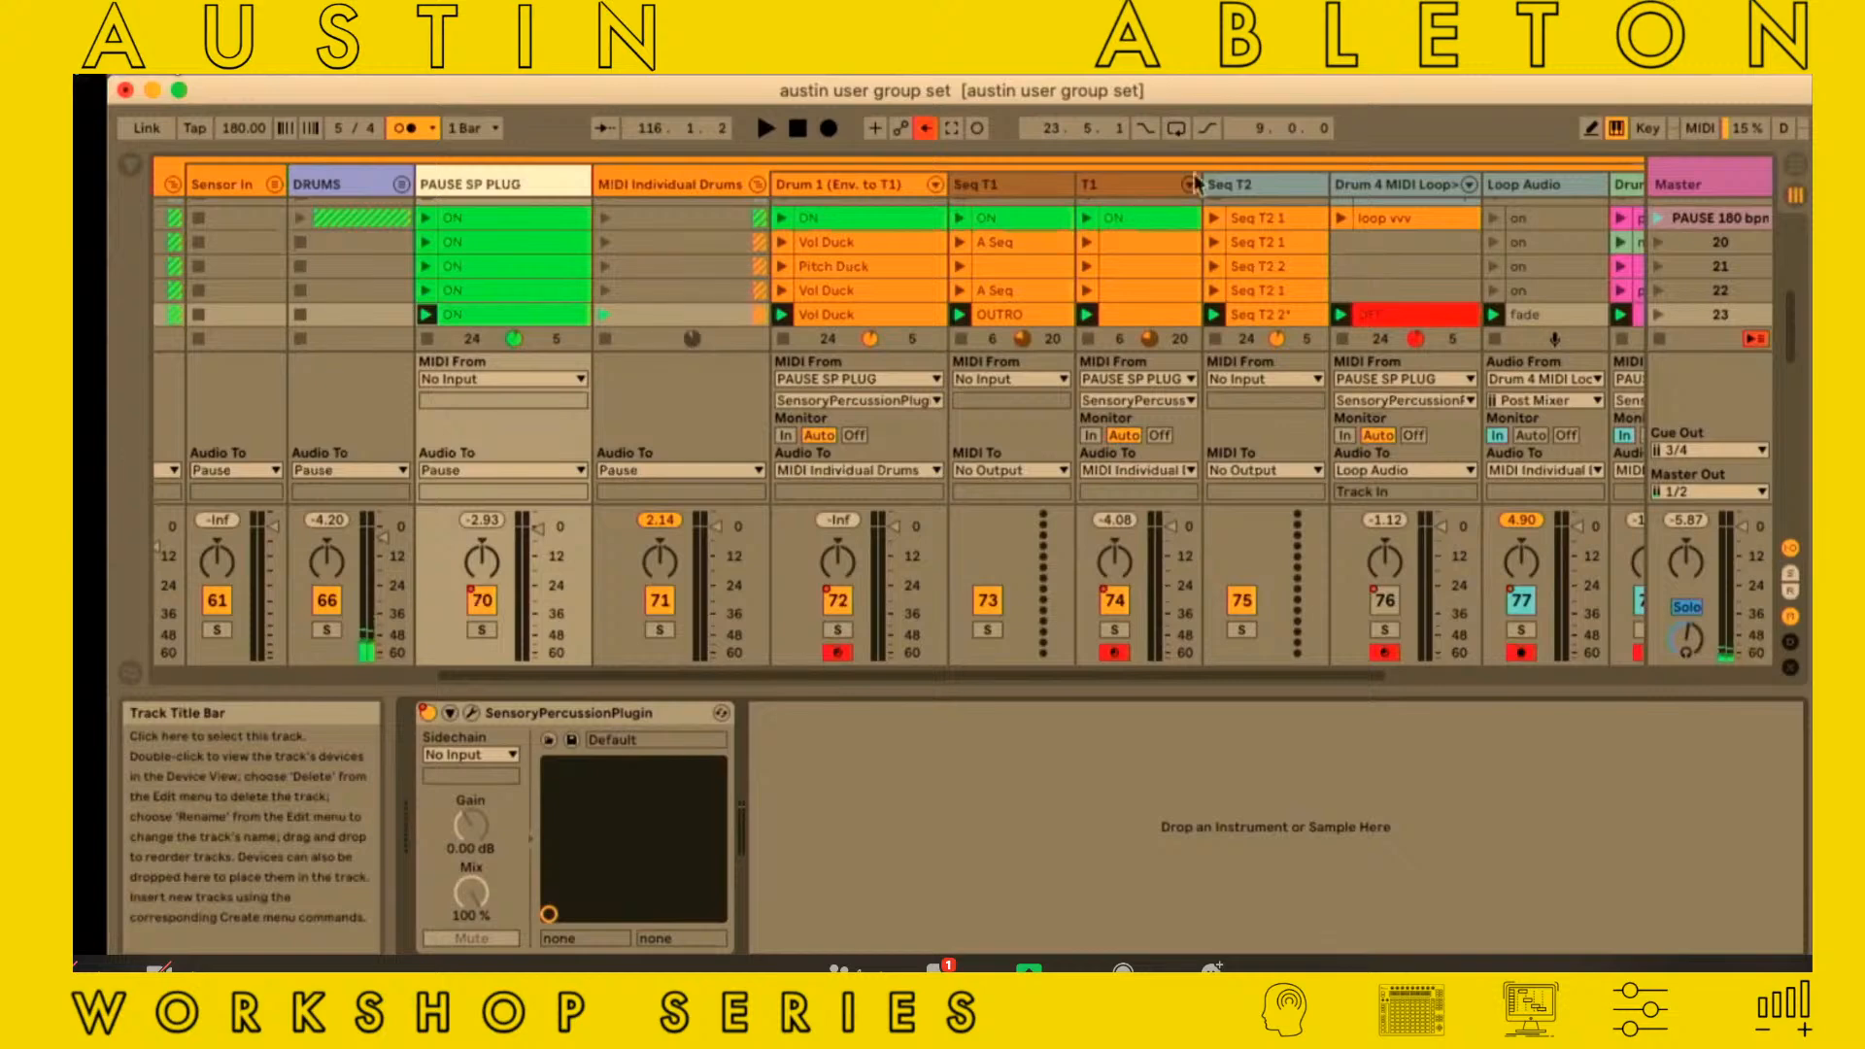
Examine the devices on the Seq T2 and Drum 4 MIDI Loop tracks, including the Xylophone2 Dark instrument
left_click(1232, 188)
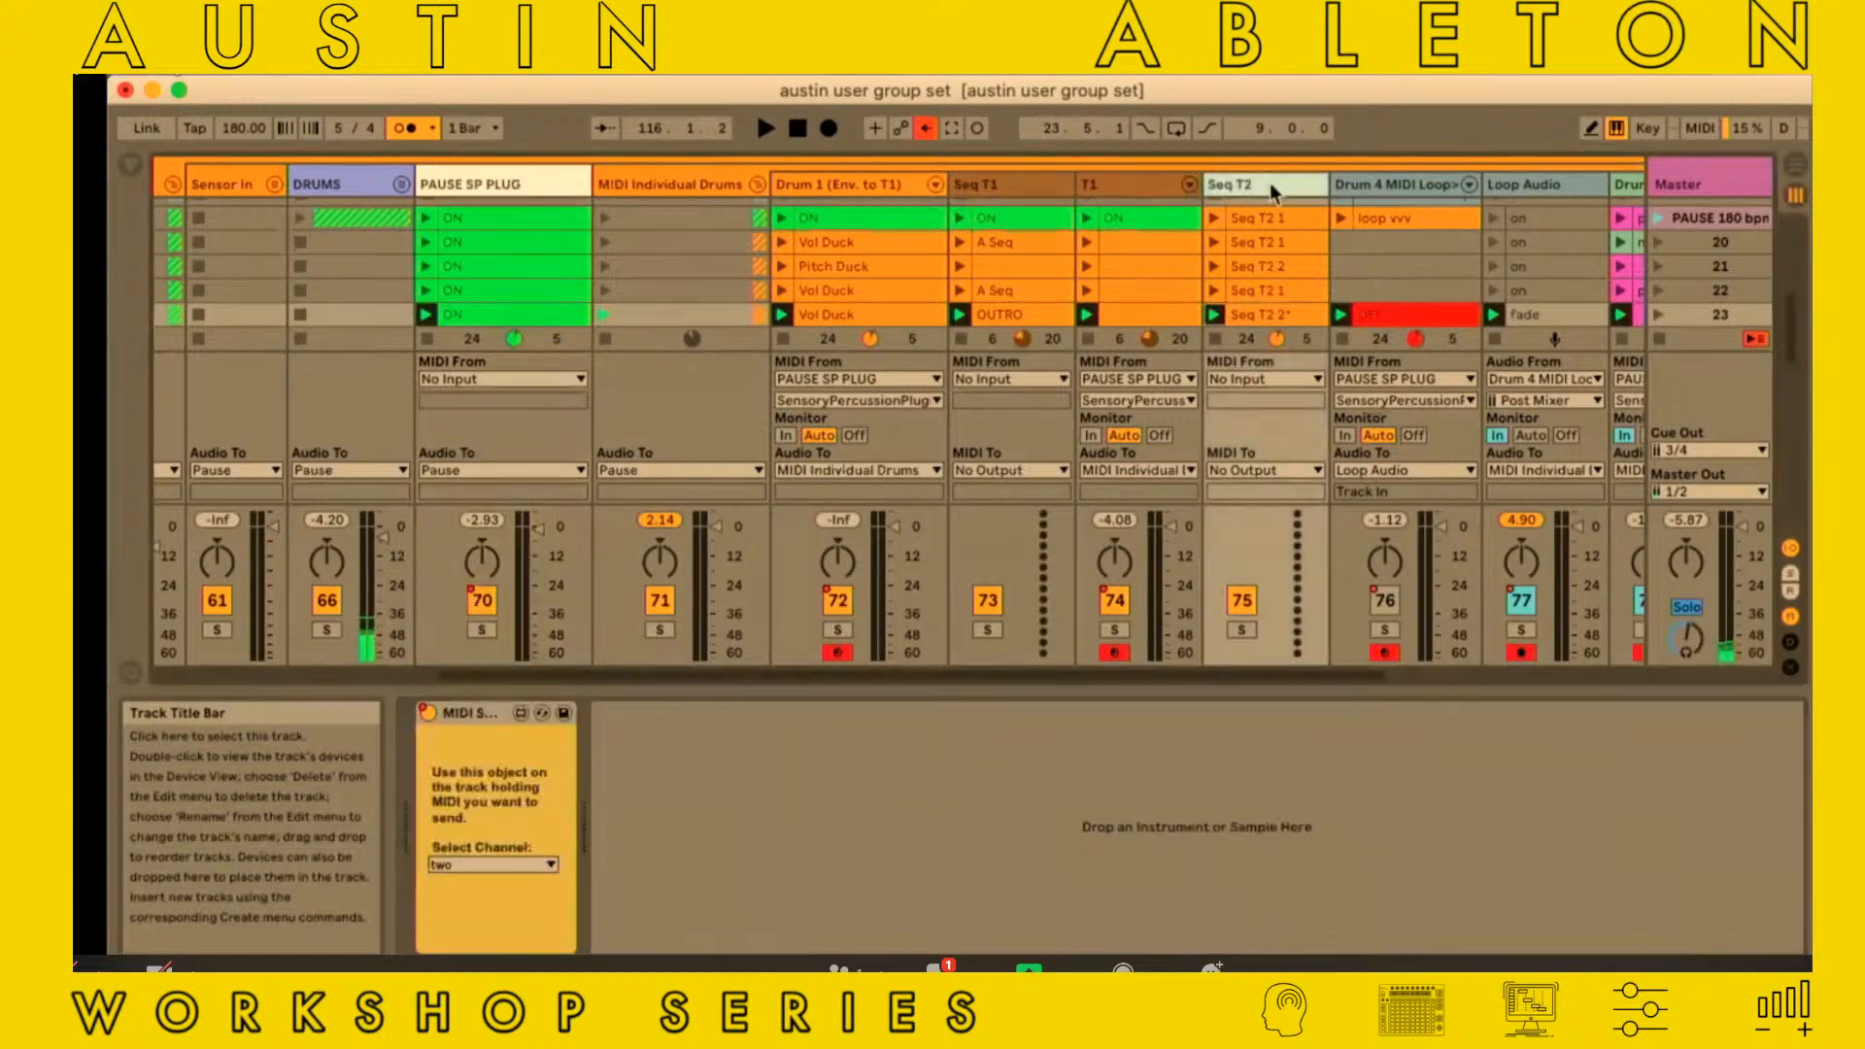
left_click(1364, 194)
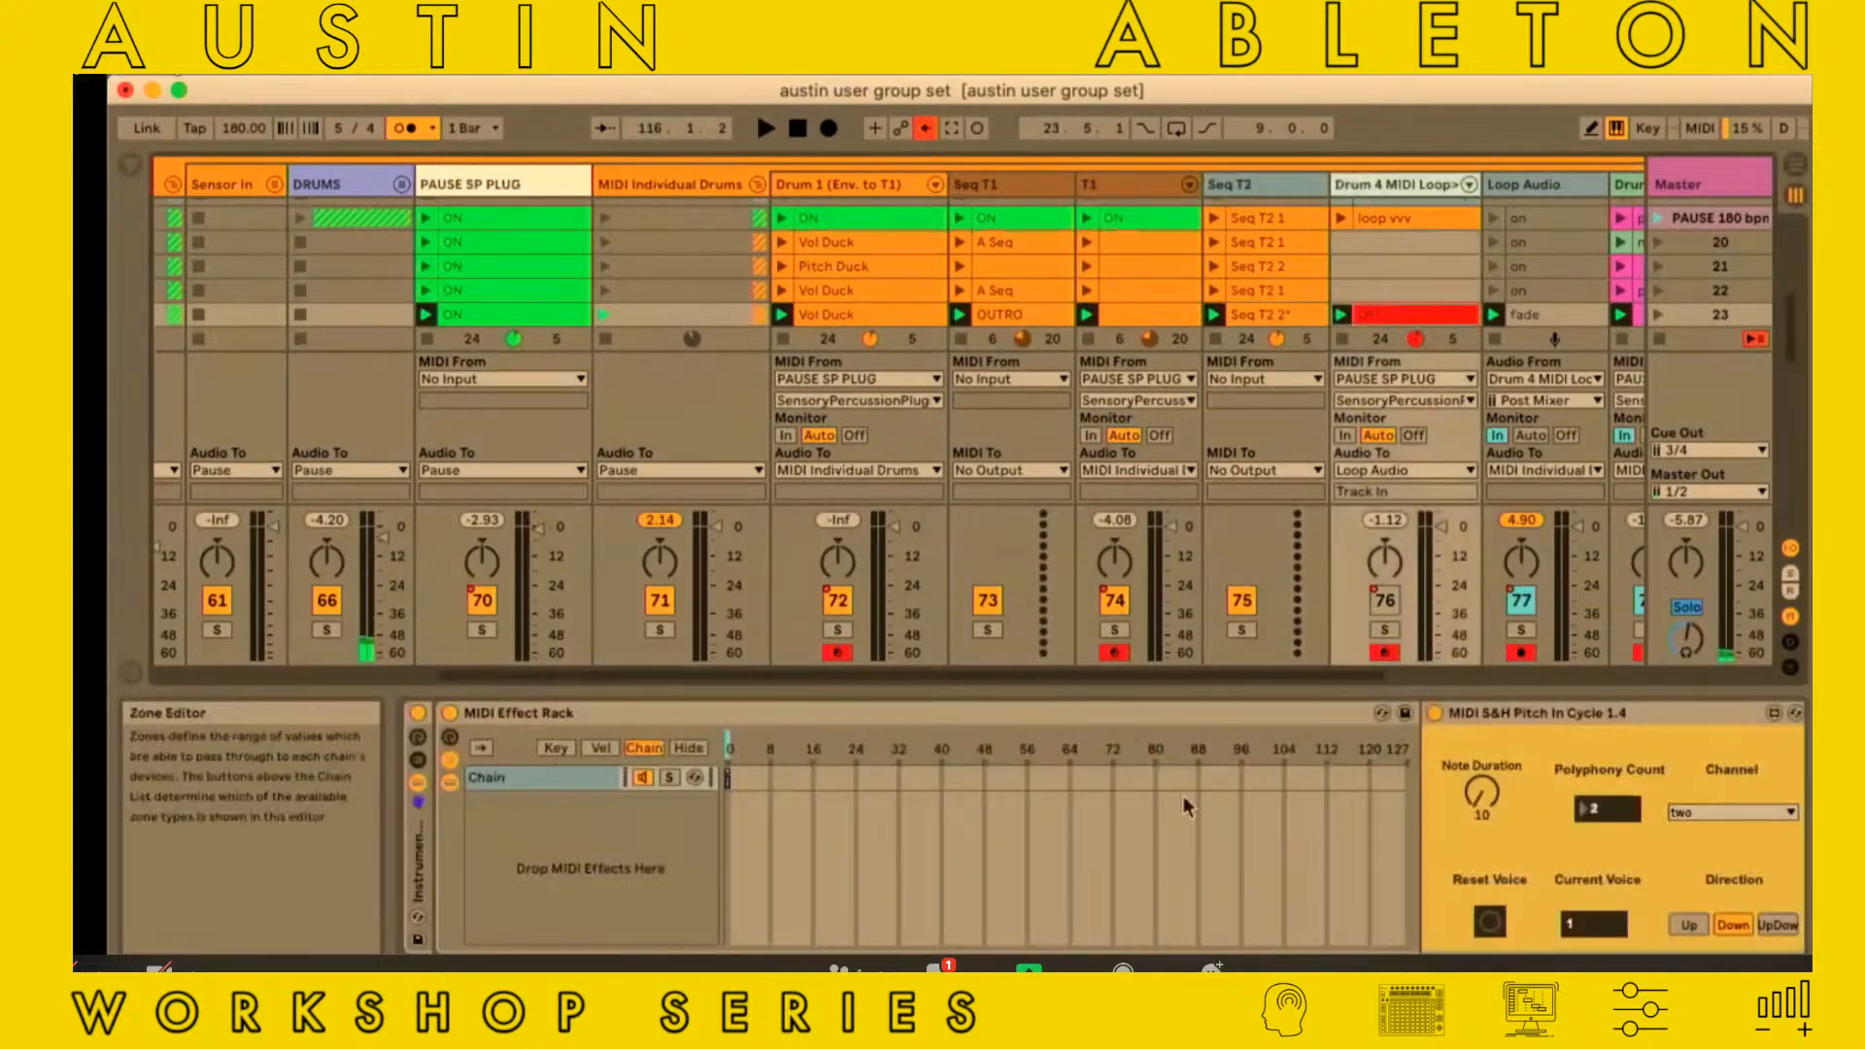
scroll(1168, 833, "right", 5)
scroll(1168, 832, "right", 10)
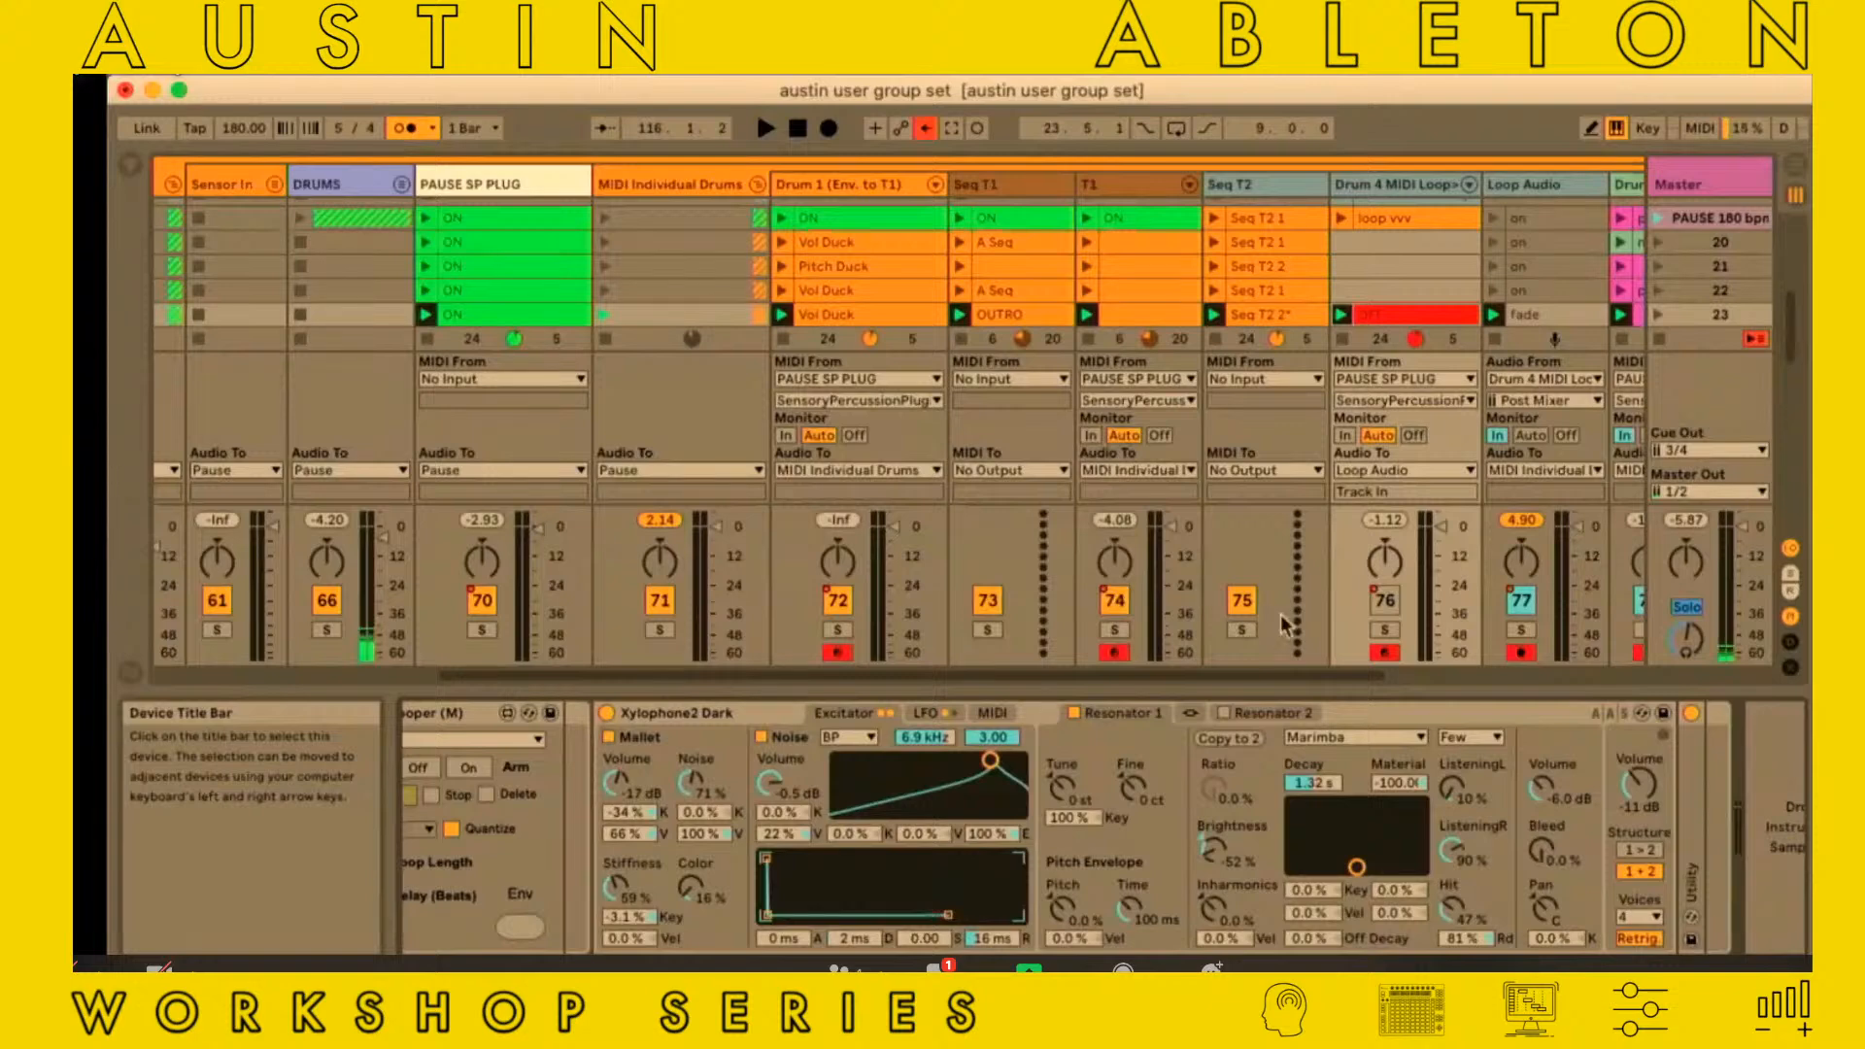
Launch the PAUSE 180 bpm scene
scroll(1661, 267, "up", 2)
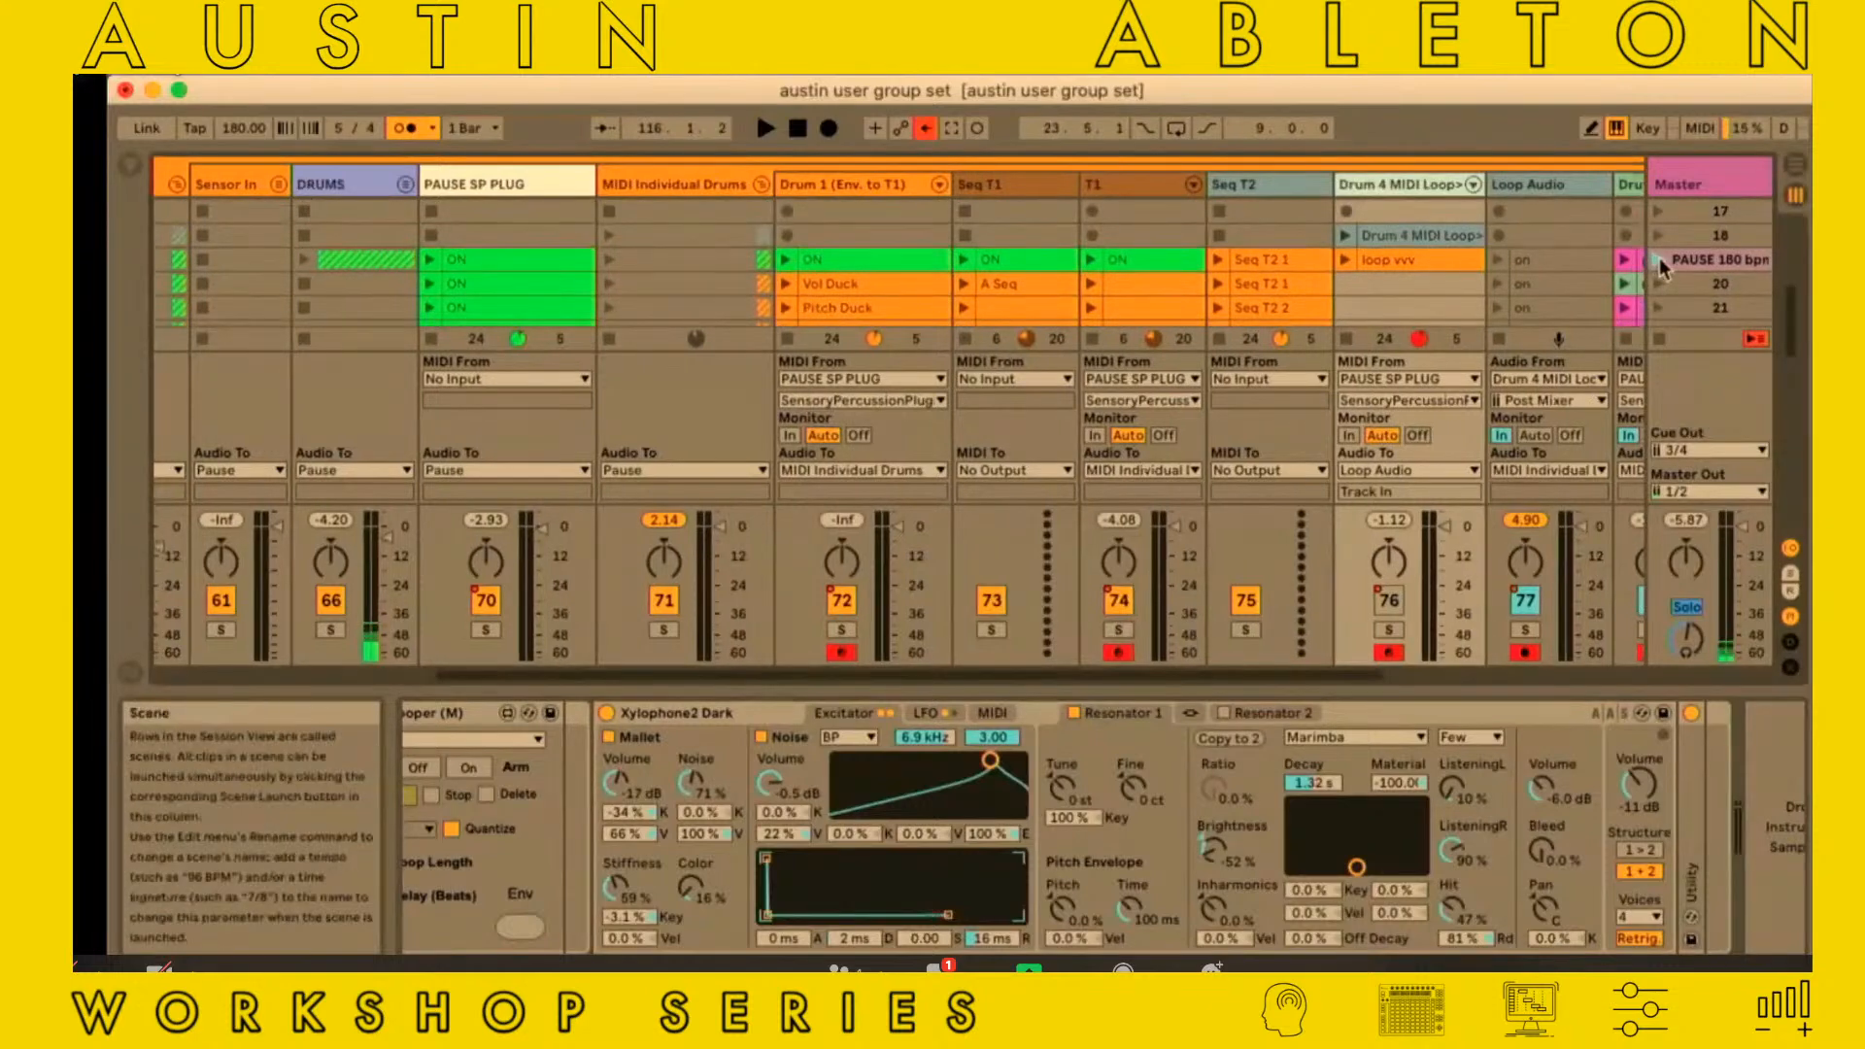
left_click(1659, 259)
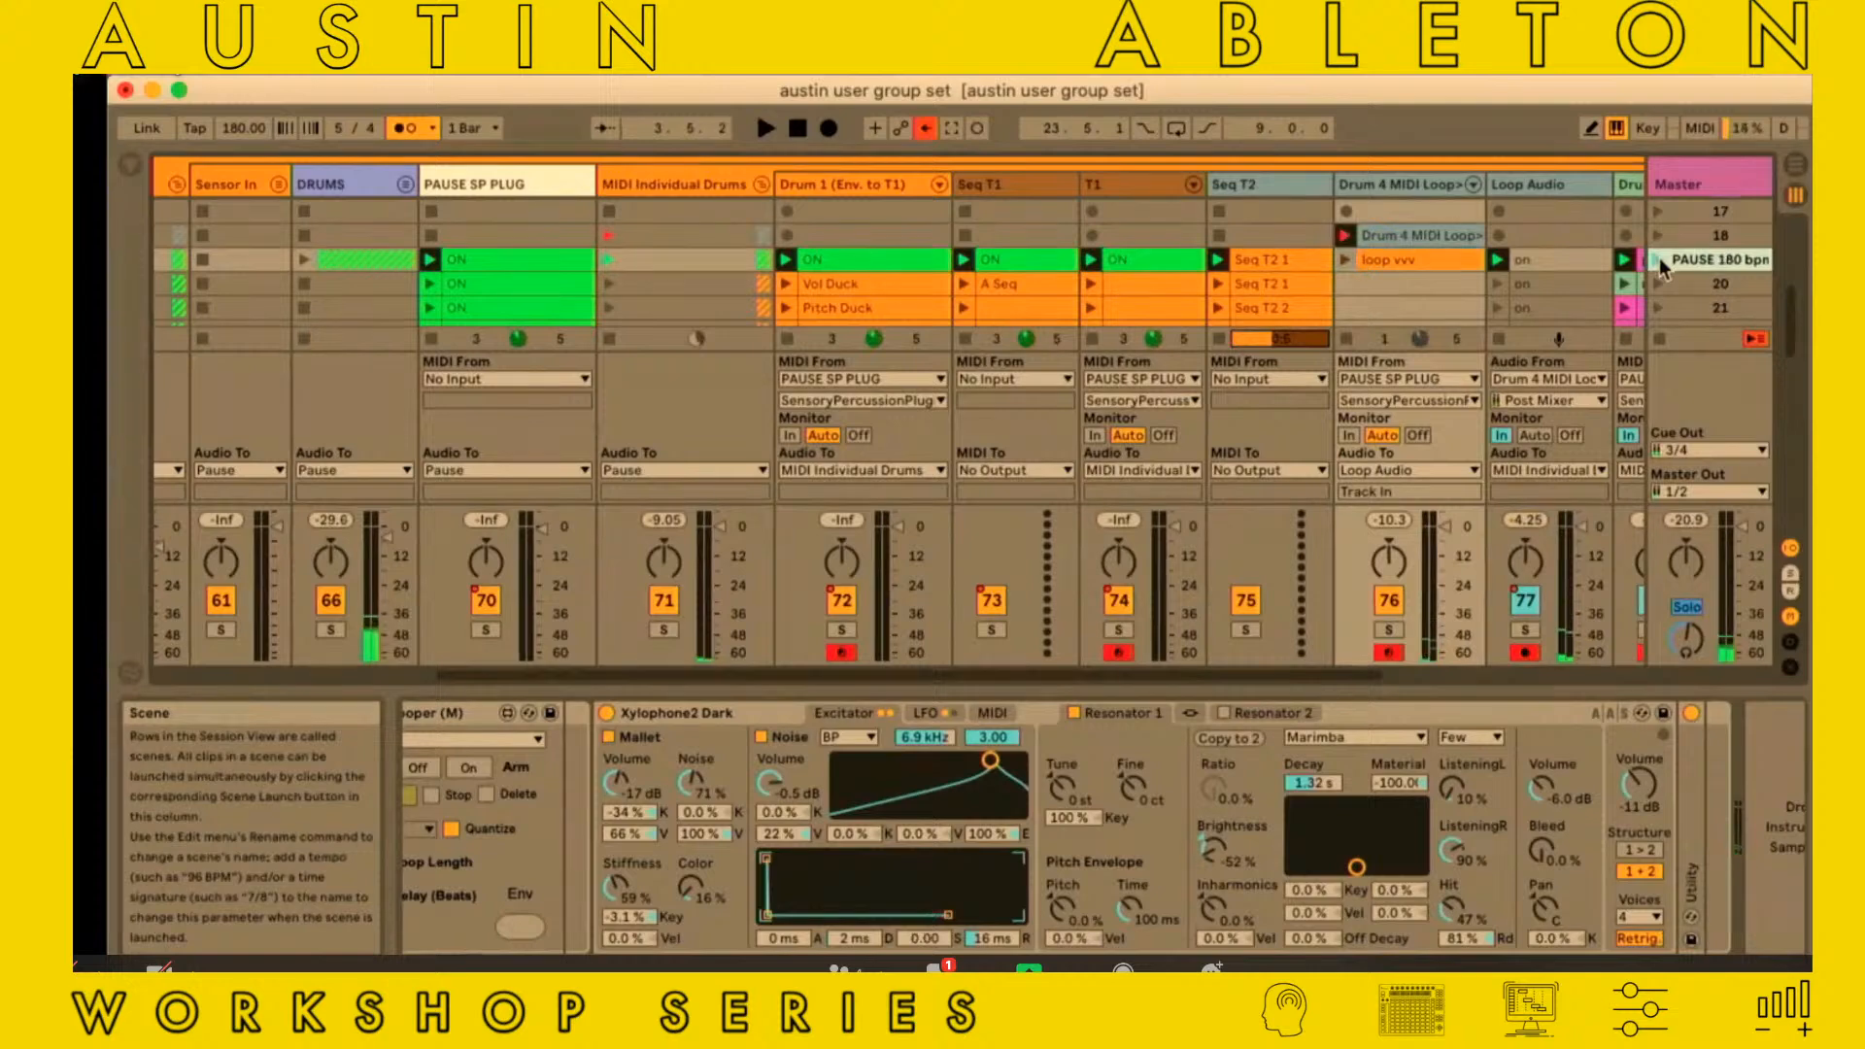
Examine the Drum 4 MIDI Loop track's C Minor scale and BINK looper devices alongside its clips around scene 18
left_click(1380, 192)
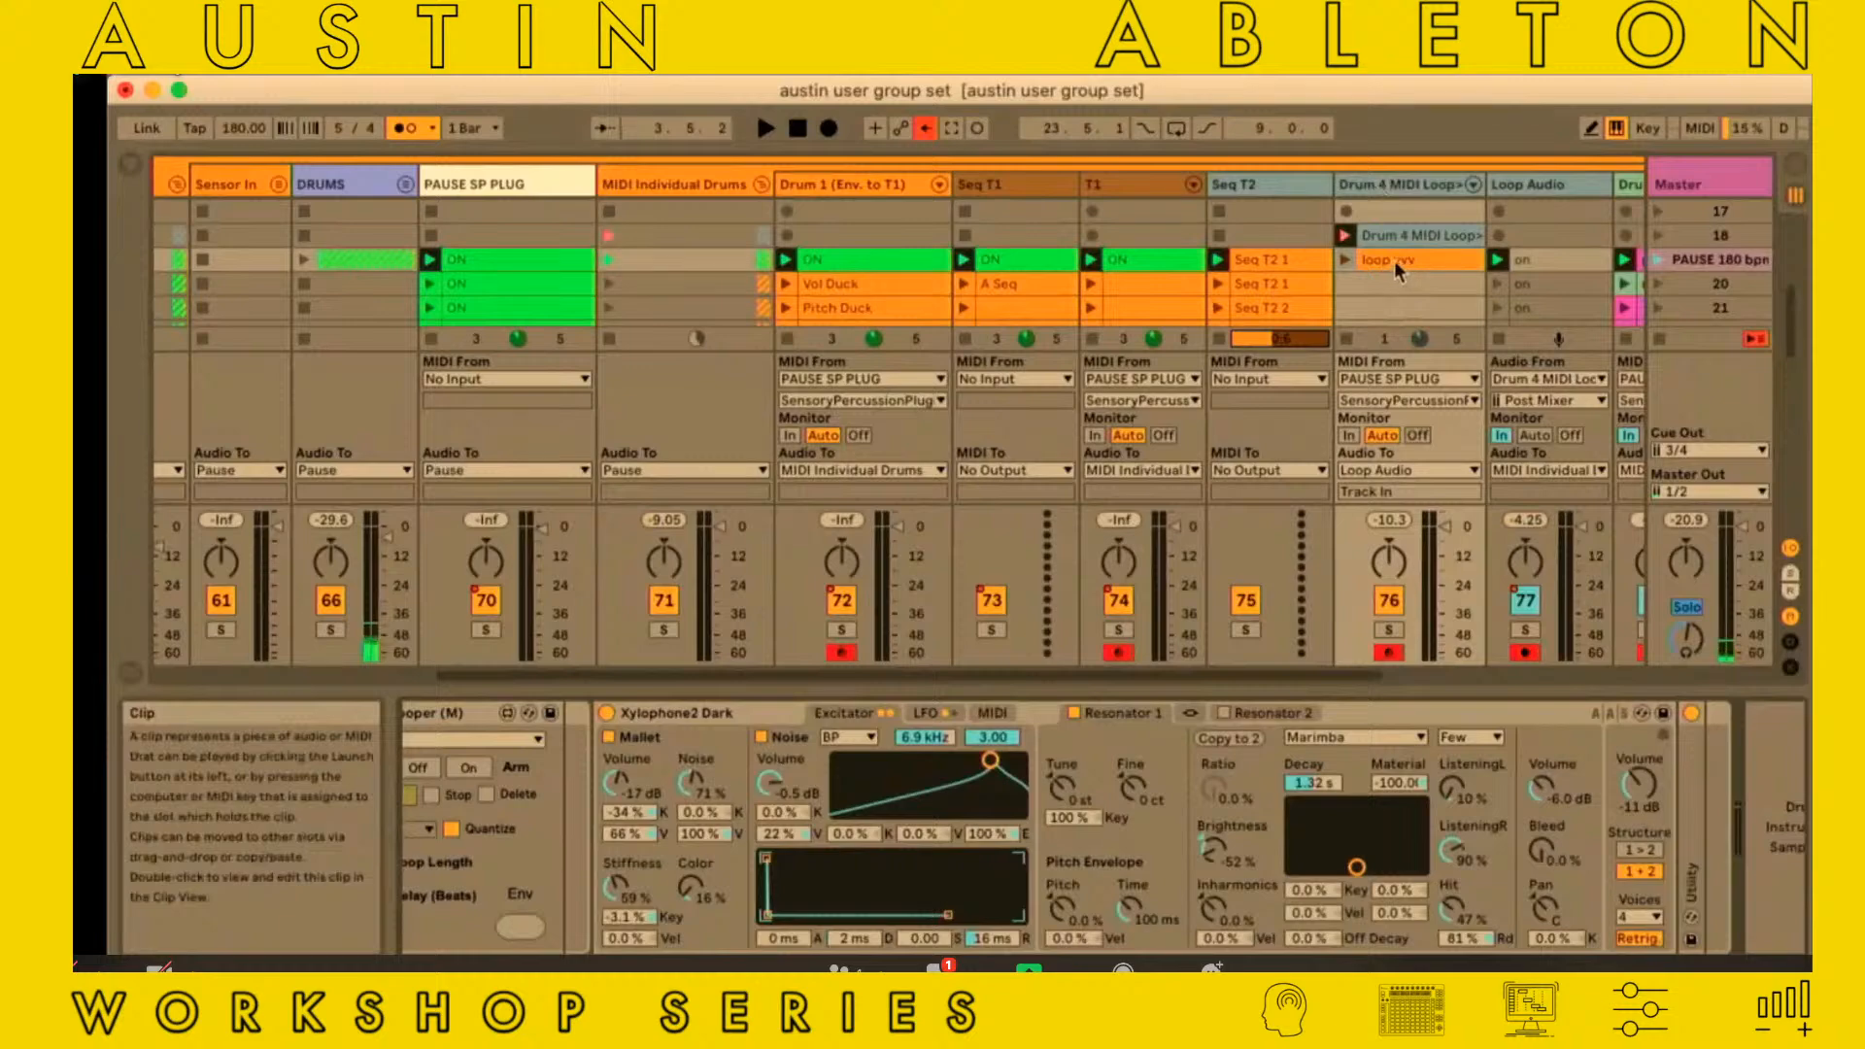
scroll(962, 738, "left", 5)
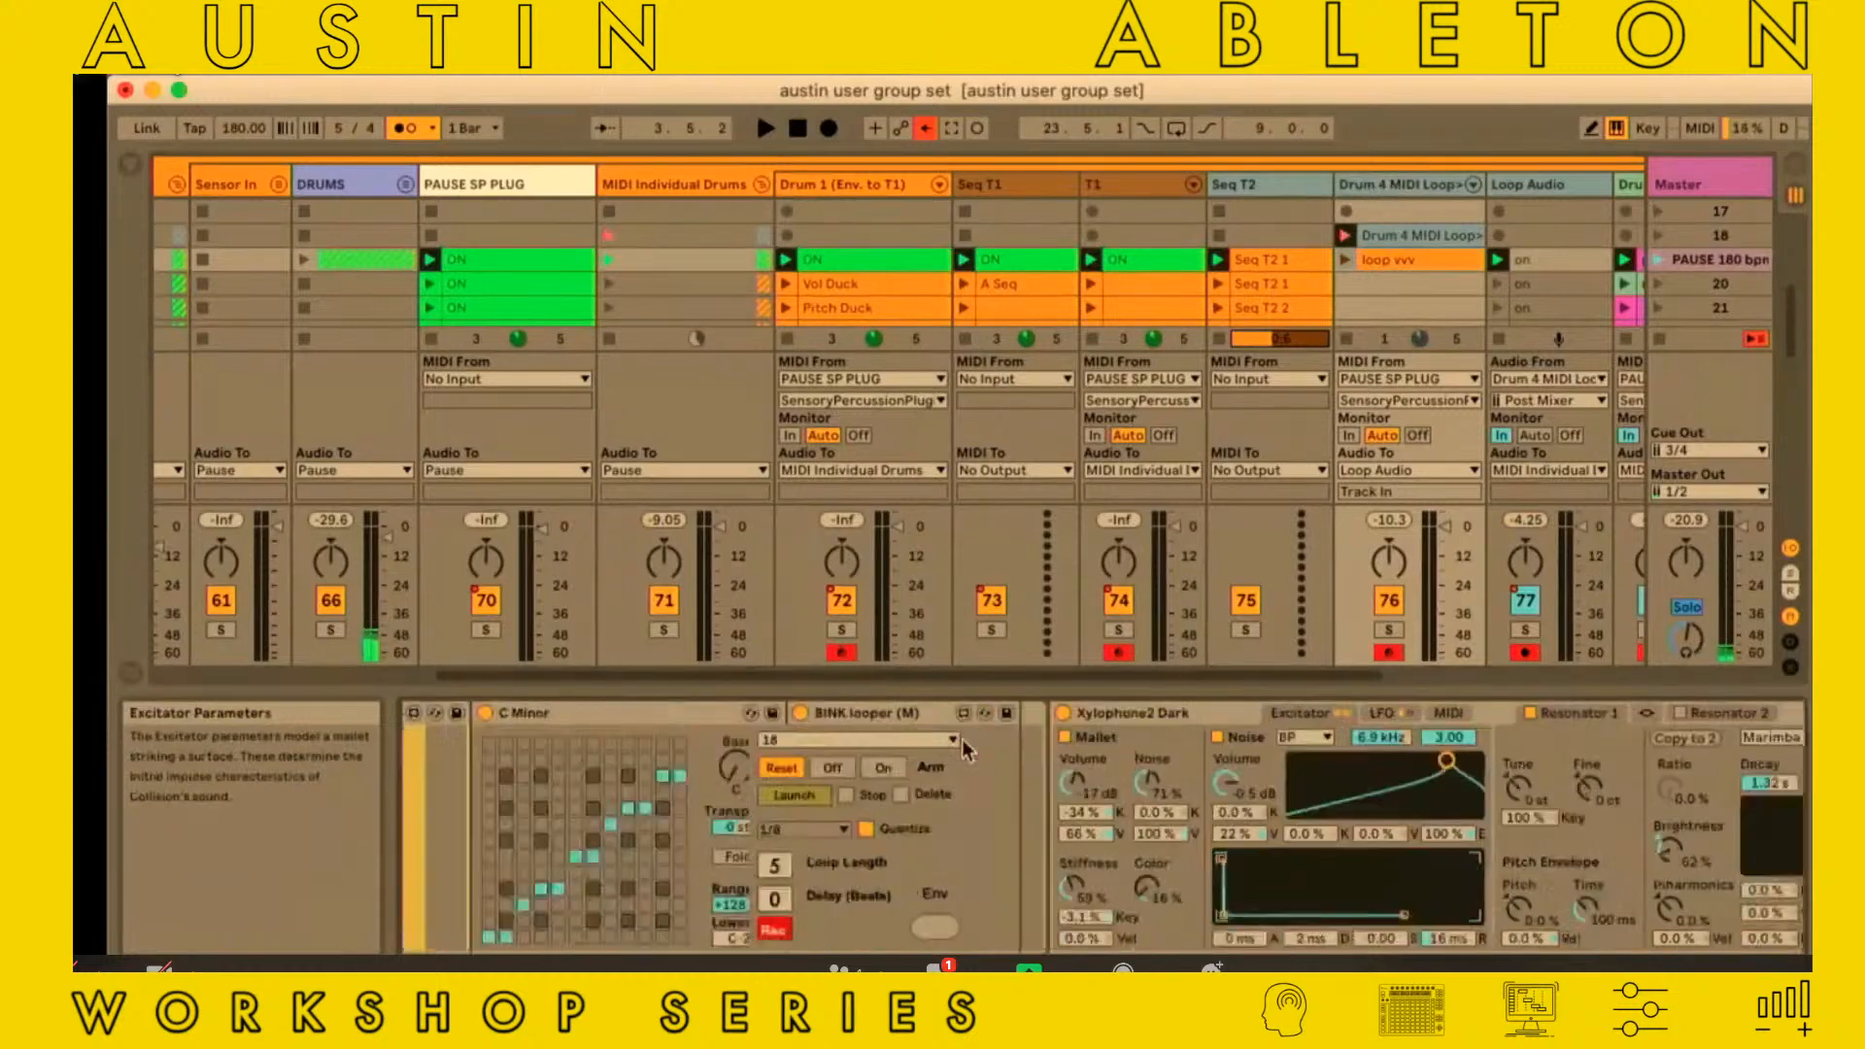
scroll(961, 738, "left", 3)
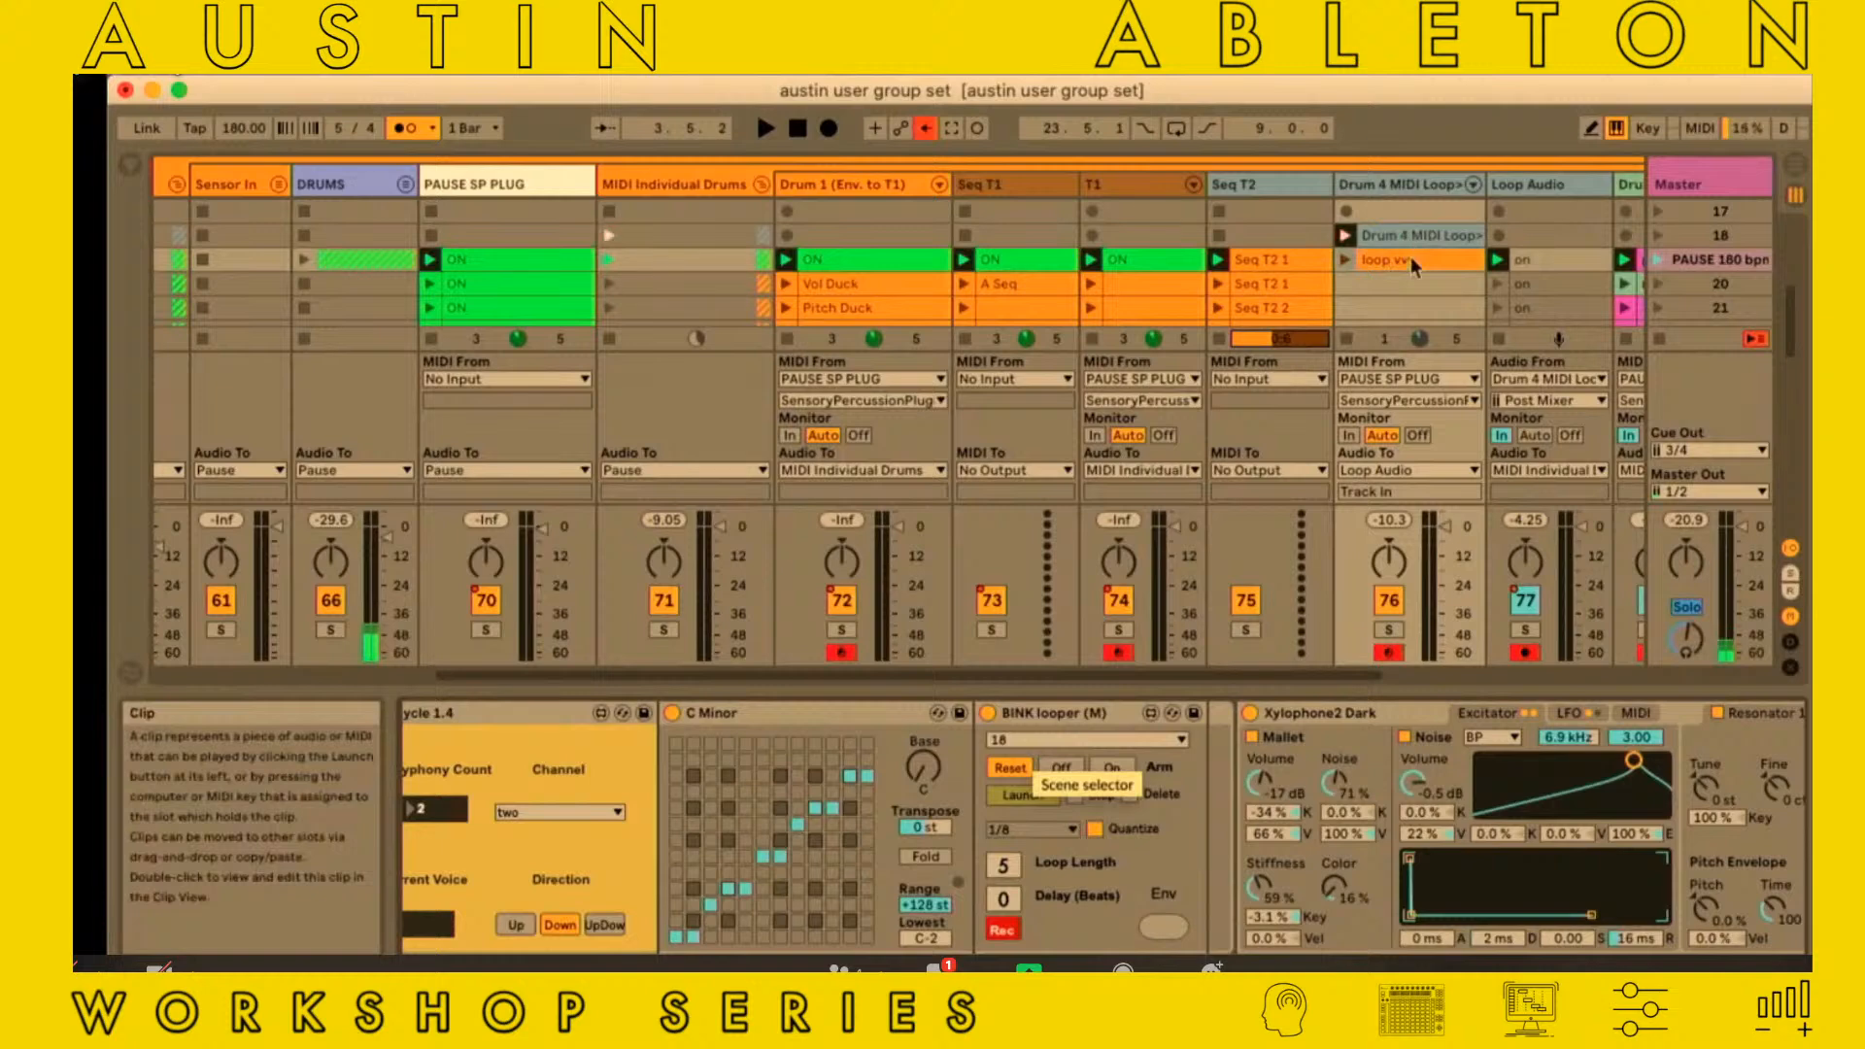
scroll(1410, 256, "down", 2)
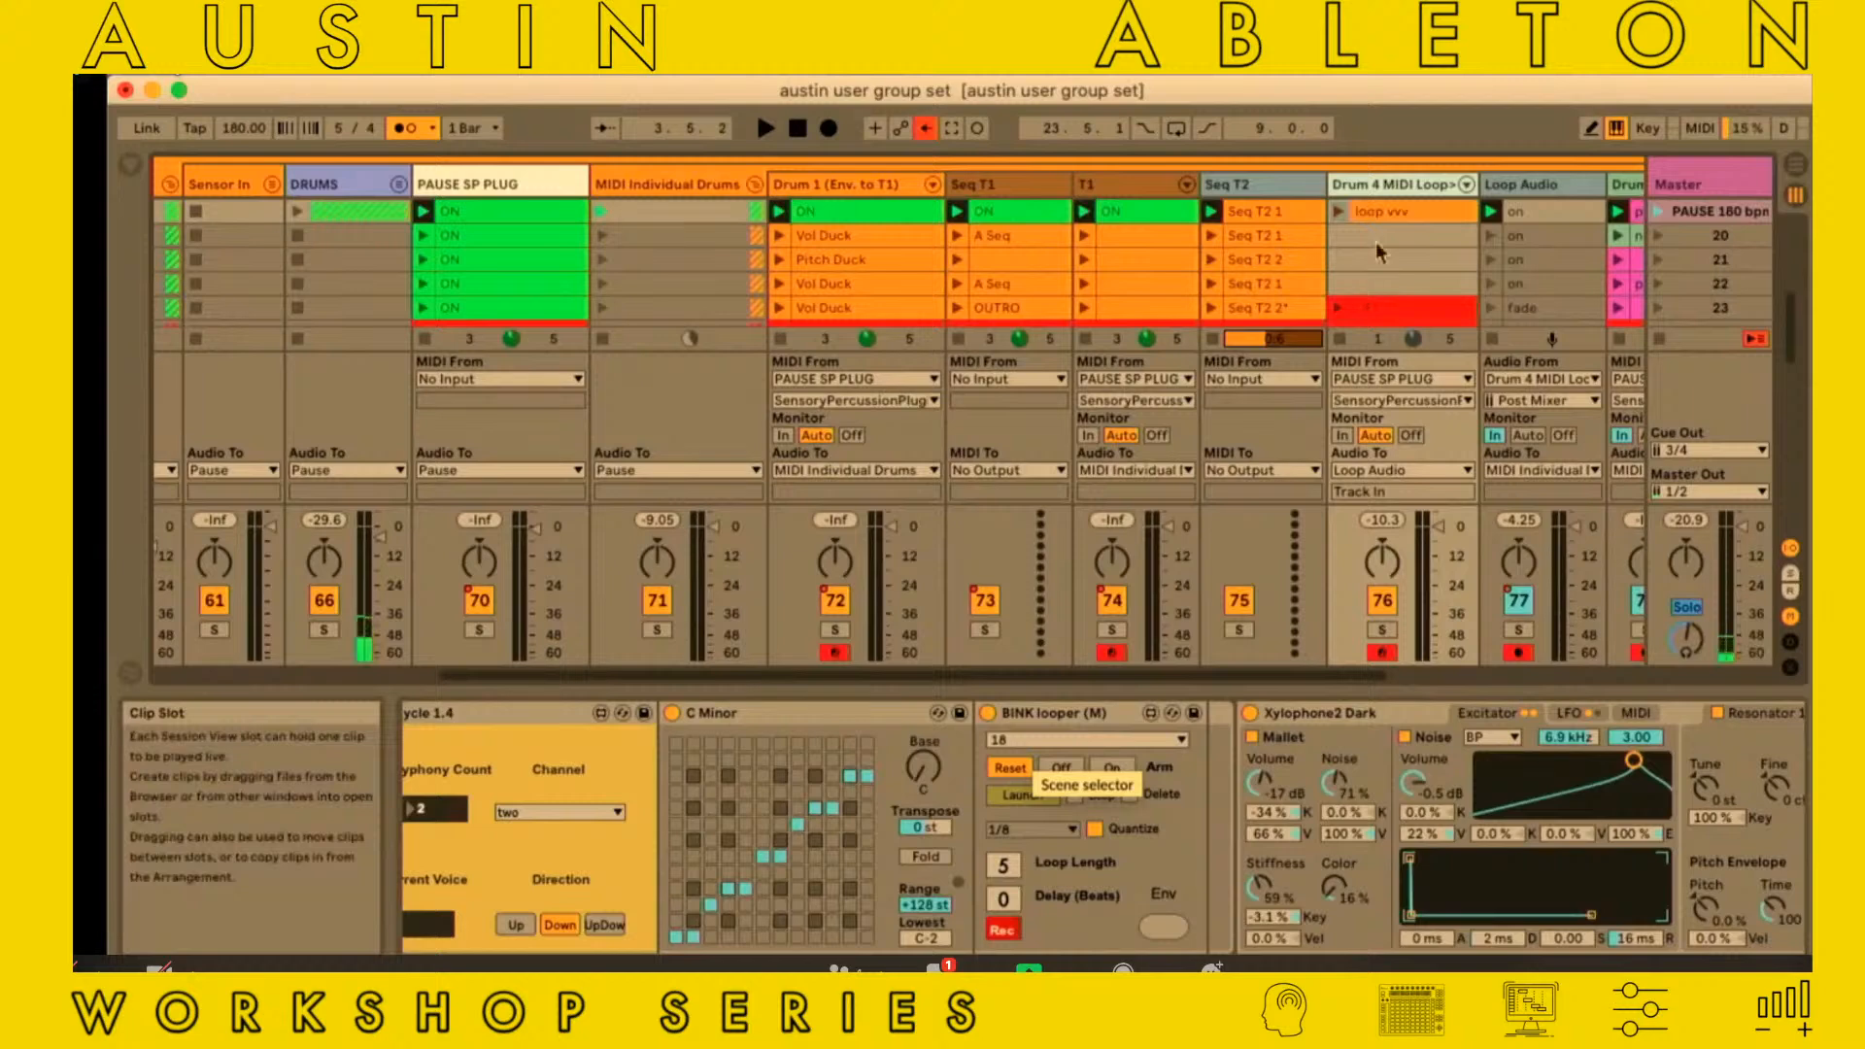
scroll(1375, 243, "up", 2)
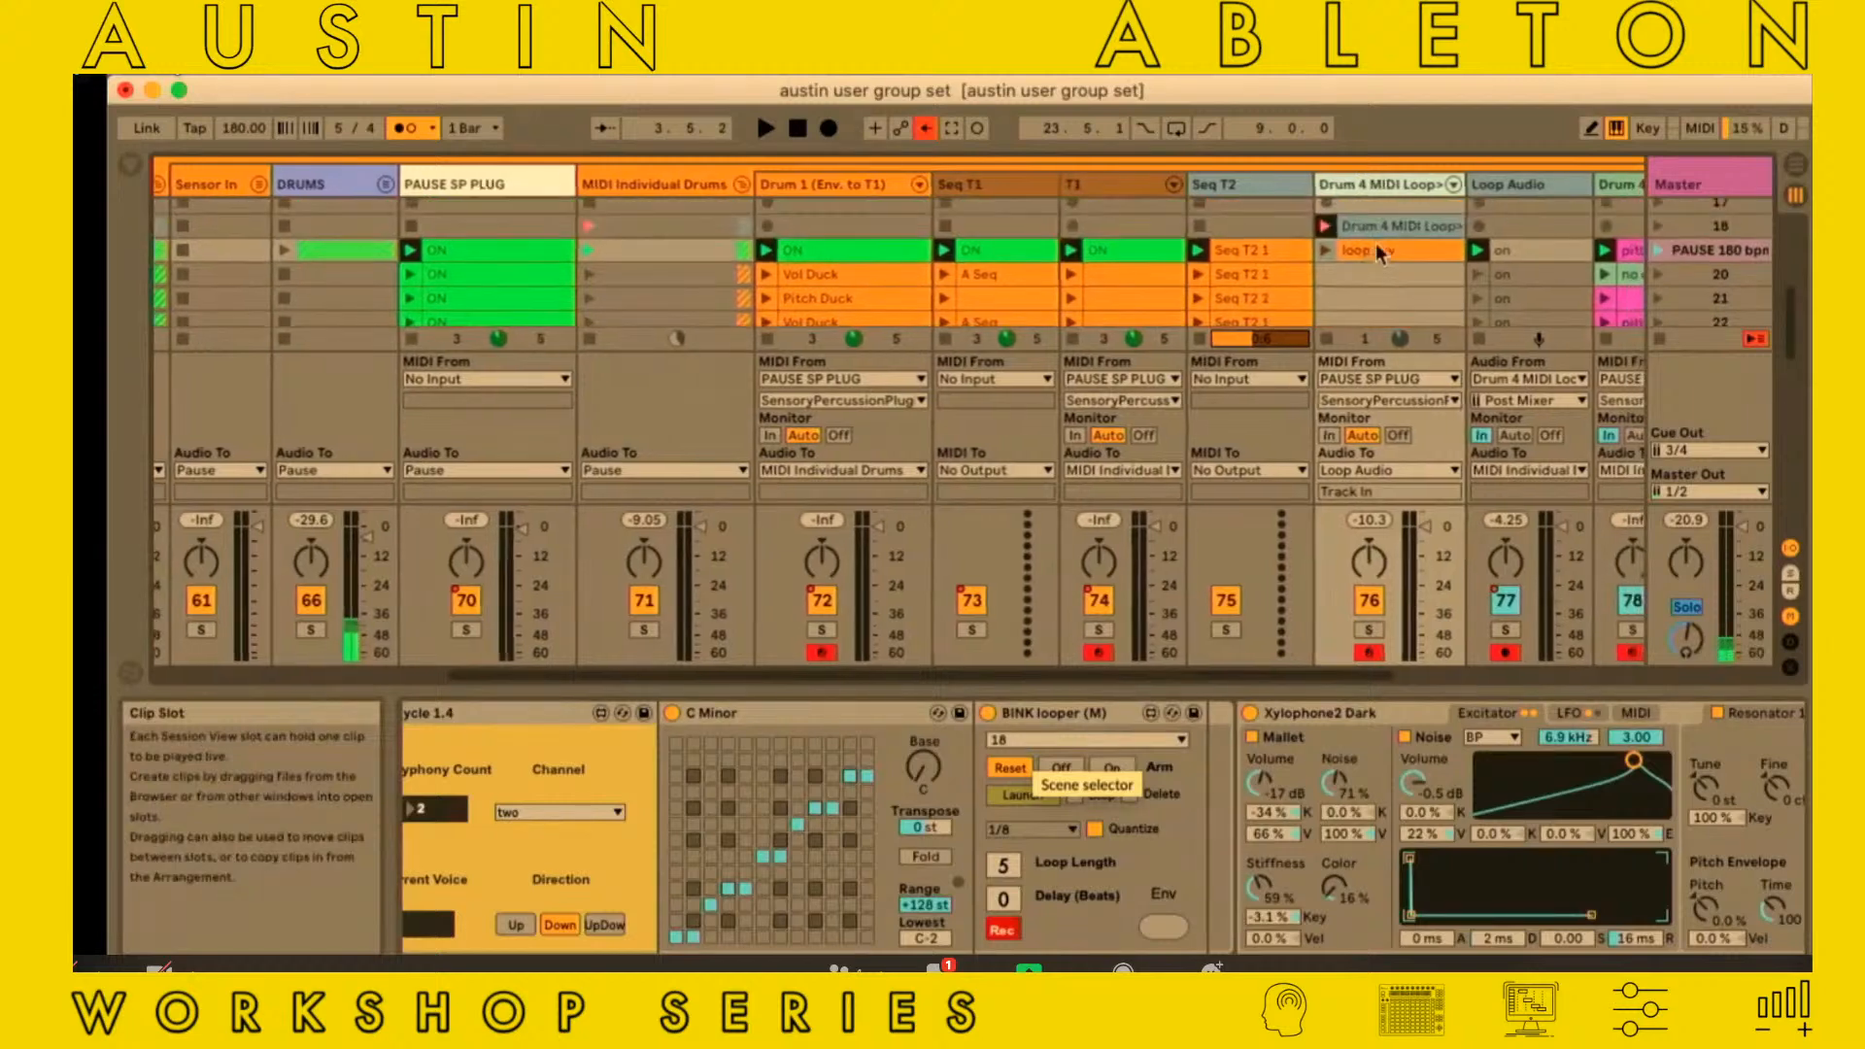
scroll(1329, 278, "left", 1)
scroll(1328, 277, "right", 1)
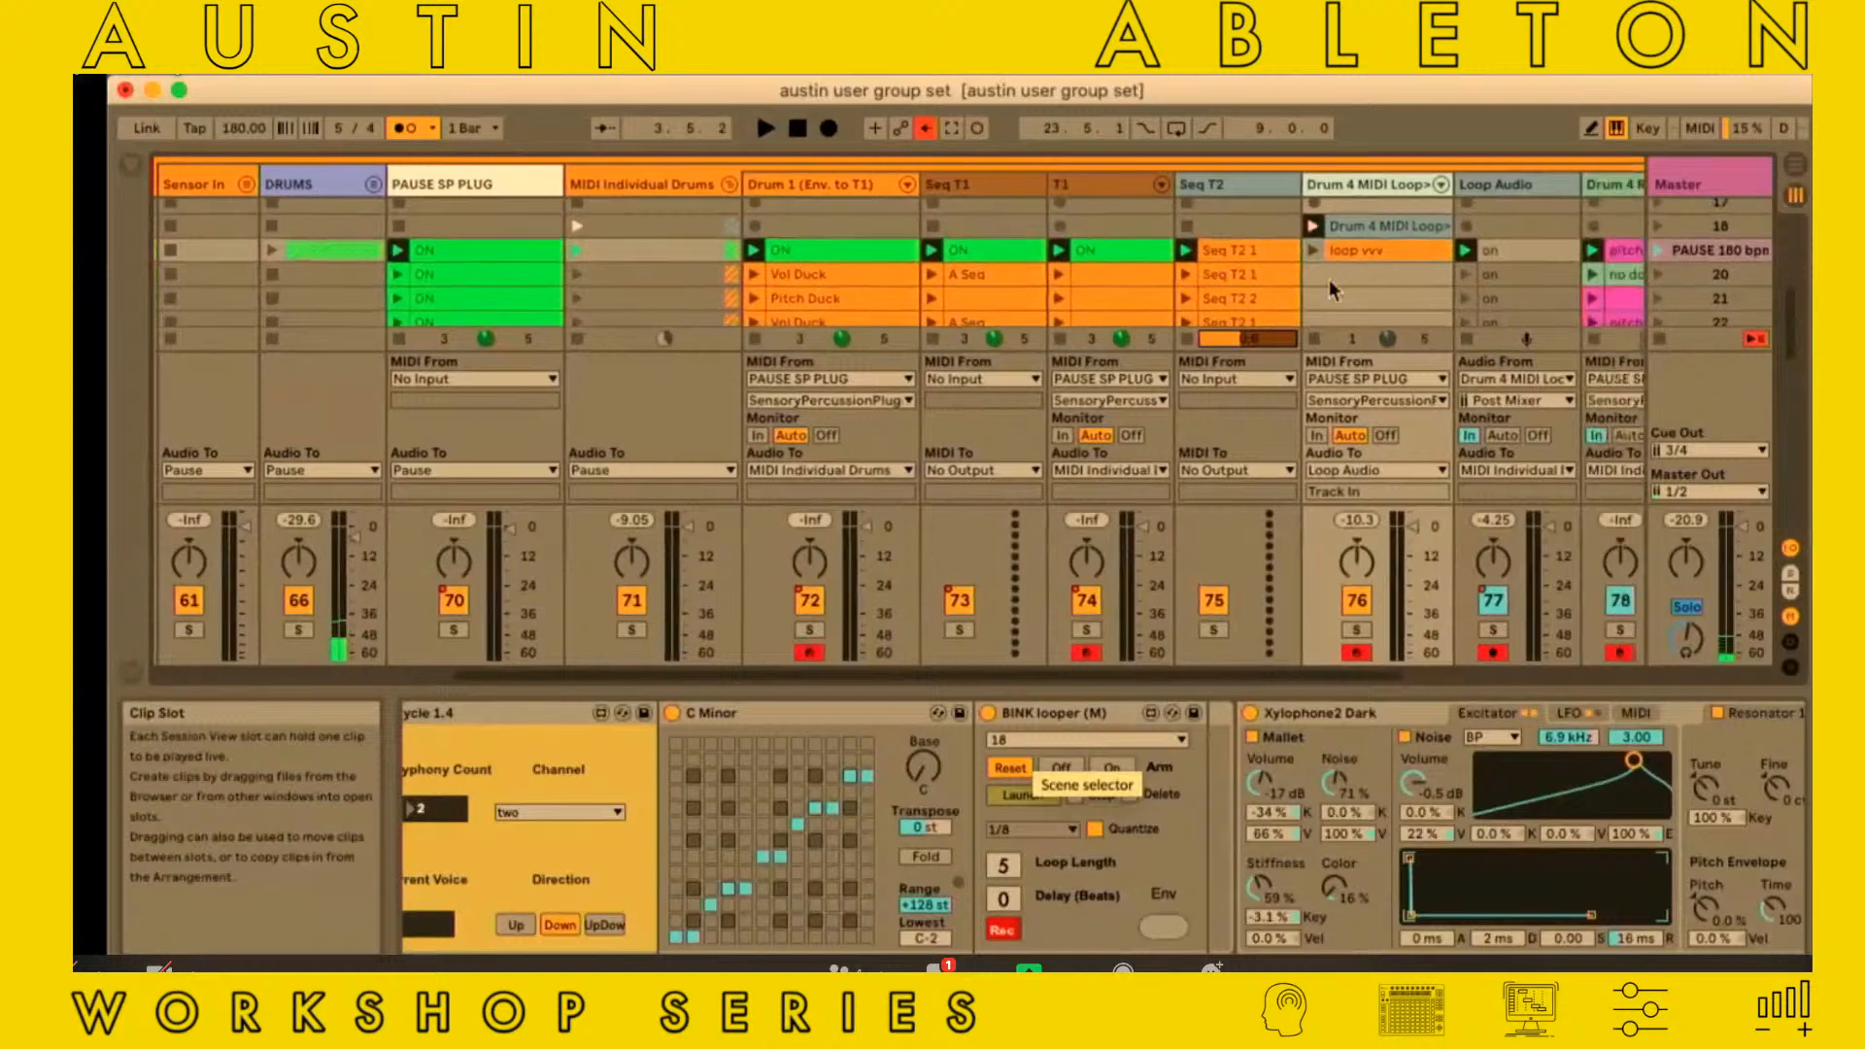
Examine the Seq T2 1 clip, the Seq T2 track's MIDI device and the Drum 4 MIDI Loop track's MIDI S&H Pitch In Cycle device
scroll(804, 855, "left", 3)
scroll(804, 855, "left", 1)
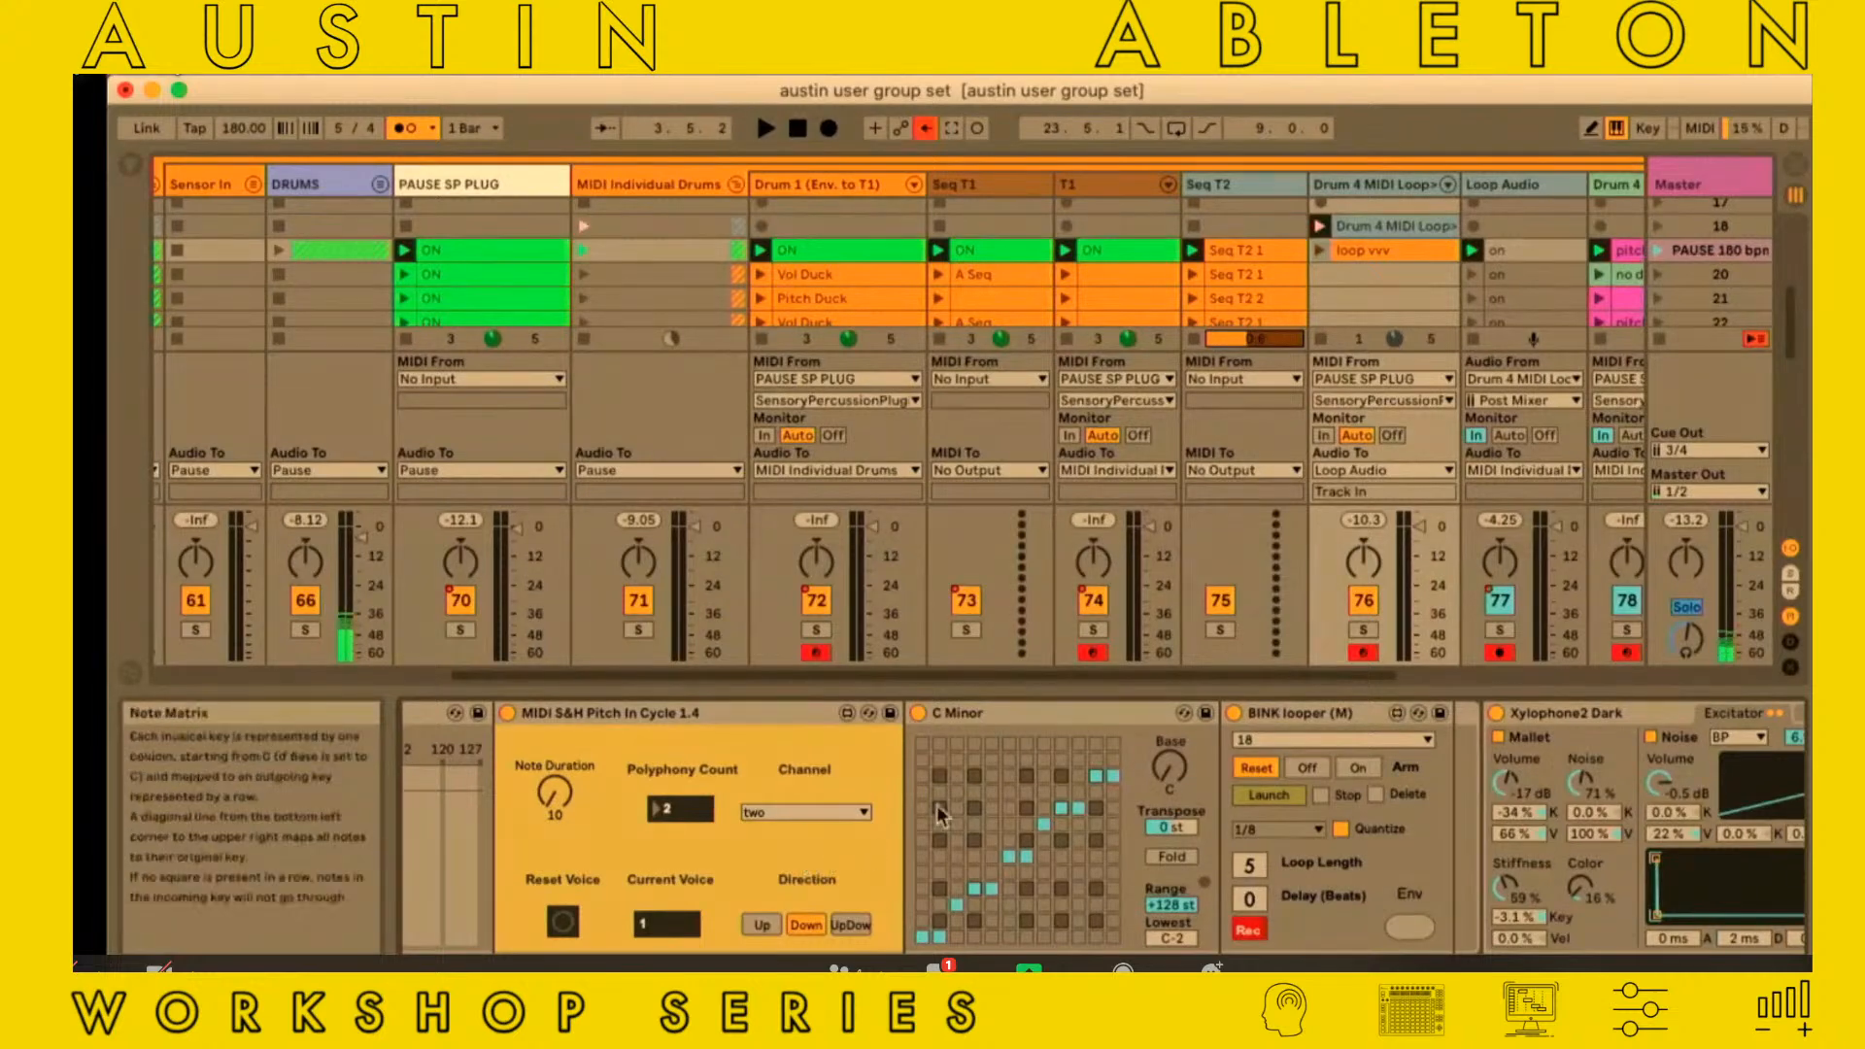
left_click(1247, 255)
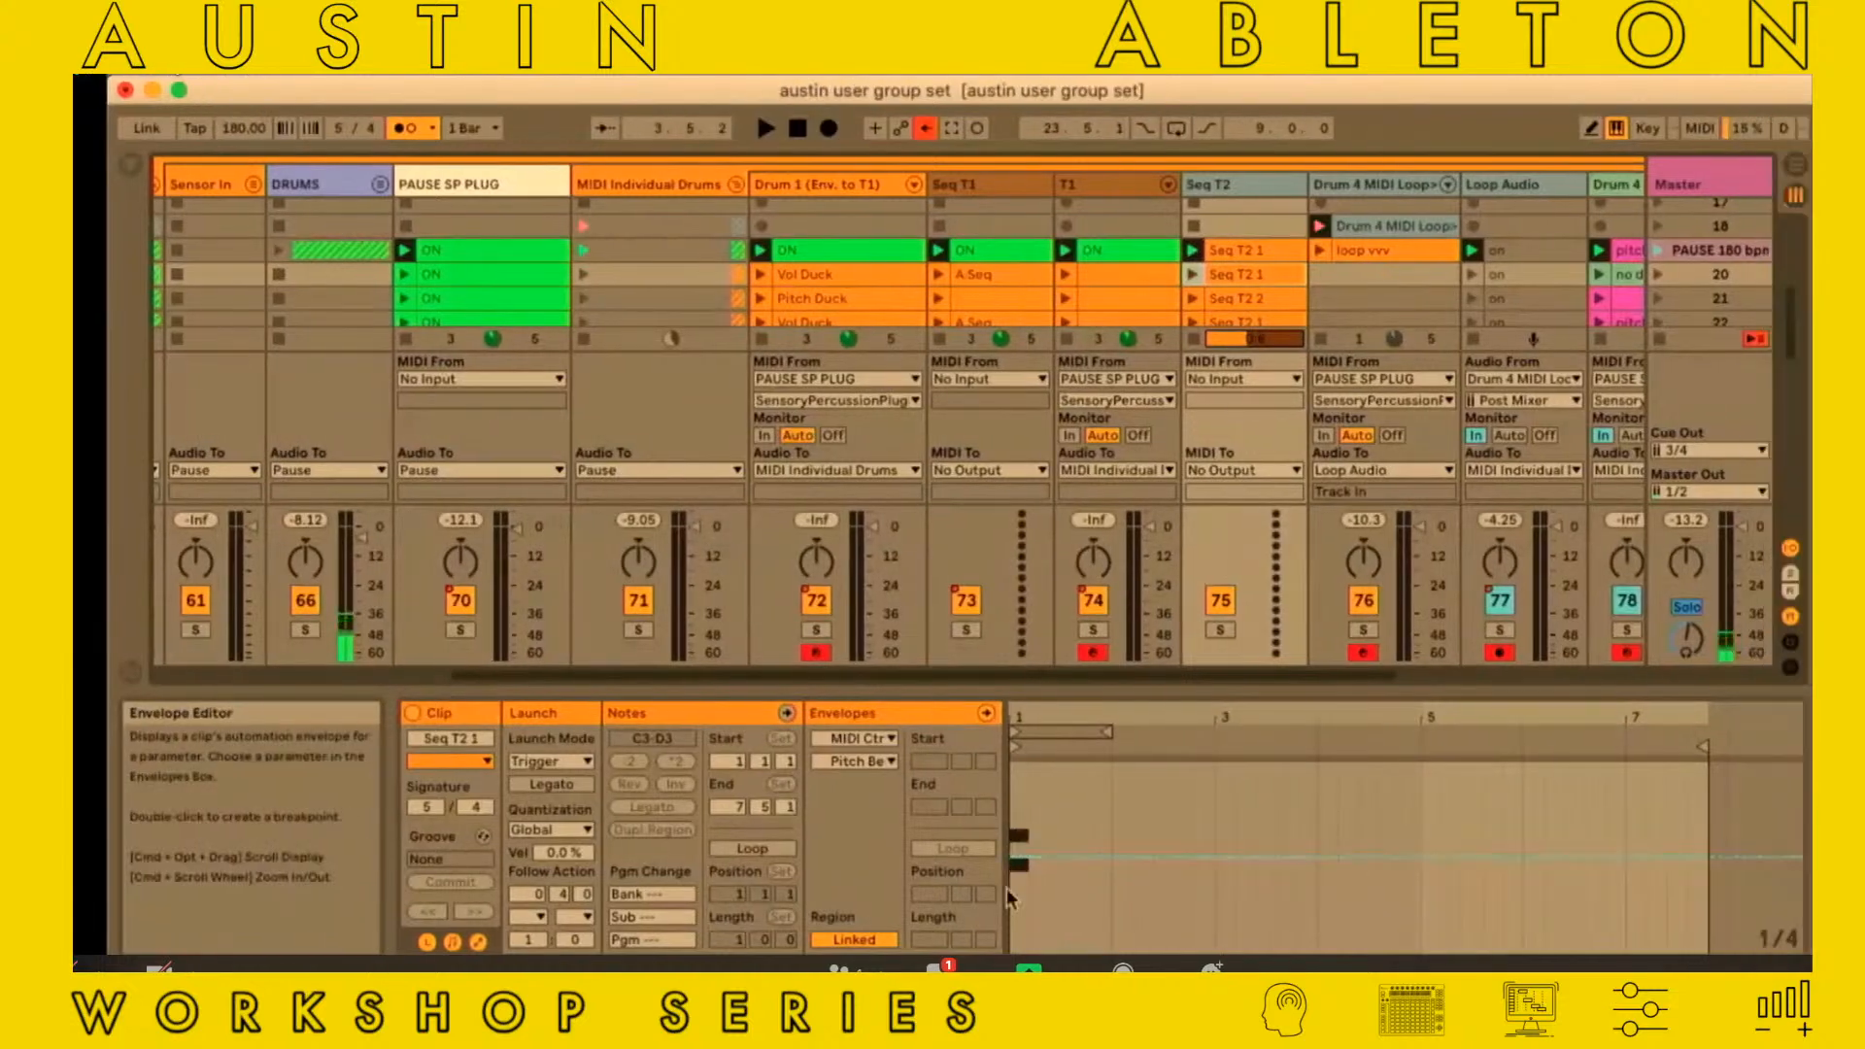
double_click(1222, 190)
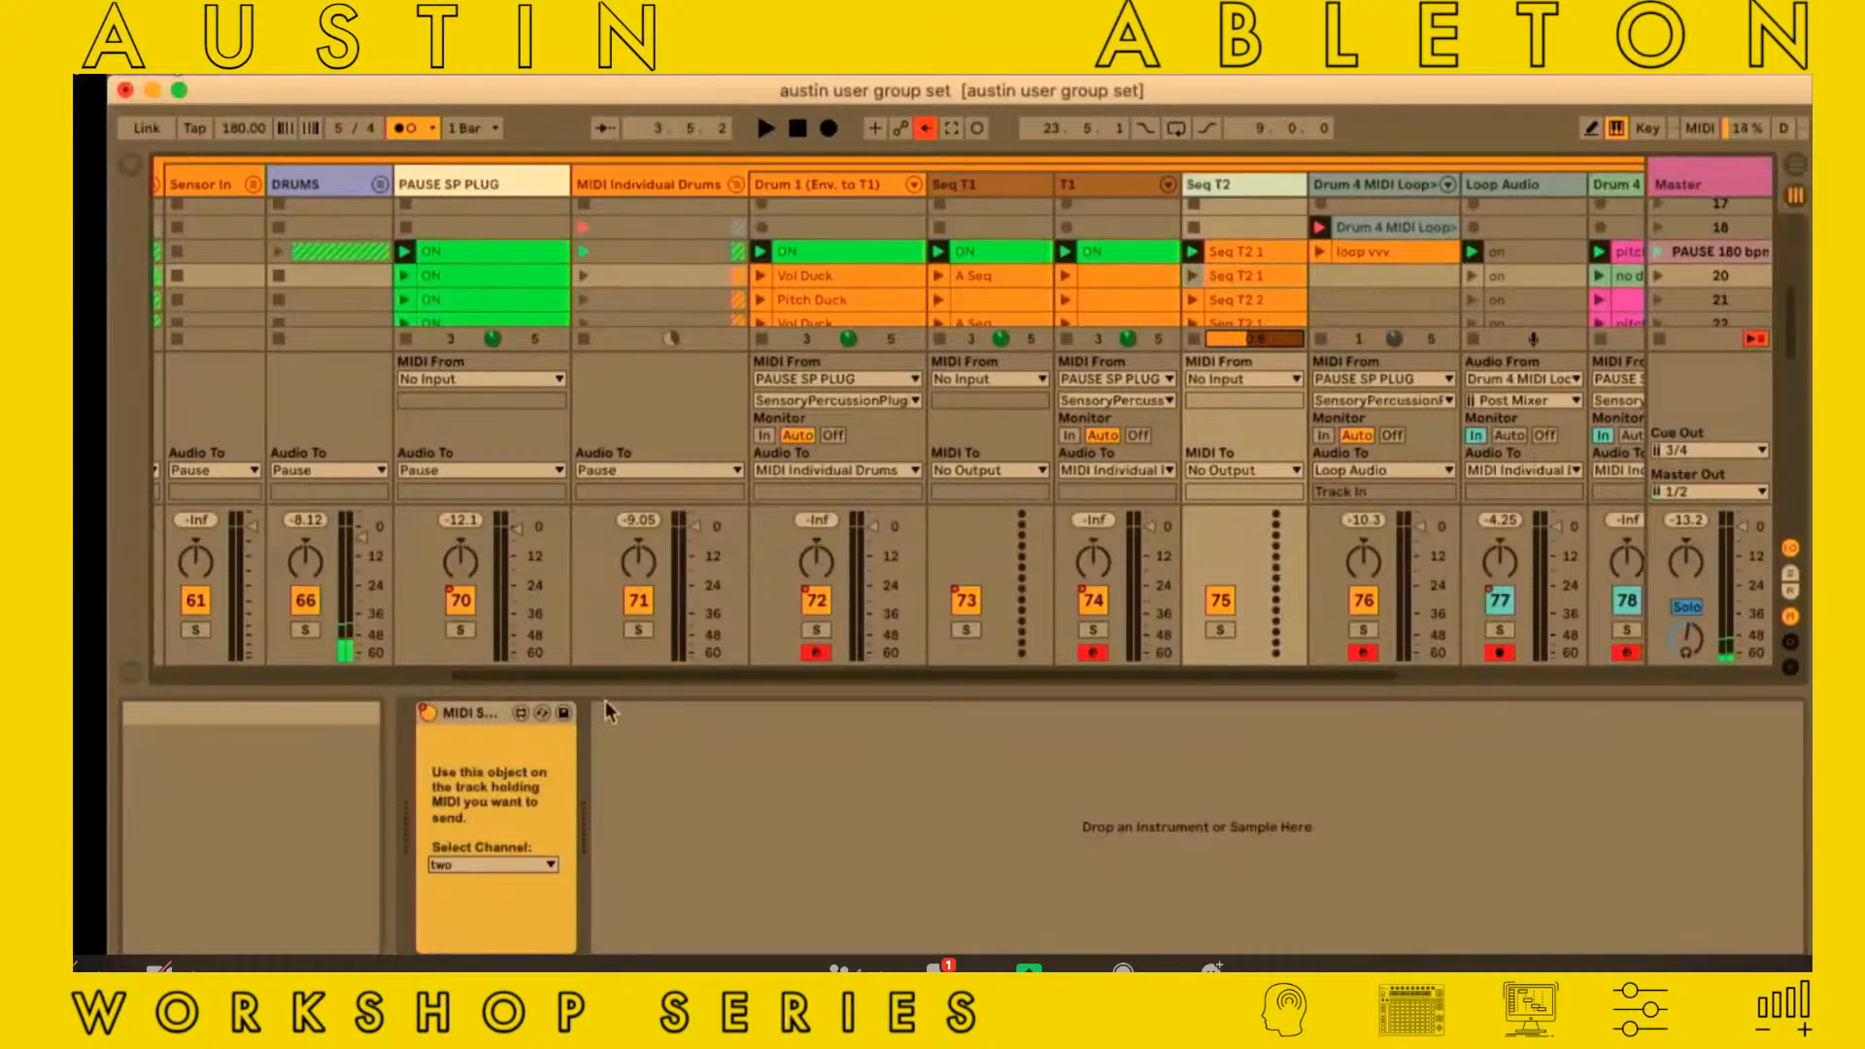
left_click(1397, 185)
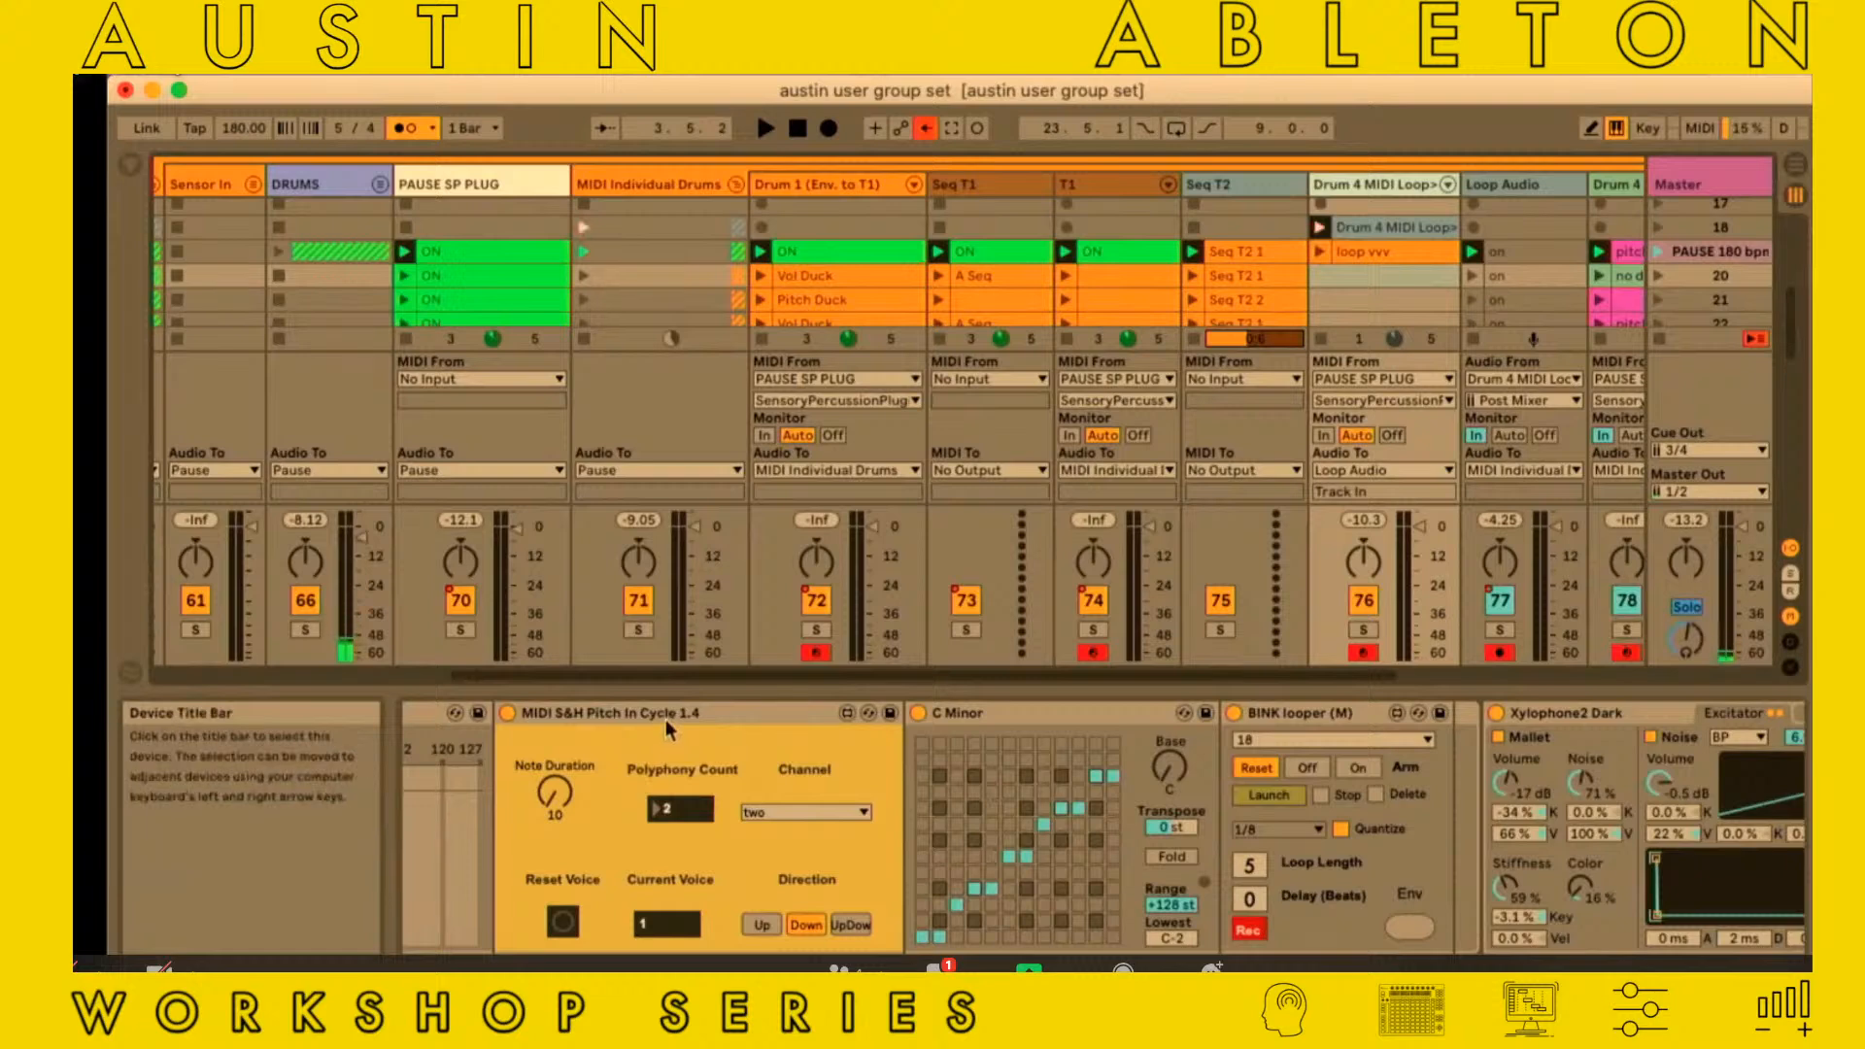
scroll(668, 736, "left", 3)
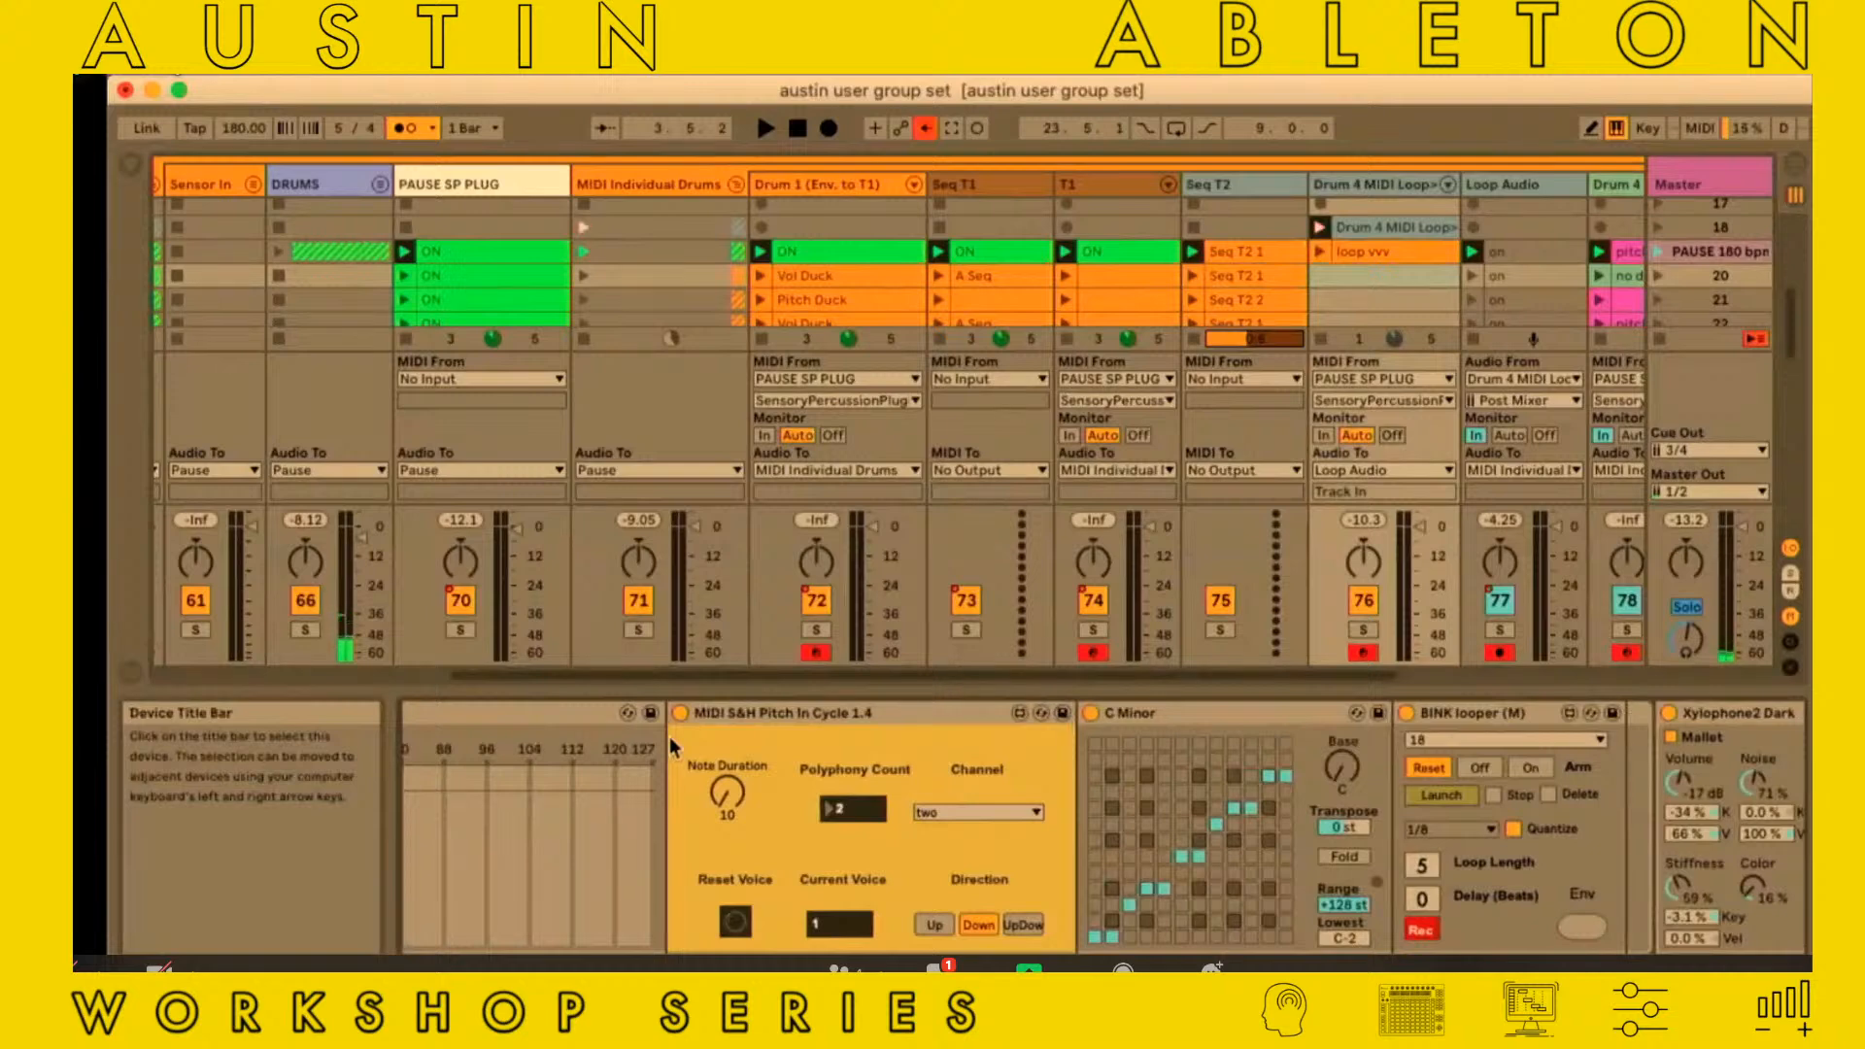
Open the PAUSE SP PLUG track's Sensory Percussion window, view drum 2's MIDI note assignments, and close the window
left_click(475, 181)
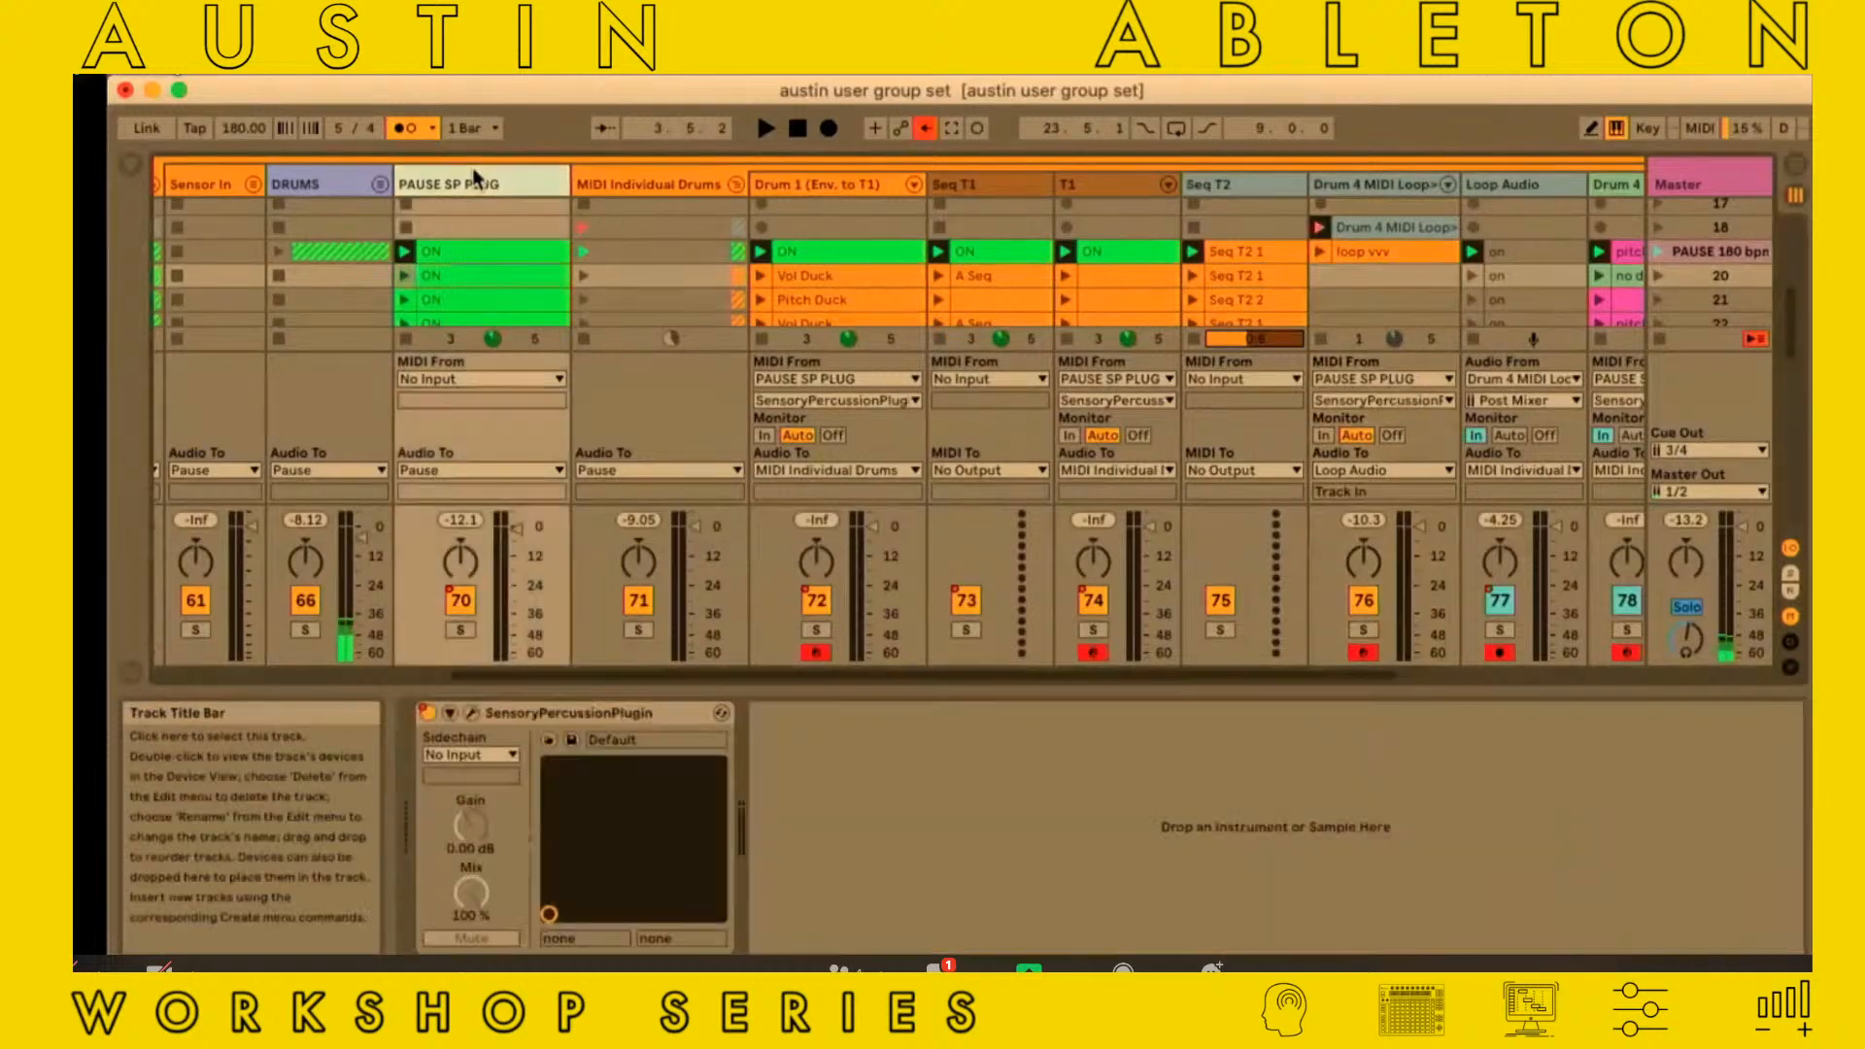
left_click(471, 713)
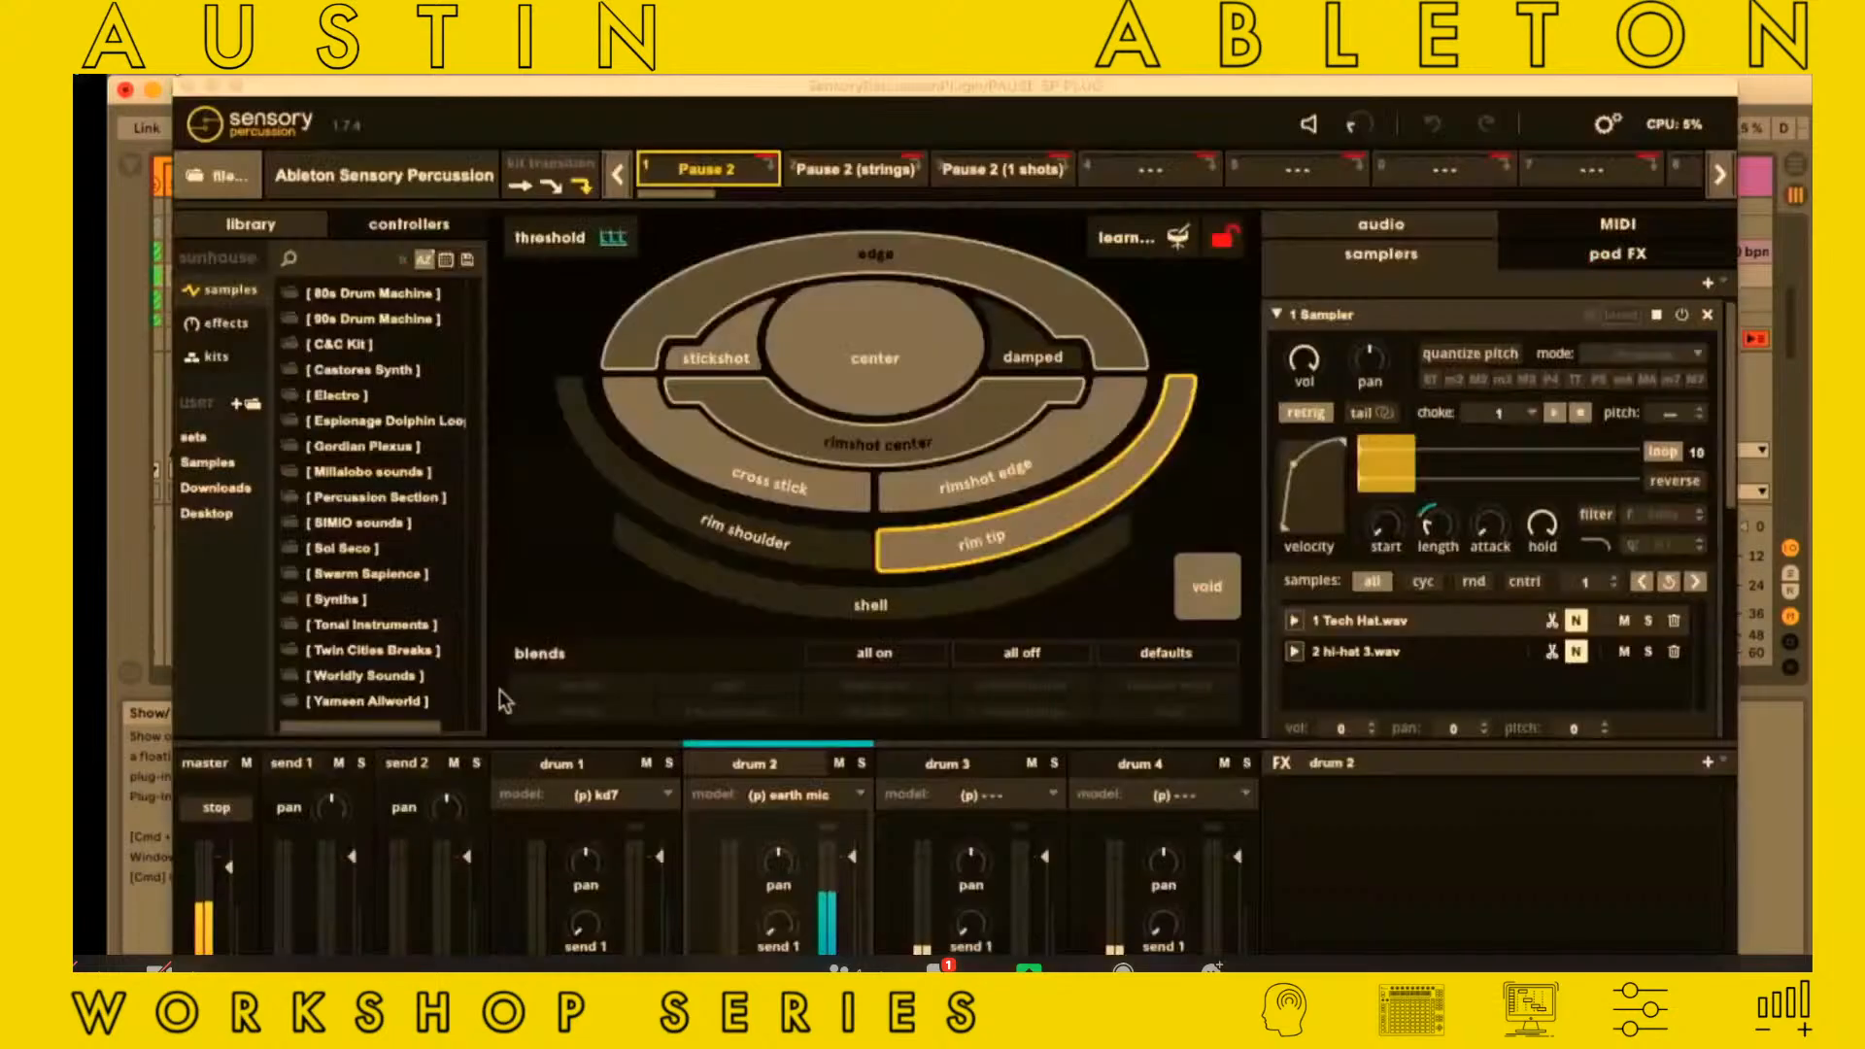
left_click(1639, 233)
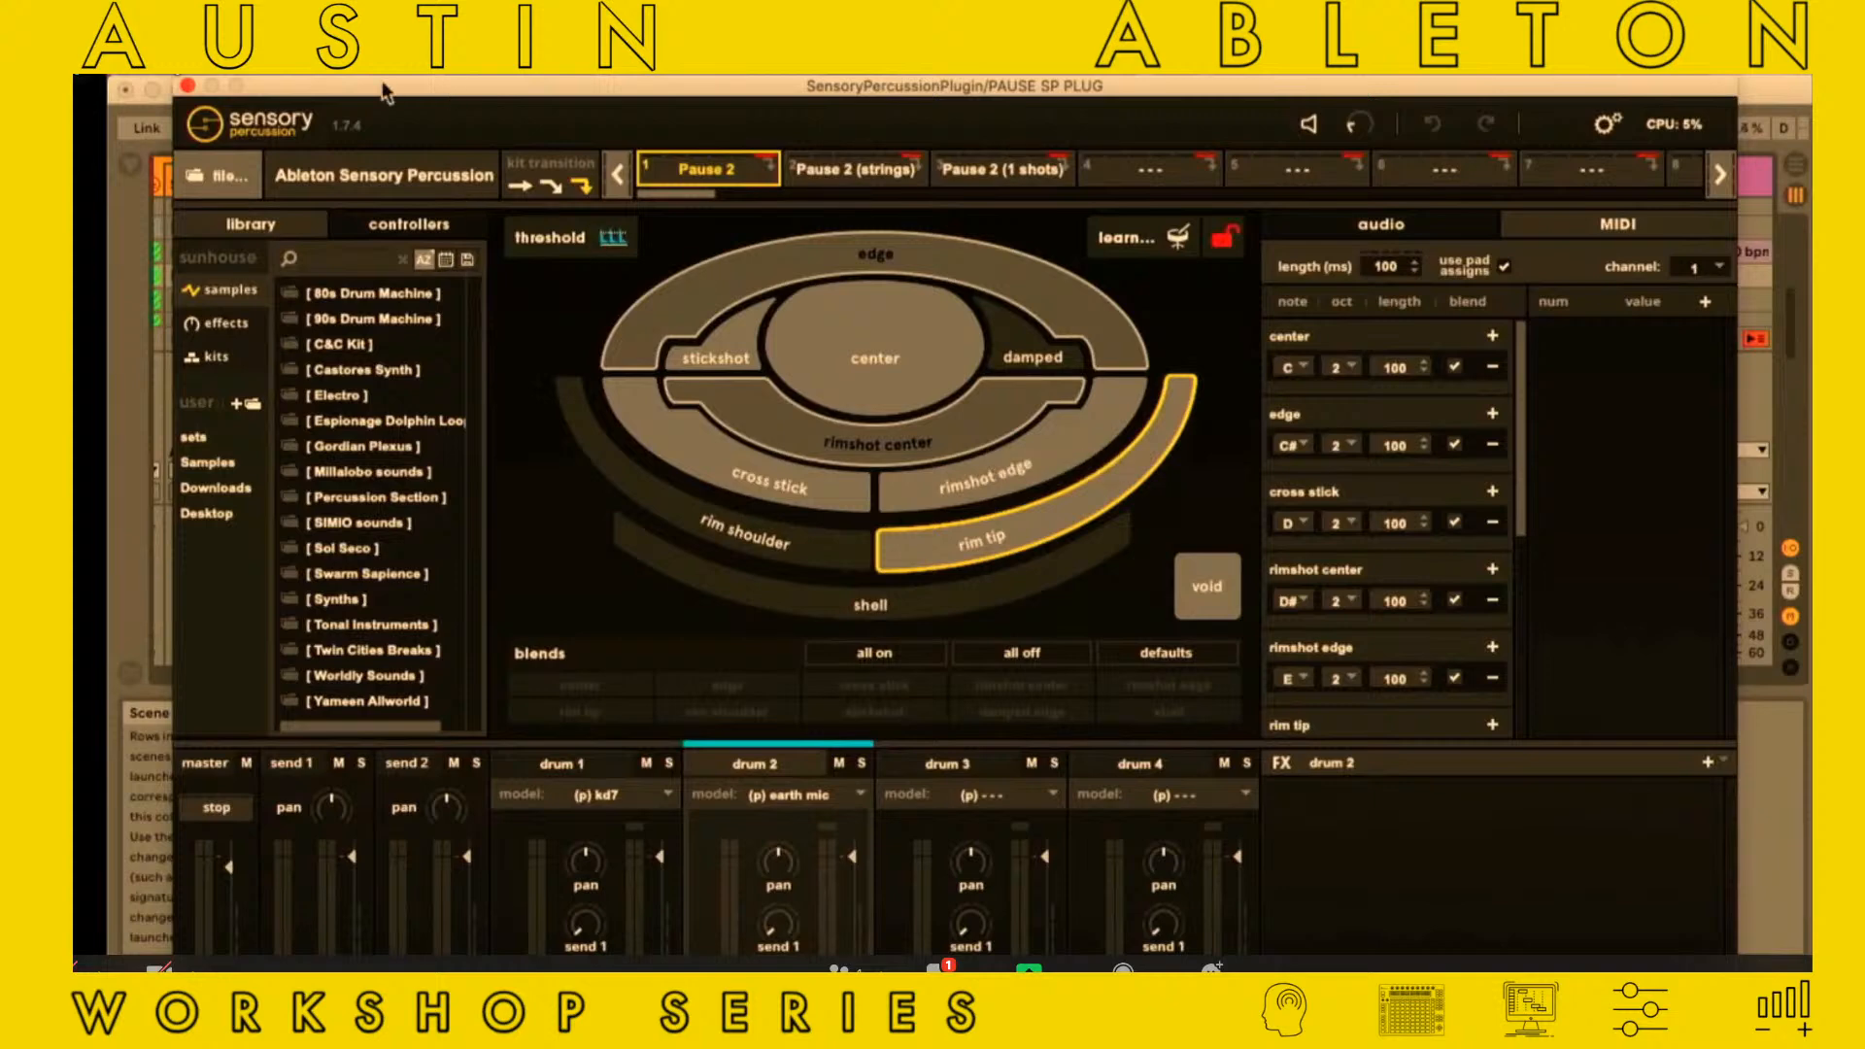
left_click_drag(385, 92, 432, 92)
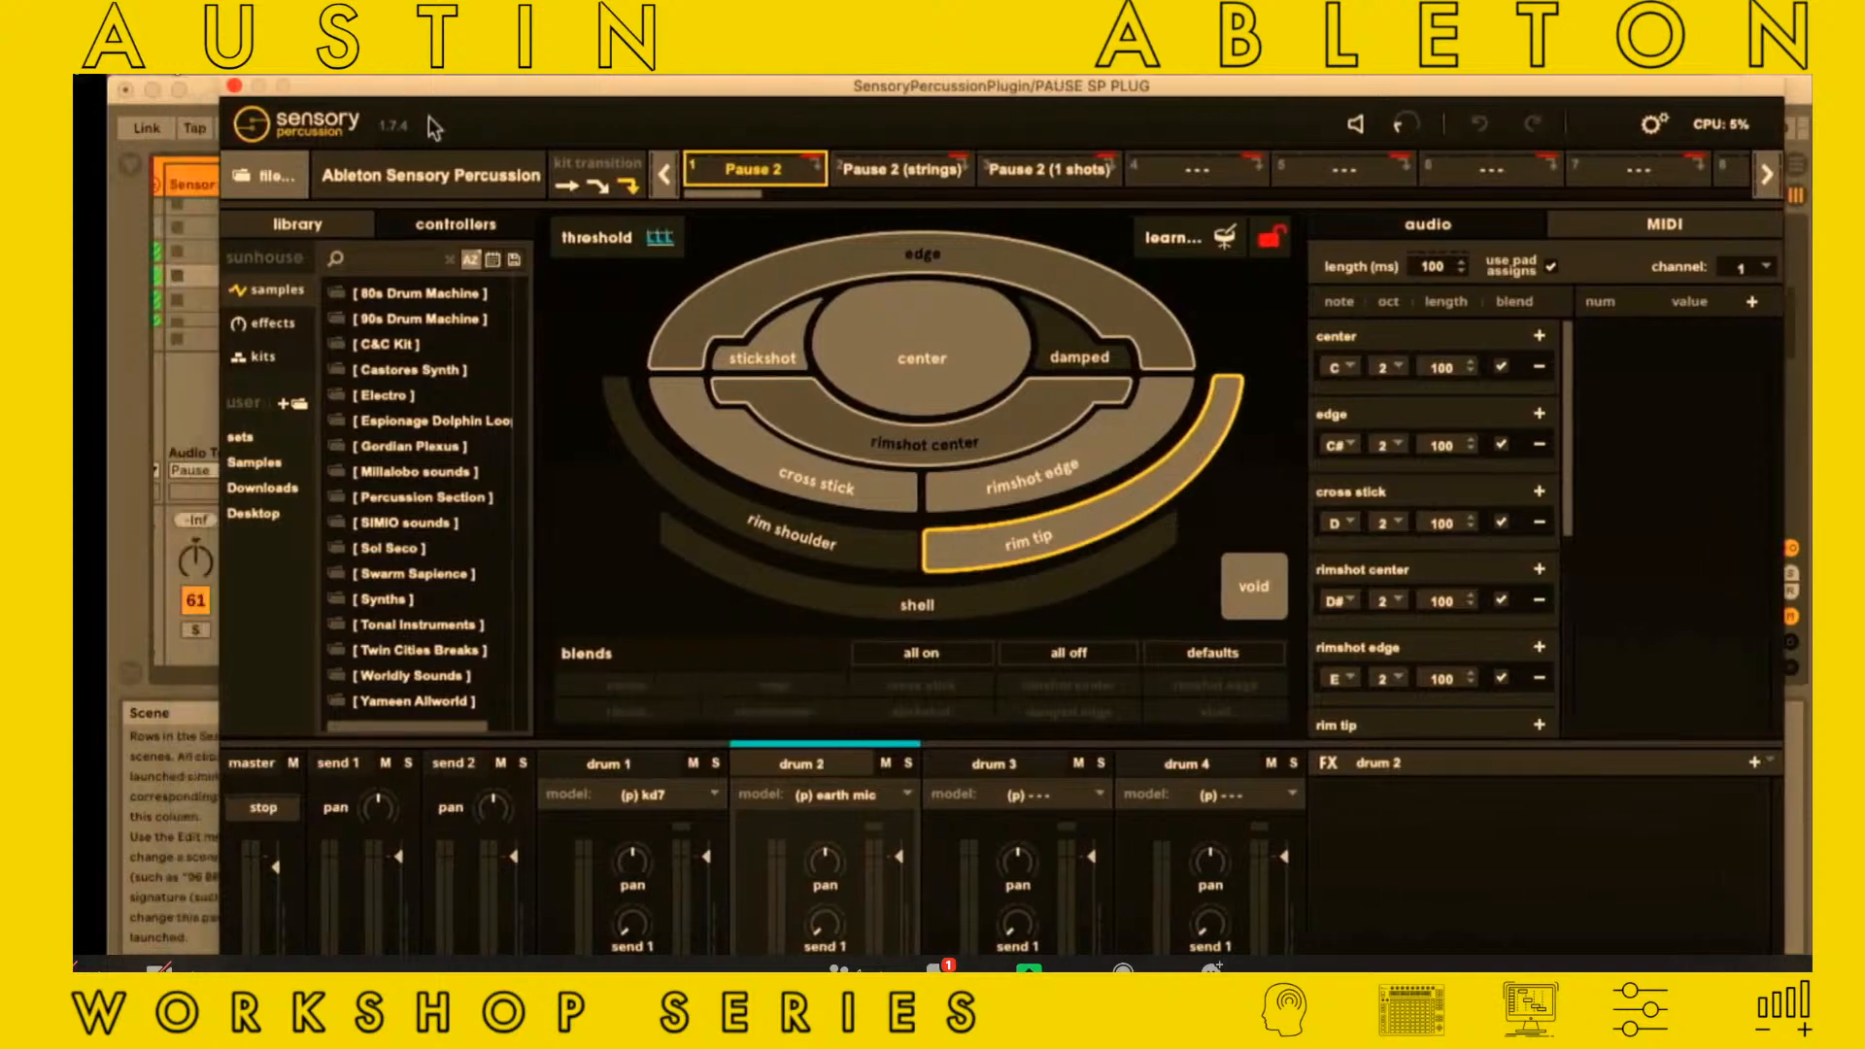
left_click(235, 88)
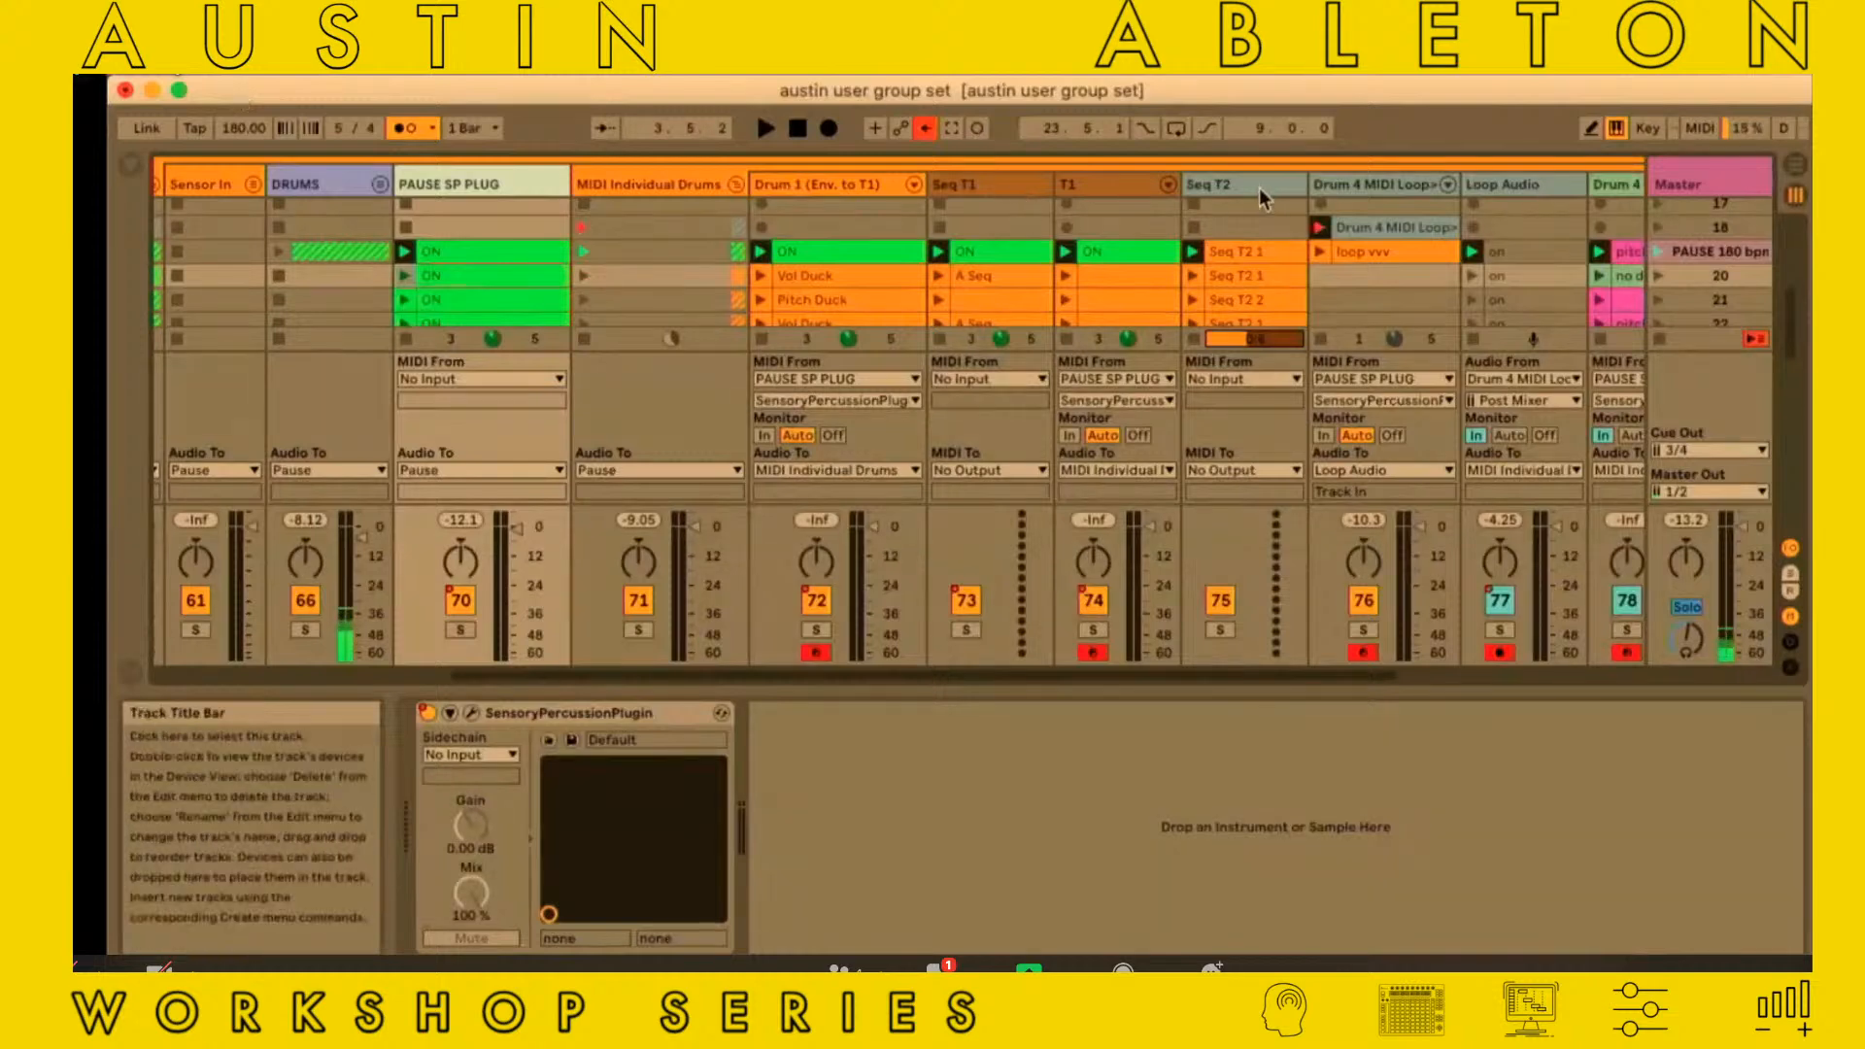
Examine the Seq T2 1 and loop vvv clips, and select the BINK looper device on the Drum 4 MIDI Loop track
left_click(1245, 249)
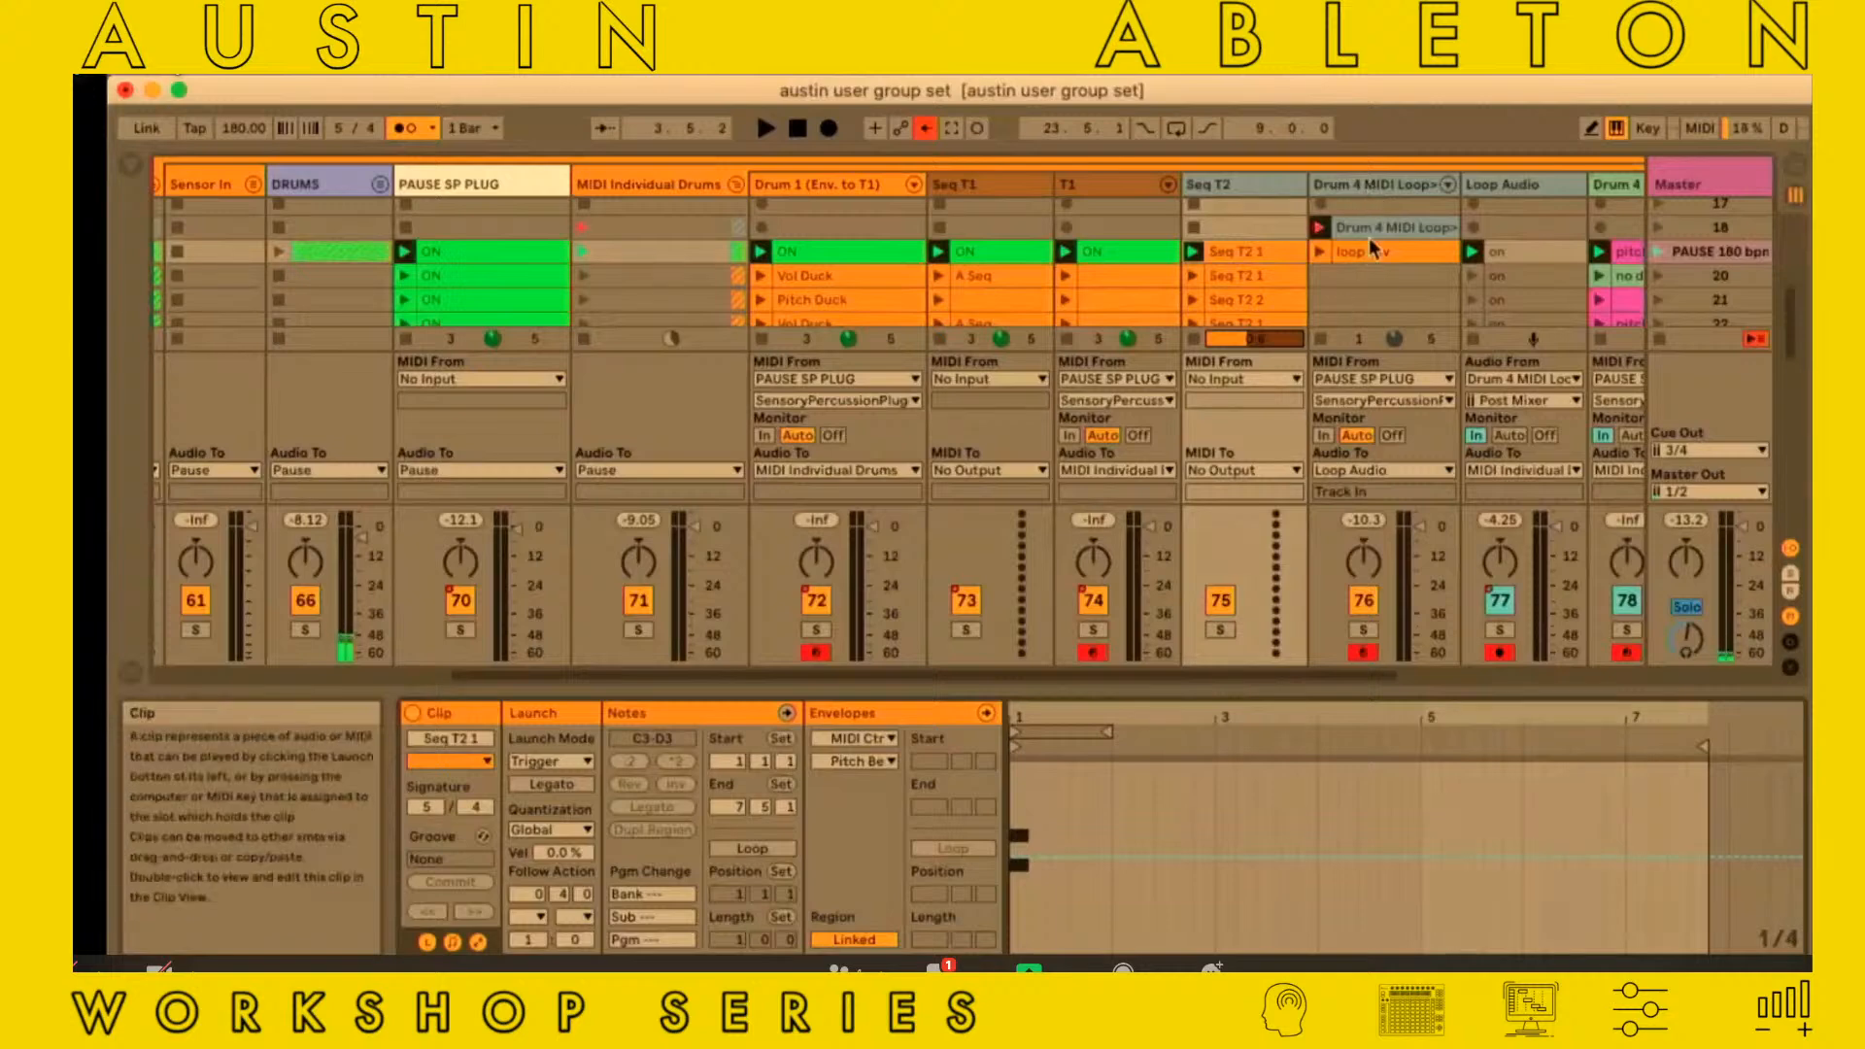
left_click(1374, 184)
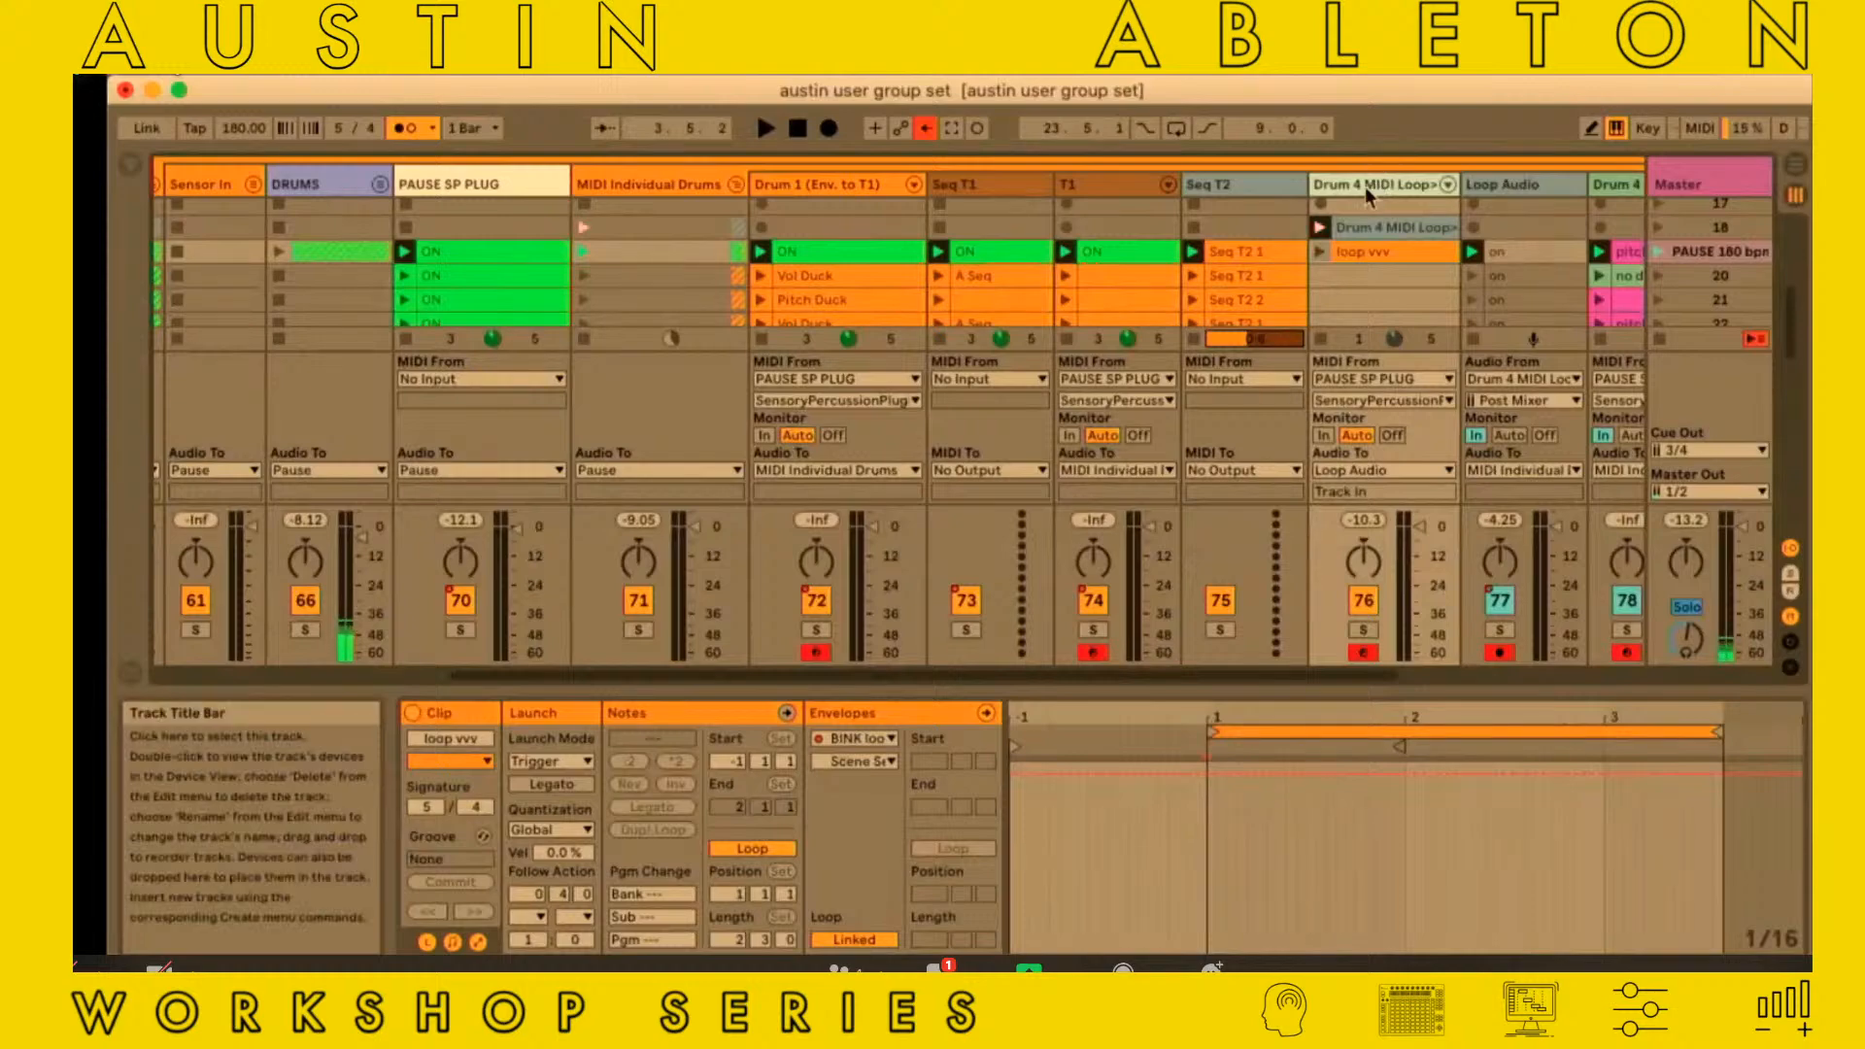
double_click(1365, 187)
scroll(1084, 766, "right", 3)
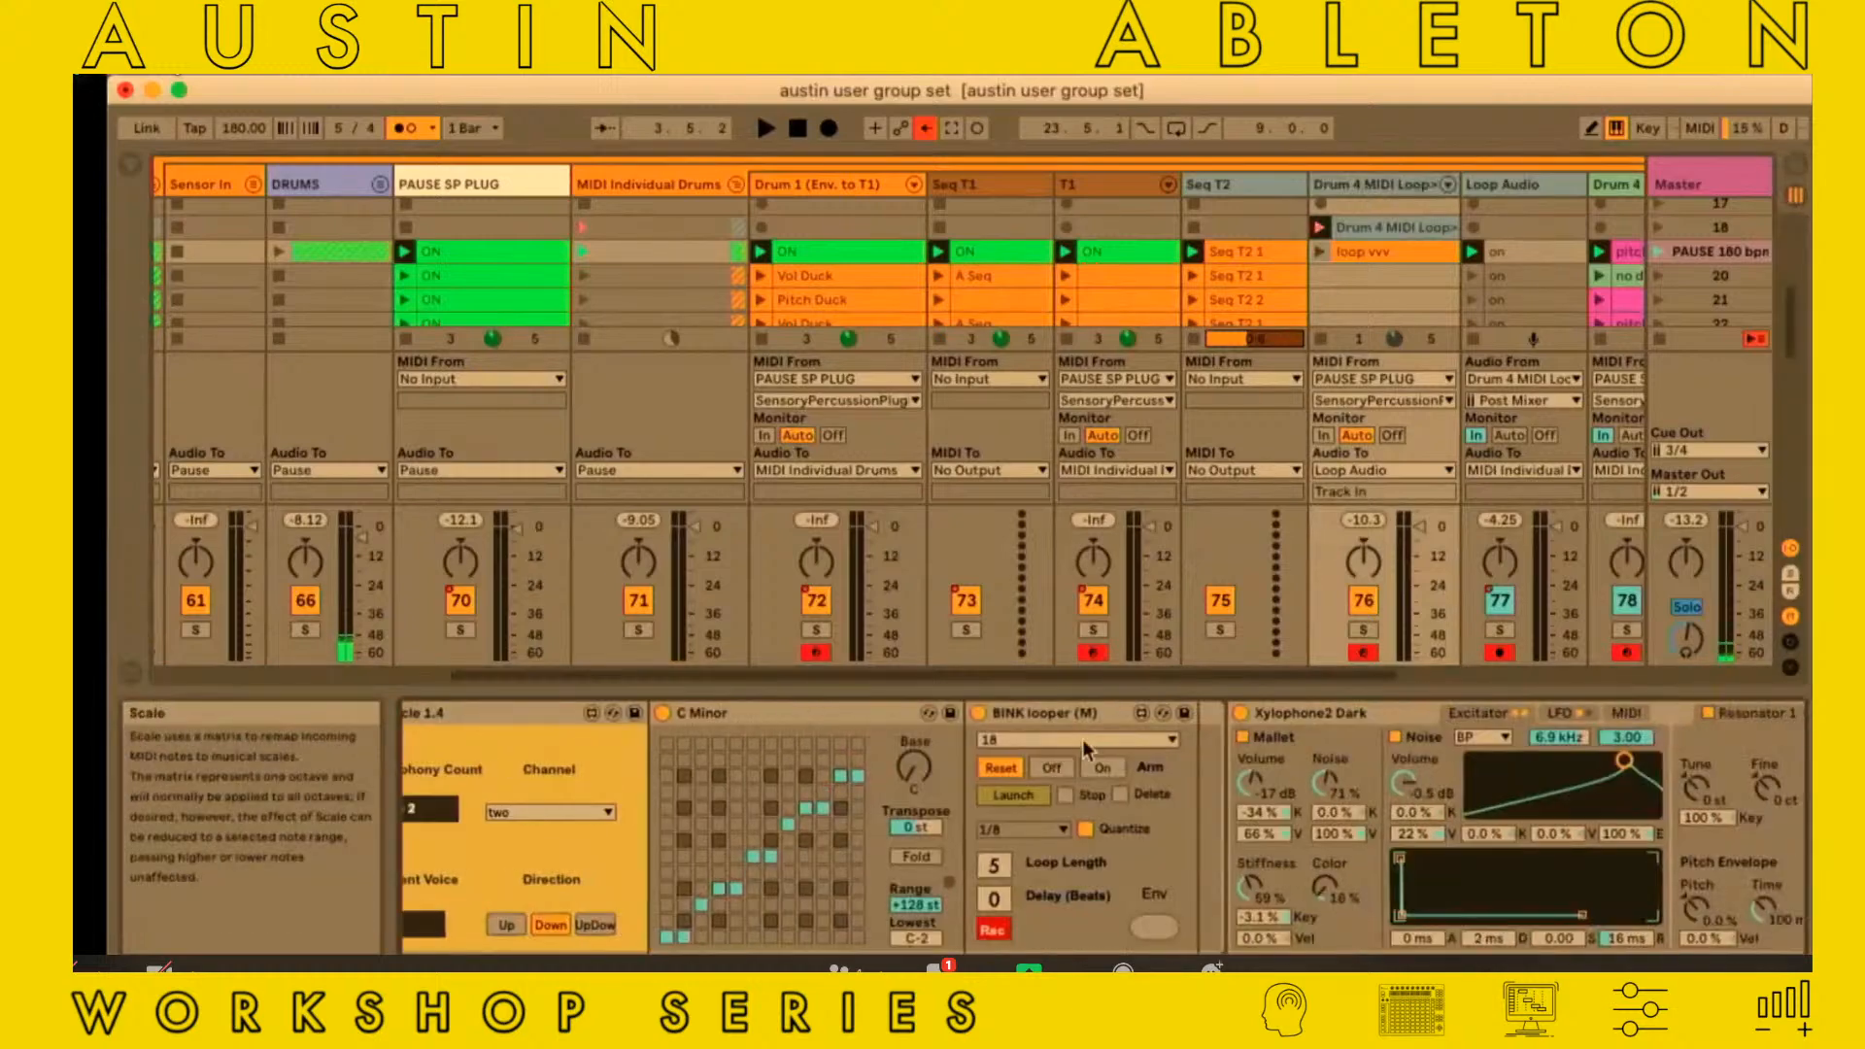
left_click(1064, 715)
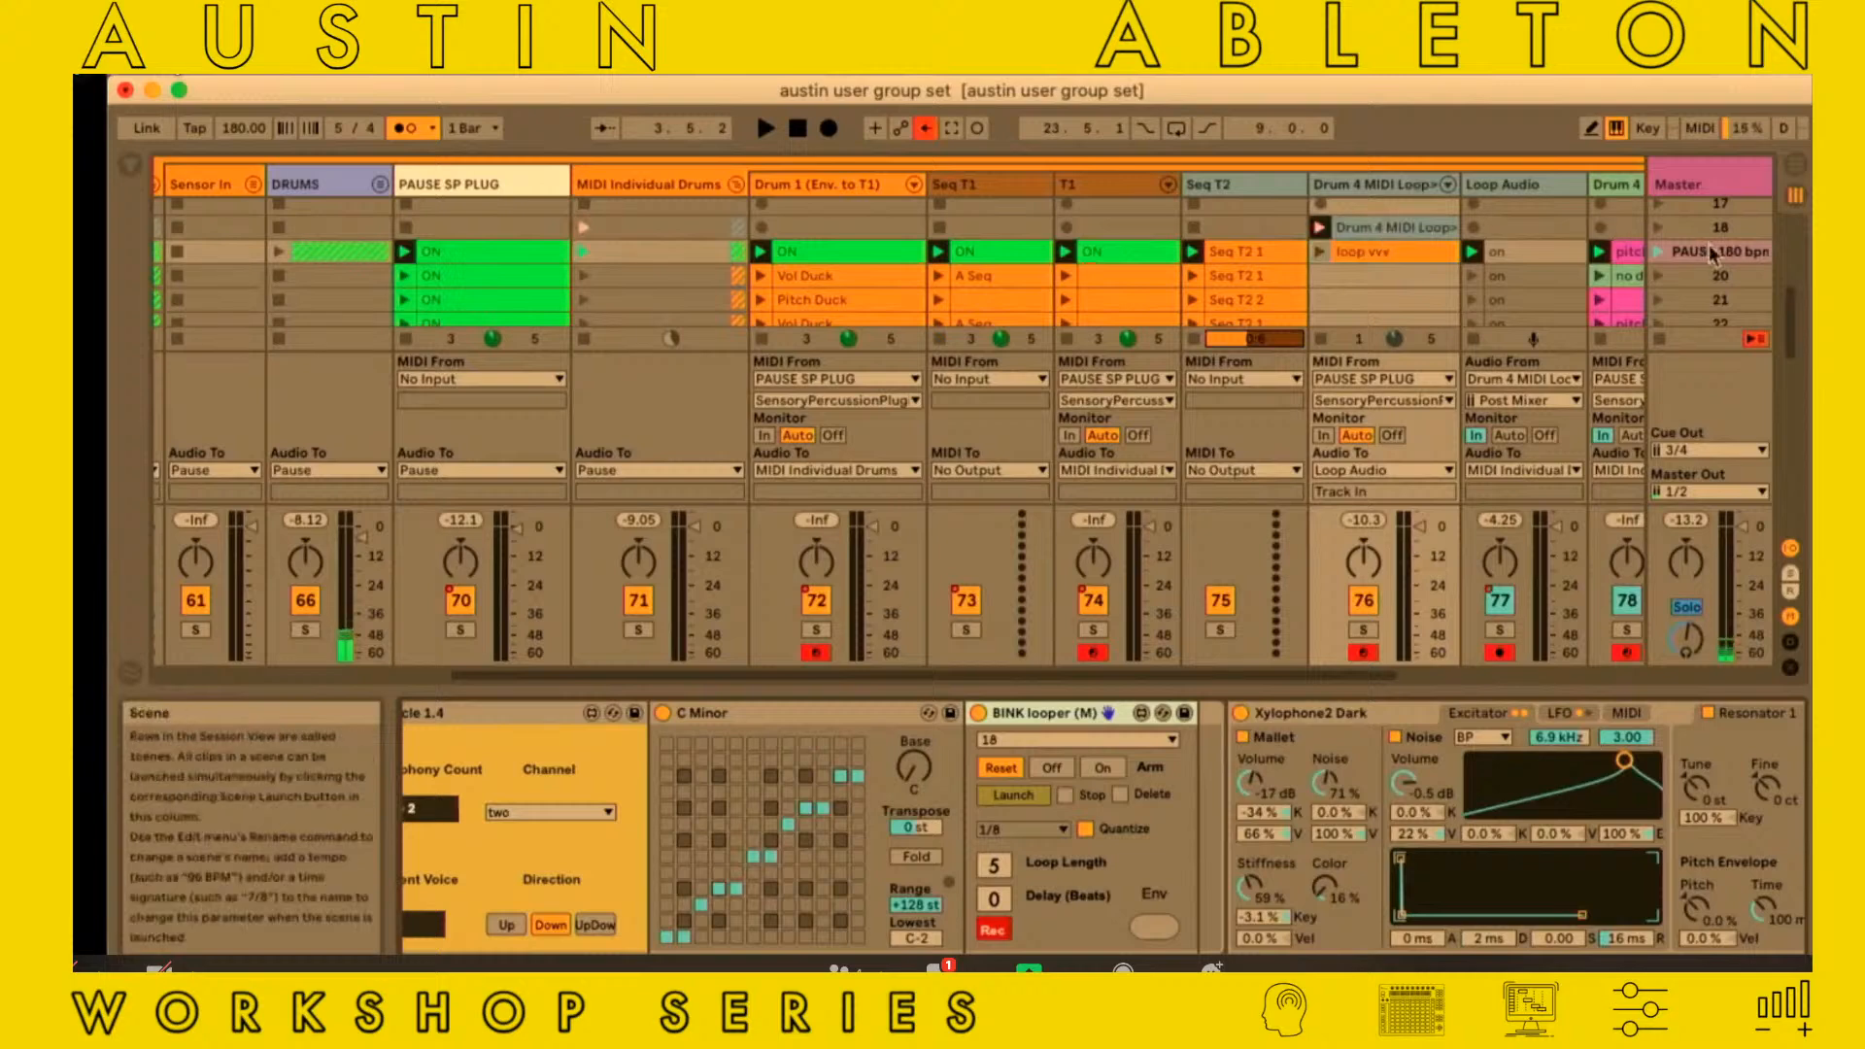
Launch the PAUSE 180 bpm scene and open the Drum 4 MIDI Loop clip recorded in scene 18
left_click(1657, 254)
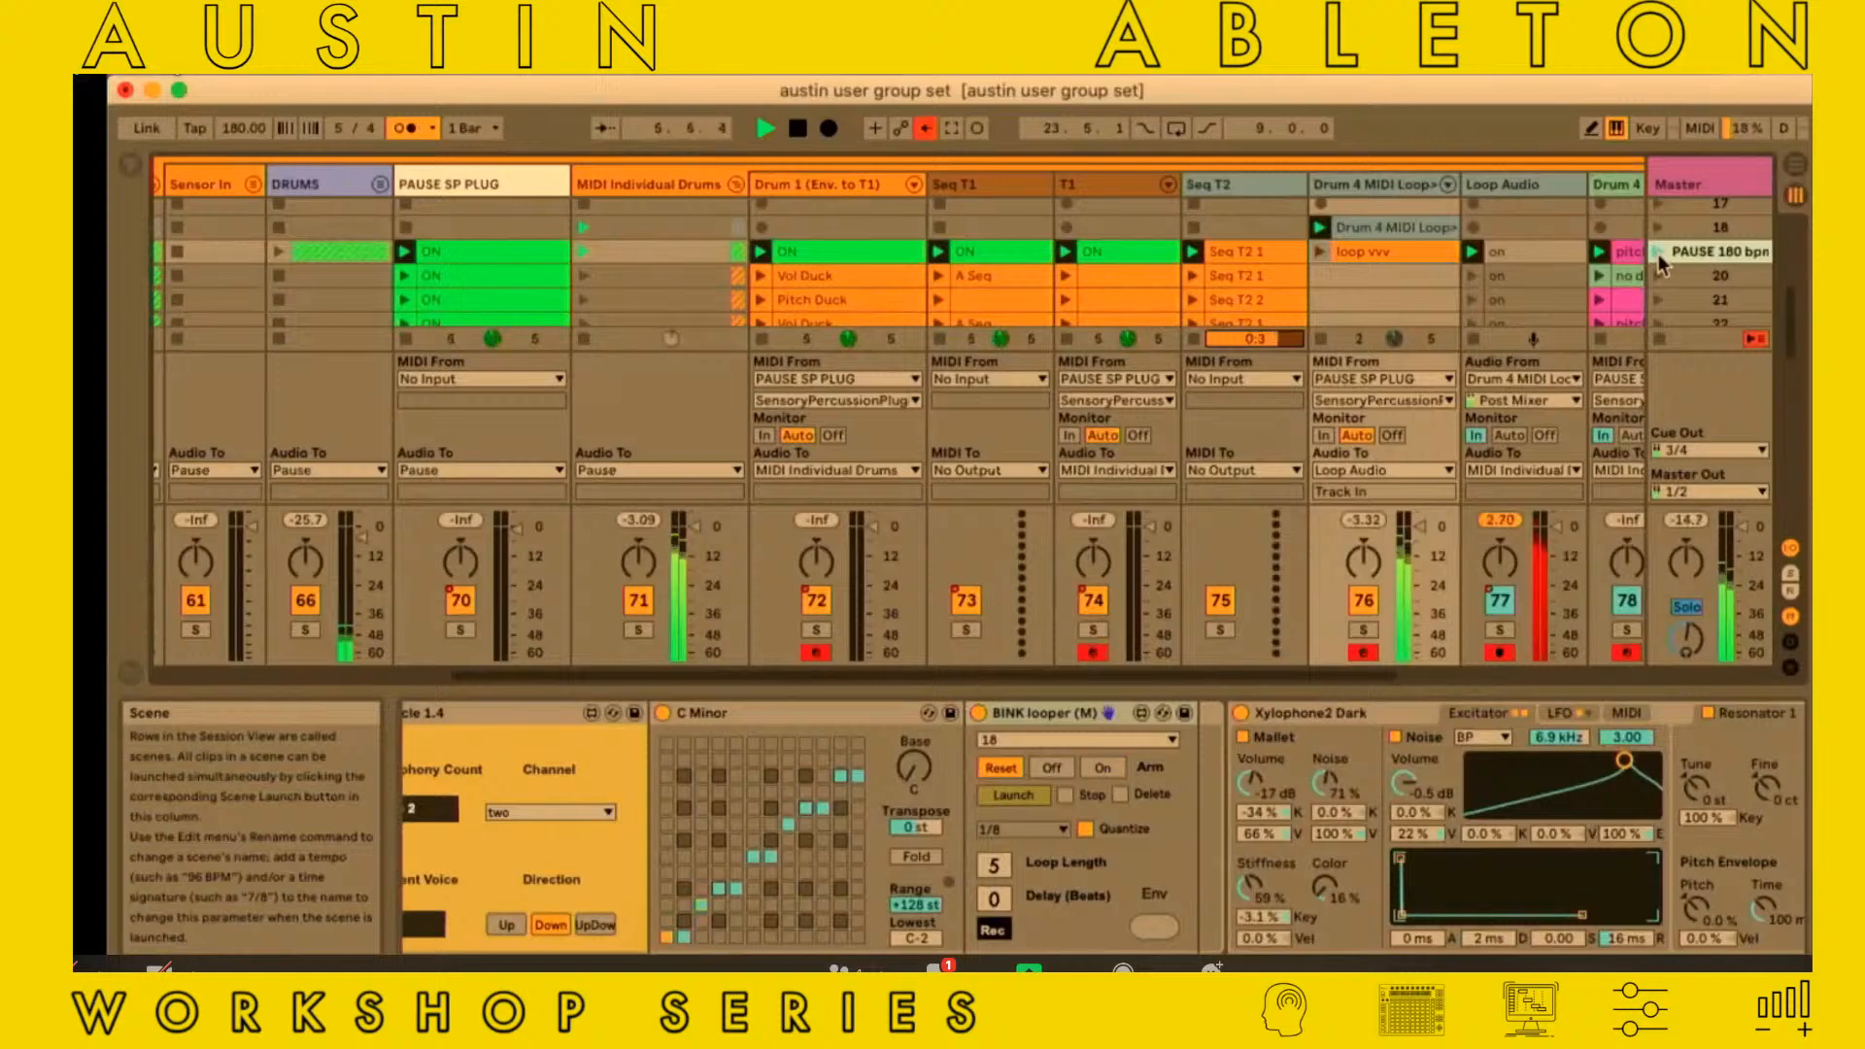
left_click(1348, 227)
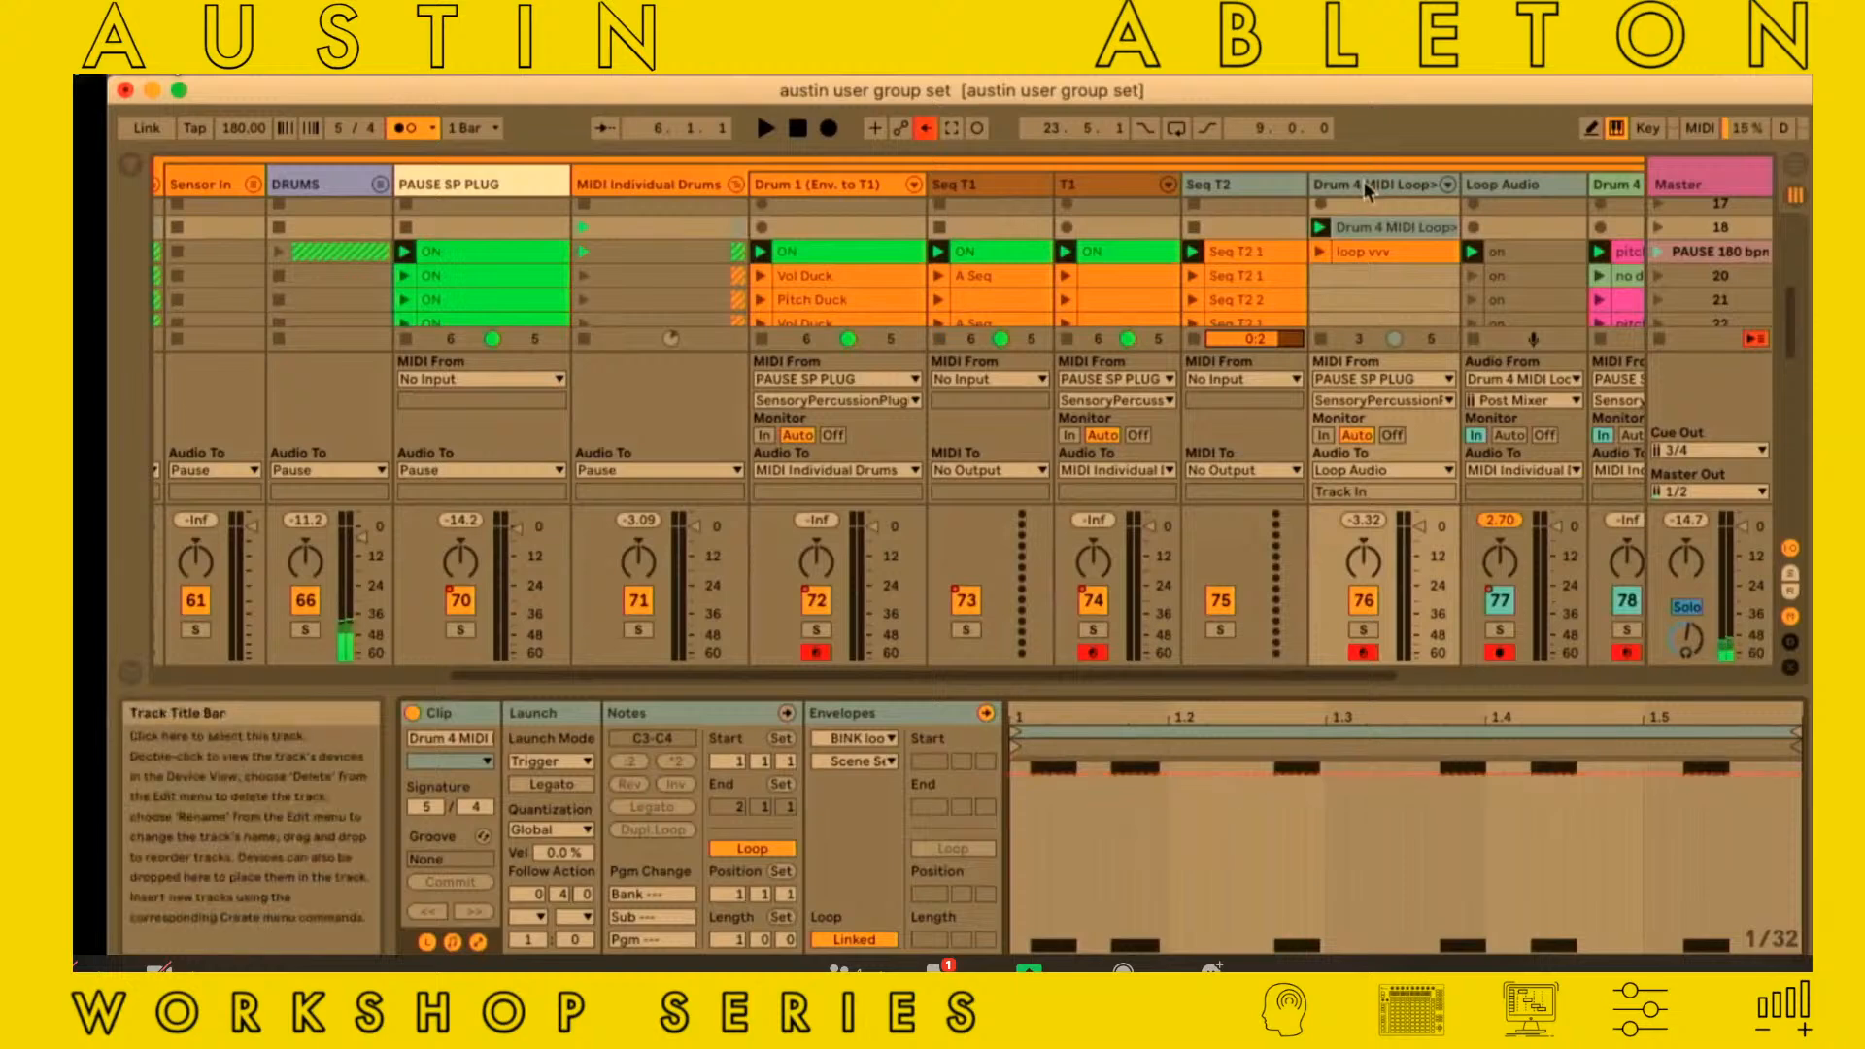
Compare the notes of the Seq T2 1 and Seq T2 2 clips, switching the clip view from envelopes to the note editor
left_click(1233, 252)
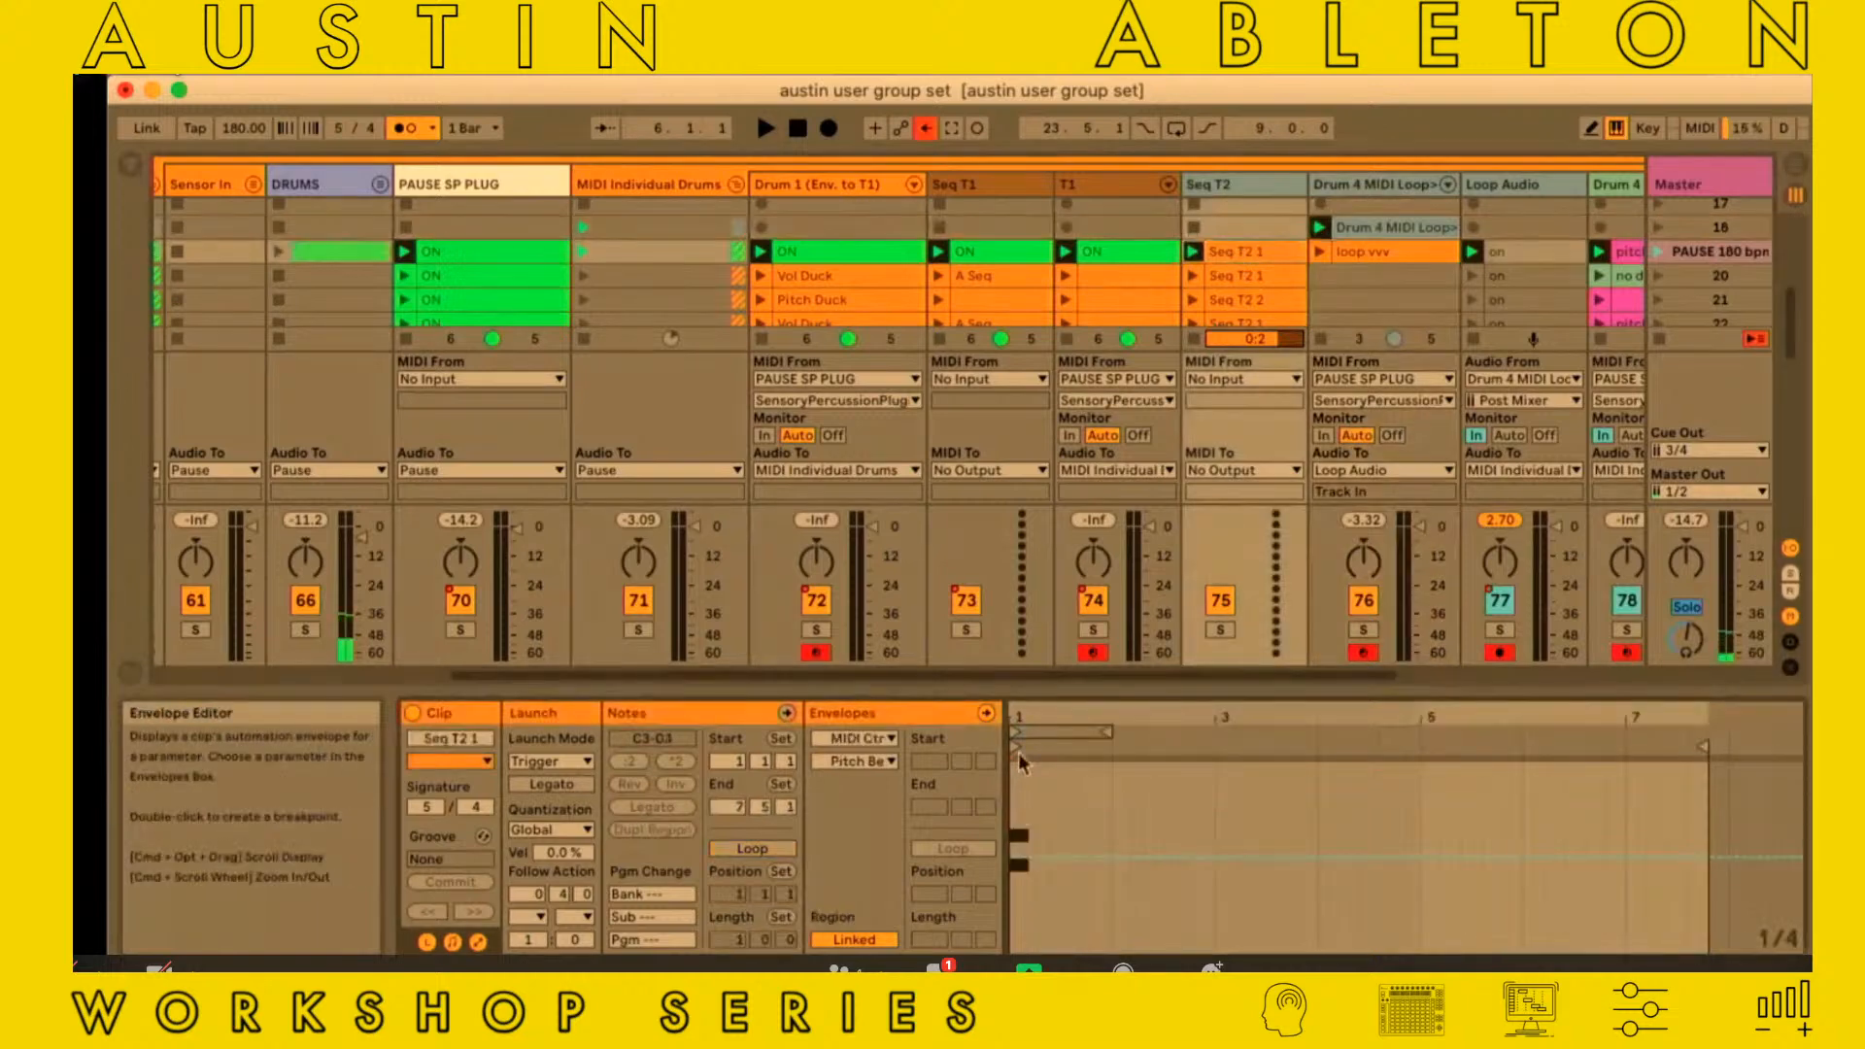
scroll(1256, 266, "down", 1)
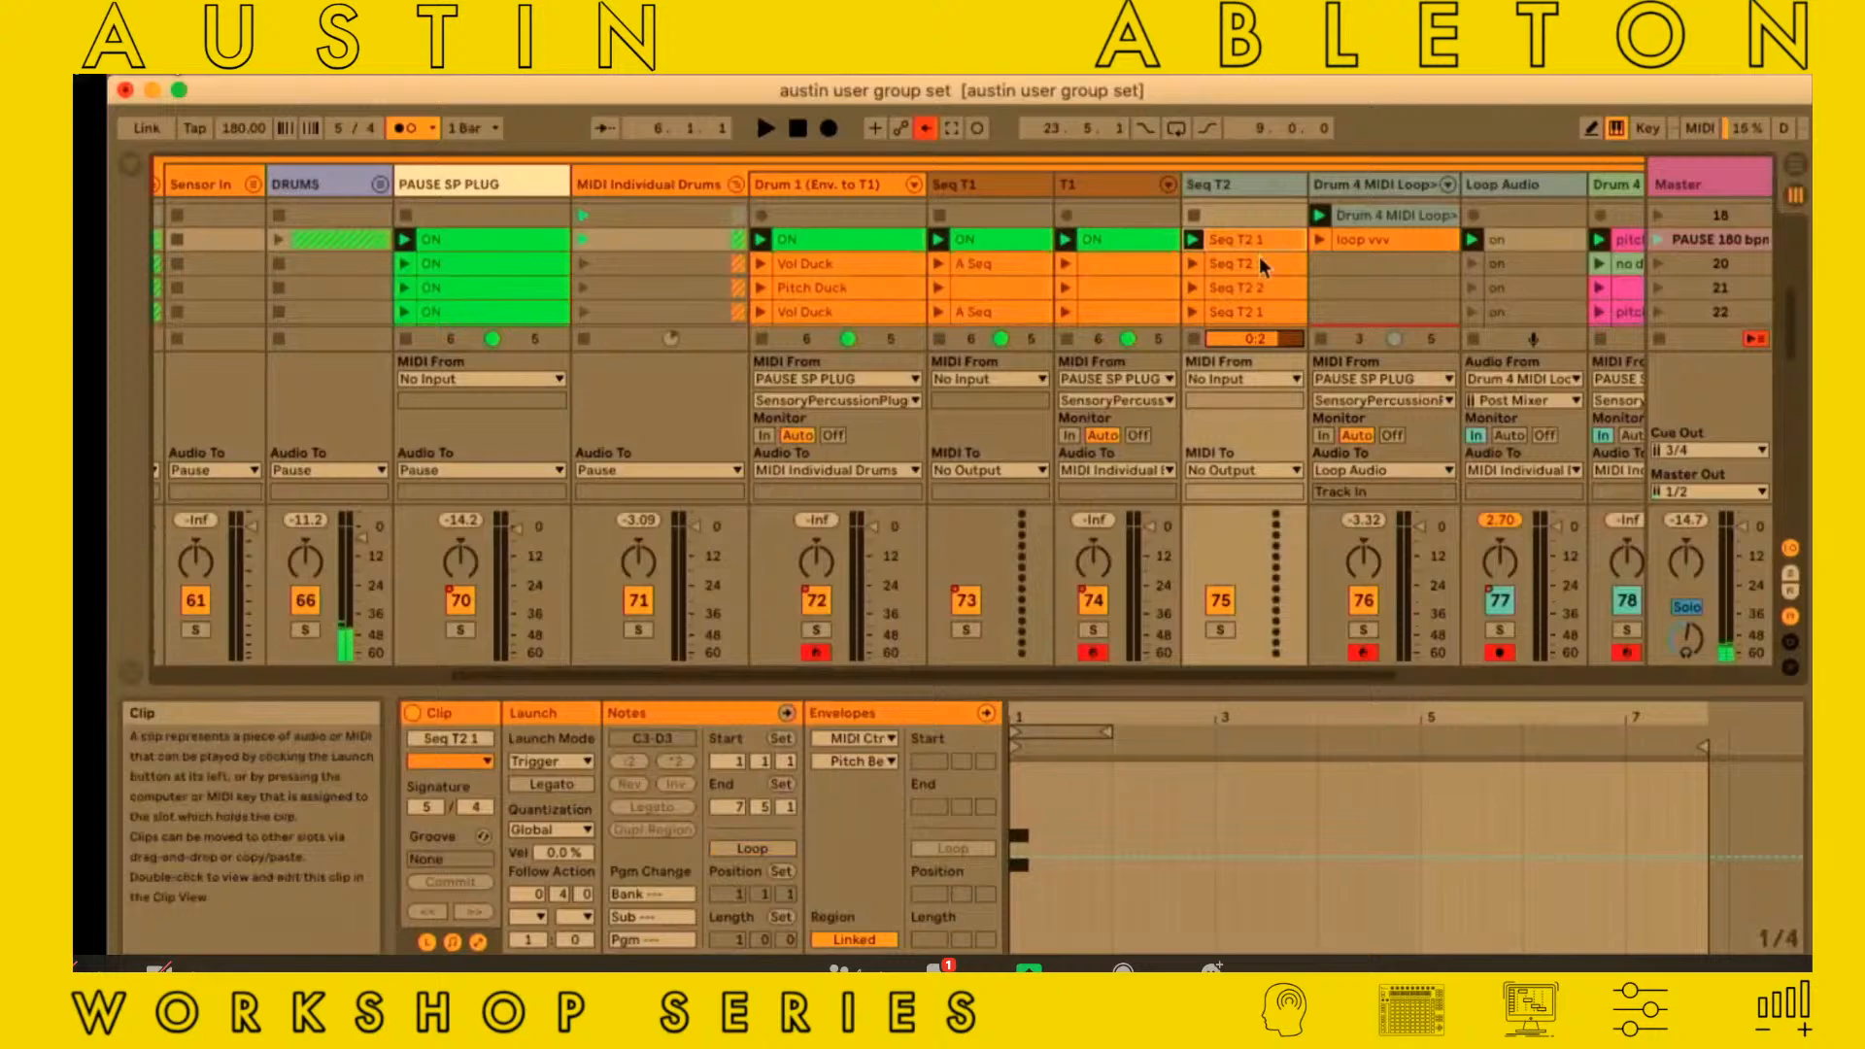
left_click(1247, 294)
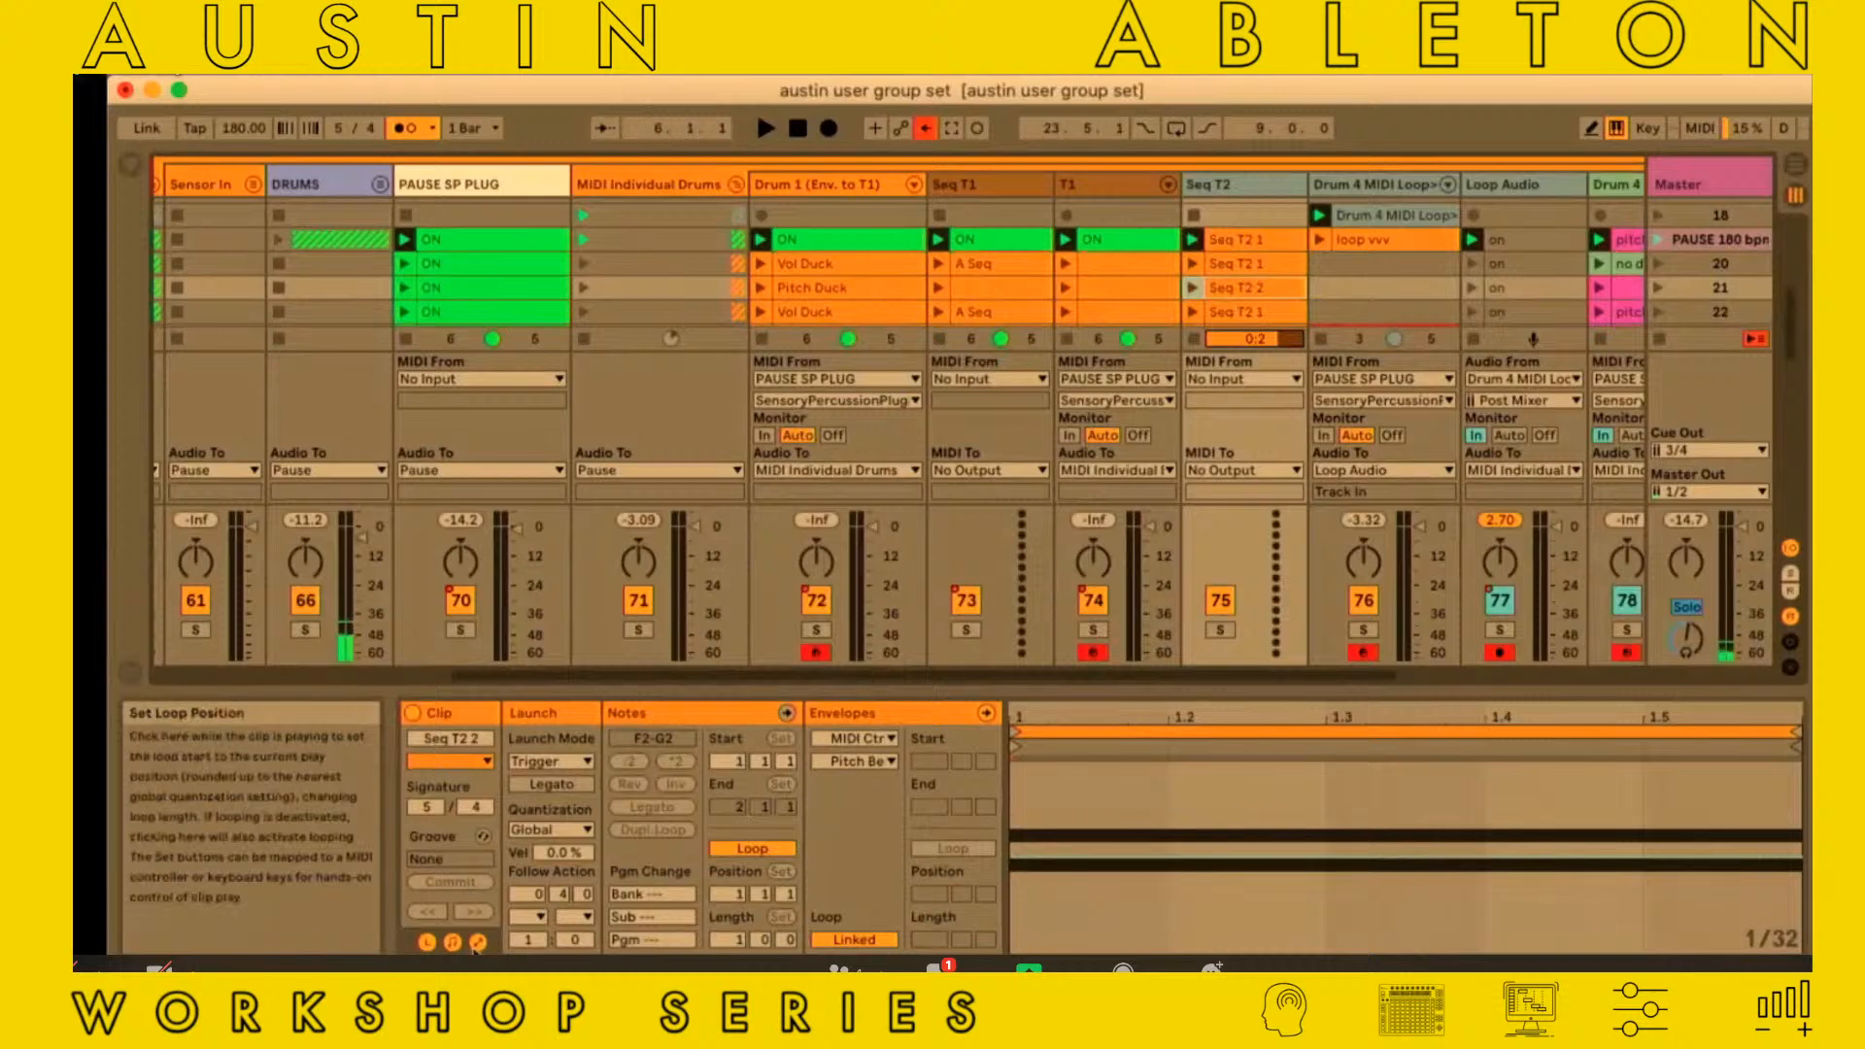
left_click(986, 713)
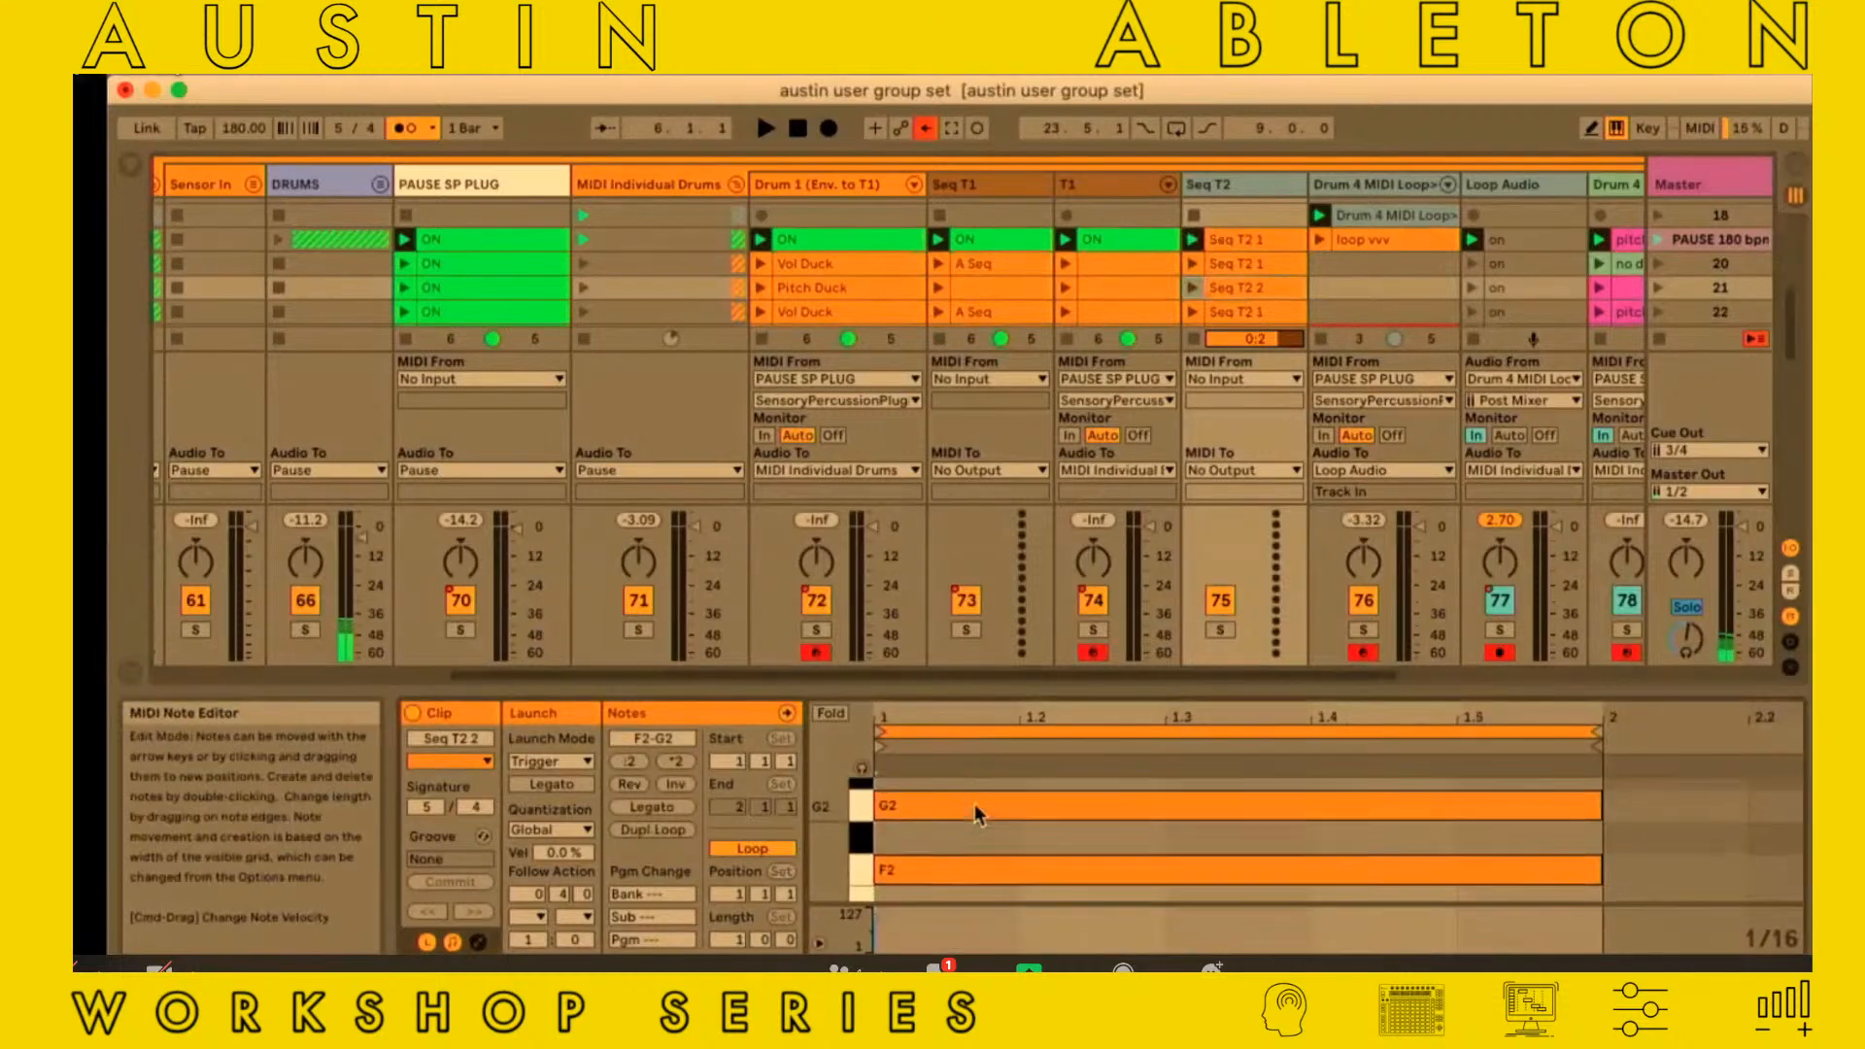
left_click(1240, 241)
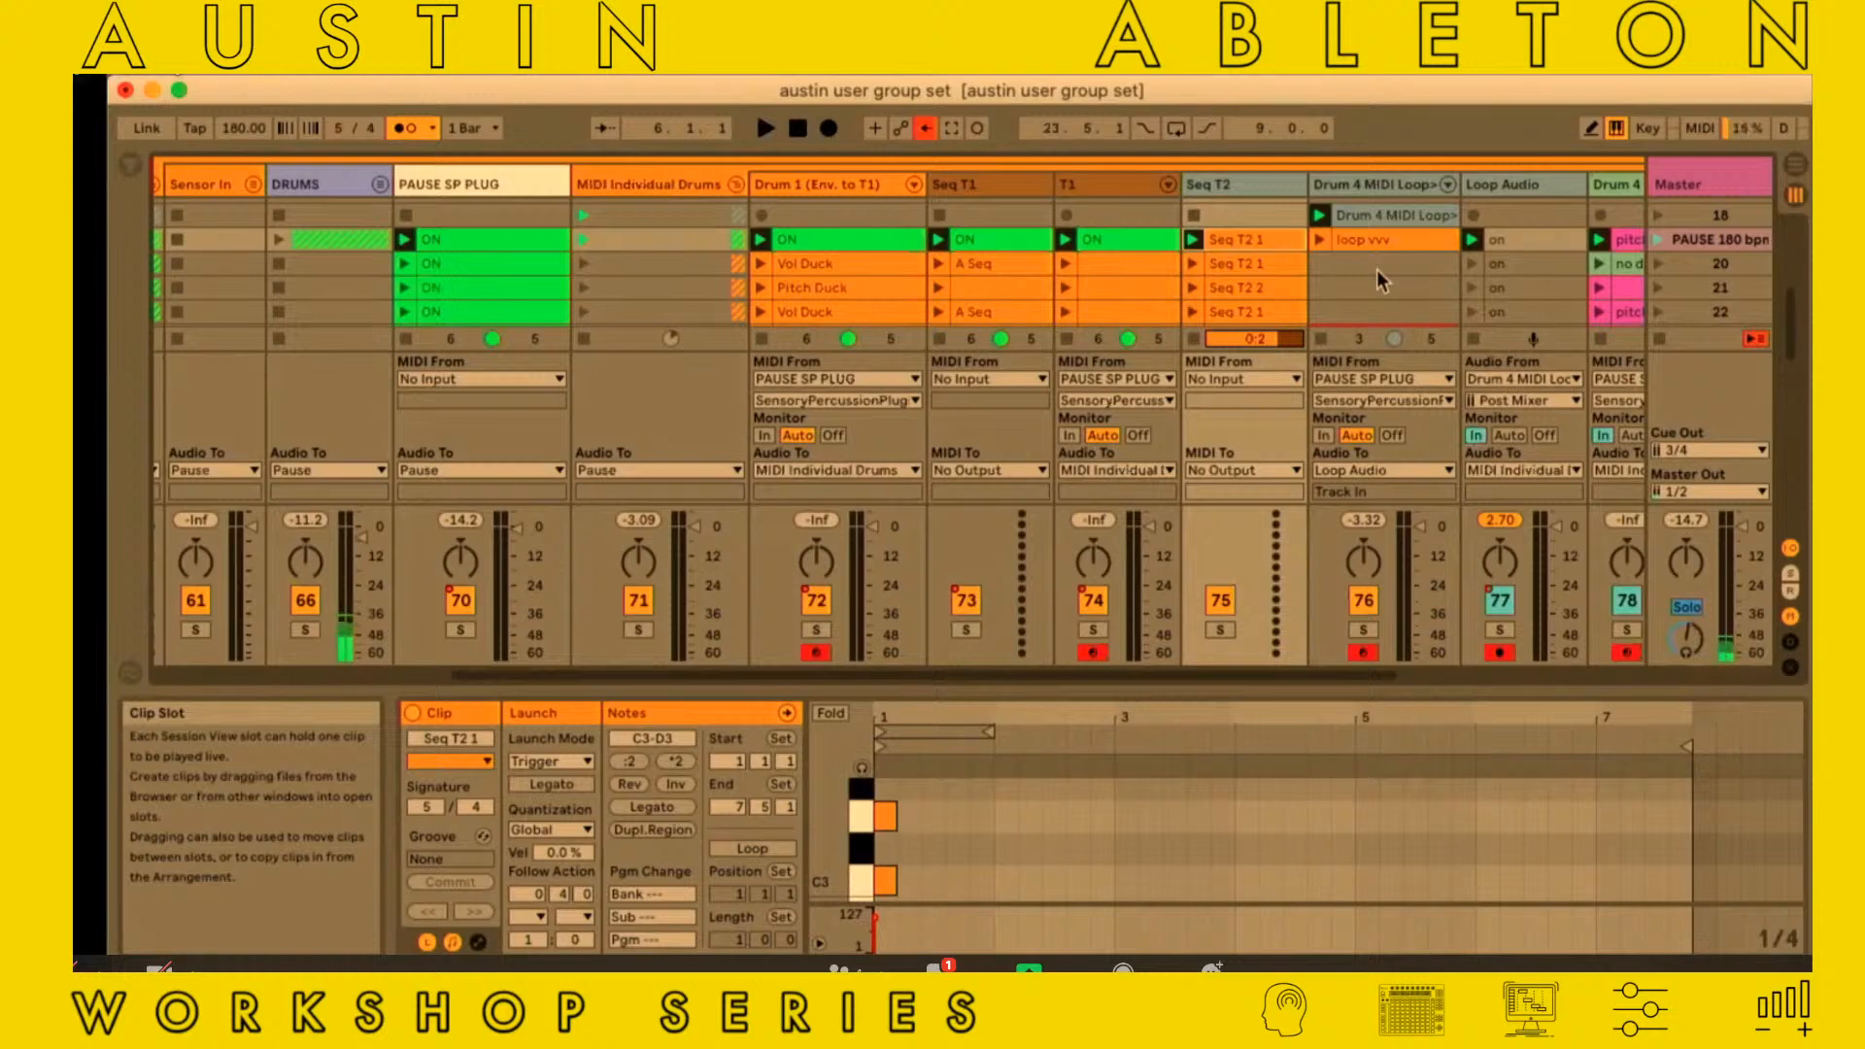
Examine the T1 track's MIDI S&H Pitch In Chord device and the Instrument Rack's low chain through to its Wavetable synth
scroll(1377, 270, "right", 3)
scroll(1377, 270, "down", 1)
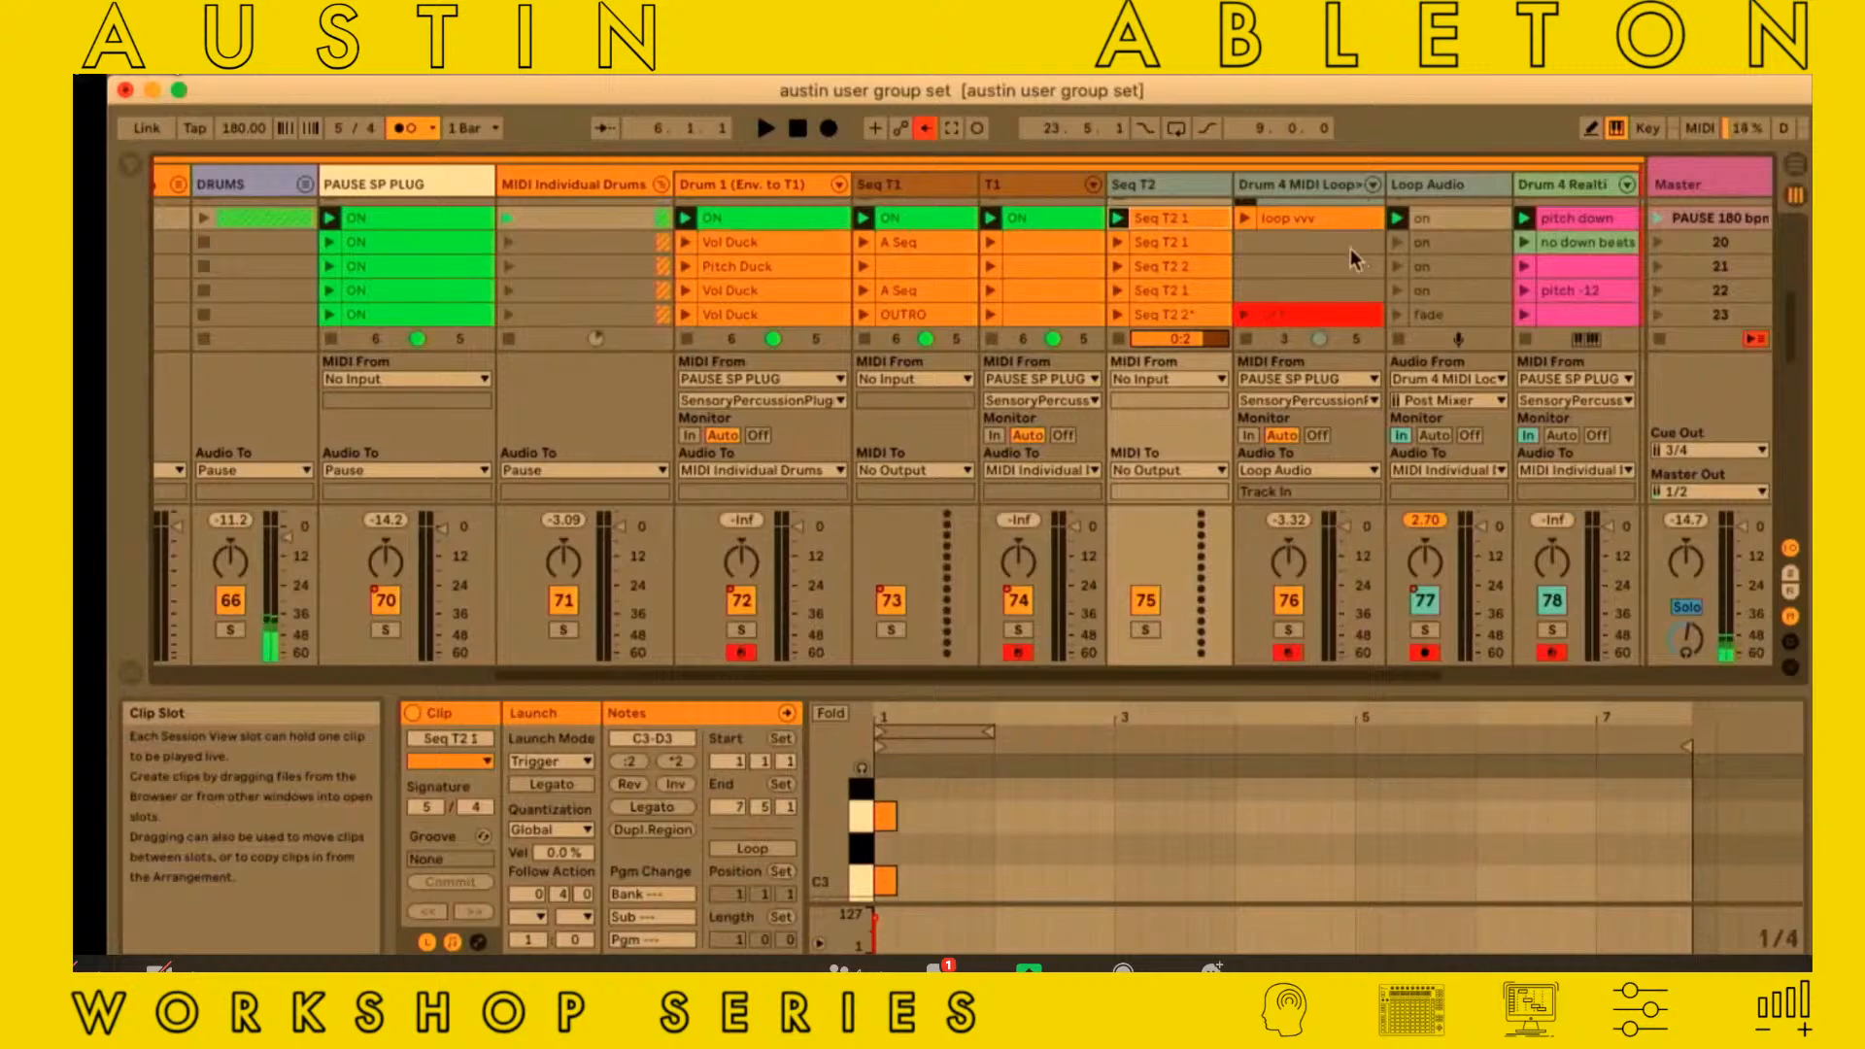
left_click(1012, 189)
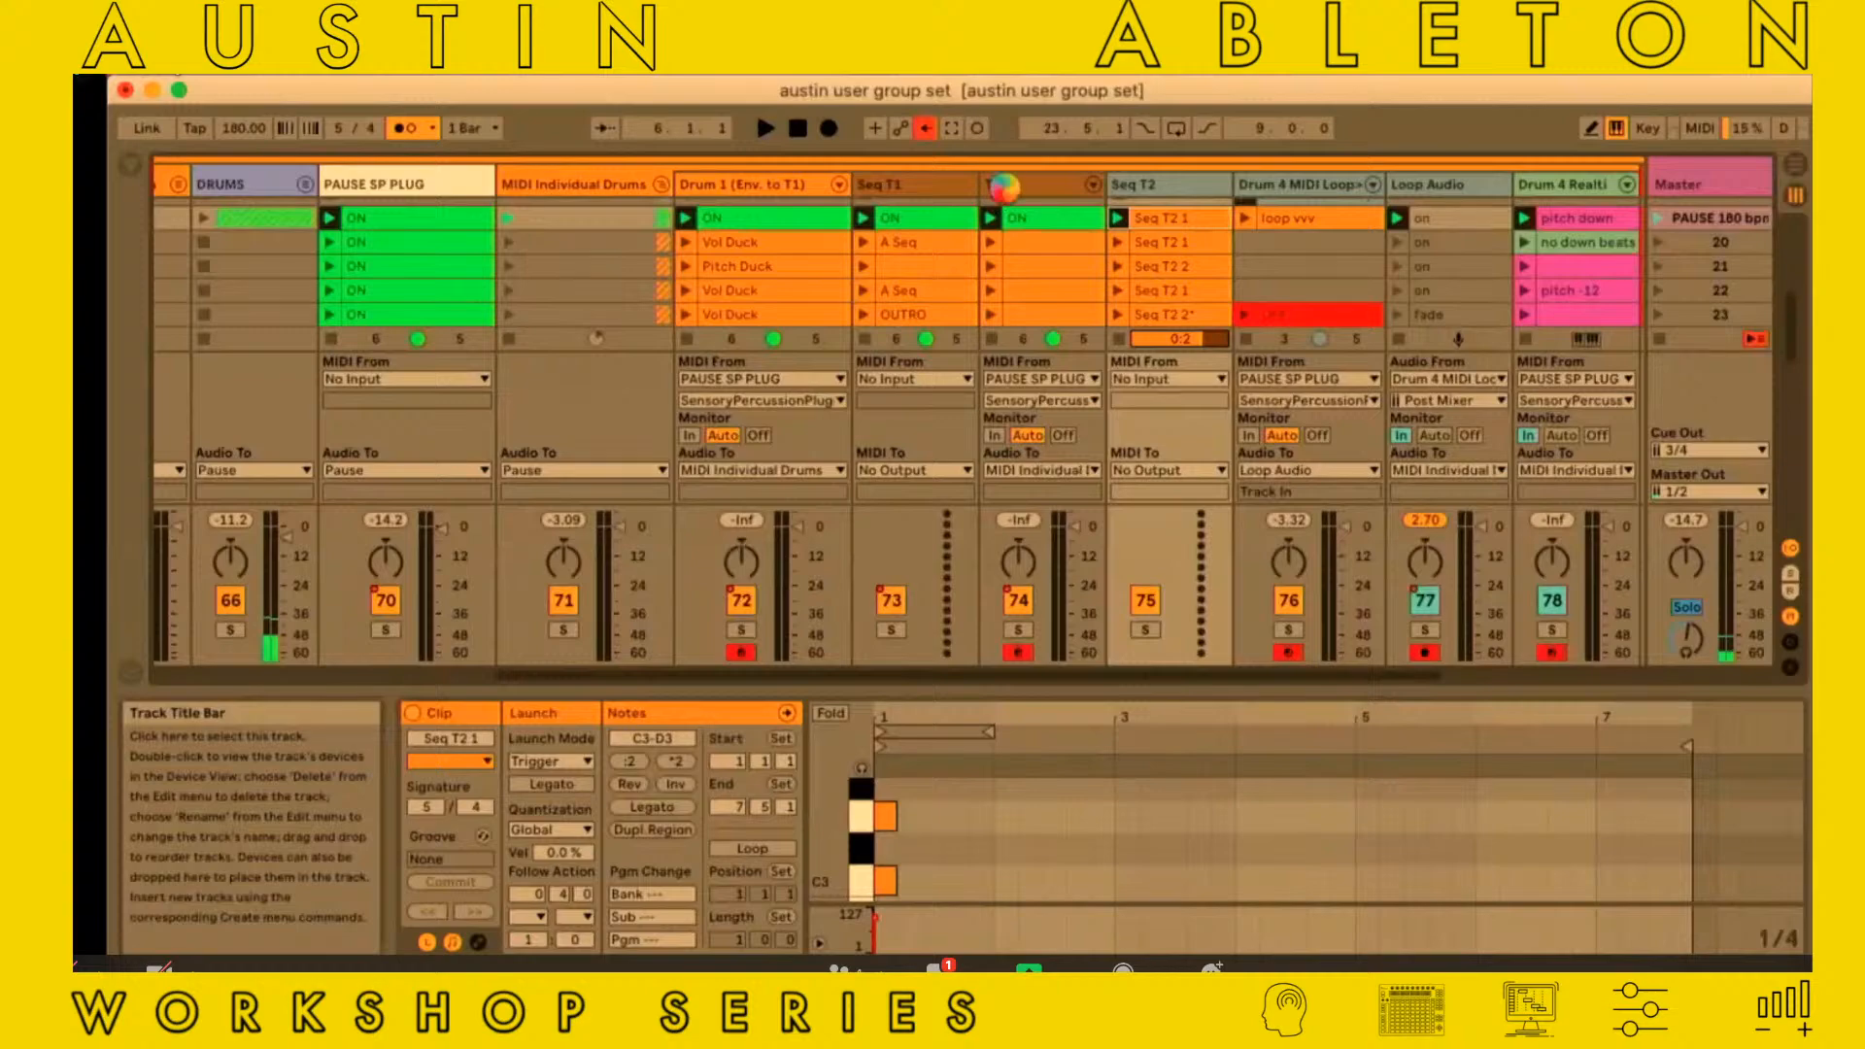
double_click(1010, 194)
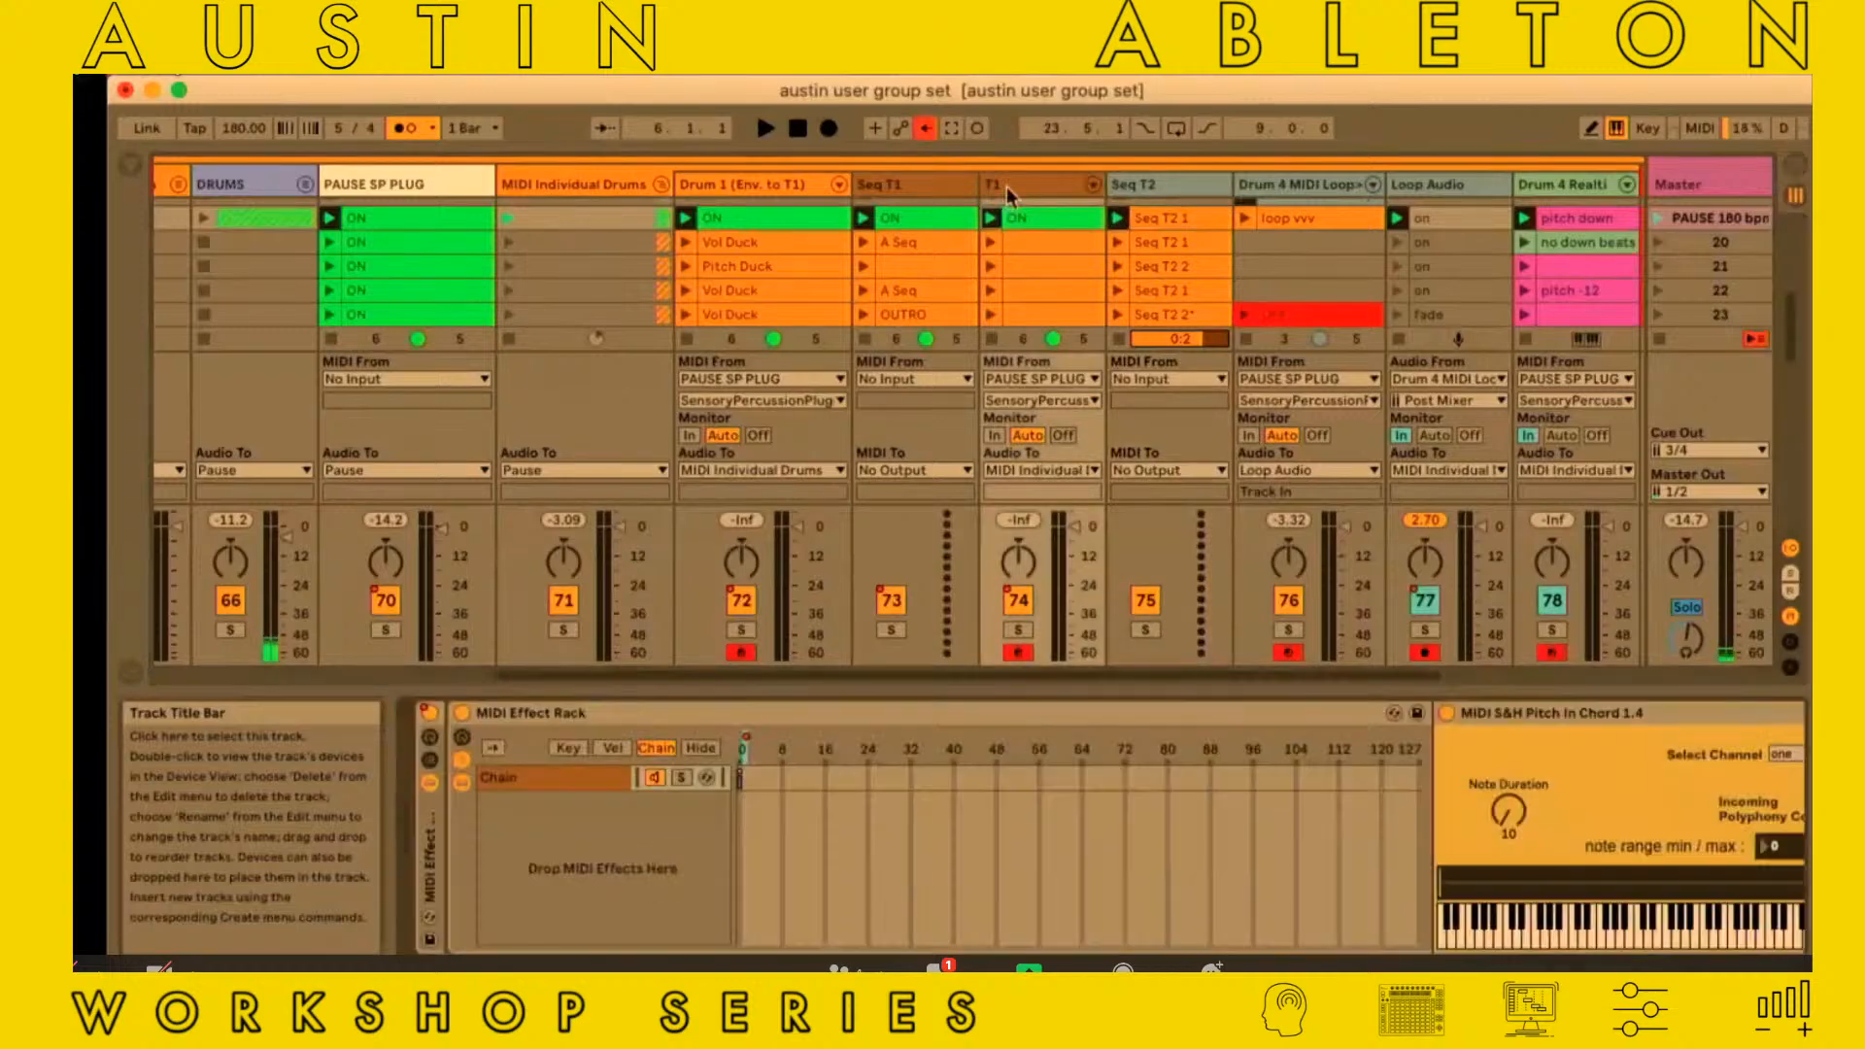
scroll(1000, 847, "right", 5)
scroll(1000, 847, "right", 3)
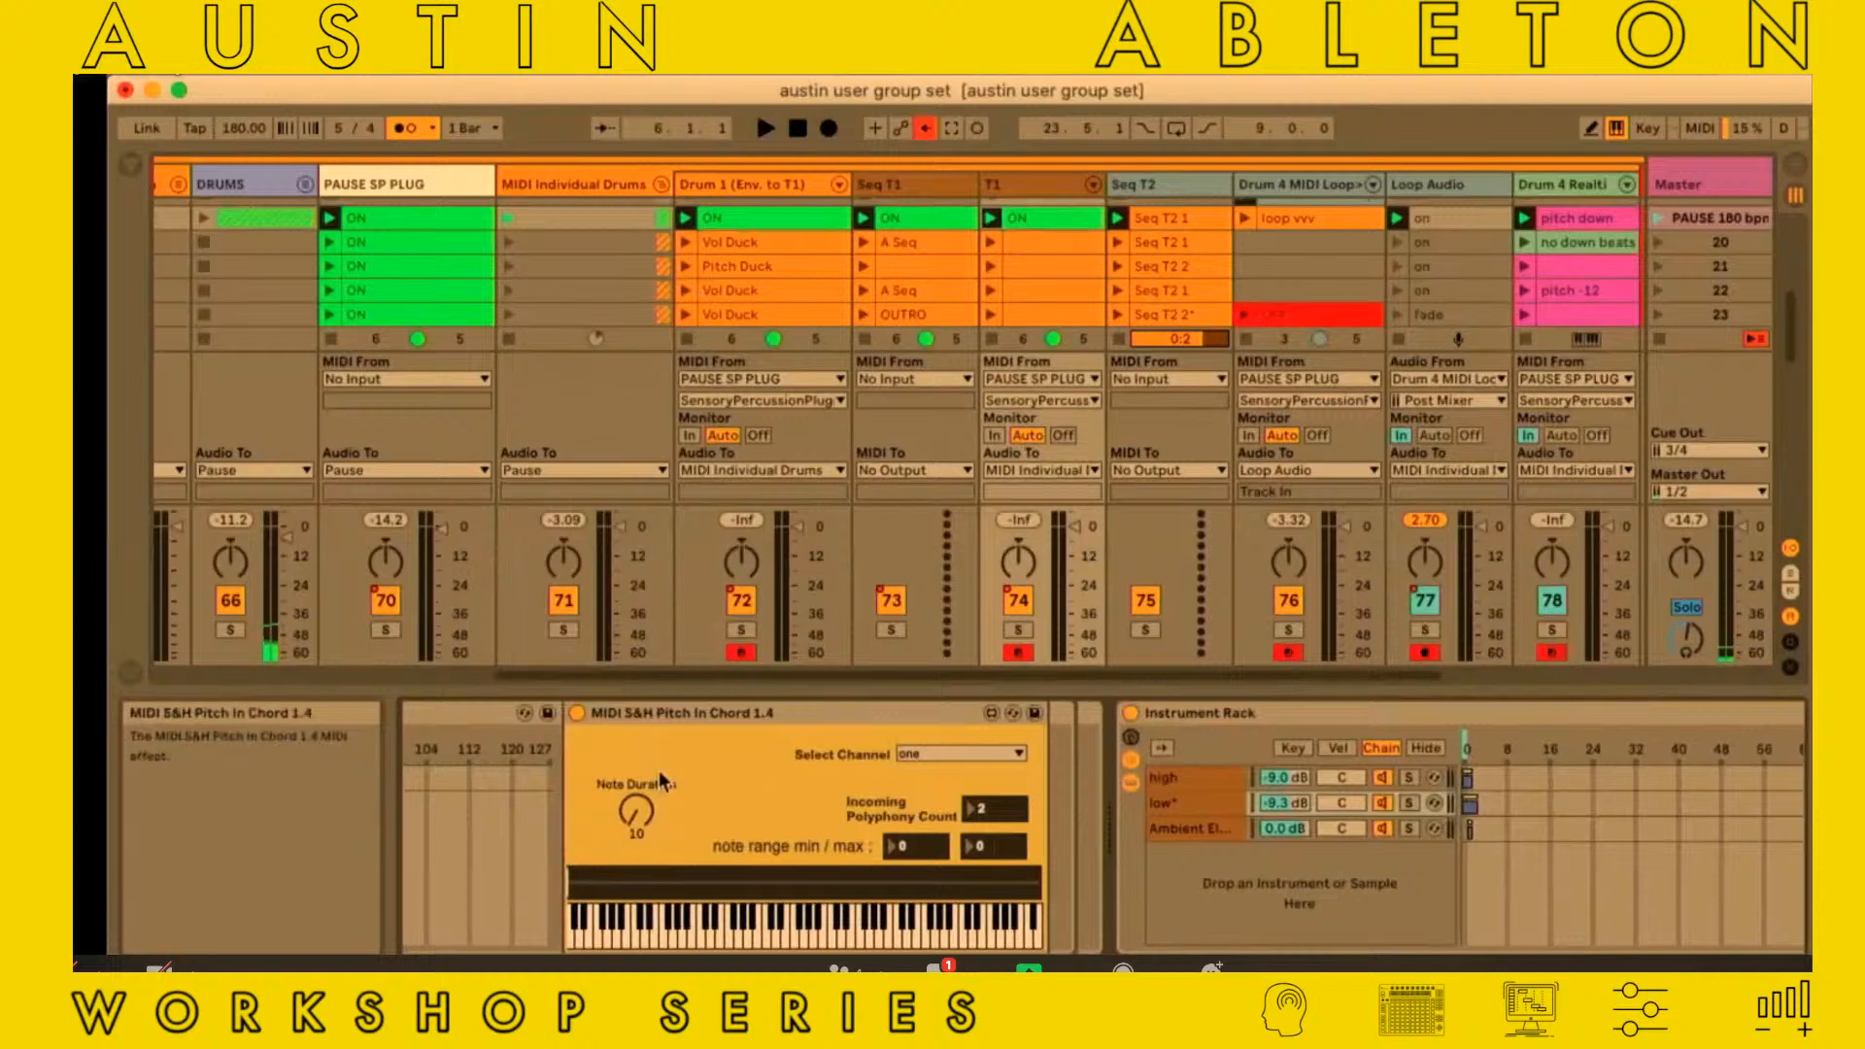
scroll(845, 774, "right", 8)
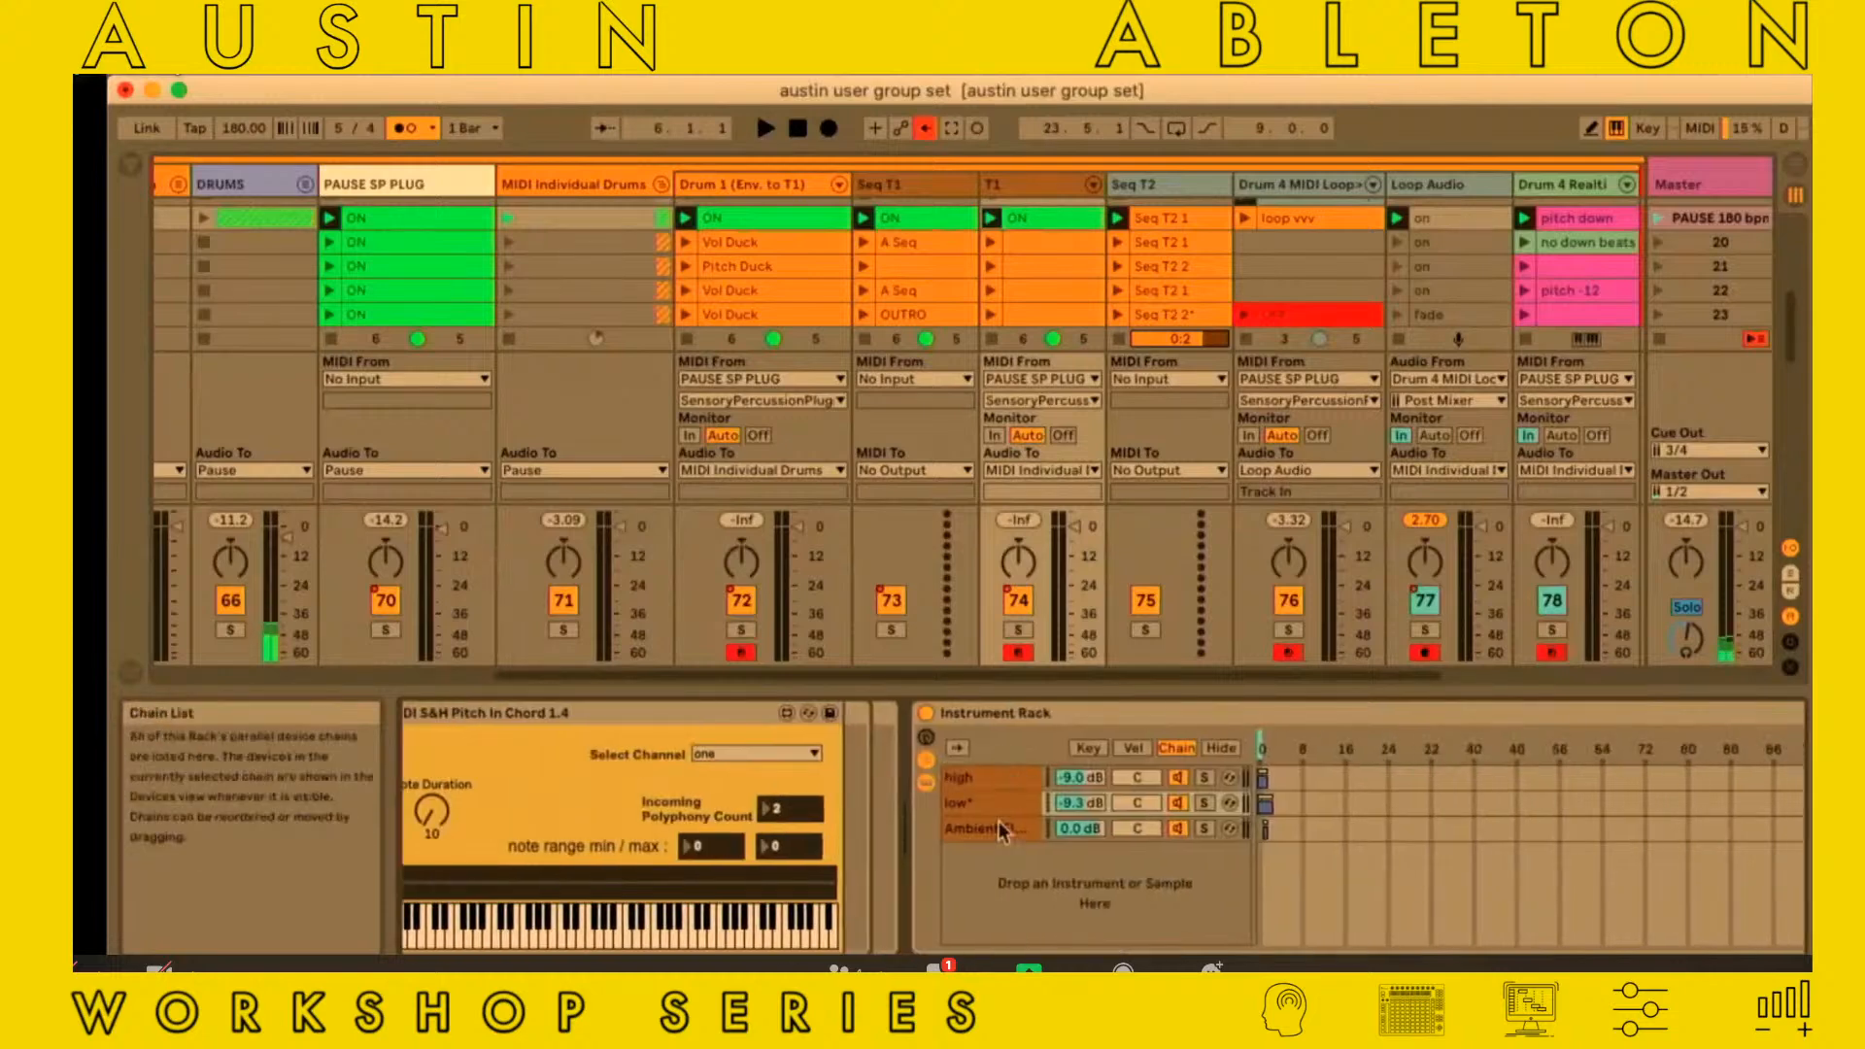
scroll(1010, 789, "right", 3)
left_click(909, 807)
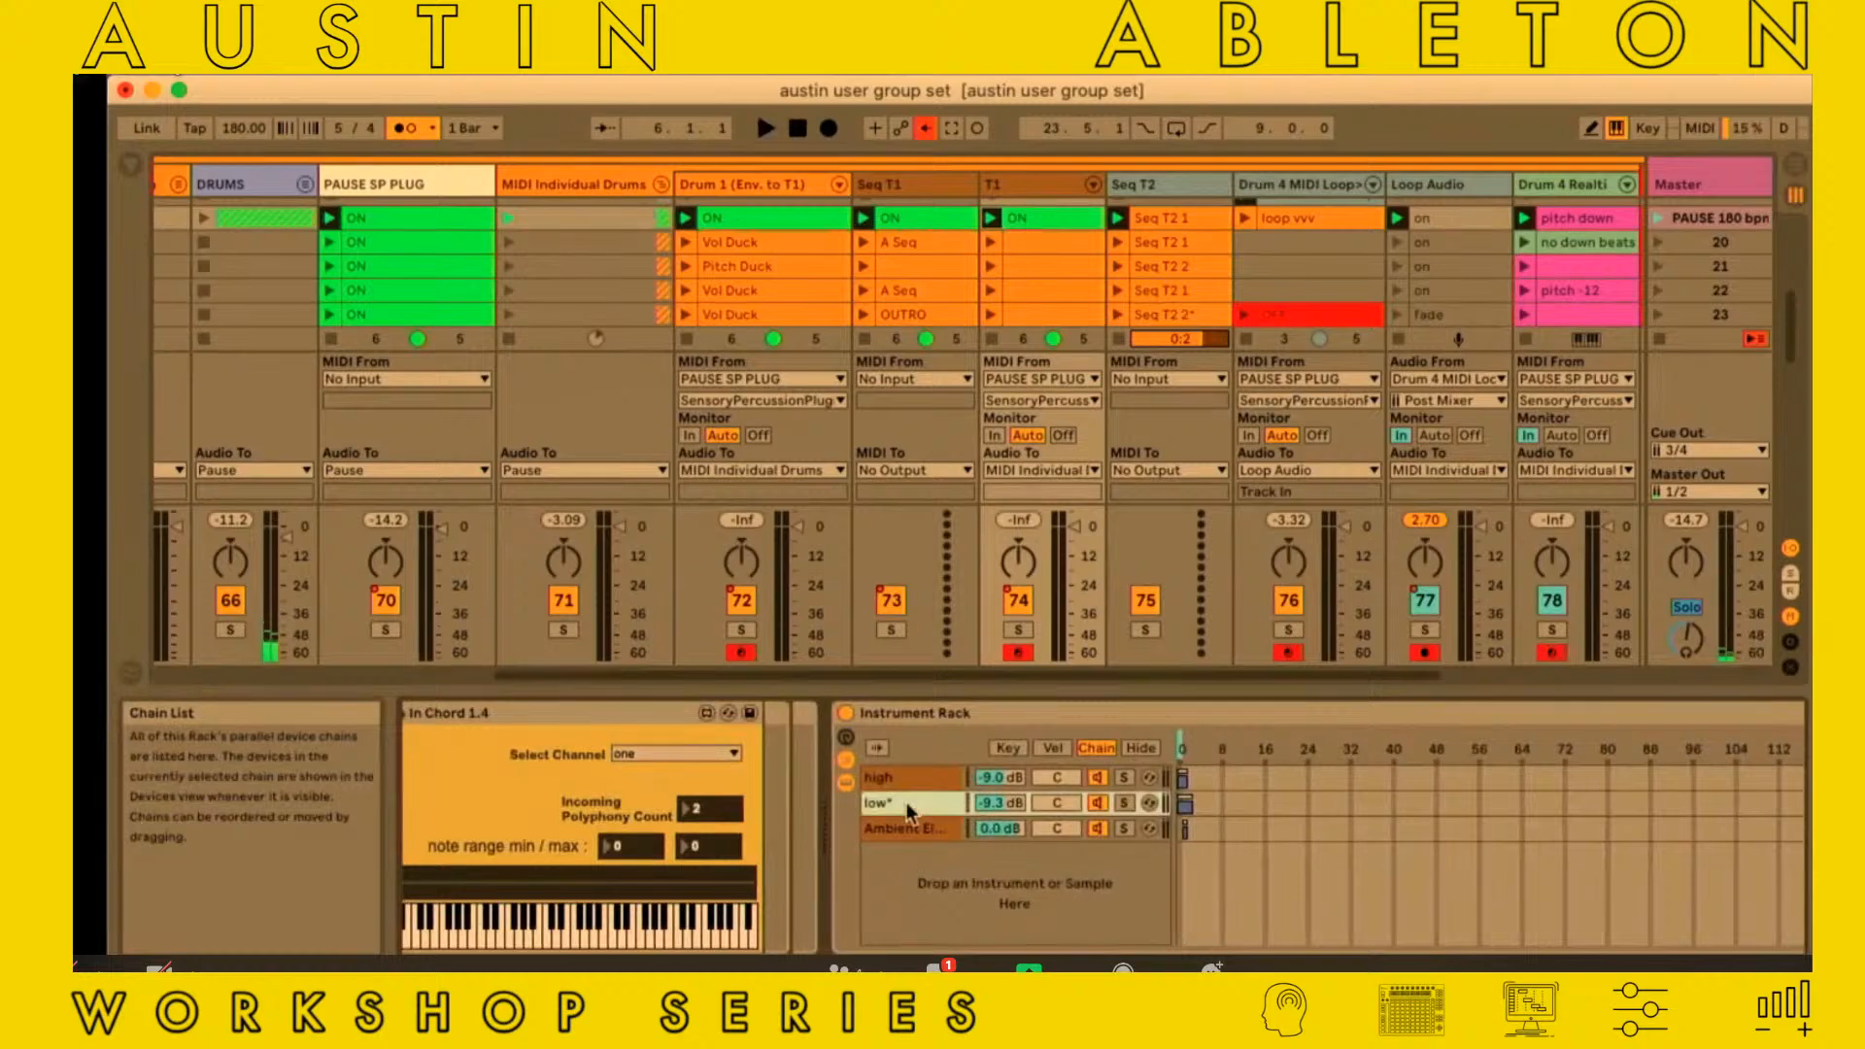
scroll(909, 809, "right", 6)
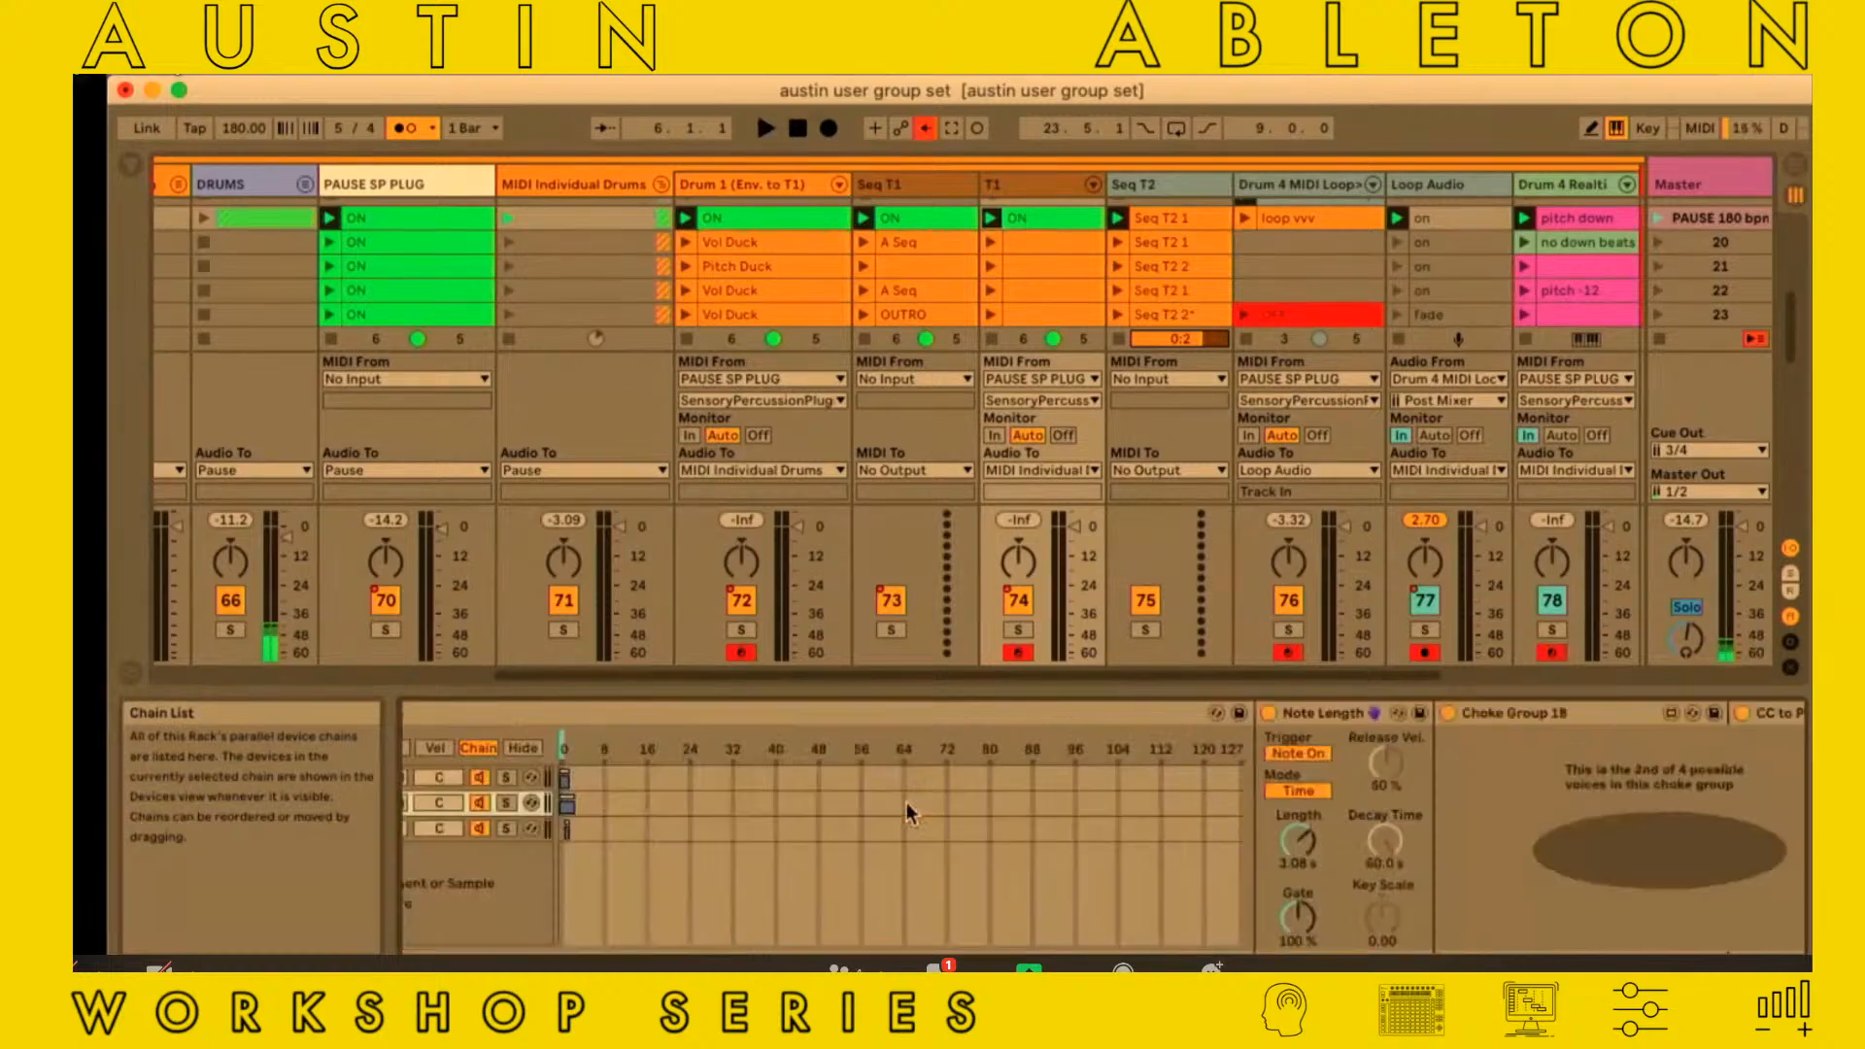
scroll(909, 810, "right", 4)
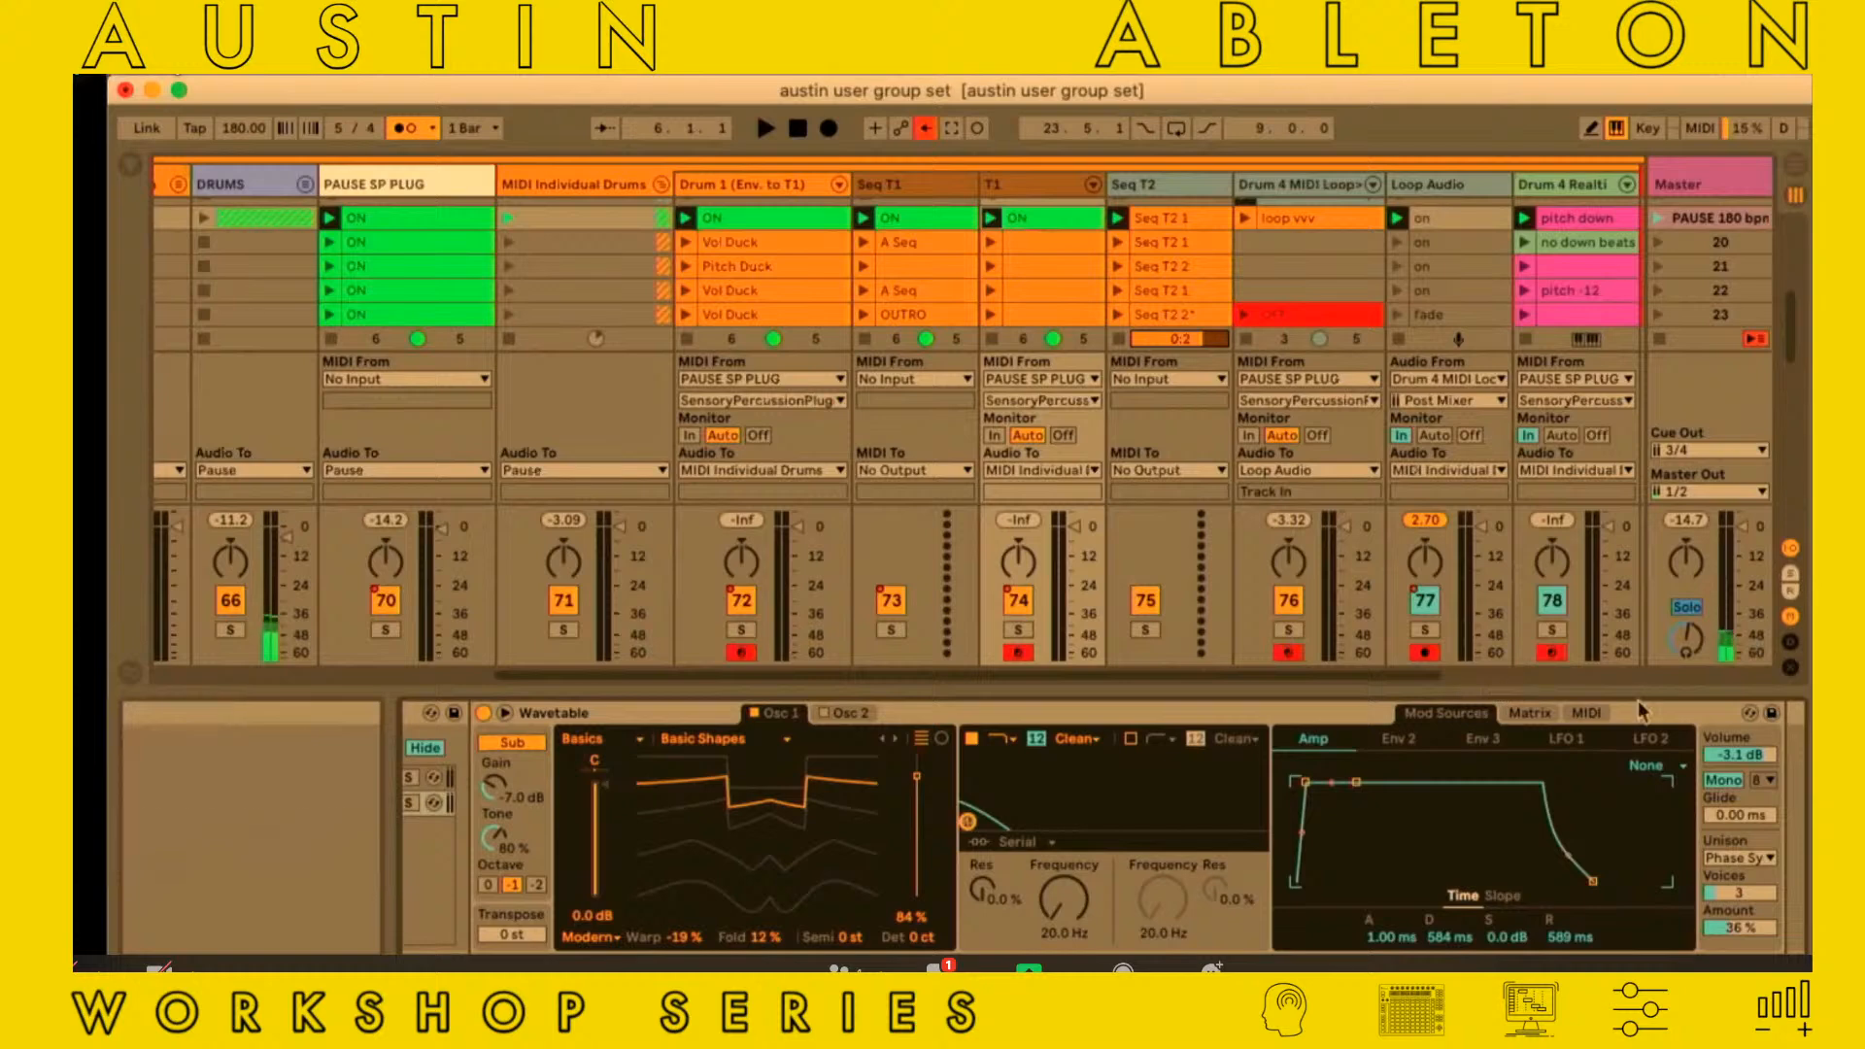
In Wavetable's MIDI modulation matrix, try modulating Filter 1 Freq with velocity and reset that amount
left_click(1606, 715)
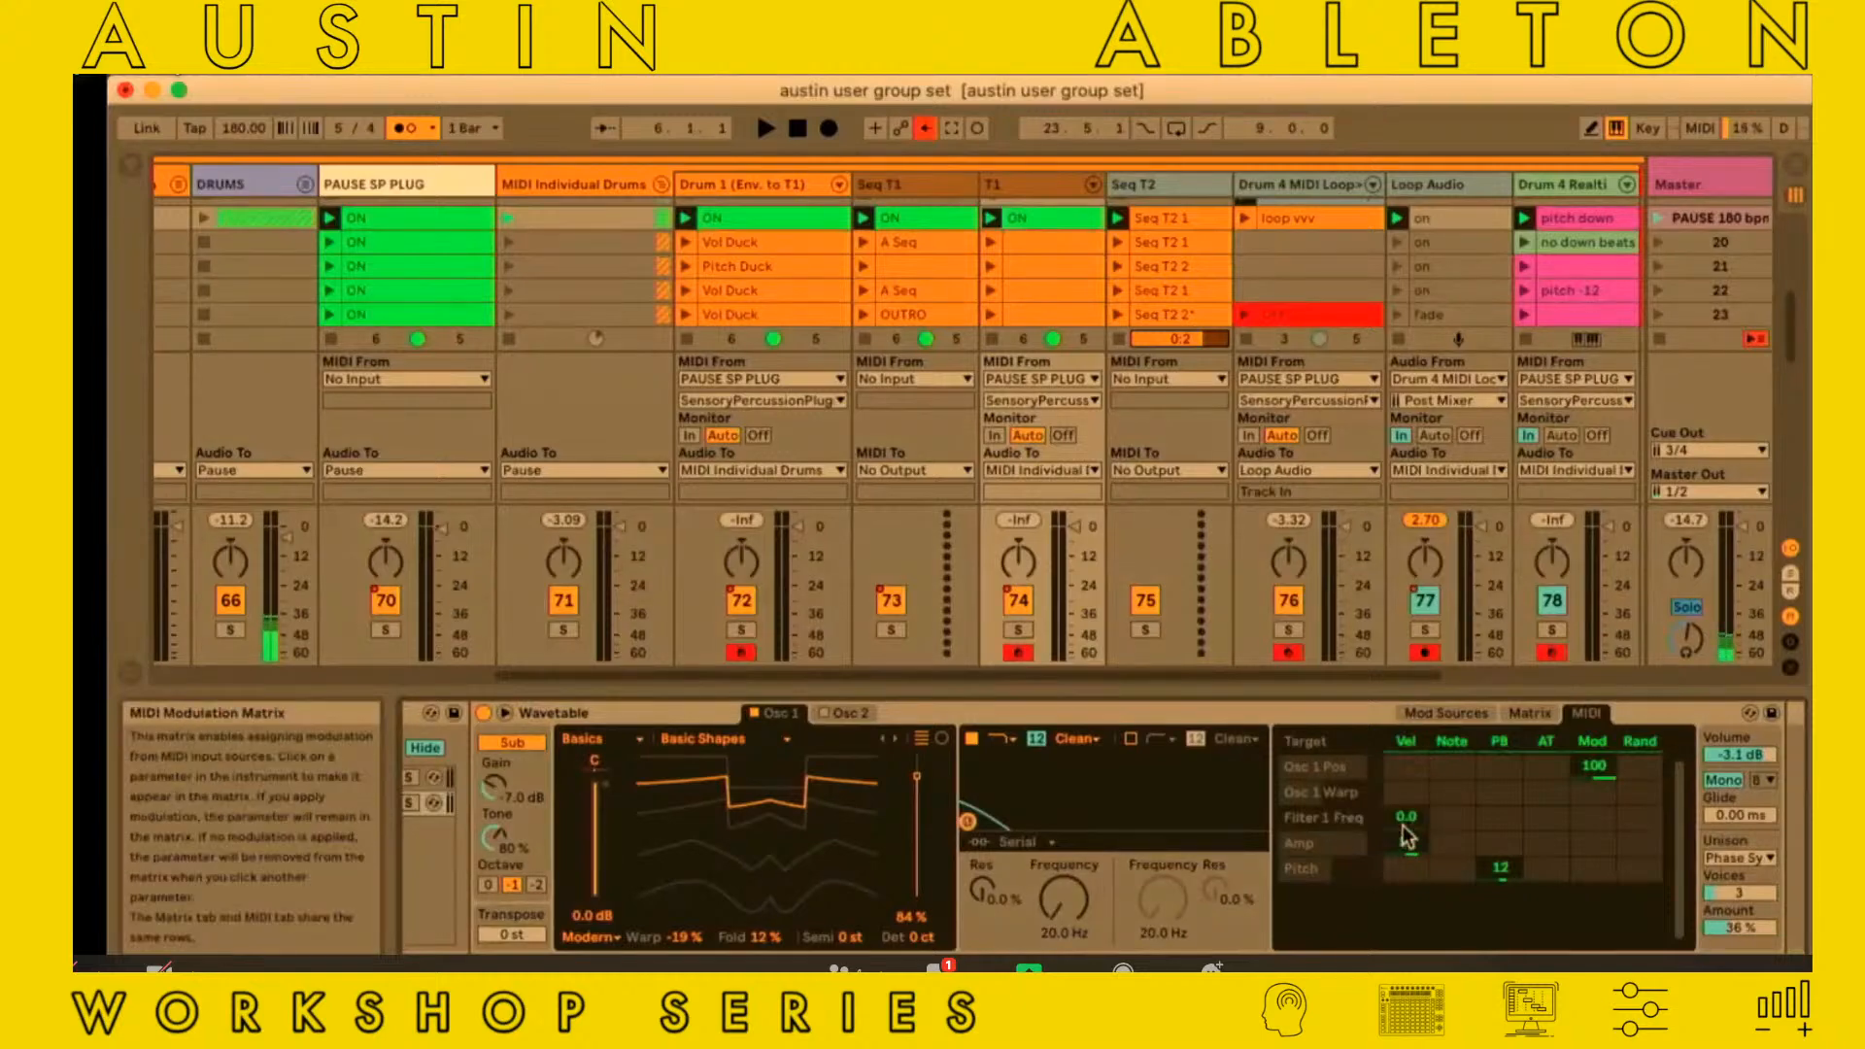
left_click_drag(1405, 837, 1408, 831)
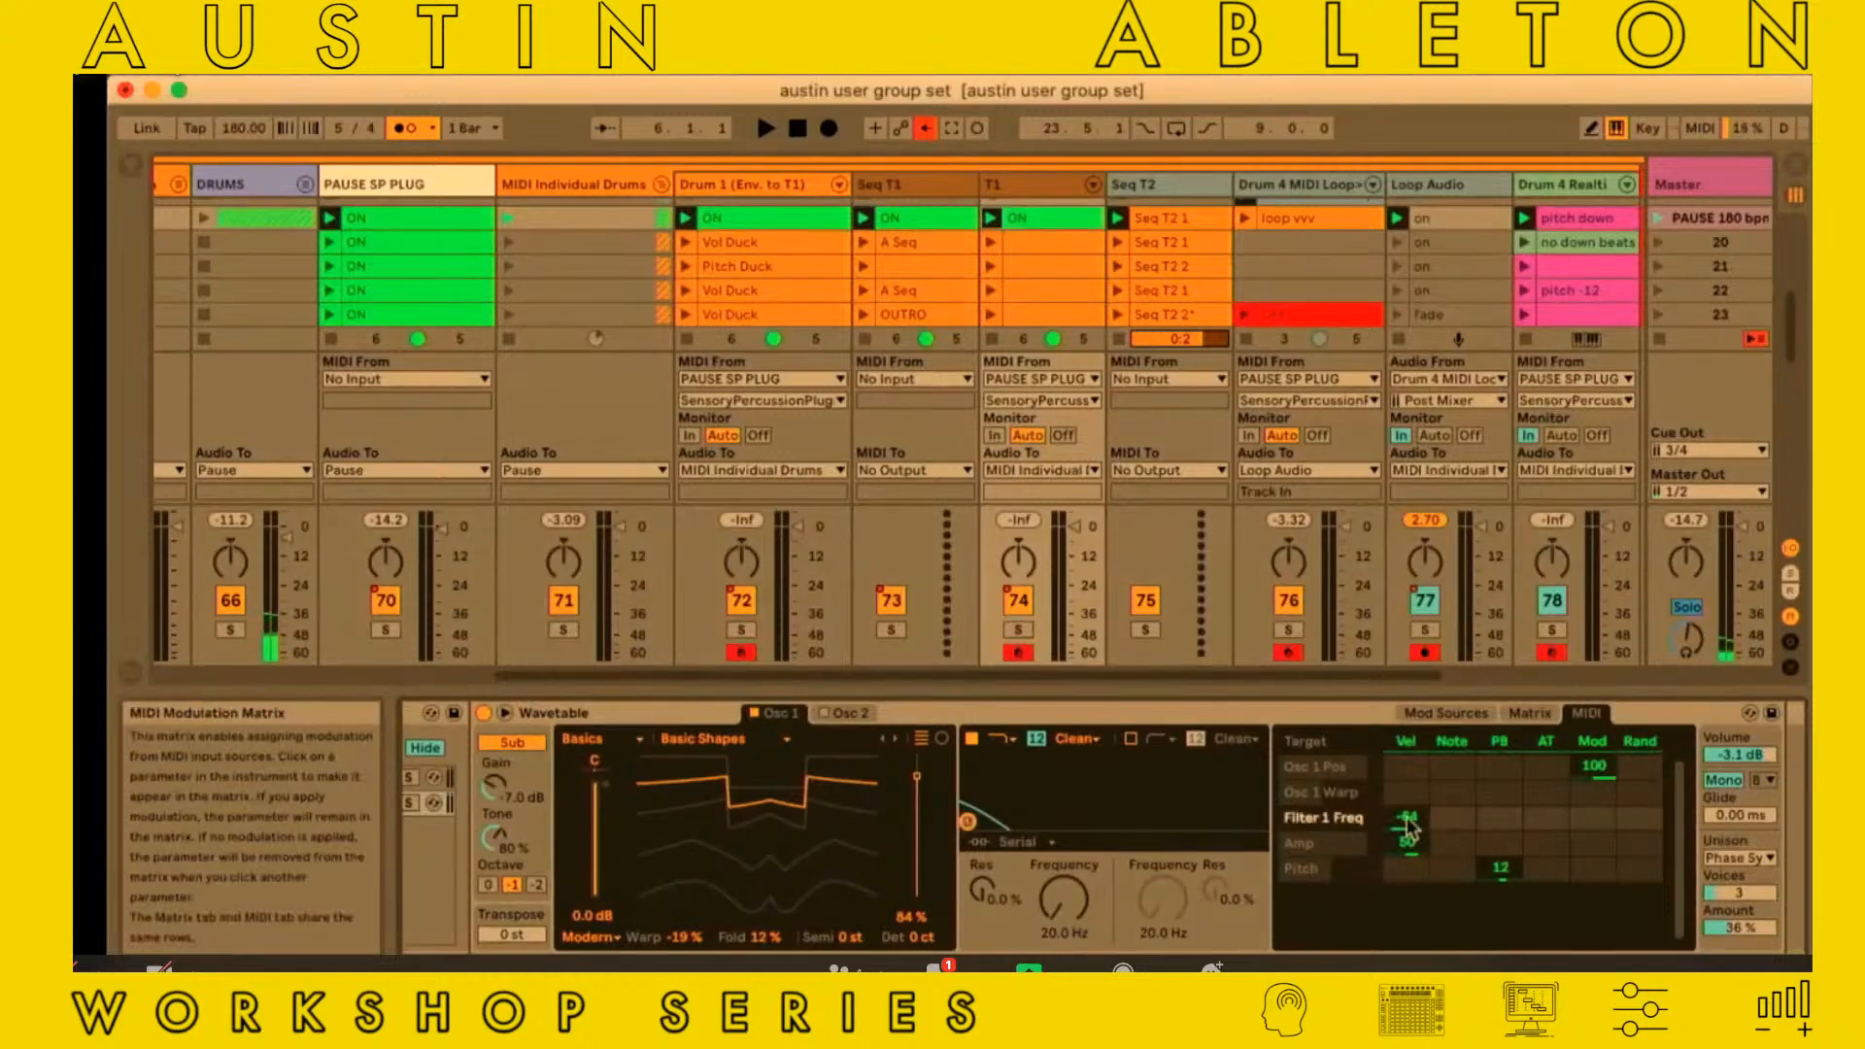
key("Delete")
Review the T1 track's device chain back to MIDI S&H Pitch In Chord and open the Seq T1 track's ON clip
scroll(1410, 828, "left", 10)
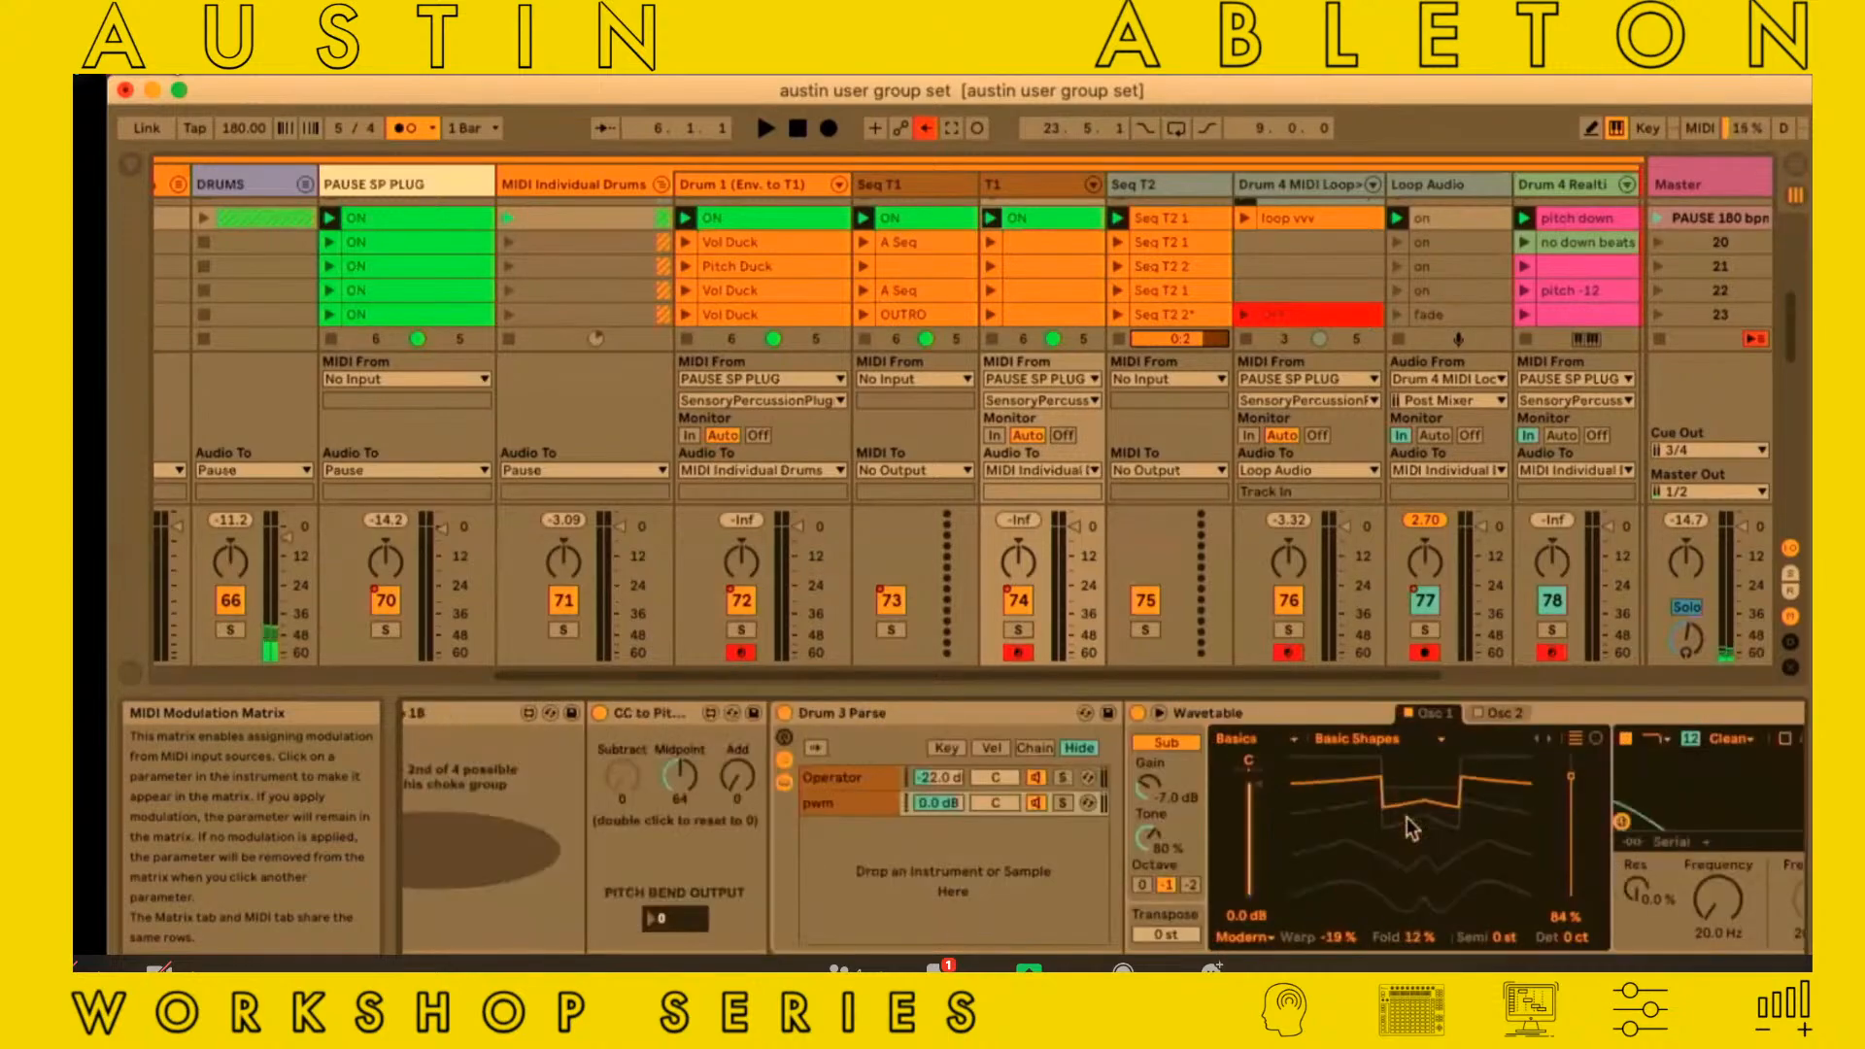
scroll(1410, 829, "left", 12)
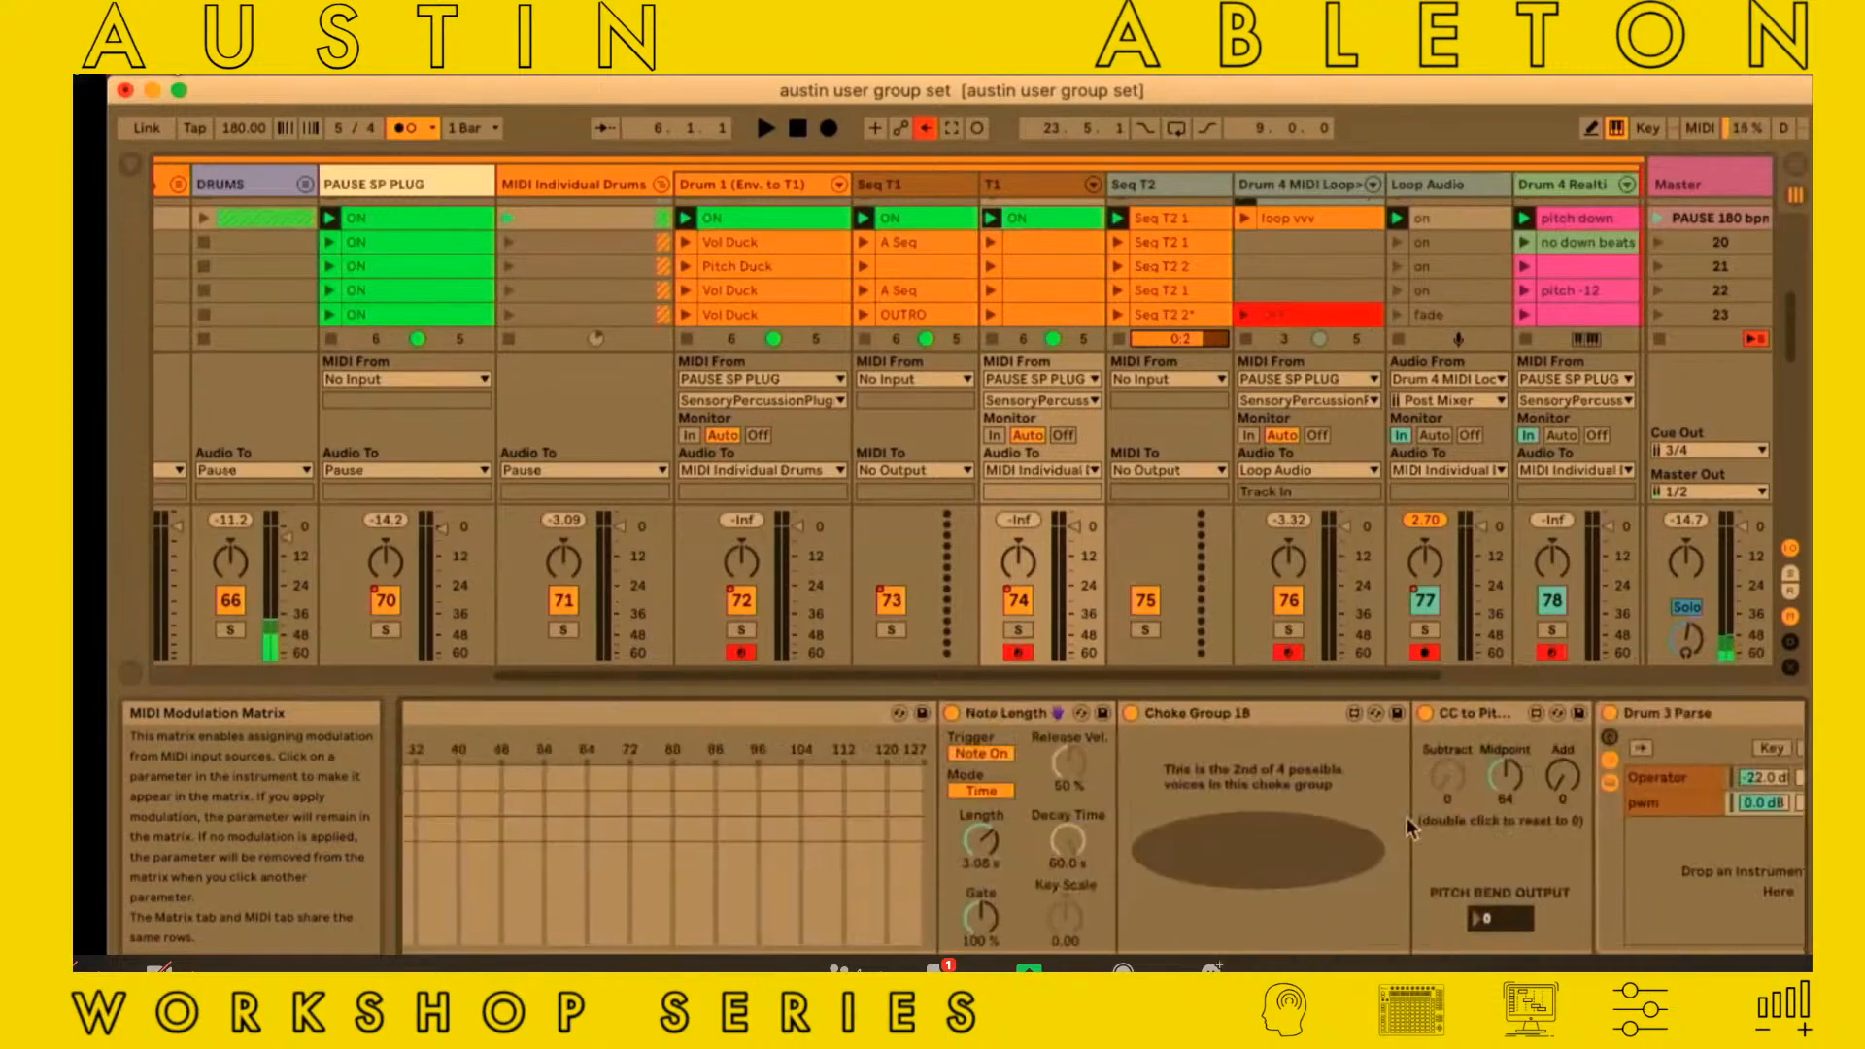
scroll(1406, 818, "left", 15)
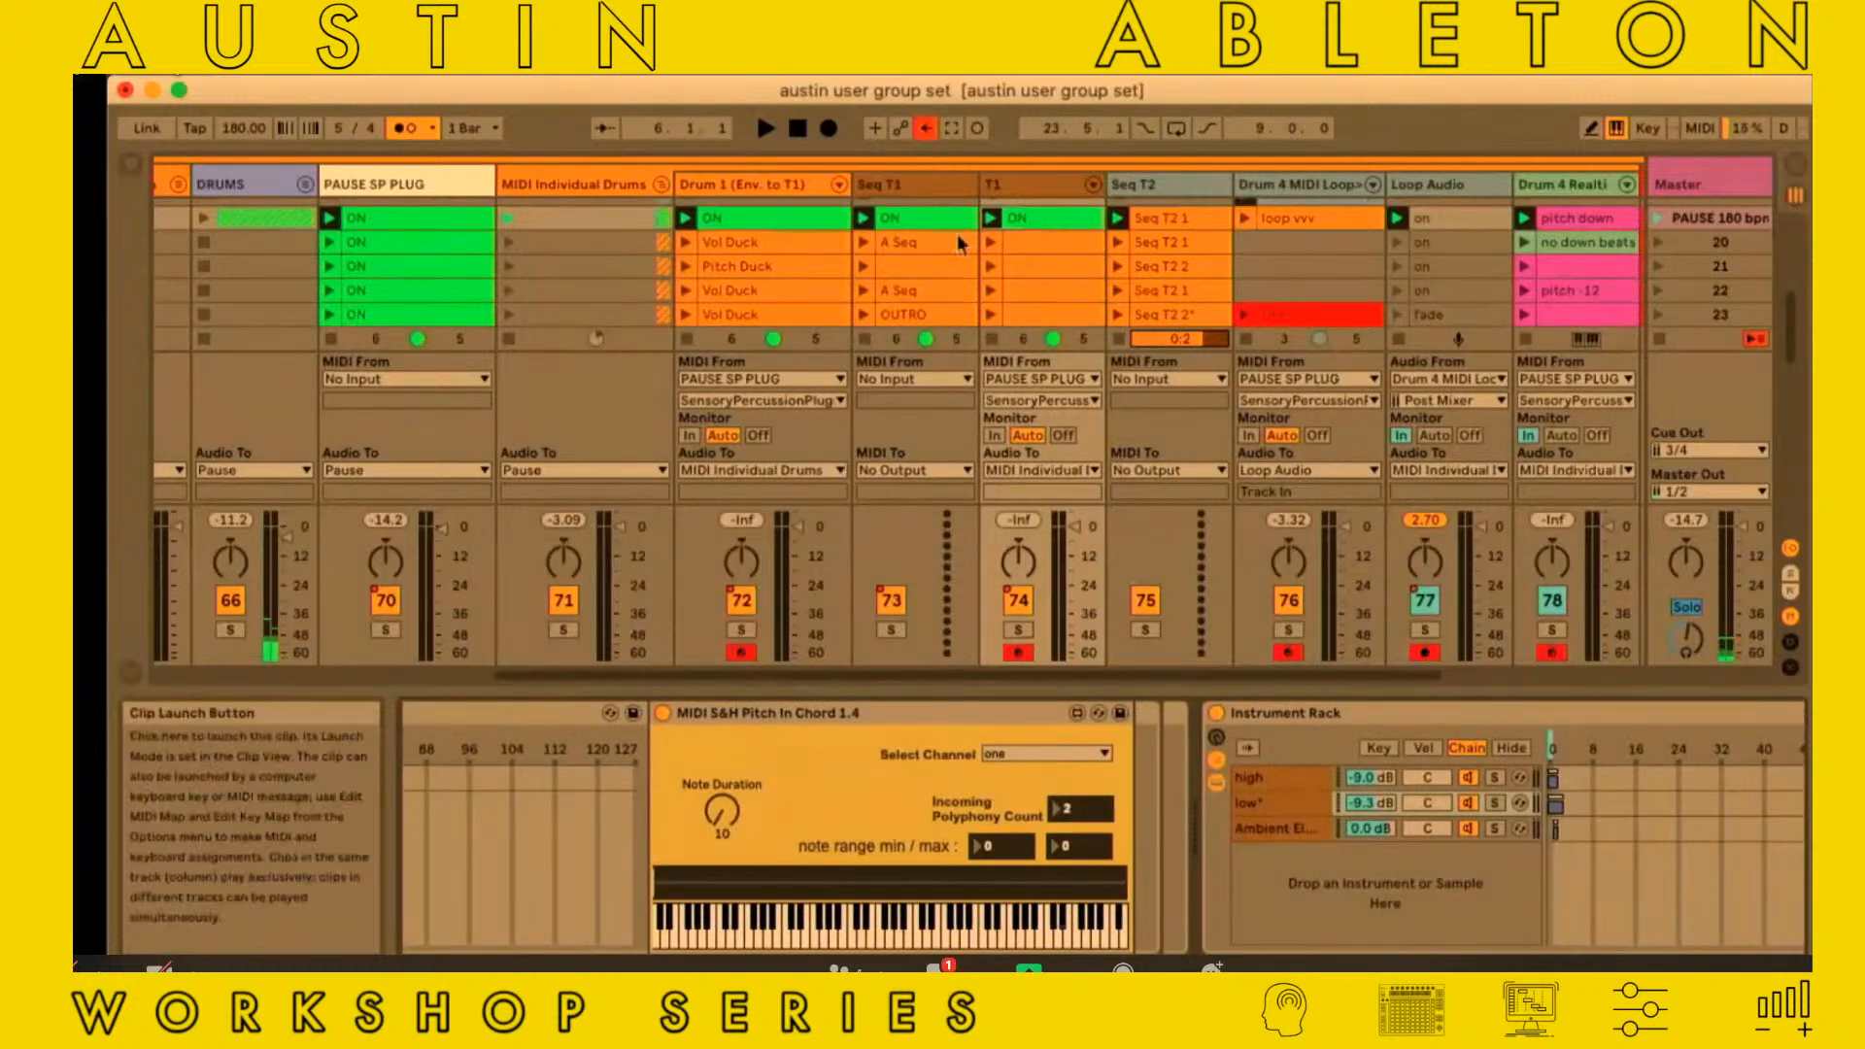
left_click(928, 218)
double_click(928, 218)
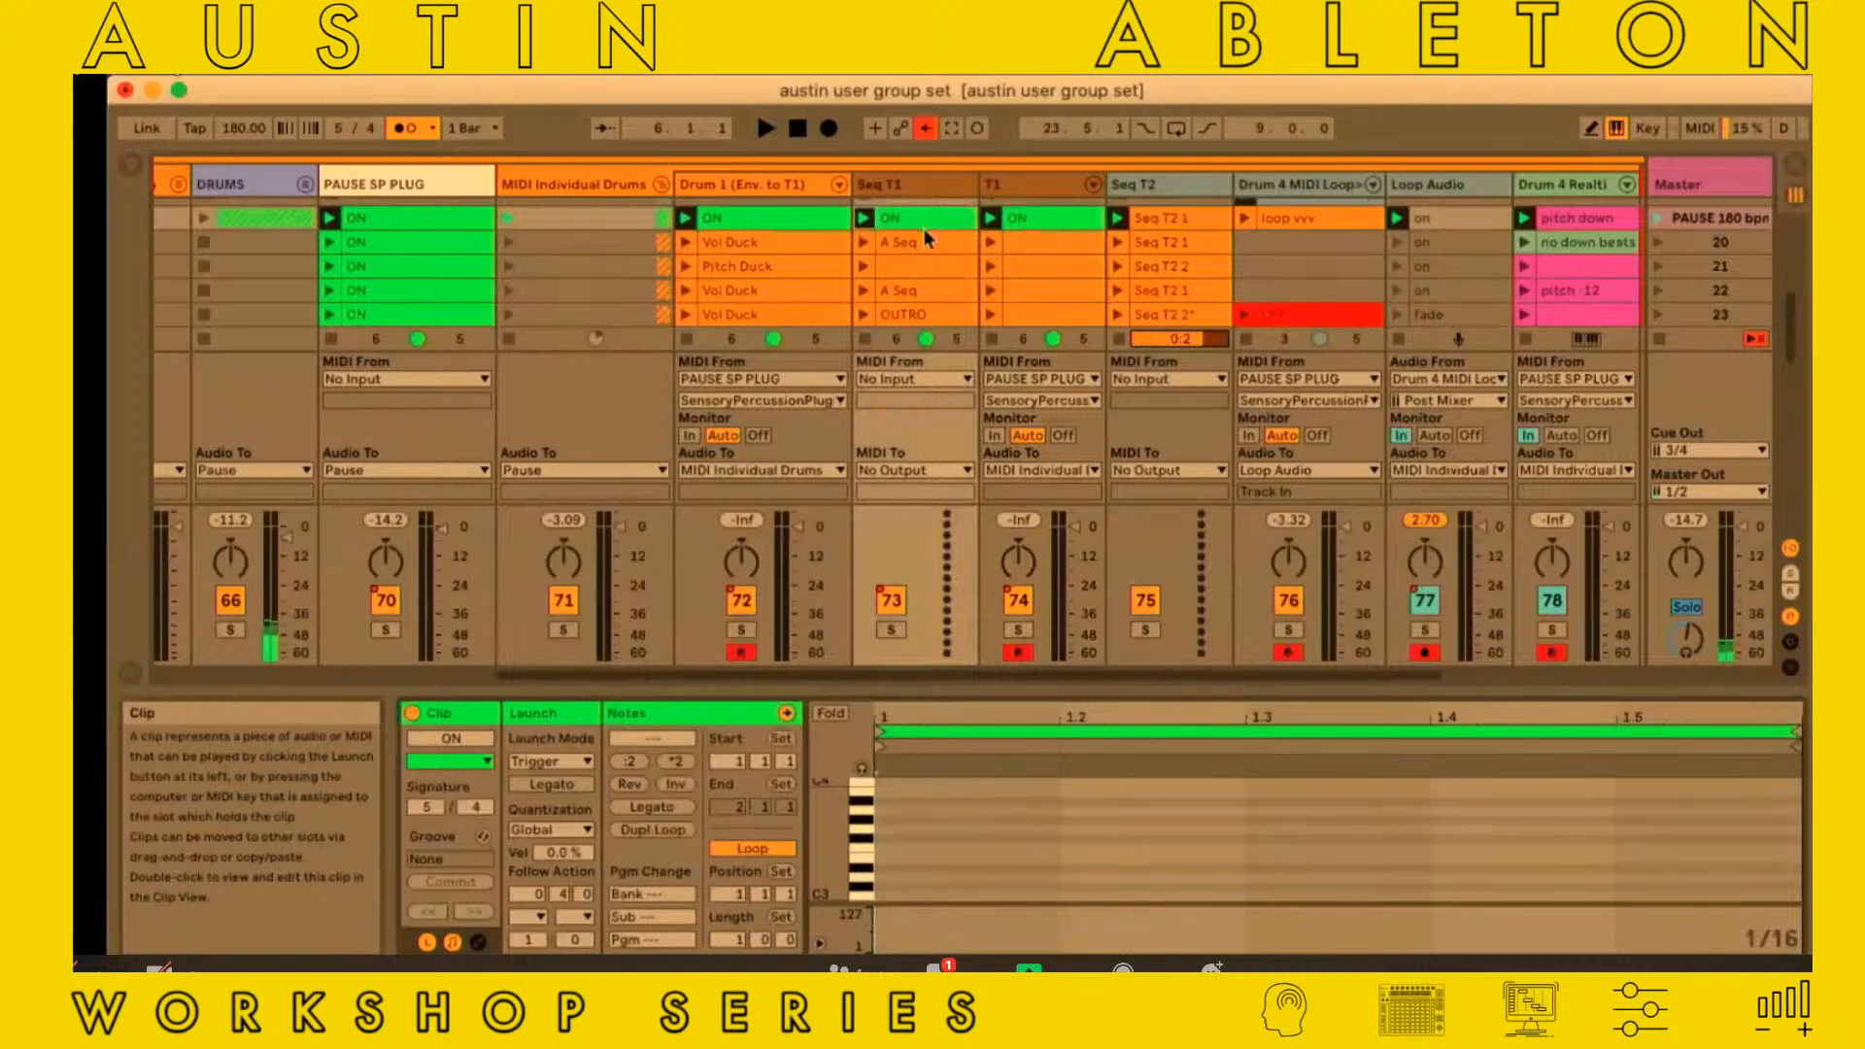
Open the Seq T1 track's A Seq clip and examine its note sequence, temporarily enlarging the clip view
left_click(912, 239)
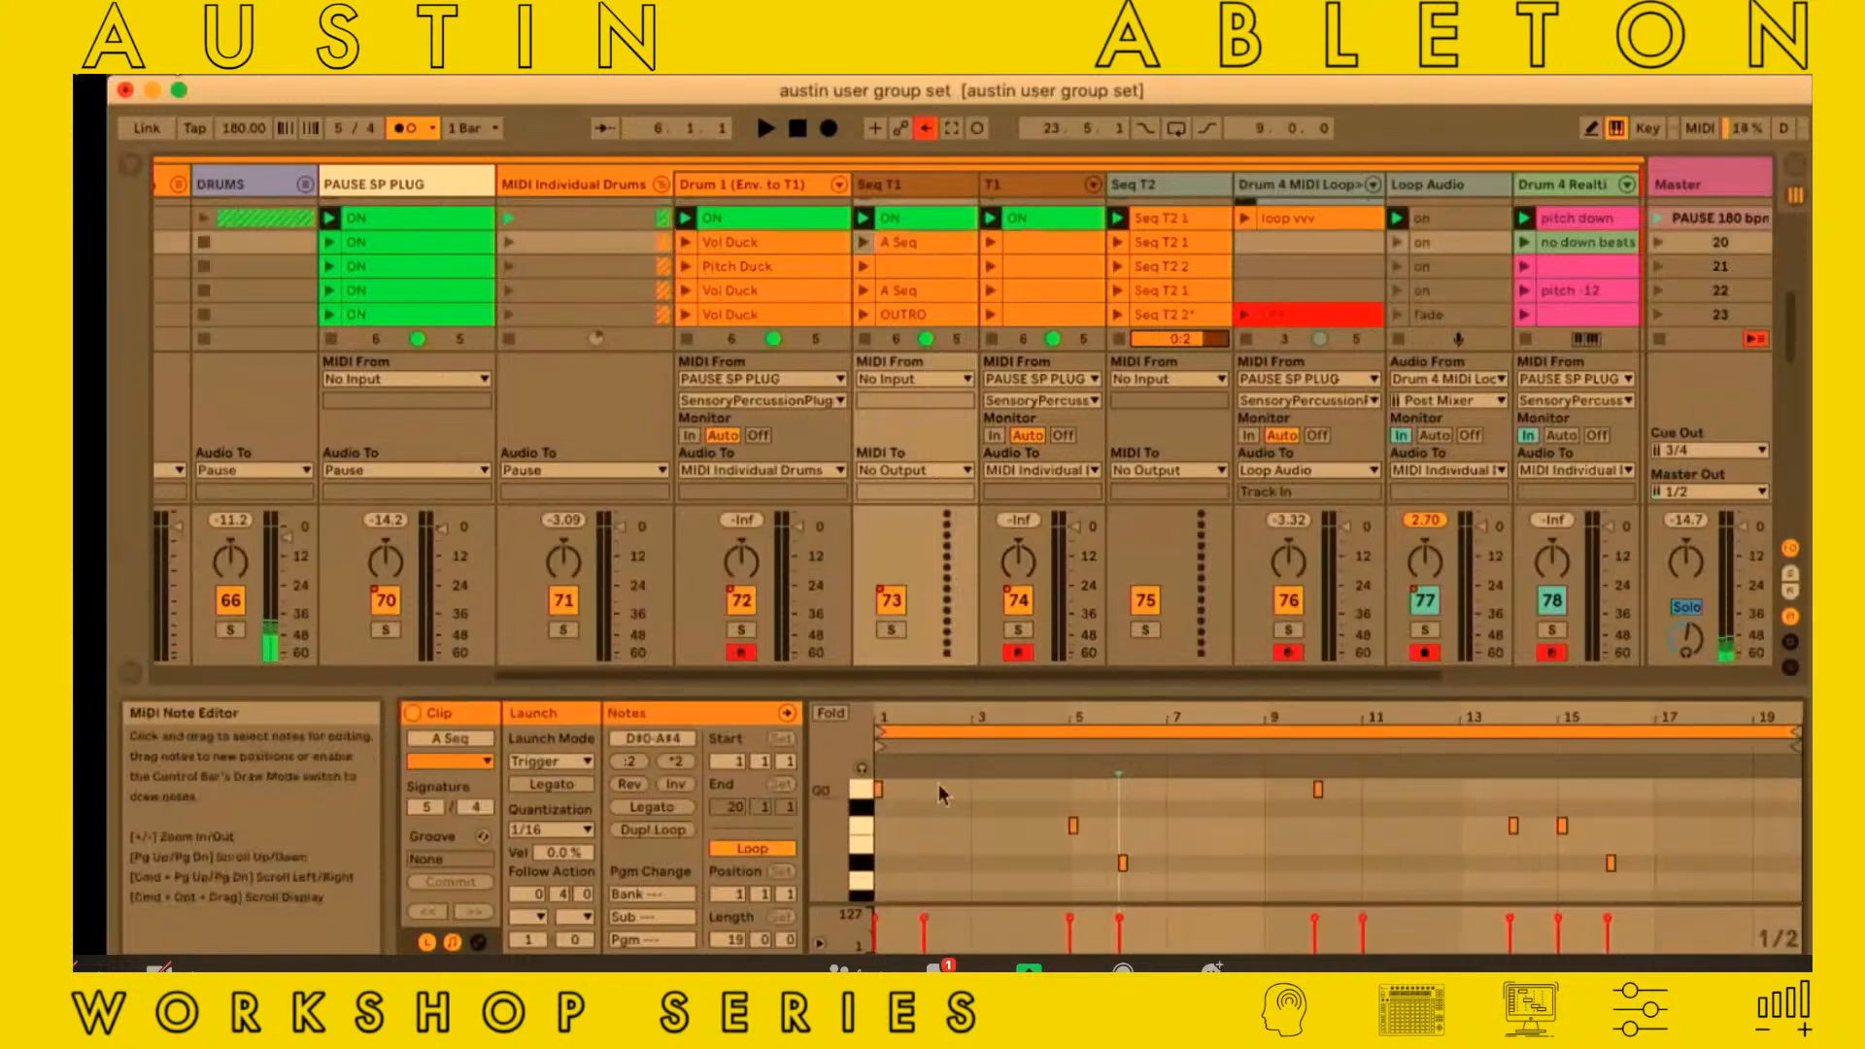
scroll(938, 784, "up", 3)
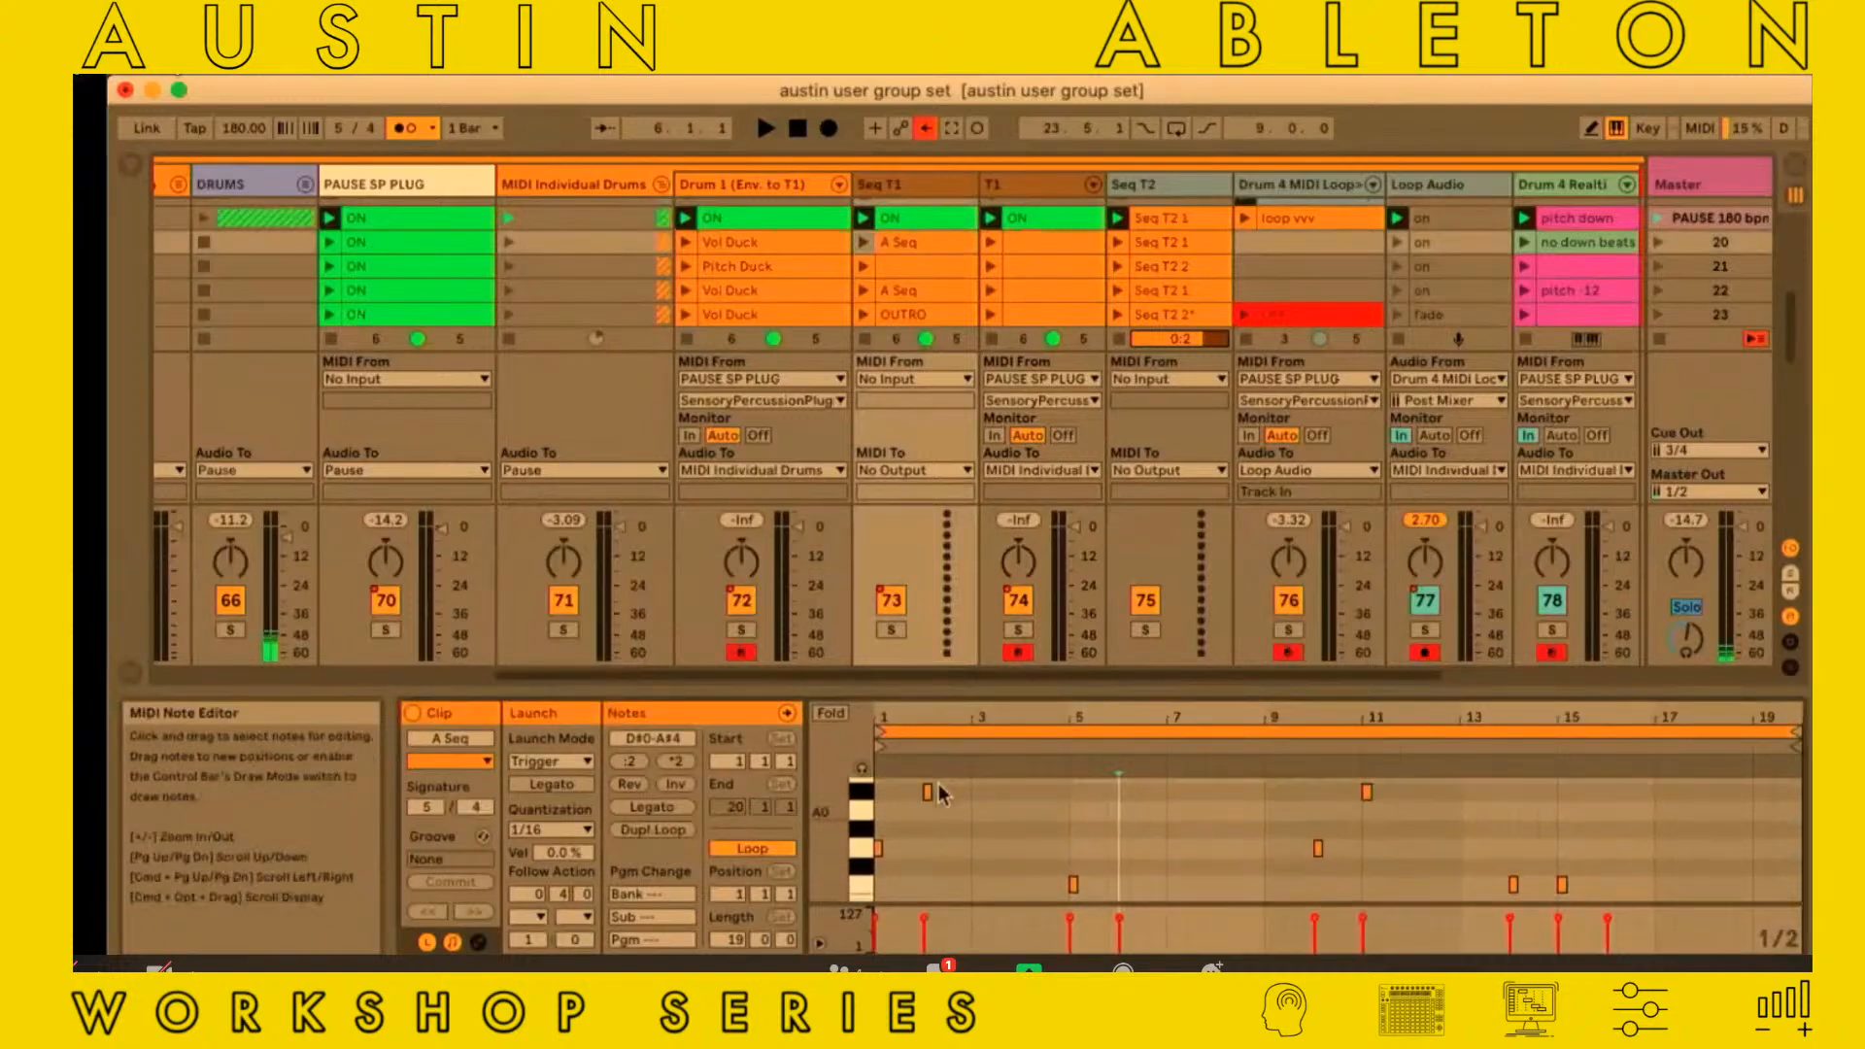
scroll(938, 794, "down", 2)
left_click_drag(1087, 681, 1074, 591)
scroll(1068, 770, "down", 1)
scroll(1068, 772, "up", 2)
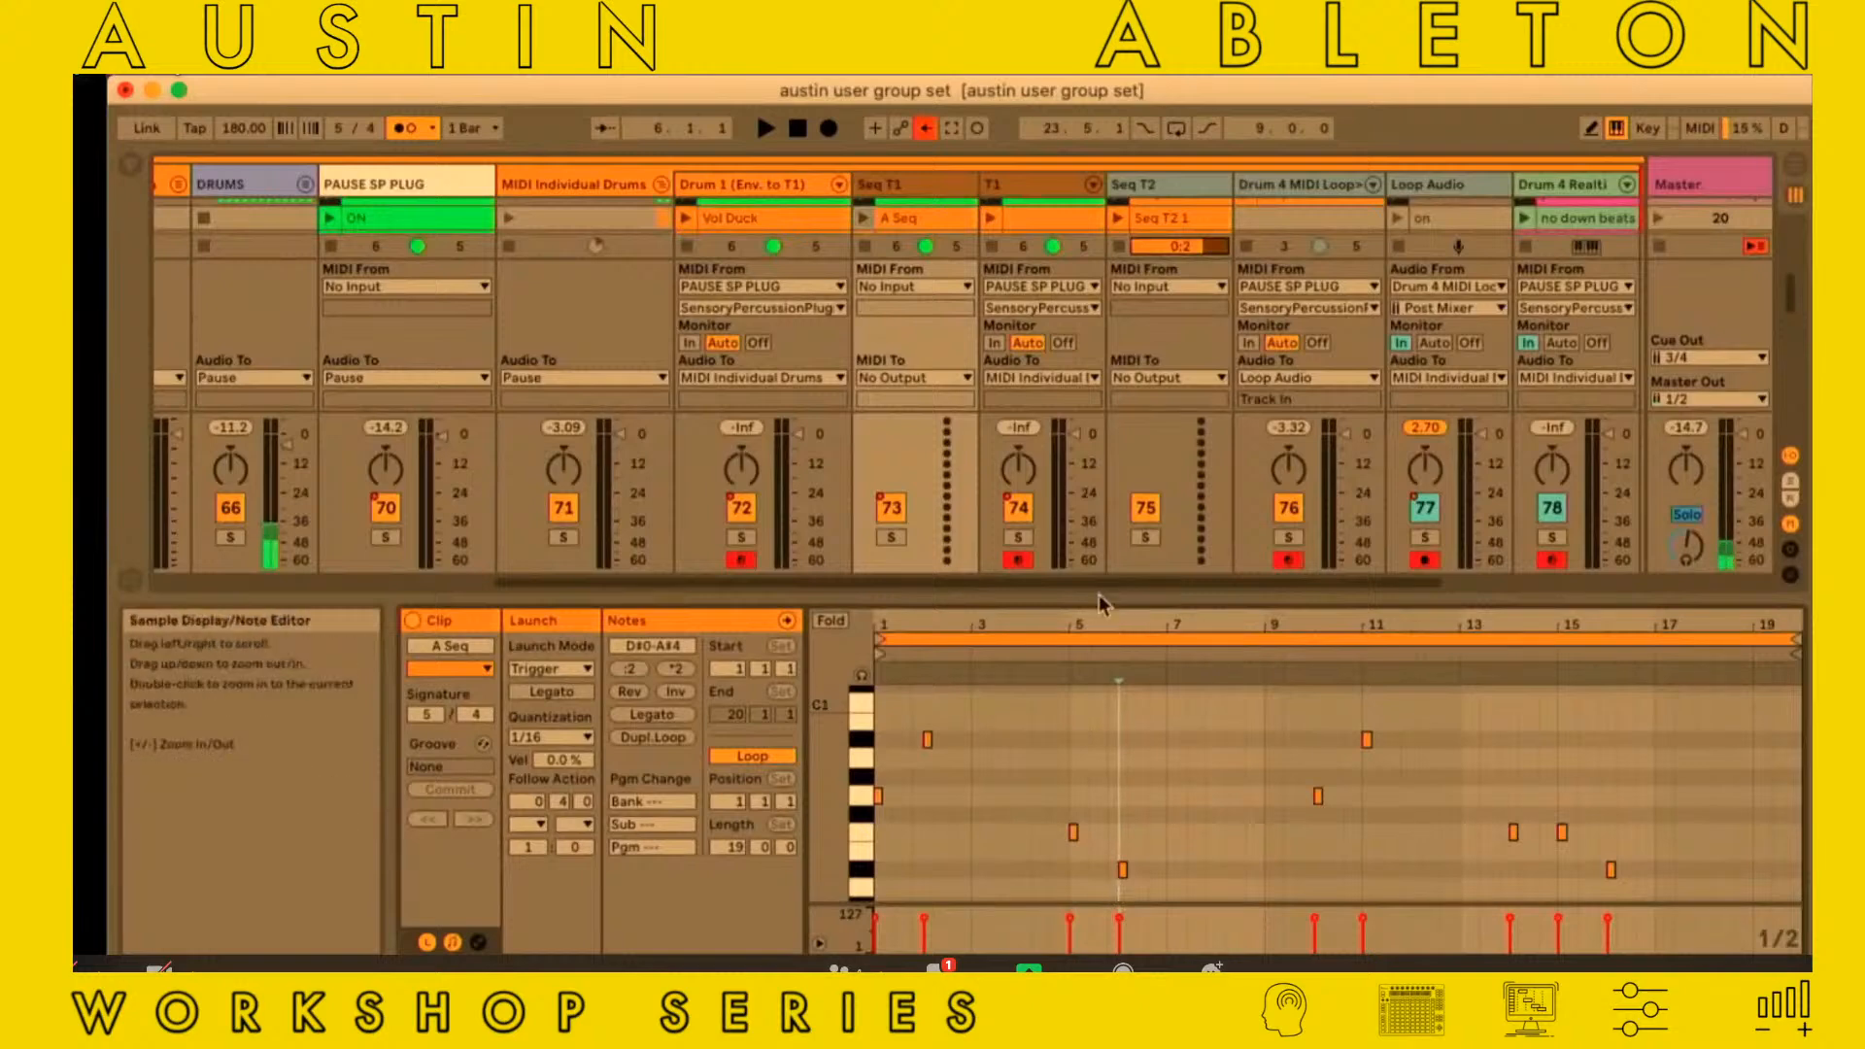
left_click_drag(1082, 595, 1079, 697)
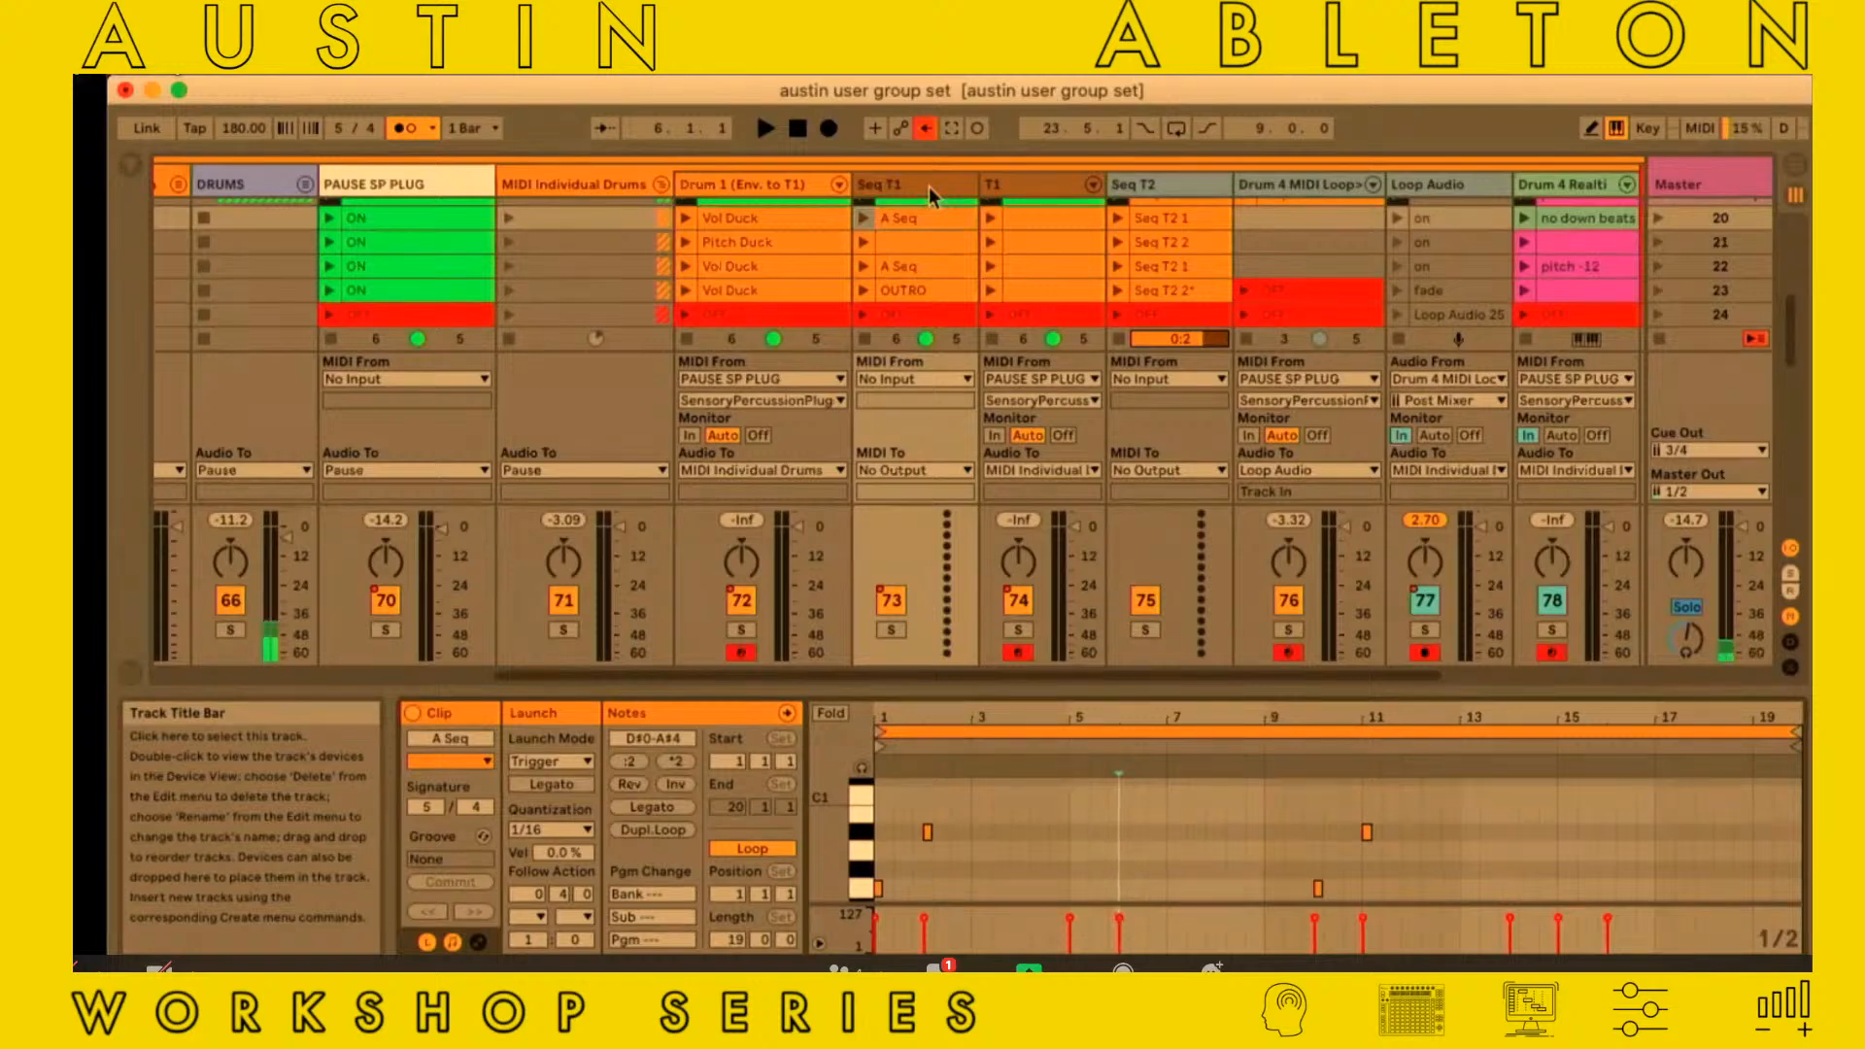
Show the PAUSE SP PLUG track's devices and open the SensoryPercussionPlugin window
scroll(928, 186, "down", 2)
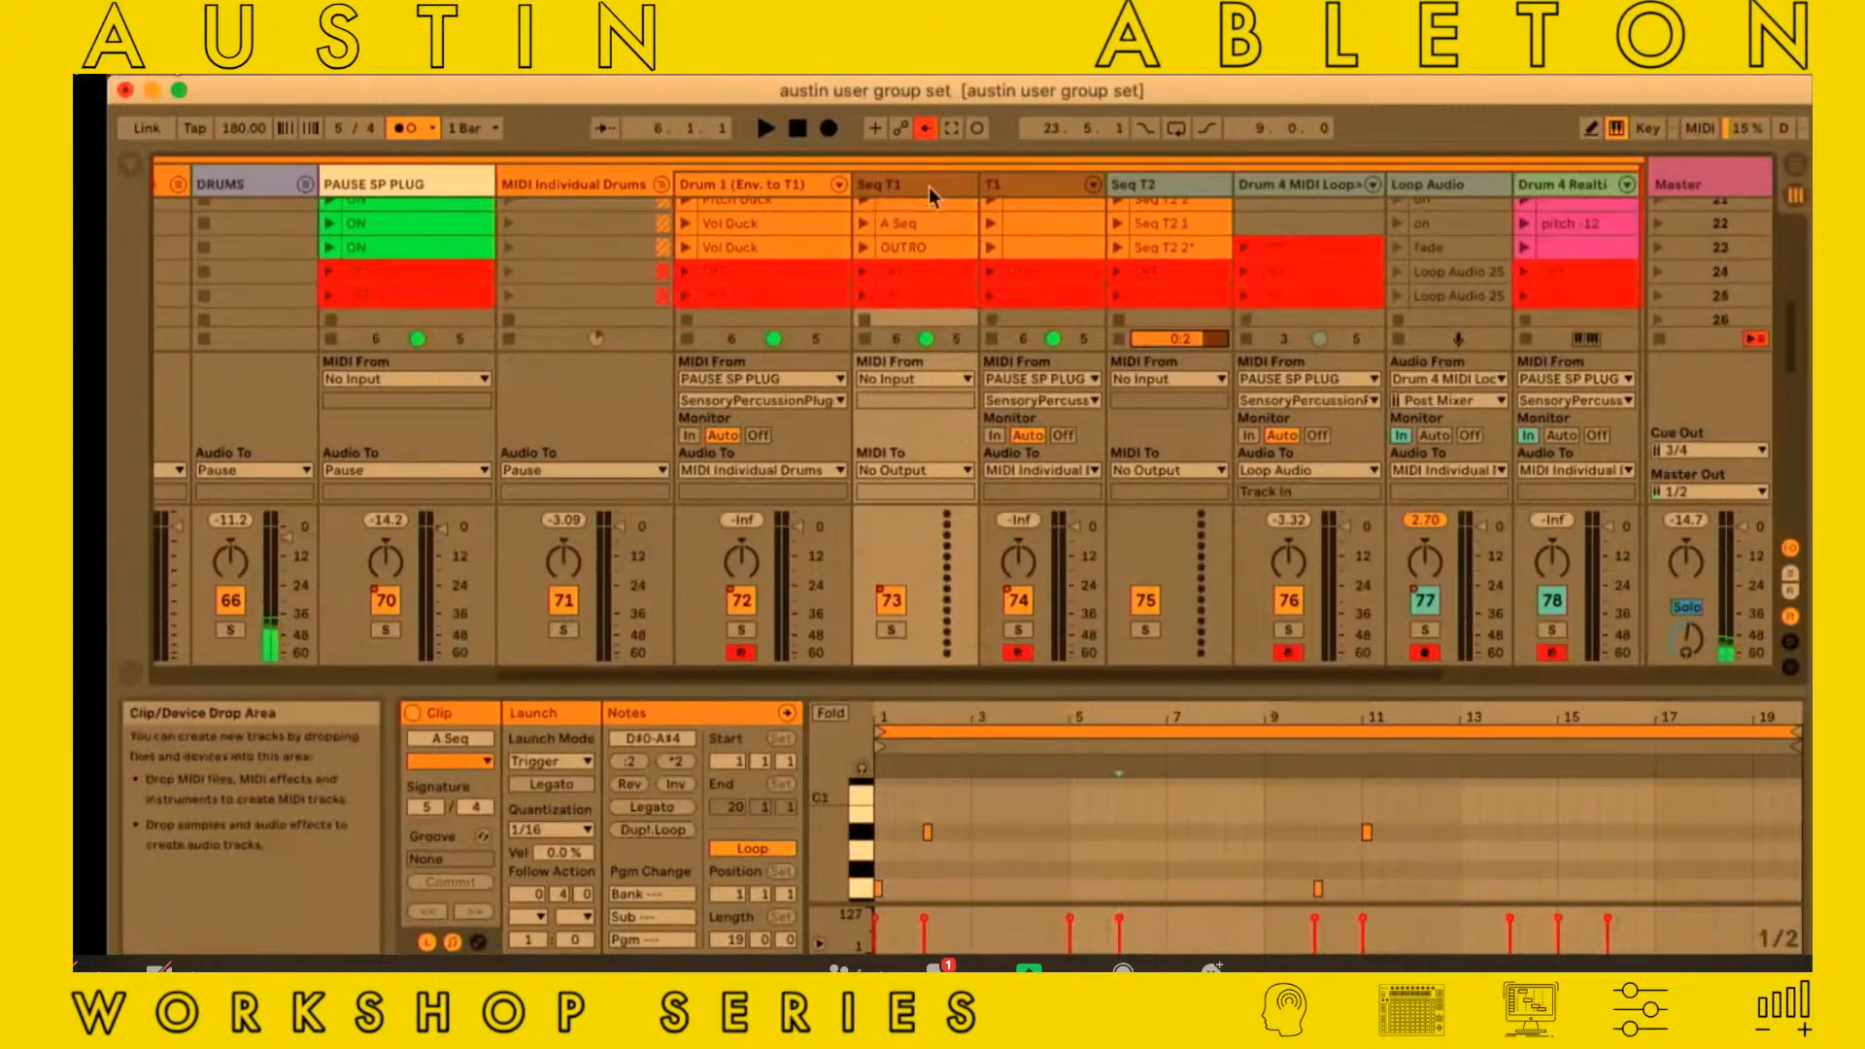
scroll(929, 186, "up", 1)
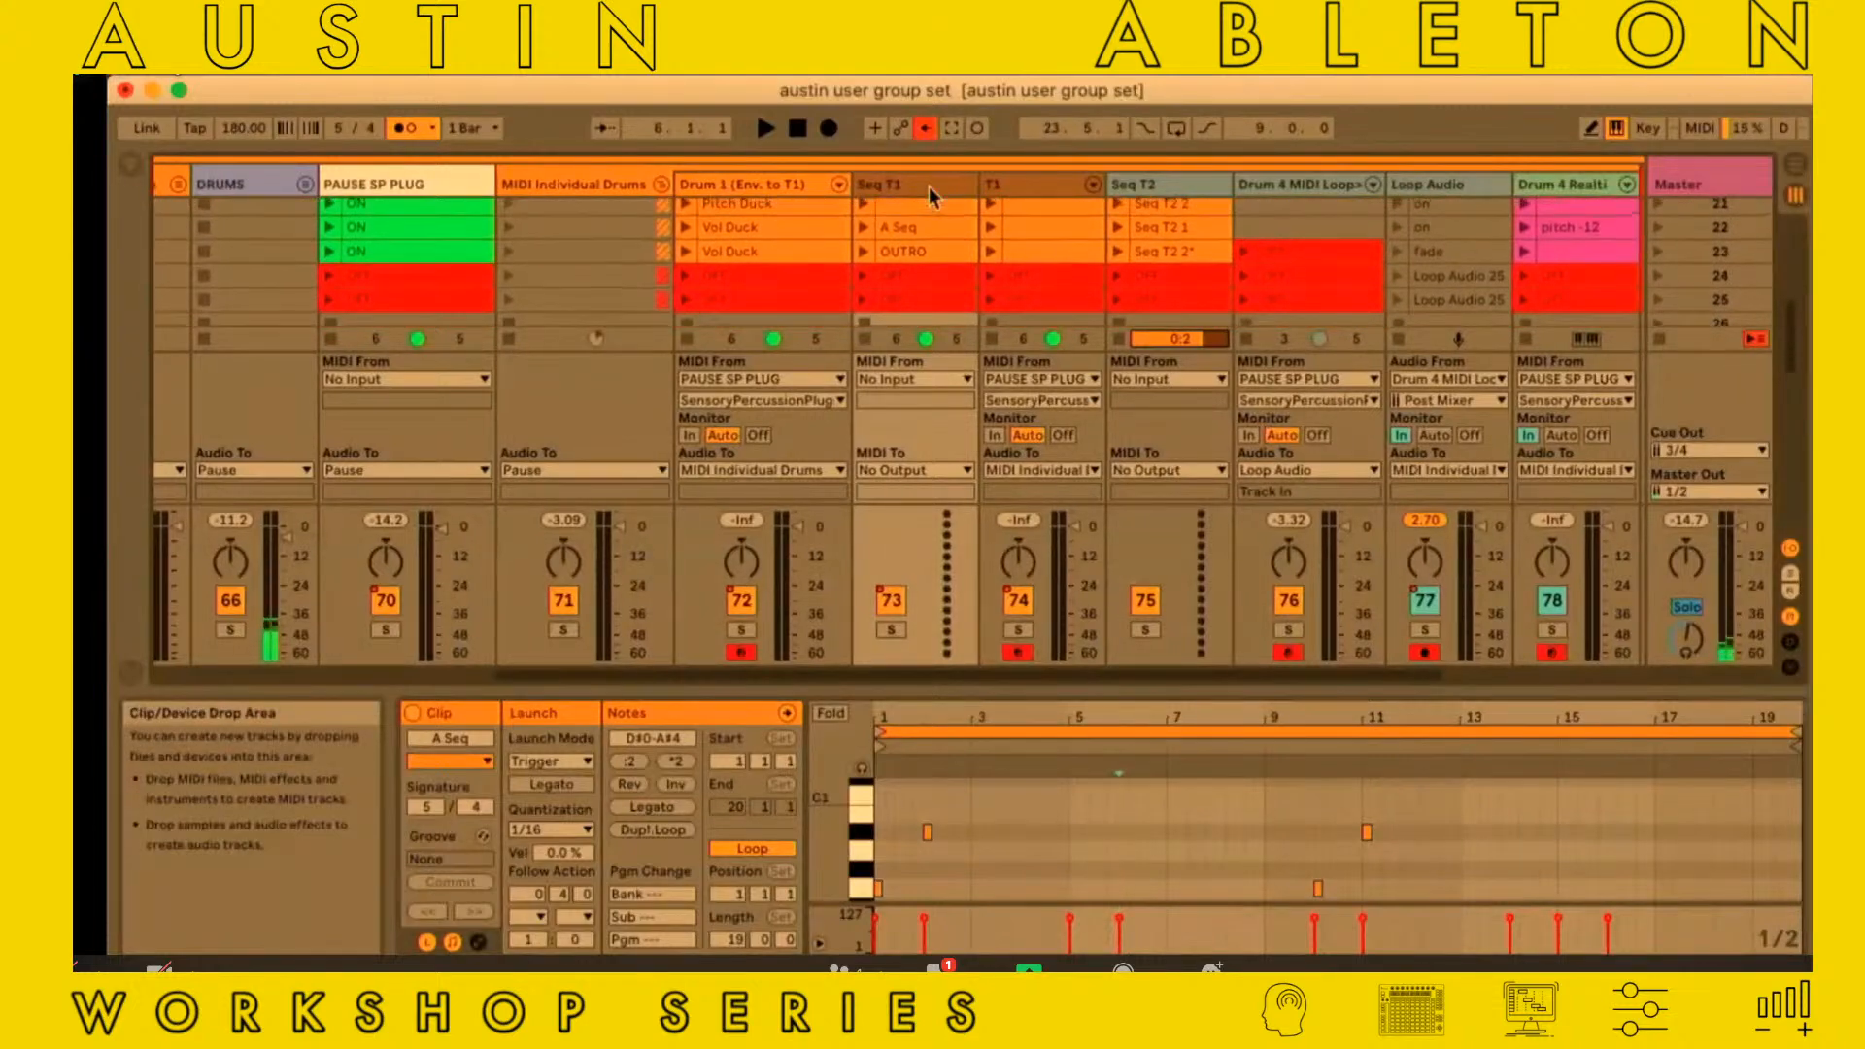
scroll(928, 187, "up", 1)
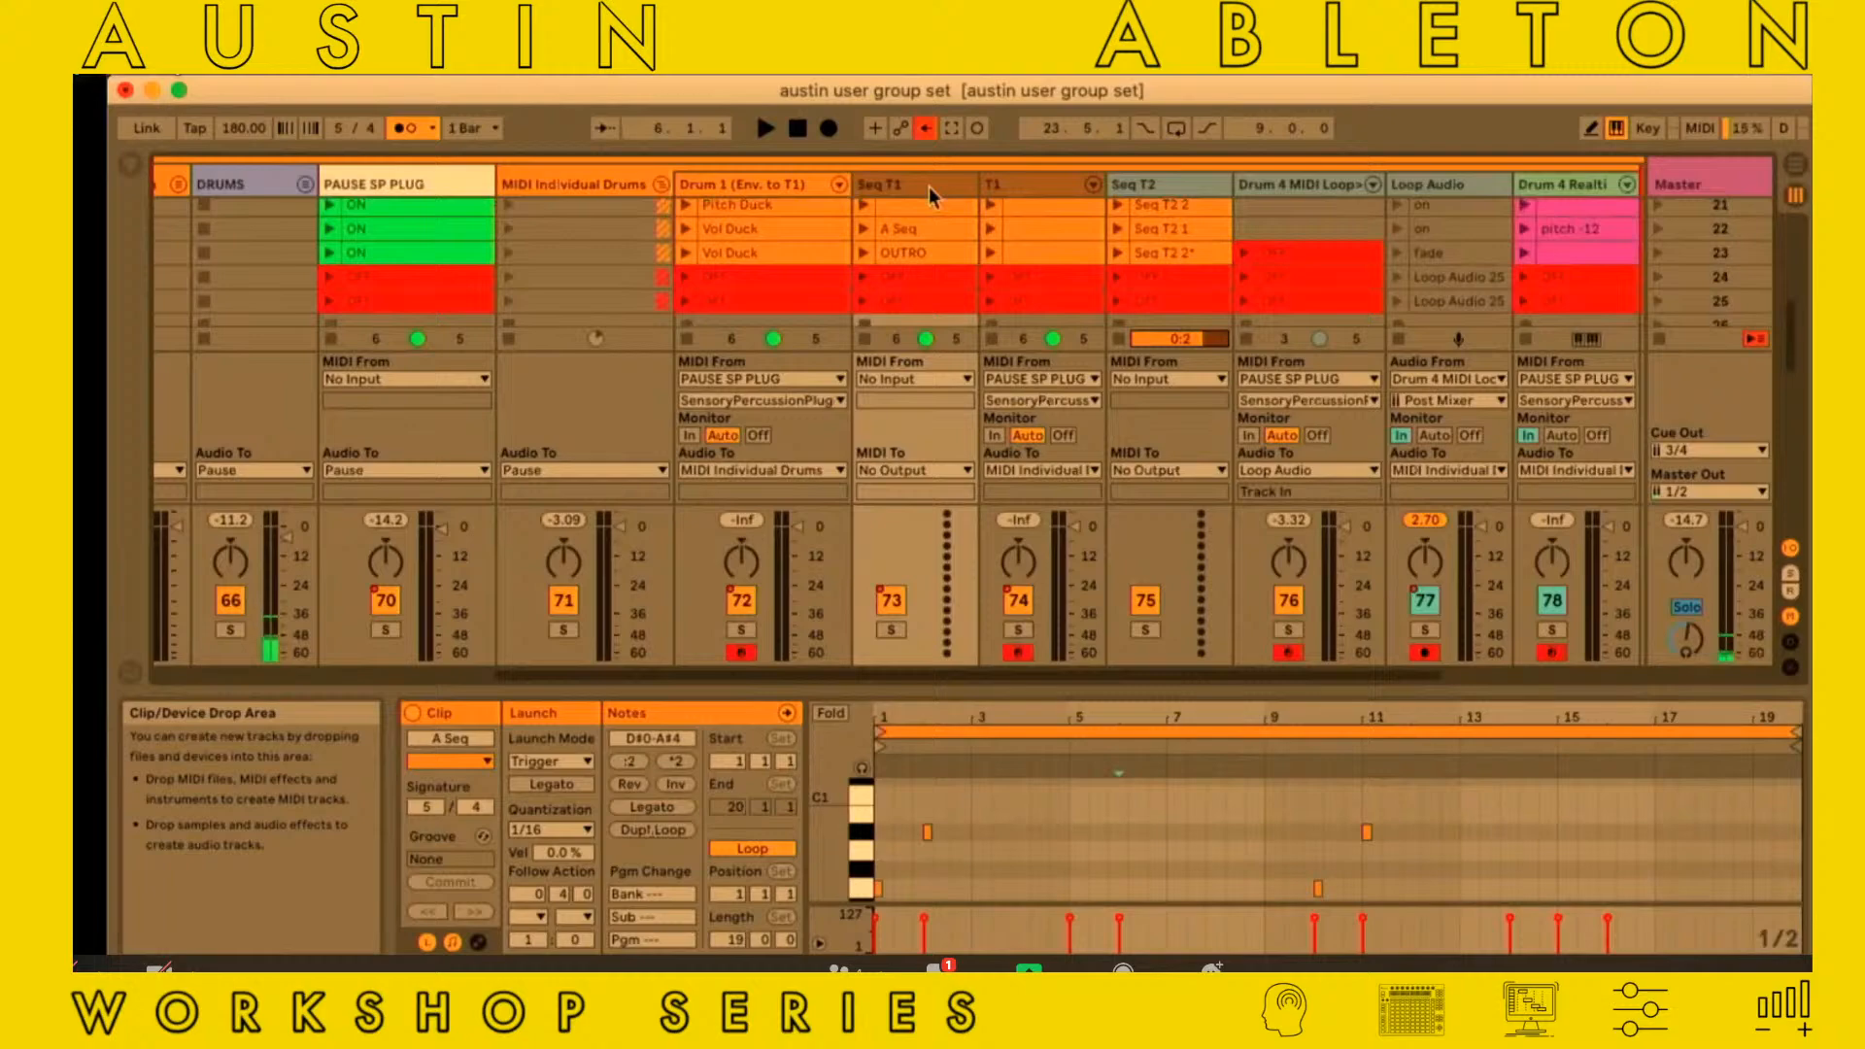
scroll(928, 187, "left", 5)
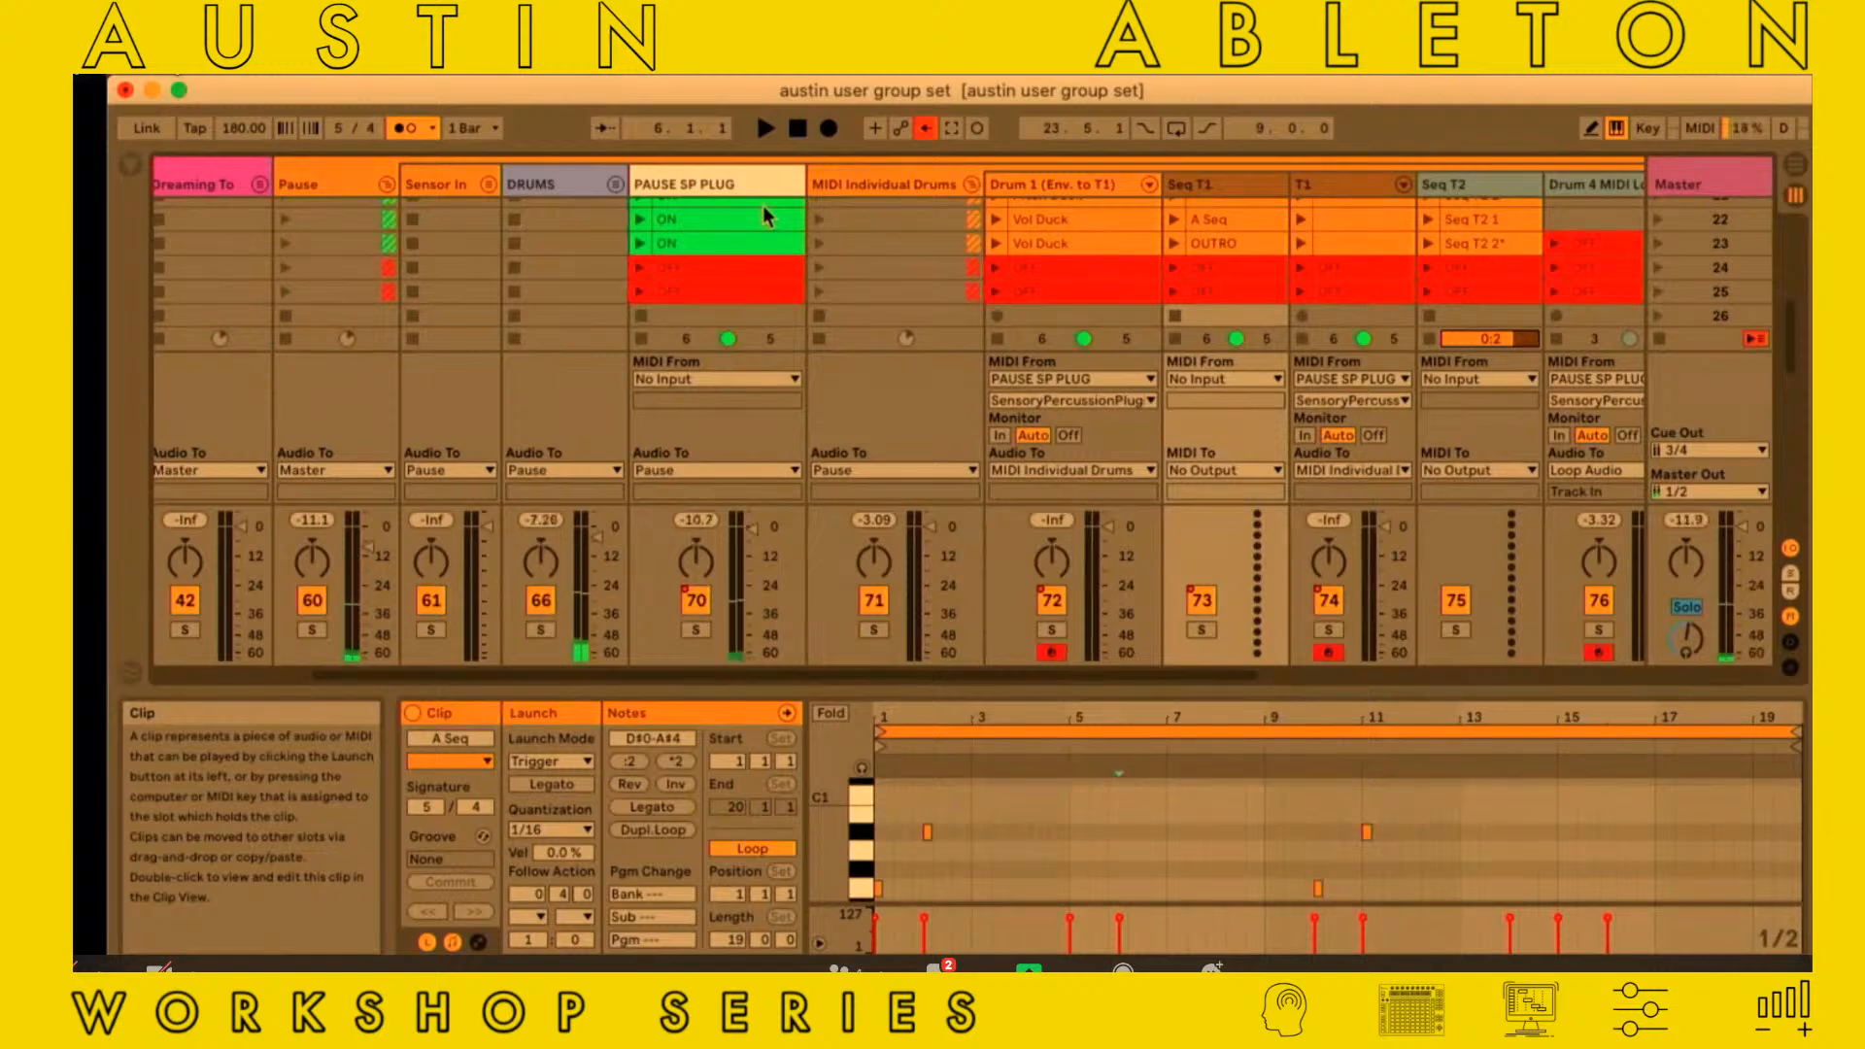
double_click(705, 180)
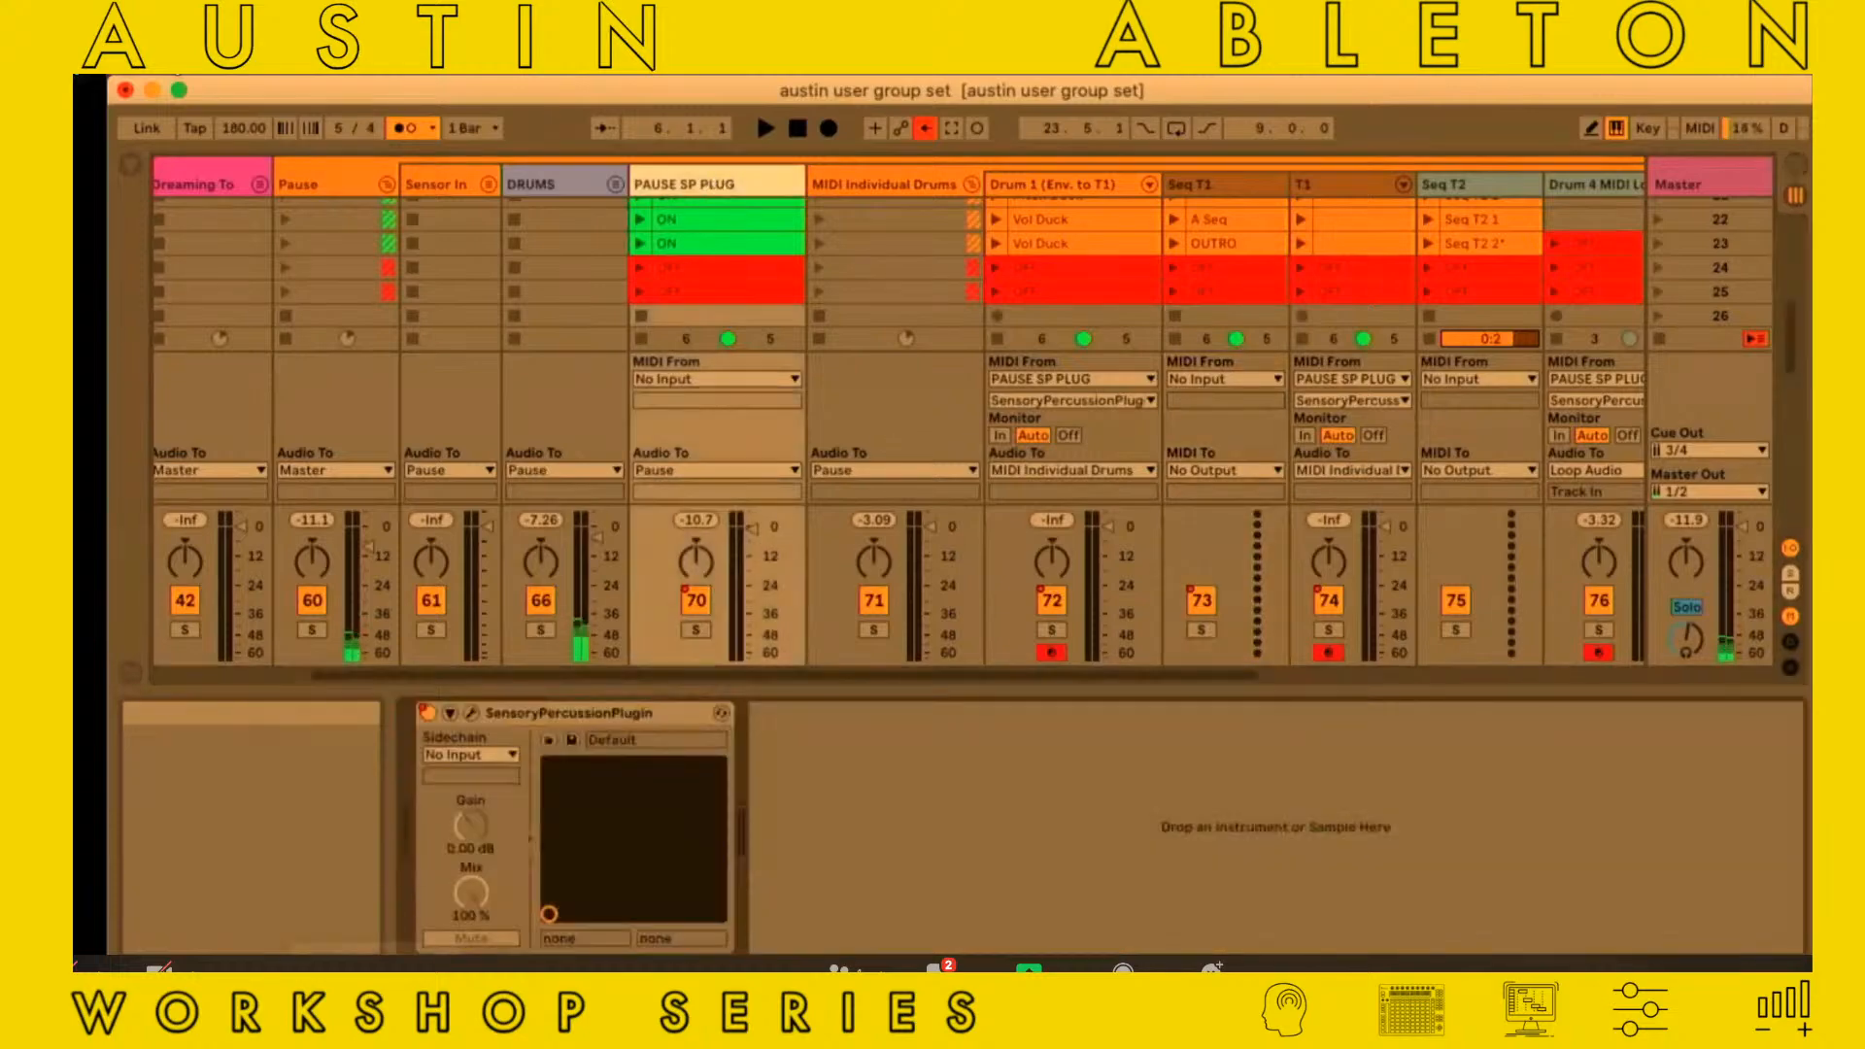
left_click(470, 713)
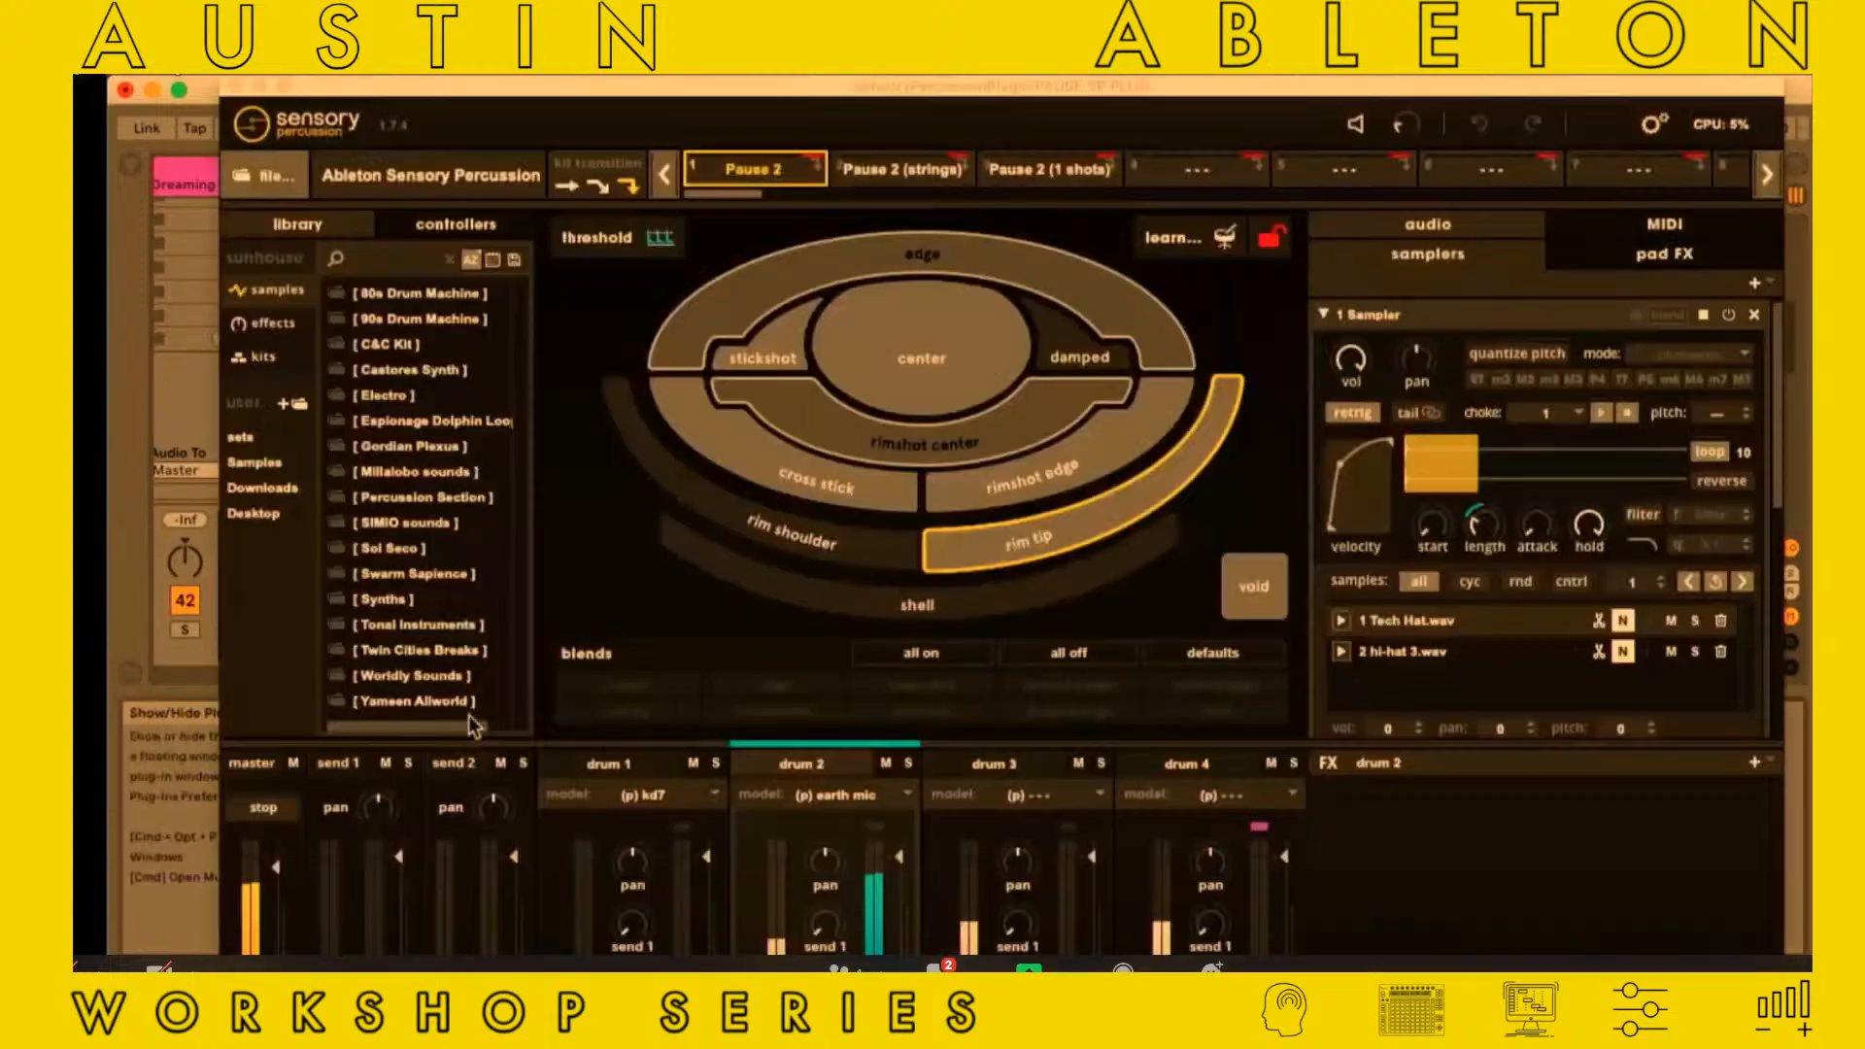
Inspect the samplers assigned to the stickshot, center, rimshot edge and cross stick pads of drum 2, and close the plug-in window
left_click(767, 367)
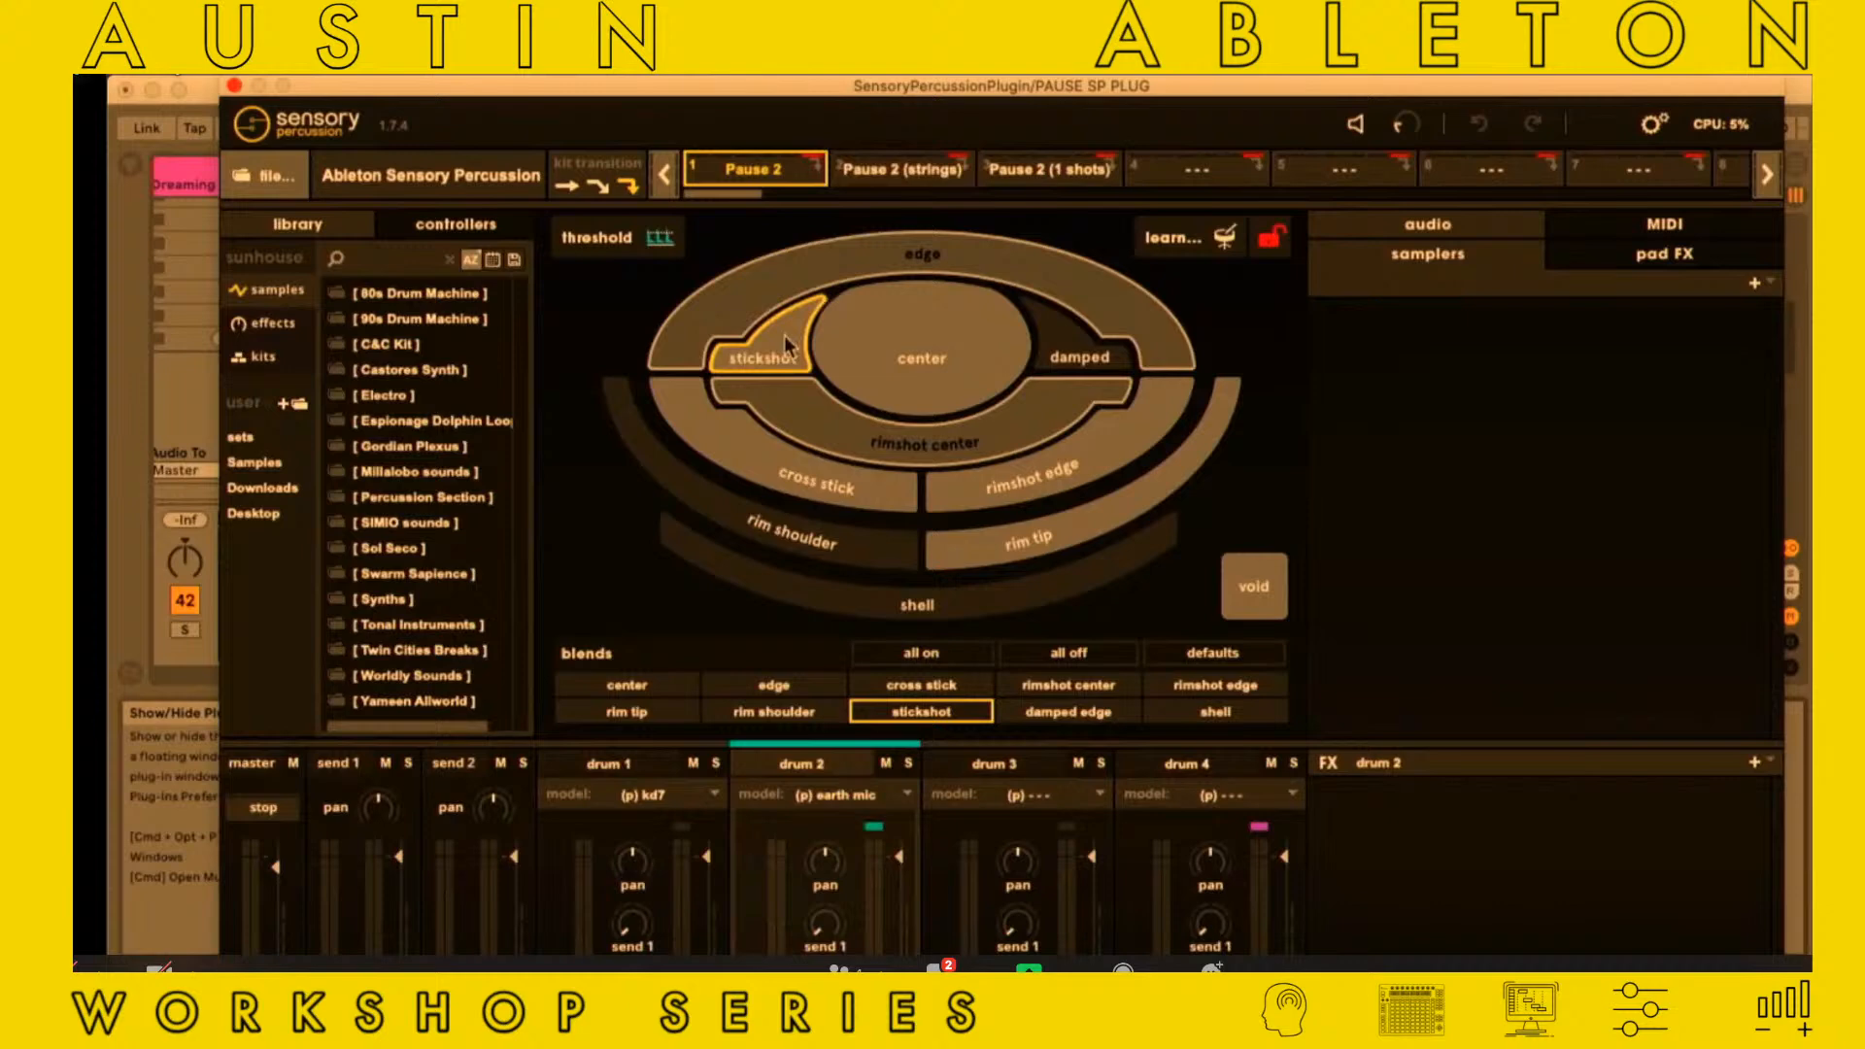
left_click(958, 367)
left_click(779, 357)
left_click(991, 490)
left_click(861, 500)
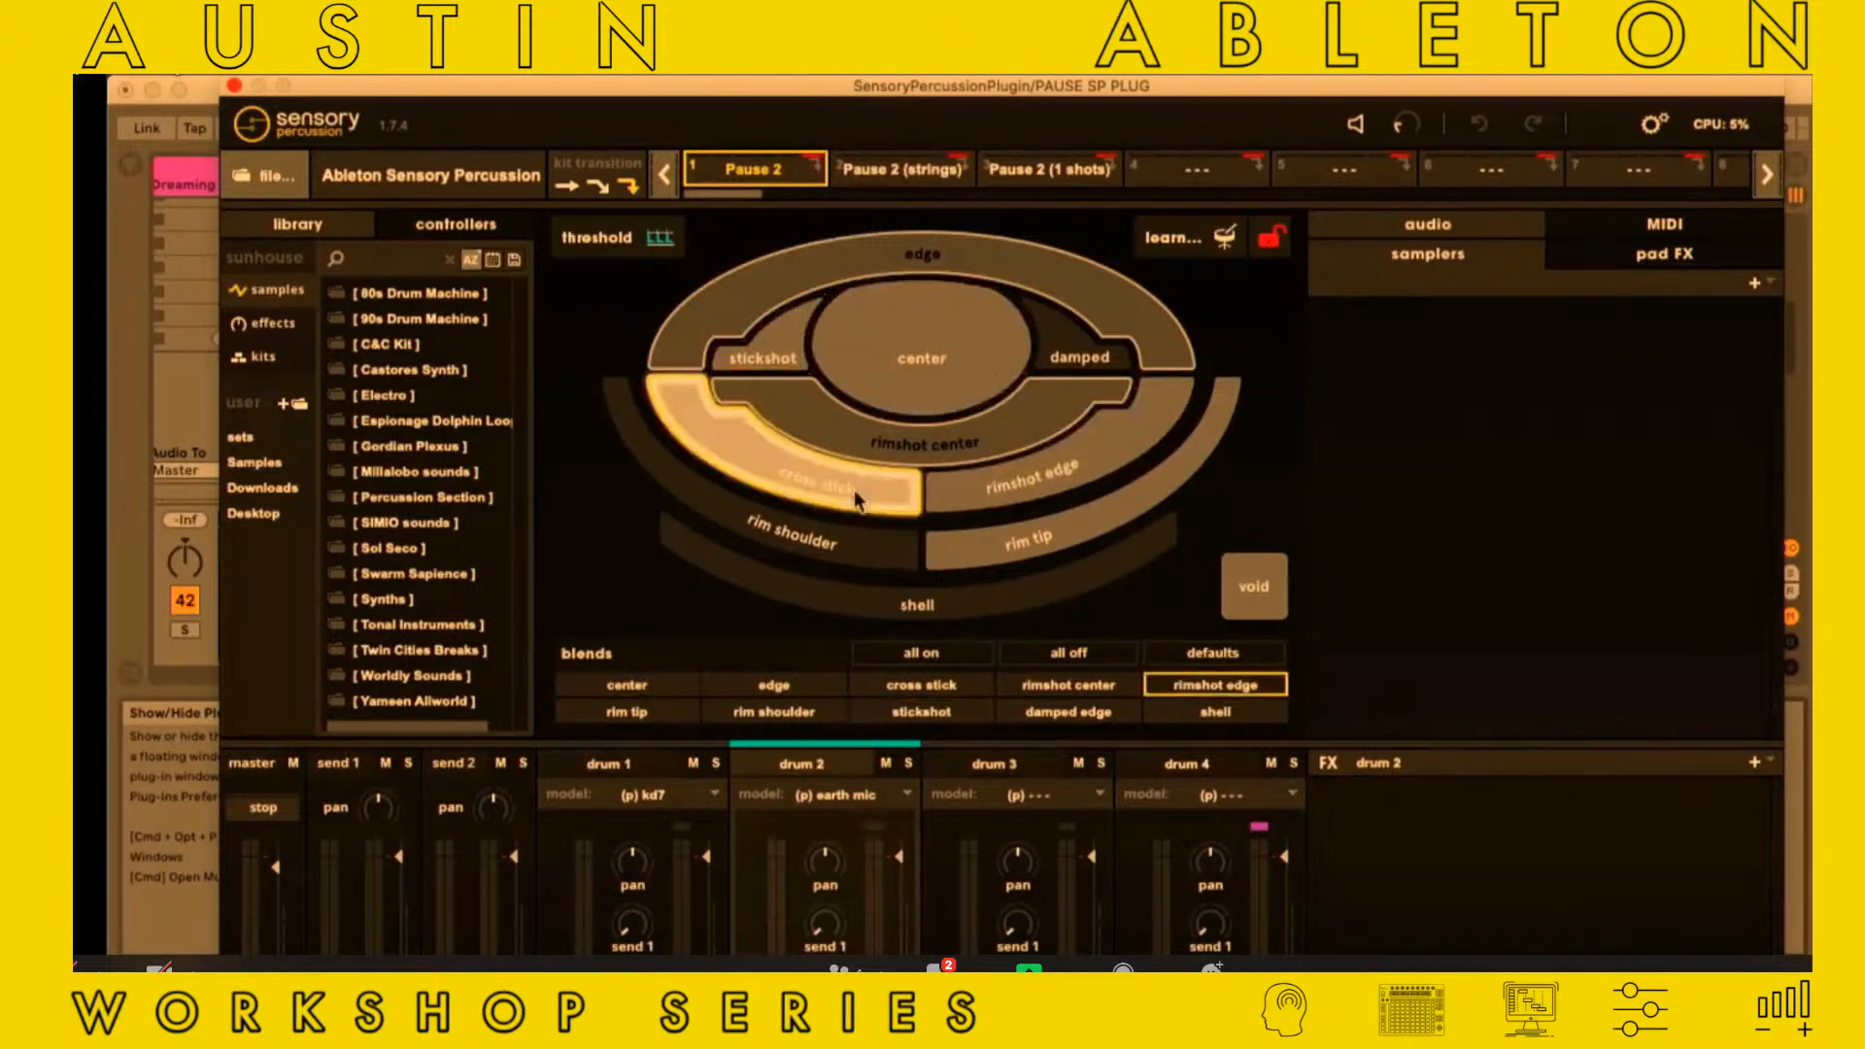
left_click(871, 370)
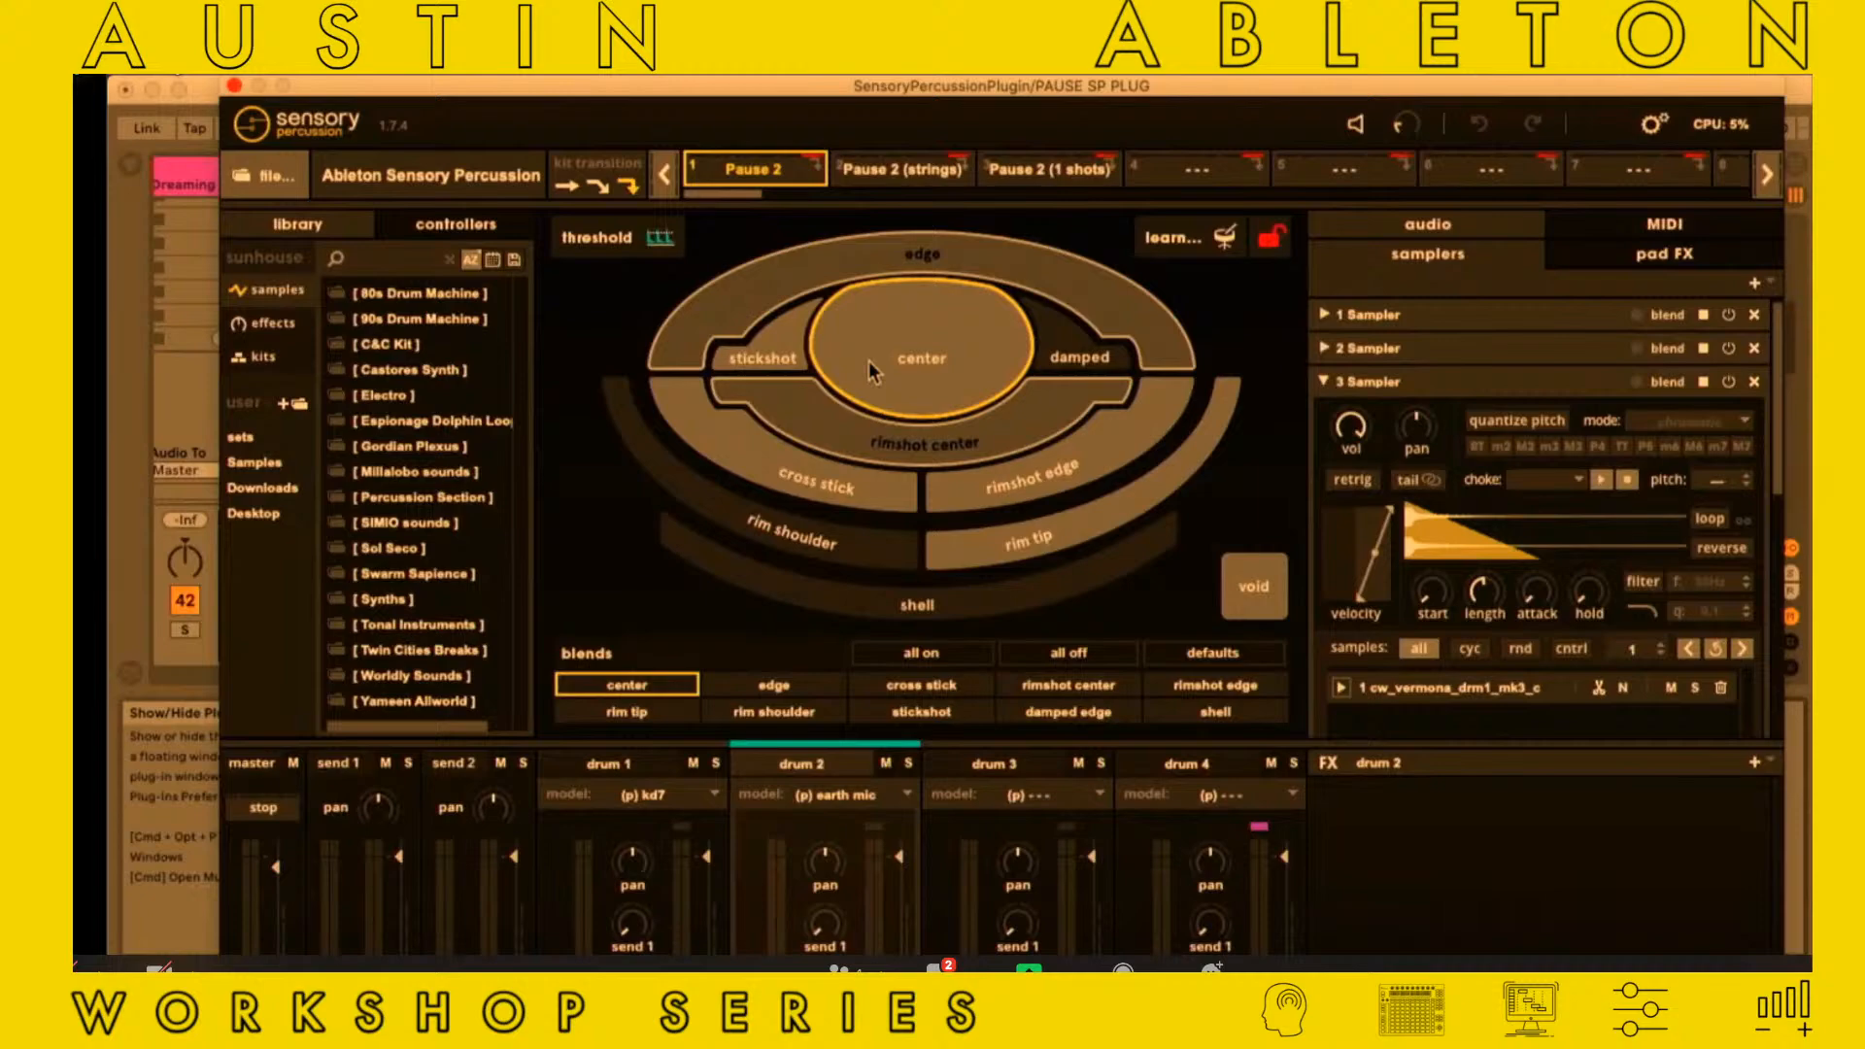
left_click(234, 85)
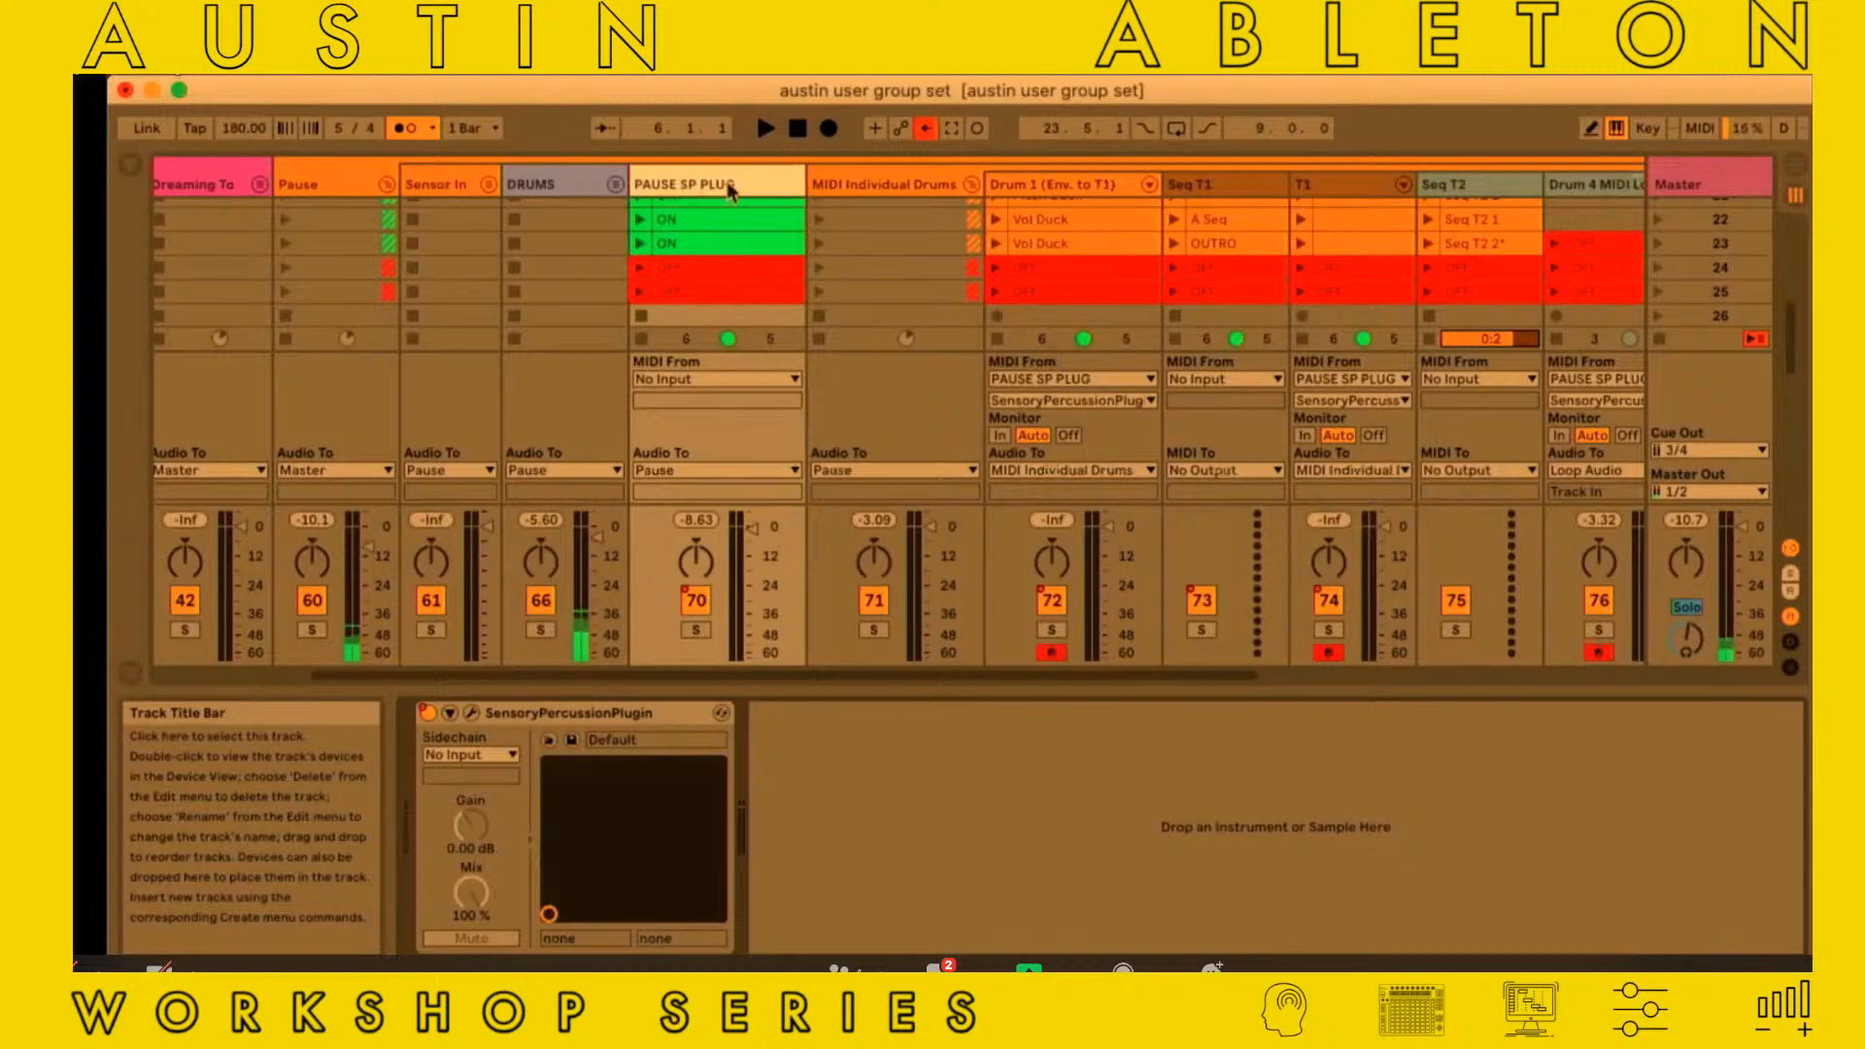
Review the Vol Duck and Pitch Duck clips of the Drum 1 (Env. to T1) track
scroll(777, 291, "right", 6)
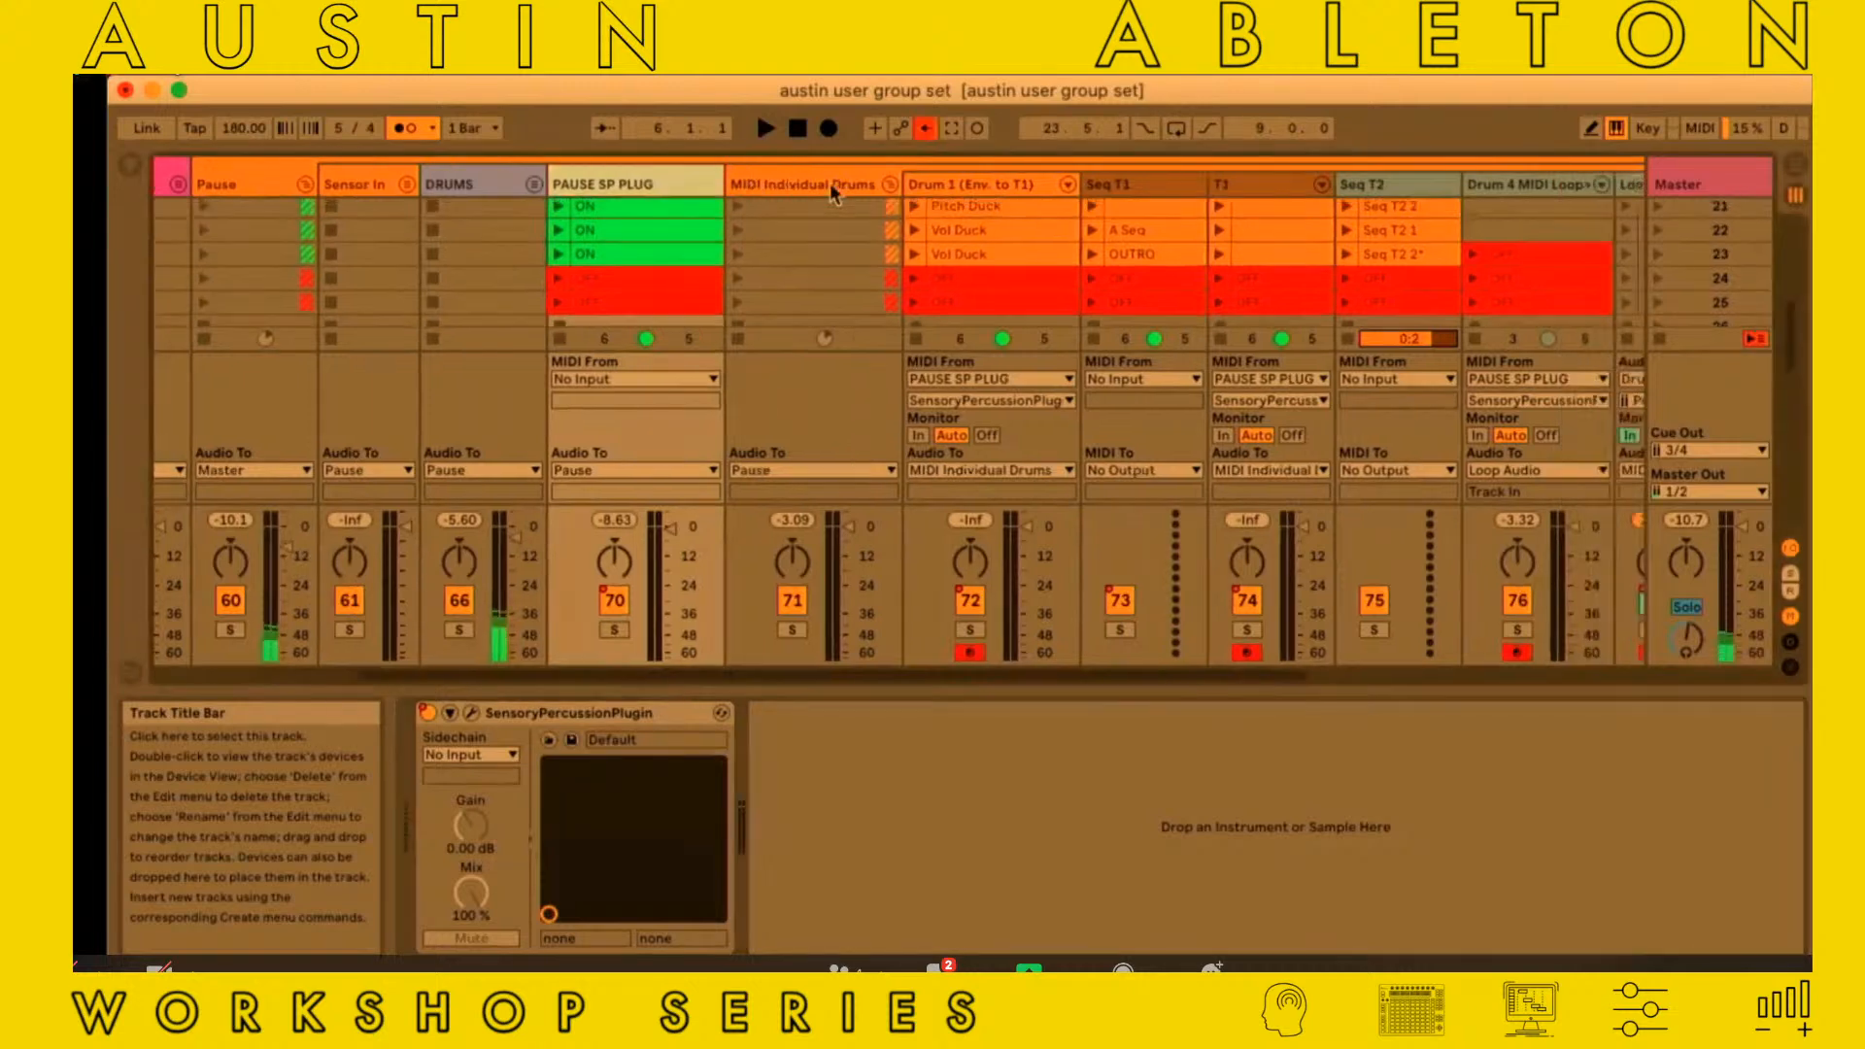
scroll(829, 182, "left", 3)
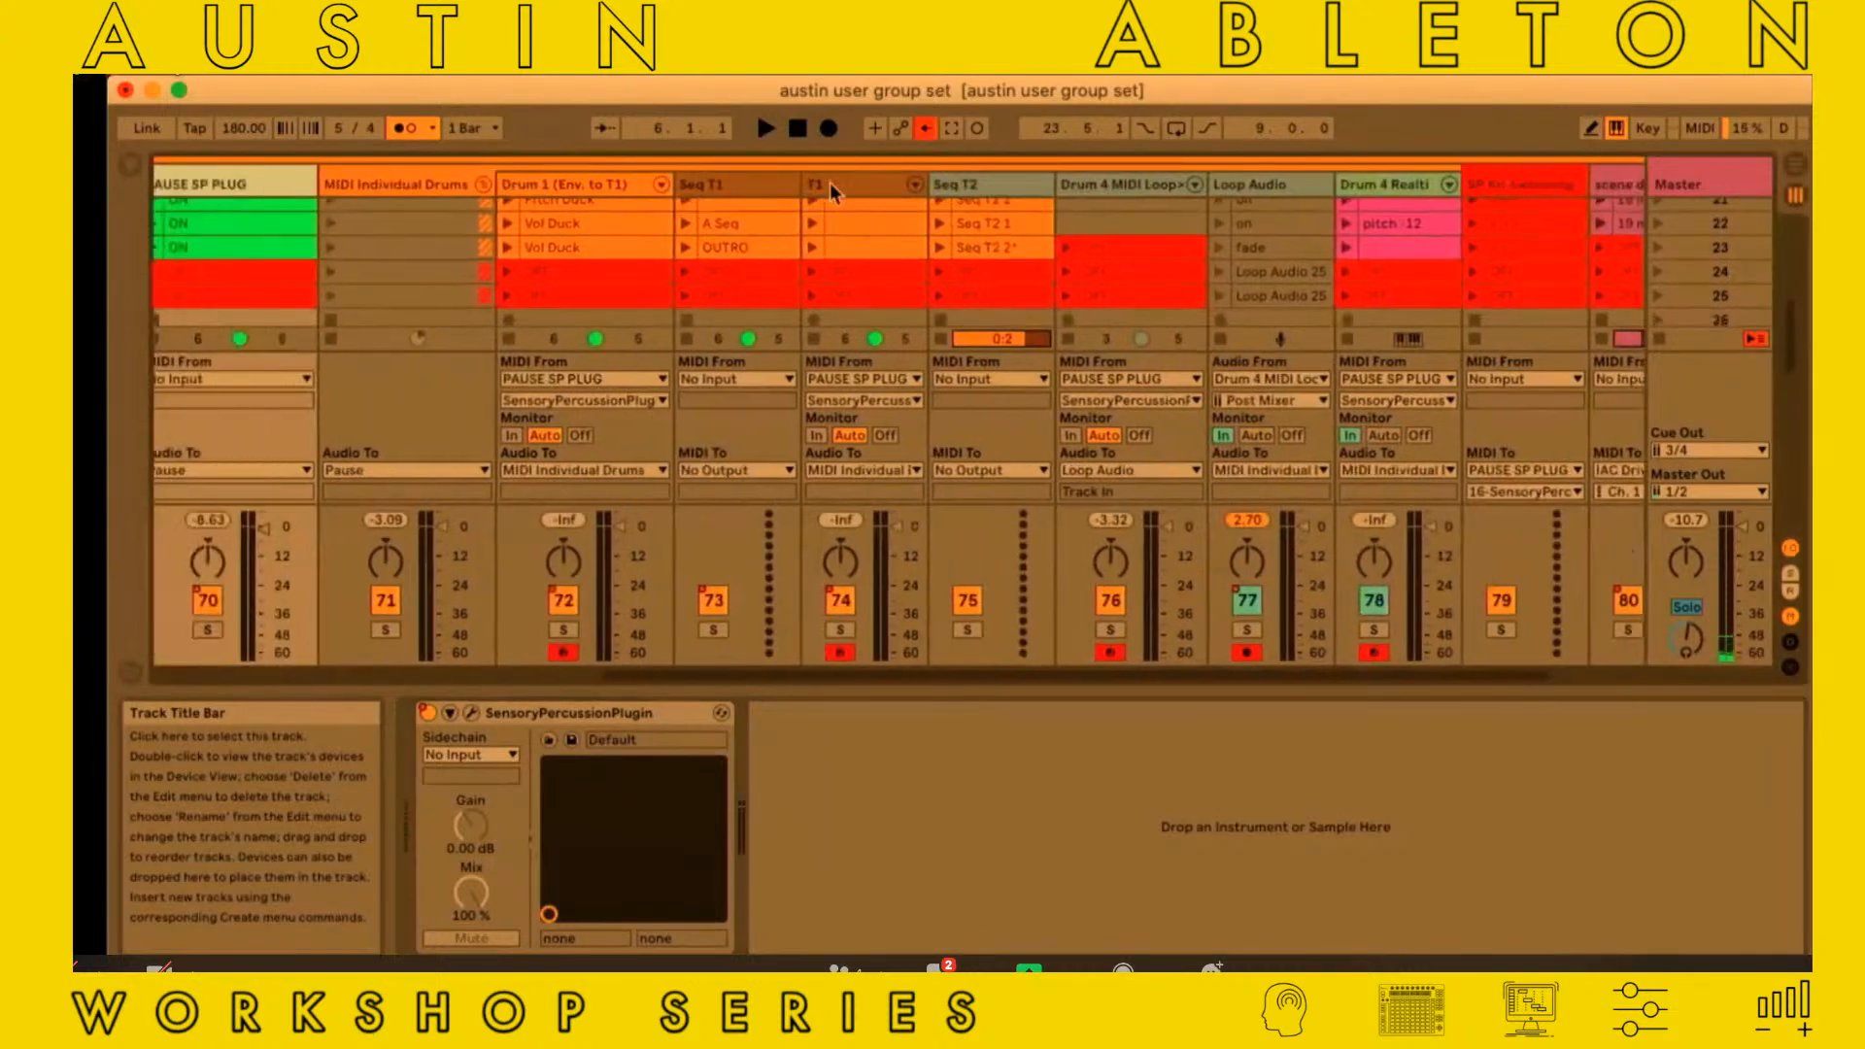
scroll(761, 264, "up", 1)
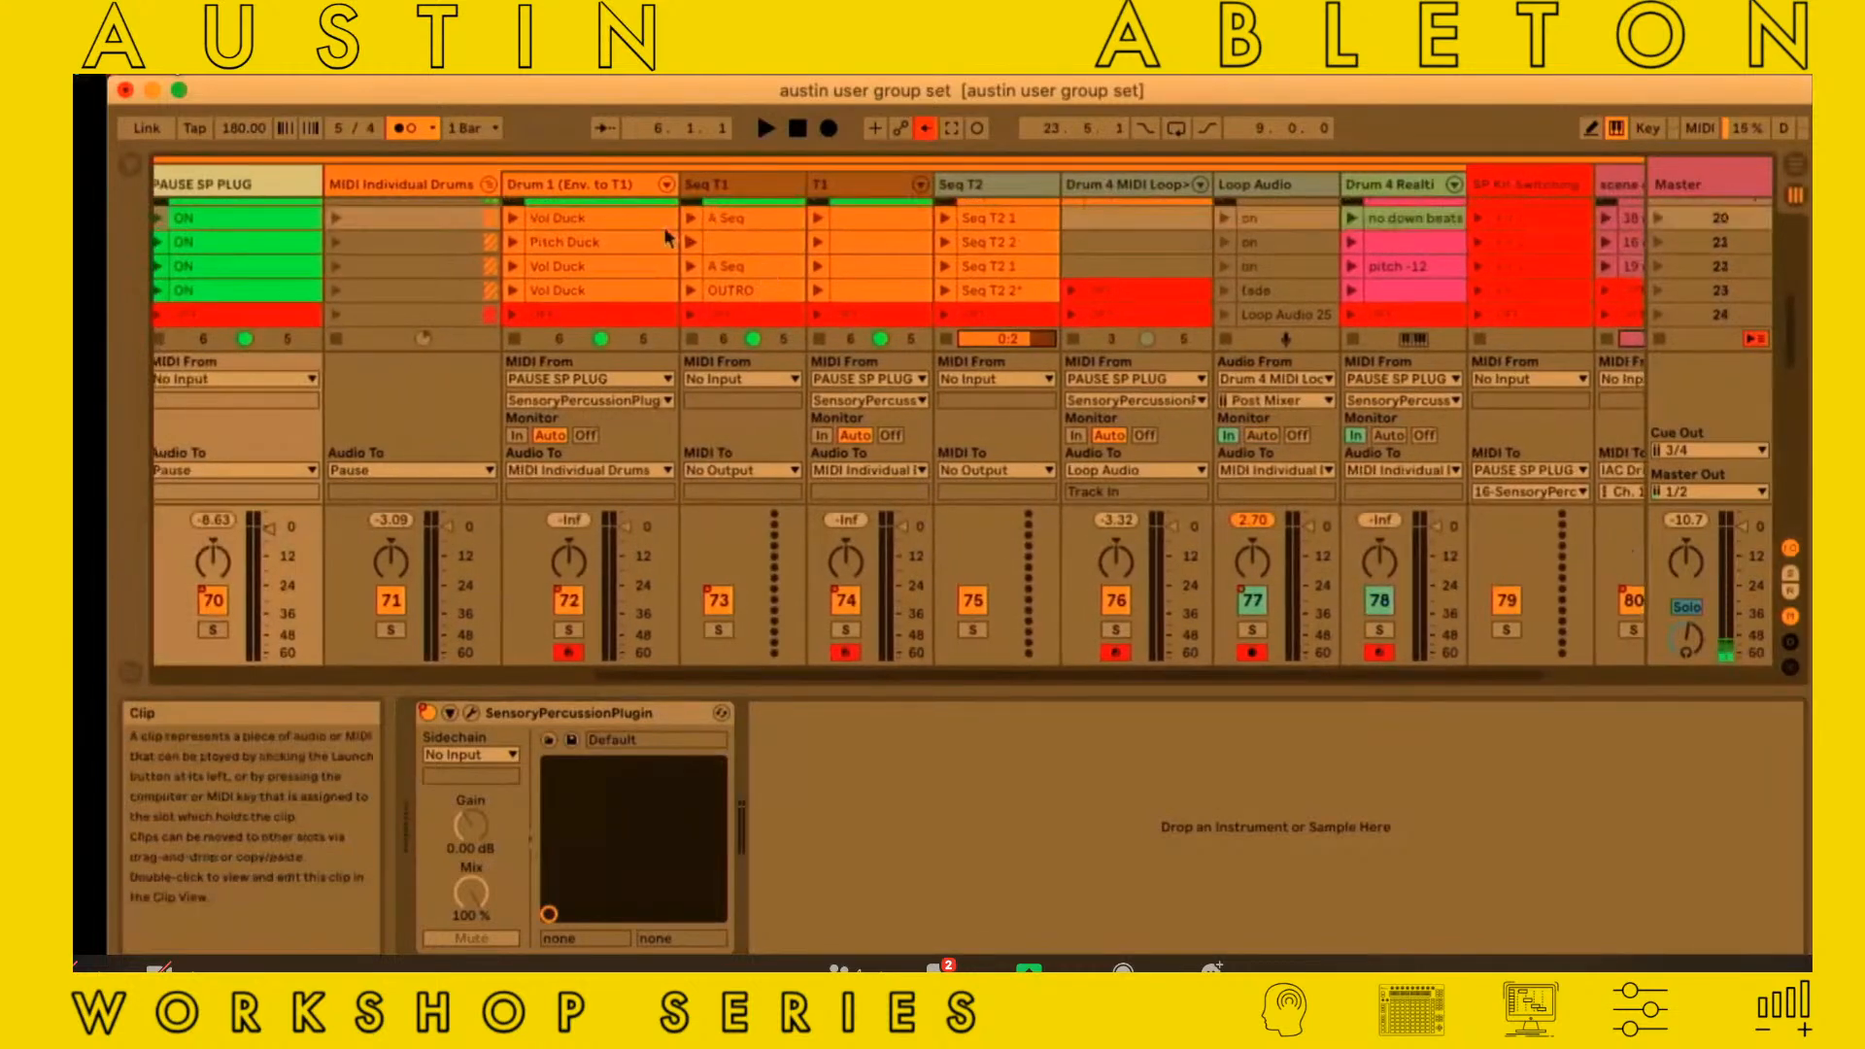
left_click(606, 218)
left_click(609, 241)
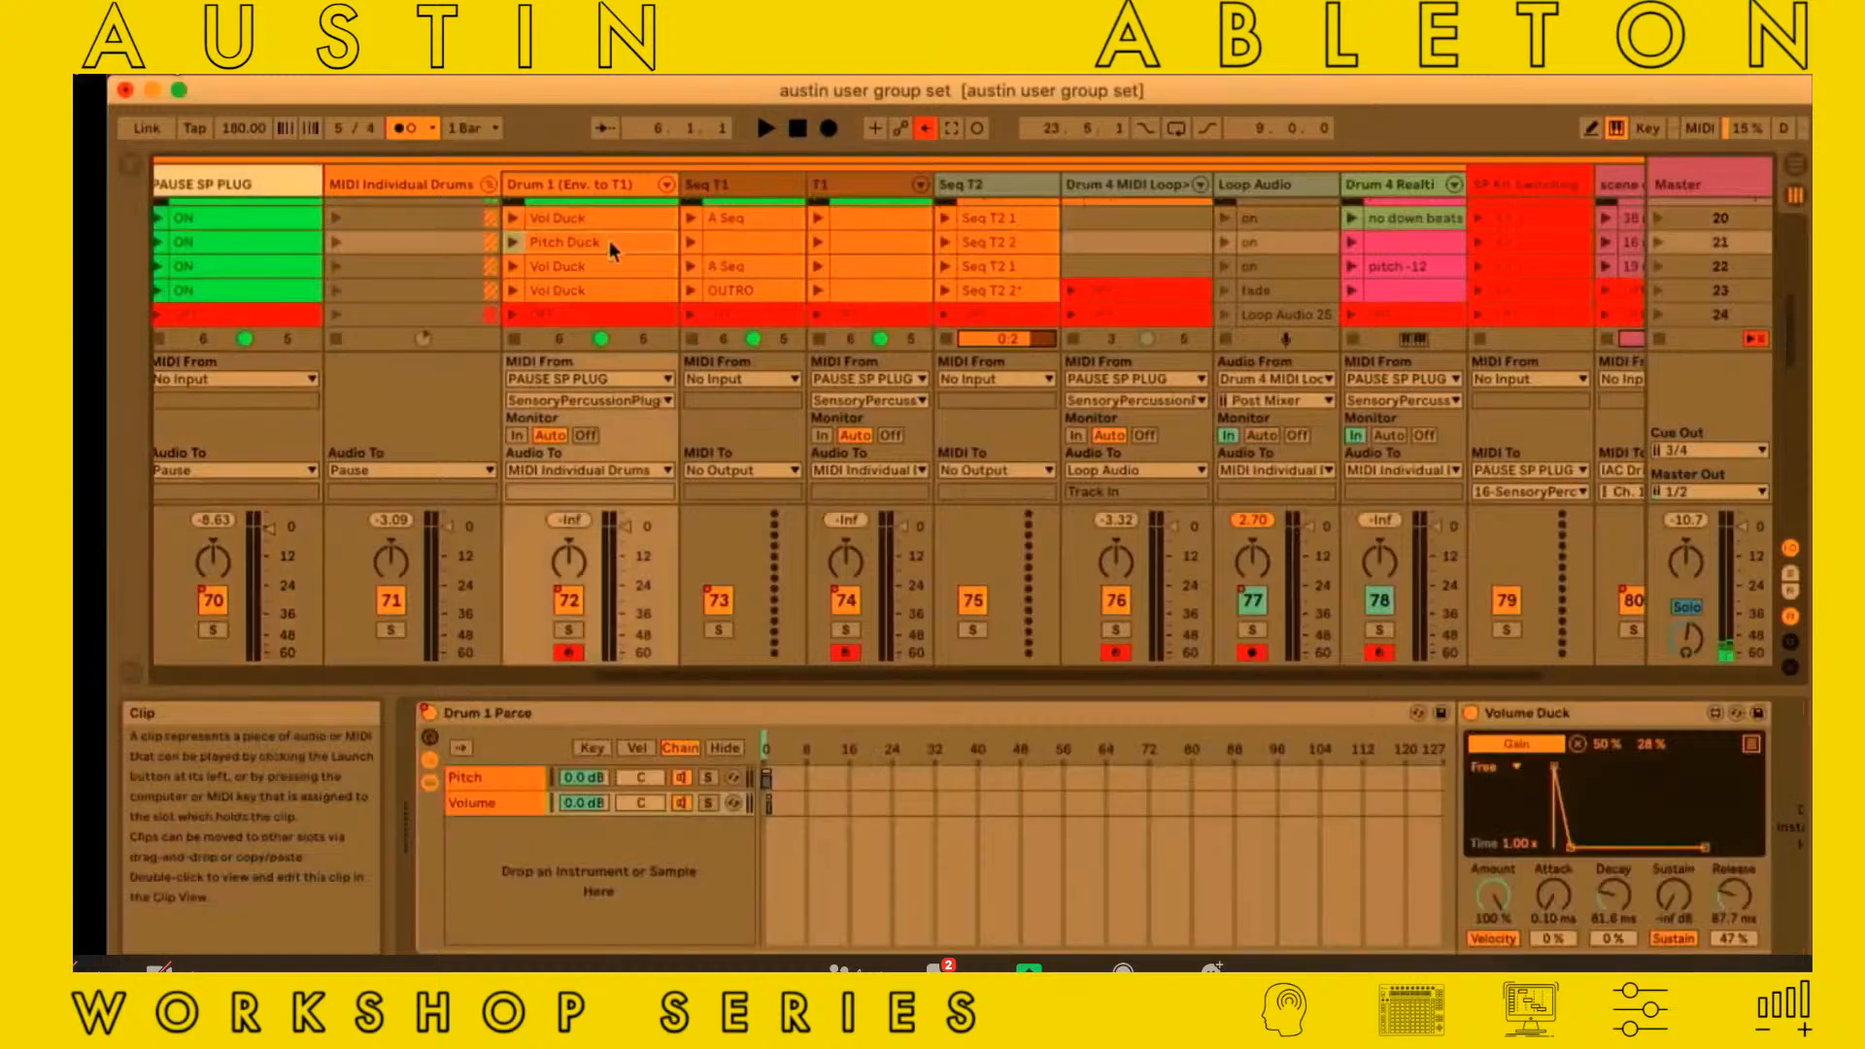
In the Seq T1 track's A Seq clip, move the opening G0 note to position 1.1.3
left_click(740, 218)
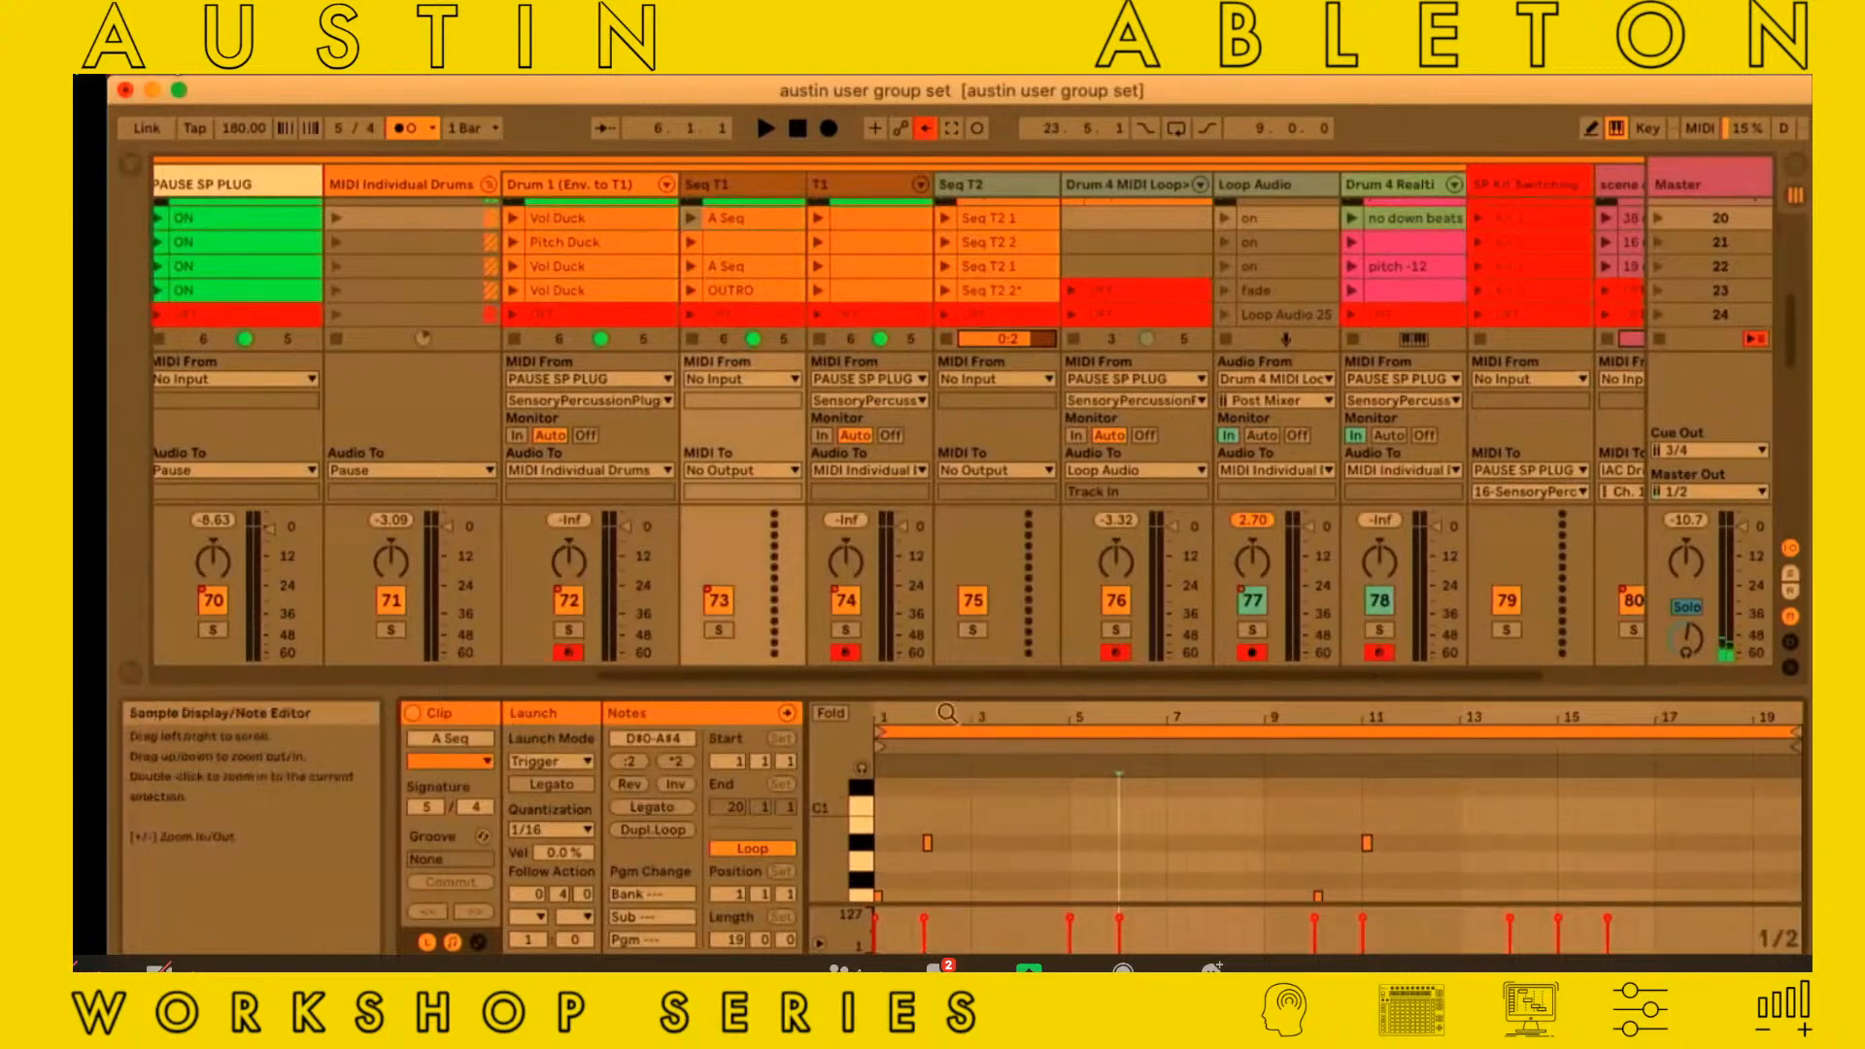
left_click_drag(946, 714, 947, 768)
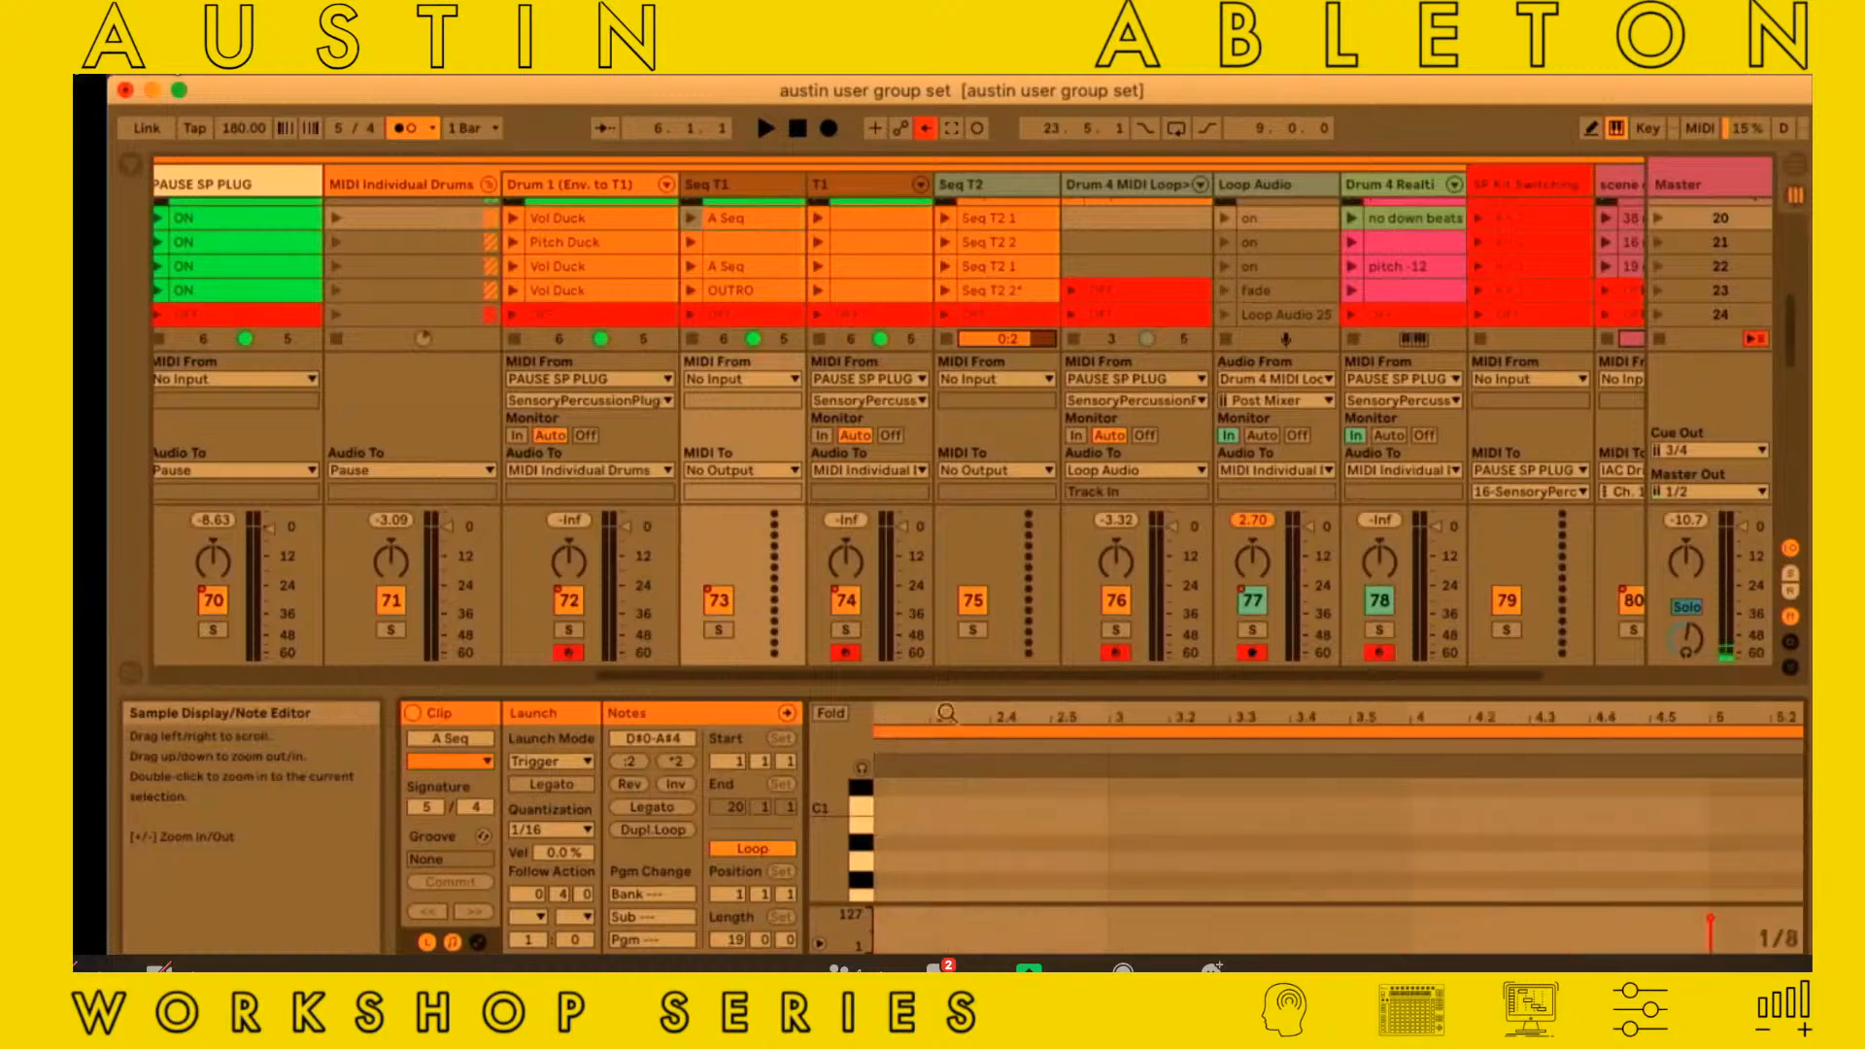
scroll(947, 852, "left", 5)
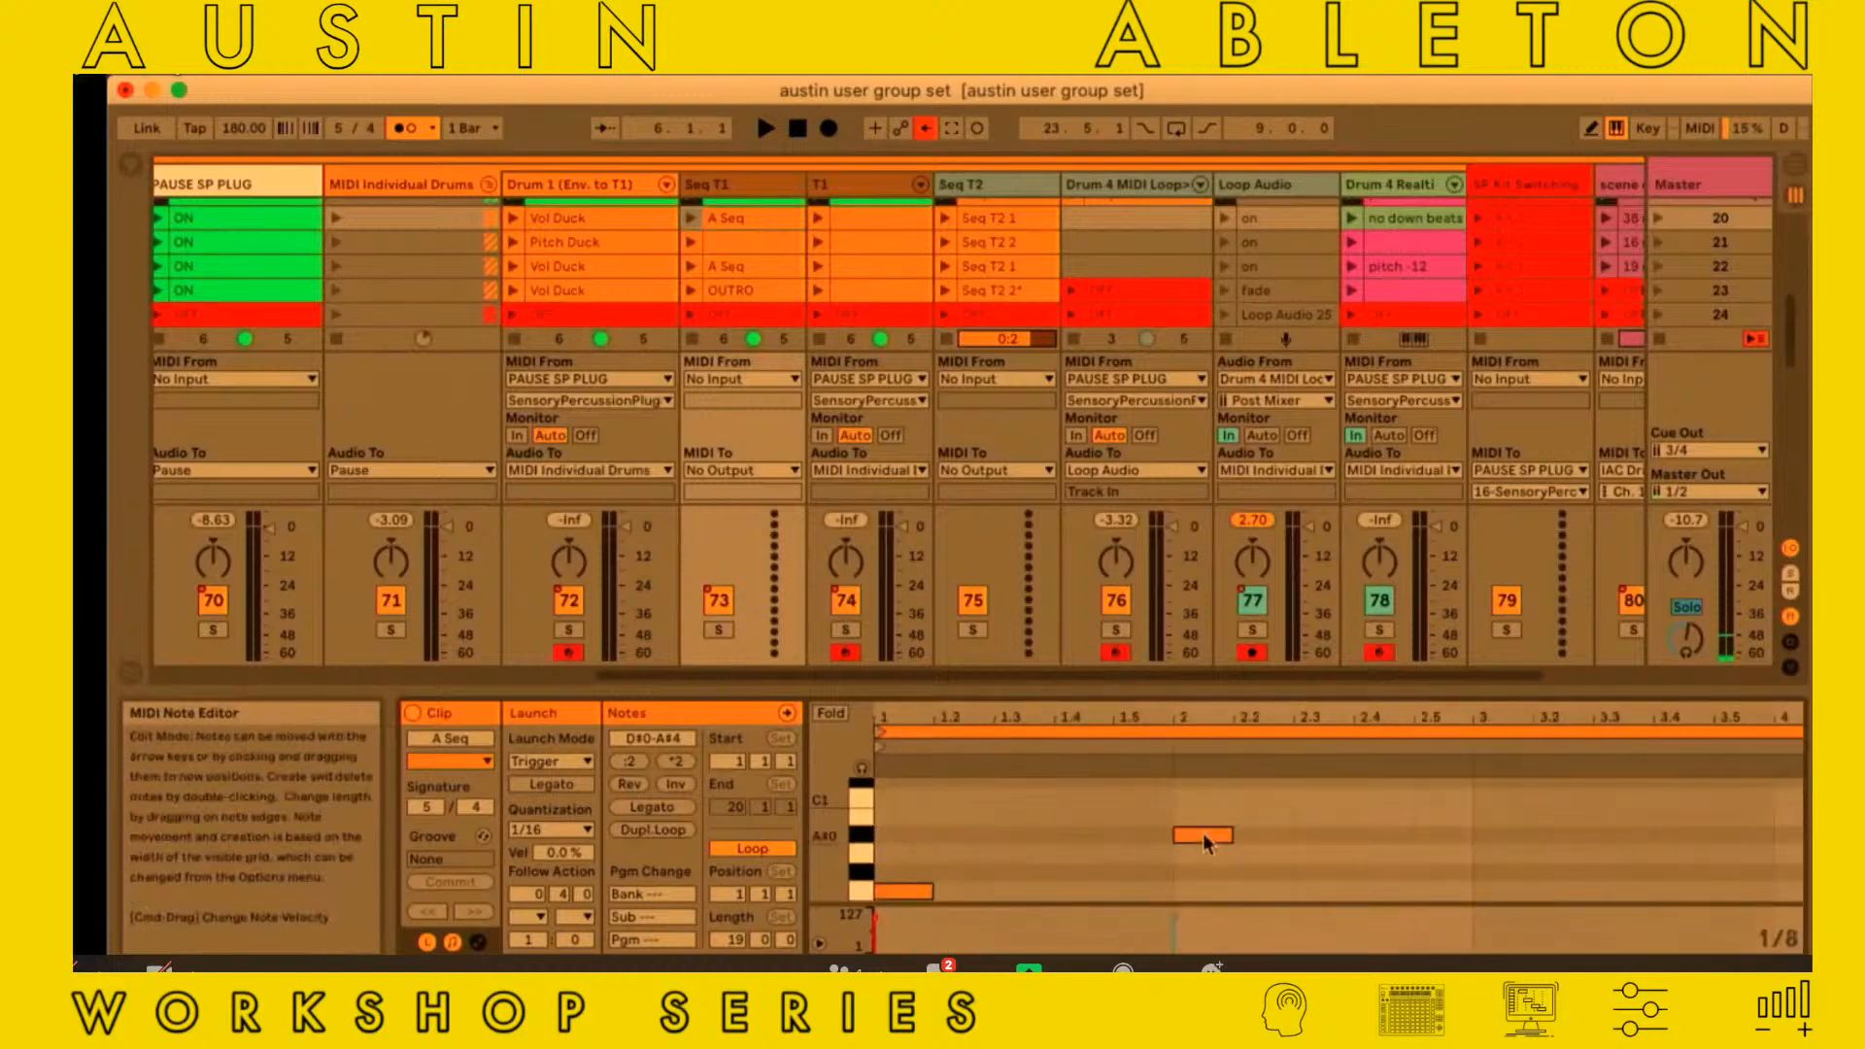
mouse_move(1205, 841)
left_mouse_down()
mouse_move(1190, 832)
mouse_move(1209, 834)
left_mouse_up()
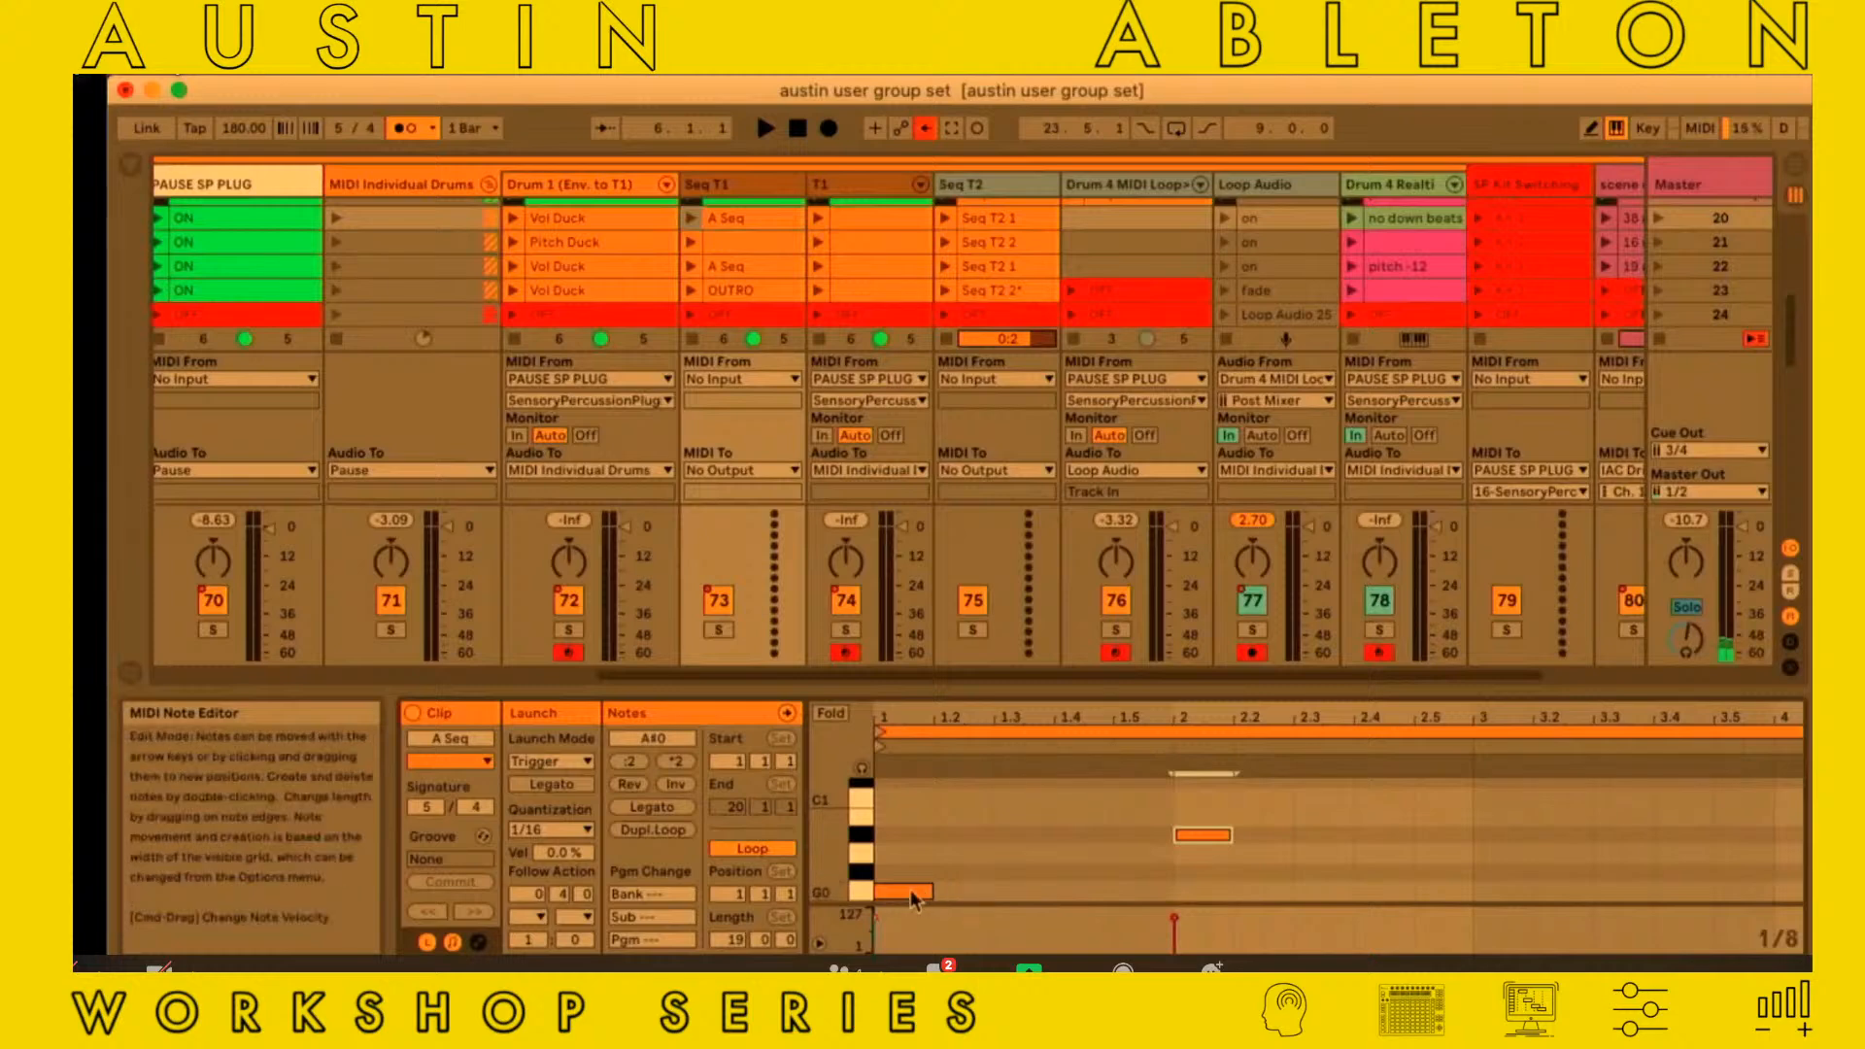
left_click_drag(911, 891, 940, 898)
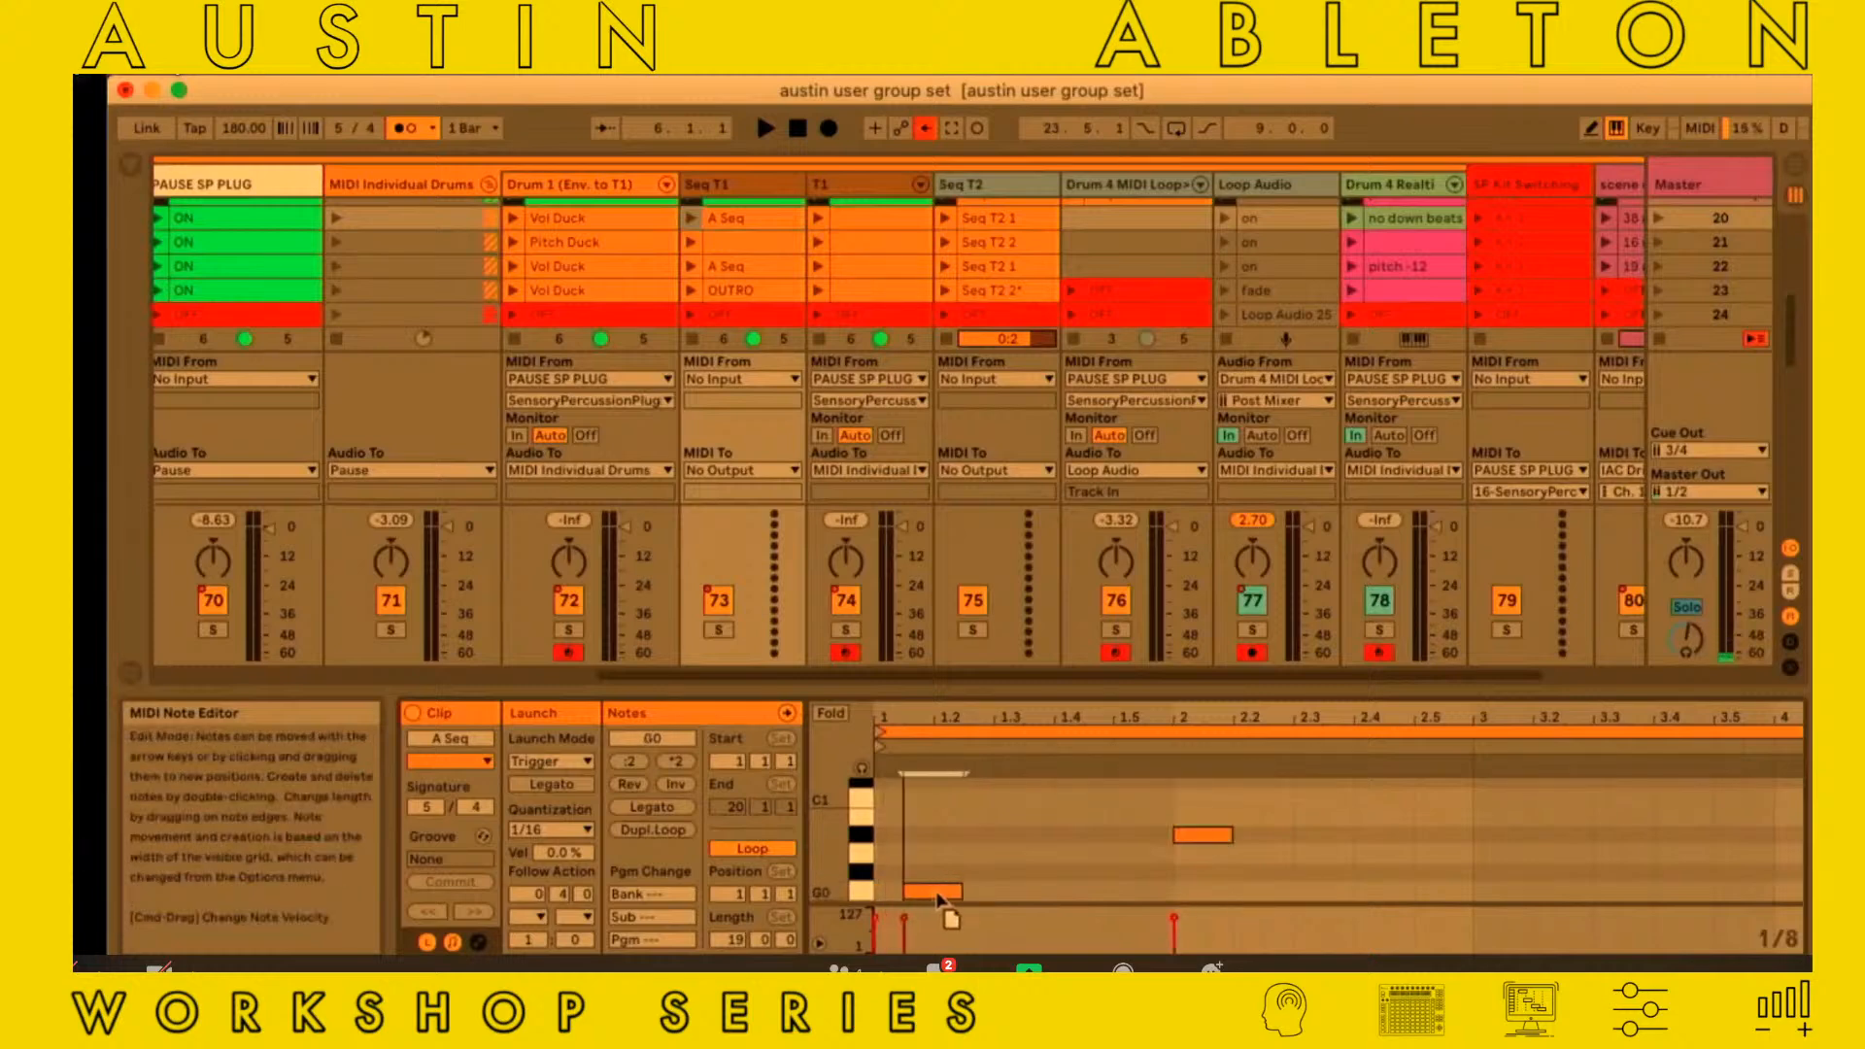
Try moving the A Seq clip's loop start to 1.1.3 and return it to the beginning of the clip
left_click(906, 734)
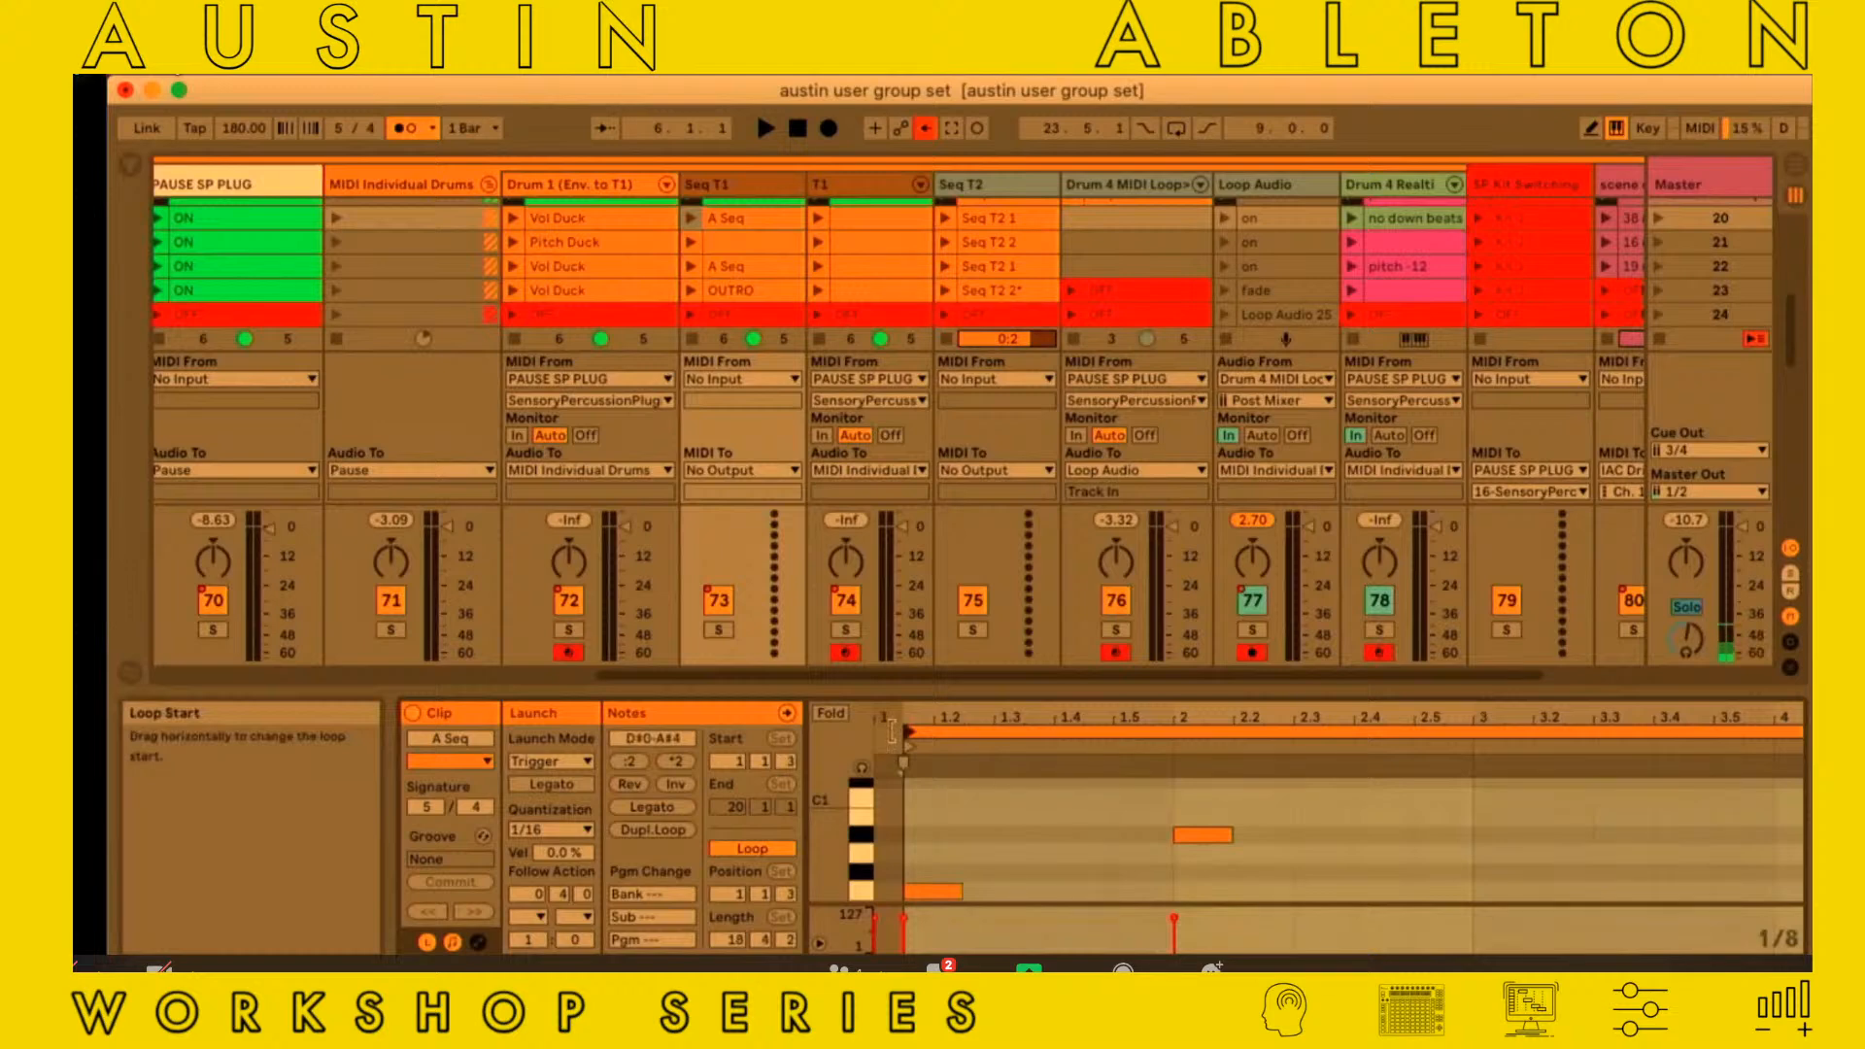
left_click_drag(893, 730, 881, 730)
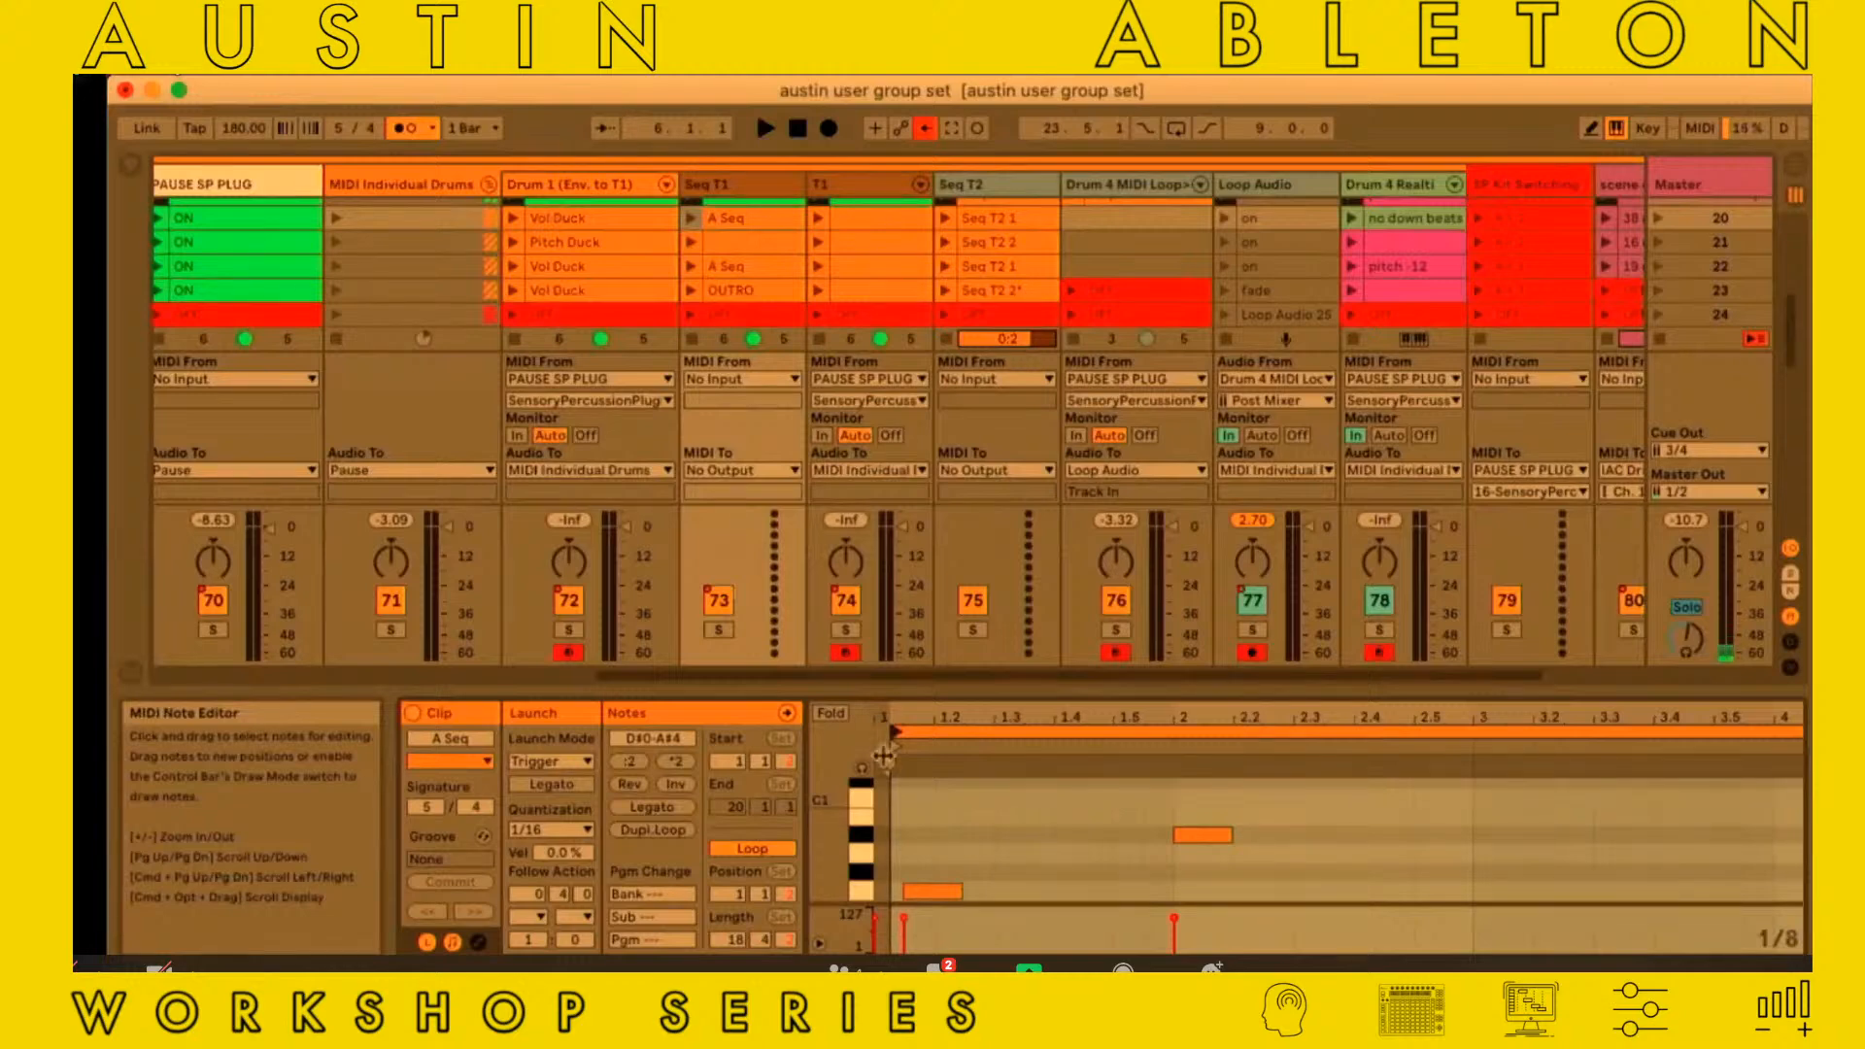
left_click_drag(892, 731, 870, 730)
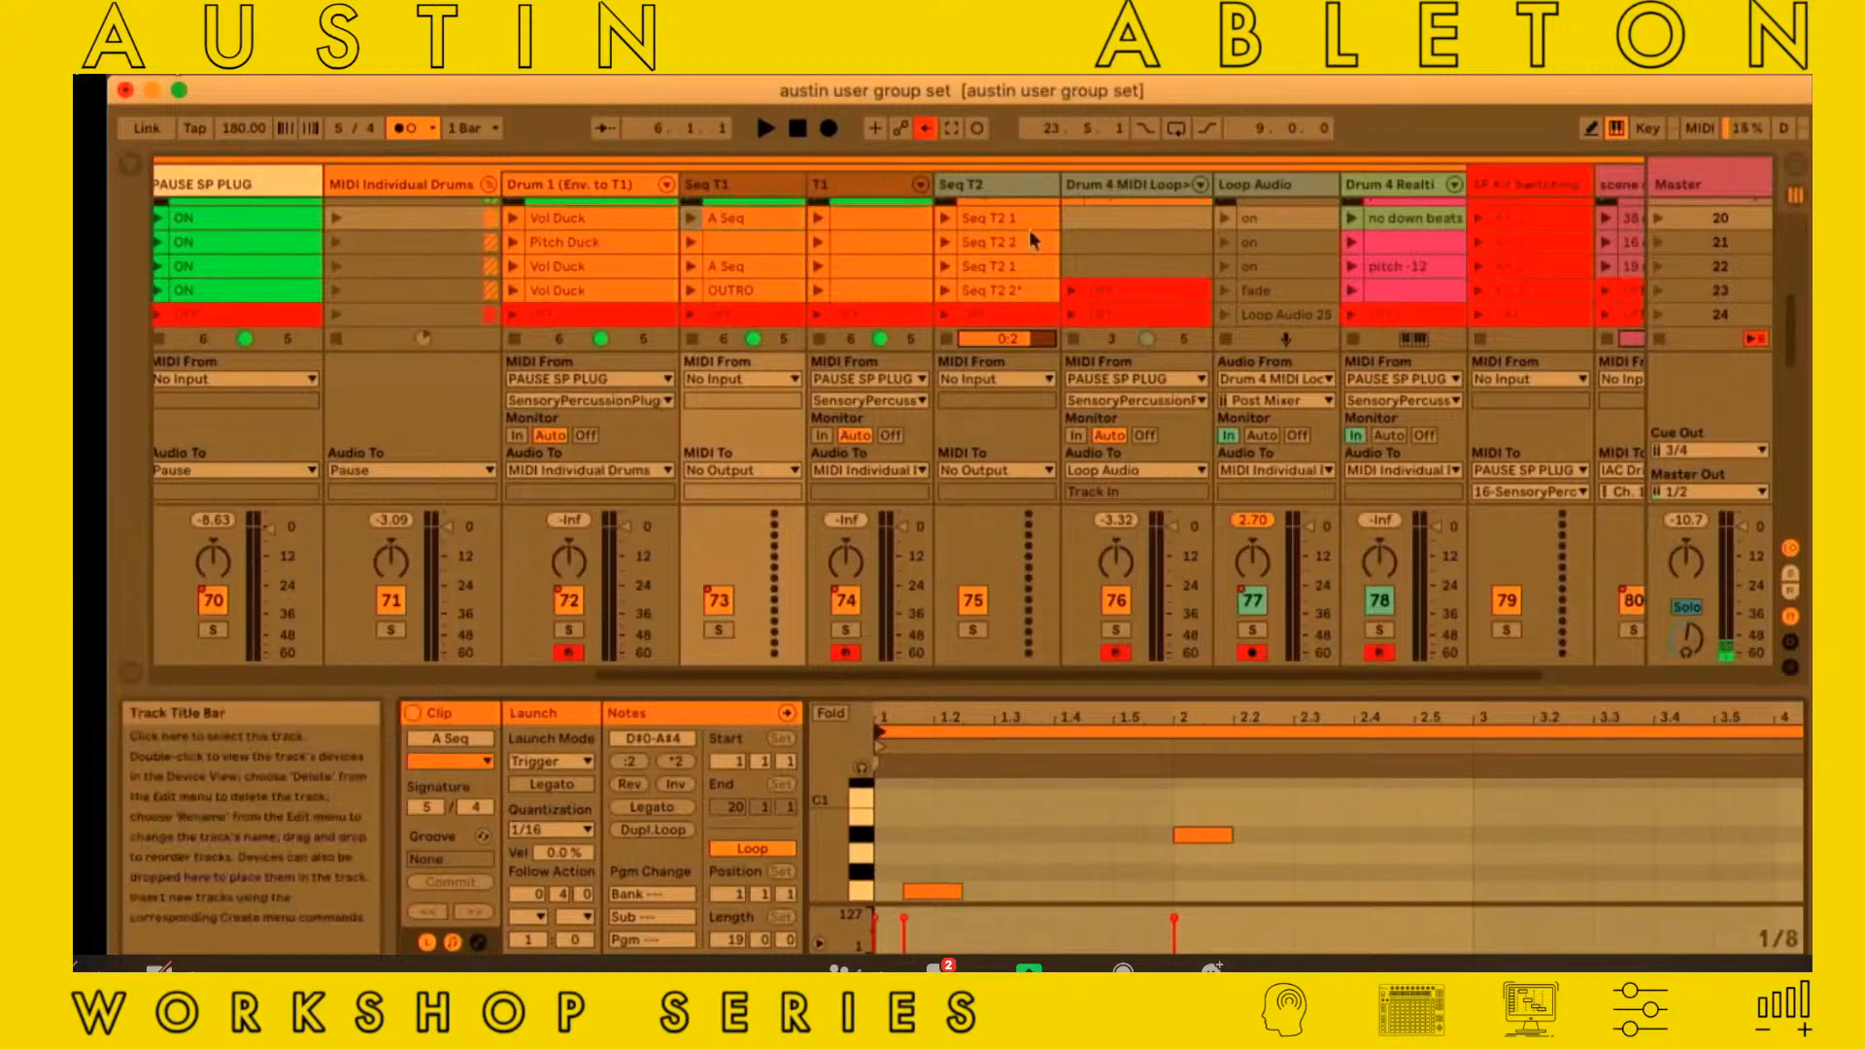
Look over the launched clips from the Seq T1 track across to the Drum 4 MIDI Loop and Loop Audio tracks
scroll(1002, 291, "up", 3)
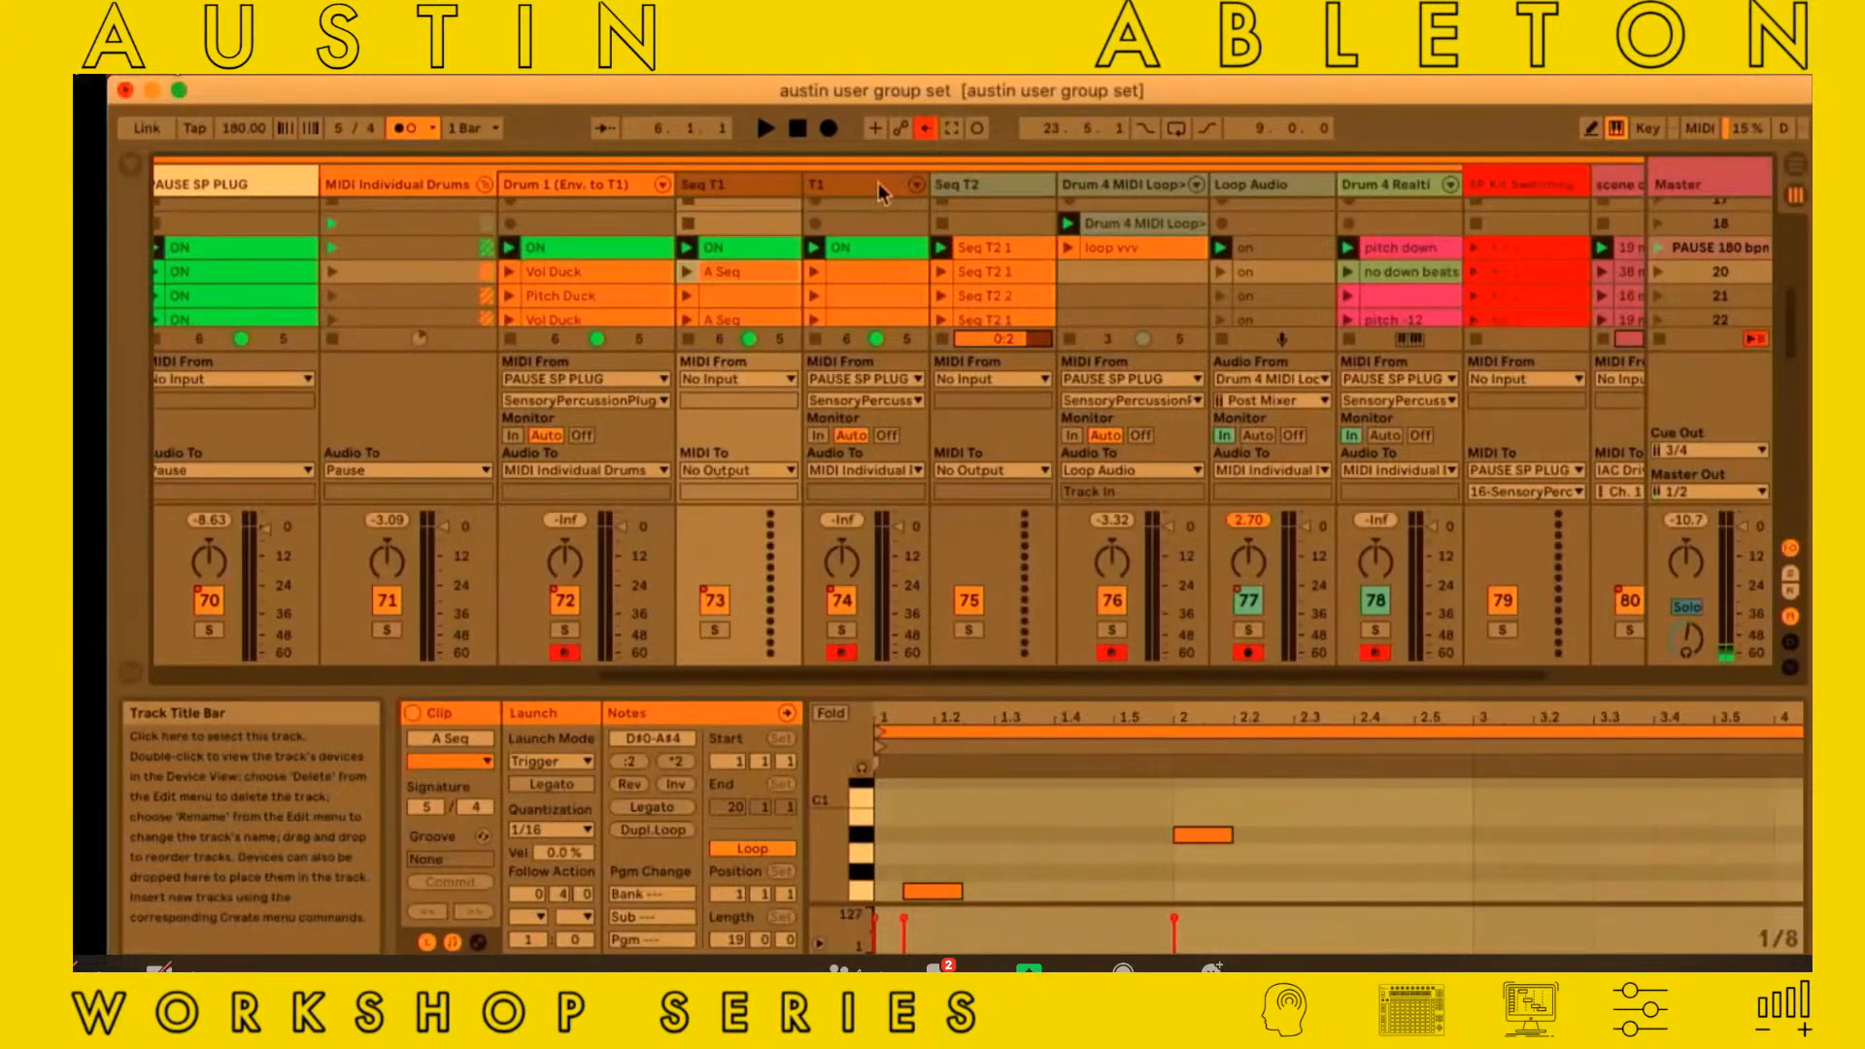
scroll(1040, 179, "right", 1)
scroll(1039, 178, "right", 3)
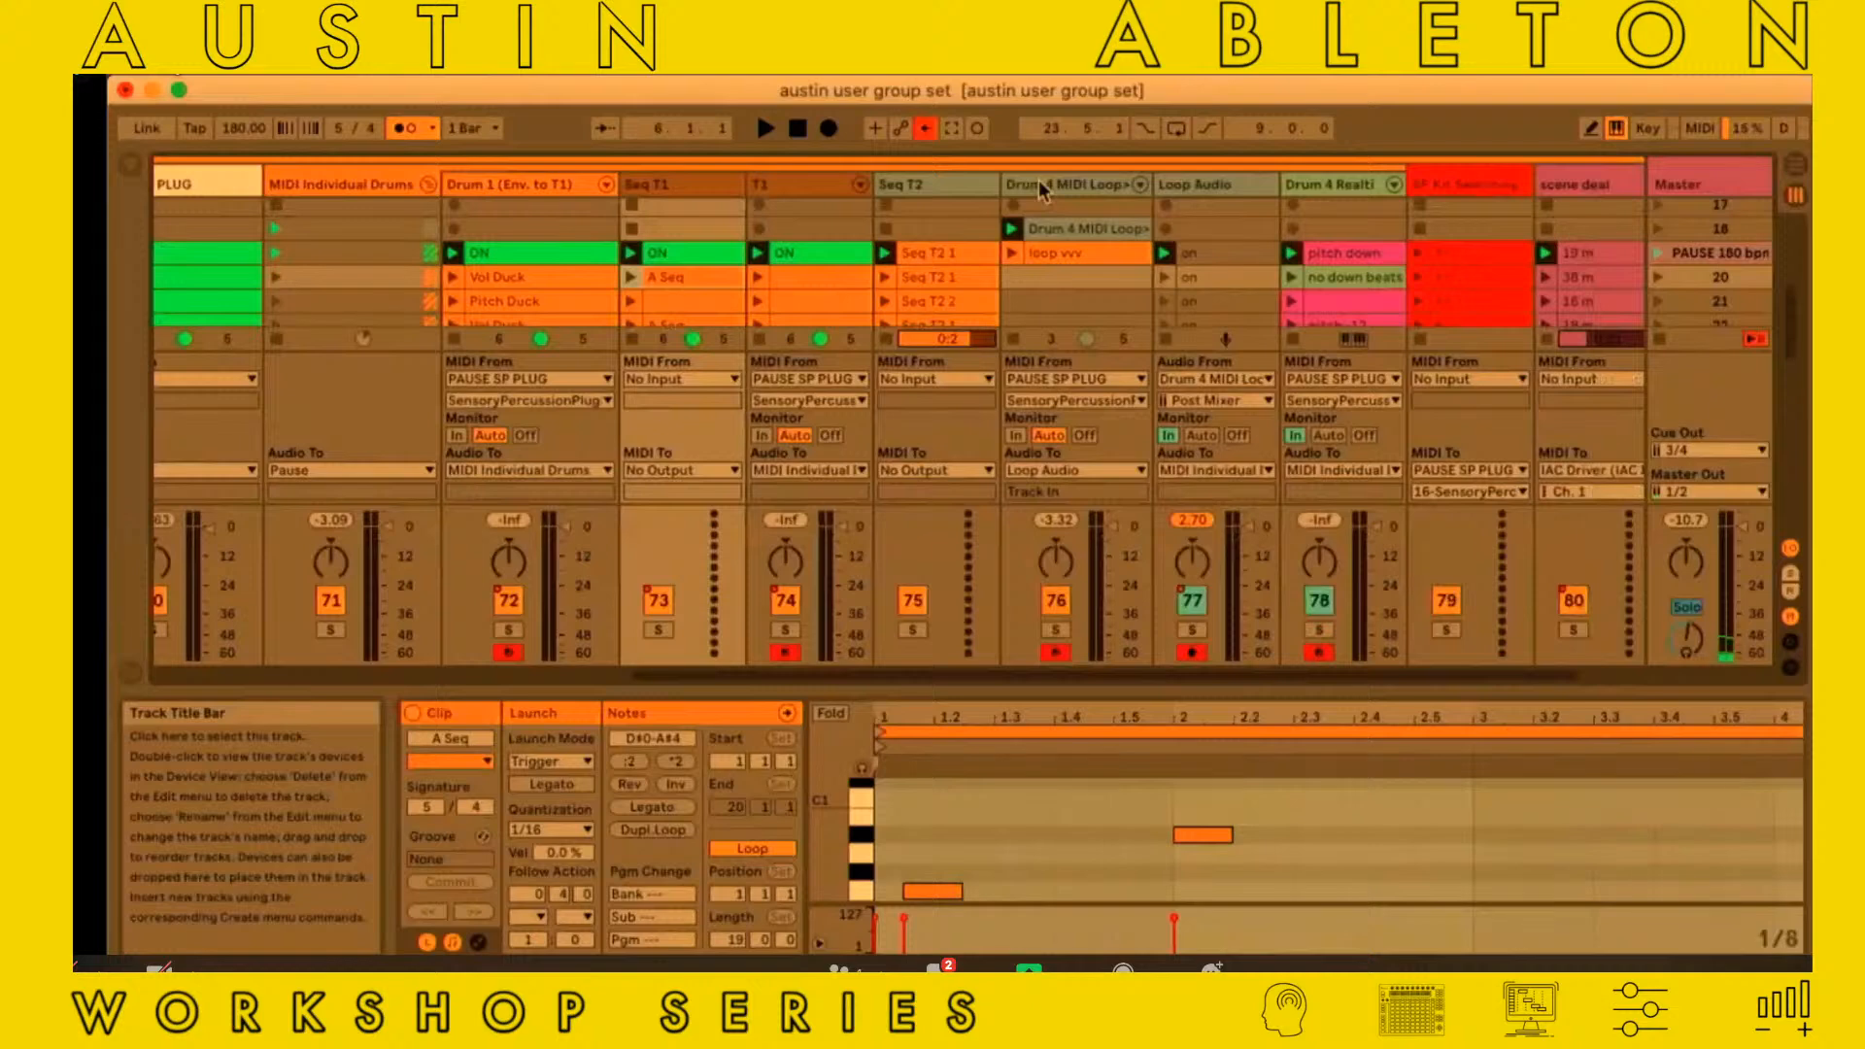
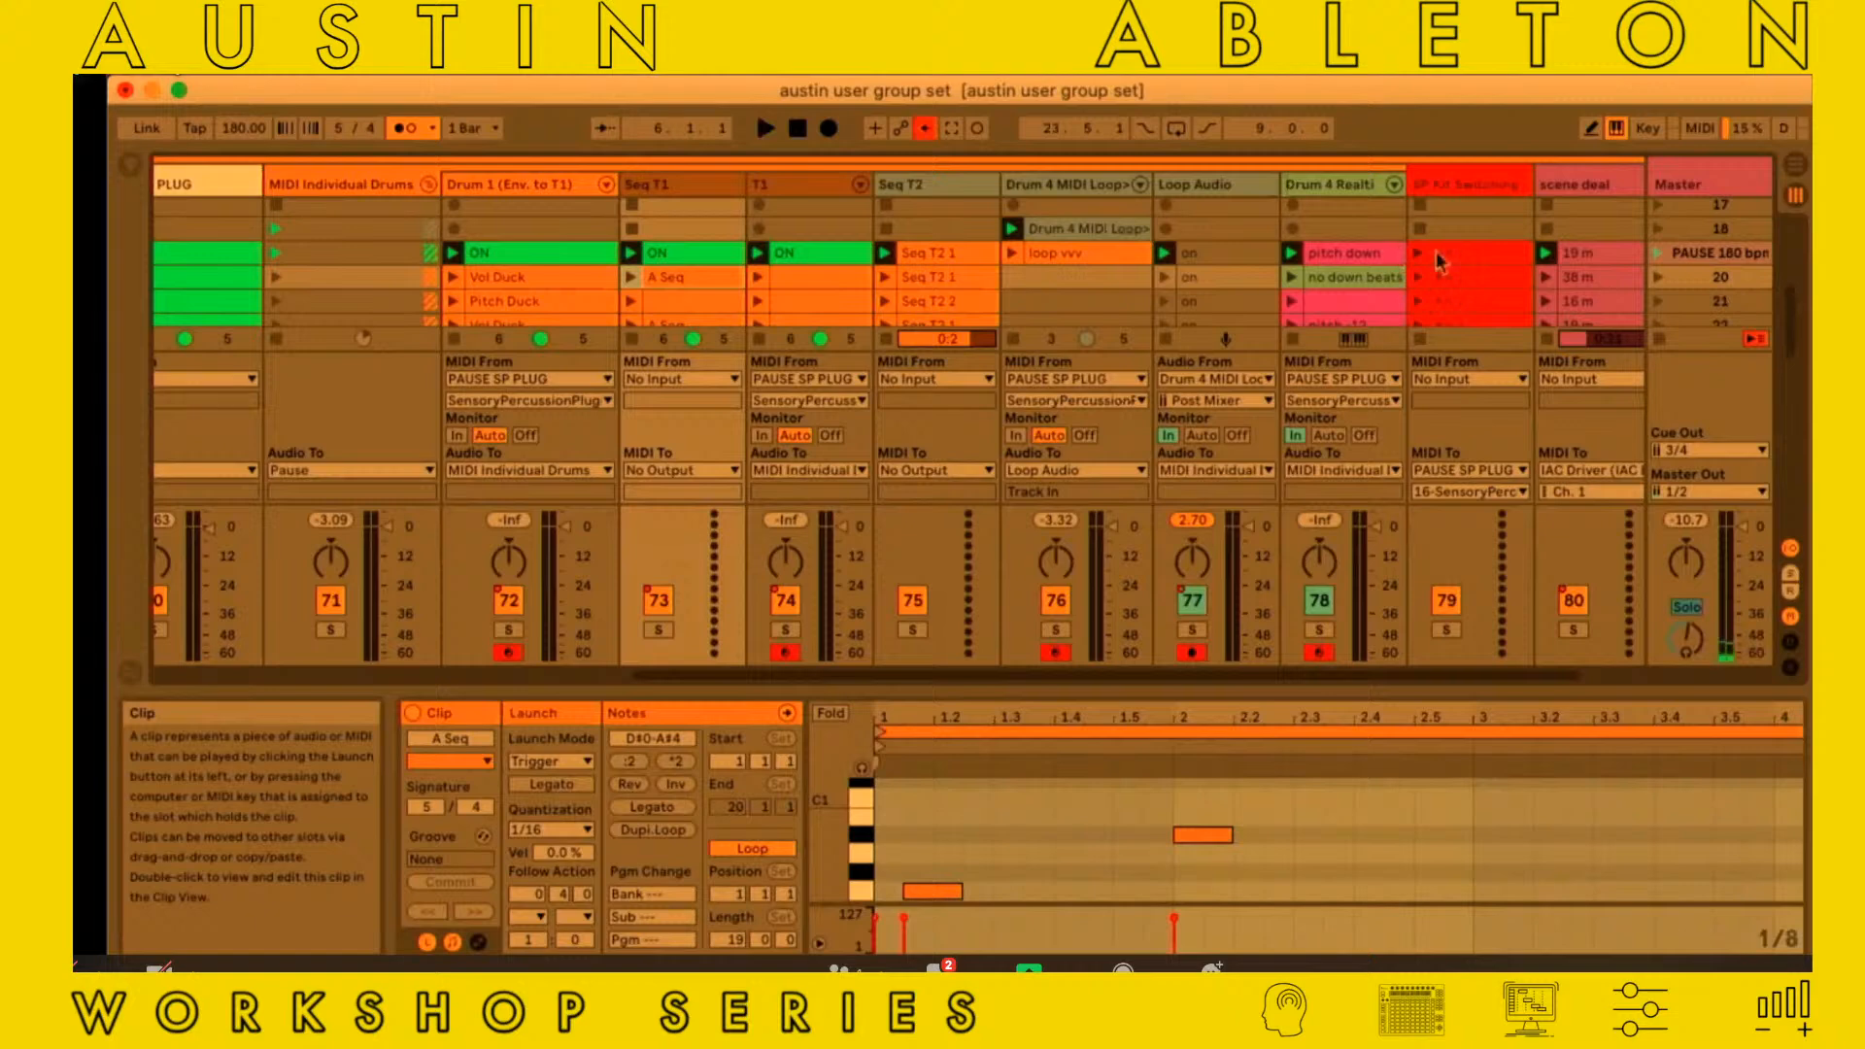
Inspect the effect devices on the DRUMS group track within the Pause group
scroll(1036, 251, "left", 5)
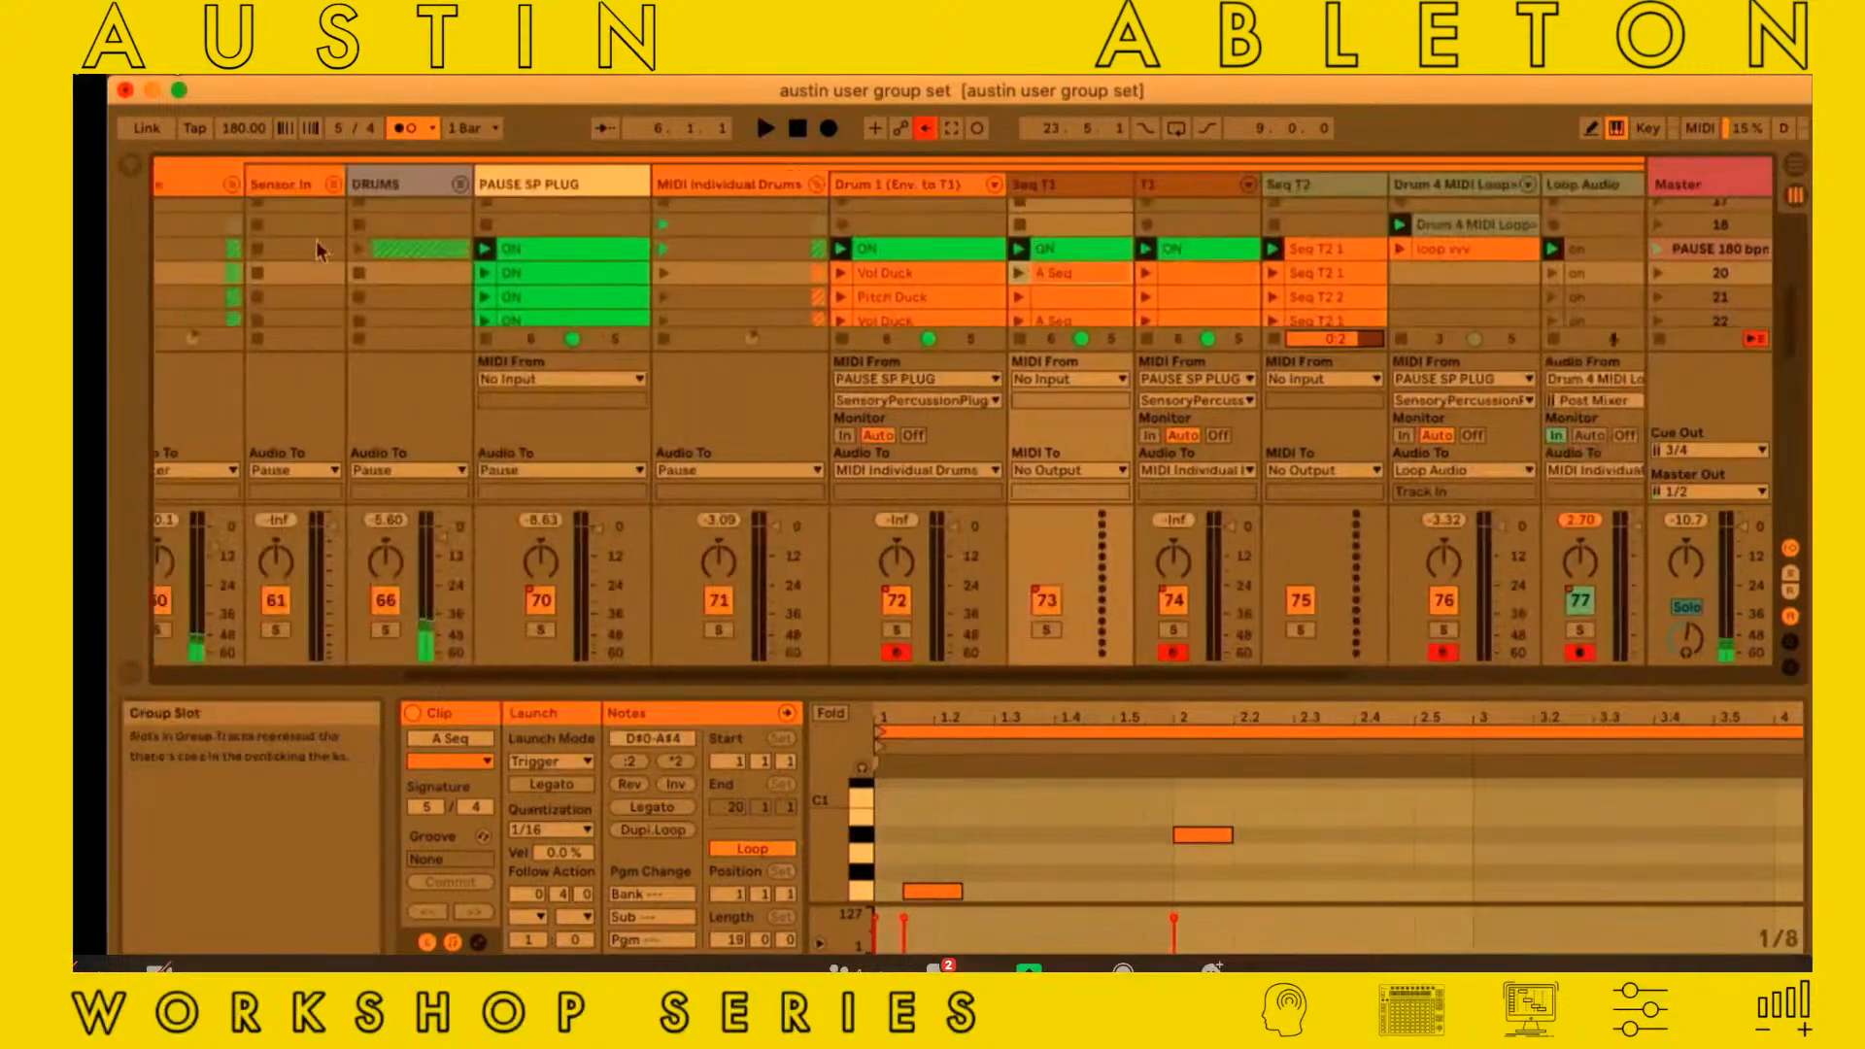
scroll(316, 241, "left", 3)
scroll(317, 241, "up", 1)
left_click(563, 184)
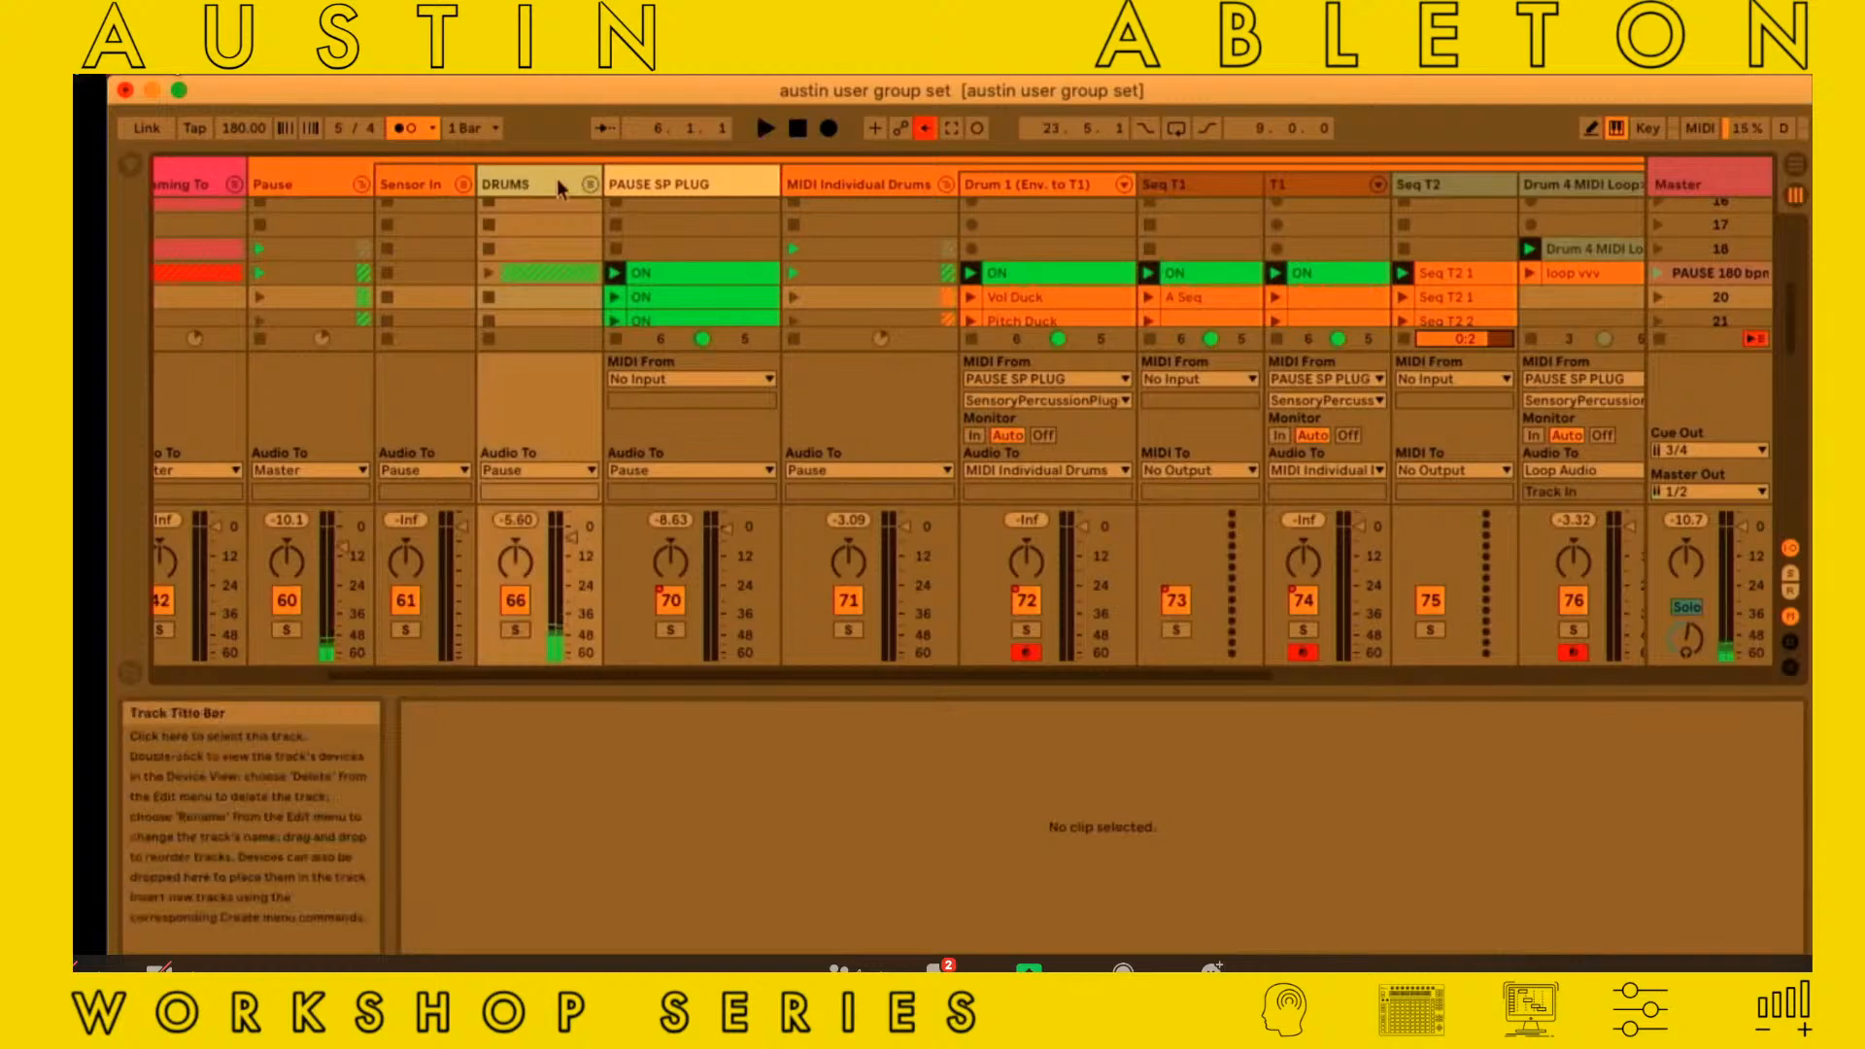
double_click(564, 184)
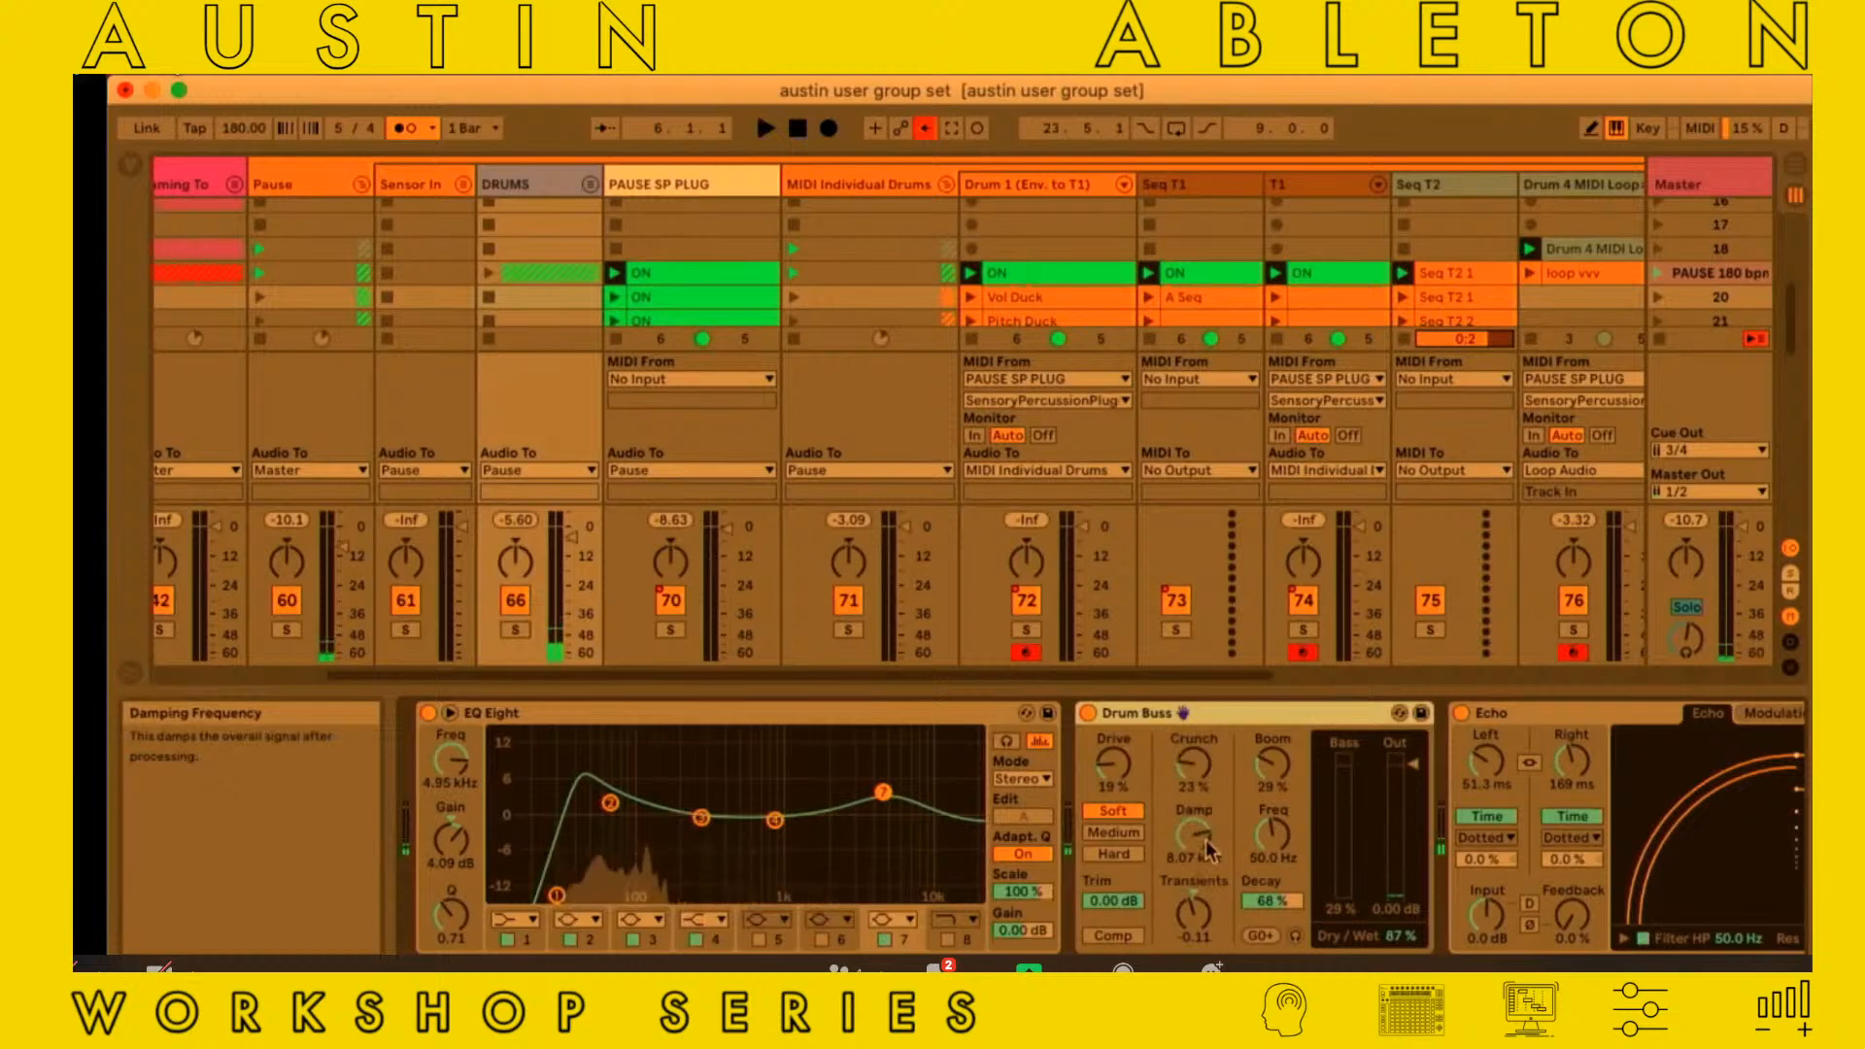
Unfold the DRUMS group, inspect the devices on its kick, snare and oh tracks, and hide the device view
left_click(590, 185)
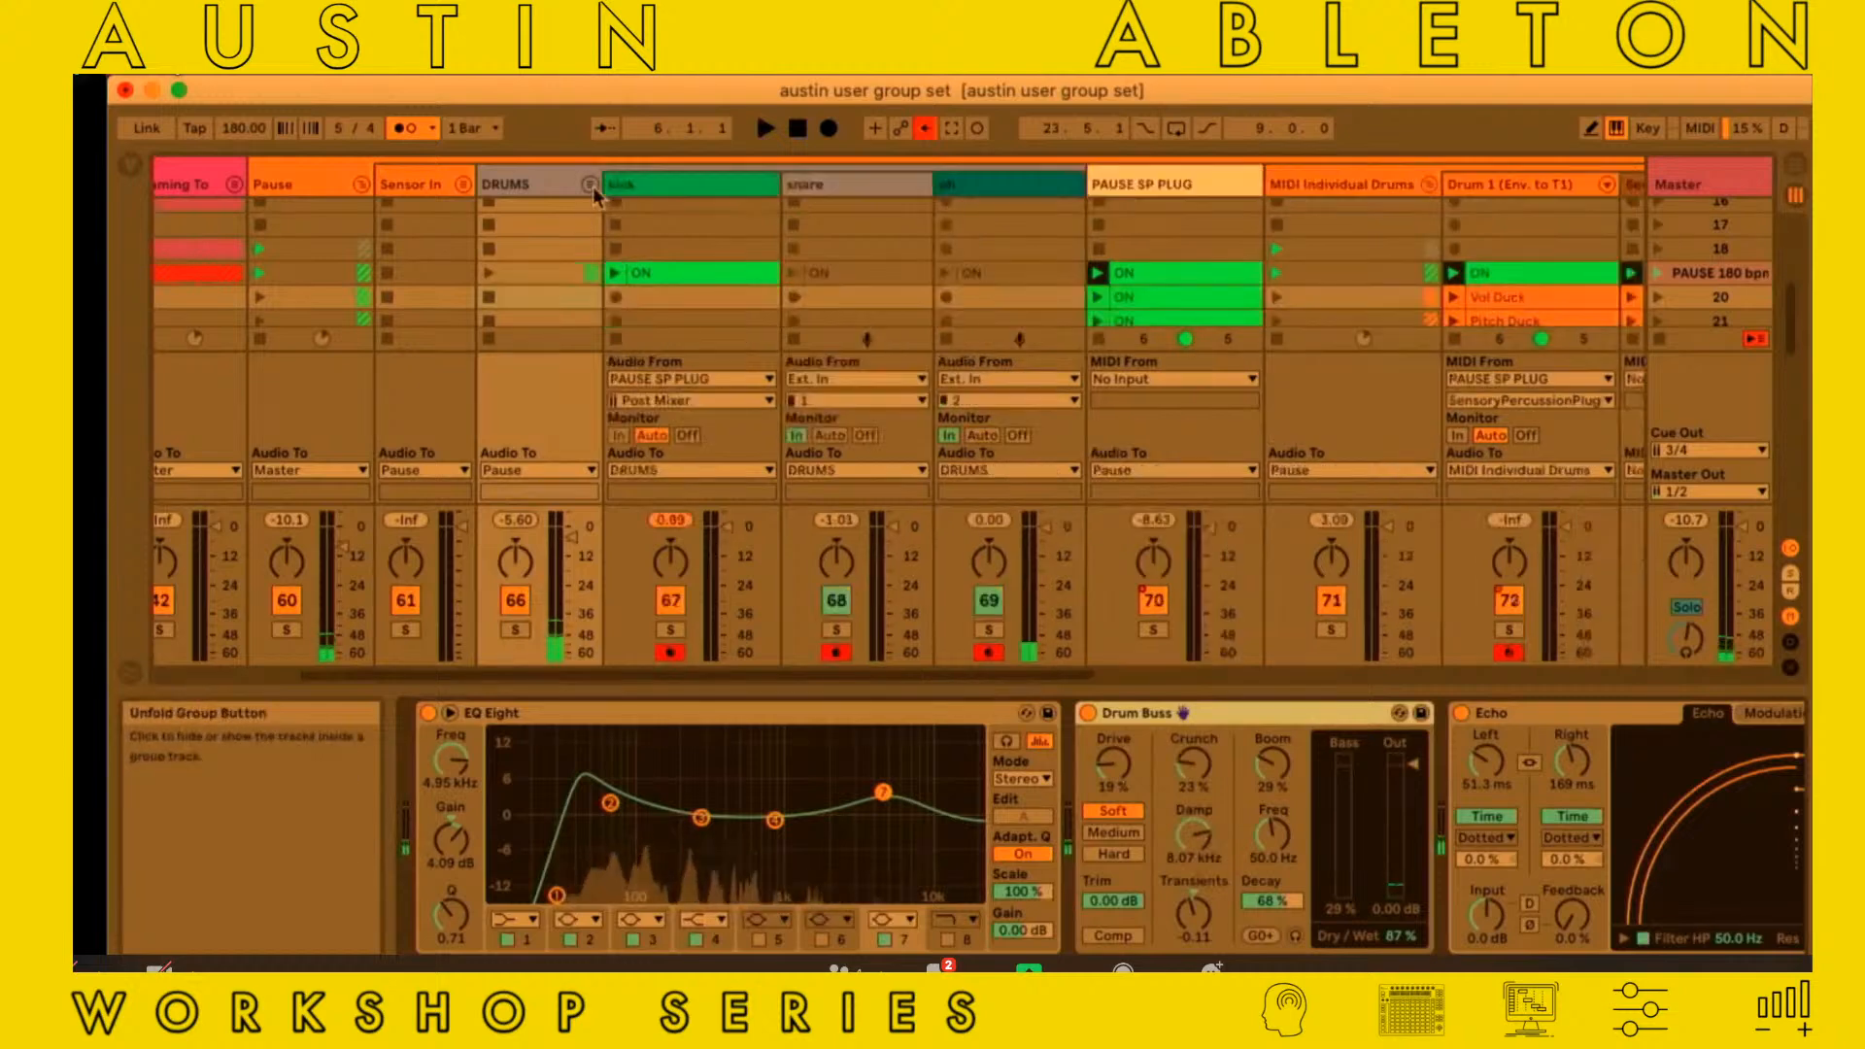
left_click(692, 184)
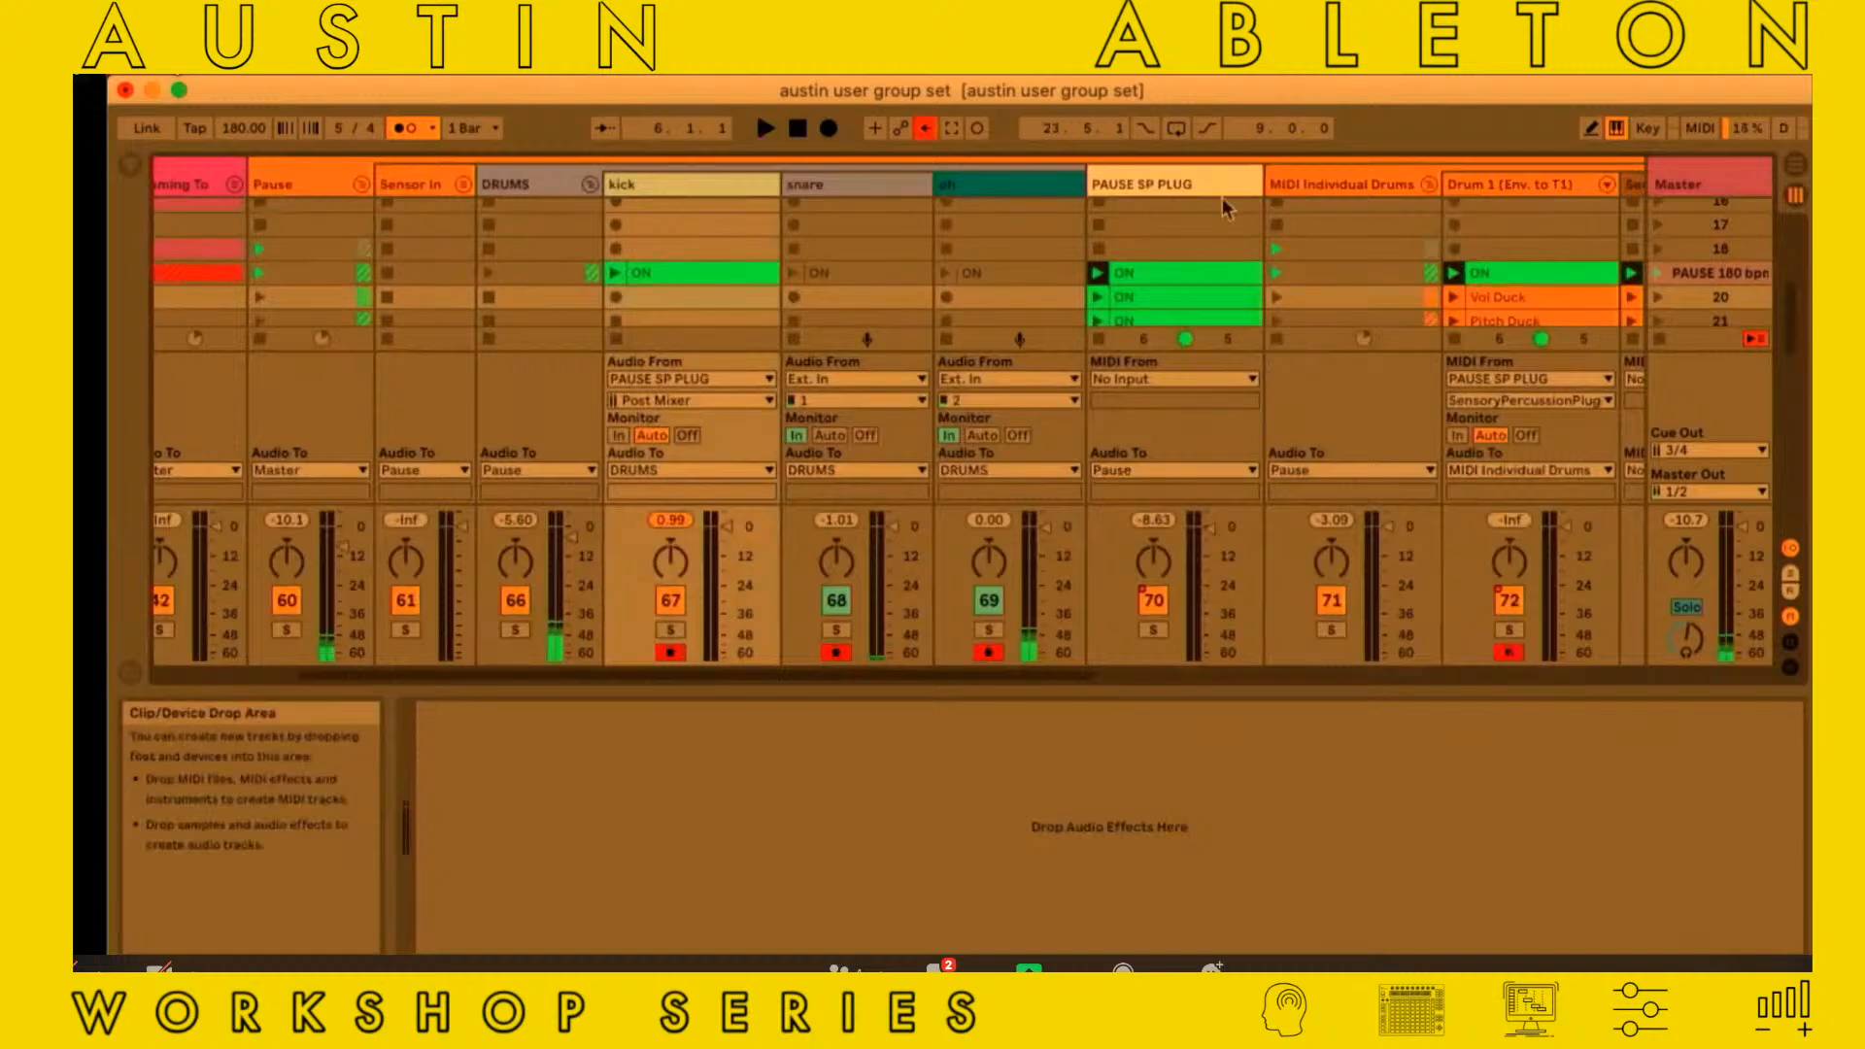
left_click(862, 184)
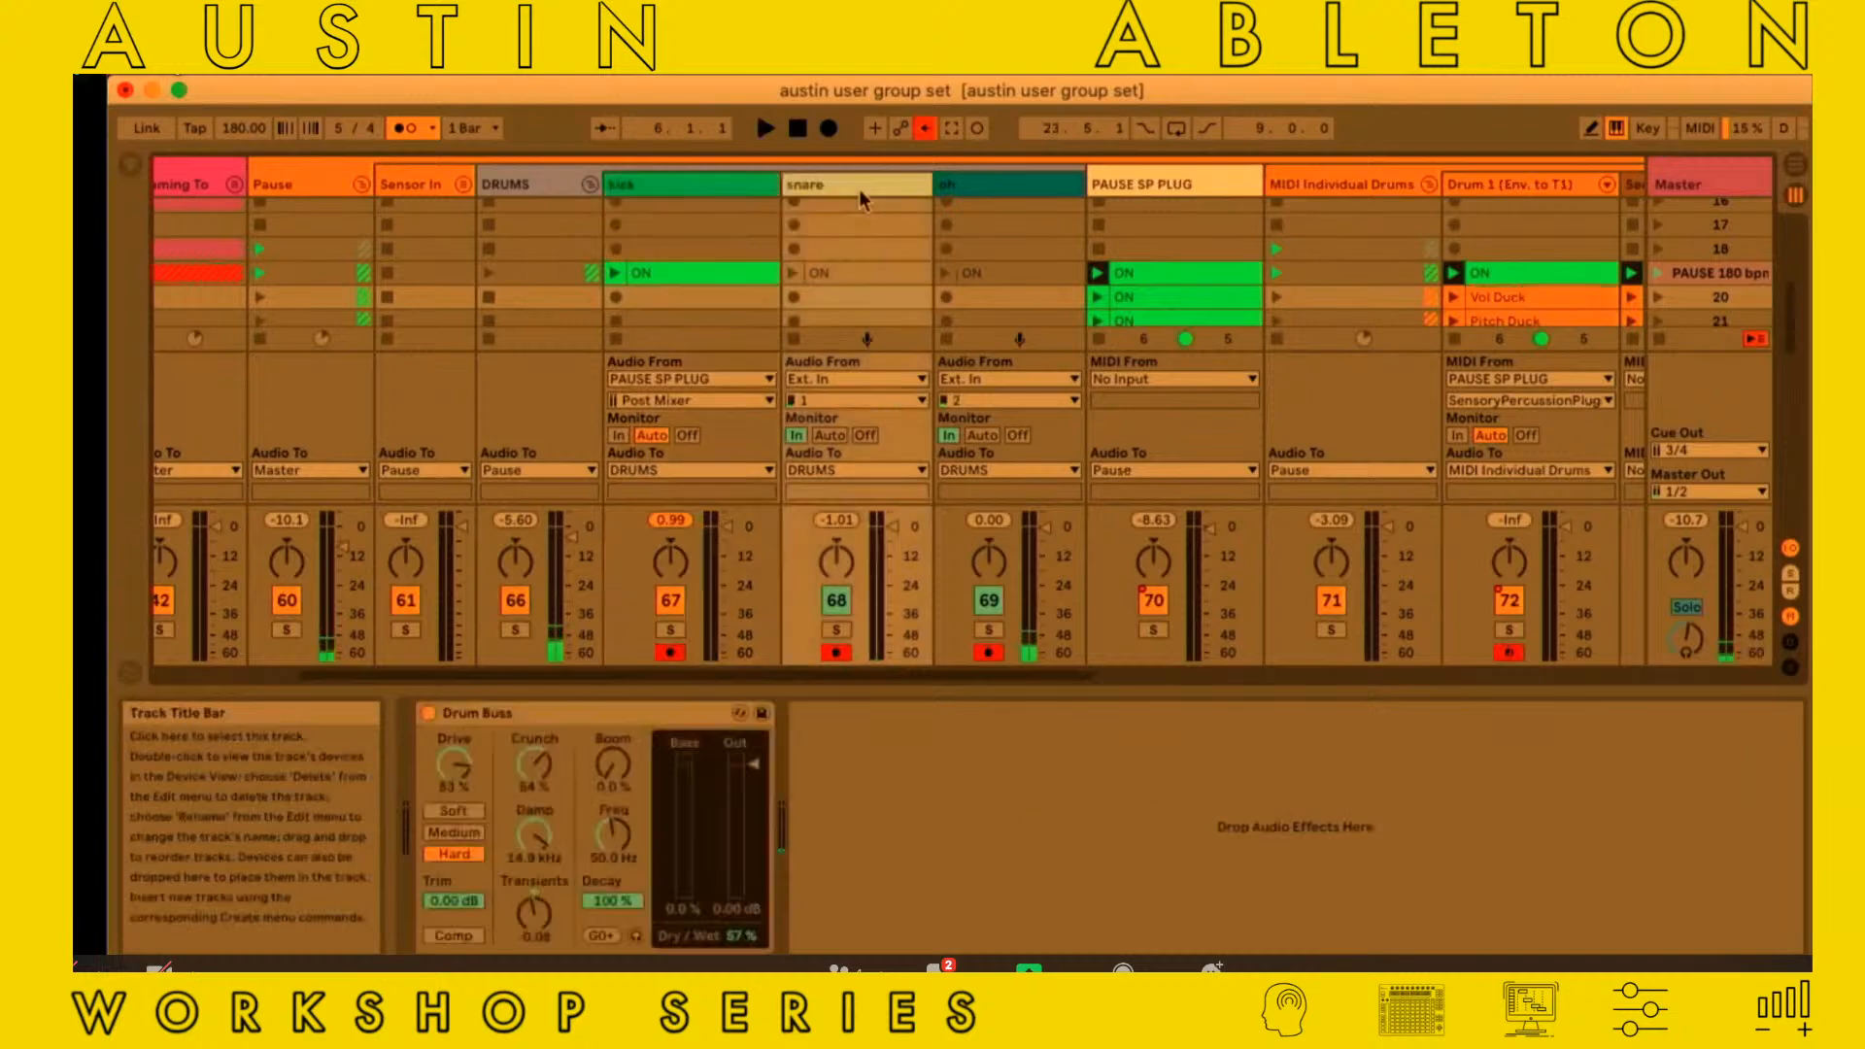
left_click(1010, 197)
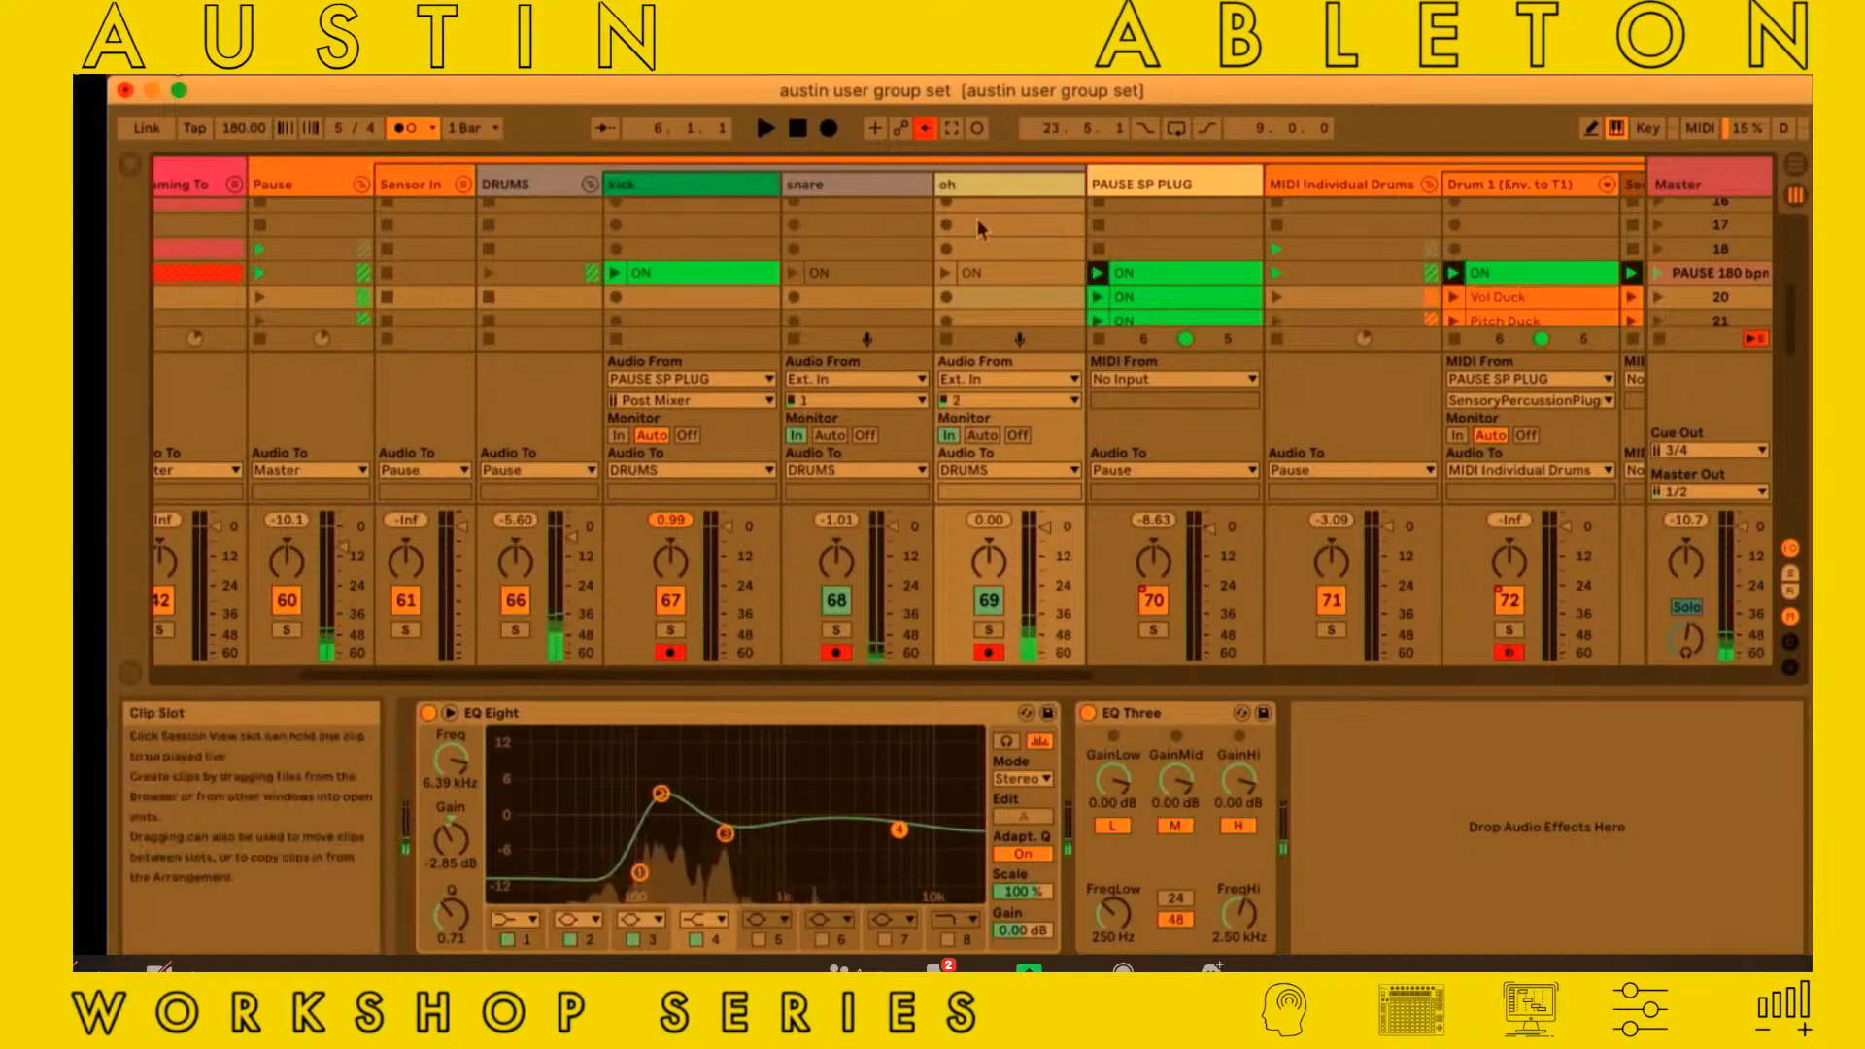
left_click_drag(1025, 691, 1026, 917)
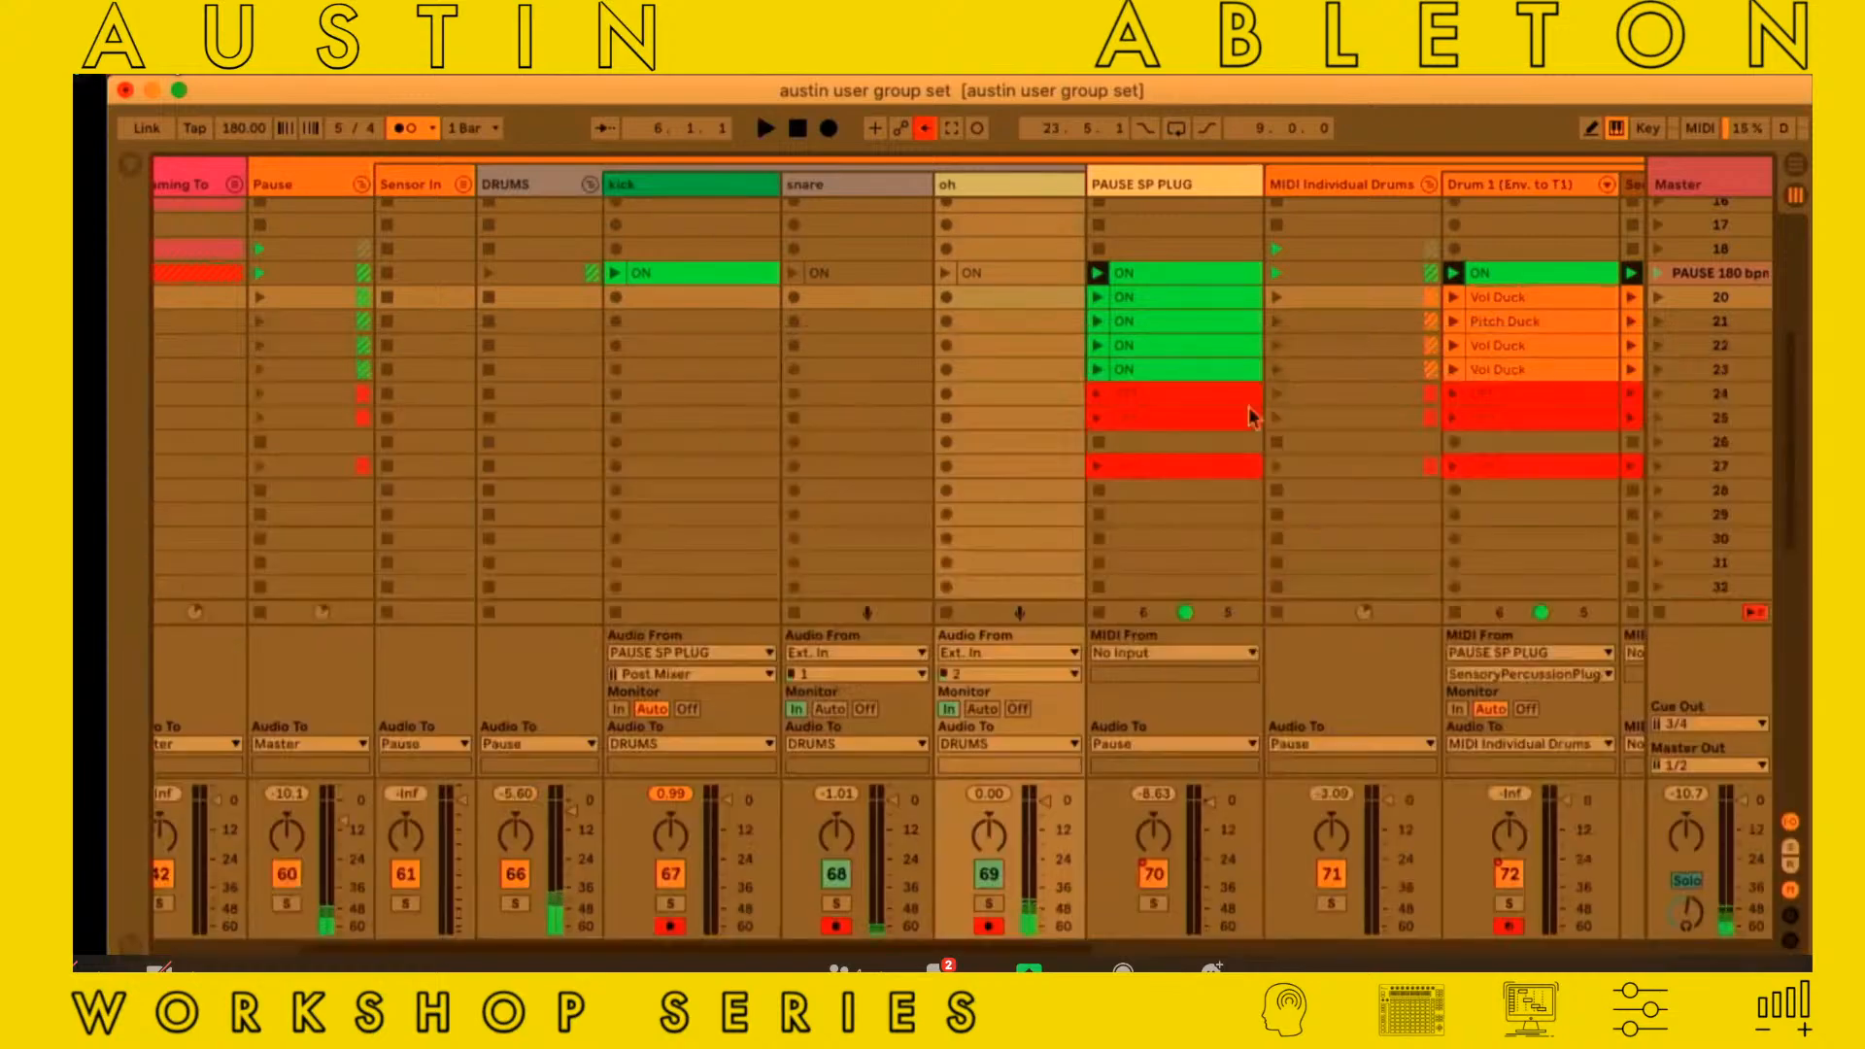
Examine the PAUSE 180 bpm scene and scene 20 across the tracks through to the scene deal track
scroll(1285, 352, "right", 10)
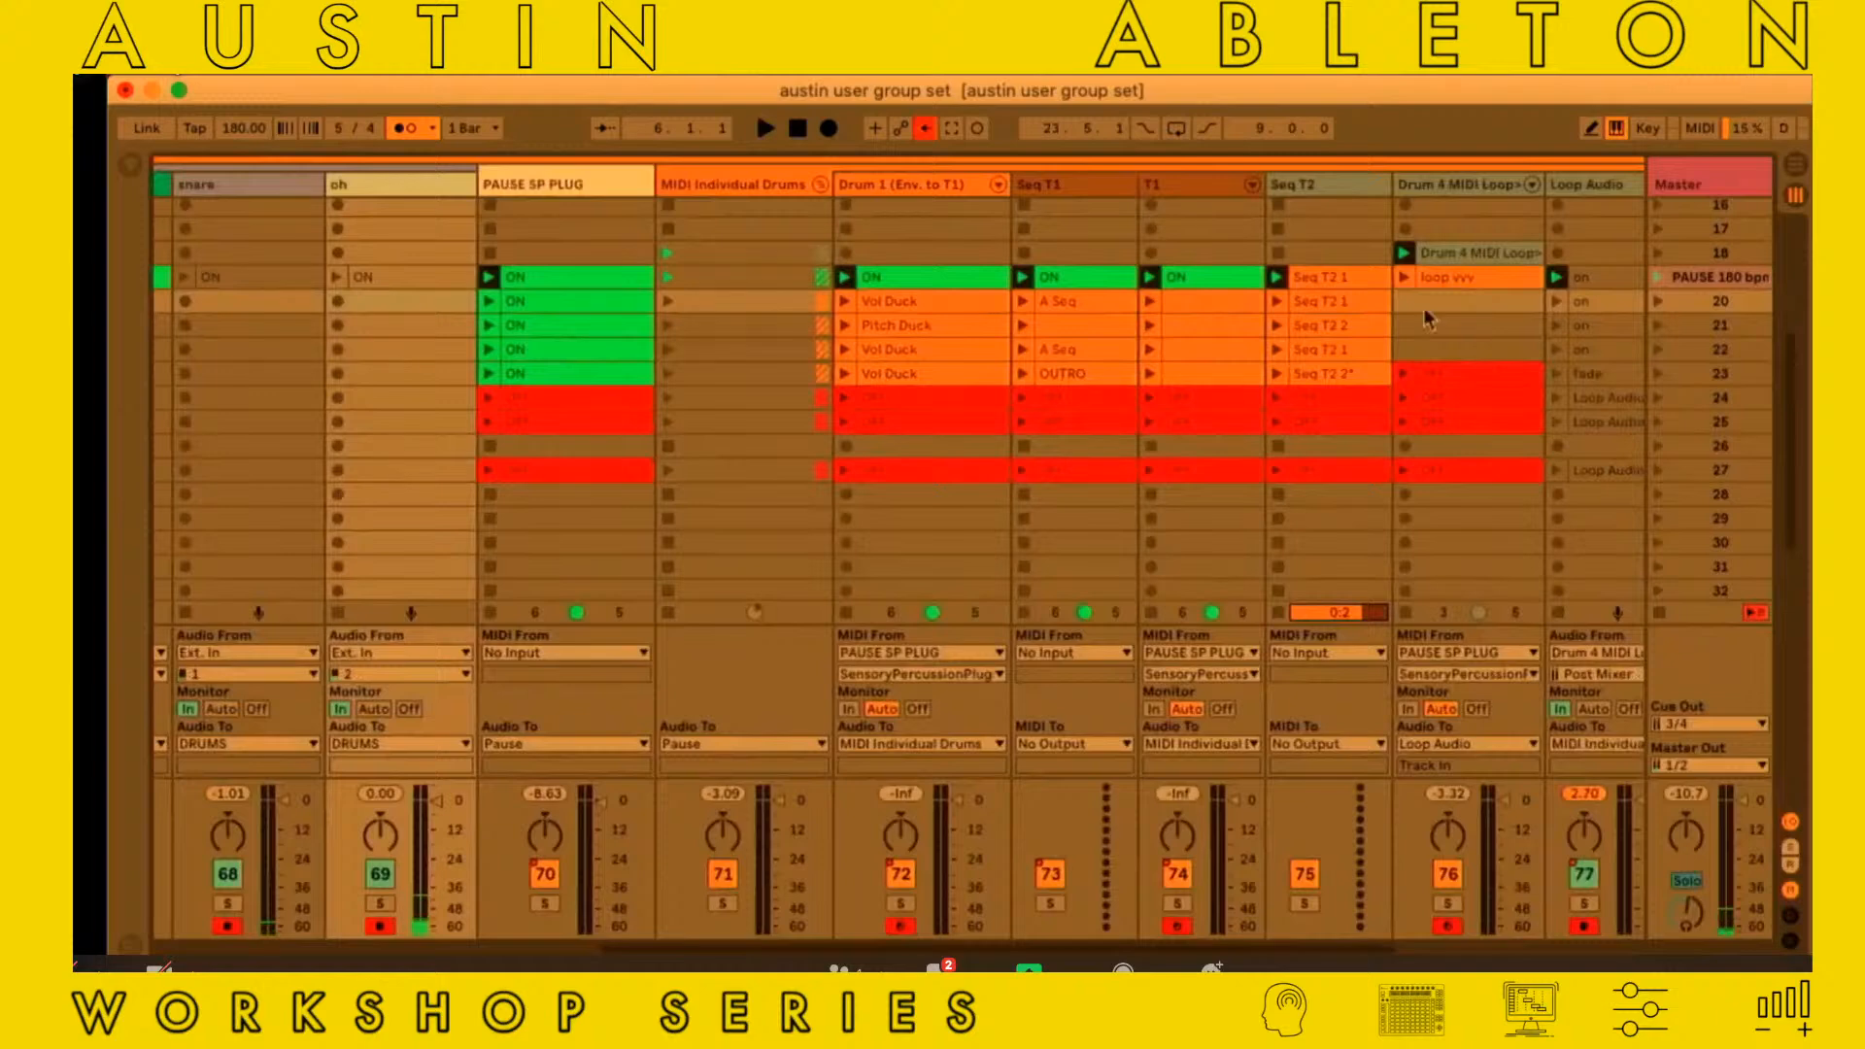
left_click(1725, 279)
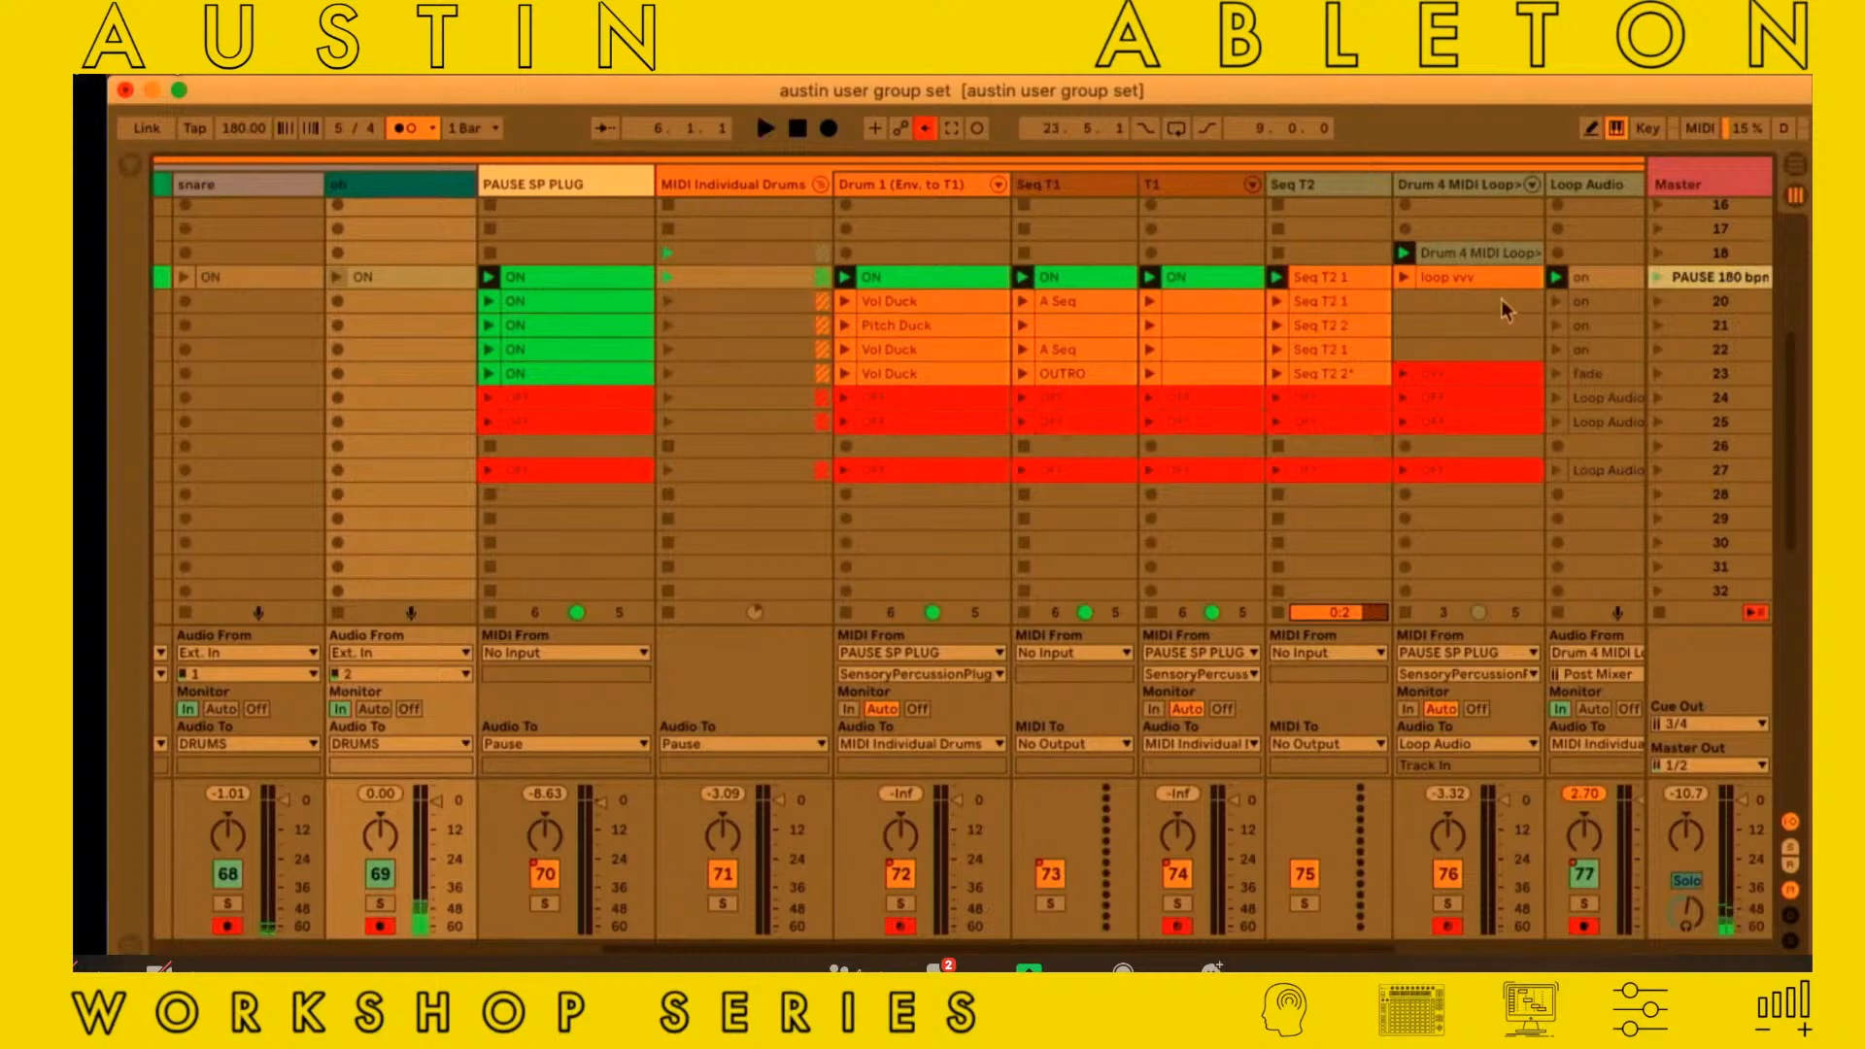
scroll(1466, 332, "right", 5)
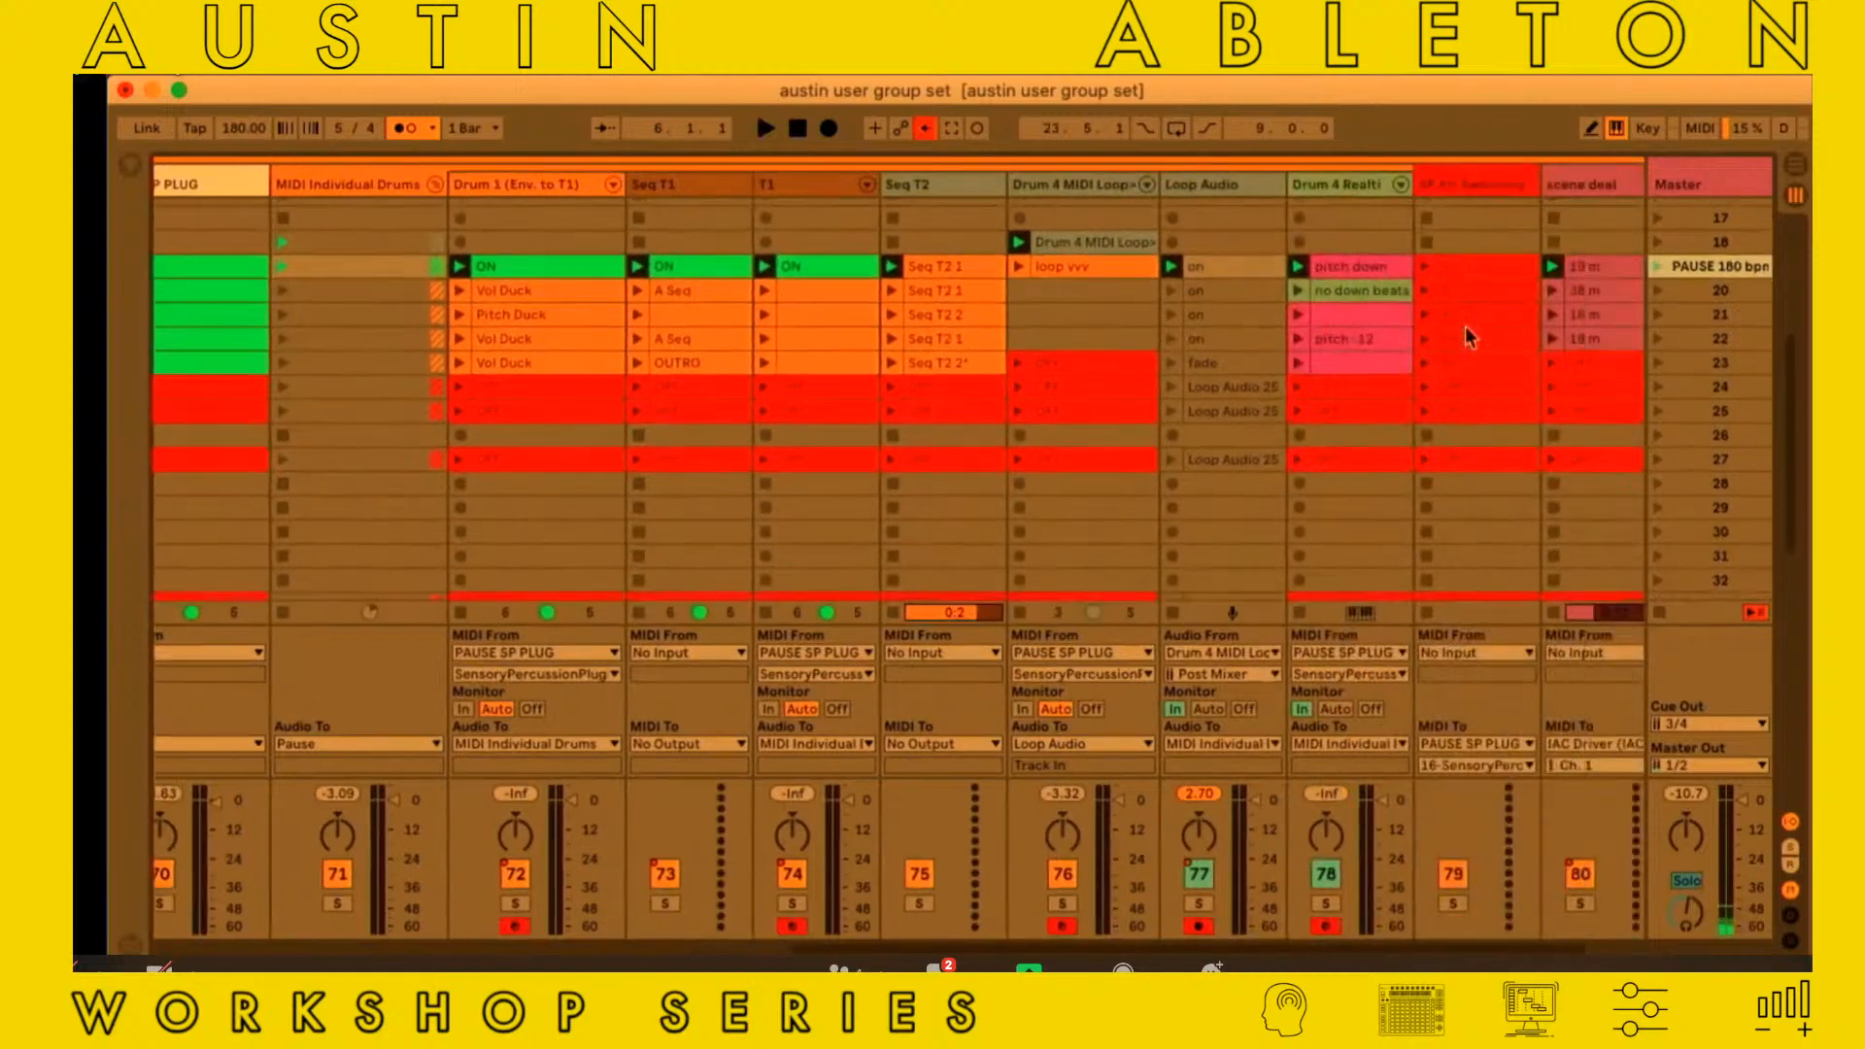
scroll(1466, 332, "right", 1)
scroll(1466, 332, "left", 2)
scroll(1466, 332, "right", 1)
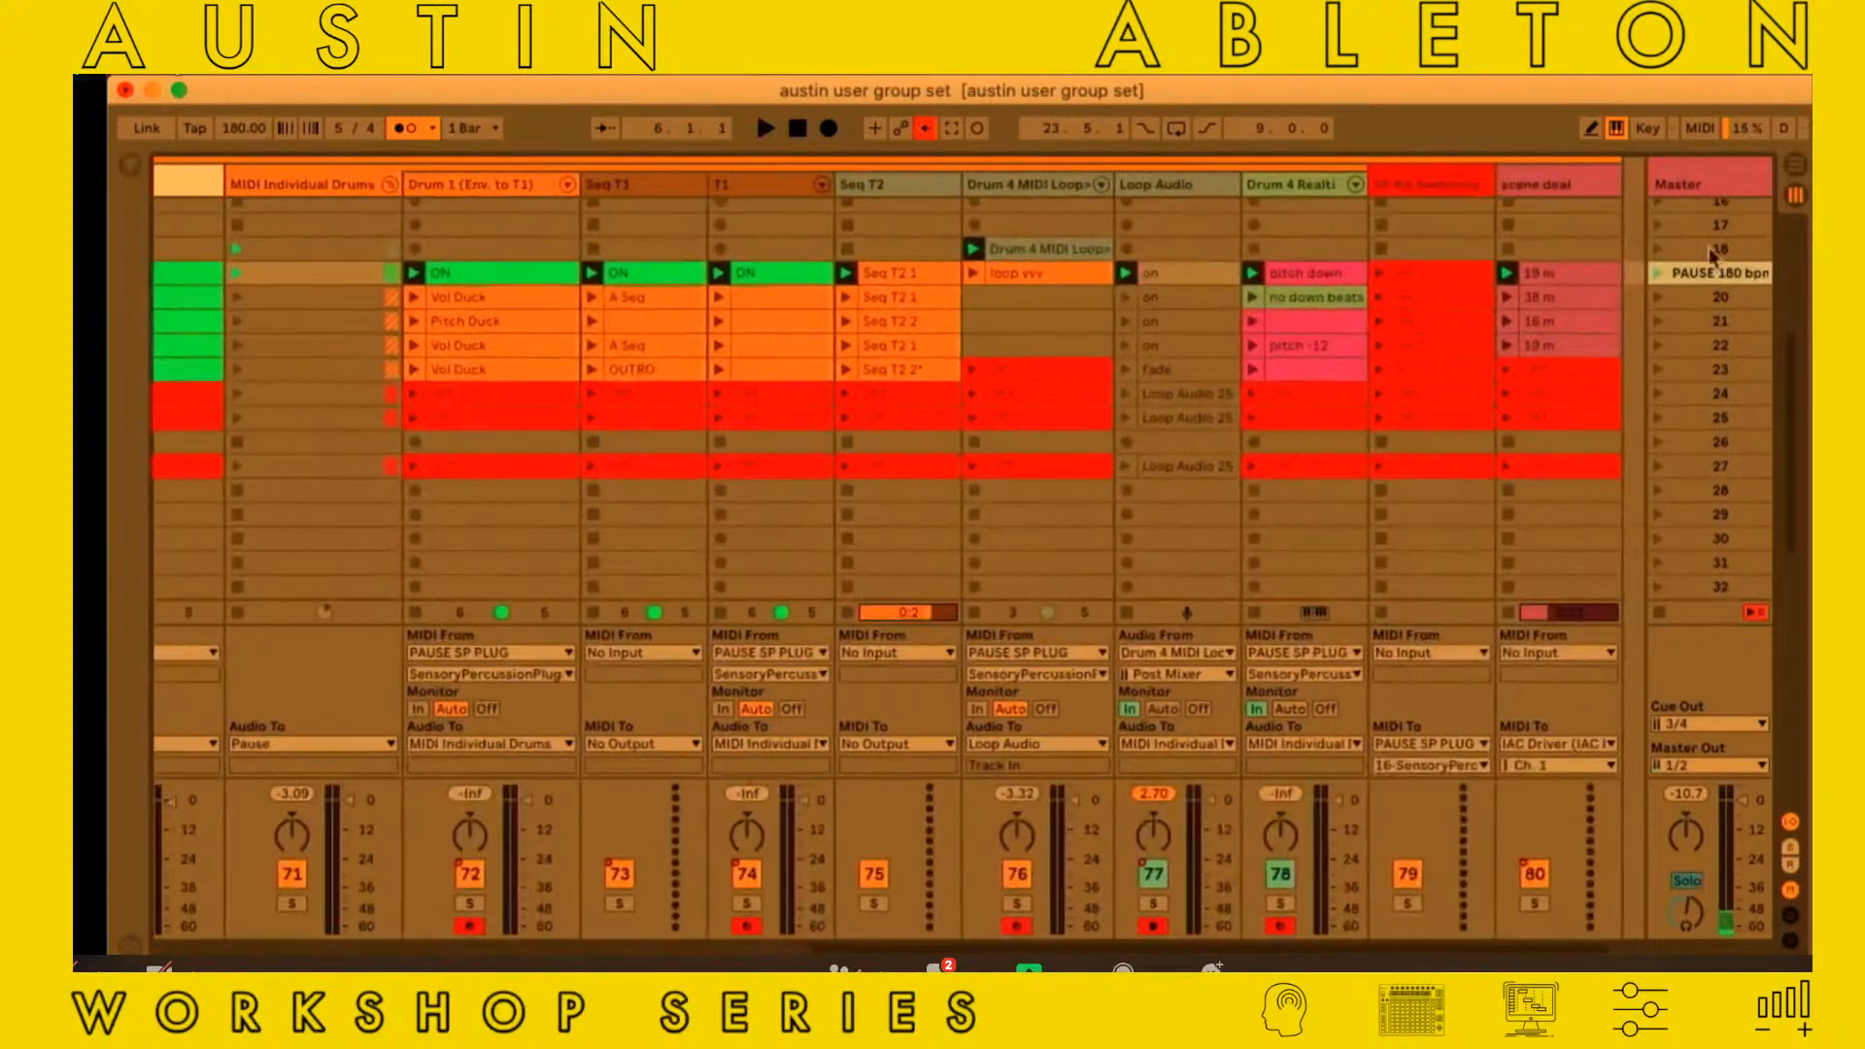
left_click(1720, 296)
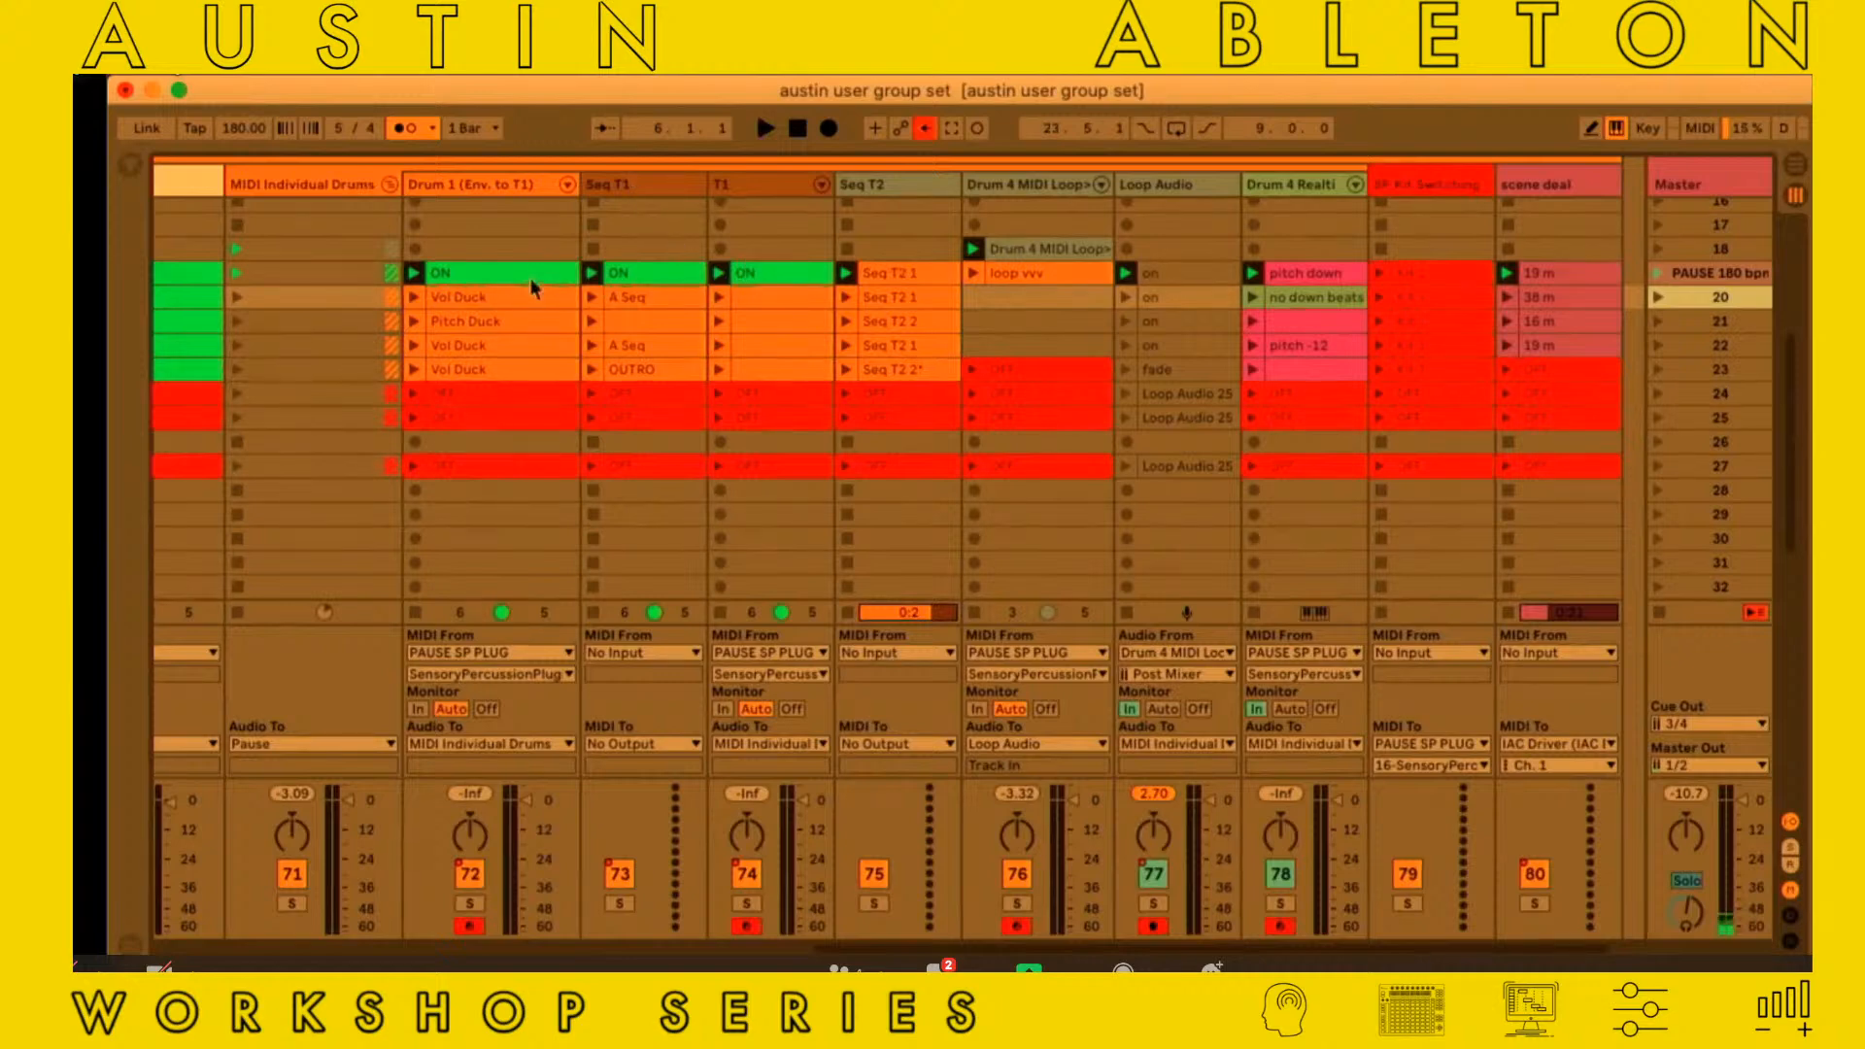
Inspect the T1 track's MIDI S&H Pitch In Chord device and Instrument Rack, and hide the device view
scroll(534, 277, "left", 2)
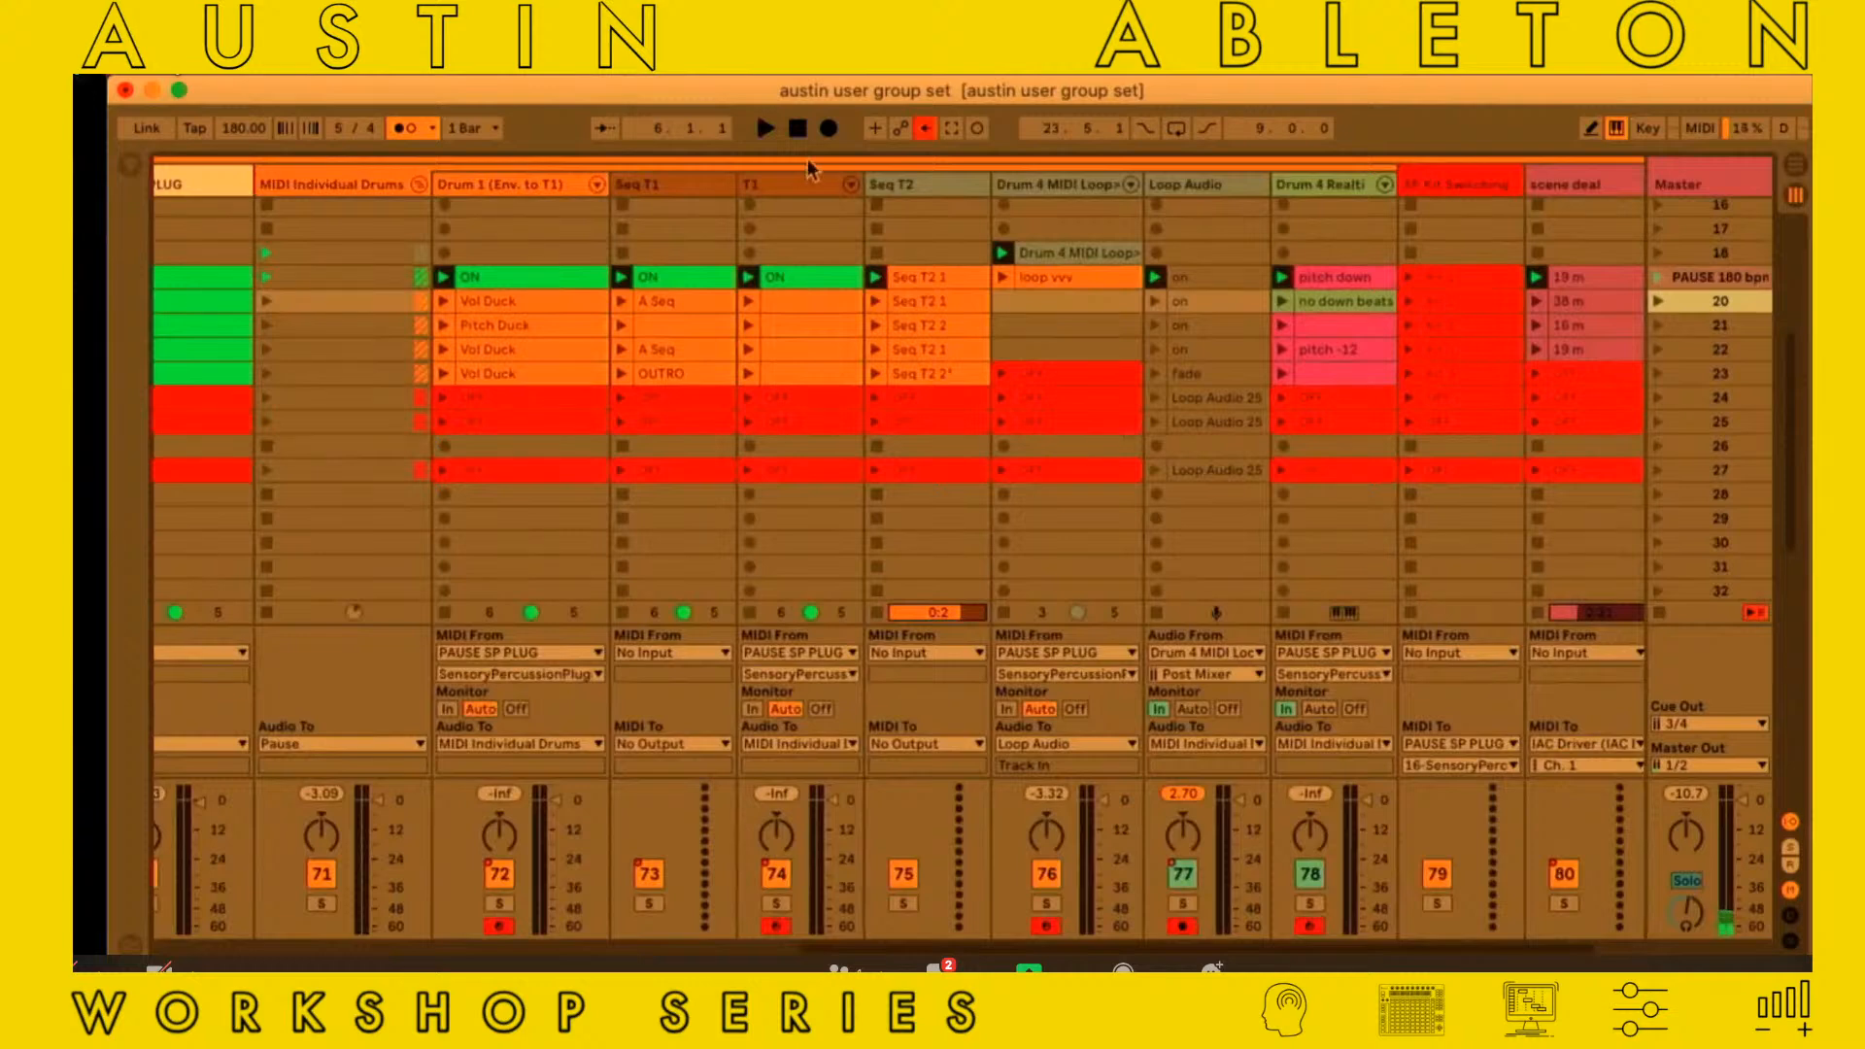
left_click(1046, 194)
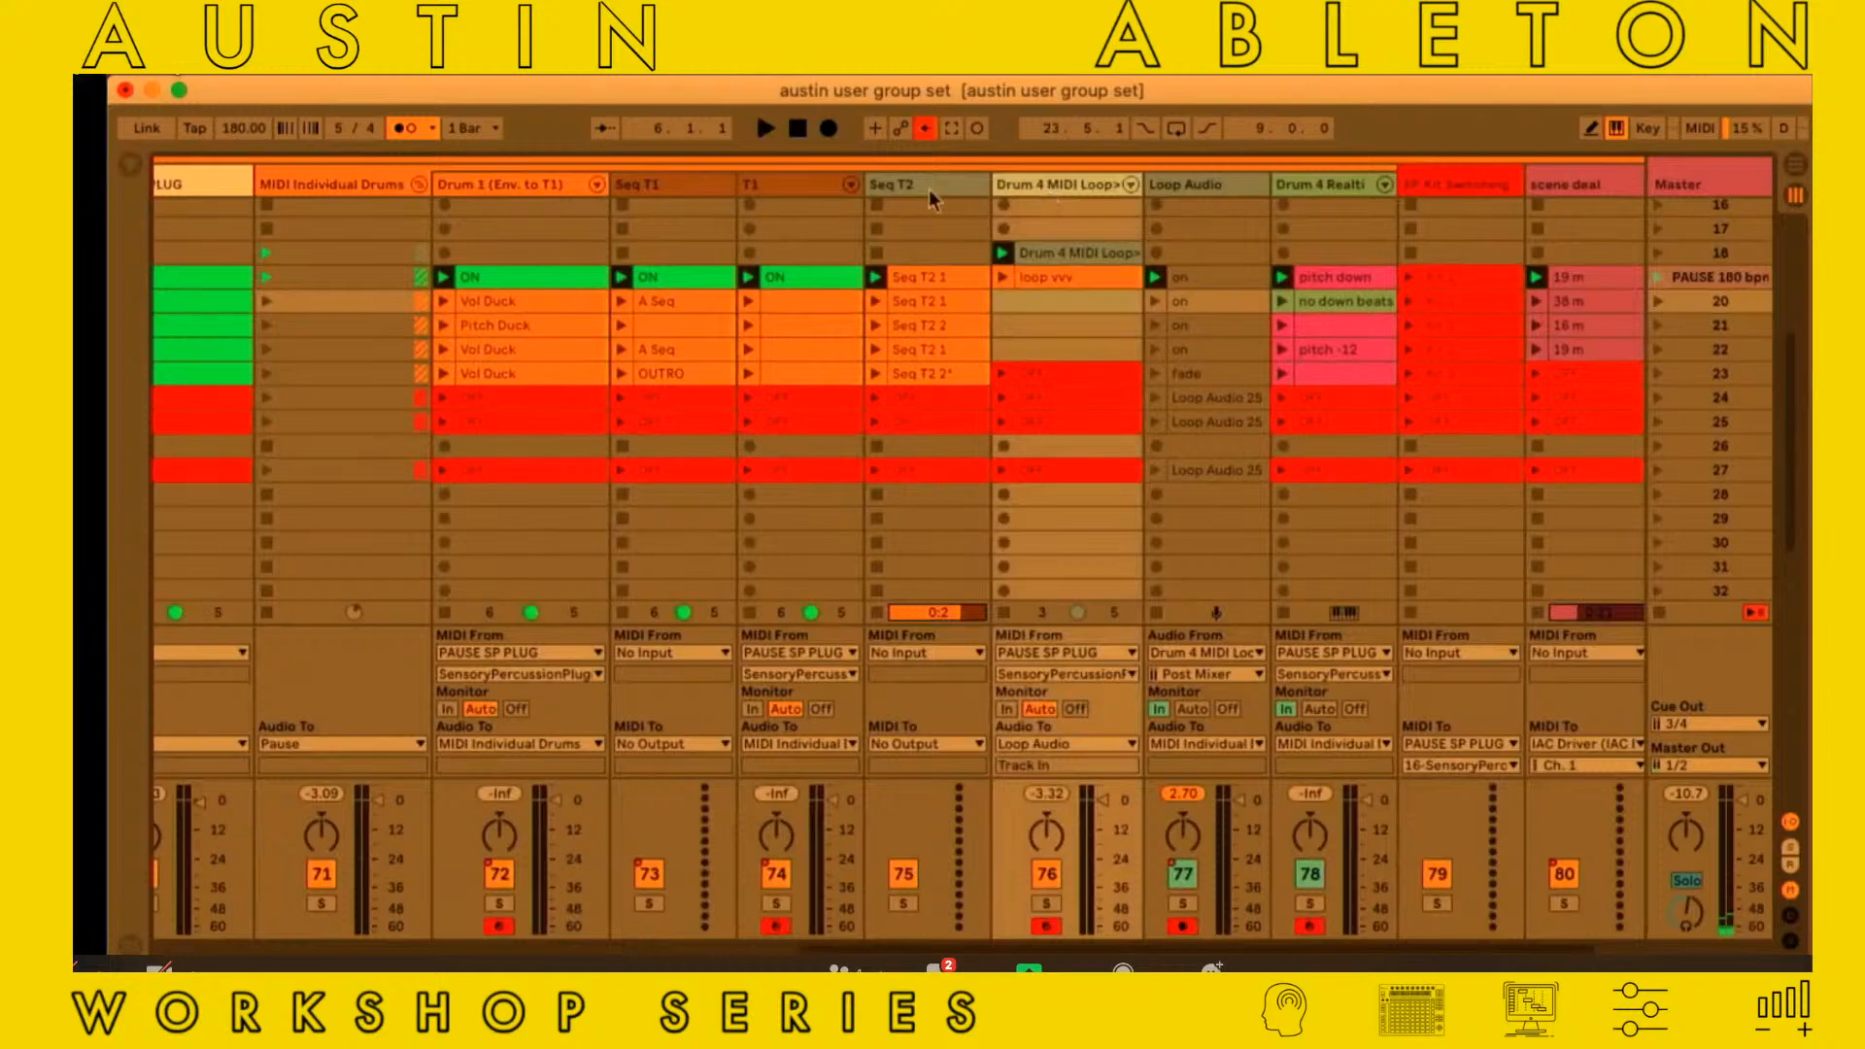
left_click(765, 190)
double_click(765, 190)
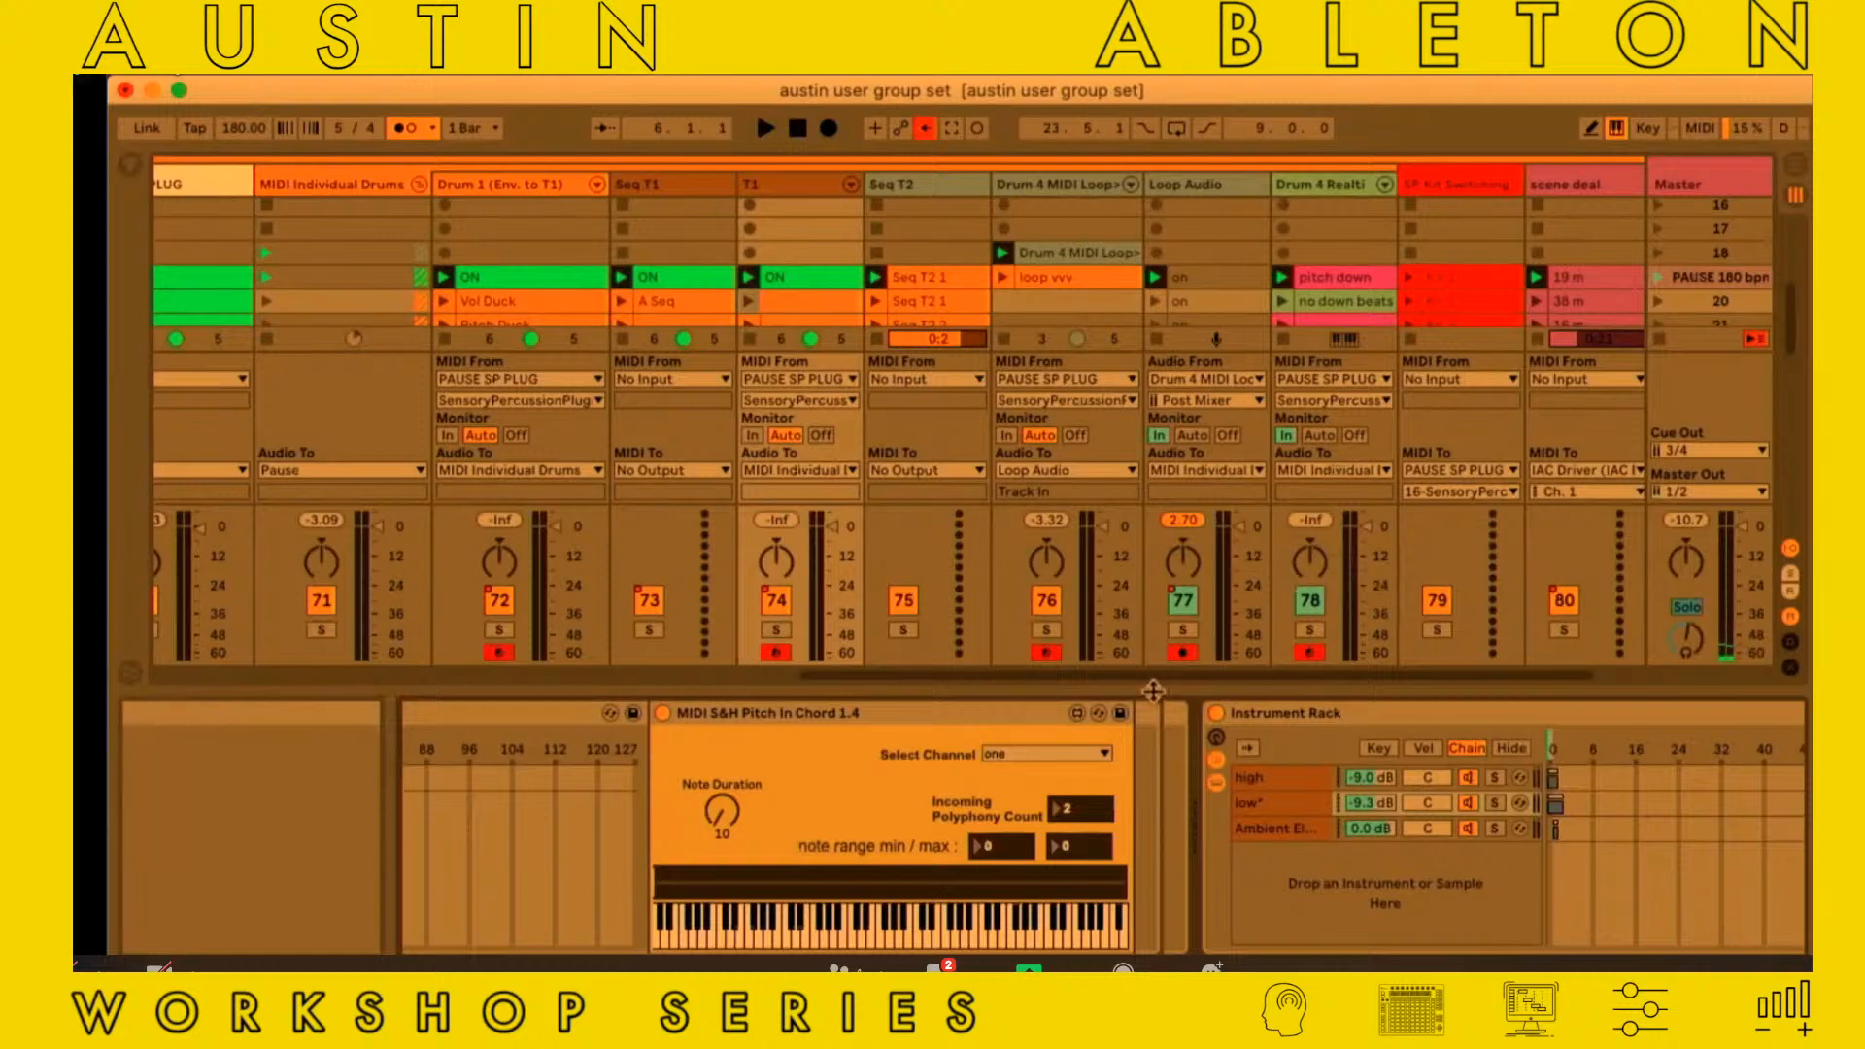
left_click_drag(1172, 827, 1189, 932)
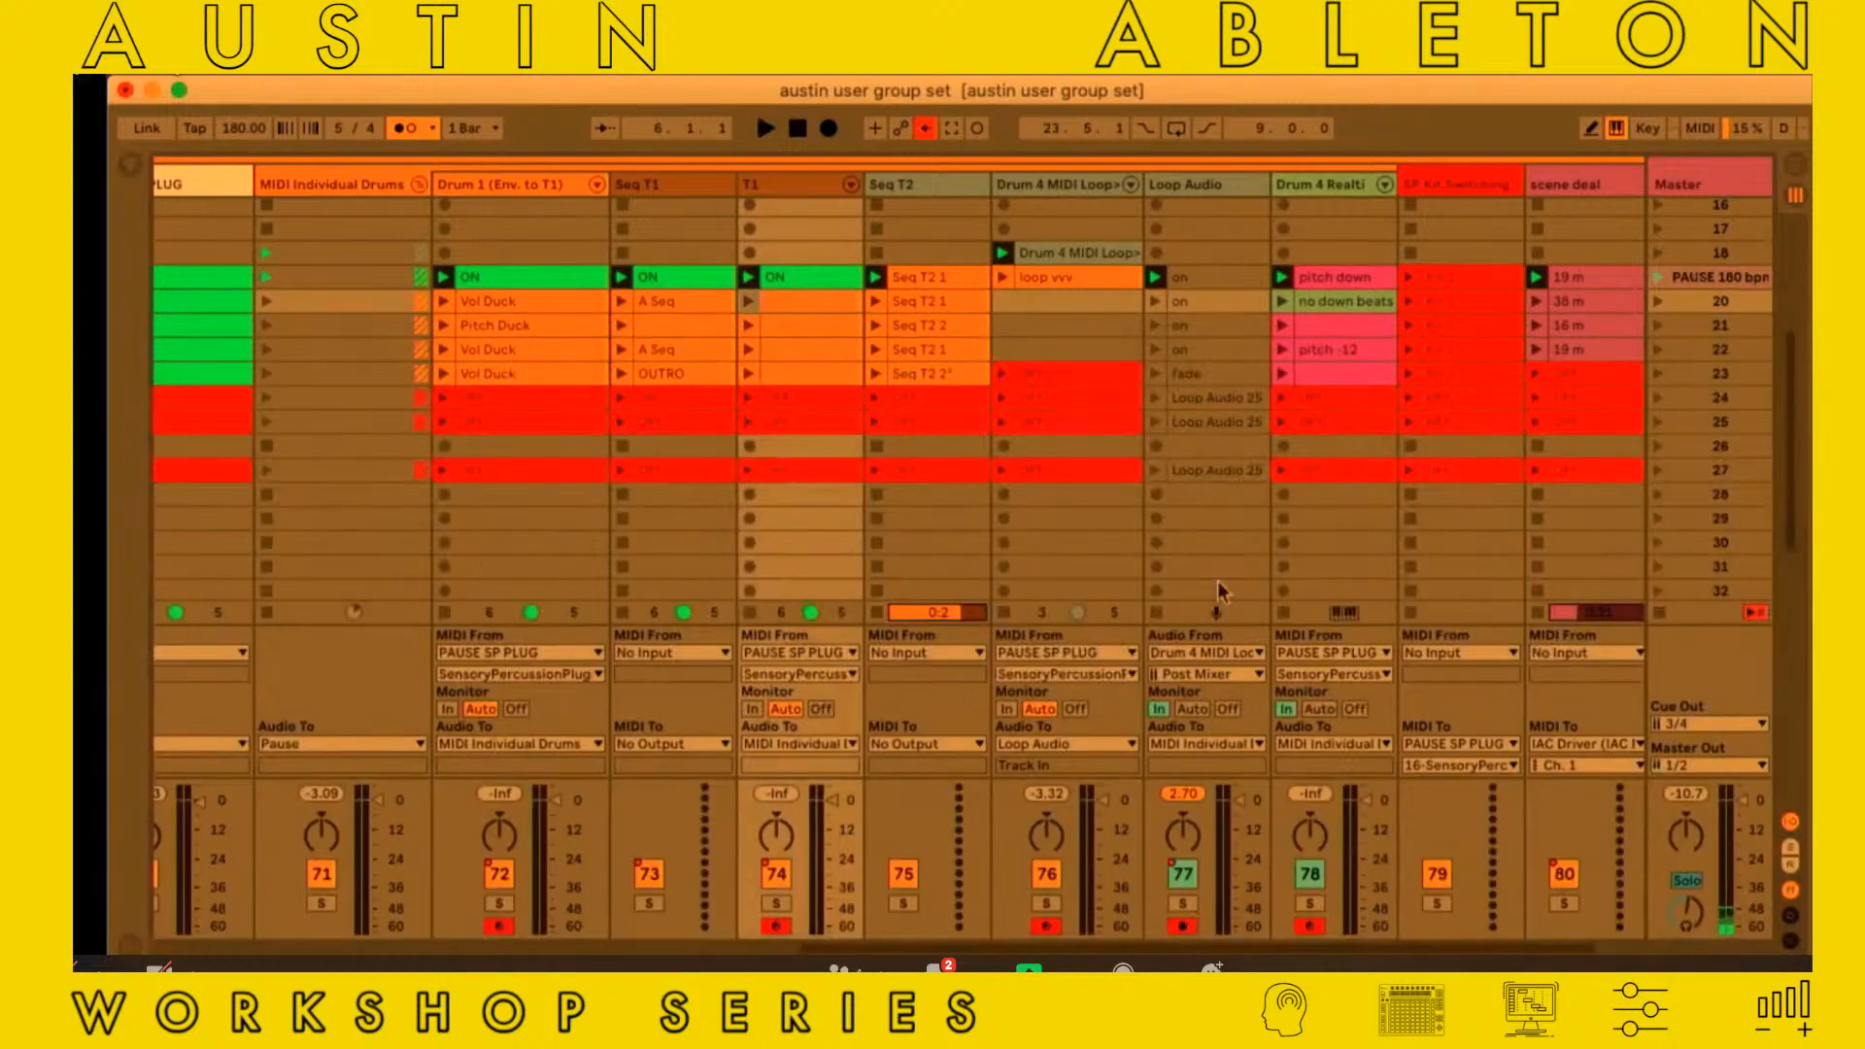
Look over the Pause group's clips from the kick track to Drum 4, ending in the Session View
scroll(1216, 581, "left", 5)
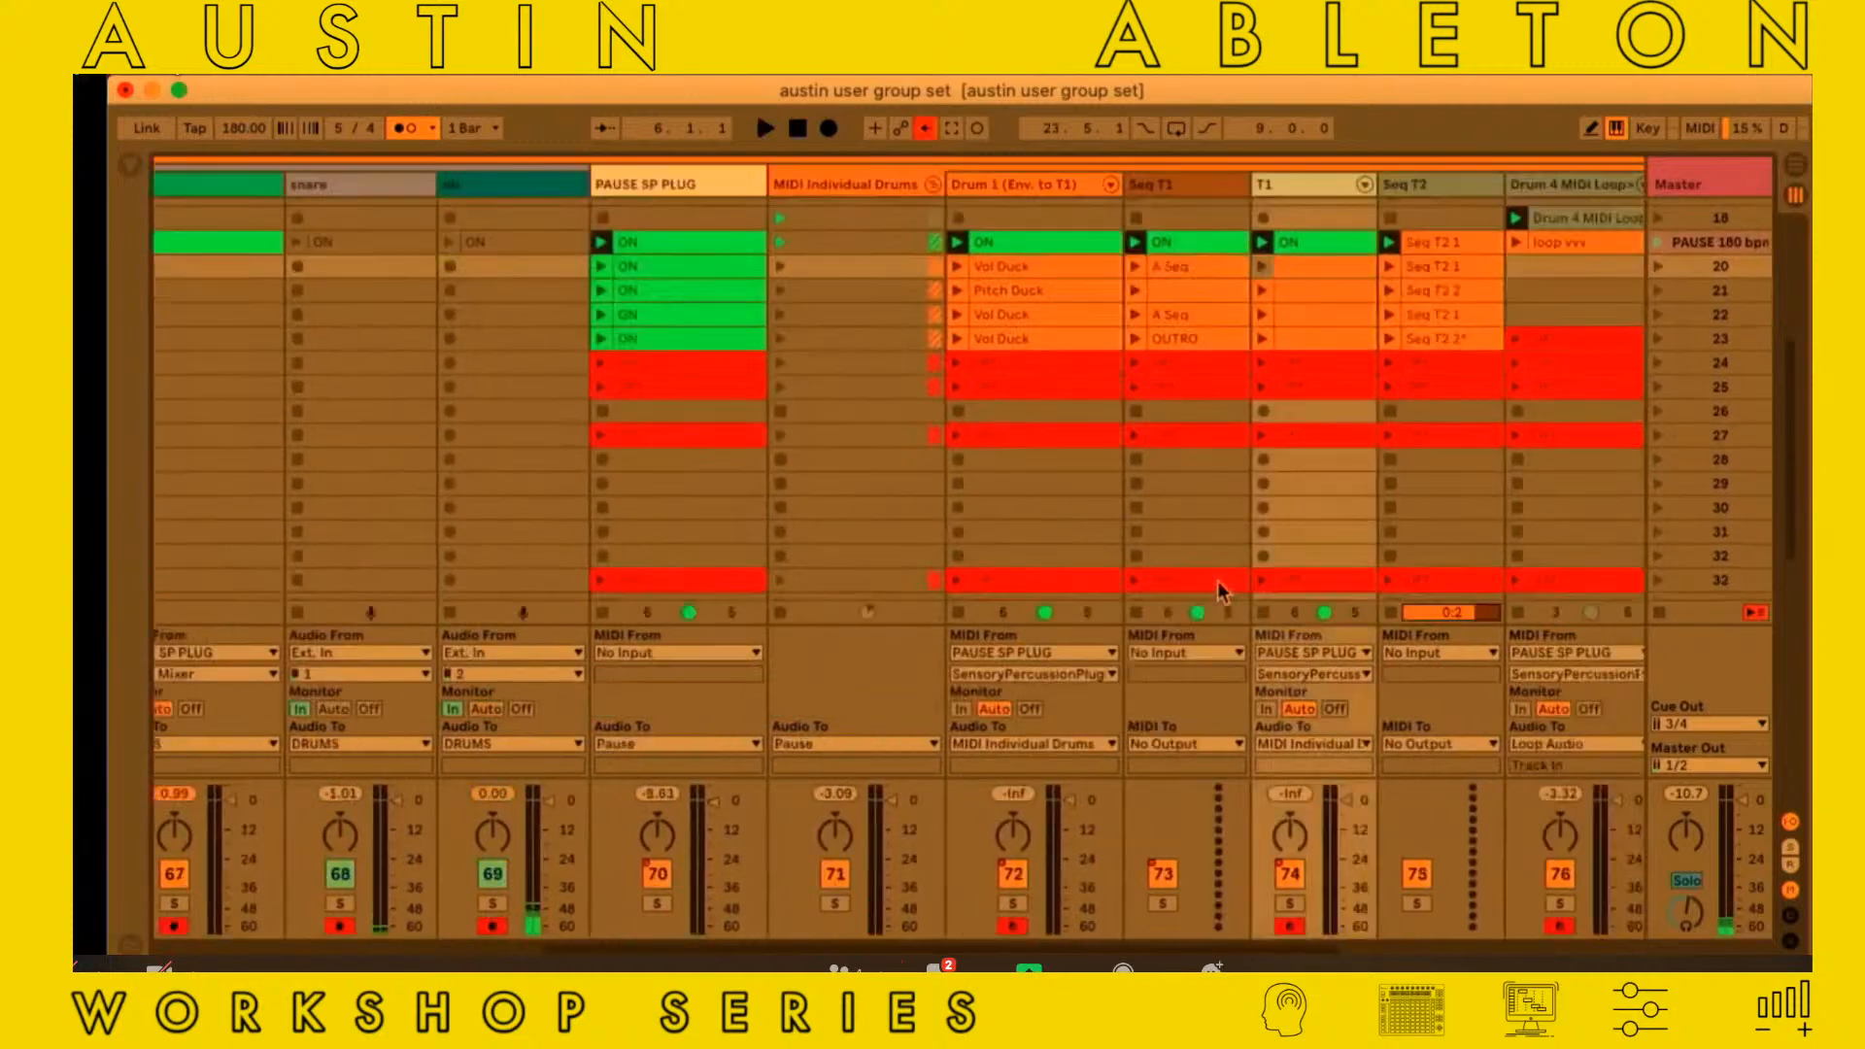
scroll(1215, 581, "right", 5)
scroll(1216, 581, "left", 6)
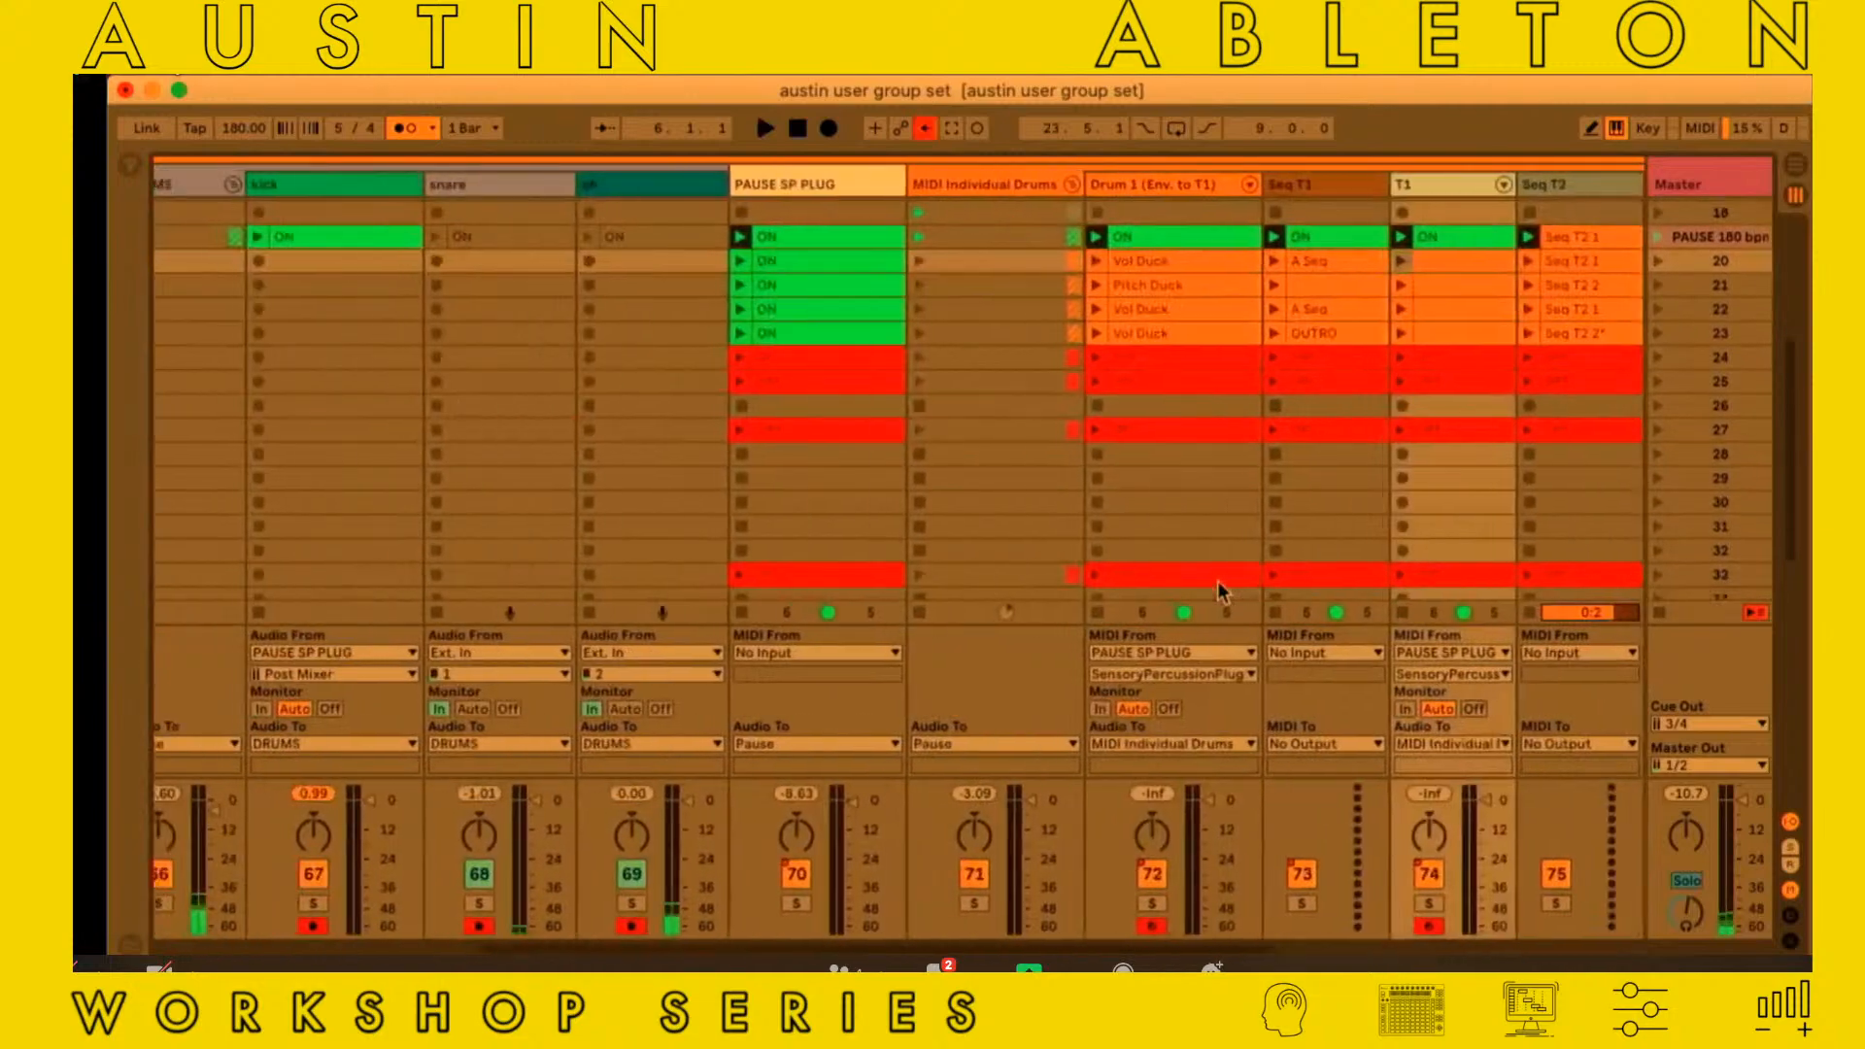
scroll(1219, 588, "right", 3)
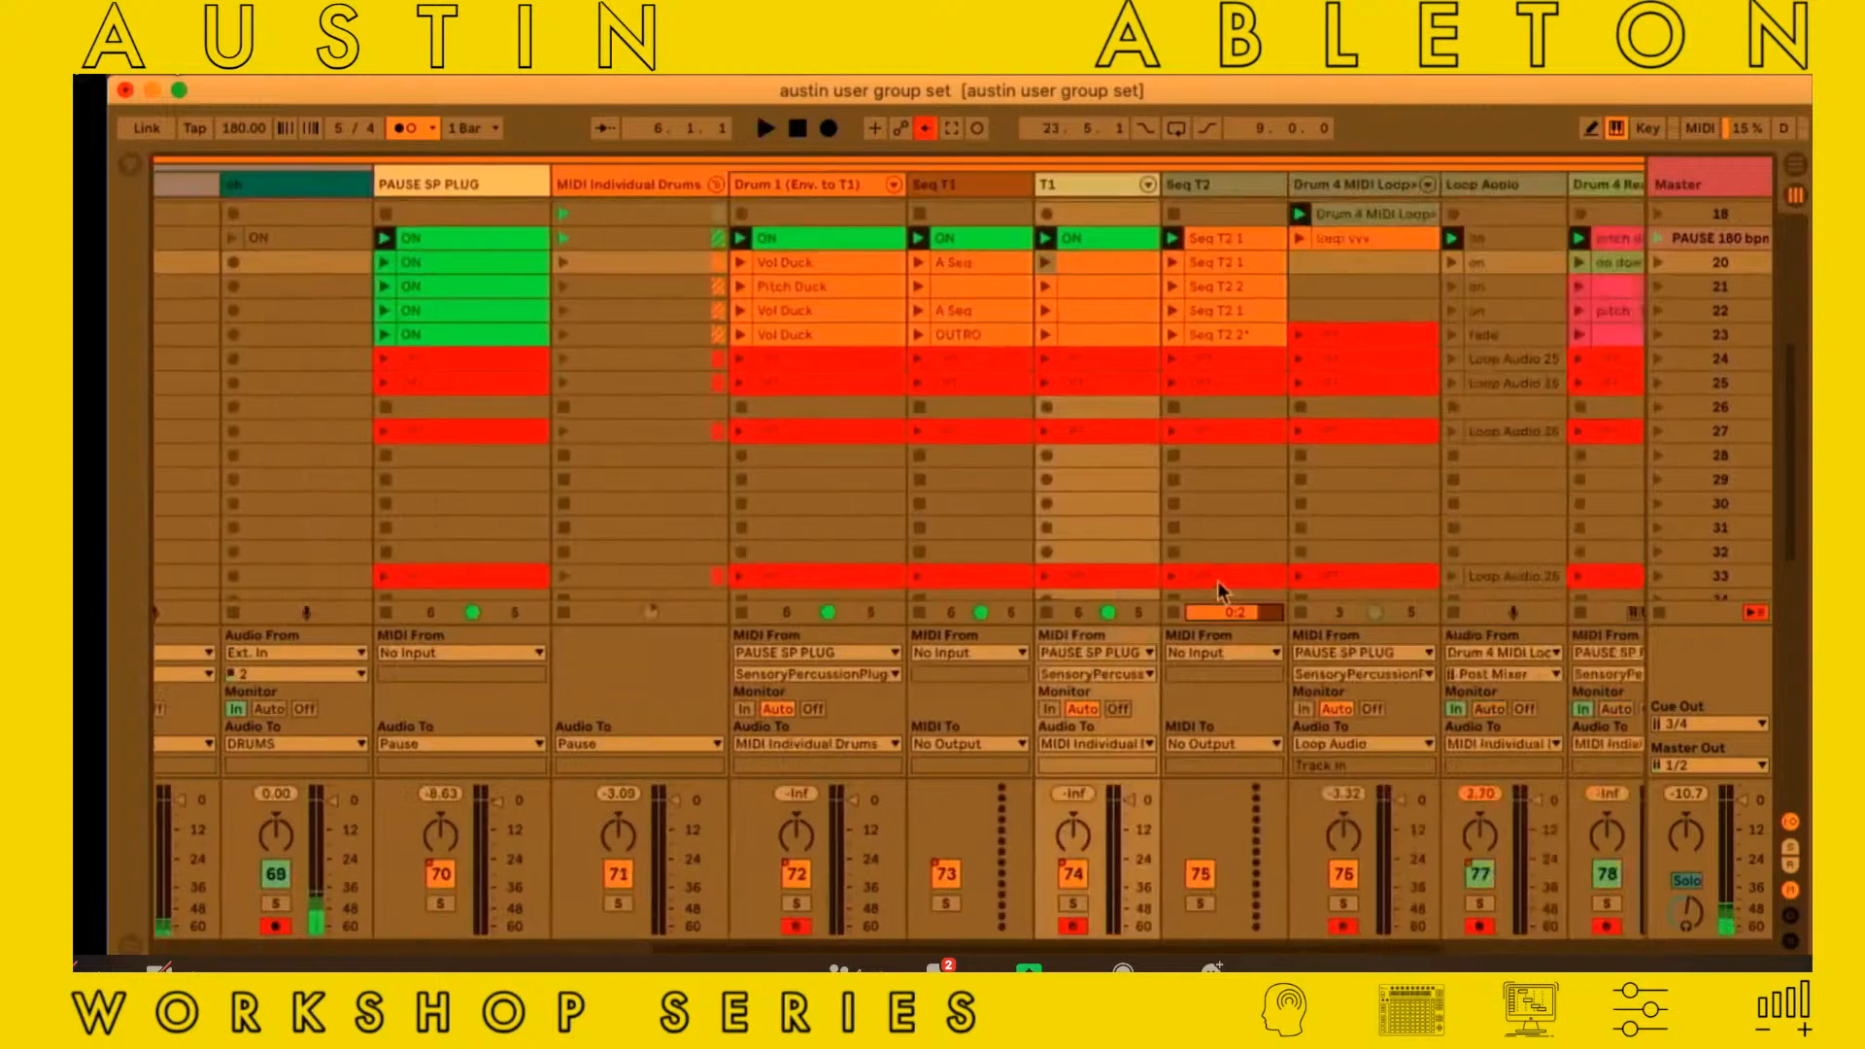
scroll(1581, 366, "right", 1)
scroll(1583, 362, "right", 2)
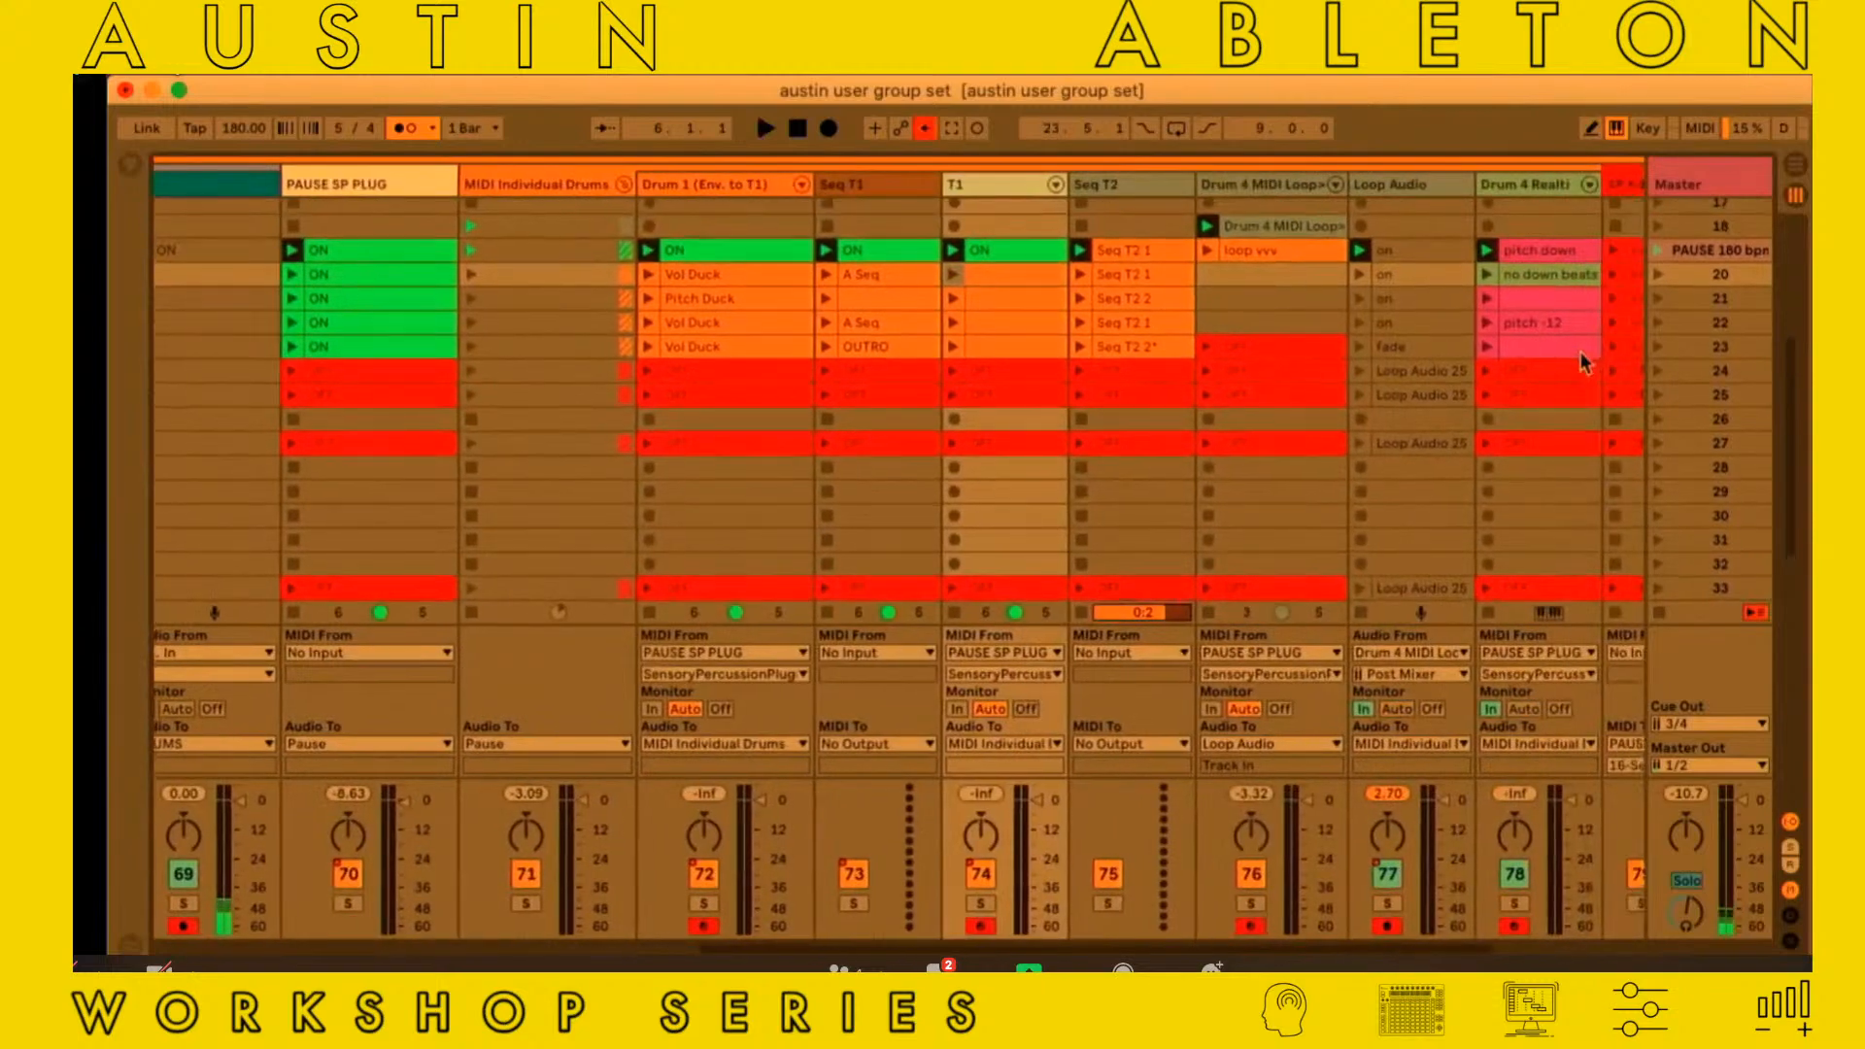
scroll(1583, 362, "right", 2)
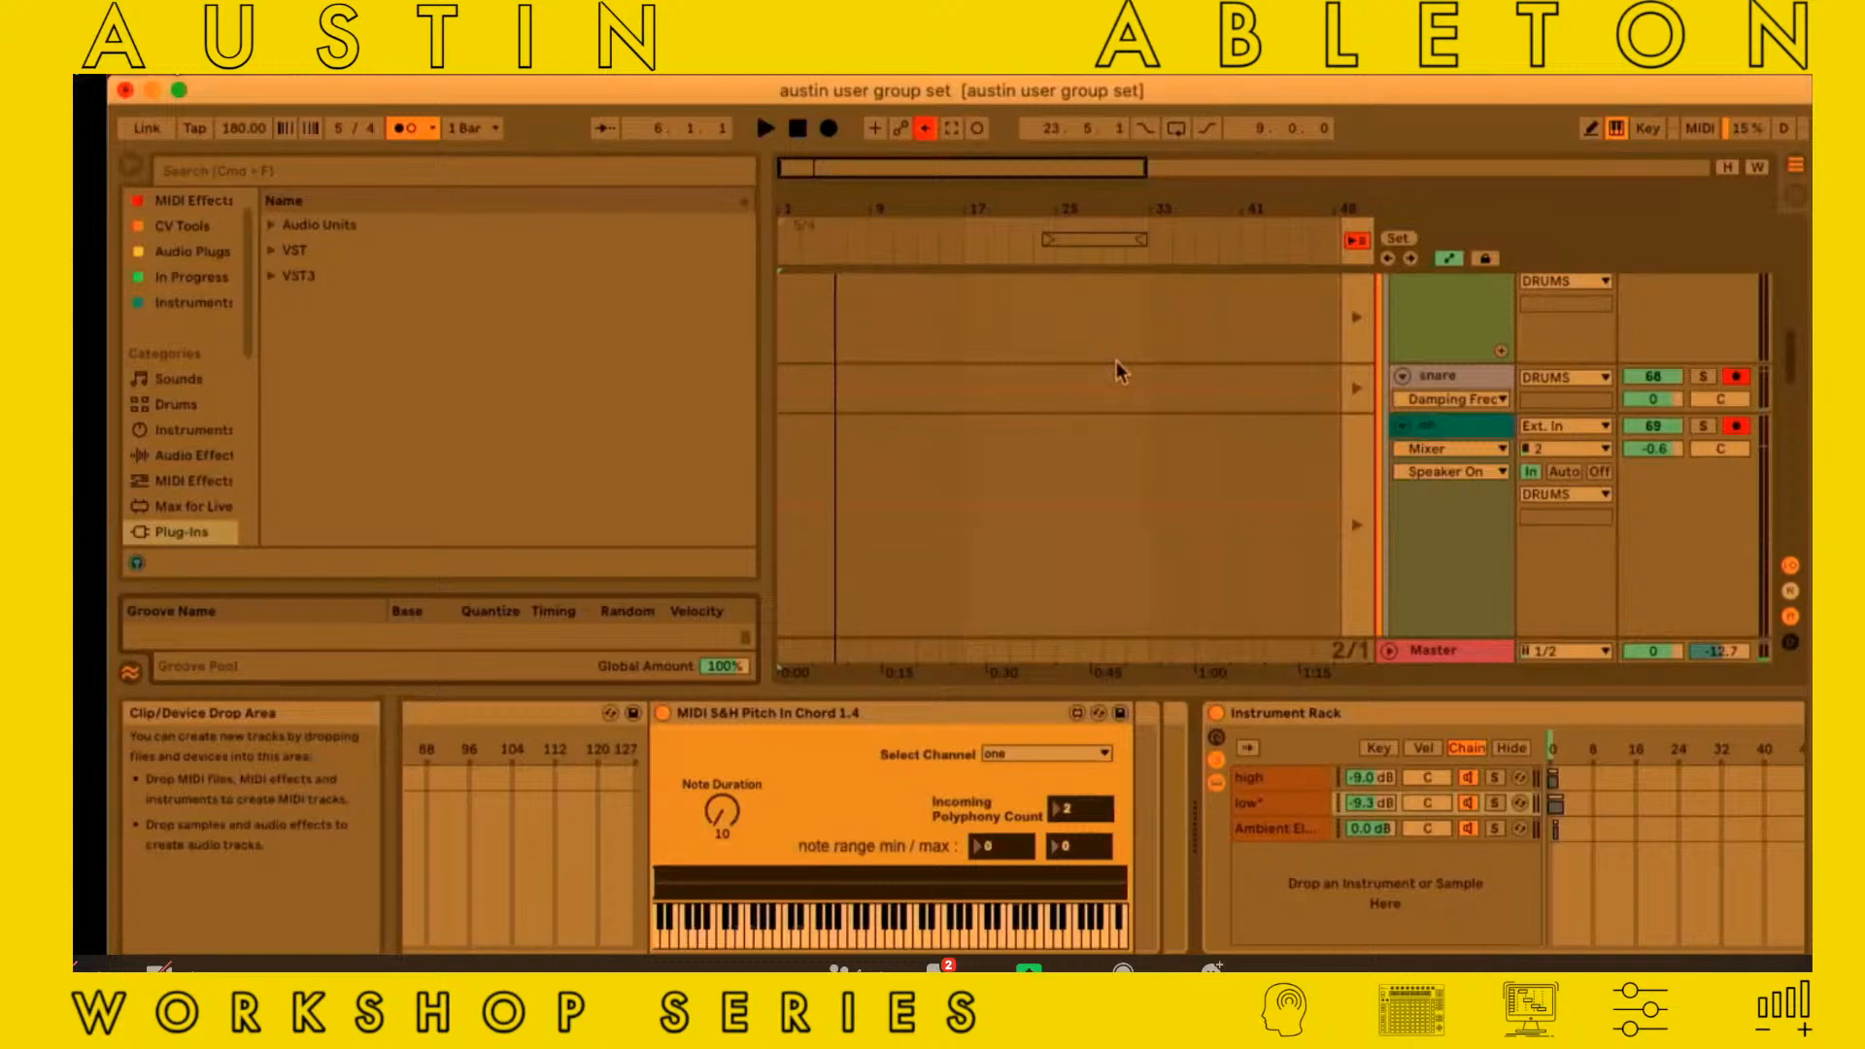
key("Tab")
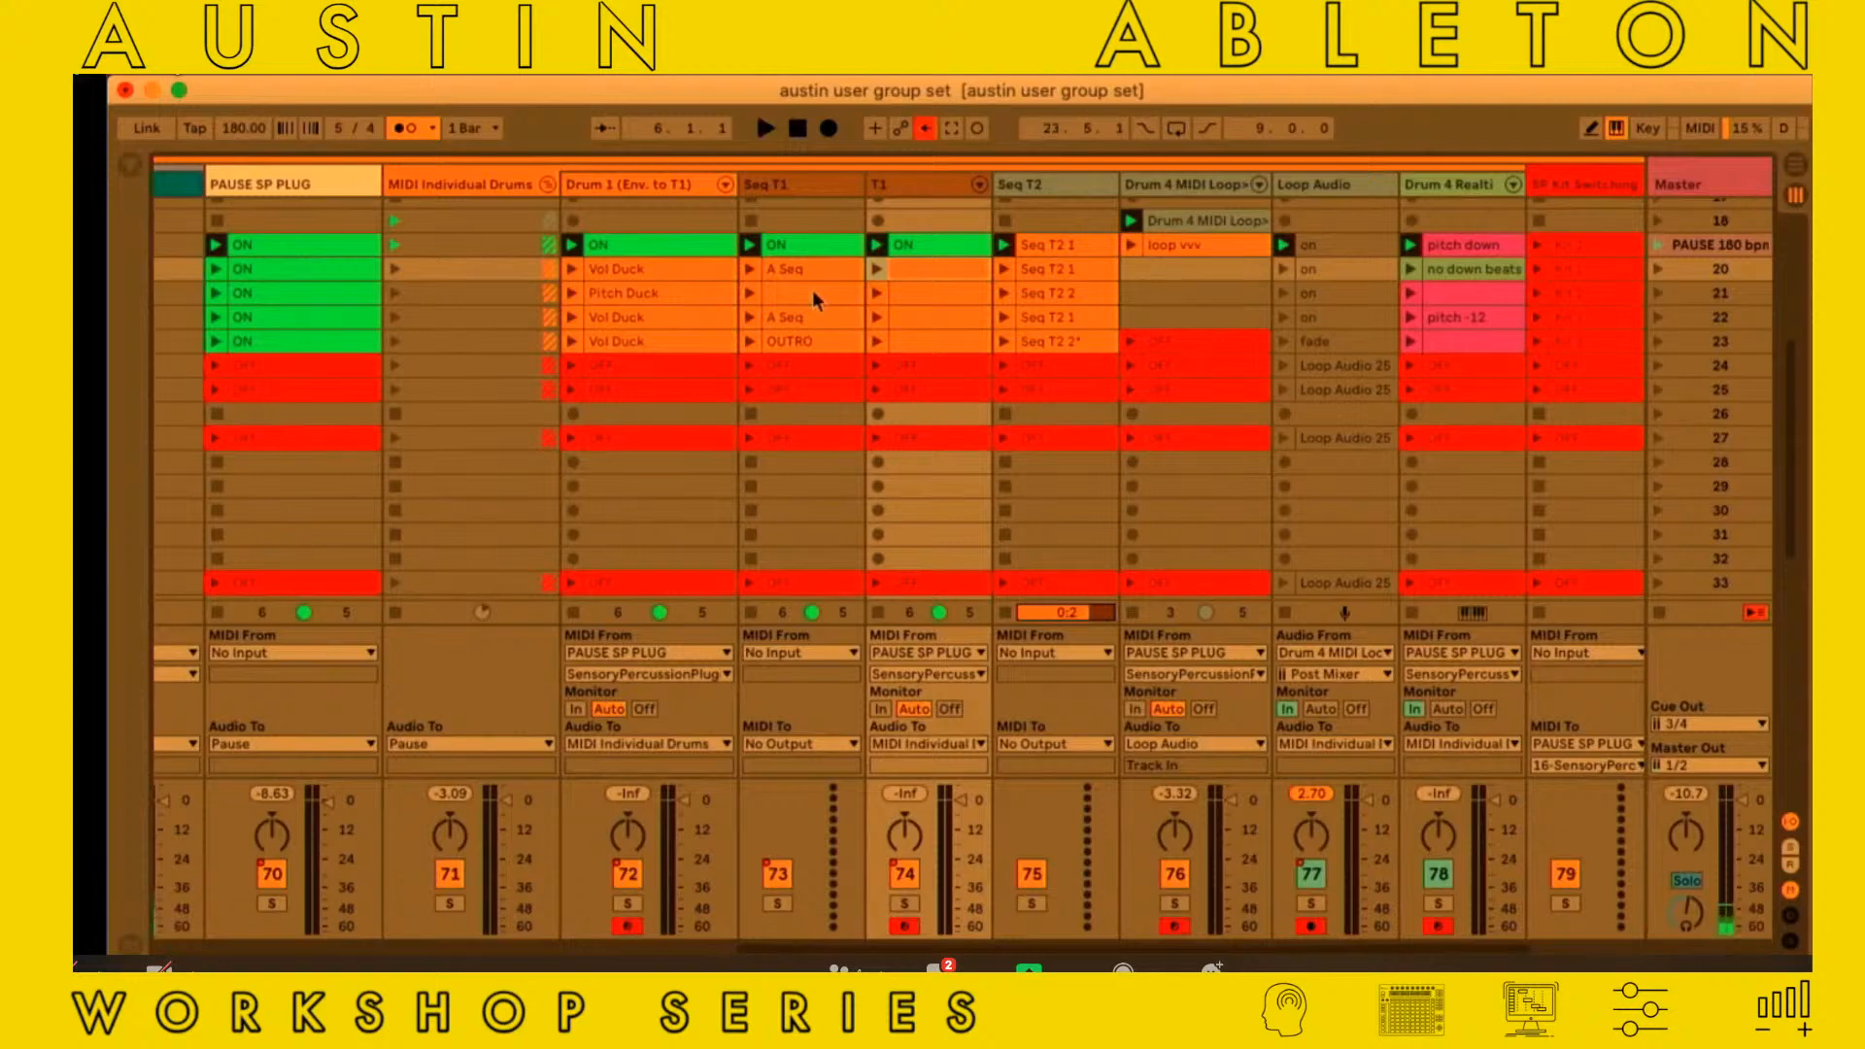
Fold the Pause group and review the four song groups' clips back up to the OBLIQ 90 BPM scene
scroll(812, 290, "left", 5)
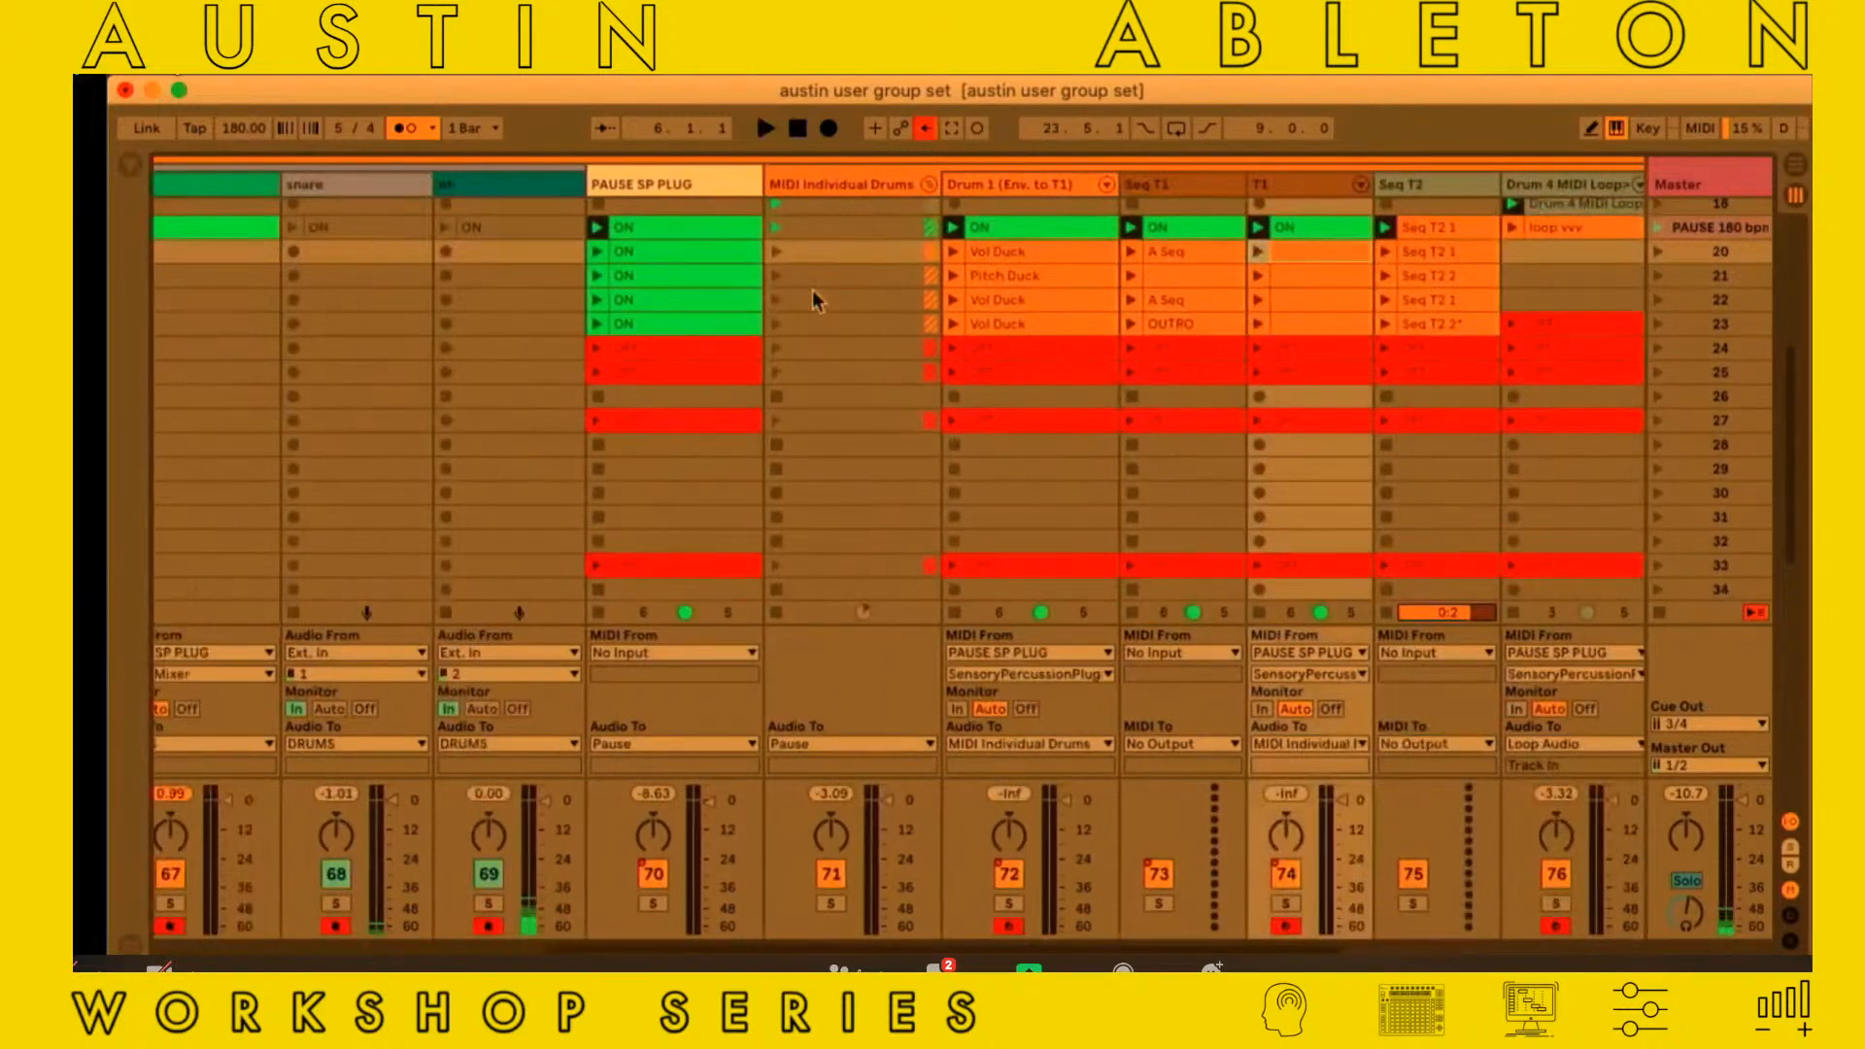
scroll(812, 290, "left", 6)
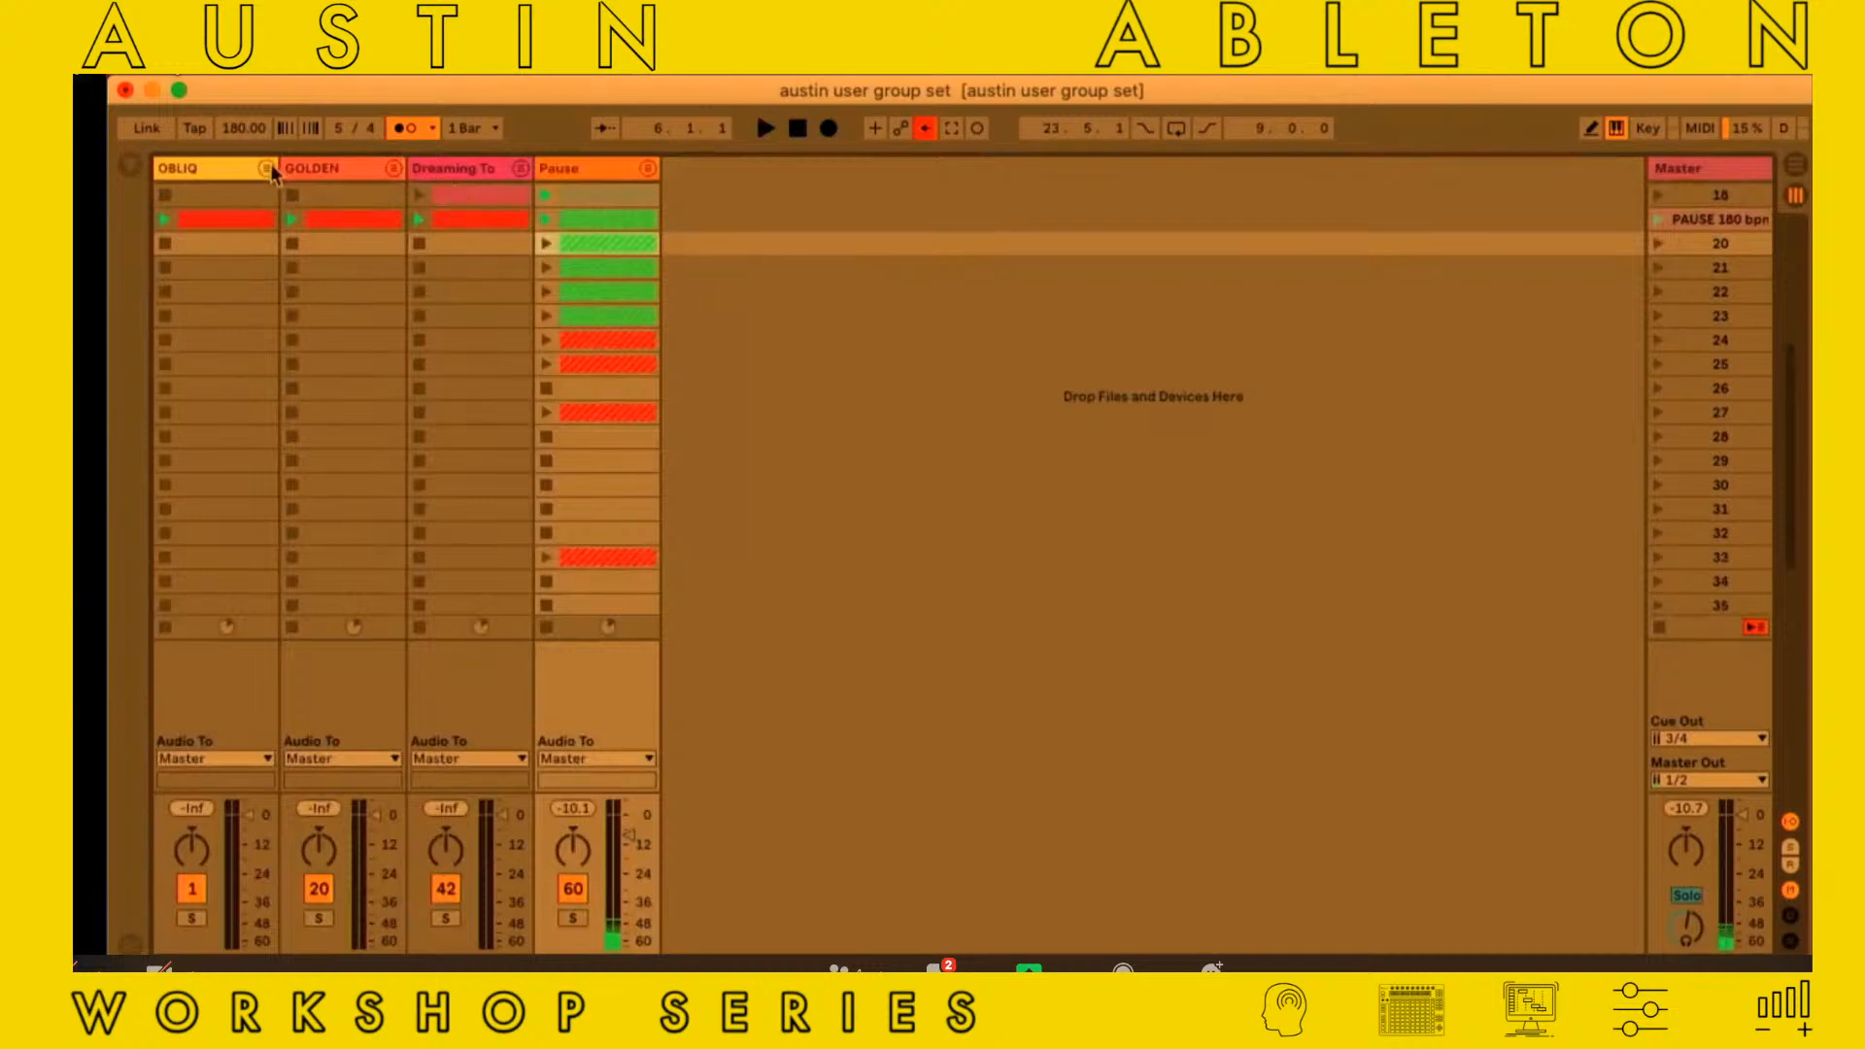
scroll(416, 342, "up", 3)
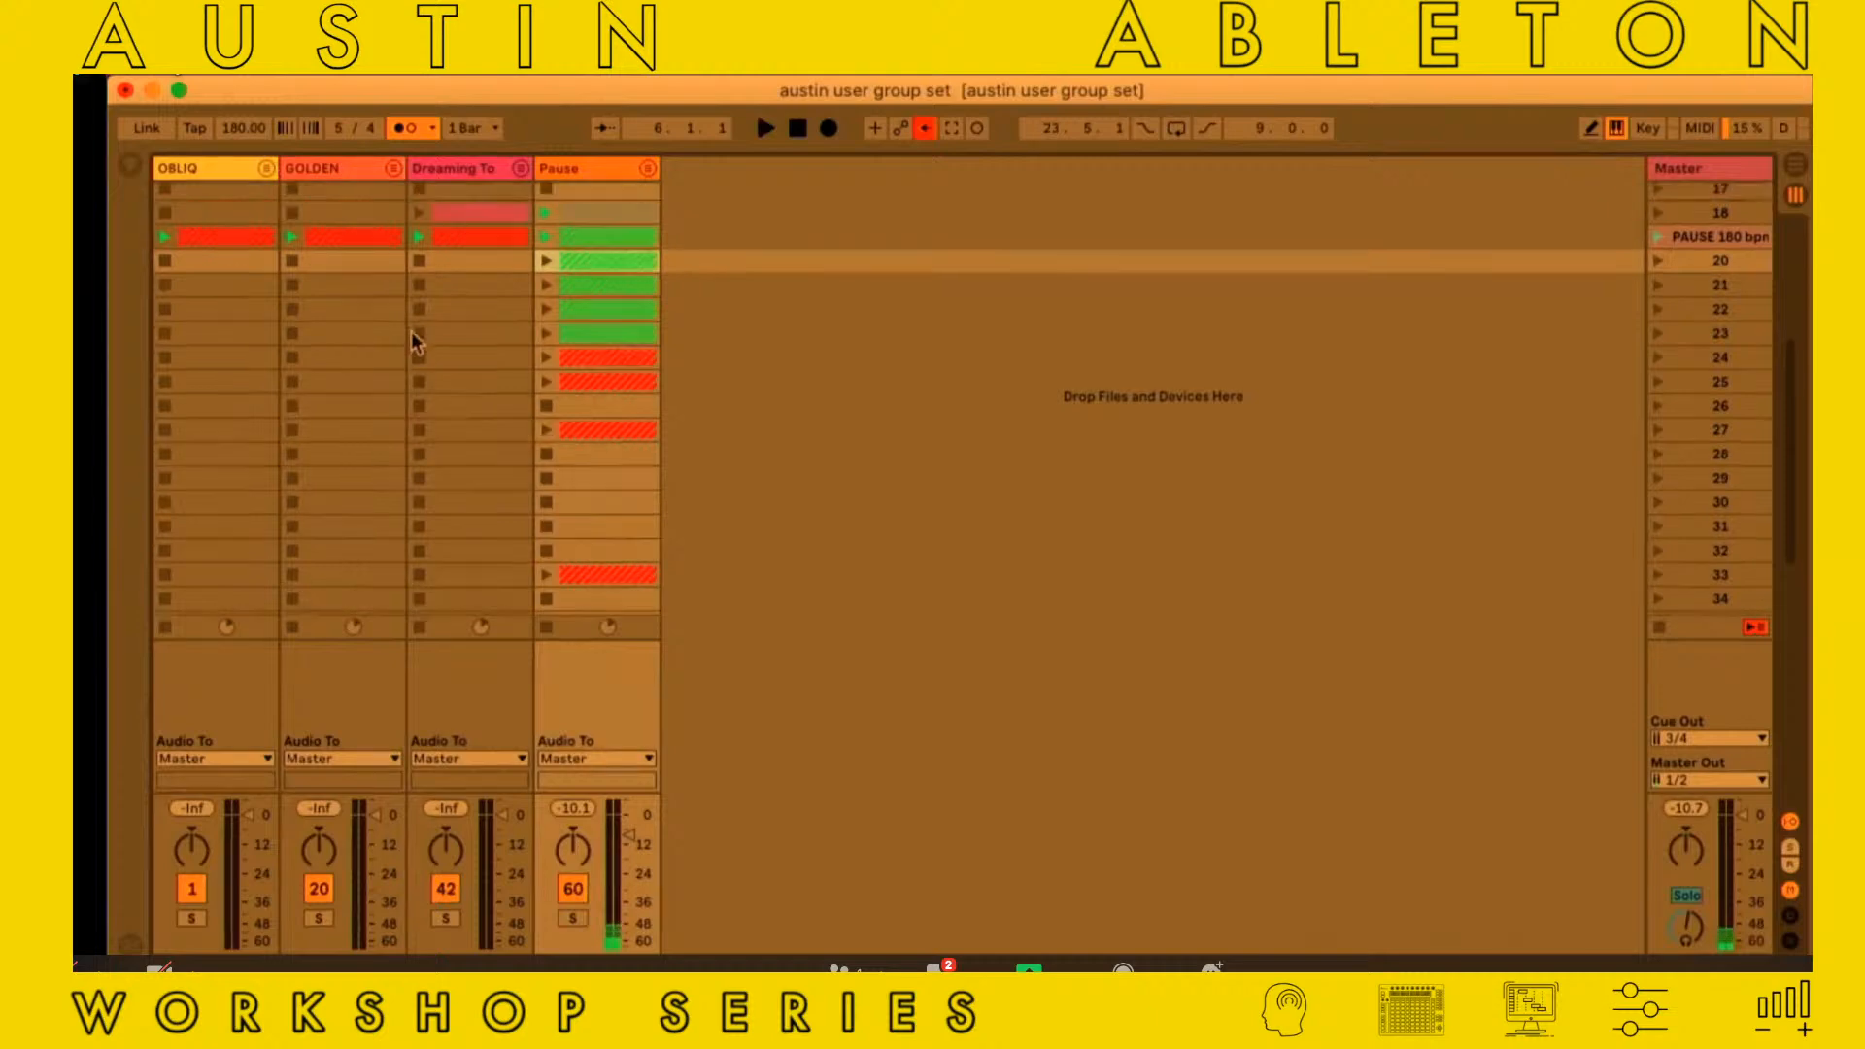
scroll(410, 335, "up", 10)
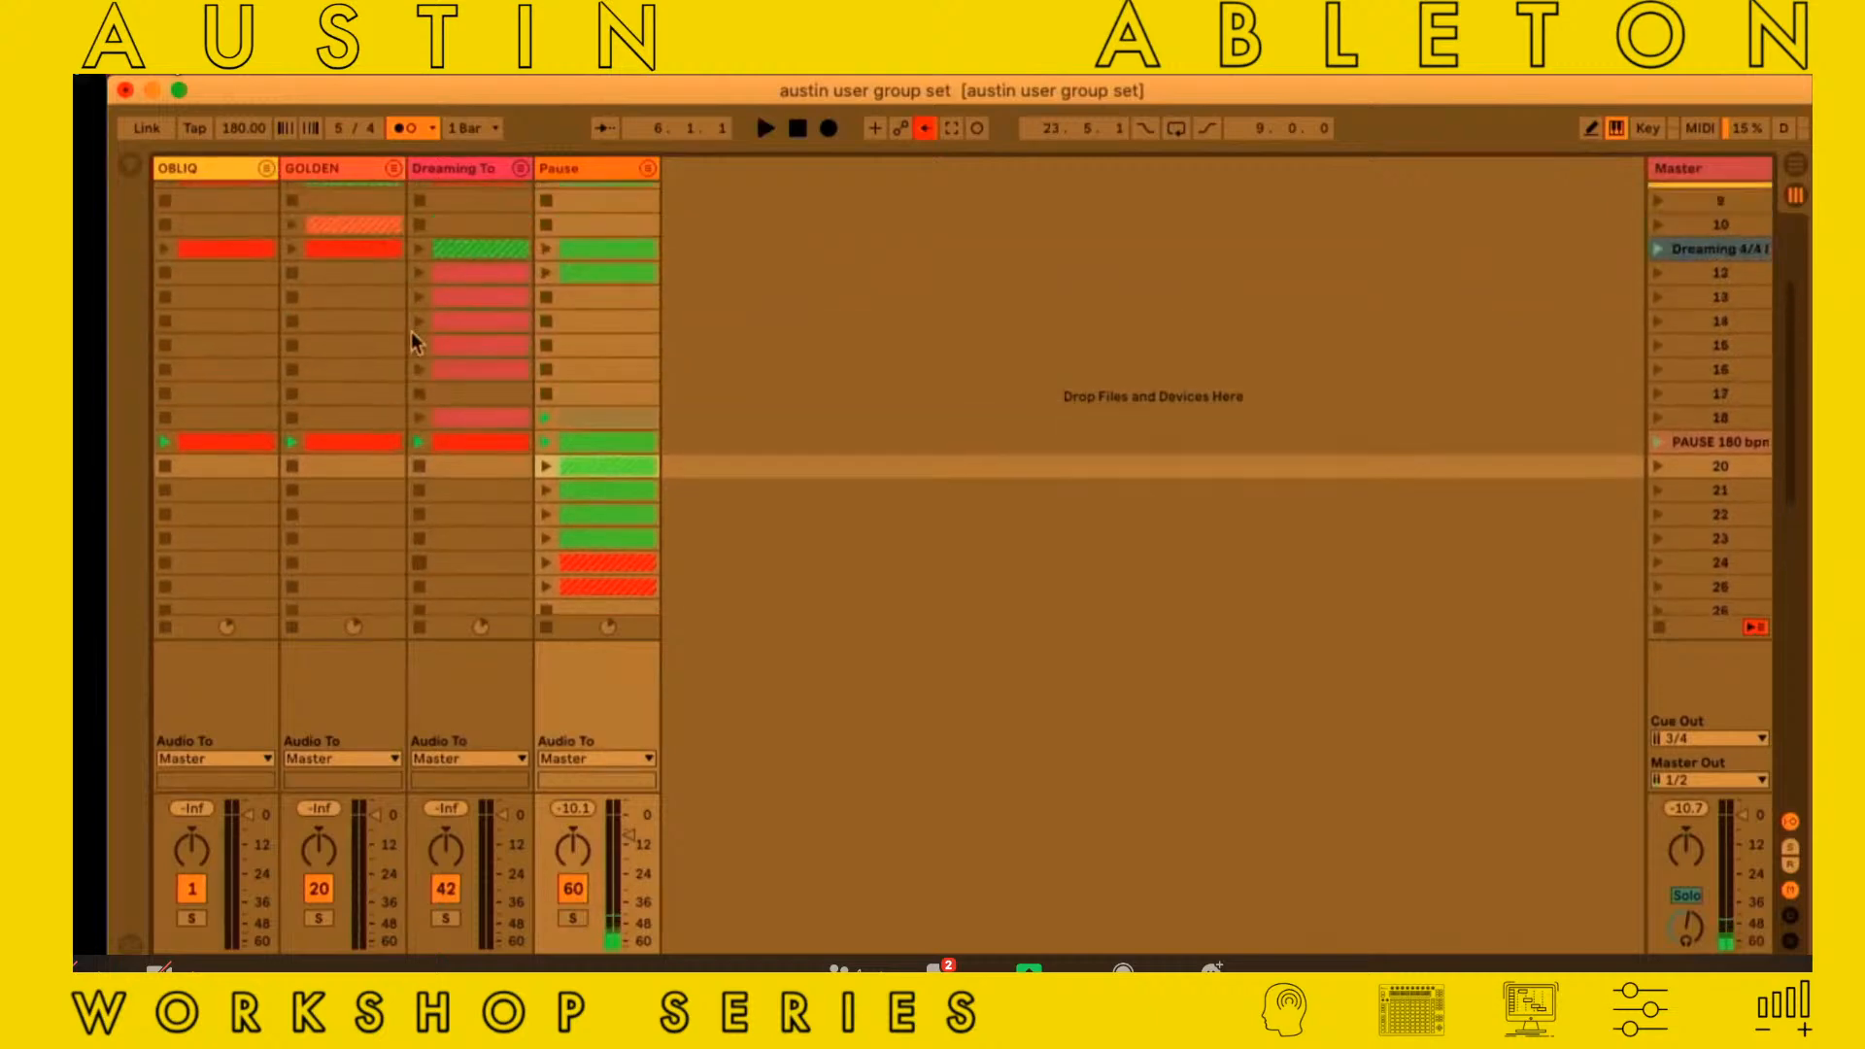
scroll(411, 331, "up", 3)
scroll(410, 330, "down", 6)
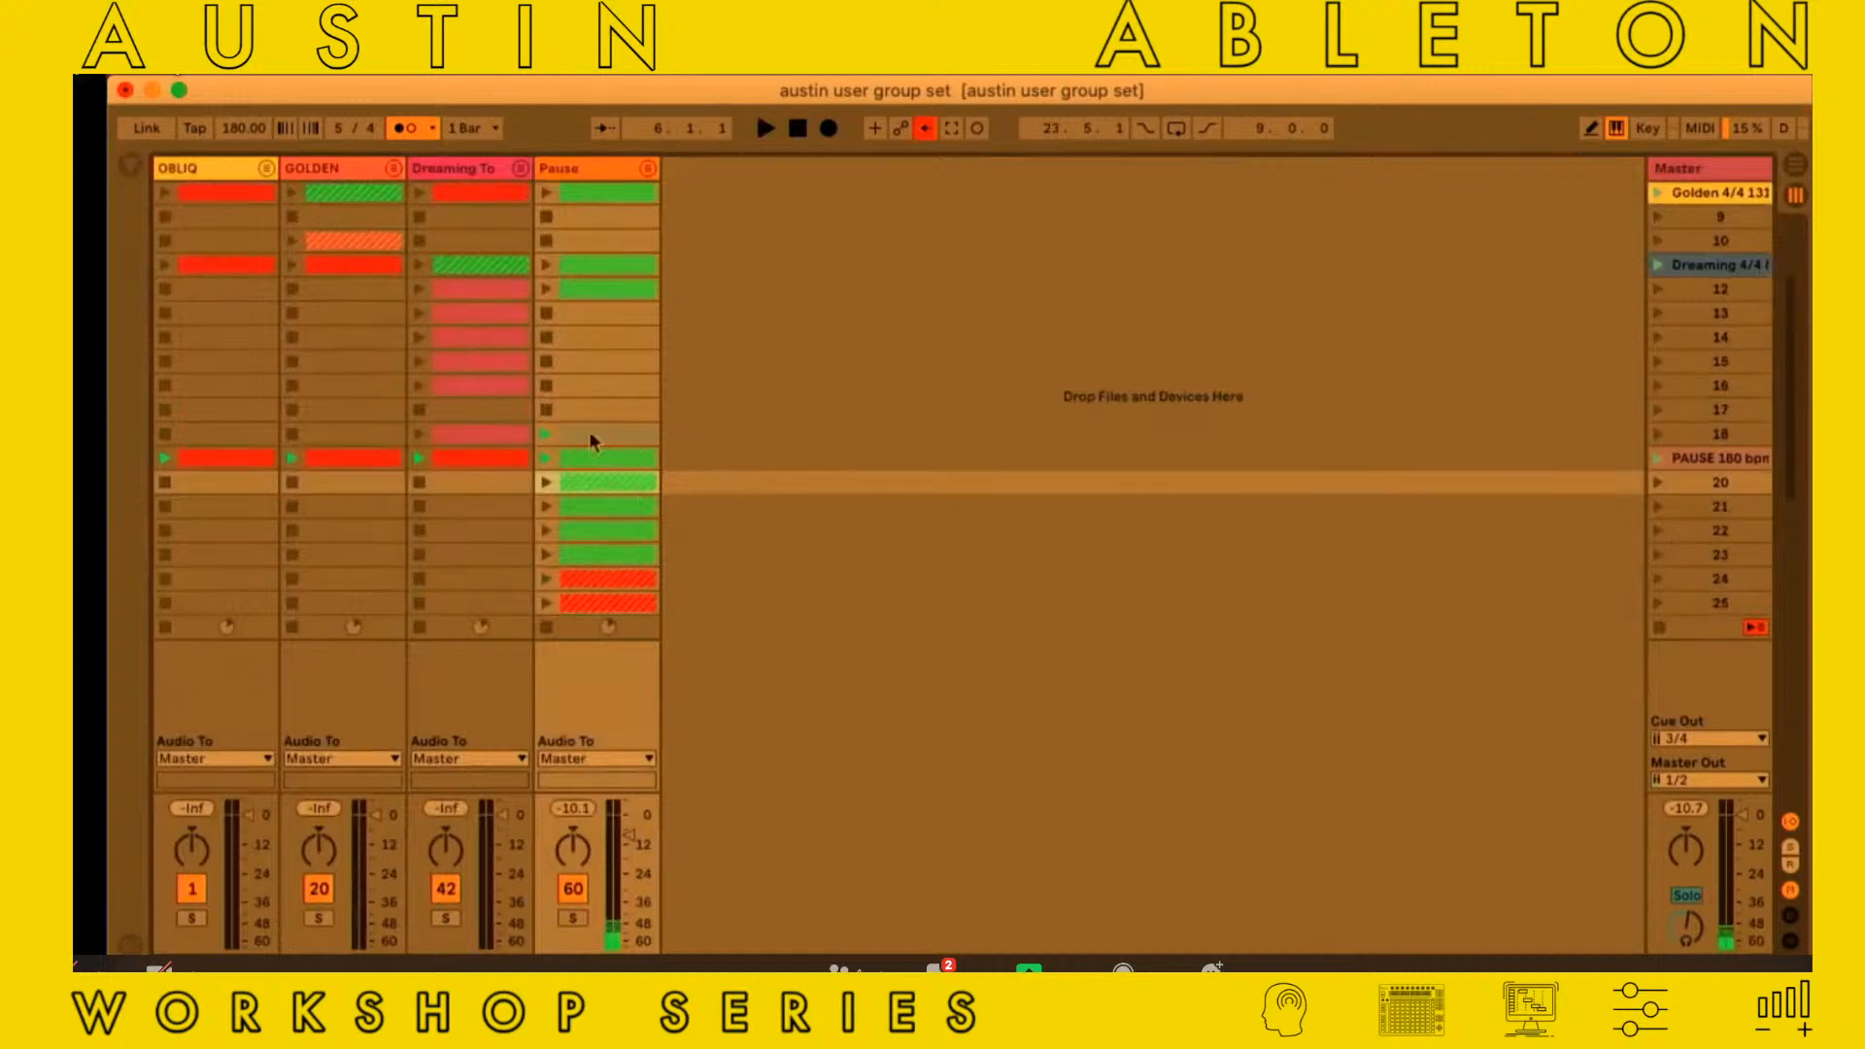
scroll(468, 350, "up", 3)
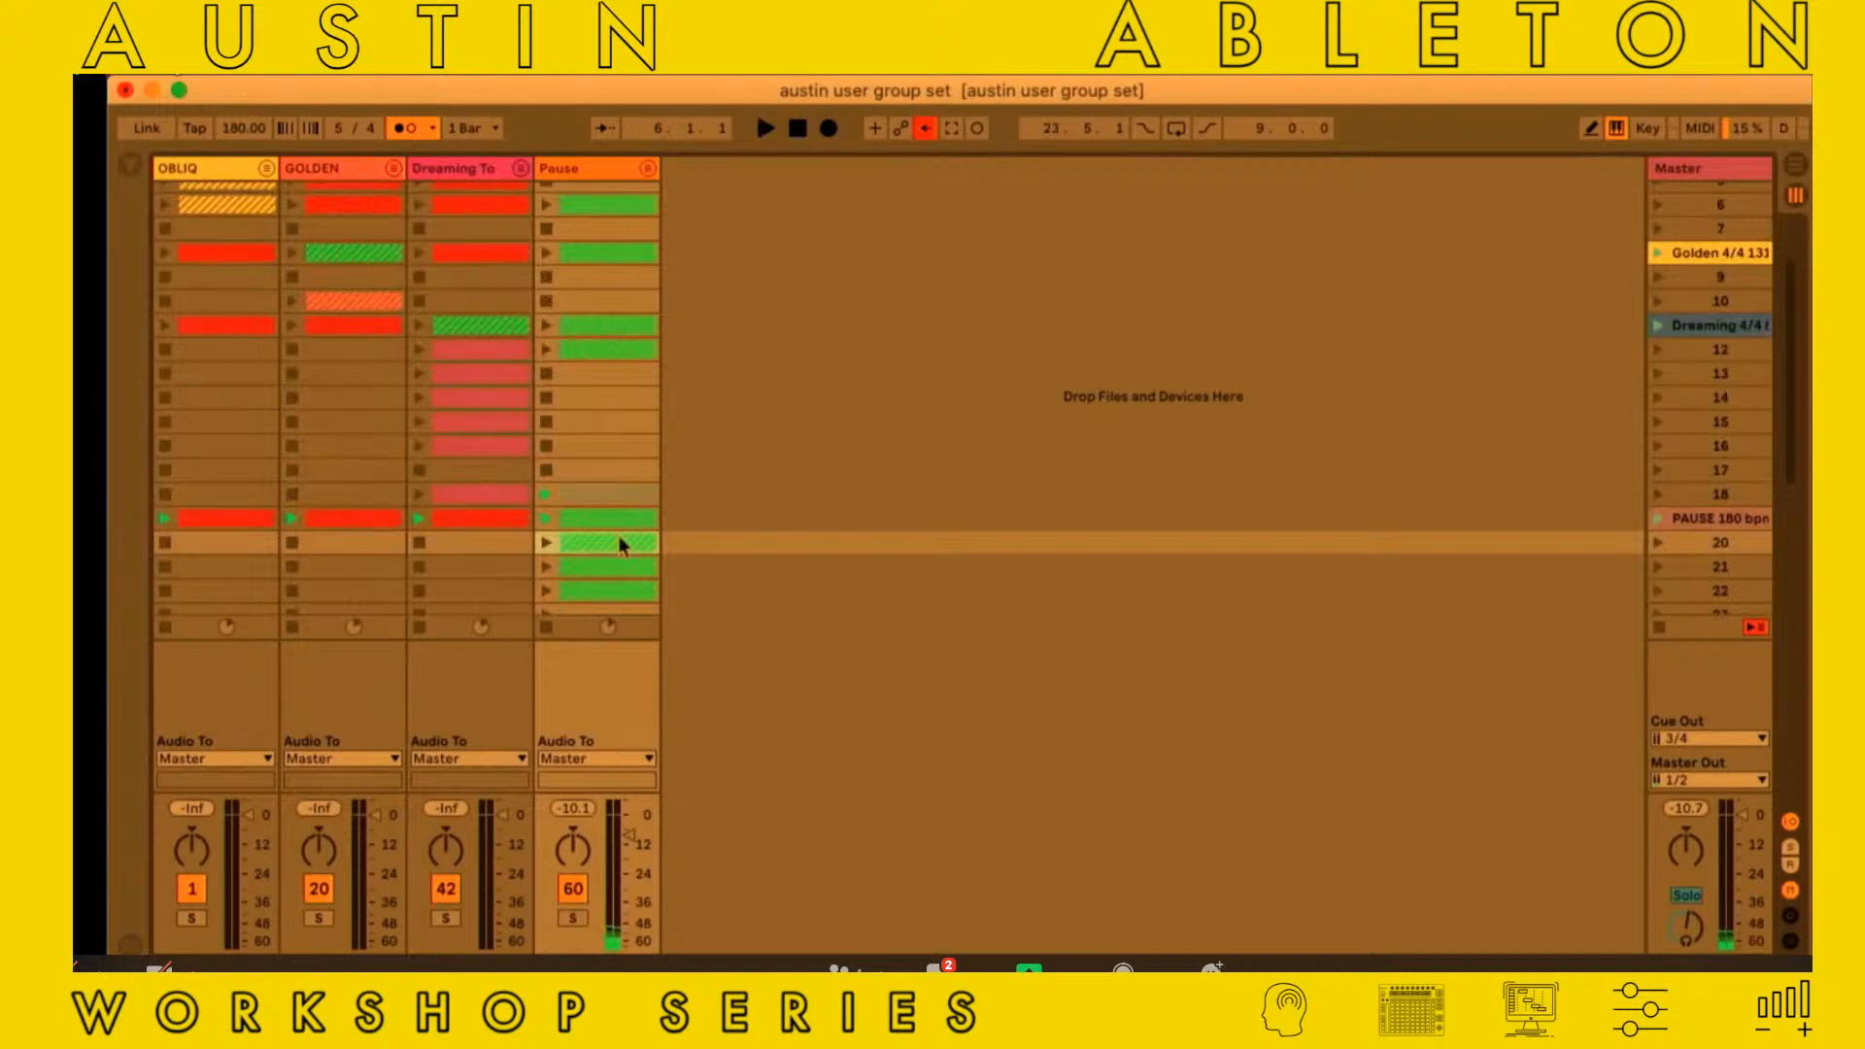
scroll(439, 398, "up", 5)
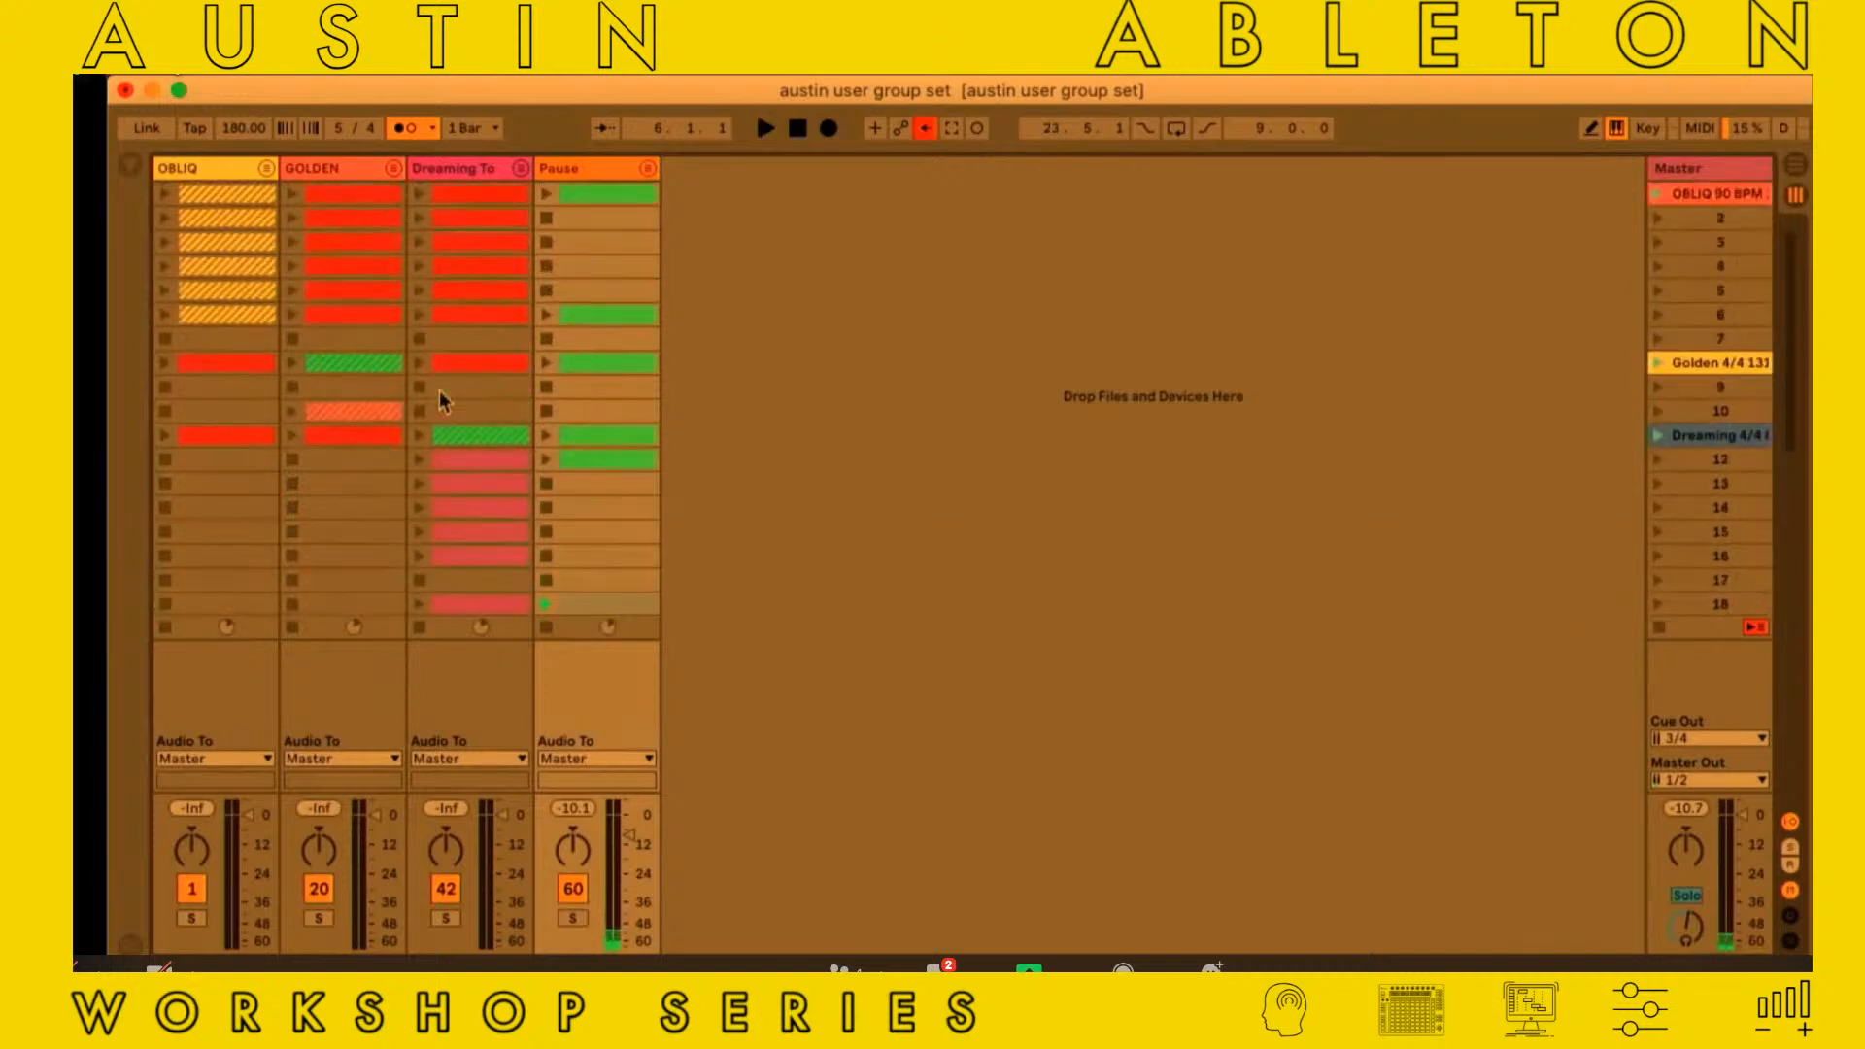
Unfold the OBLIQ group and fold the DRUMS group inside it
left_click(266, 172)
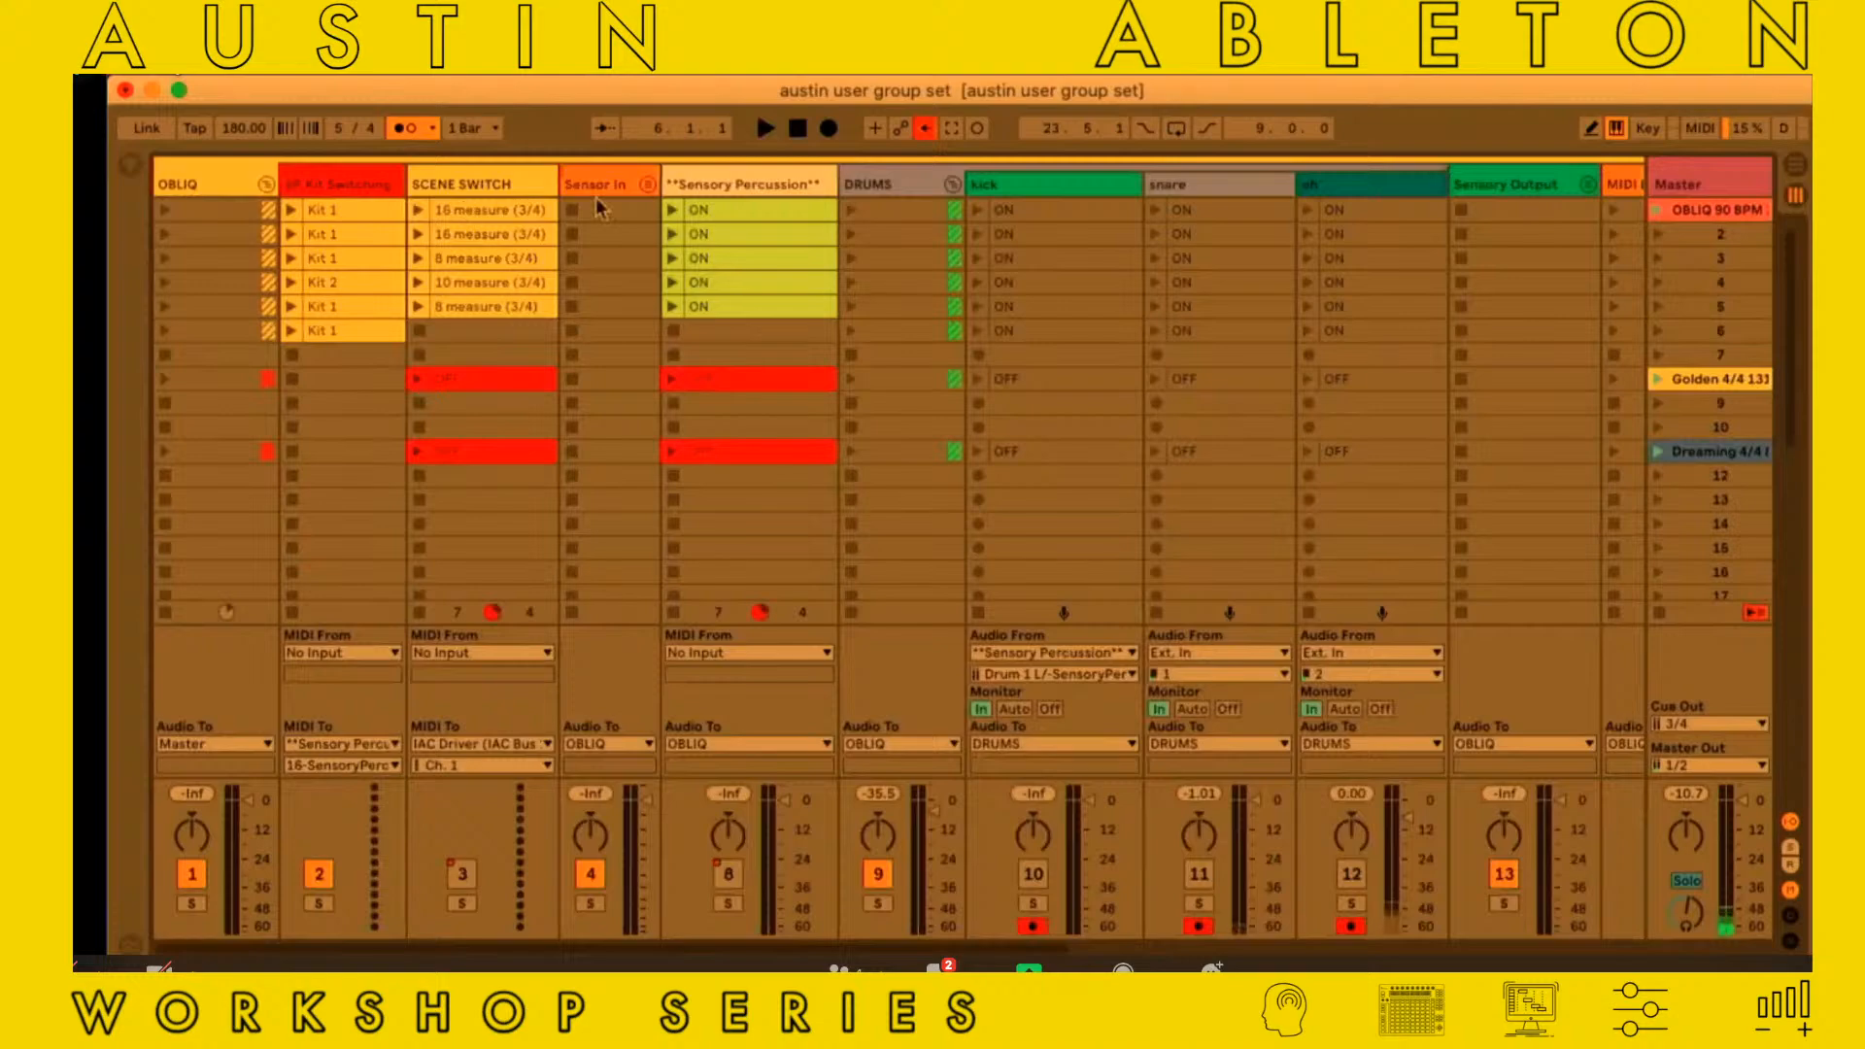
left_click(953, 185)
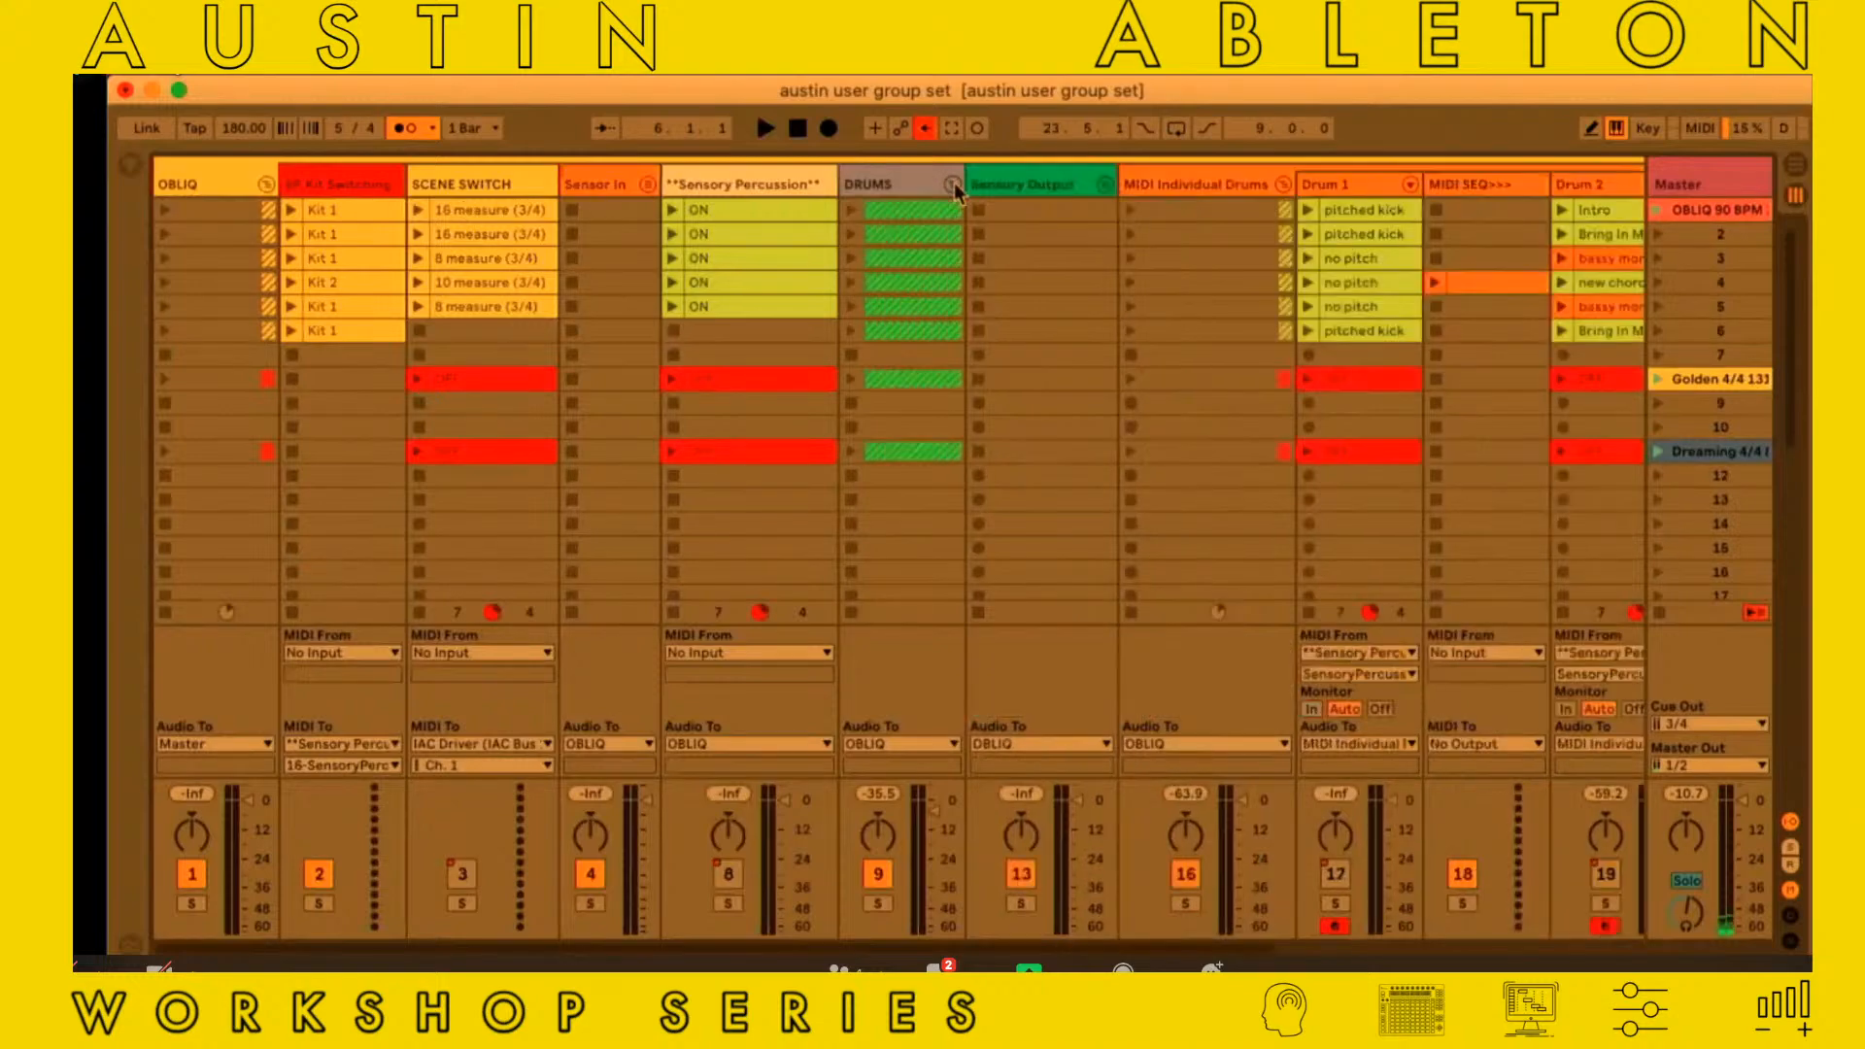
Launch the OBLIQ 90 BPM scene, followed by scene 2
scroll(954, 183, "right", 5)
scroll(954, 182, "left", 5)
left_click(1662, 210)
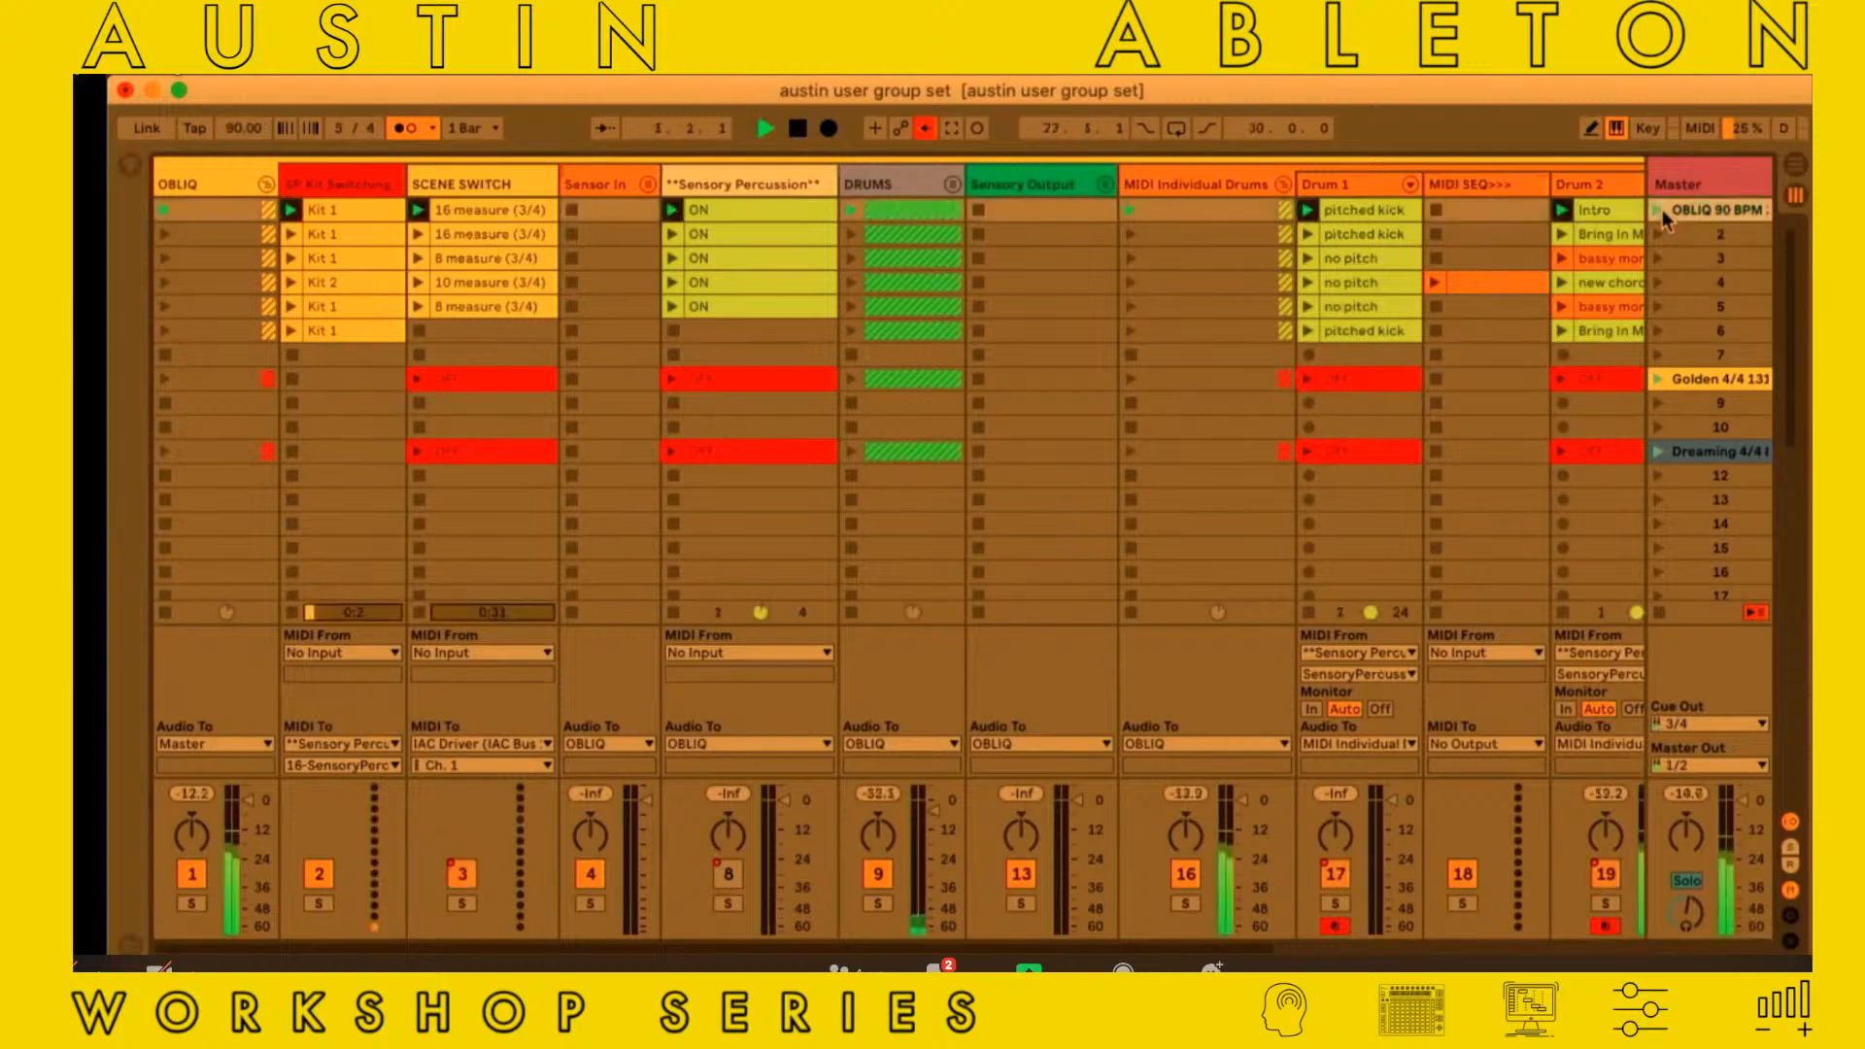
left_click(1652, 225)
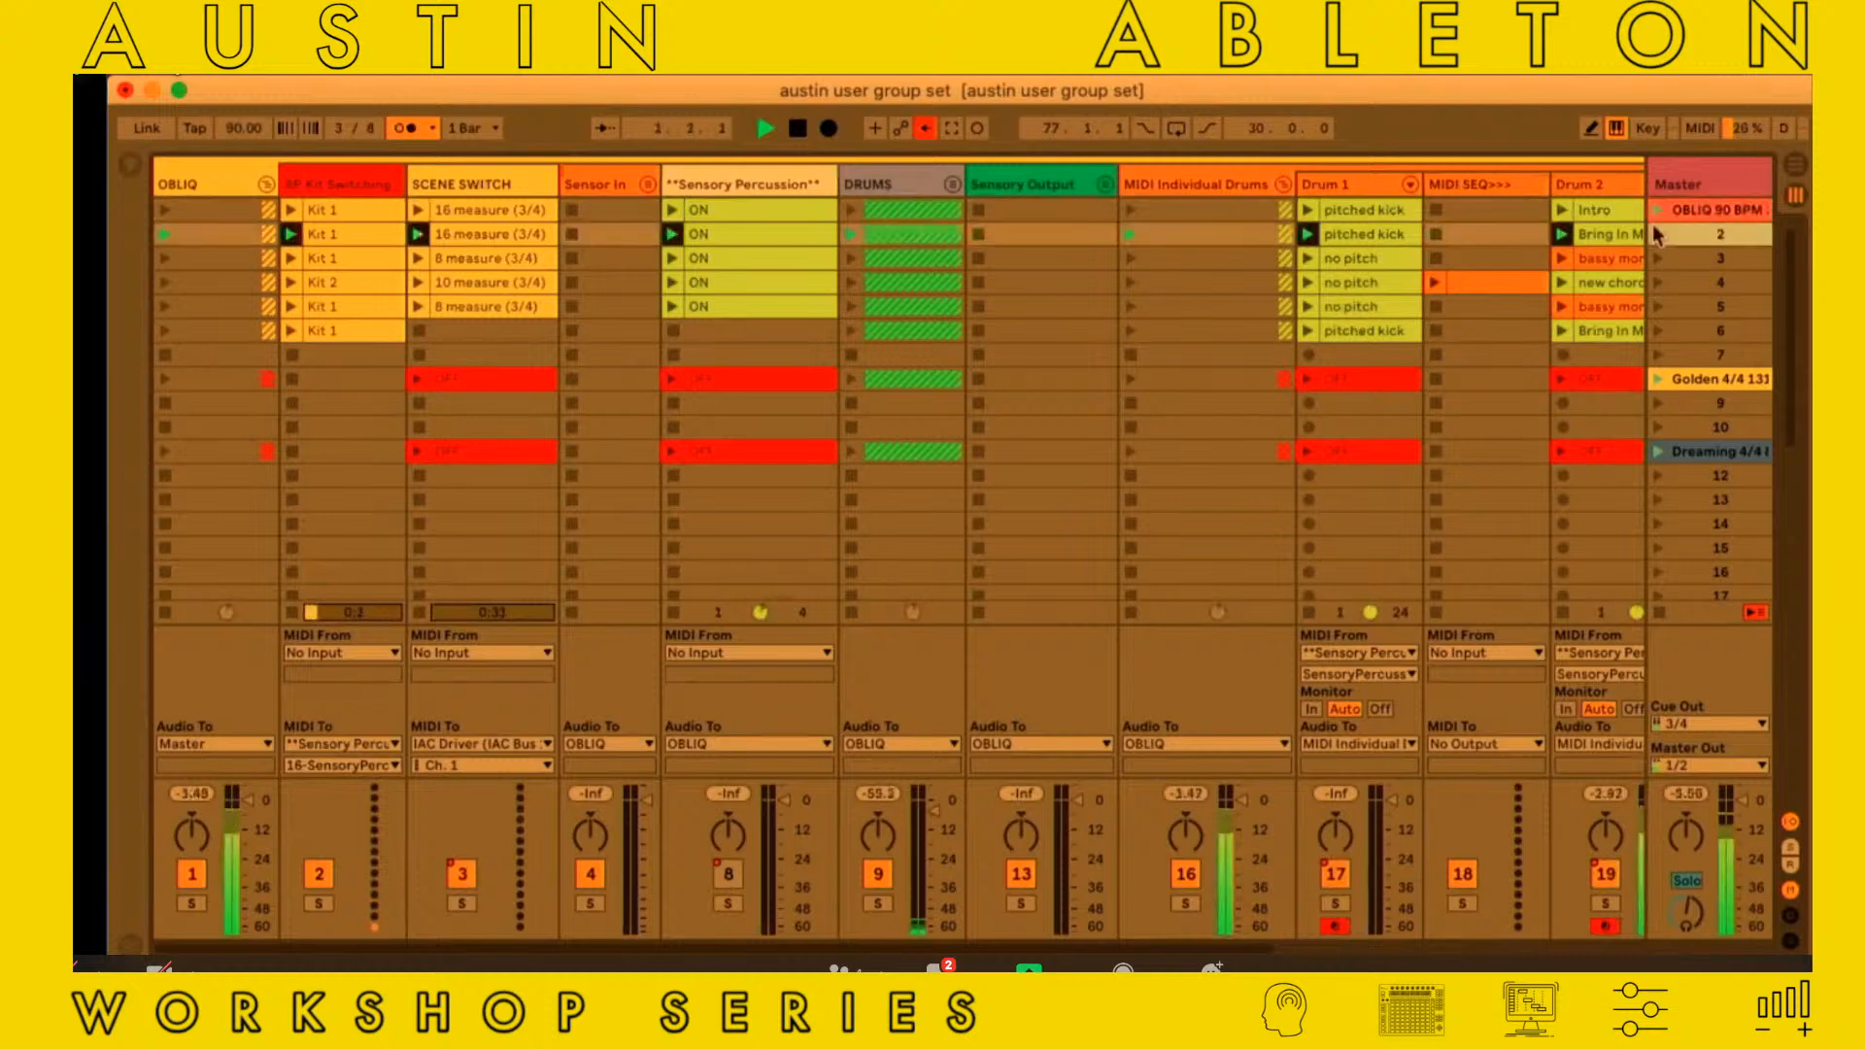
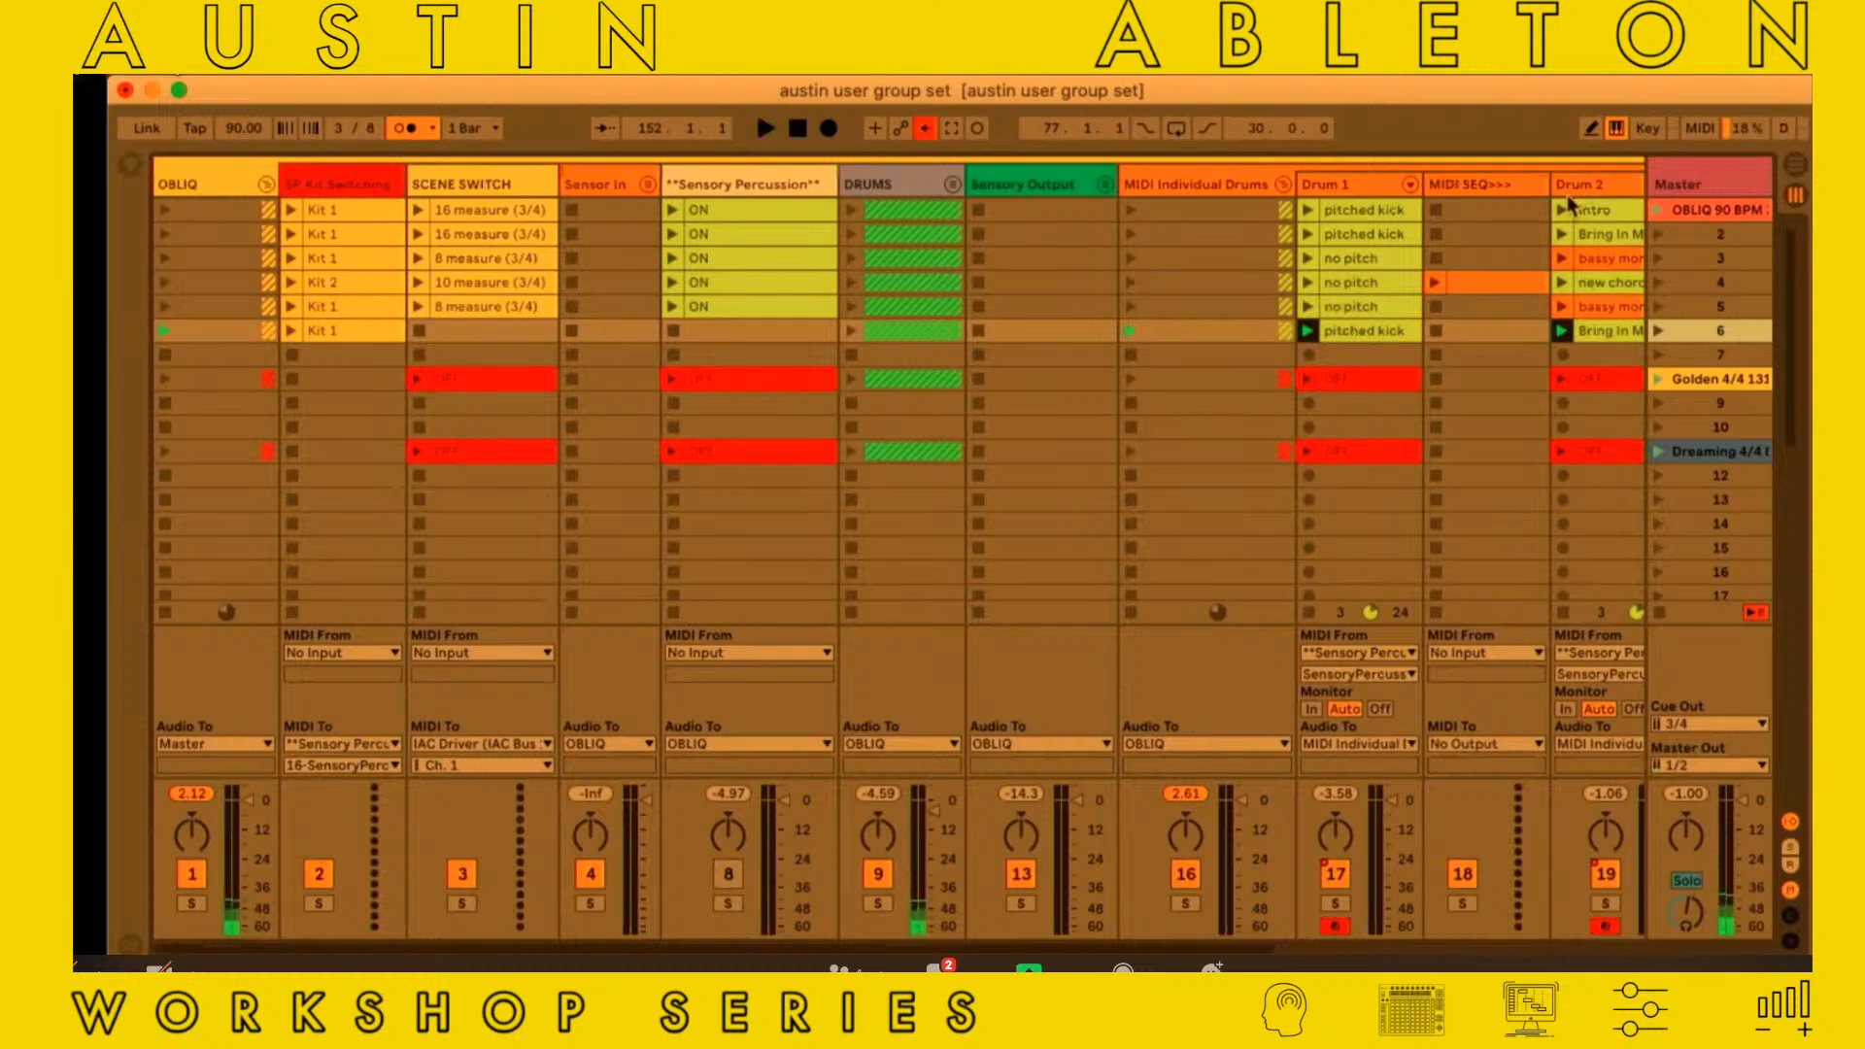
Look over the OBLIQ group's tracks from SP Kit Switching to Drum 2, along with the neighbouring song groups
scroll(1525, 198, "right", 1)
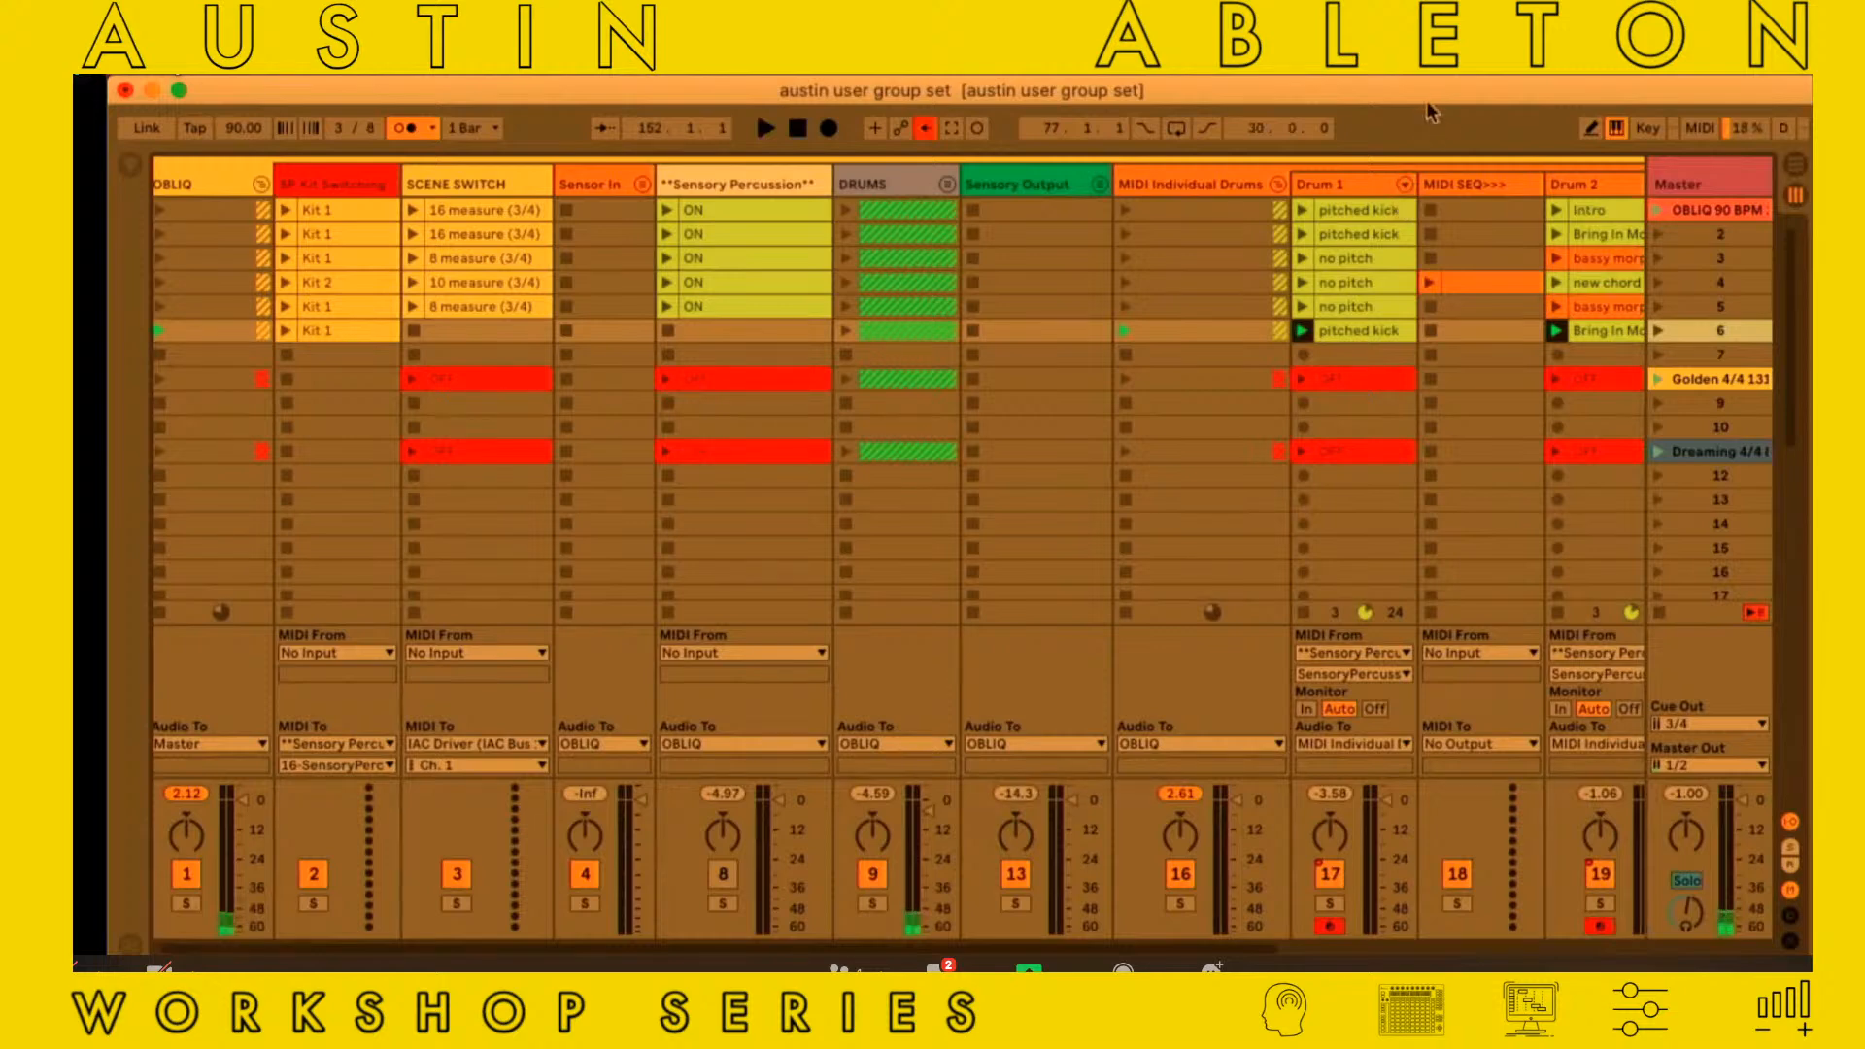
scroll(740, 284, "left", 1)
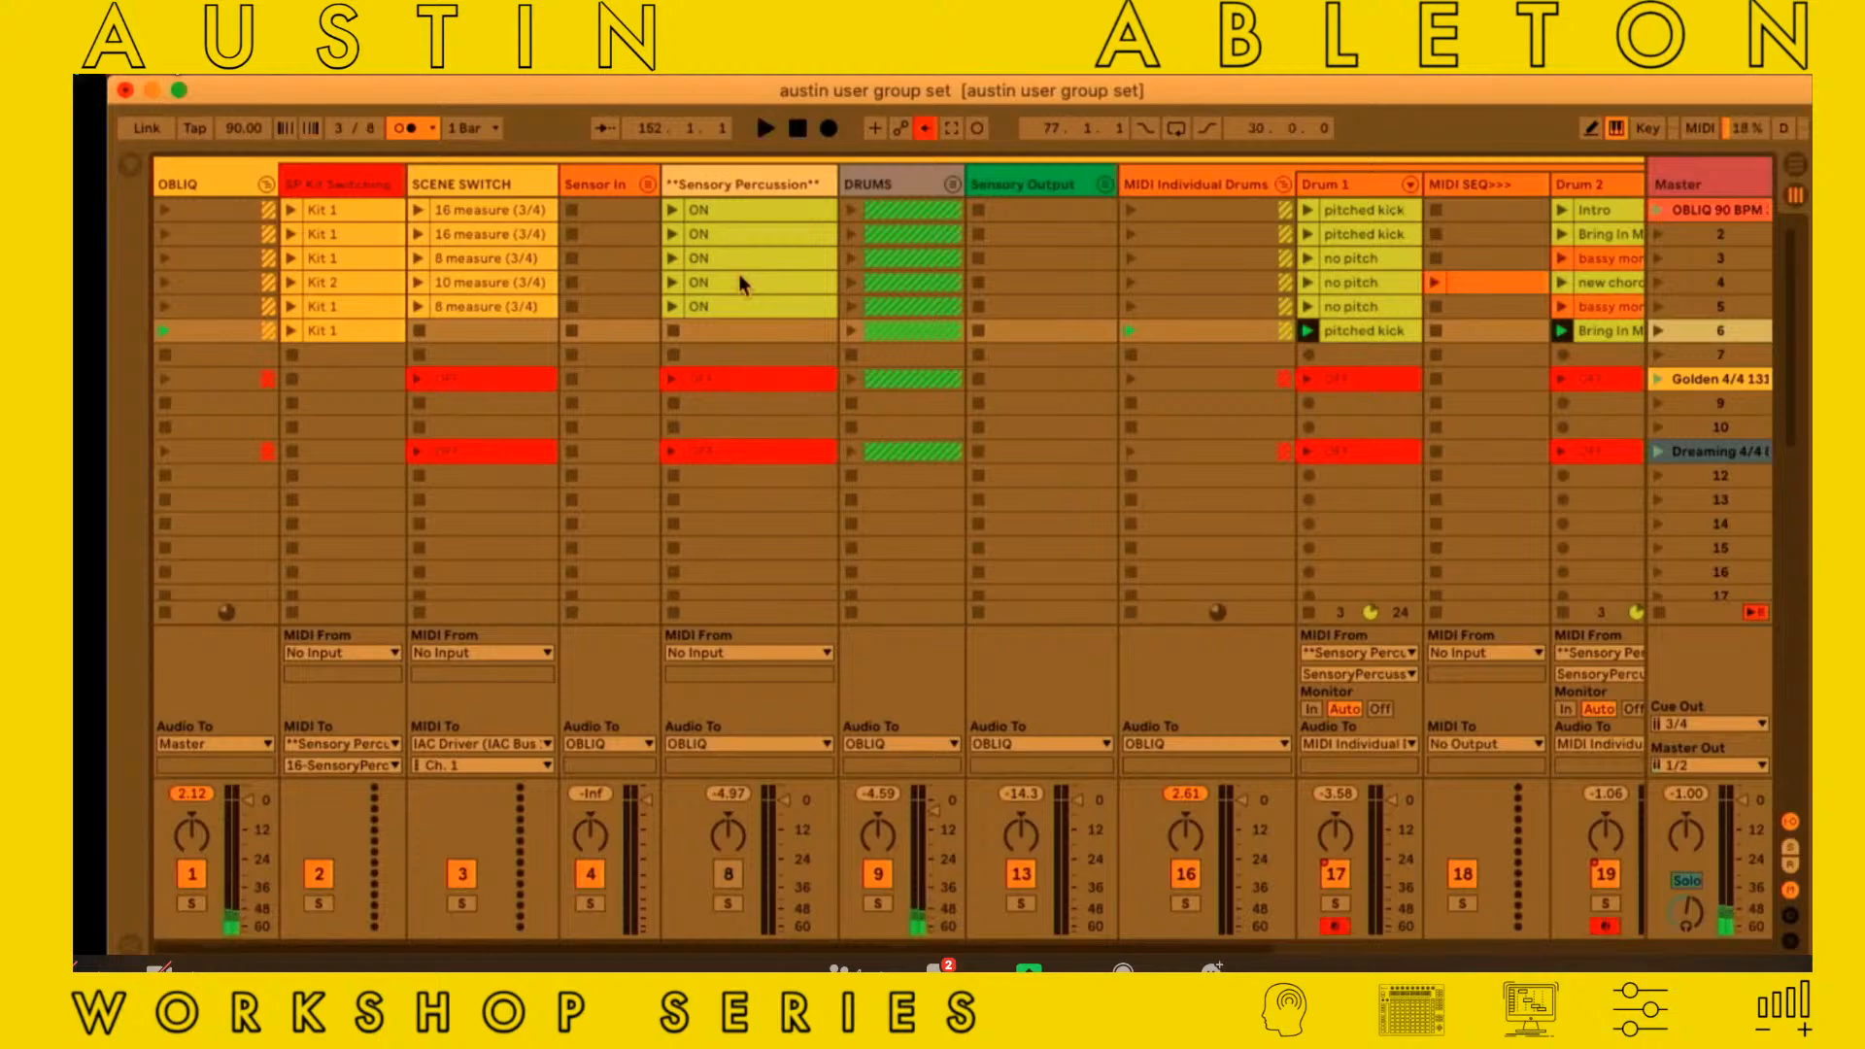
scroll(739, 281, "right", 5)
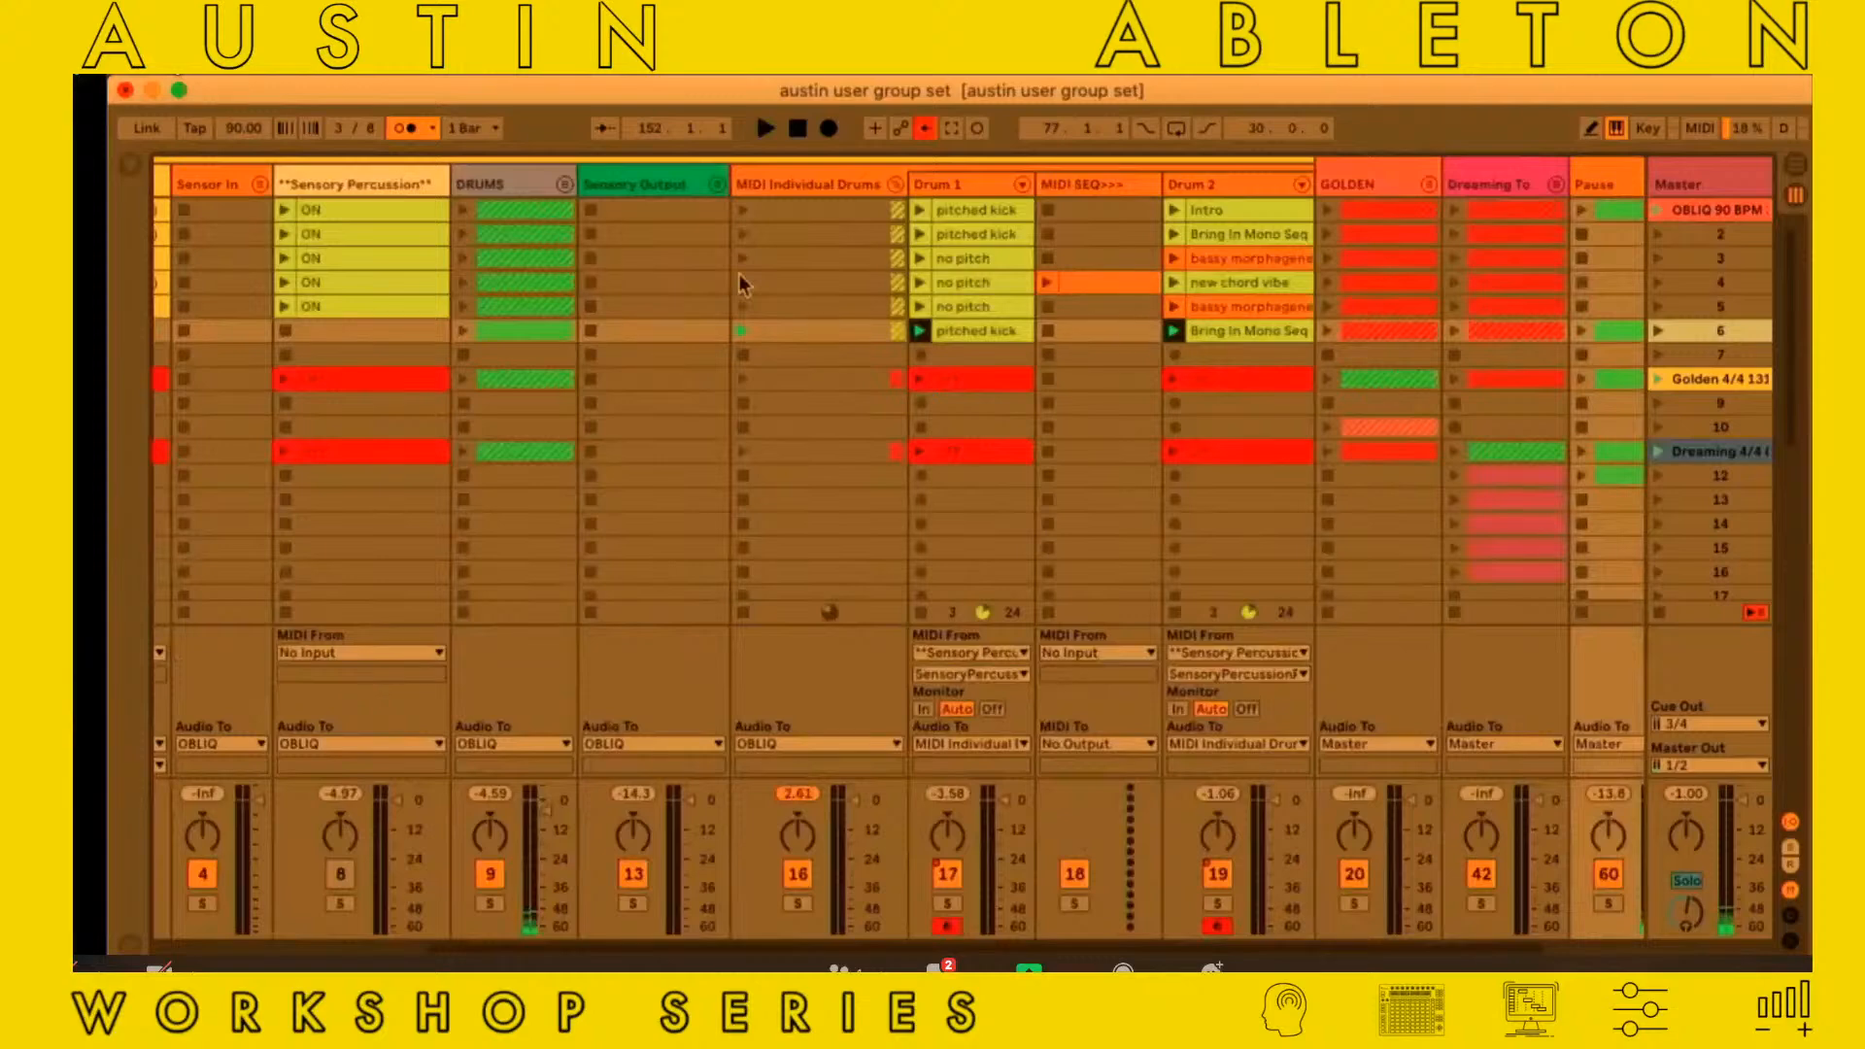
left_click(1245, 184)
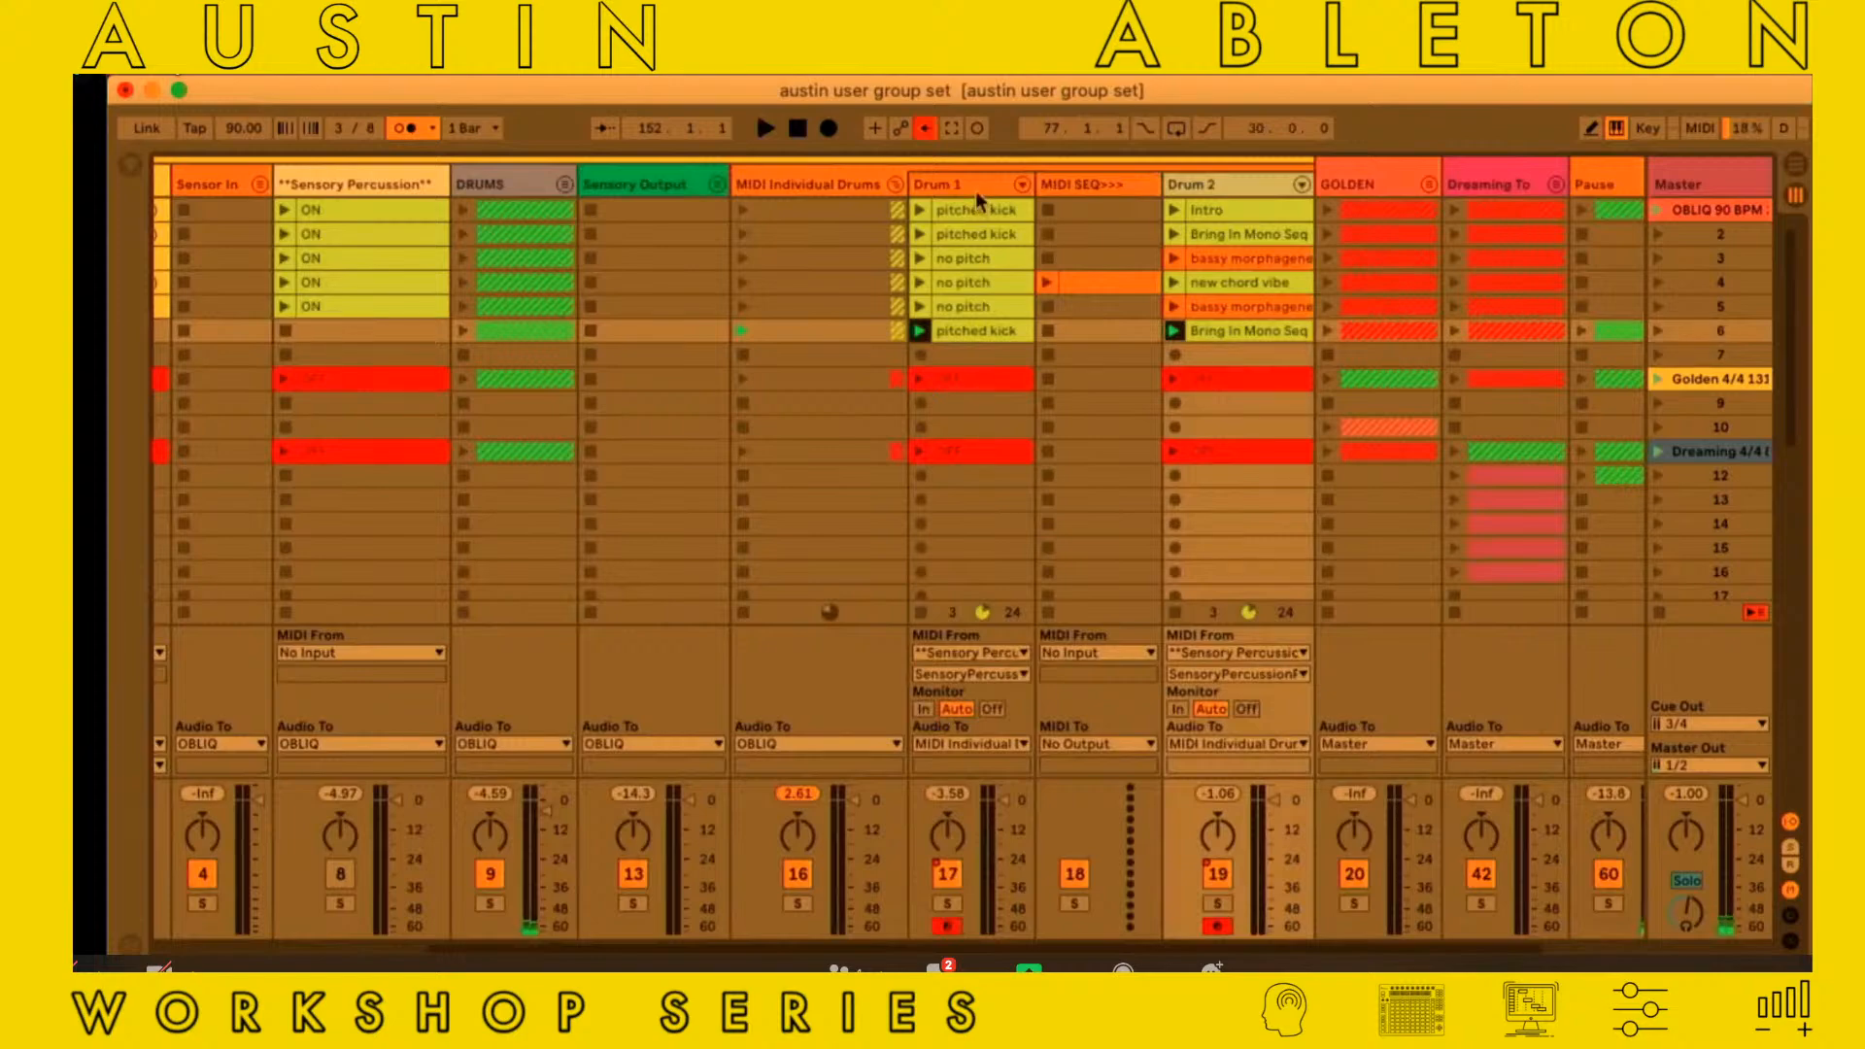
scroll(975, 191, "left", 5)
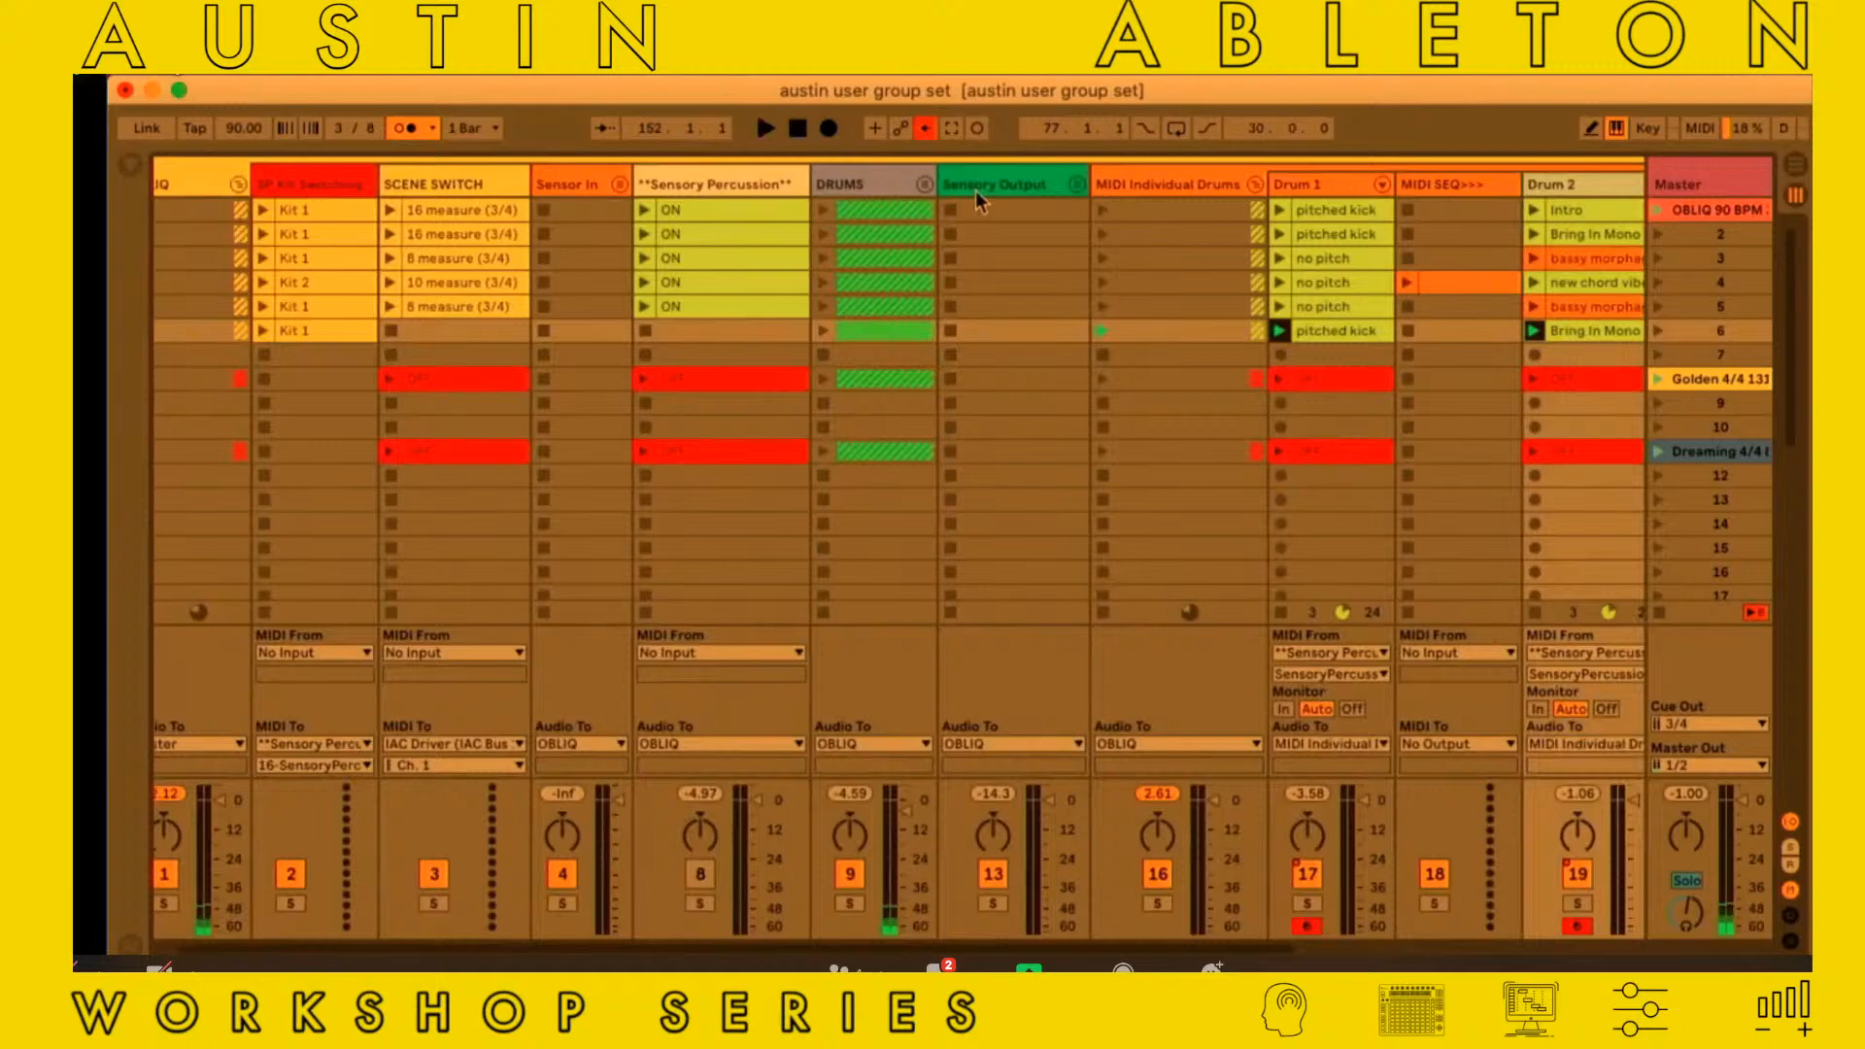
scroll(975, 190, "right", 5)
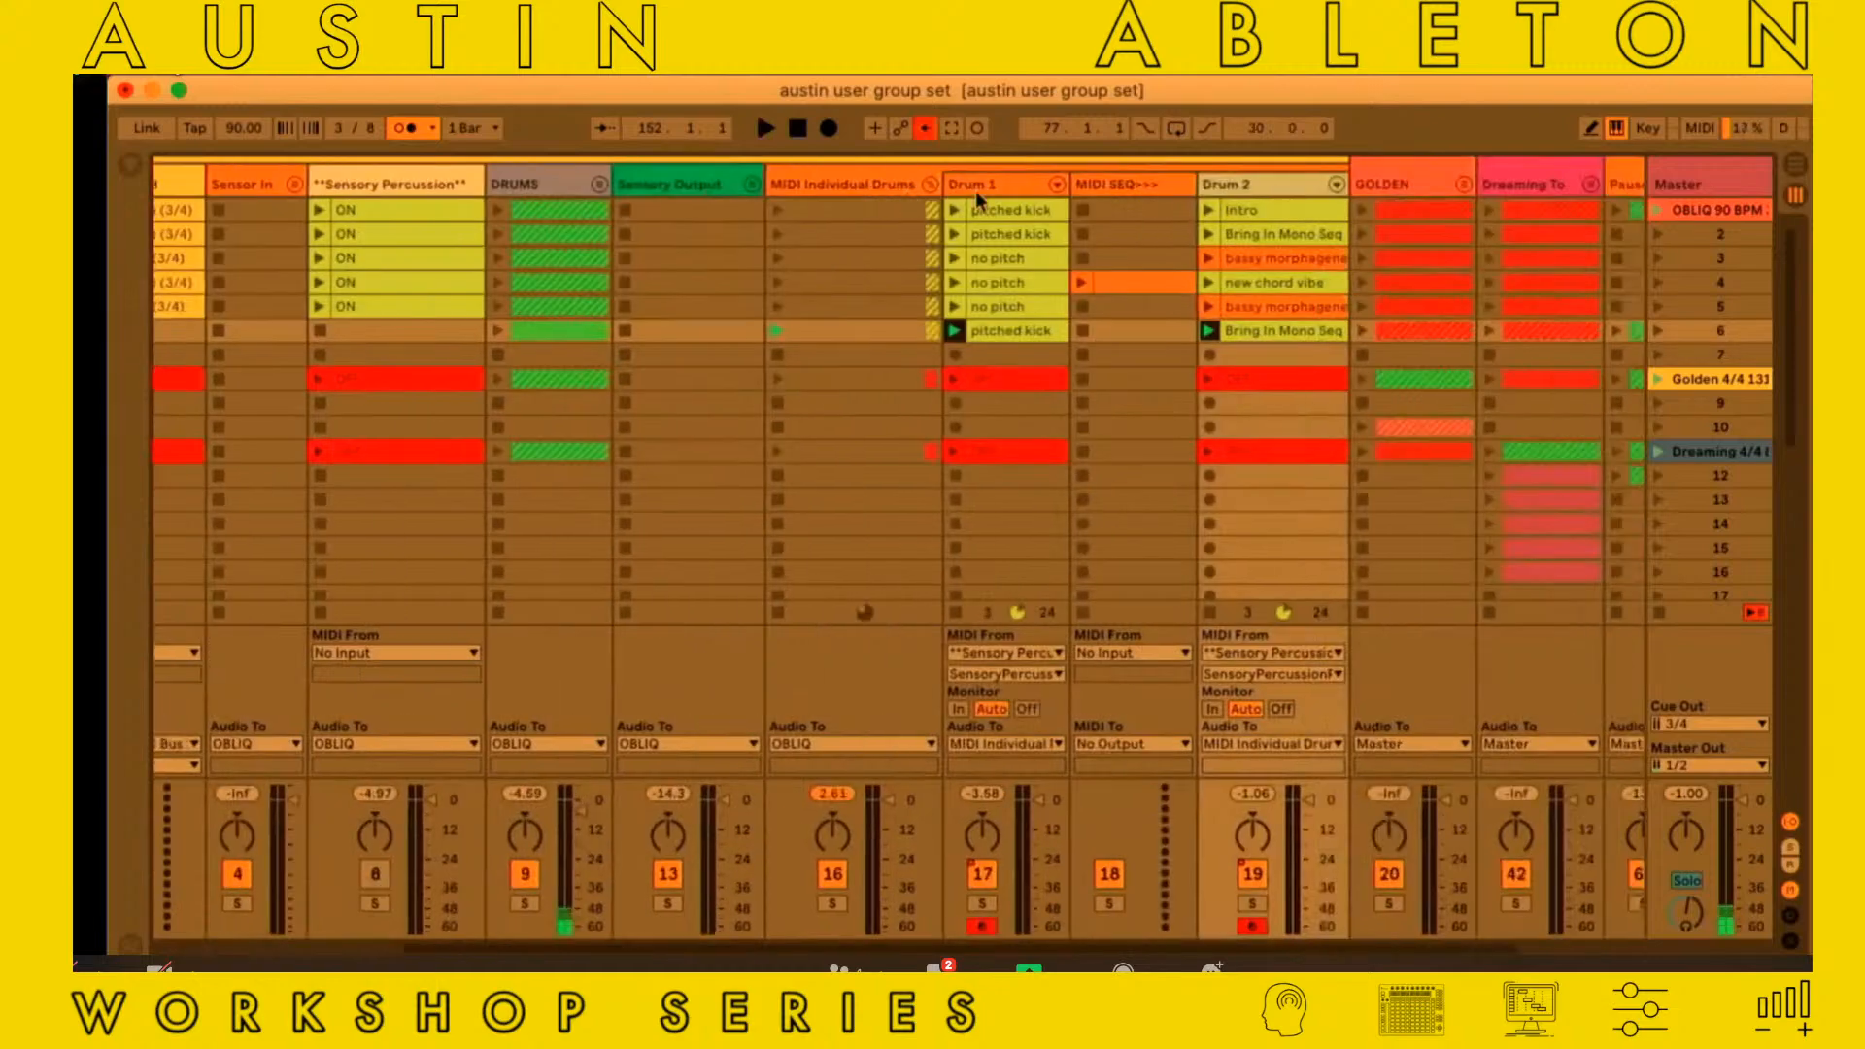
scroll(975, 190, "left", 2)
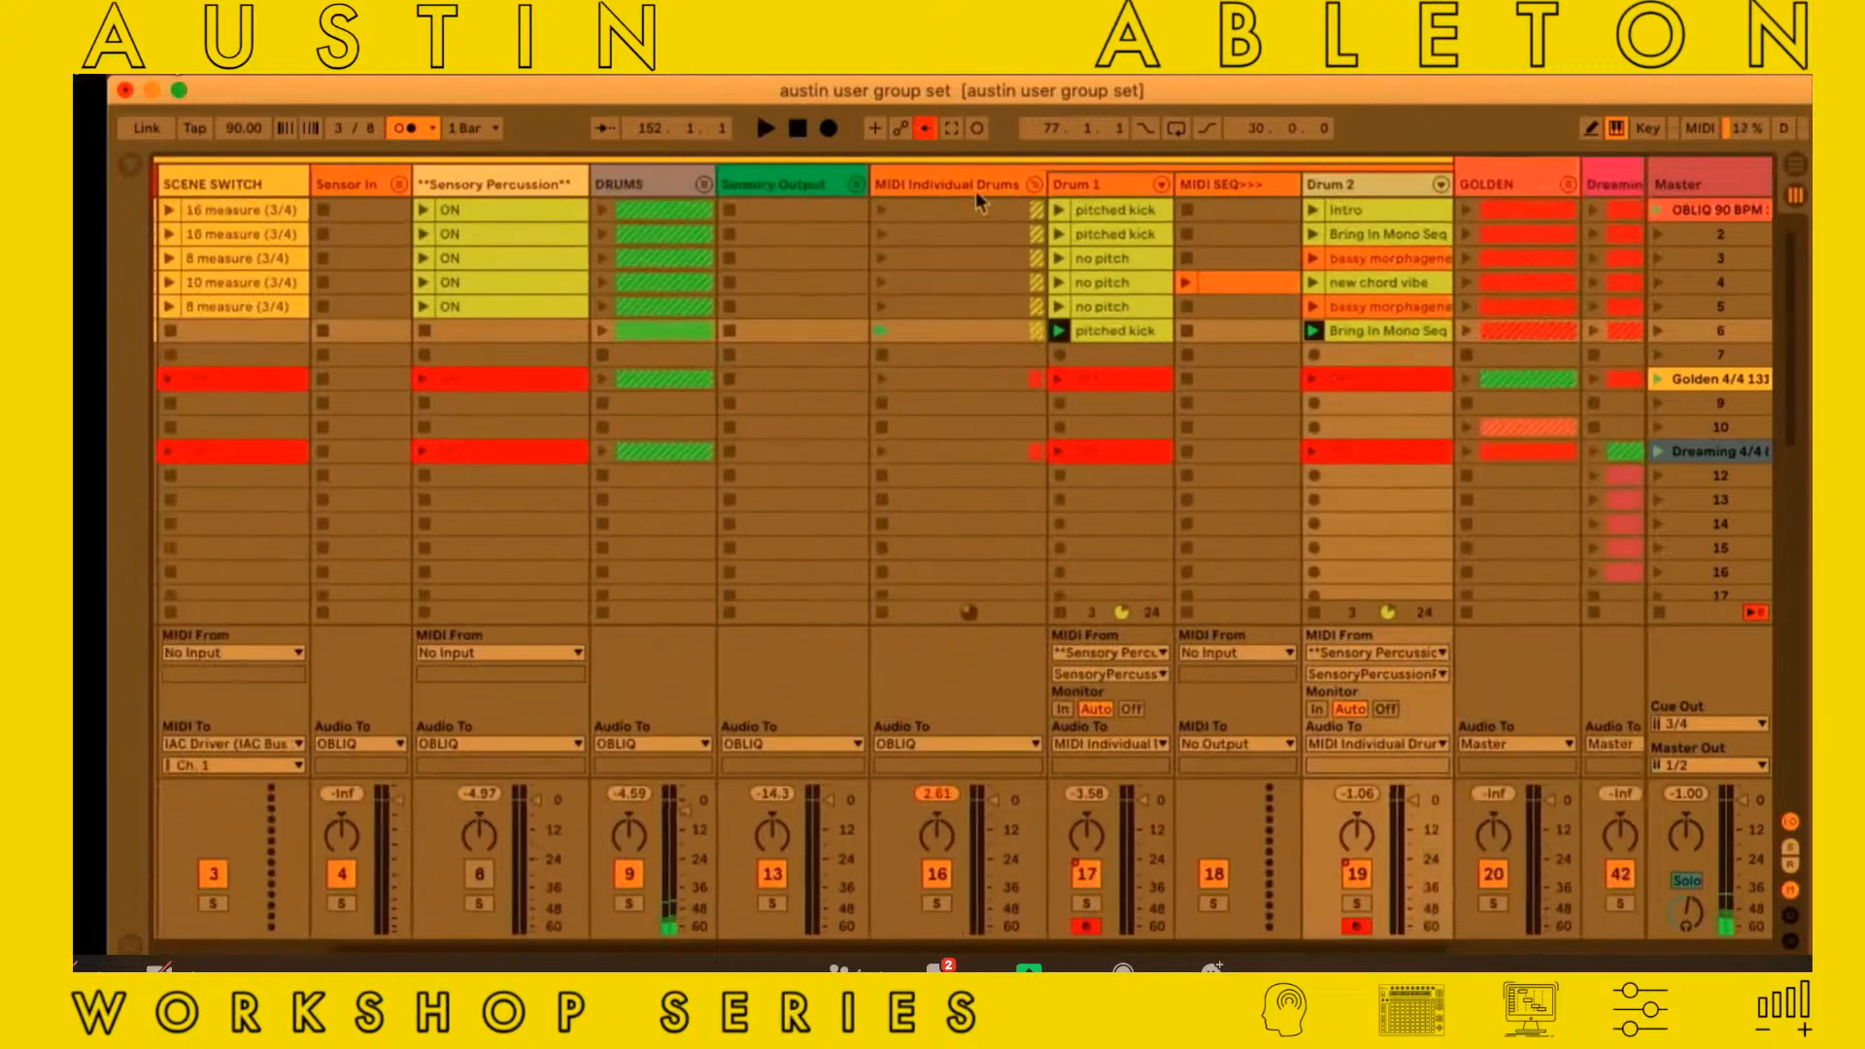
scroll(1045, 194, "left", 4)
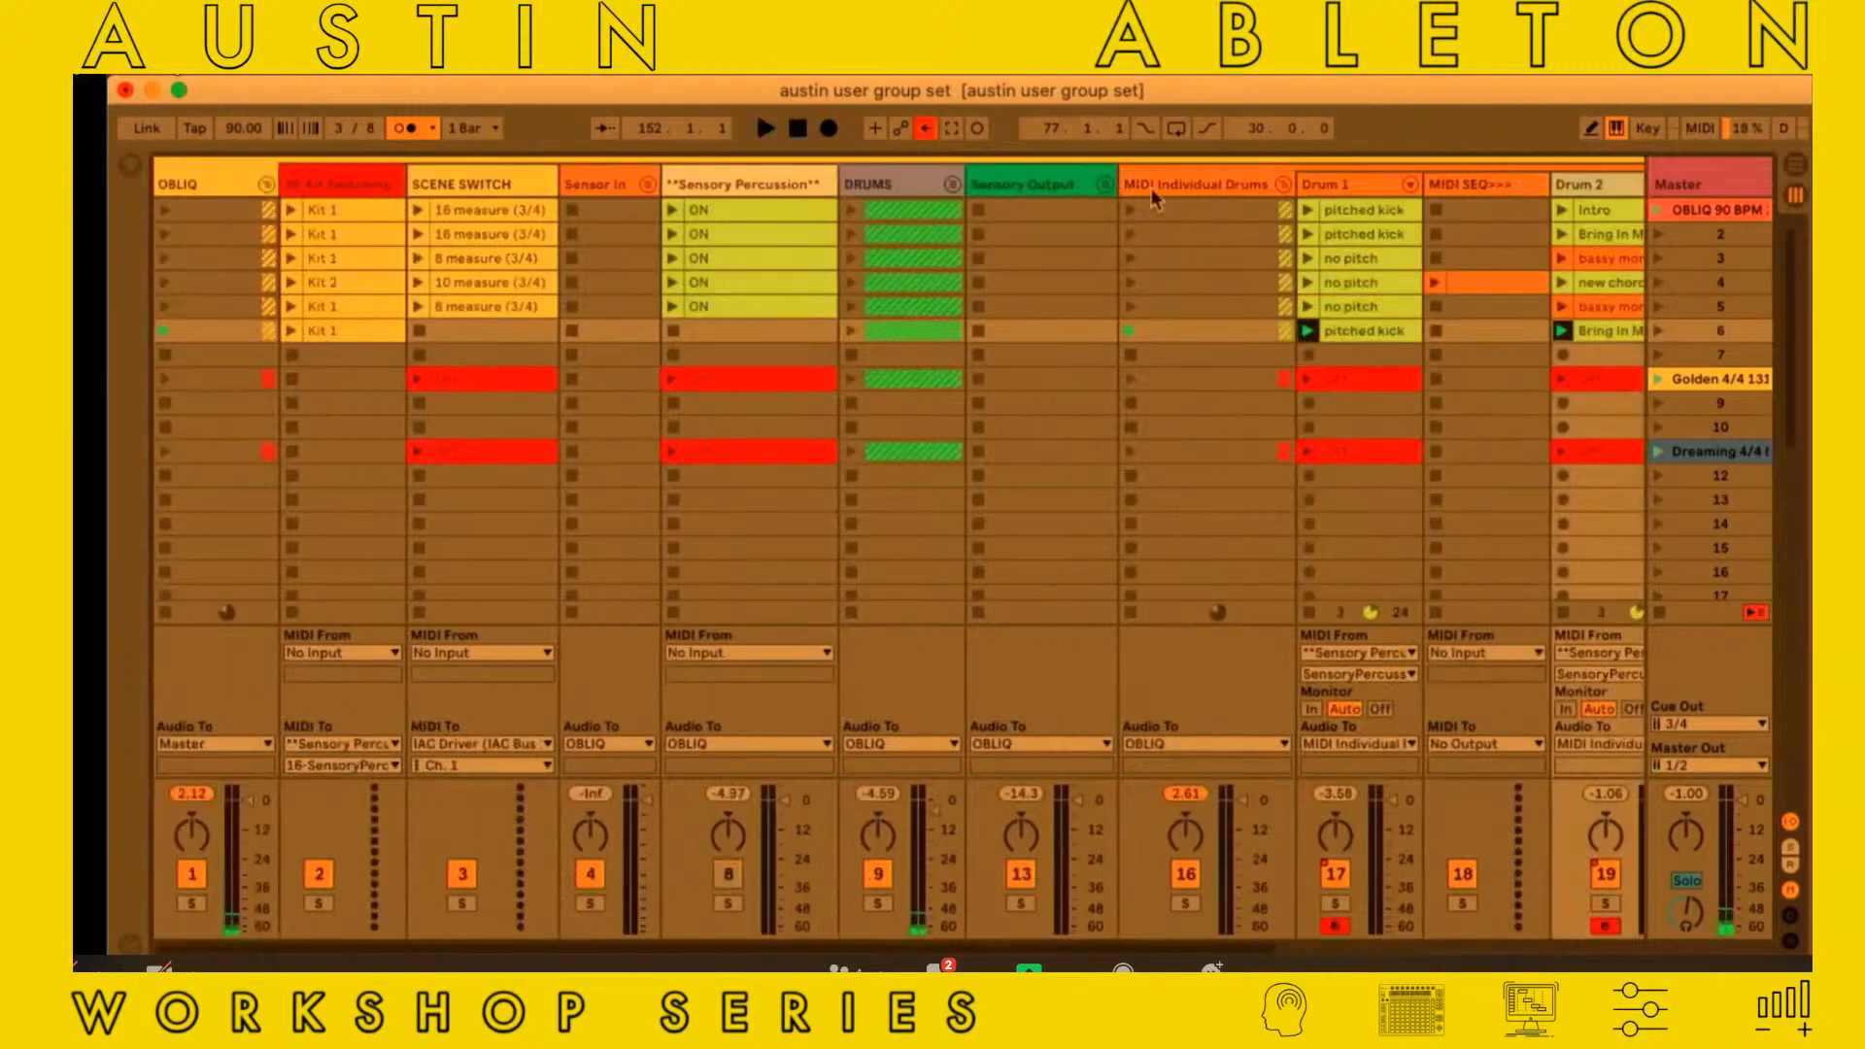
Open Drum 2's device chain and show the guitar chain's CtrlMIDIcc and sample devices
scroll(1151, 189, "right", 1)
double_click(1519, 186)
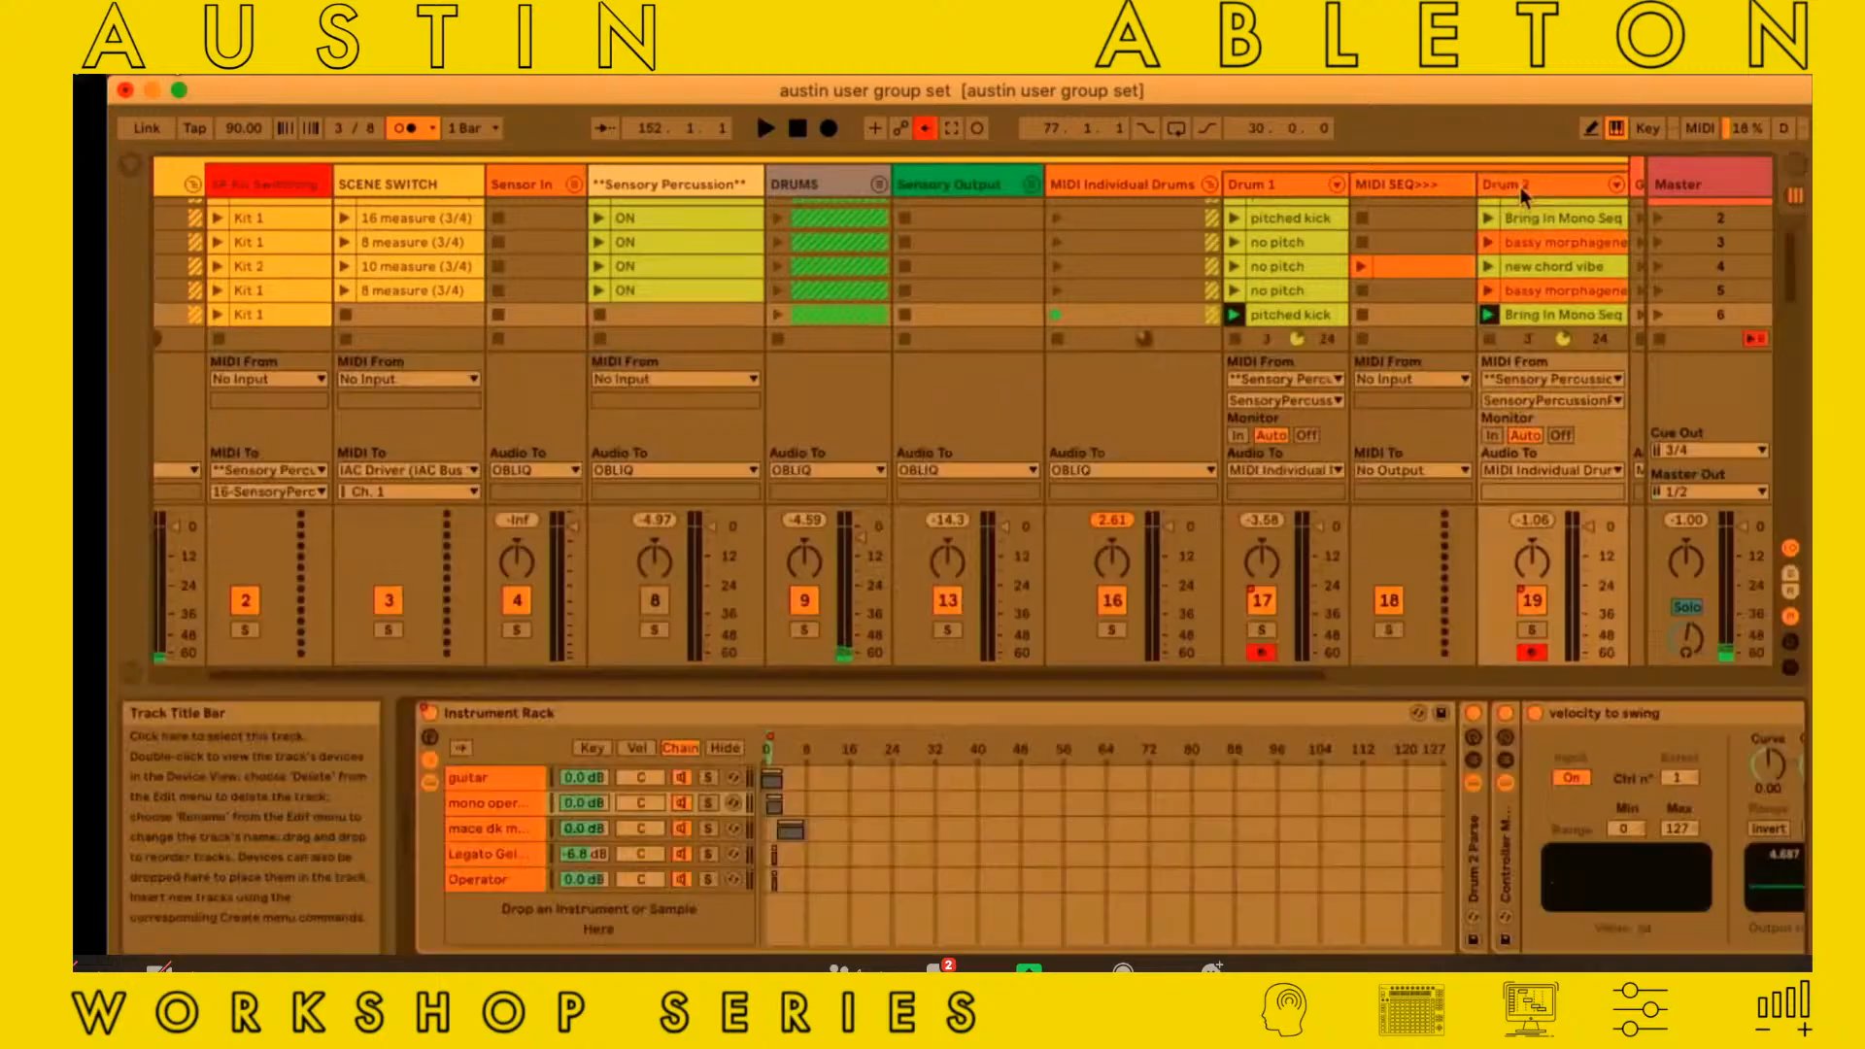
left_click(497, 780)
scroll(496, 781, "right", 10)
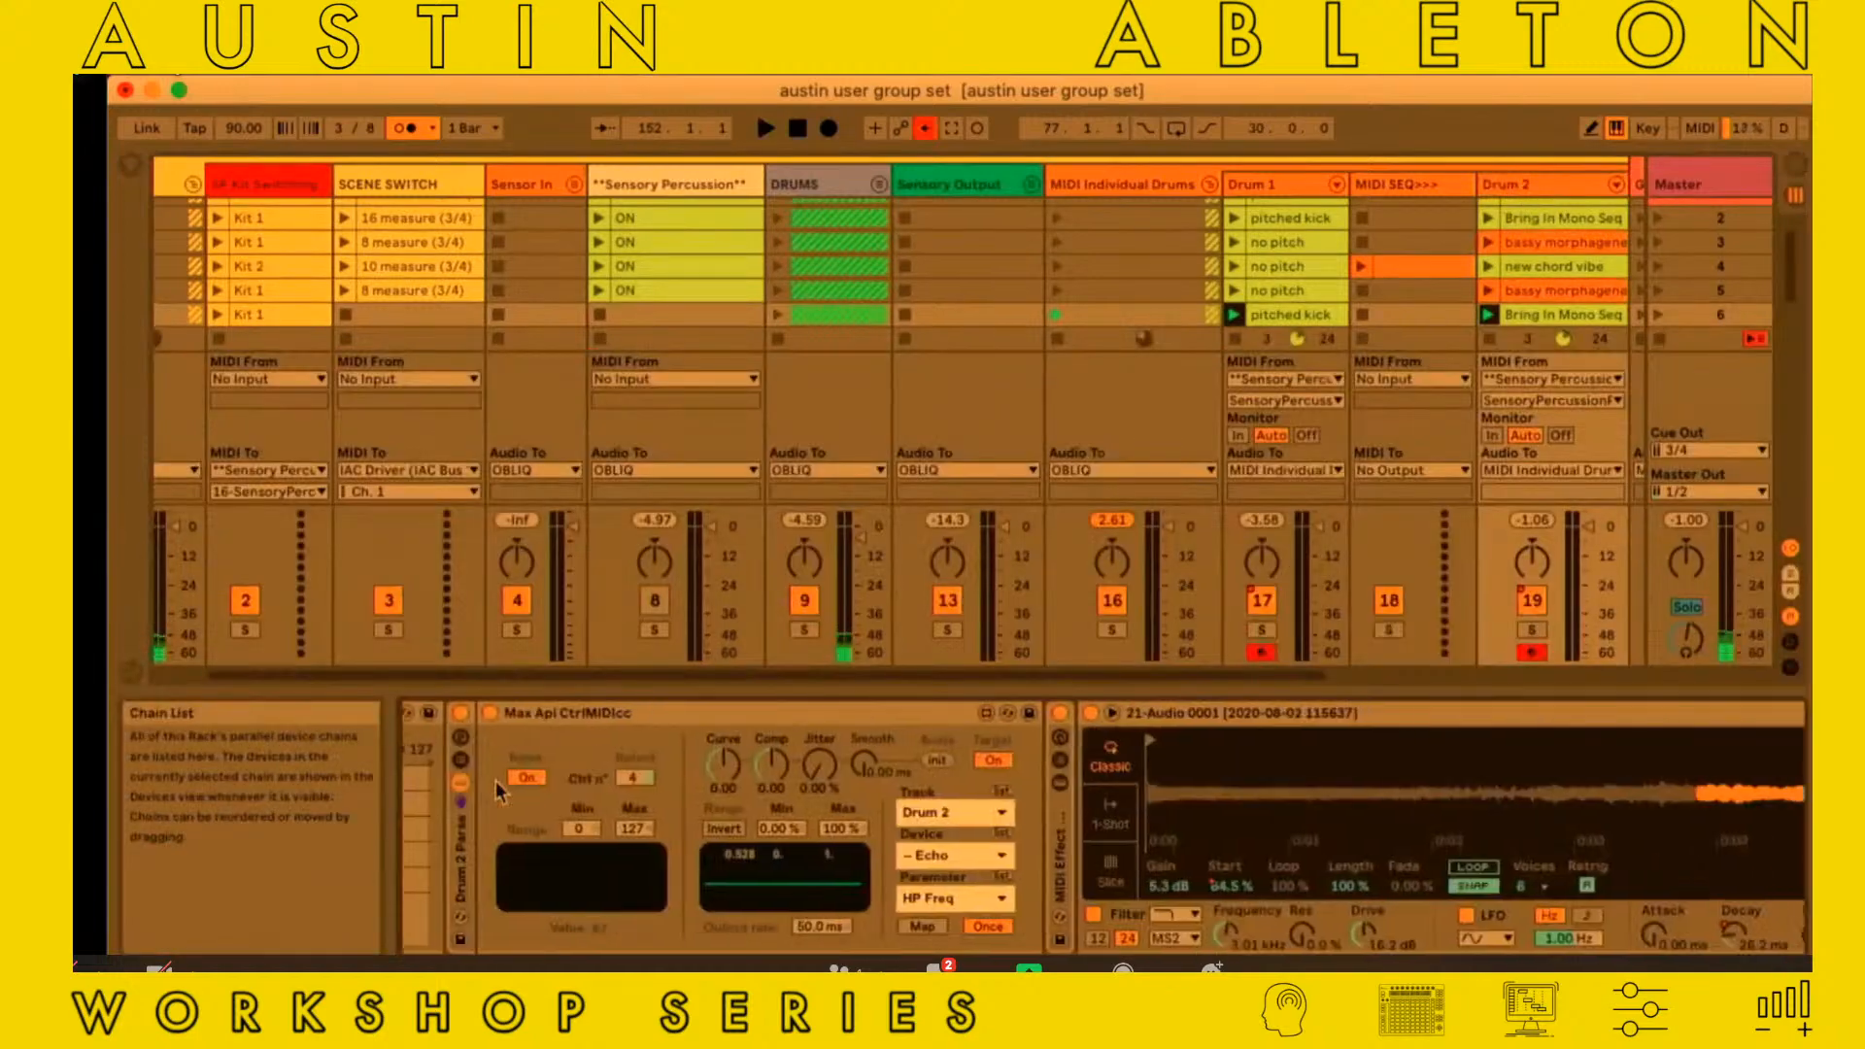
scroll(1237, 802, "right", 6)
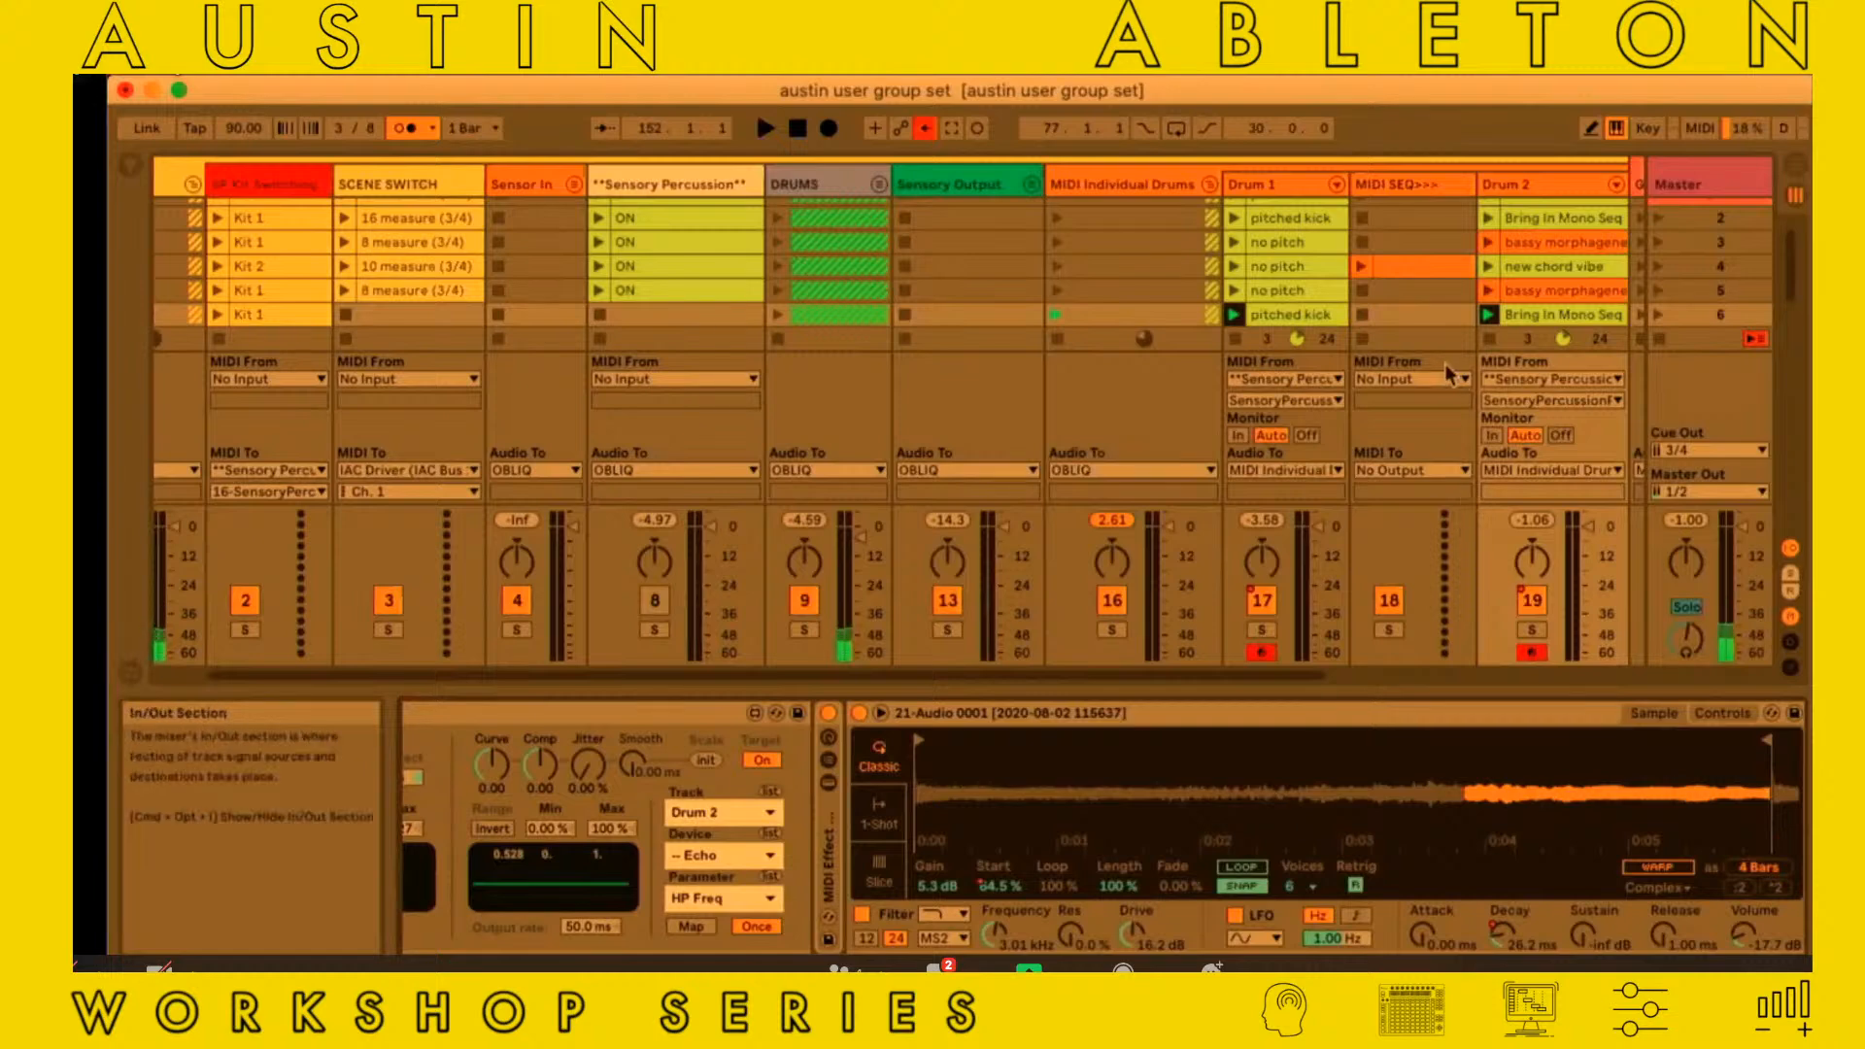
Play the OBLIQ 90 BPM scene, followed by scene 2, with the guitar sample device in view
scroll(1456, 383, "up", 1)
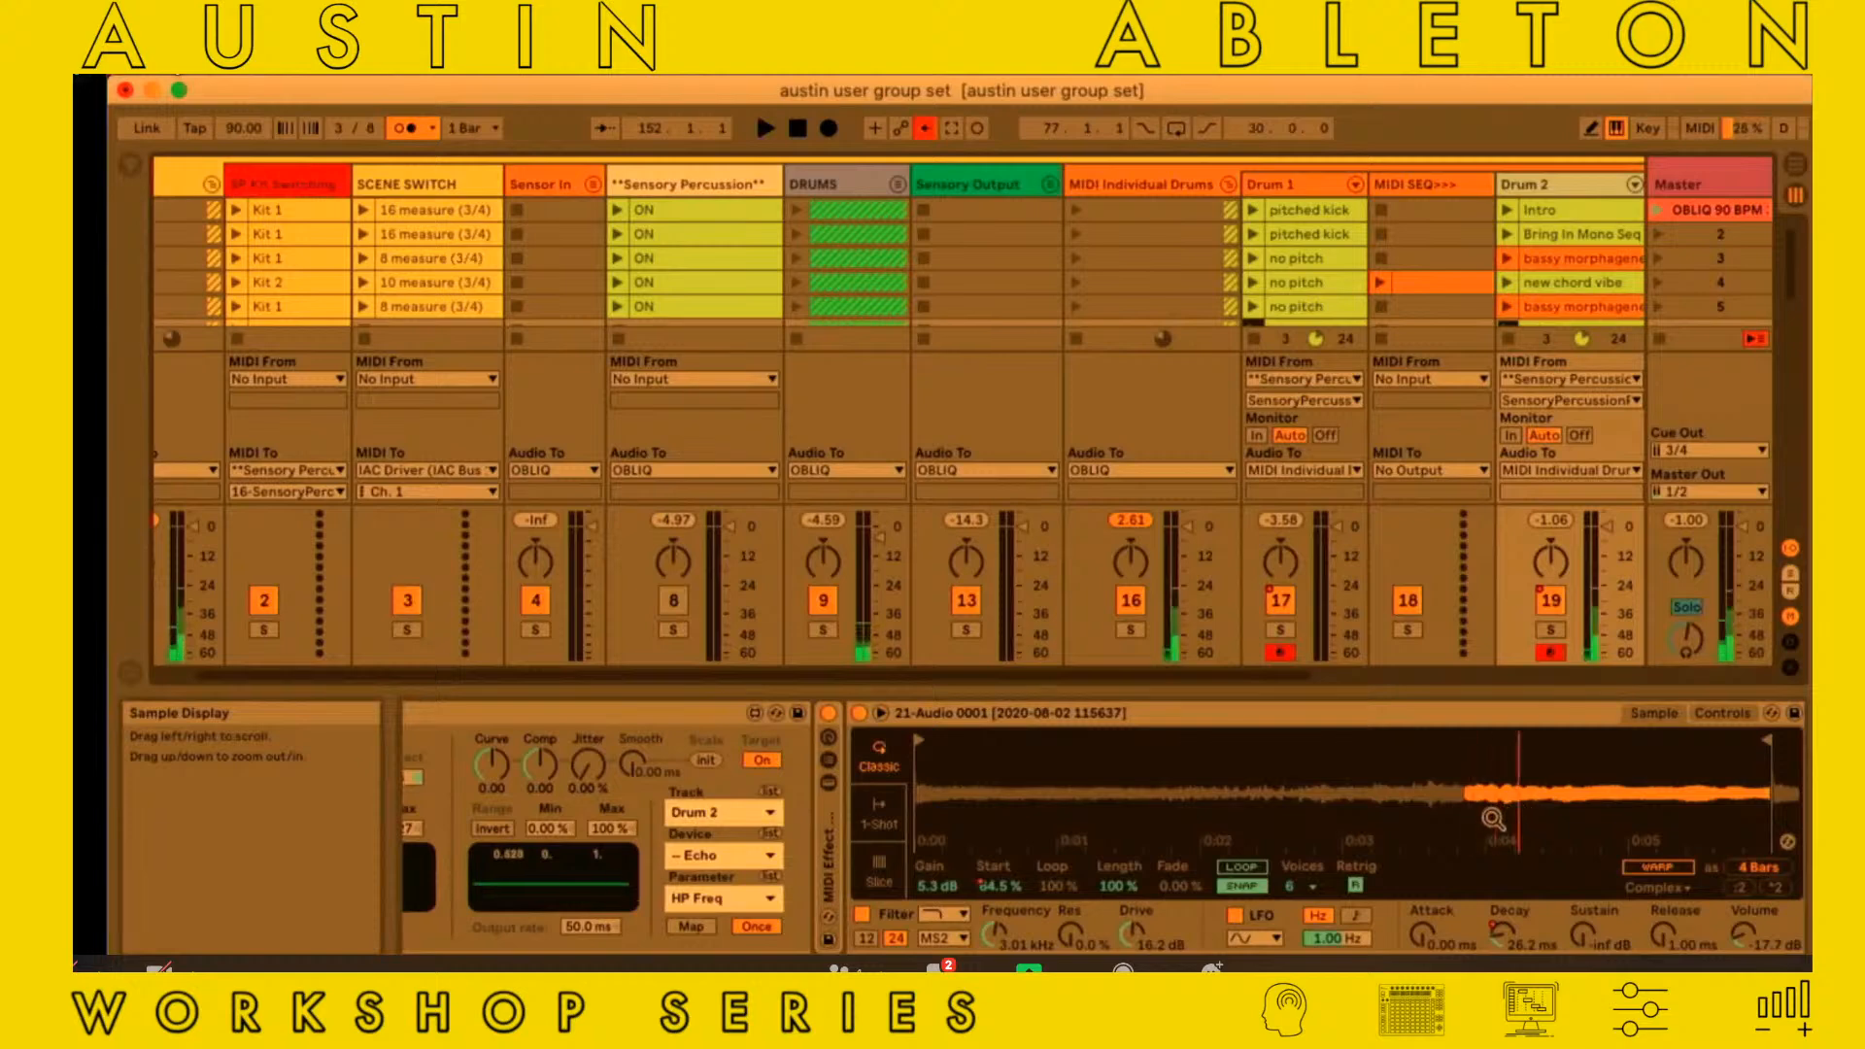
left_click(1662, 210)
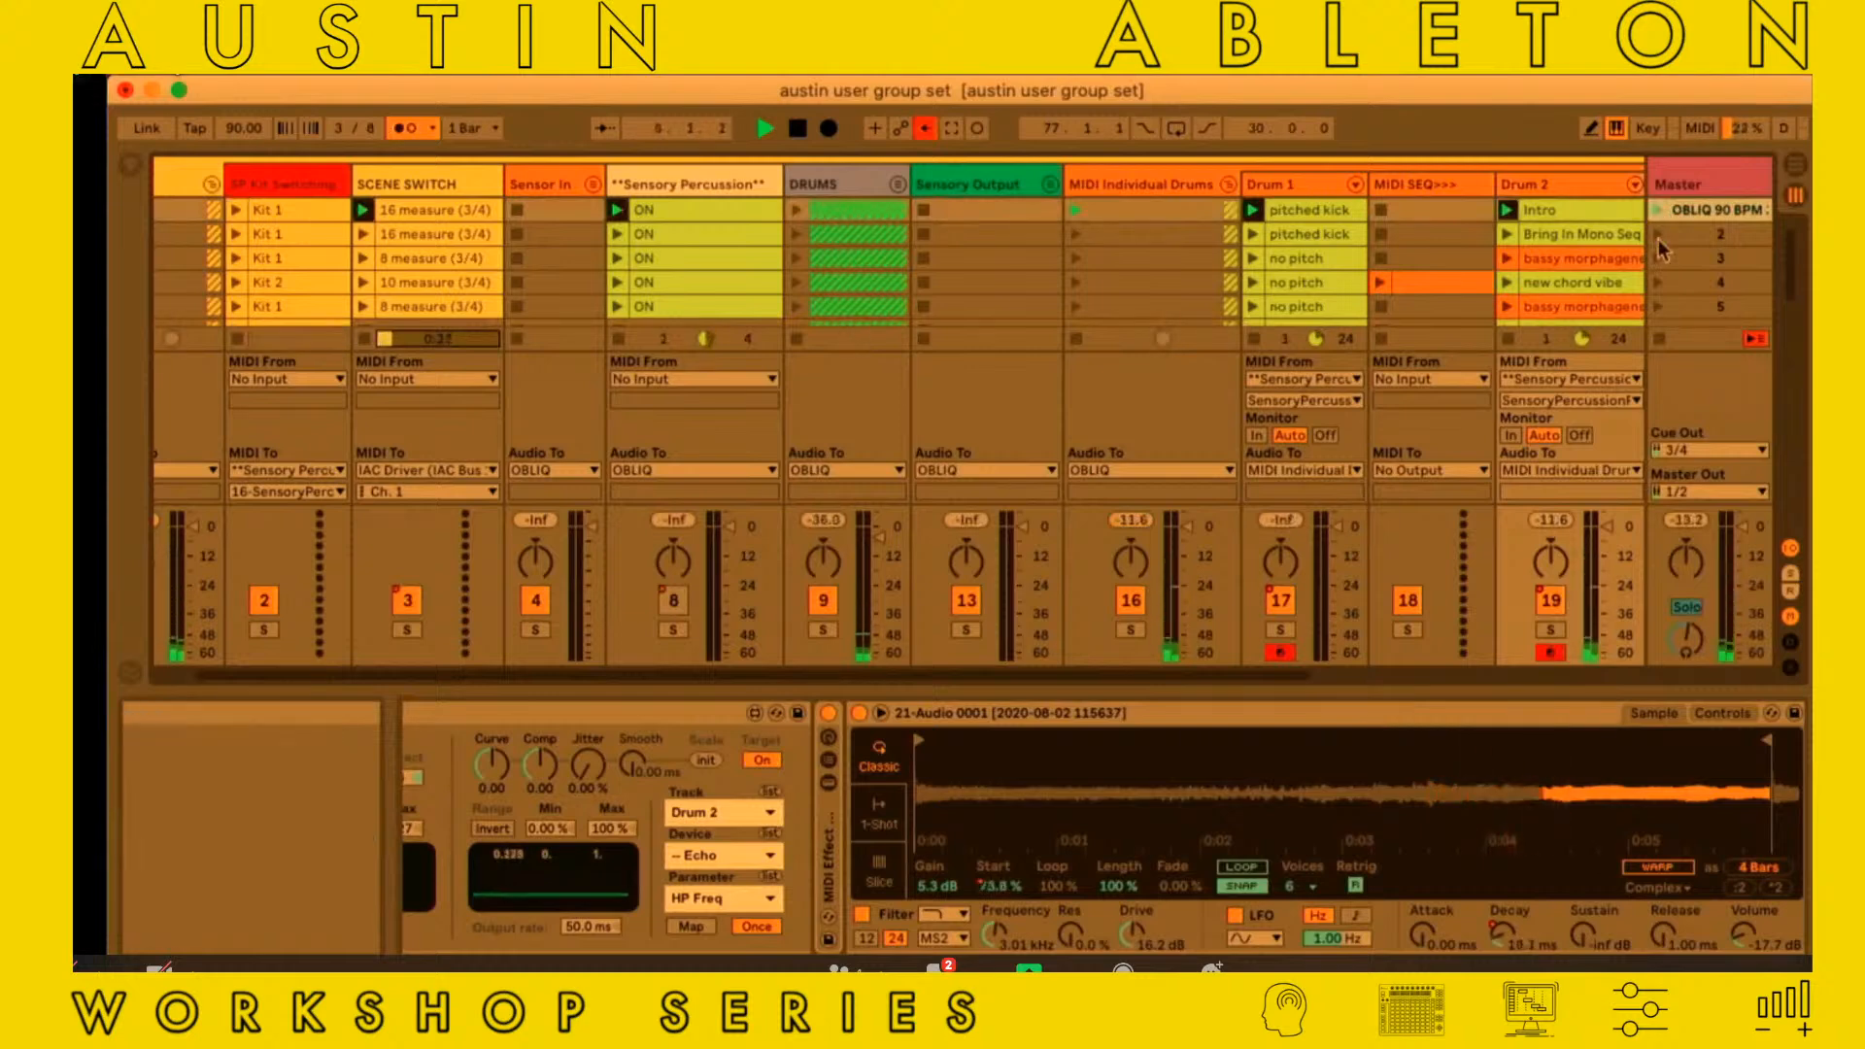
left_click(1658, 236)
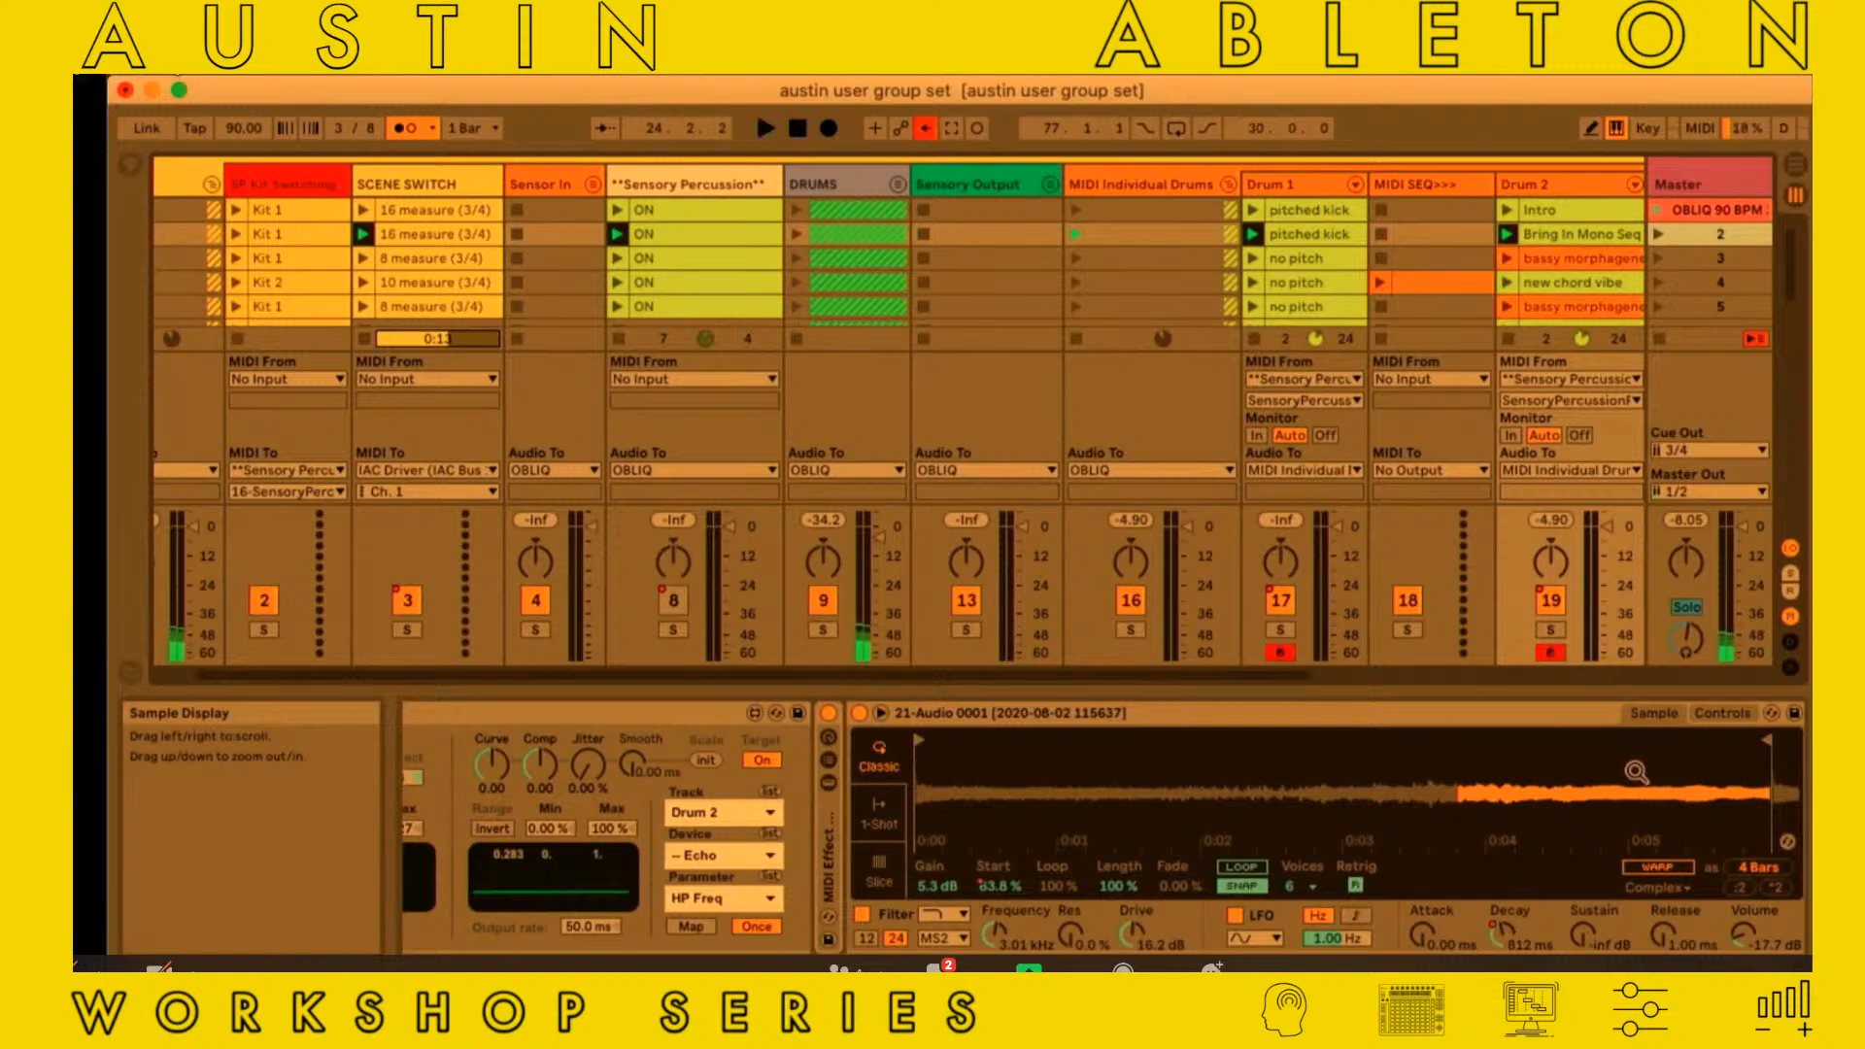
Examine the guitar chain's sample and Echo devices, and look over the OBLIQ group's tracks
scroll(1635, 772, "right", 5)
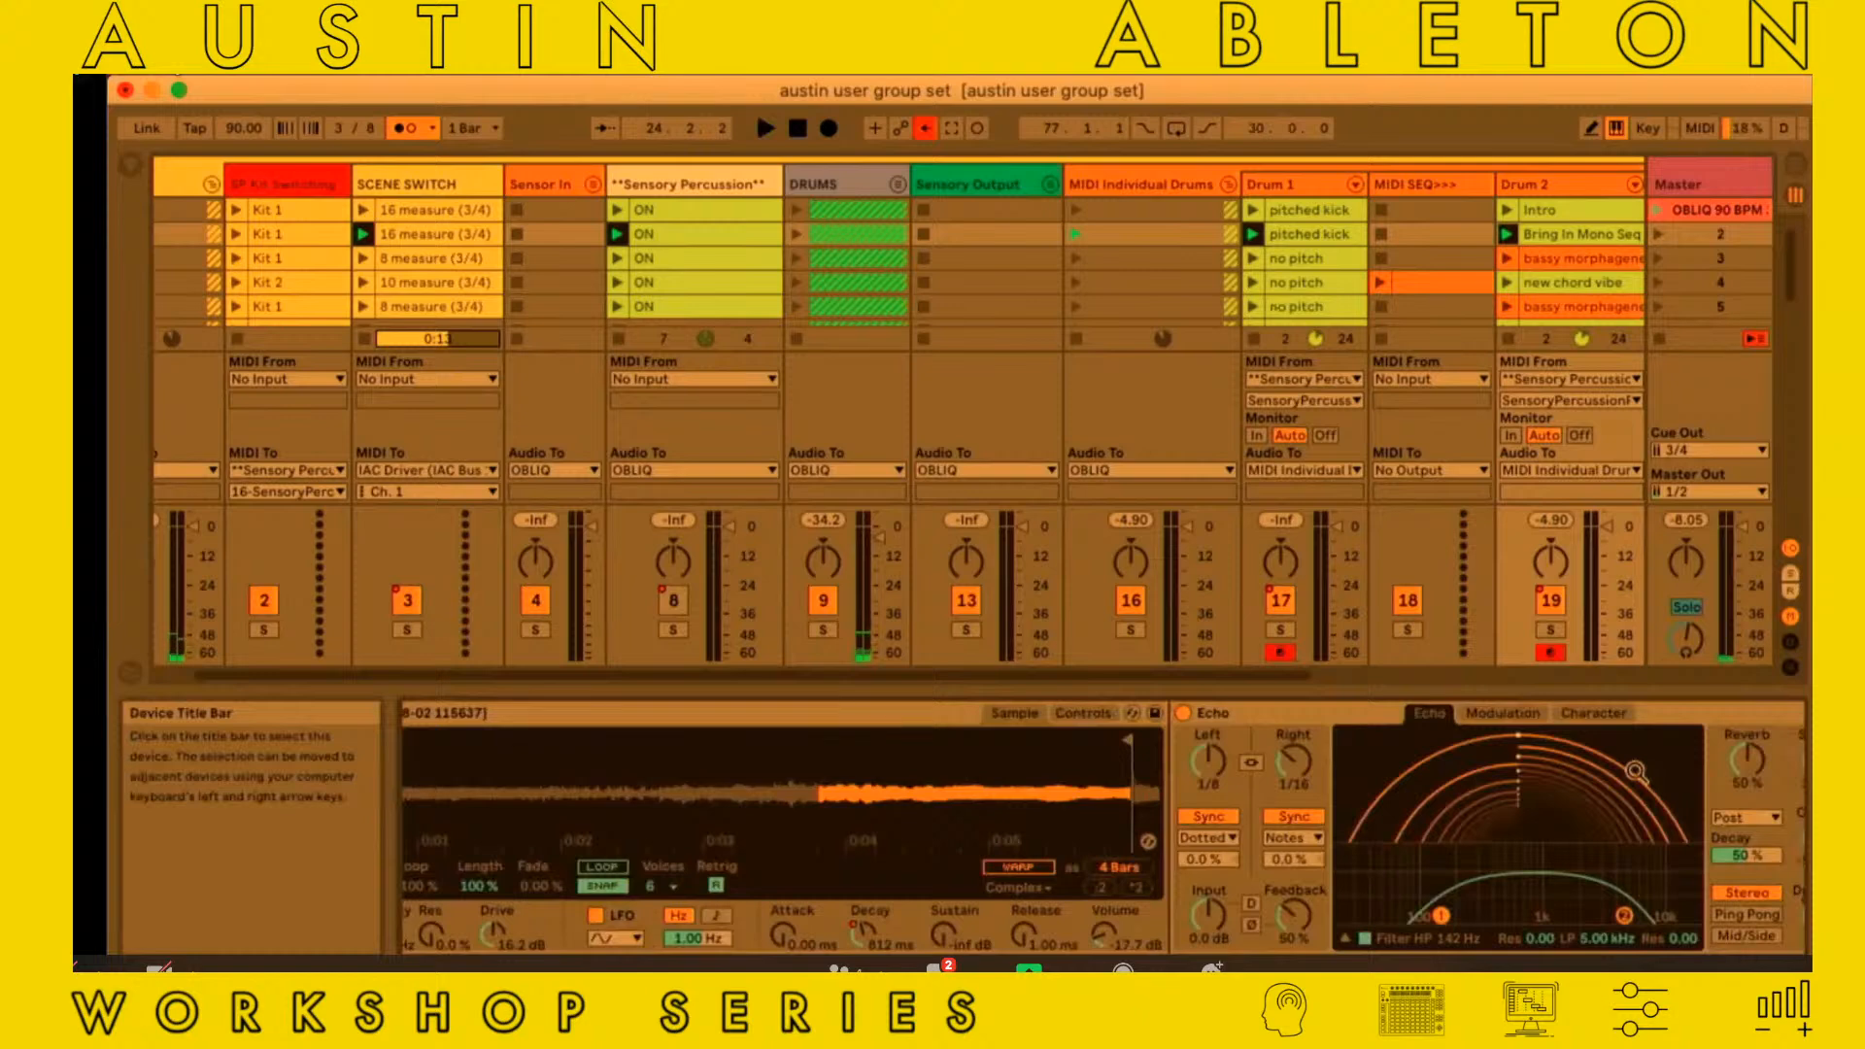
scroll(1636, 772, "left", 2)
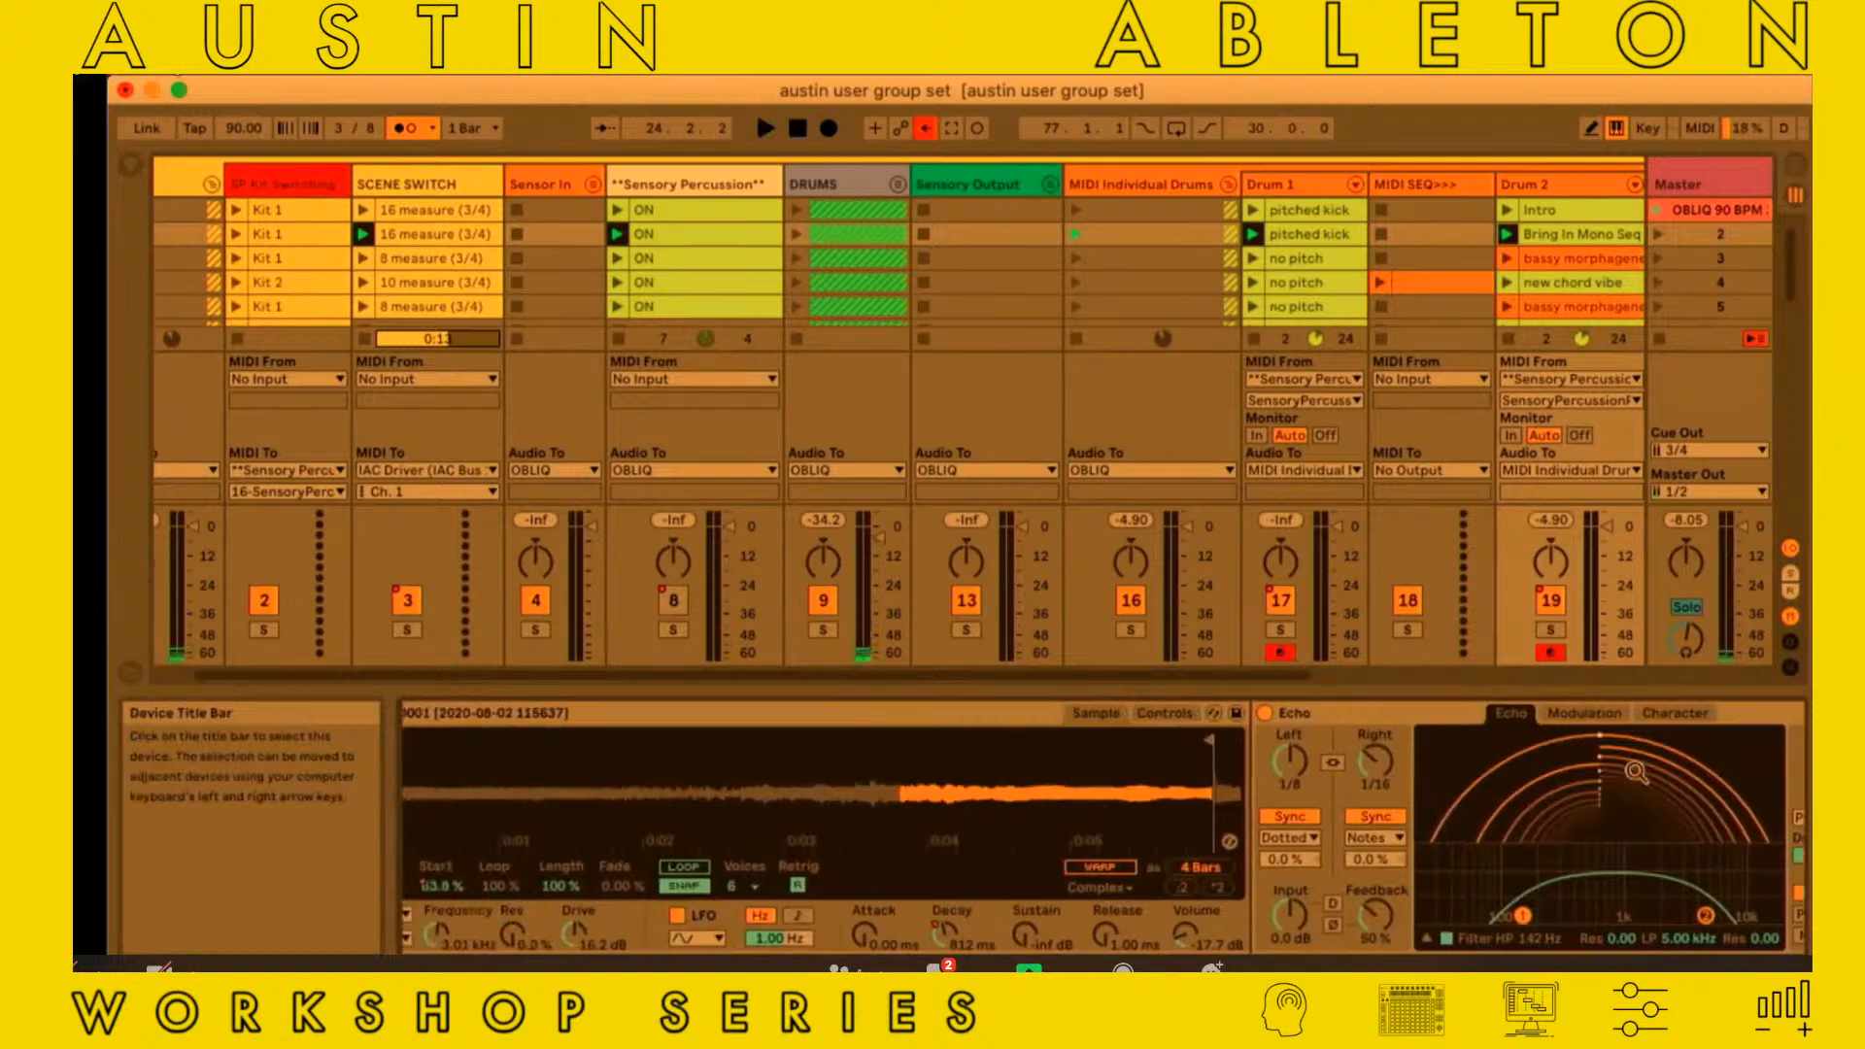
scroll(1635, 772, "left", 4)
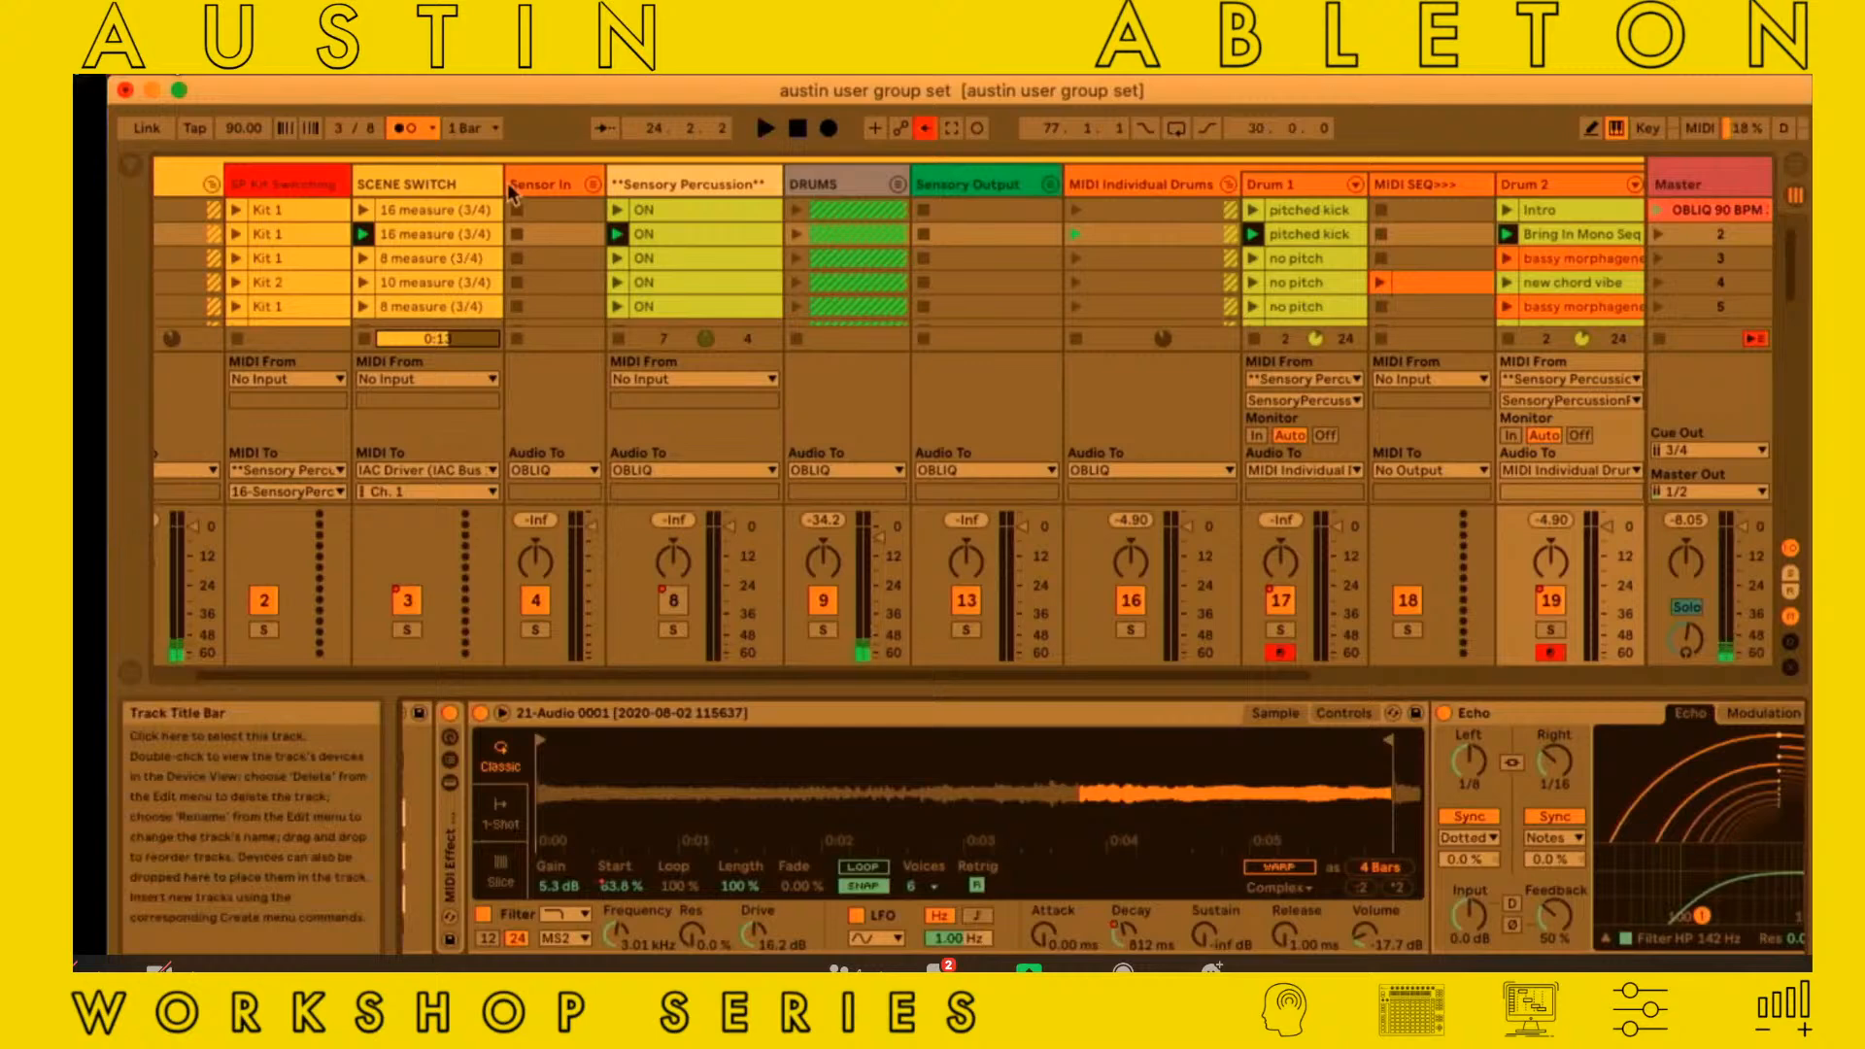
scroll(507, 182, "left", 1)
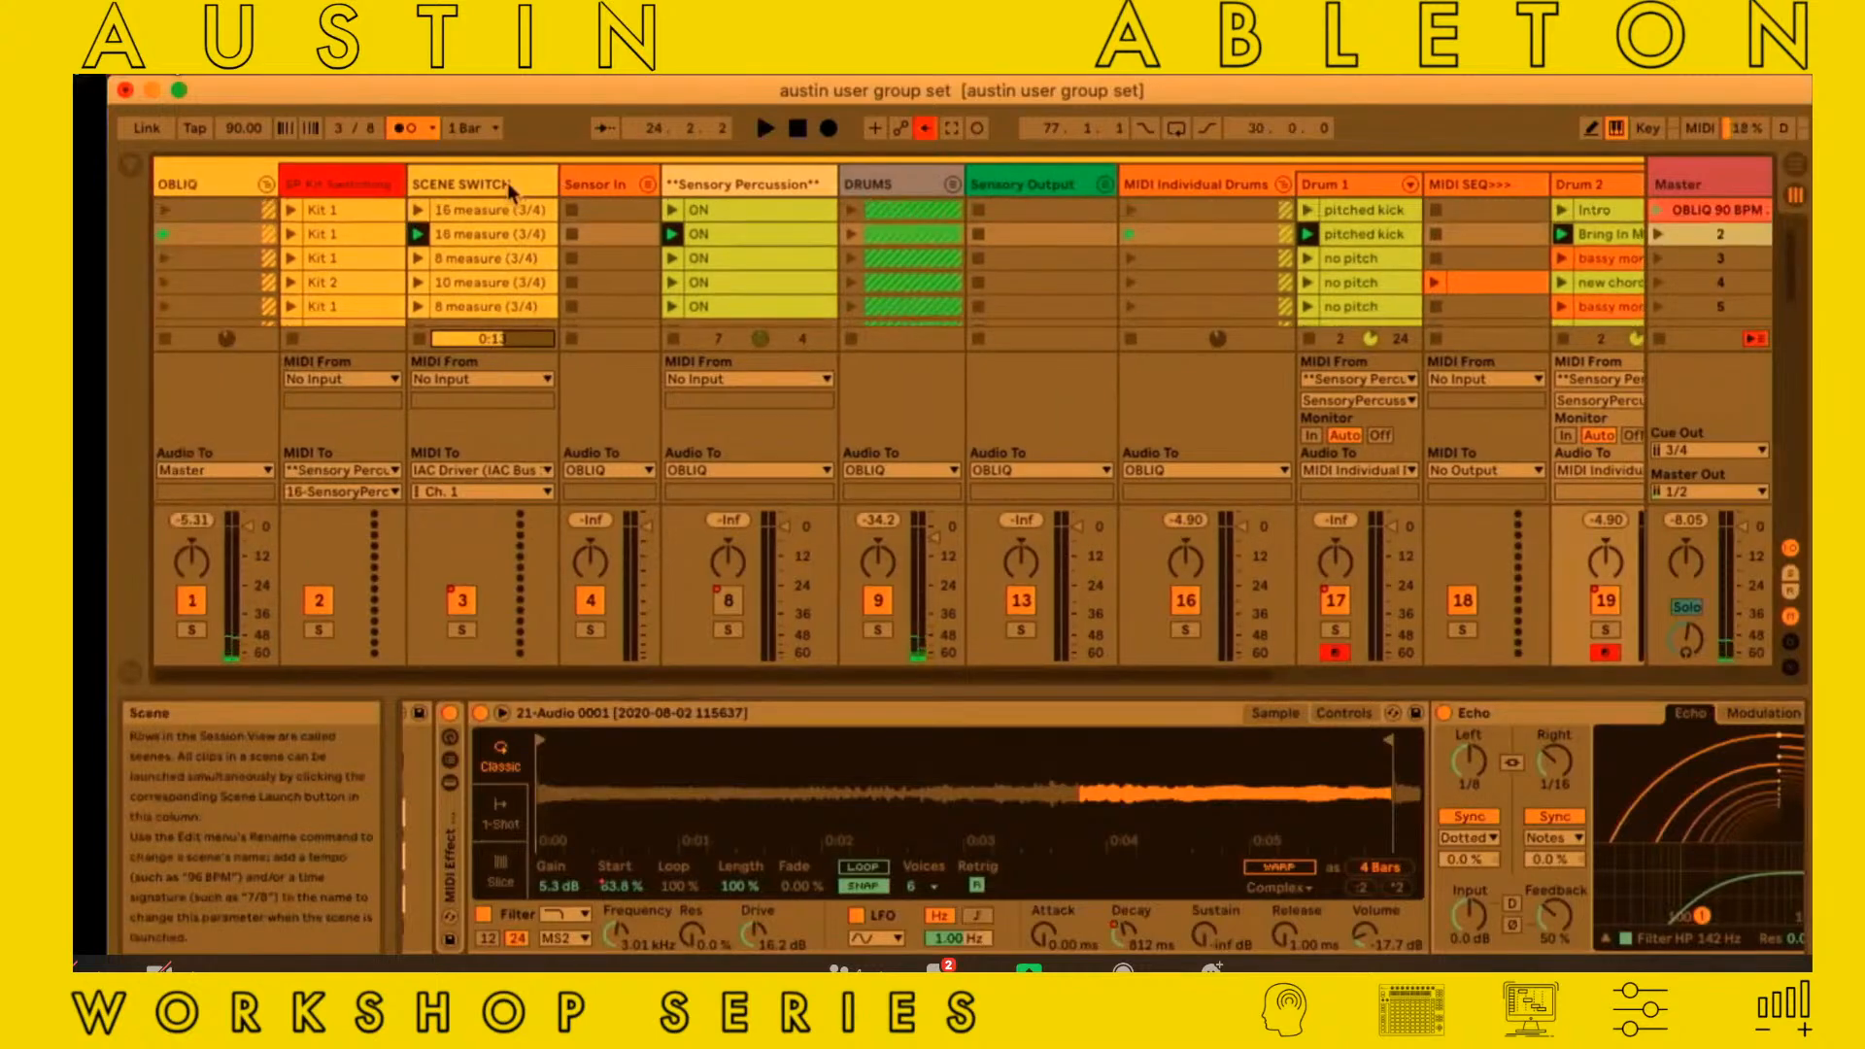
scroll(507, 183, "right", 3)
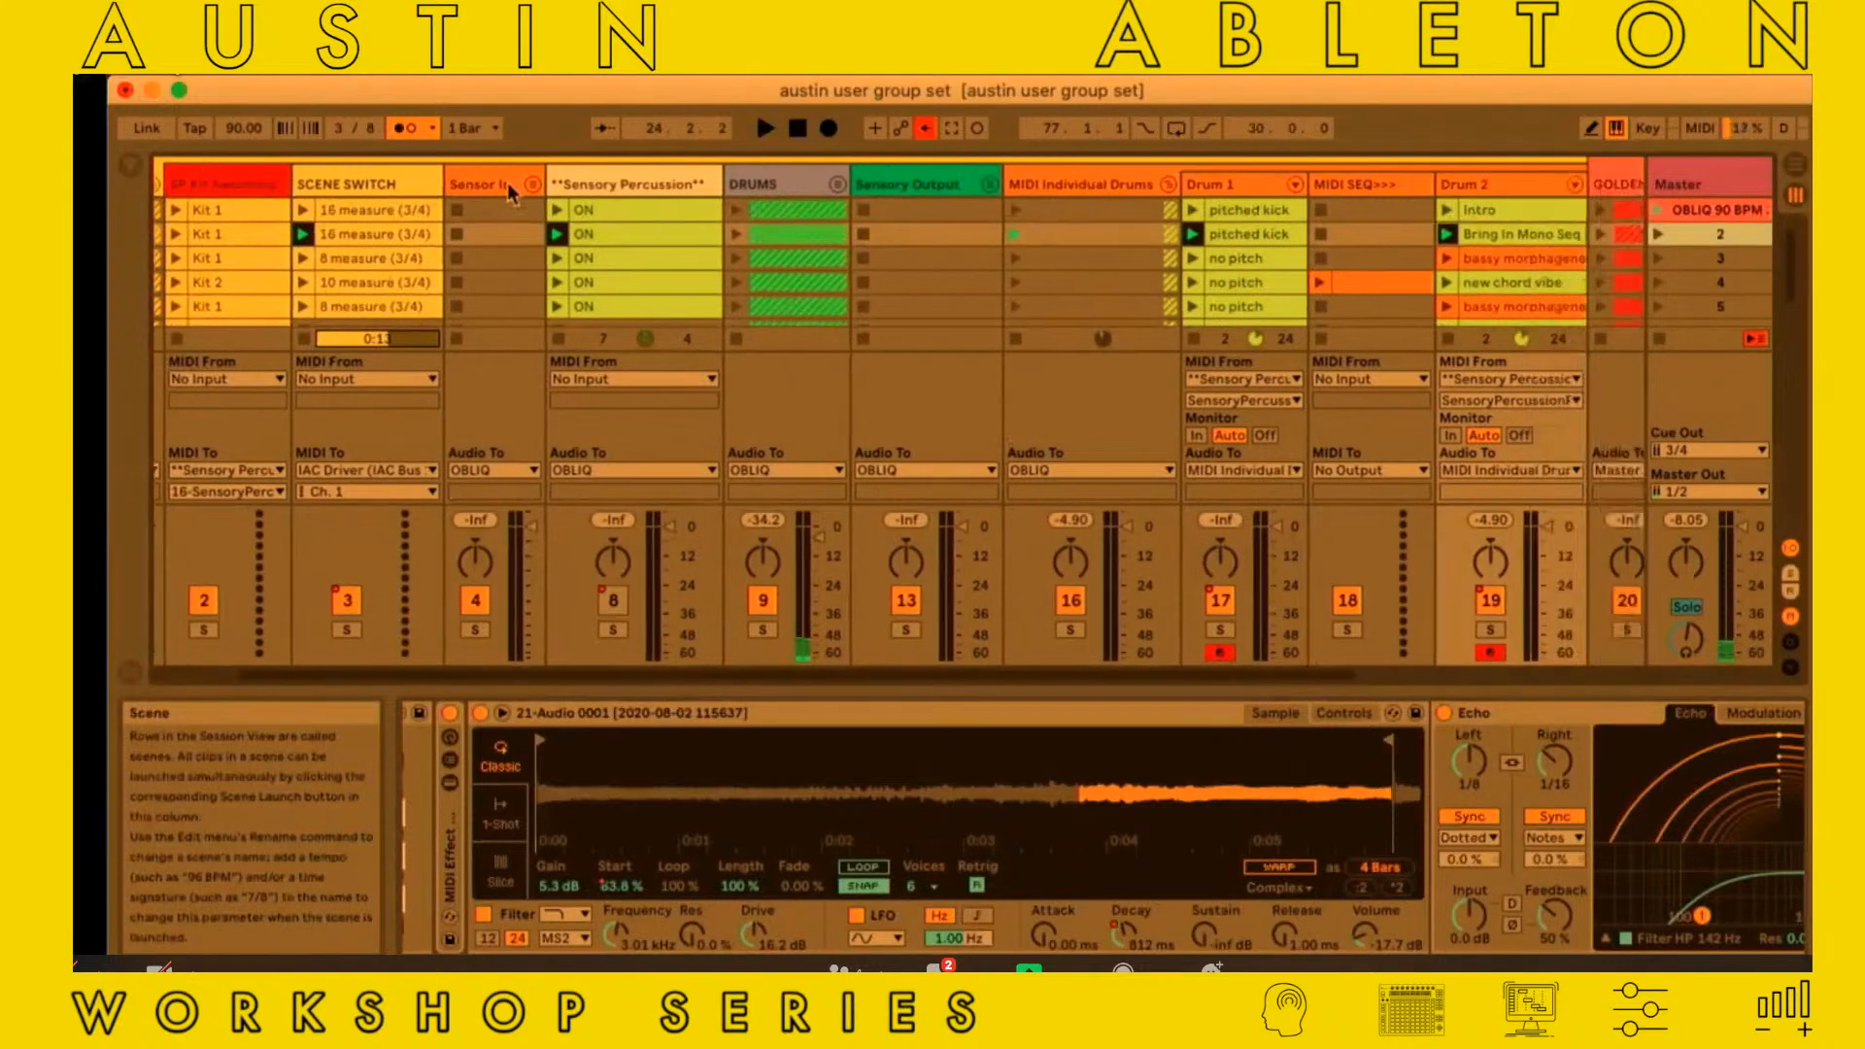
scroll(670, 734, "left", 12)
Select the mono operator chain in Drum 2's Instrument Rack and examine its speed to timbre, Note Length, Mono Sequencer and LFO MIDI devices
scroll(645, 761, "left", 6)
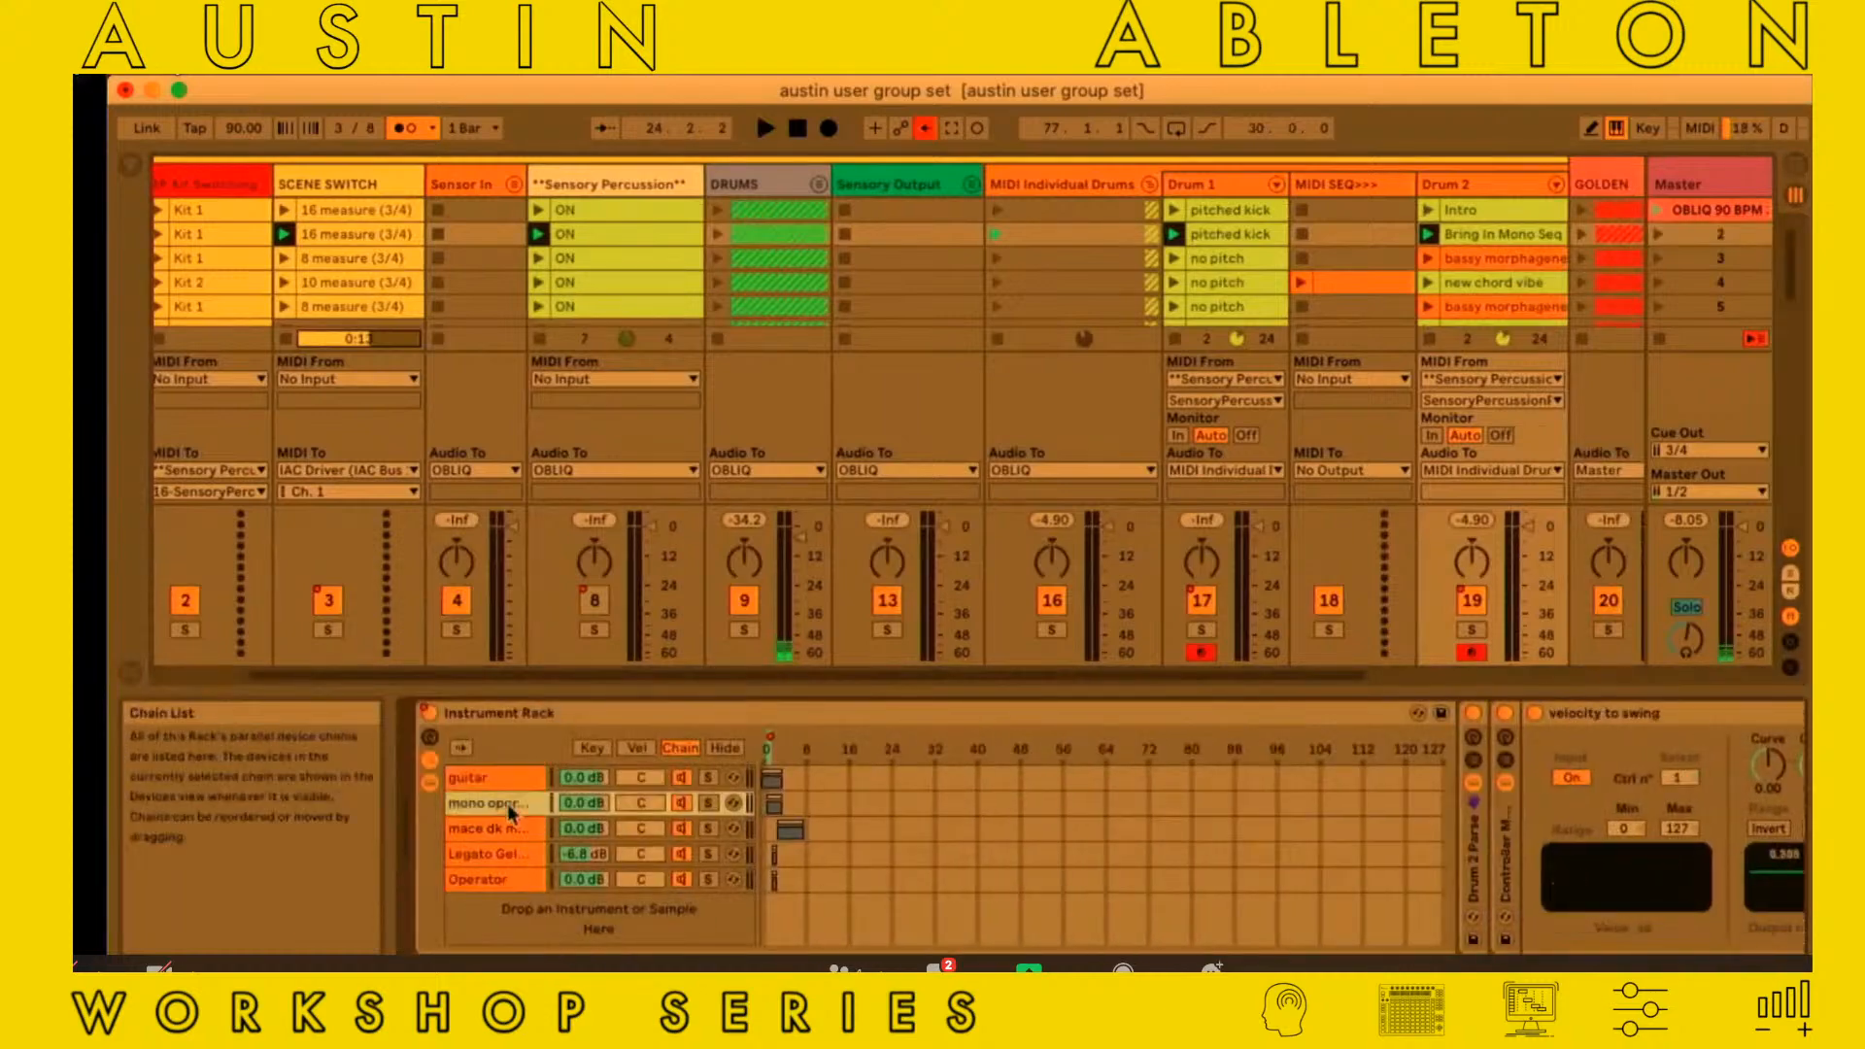
scroll(507, 802, "right", 5)
scroll(507, 804, "right", 10)
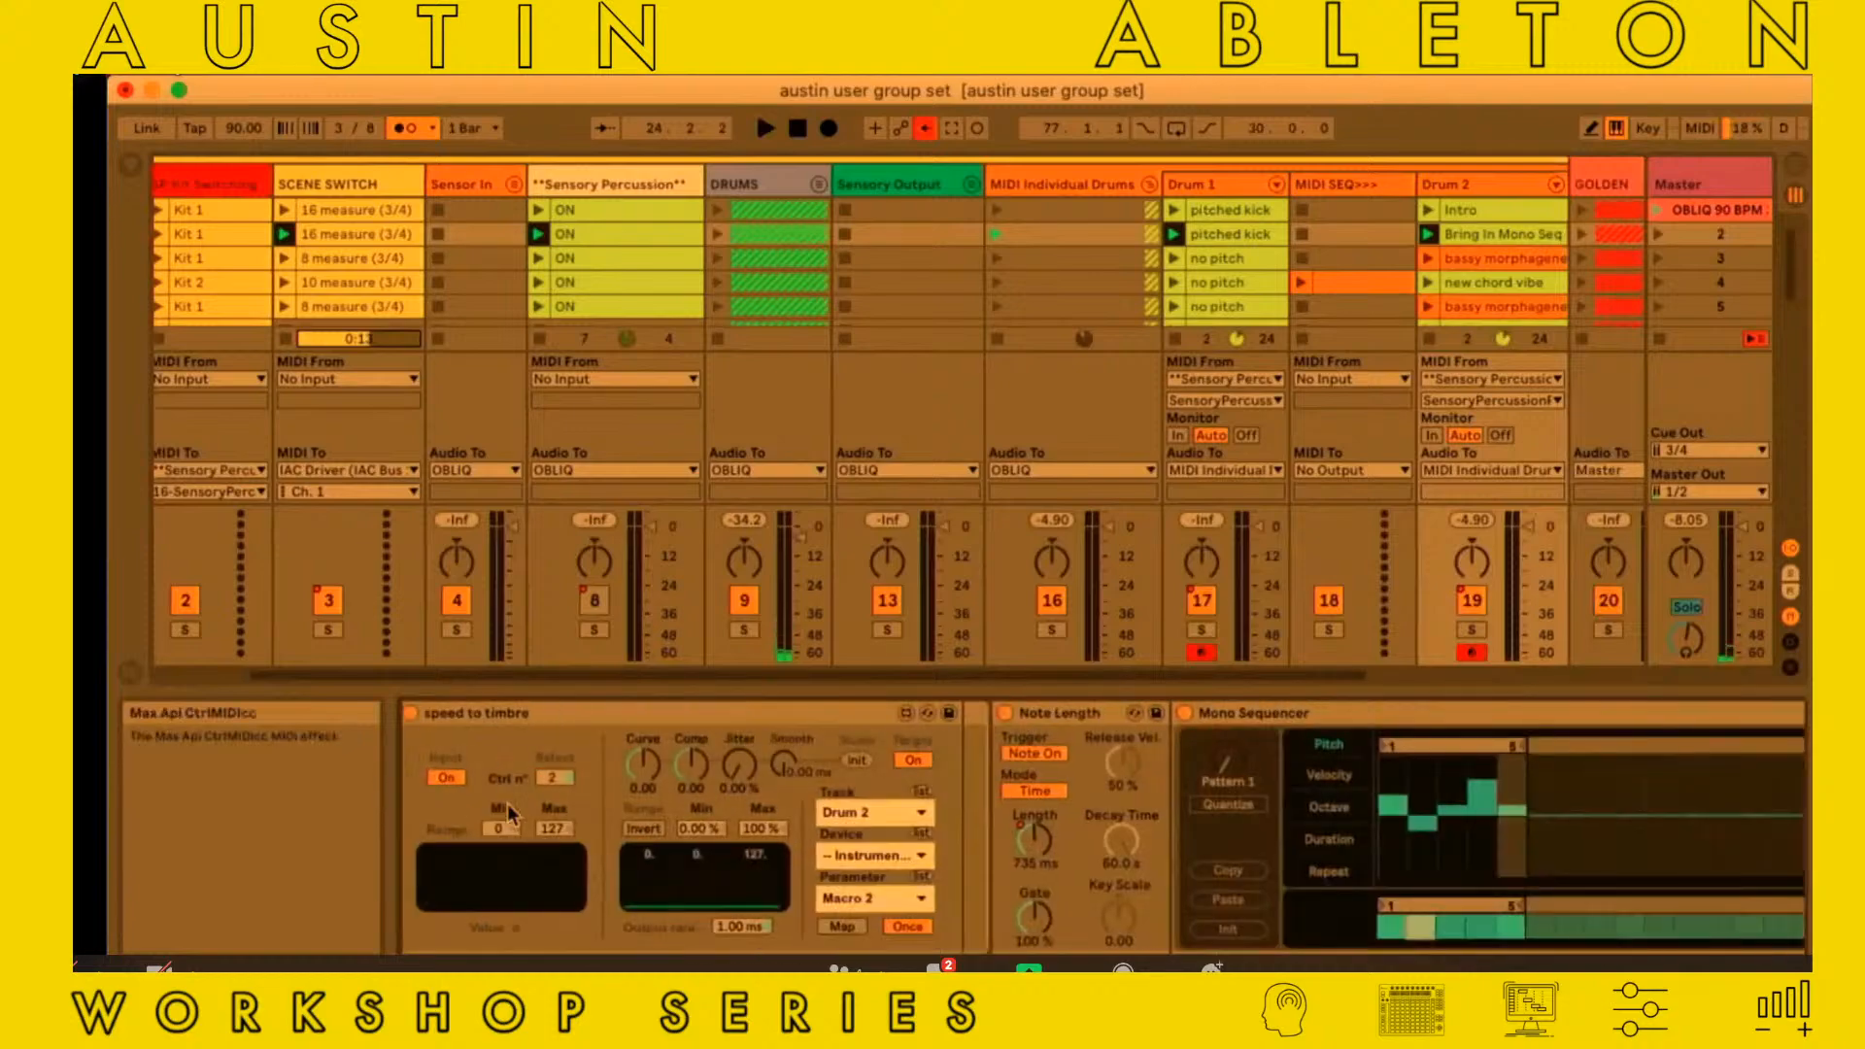
scroll(1273, 713, "right", 4)
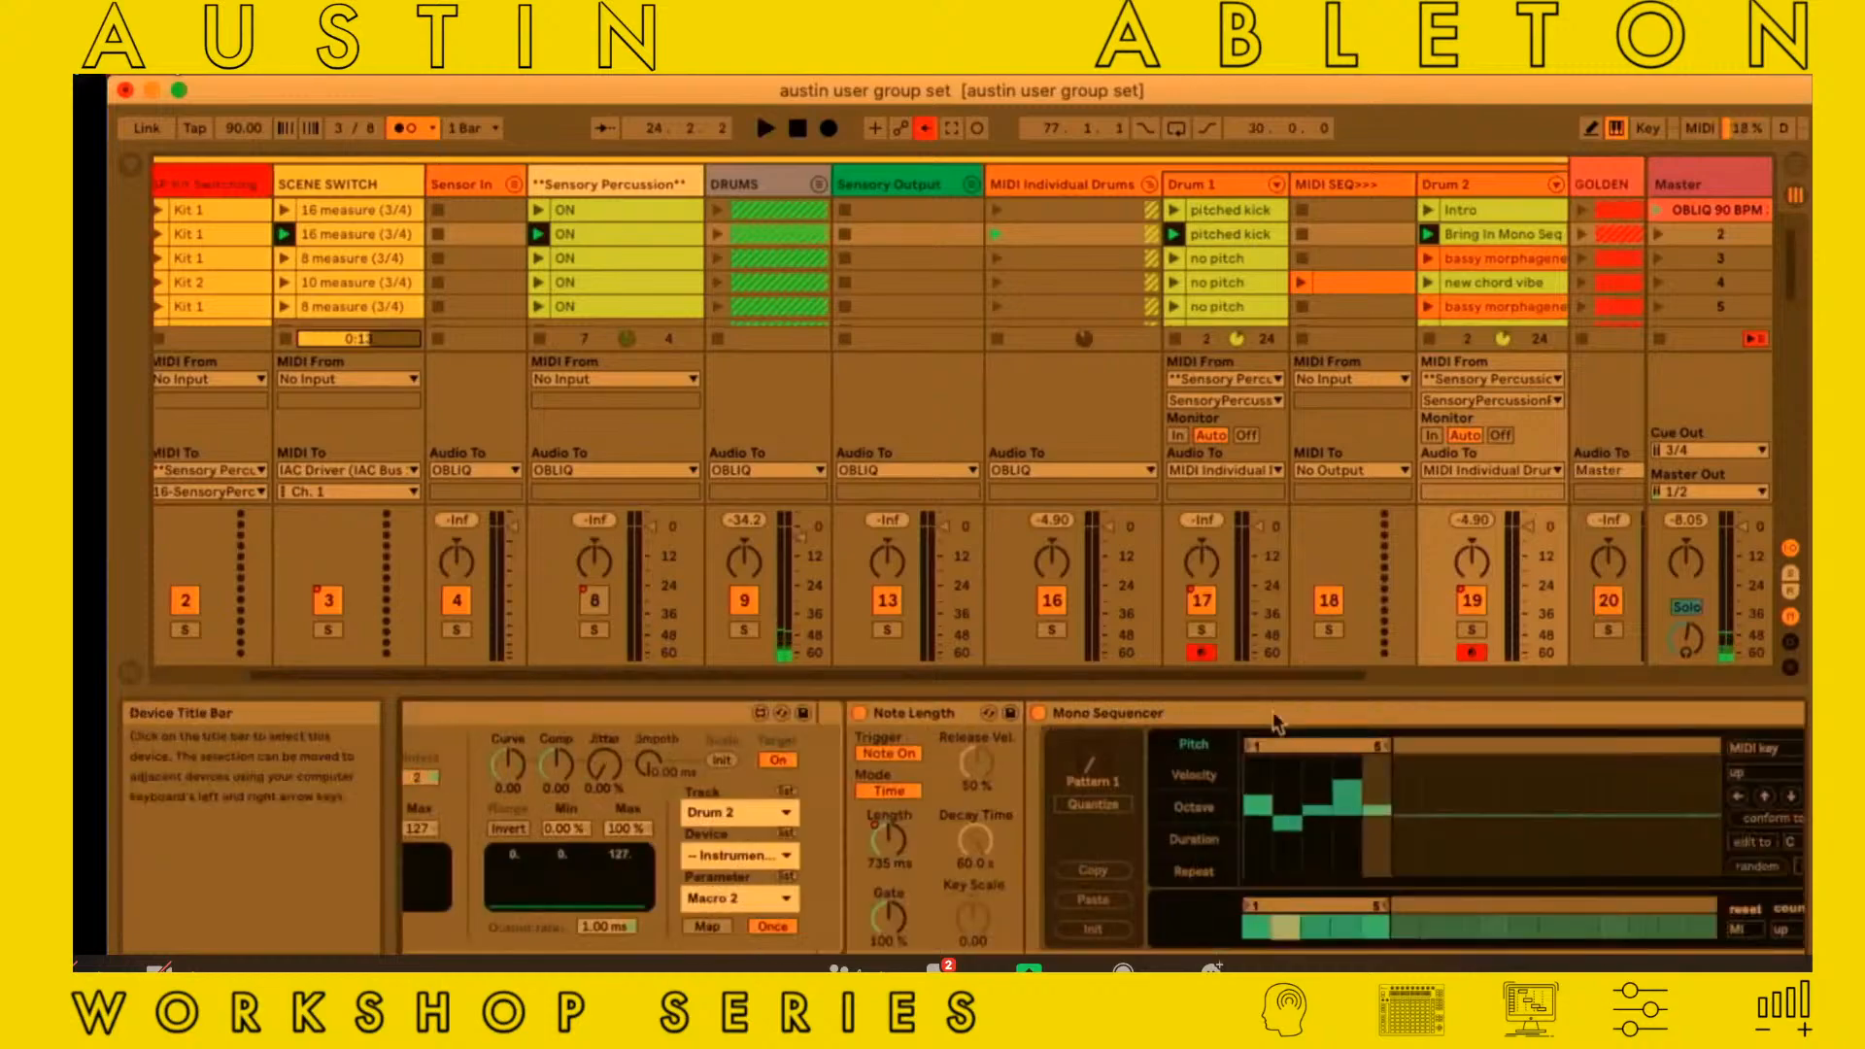
scroll(1272, 719, "right", 10)
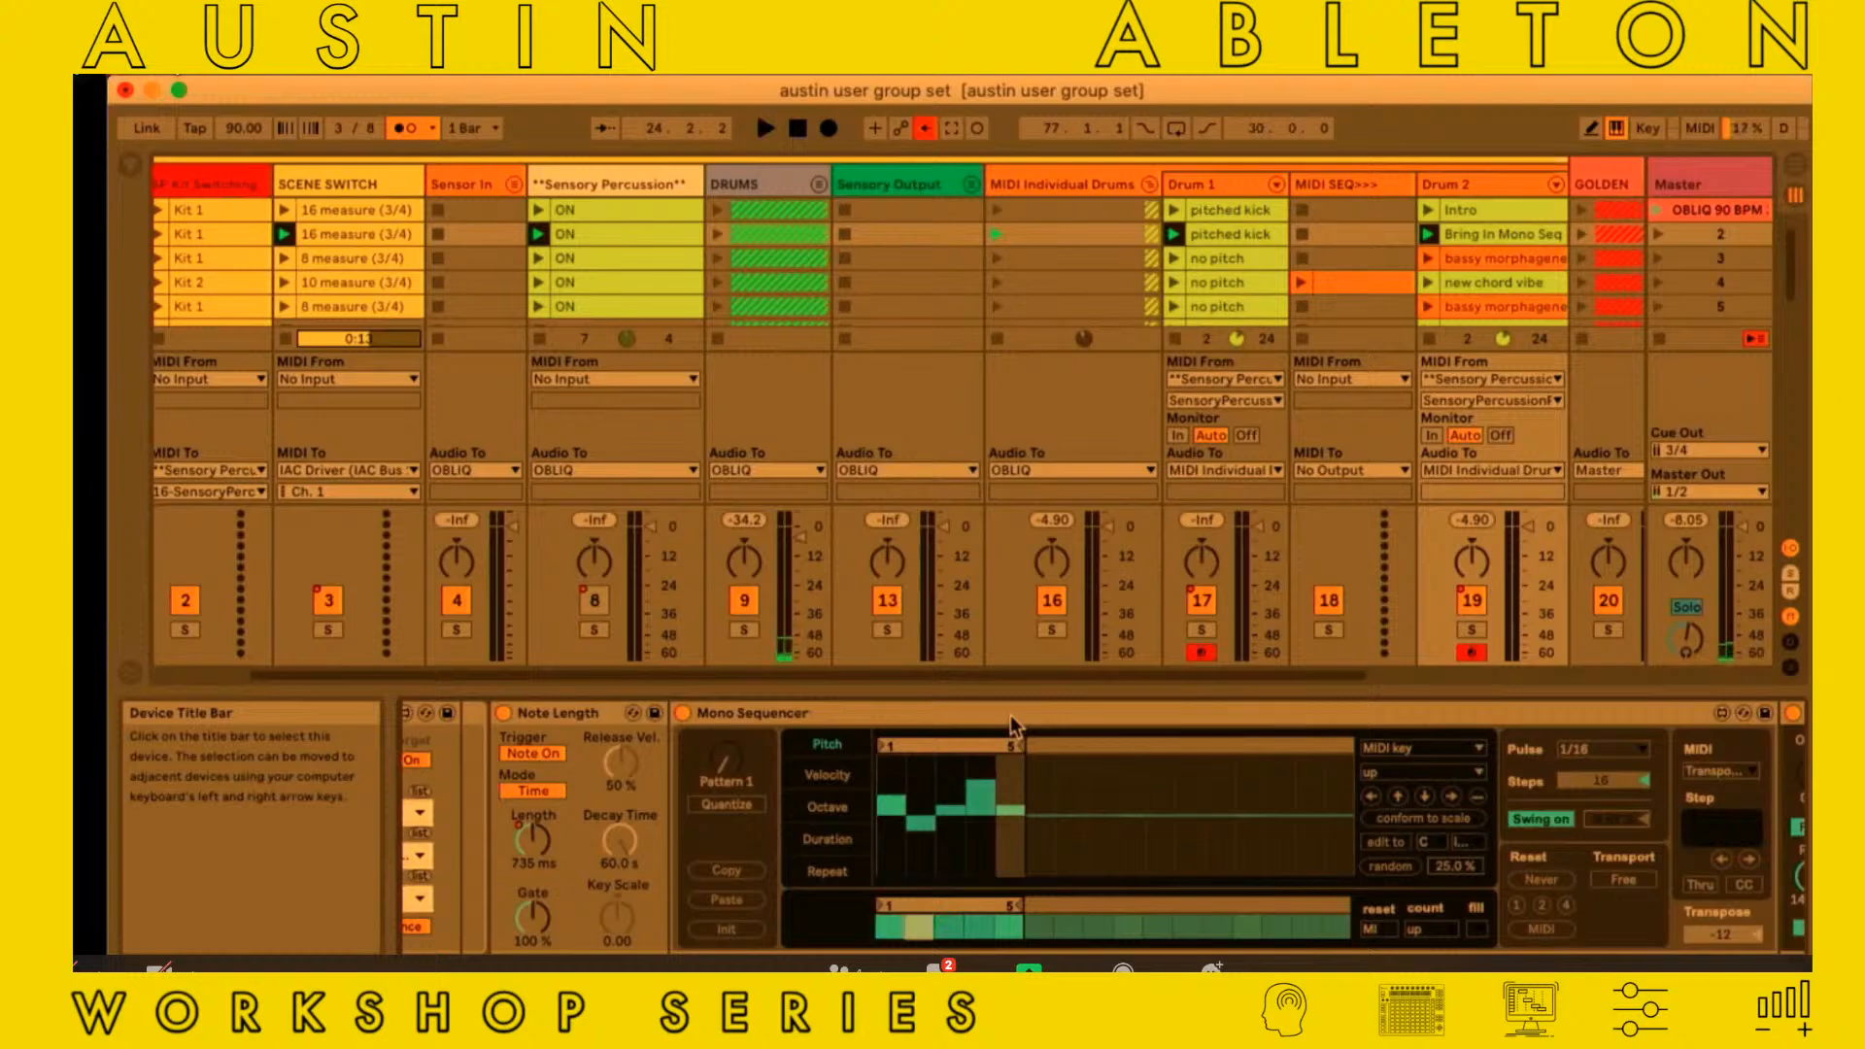
scroll(1009, 715, "right", 3)
scroll(1010, 724, "left", 1)
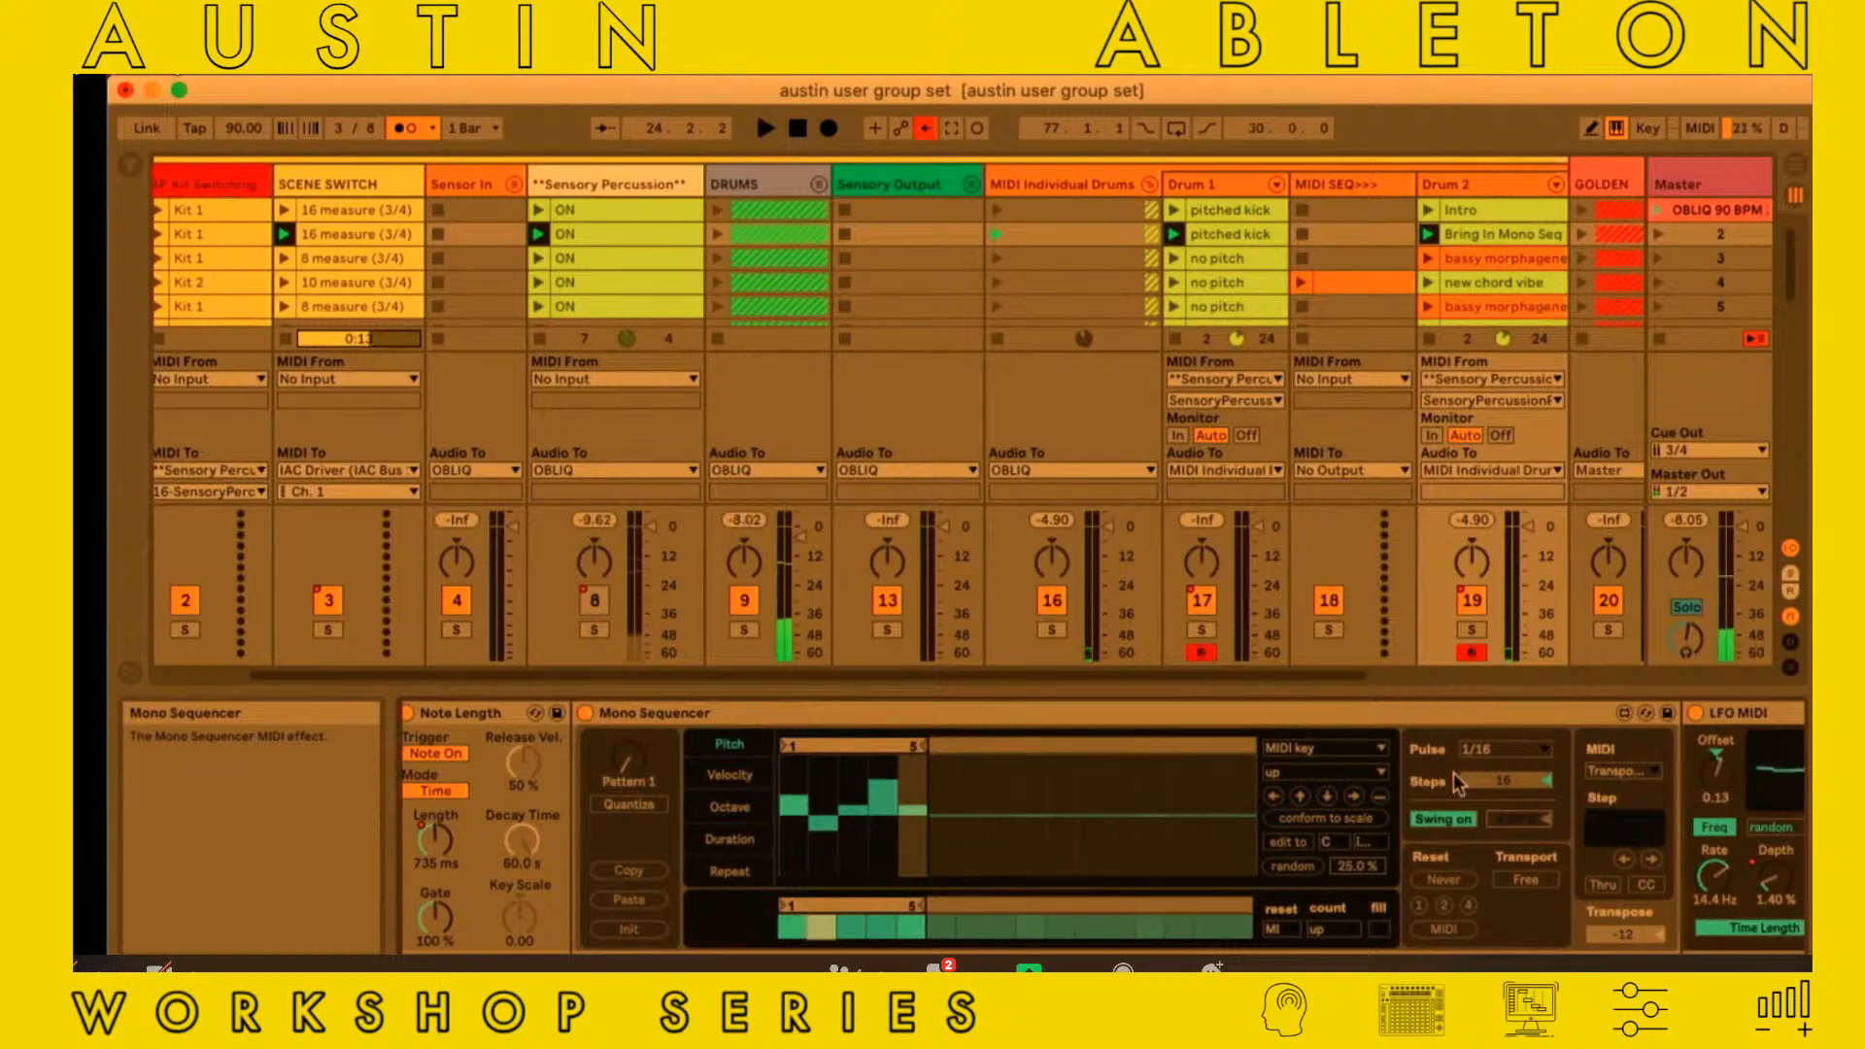
scroll(954, 882, "left", 10)
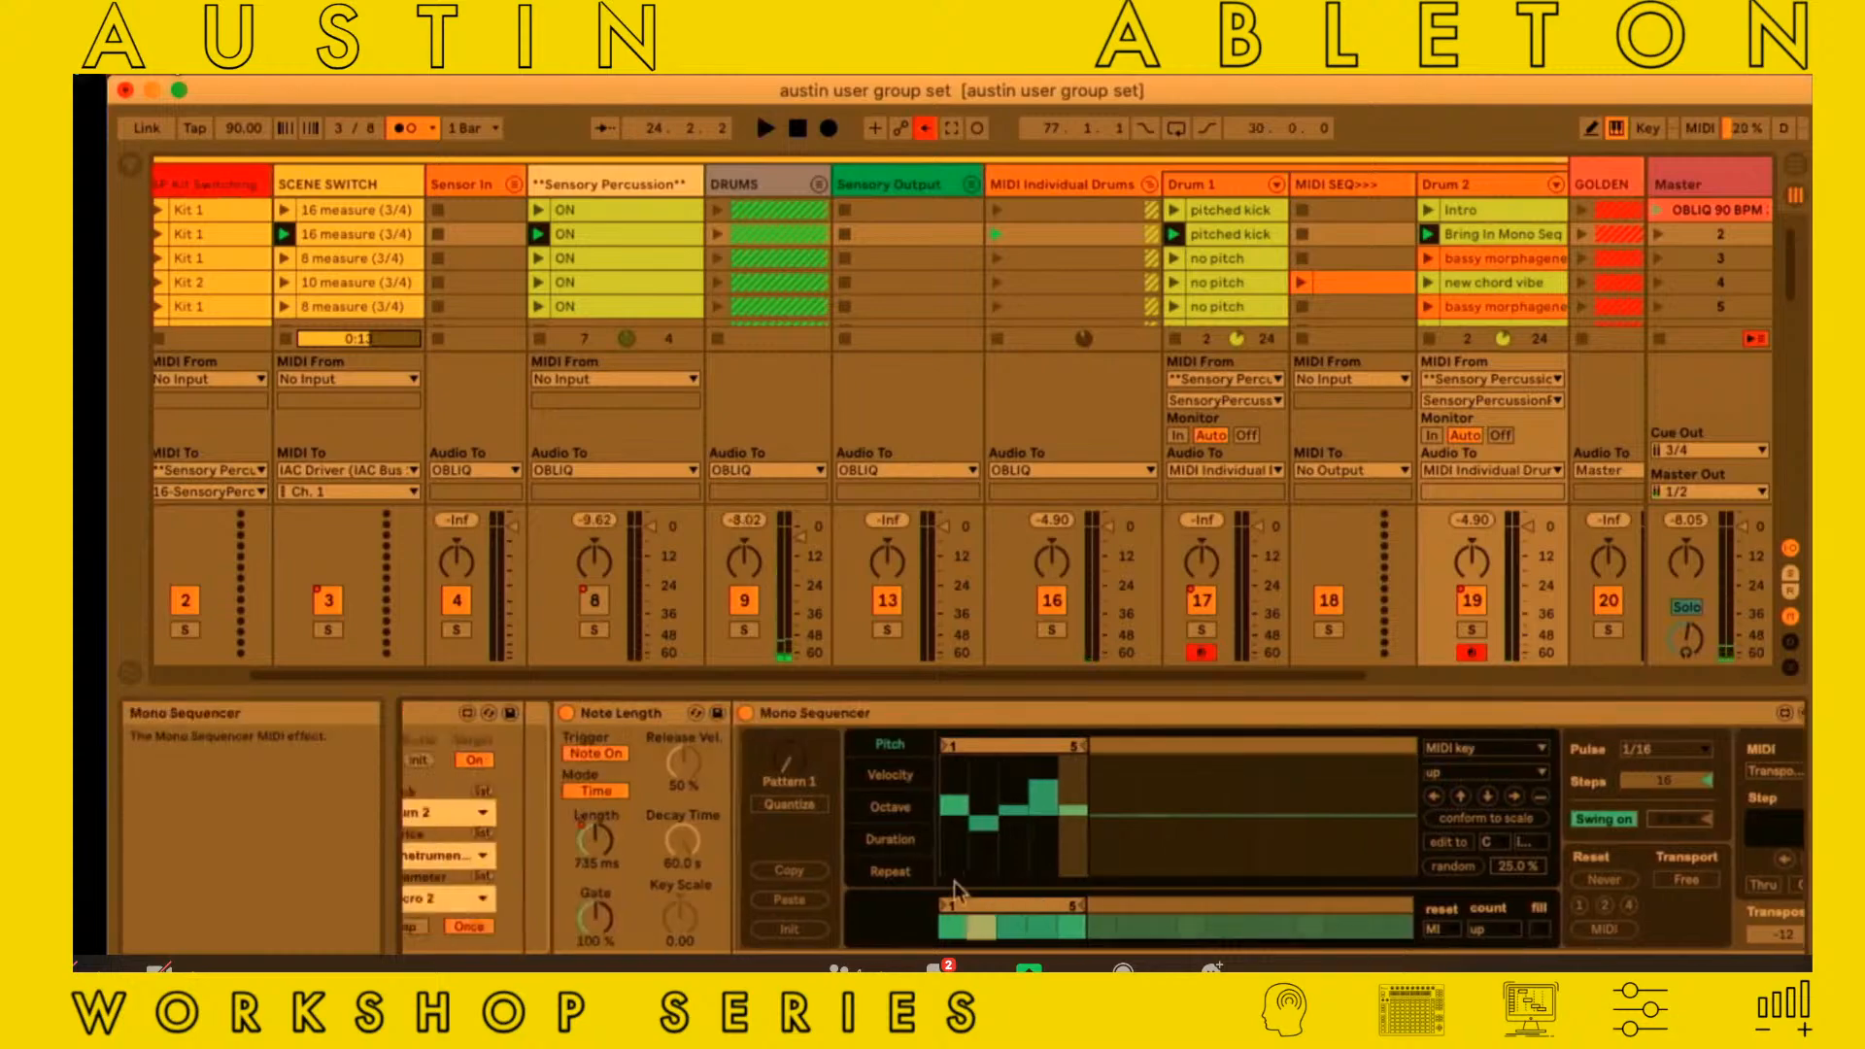
scroll(954, 882, "right", 10)
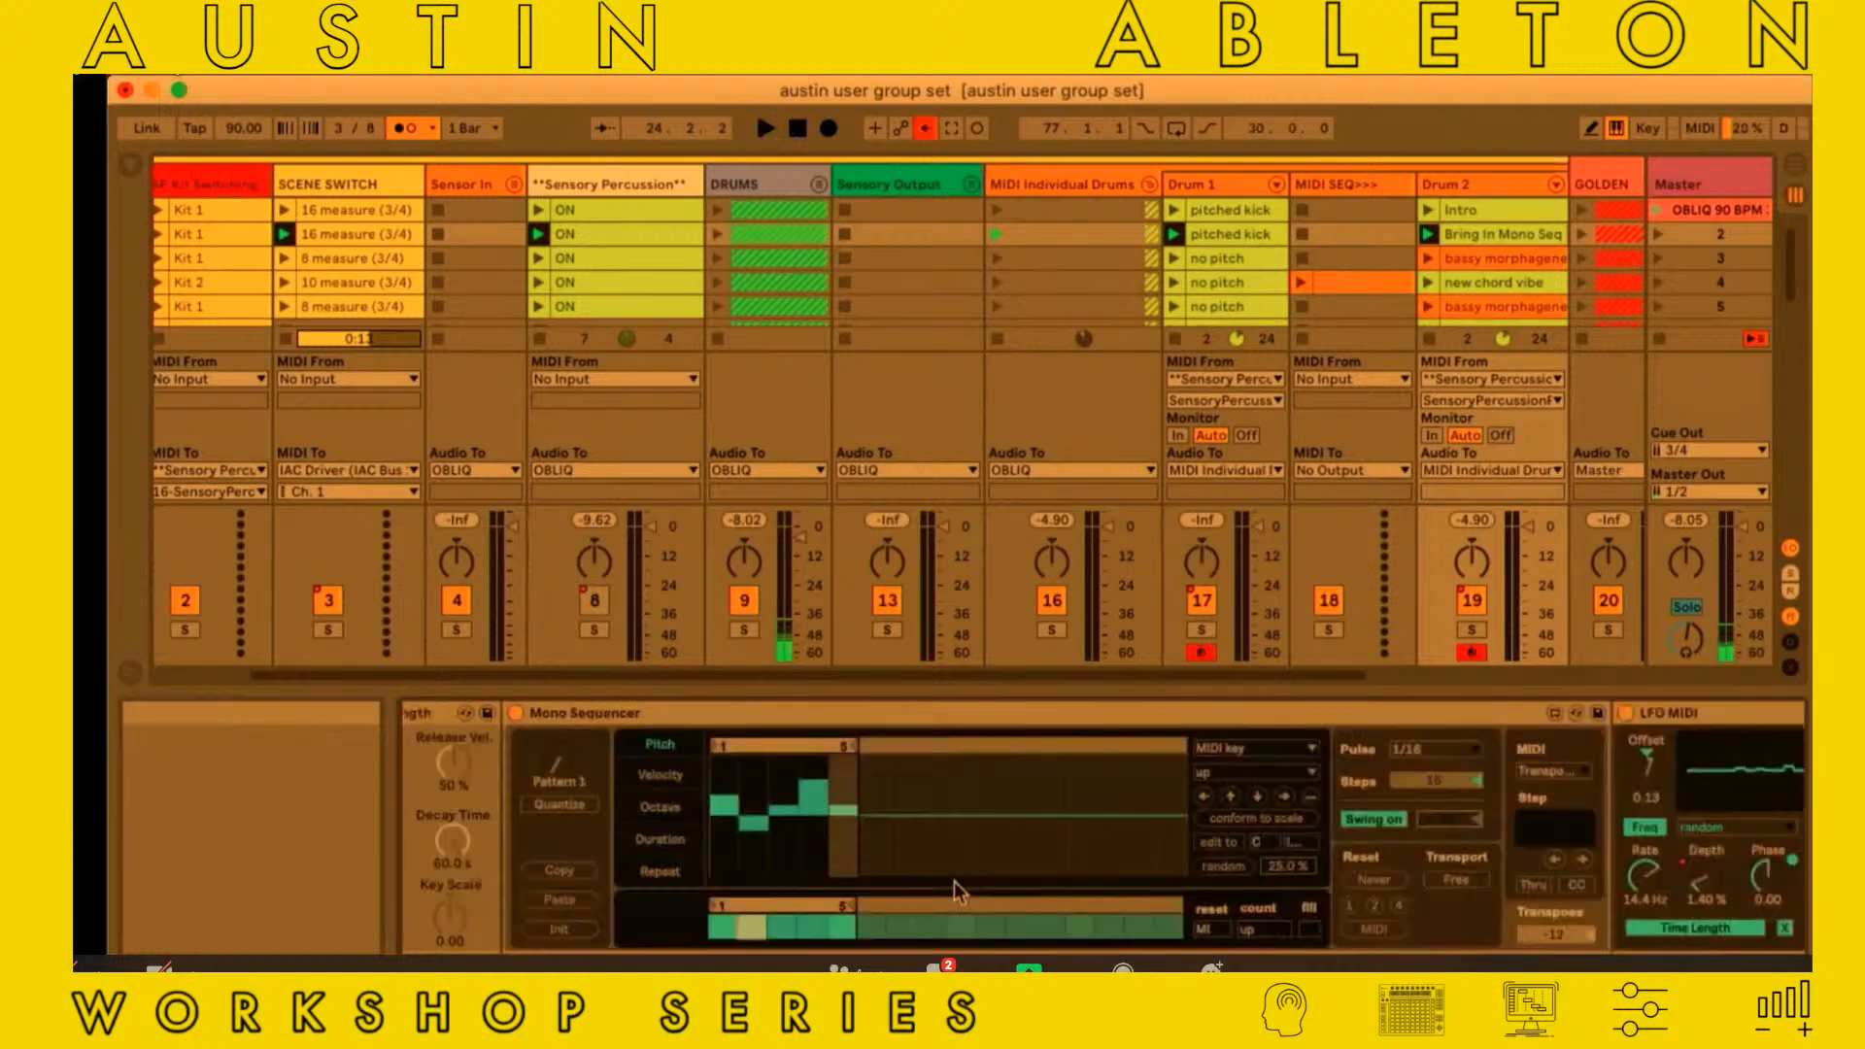
Start playback and switch off the mono operator chain's Note Length device
key("space")
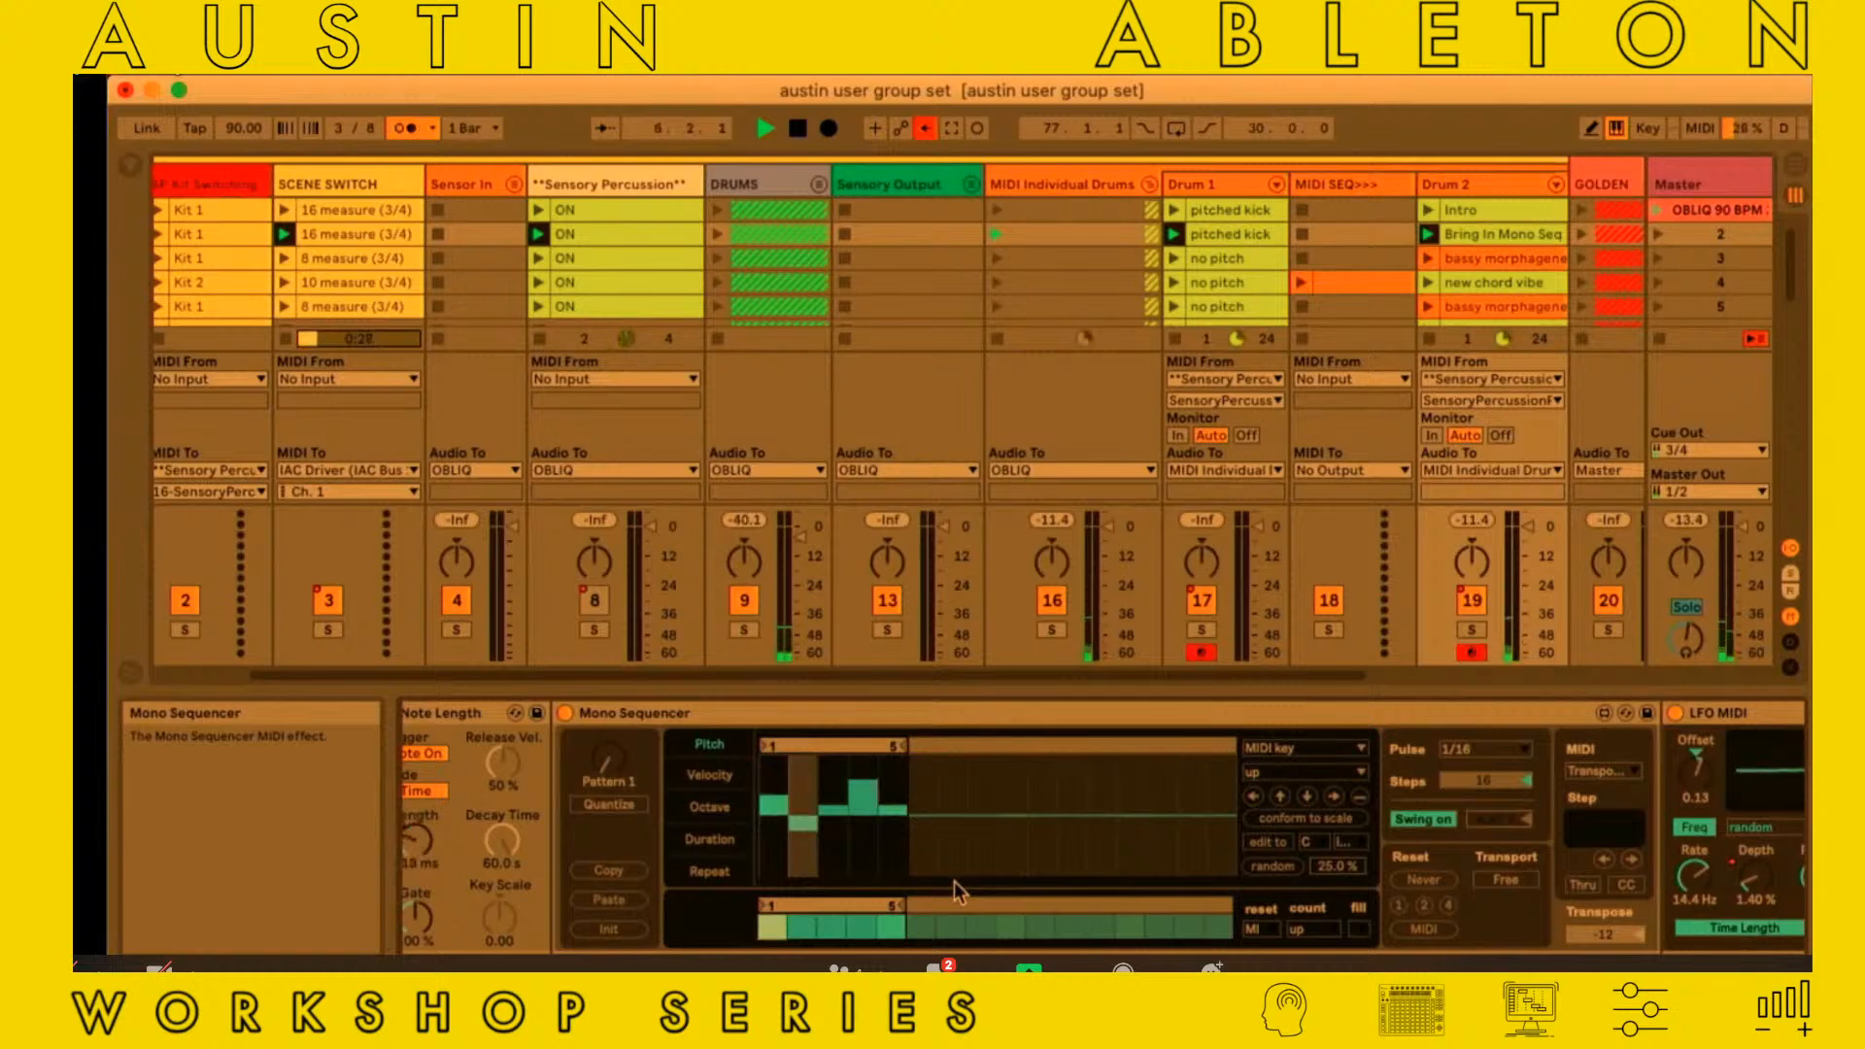
scroll(782, 854, "left", 3)
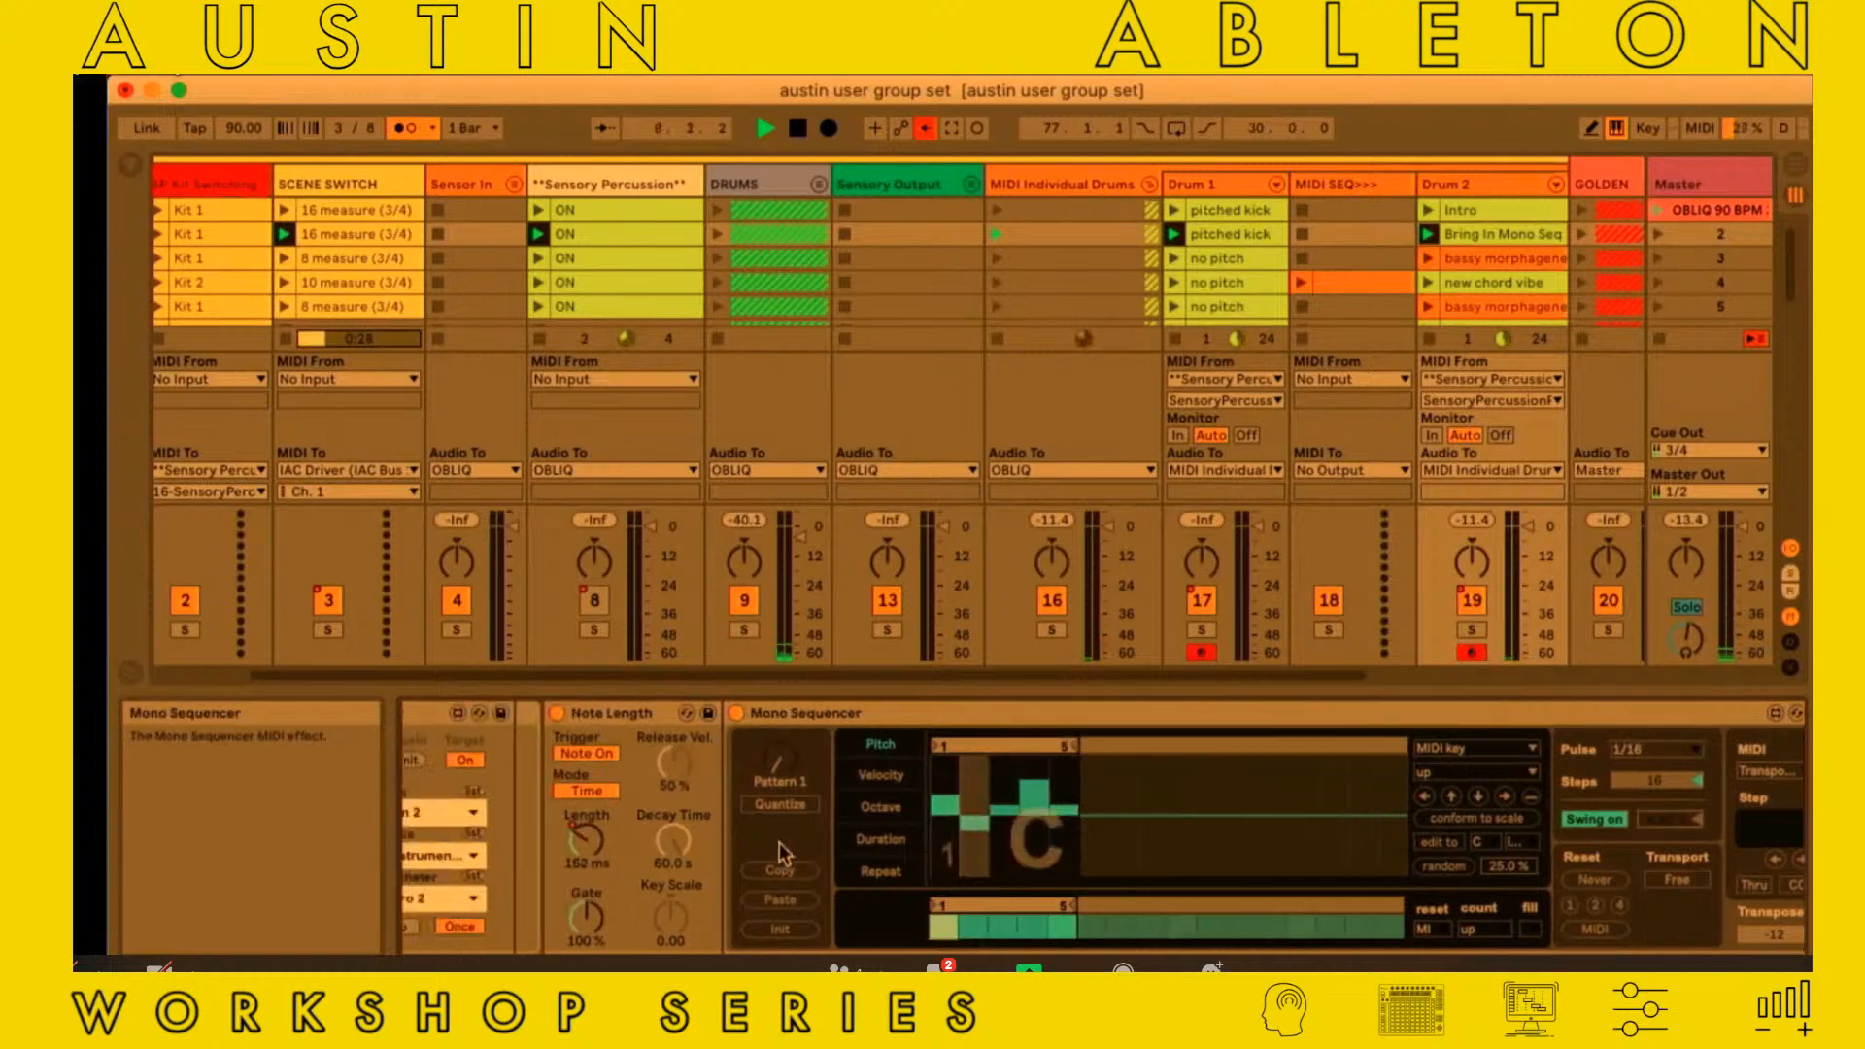
left_click(557, 711)
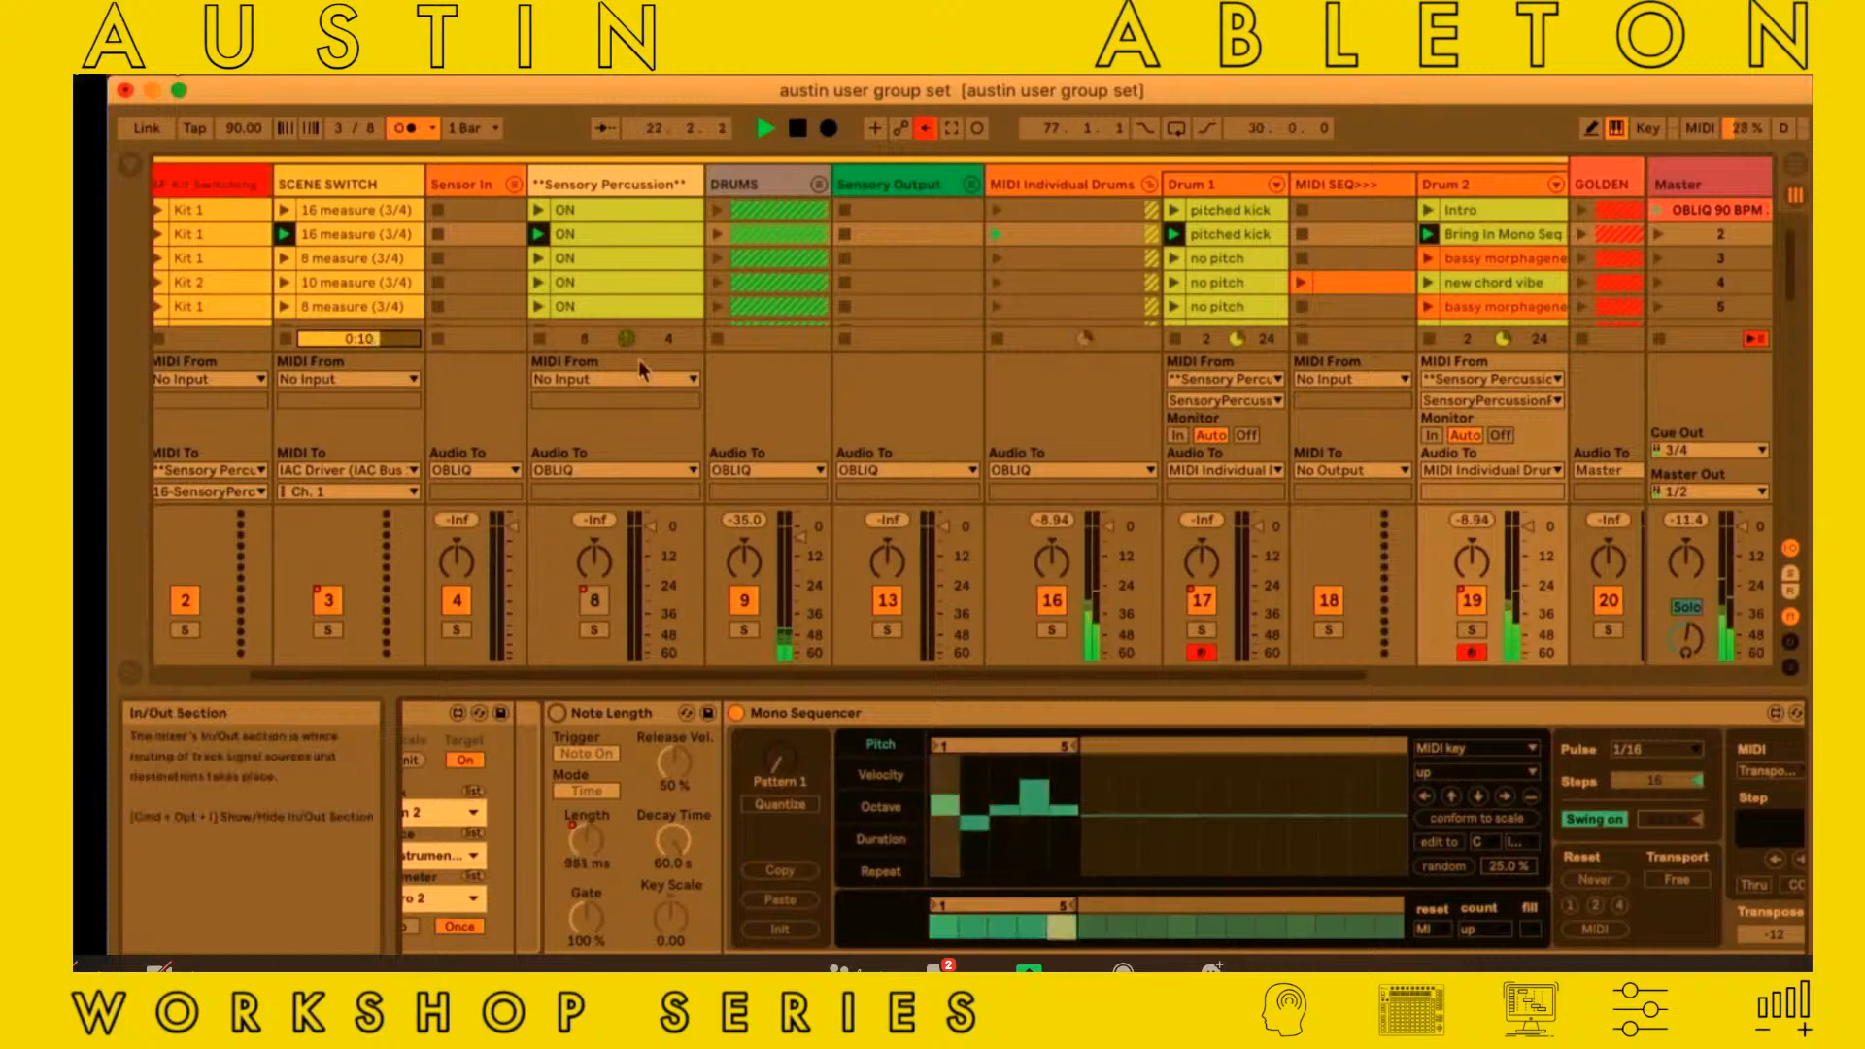
Launch scene 2 to play the Bring In Mono Seq clip on Drum 2
scroll(953, 306, "right", 1)
scroll(953, 316, "right", 4)
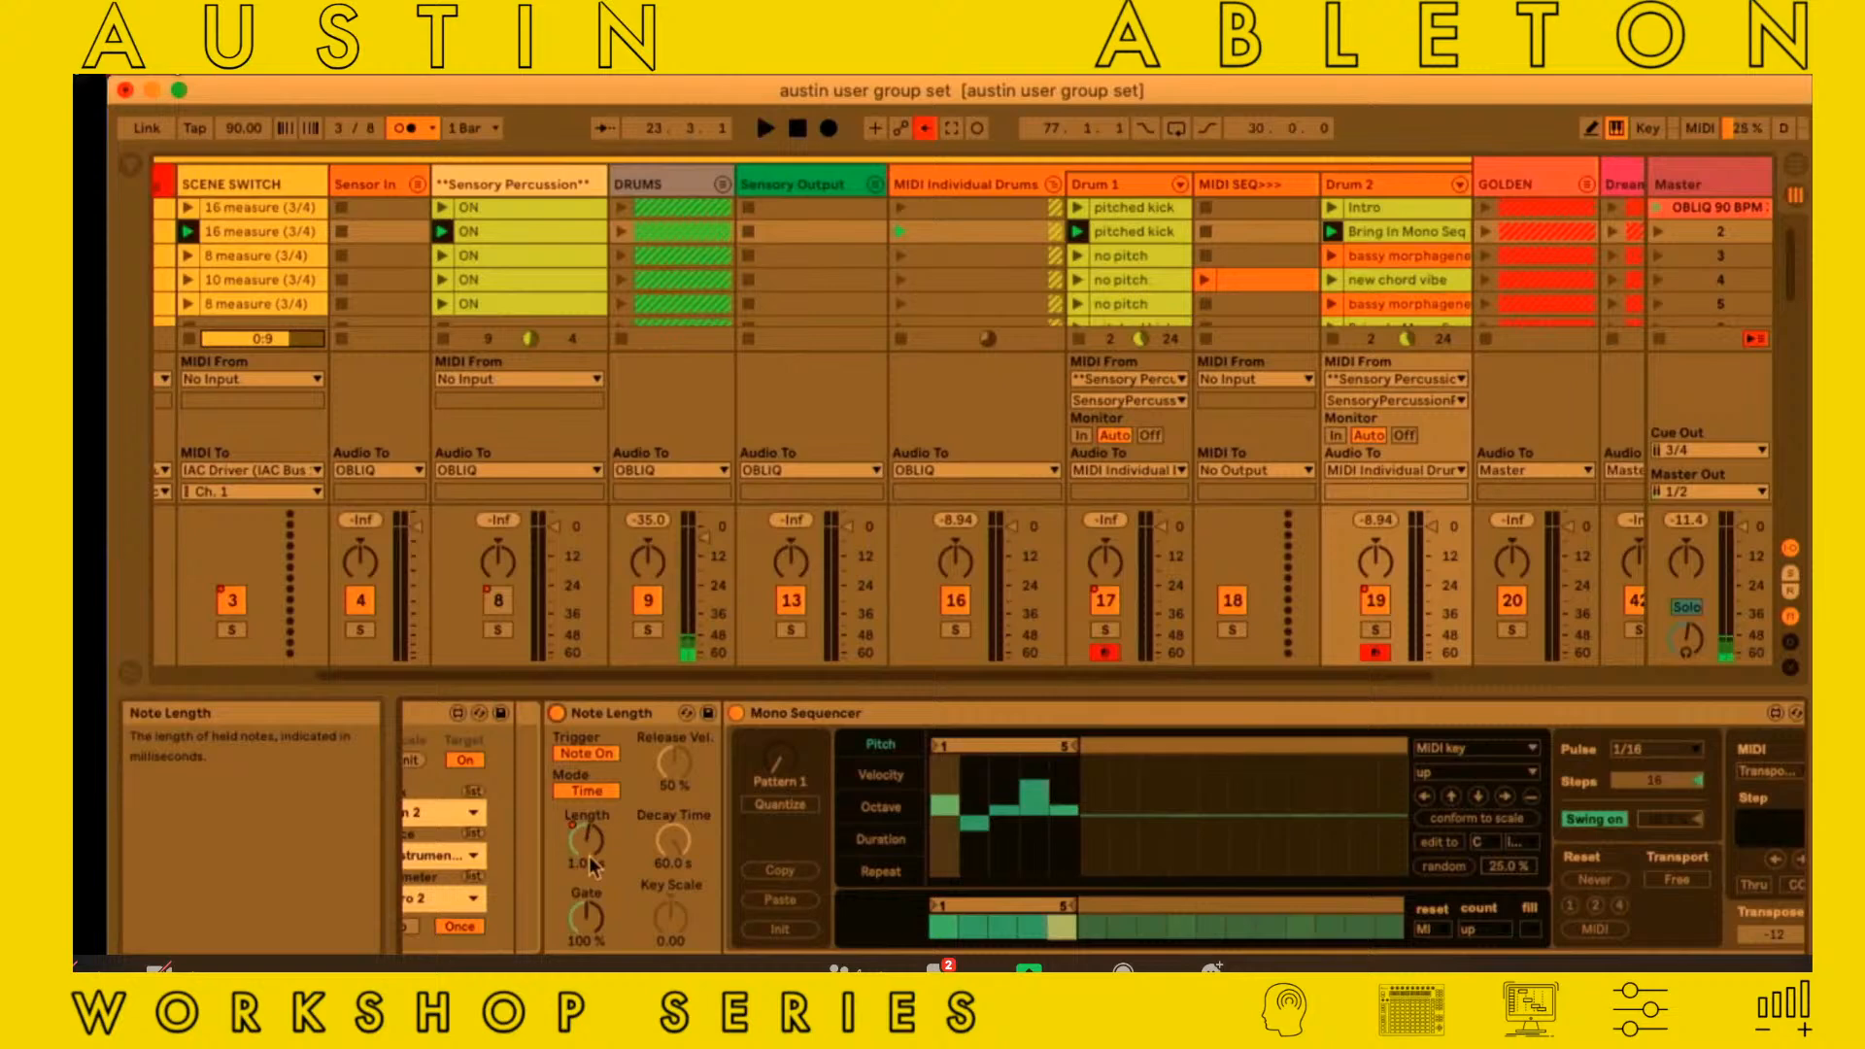
left_click(1656, 232)
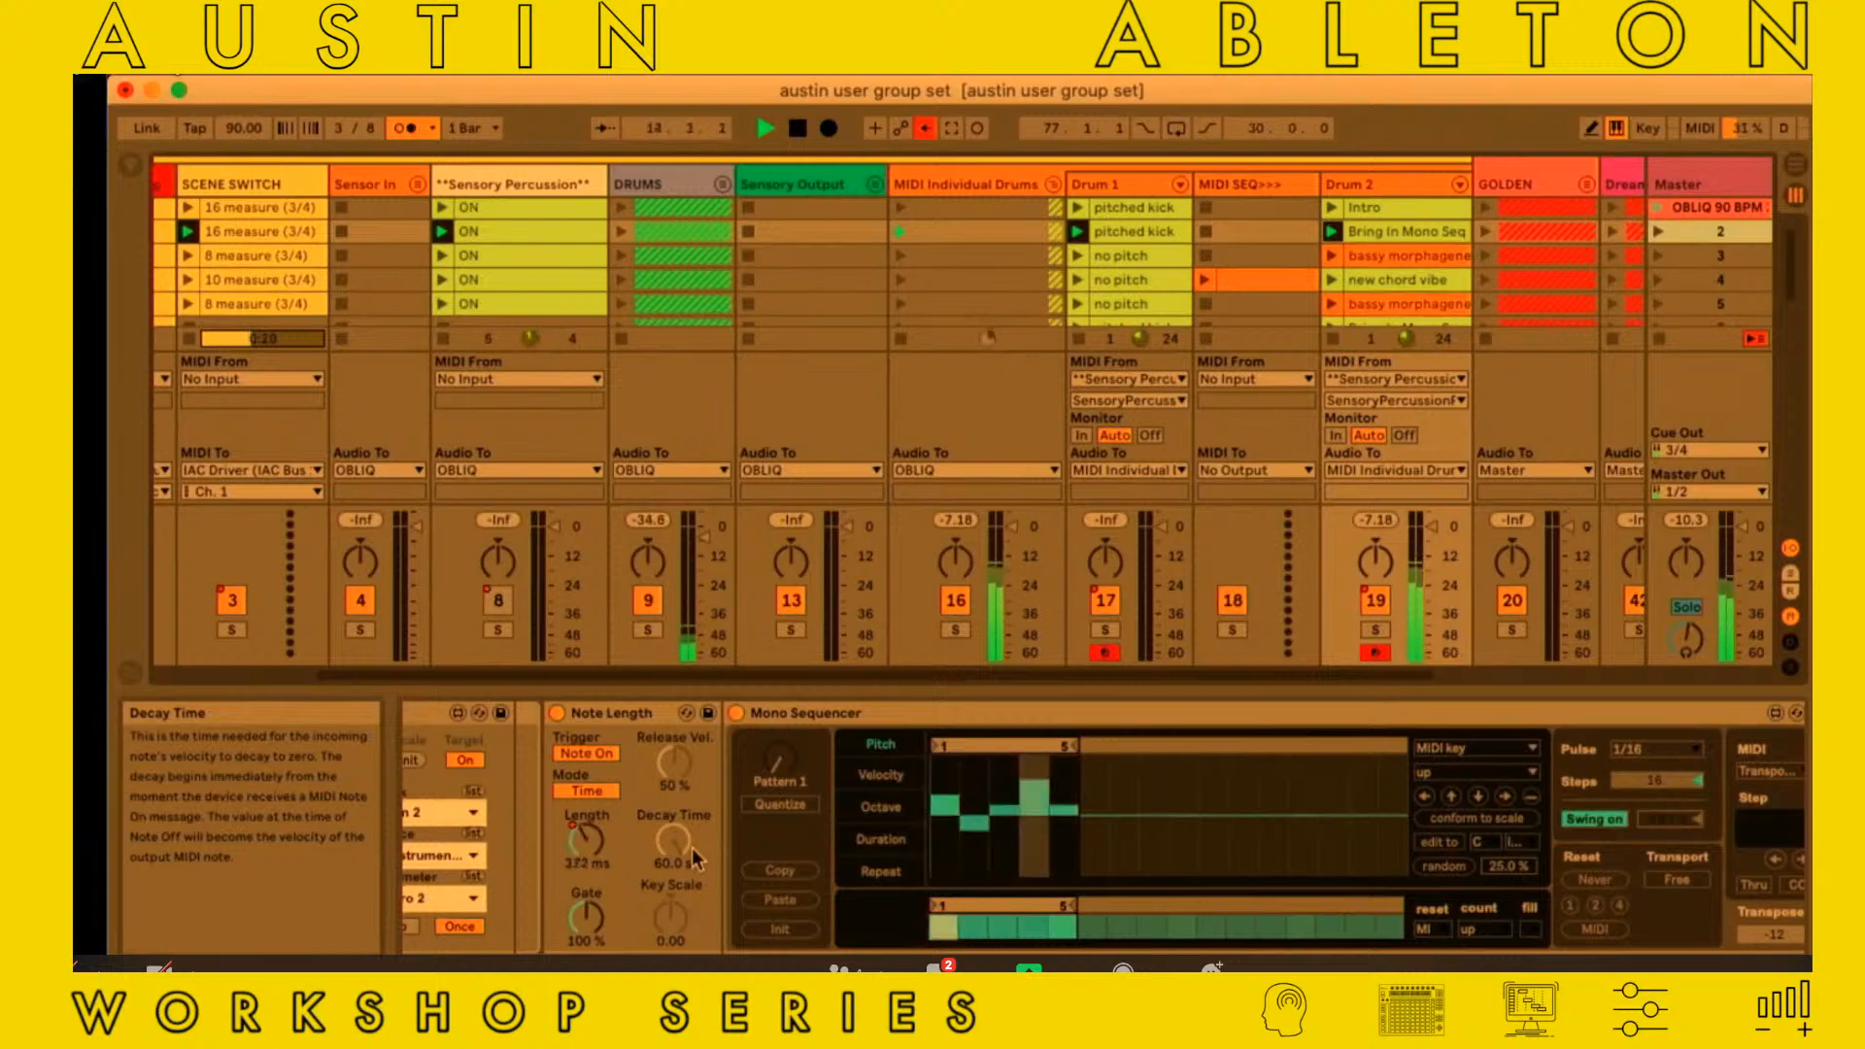
Review the guitar chain's sample and the mono operator chain's speed to timbre and Mono Sequencer devices during playback, and stop playback
scroll(645, 863, "left", 5)
scroll(645, 856, "left", 3)
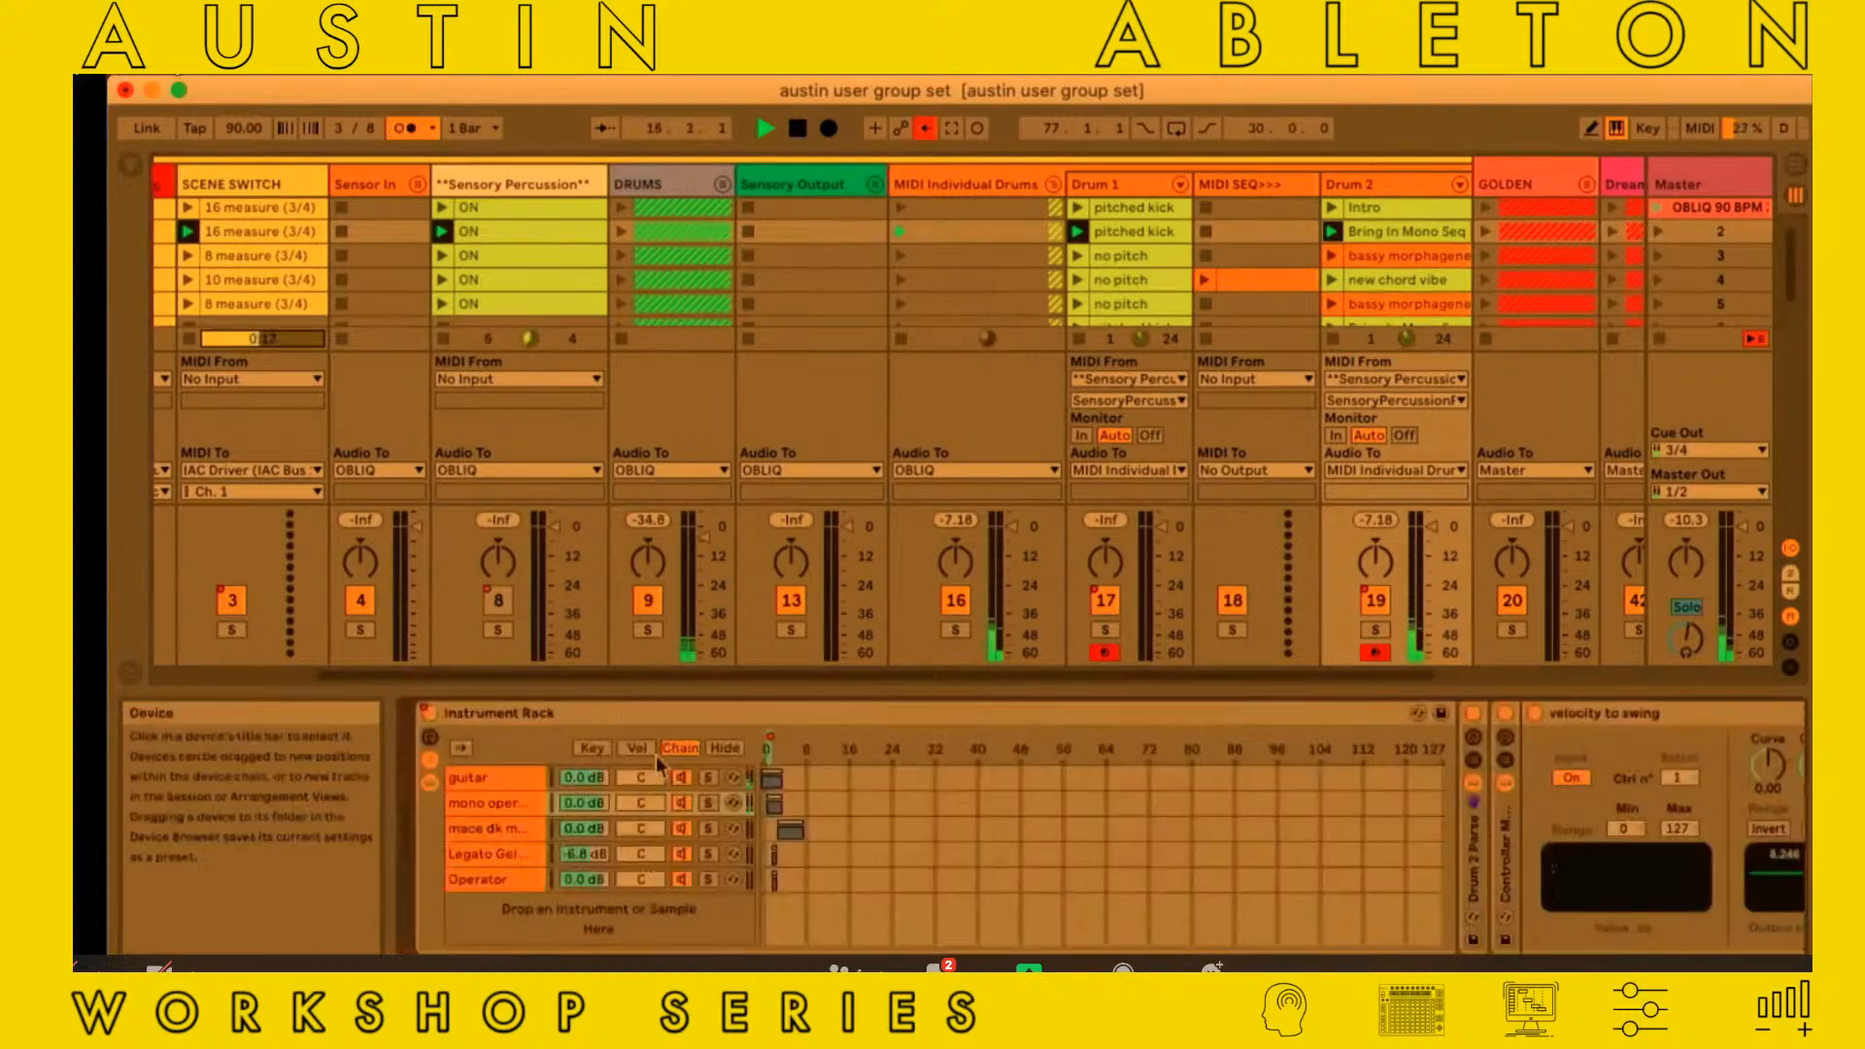
scroll(684, 777, "right", 8)
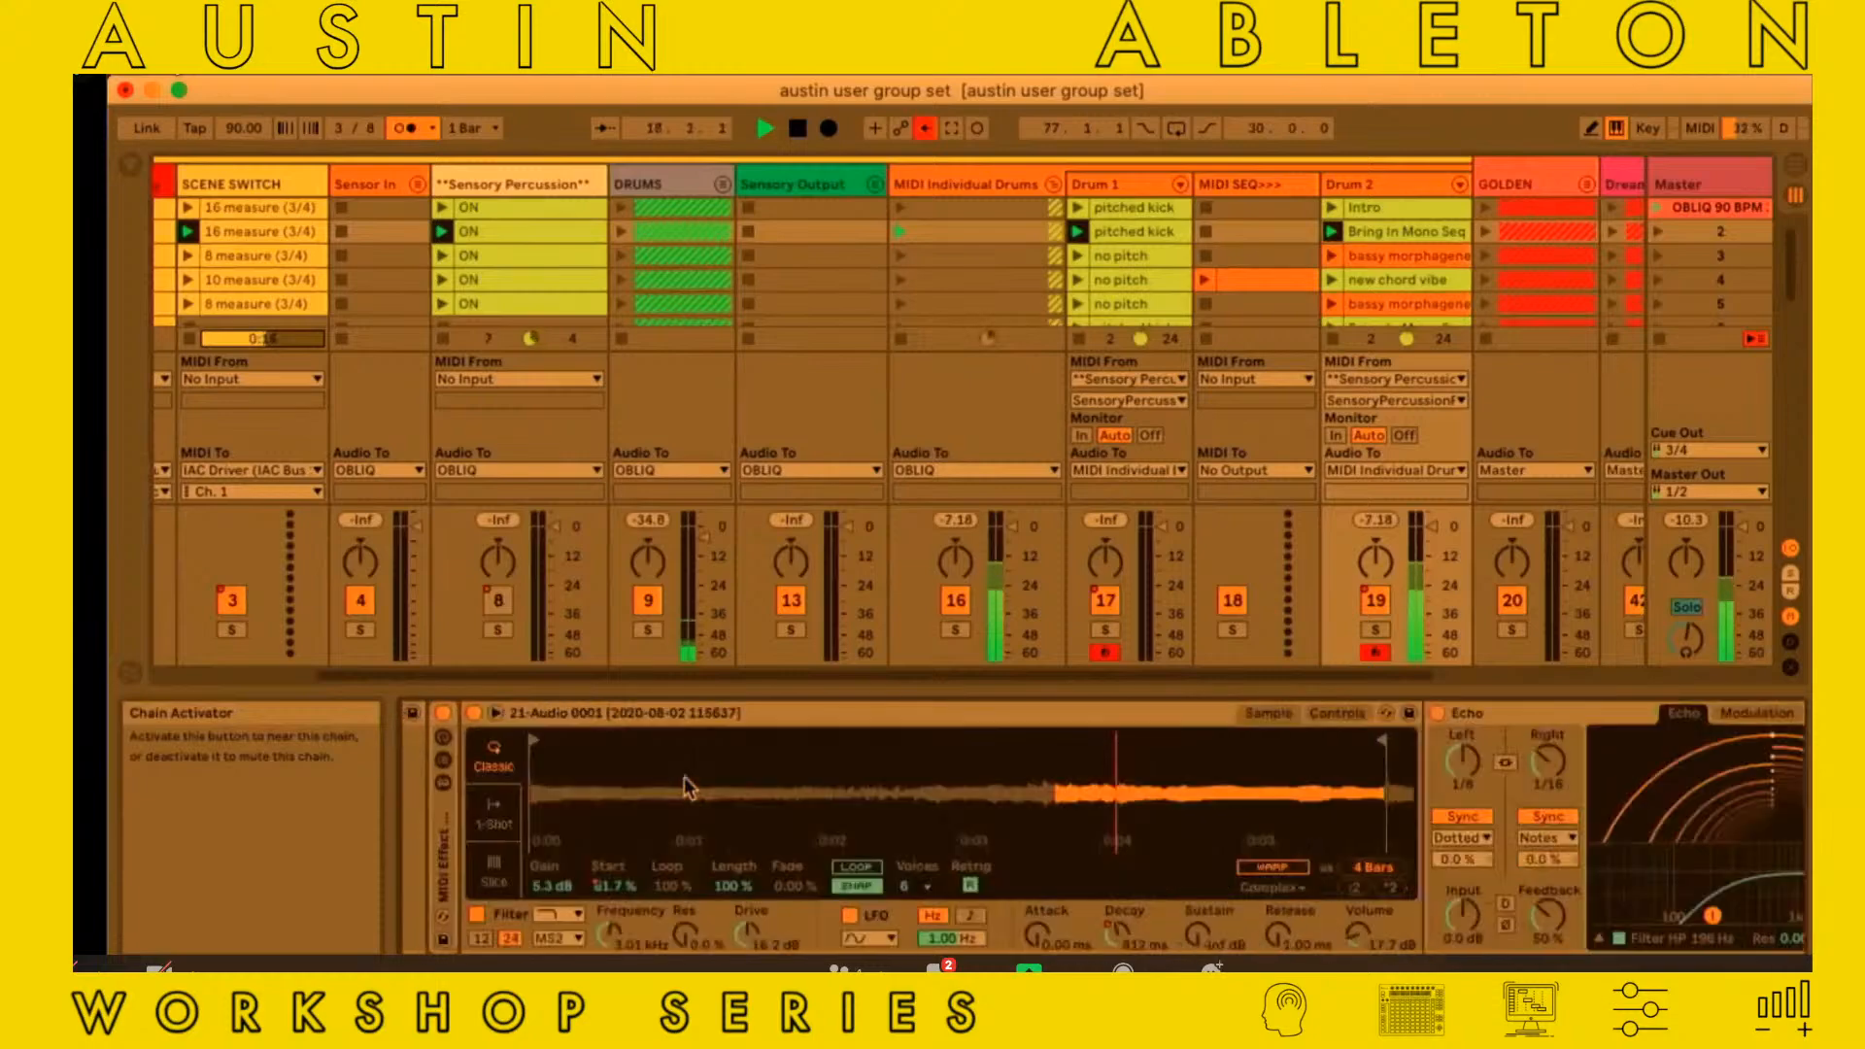
scroll(684, 777, "left", 9)
scroll(466, 801, "right", 6)
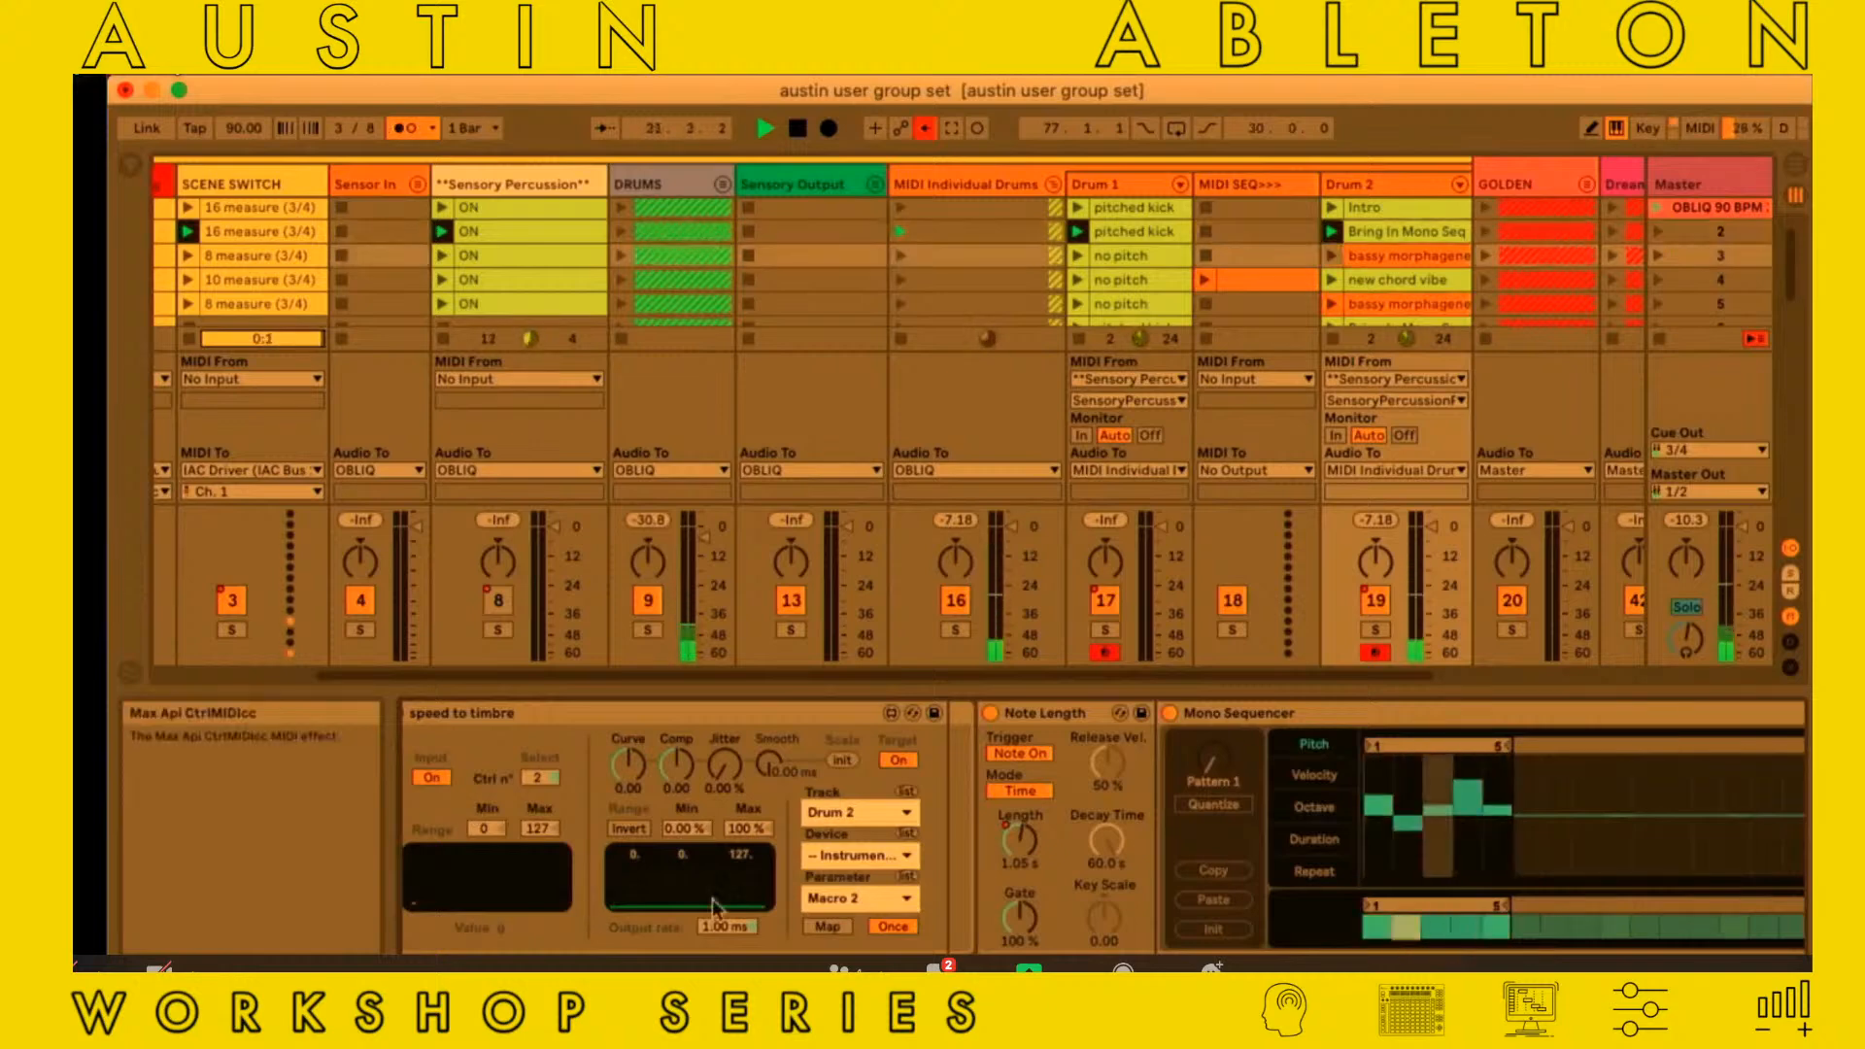
key("space")
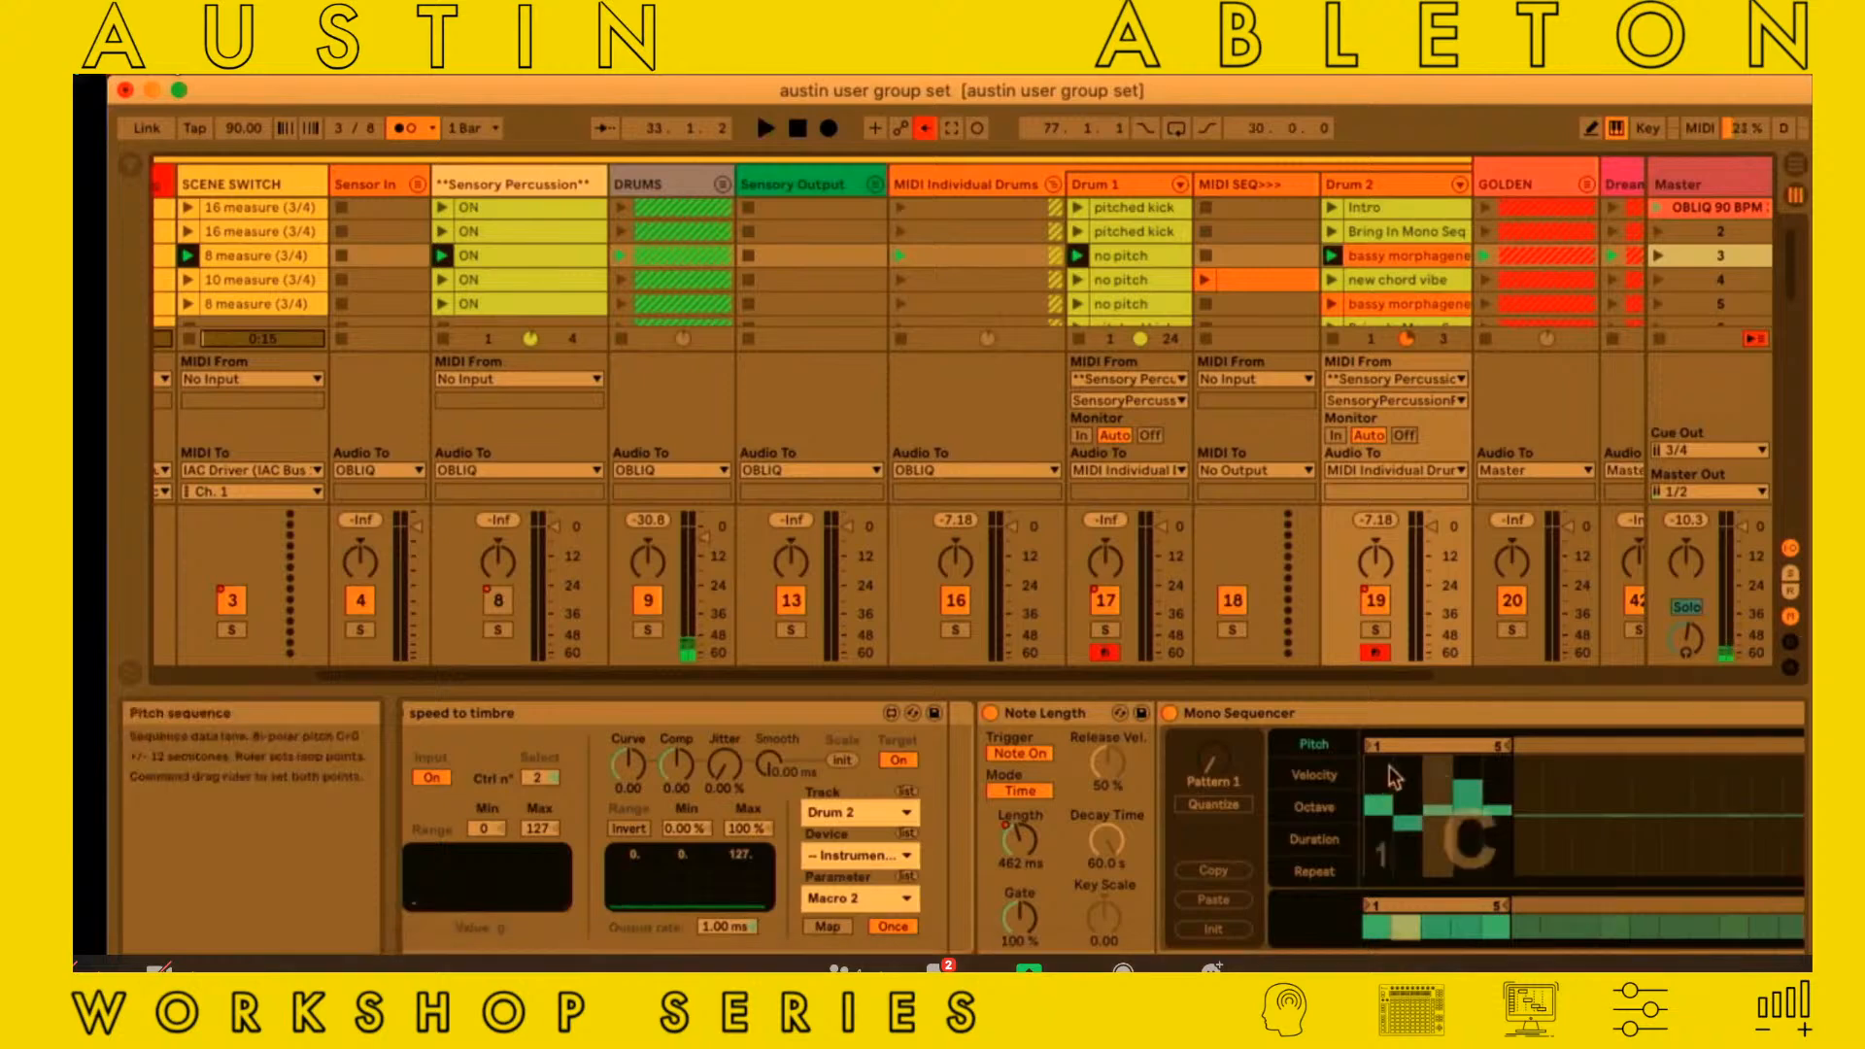
Examine the mono operator chain's Mono Sequencer, including its pitch pattern, random amount and swing settings
left_click(1389, 713)
scroll(1389, 713, "up", 3)
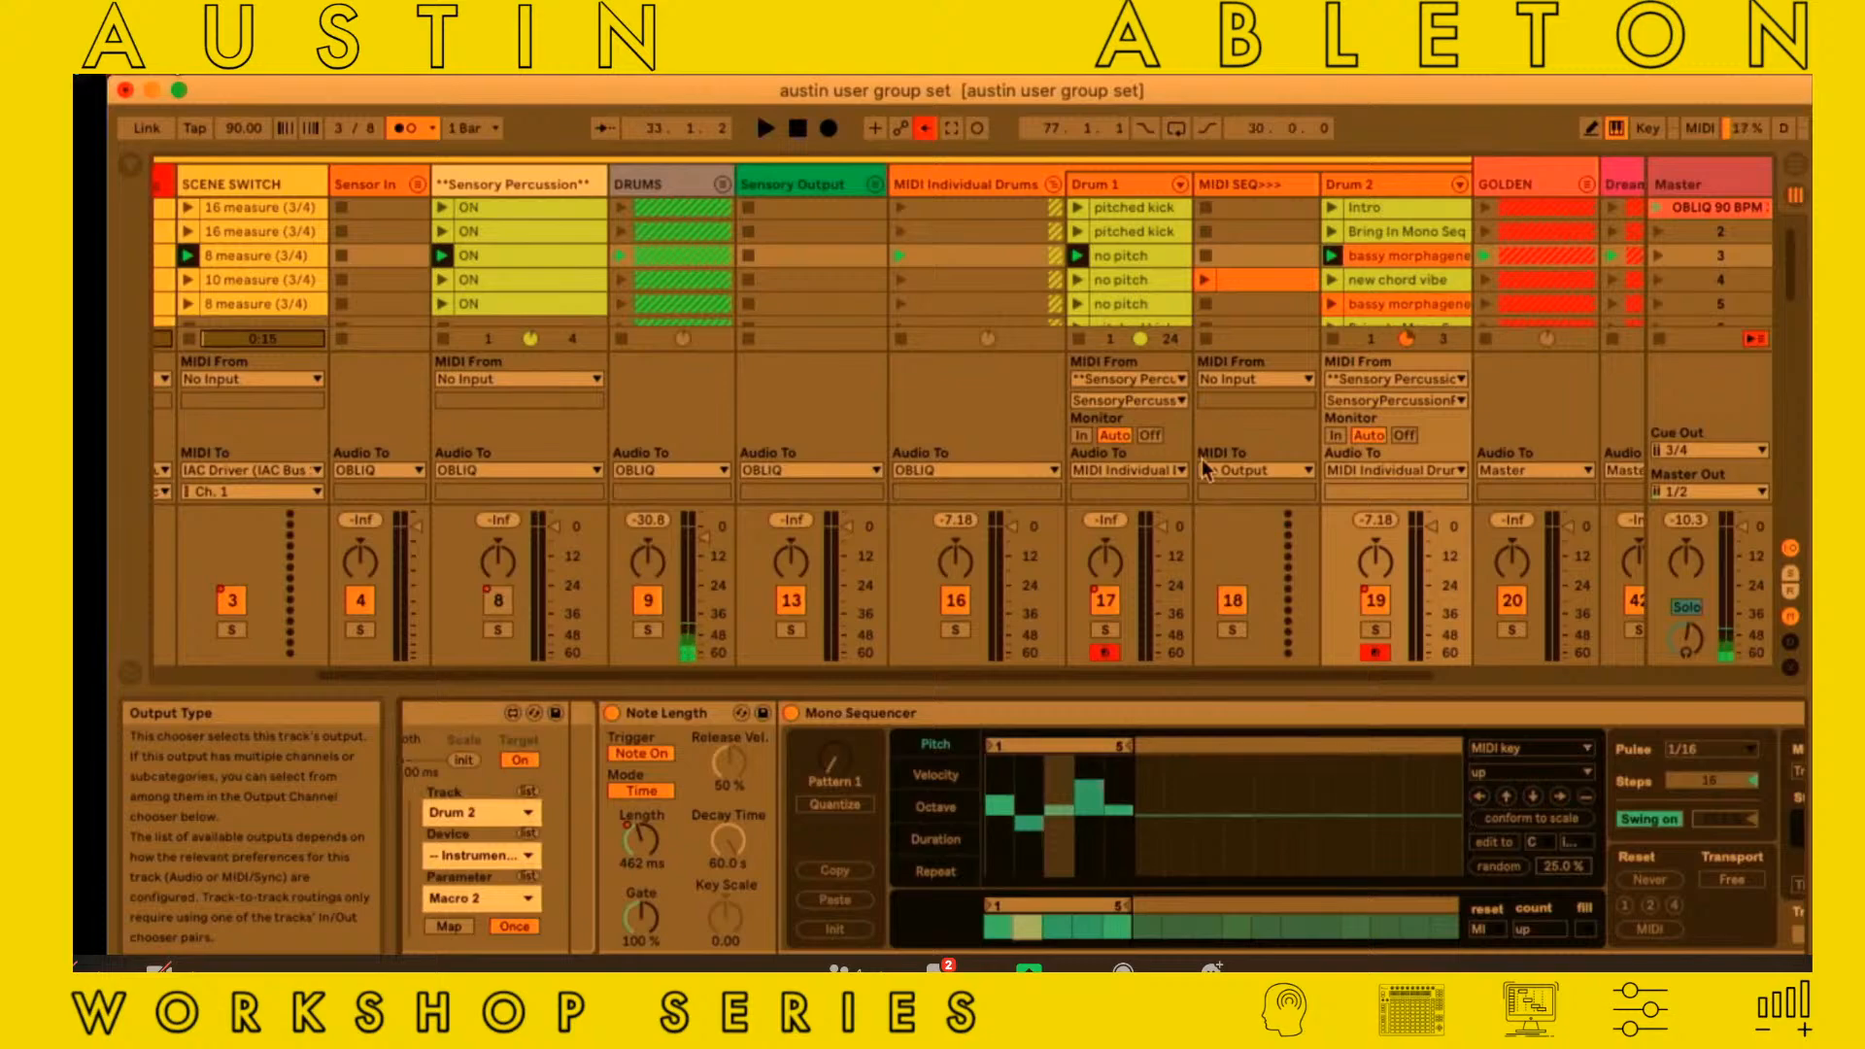
scroll(848, 360, "left", 5)
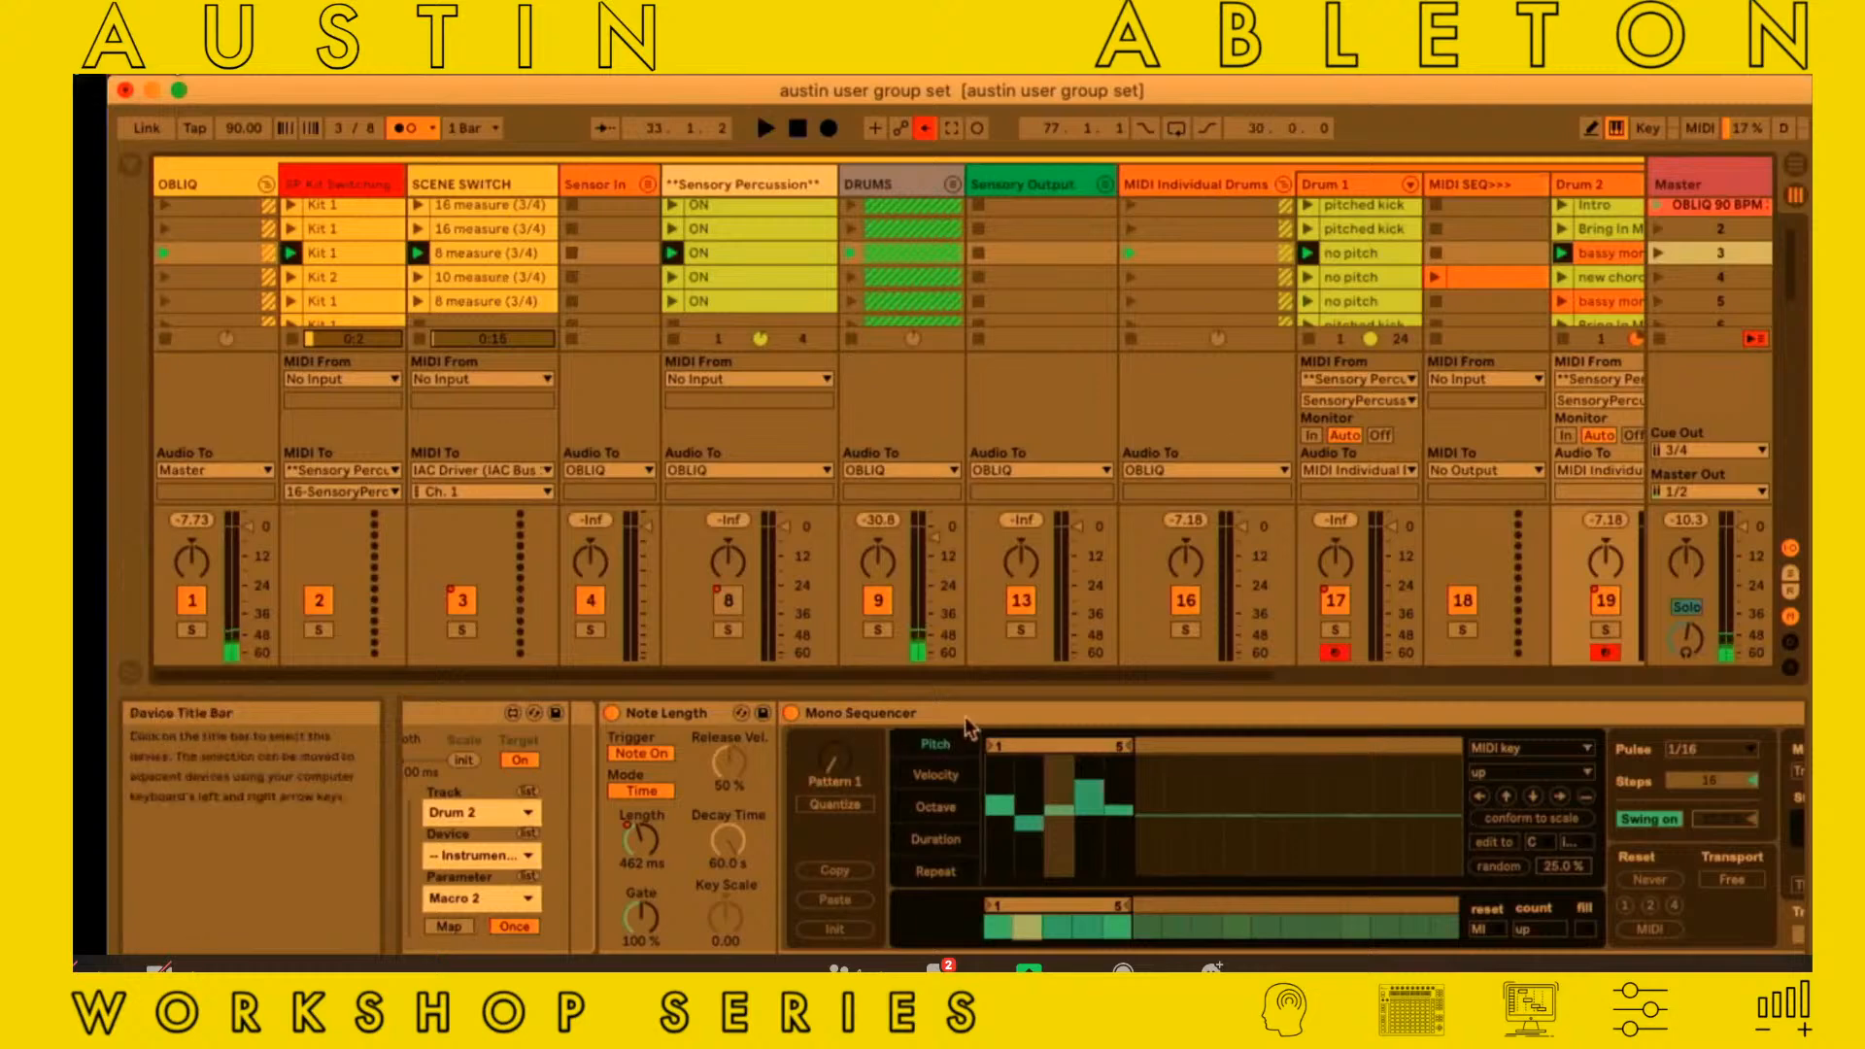
left_click(824, 805)
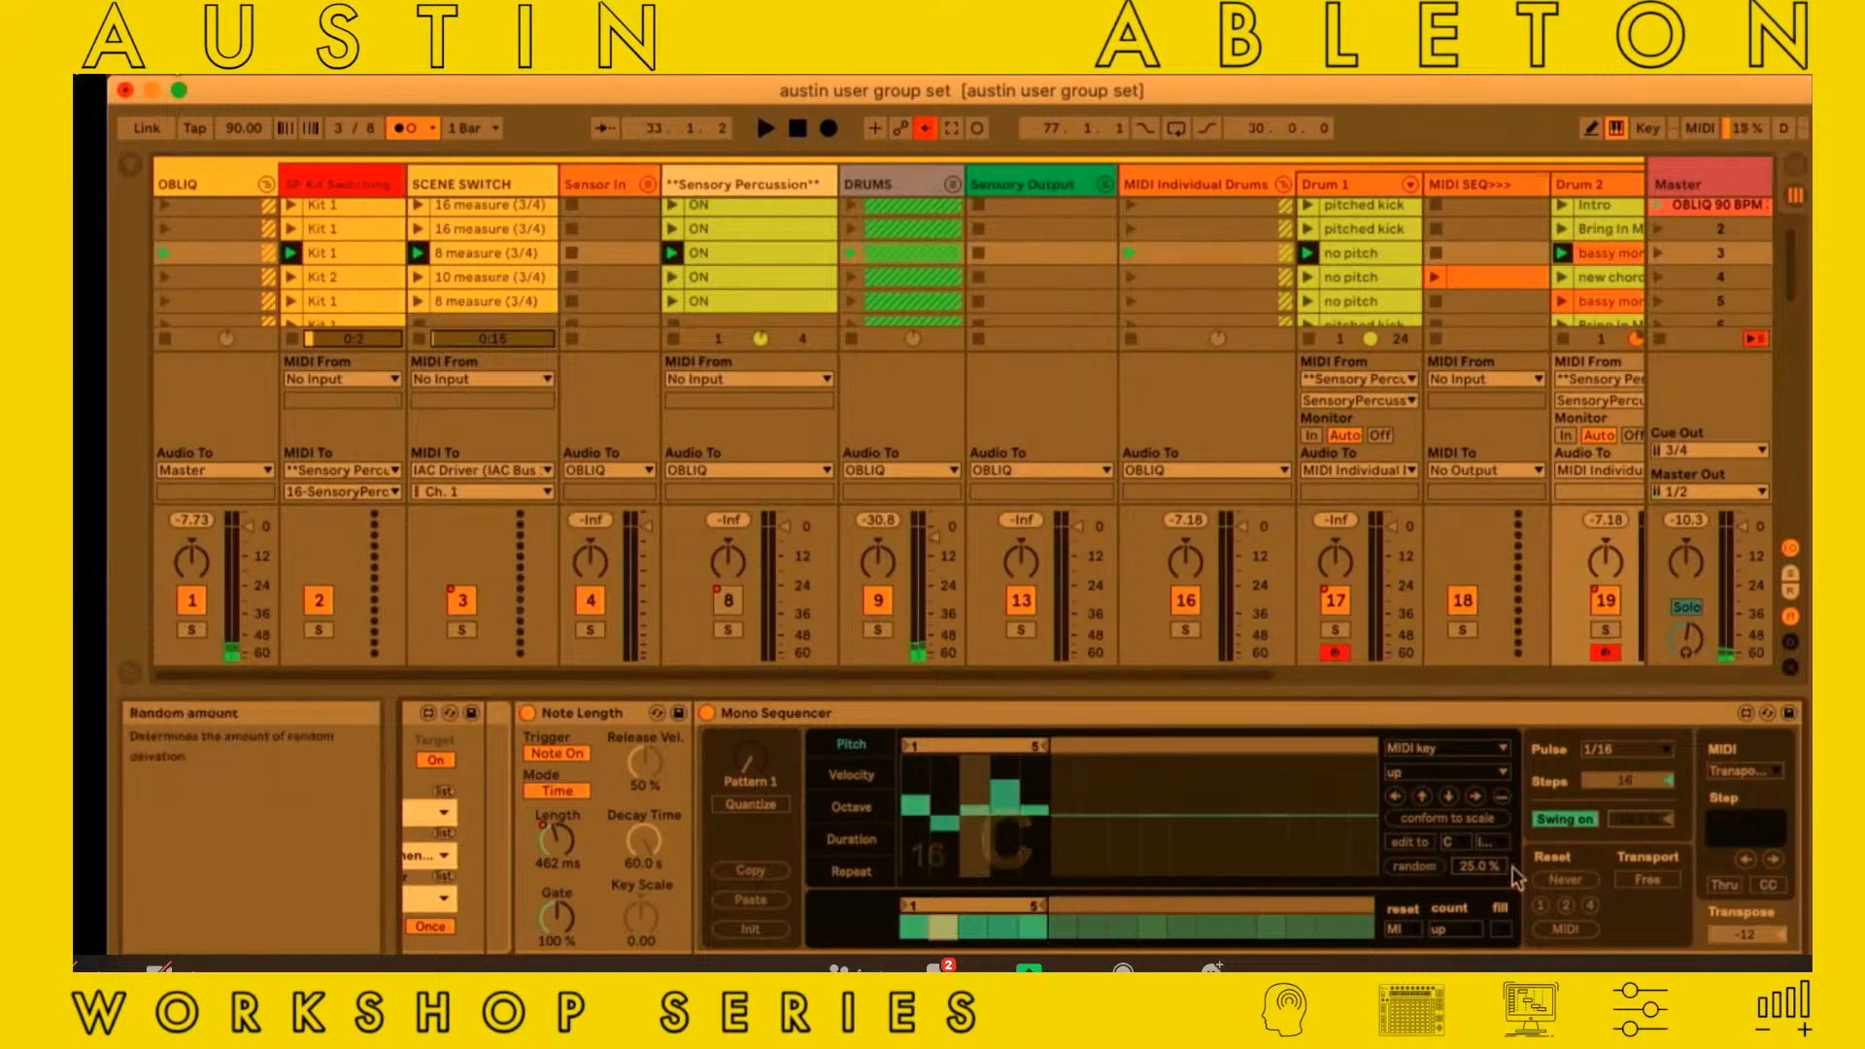
scroll(1472, 894, "right", 2)
scroll(1472, 893, "right", 3)
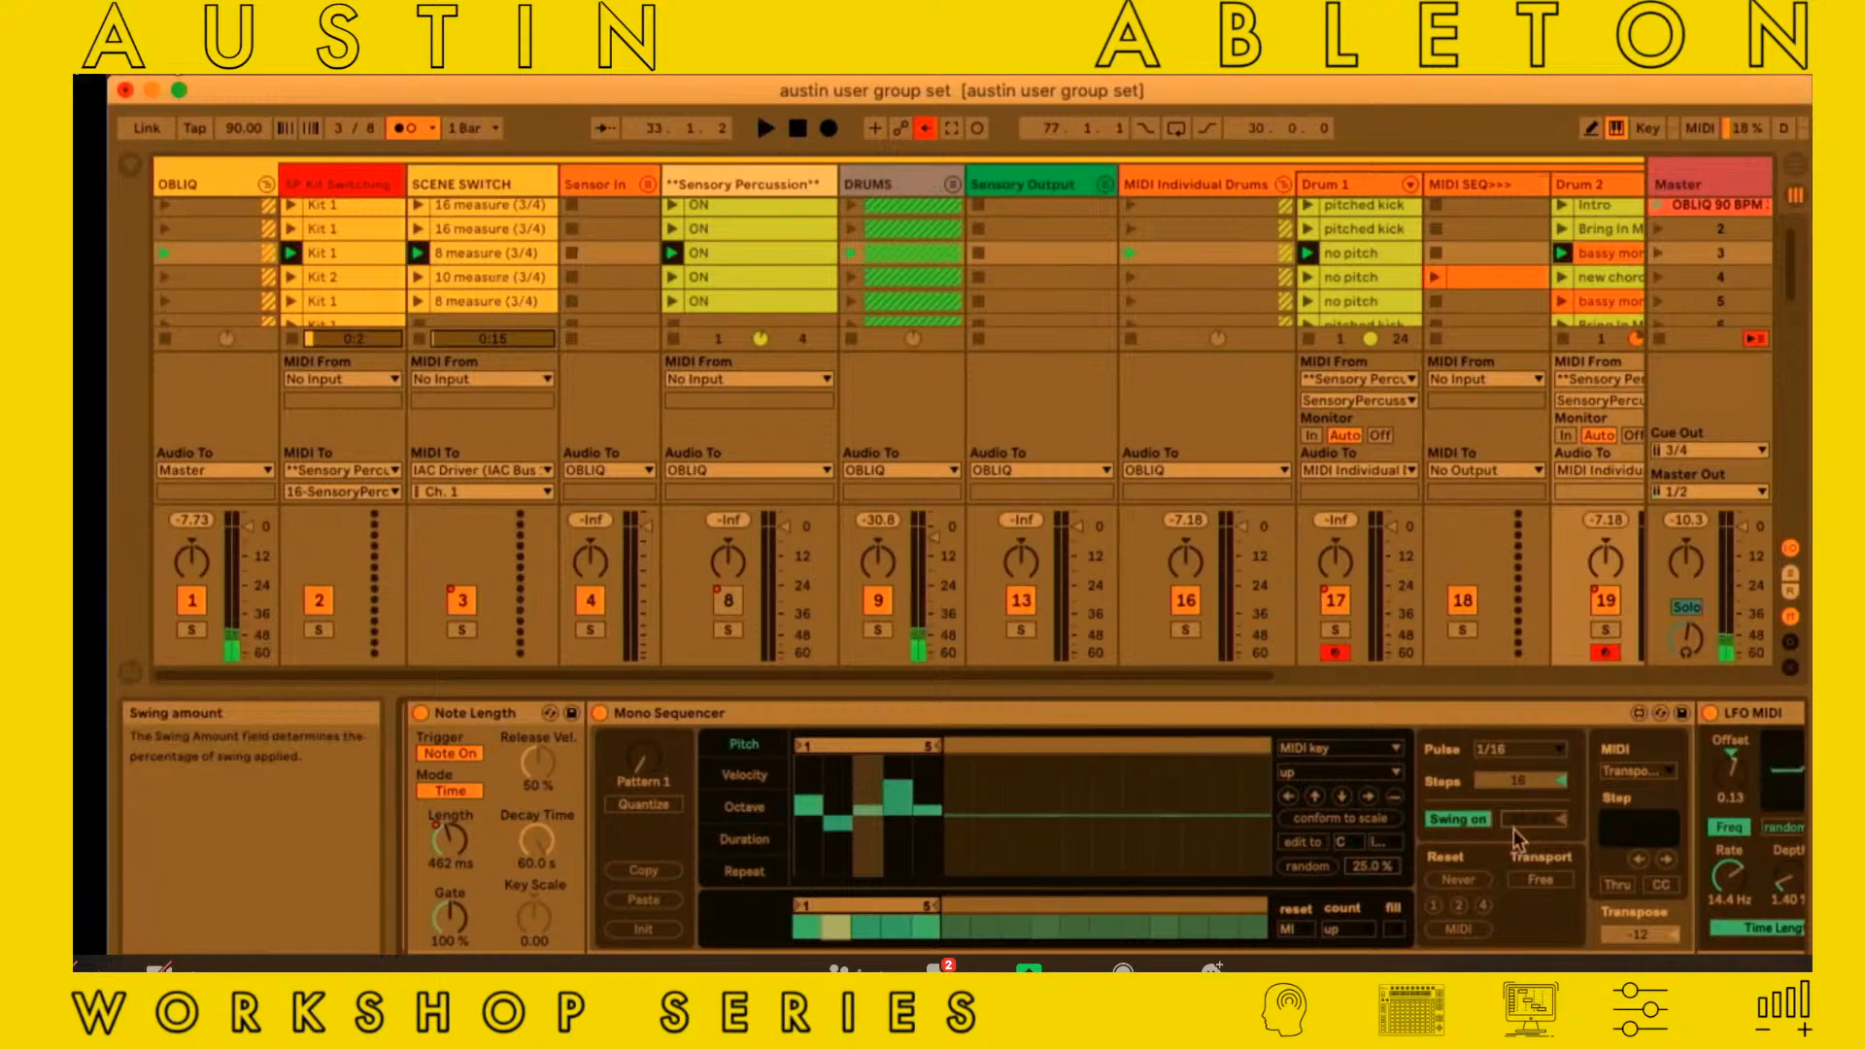
Compare the velocity to swing and speed to timbre mappings with the Note Length and Mono Sequencer devices they precede
scroll(1520, 839, "left", 5)
scroll(1519, 839, "left", 5)
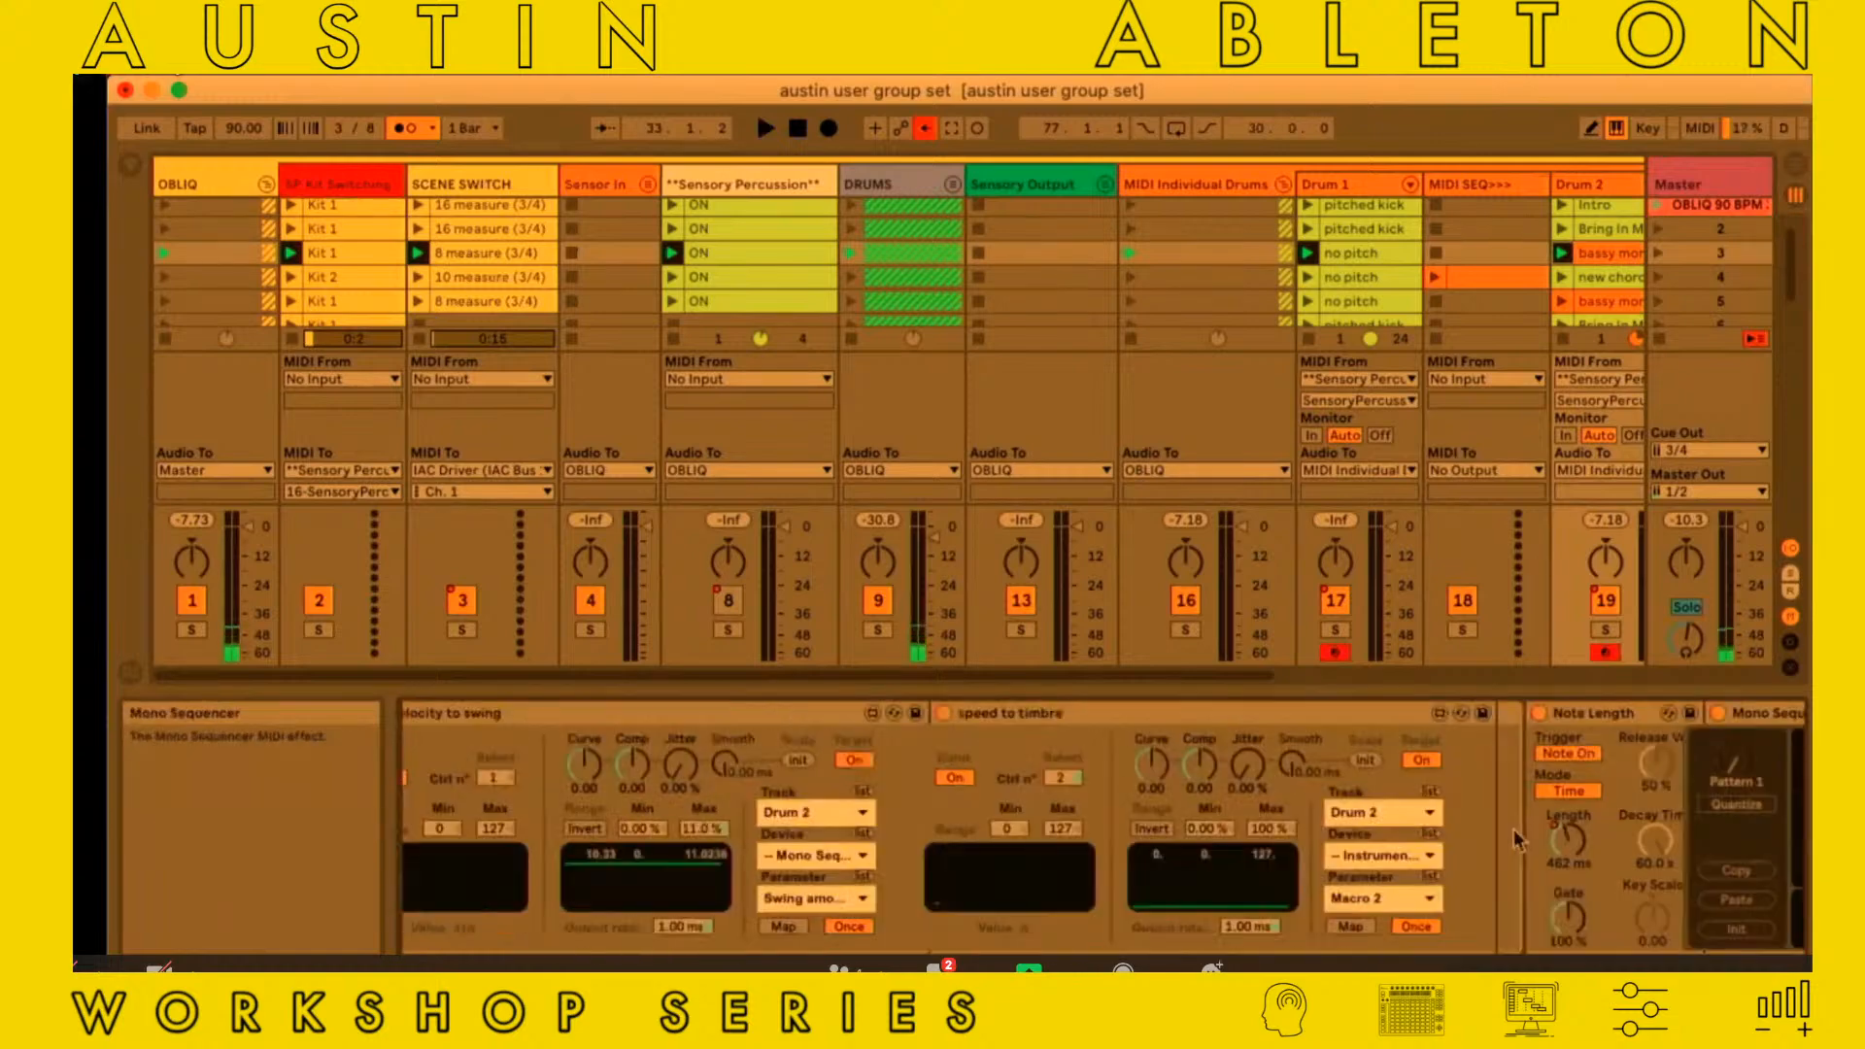
scroll(1517, 837, "left", 3)
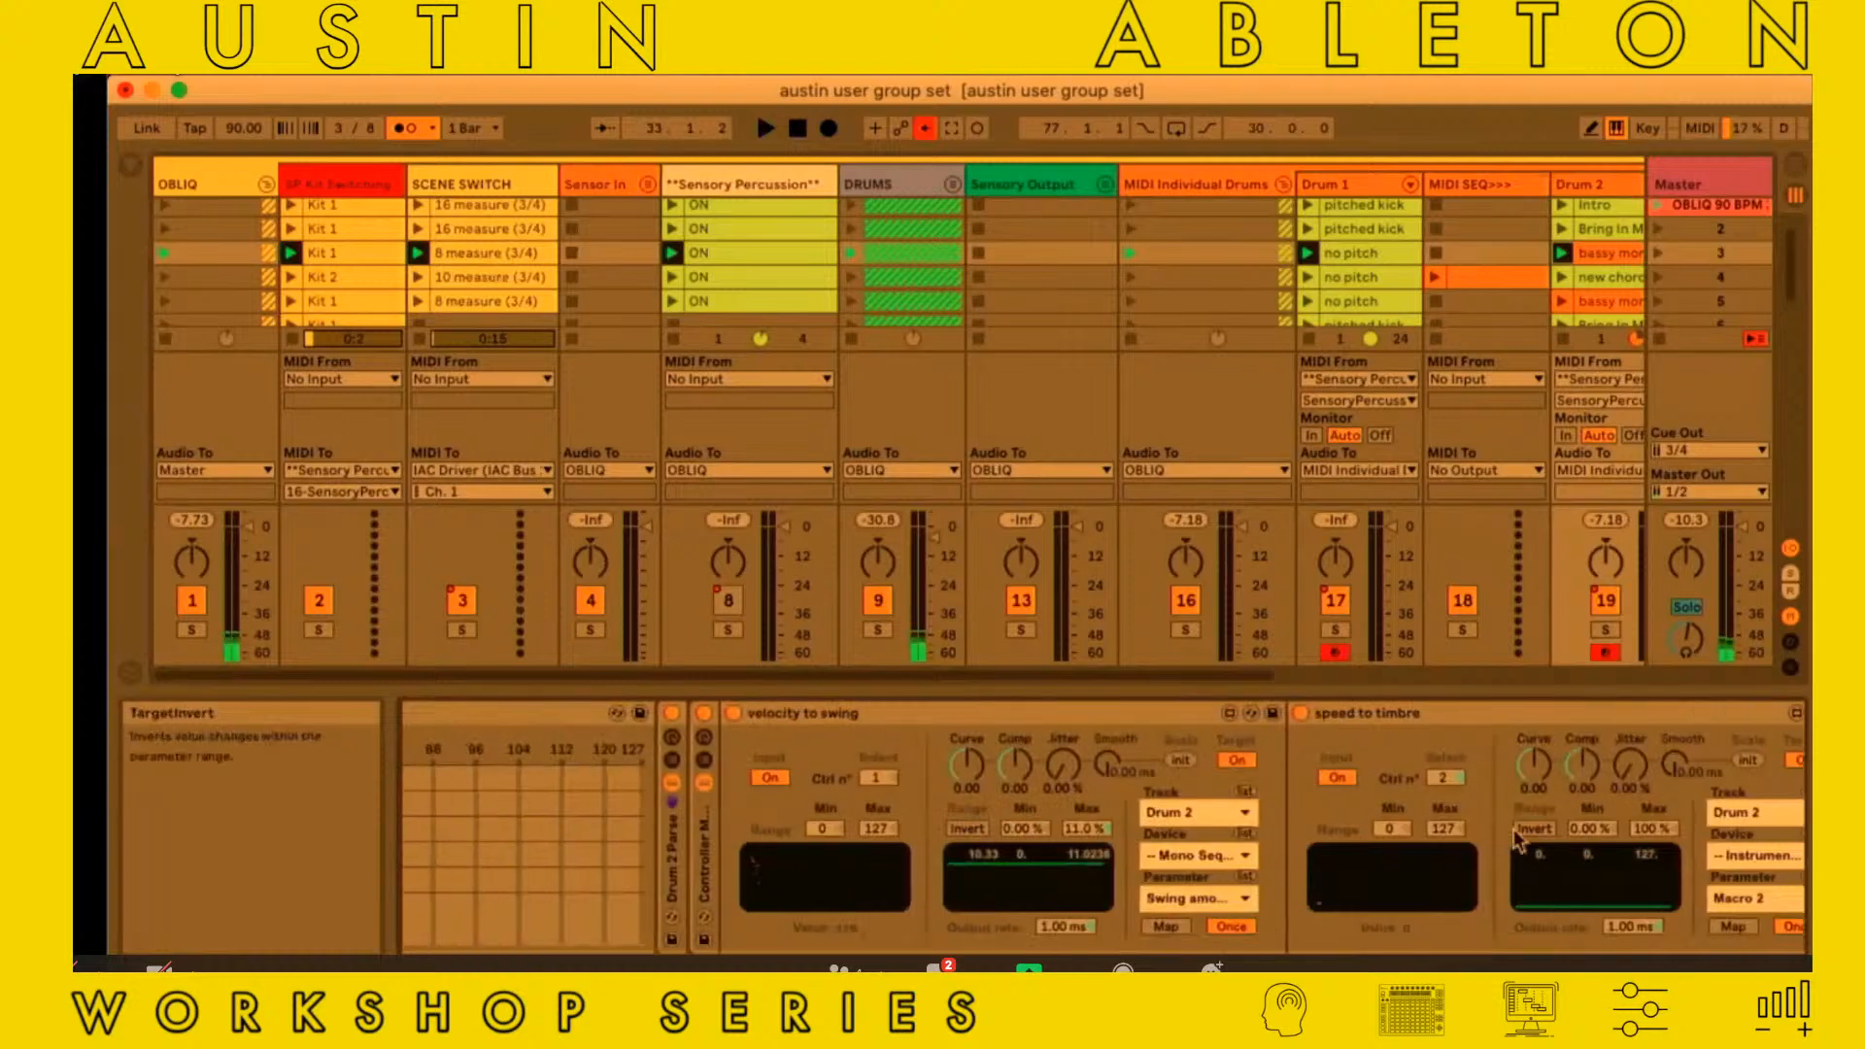
scroll(701, 885, "right", 2)
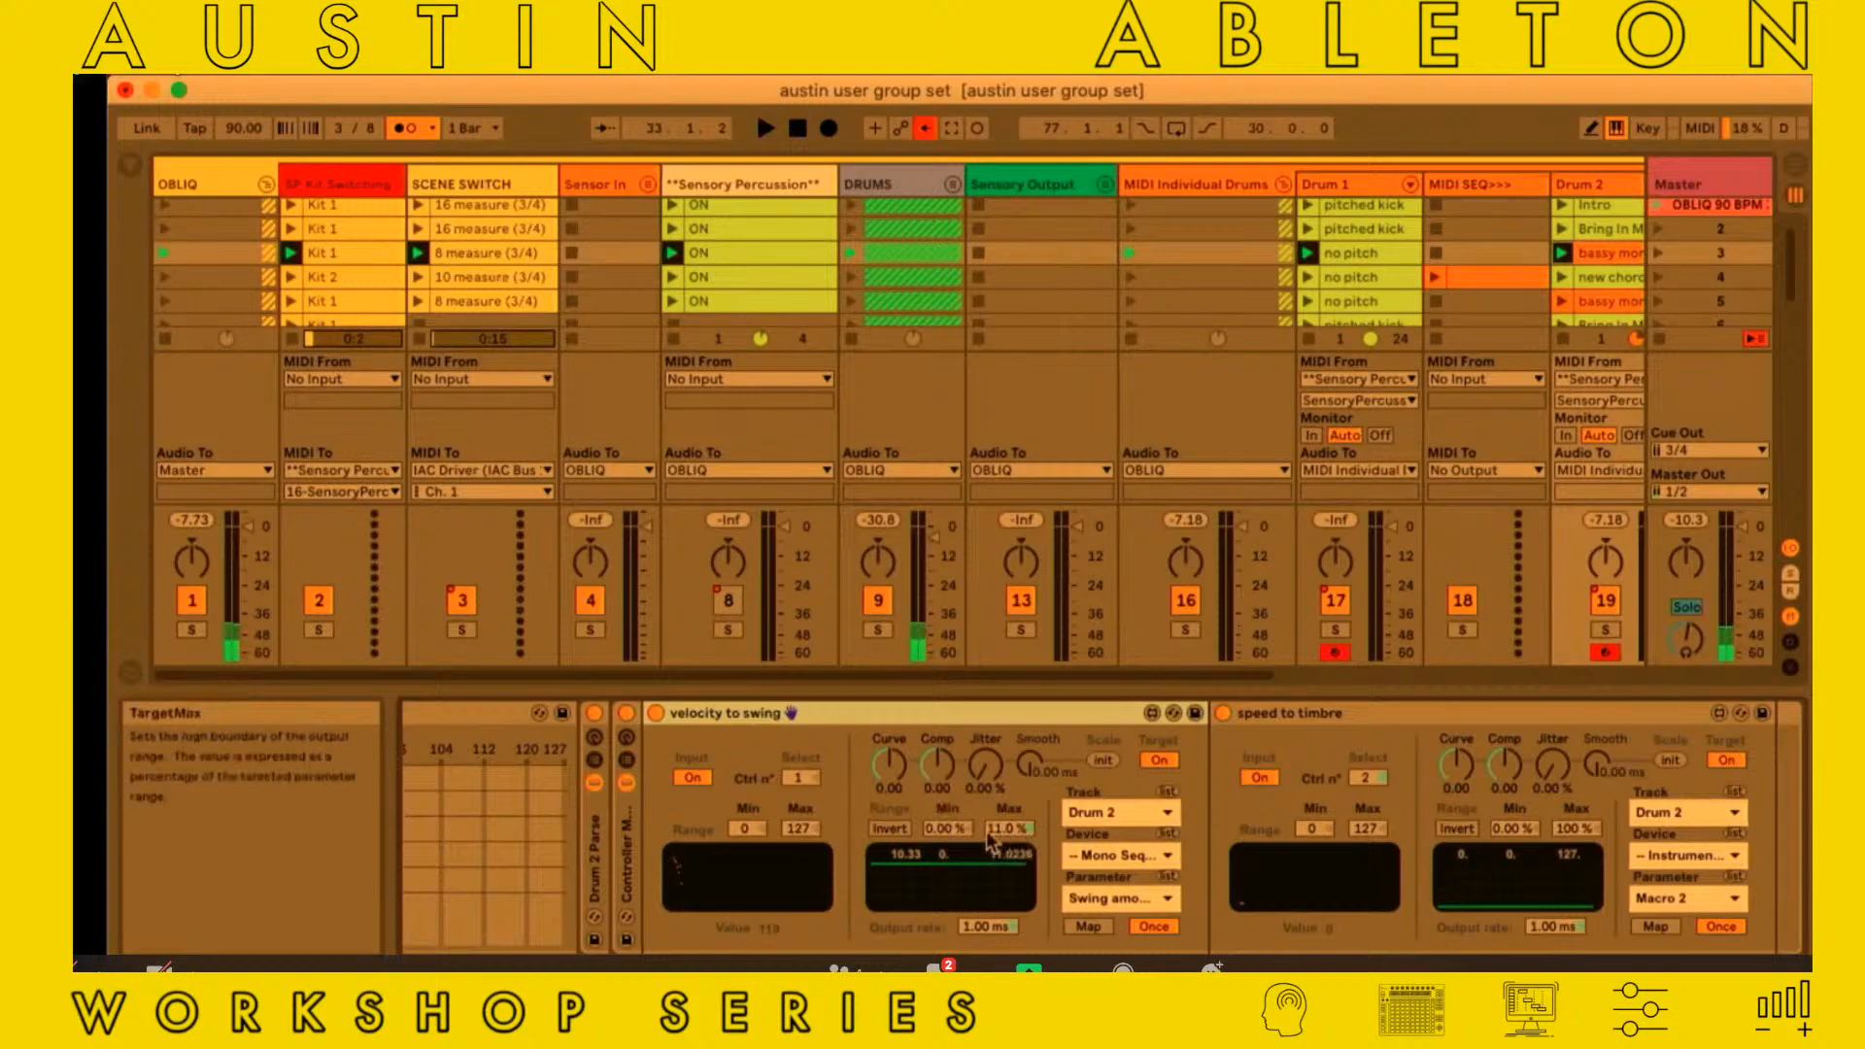
scroll(1007, 840, "right", 8)
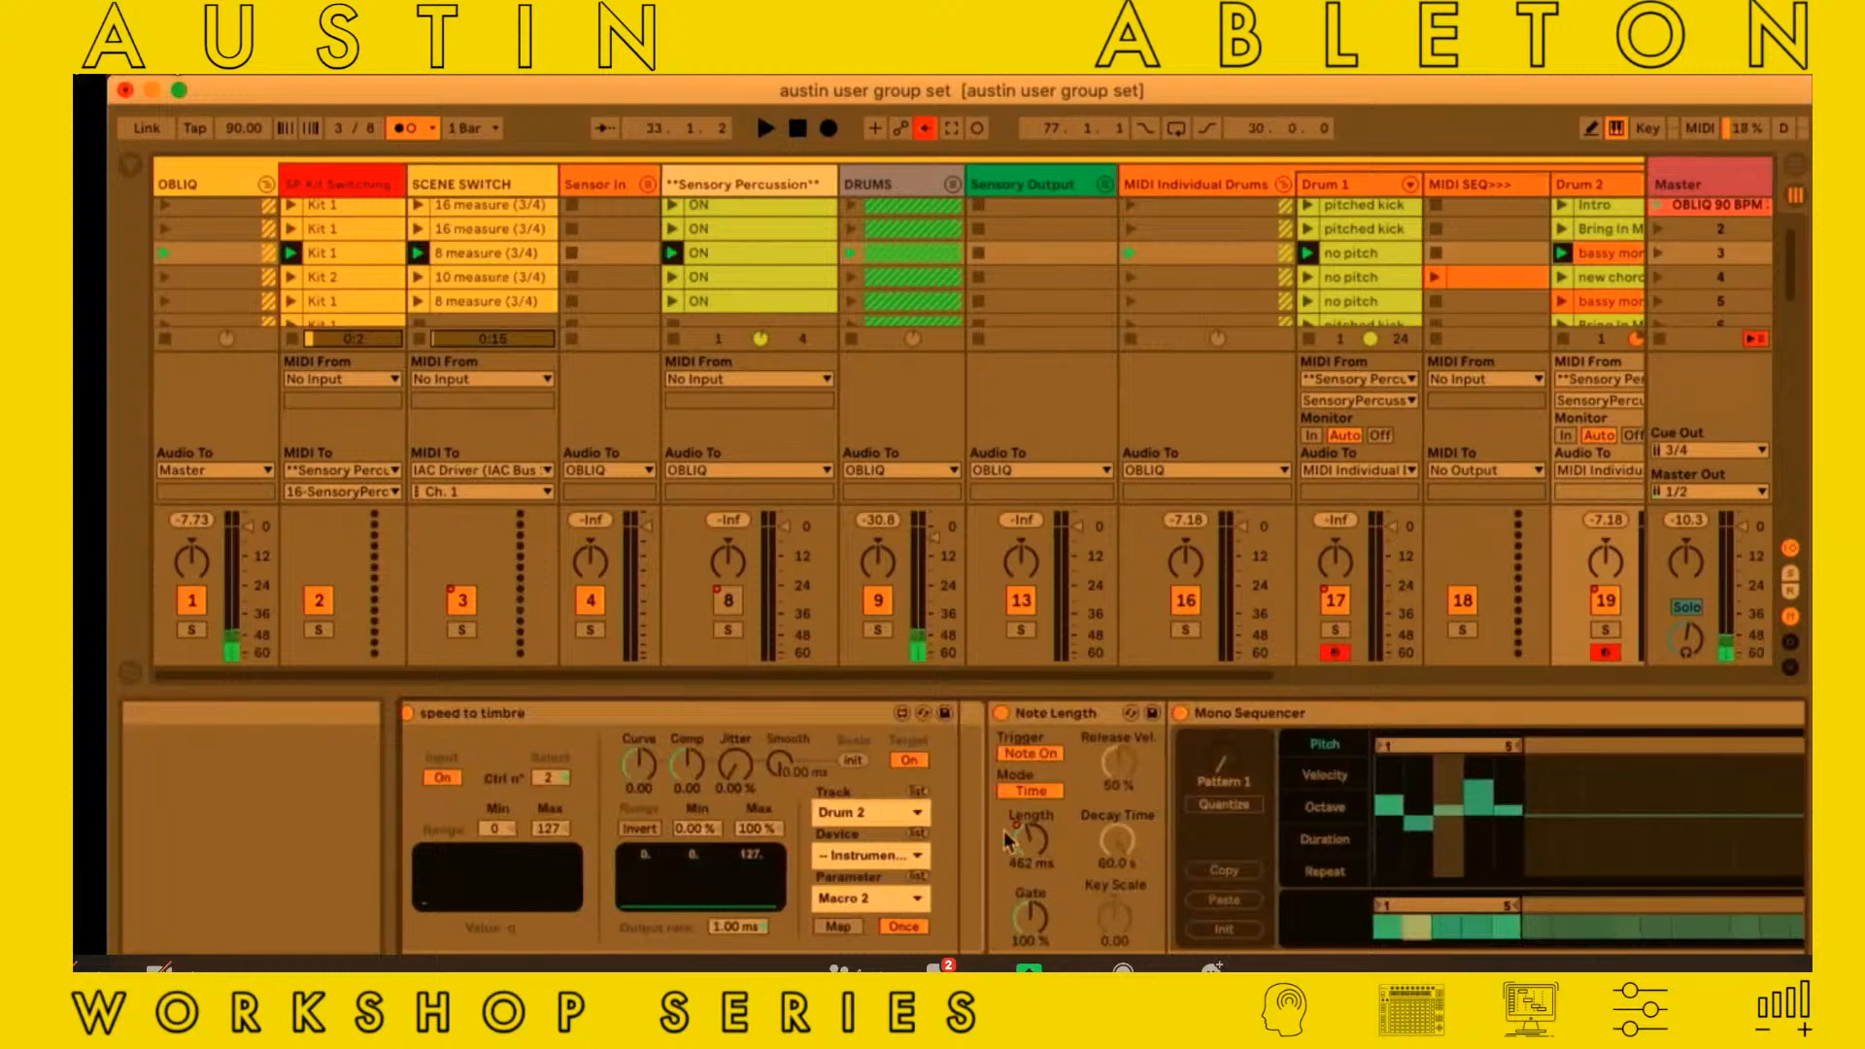
scroll(1004, 831, "right", 8)
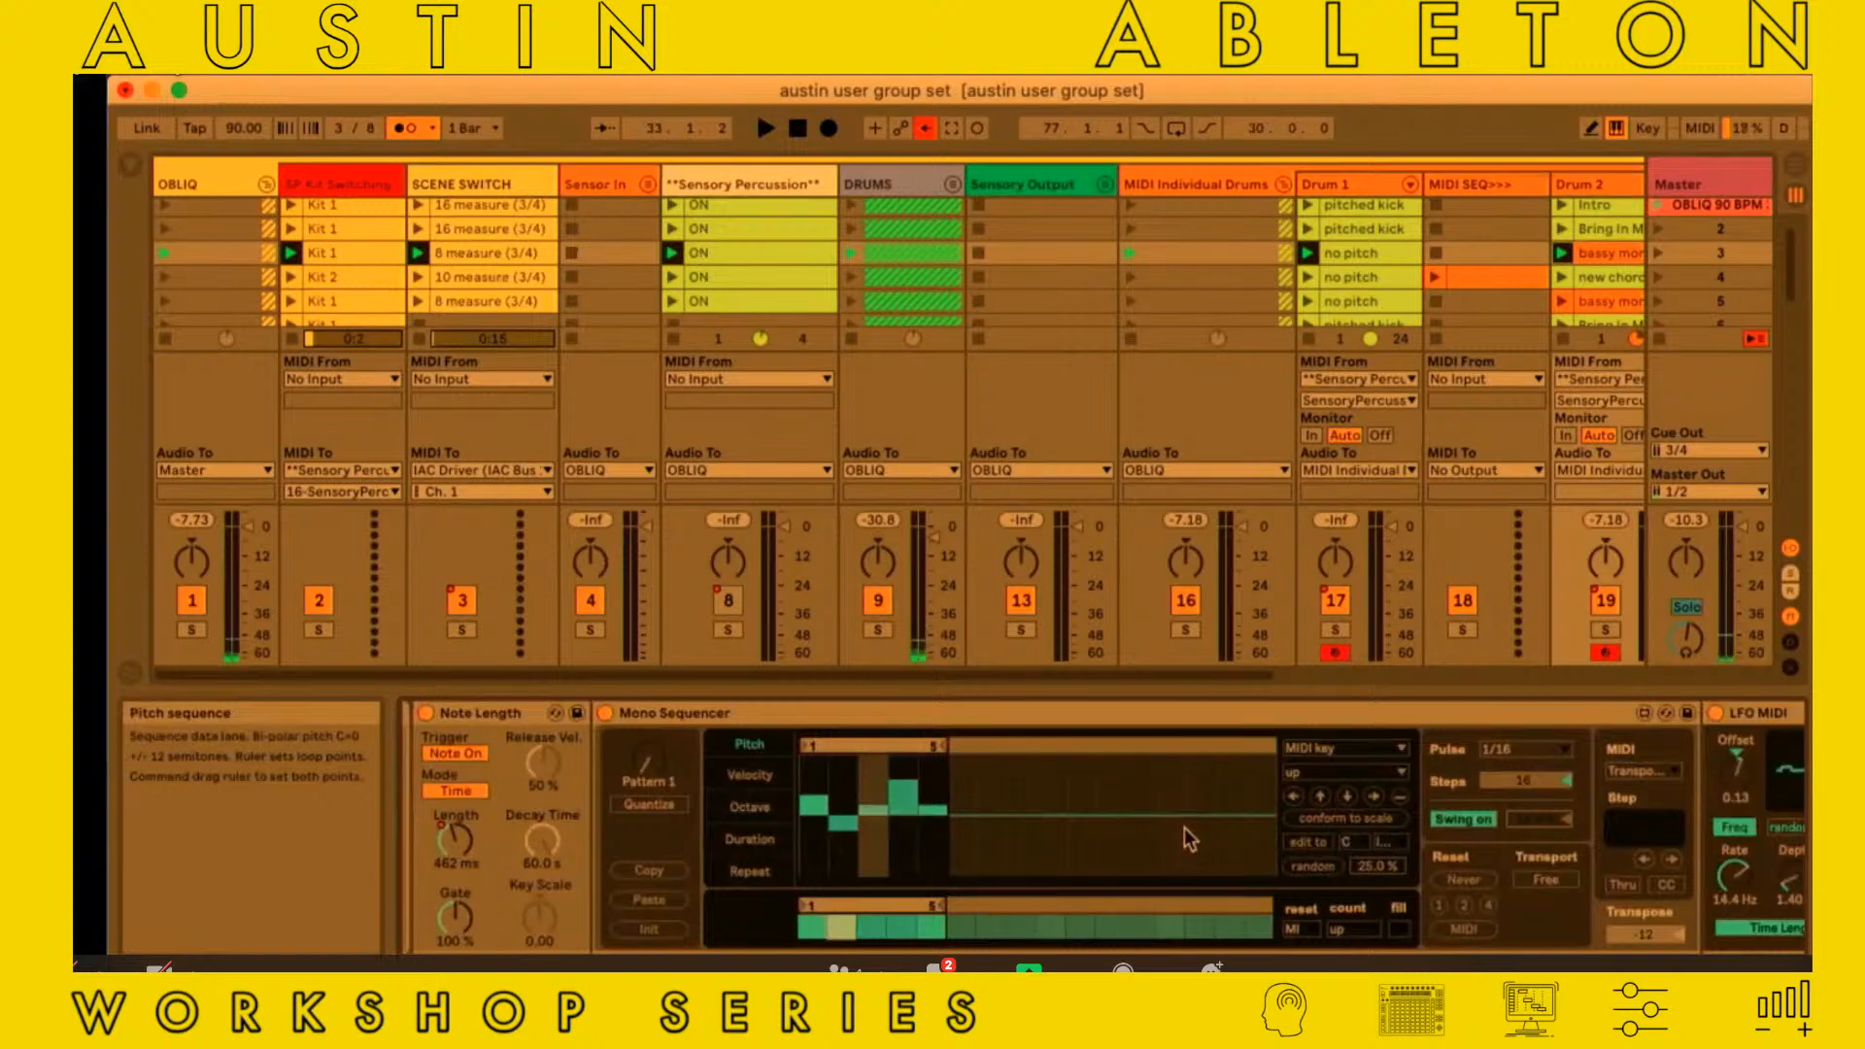
scroll(1184, 827, "right", 3)
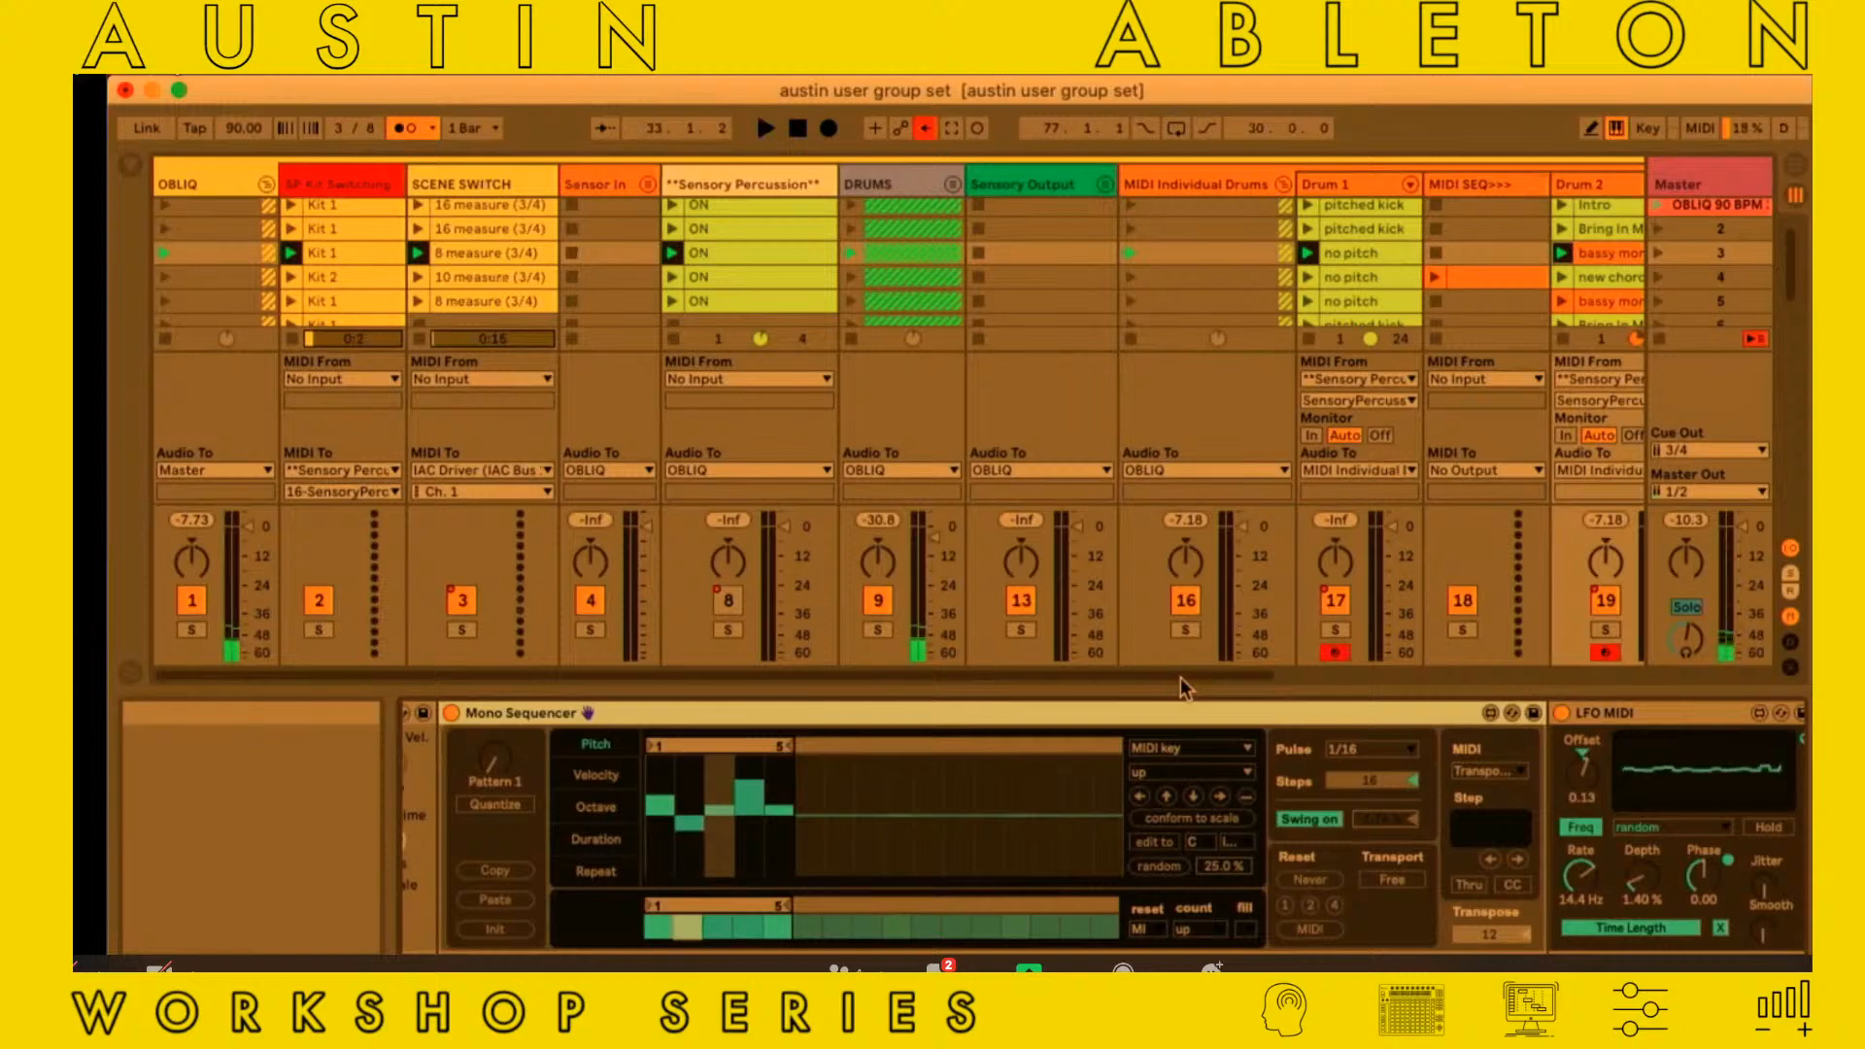
Review the speed to timbre mapping to Macro 2 and the Instrument Rack's macros and chains on Drum 2
scroll(1023, 759, "left", 10)
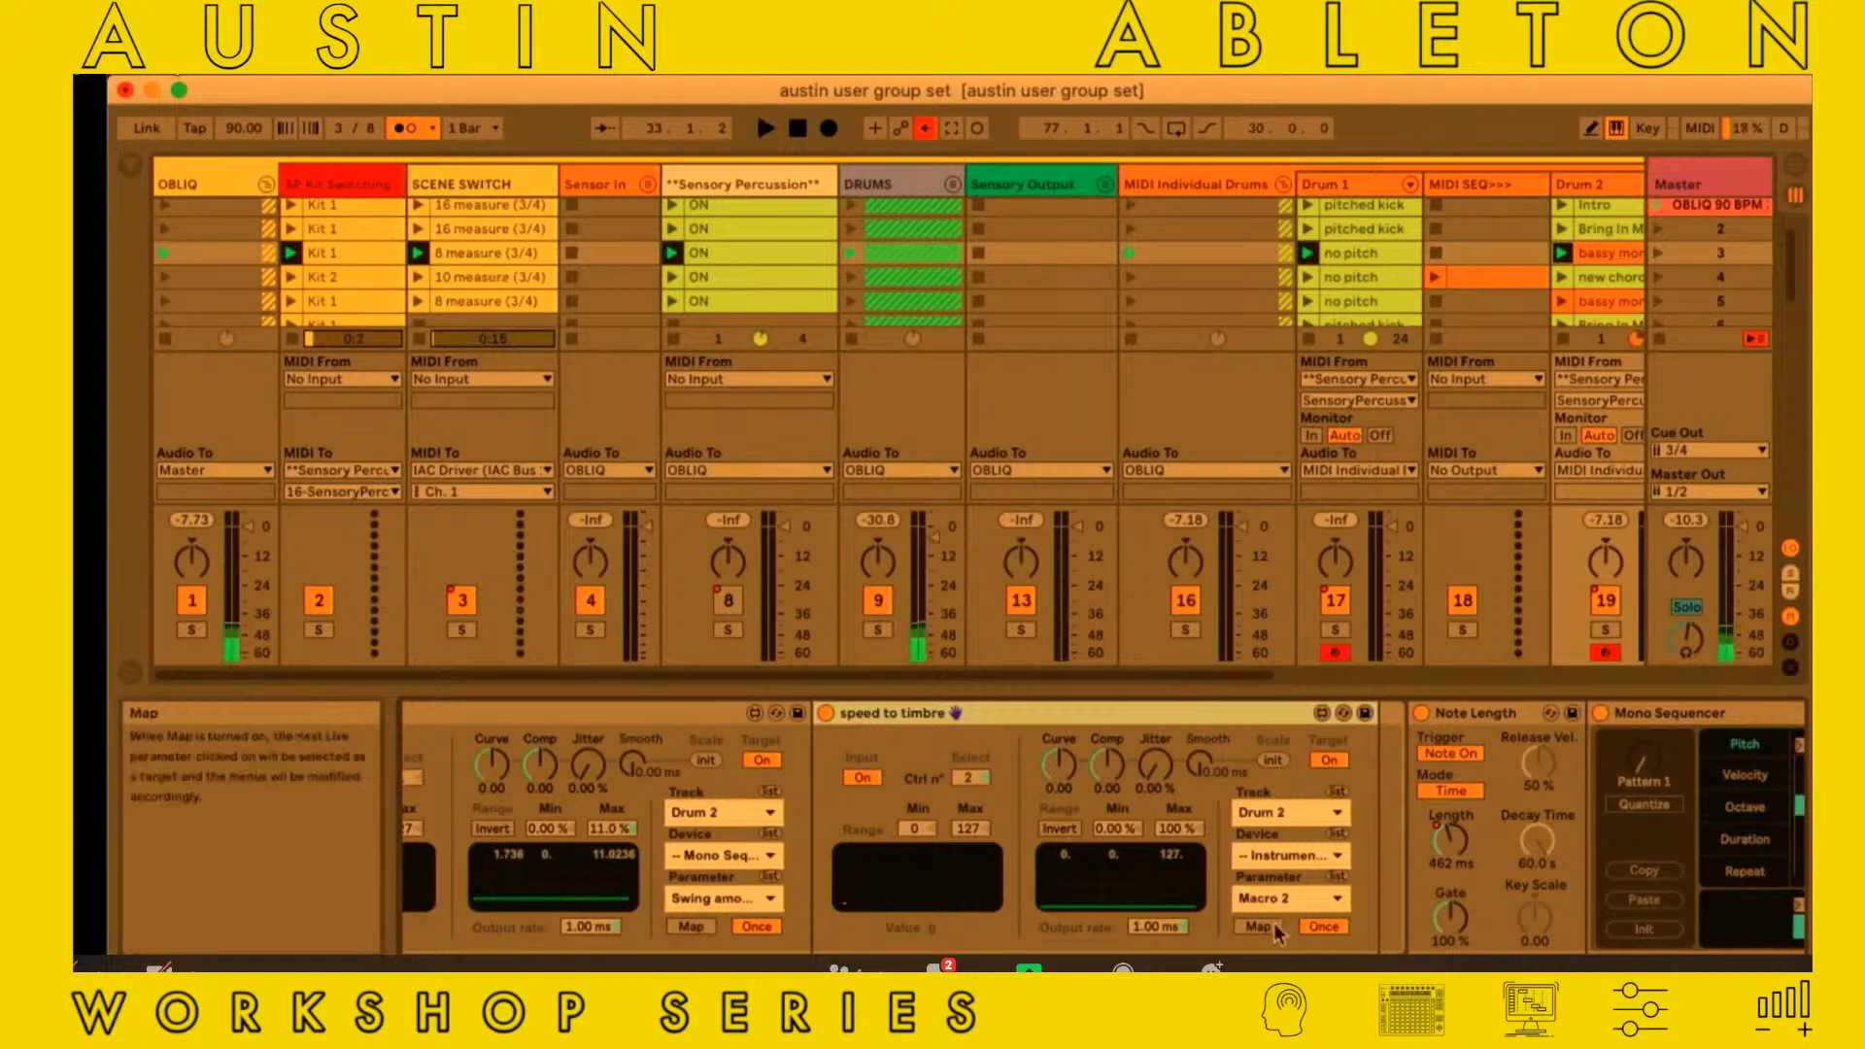
scroll(1280, 928, "right", 10)
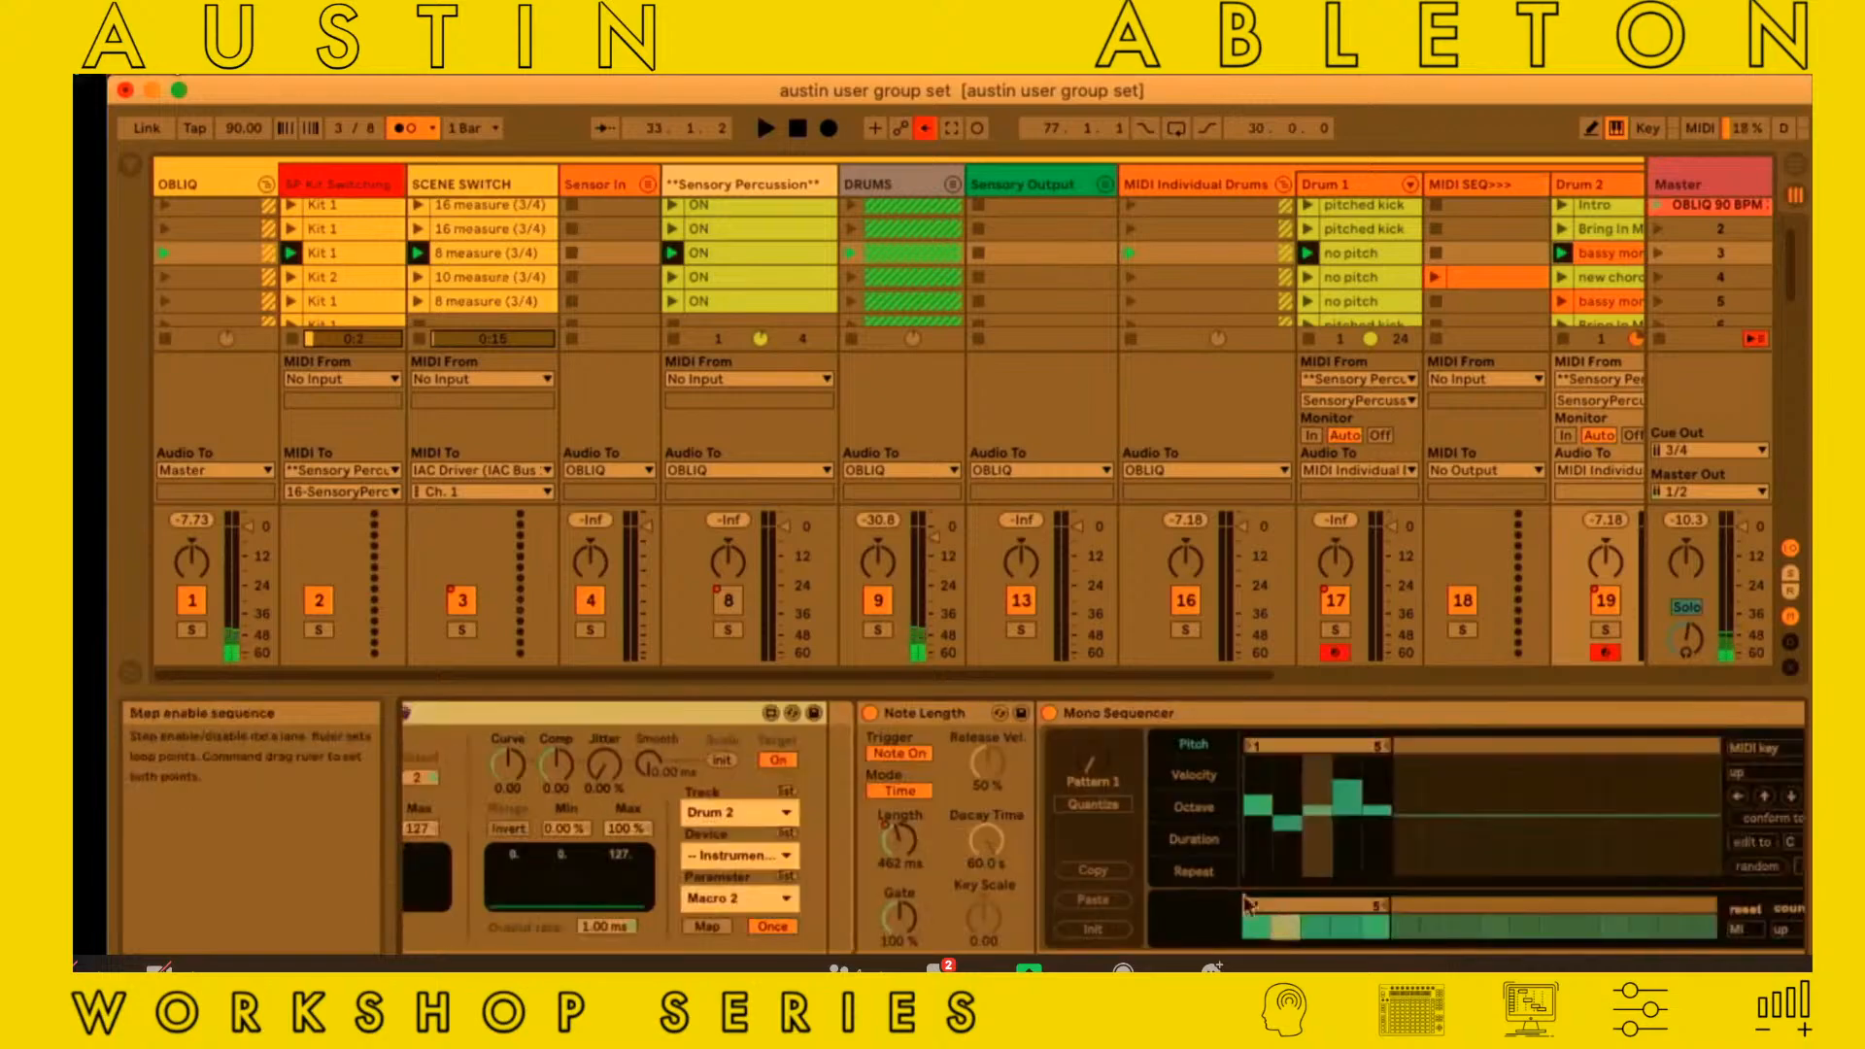
scroll(1004, 837, "left", 10)
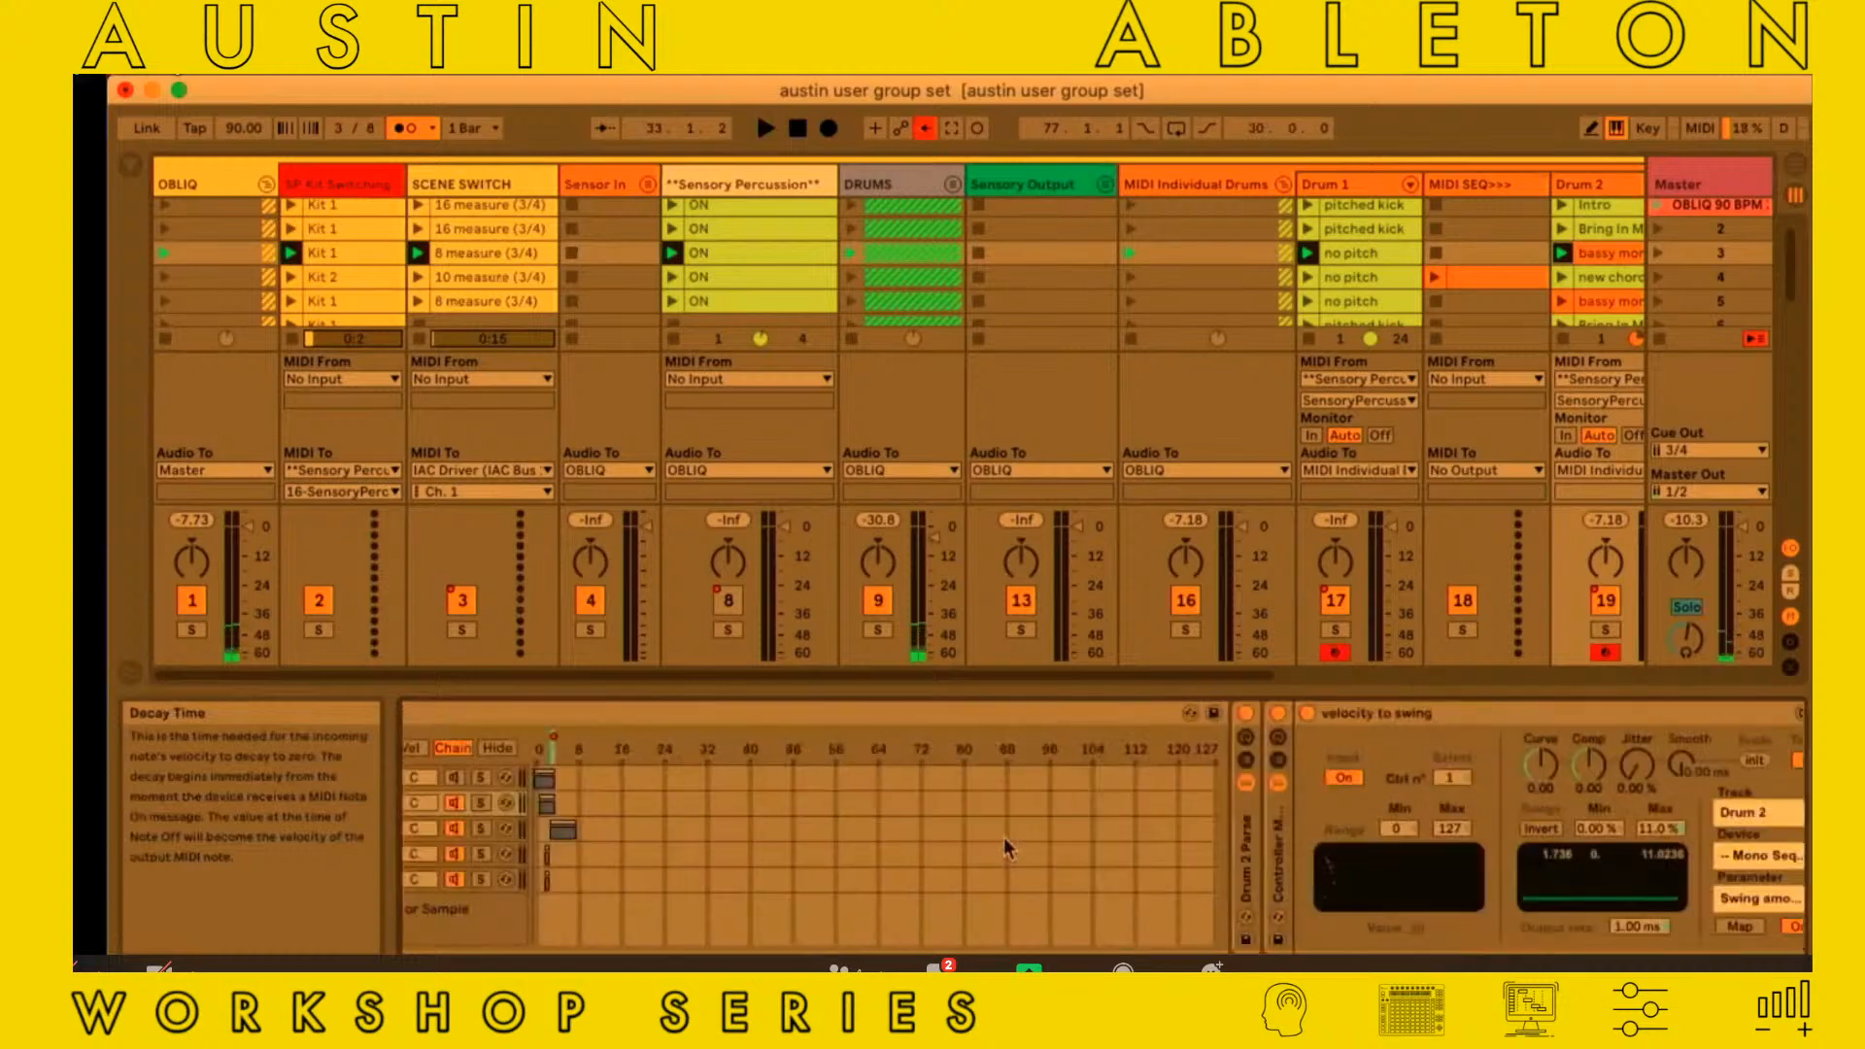
scroll(1004, 837, "left", 5)
left_click(431, 738)
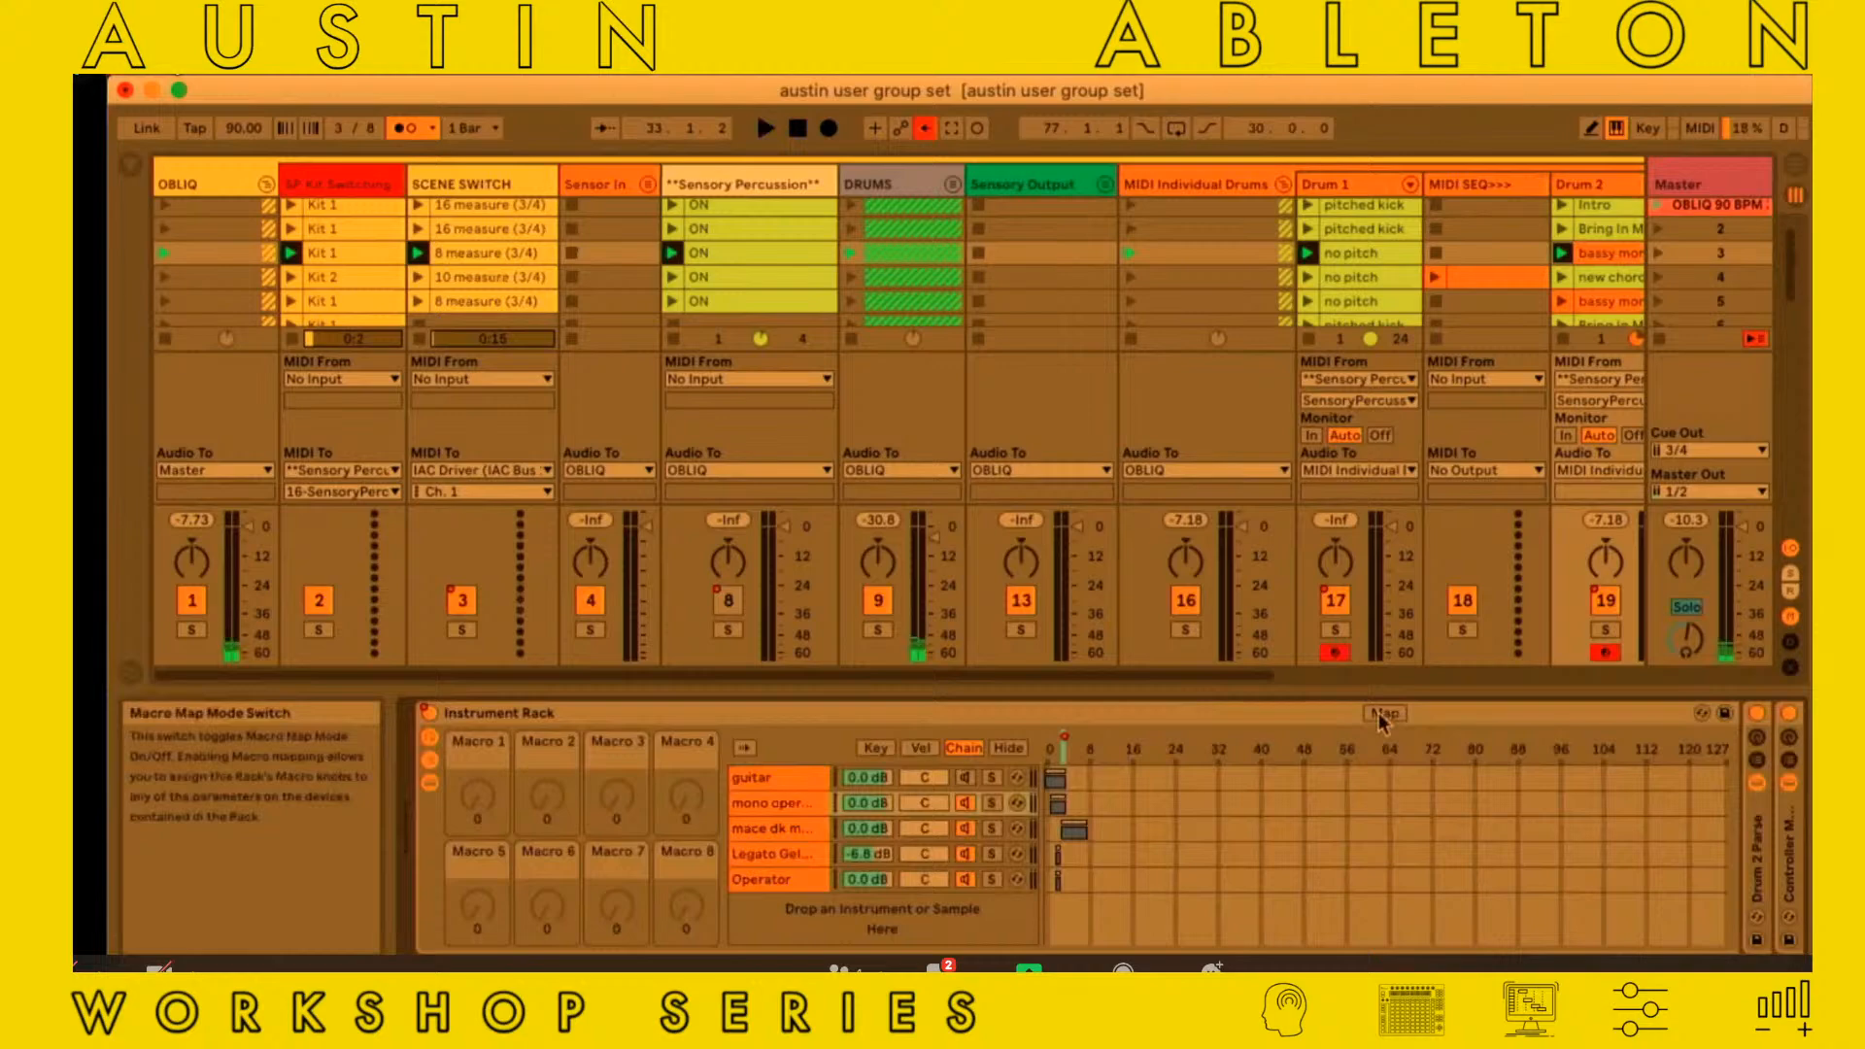
scroll(1378, 719, "right", 10)
scroll(1379, 721, "right", 5)
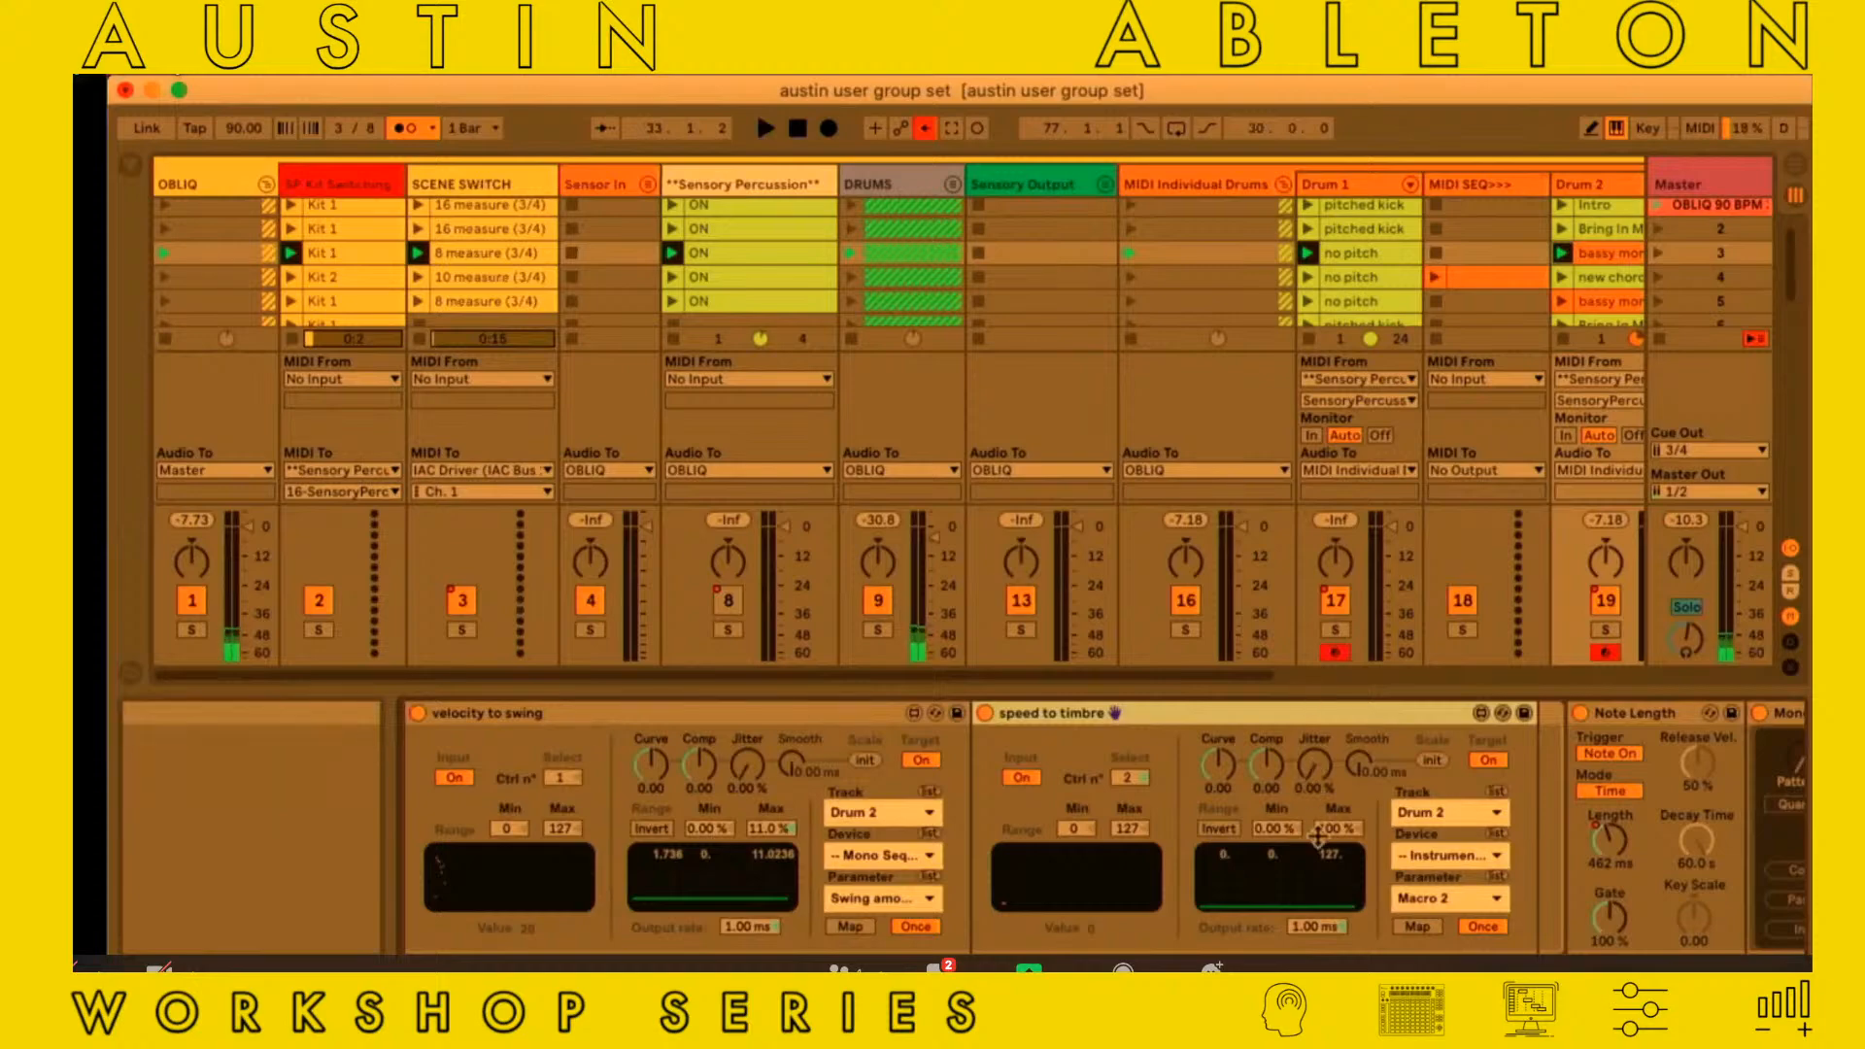
Hide the device view and look over the clips and scenes across the session's tracks
key("super+alt+l")
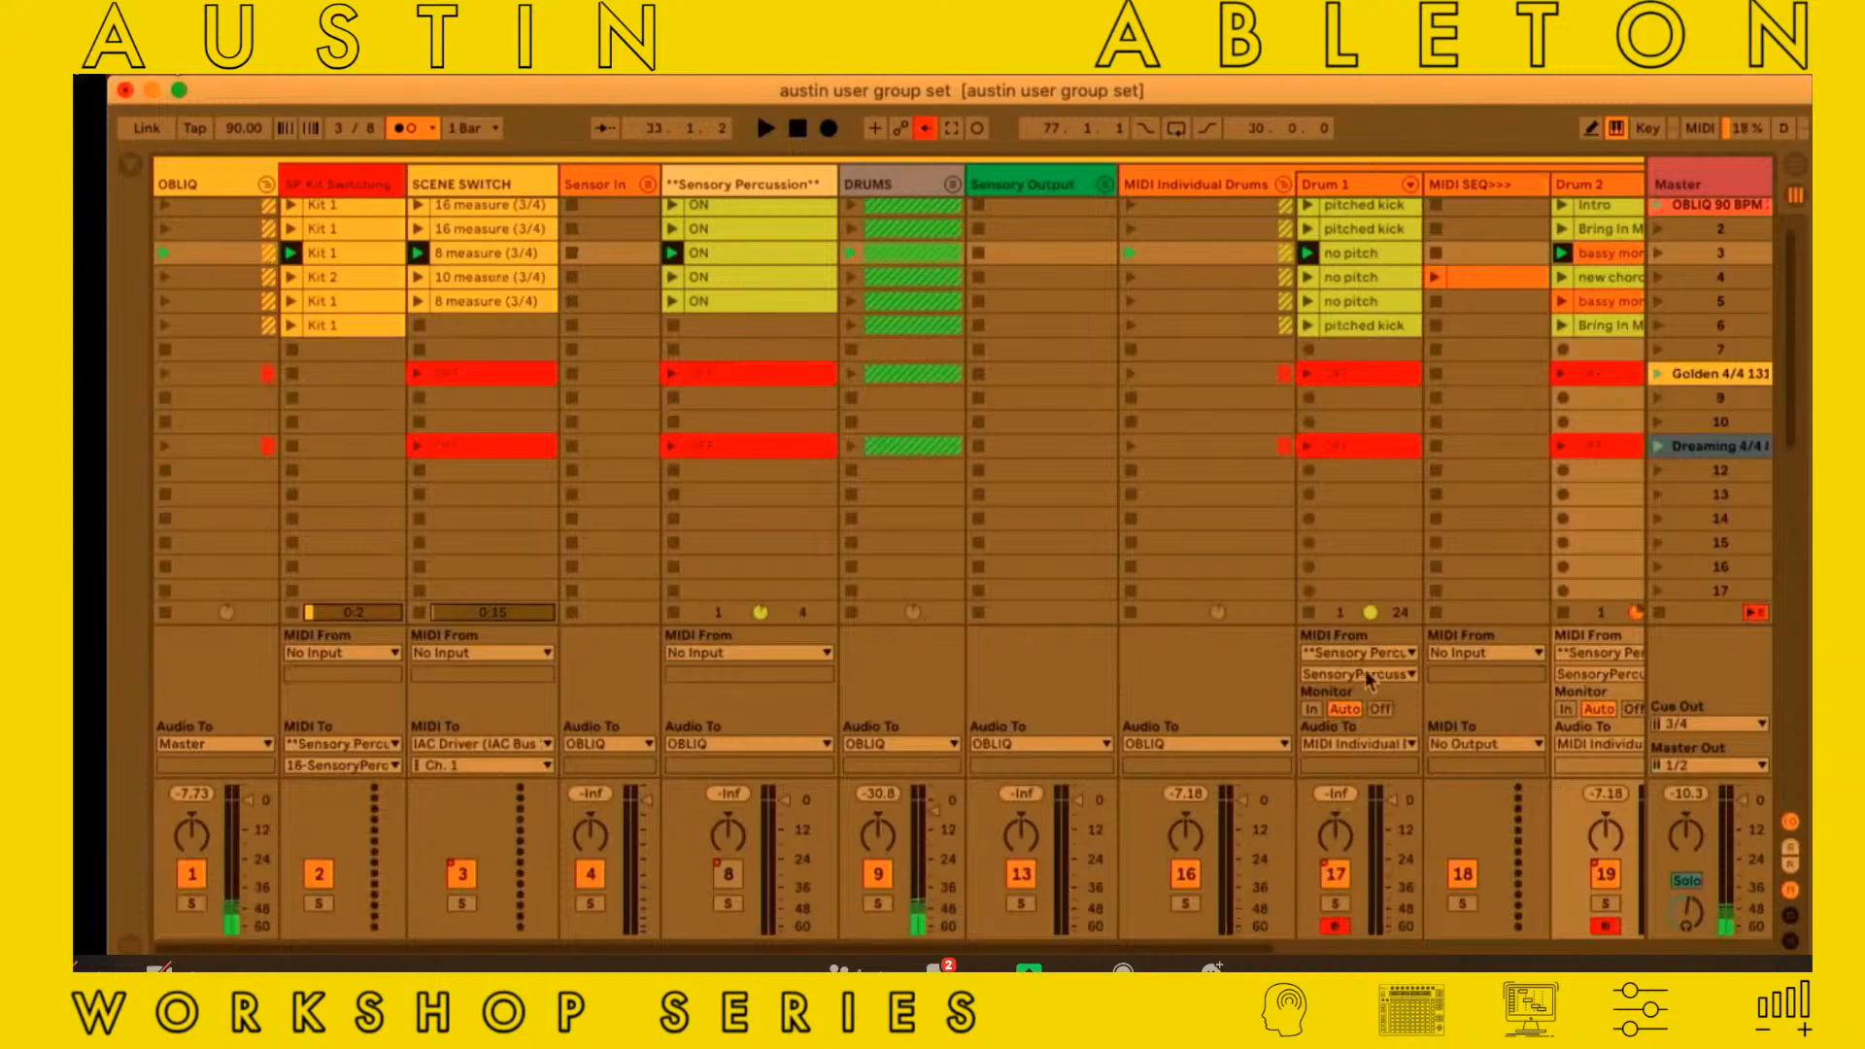
scroll(1365, 669, "right", 3)
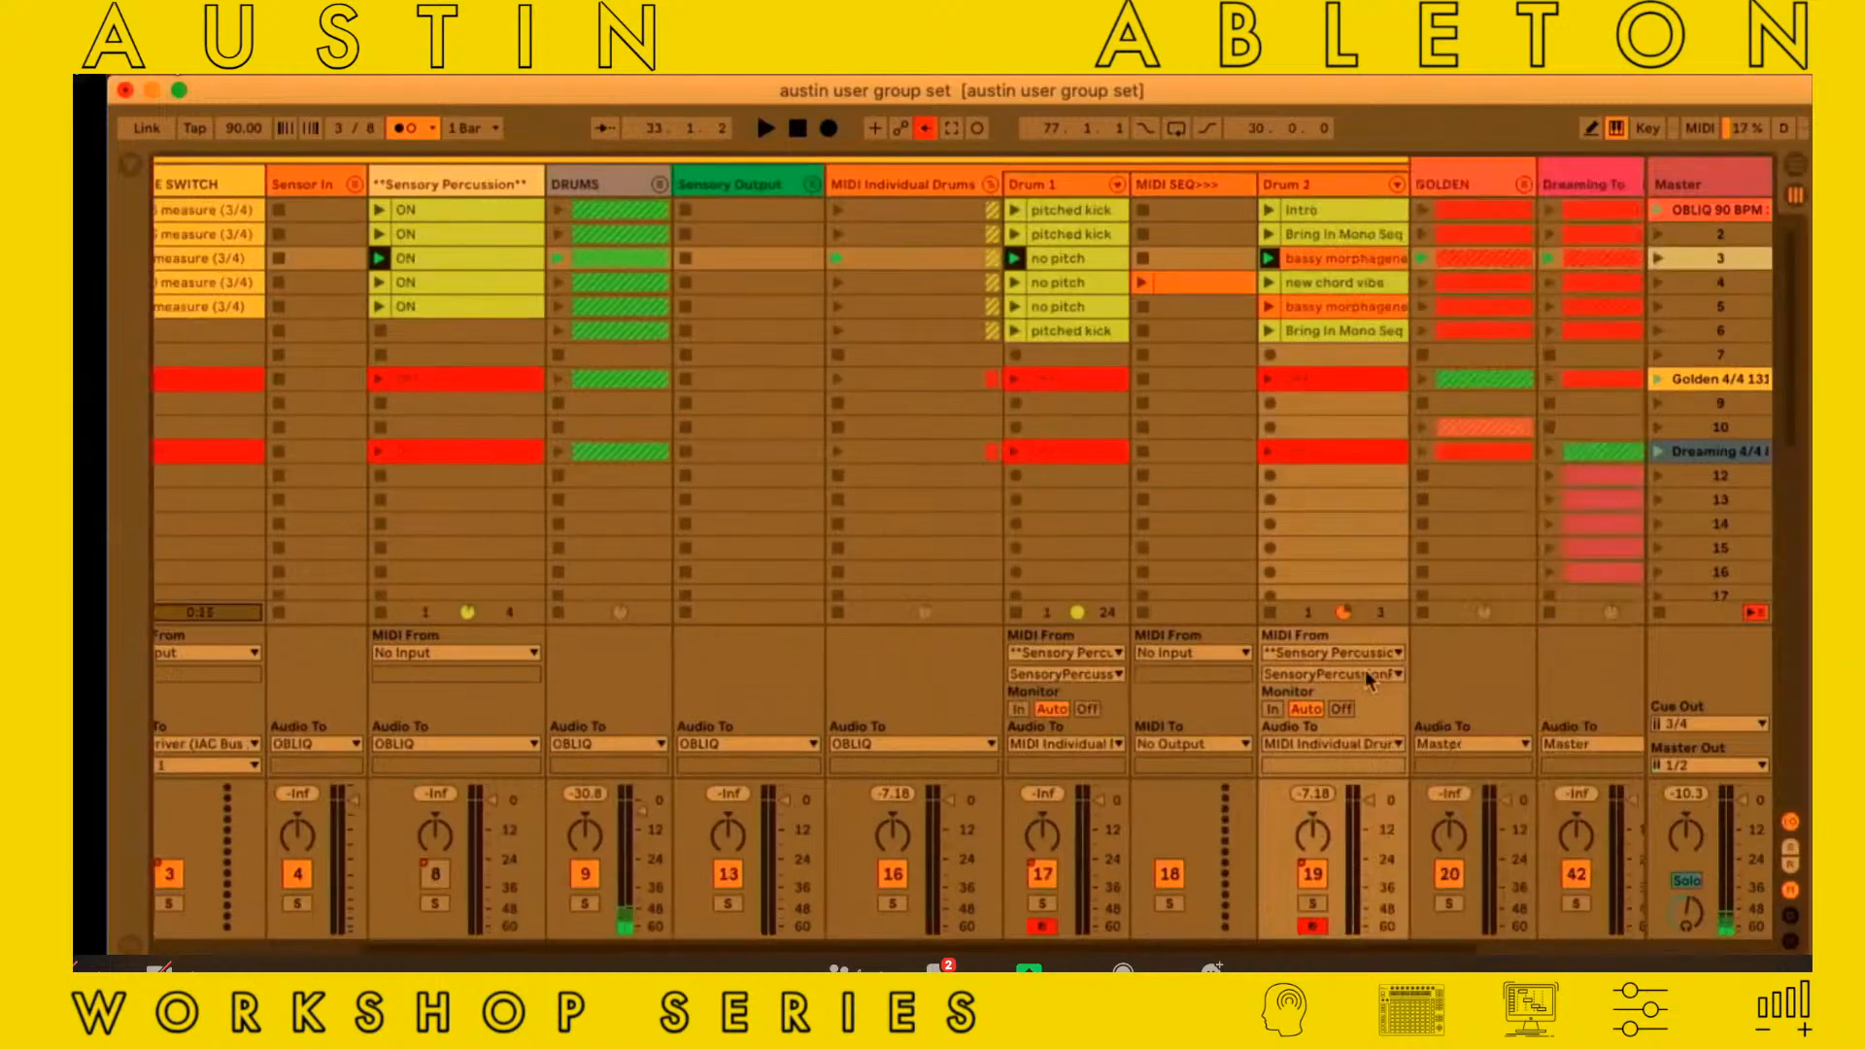
scroll(1366, 669, "right", 2)
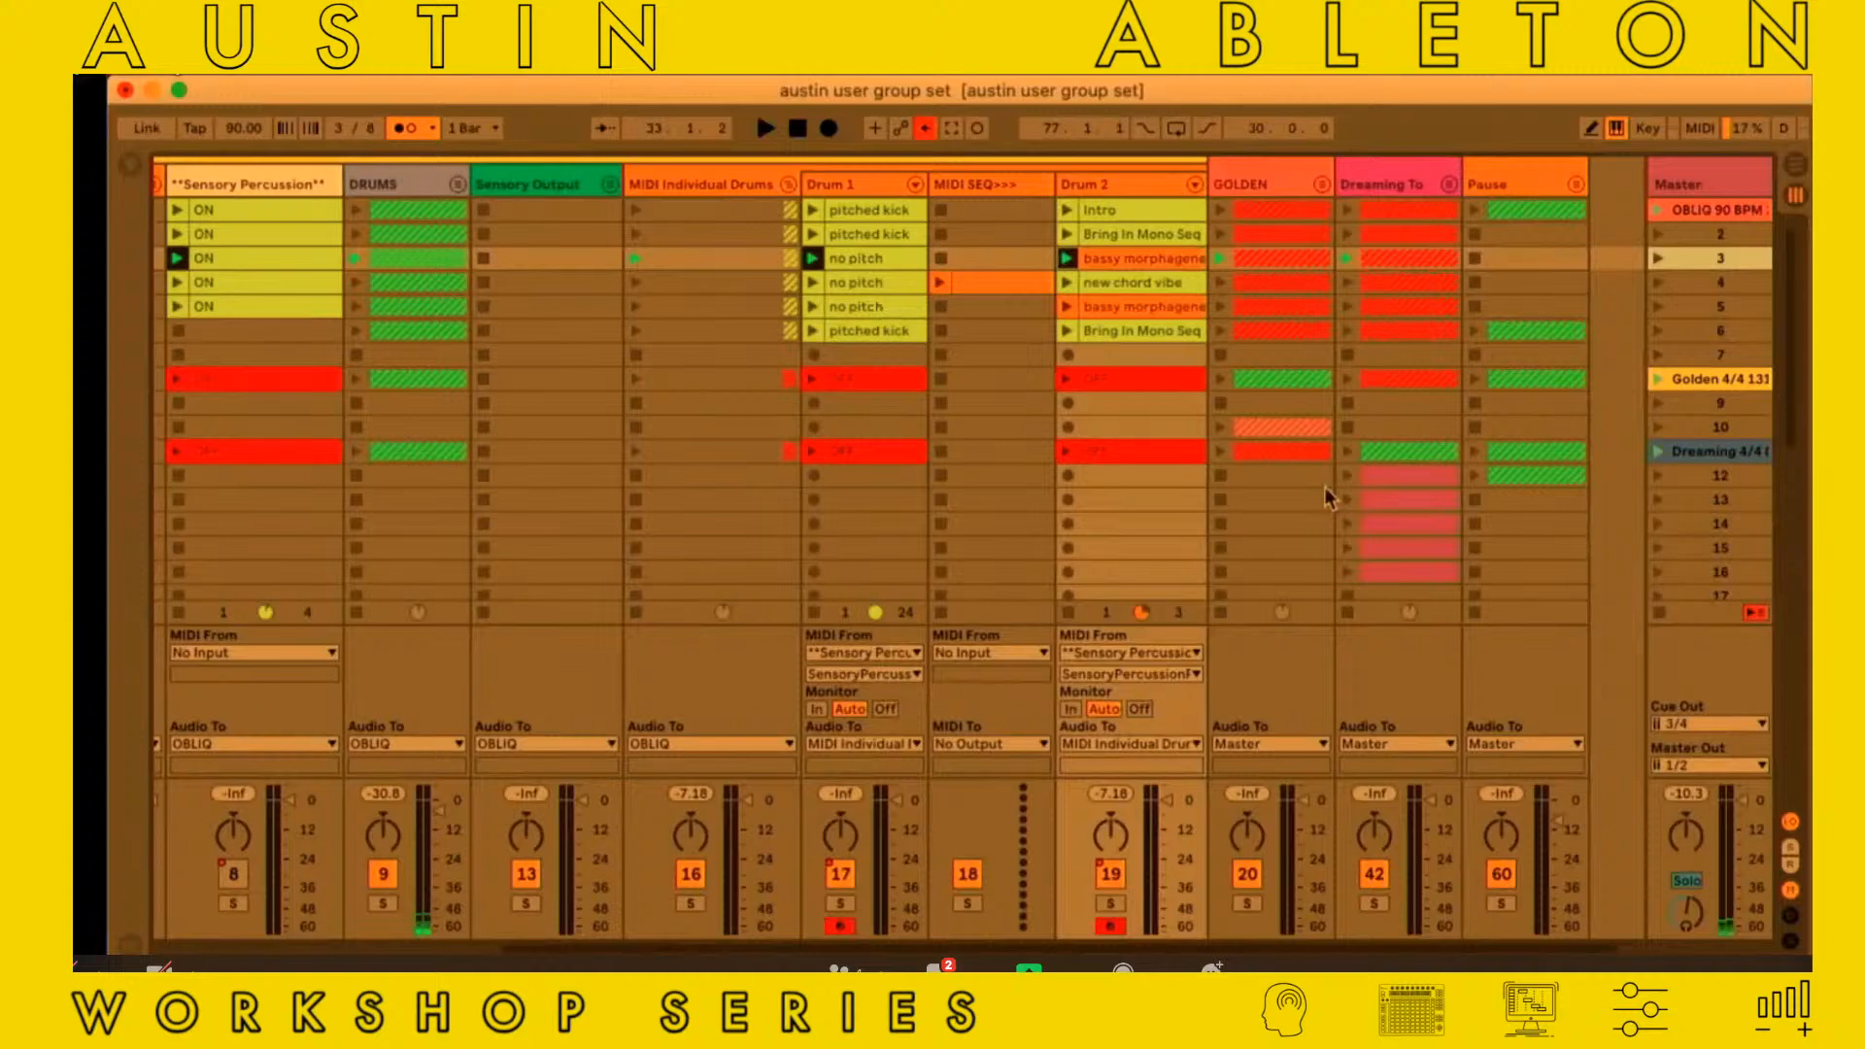
scroll(1159, 222, "left", 5)
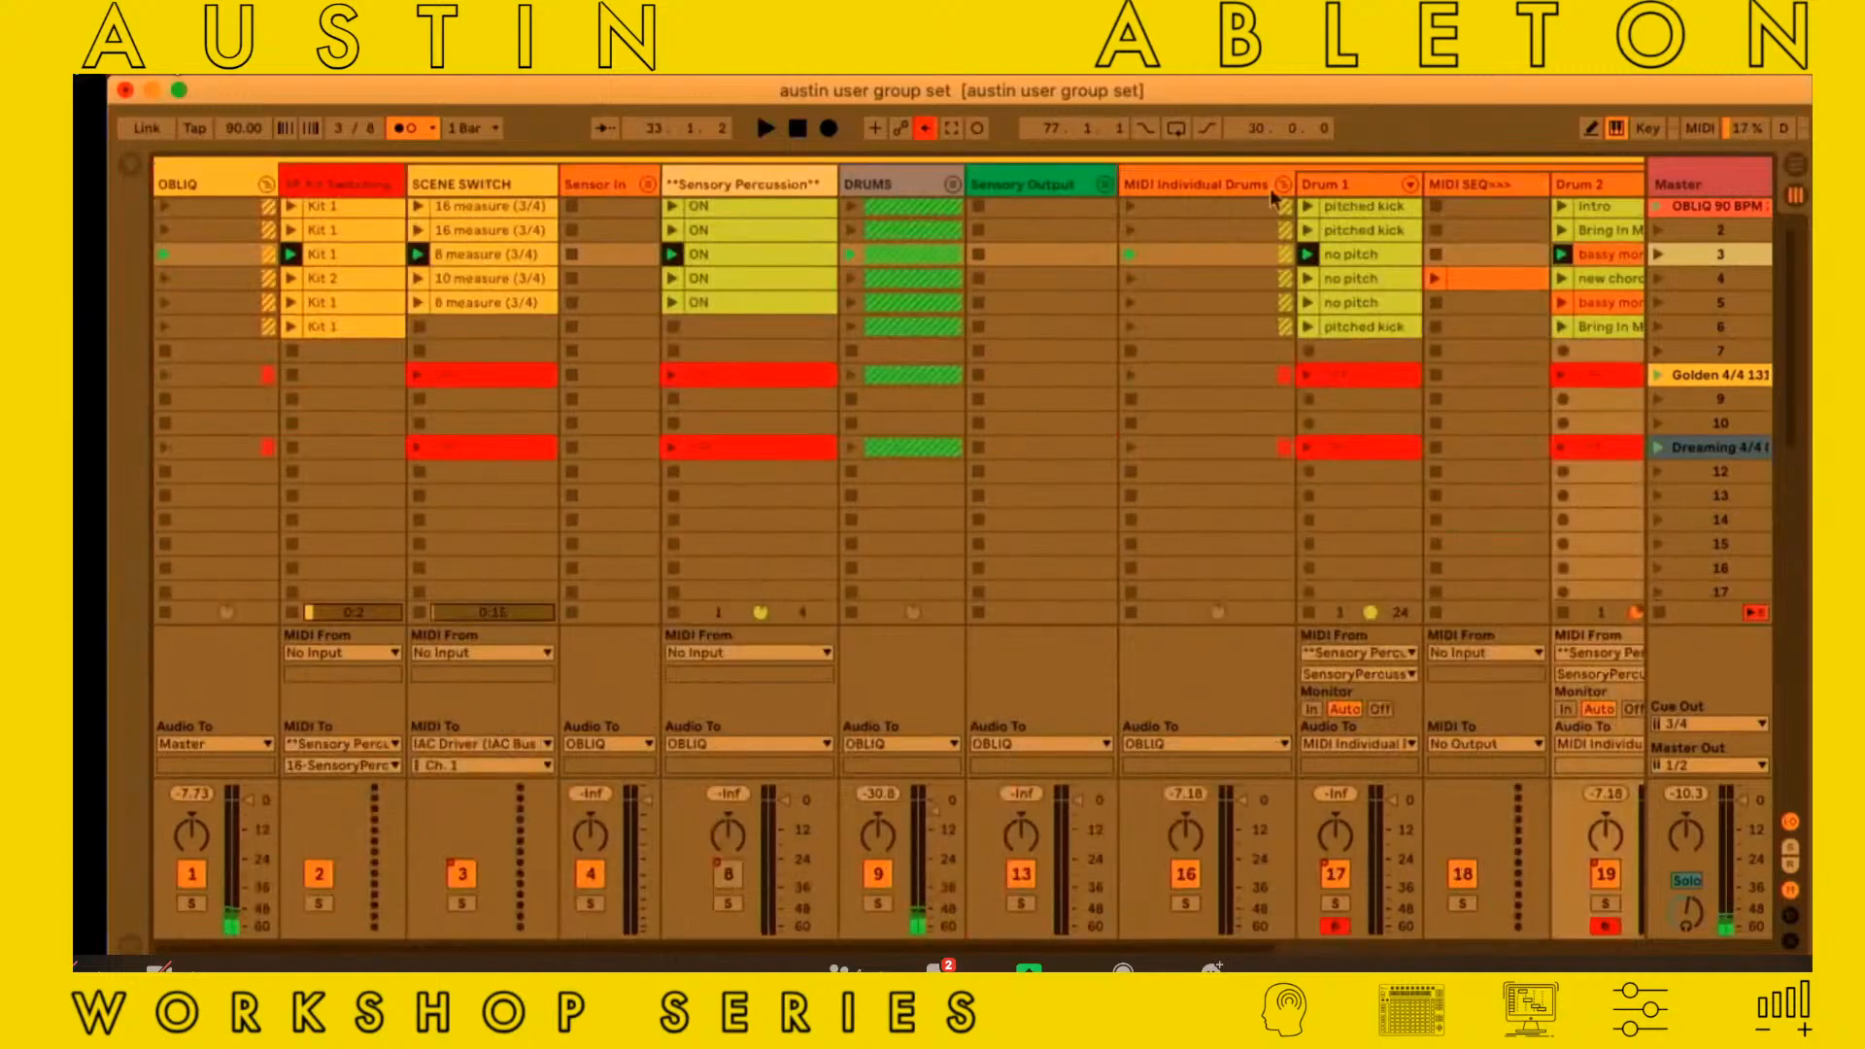
scroll(1268, 188, "right", 3)
Show Drum 2's devices again and select the Legato Gelato chain to examine its Slew CC1, Legato Gelato and Auto Filter devices
double_click(1418, 182)
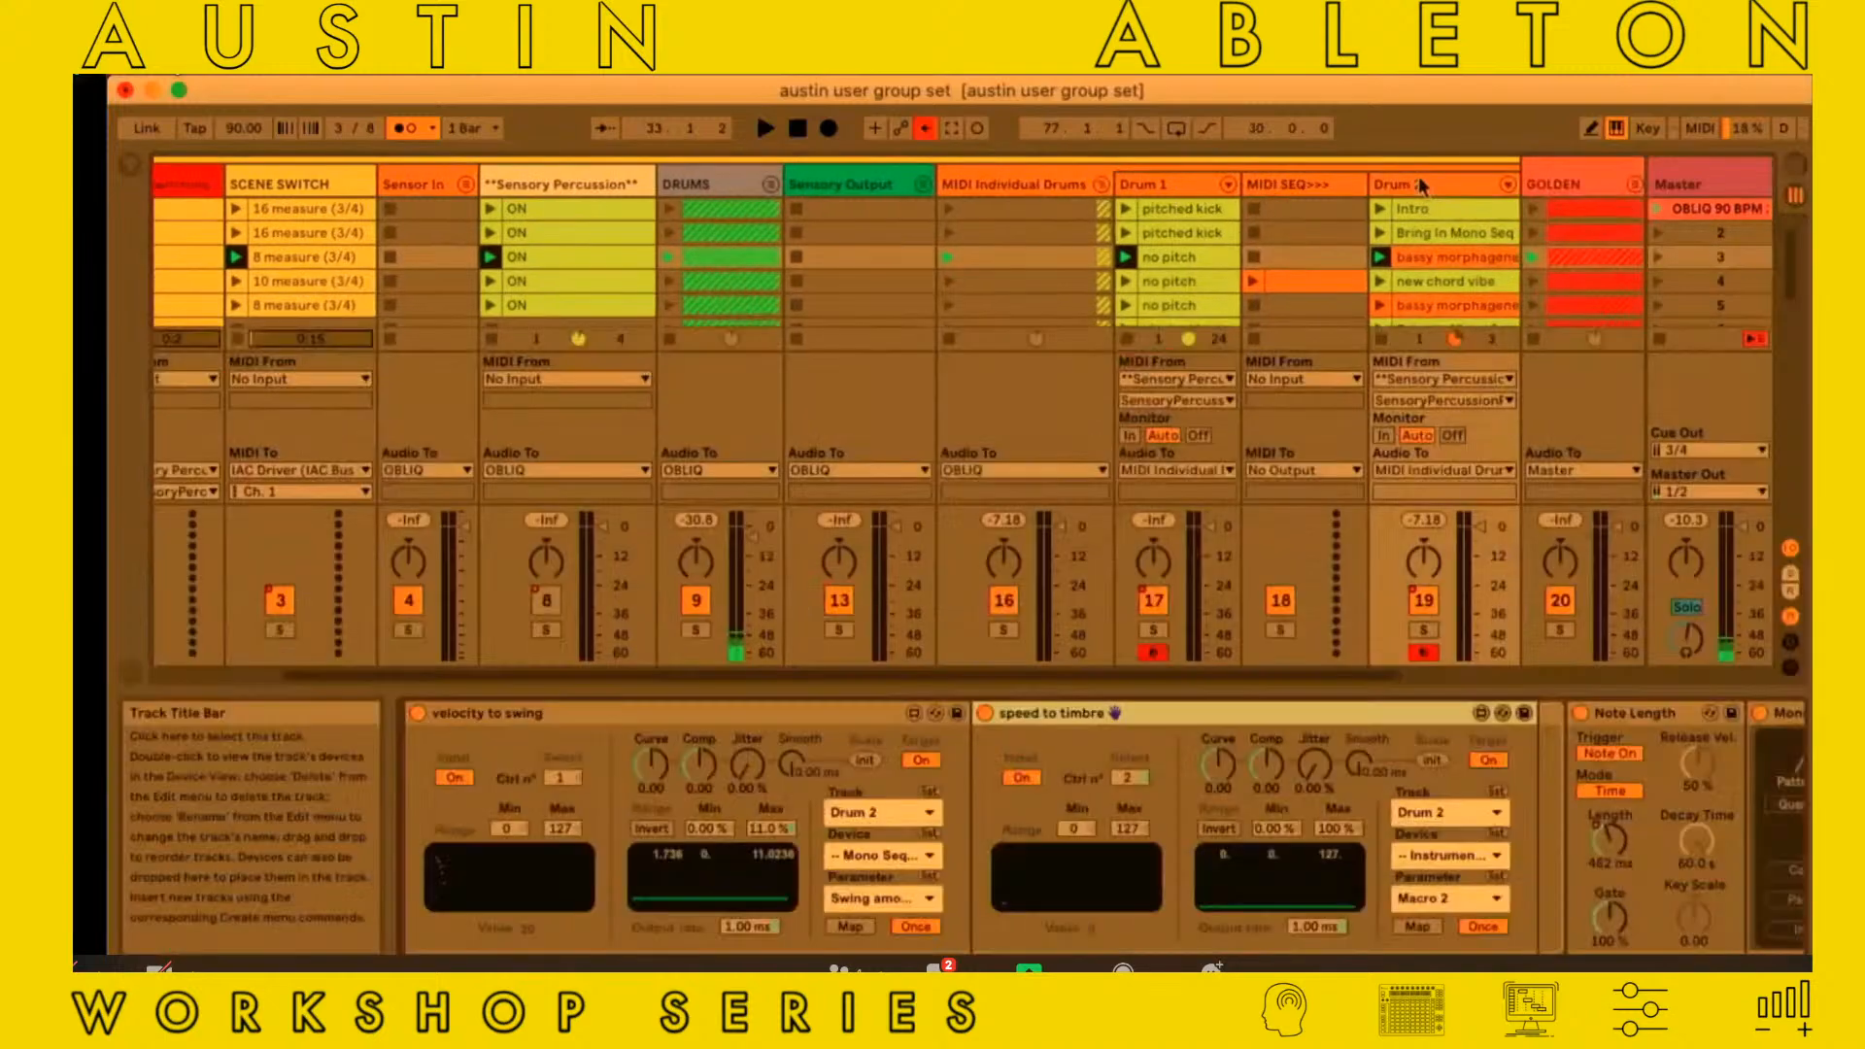
scroll(976, 756, "right", 10)
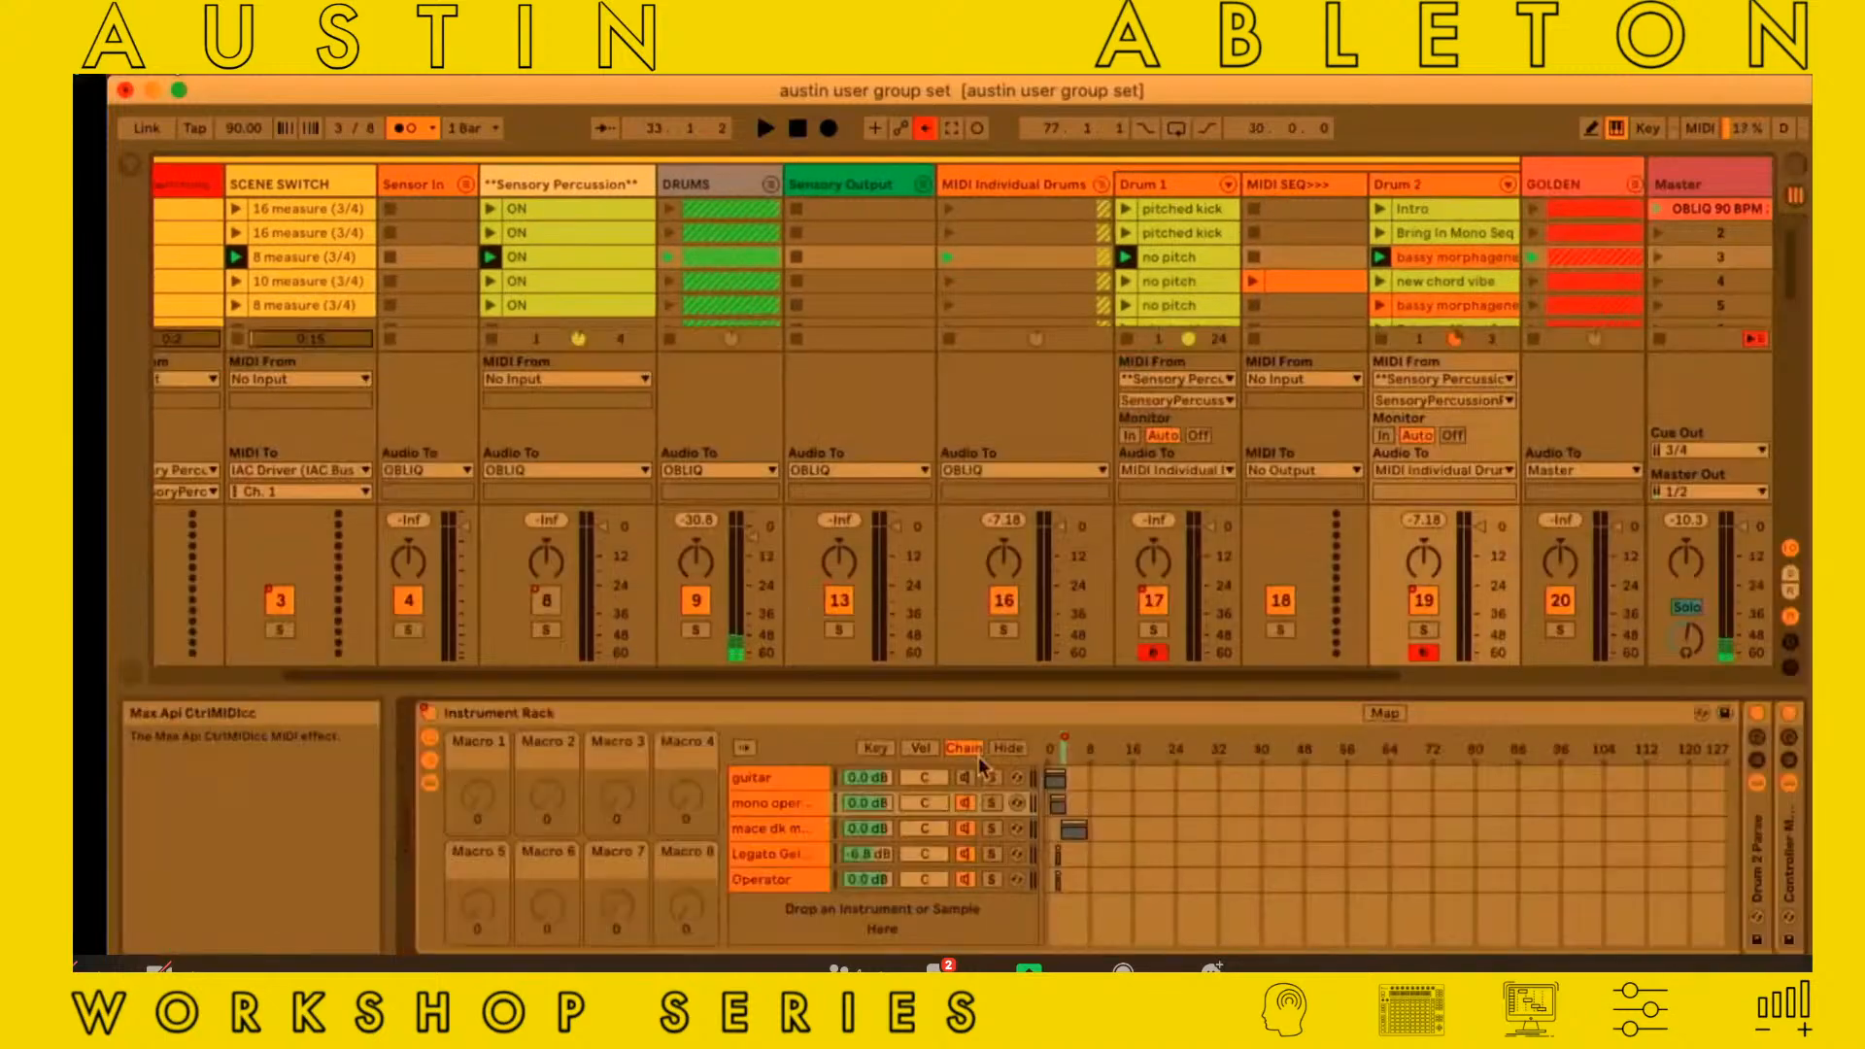
left_click(758, 848)
scroll(758, 849, "right", 10)
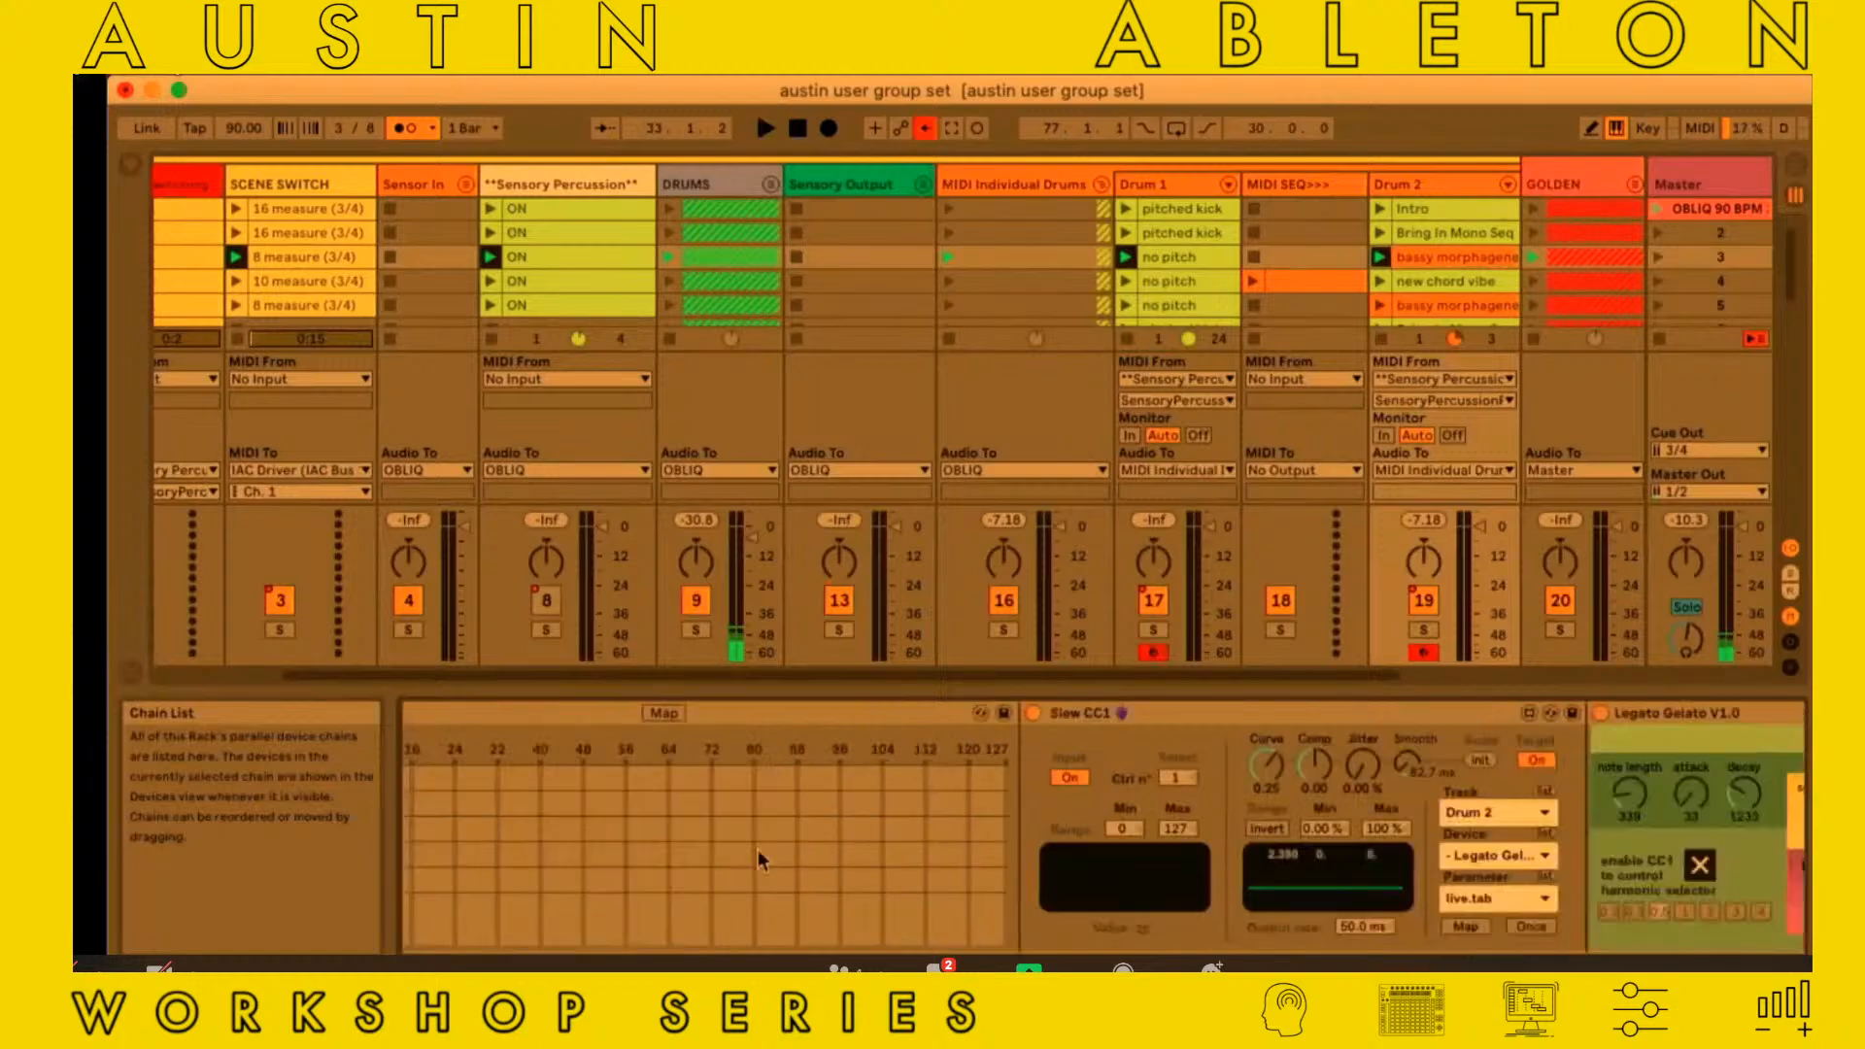
scroll(758, 849, "right", 5)
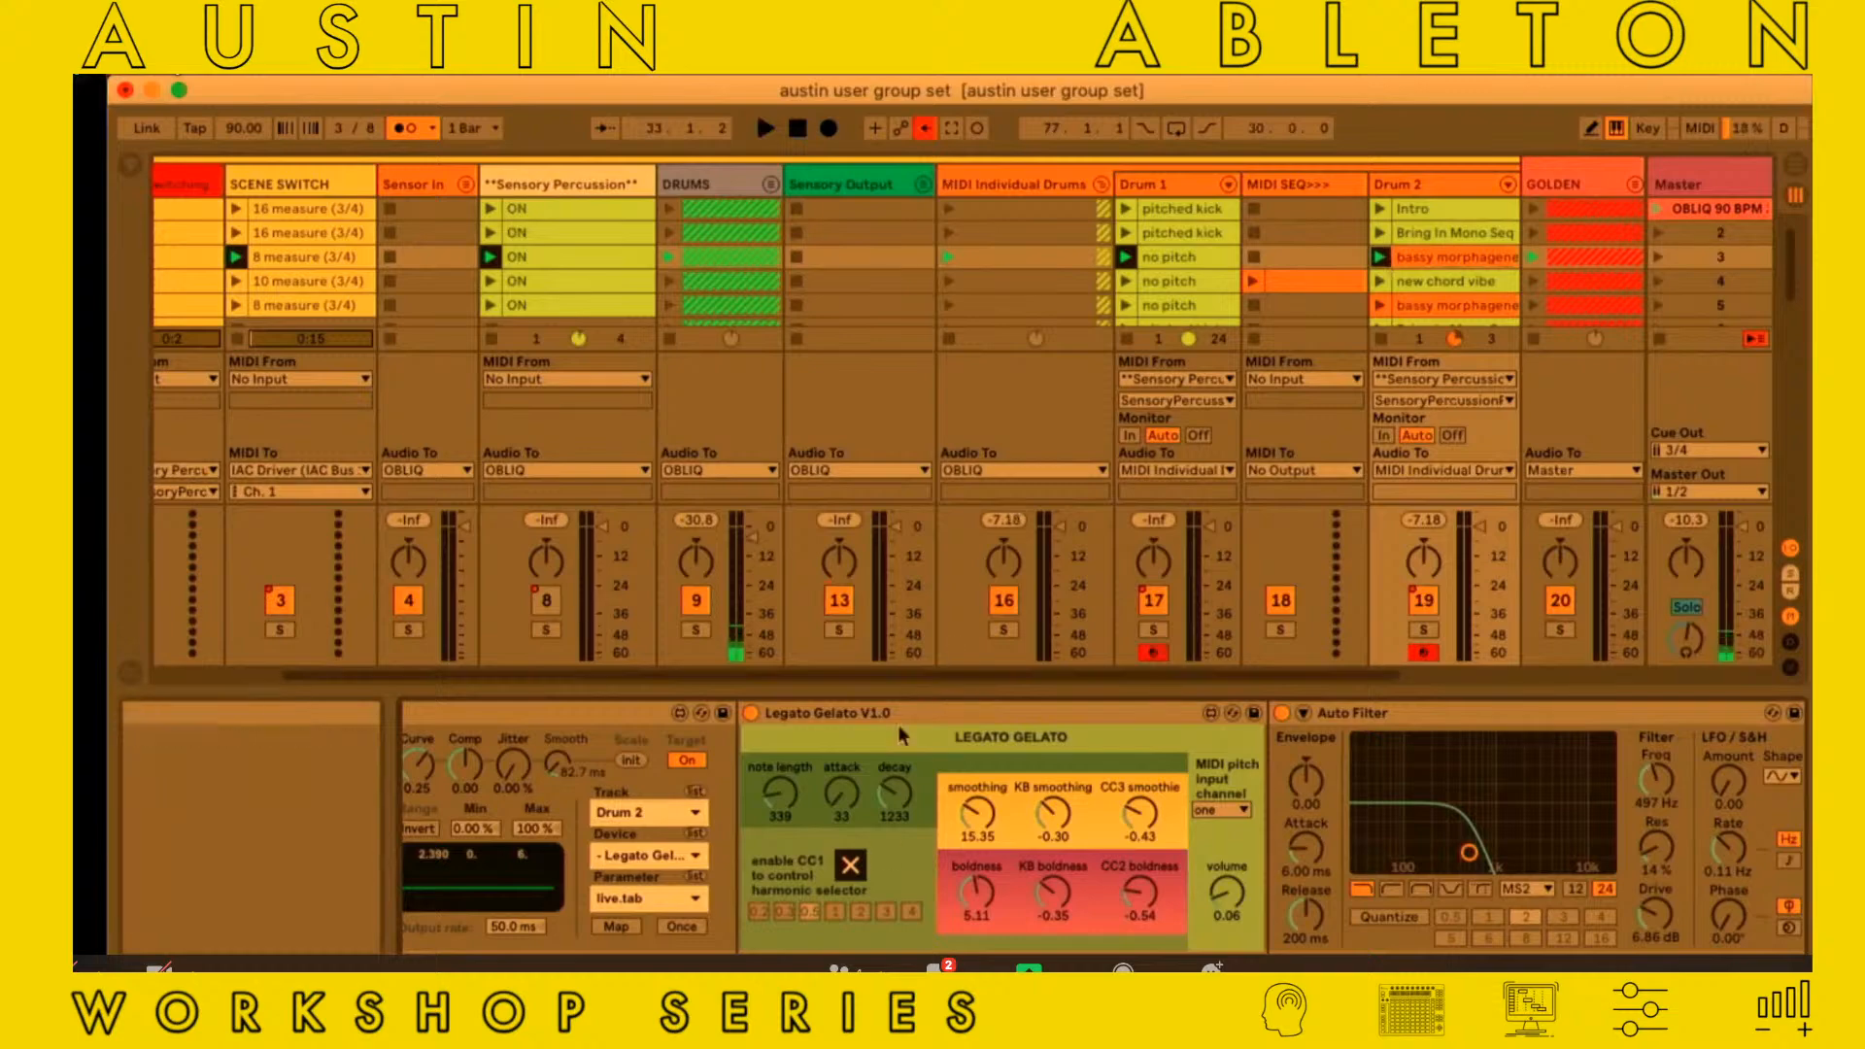
scroll(897, 724, "right", 1)
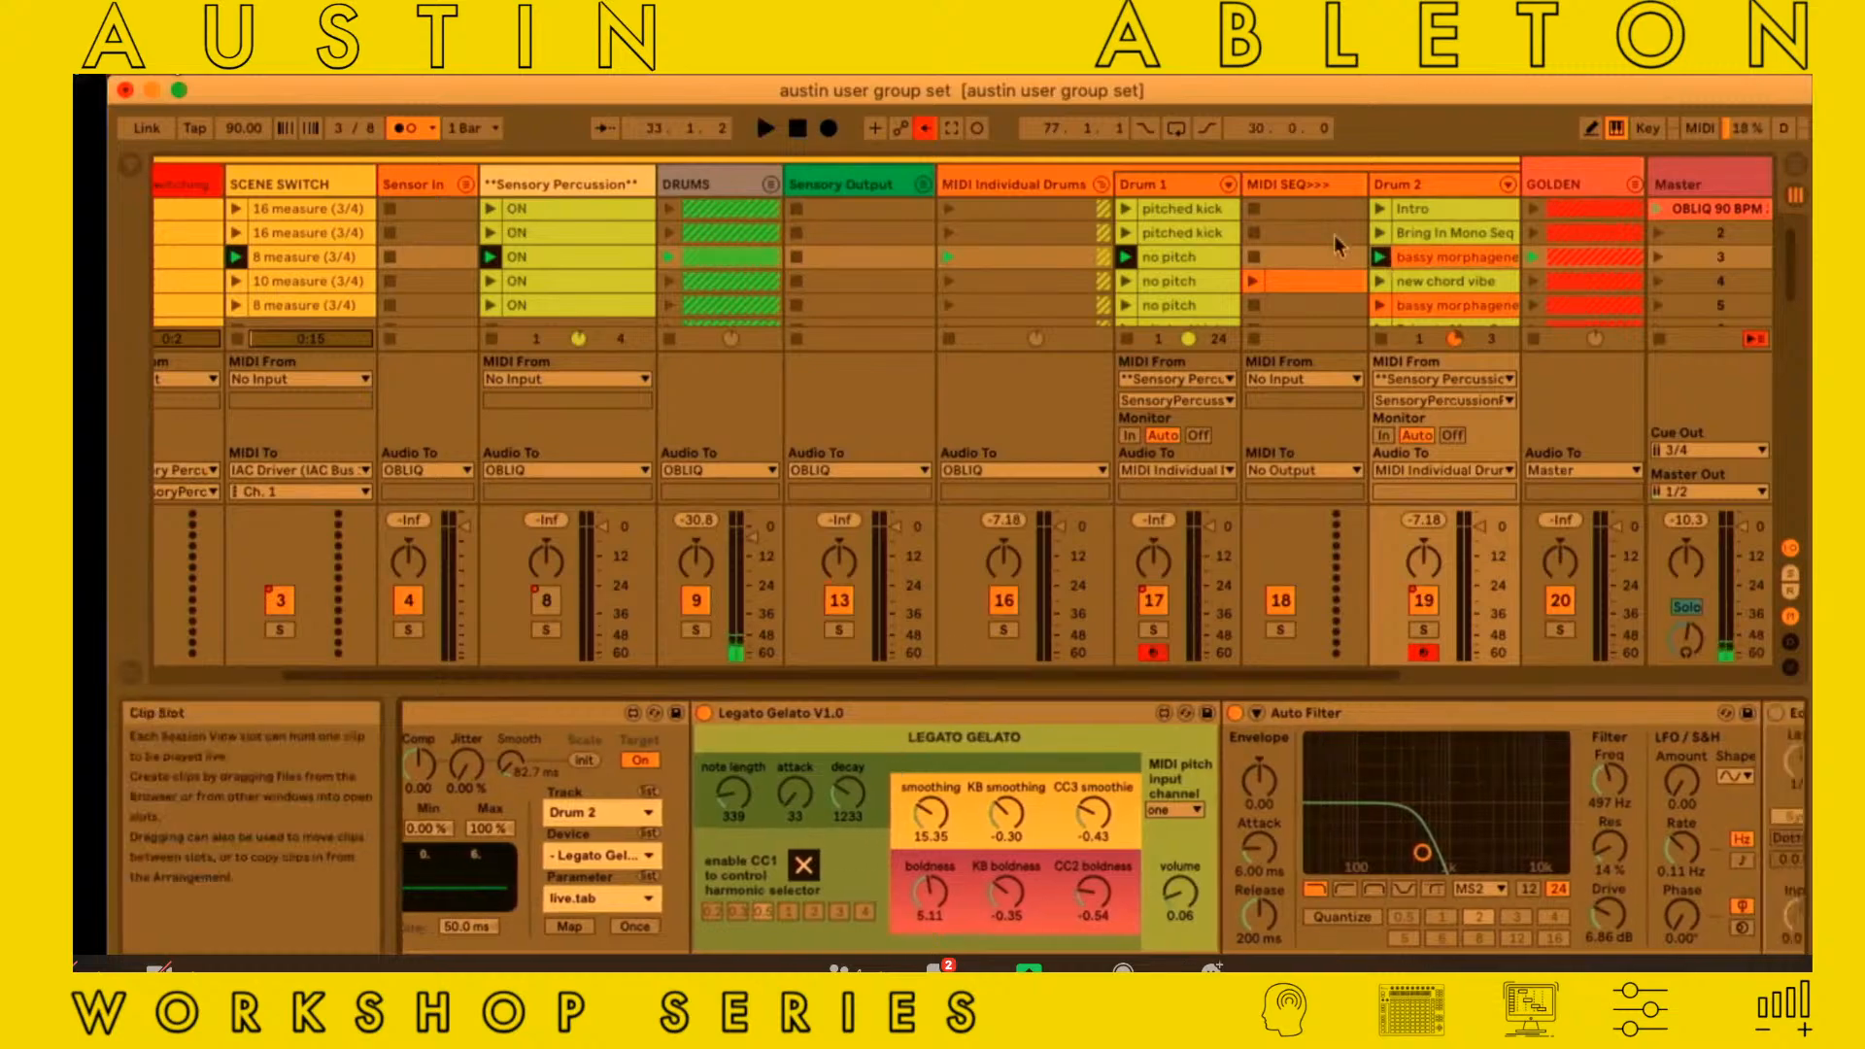
Select the MIDI SEQ>>> clip in scene 4 to show that track's devices, and launch scene 4
scroll(1333, 235, "right", 3)
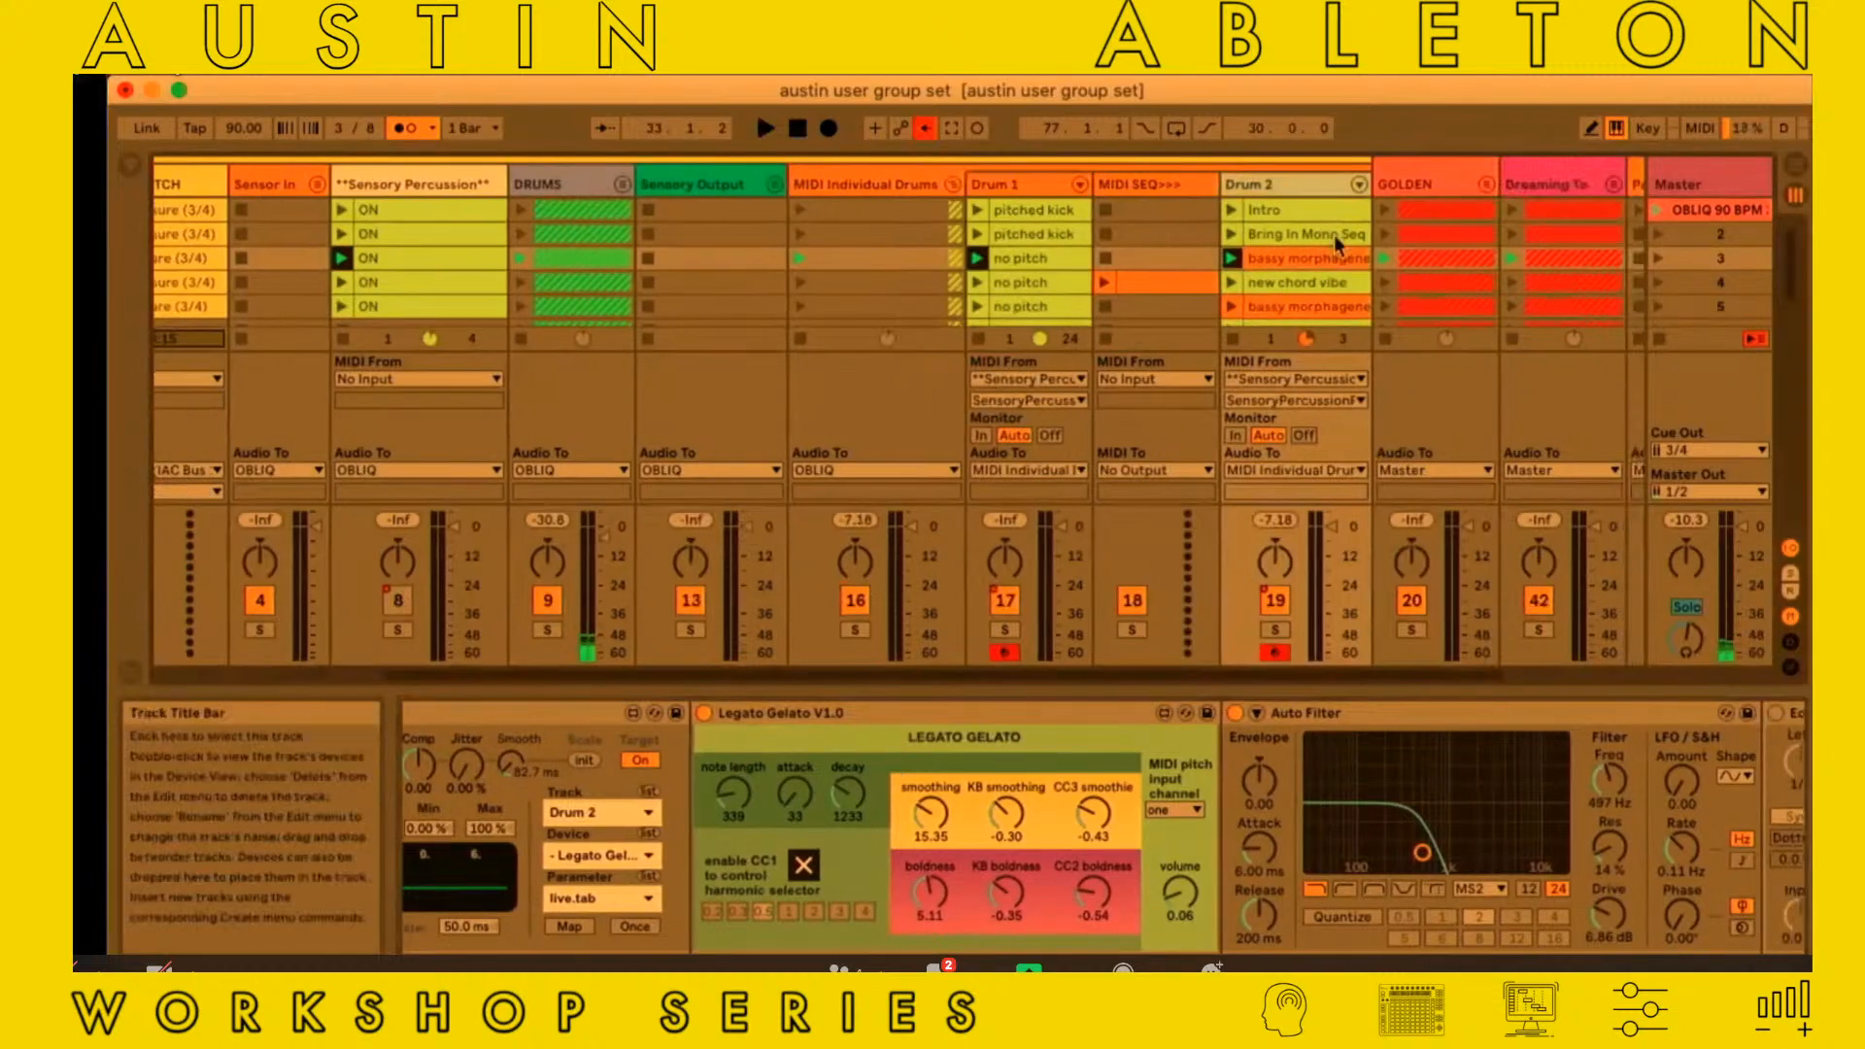
left_click(1151, 289)
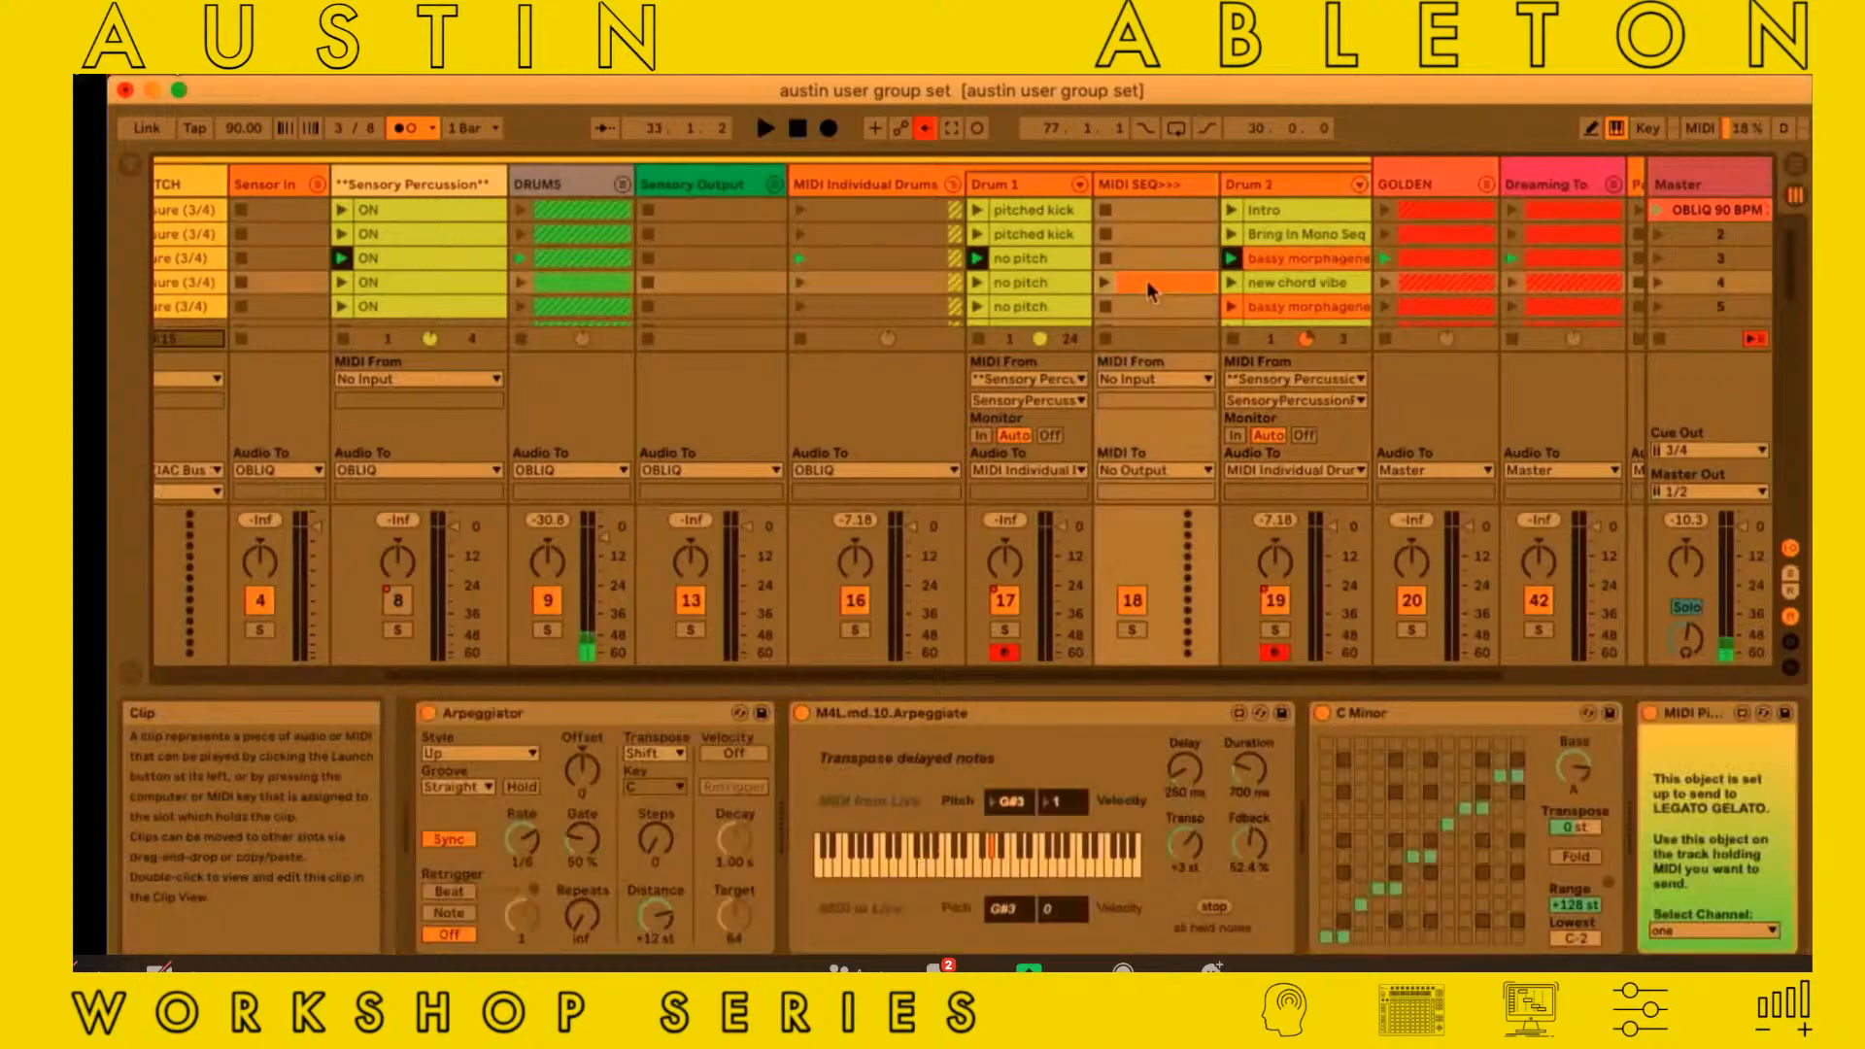
left_click(1657, 283)
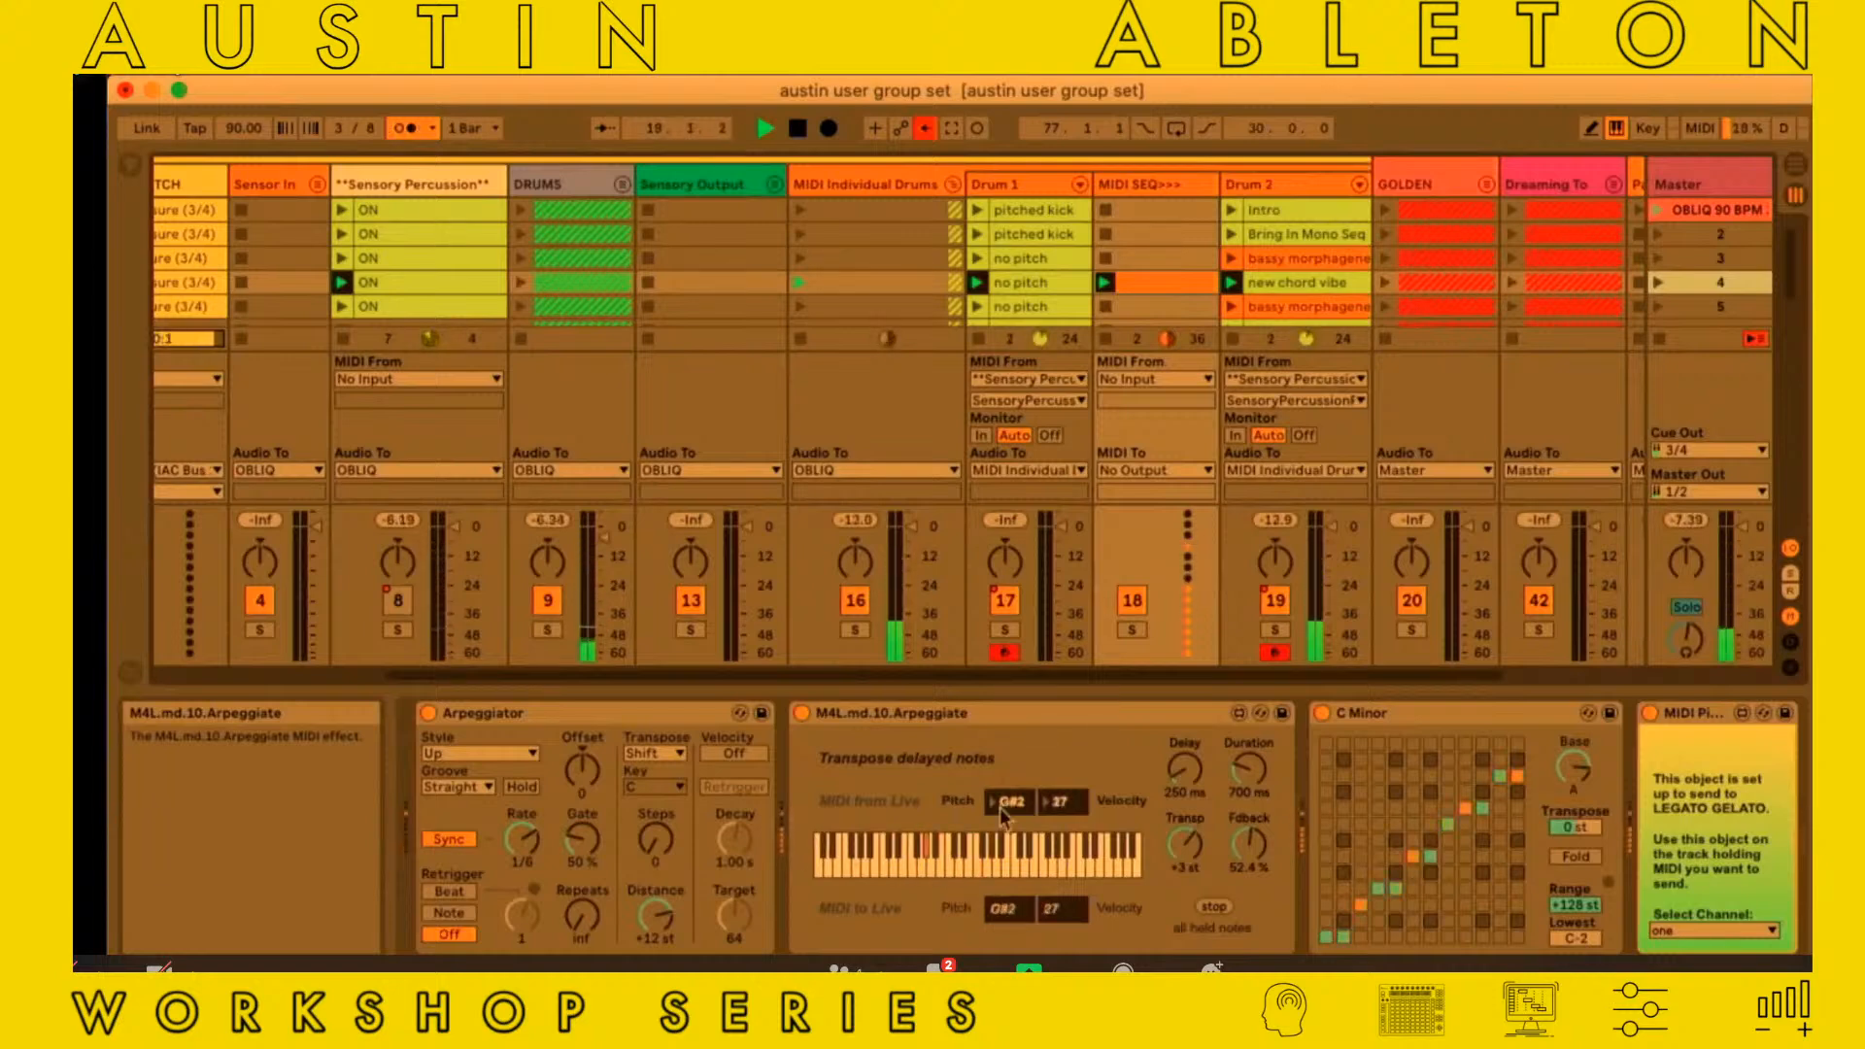
Launch scene 5 and stop playback
key("Down")
key("Return")
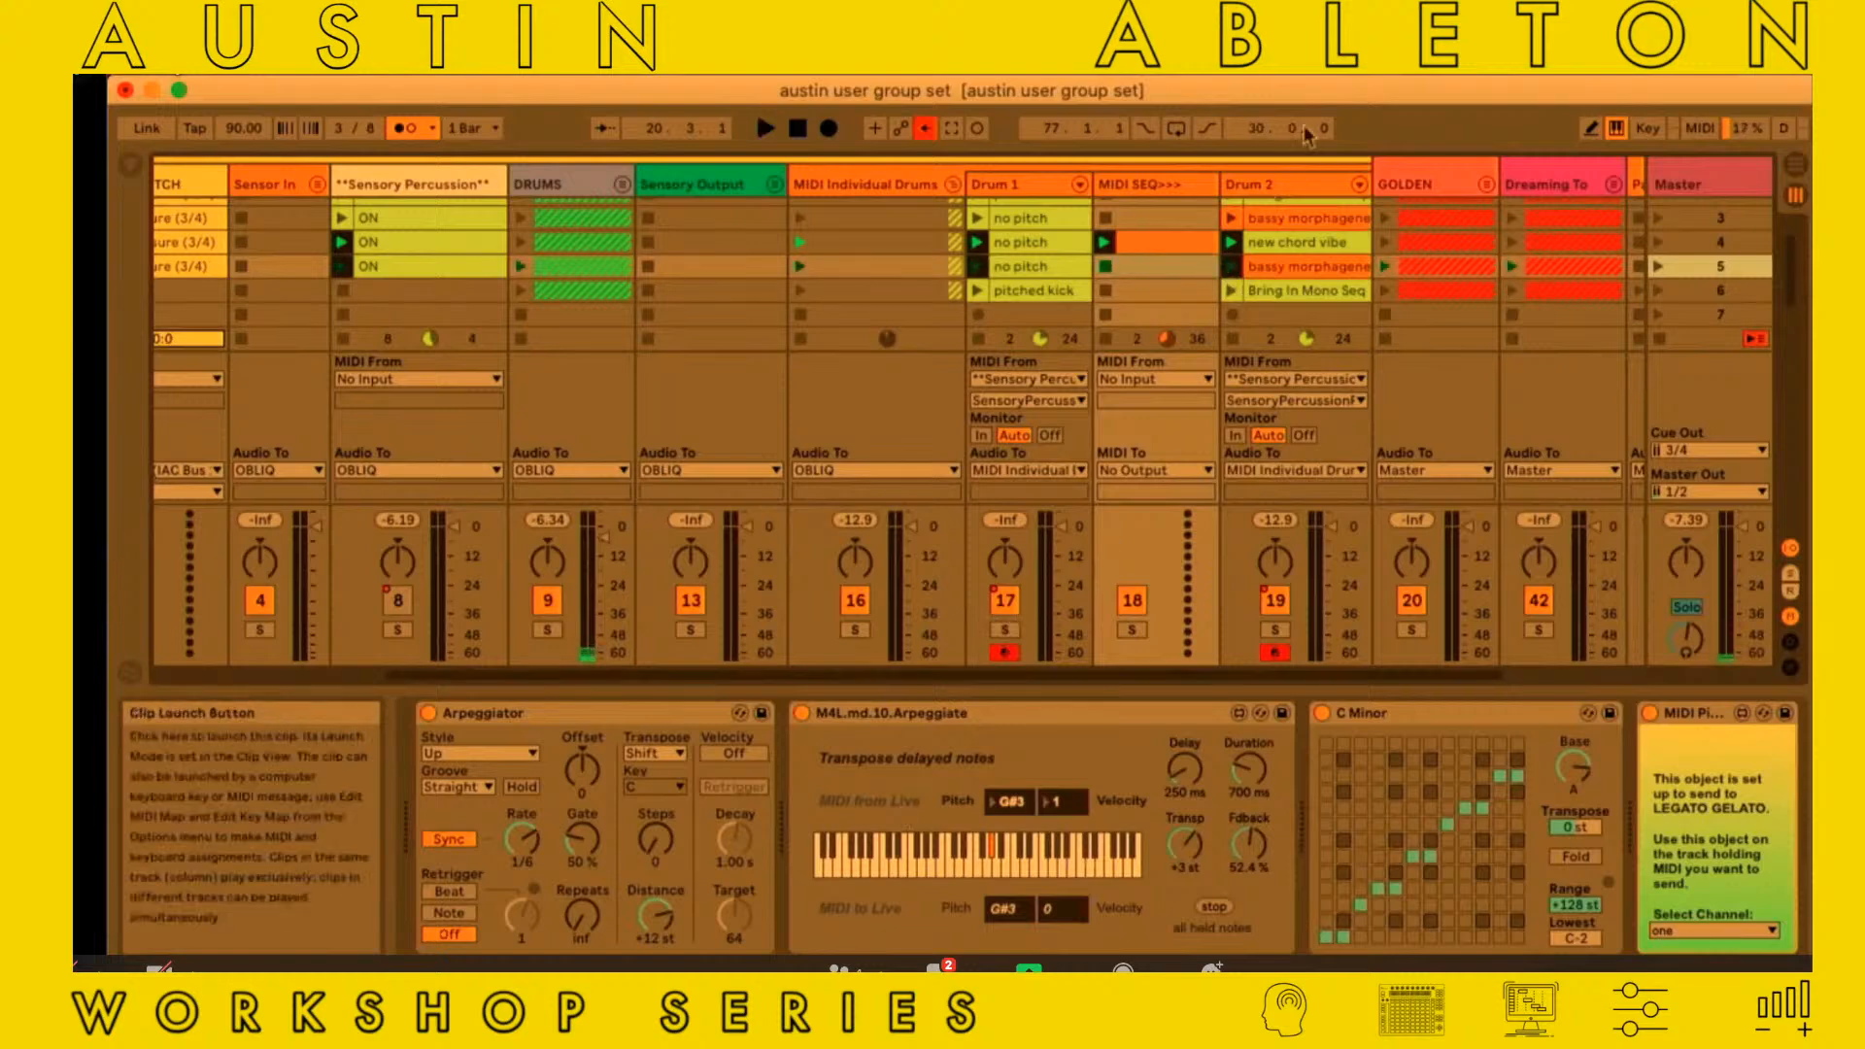
Select Drum 2's new chord vibe clip and review the Legato Gelato and Auto Filter devices
scroll(1204, 262, "right", 2)
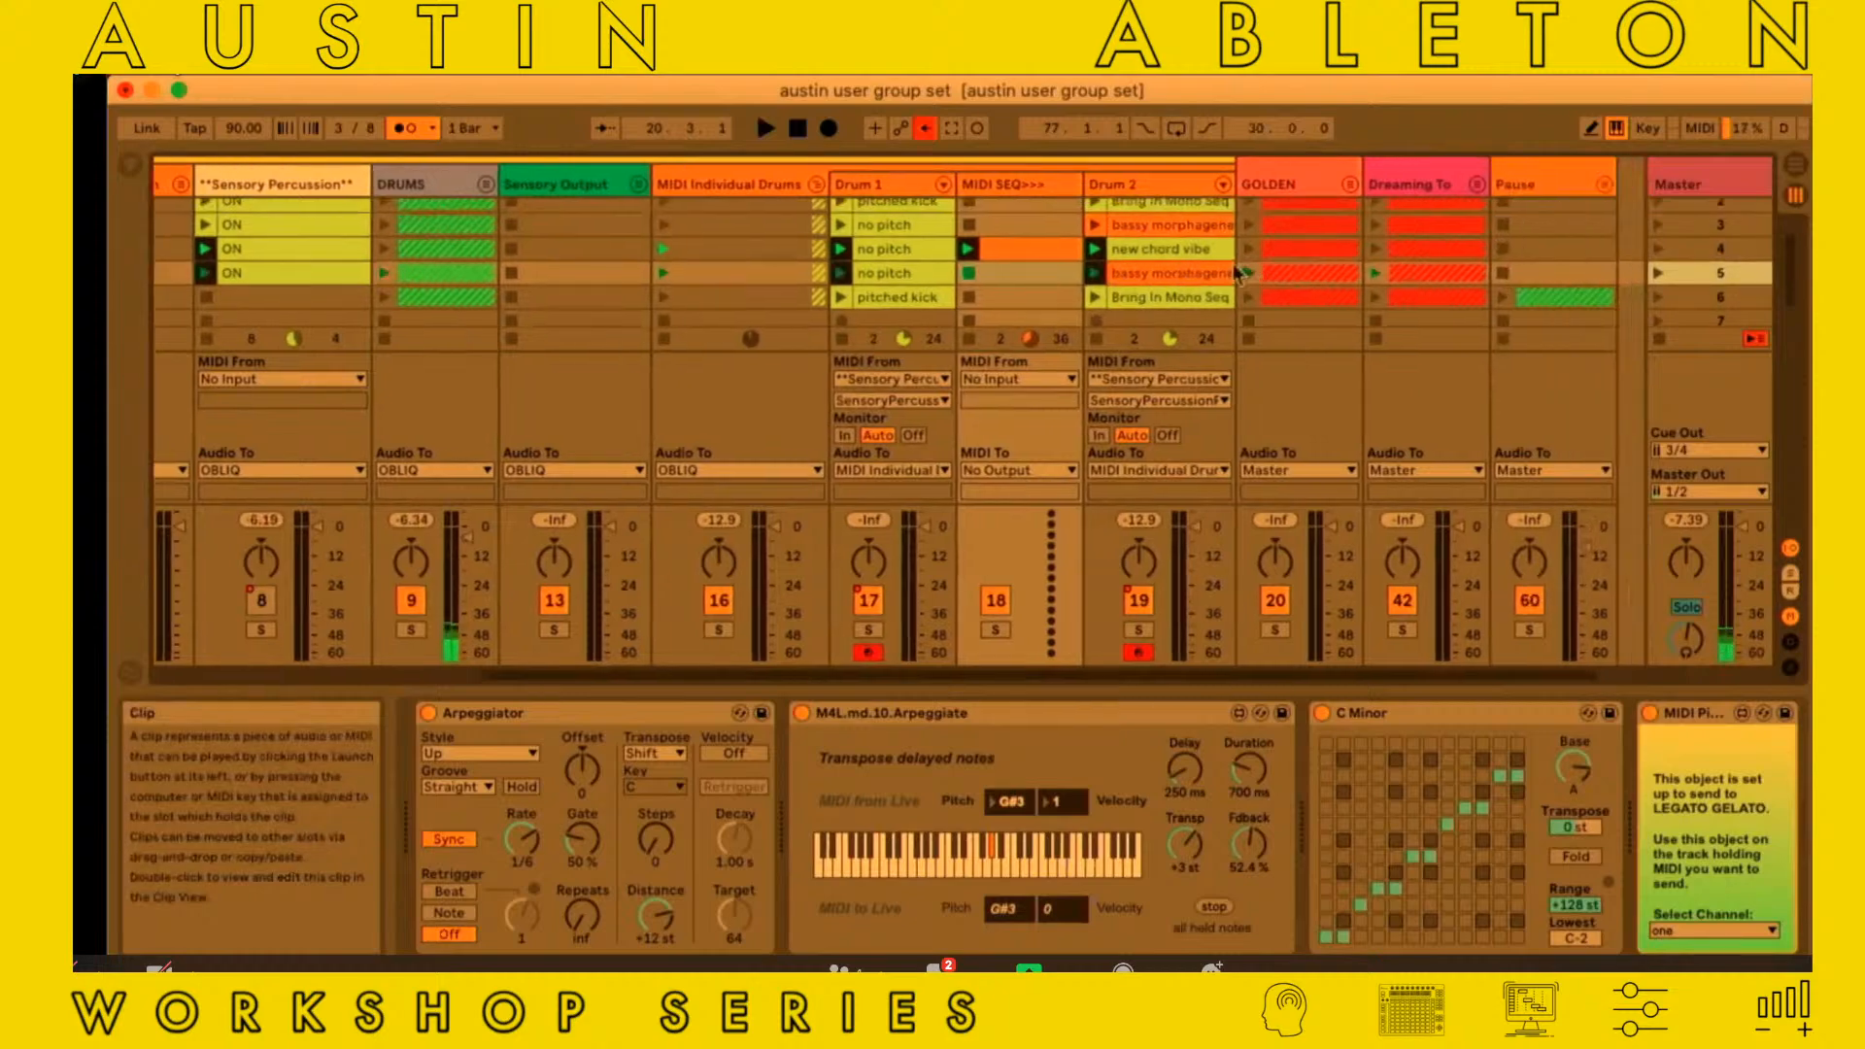
left_click(1138, 255)
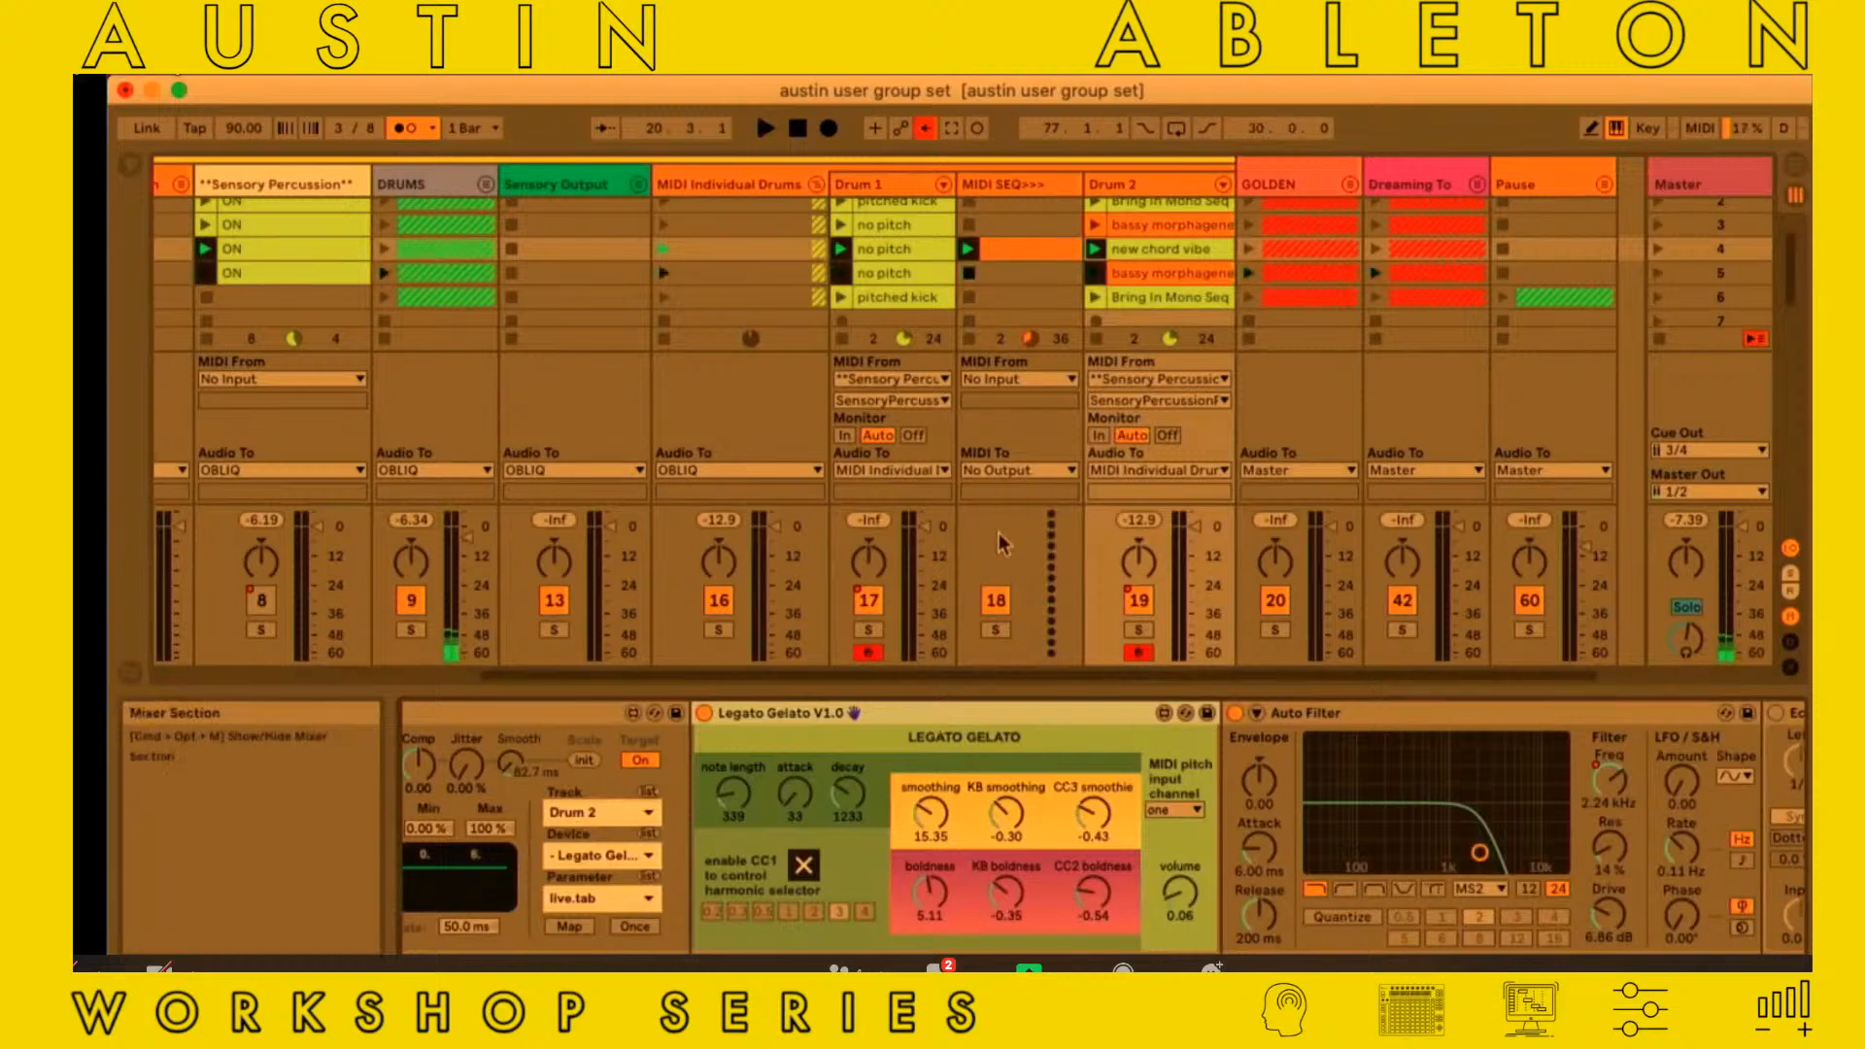
scroll(998, 532, "left", 1)
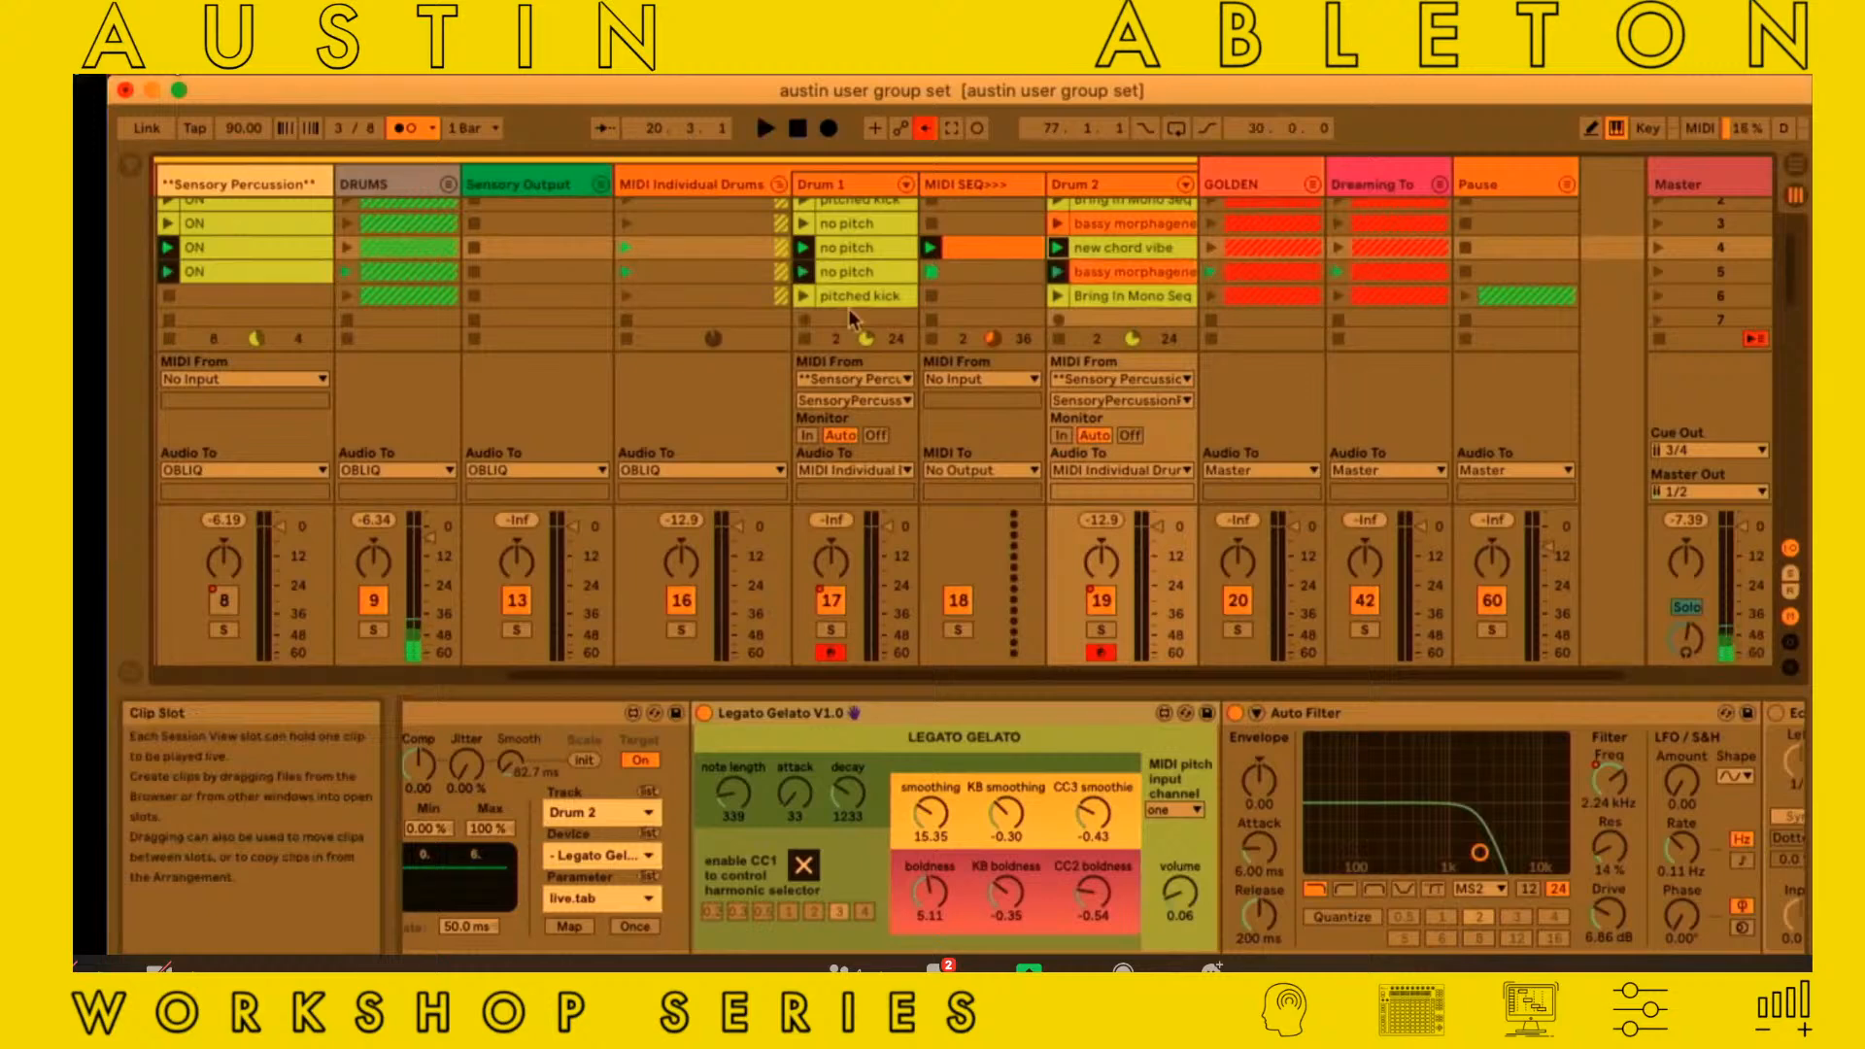
scroll(512, 175, "left", 5)
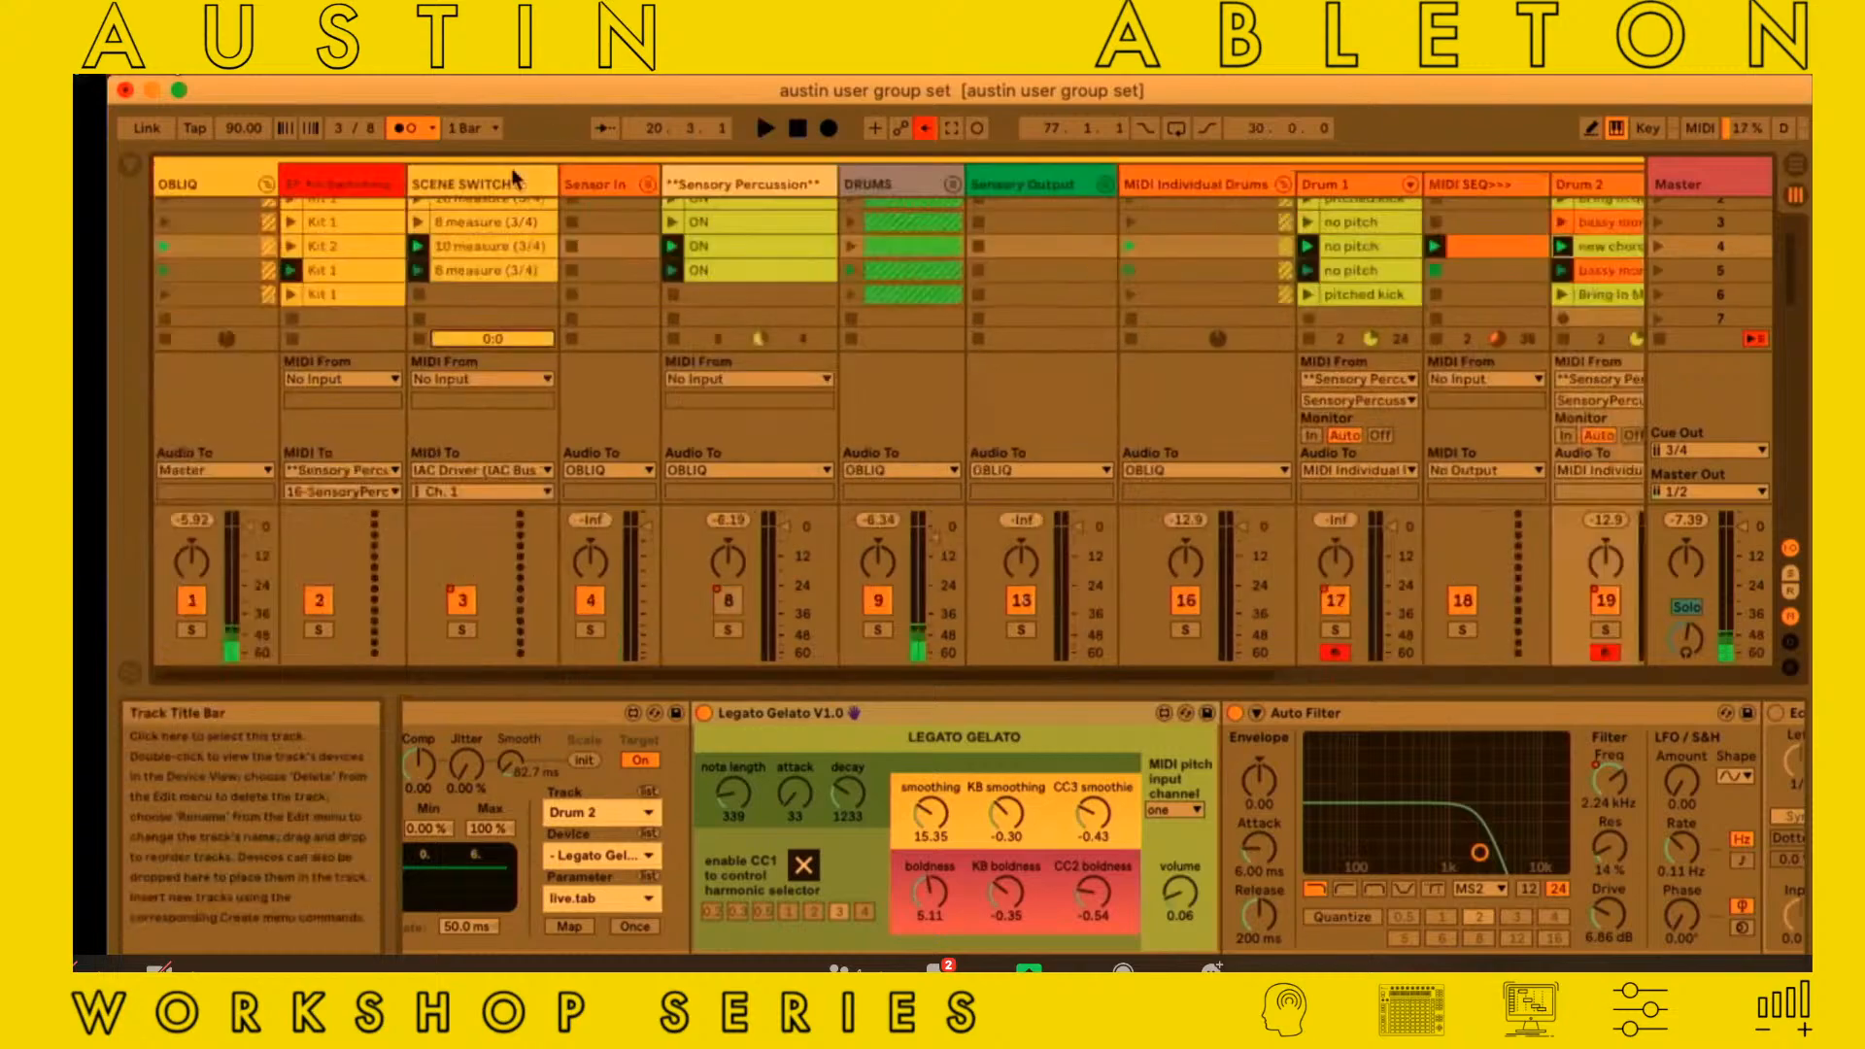
Fold the OBLIQ group and unfold the GOLDEN group to bring its tracks into view
left_click(266, 185)
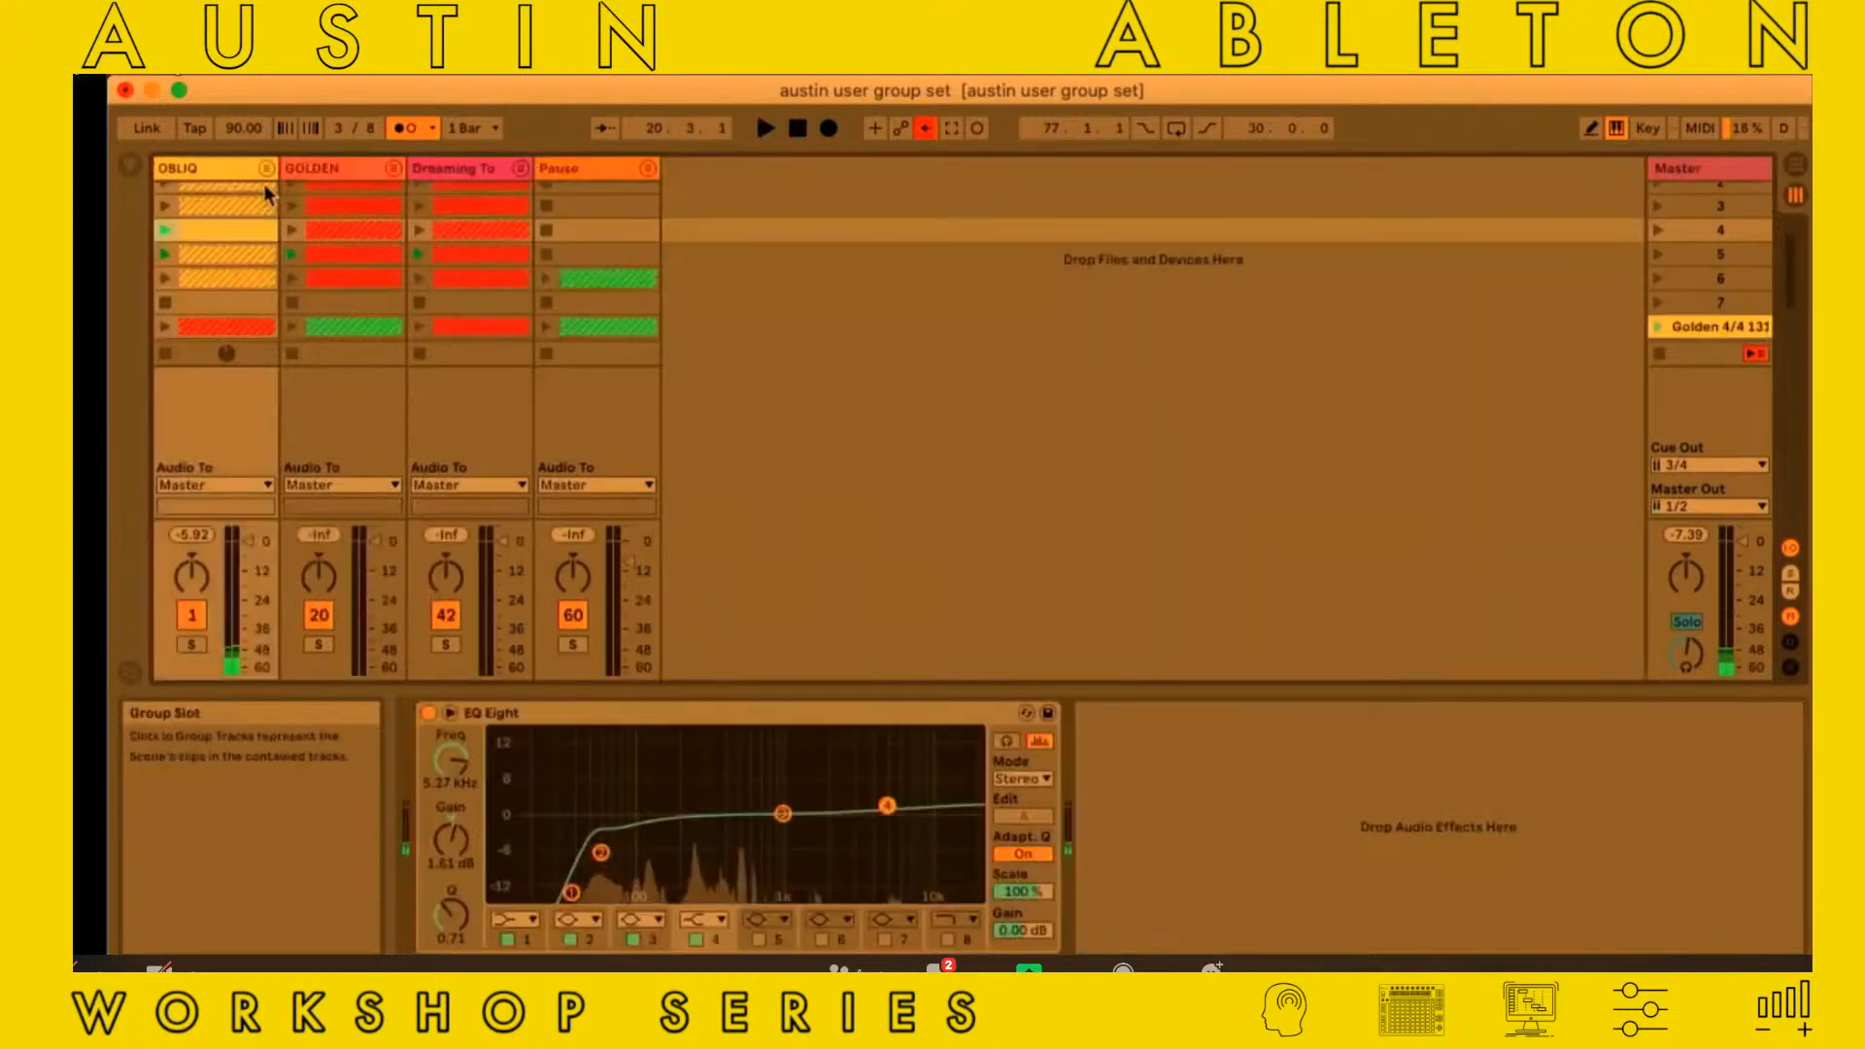
left_click(394, 171)
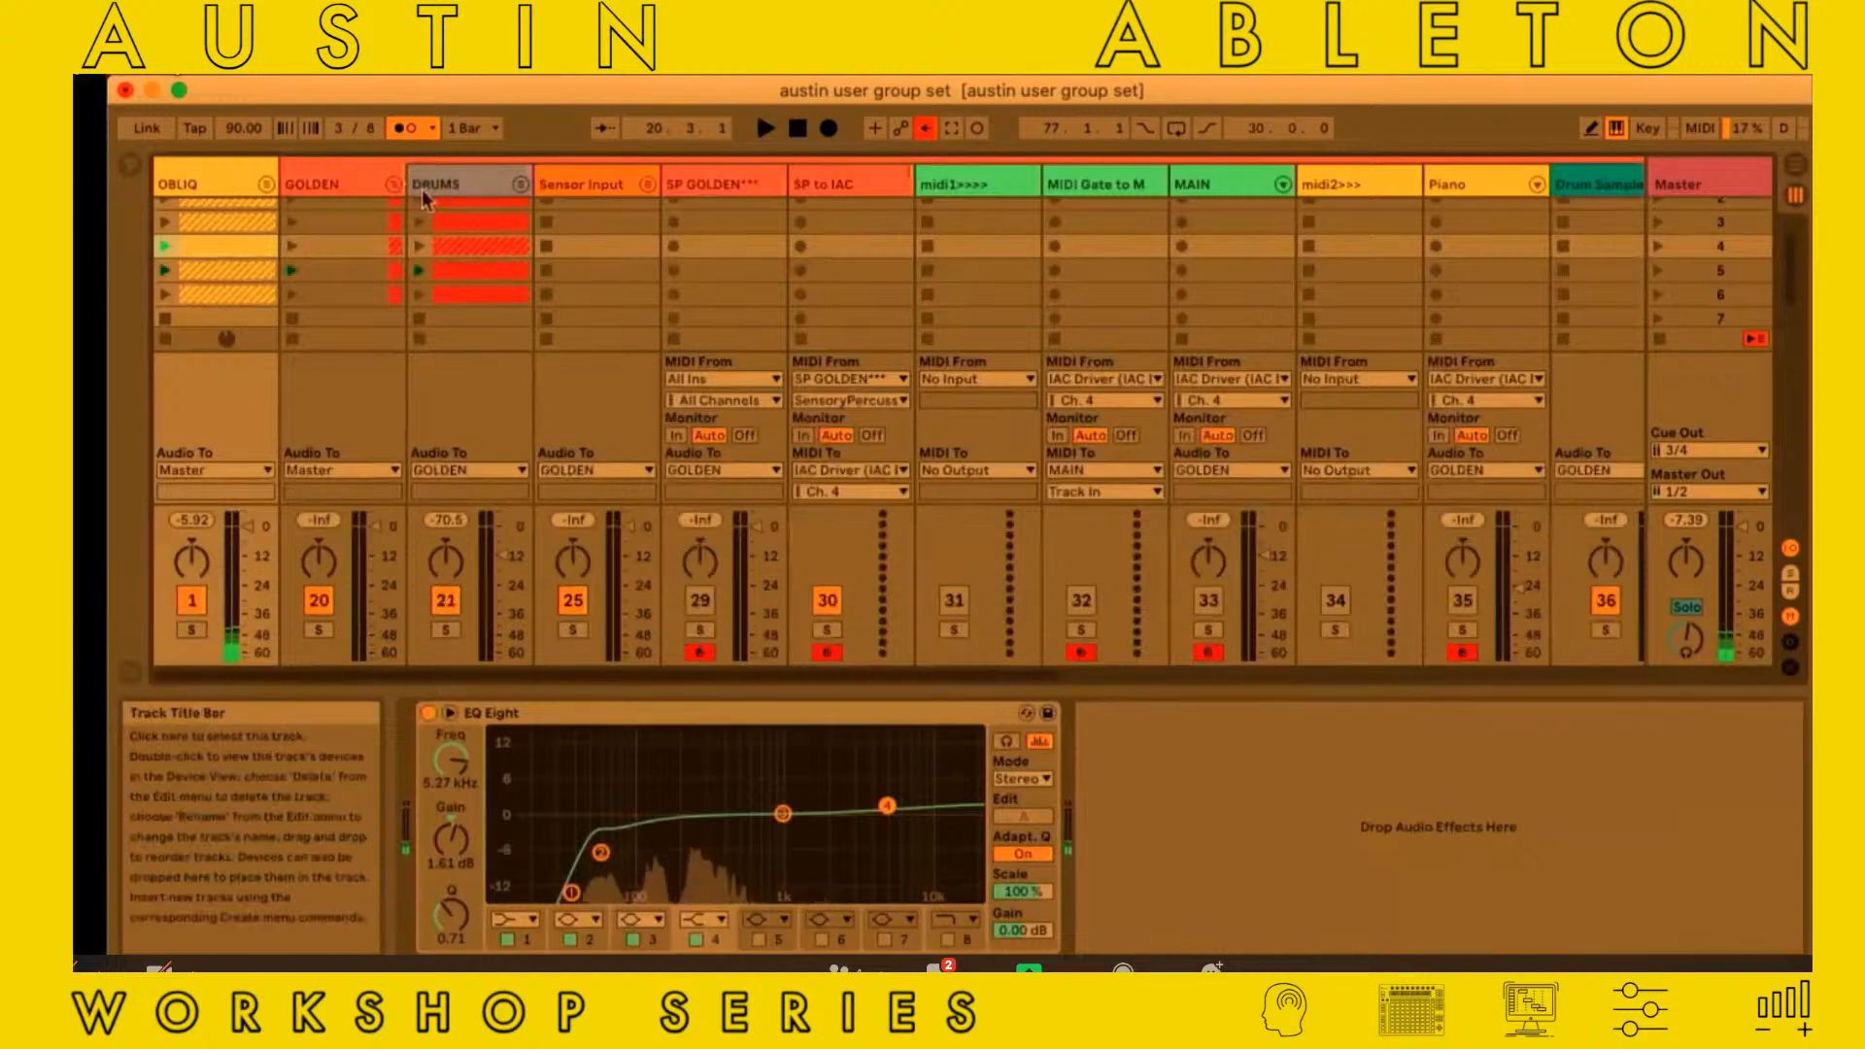
scroll(423, 197, "right", 3)
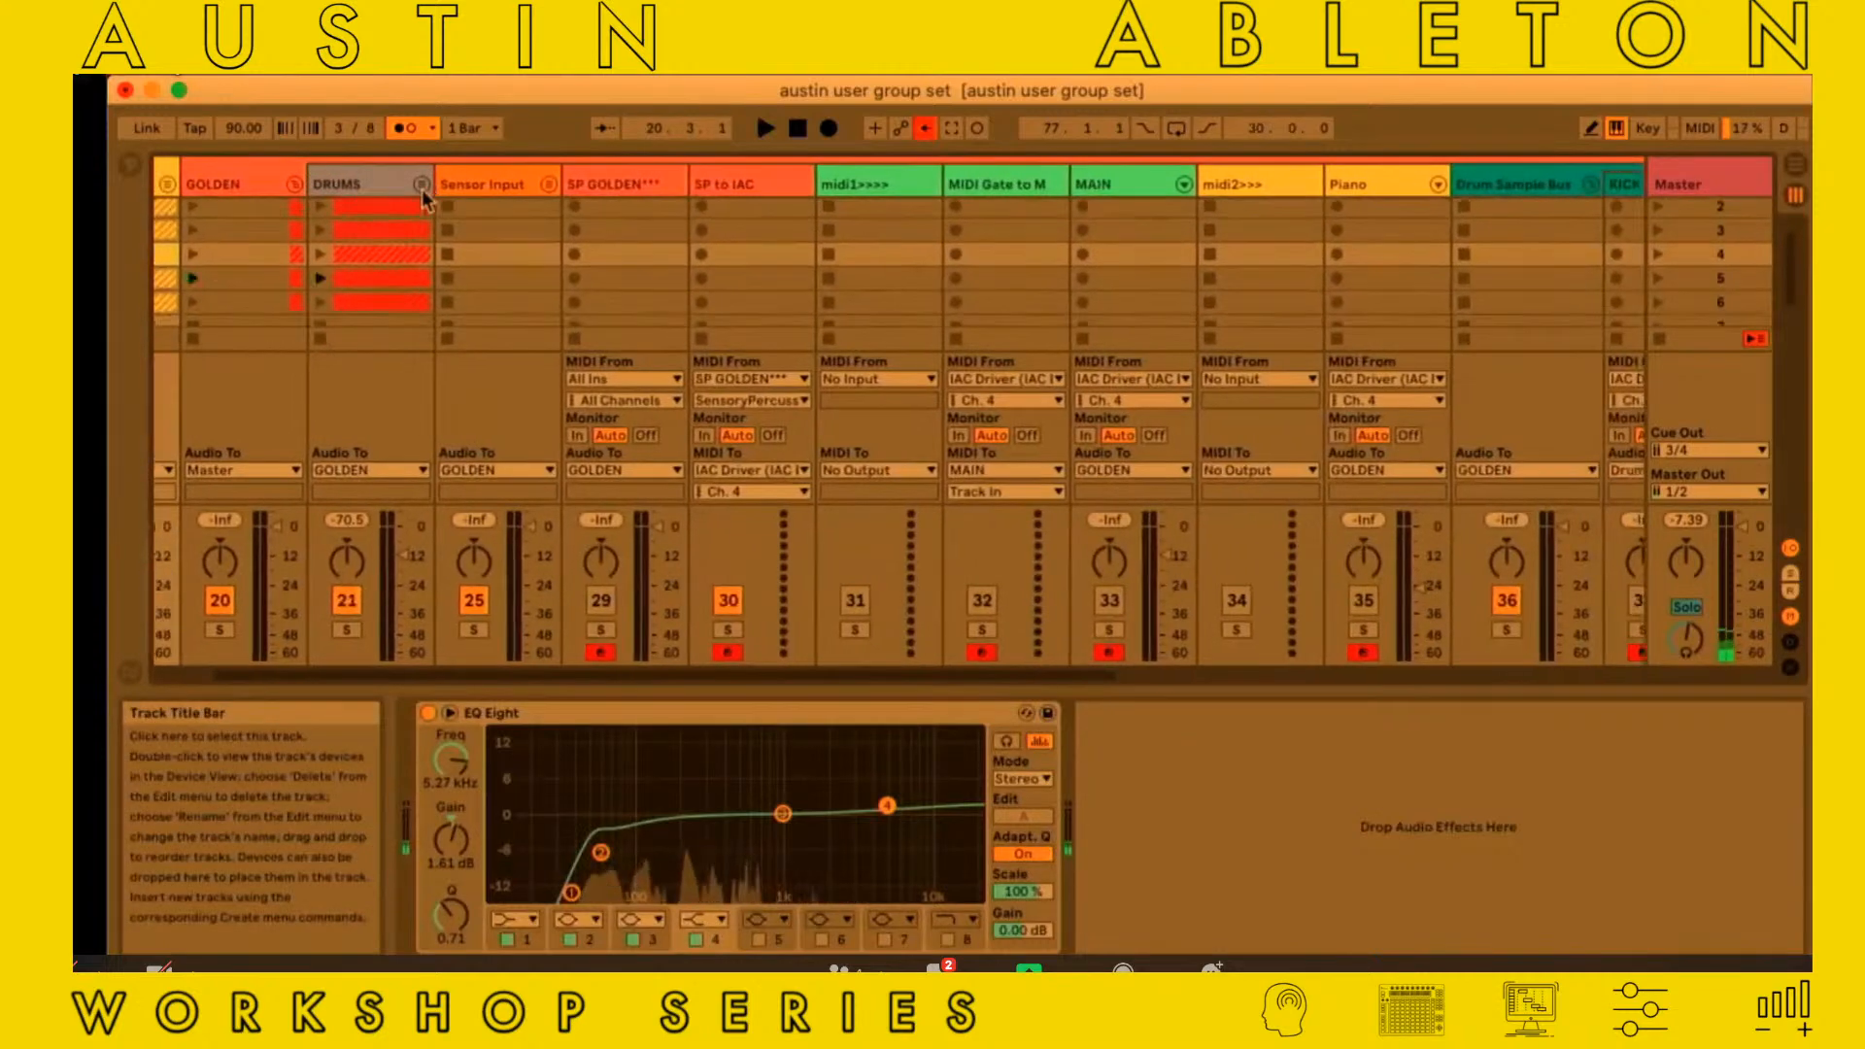
Look over the unfolded GOLDEN group's tracks, from DRUMS and Sensor Input to the KICK and Snare tracks, including their scene 1 clips
scroll(423, 197, "left", 1)
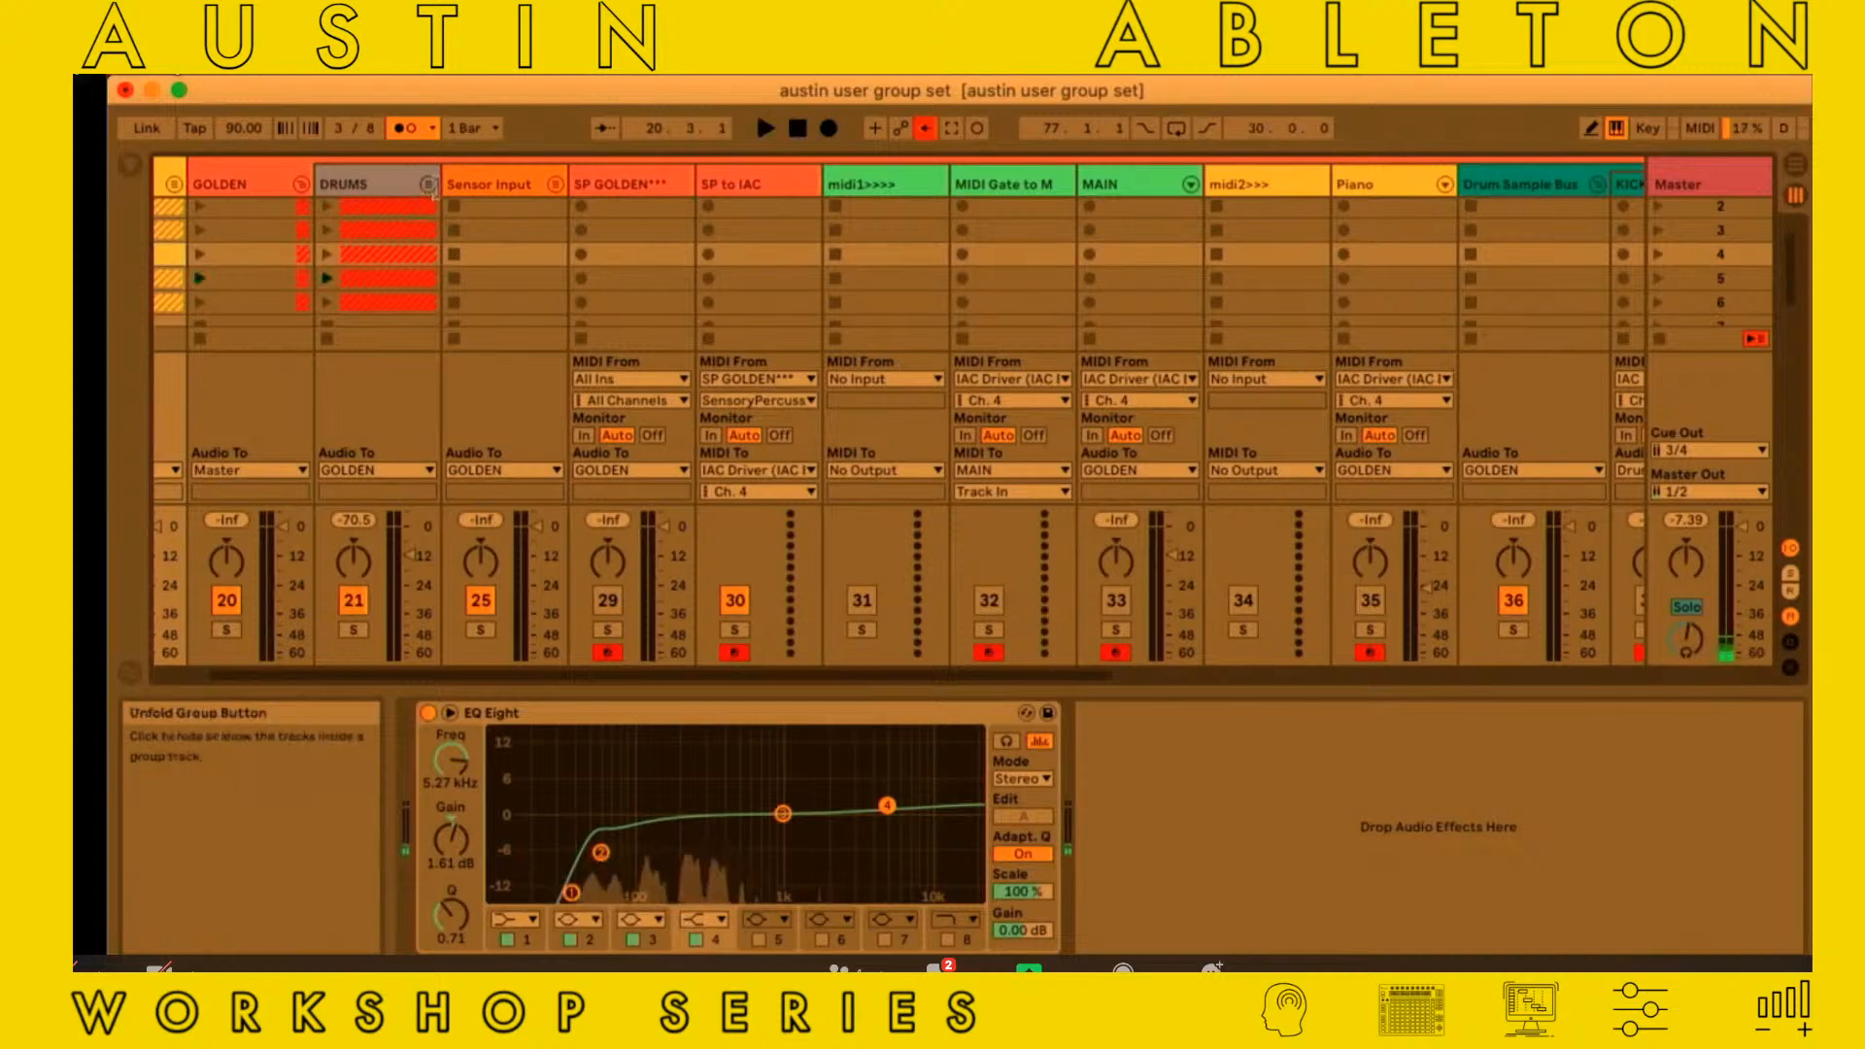
scroll(322, 192, "right", 5)
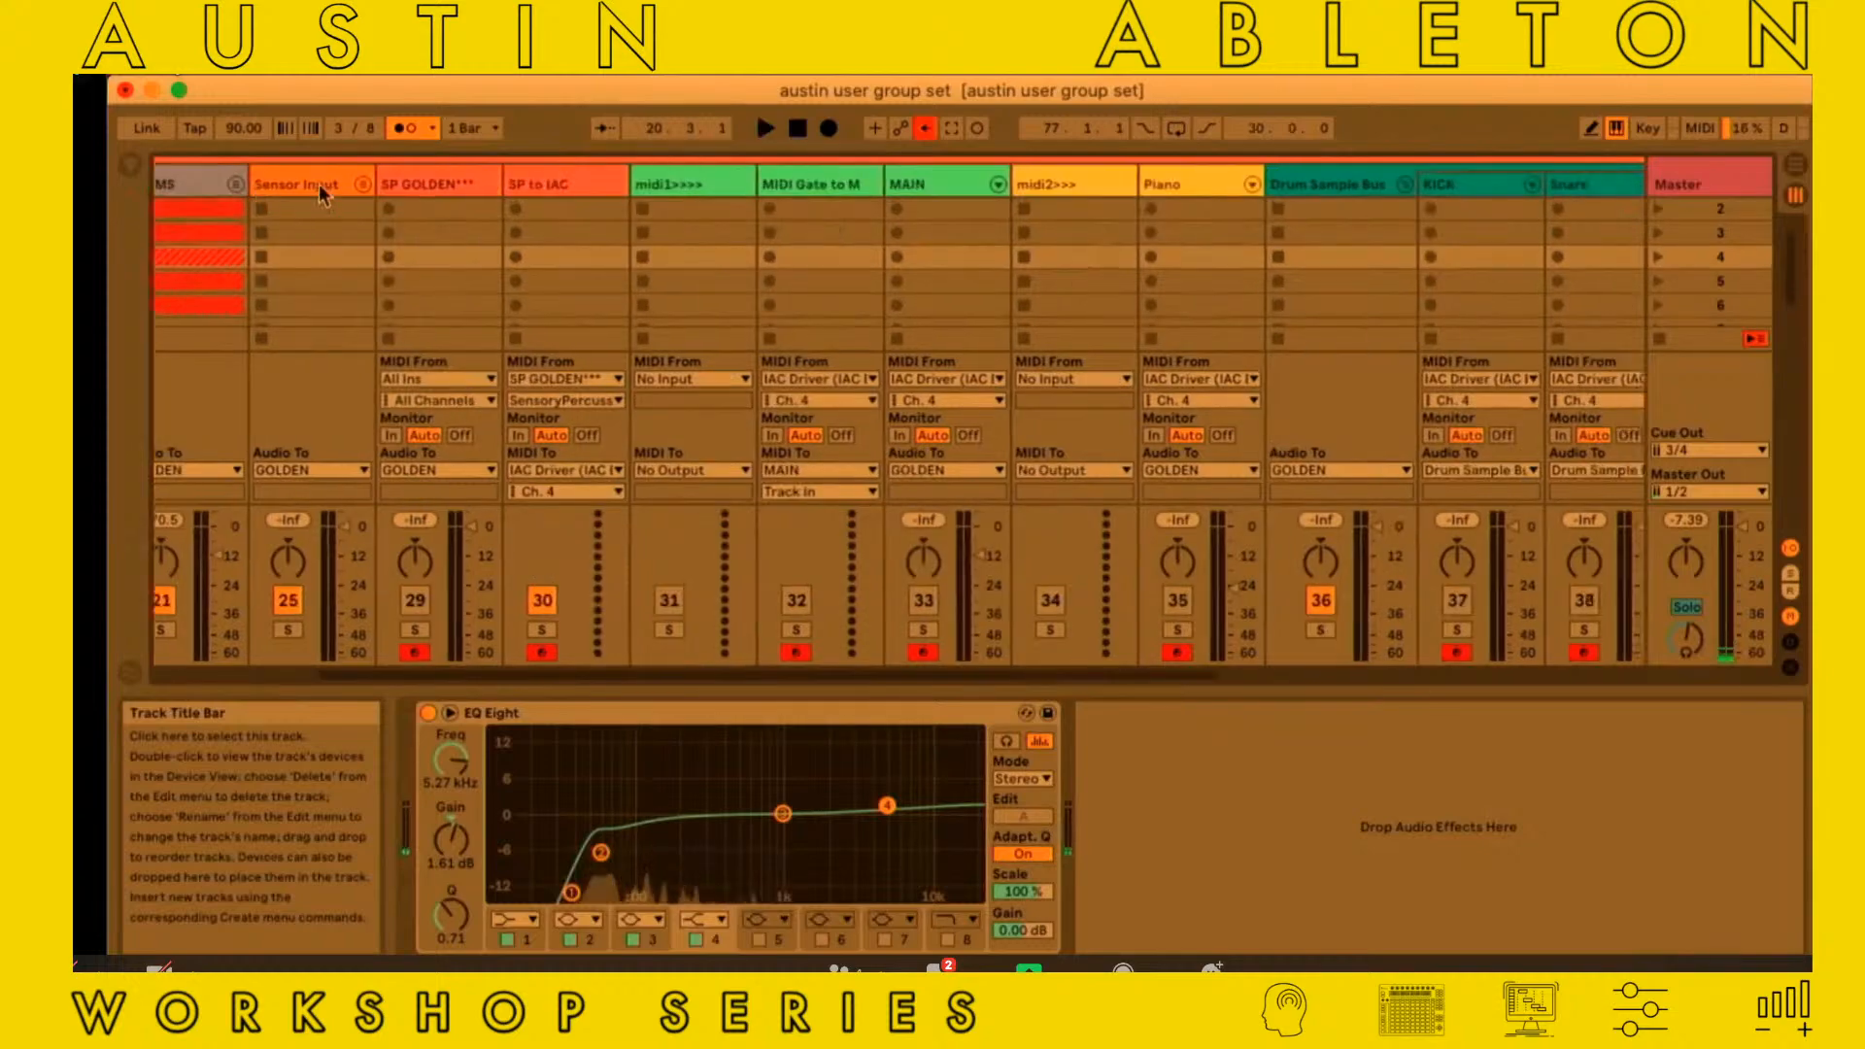
scroll(319, 184, "left", 7)
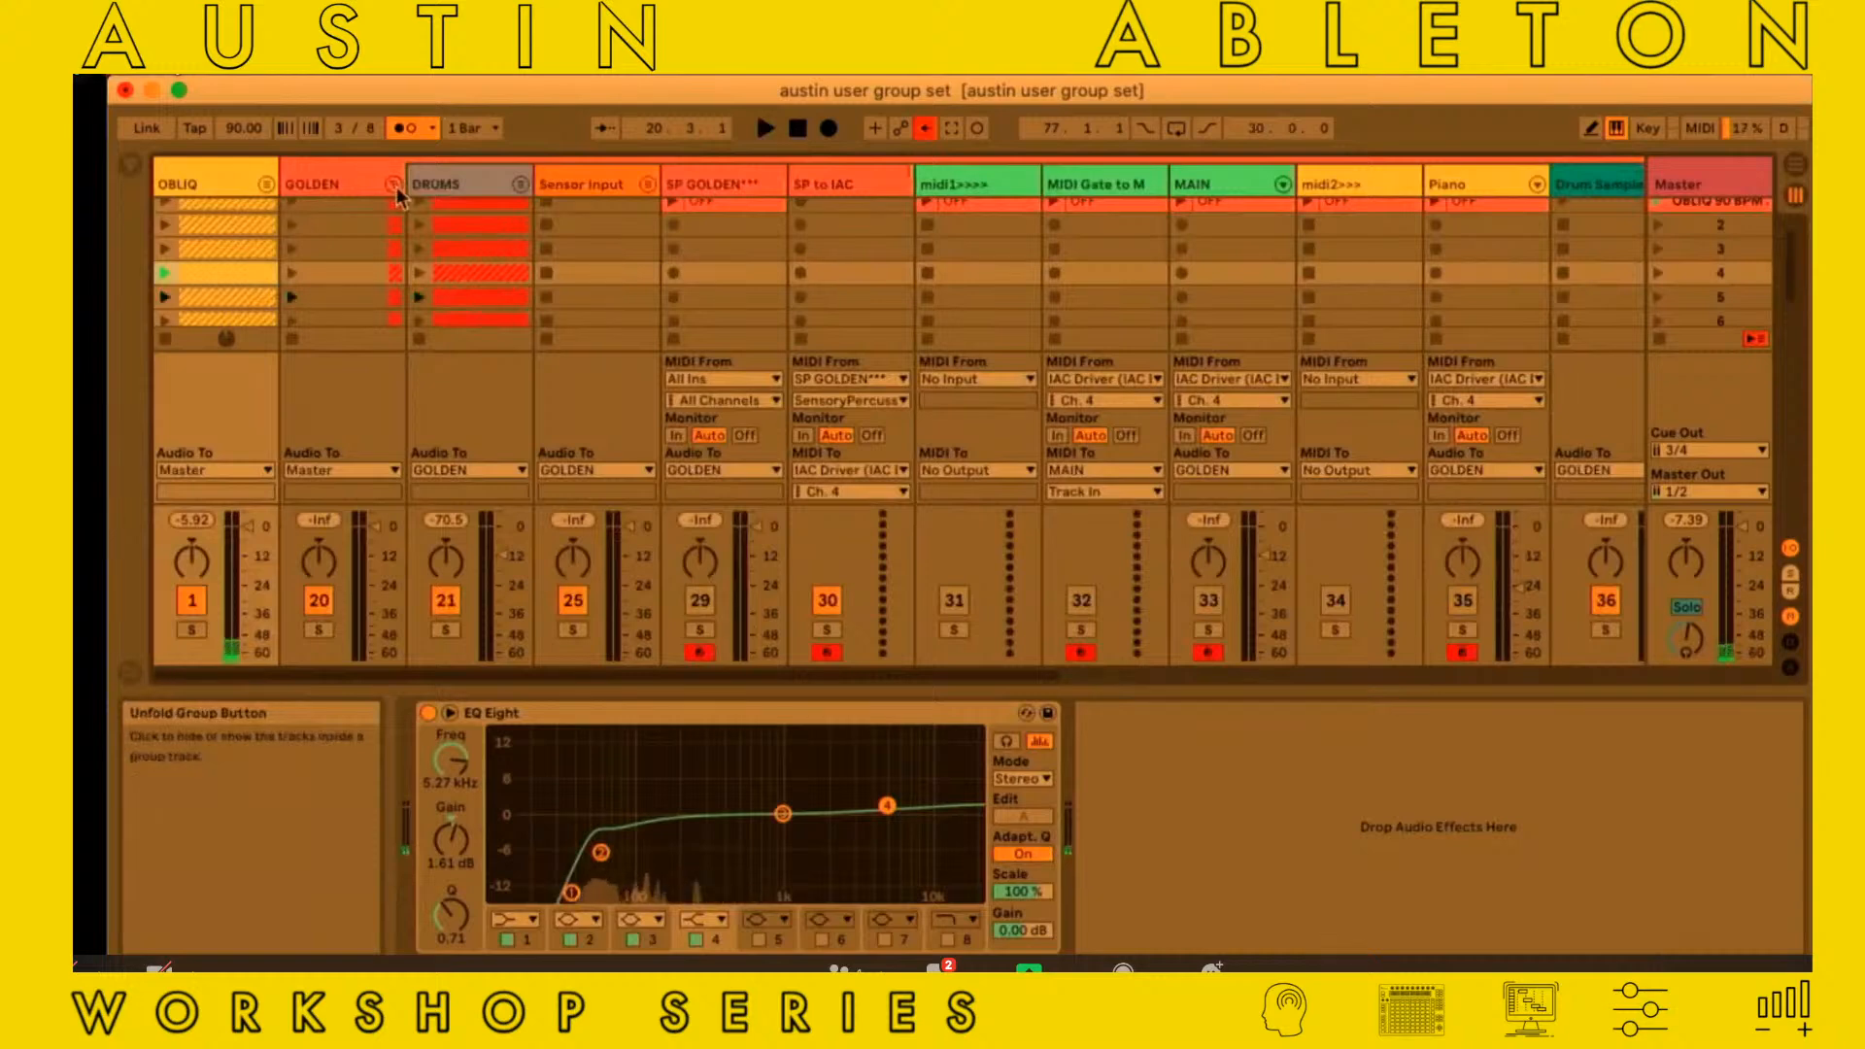
scroll(397, 194, "up", 1)
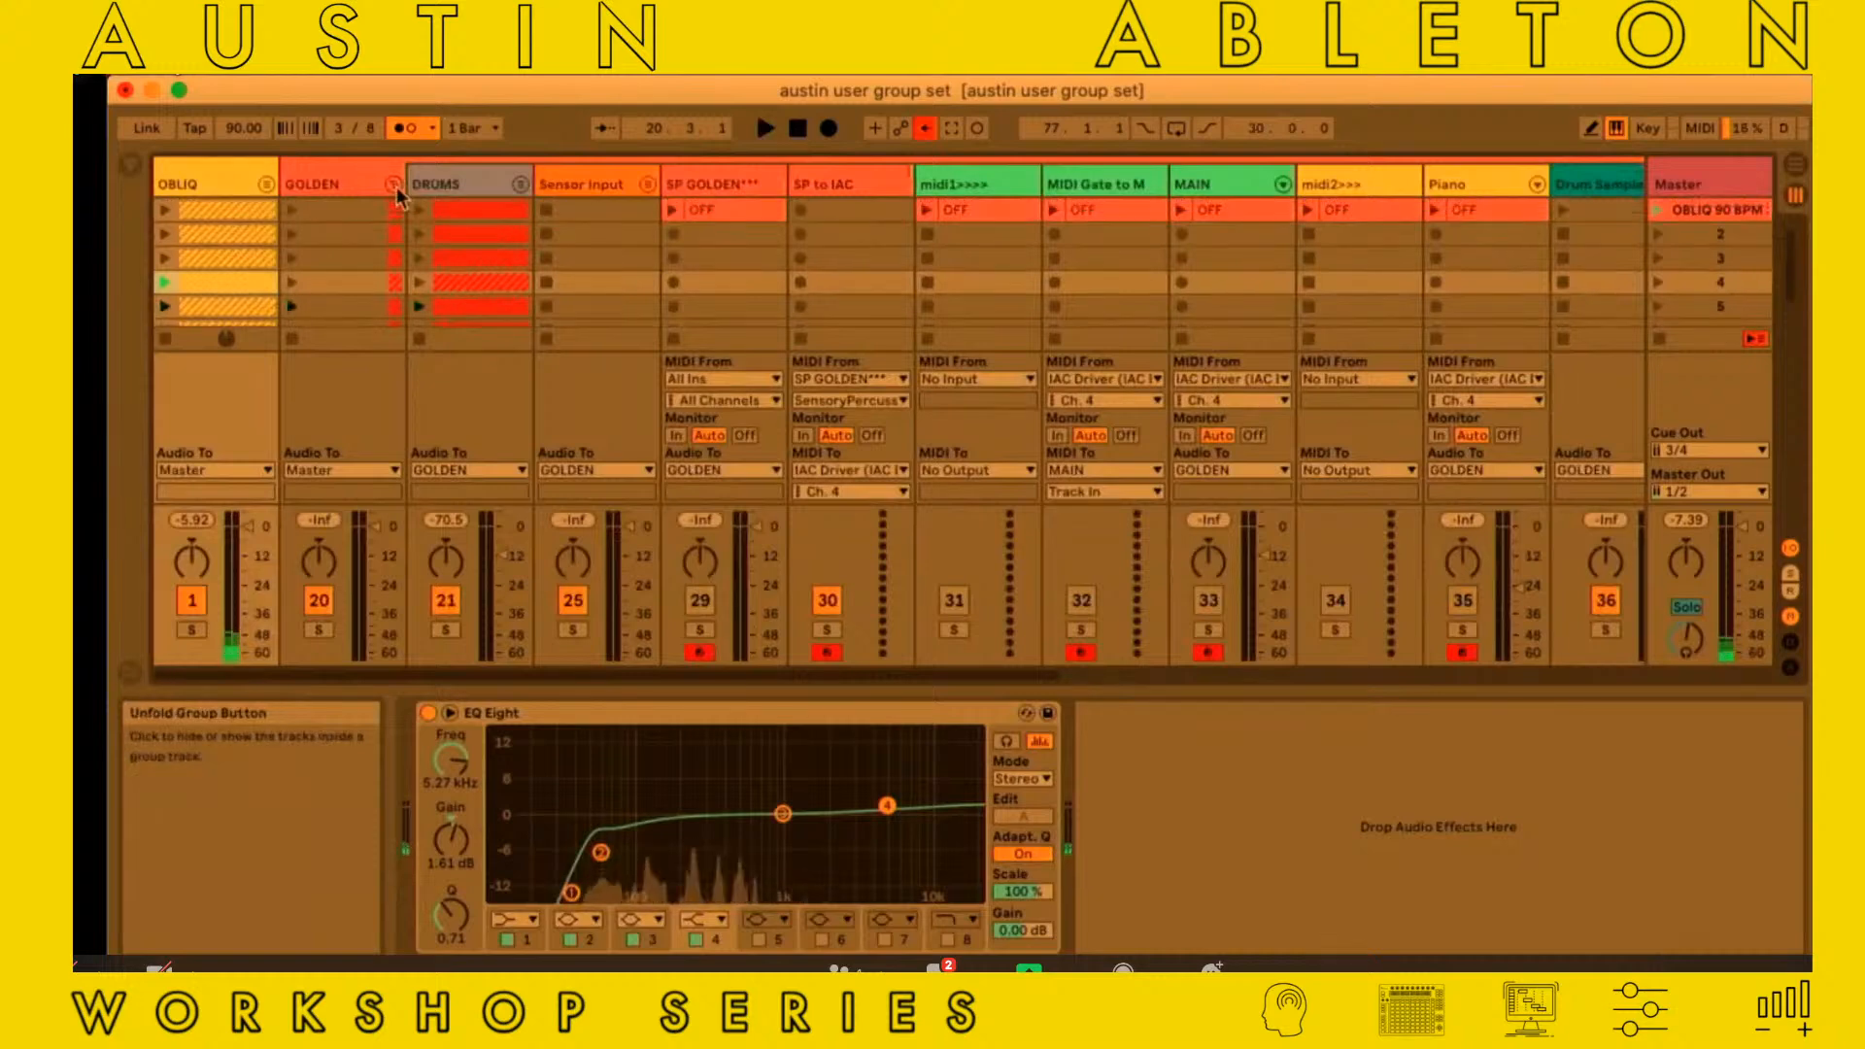
scroll(397, 197, "right", 1)
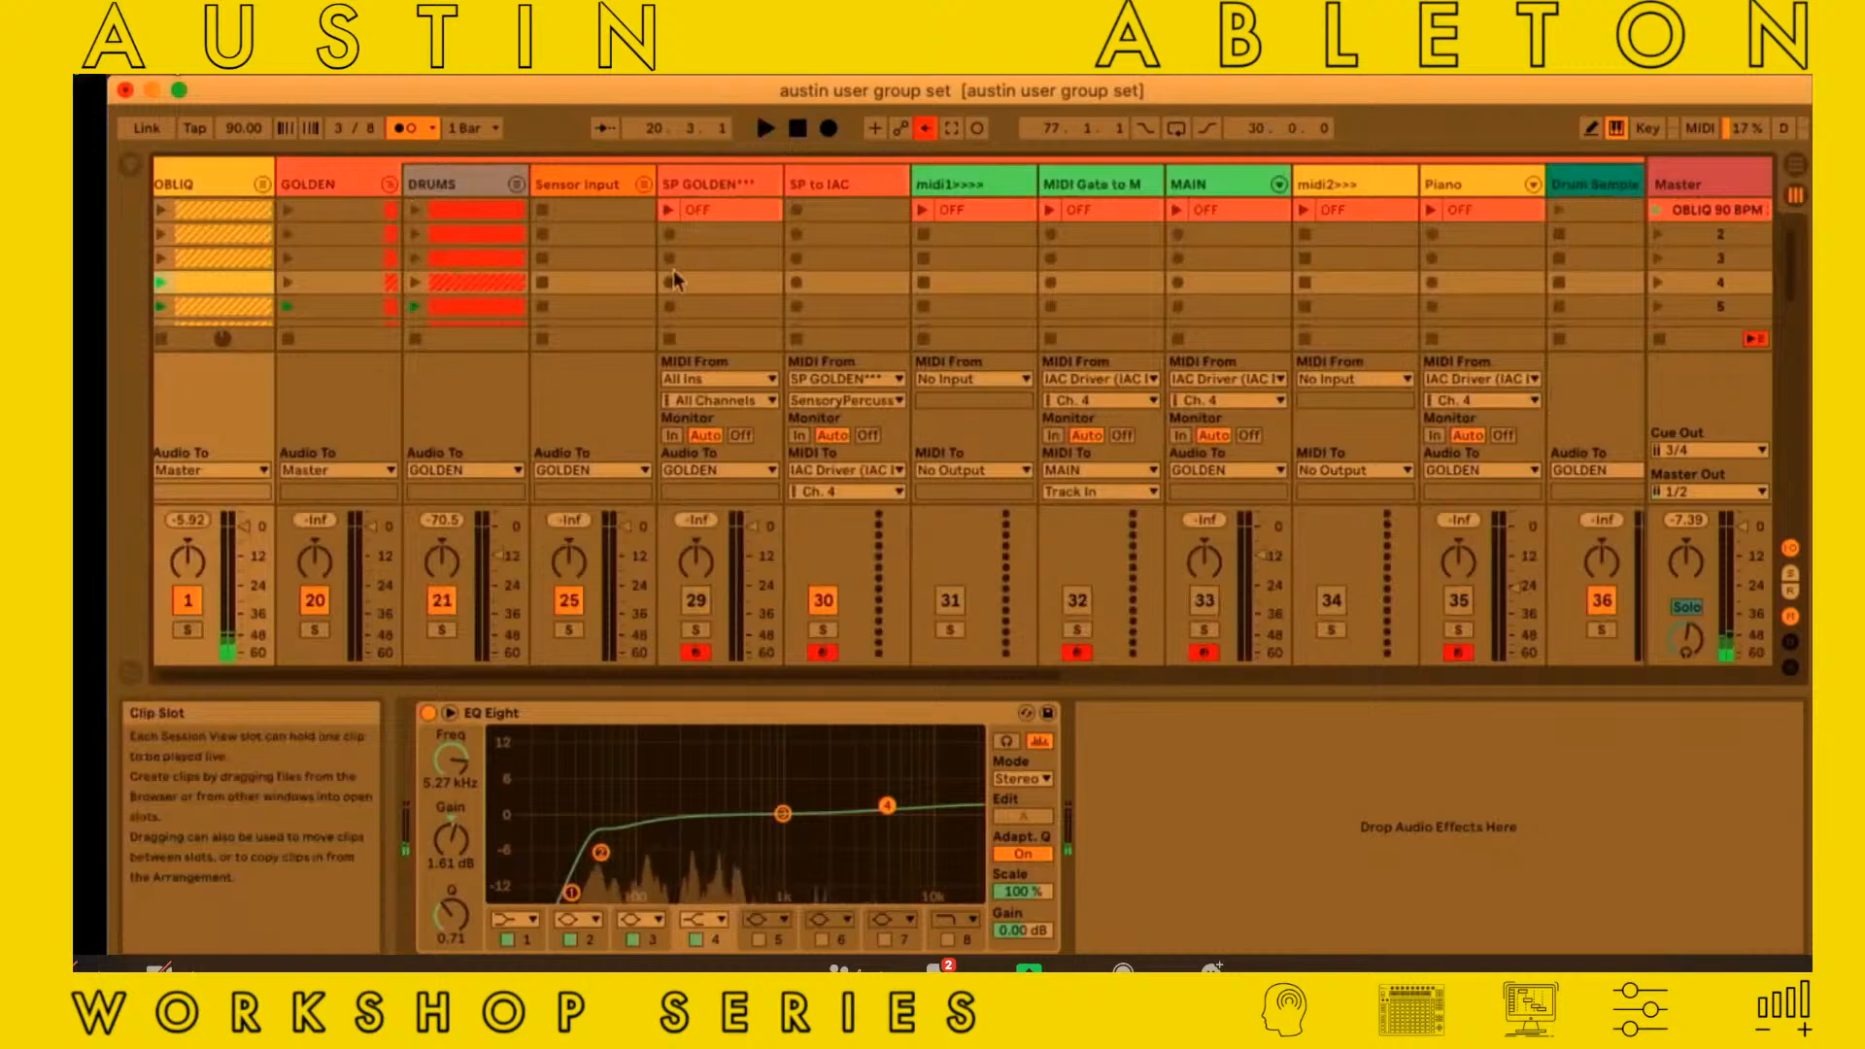
scroll(675, 279, "right", 4)
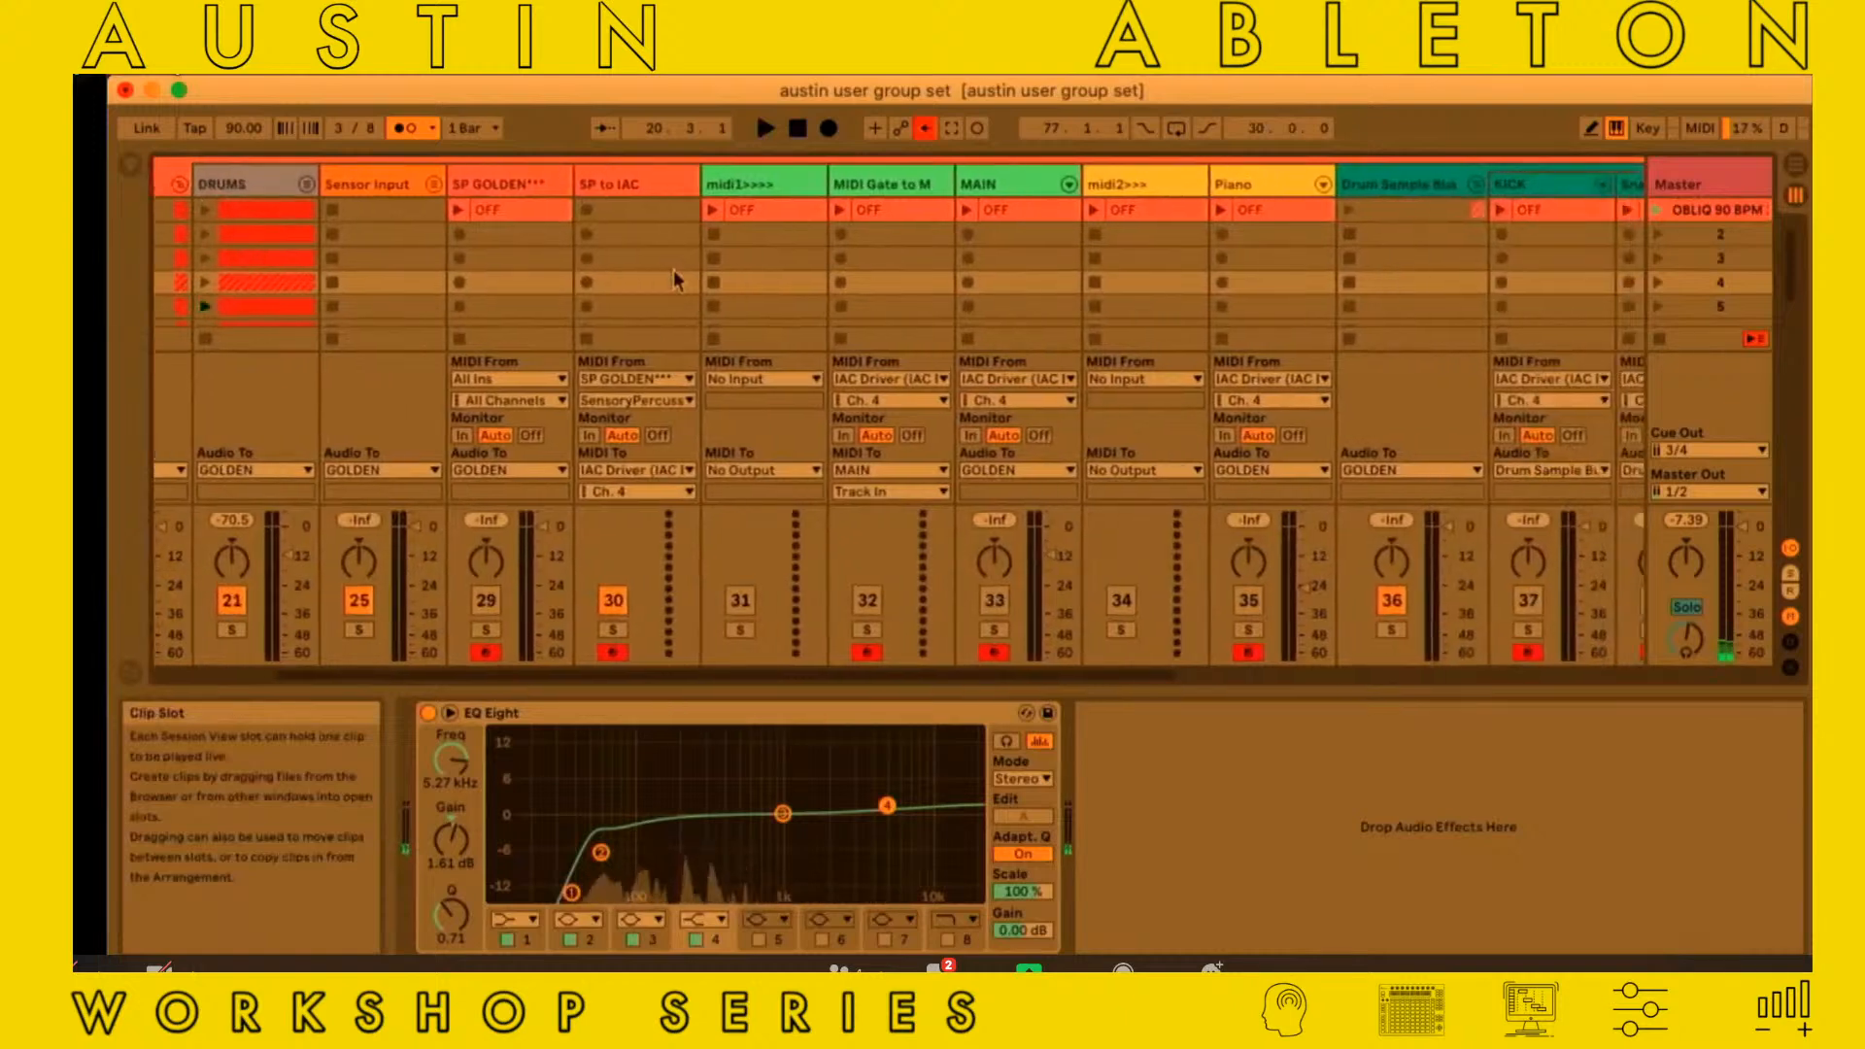
scroll(675, 276, "left", 4)
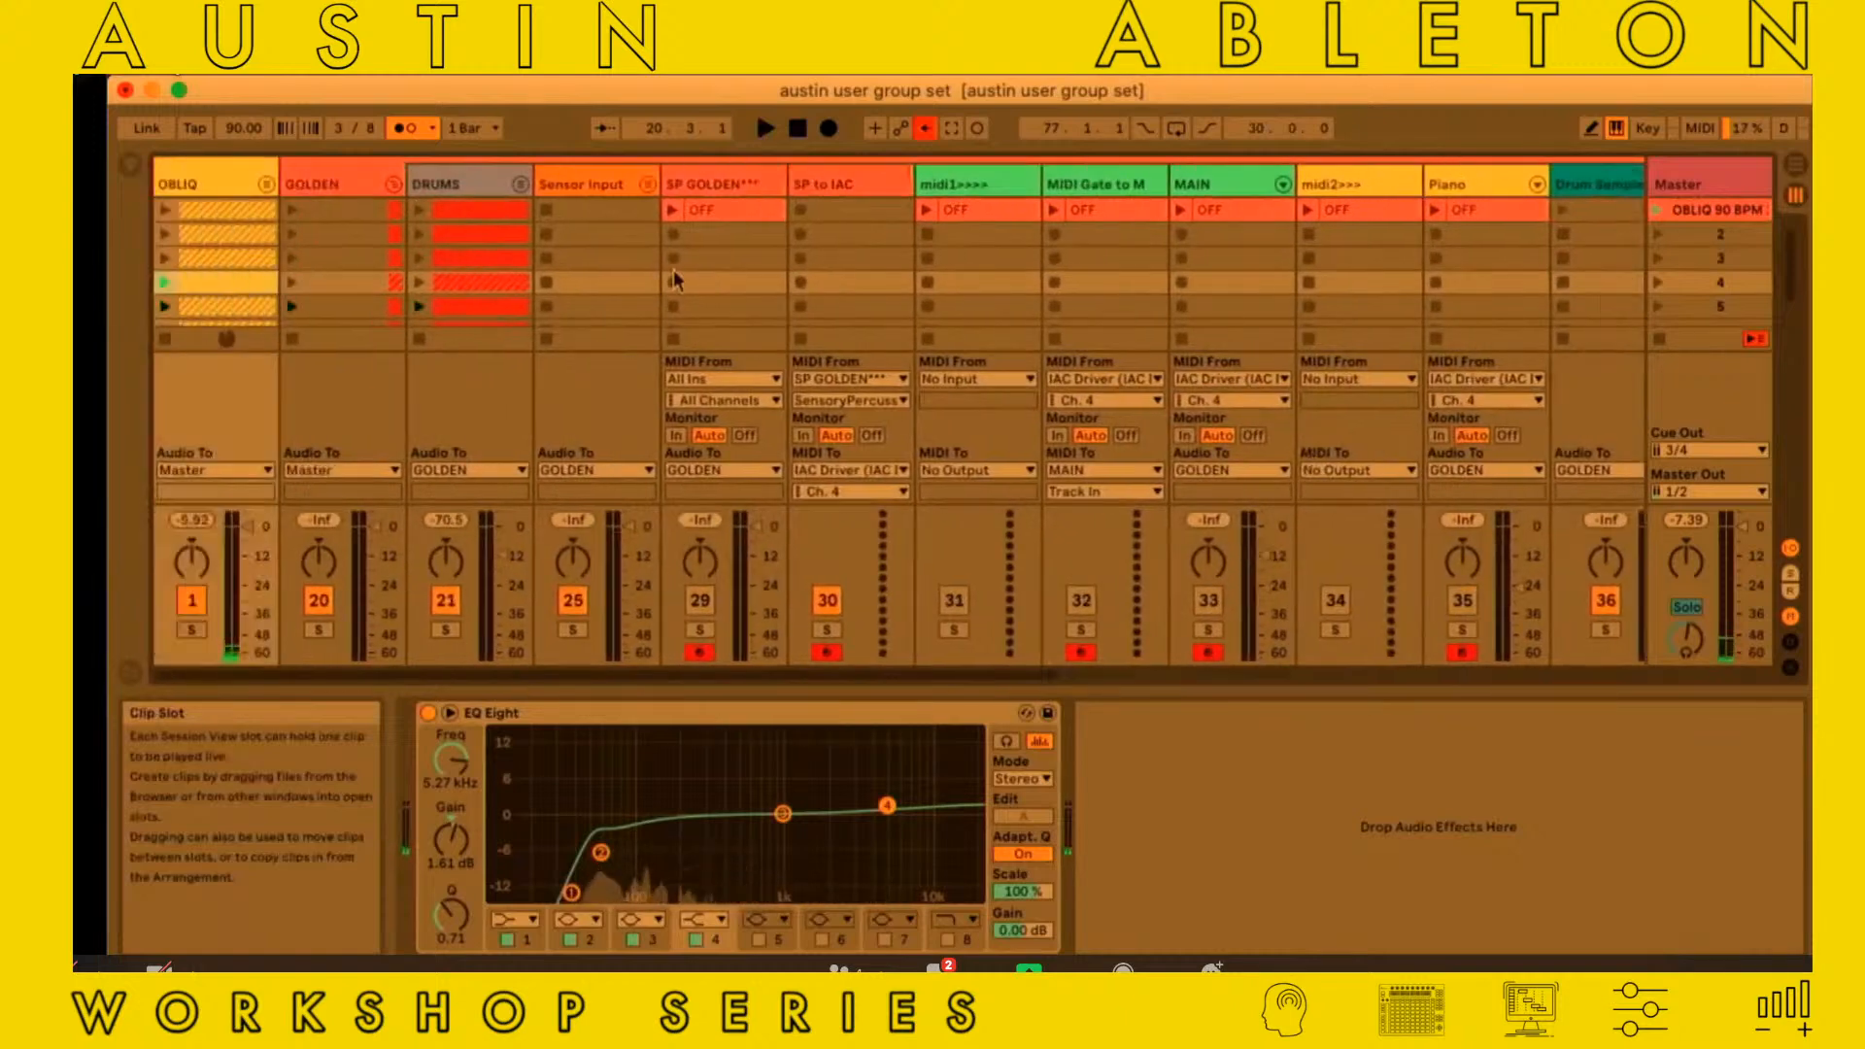
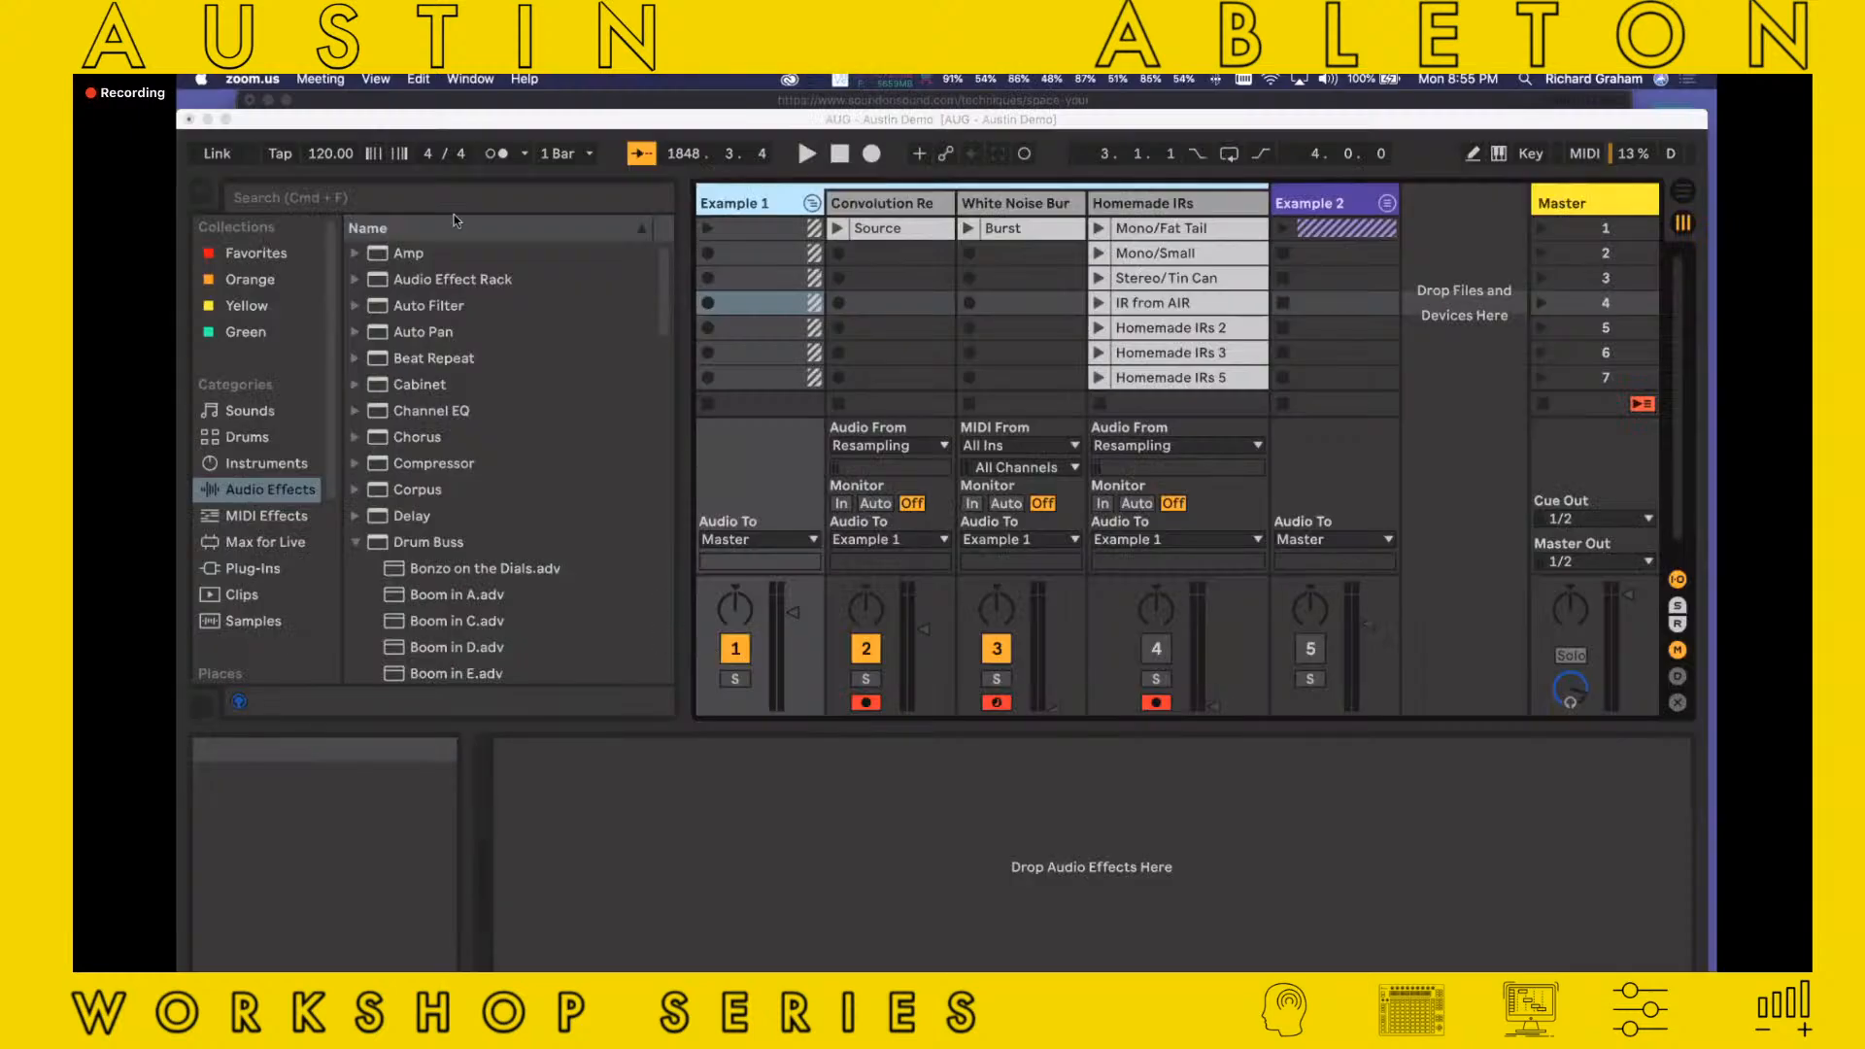
Move the Live window up and compare the Example 1 track with the Convolution Reverb track's device chain
left_click_drag(436, 114, 435, 93)
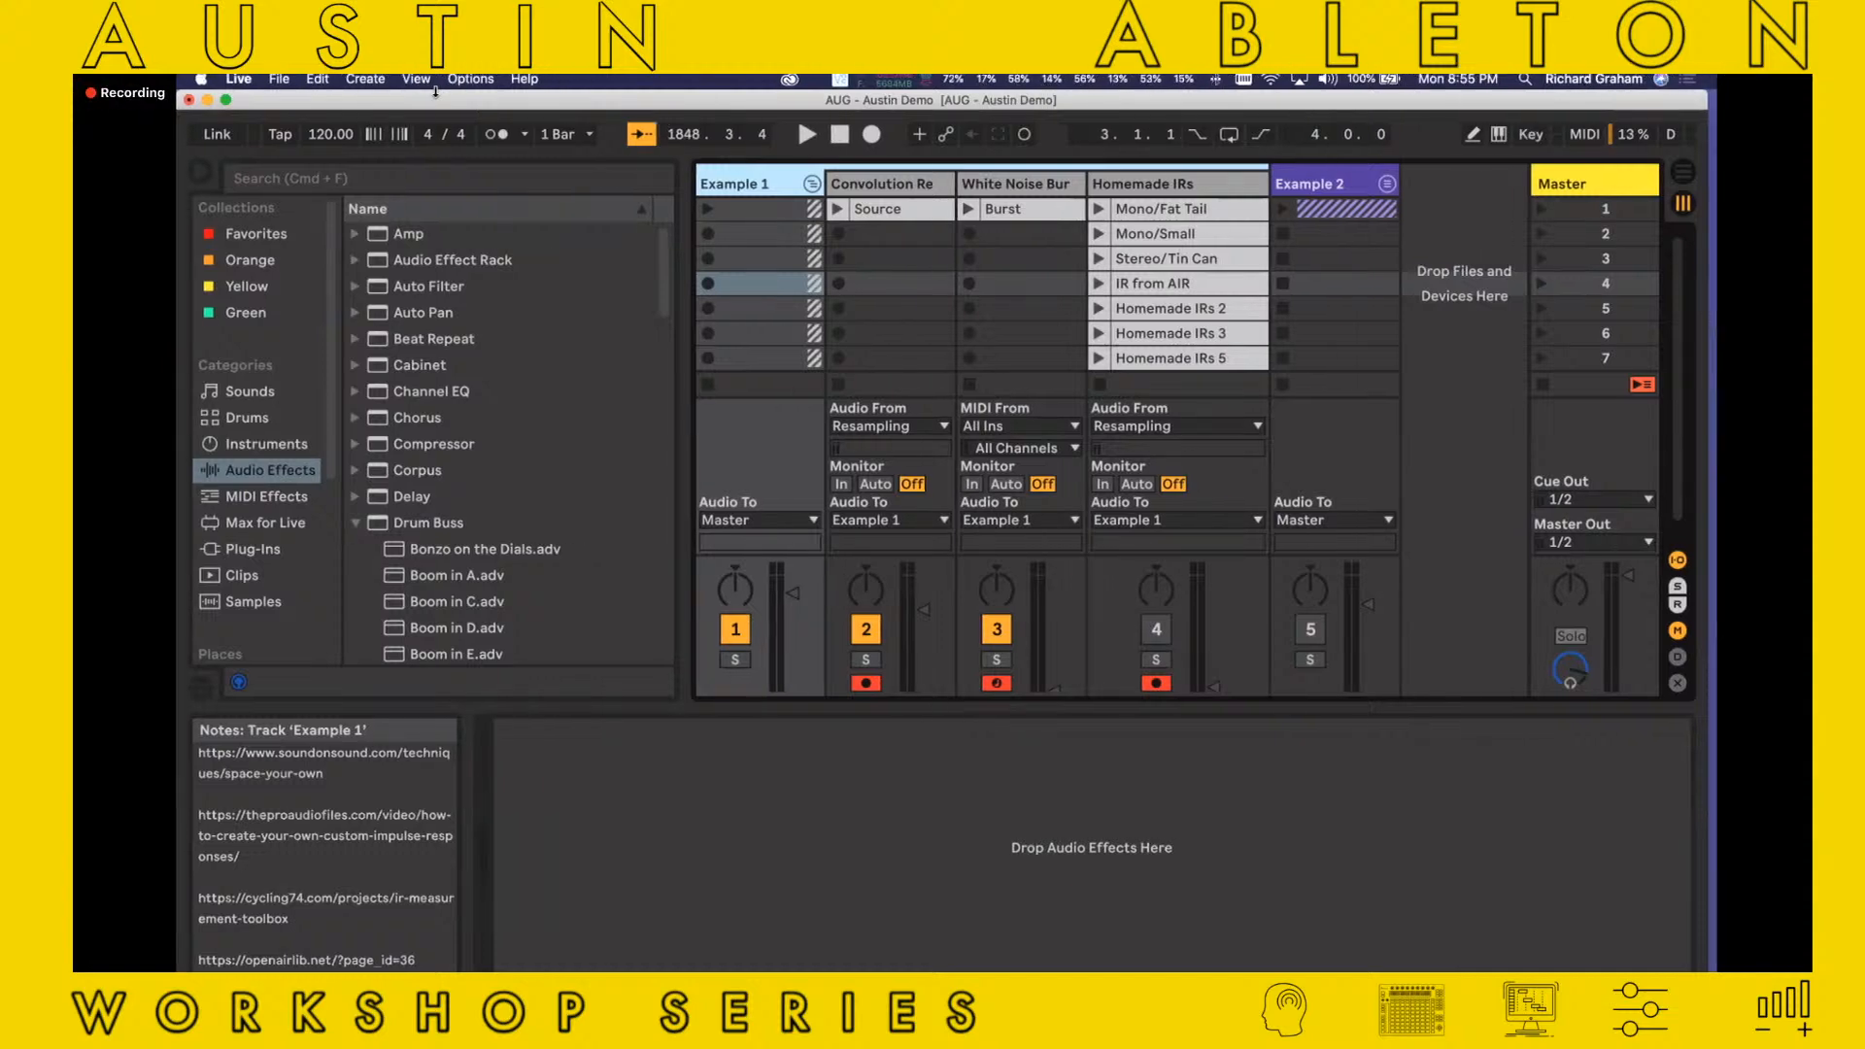
left_click(874, 184)
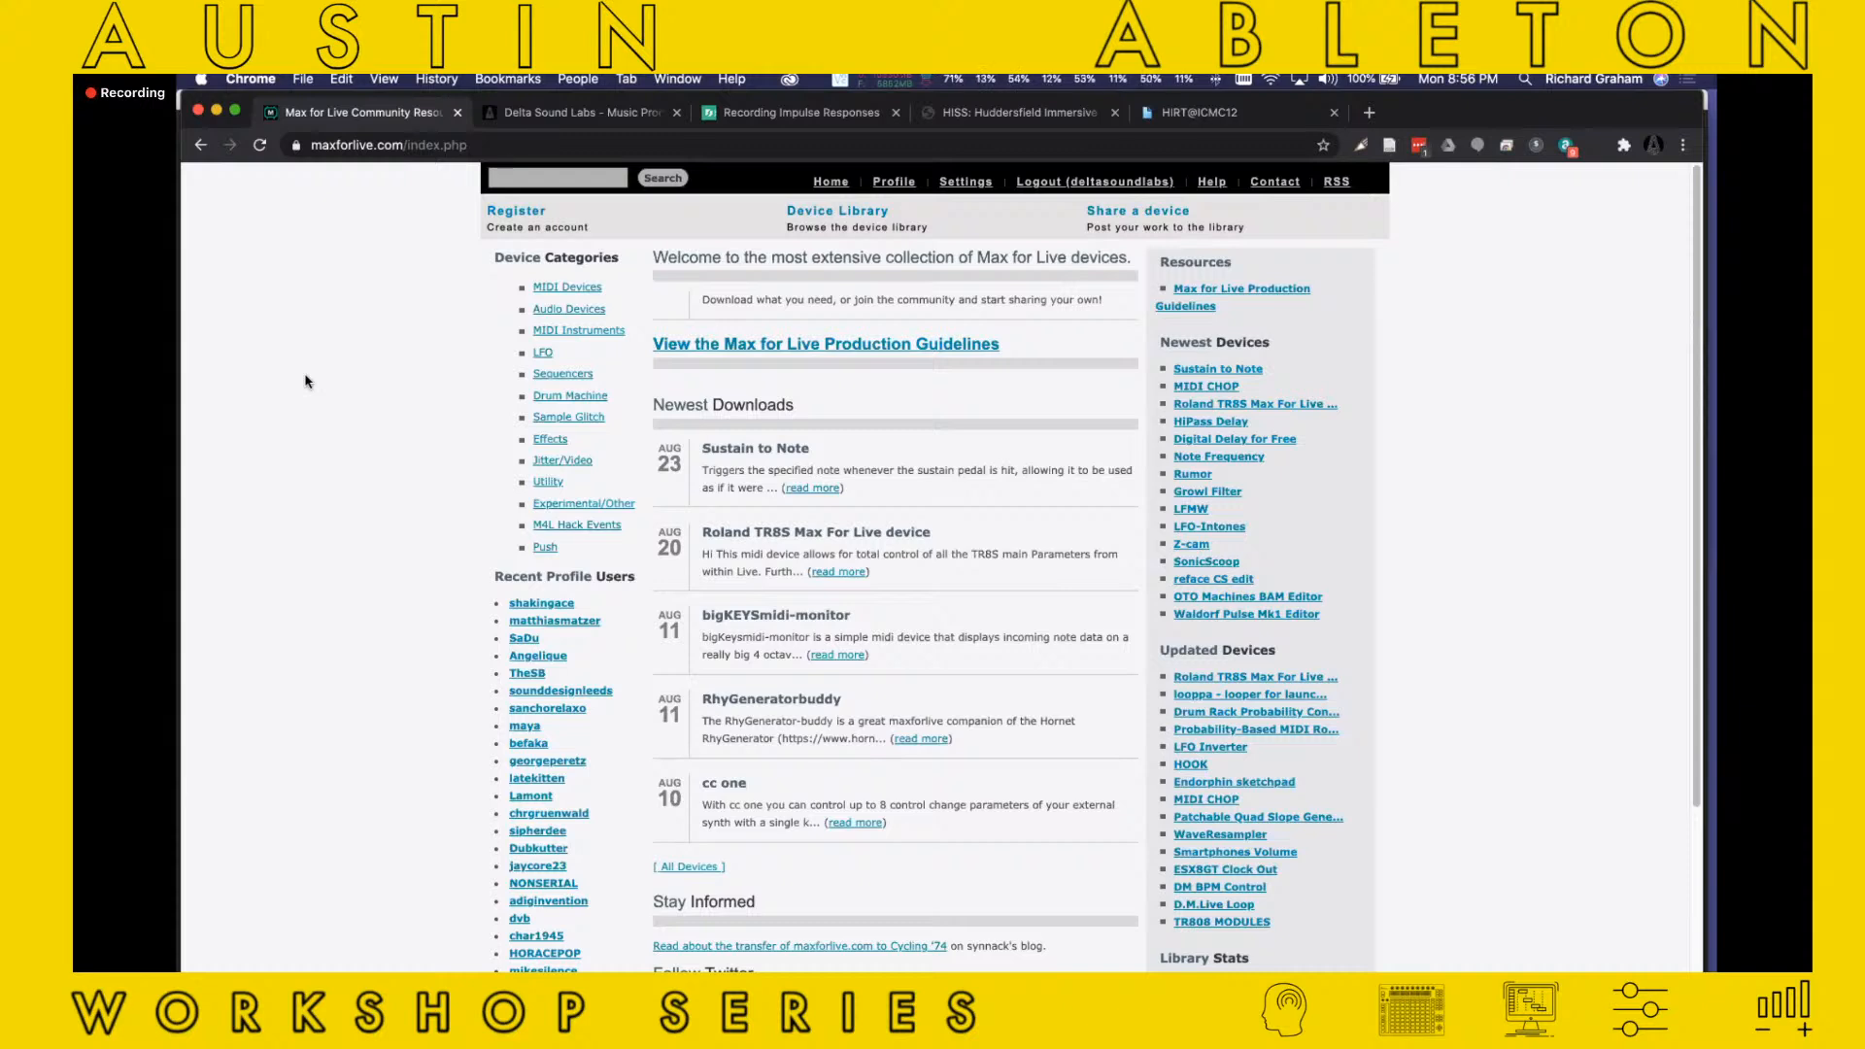
left_click(876, 175)
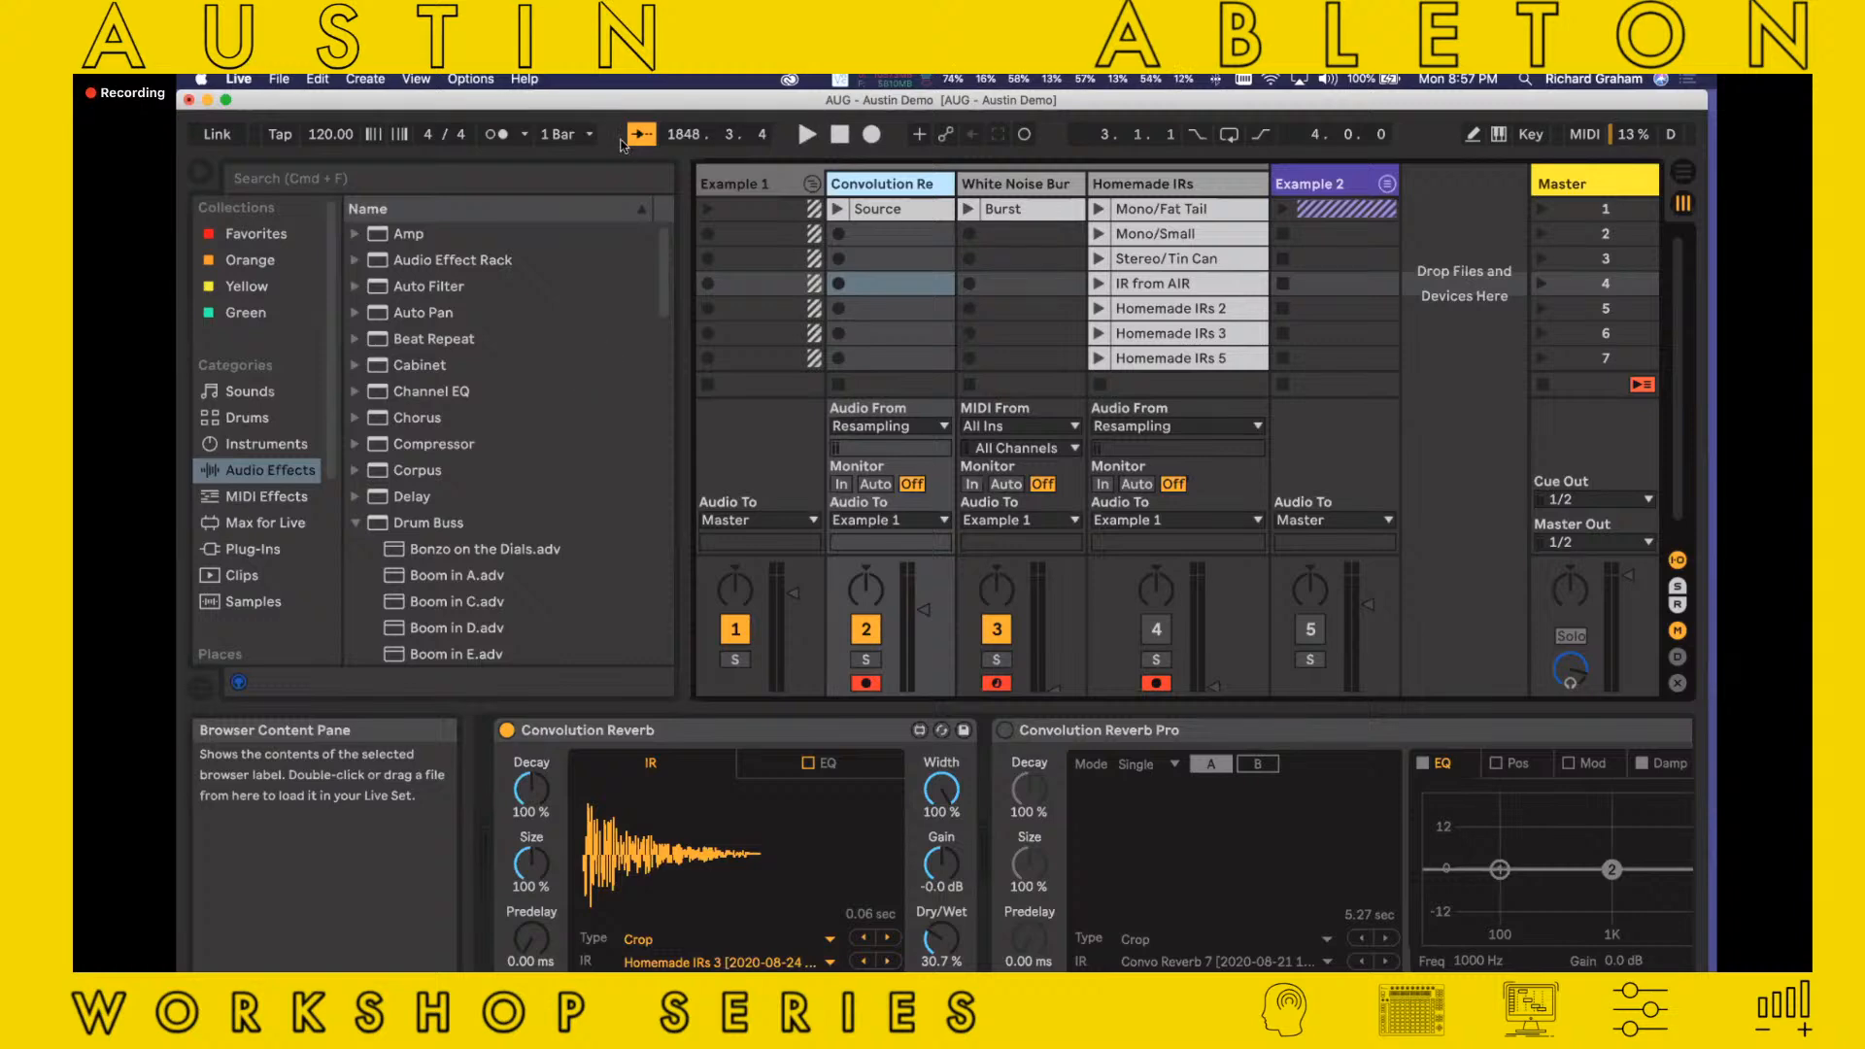
left_click(785, 192)
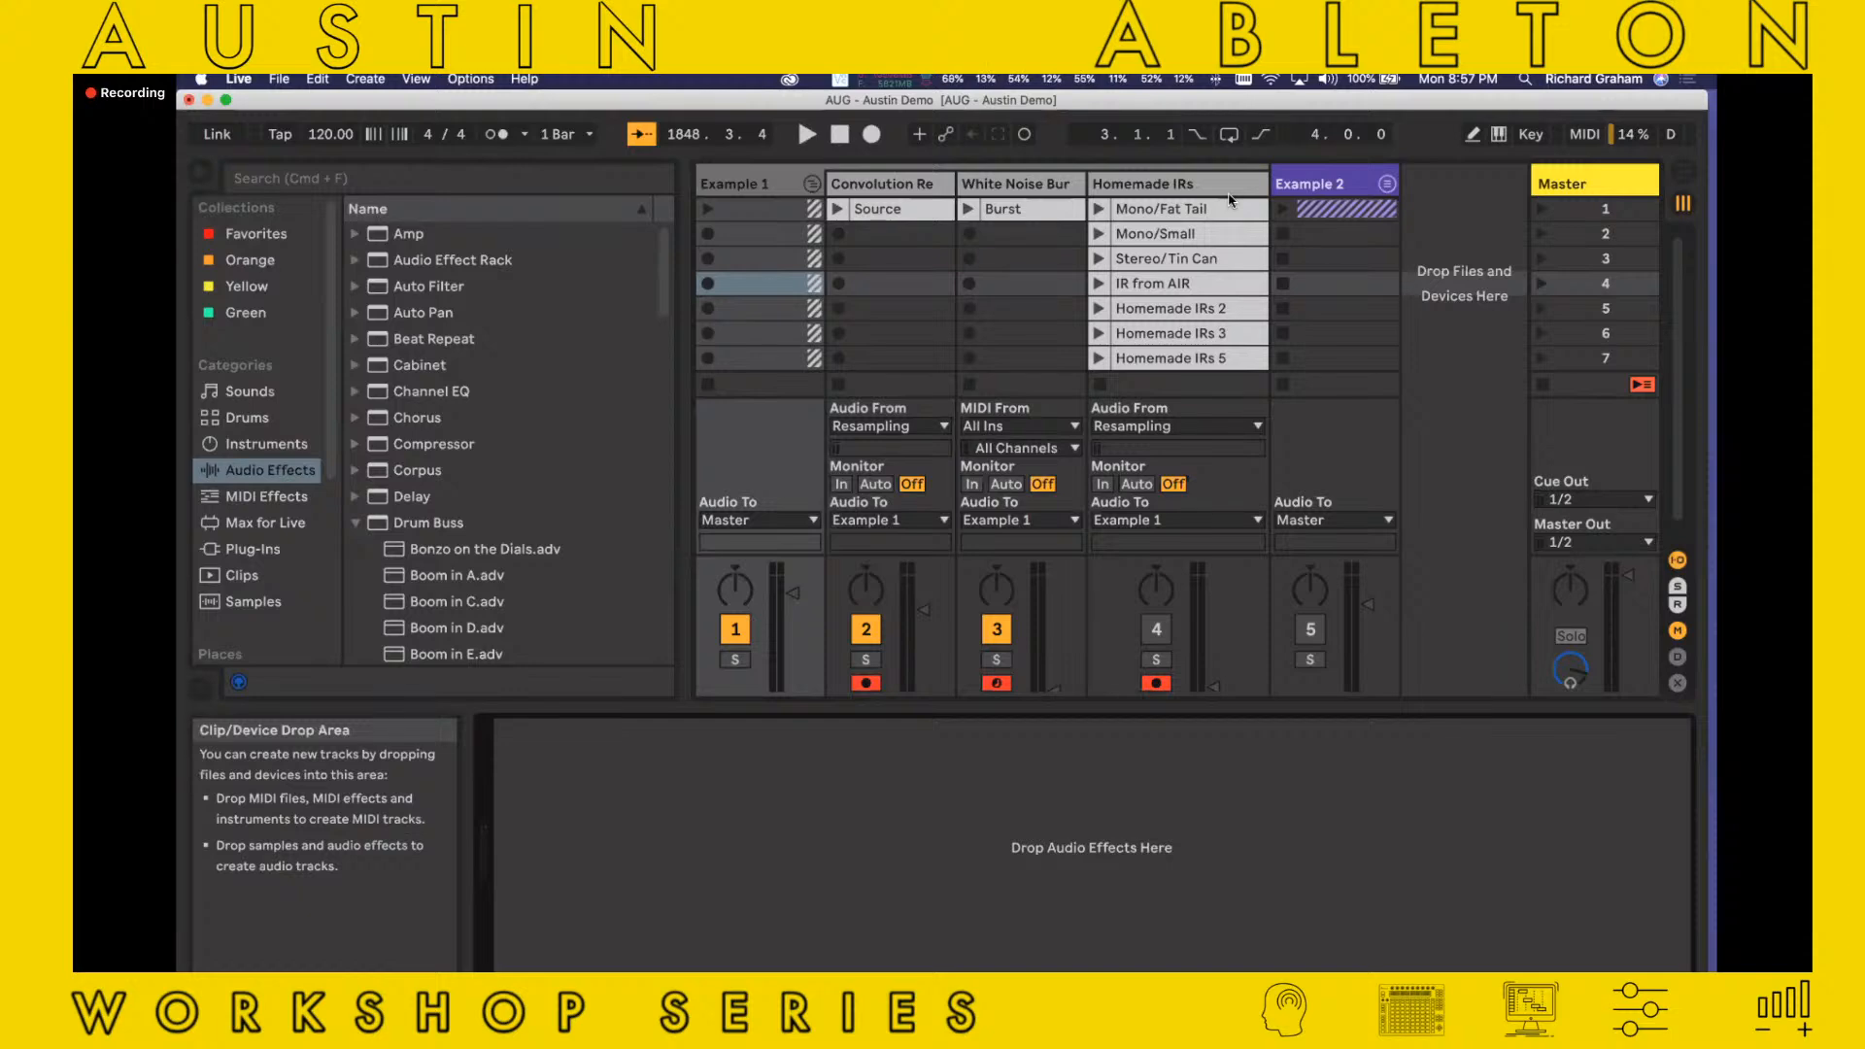
left_click(876, 192)
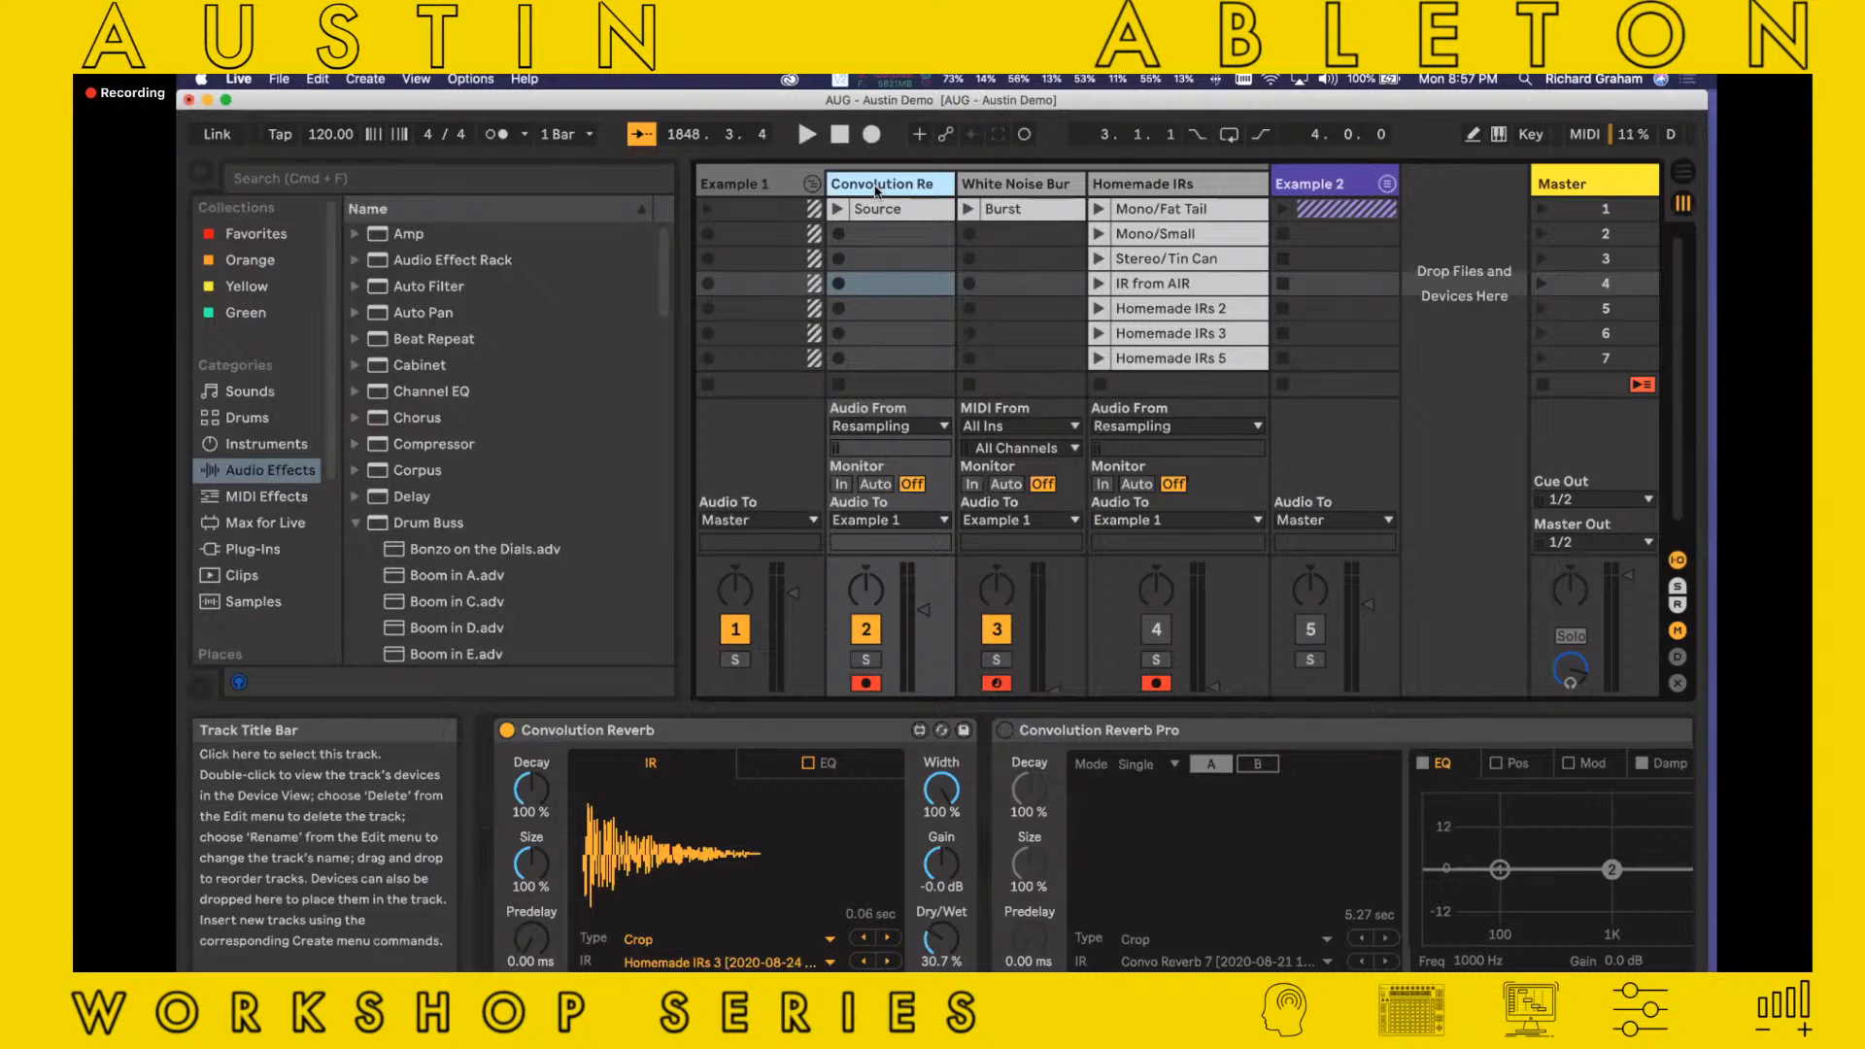
Play the Convolution Reverb track's Source clip dry, with the Convolution Reverb device bypassed and the track volume slightly lowered
left_click(862, 213)
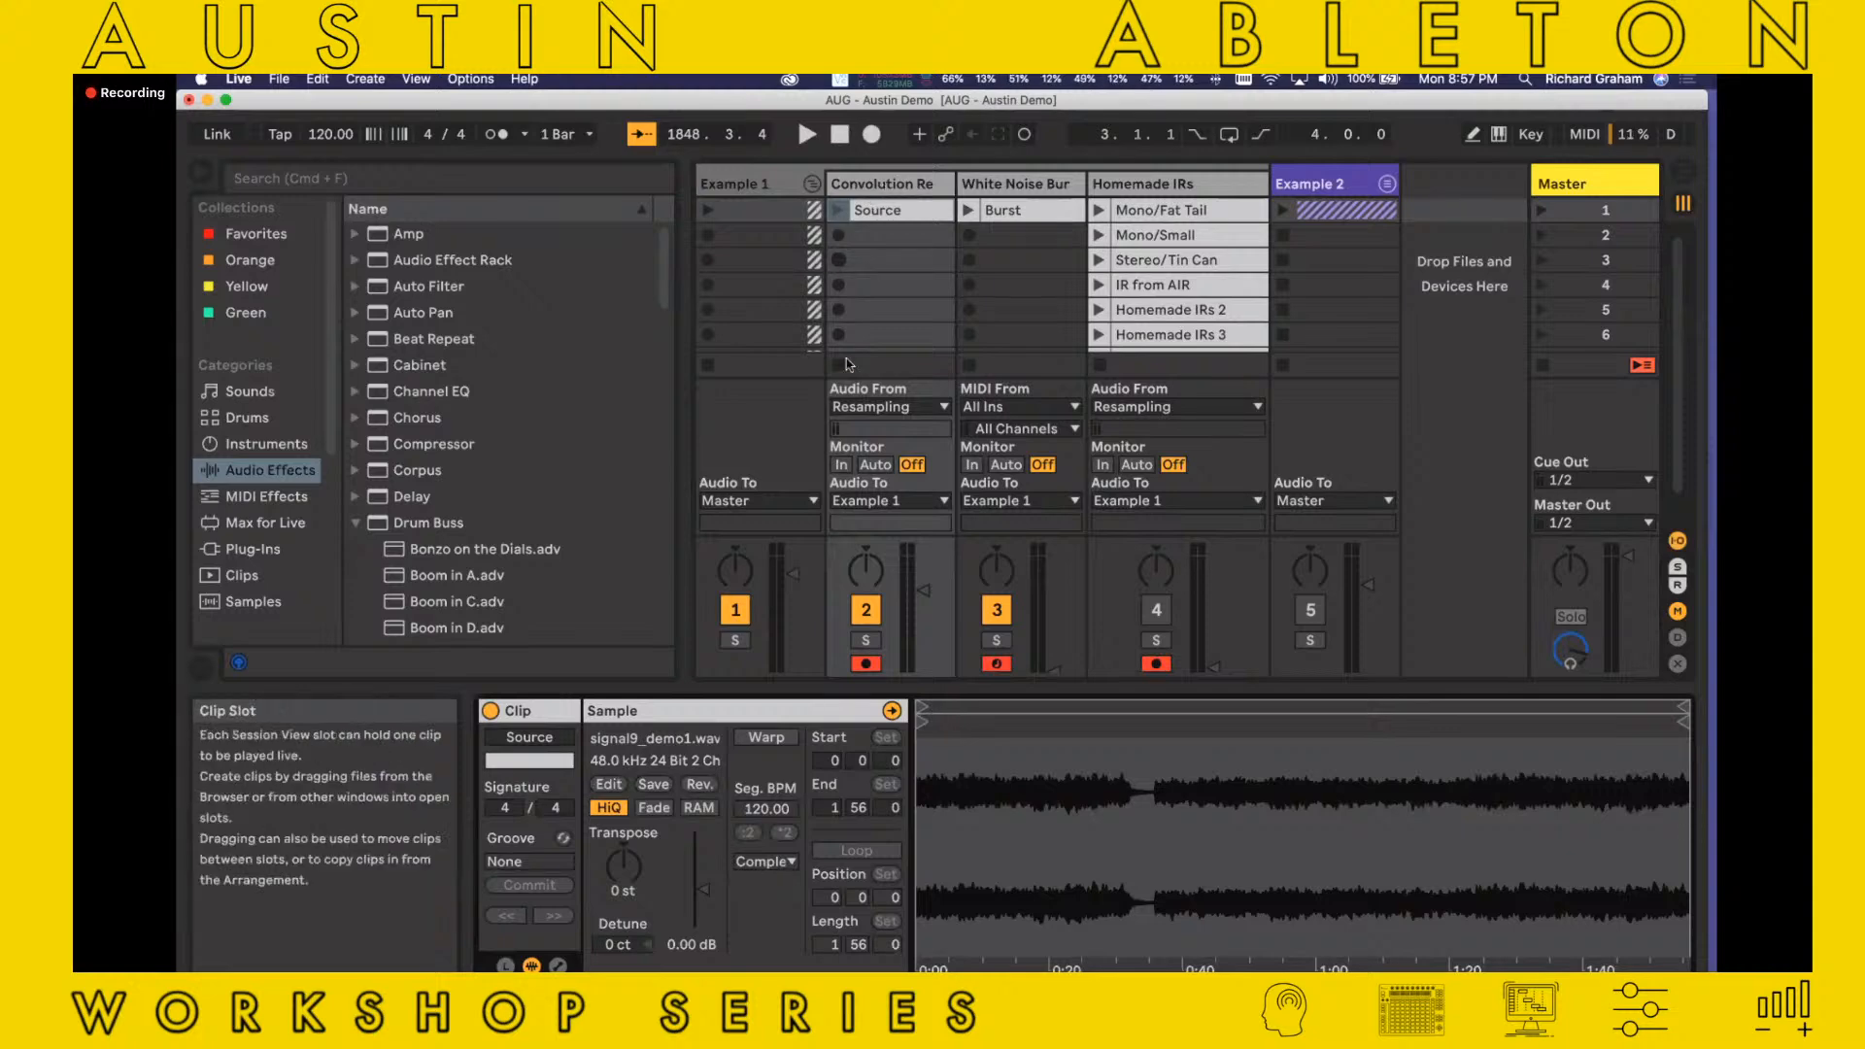
left_click(837, 210)
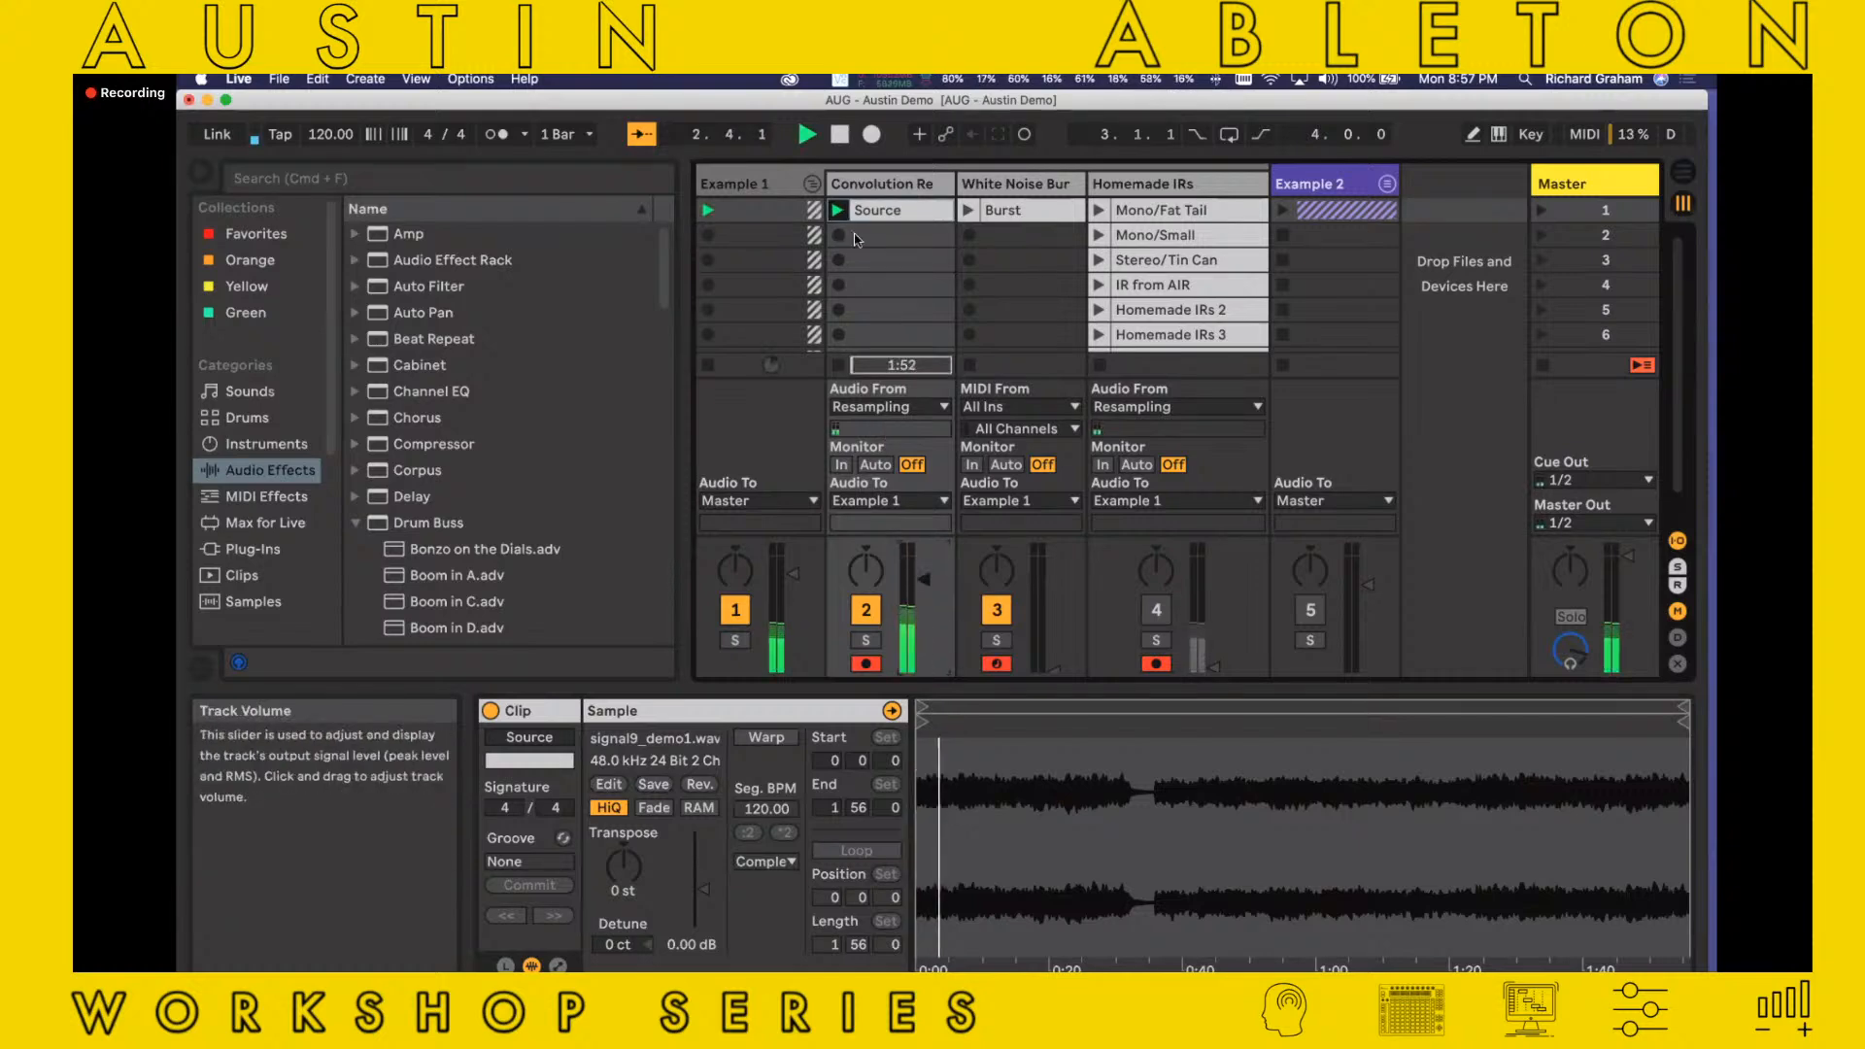
left_click(879, 188)
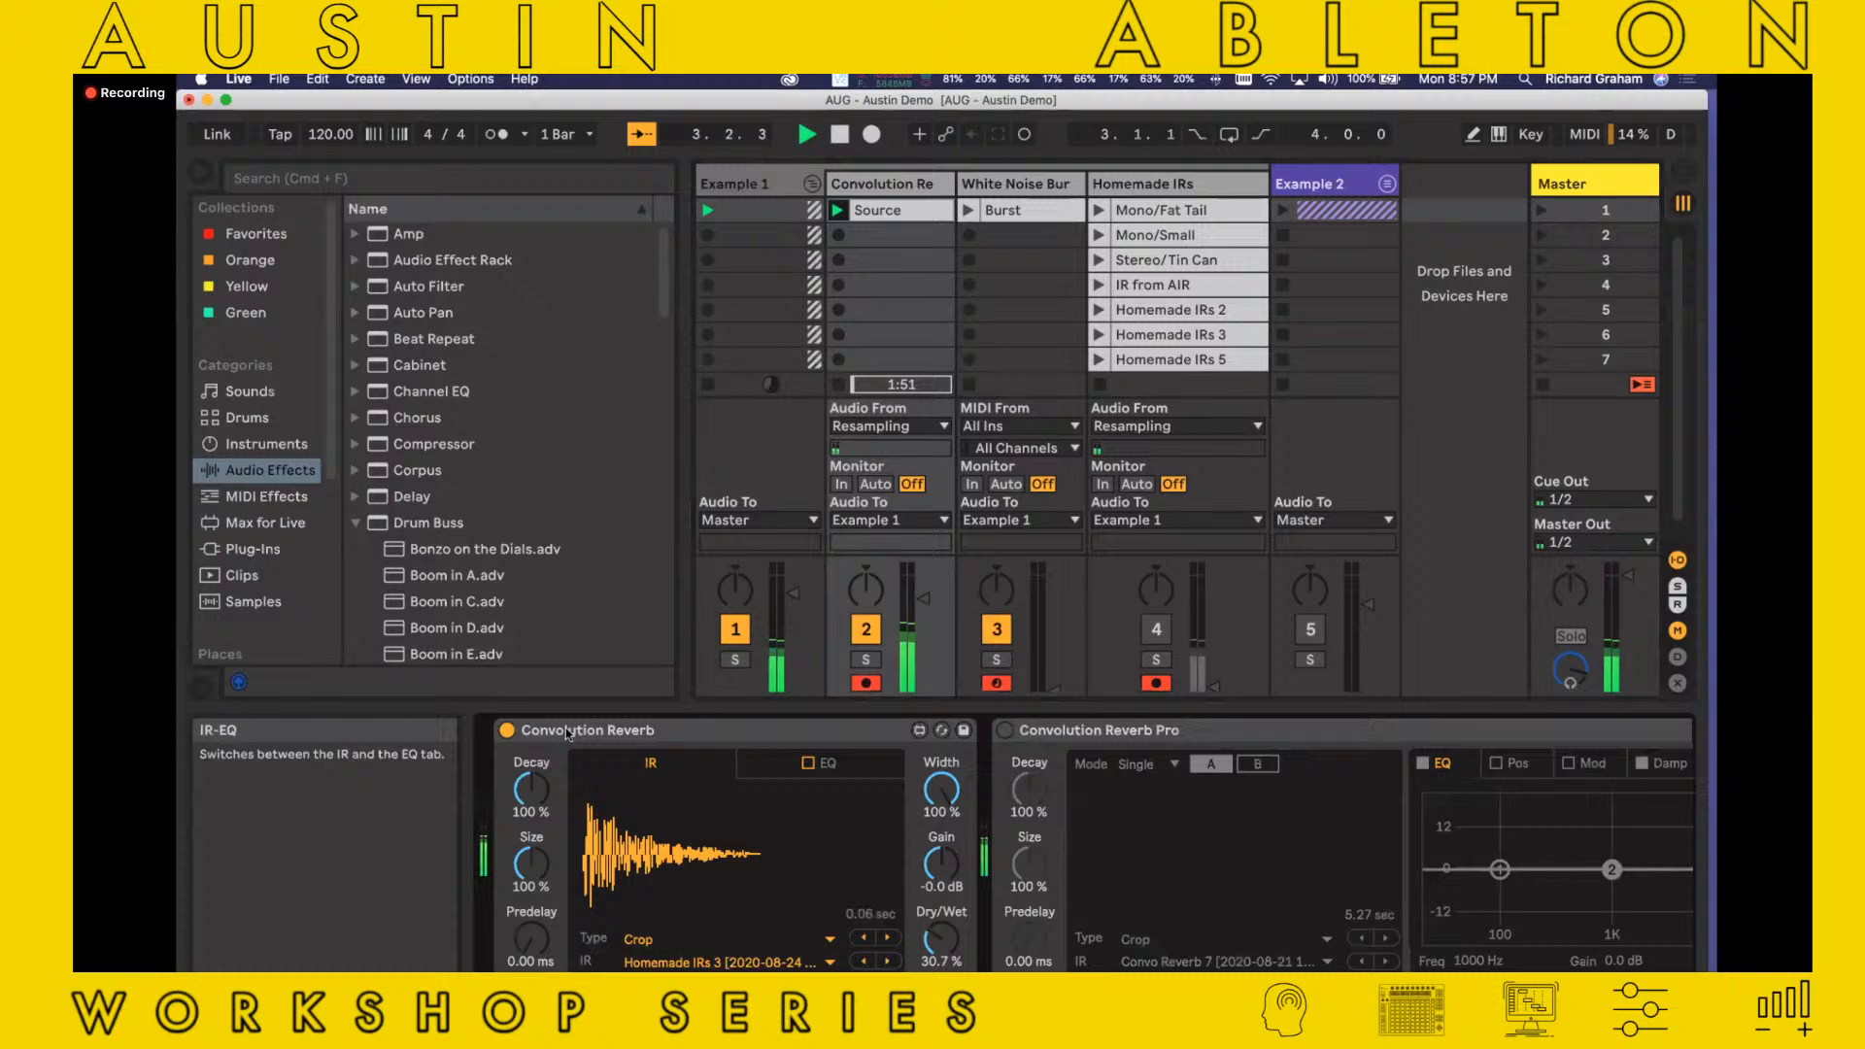
left_click(506, 729)
left_click_drag(924, 599, 924, 605)
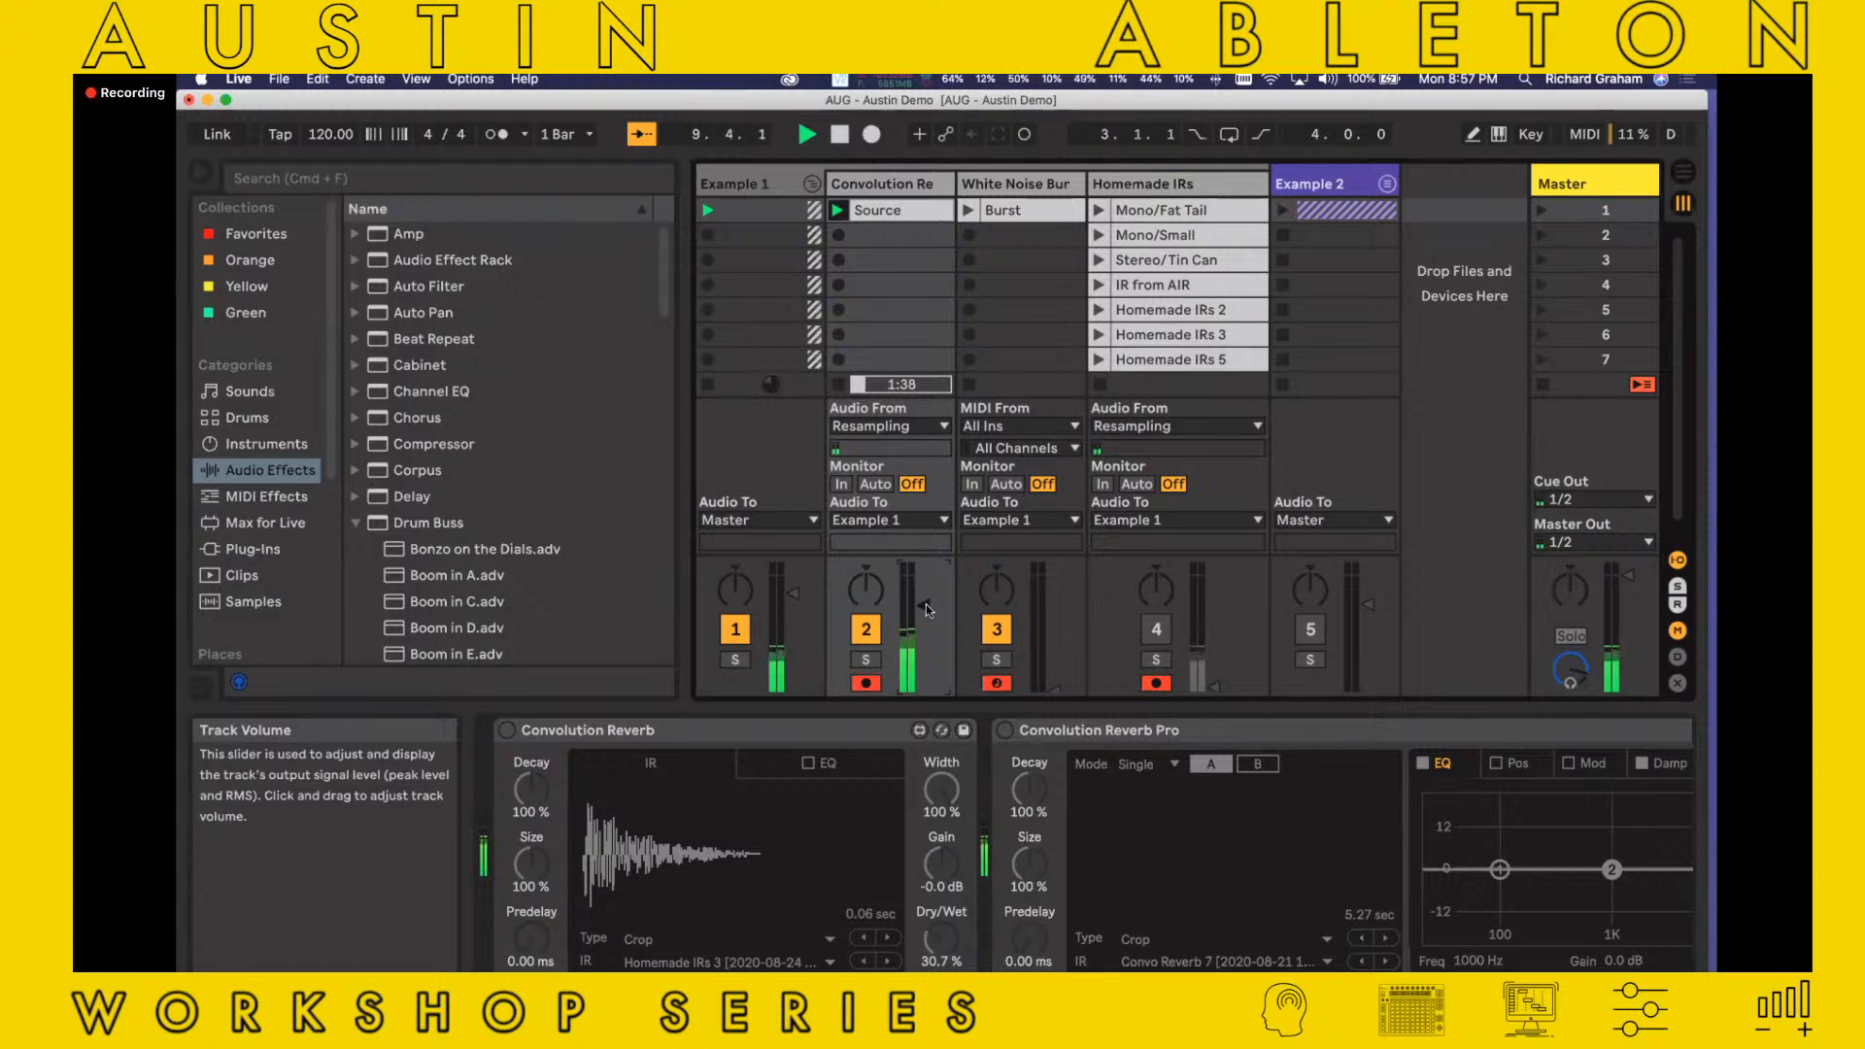
left_click(866, 631)
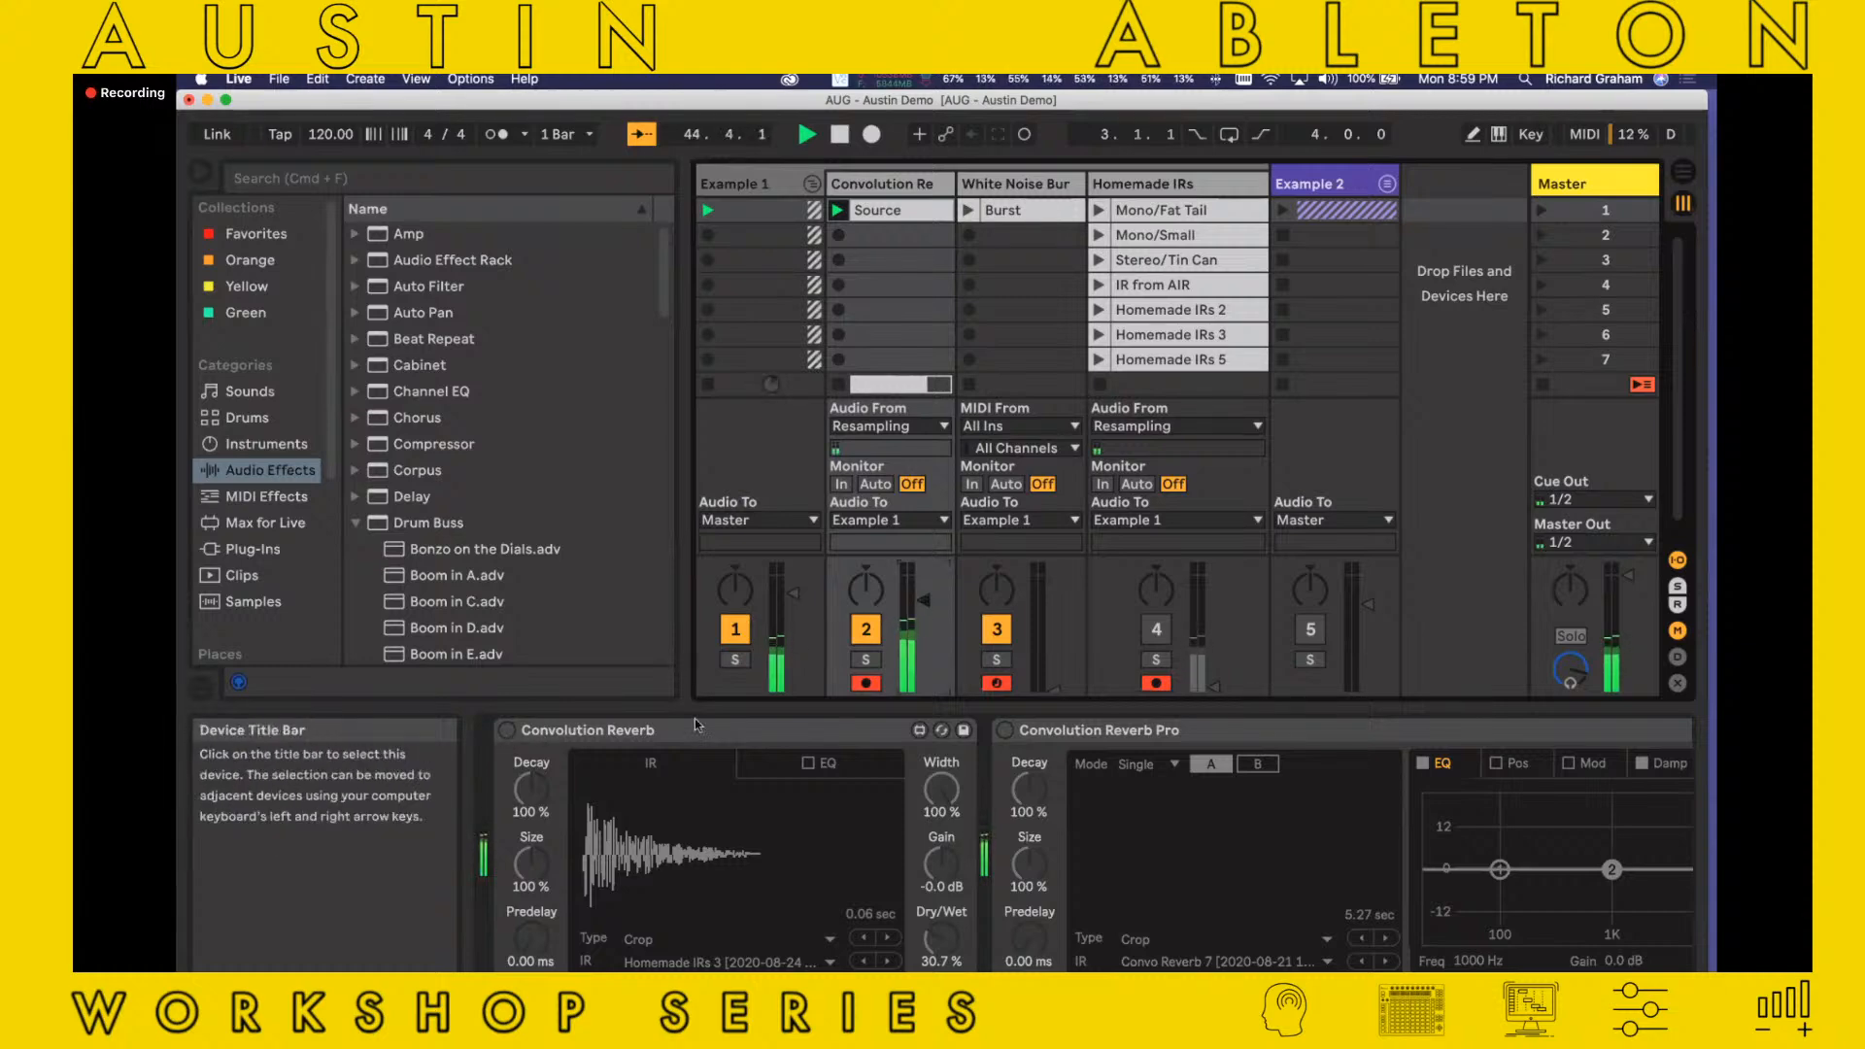
Turn the Convolution Reverb back on, fully wet at 100 % Dry/Wet, with its impulse type set to 01 Real Places
left_click(507, 730)
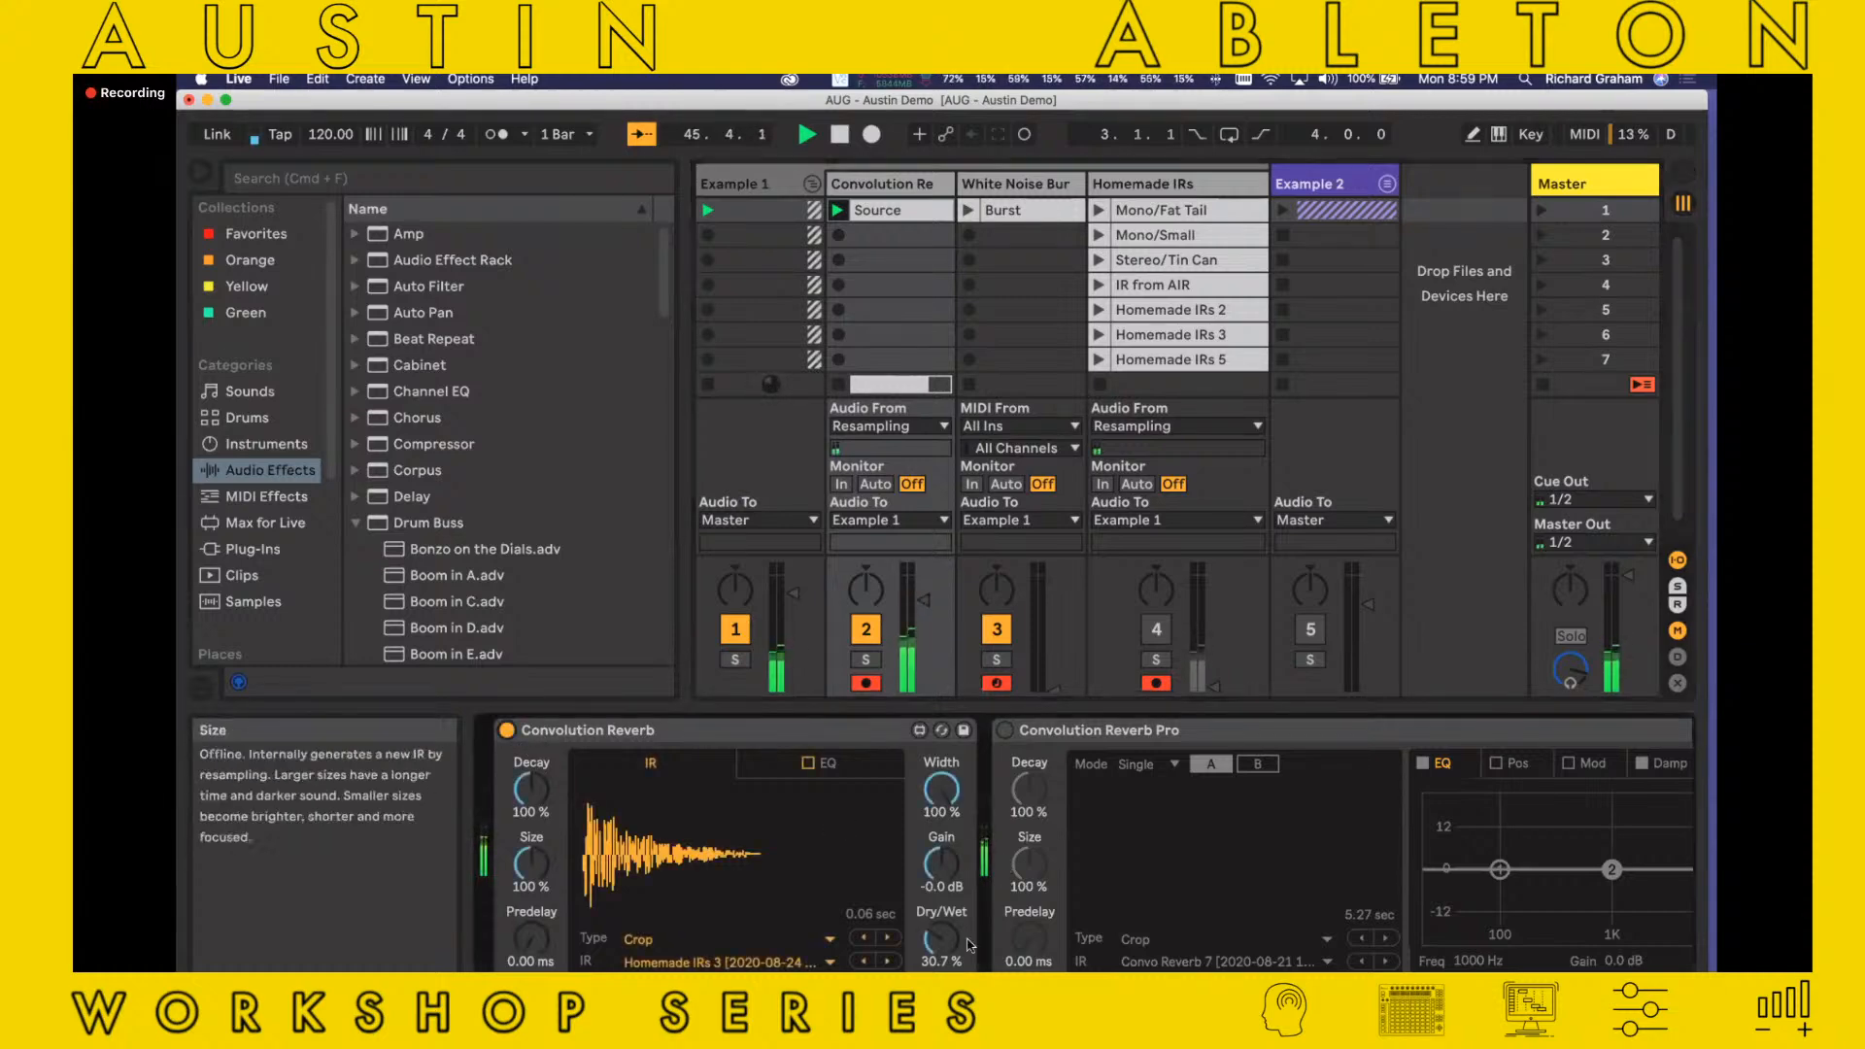
left_click_drag(941, 938, 940, 806)
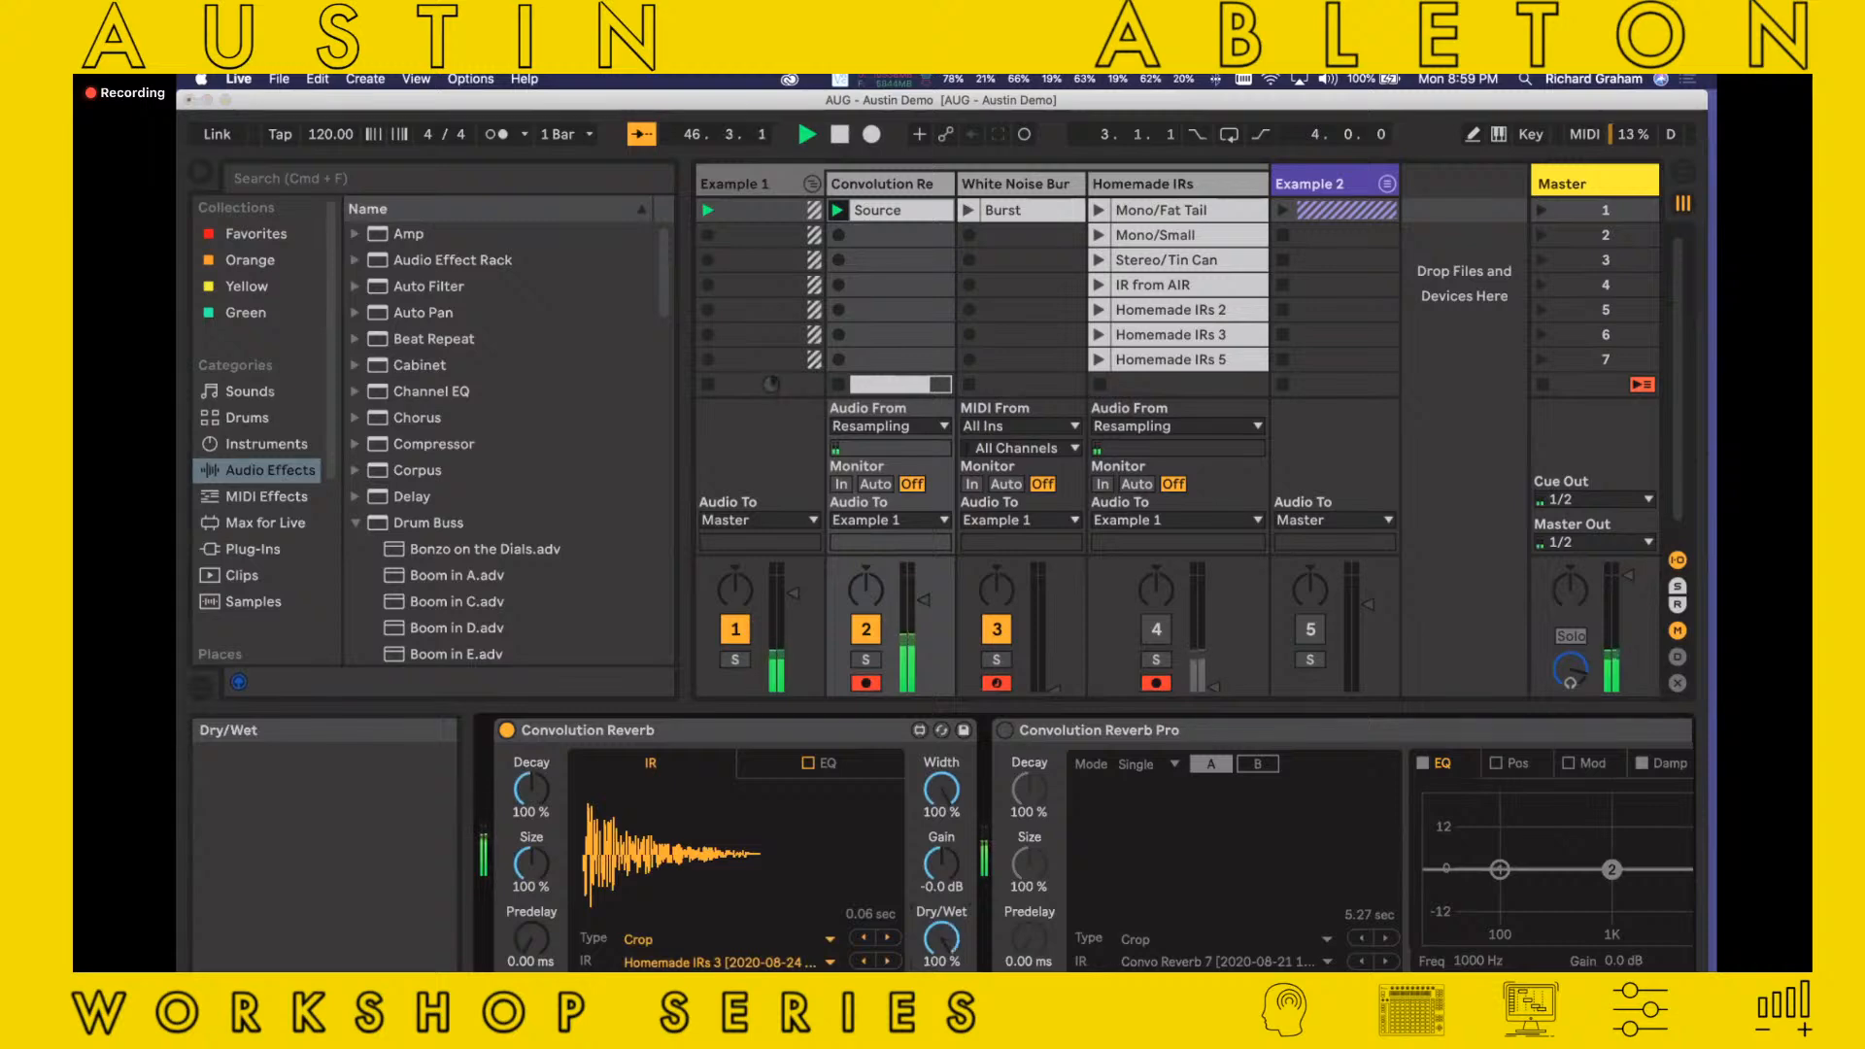
left_click(757, 940)
left_click(859, 840)
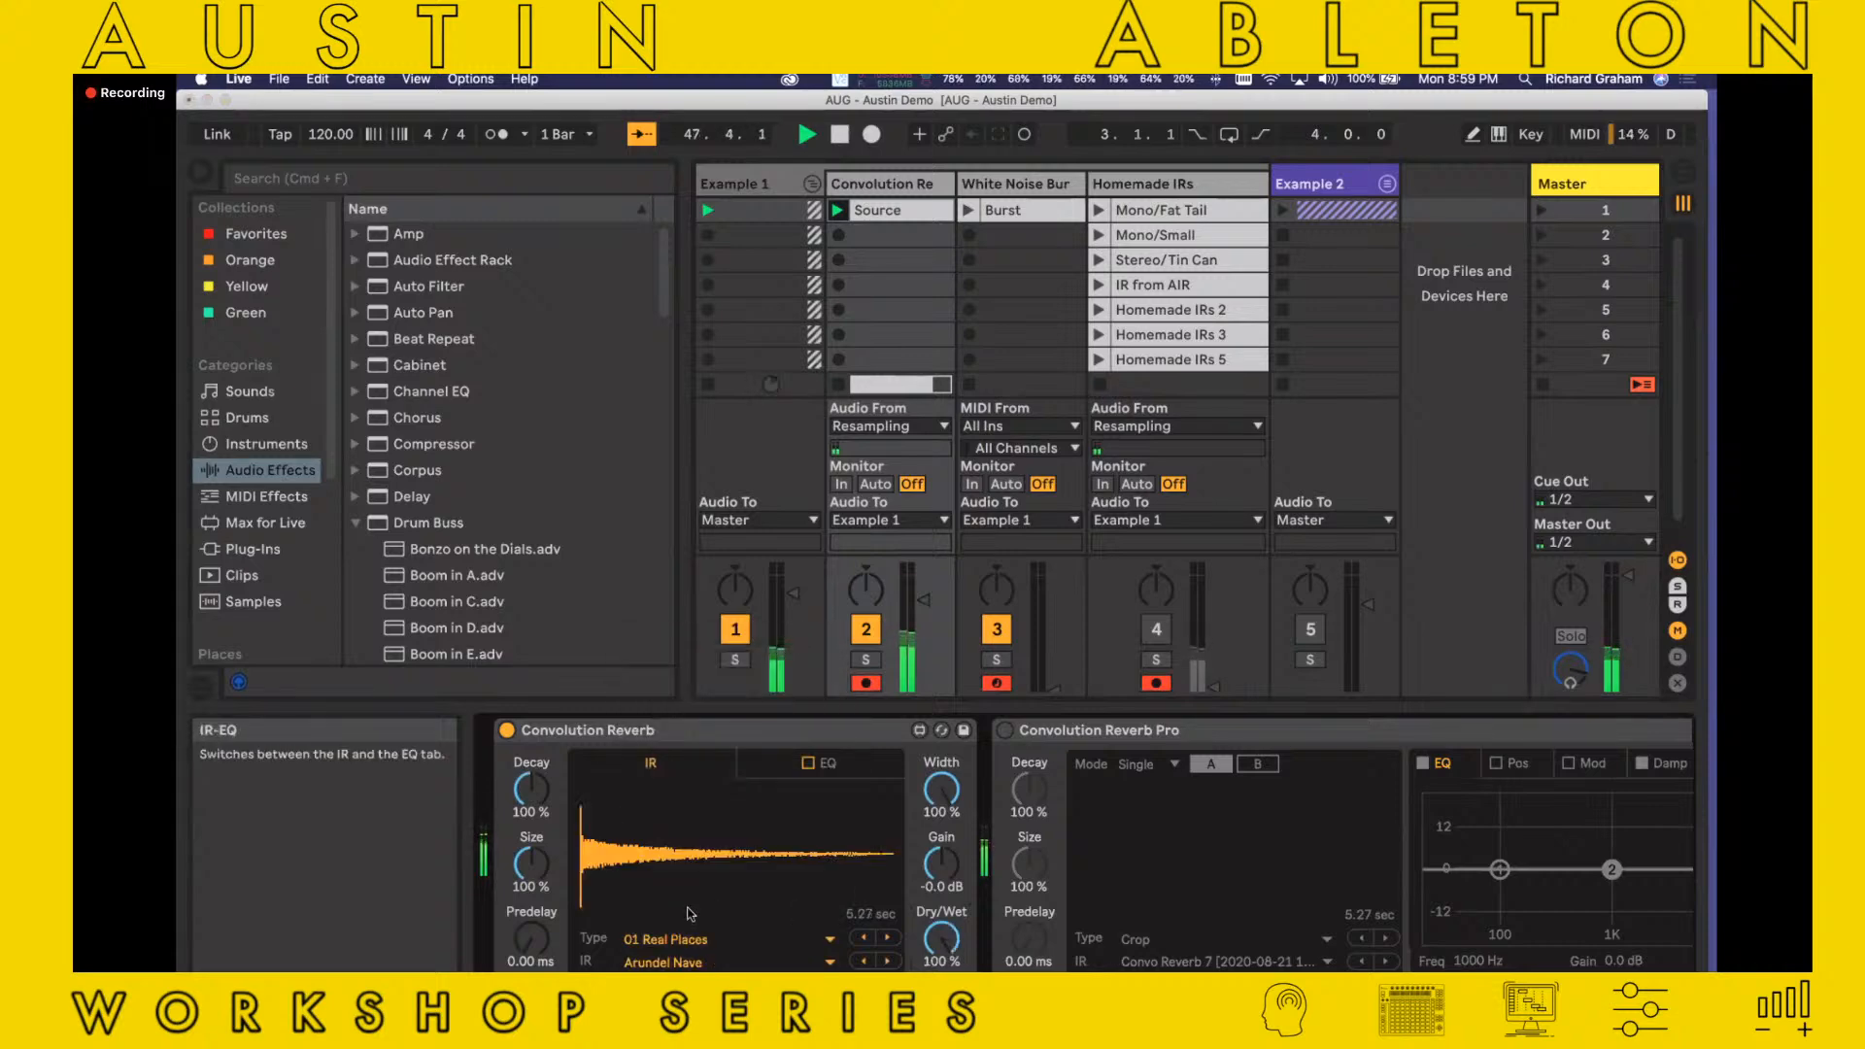
Load the IR Hallraum Hinten ORTF auf Regal impulse response and set Dry/Wet to 46.5 %
left_click(728, 961)
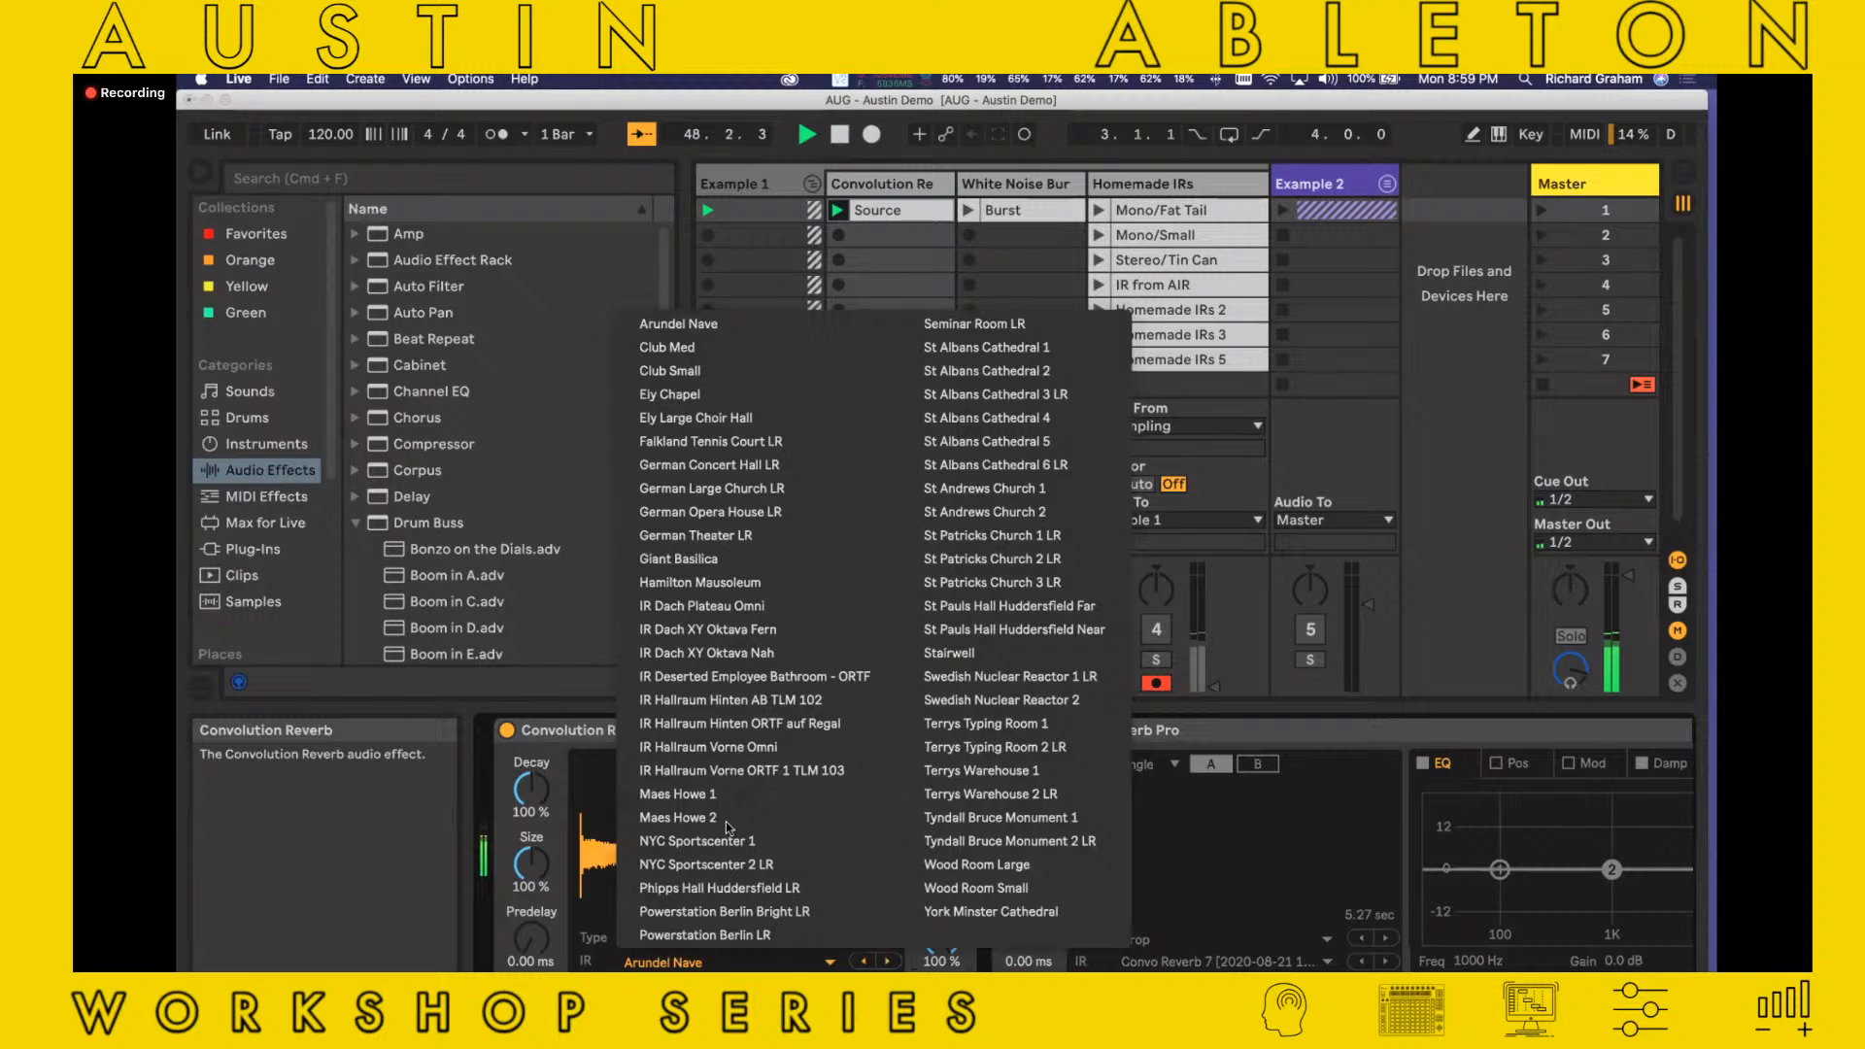
left_click(733, 723)
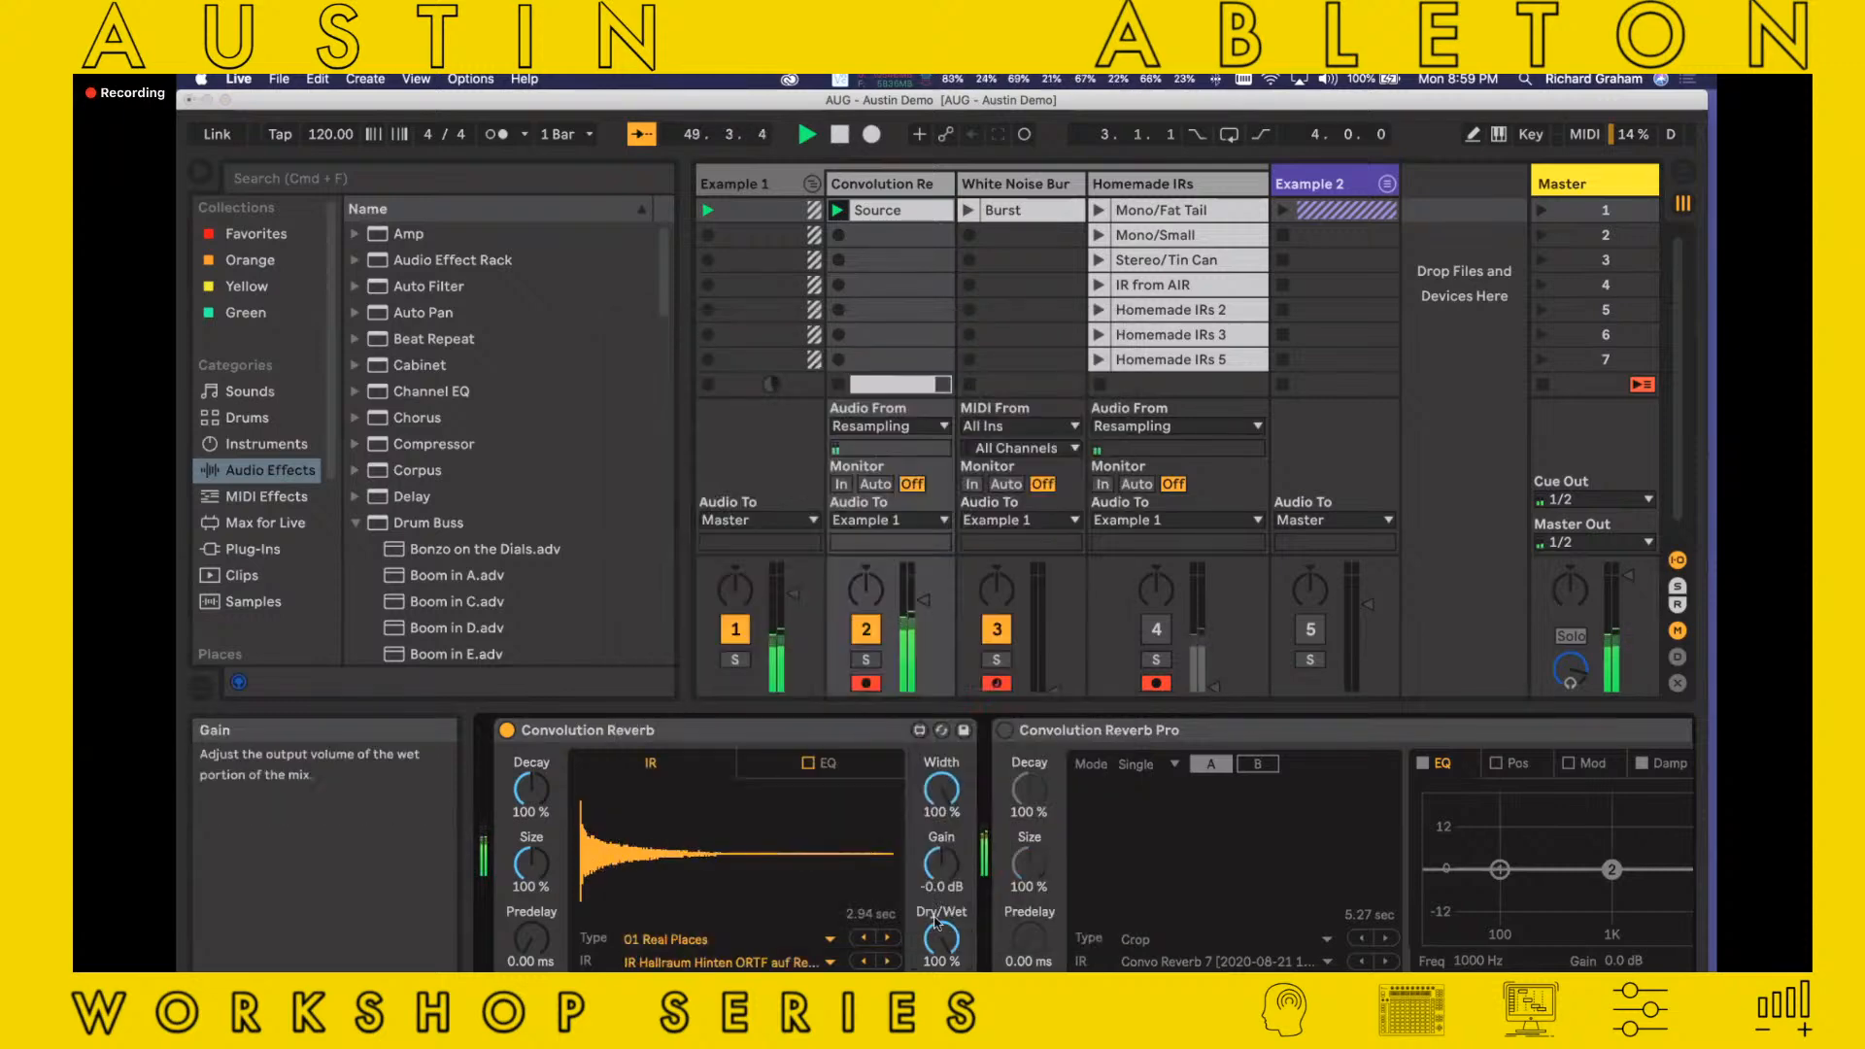
left_click_drag(940, 934, 940, 1000)
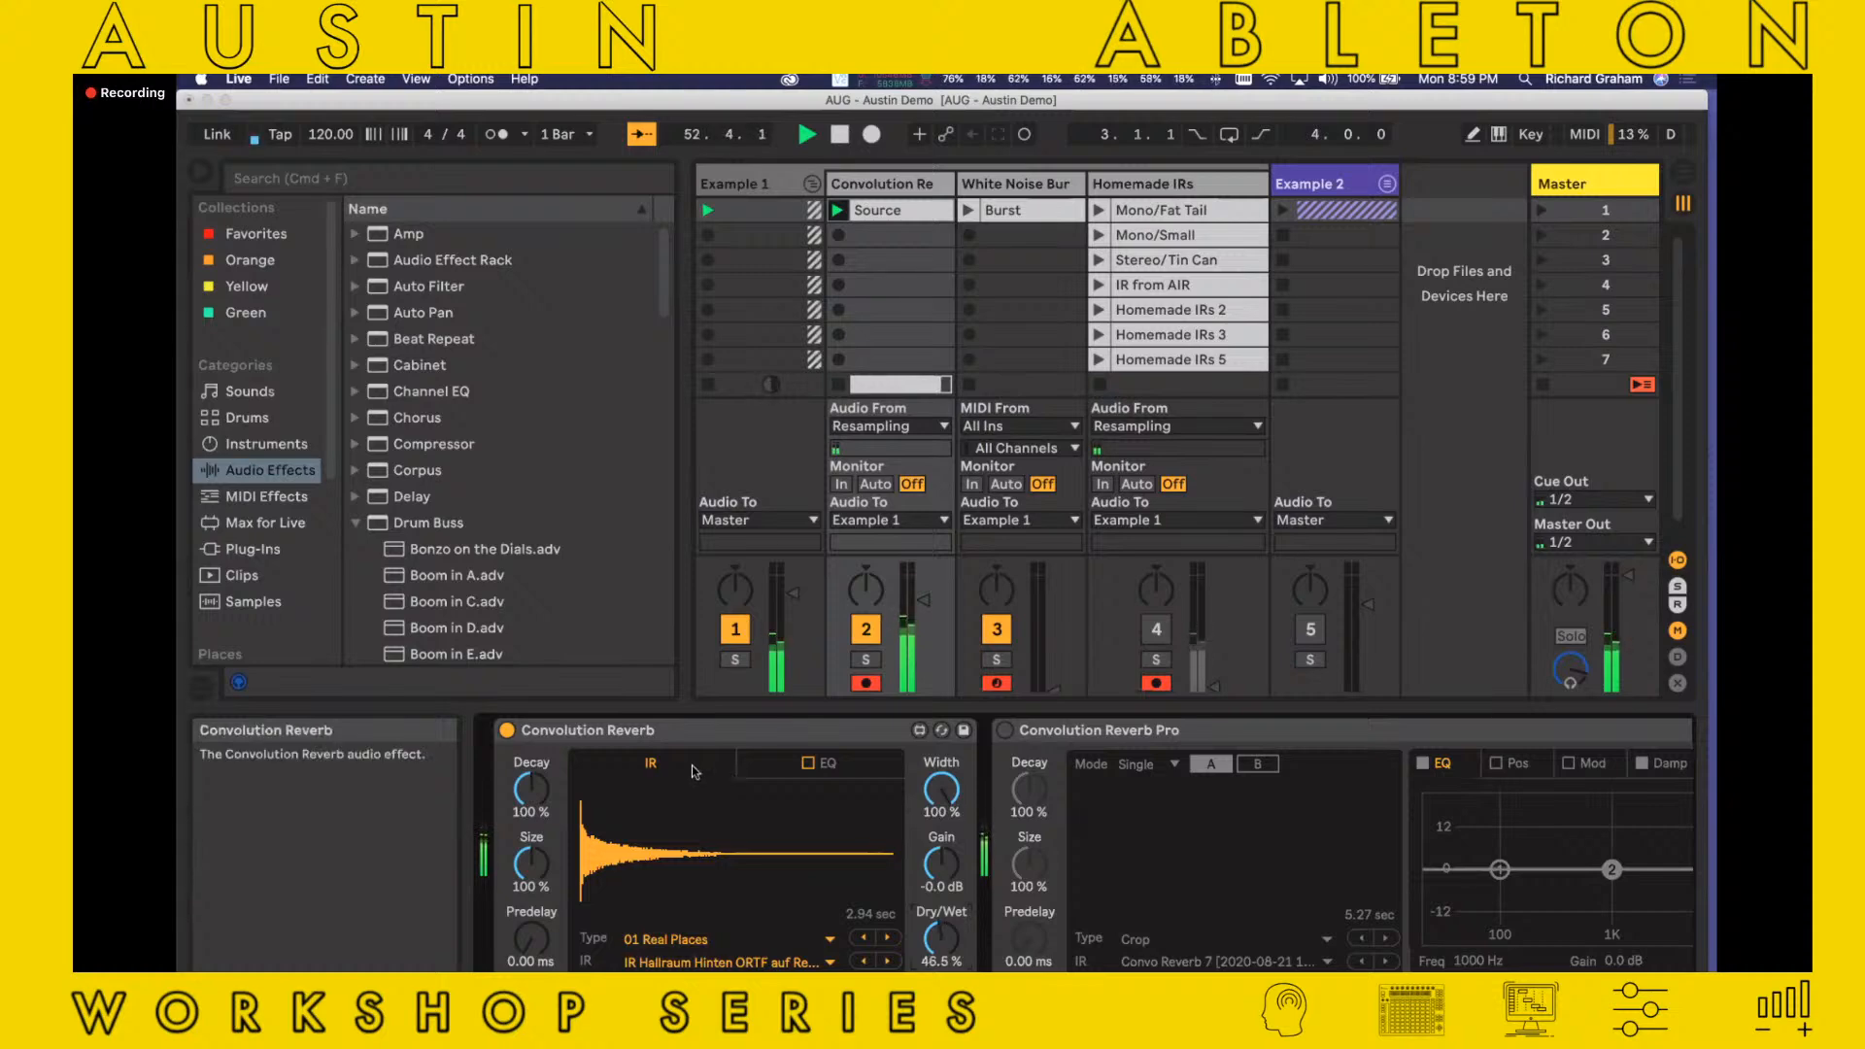
Try the Convolution Reverb's EQ with band 1 raised and band 2 at 940 Hz, -2.6 dB, and return to the IR view
left_click(812, 770)
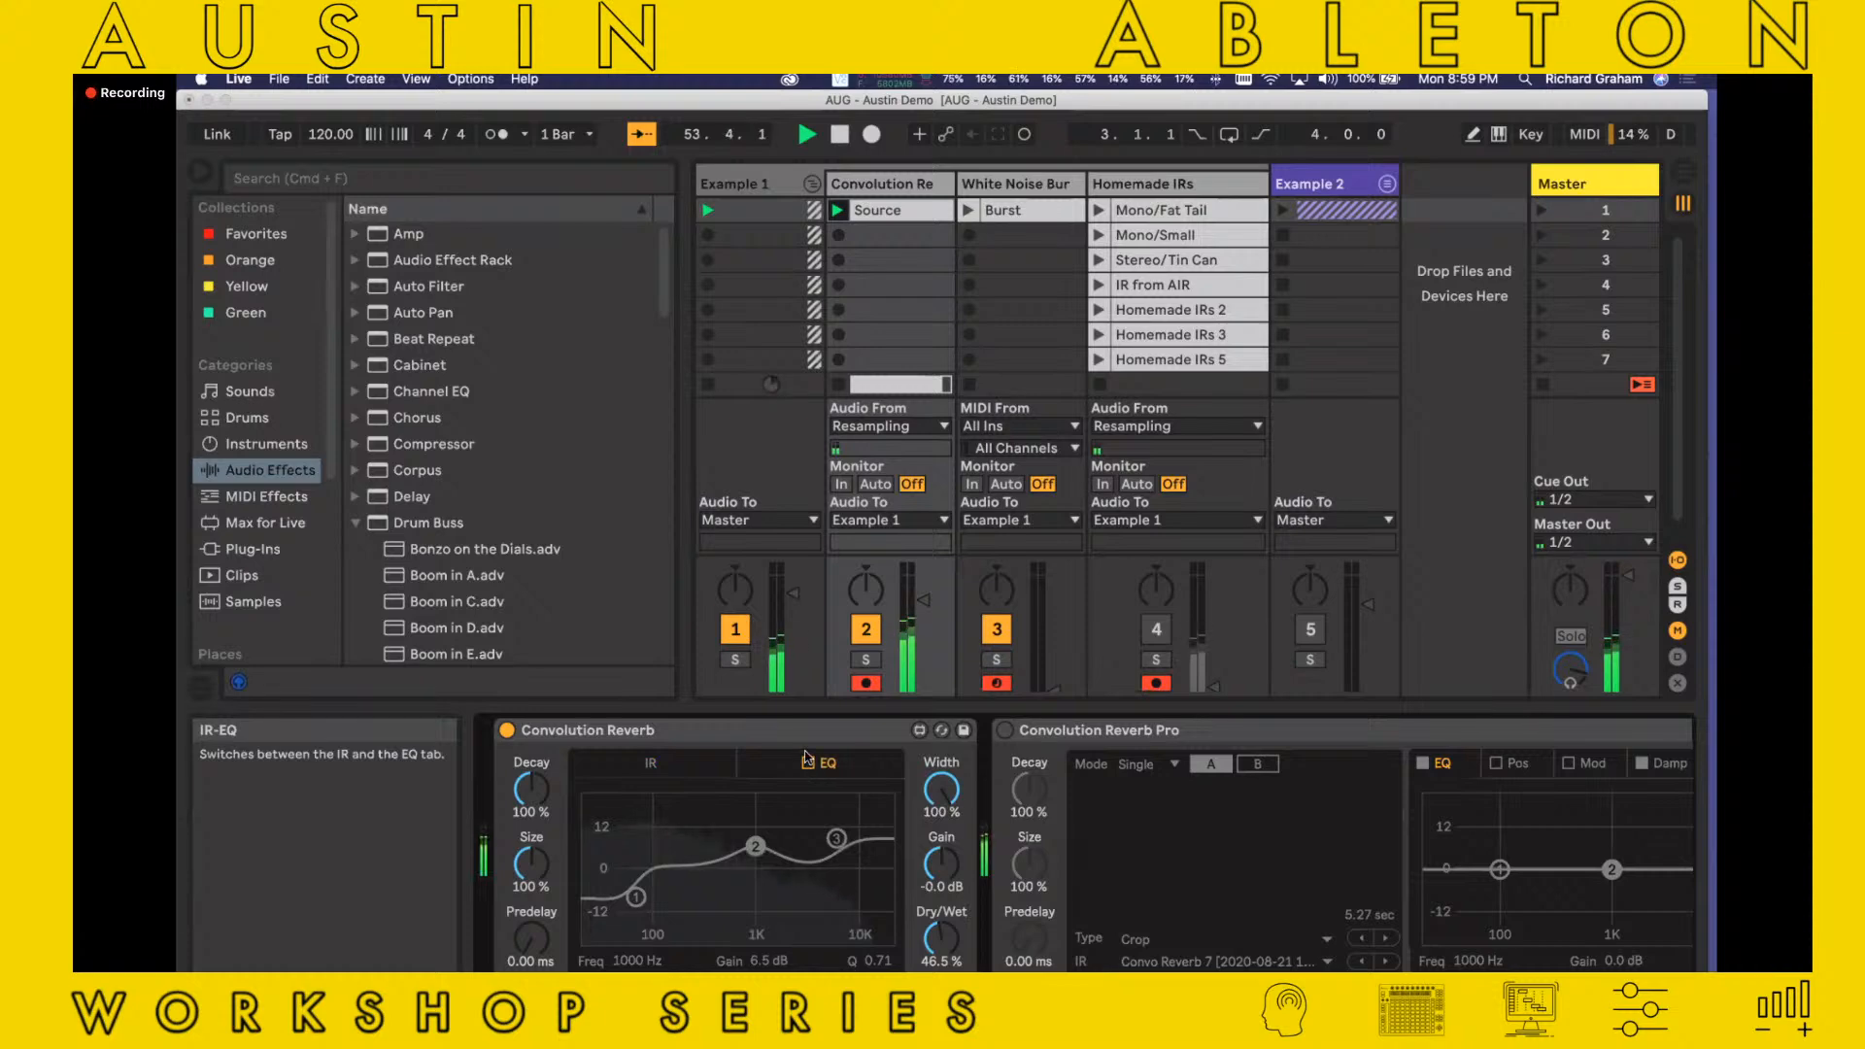
left_click(808, 766)
mouse_move(637, 899)
left_mouse_down()
mouse_move(652, 844)
mouse_move(651, 878)
left_mouse_up()
left_click_drag(755, 847, 752, 891)
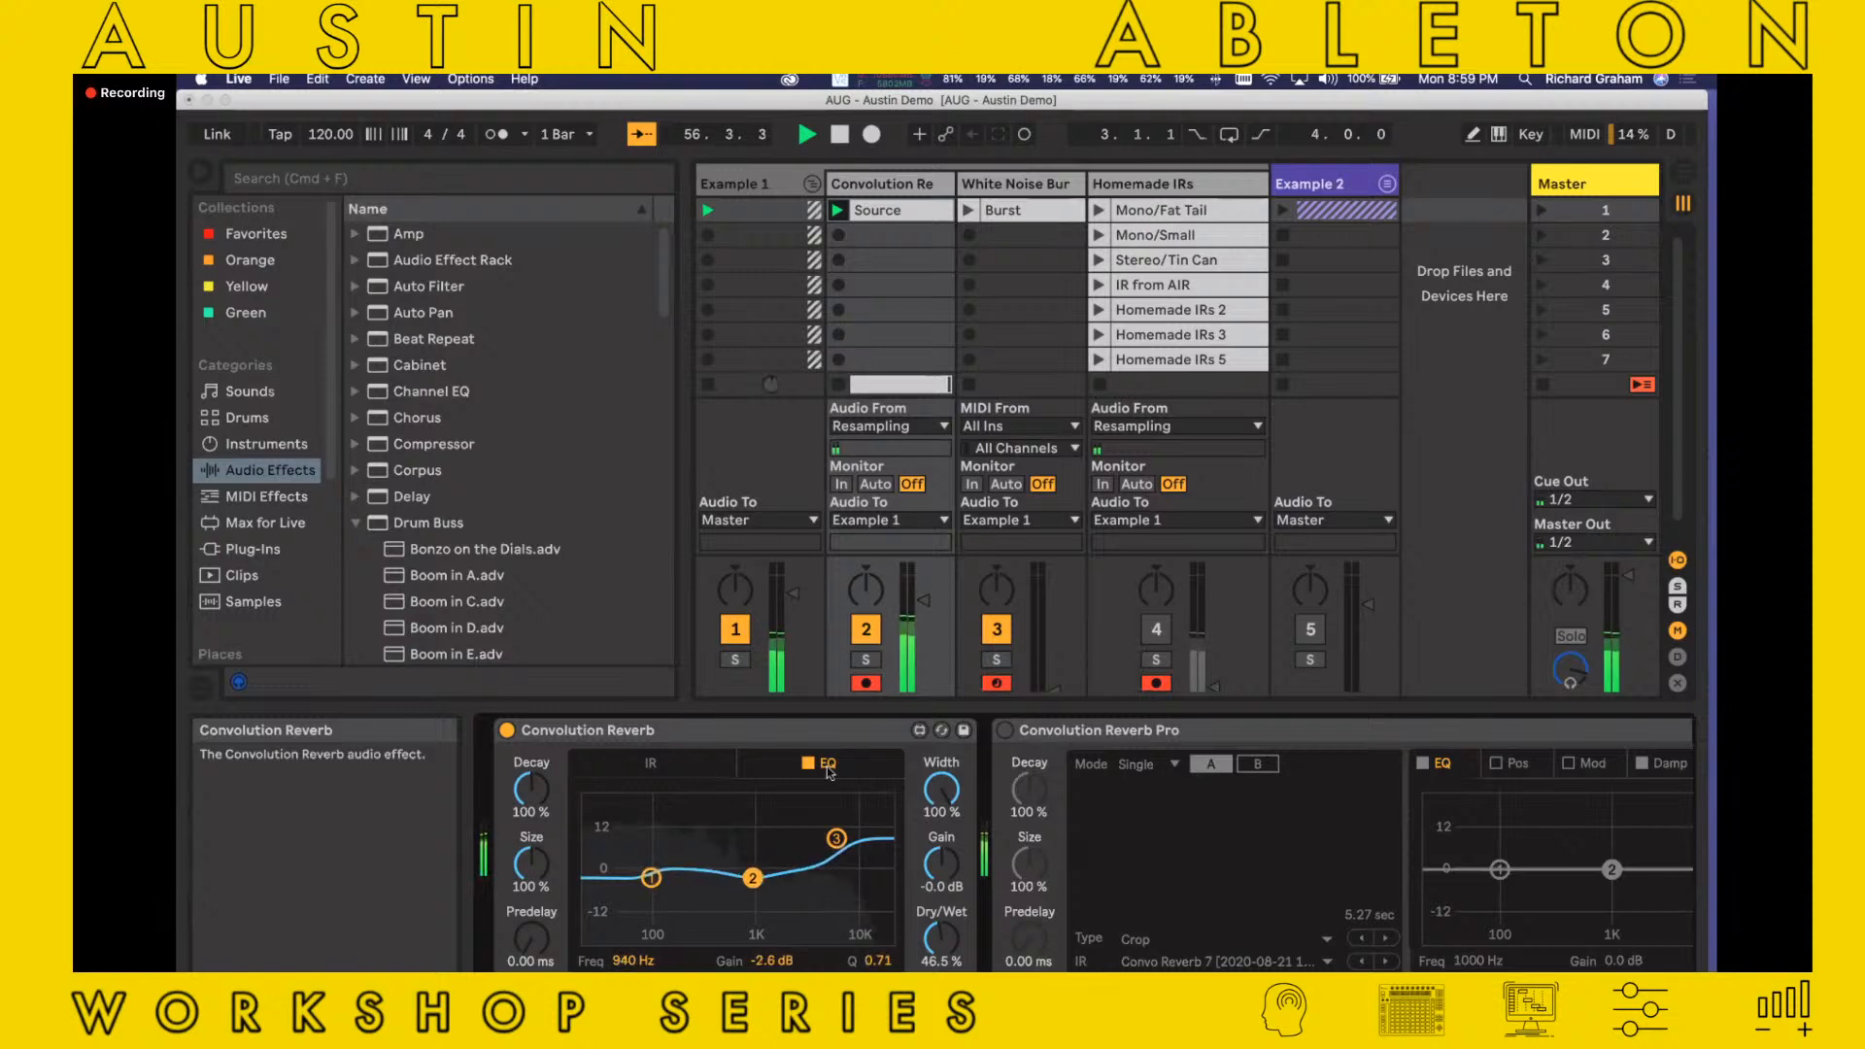
left_click(752, 769)
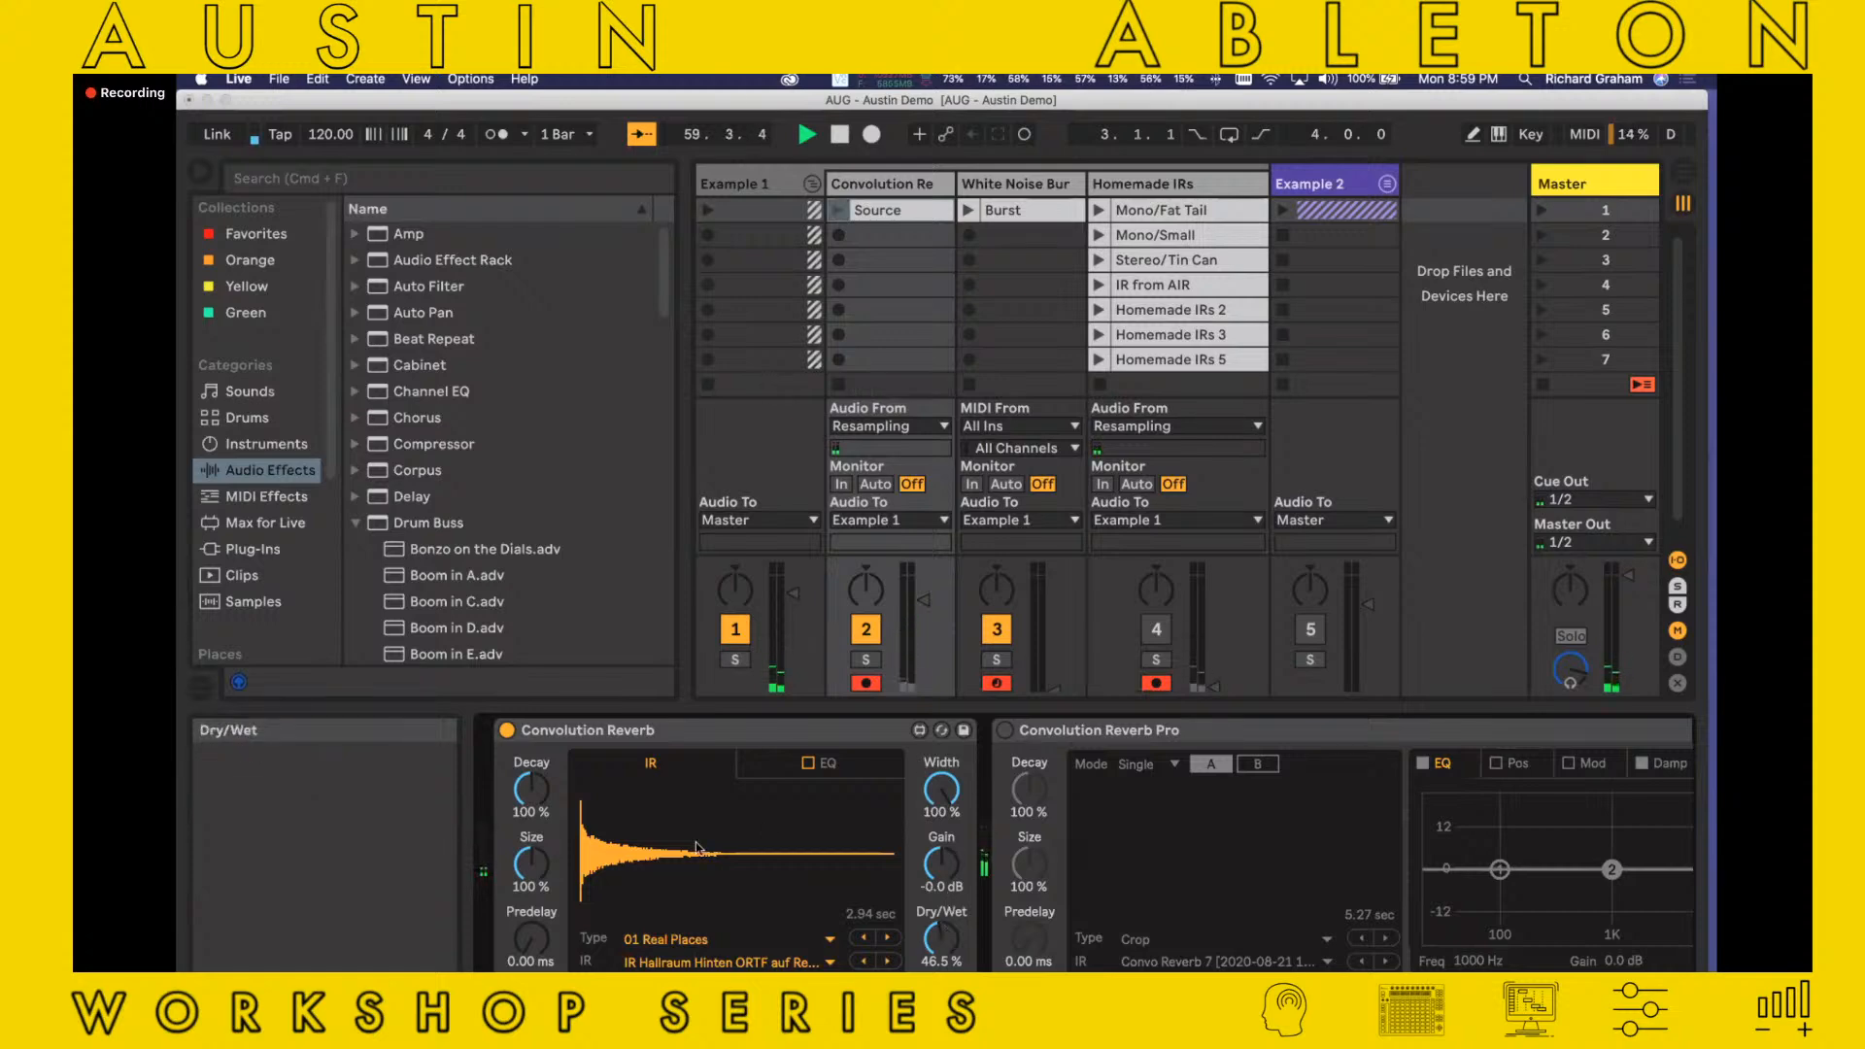
Bypass the Convolution Reverb and open its Max editor, enlarging and moving the editor window into view
left_click(506, 729)
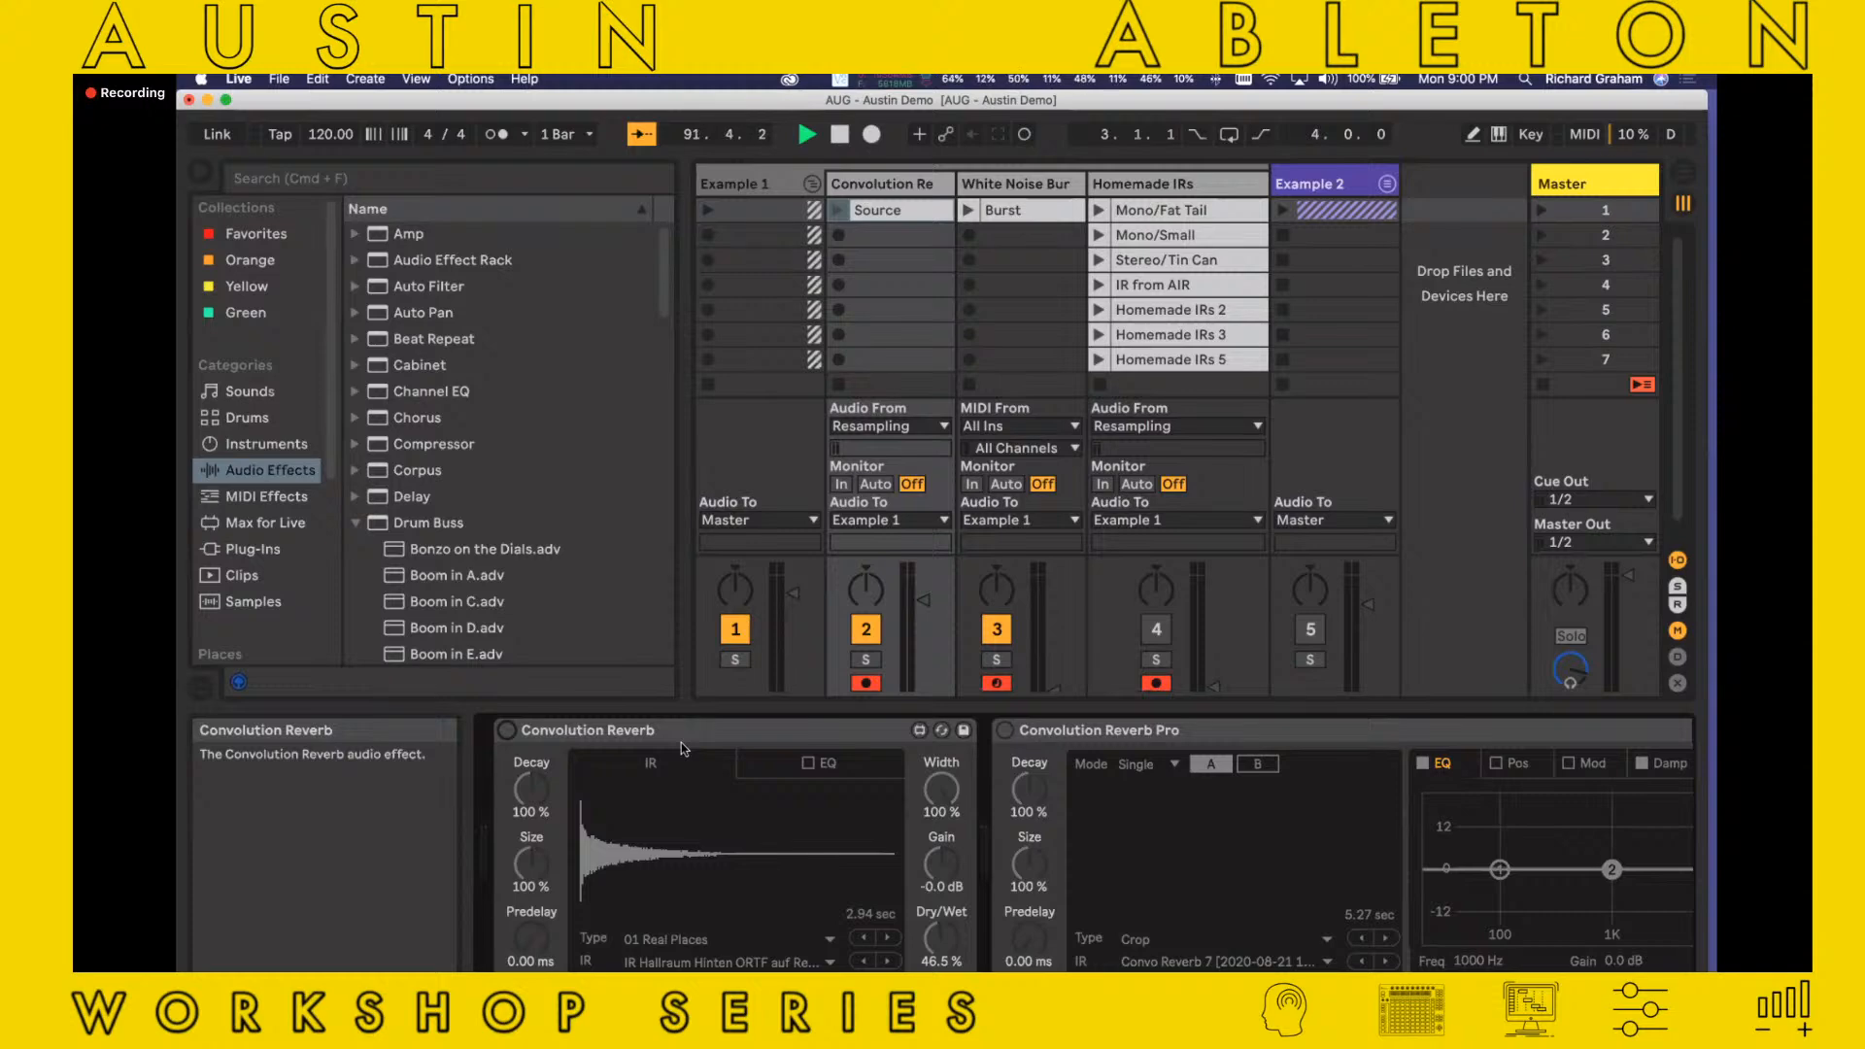
left_click(919, 732)
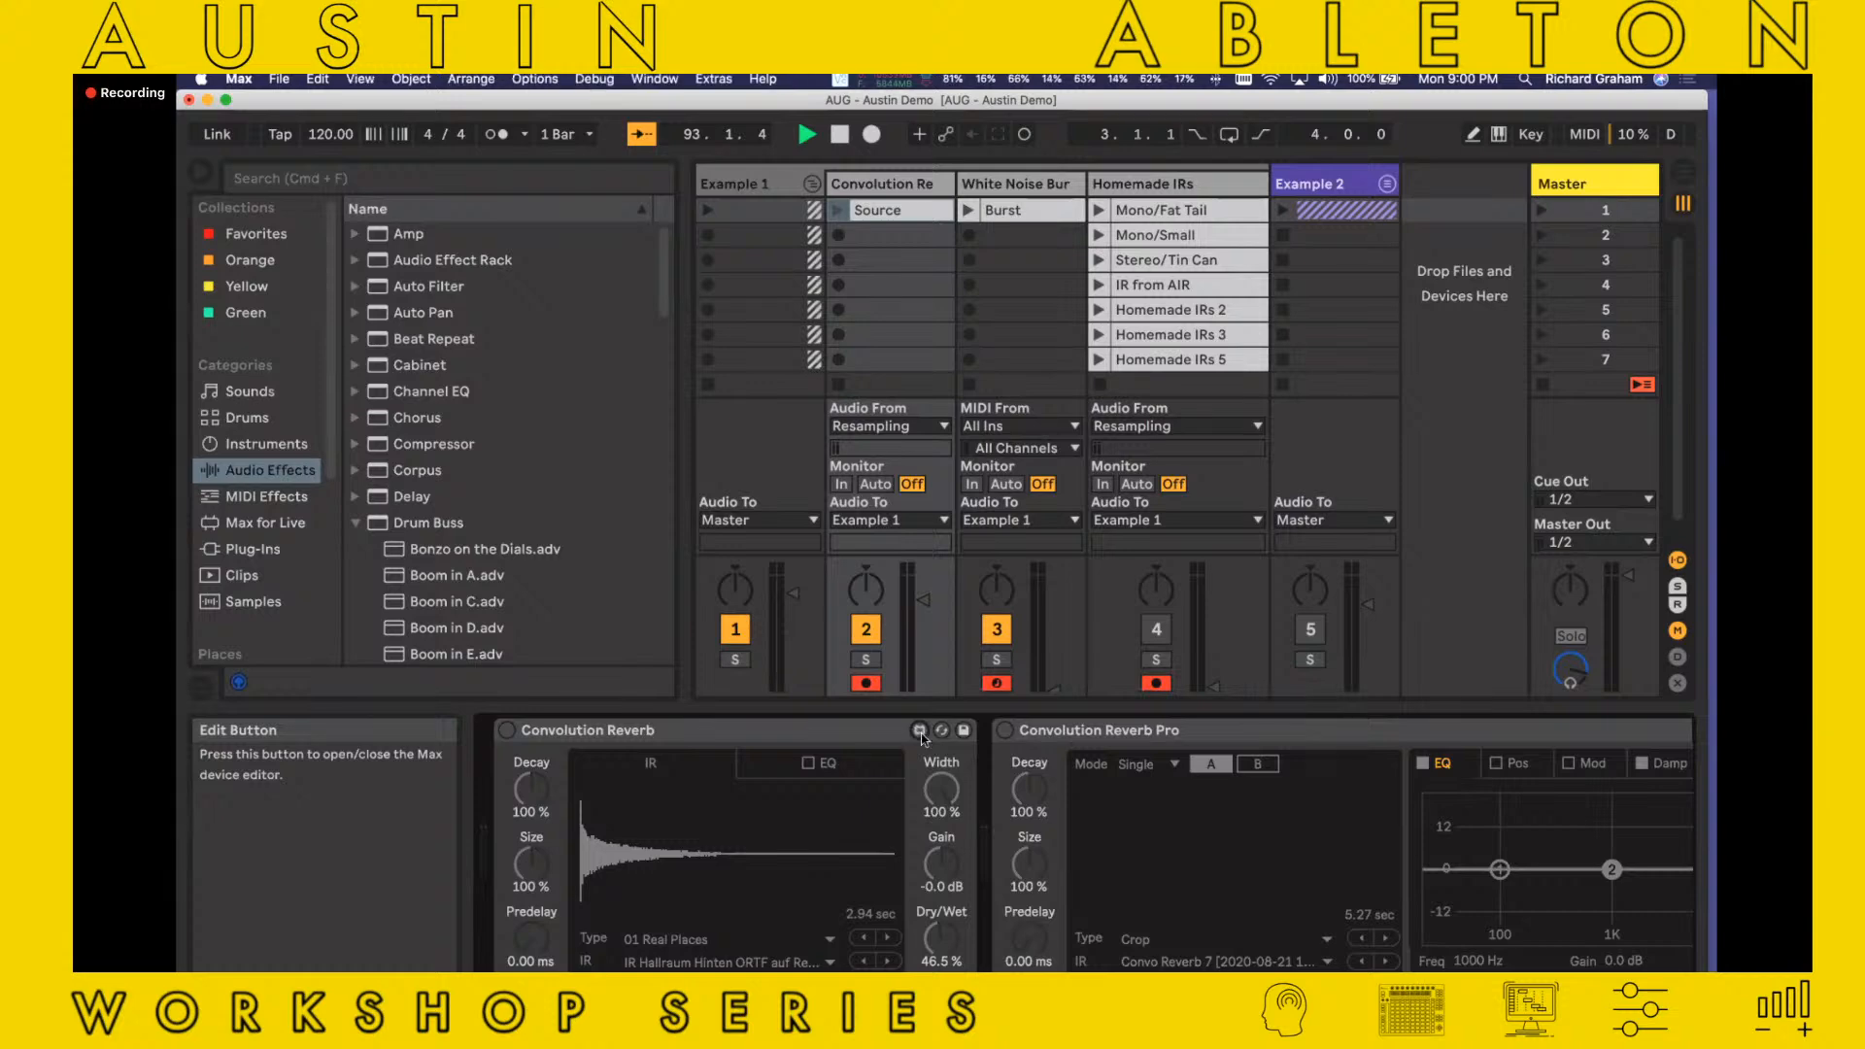
left_click_drag(554, 320, 1614, 960)
left_click_drag(779, 101, 922, 390)
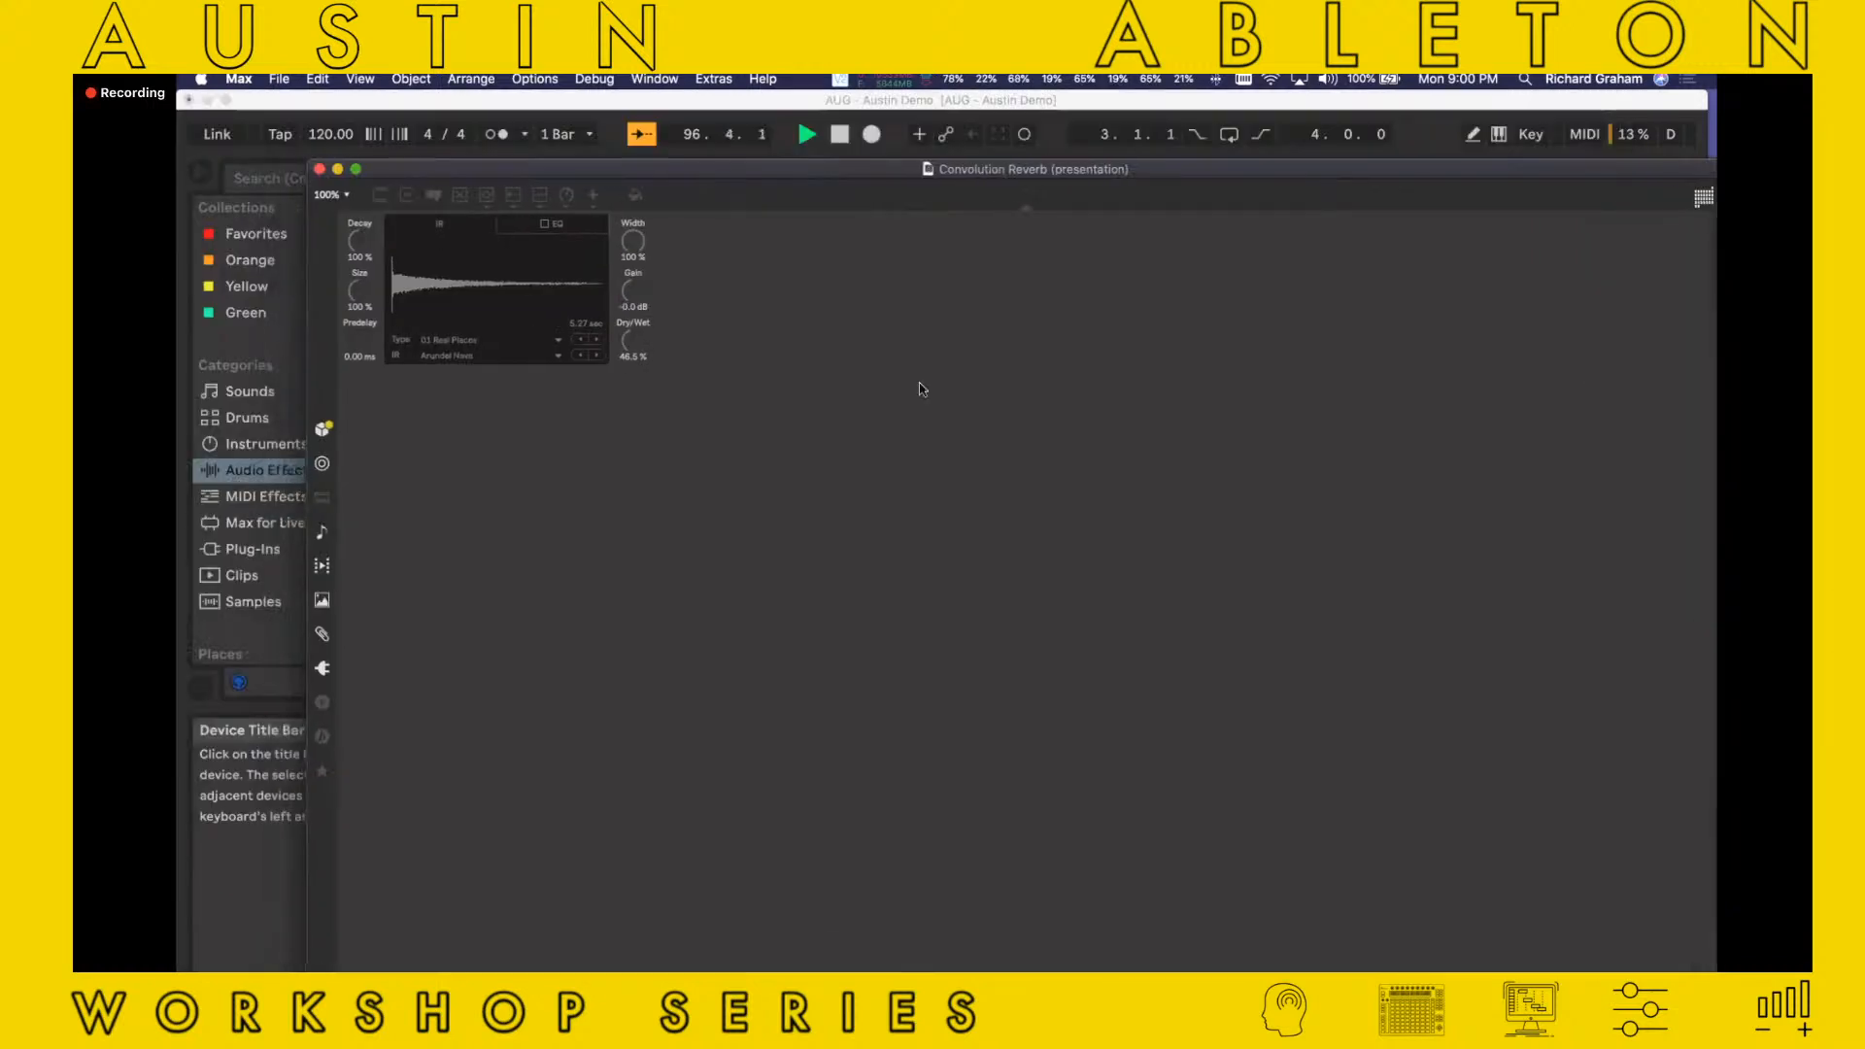
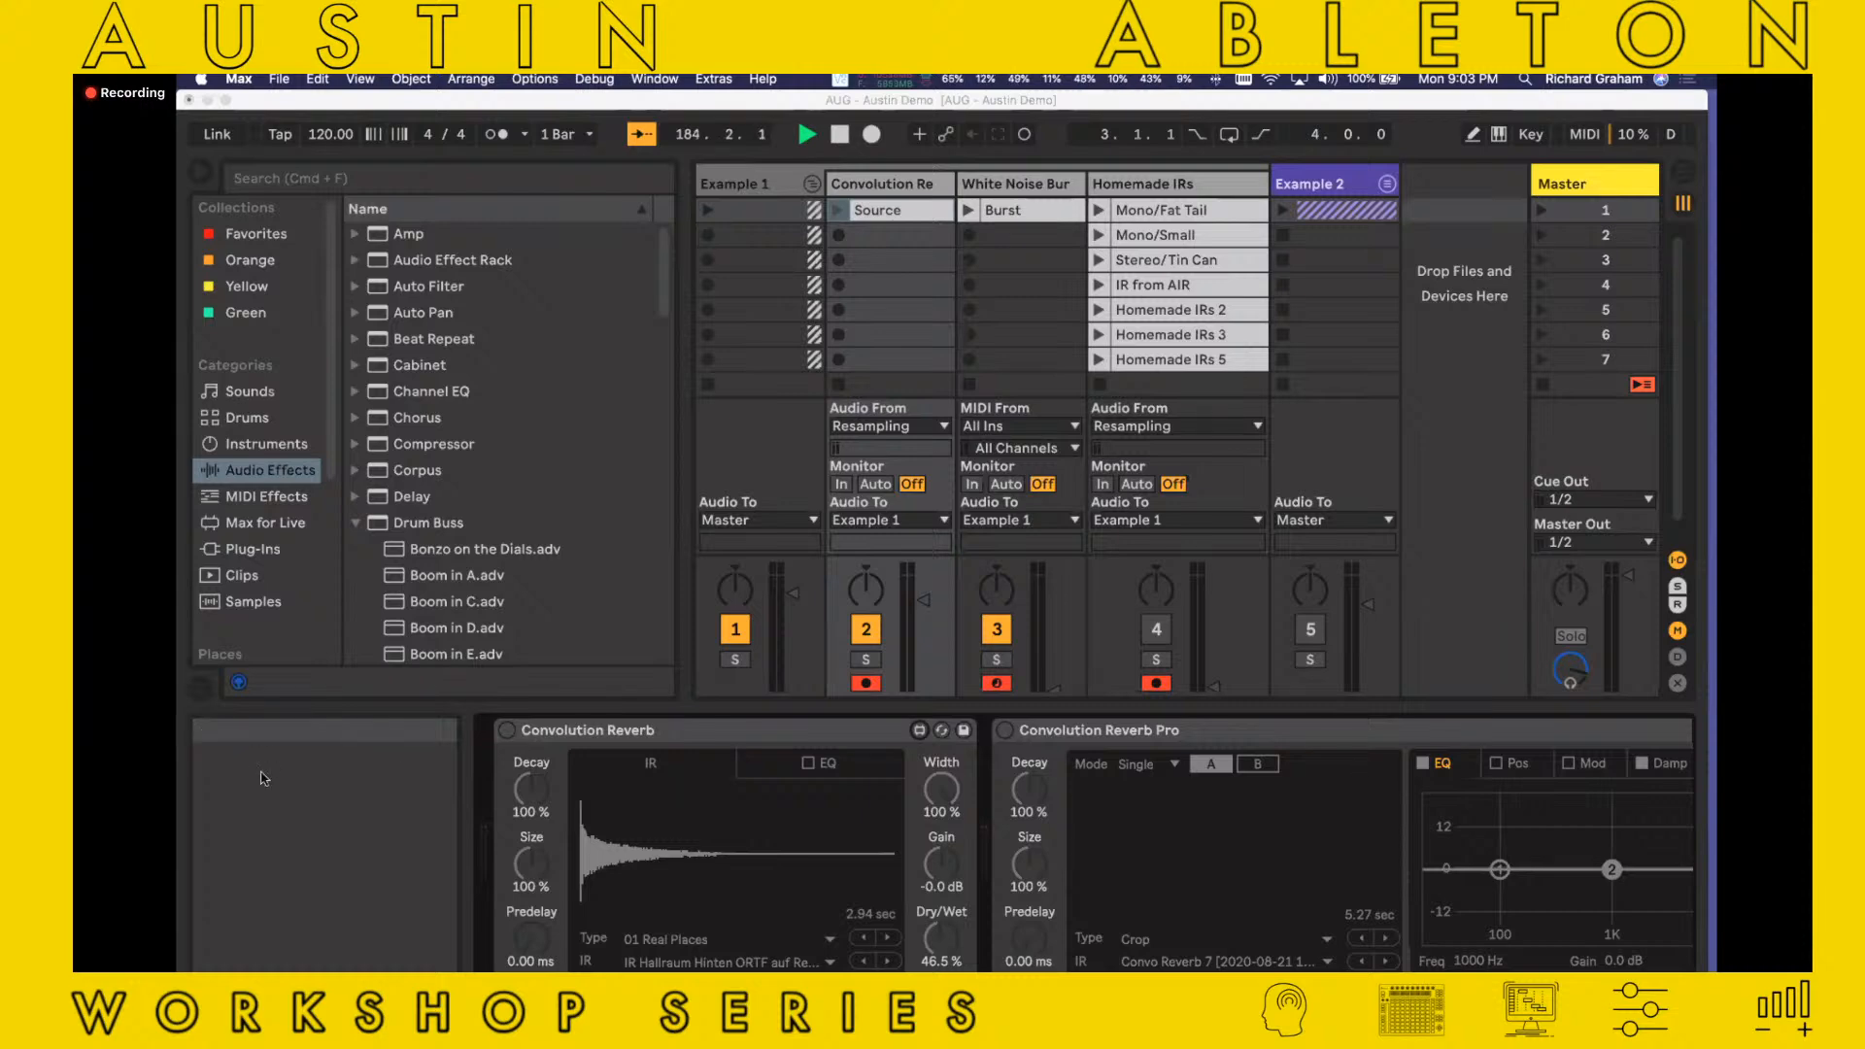
Insert Spectrum after the Convolution Reverb, expand its display and play the Source clip to analyse it
left_click(272, 475)
scroll(400, 469, "down", 5)
scroll(400, 469, "down", 15)
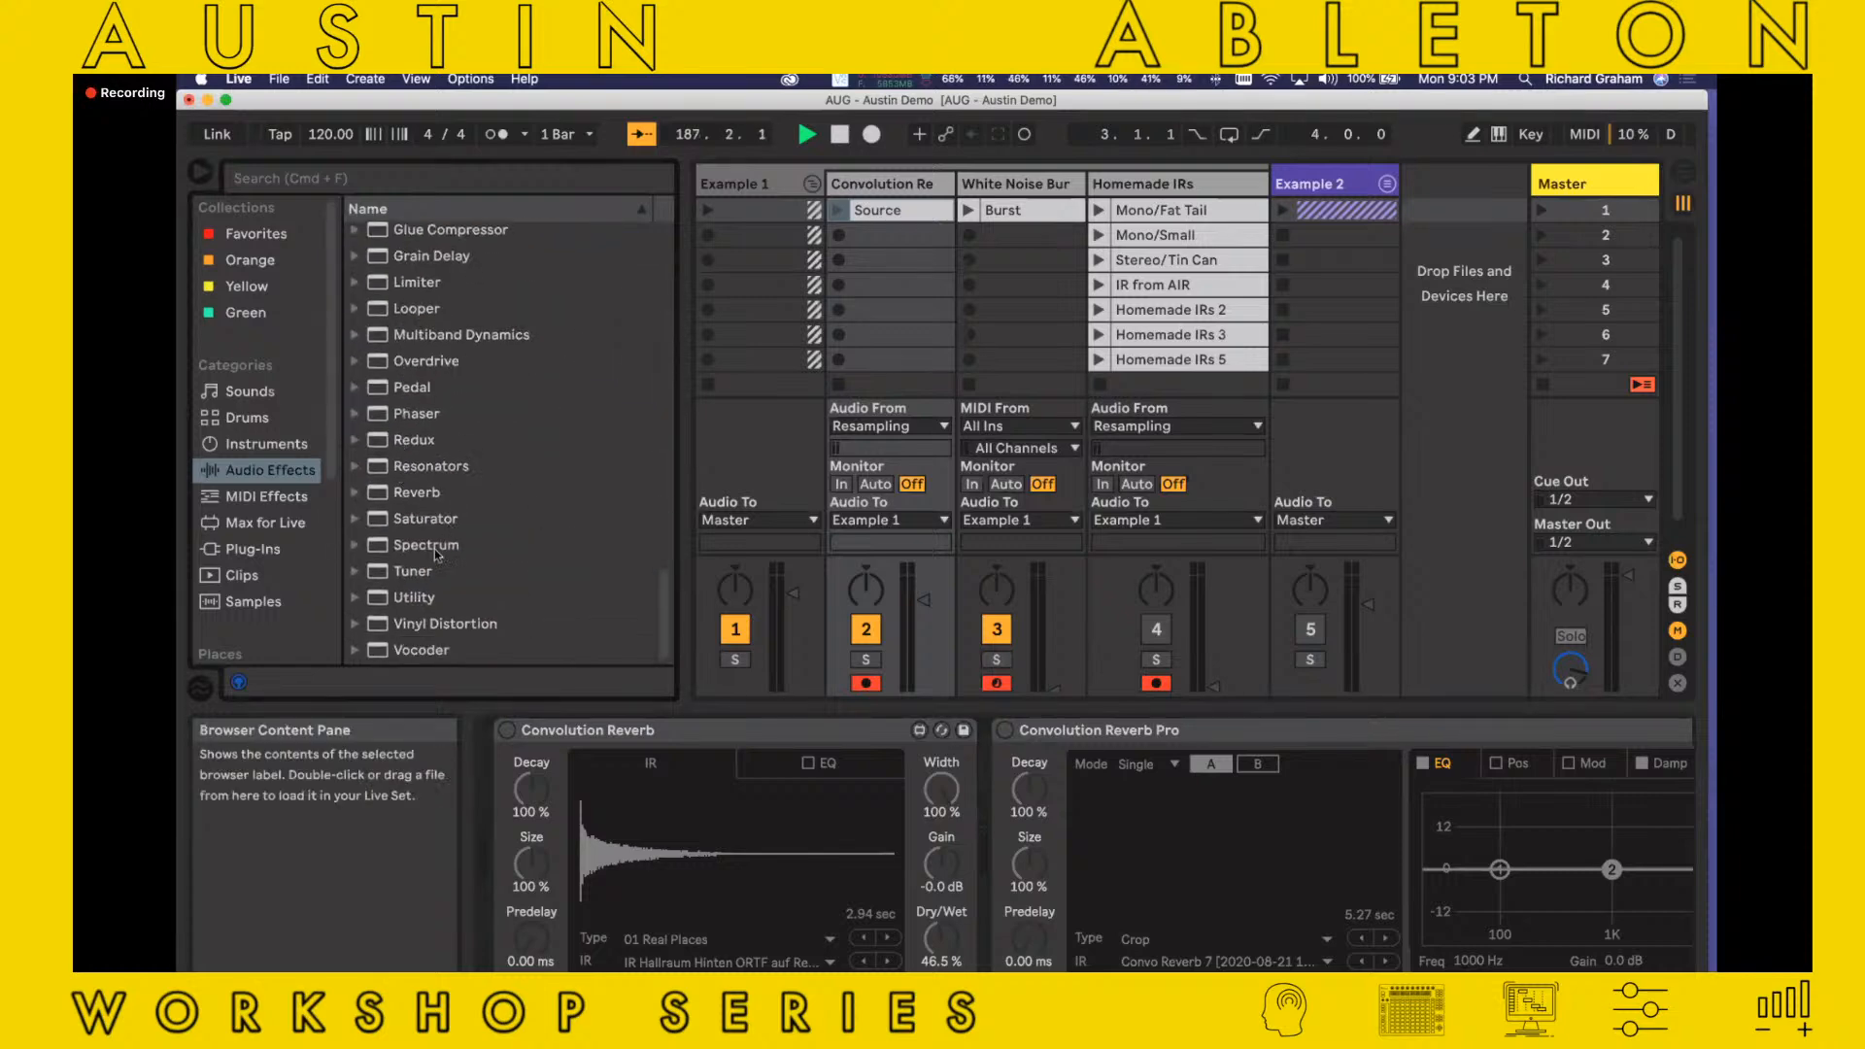
mouse_move(437, 550)
left_mouse_down()
mouse_move(1066, 844)
mouse_move(992, 840)
left_mouse_up()
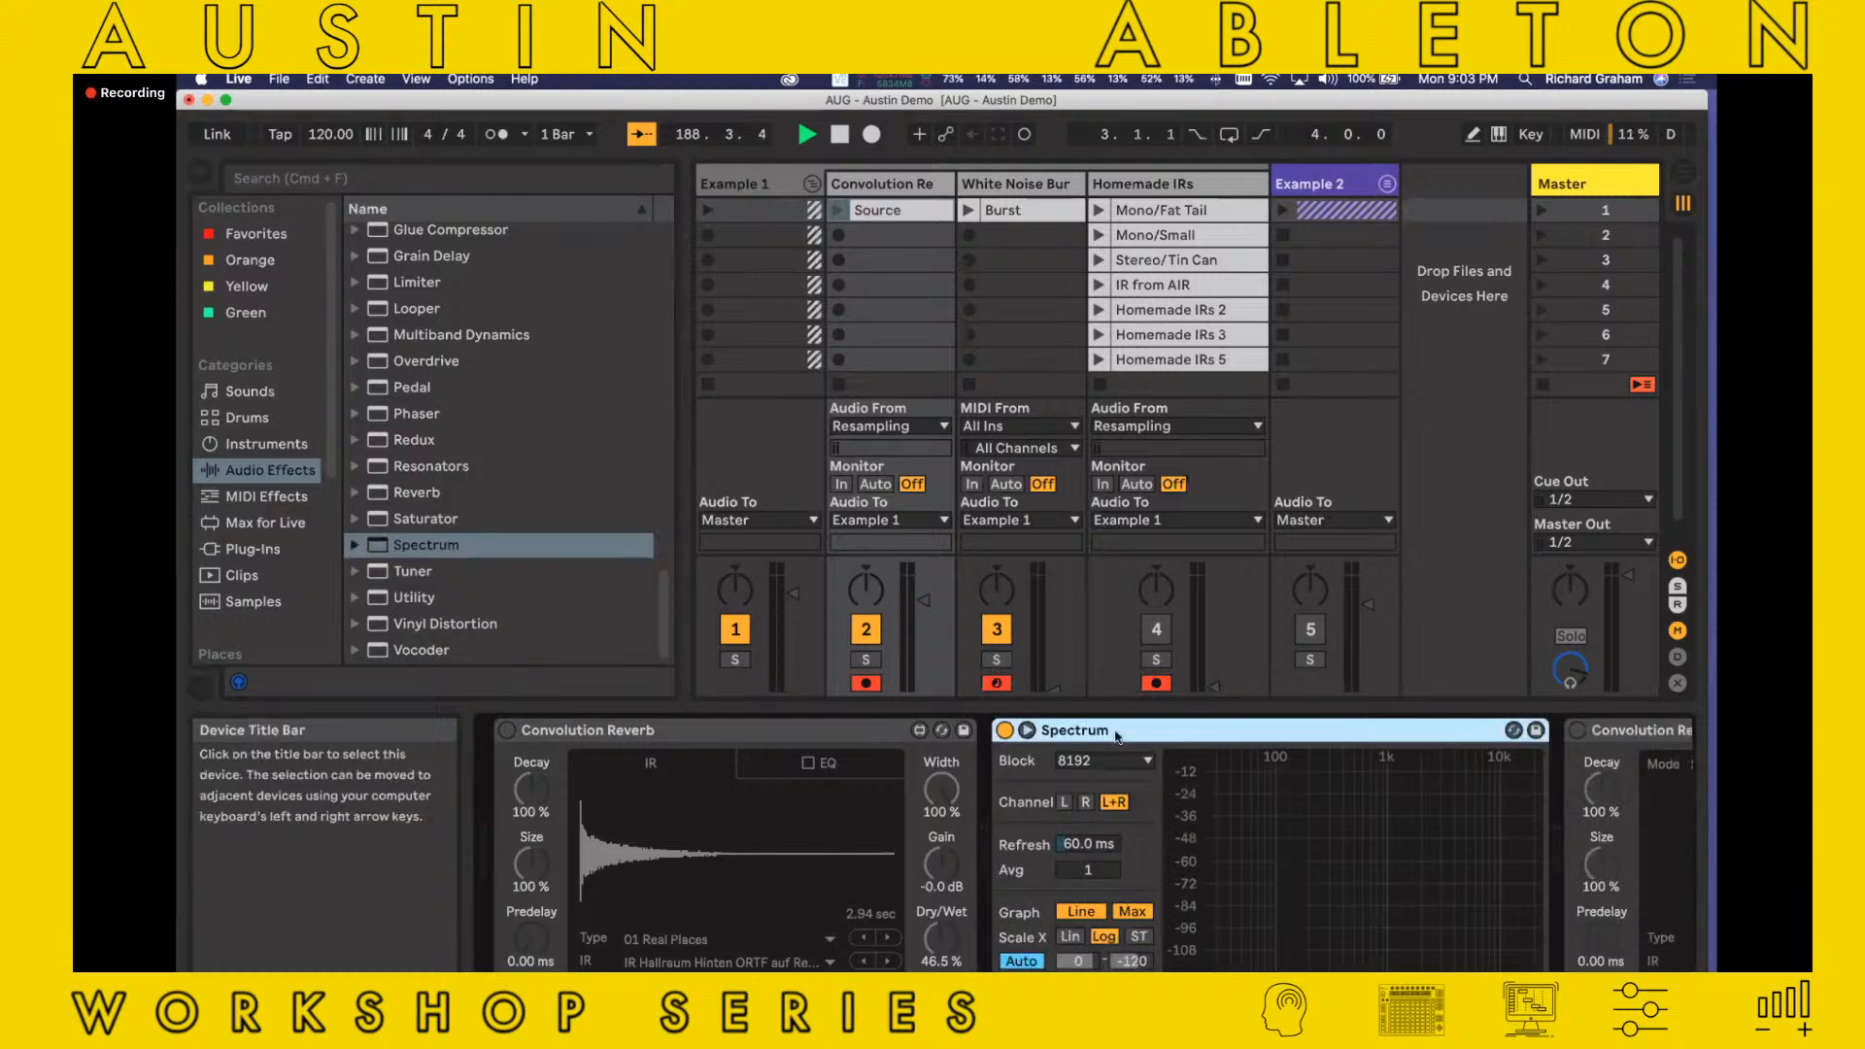
left_click(1027, 730)
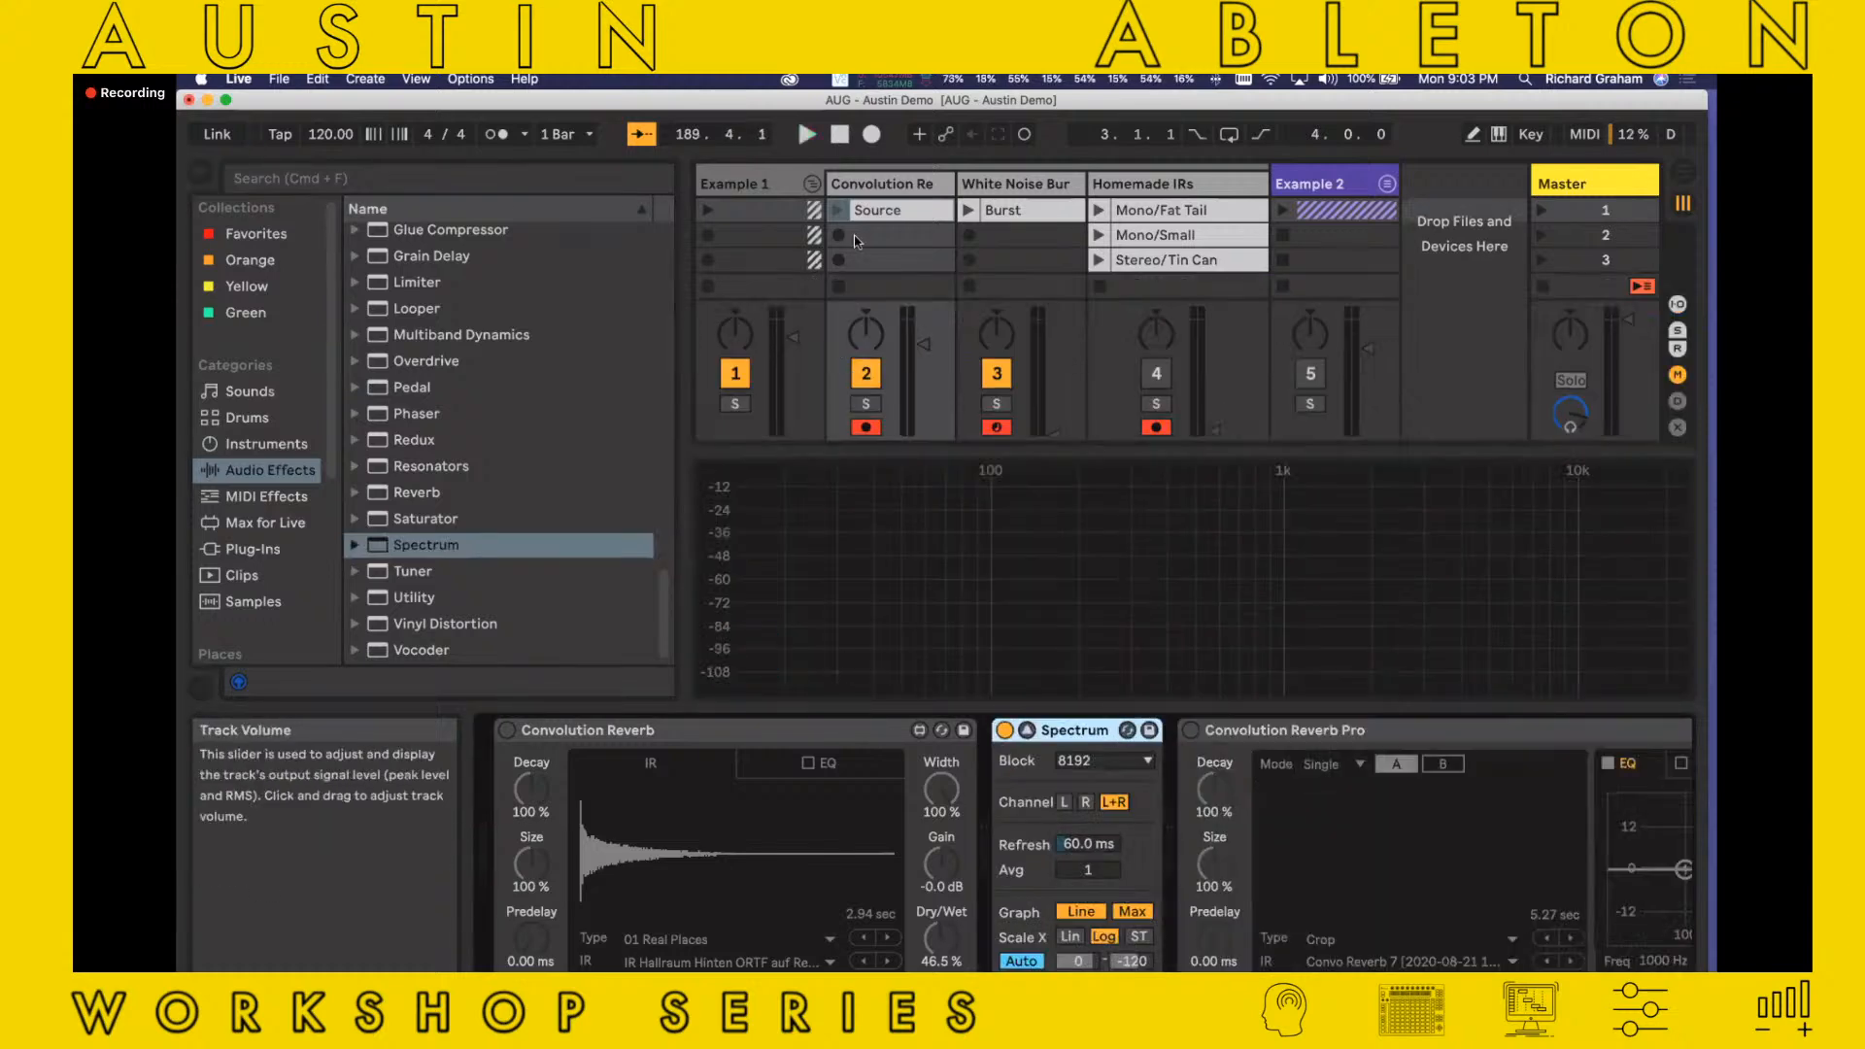
left_click(837, 209)
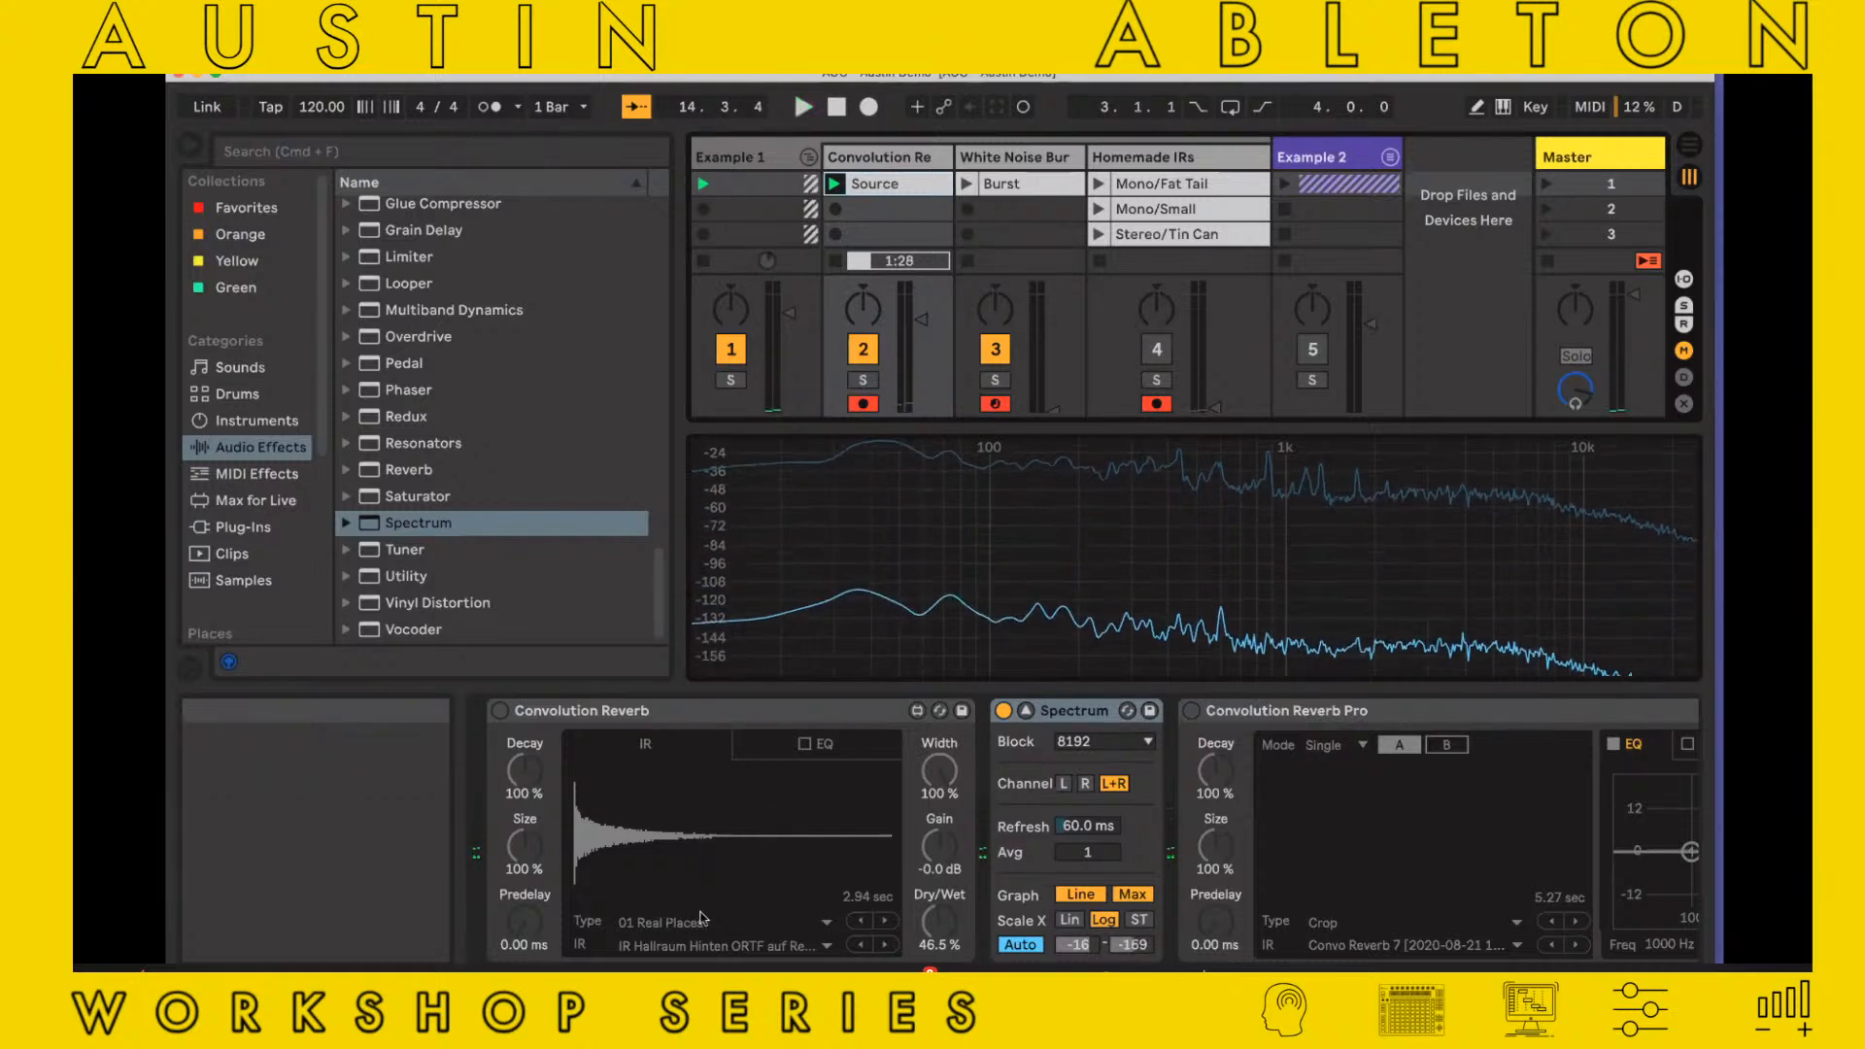
left_click(626, 944)
left_click(574, 874)
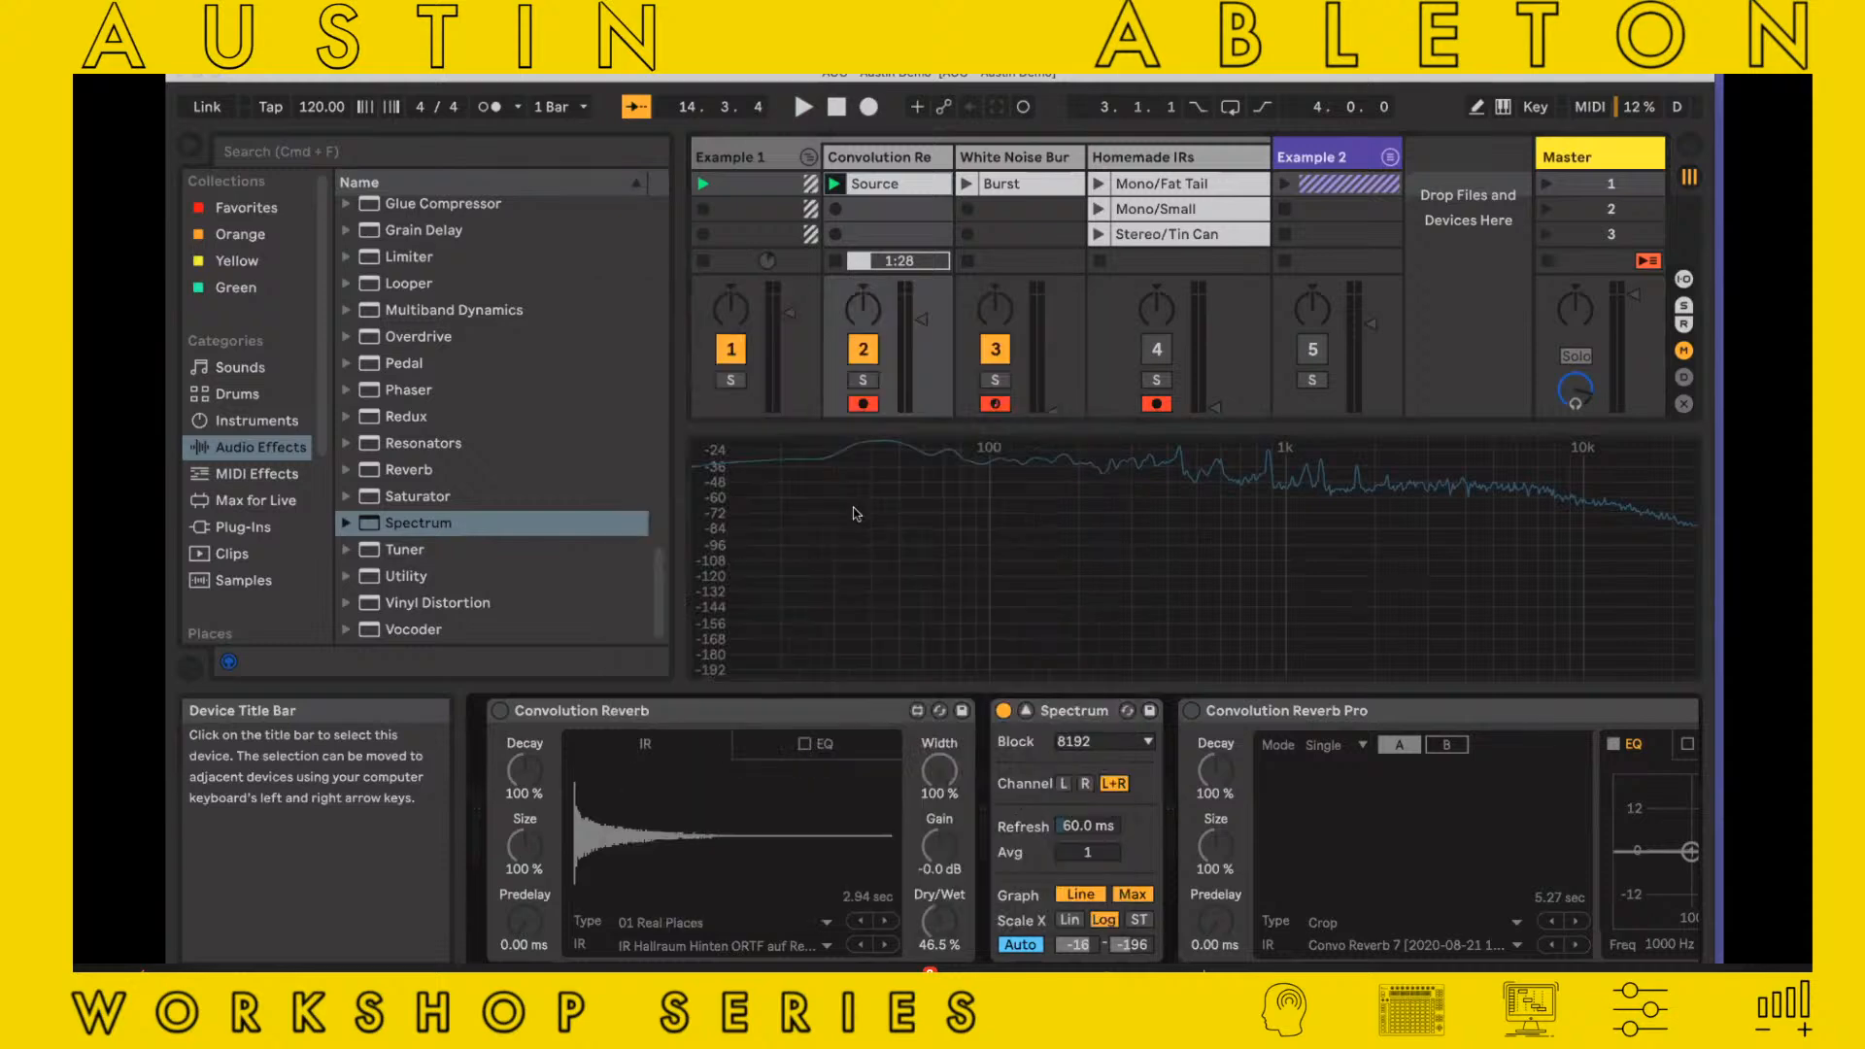
Show the White Noise Burst track's Operator and list the available instruments with the Wavetable folder collapsed
left_click(1037, 170)
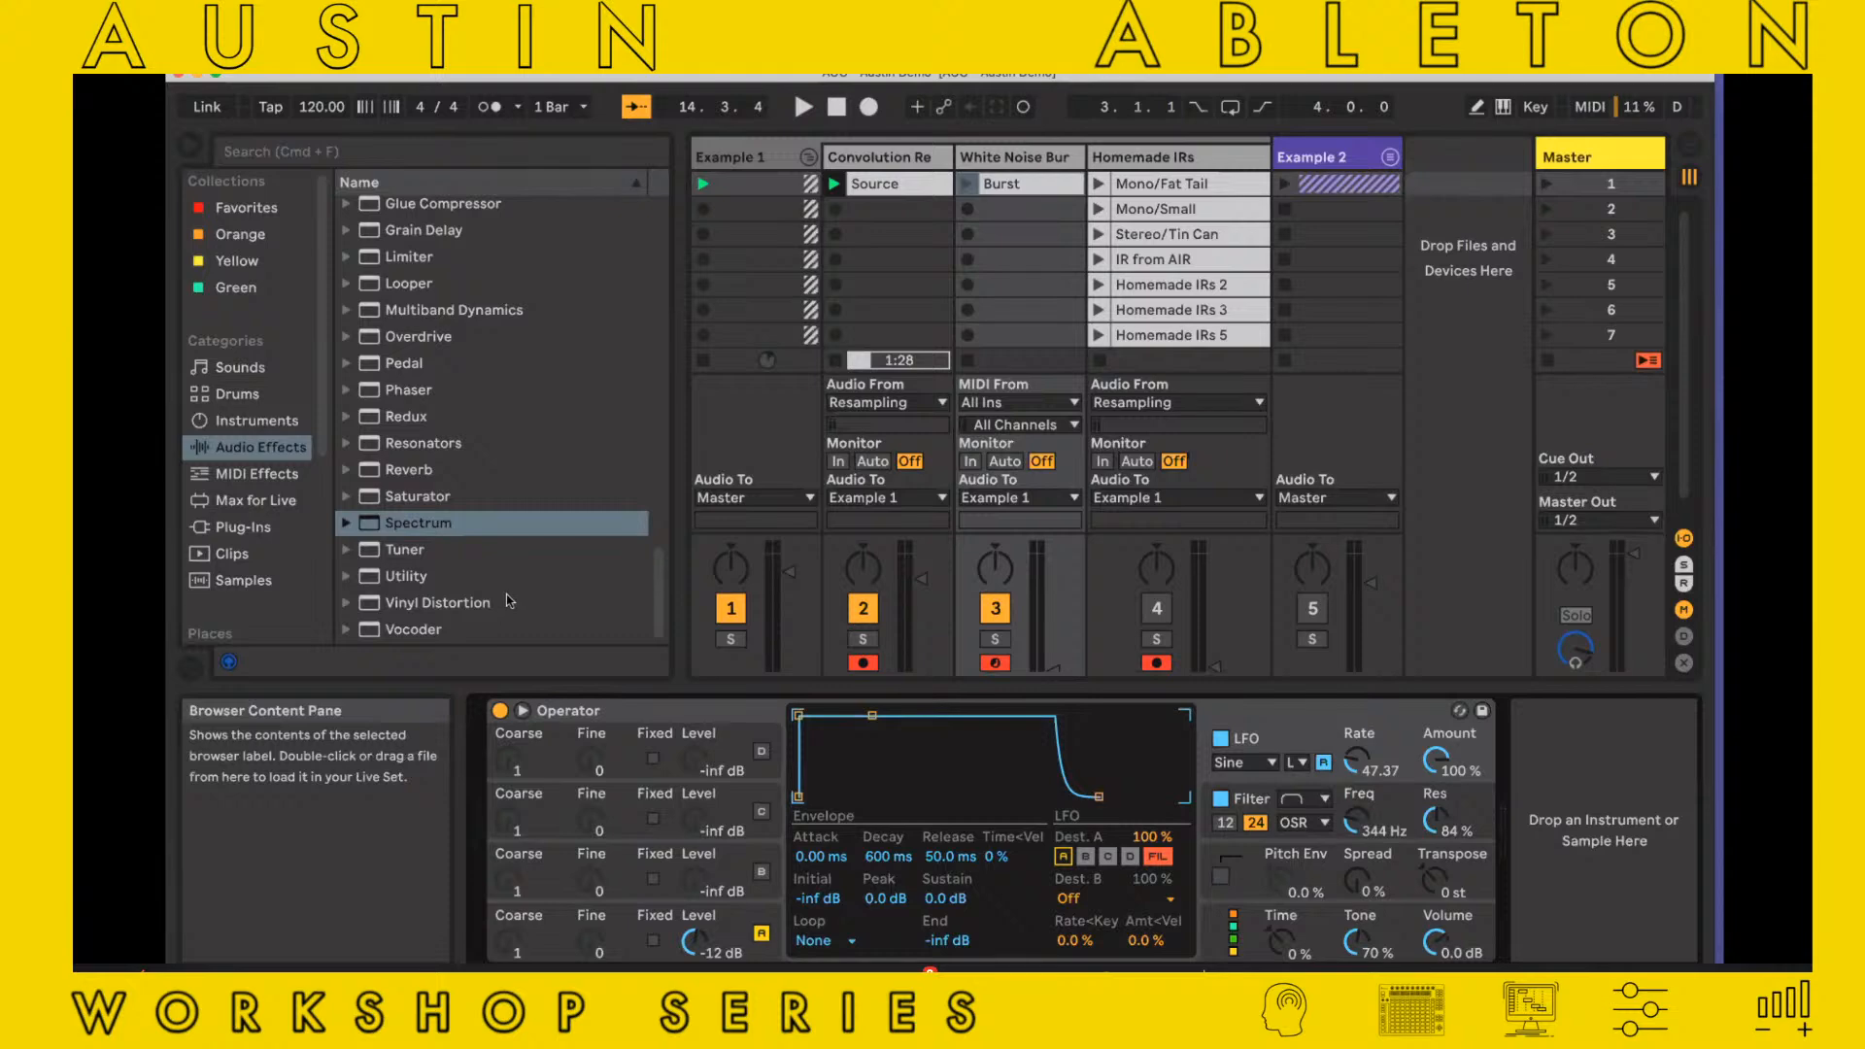
scroll(509, 601, "up", 1)
scroll(510, 601, "down", 1)
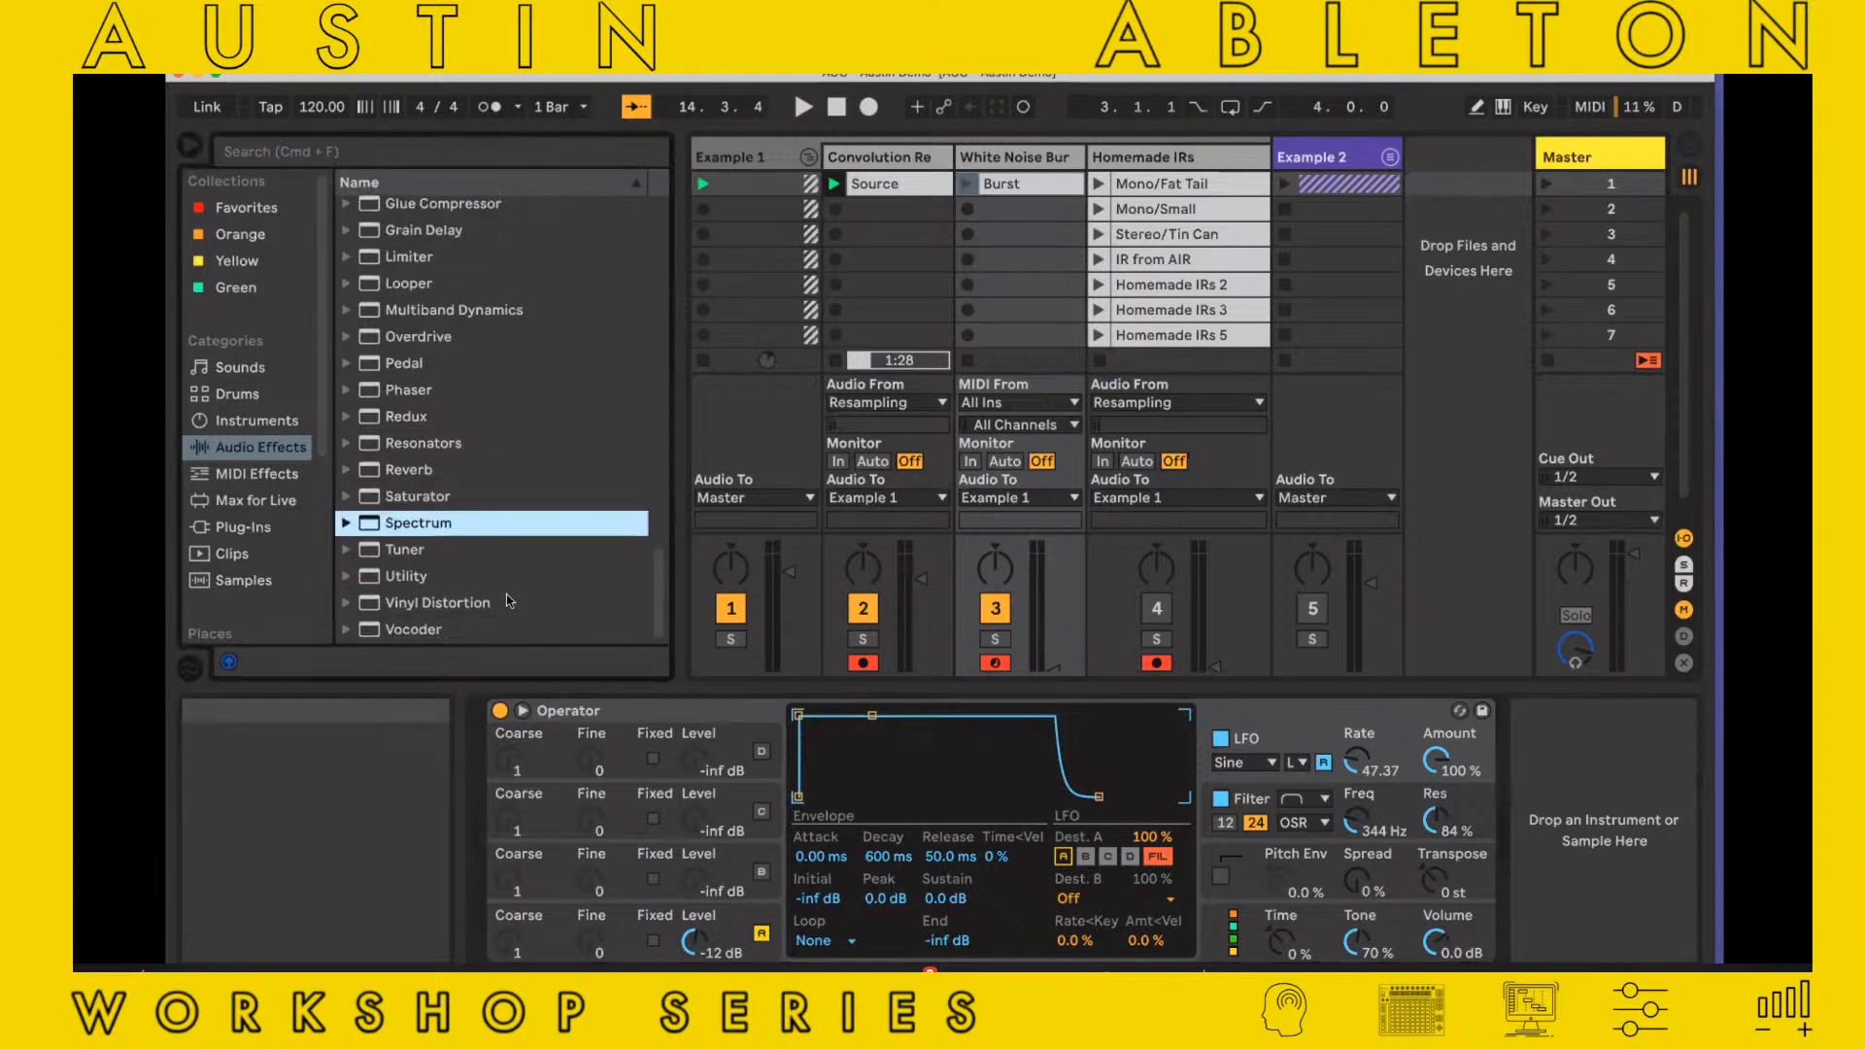
scroll(508, 600, "up", 4)
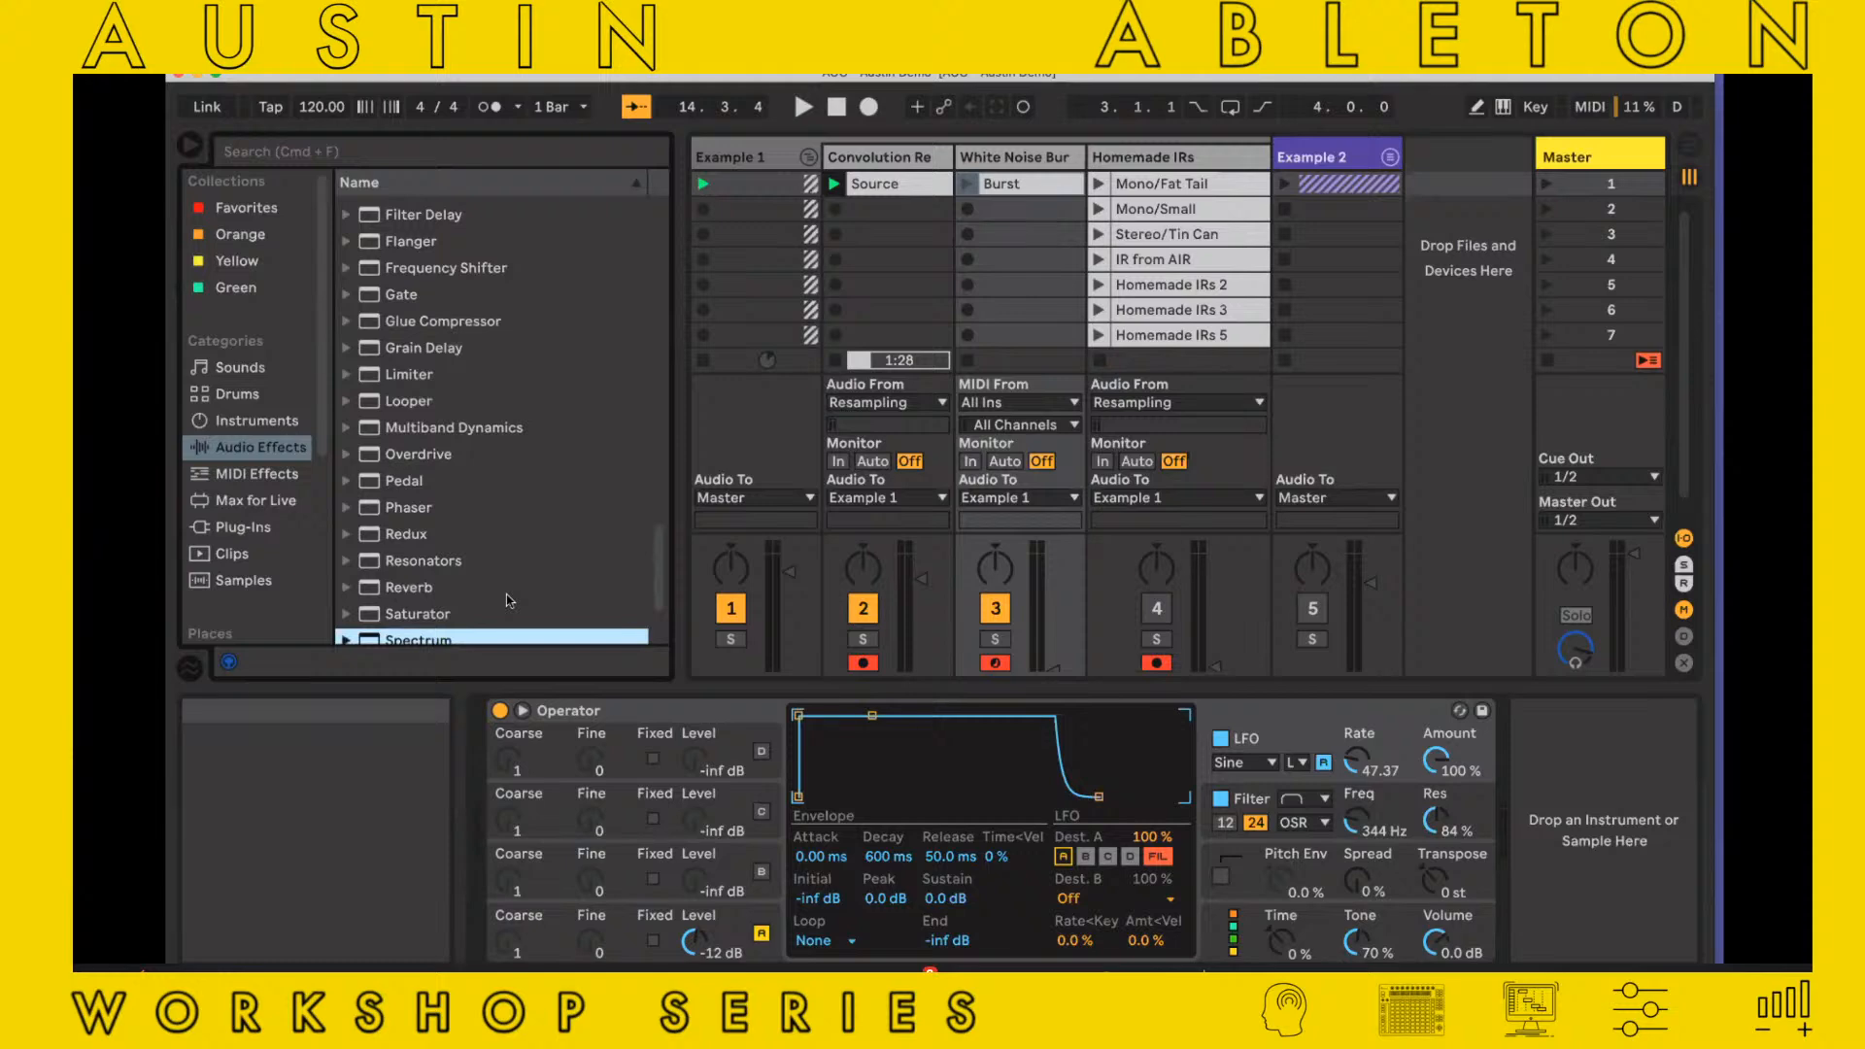
scroll(505, 594, "up", 3)
scroll(505, 594, "down", 7)
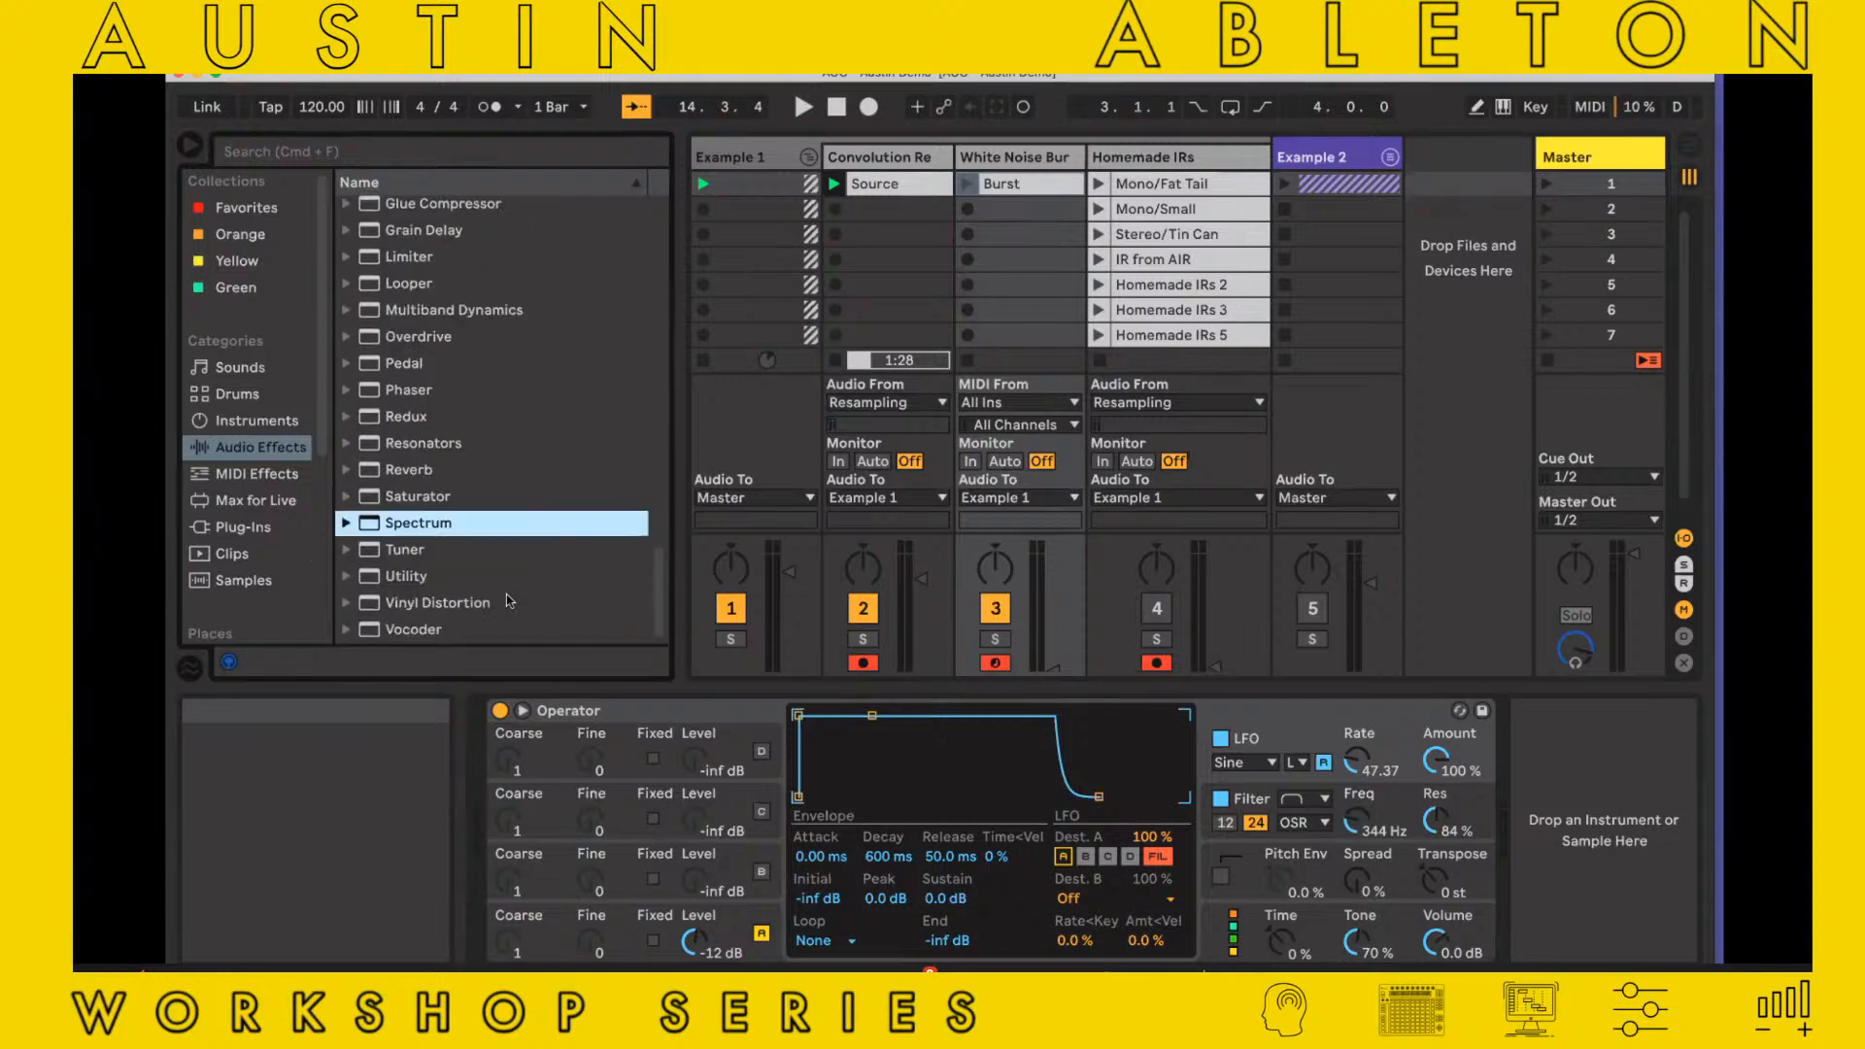
left_click(272, 417)
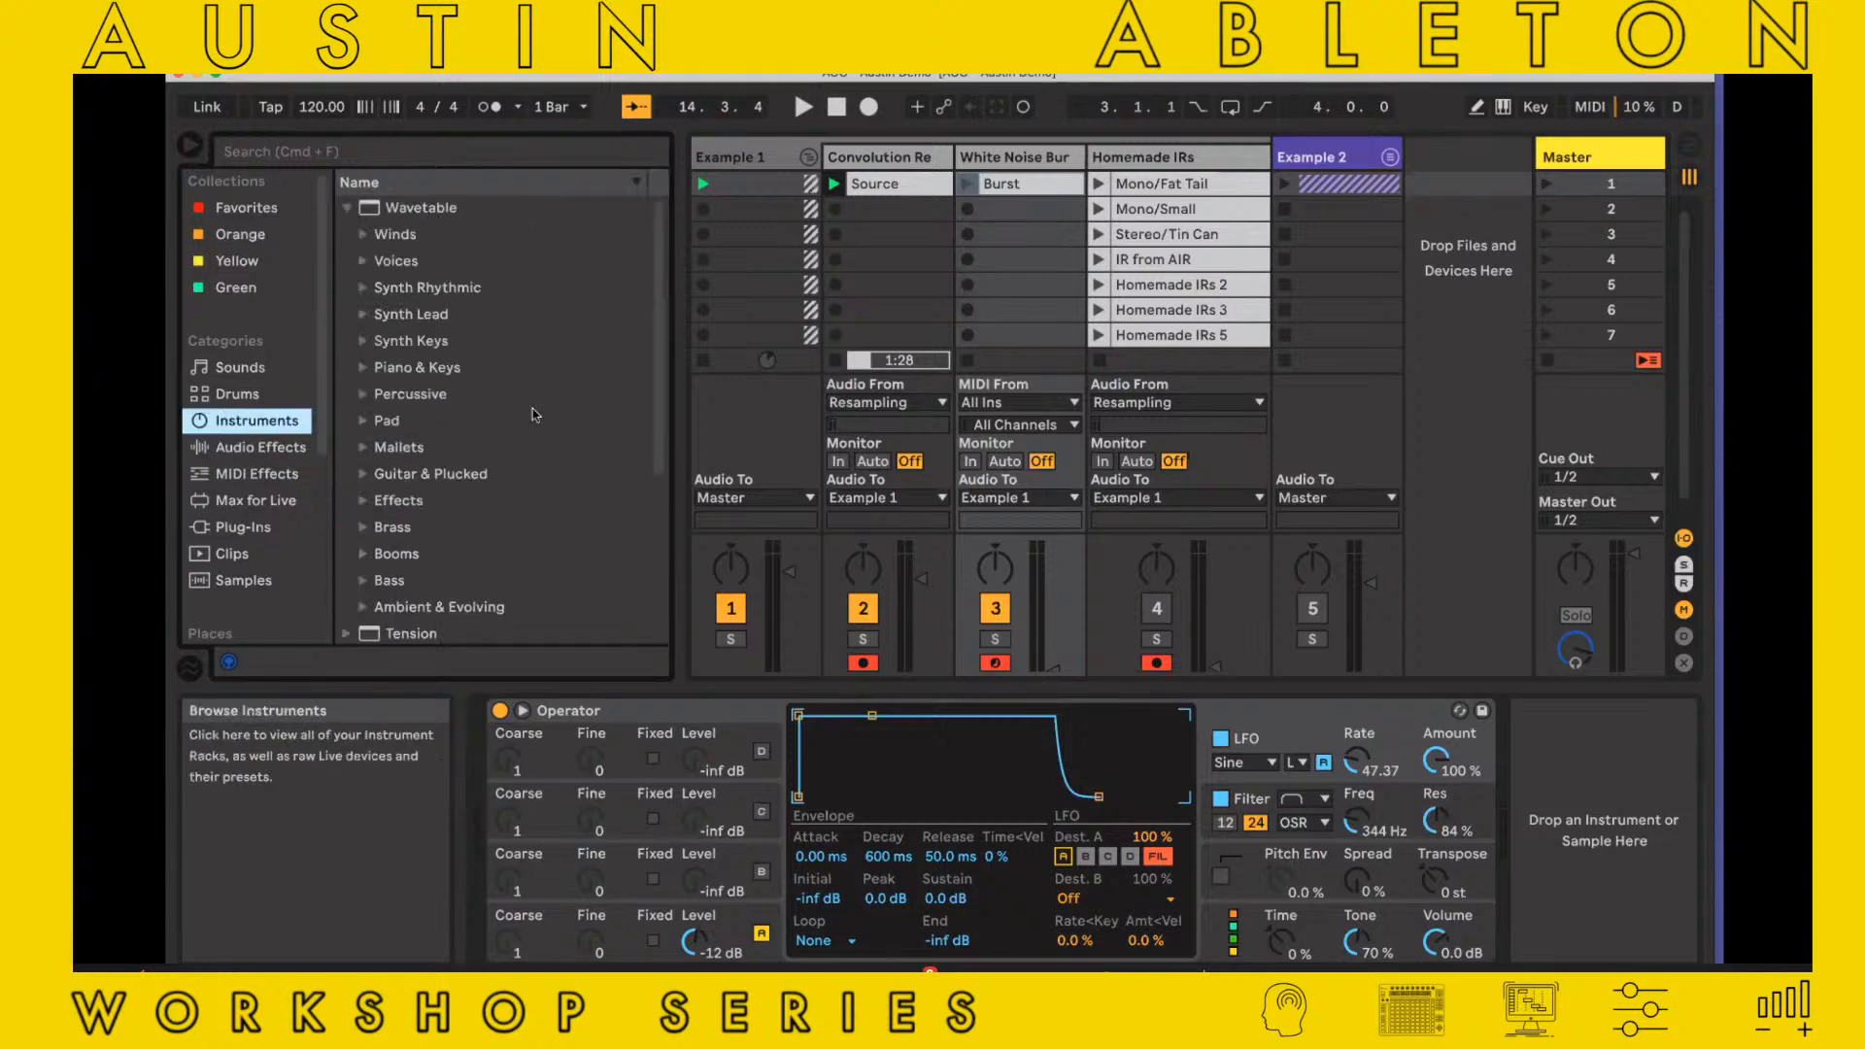
left_click(347, 210)
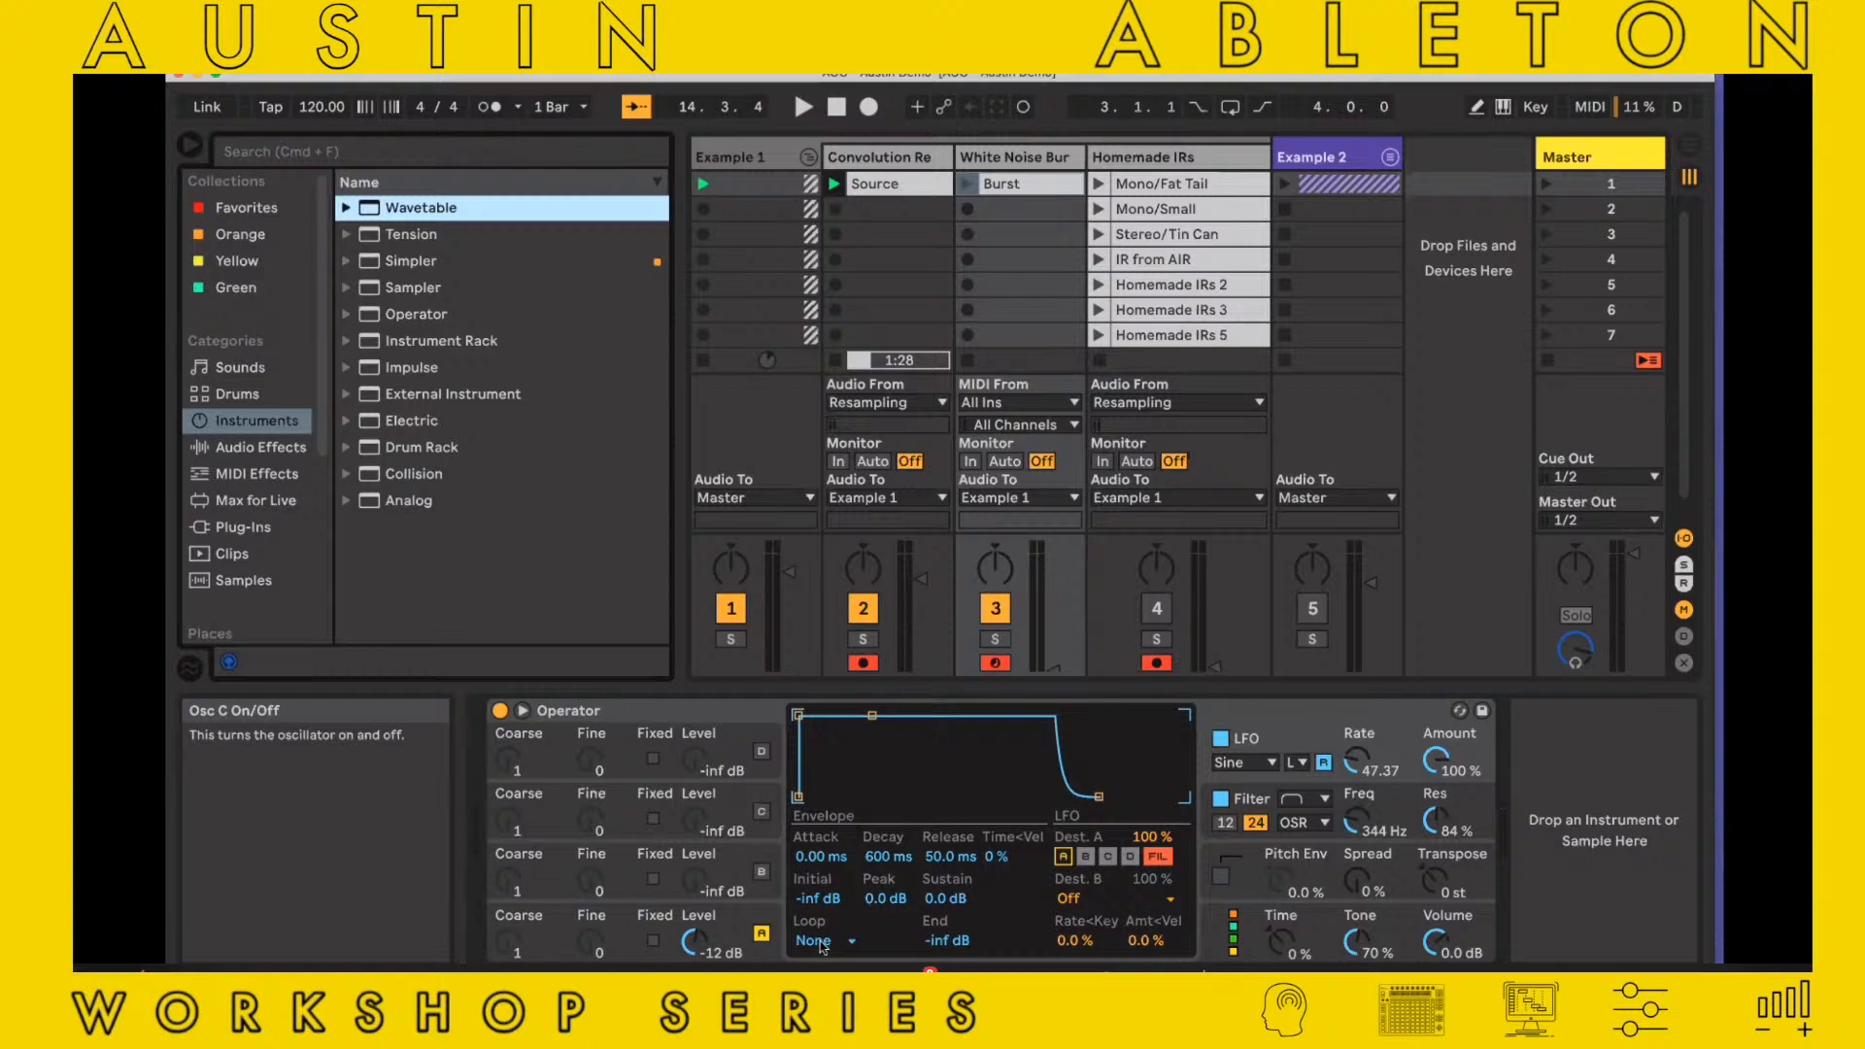
Set Operator's oscillator A wave to Noise White and return to its envelope
left_click(738, 930)
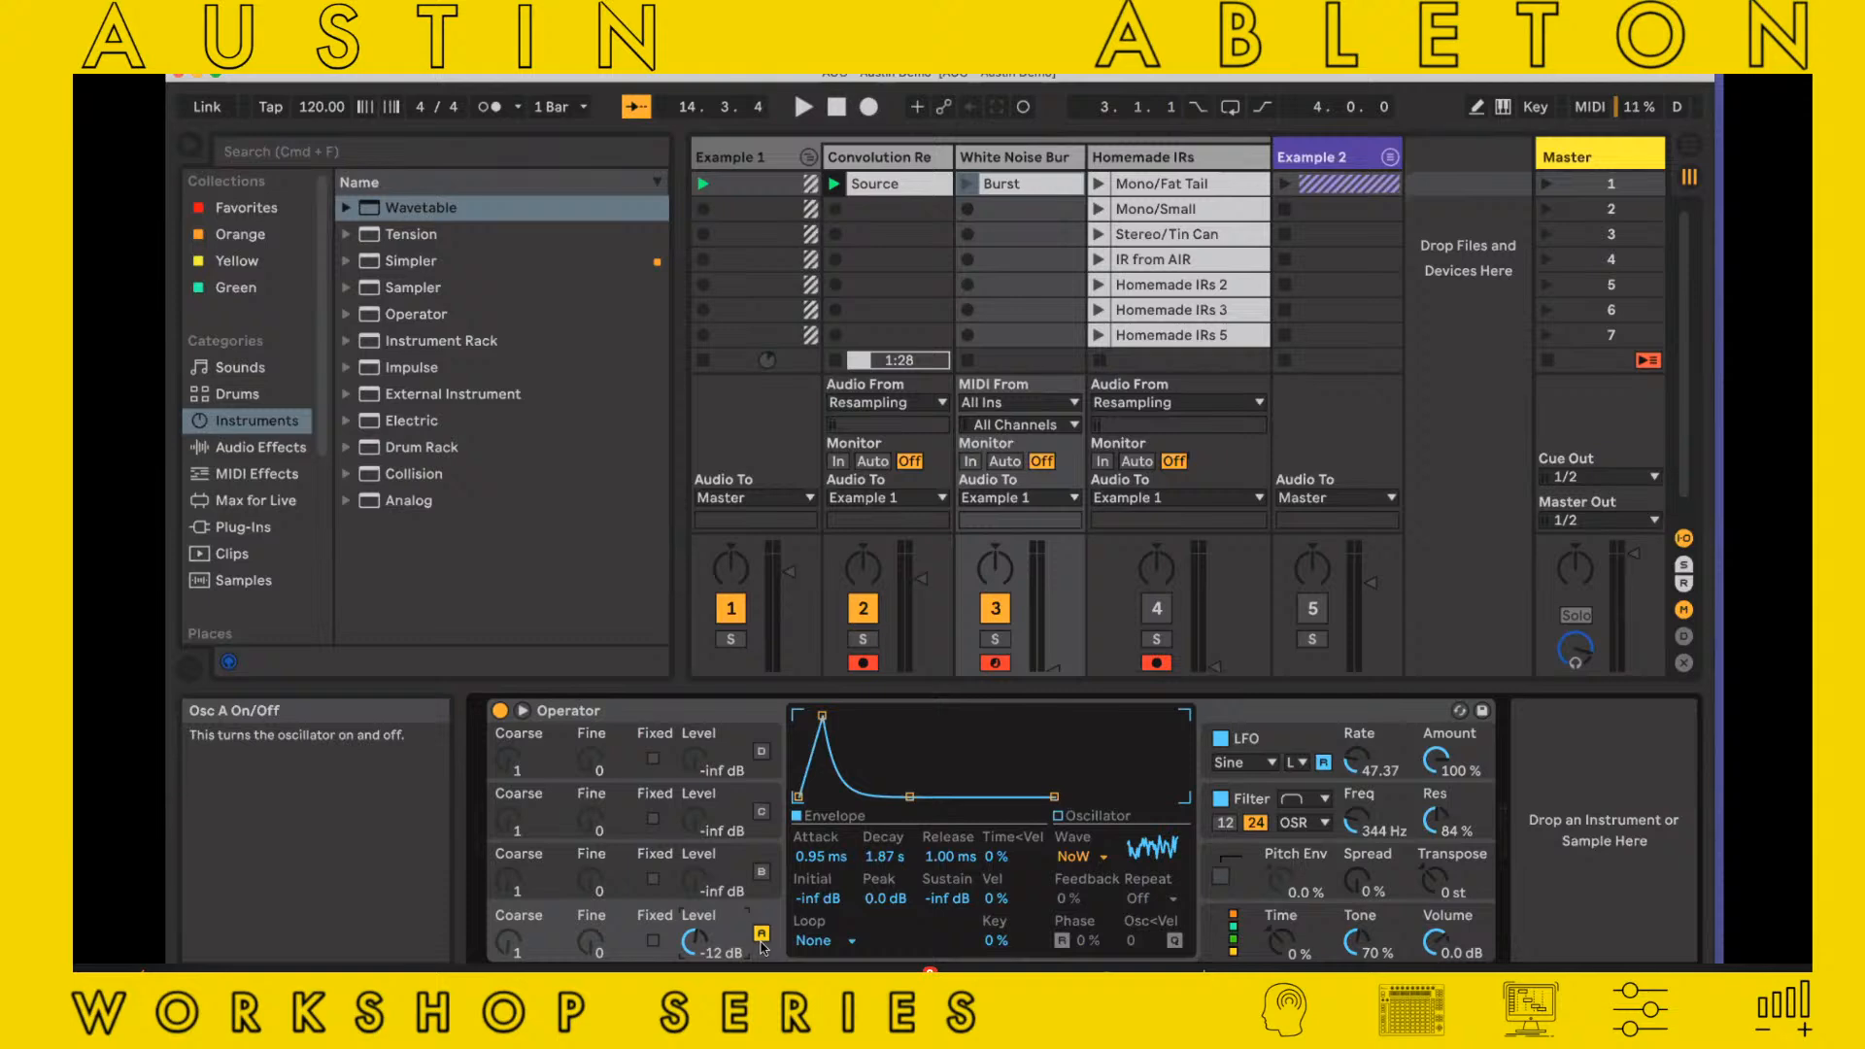
left_click(1071, 857)
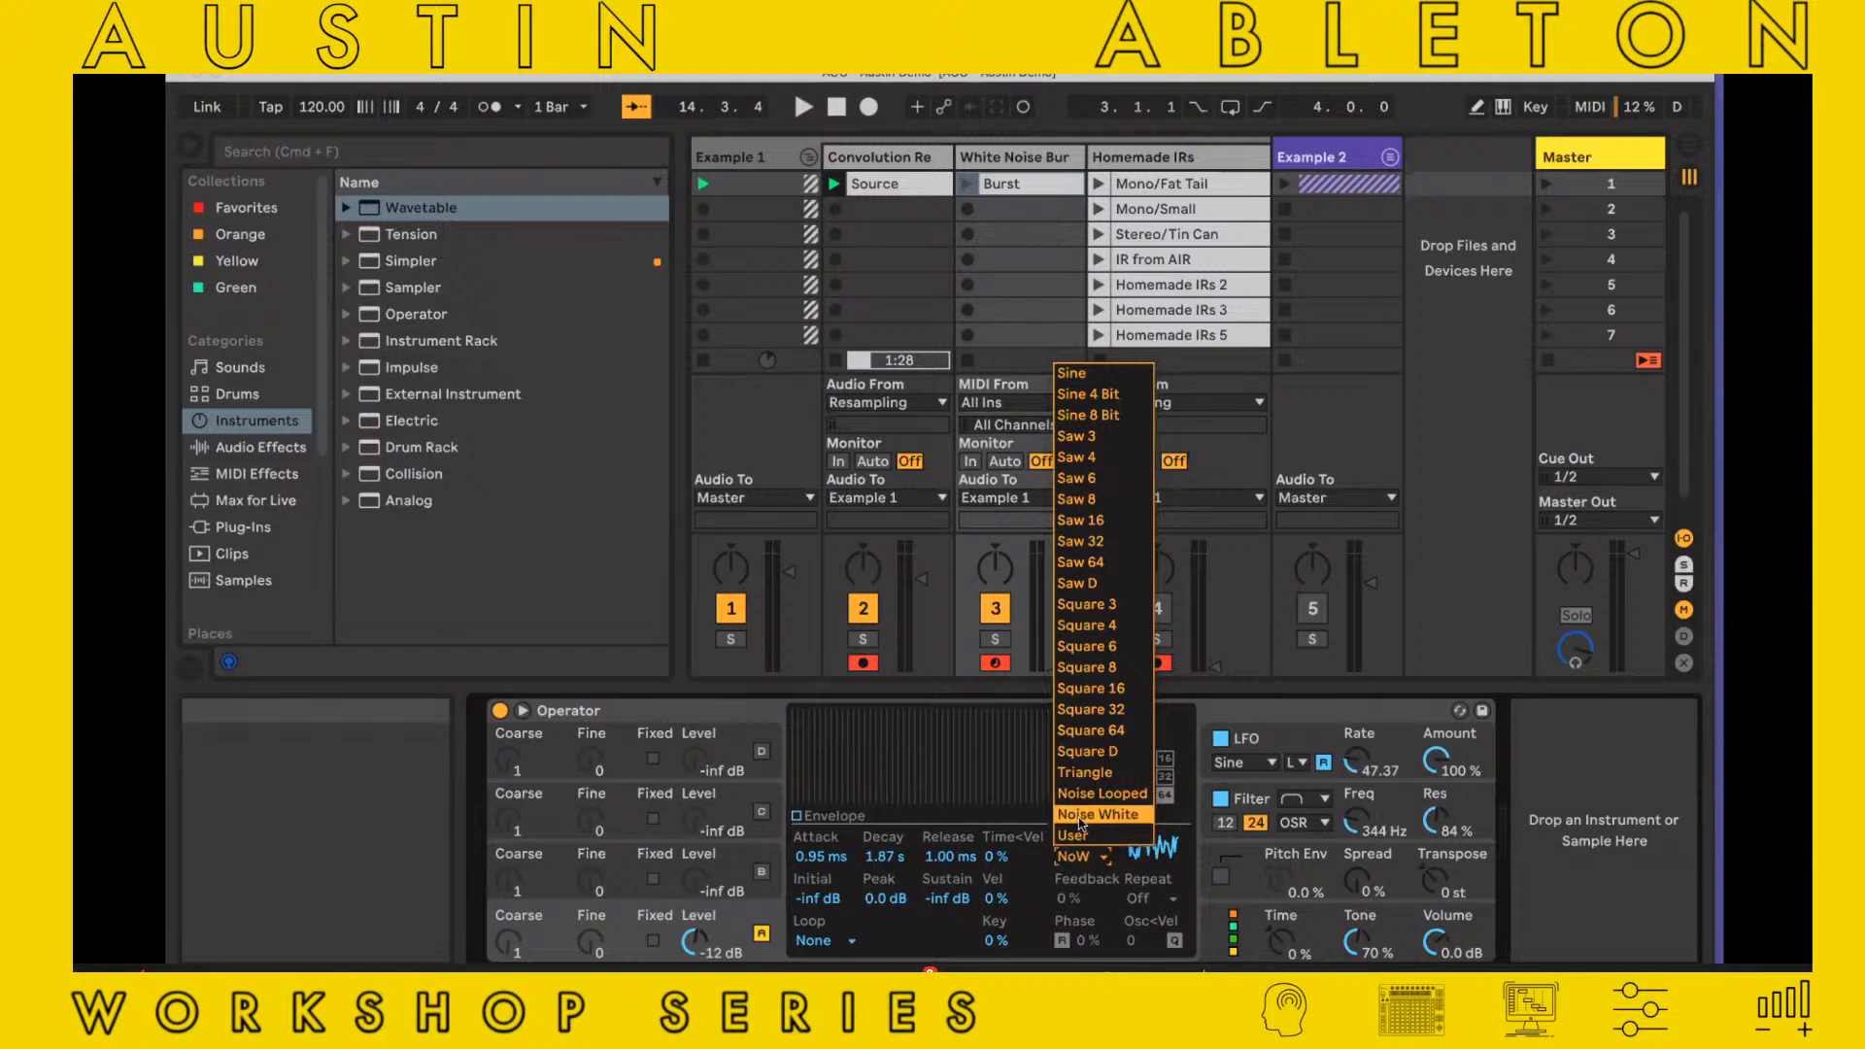
left_click(1080, 824)
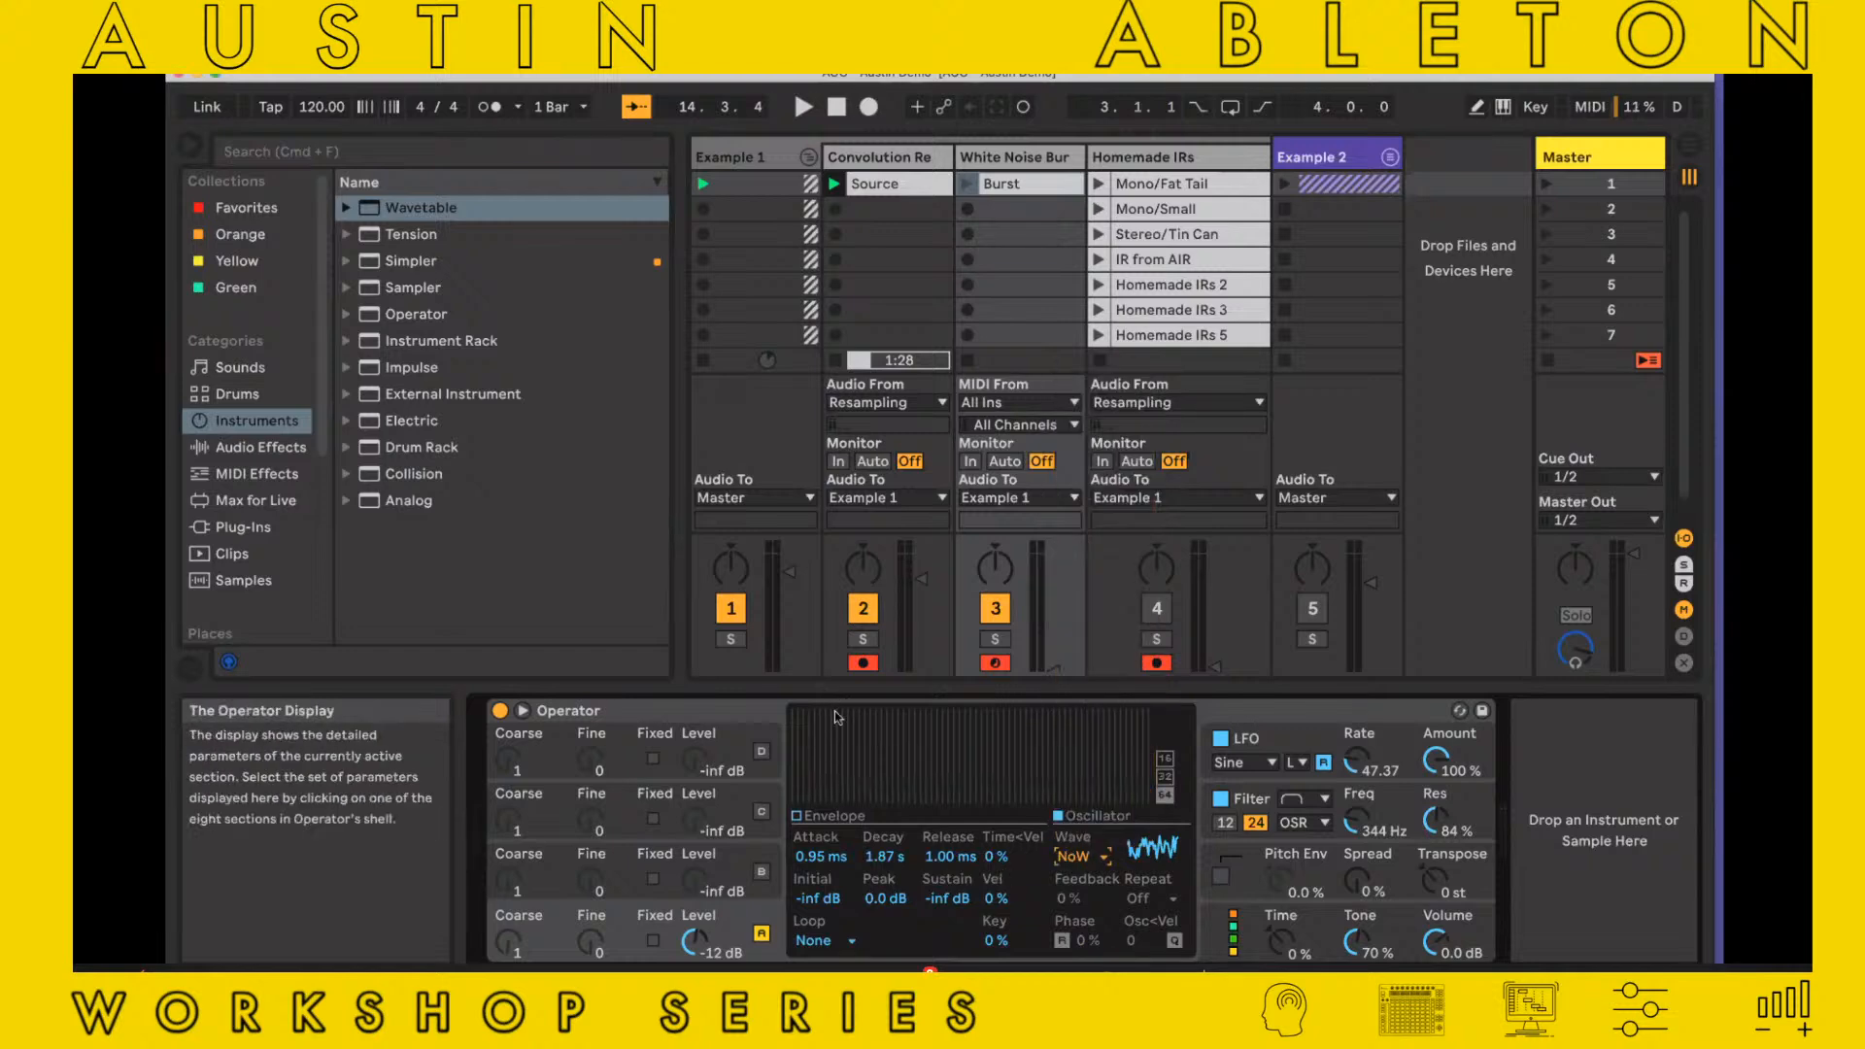
left_click(835, 819)
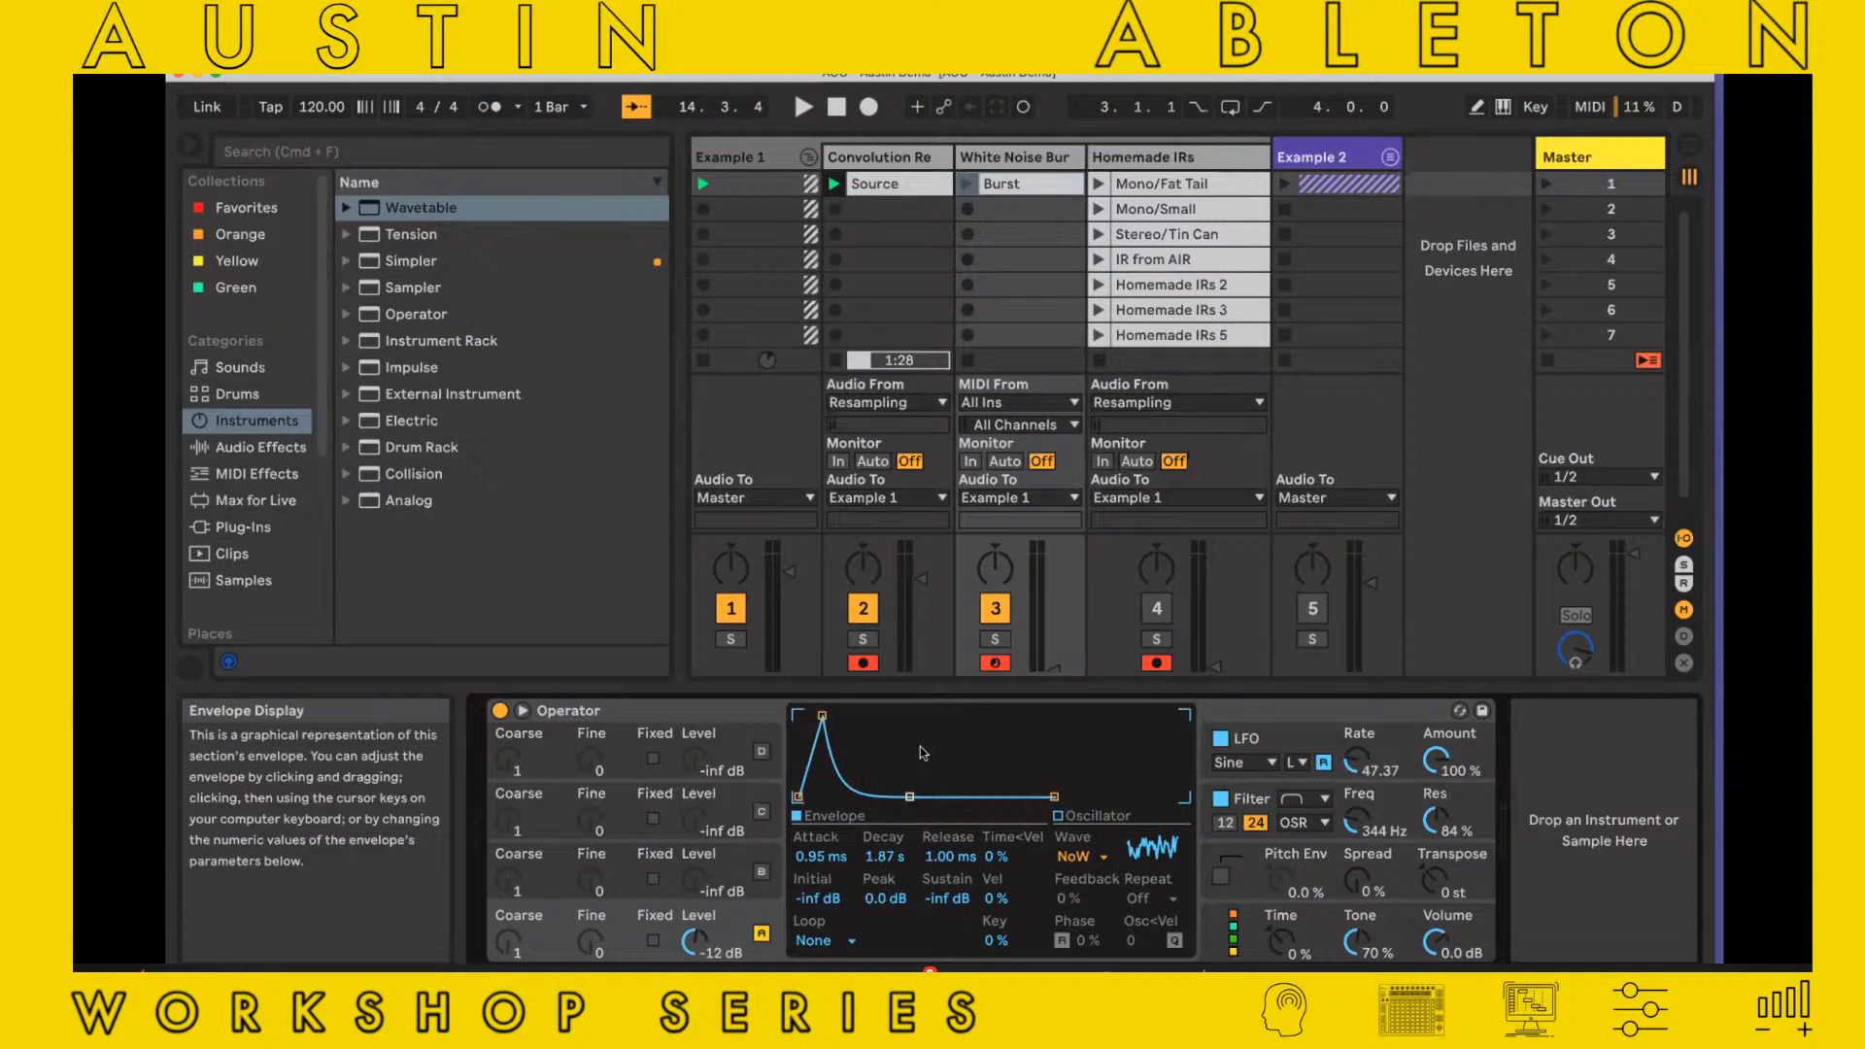
Open the Burst clip's notes, mute the Convolution Reverb track and launch the Burst clip
double_click(1003, 186)
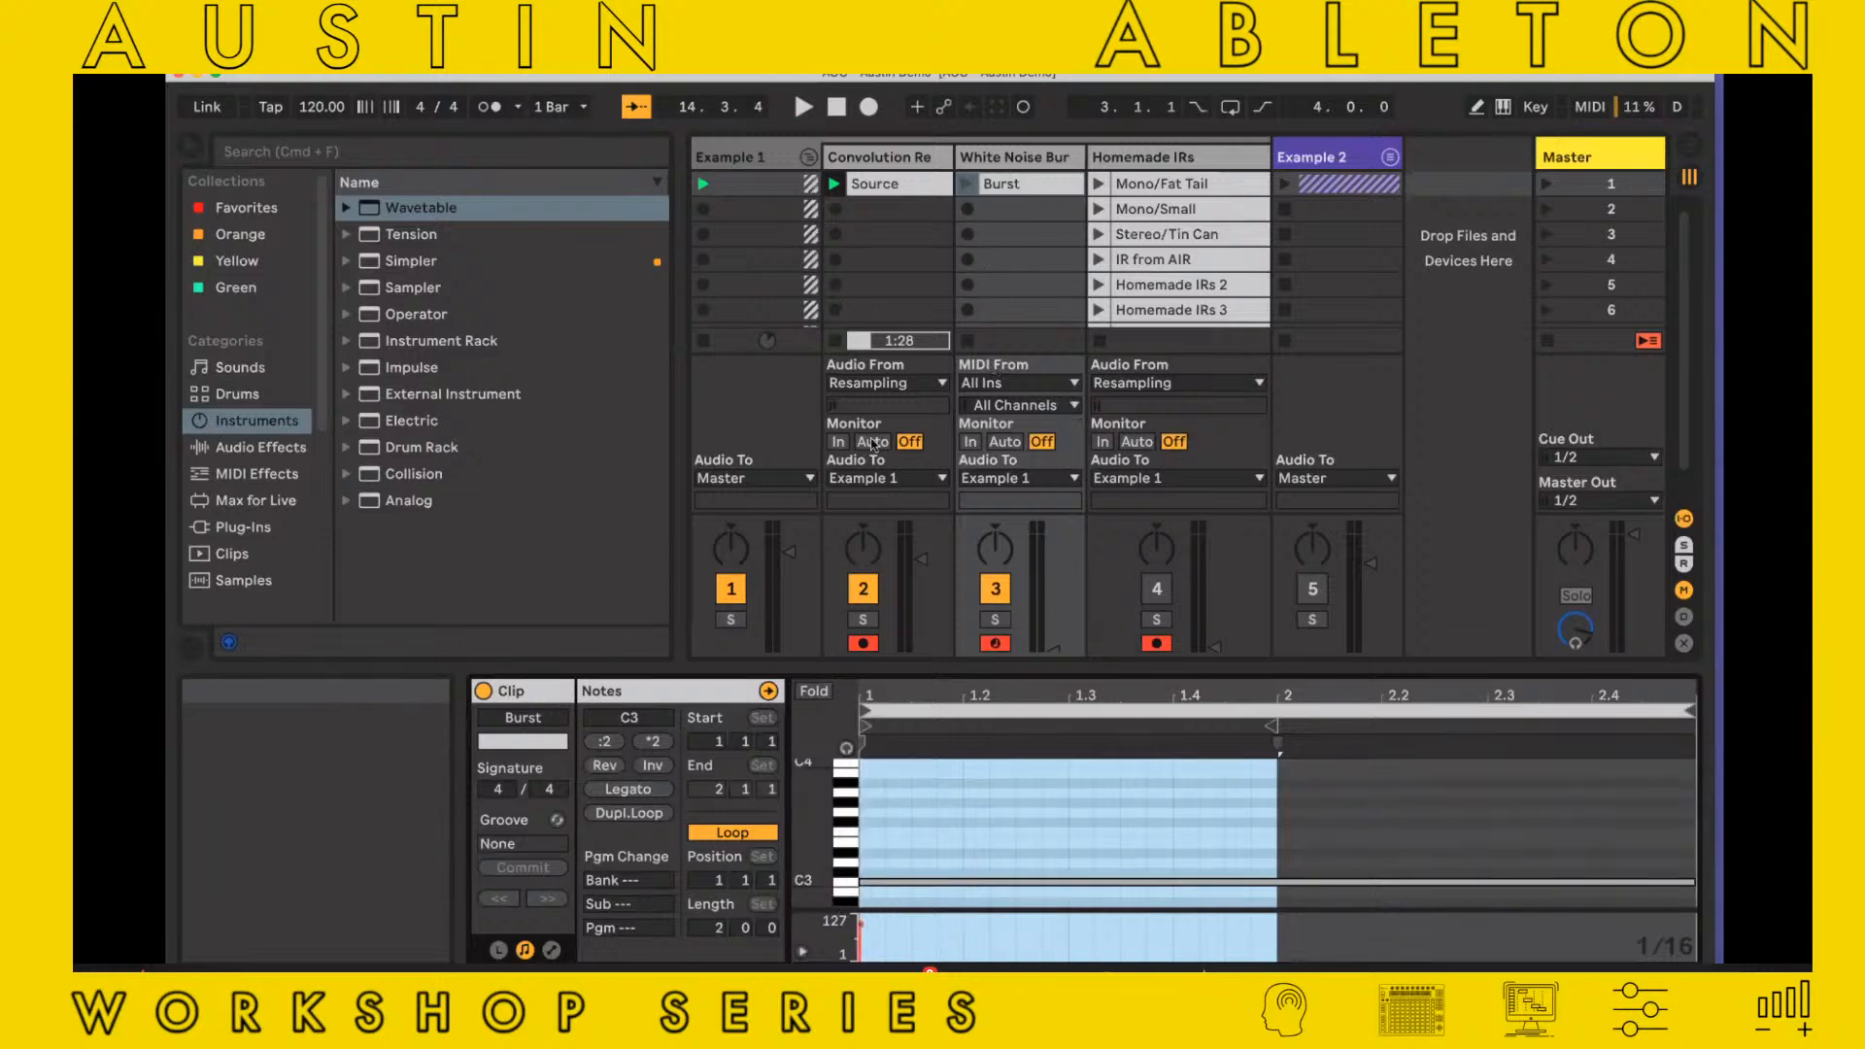
left_click(860, 585)
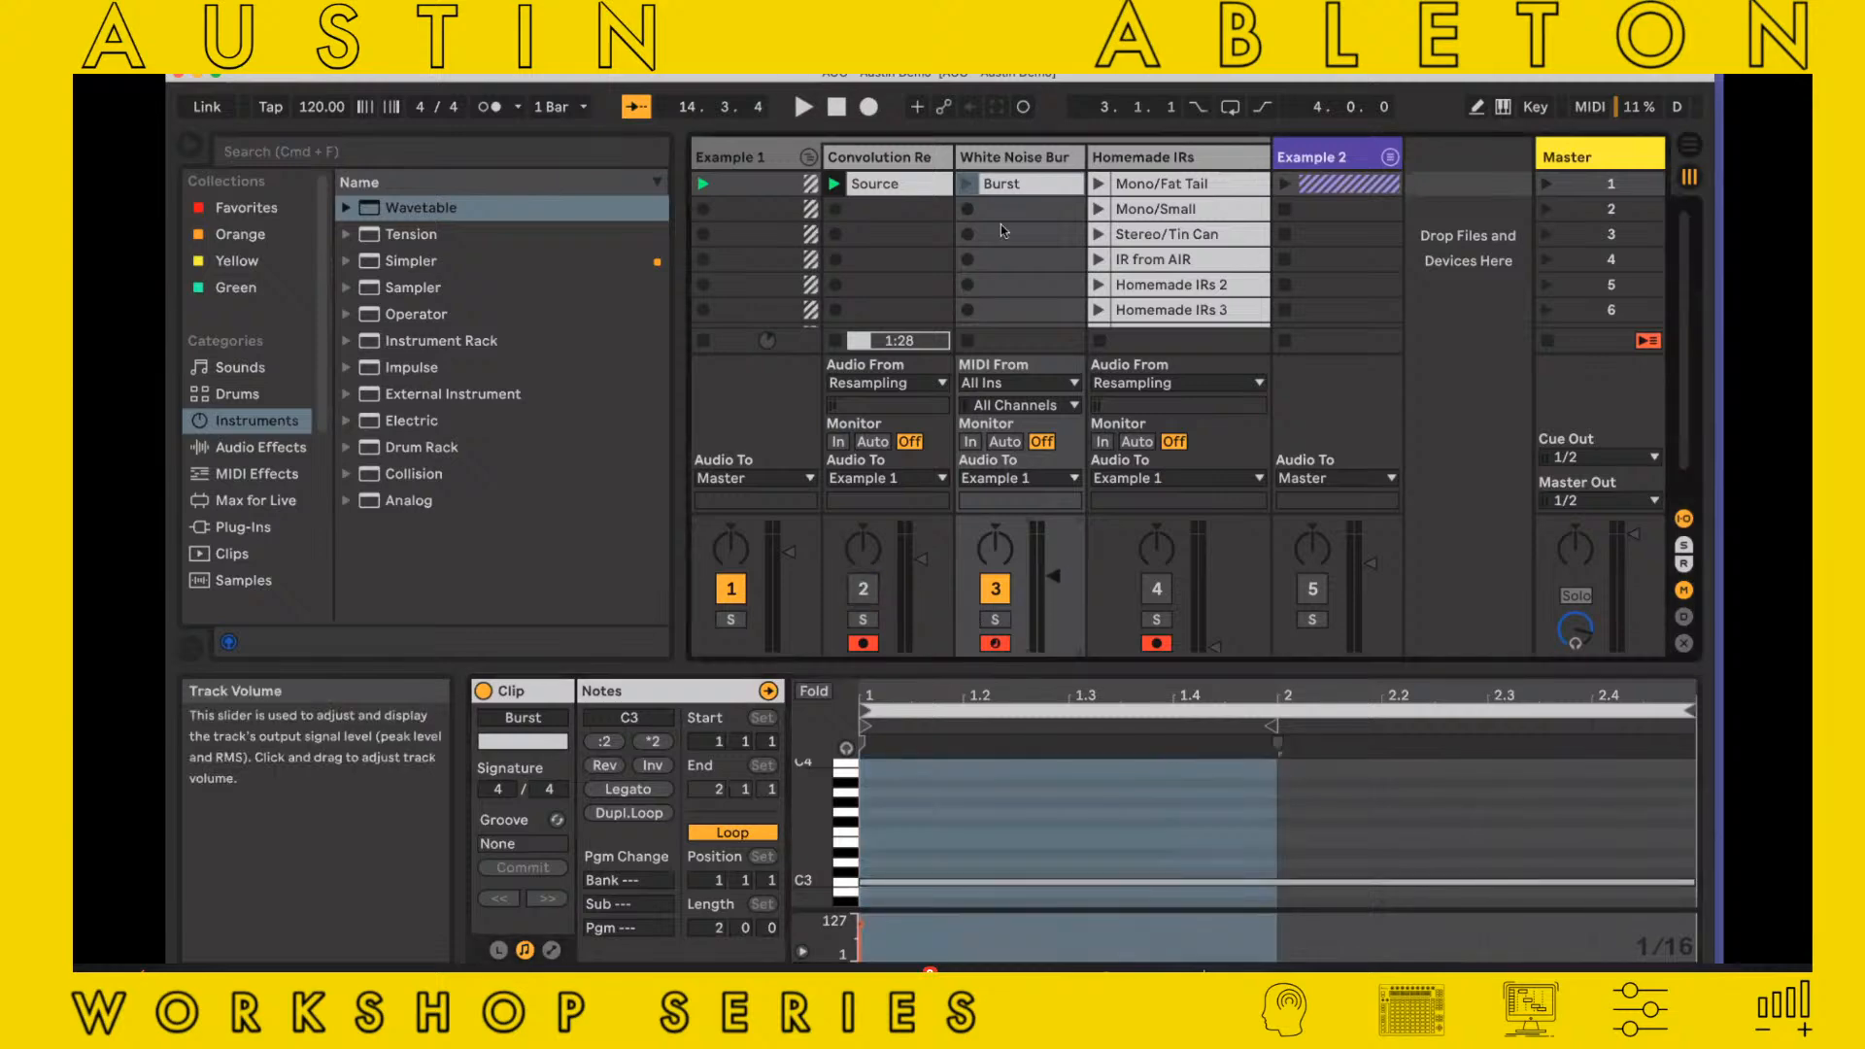
left_click(967, 184)
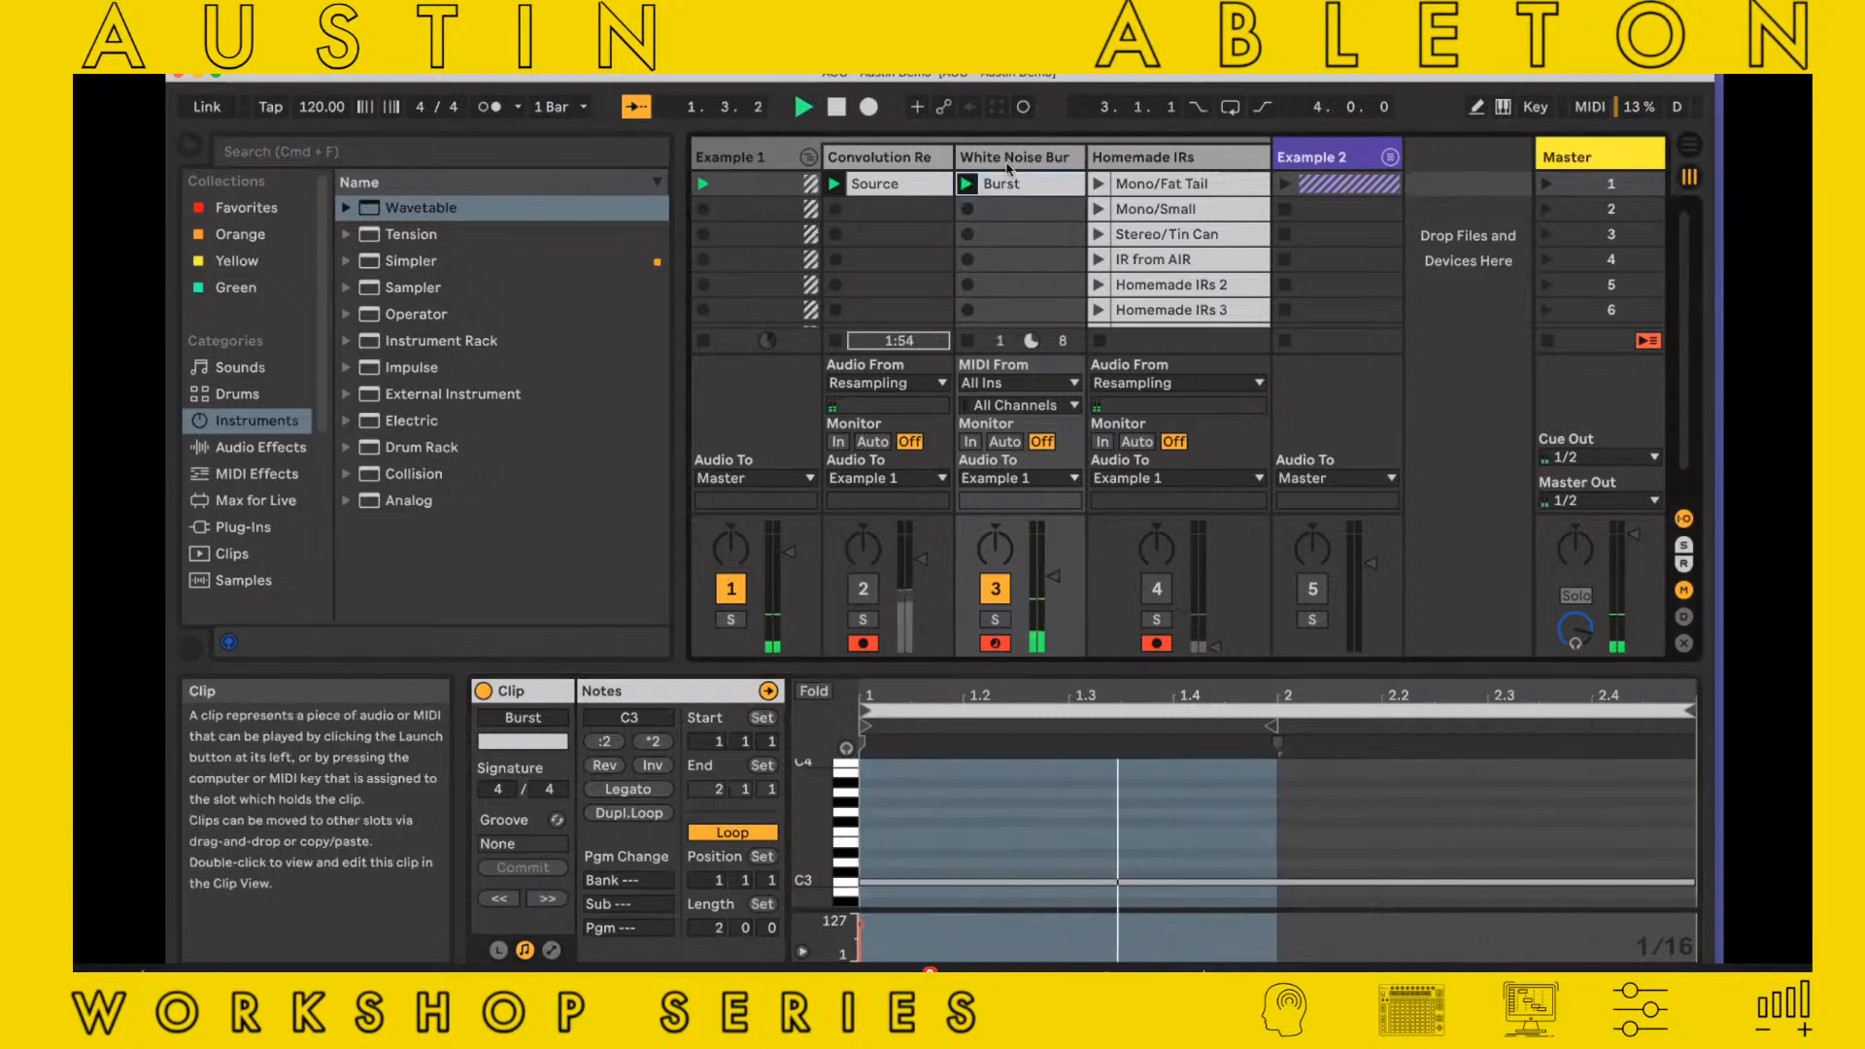
Turn off Operator's LFO and filter, and set oscillator A's envelope attack to 0.00 ms
left_click(1007, 164)
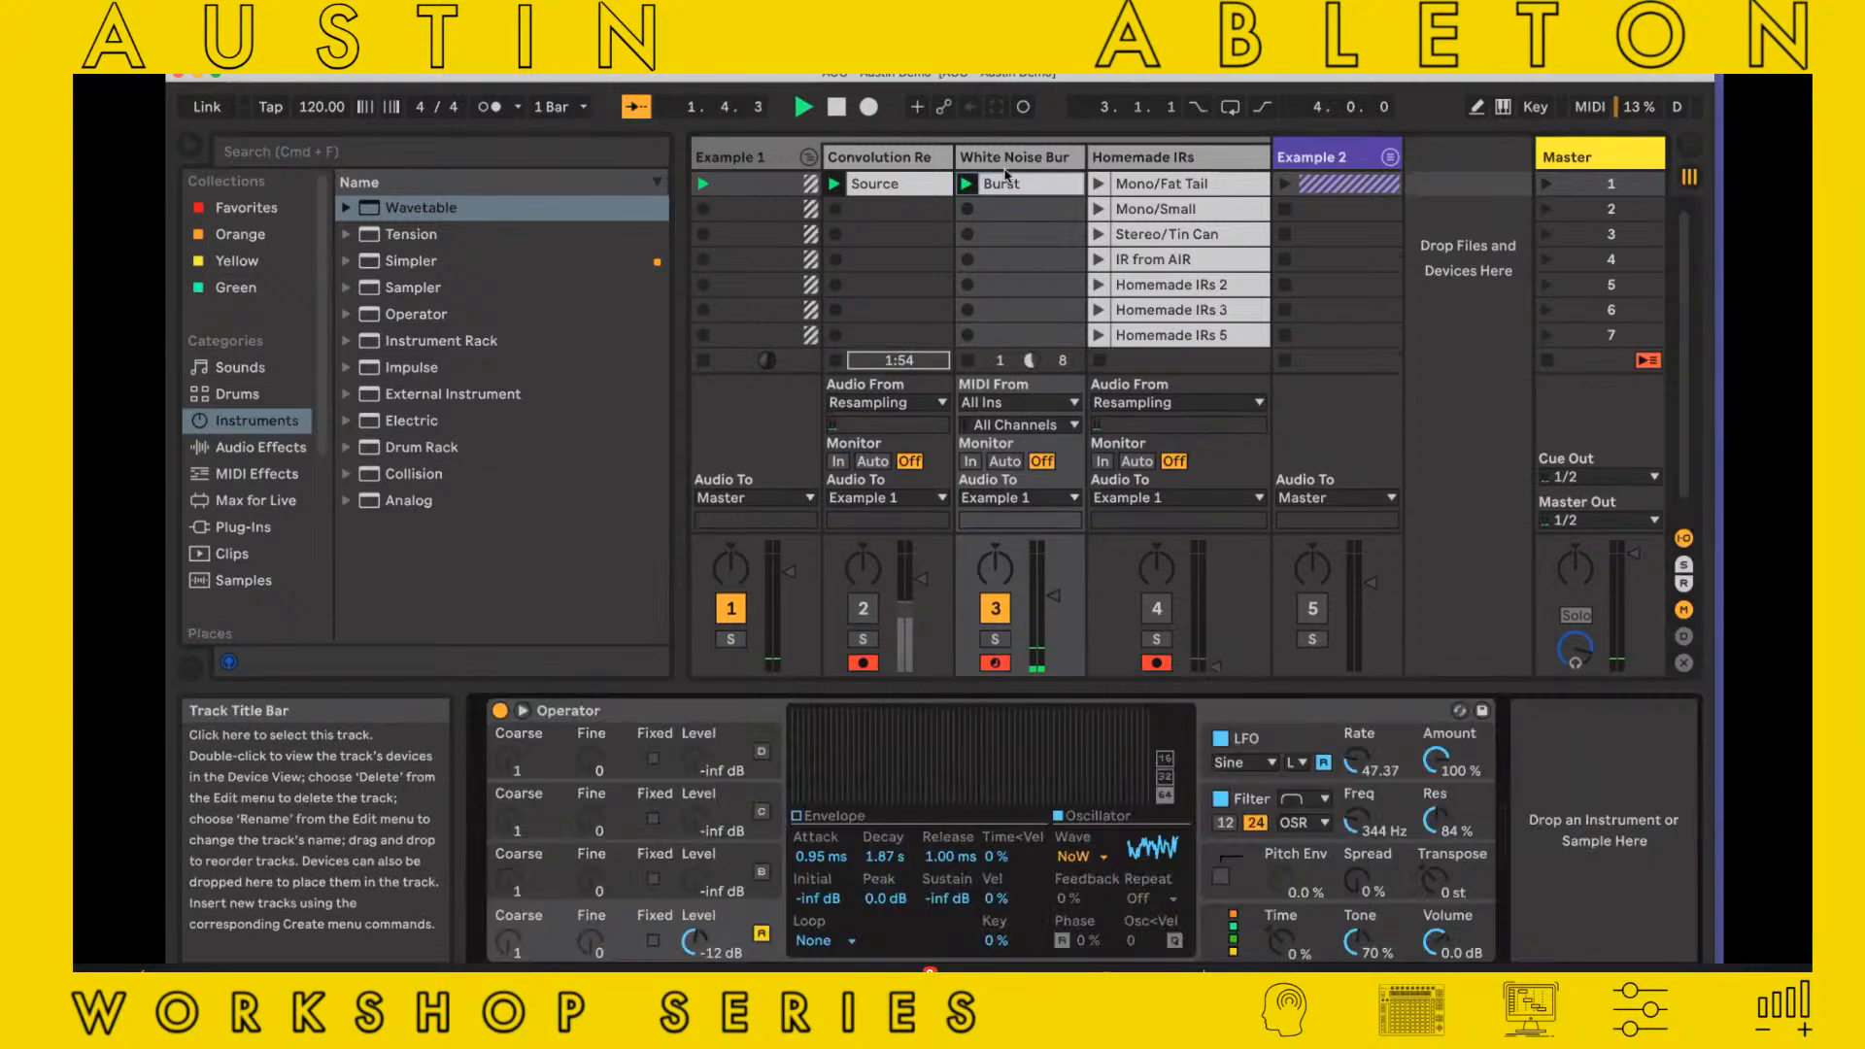
left_click(1219, 798)
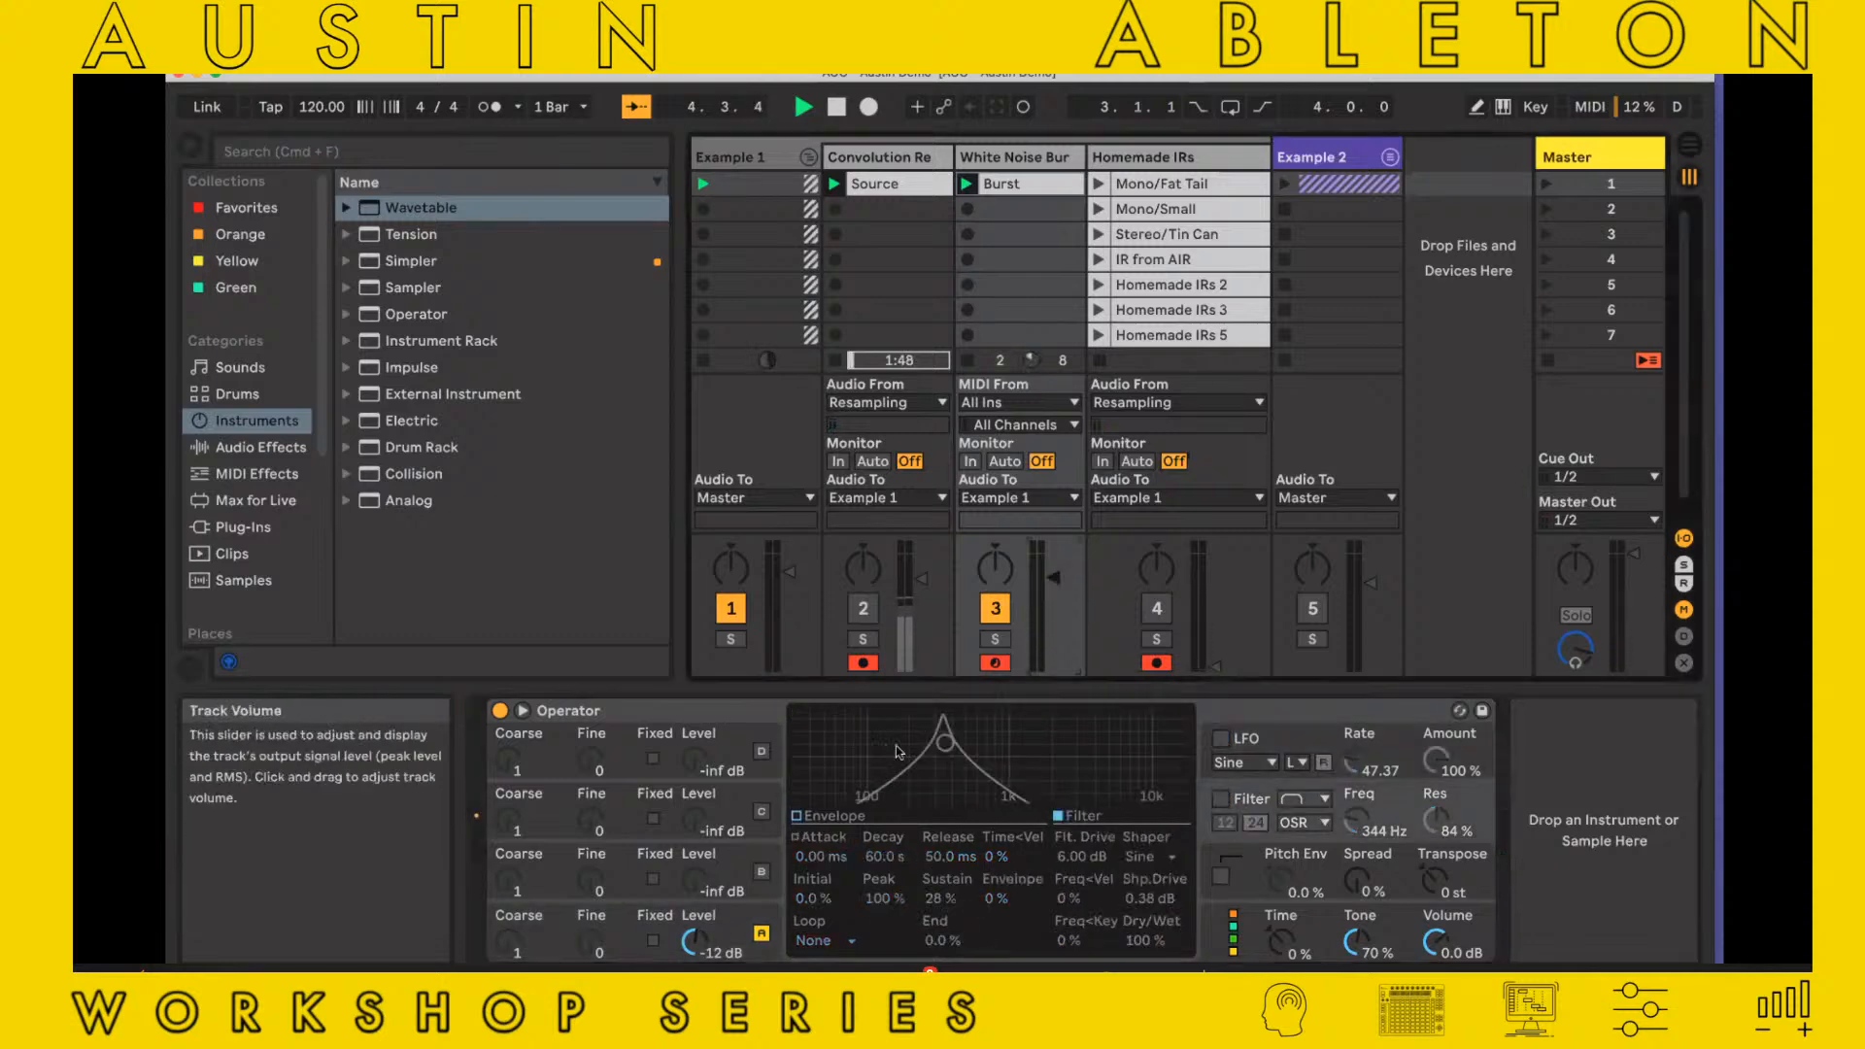
left_click(810, 816)
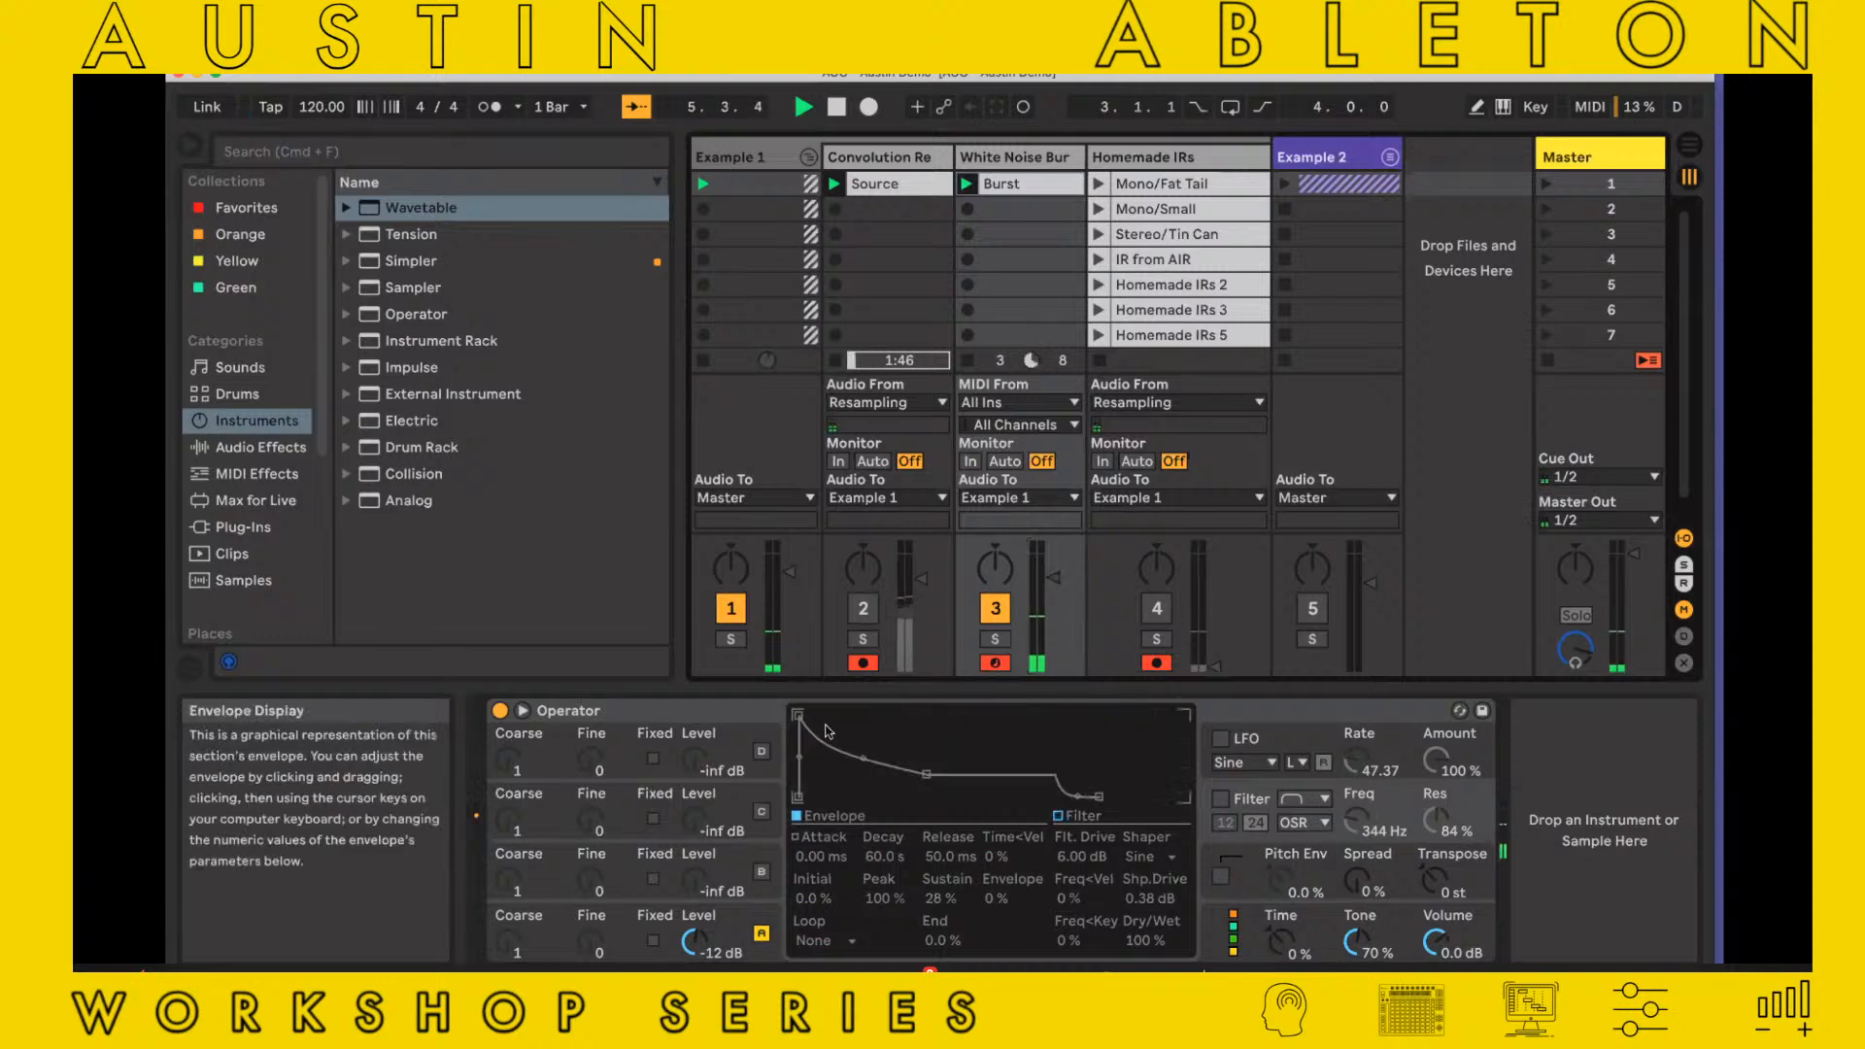
left_click(723, 918)
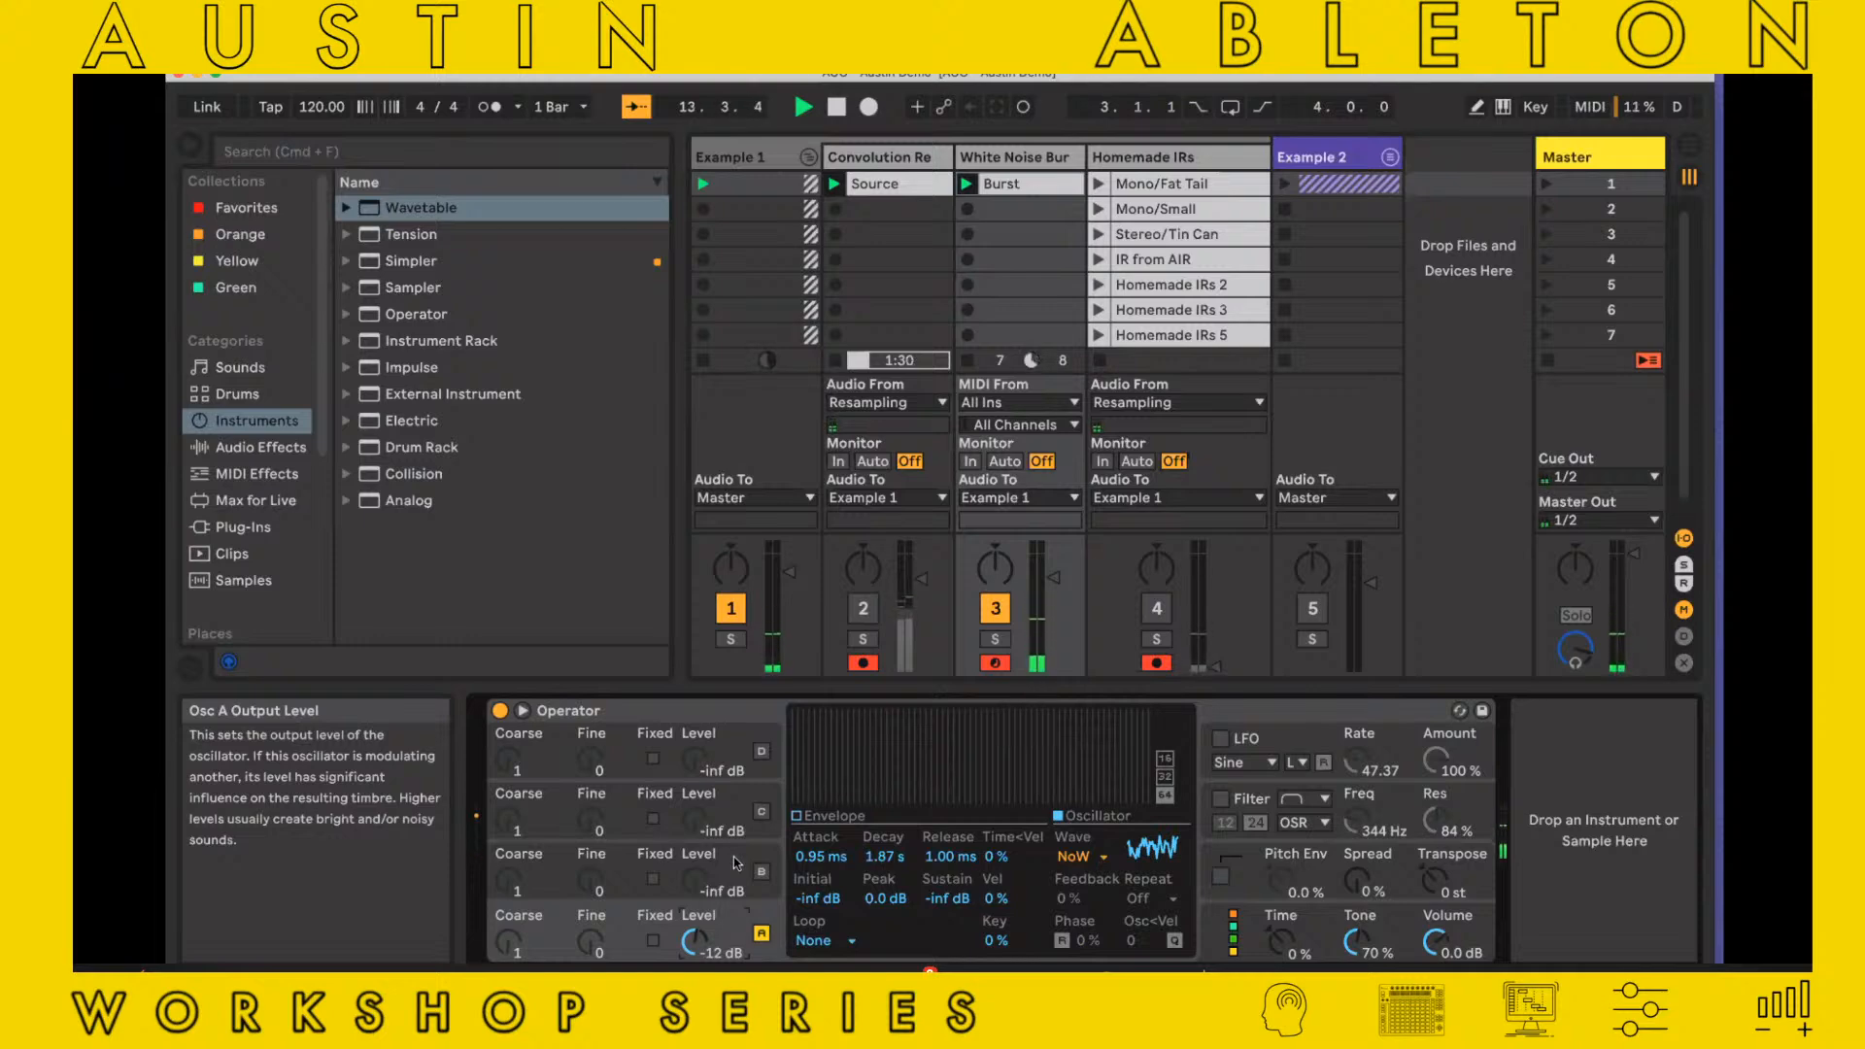
left_click(828, 820)
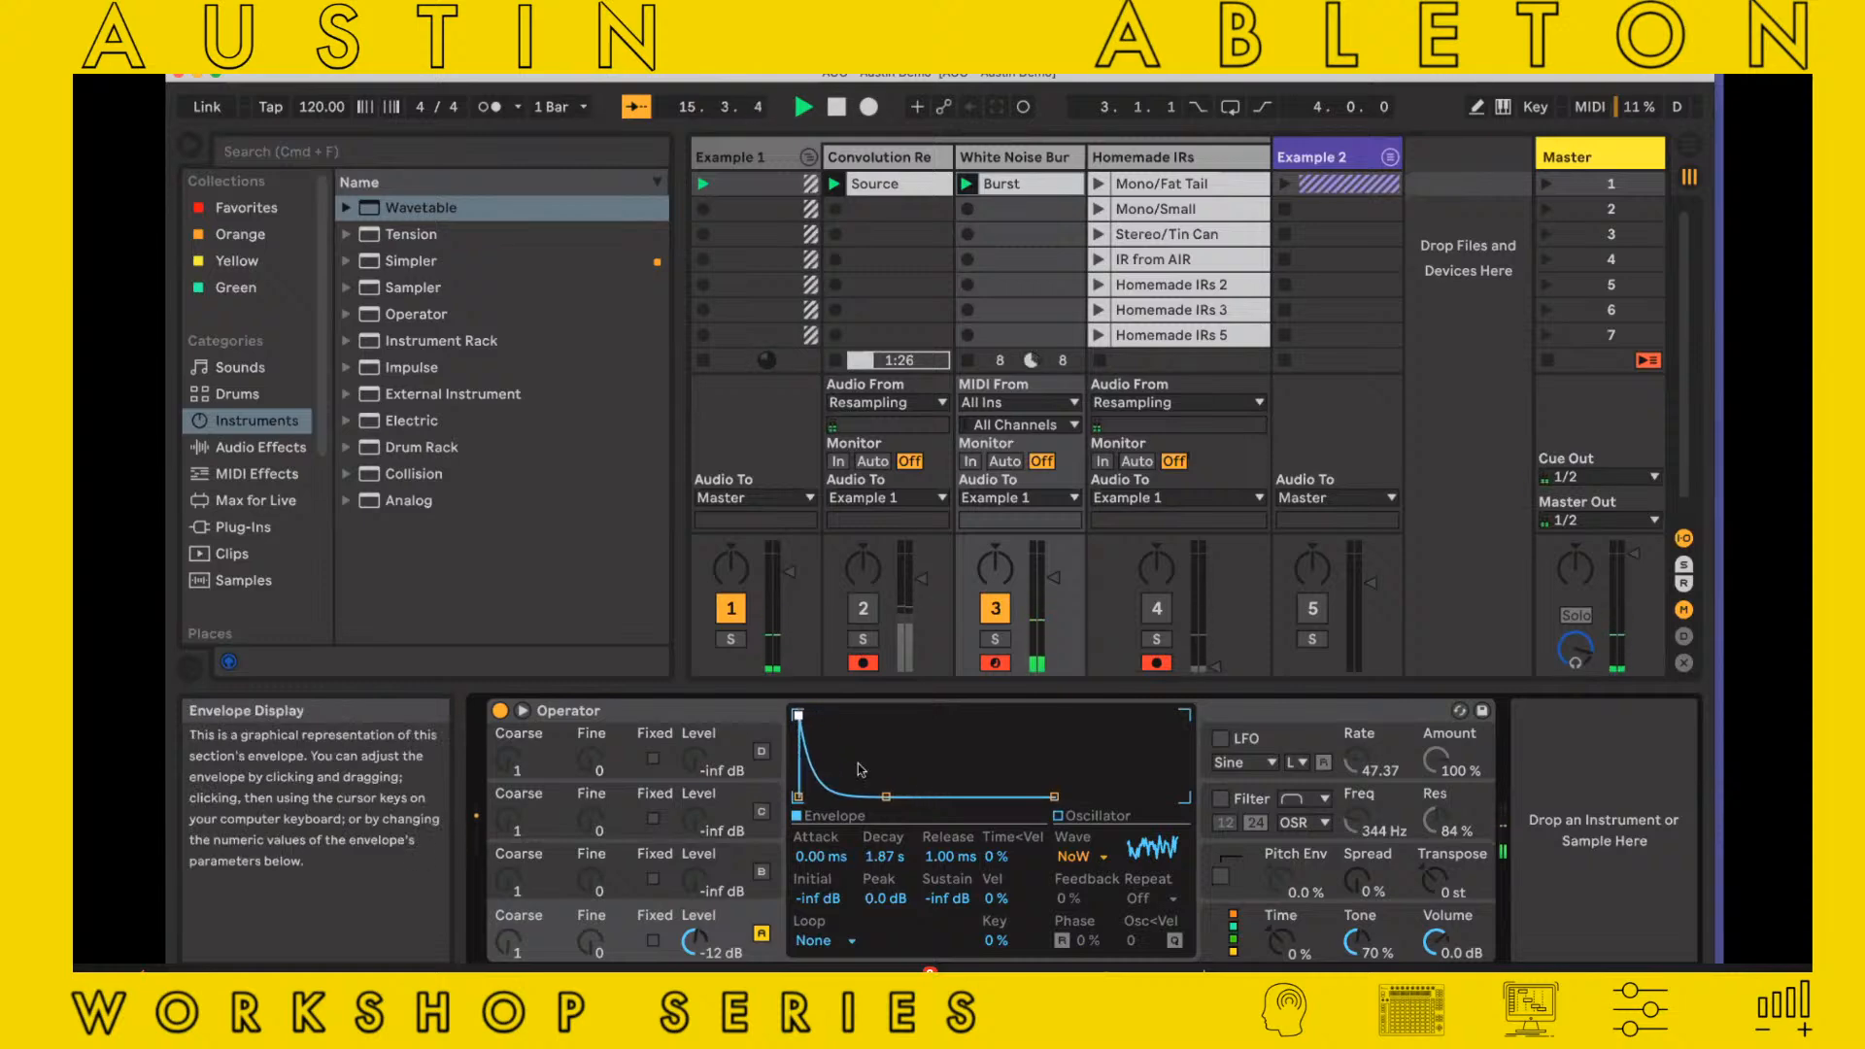
Try oscillator A's envelope with 913 ms decay, -31 dB sustain and 11.9 ms attack, and restore the fast-attack shape
mouse_move(885, 797)
left_mouse_down()
mouse_move(834, 796)
mouse_move(876, 773)
left_mouse_up()
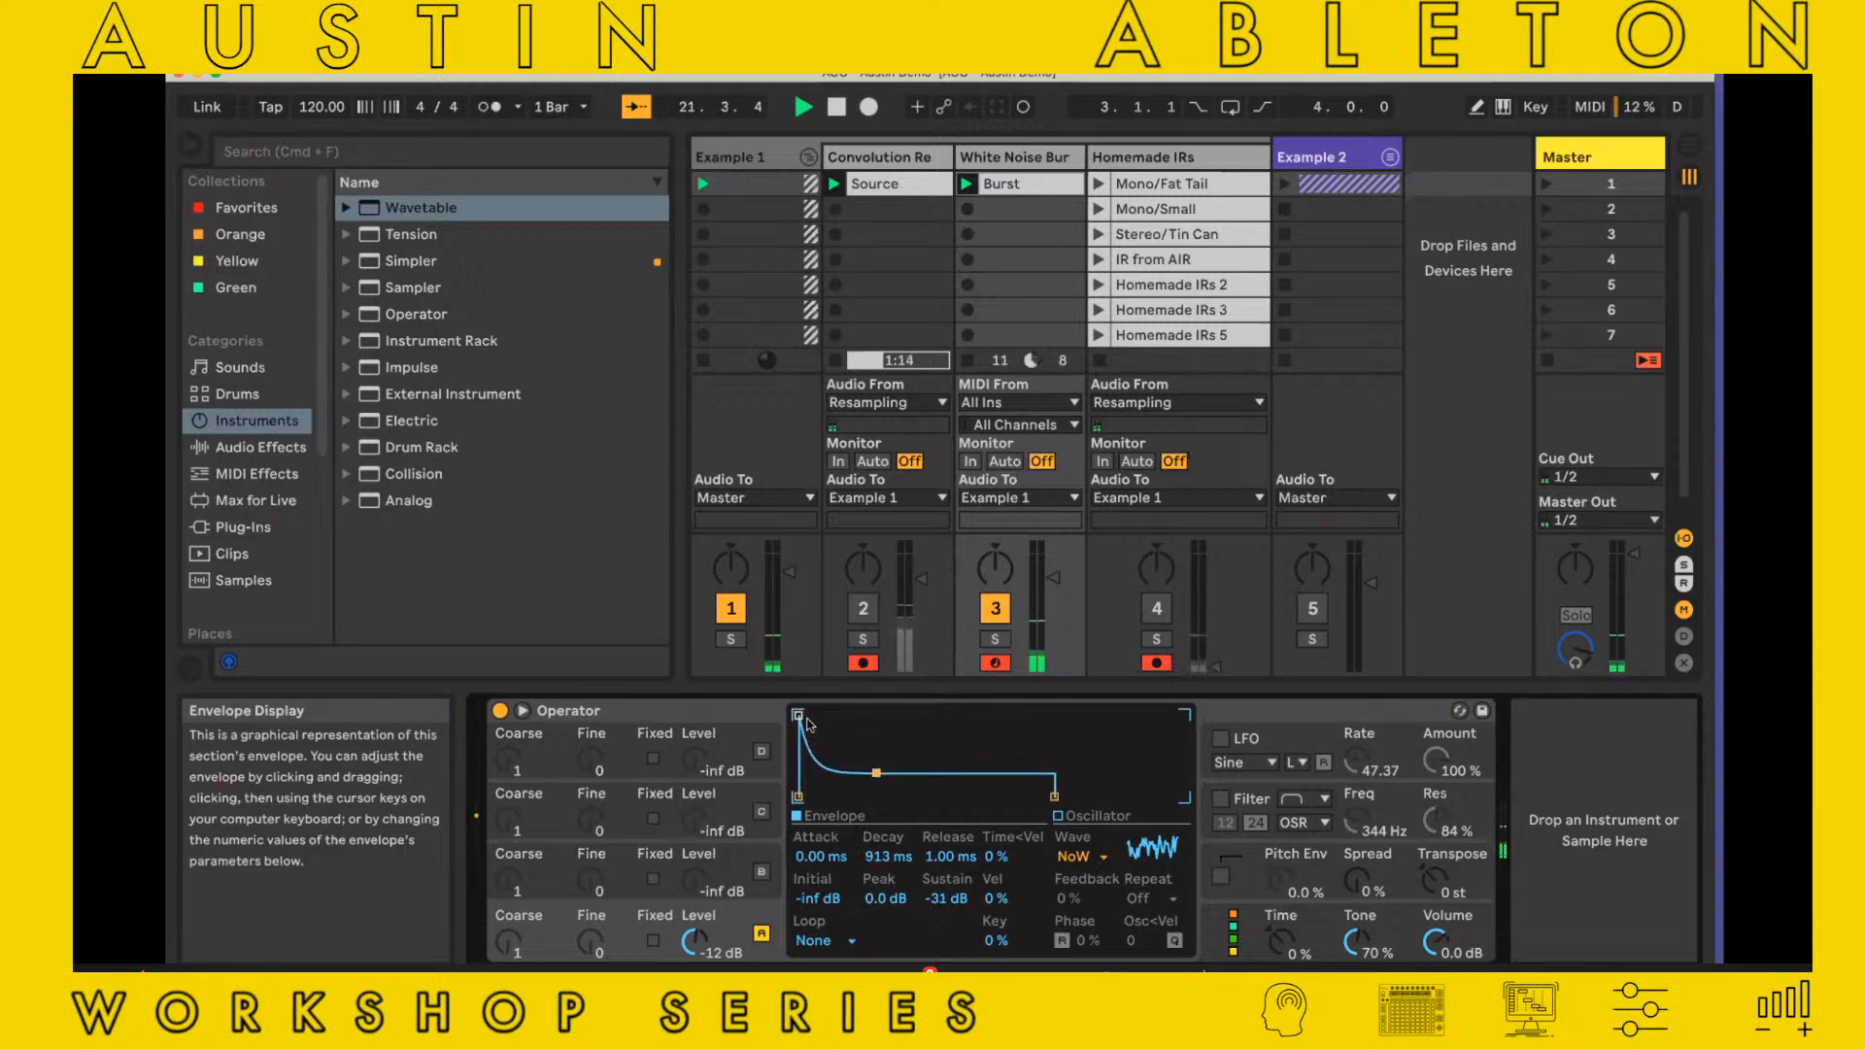
left_click_drag(799, 716, 841, 738)
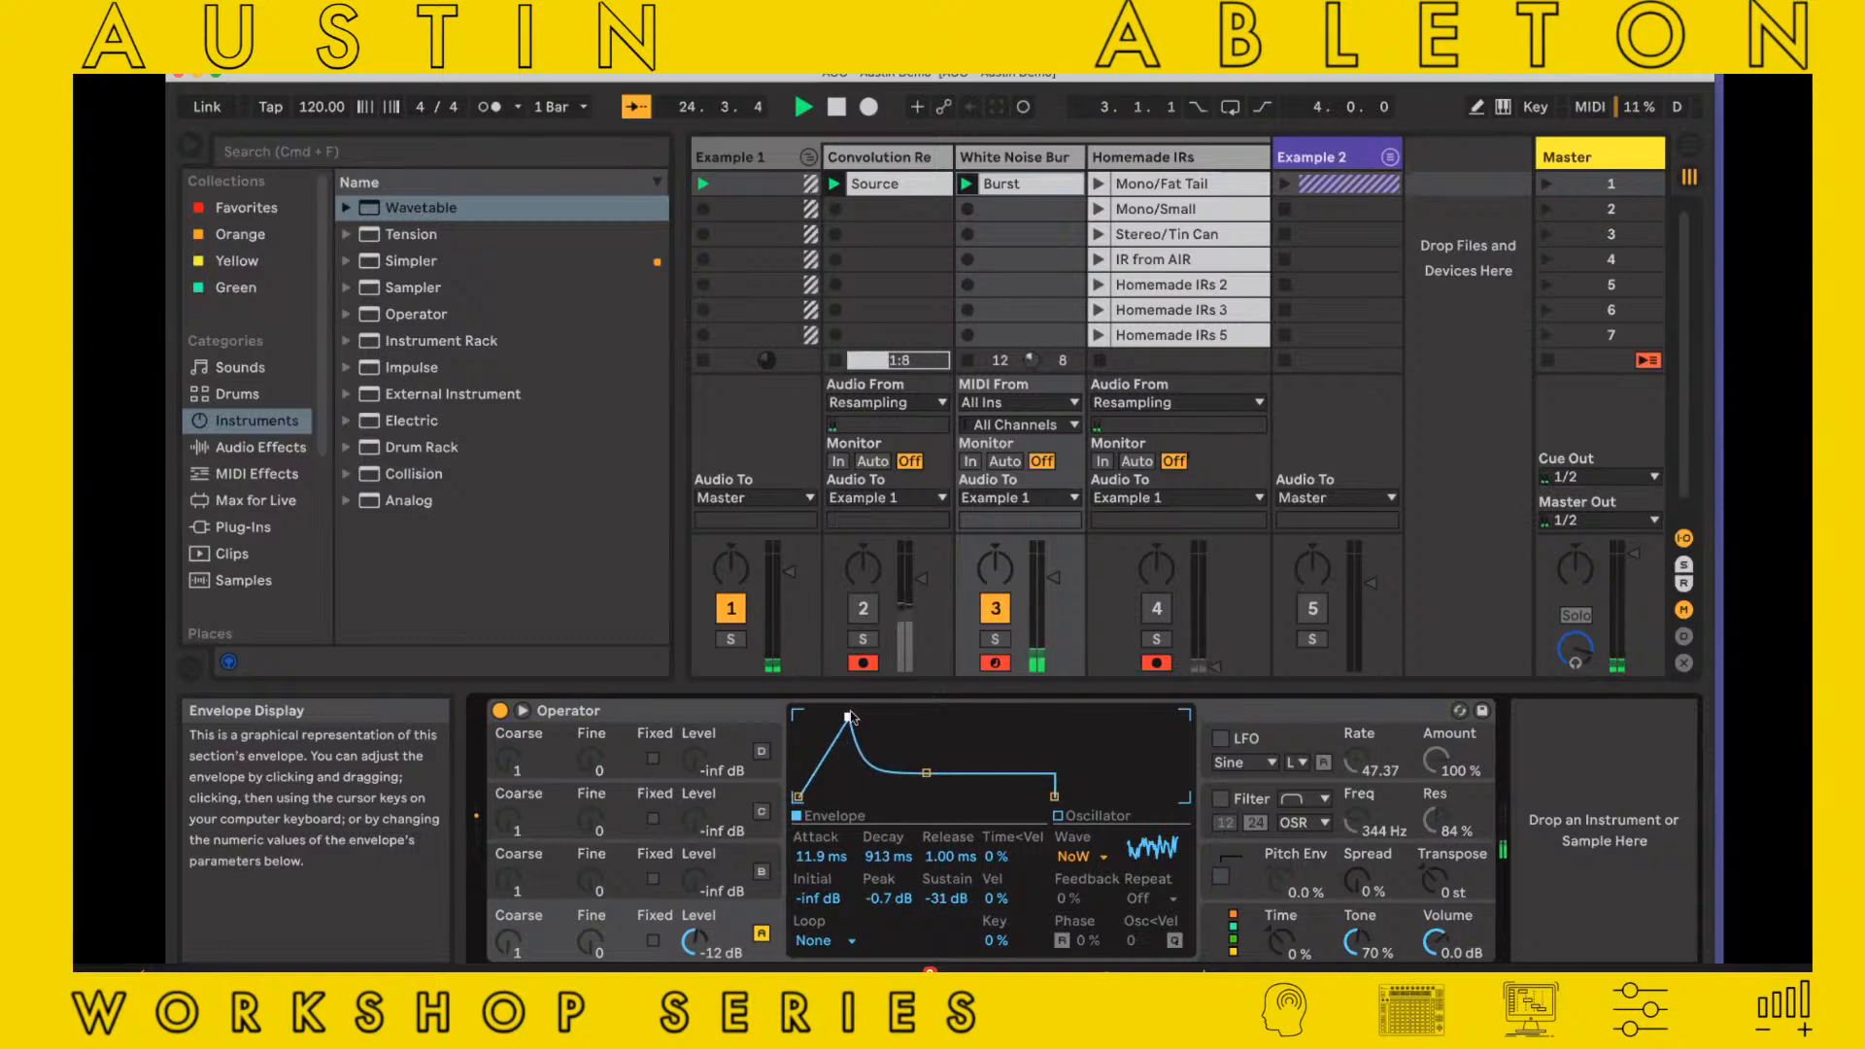
left_click_drag(848, 716, 799, 716)
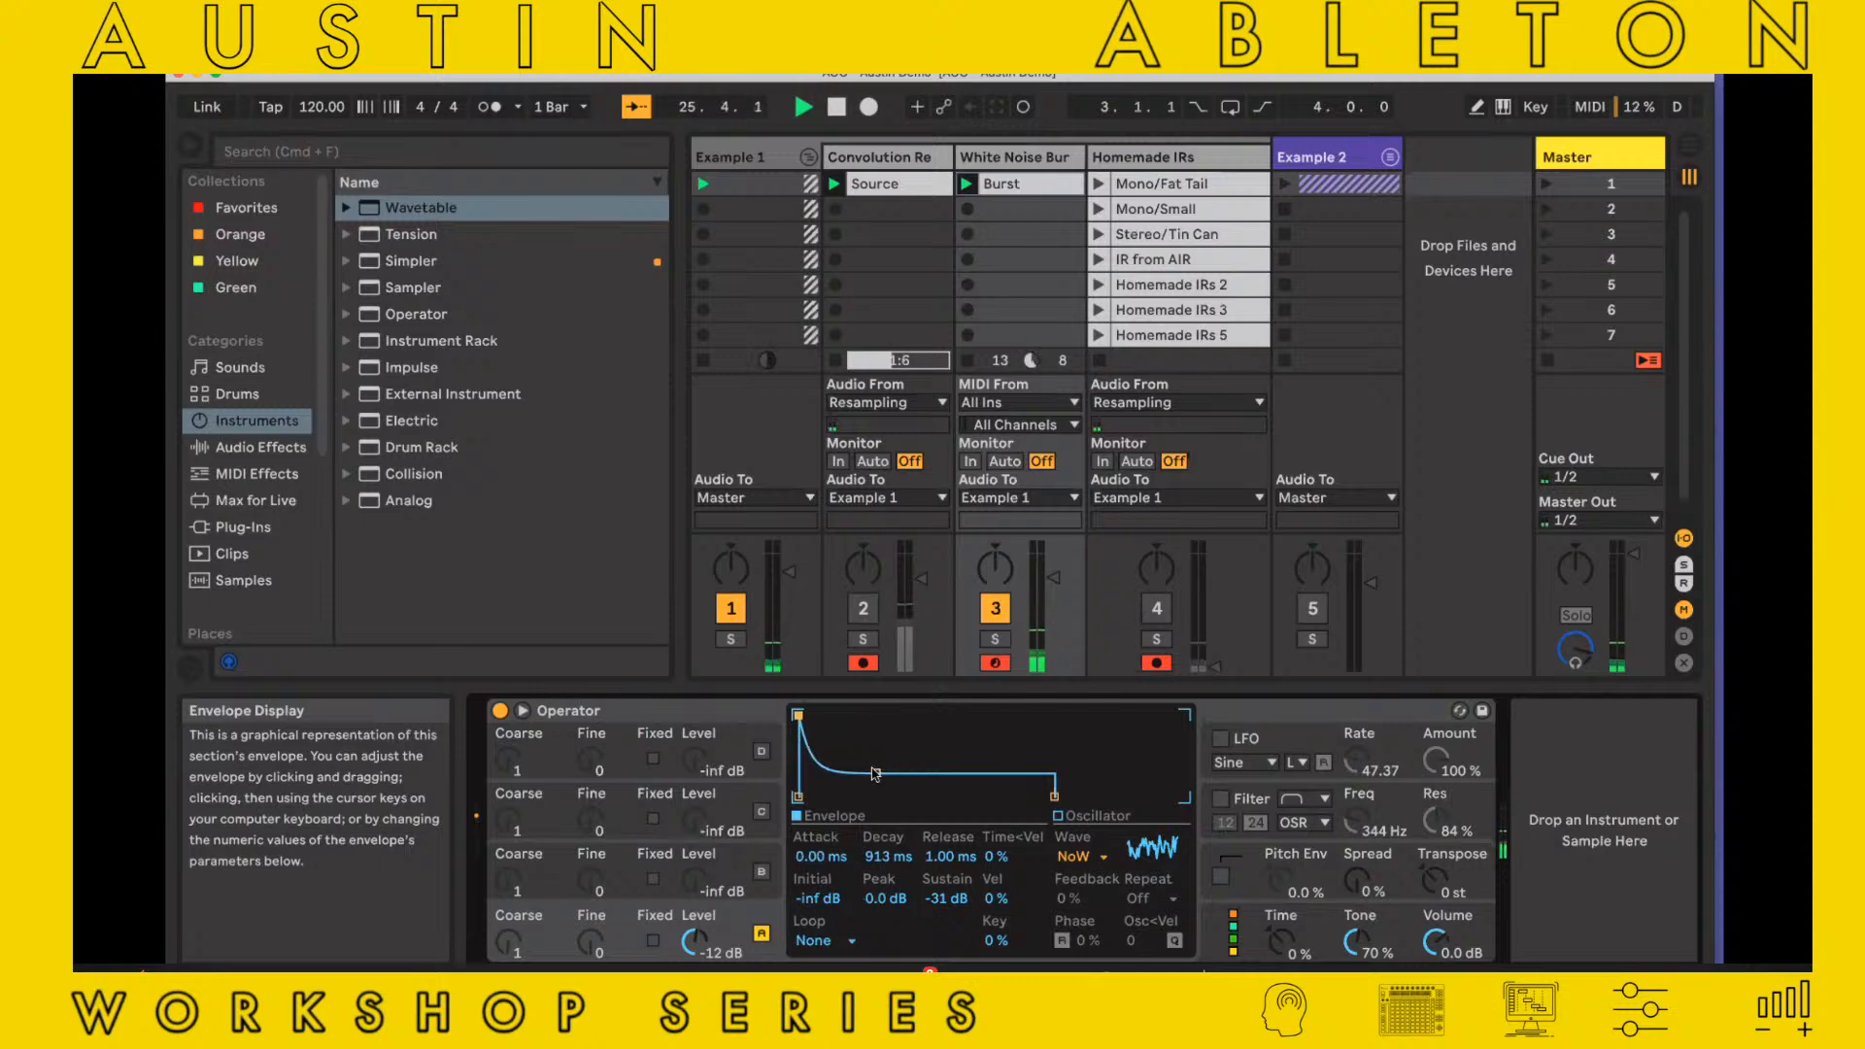
left_click_drag(876, 773, 885, 797)
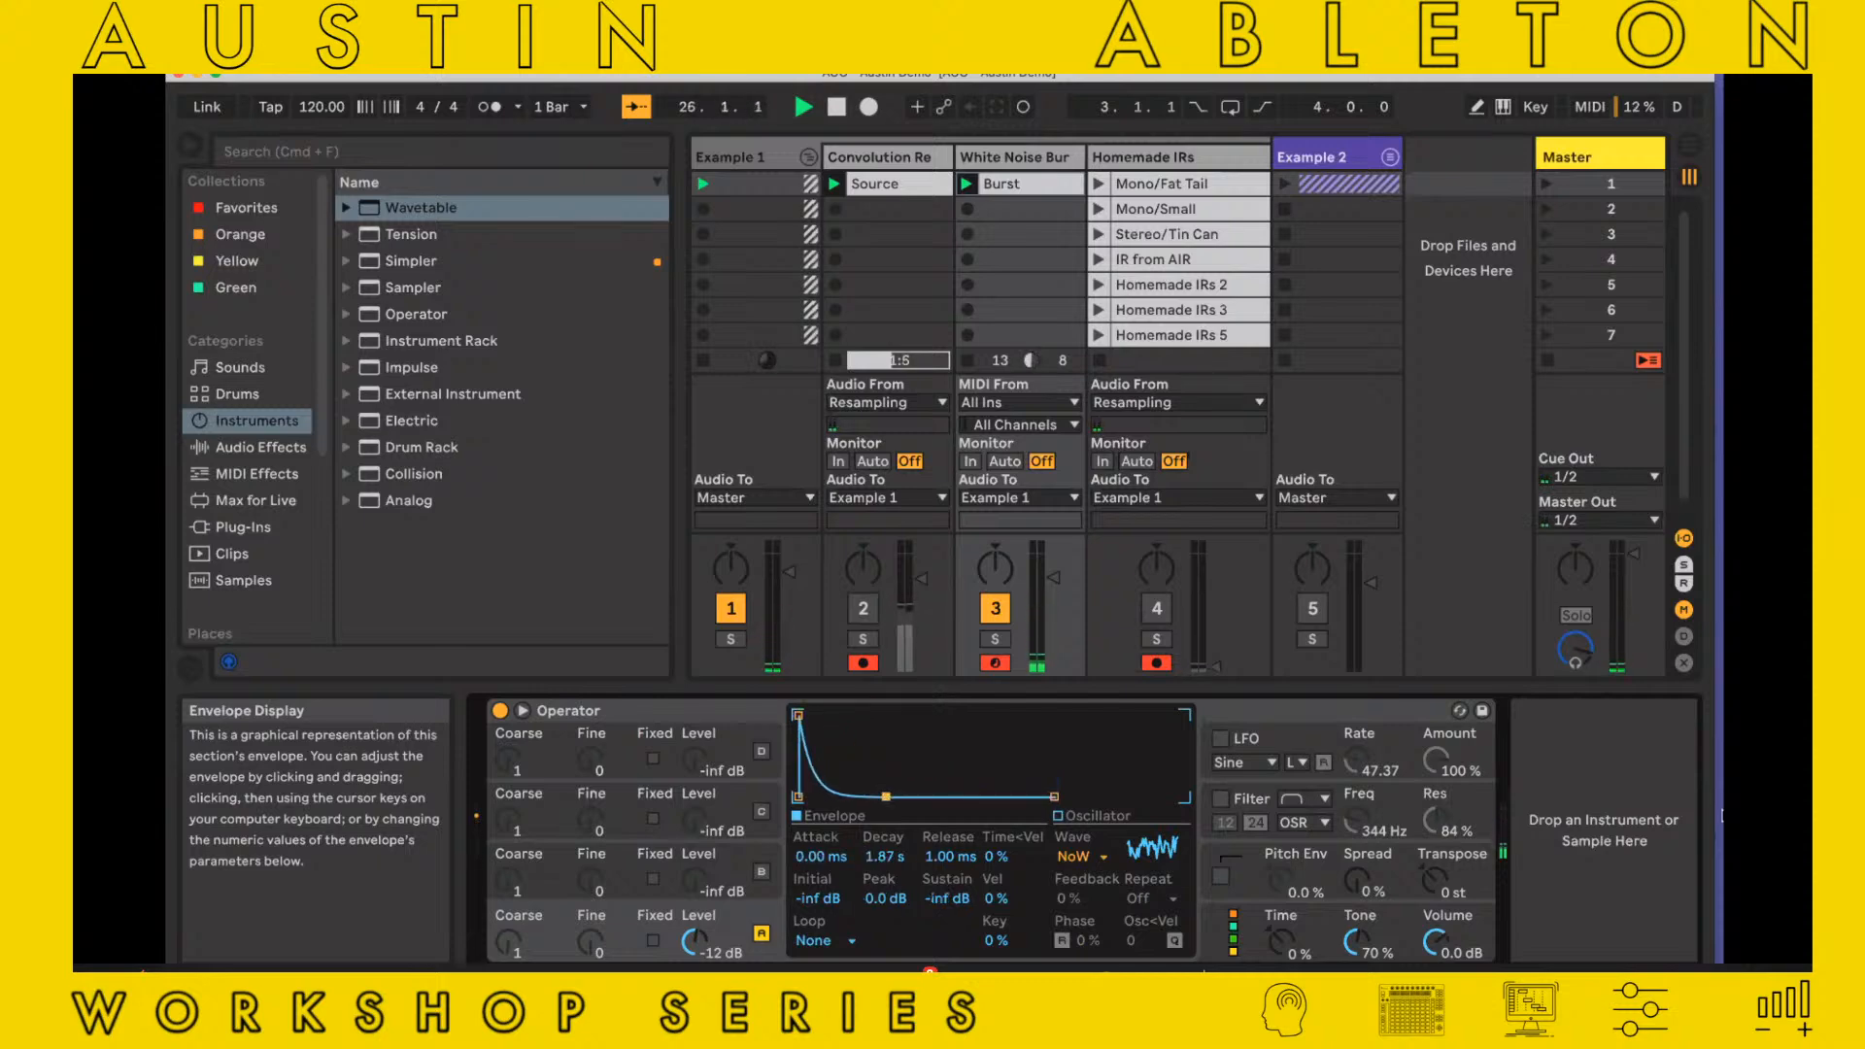
Switch Operator's filter on and try its filter type choices
left_click(1220, 798)
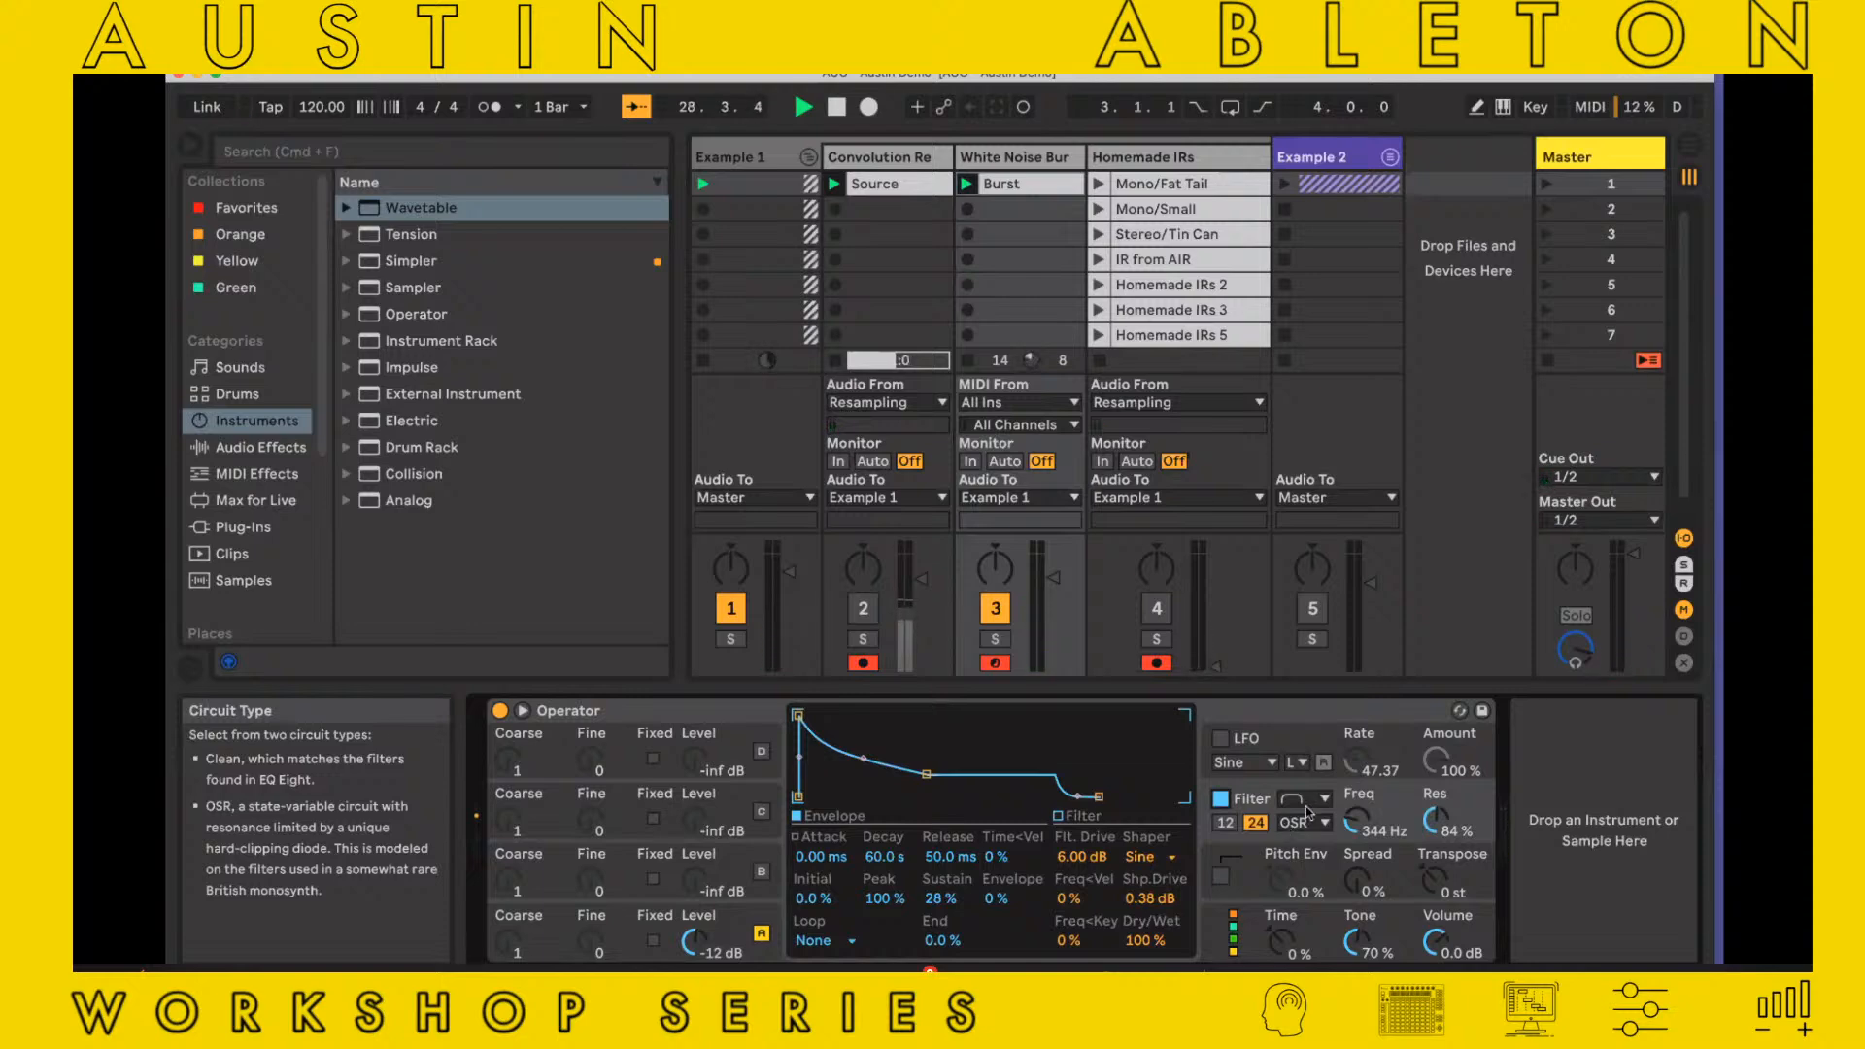
left_click(1306, 802)
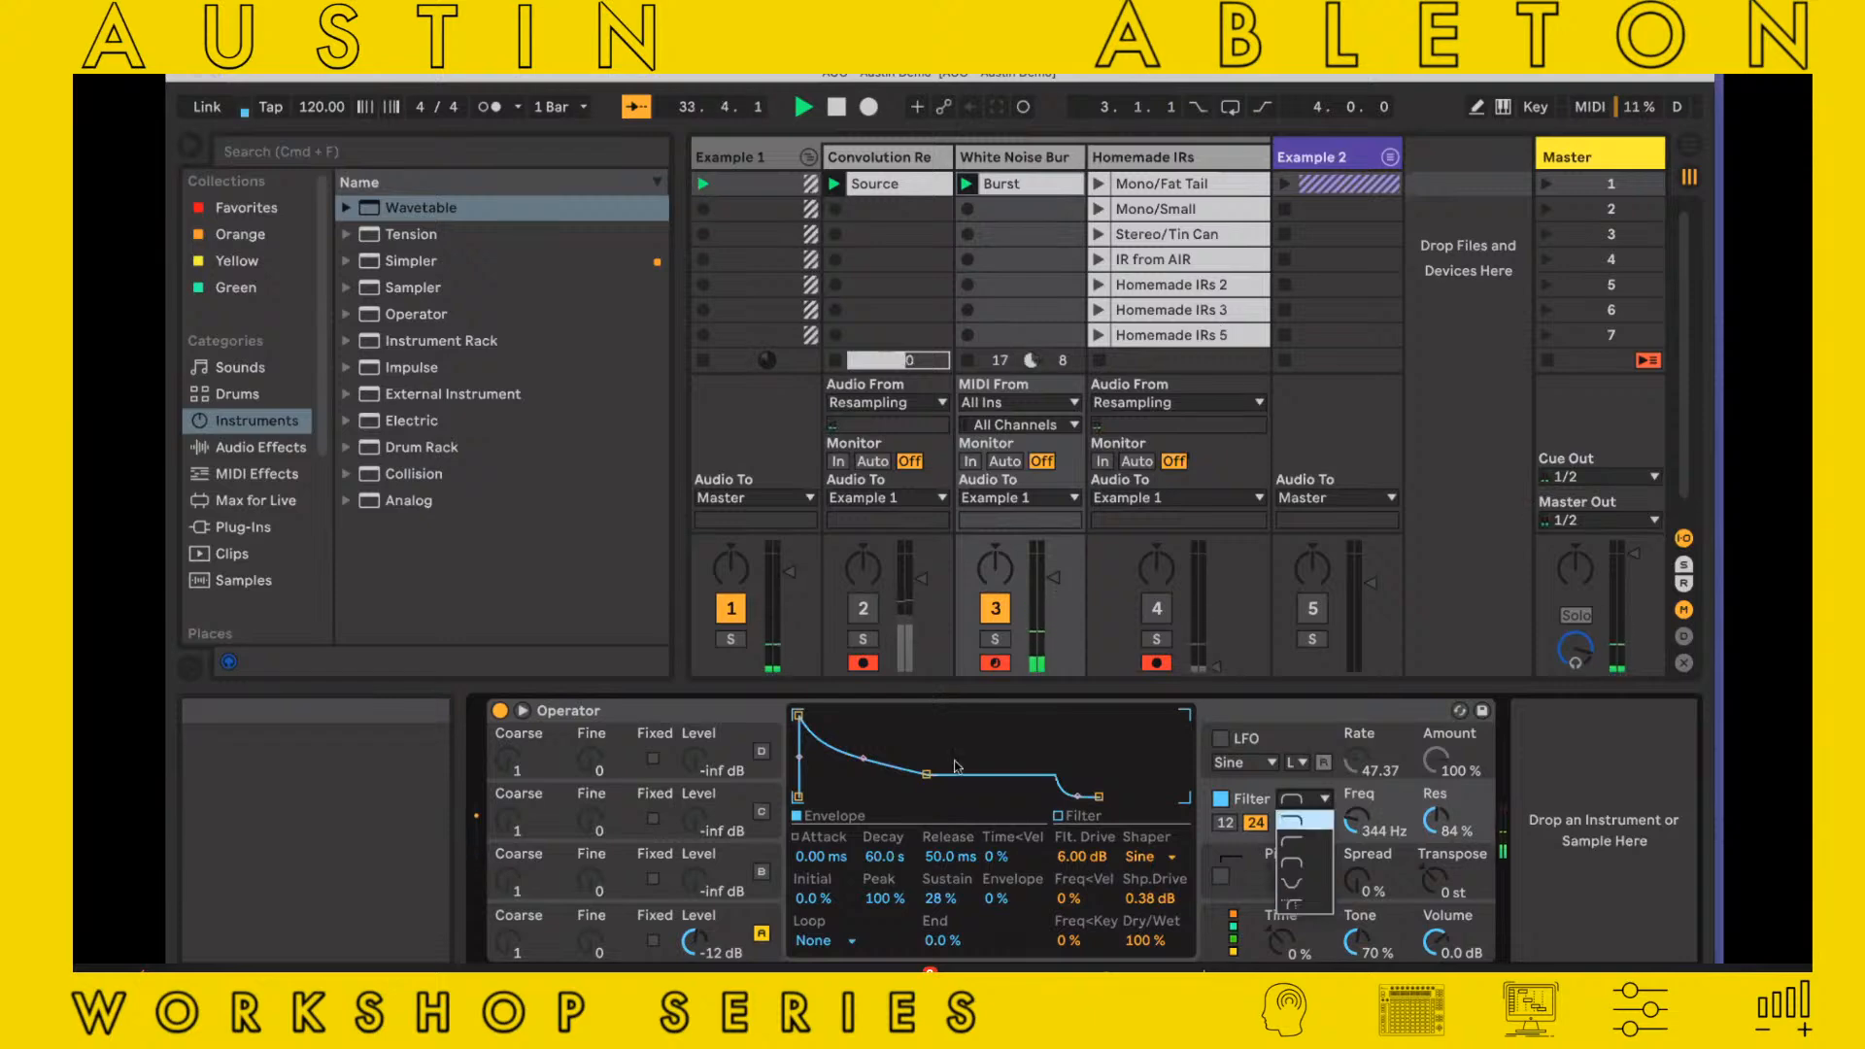
left_click(1297, 821)
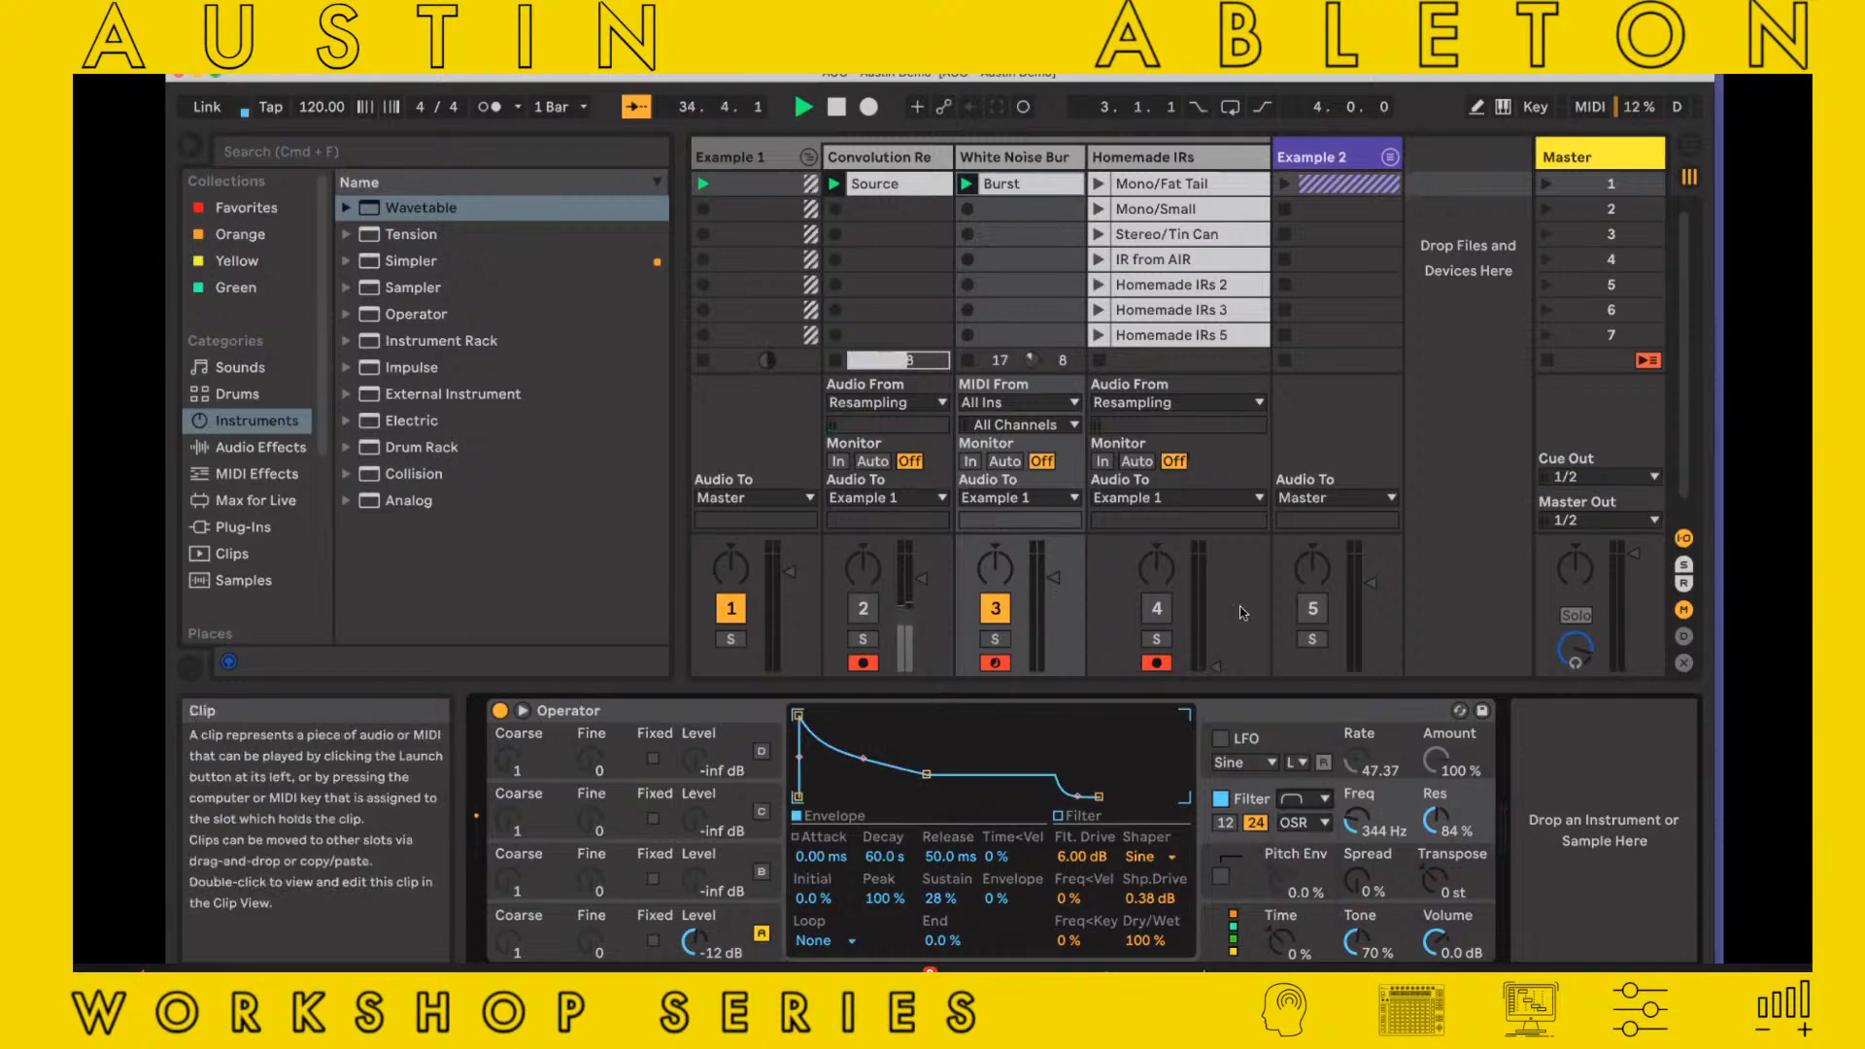
Delete the clips Homemade IRs 2, Homemade IRs 3 and Homemade IRs 5
left_click(1198, 259)
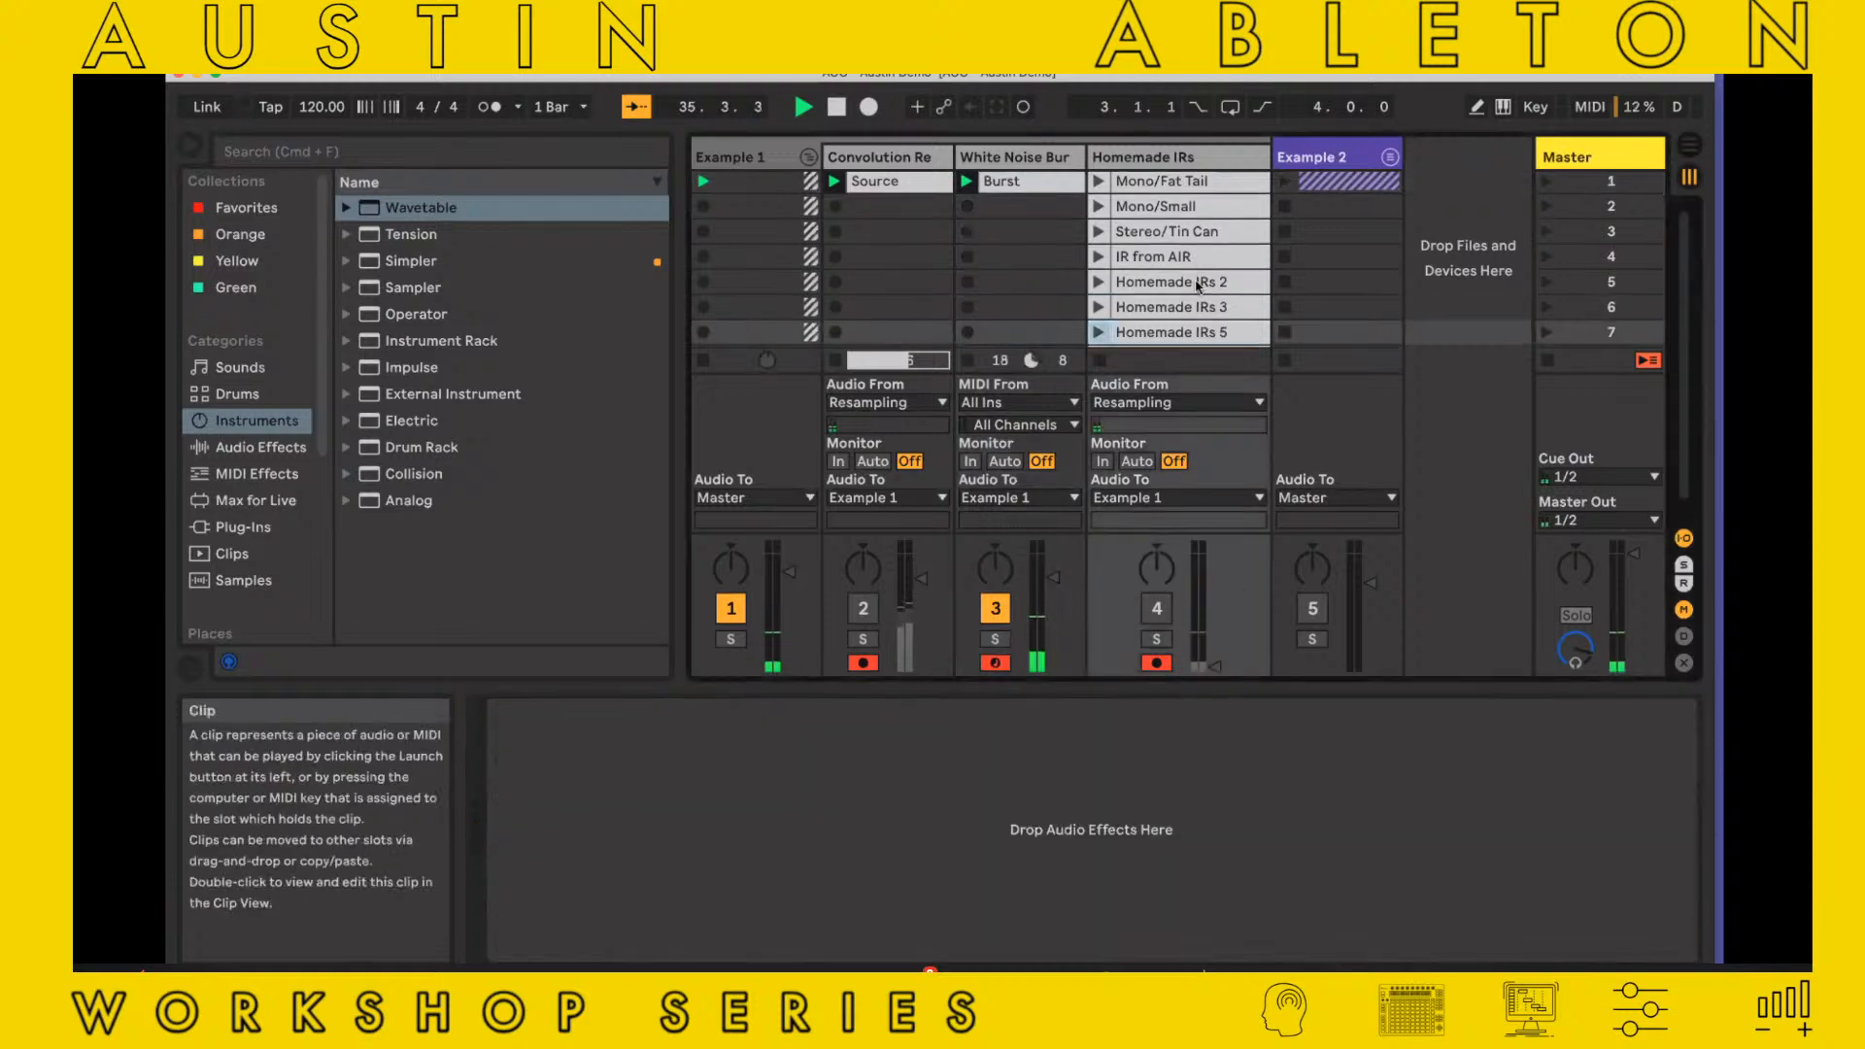
left_click(1197, 284, "shift")
key("Delete")
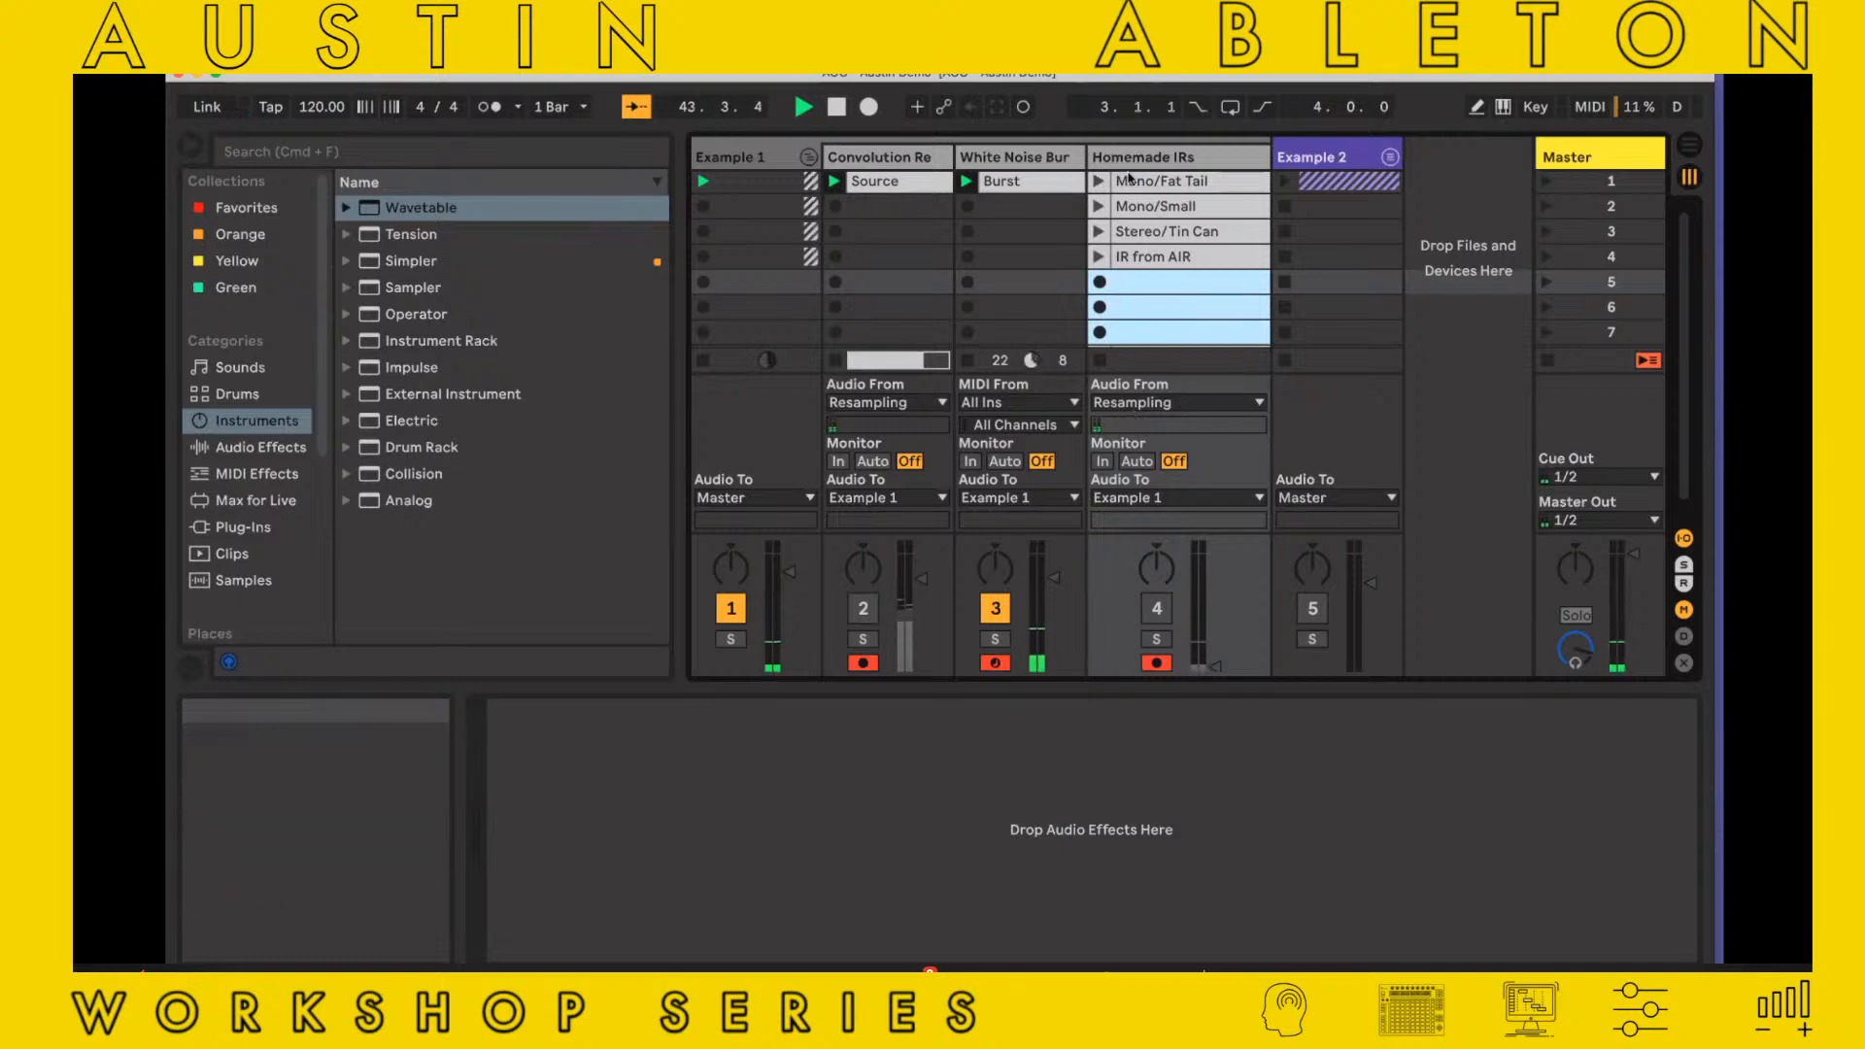
Switch off Operator's filter on the White Noise Burst track and record the burst into the seventh slot of Homemade IRs
left_click(1168, 338)
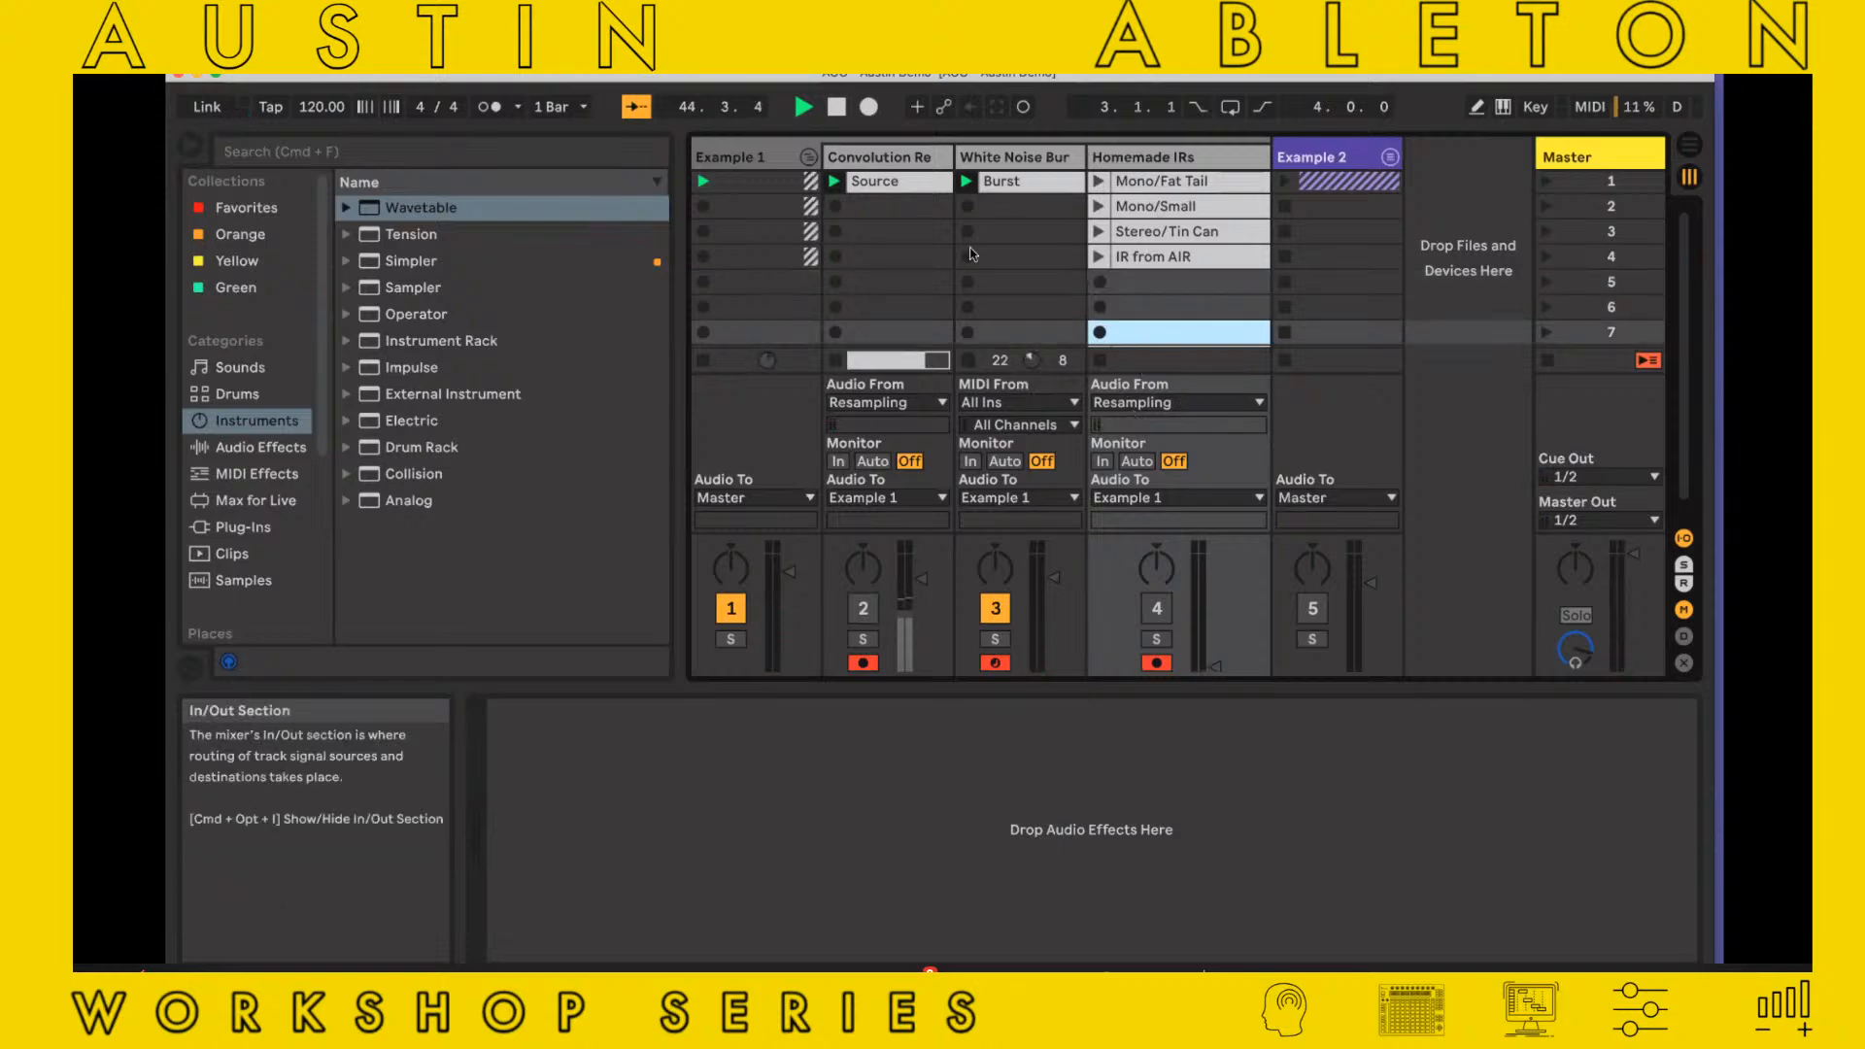
left_click(1027, 158)
left_click(1221, 800)
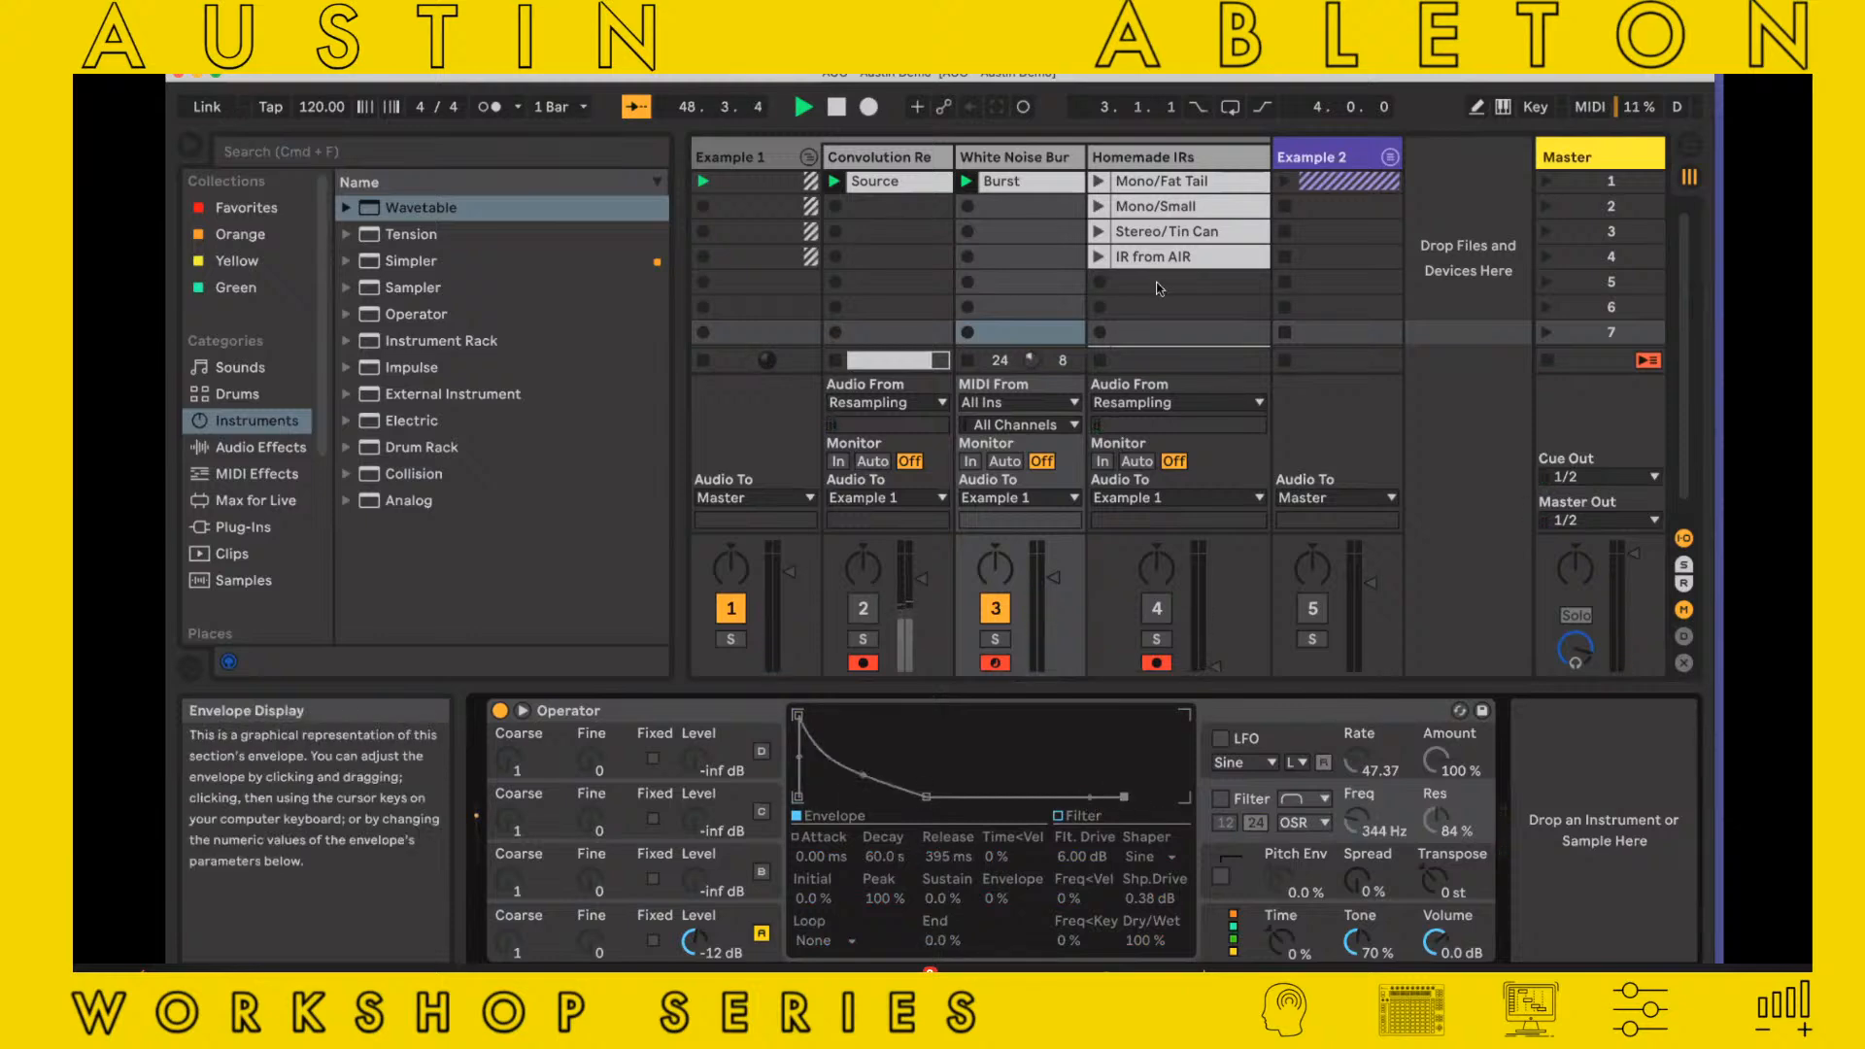
left_click(1101, 335)
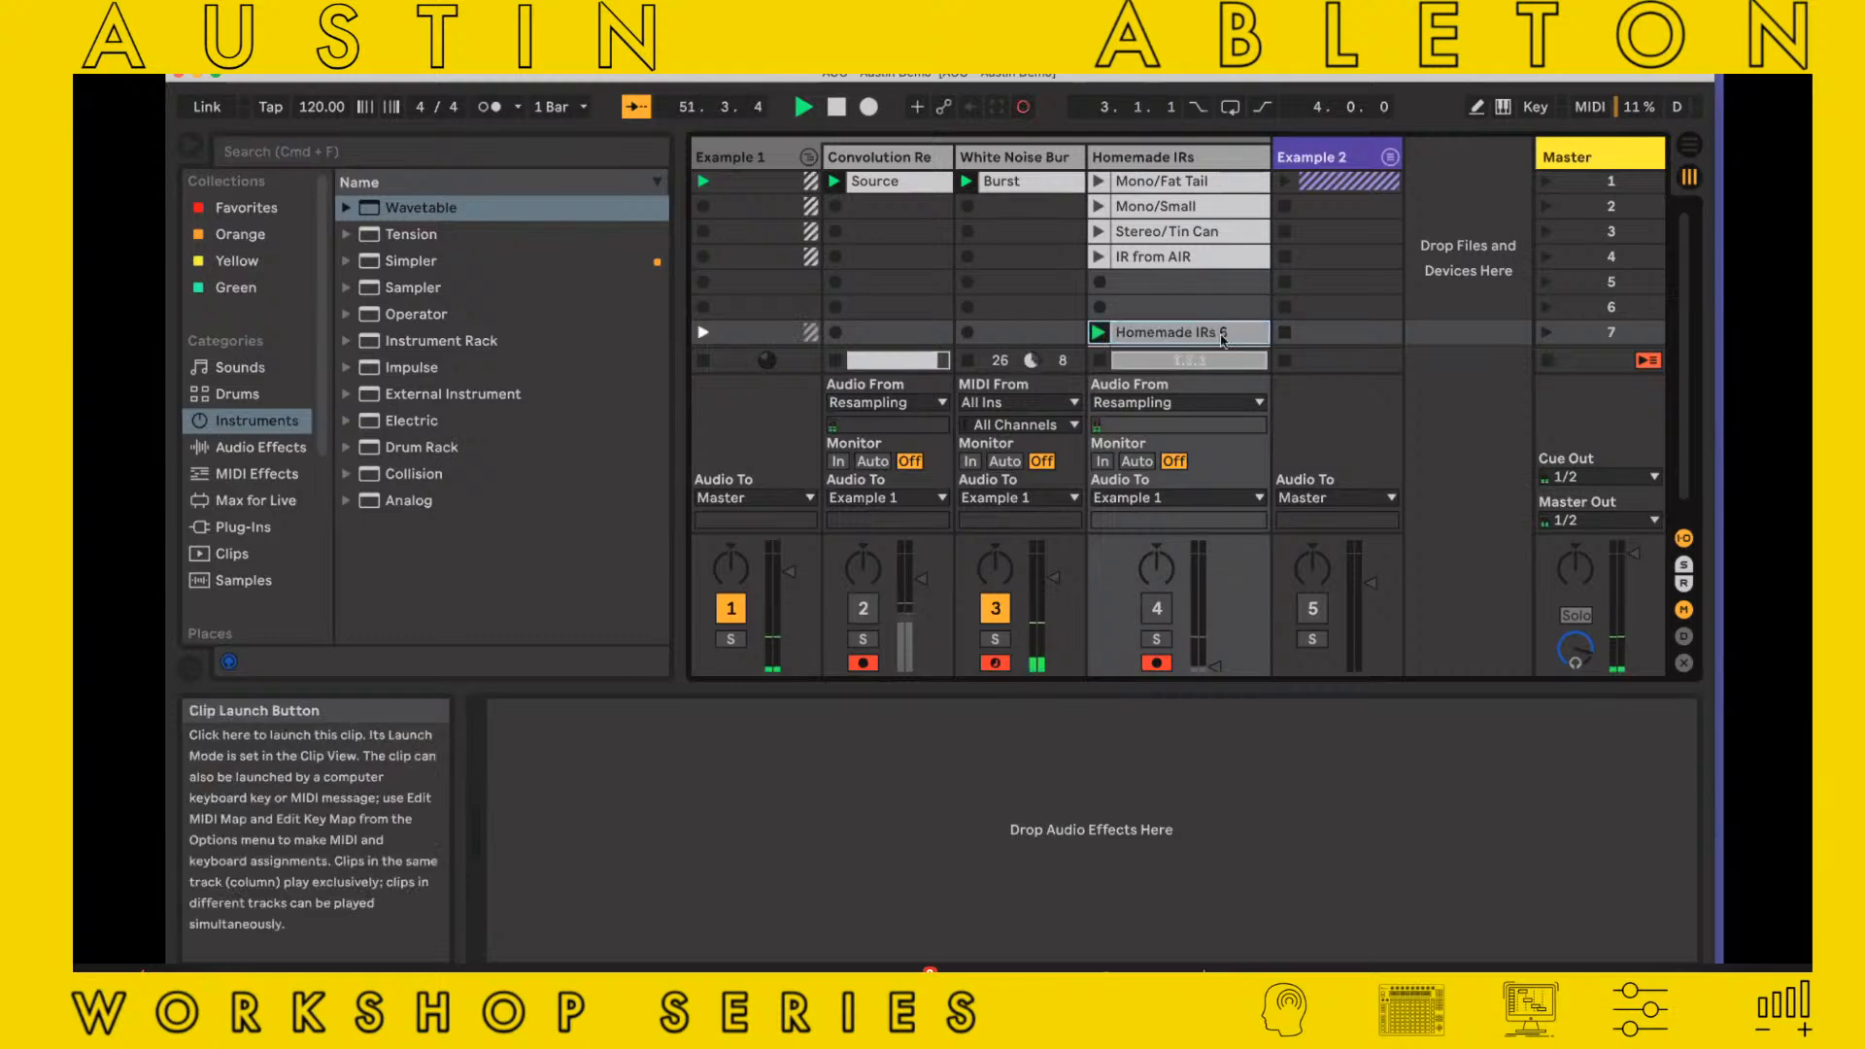
Move the Homemade IRs 6 clip's loop start to 2.1.1 and crop its sample to that one-bar loop
left_click(1220, 334)
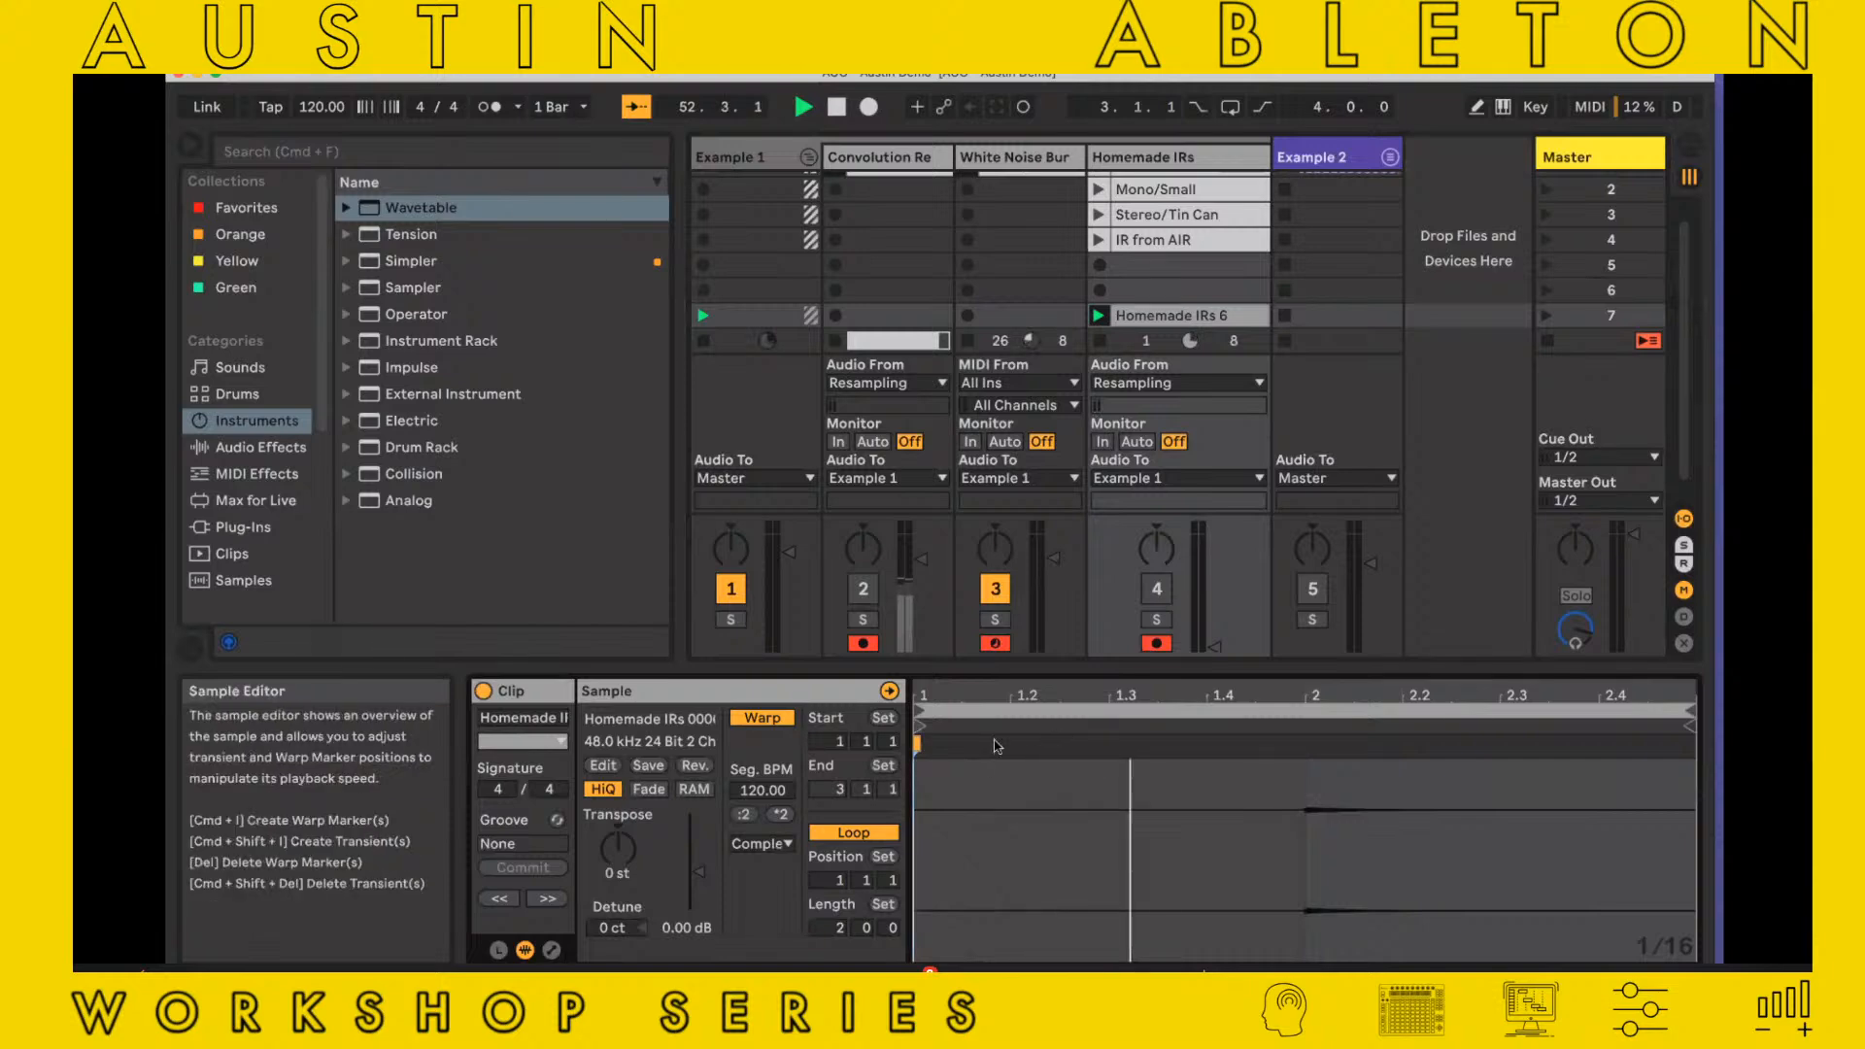
left_click_drag(920, 712, 1309, 736)
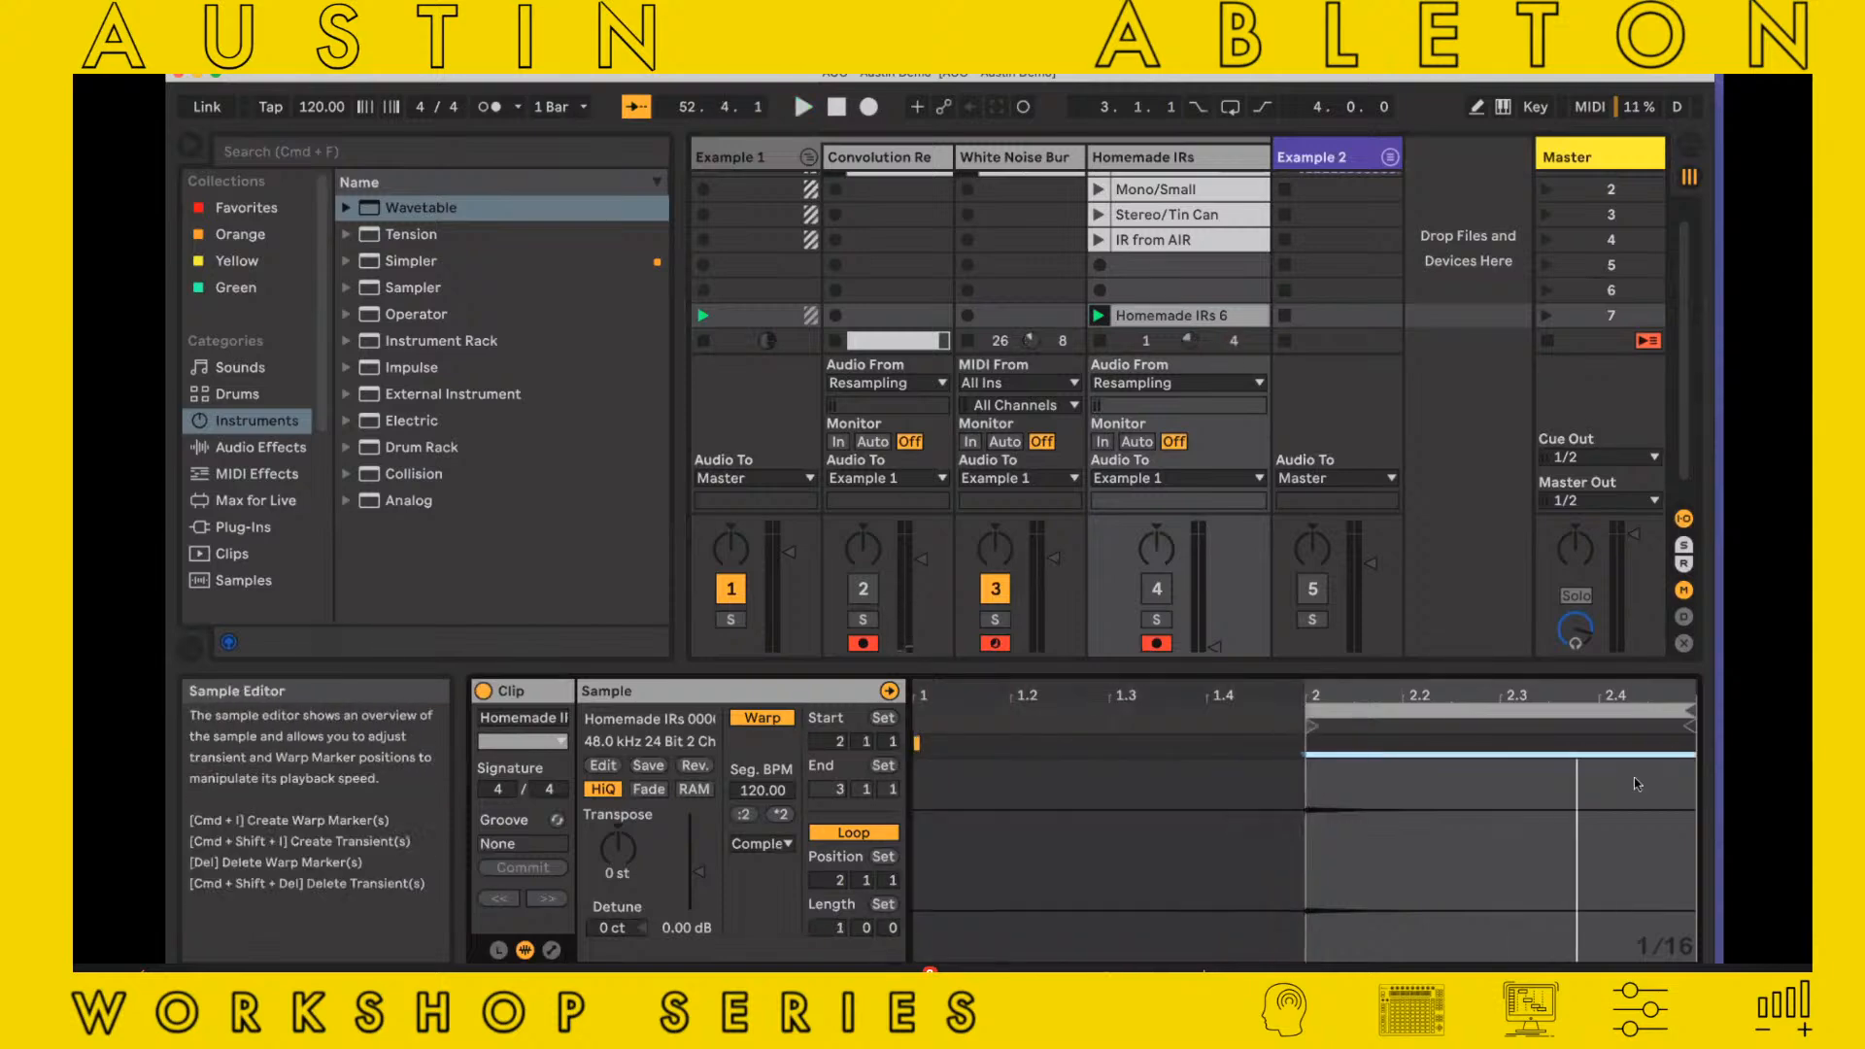
right_click(1589, 808)
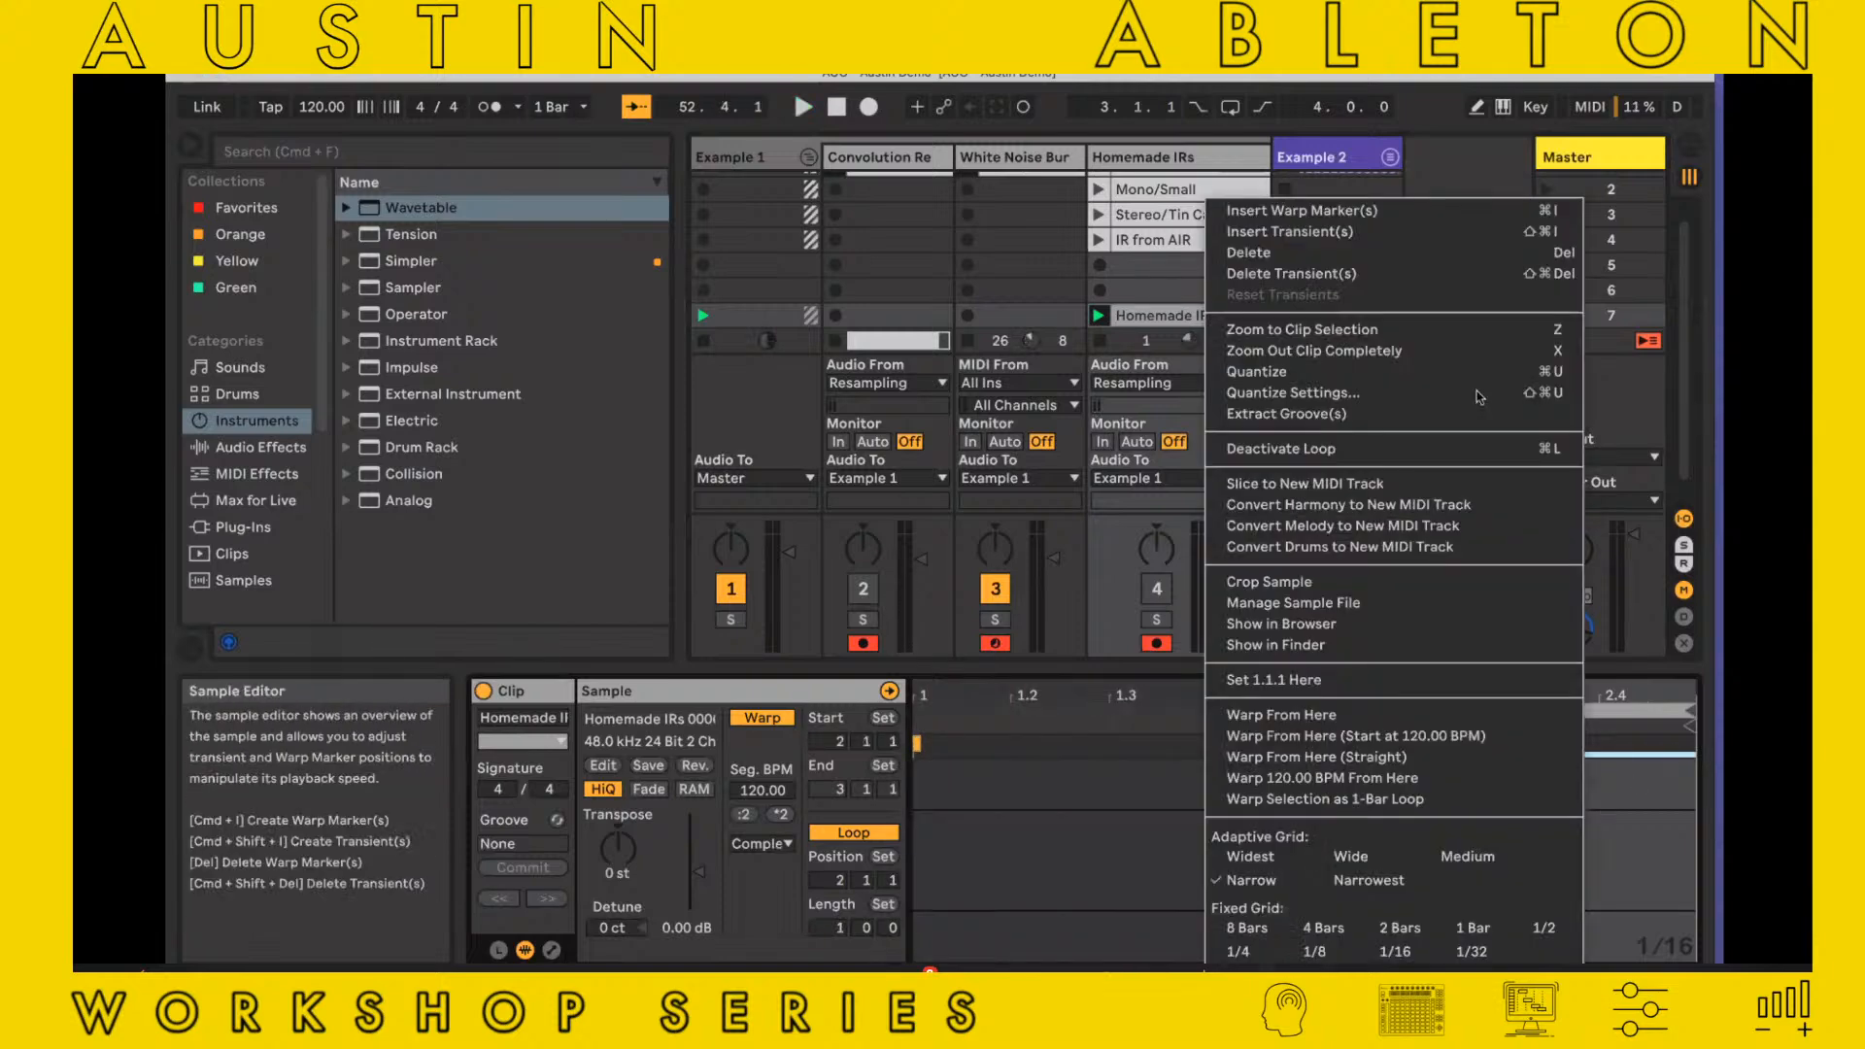
left_click(1388, 583)
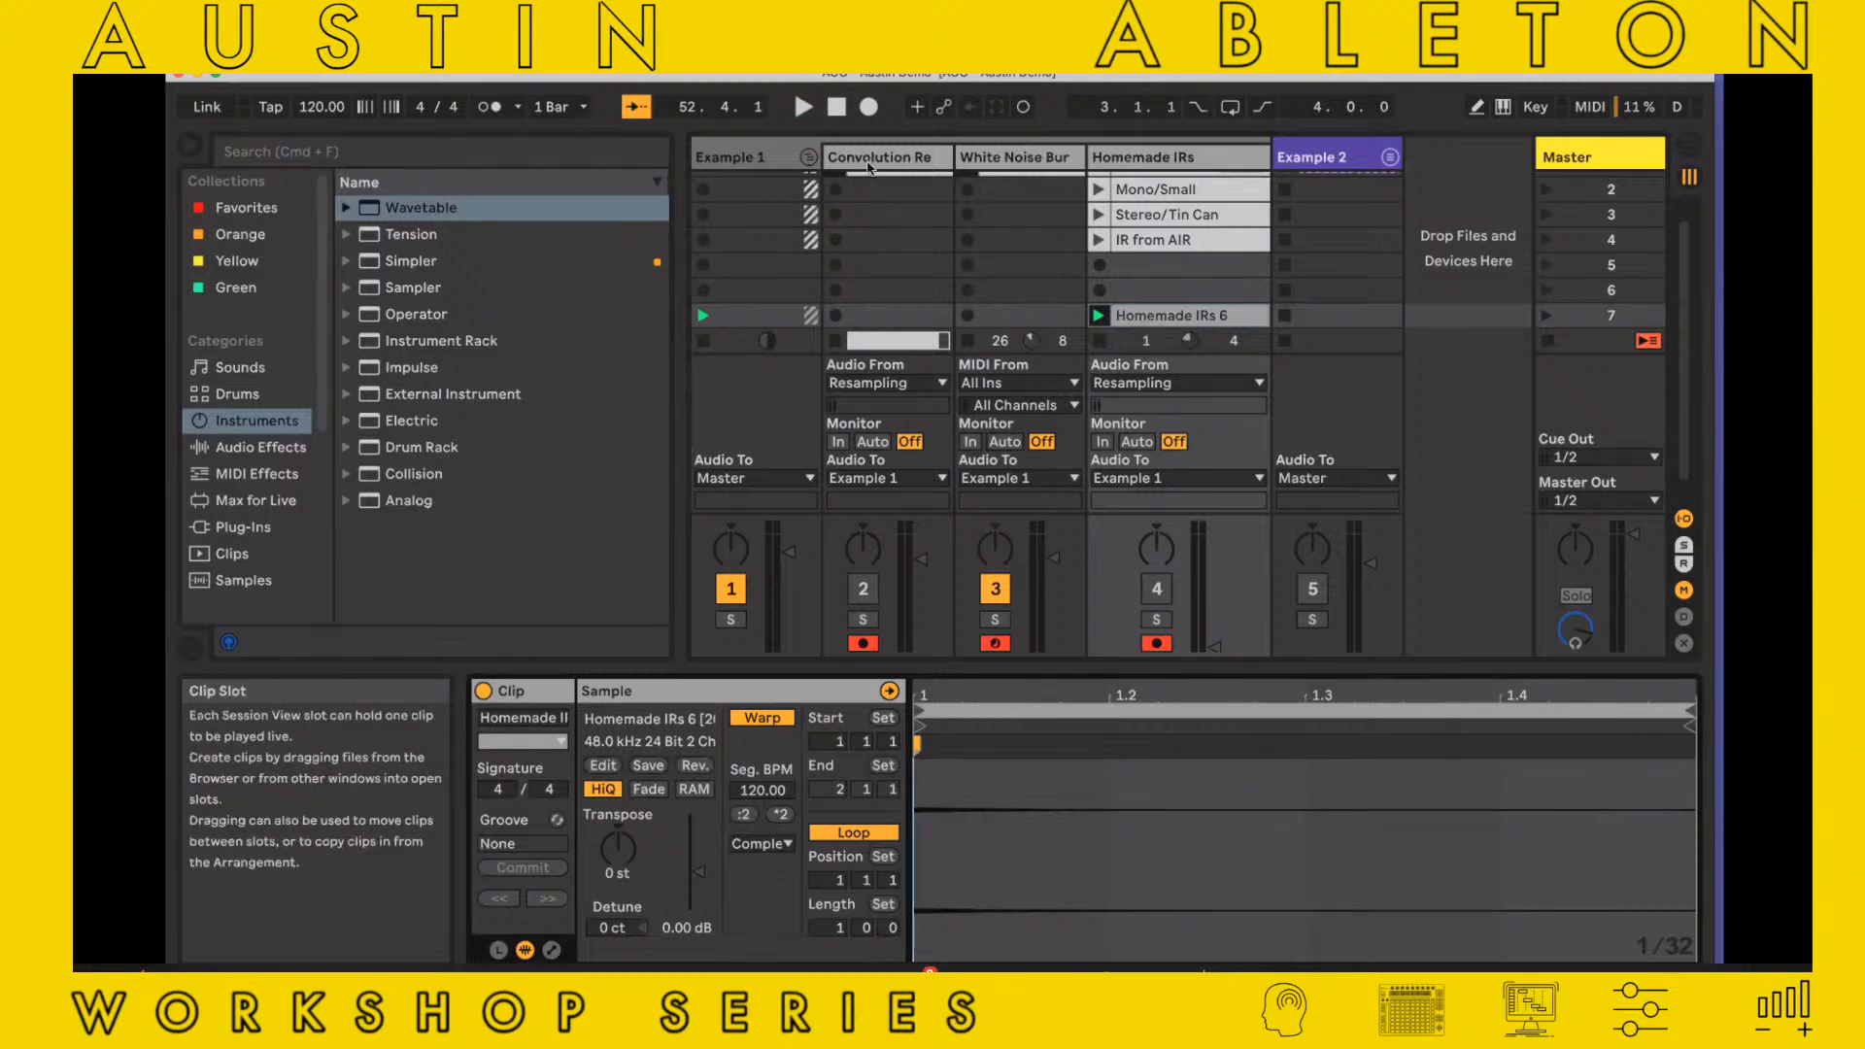
Move the Homemade IRs 6 clip into the first slot of the Homemade IRs track, replacing Mono/Fat Tail
double_click(879, 156)
left_click(1153, 157)
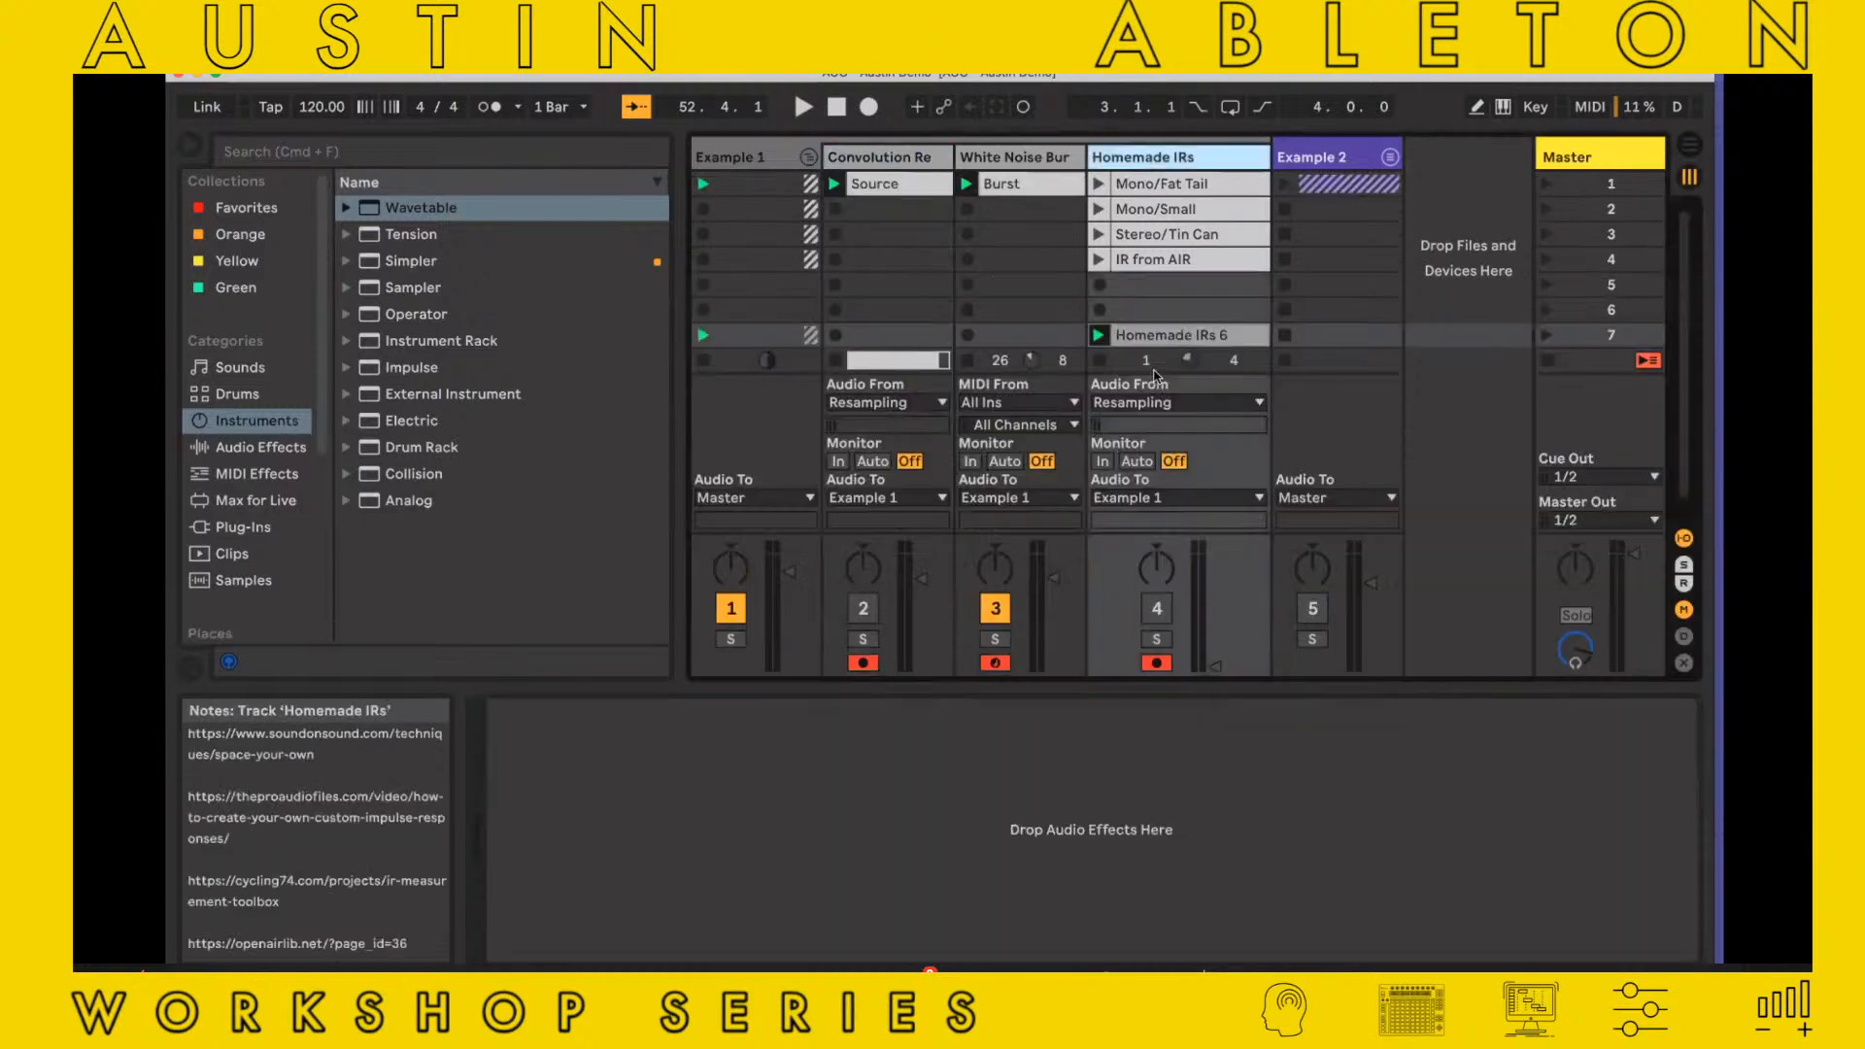
left_click(1262, 693)
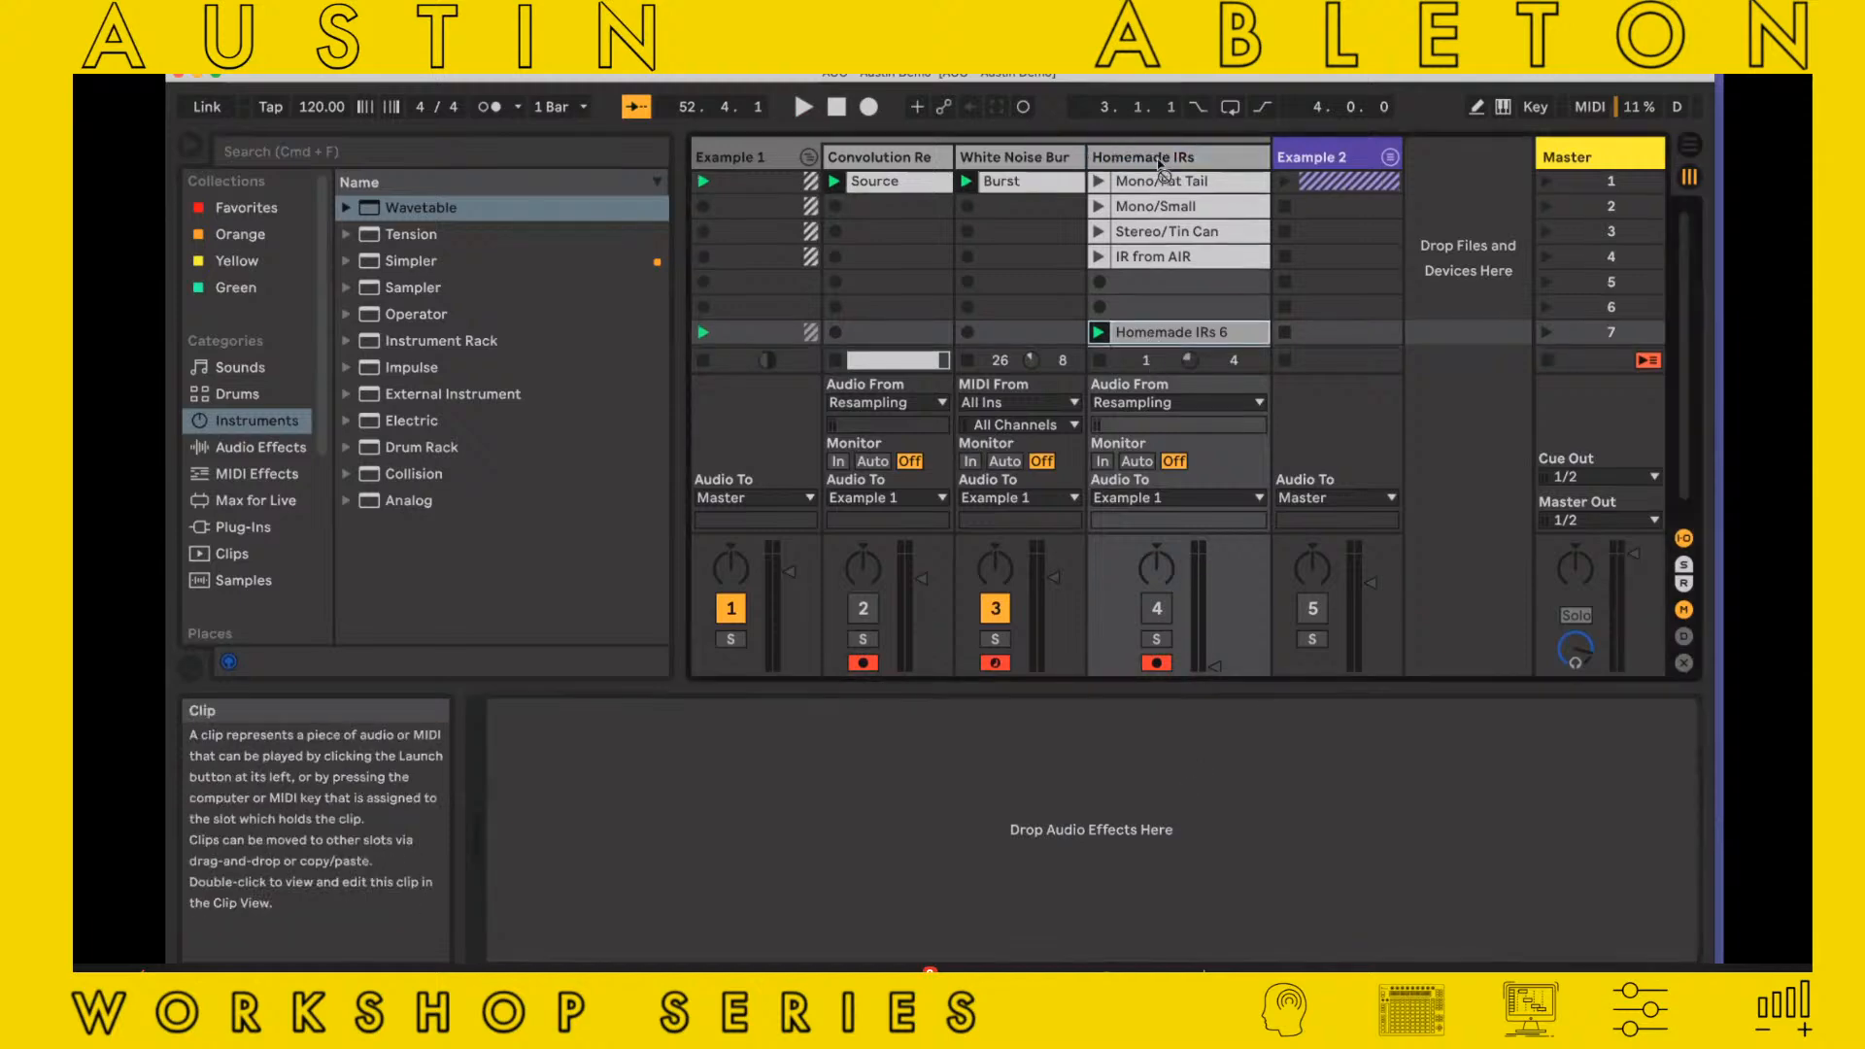
left_click_drag(1165, 334, 1166, 185)
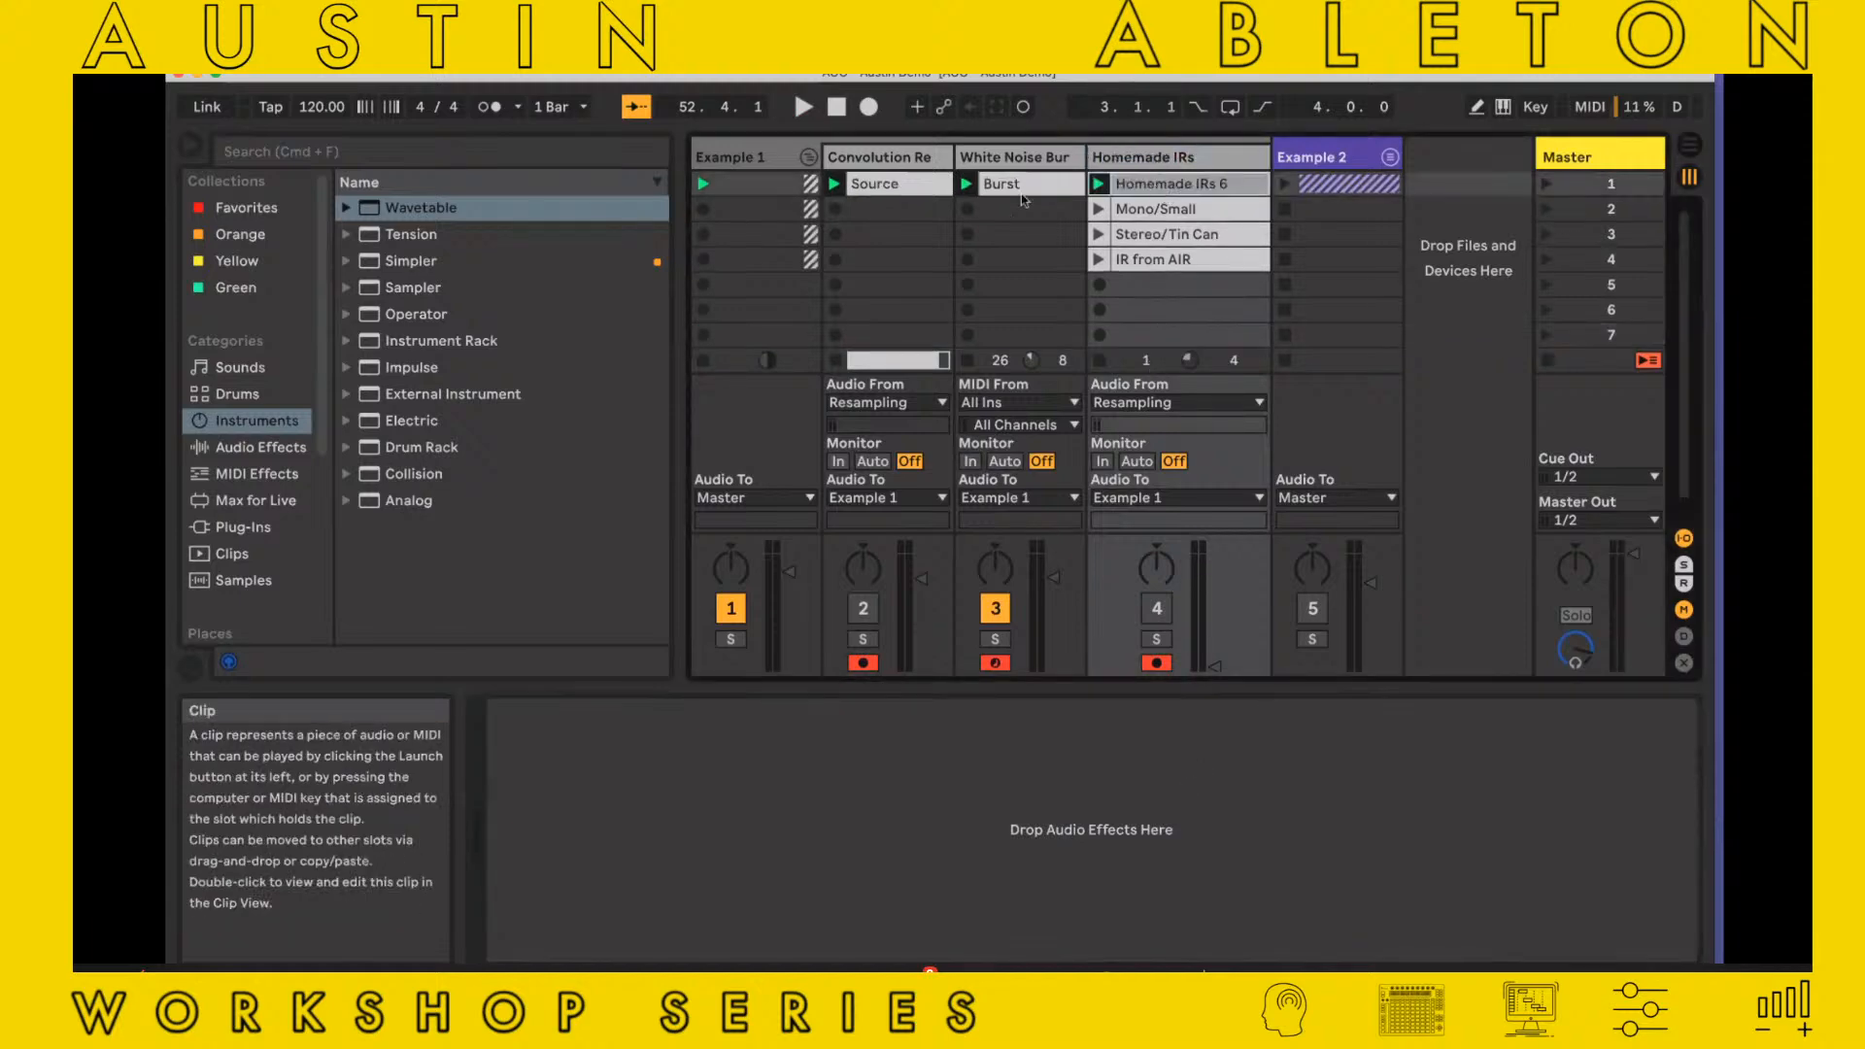
Switch on Convolution Reverb on the Convolution Re track and load the Homemade IRs 6 clip as its impulse response
left_click(873, 163)
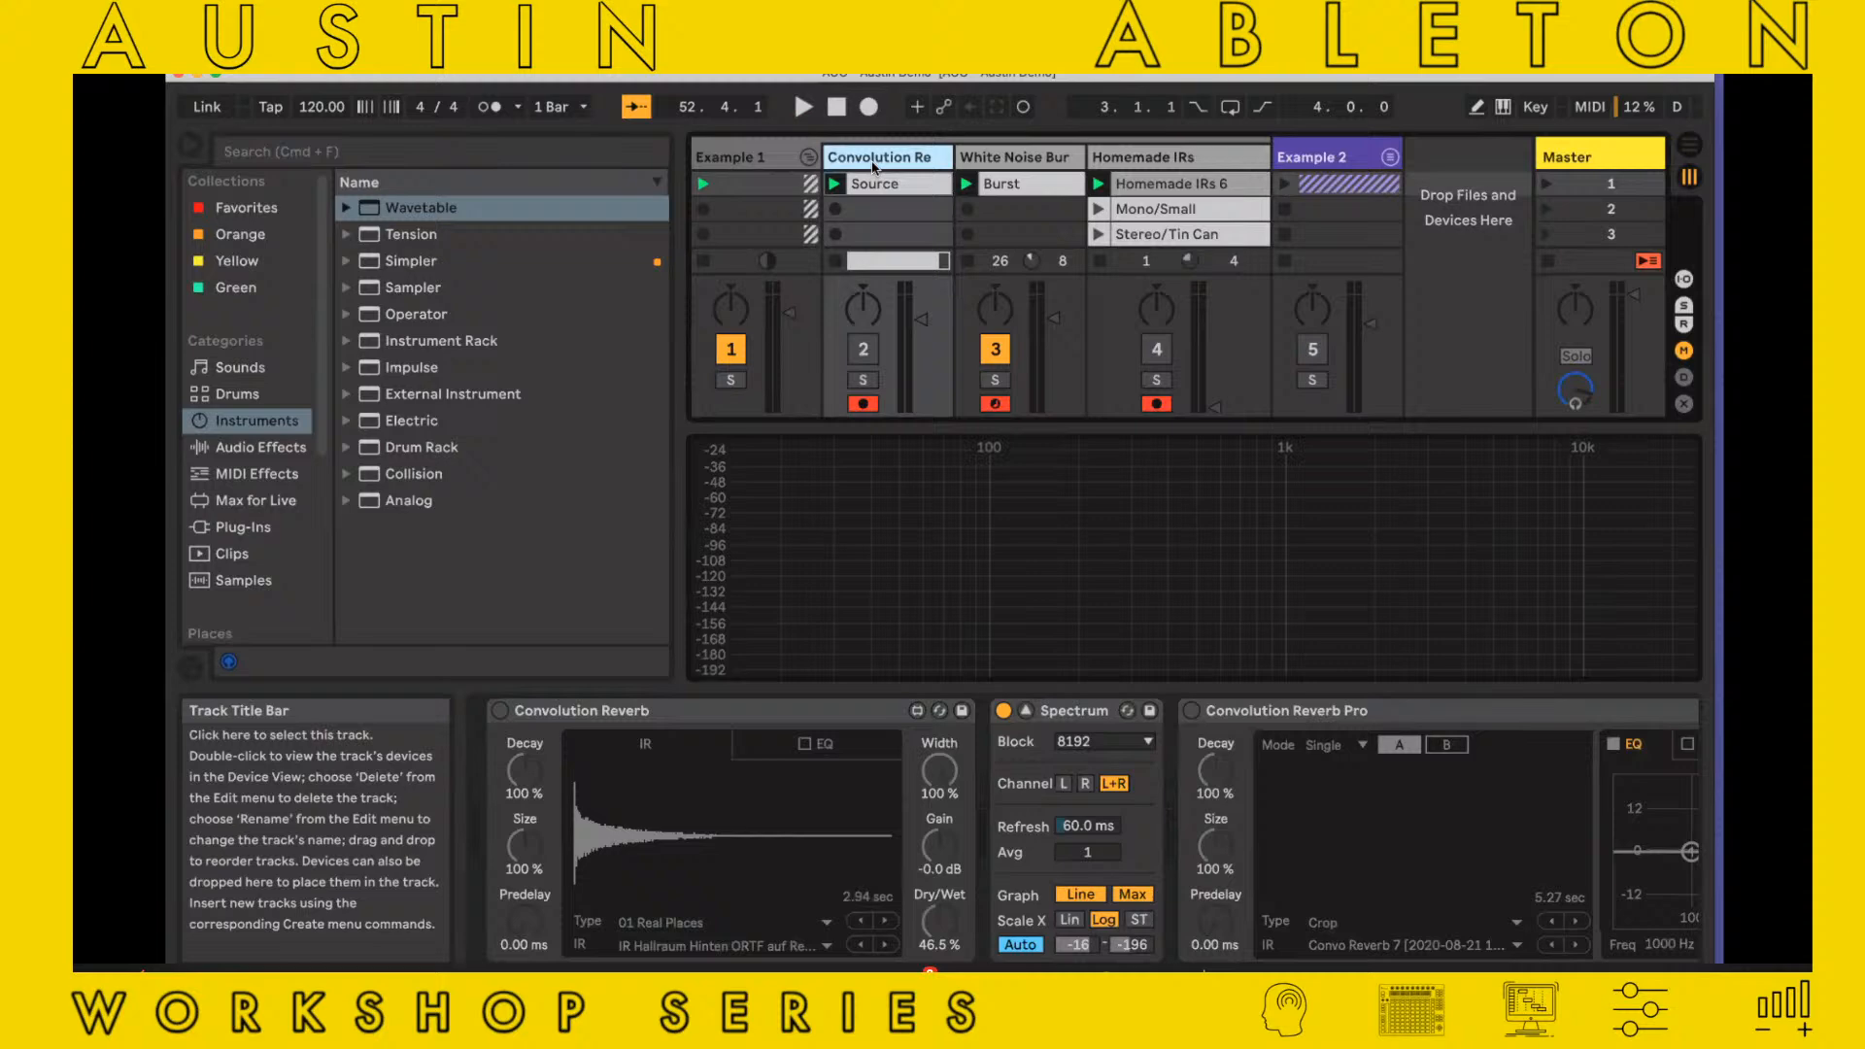
left_click(499, 710)
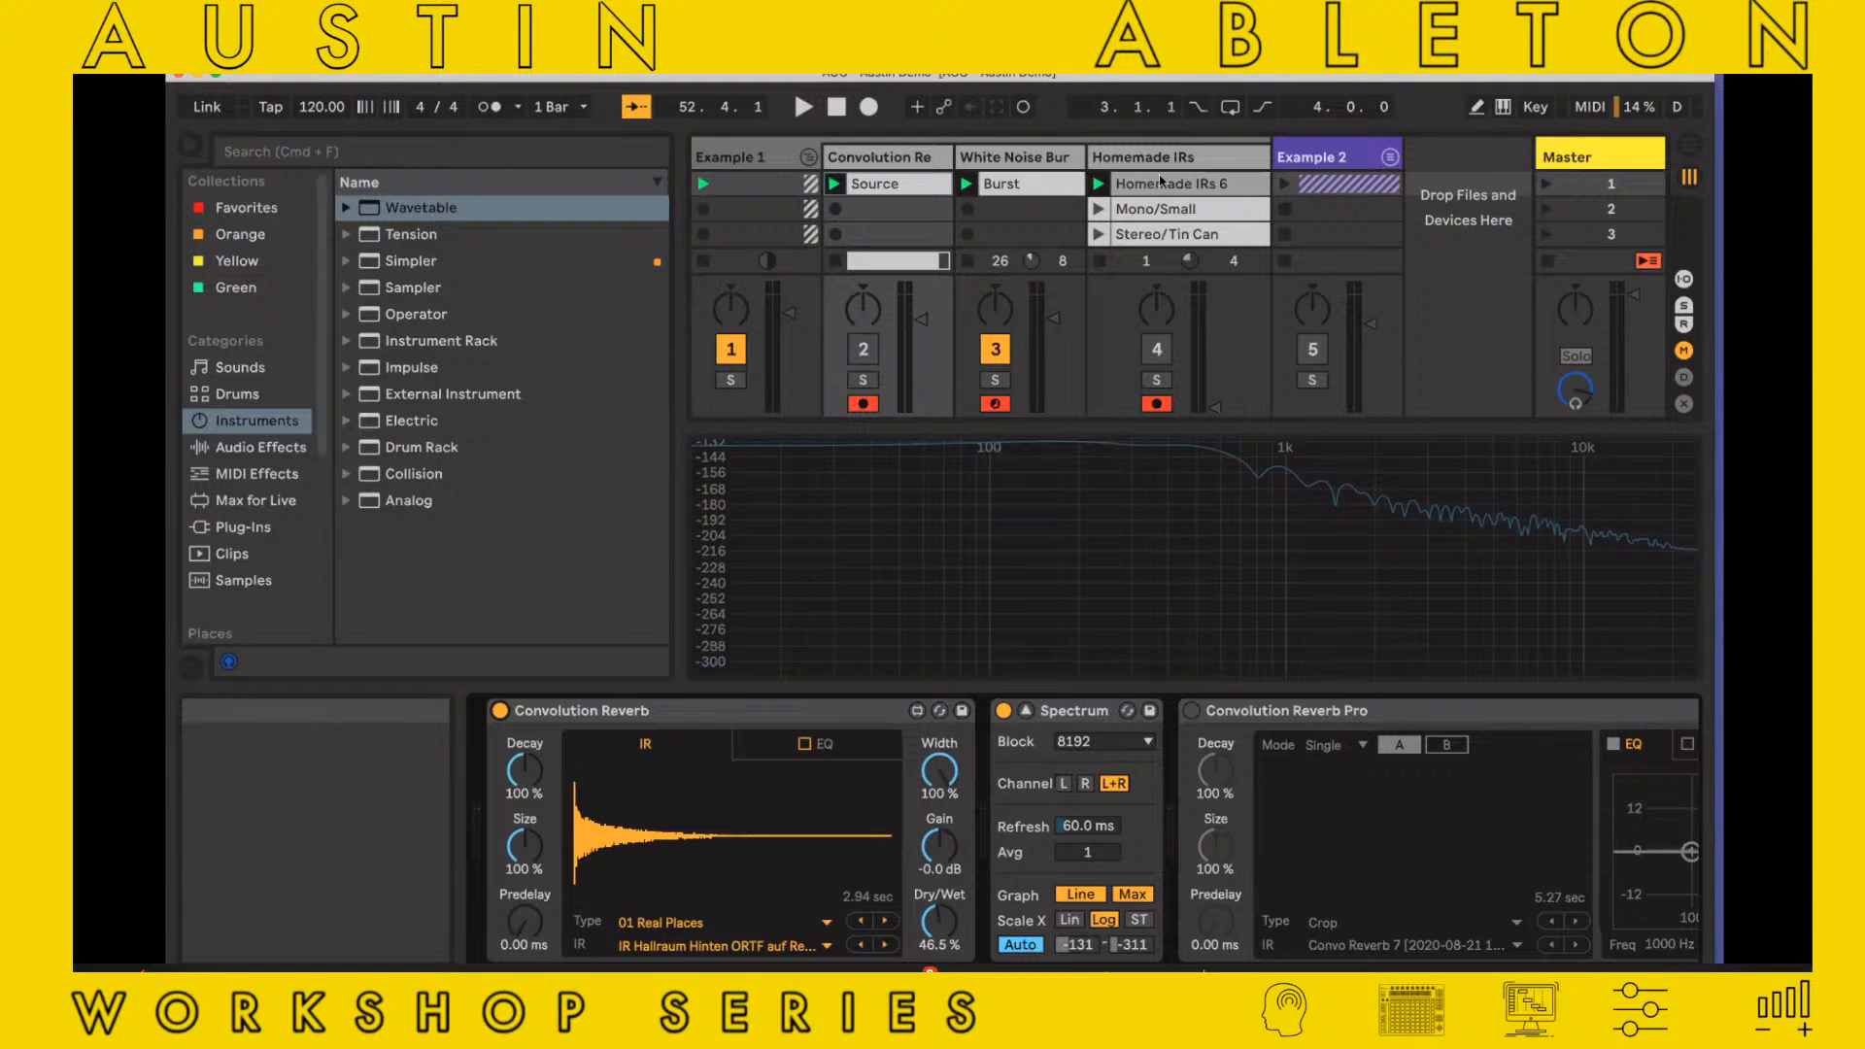
left_click_drag(740, 840, 740, 837)
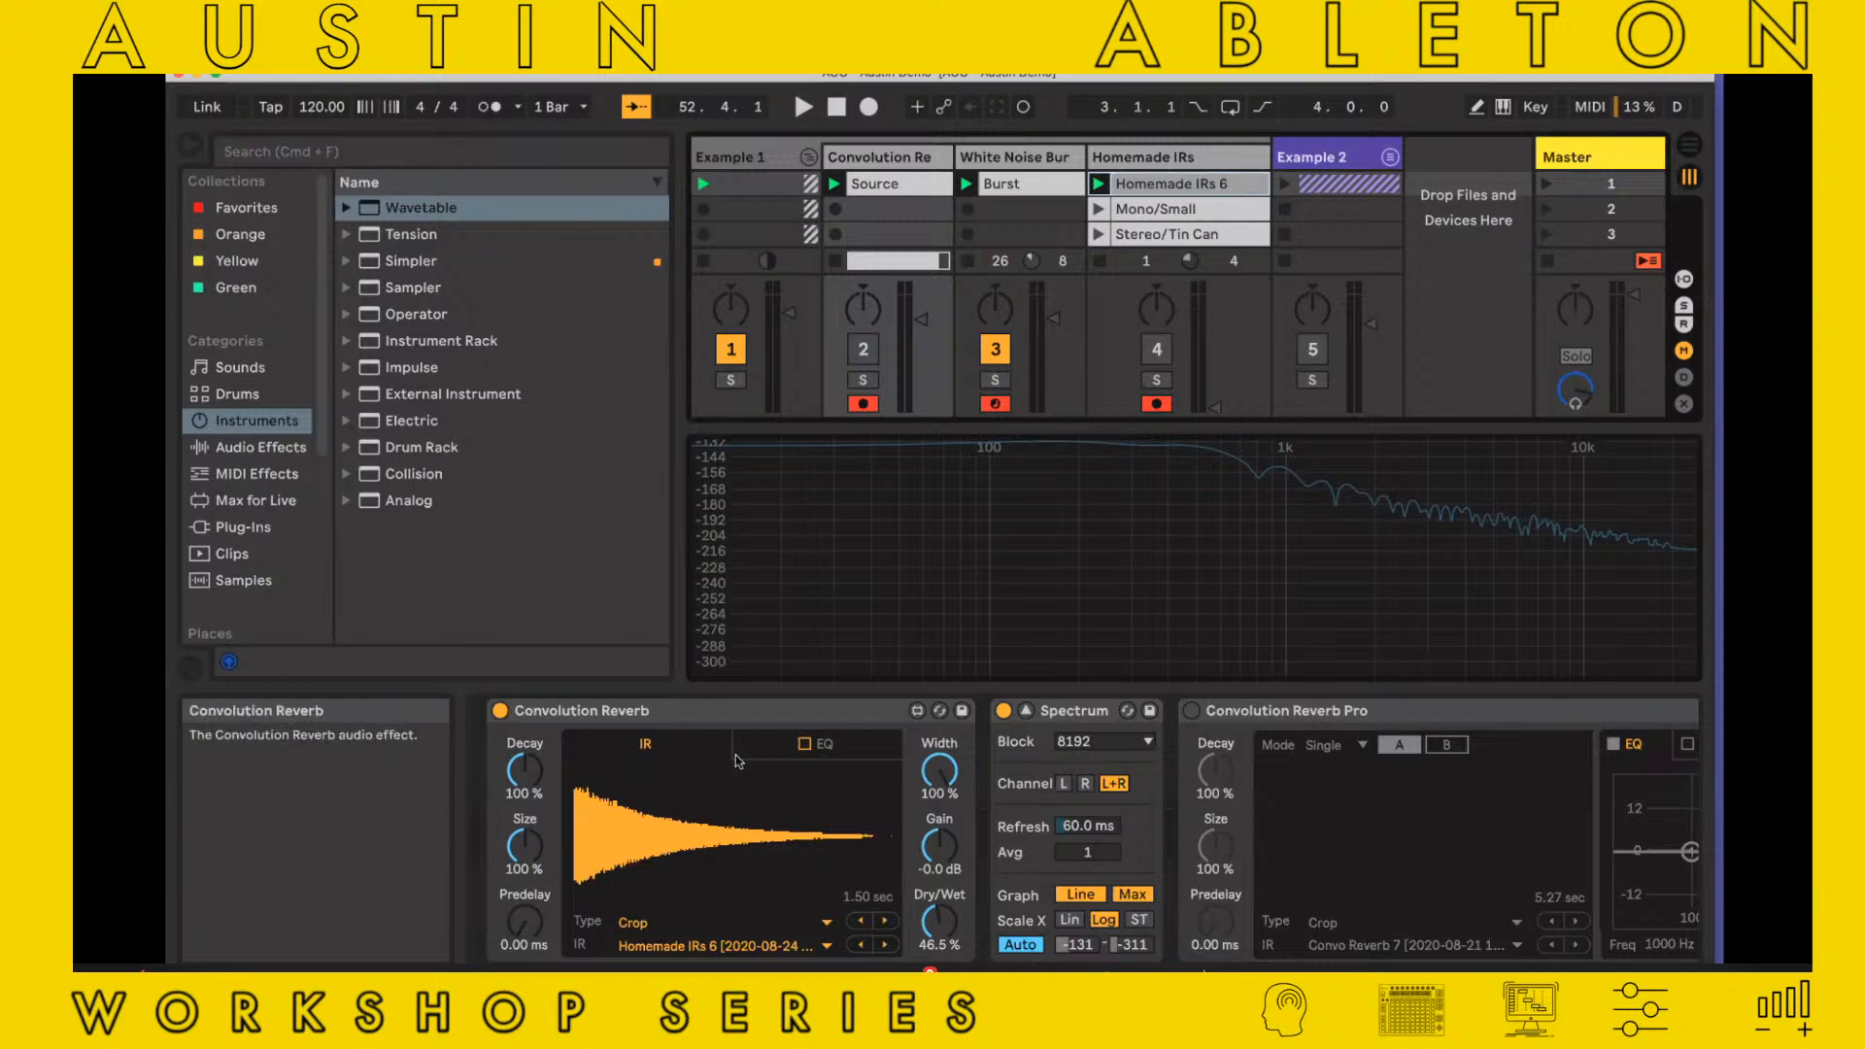
Play Source through the activated Convolution Re track, raising the reverb's Dry/Wet from 0% to 70.1%, 92.9% and 96.9%, and return it to 0%
left_click_drag(930, 937, 930, 1010)
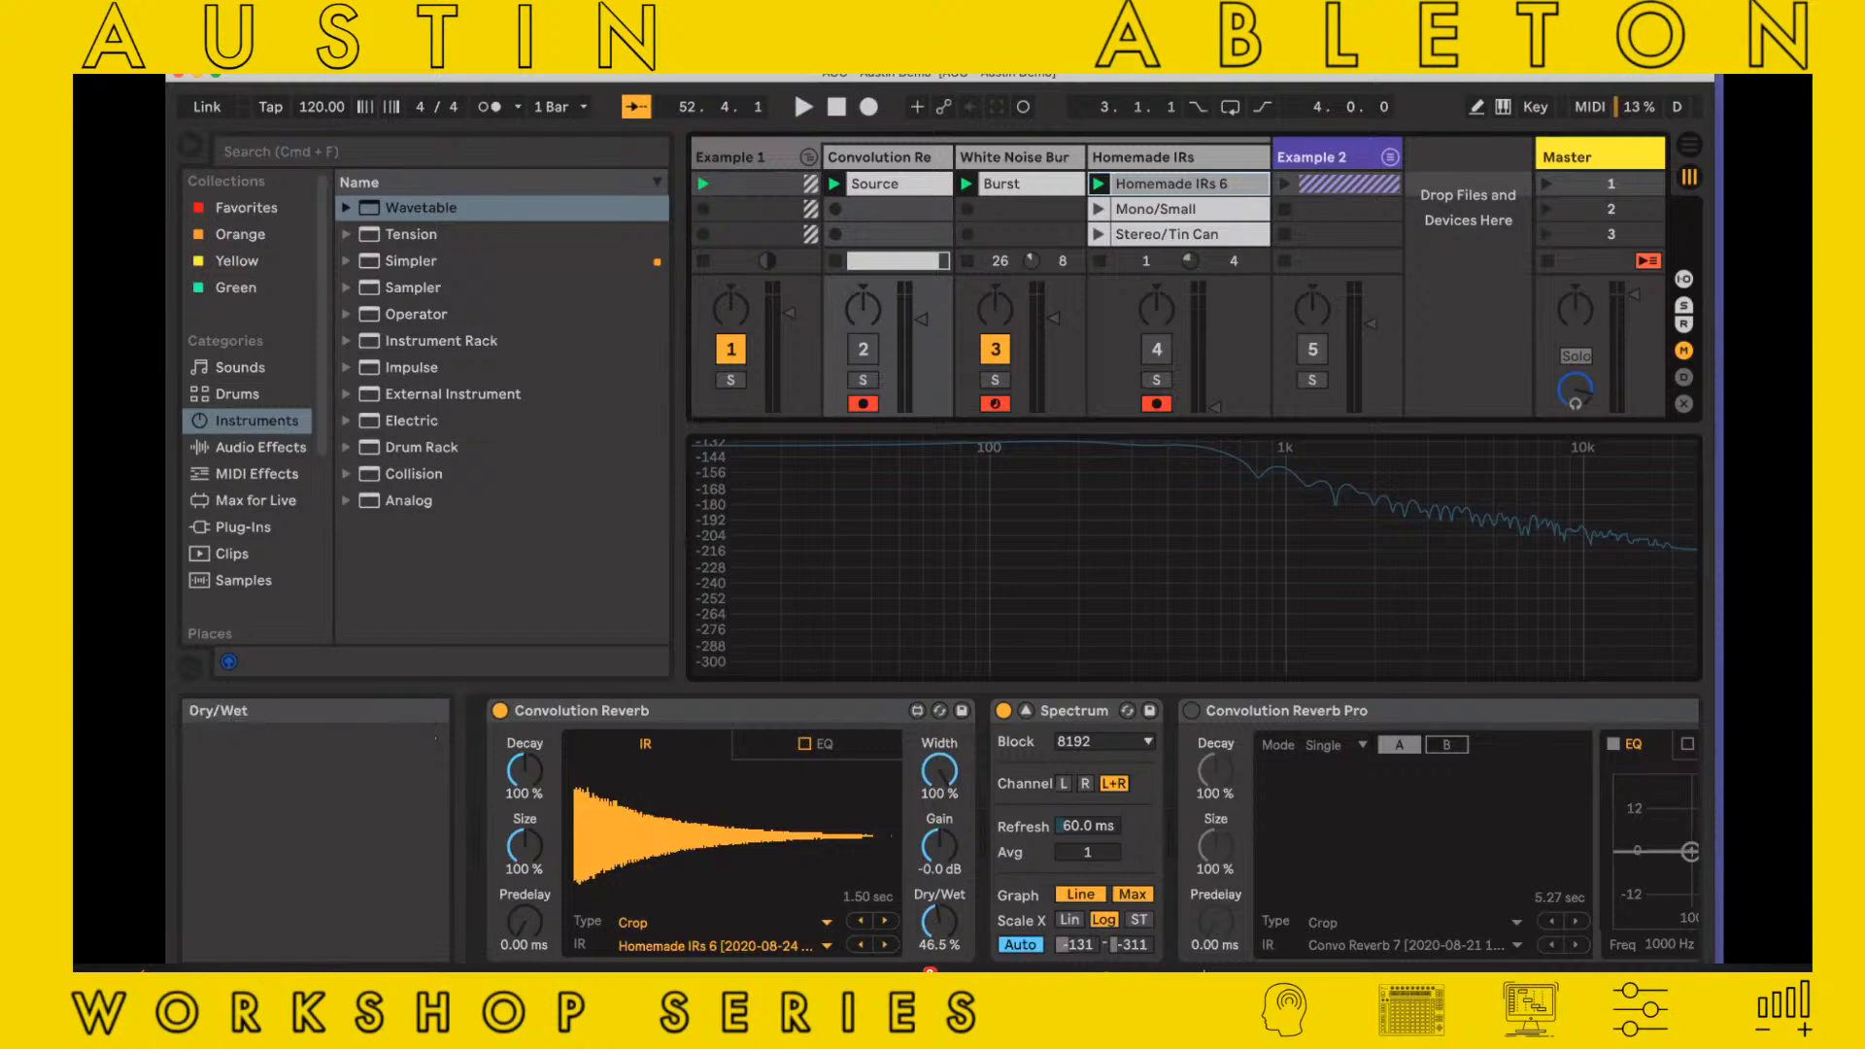
left_click(835, 186)
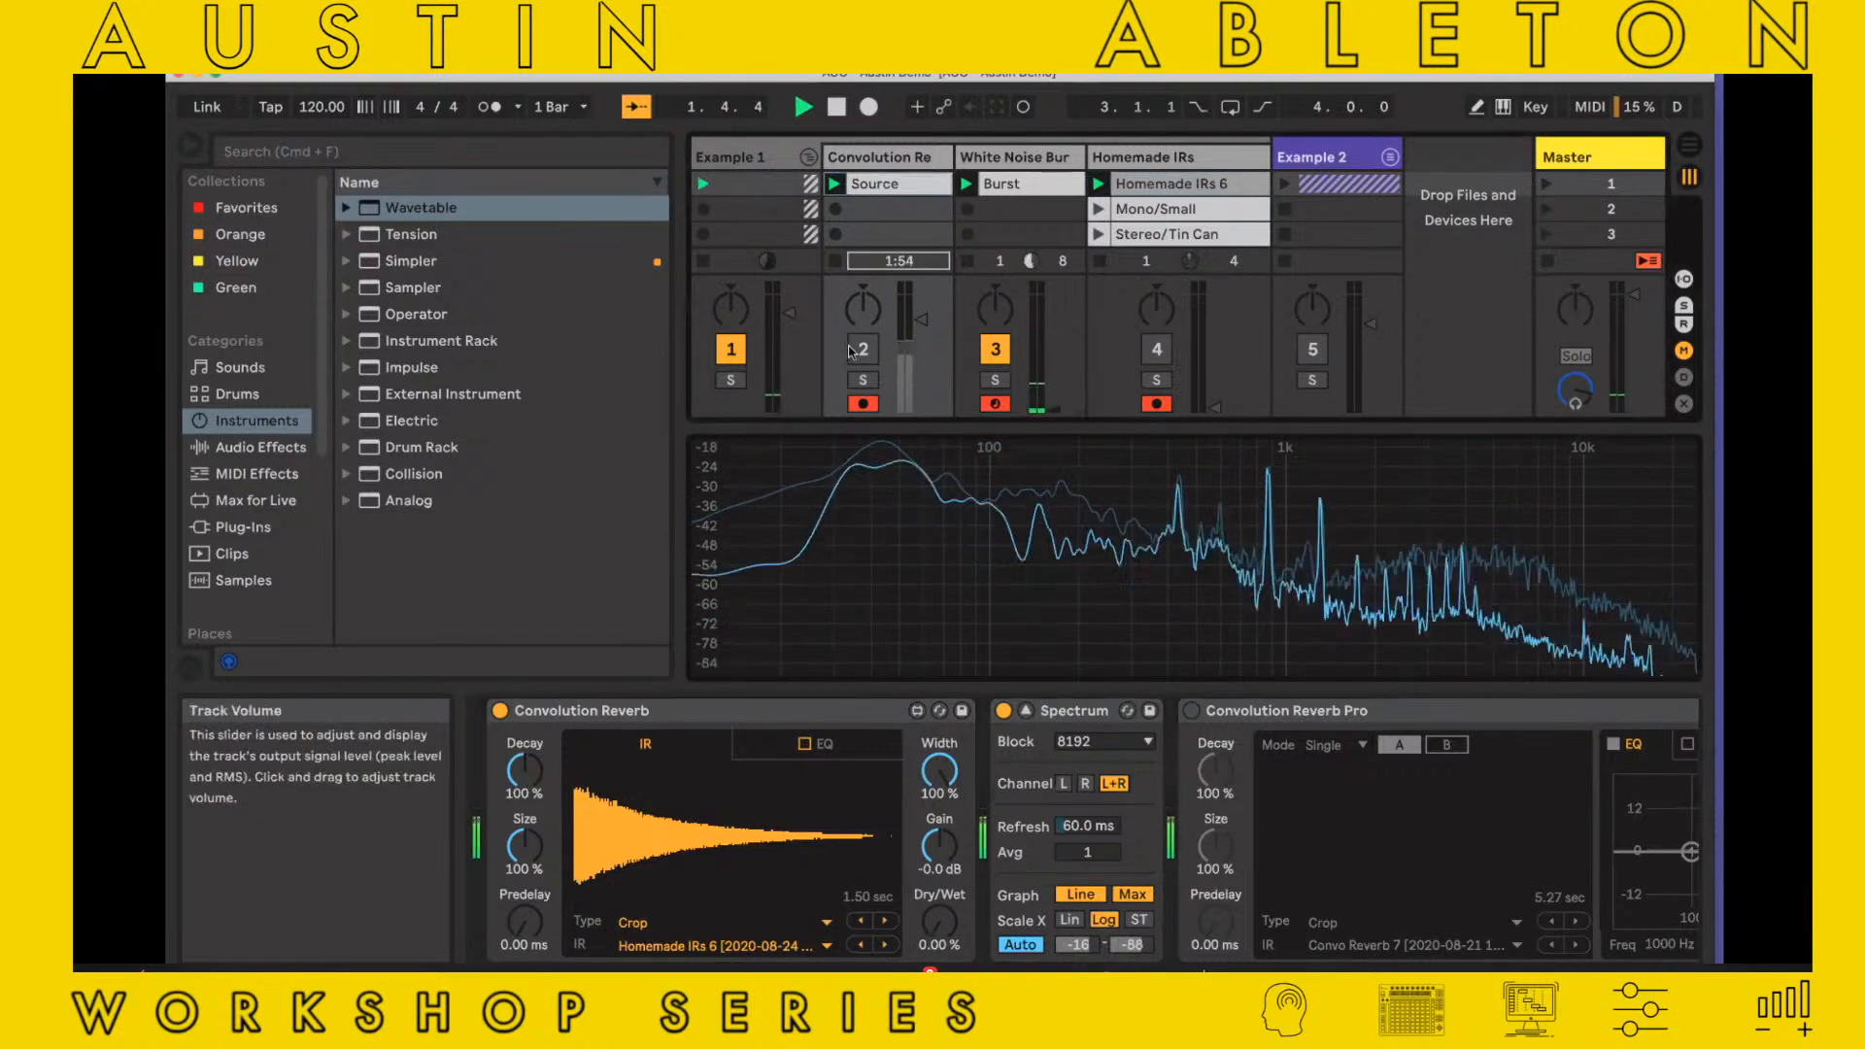
left_click(851, 349)
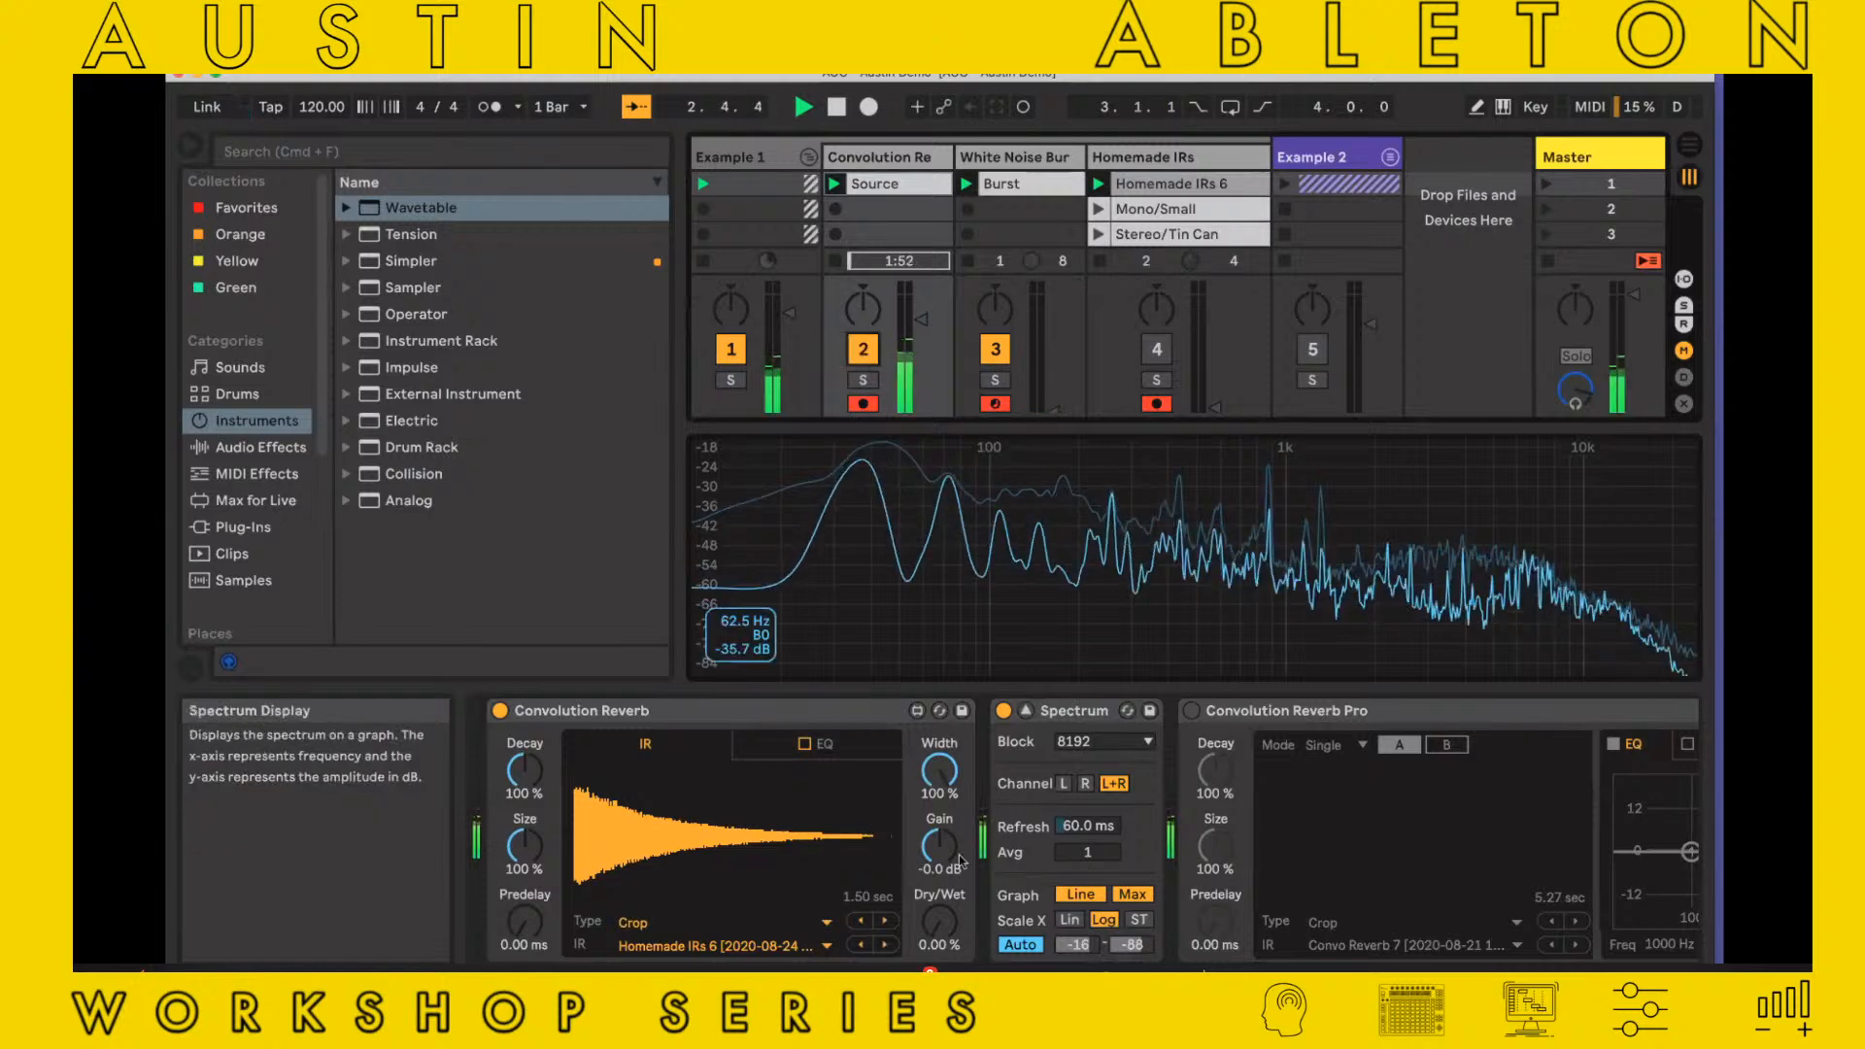
left_click_drag(938, 921, 938, 840)
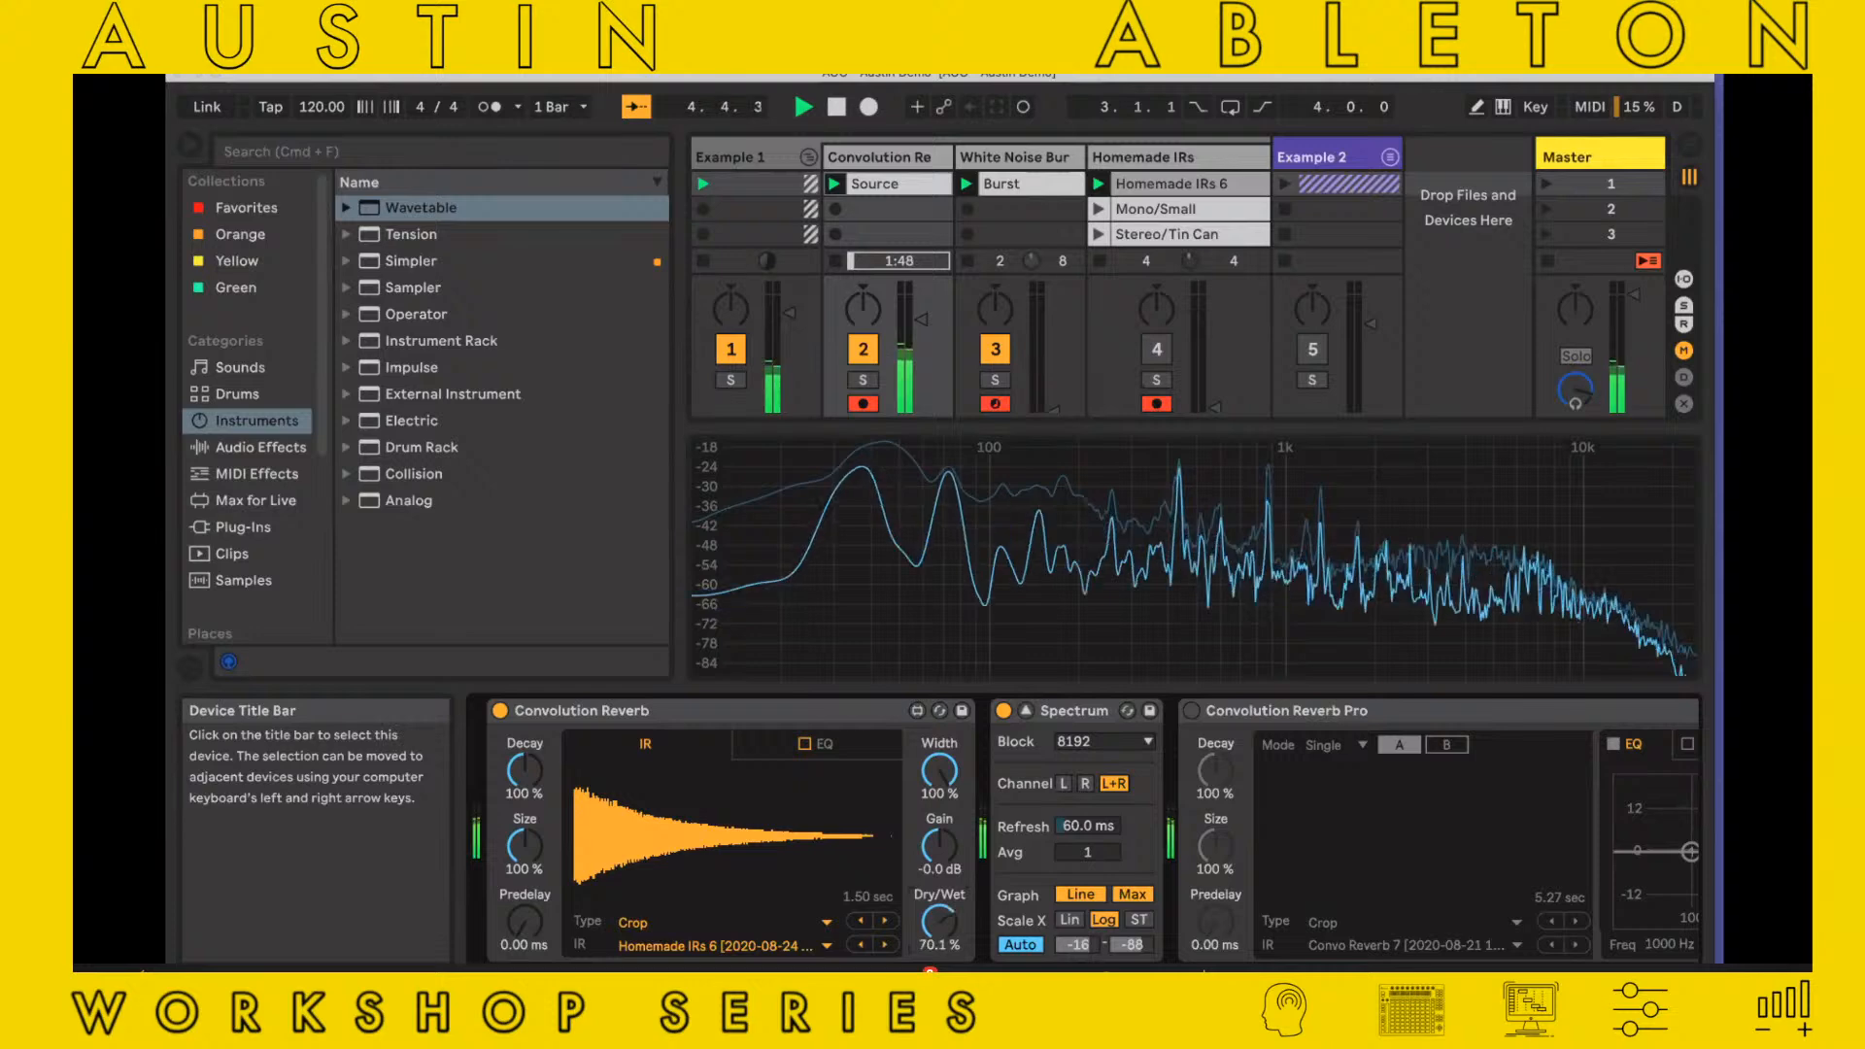
left_click_drag(938, 921, 938, 896)
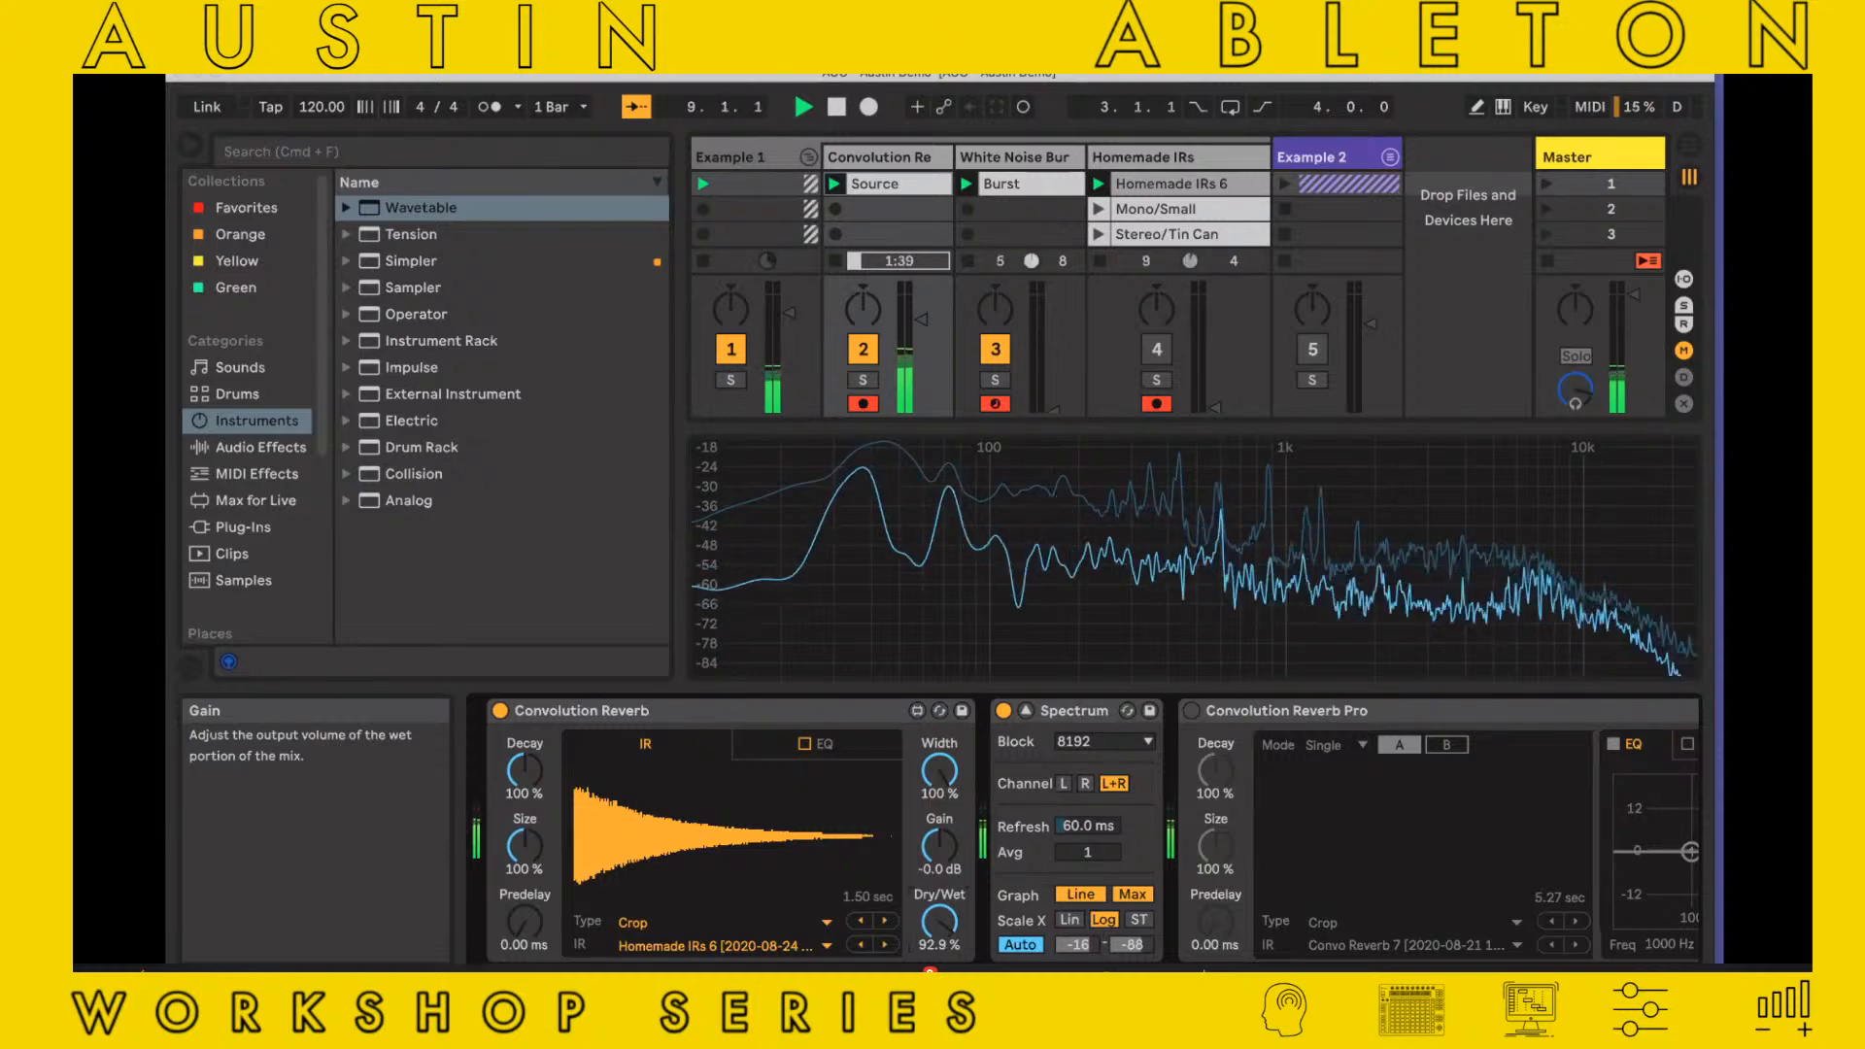
mouse_move(938, 921)
left_mouse_down()
mouse_move(938, 903)
mouse_move(939, 926)
left_mouse_up()
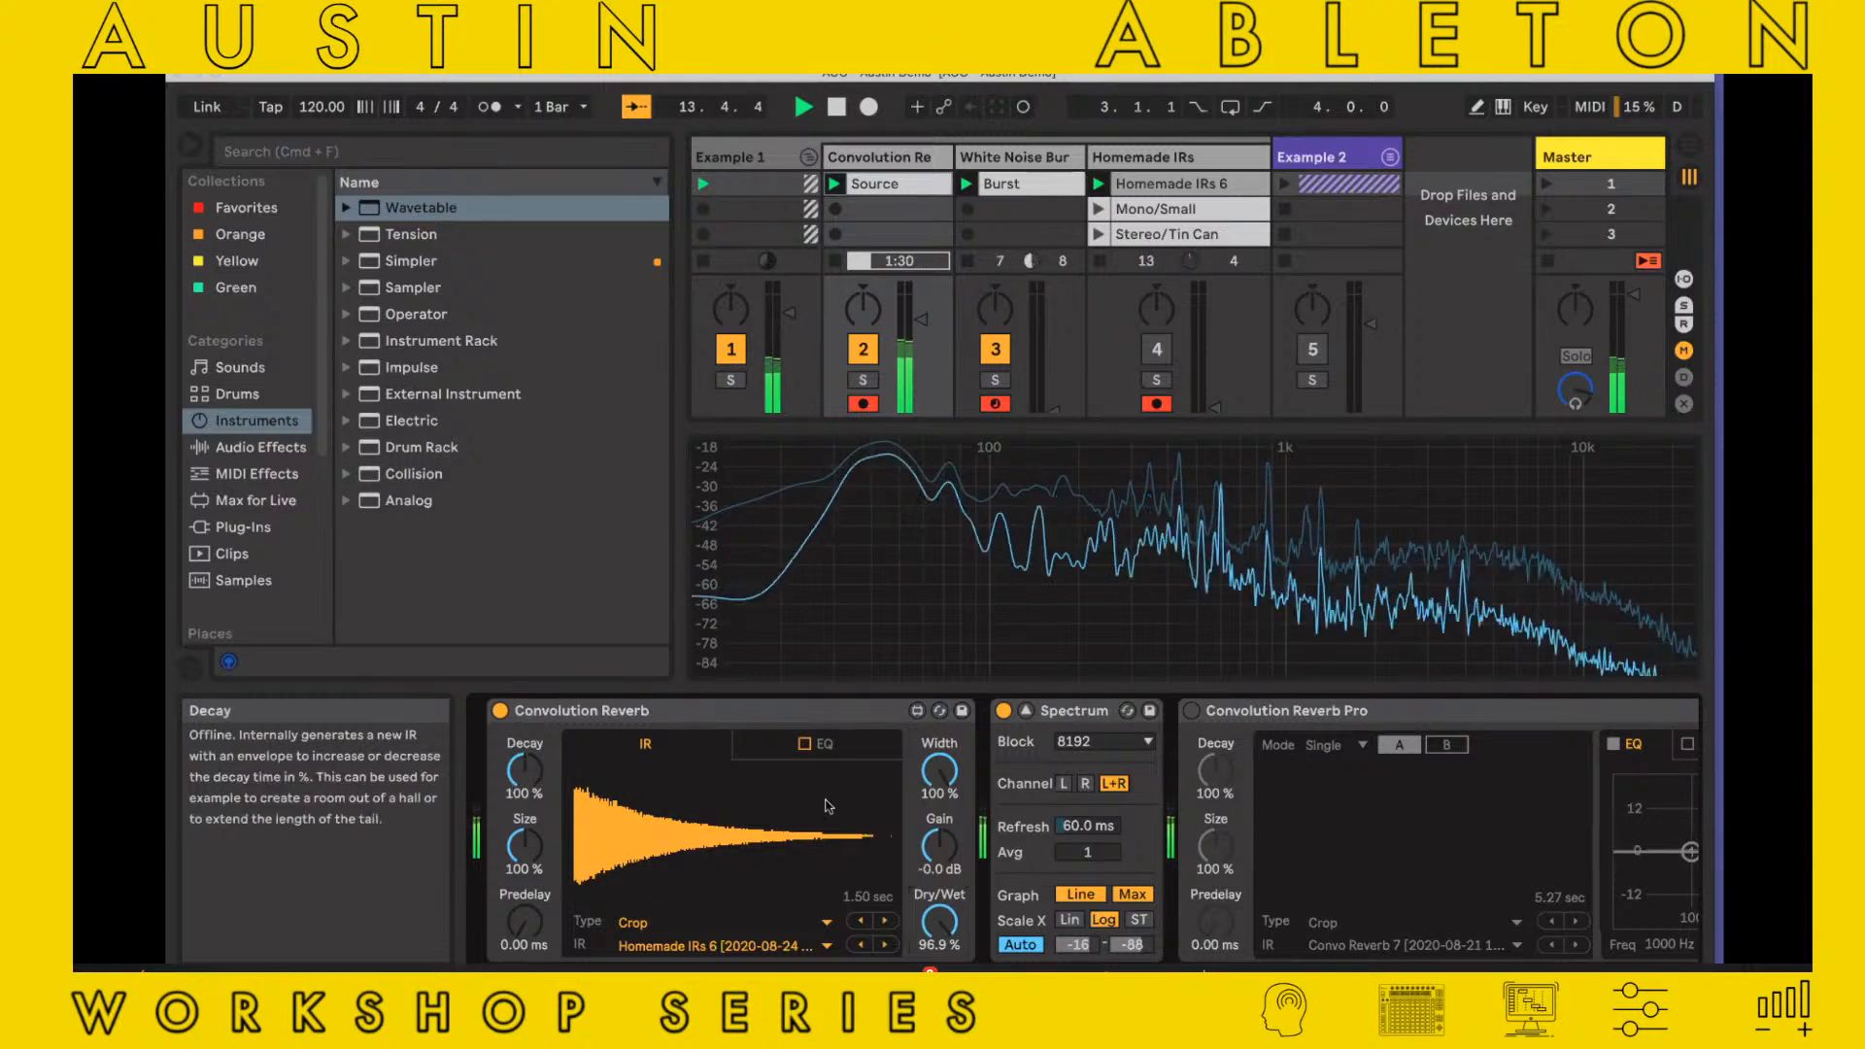
left_click_drag(939, 920, 939, 1010)
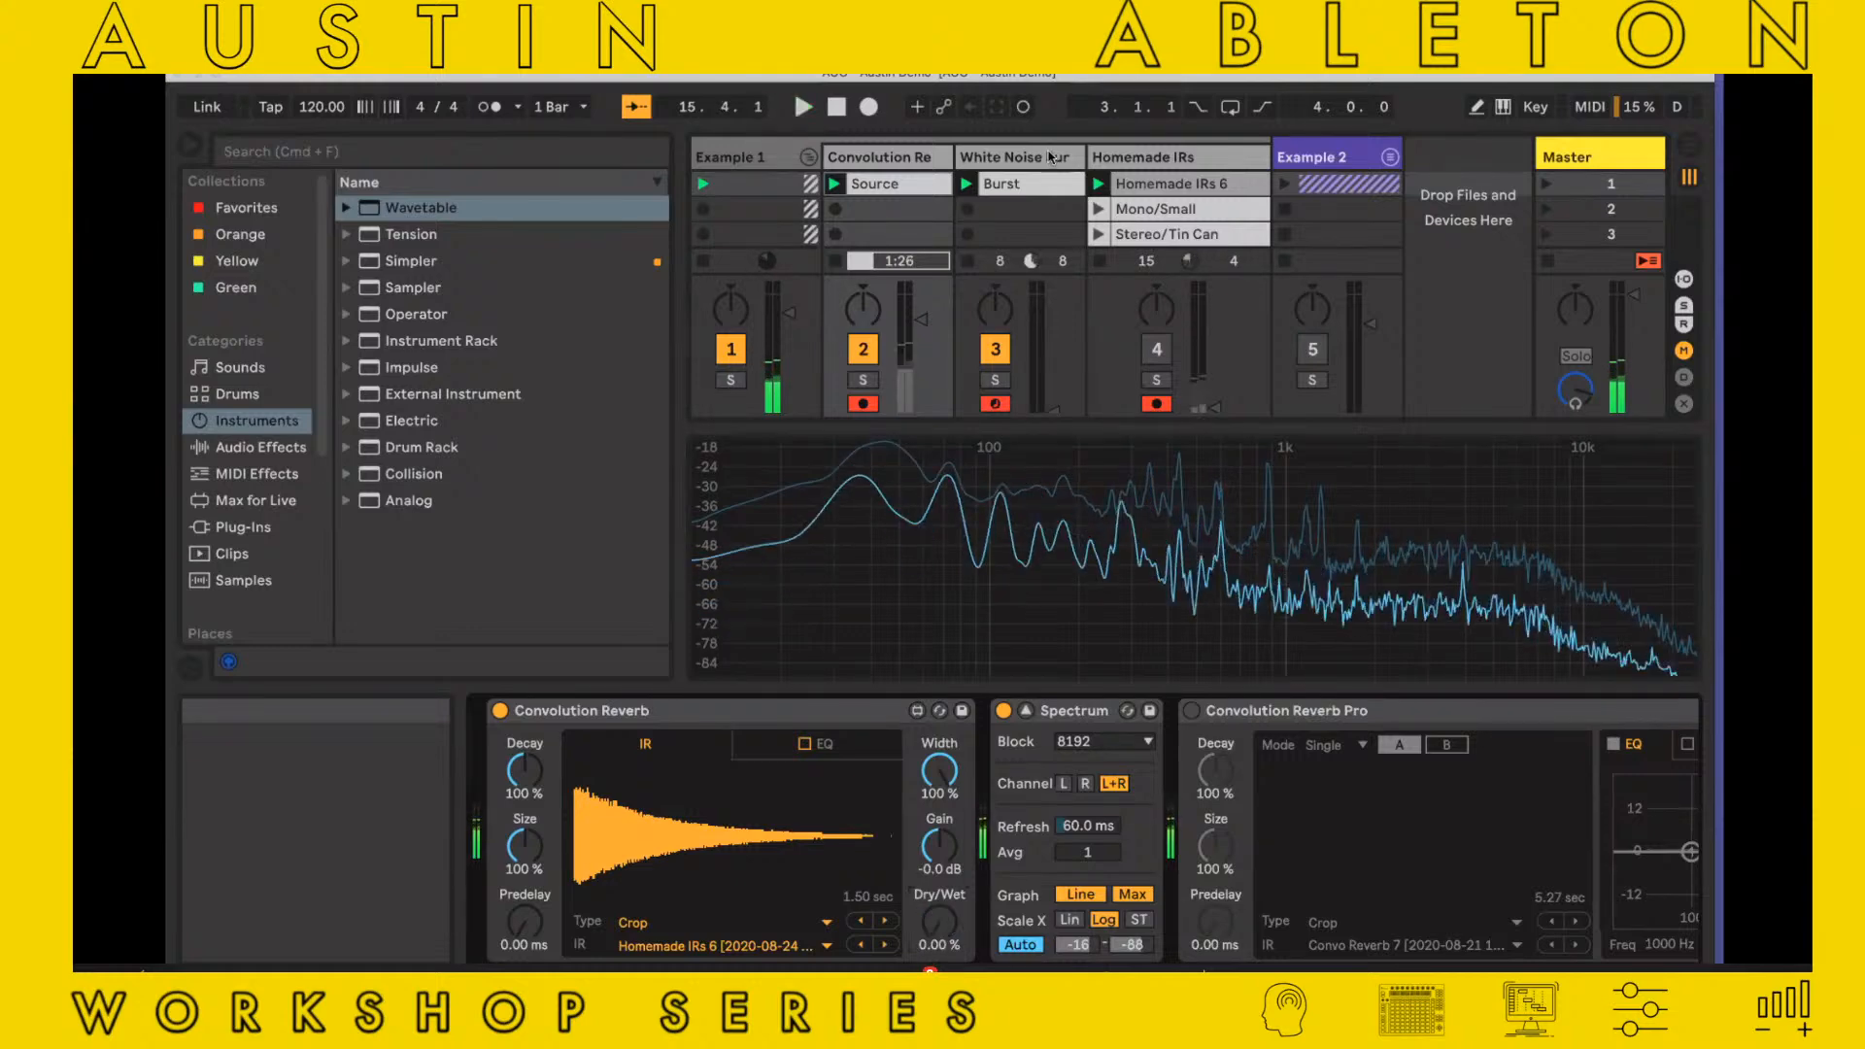
Shorten Operator's oscillator A decay on the White Noise Burst track to 15.7 ms and audition it with the Convolution Re track deactivated
left_click(1050, 157)
left_click_drag(925, 797, 805, 796)
left_click(761, 930)
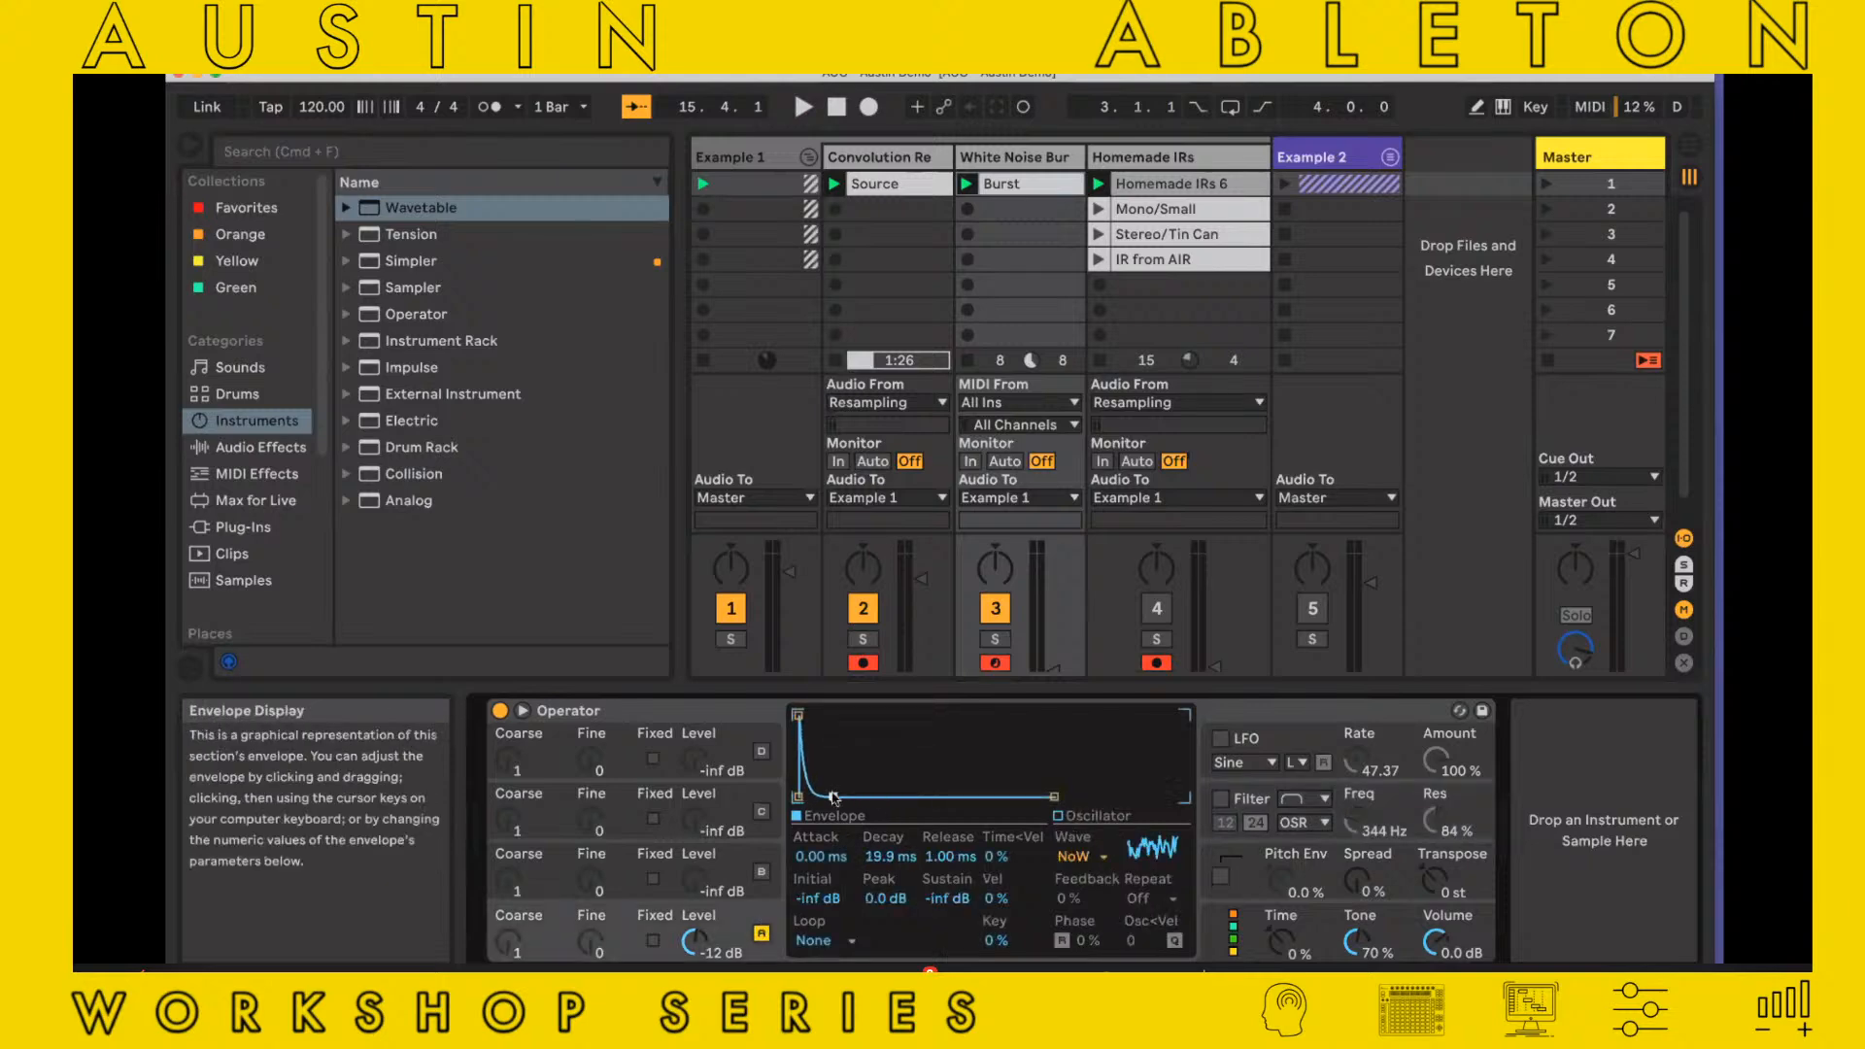
left_click_drag(834, 798, 832, 799)
key("space")
key("space")
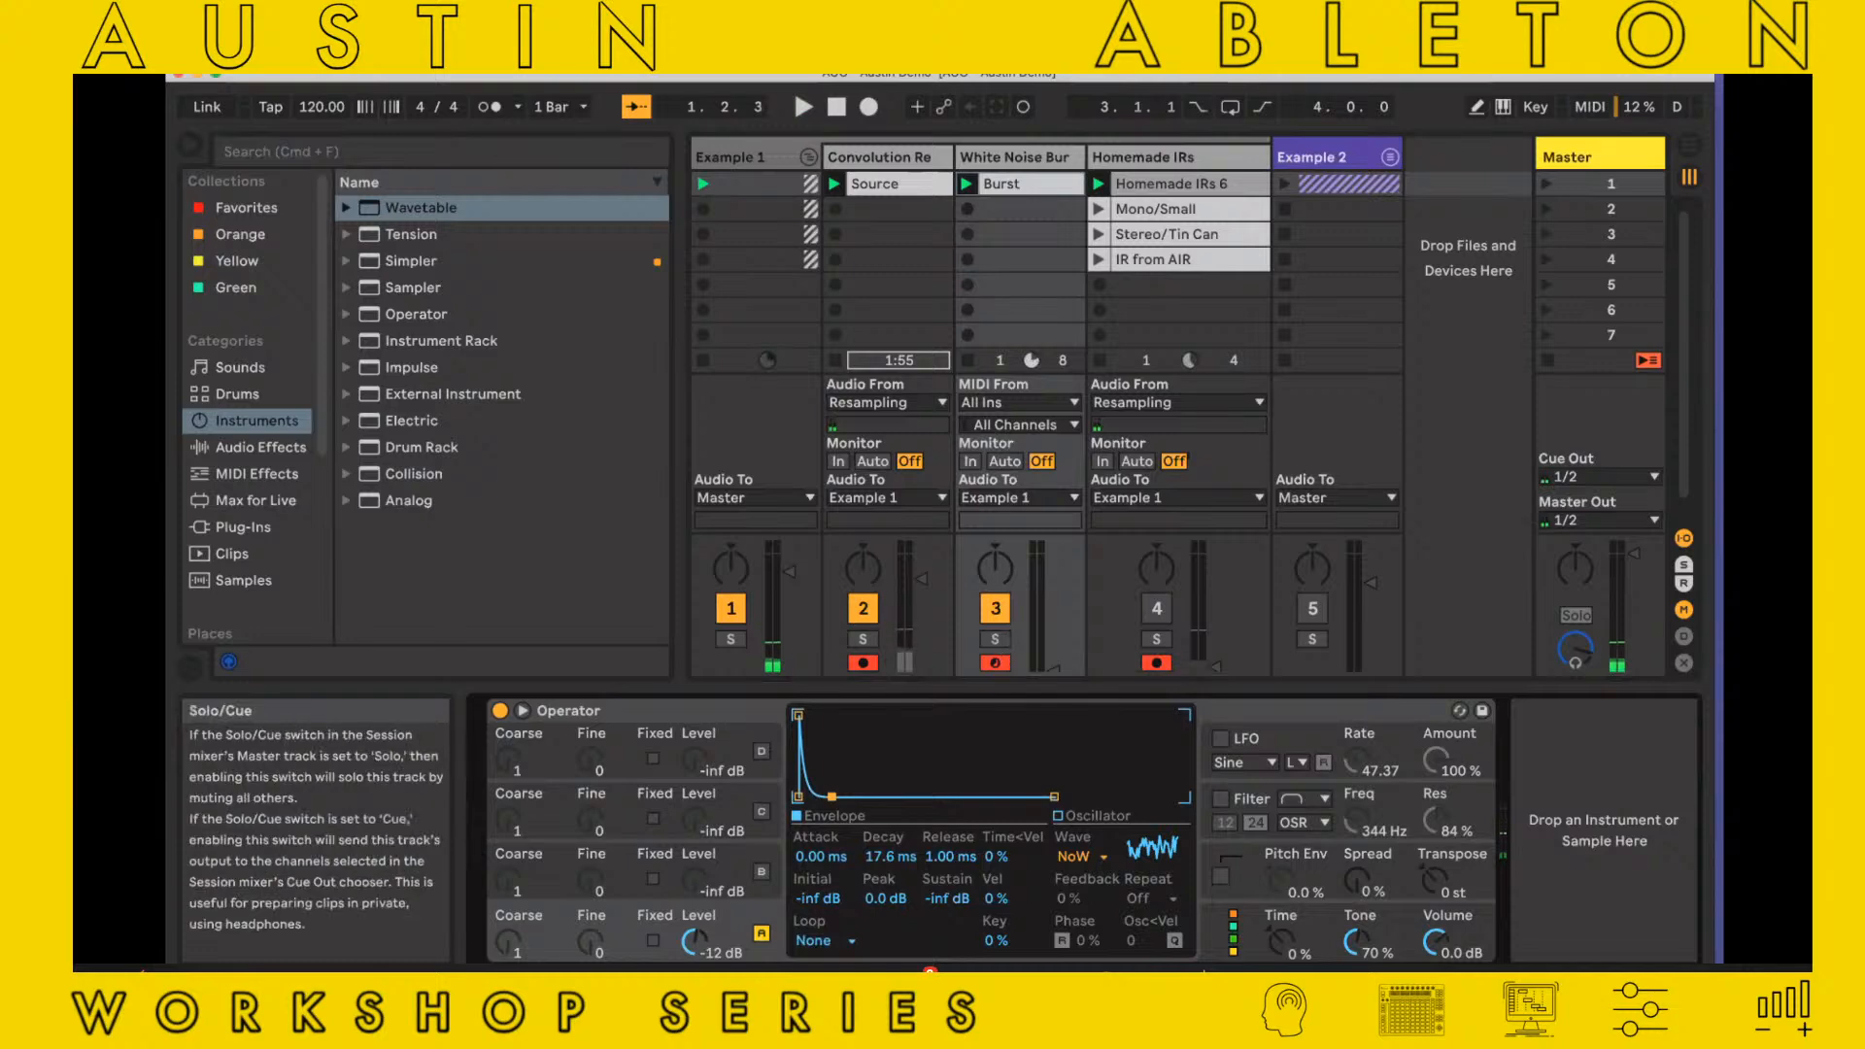
left_click(862, 608)
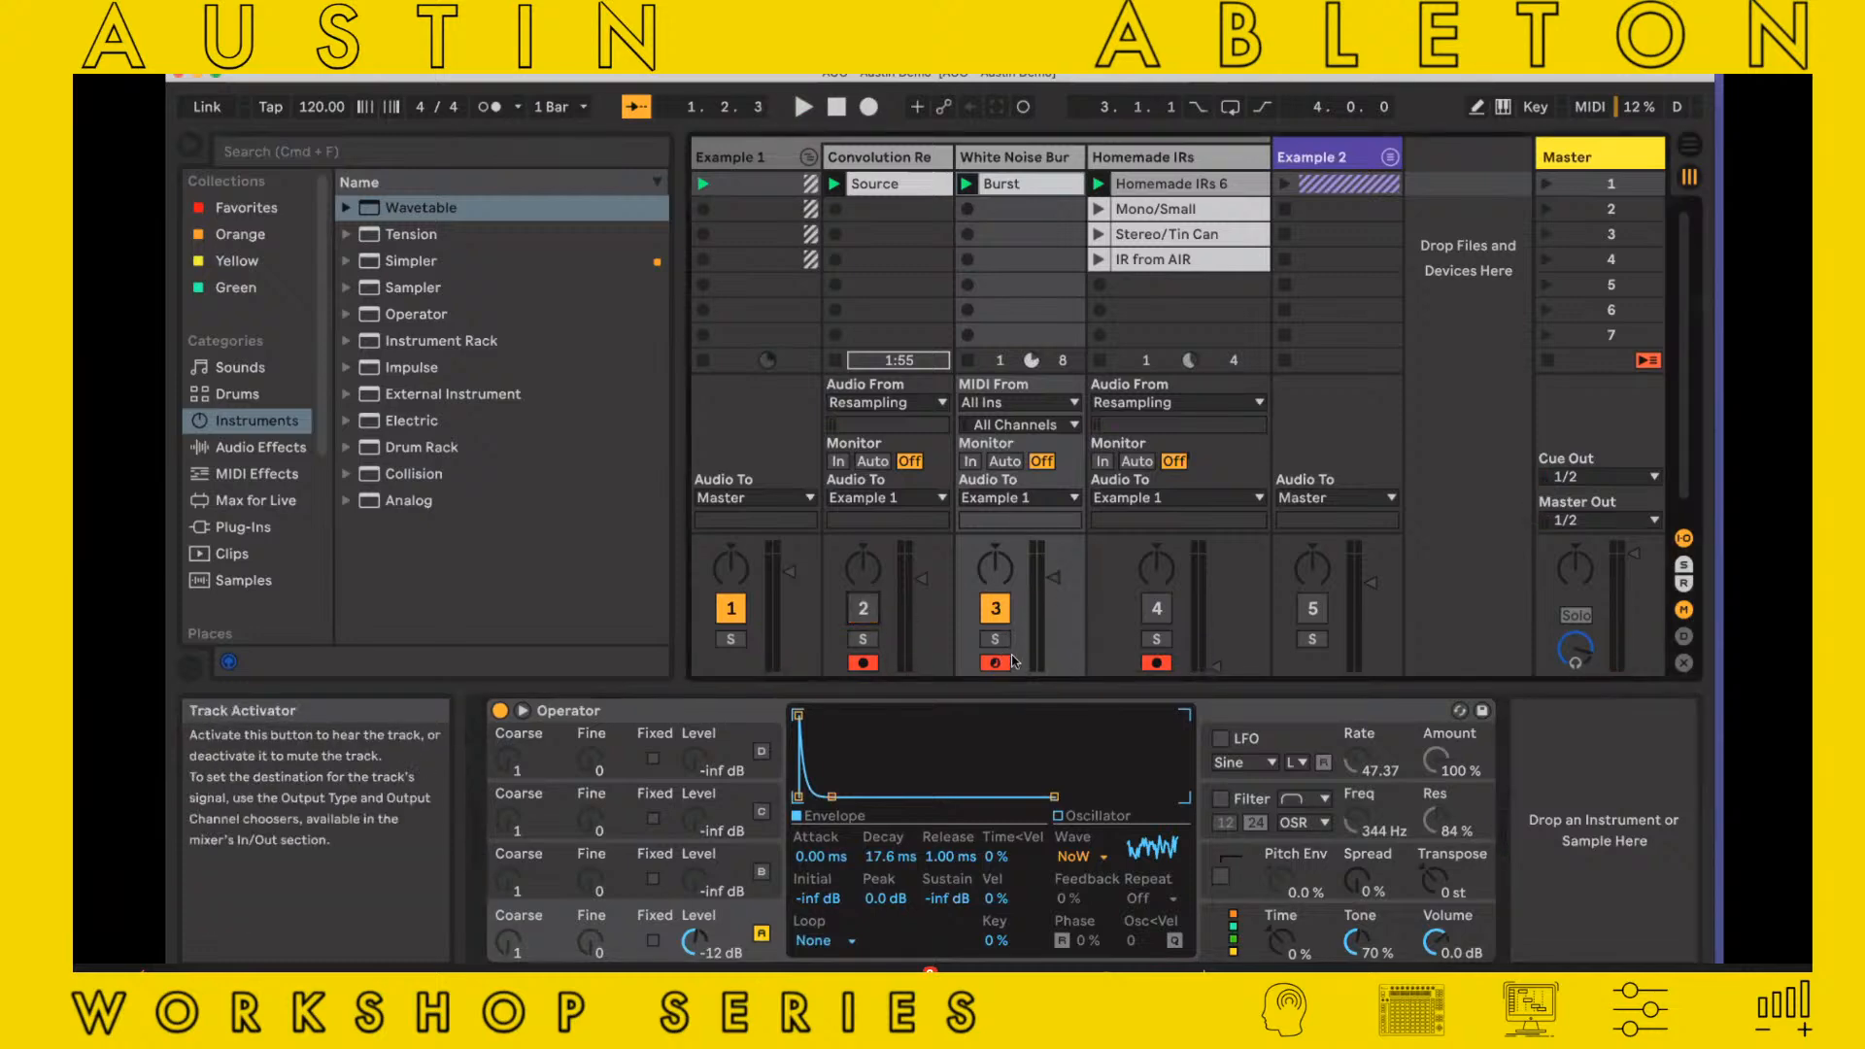
key("space")
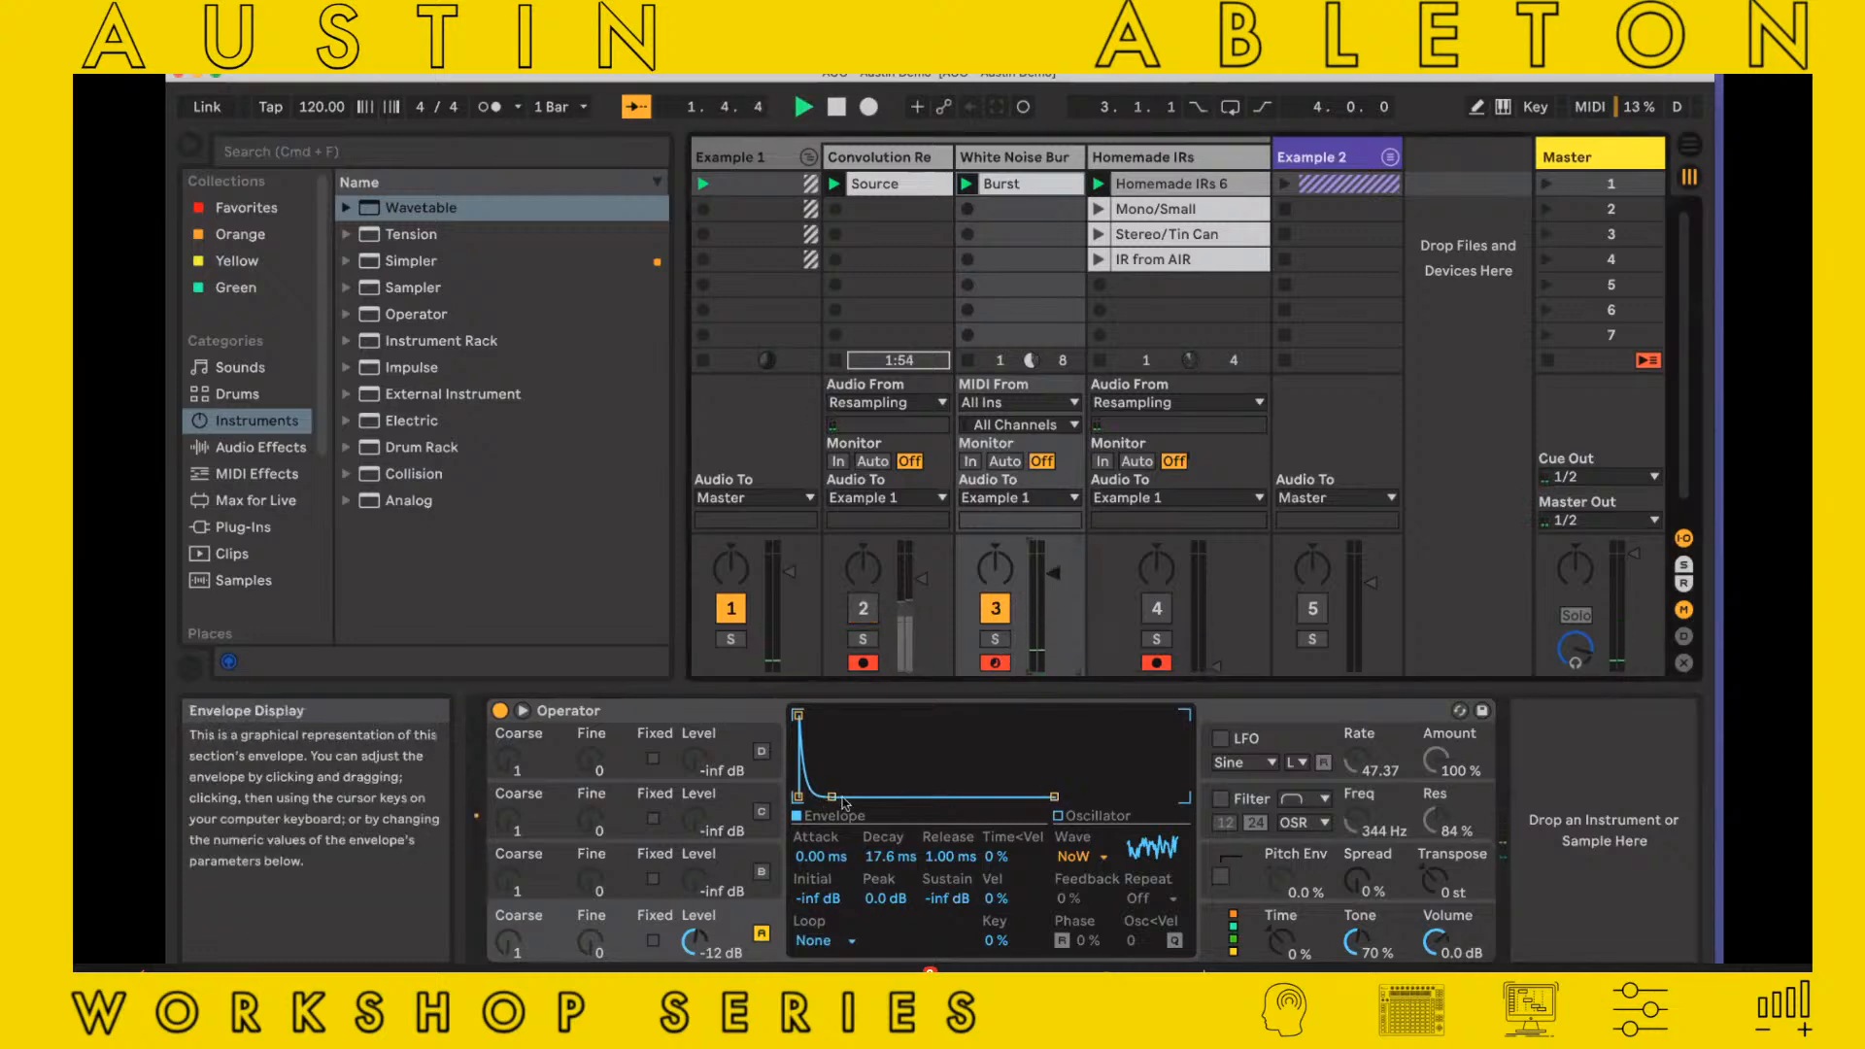
left_click_drag(832, 797, 828, 797)
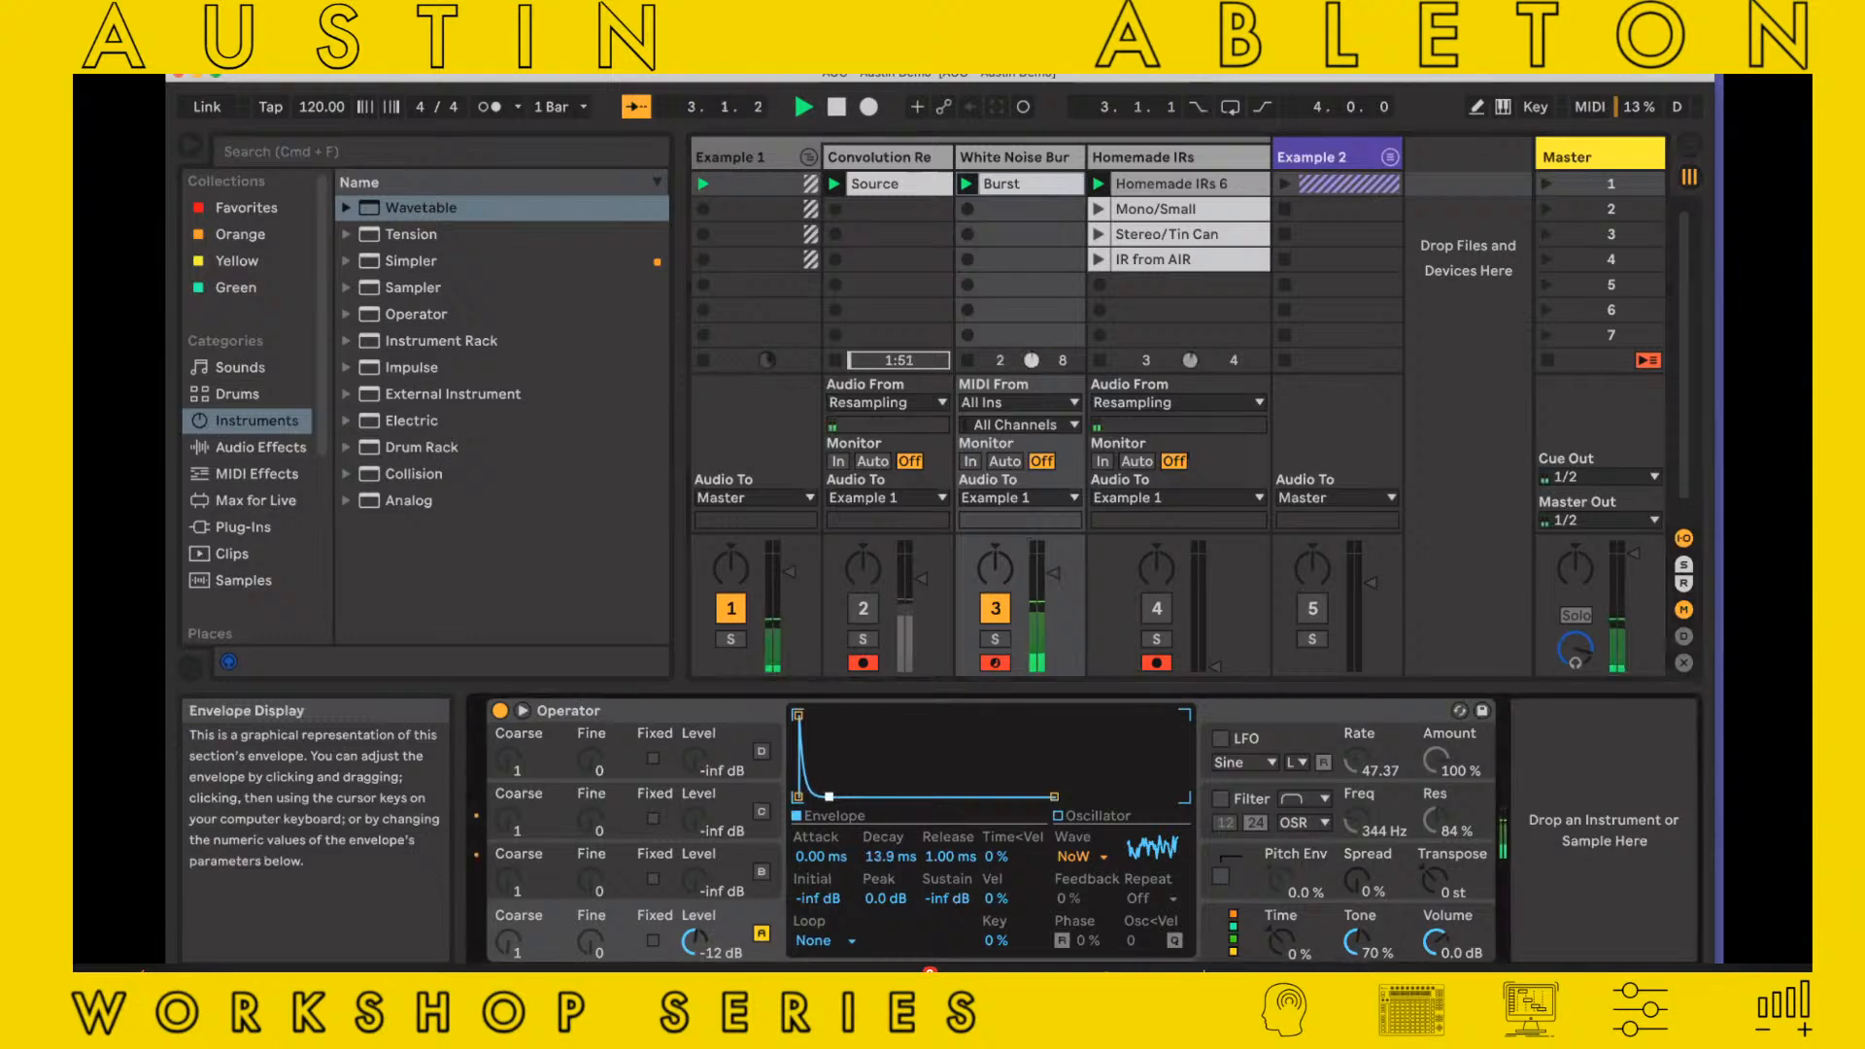
key("space")
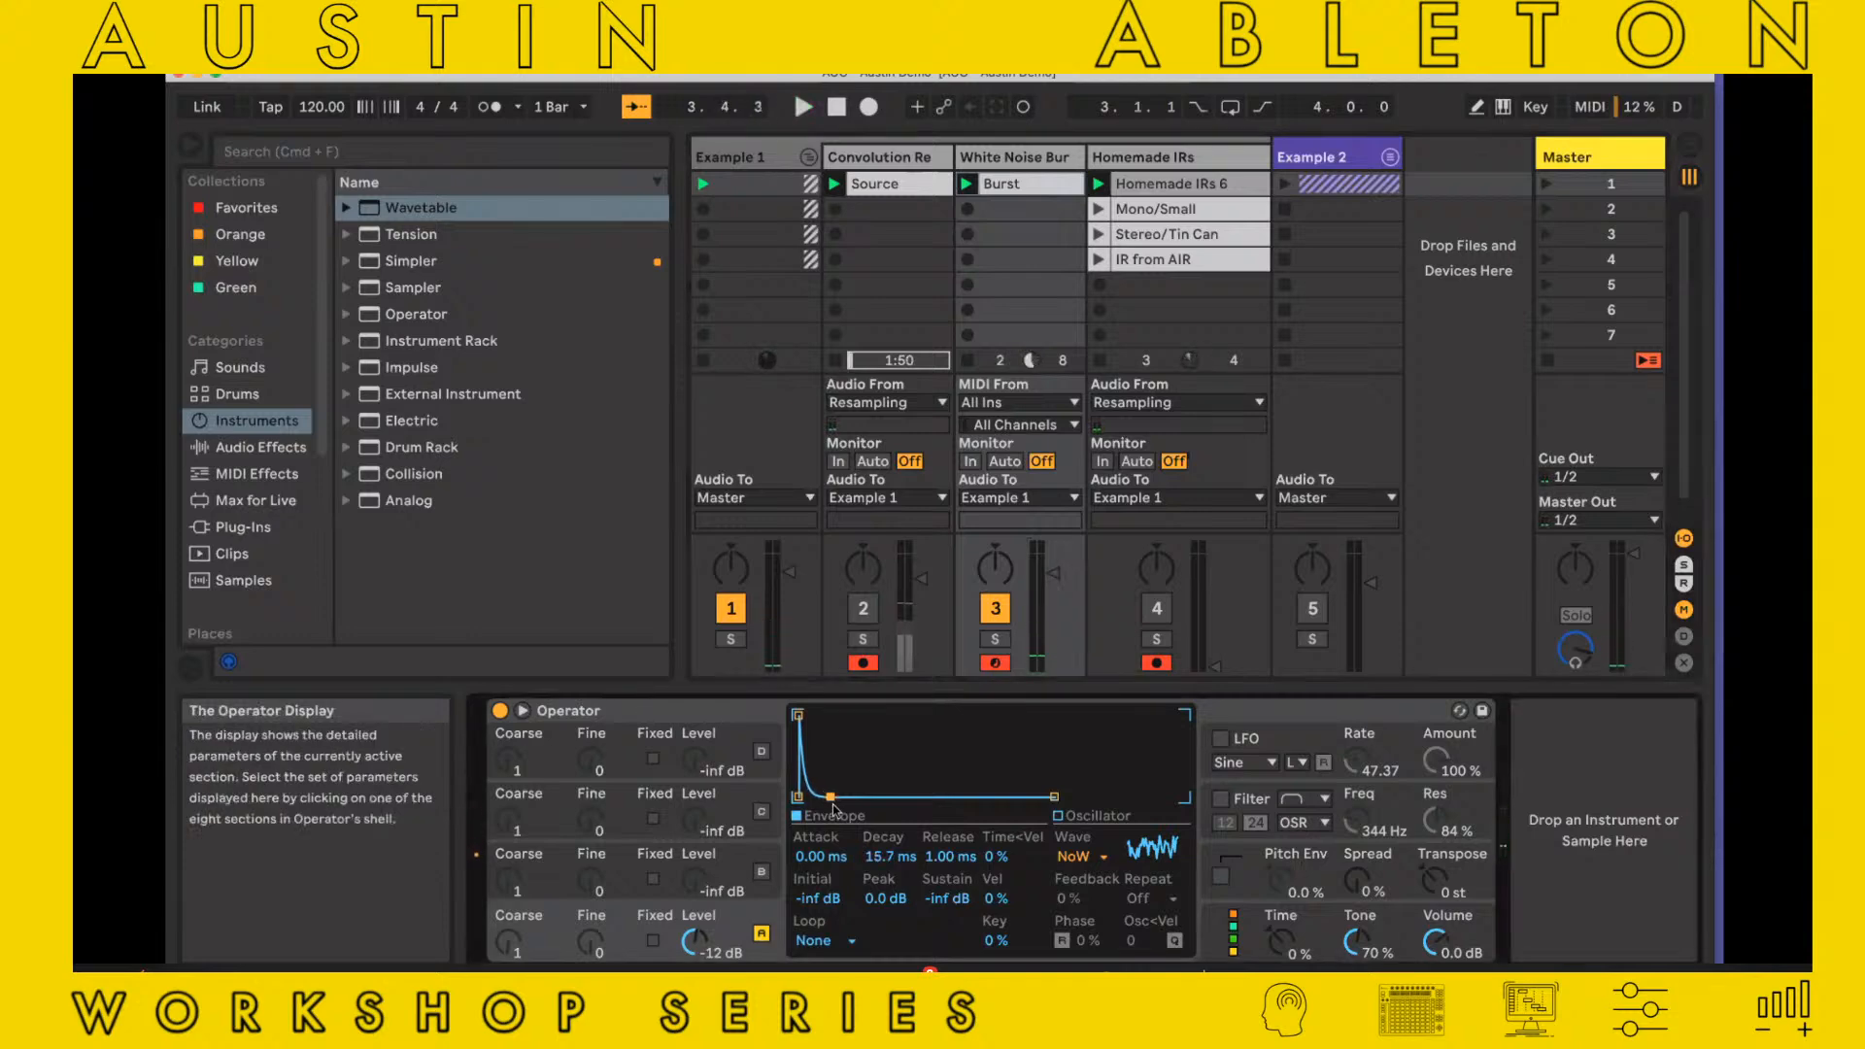
Record the short burst into the fifth slot of Homemade IRs and crop the sample to the one-bar loop from 3.1.1
left_click(1098, 285)
left_click(1162, 286)
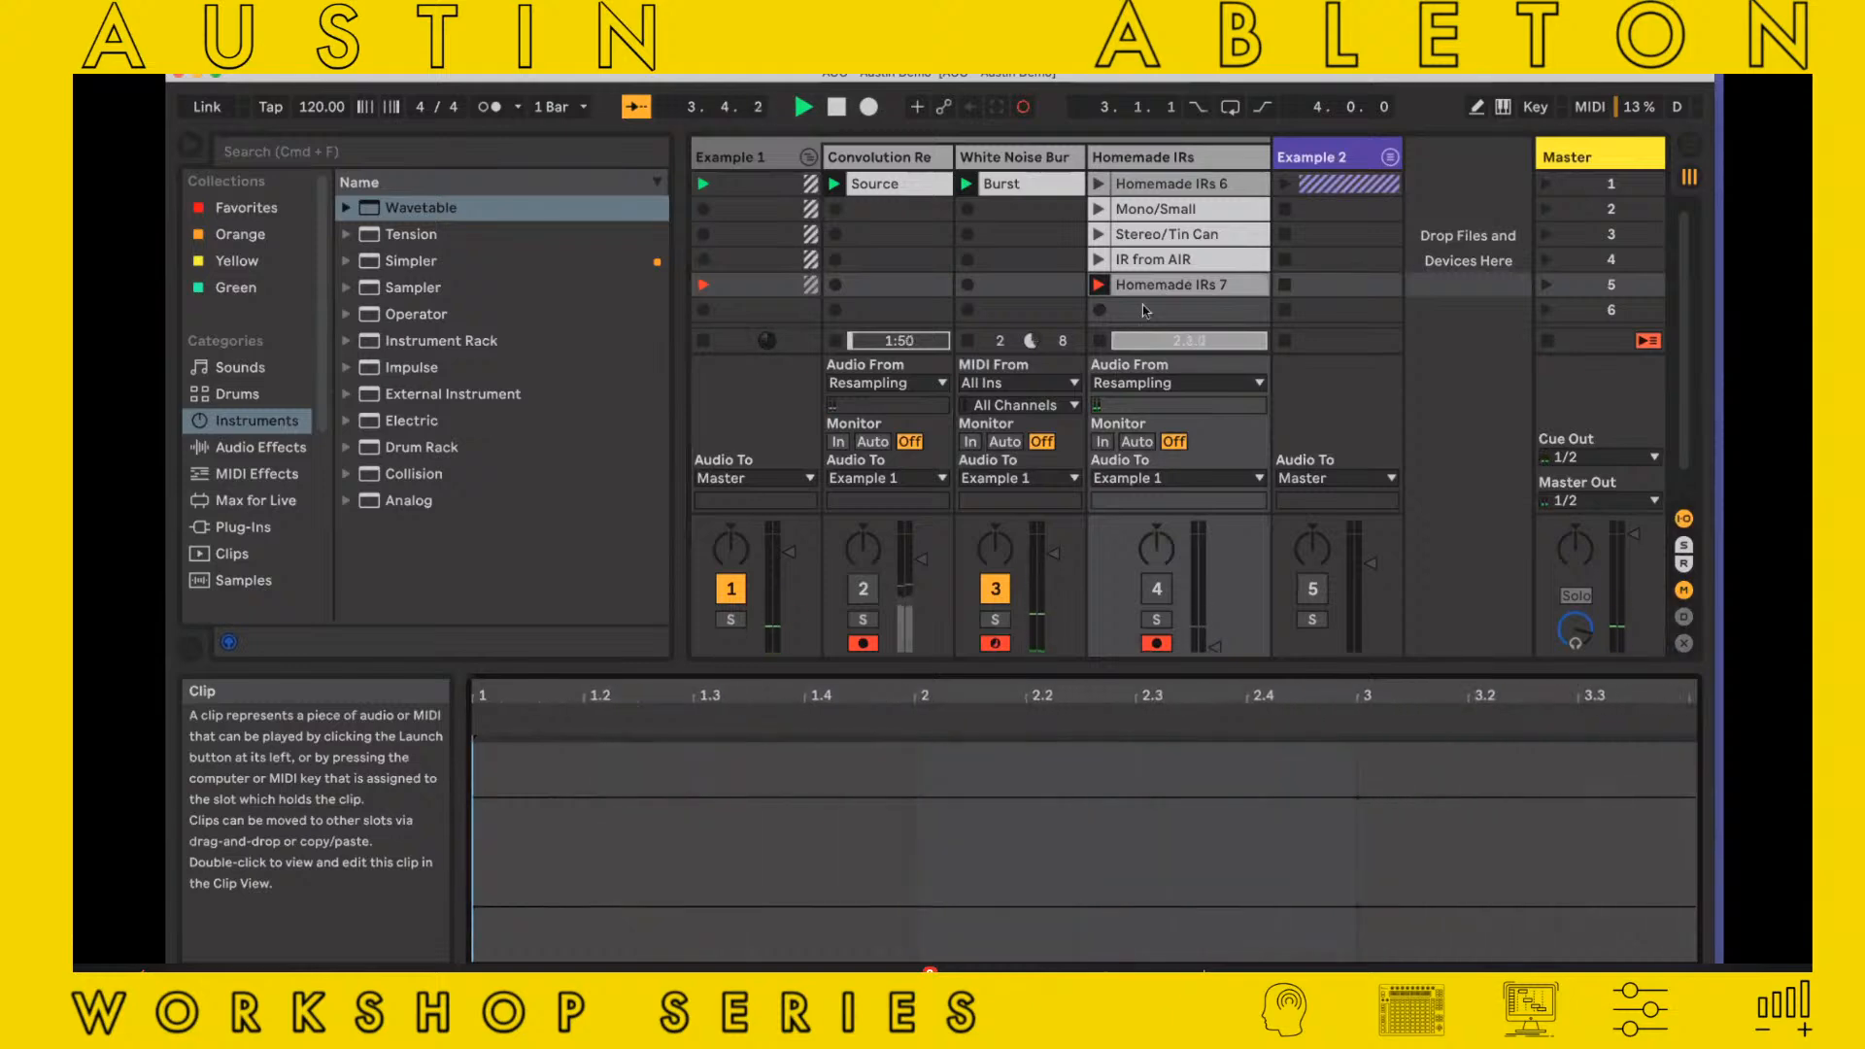
key("space")
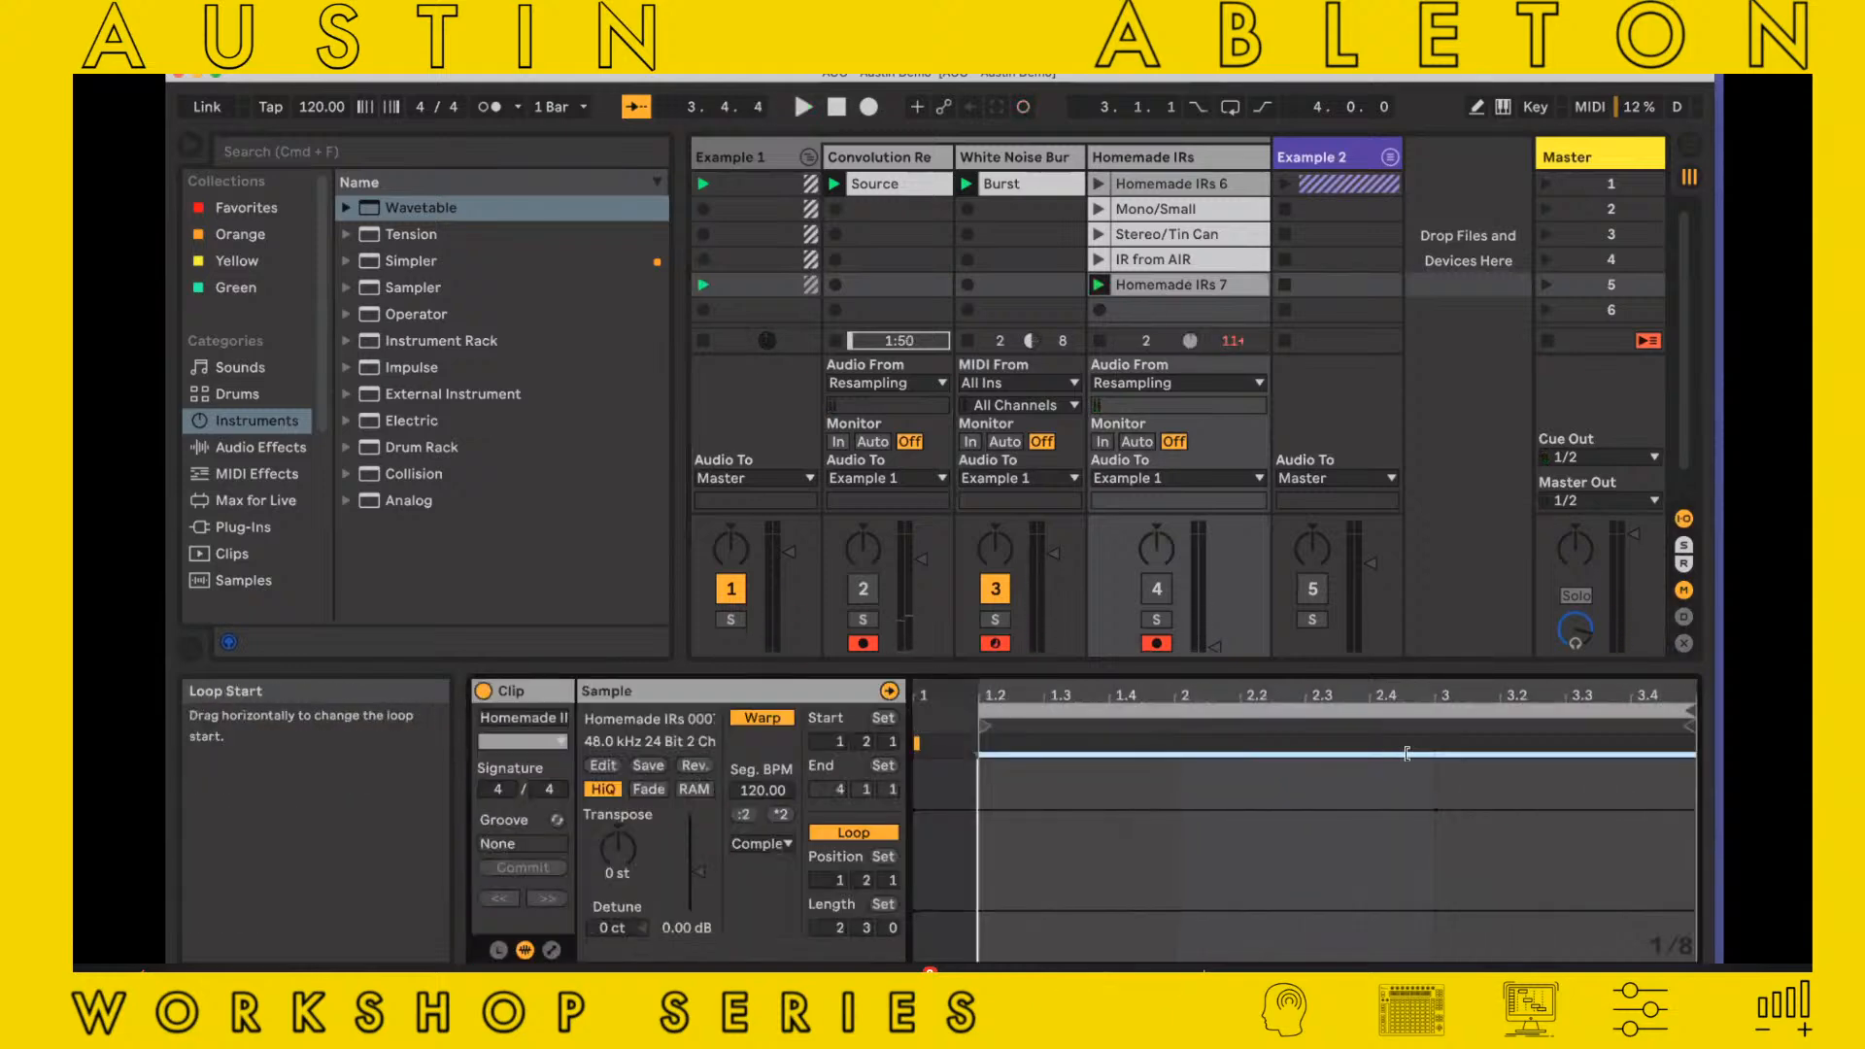
right_click(1500, 768)
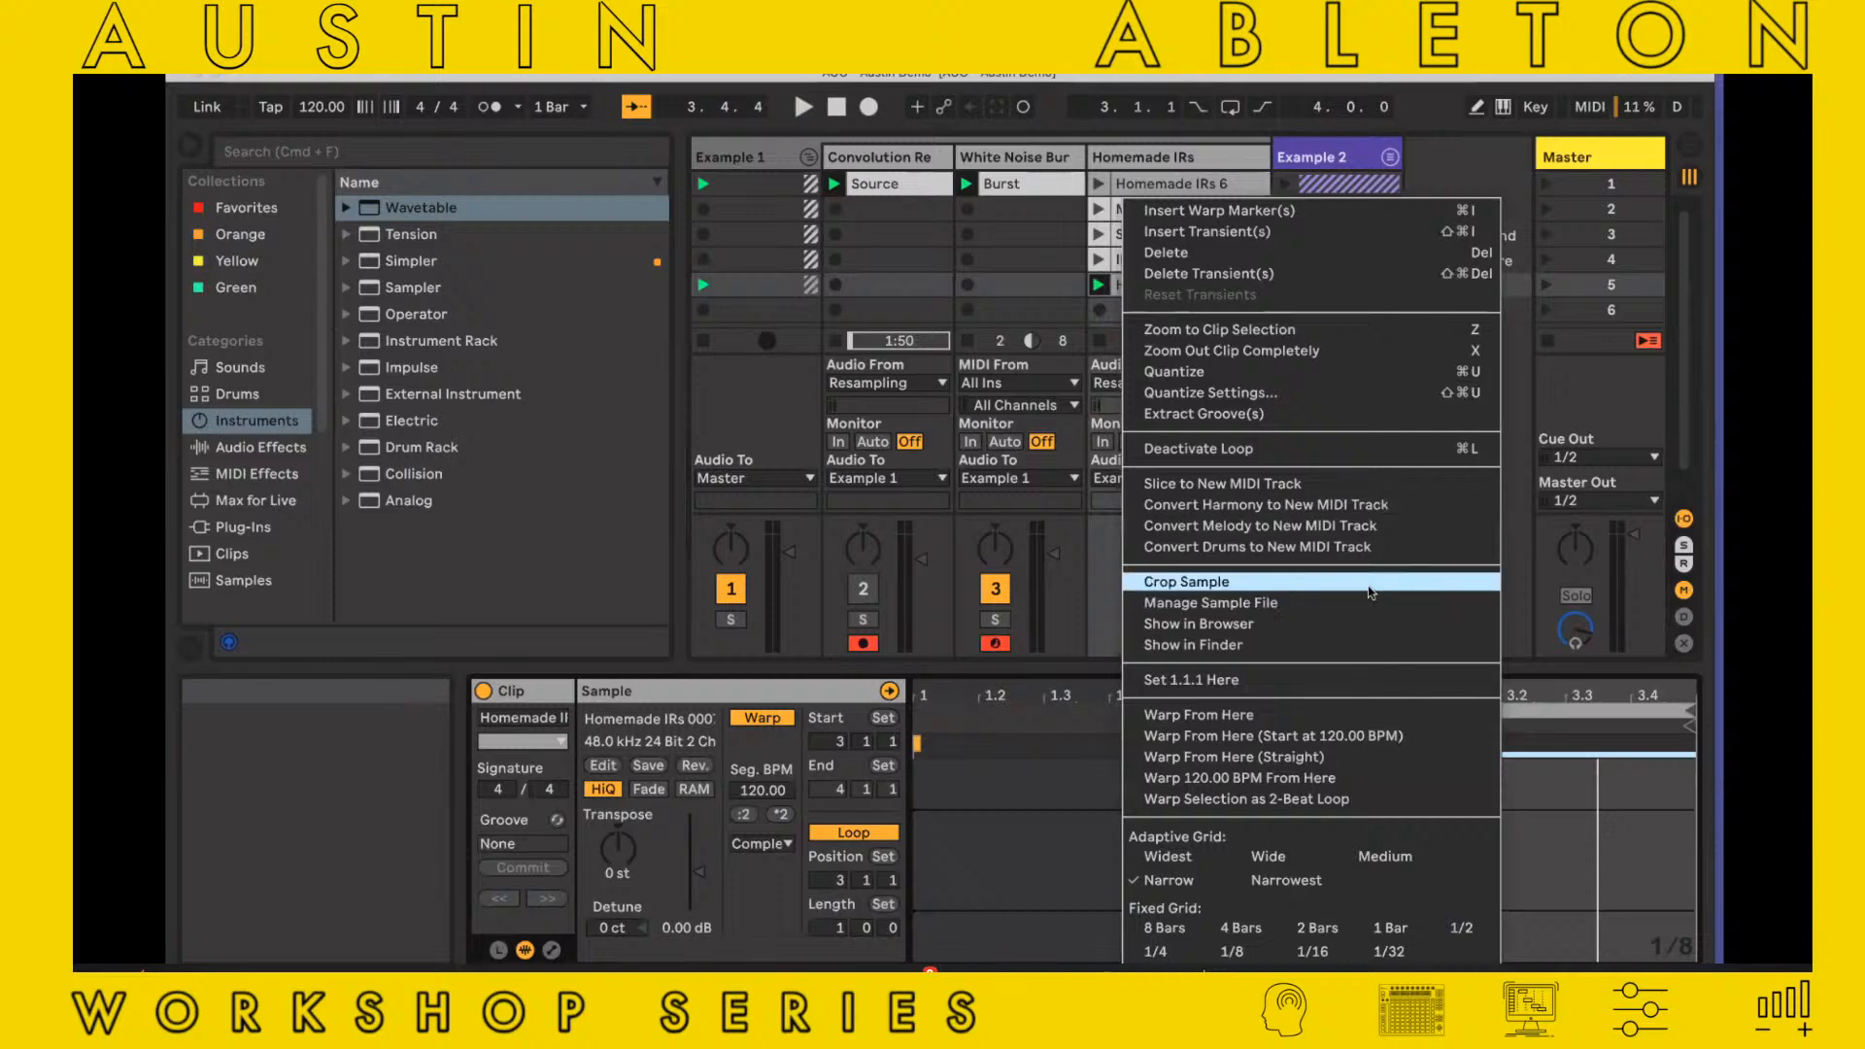
left_click(1365, 593)
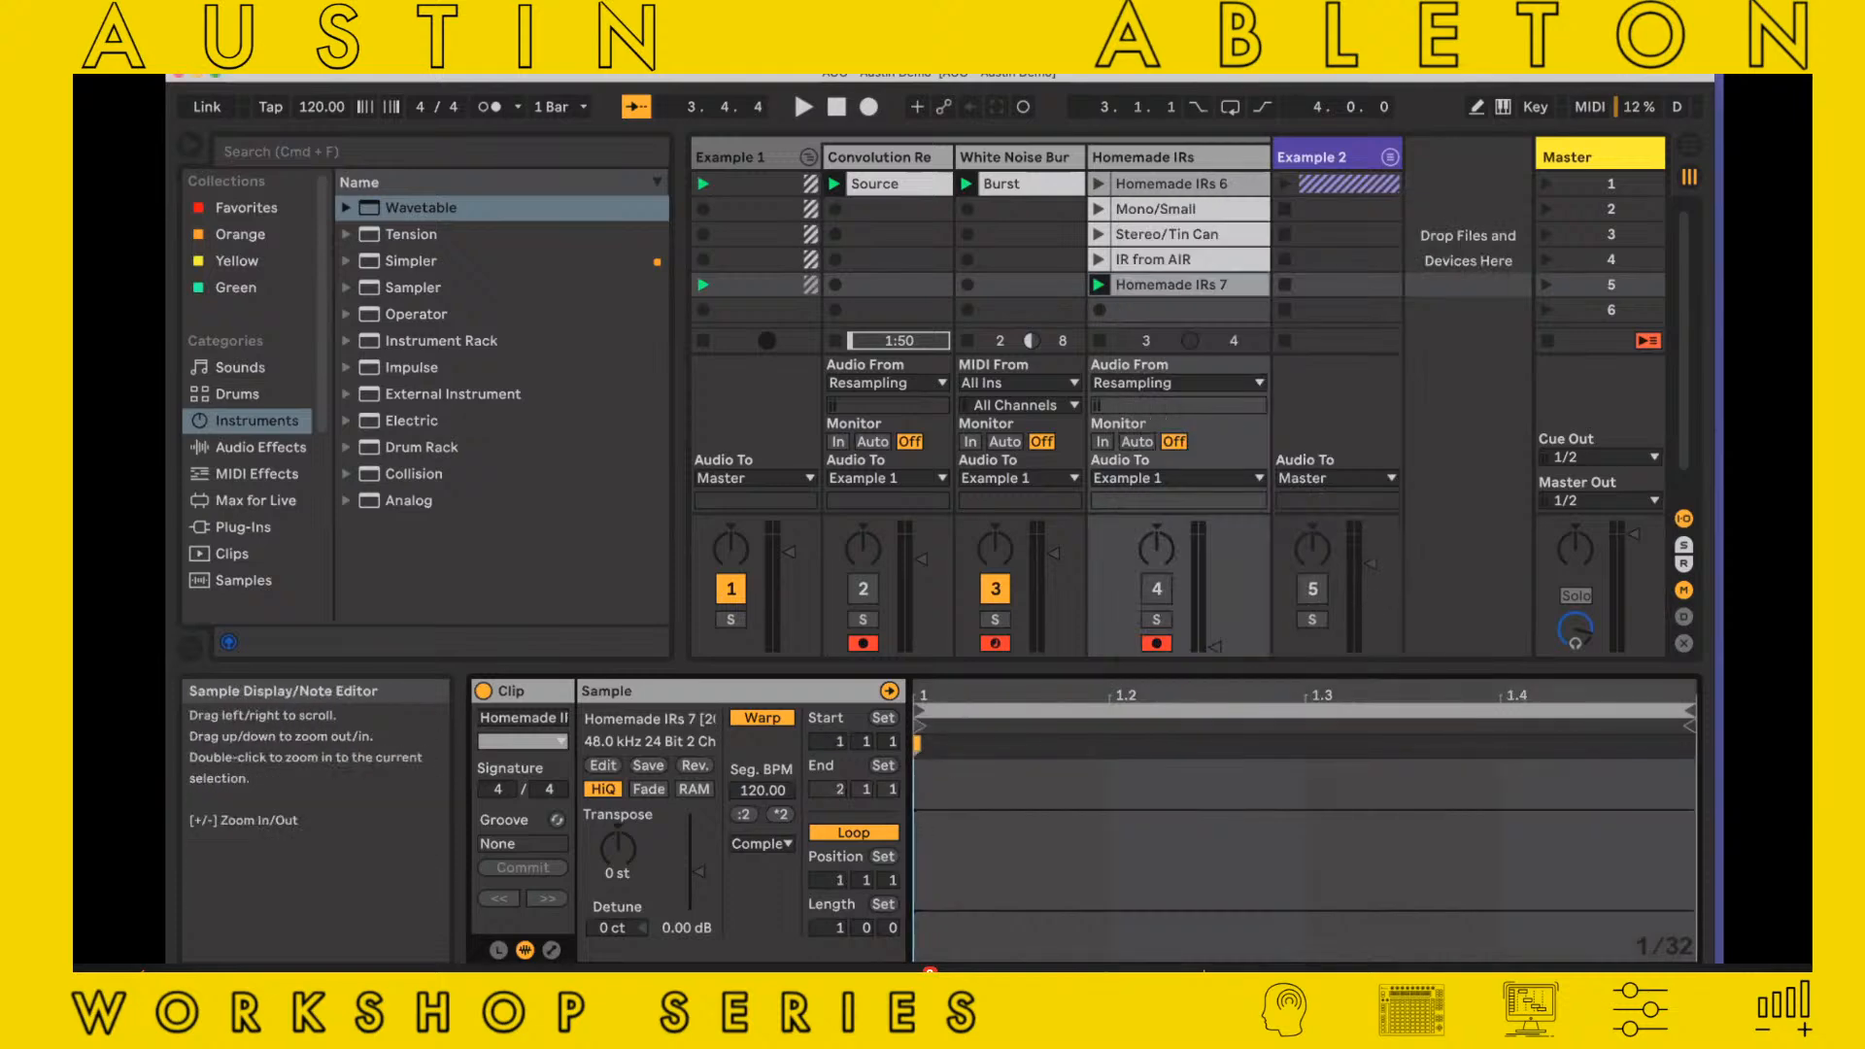
Try shifting the first warp marker of Homemade IRs 7, and delete the clip
left_click_drag(937, 695, 937, 661)
left_click(937, 845)
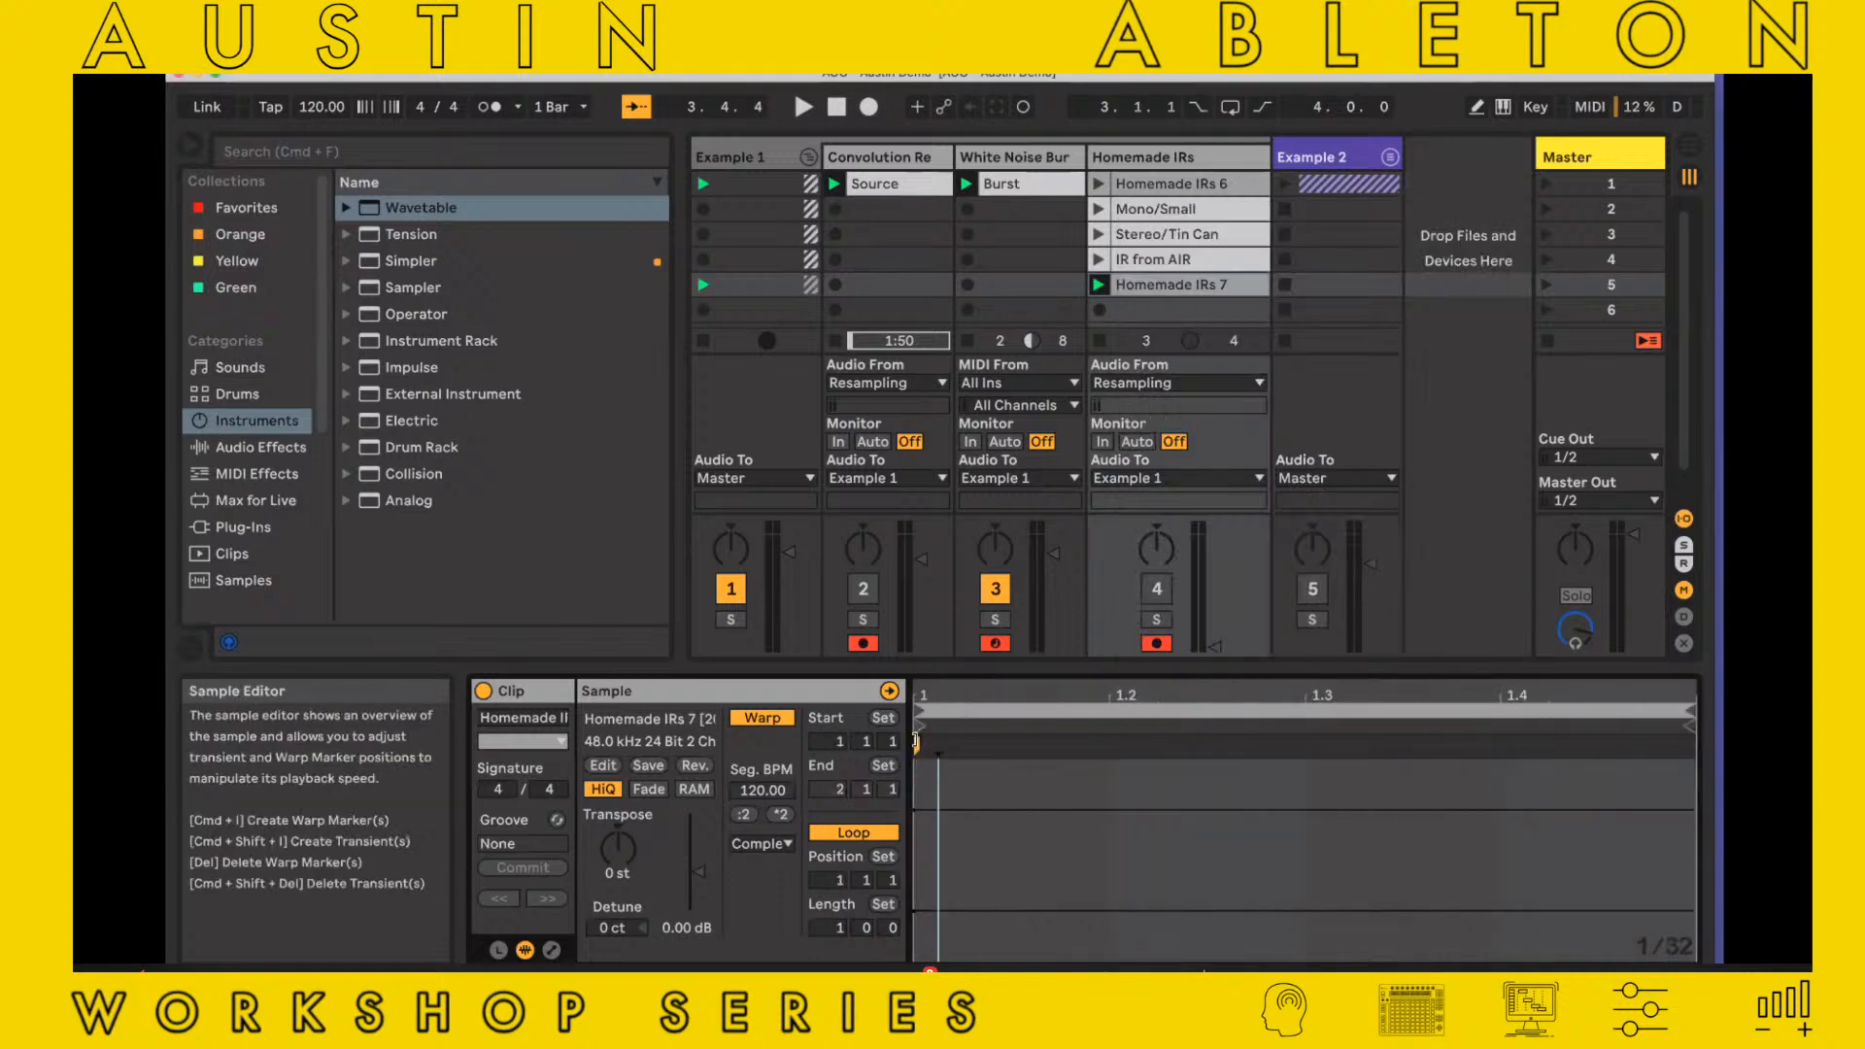
left_click_drag(913, 745, 988, 746)
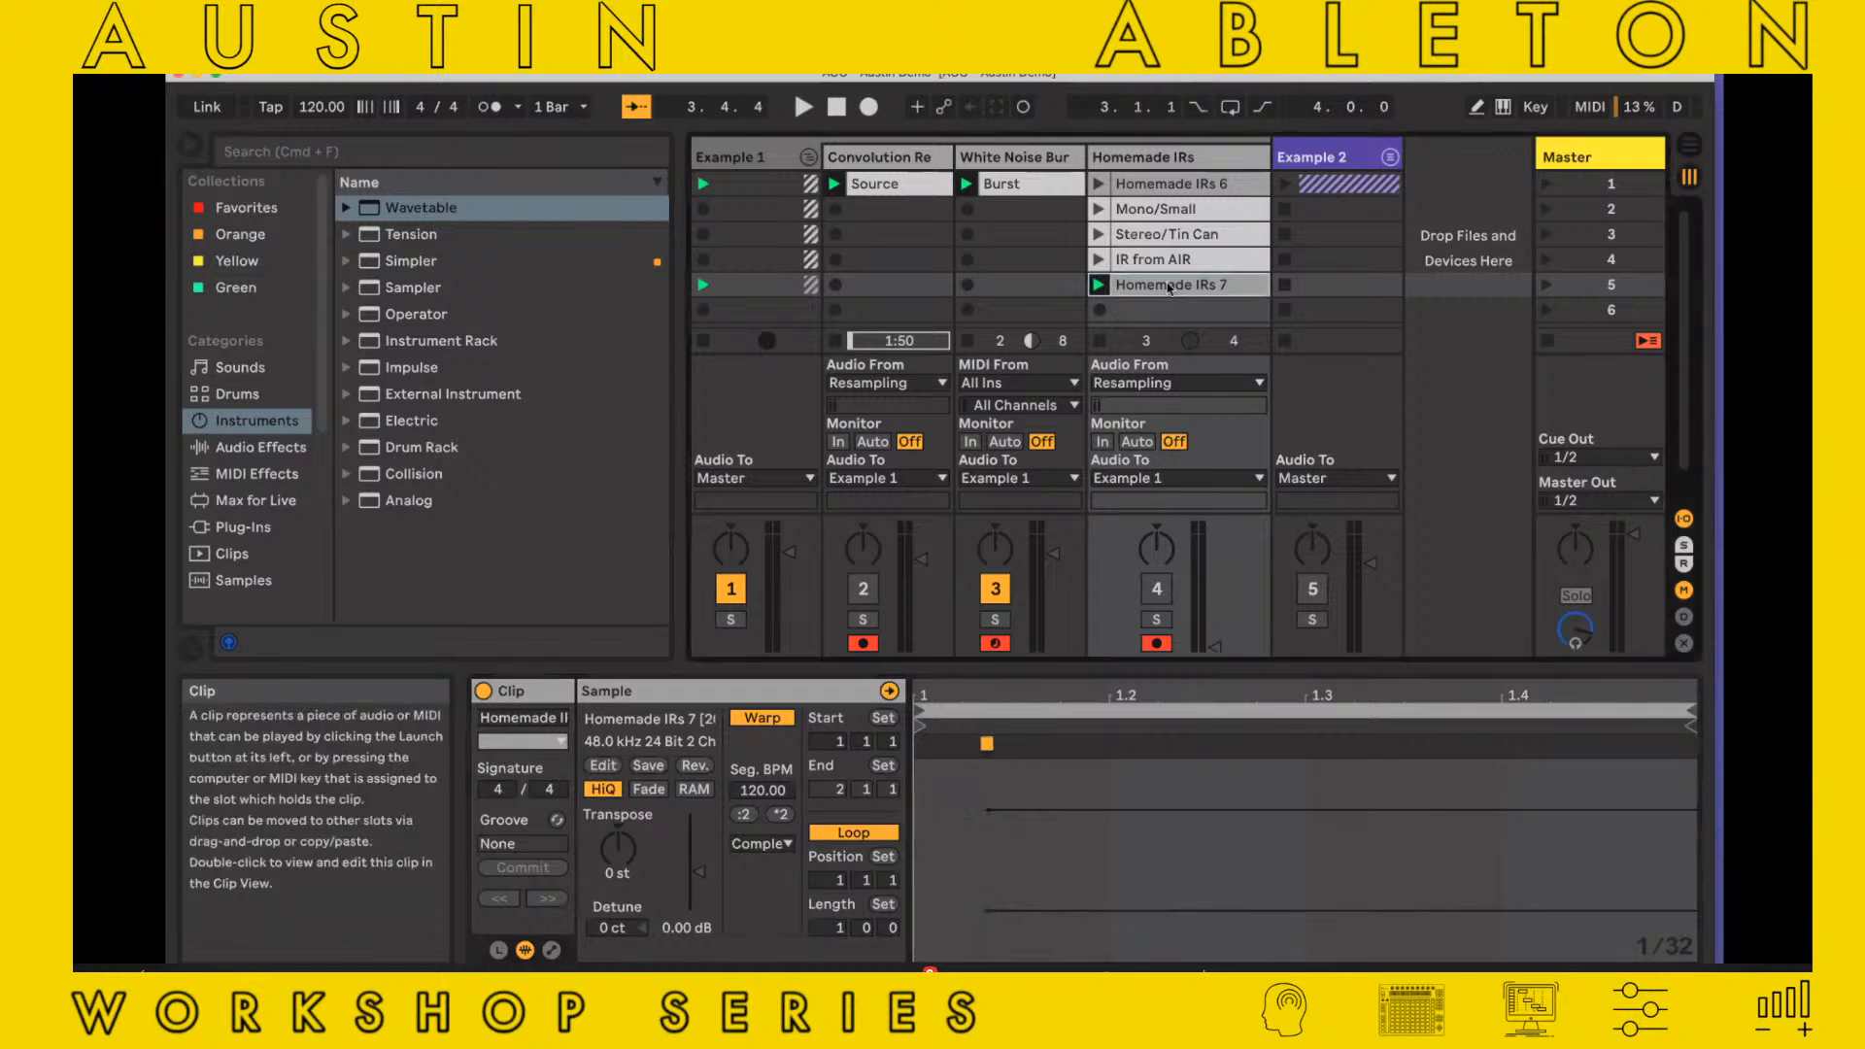
key("Delete")
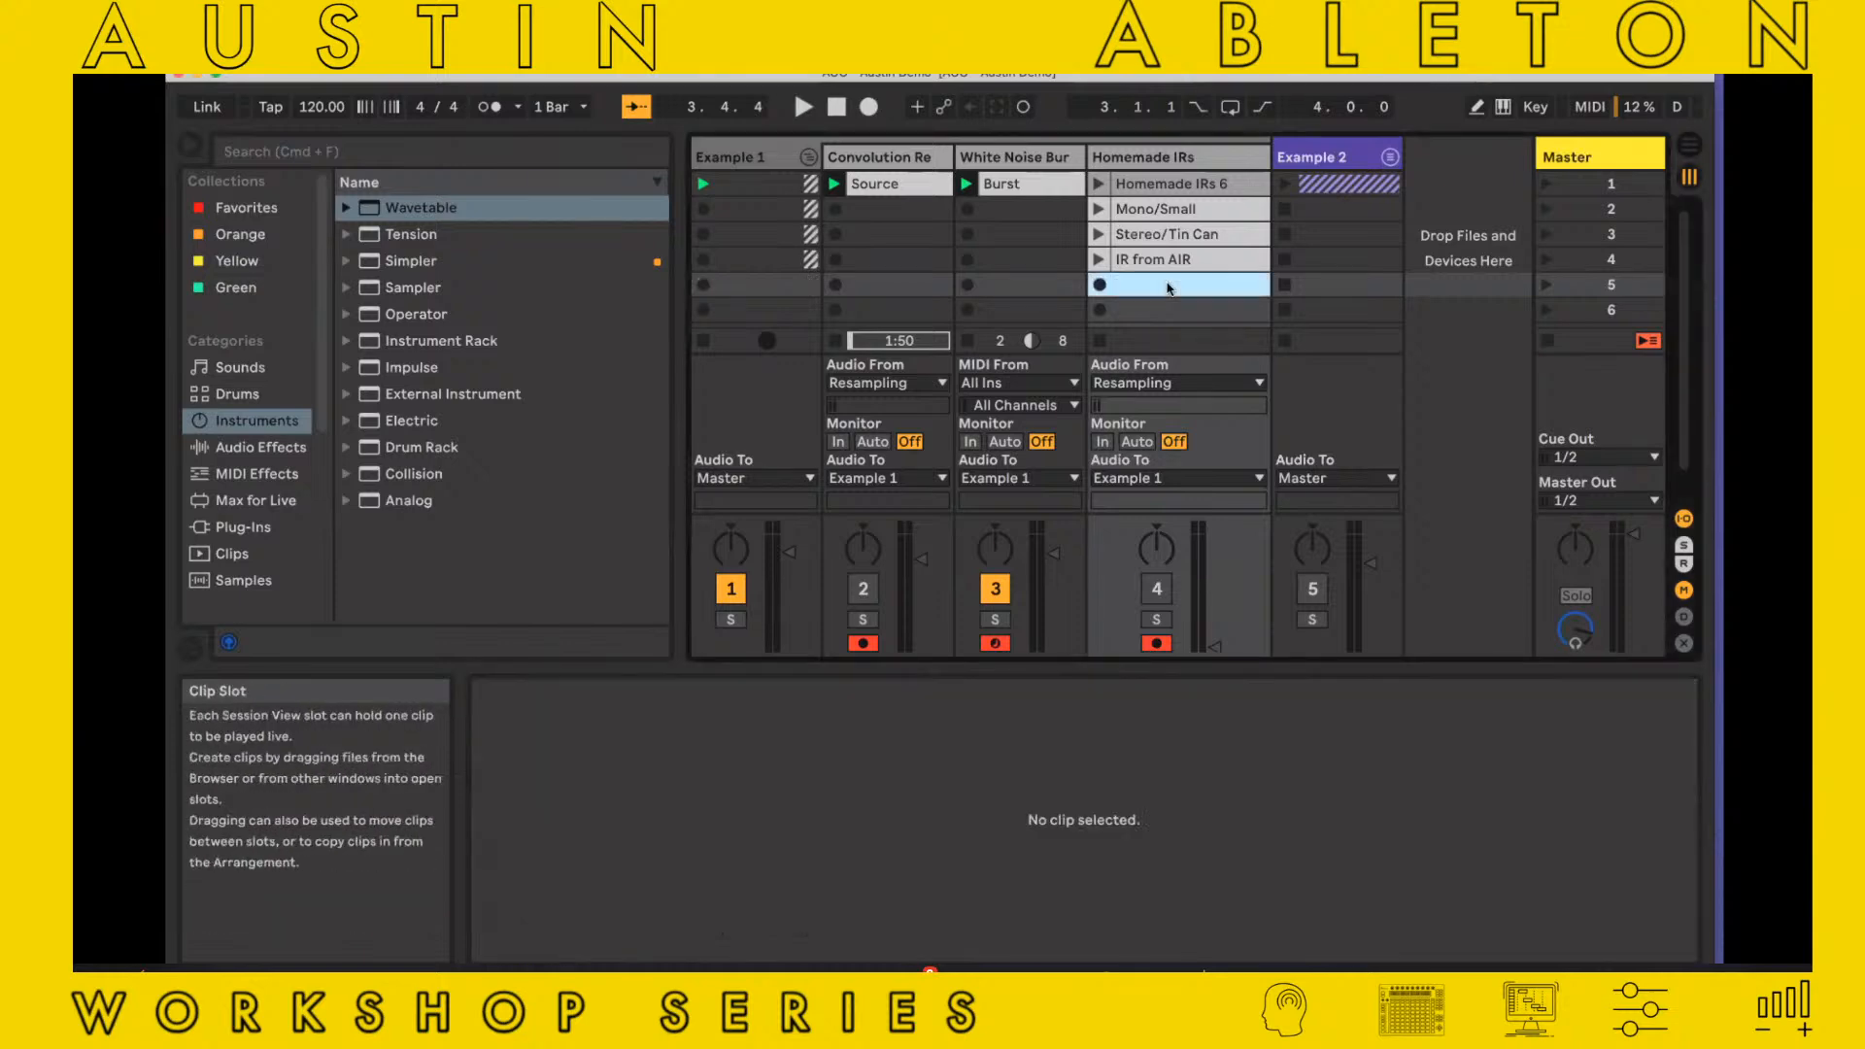
Record the burst again into the fifth slot of Homemade IRs and narrow the clip's loop to 2.4.4 through 3.2.1
left_click(1099, 286)
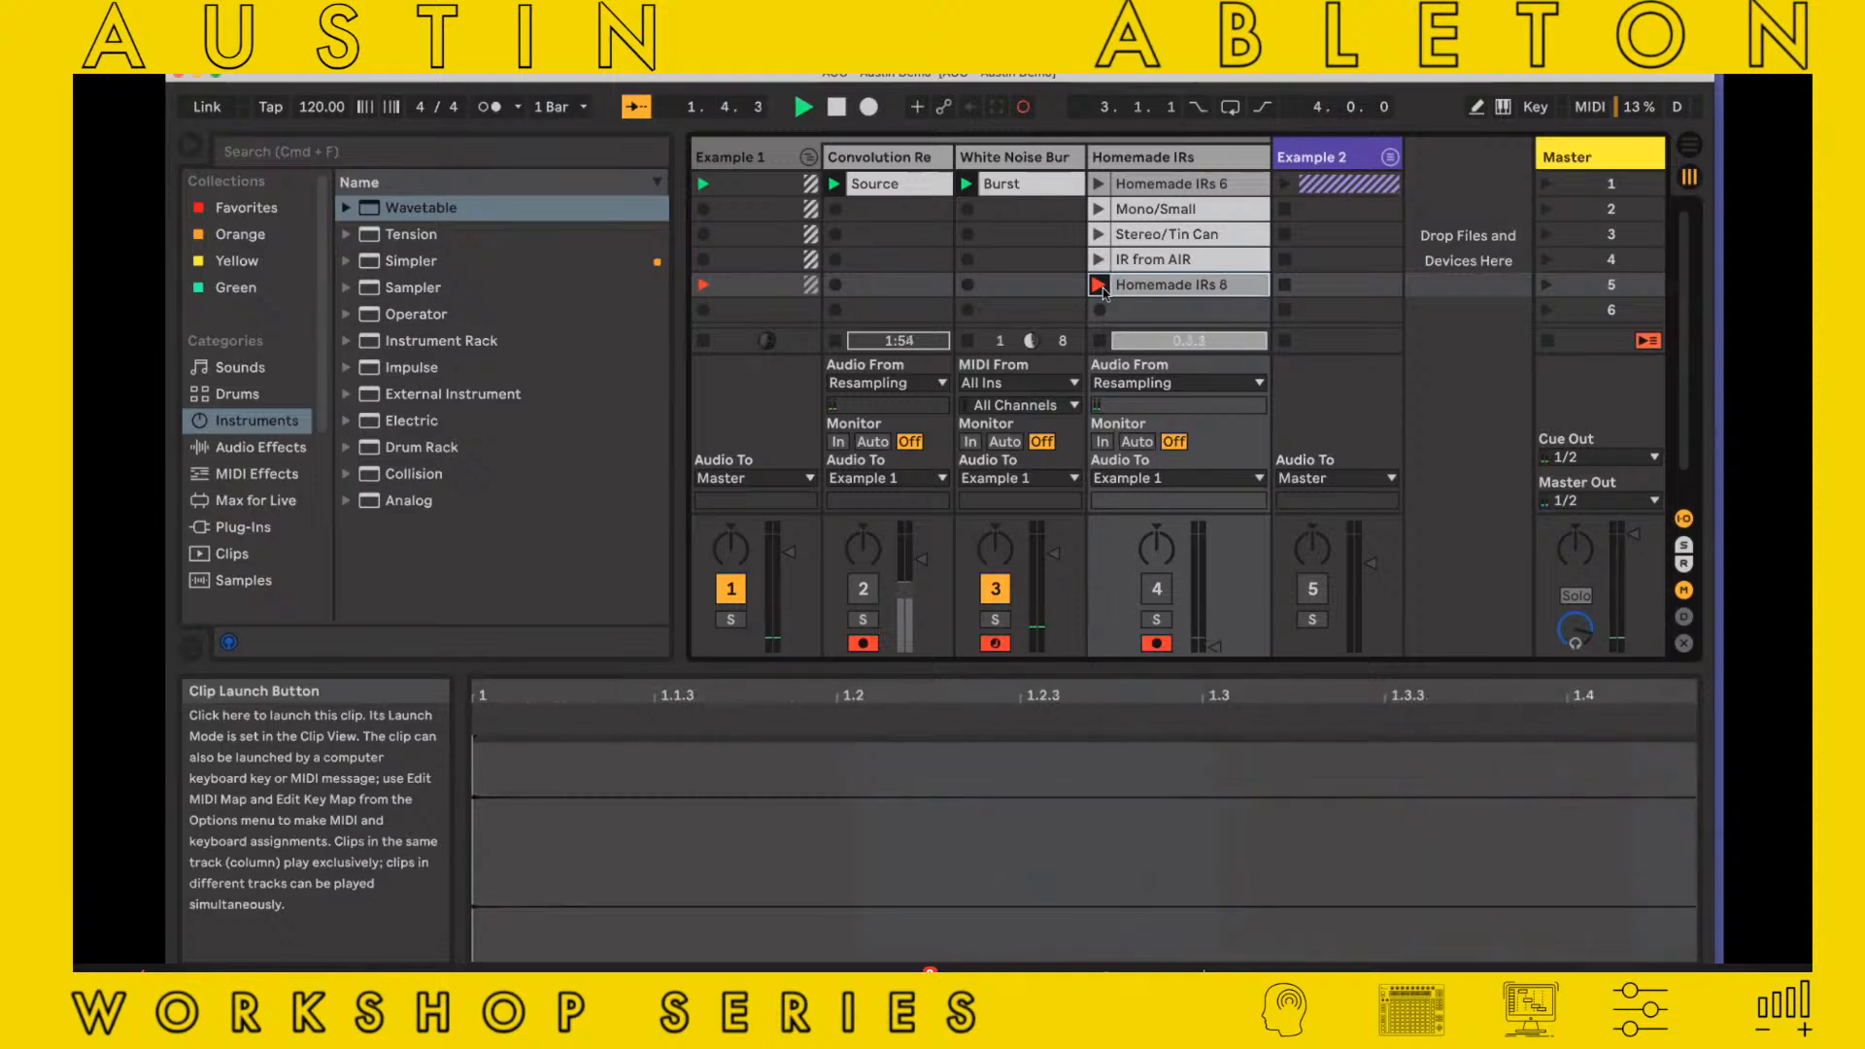
left_click(1100, 286)
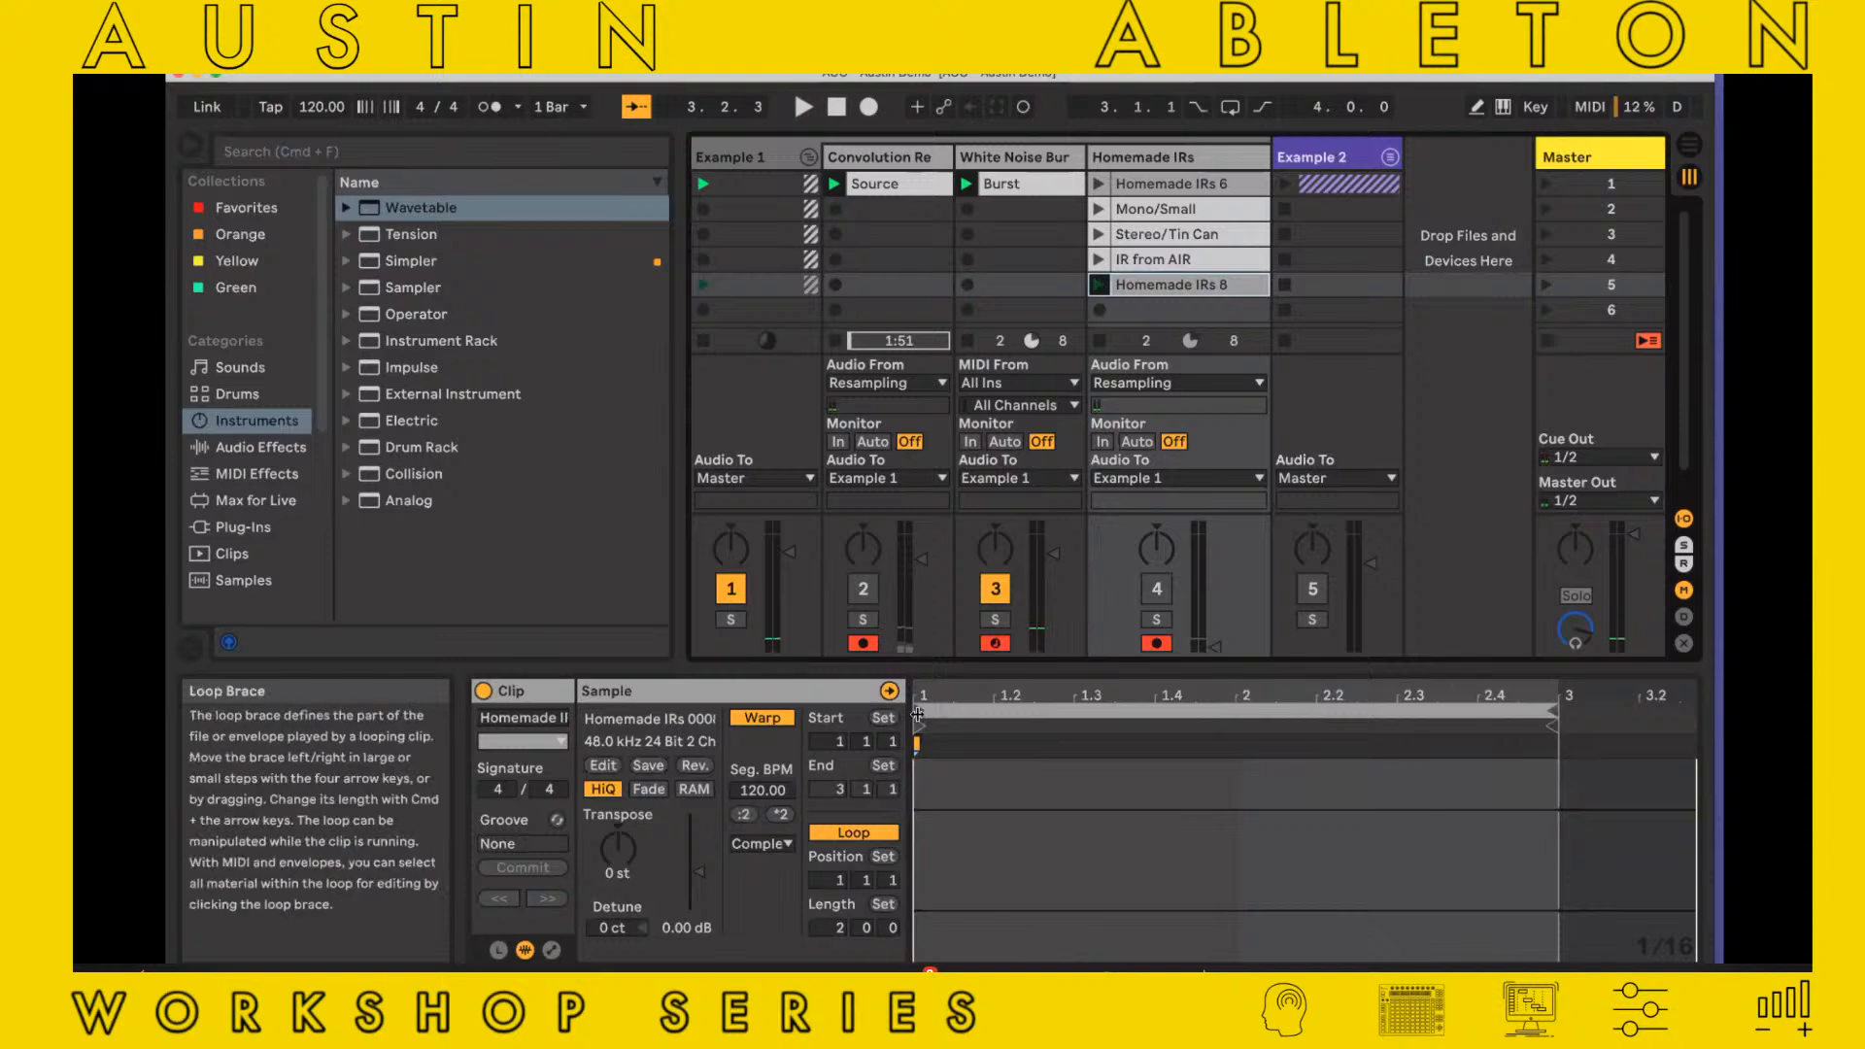
left_click_drag(1554, 723, 1630, 723)
mouse_move(923, 724)
left_mouse_down()
mouse_move(1545, 724)
mouse_move(1165, 825)
mouse_move(1194, 826)
left_mouse_up()
Narrow the Homemade IRs 8 loop to one beat starting at 3.1.1 and crop the sample to it
double_click(1010, 753)
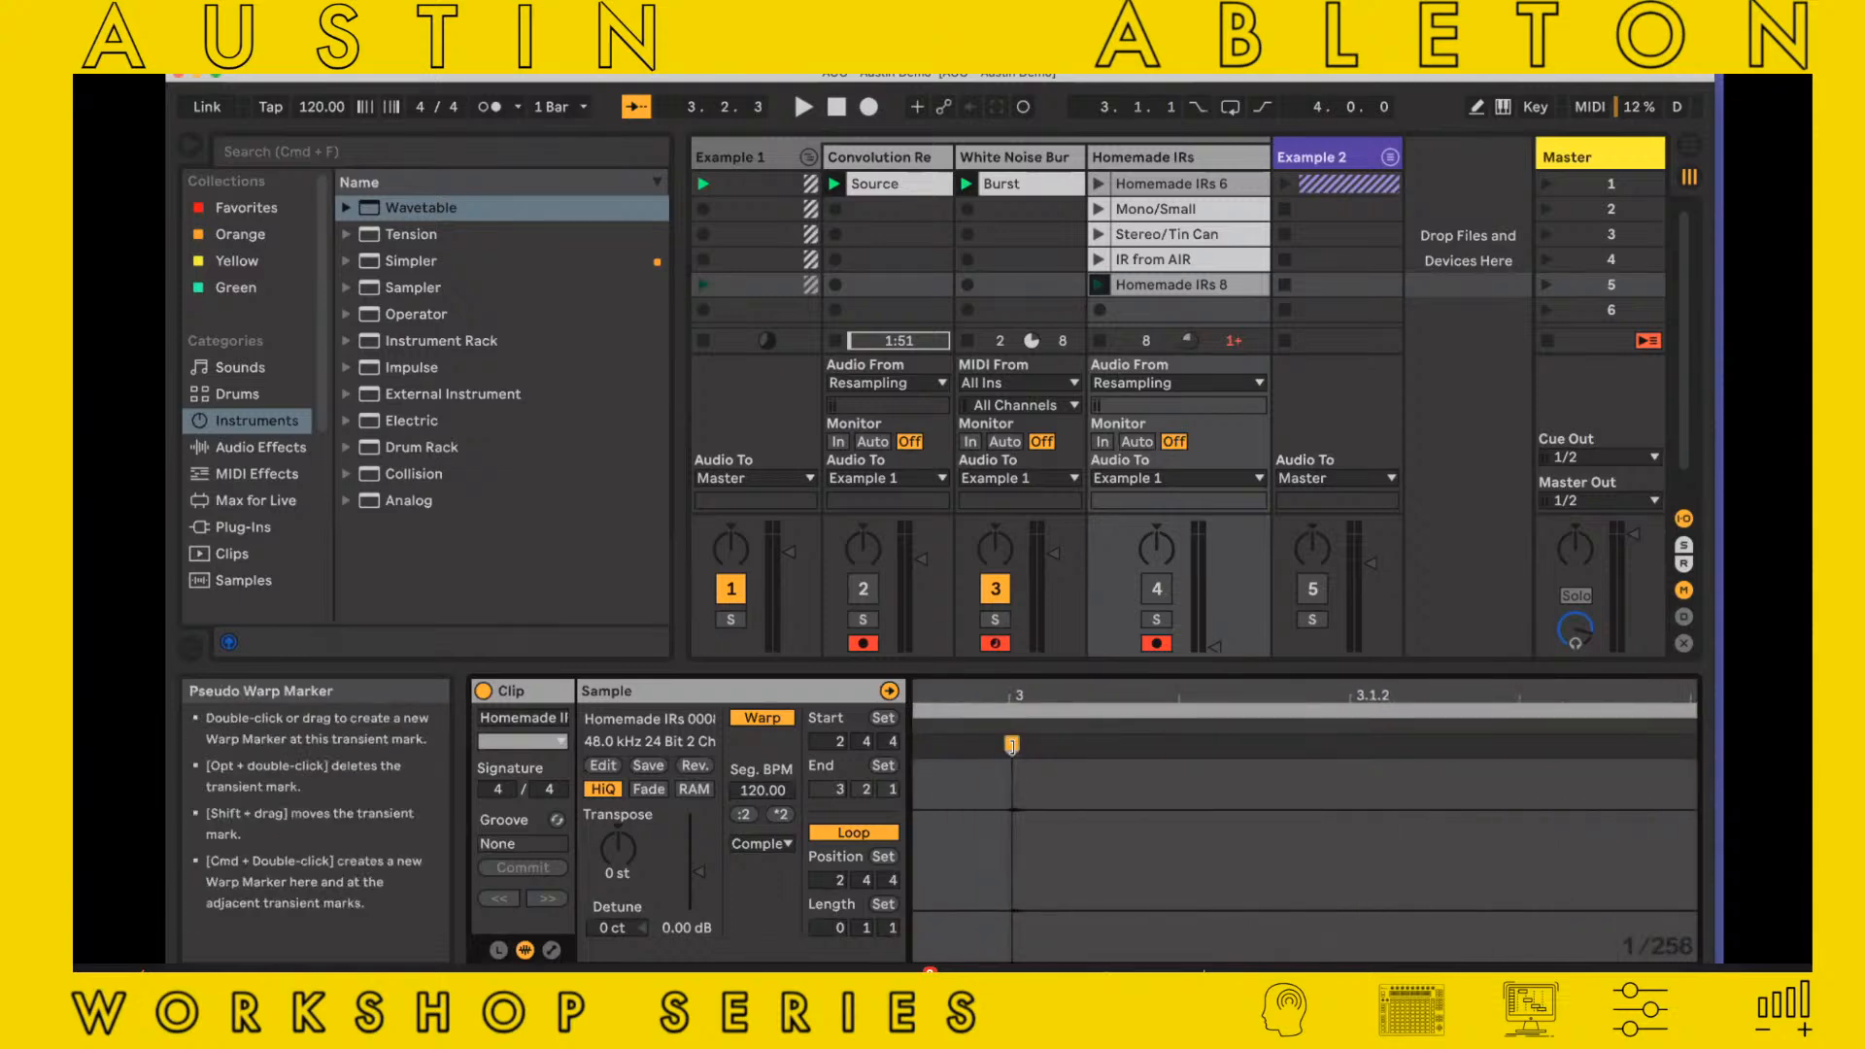
left_click_drag(1011, 745, 1034, 746)
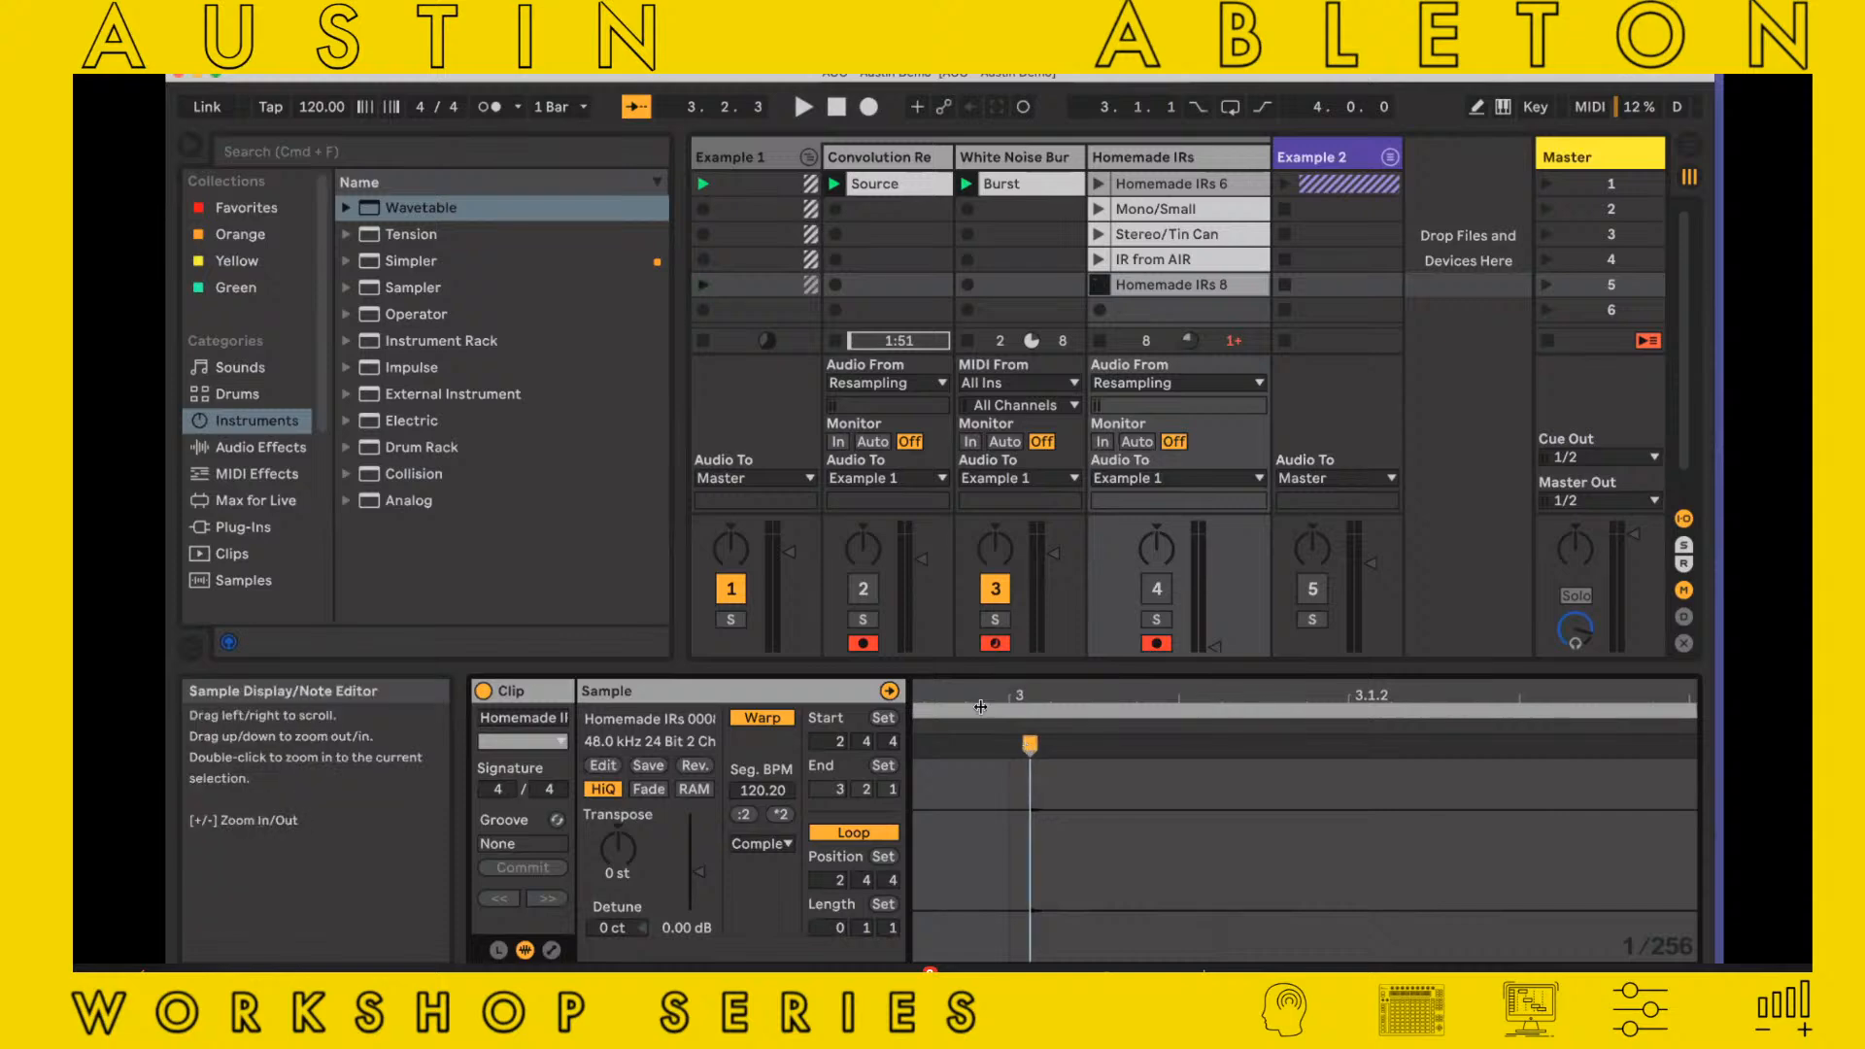
mouse_move(910, 709)
left_mouse_down()
mouse_move(1016, 714)
mouse_move(1015, 787)
mouse_move(1230, 792)
mouse_move(935, 793)
mouse_move(1023, 714)
mouse_move(1010, 687)
mouse_move(816, 682)
mouse_move(836, 680)
left_mouse_up()
right_click(1232, 754)
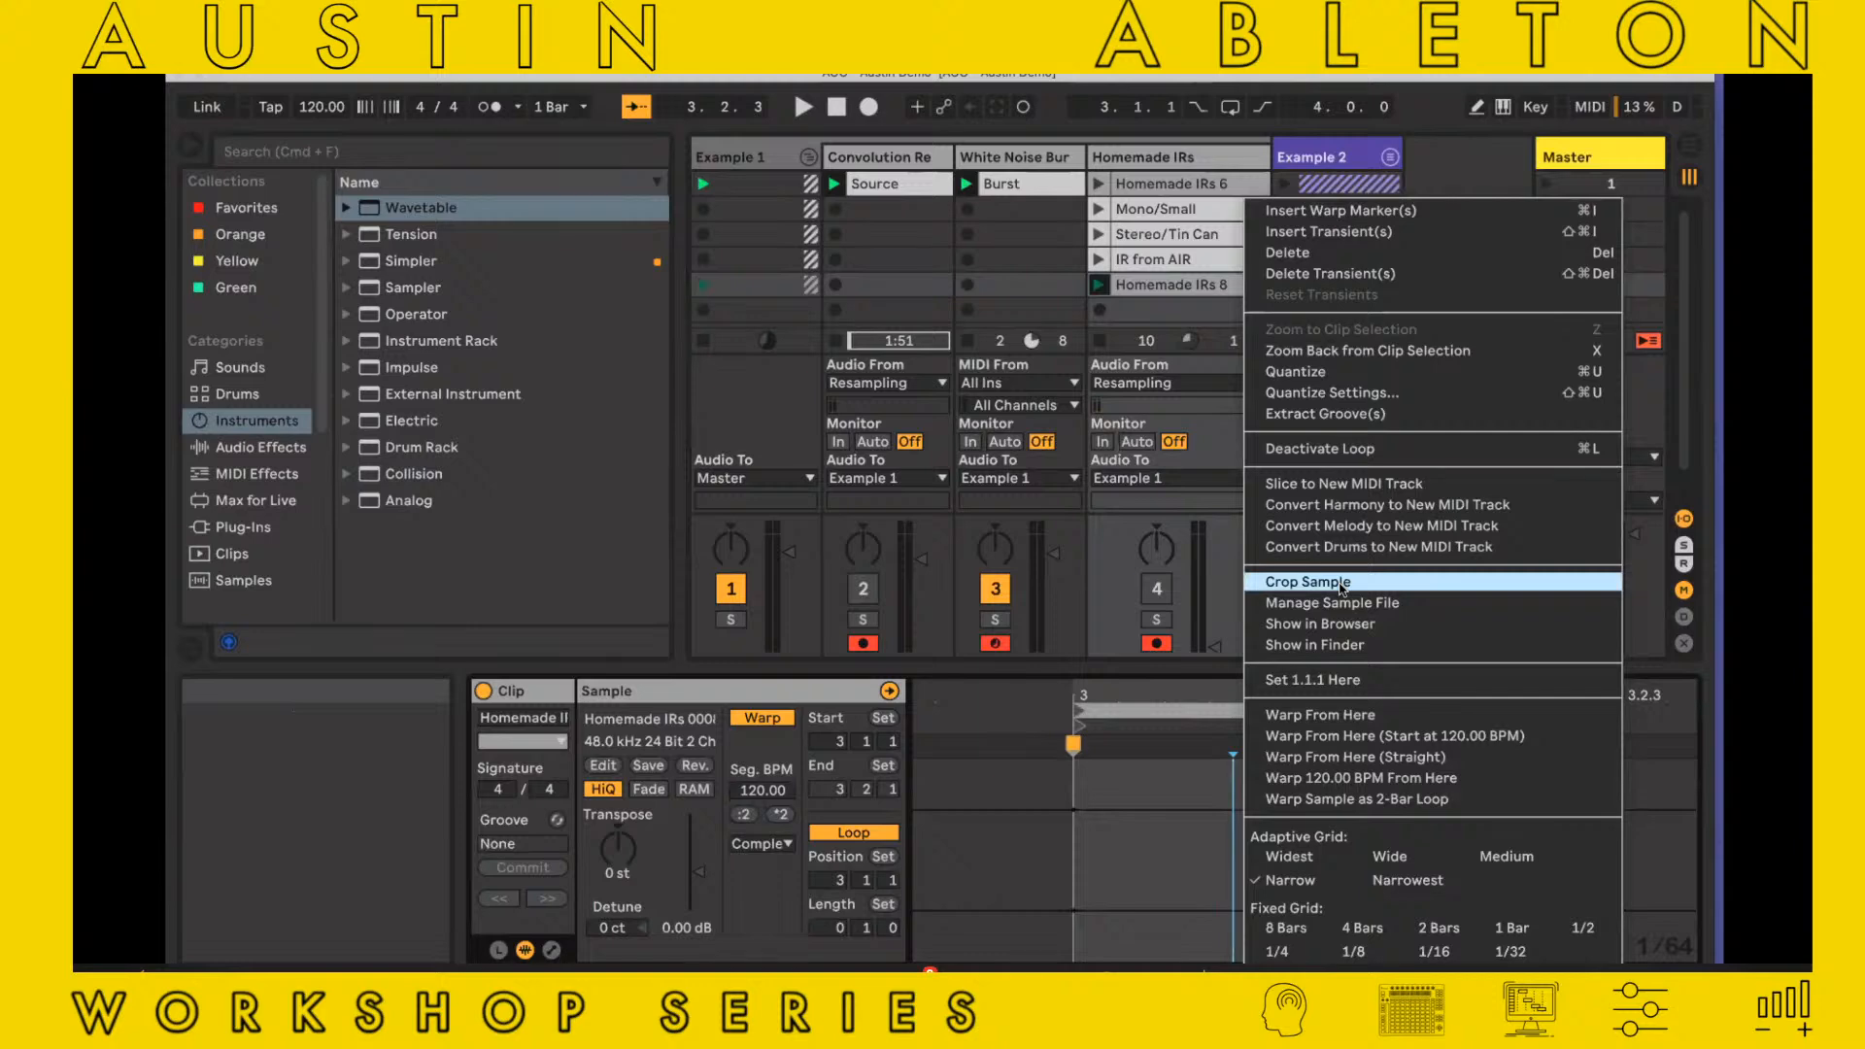
left_click(1341, 581)
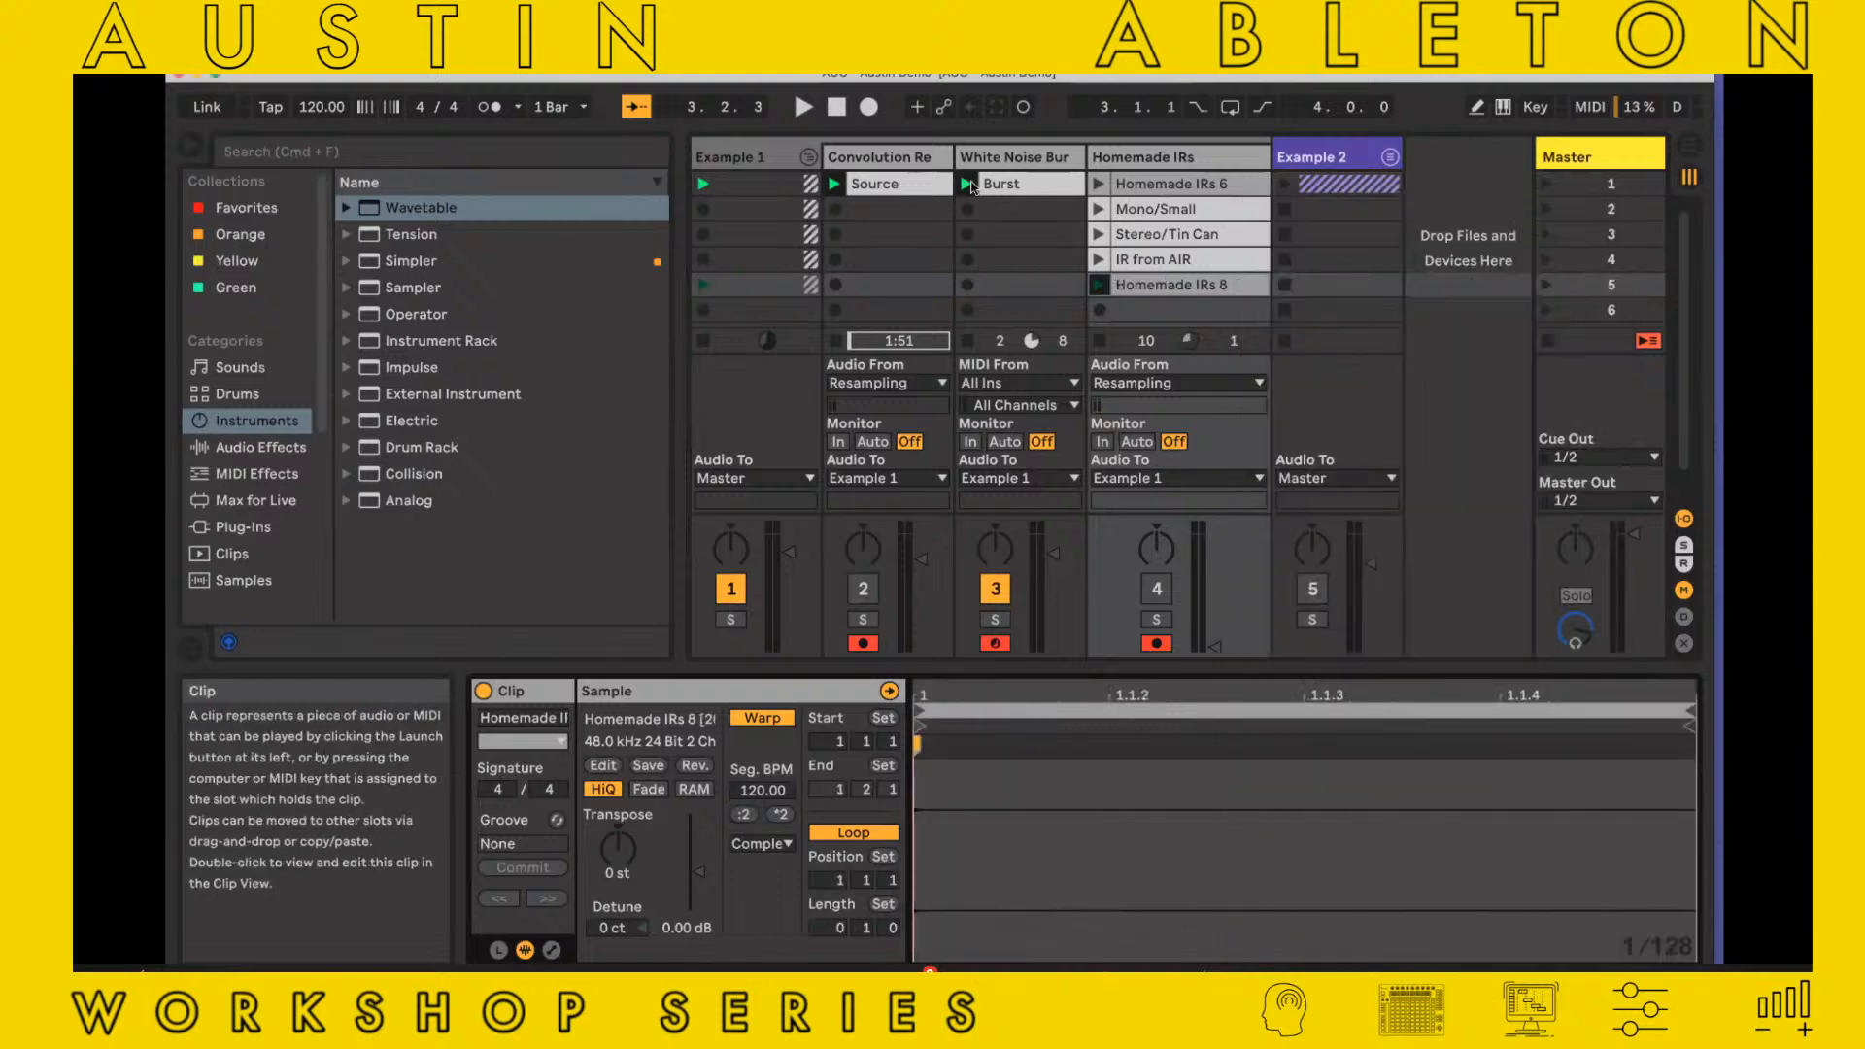
Move the Homemade IRs 8 clip into the first slot of its track, replacing Homemade IRs 6
left_click(900, 159)
double_click(1148, 170)
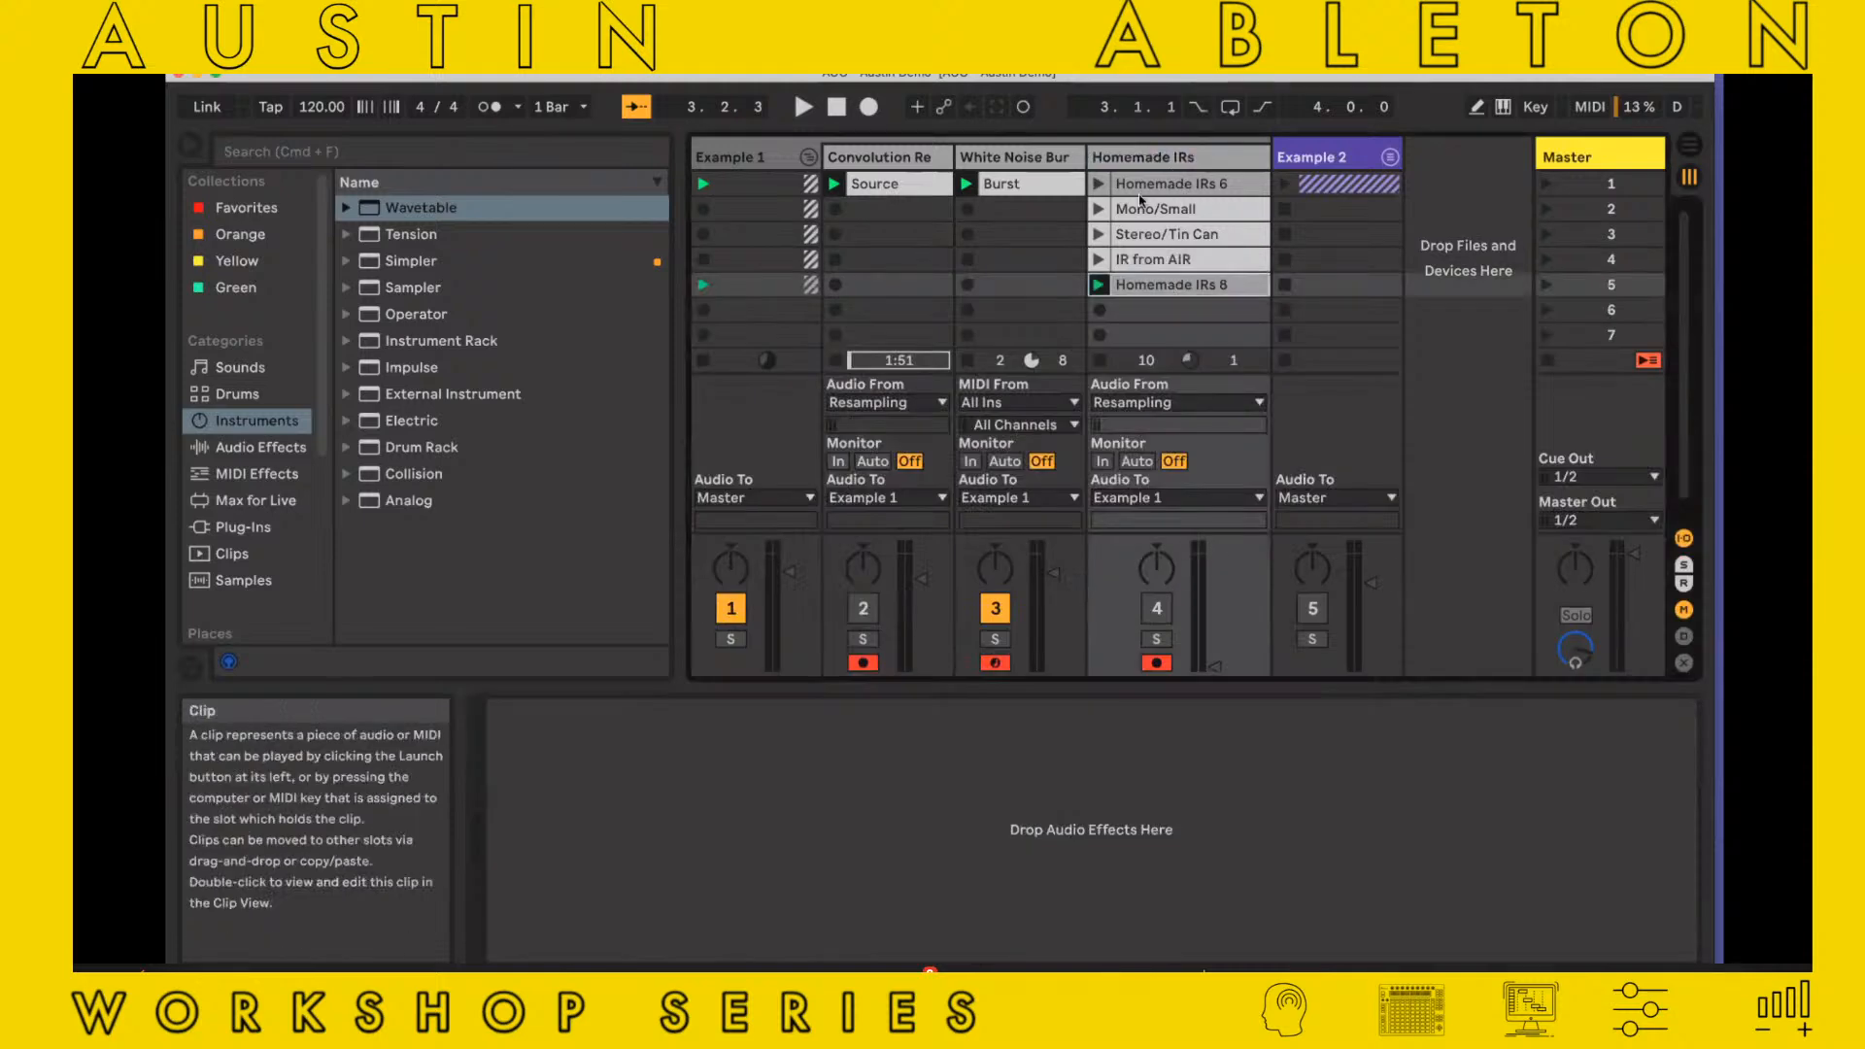
left_click_drag(1139, 195, 1138, 190)
double_click(1190, 190)
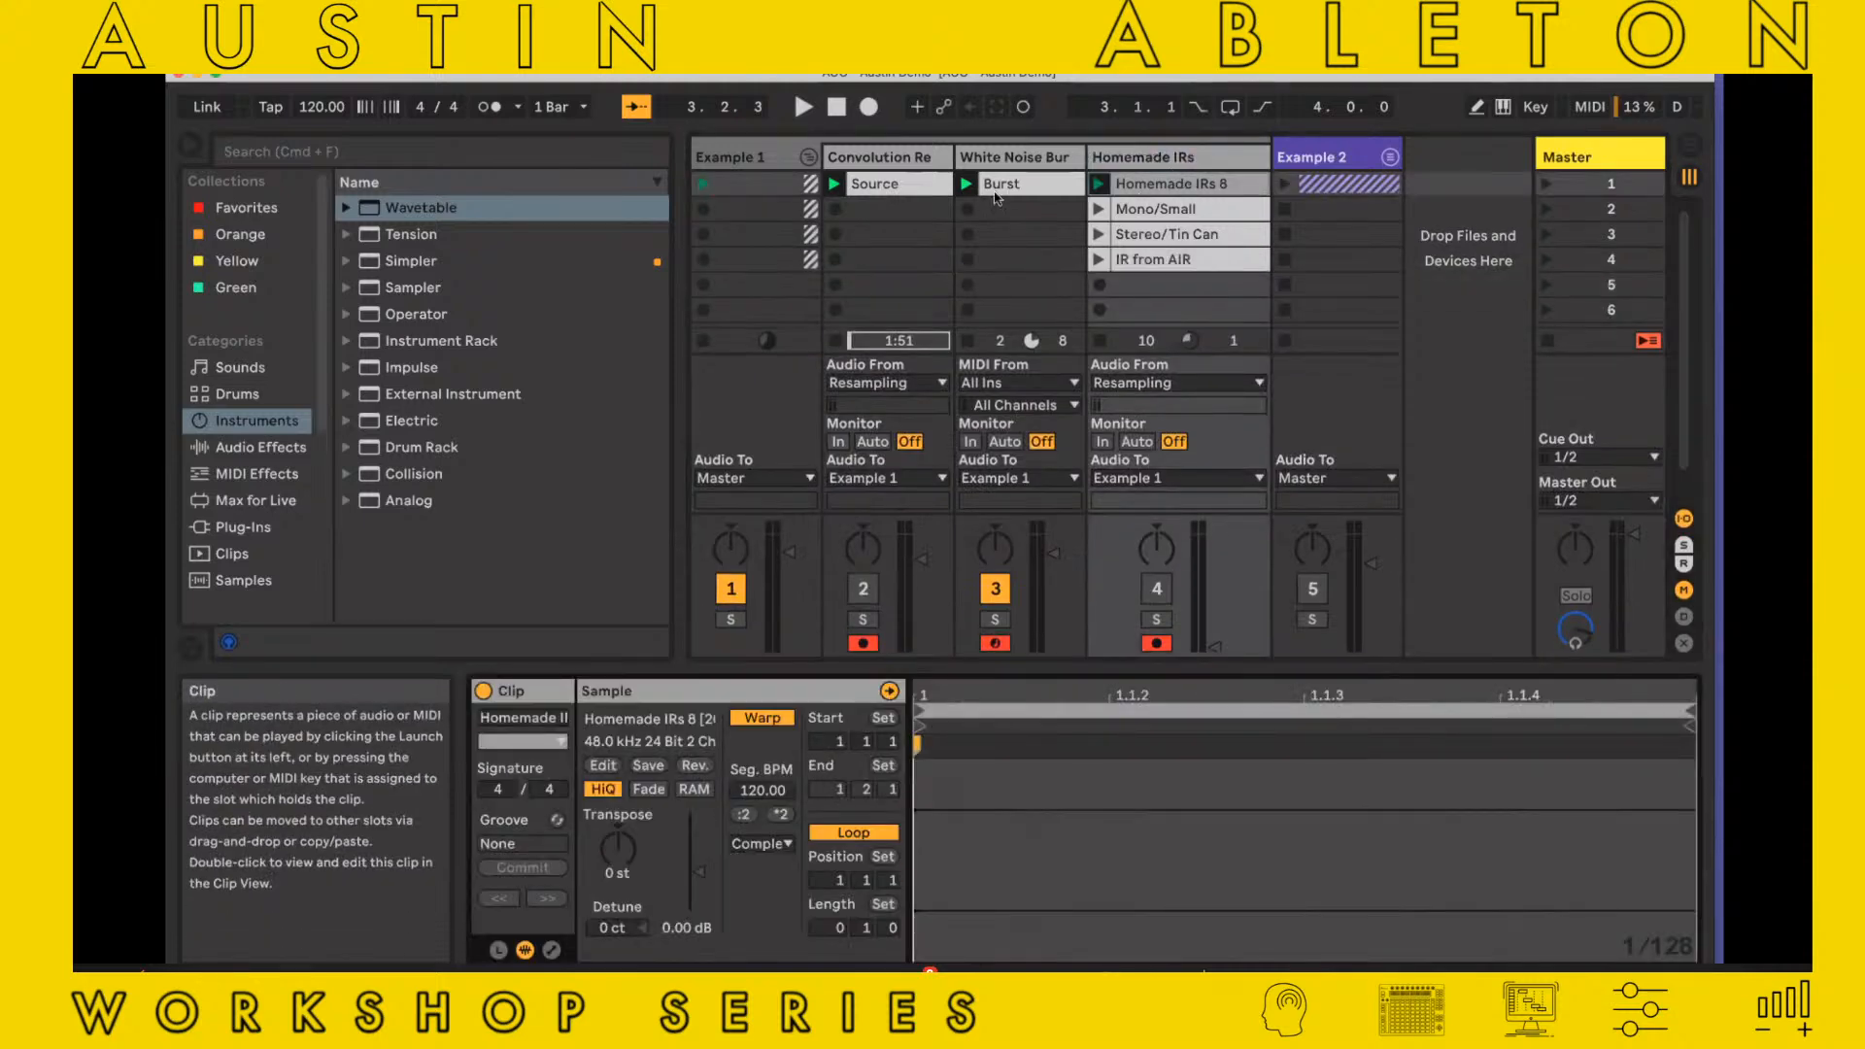
Load Homemade IRs 8 into Convolution Reverb on the reactivated Convolution Re track and audition it with Dry/Wet raised to 100%
left_click(930, 183)
double_click(923, 162)
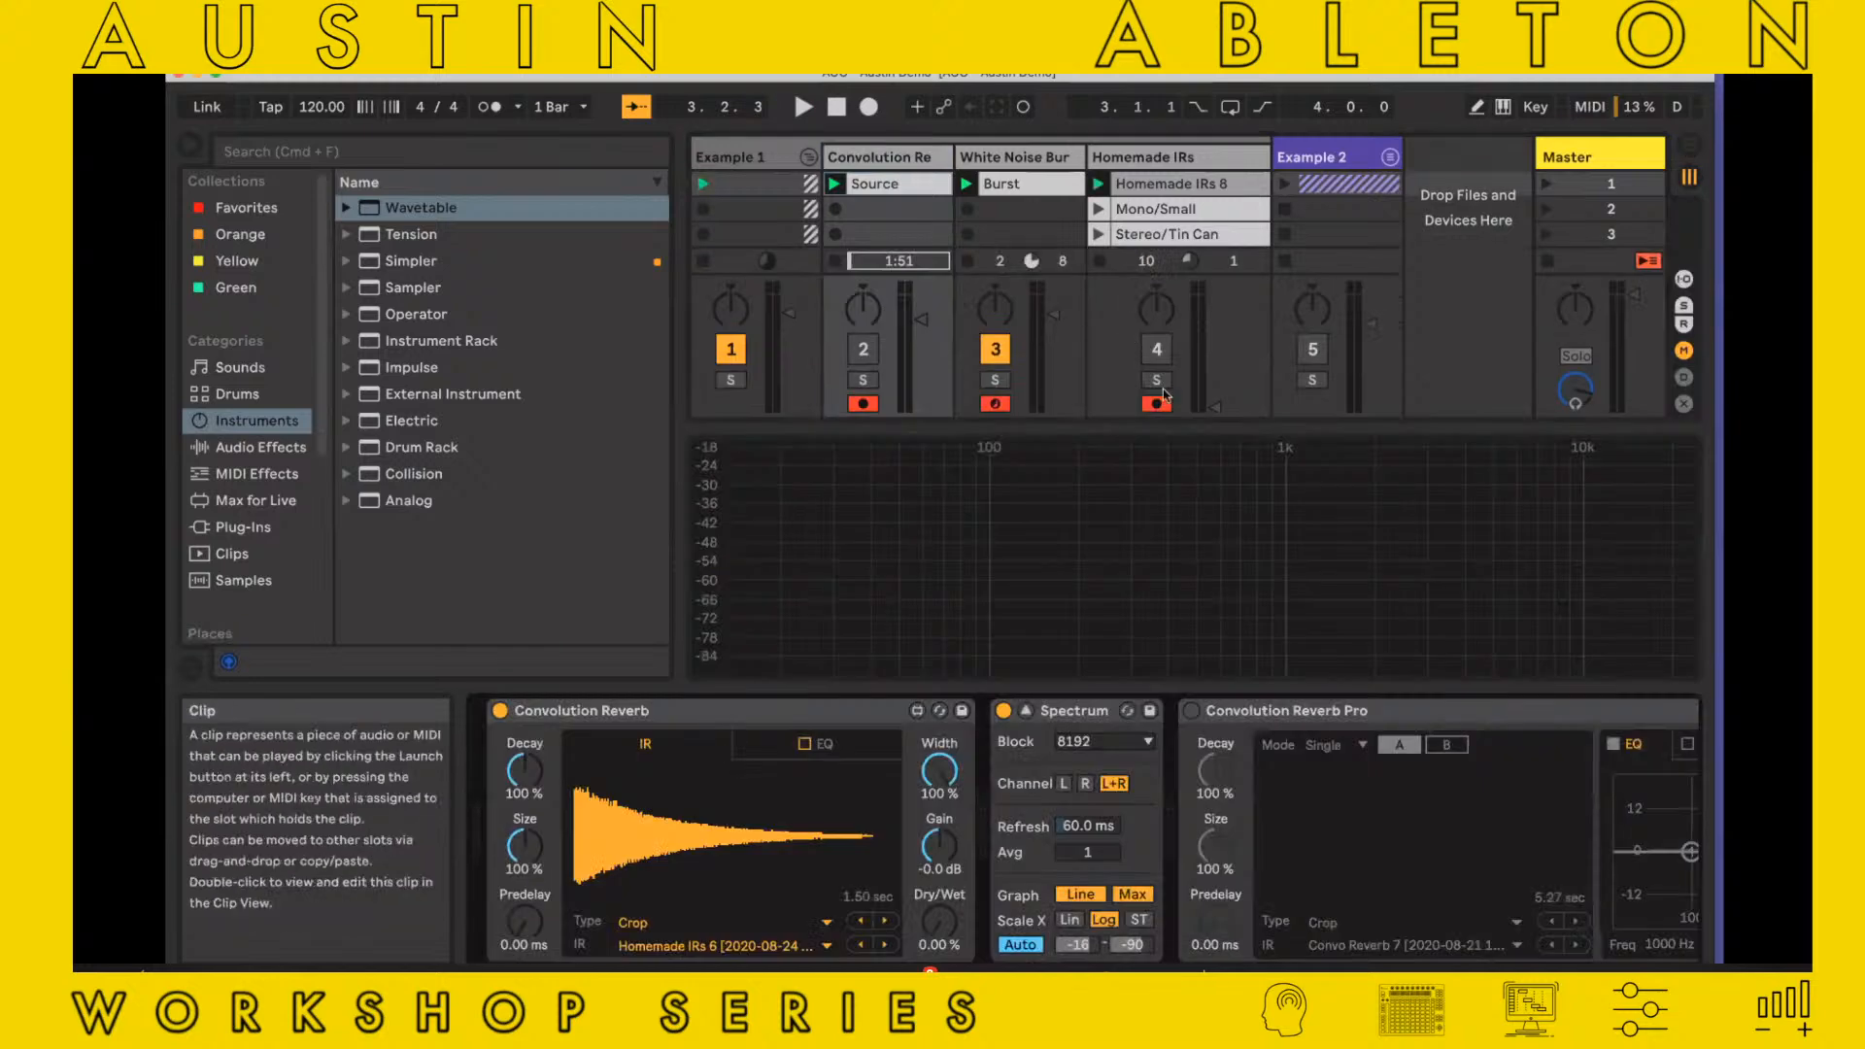
left_click(1156, 352)
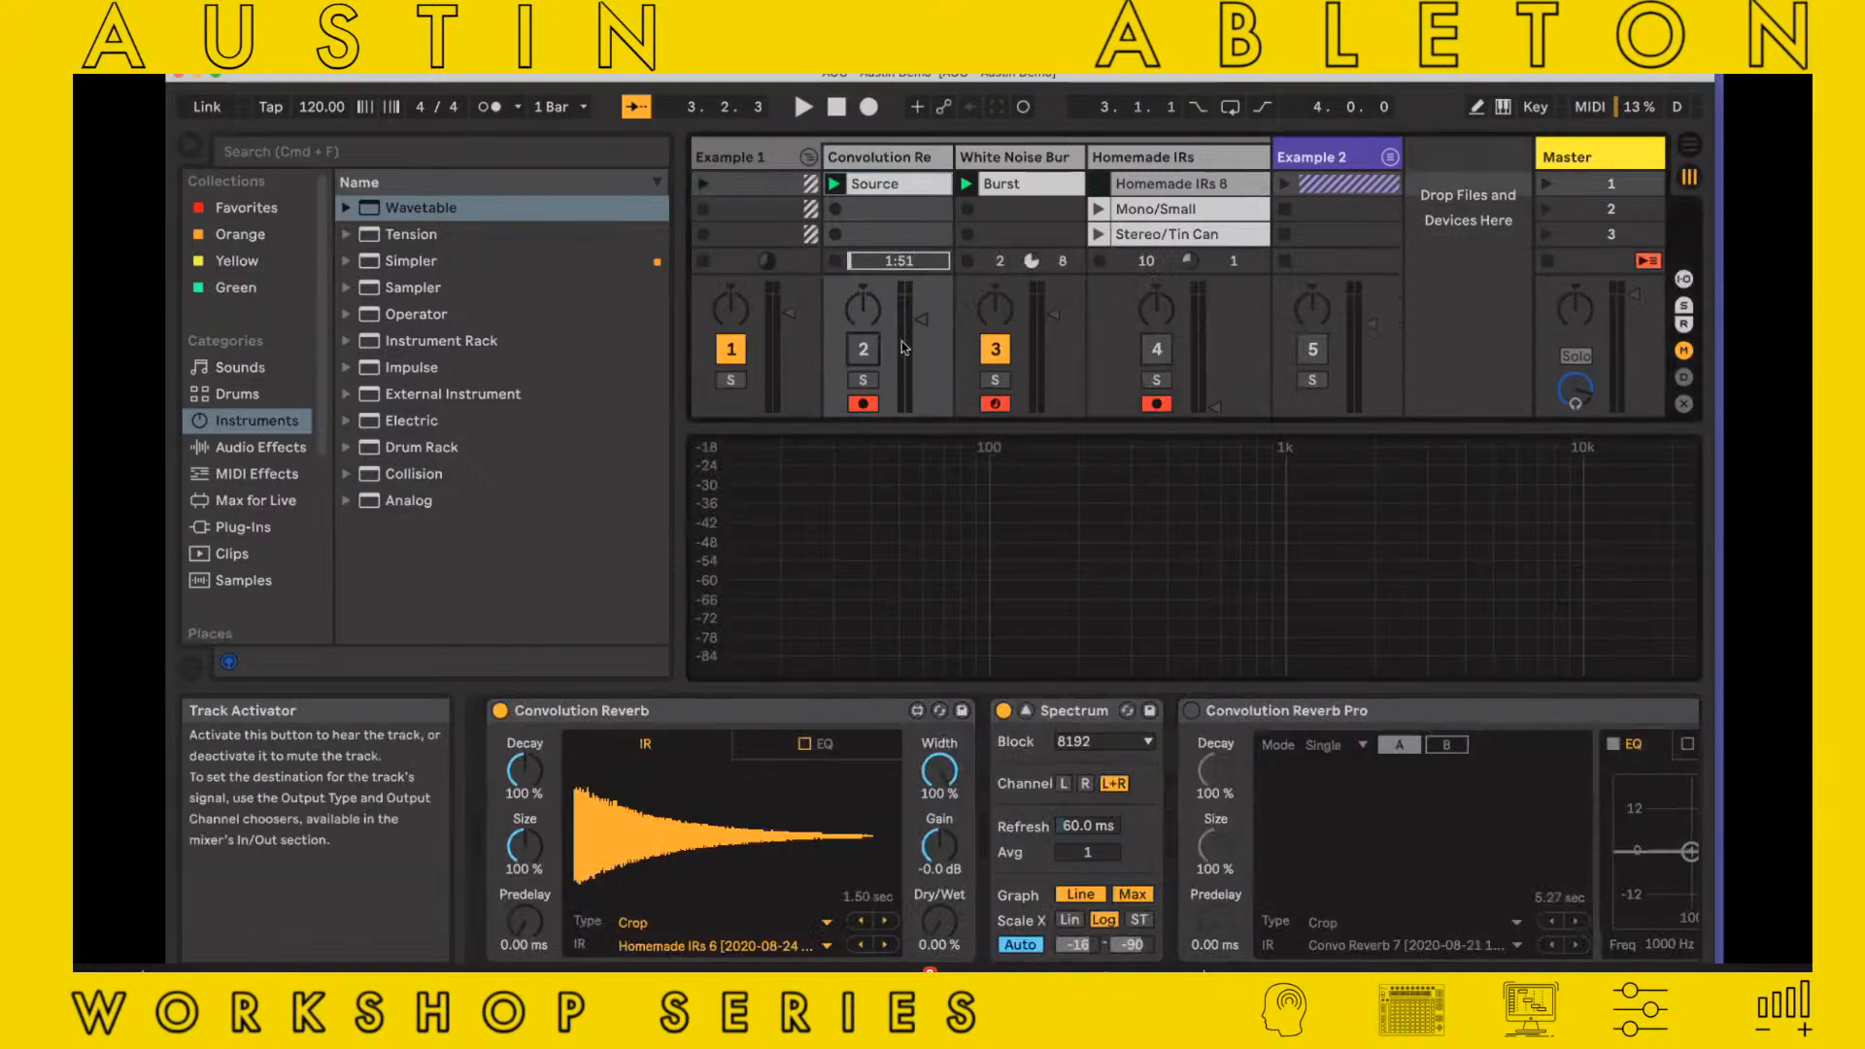
left_click(863, 350)
key("space")
left_click_drag(1146, 184, 779, 797)
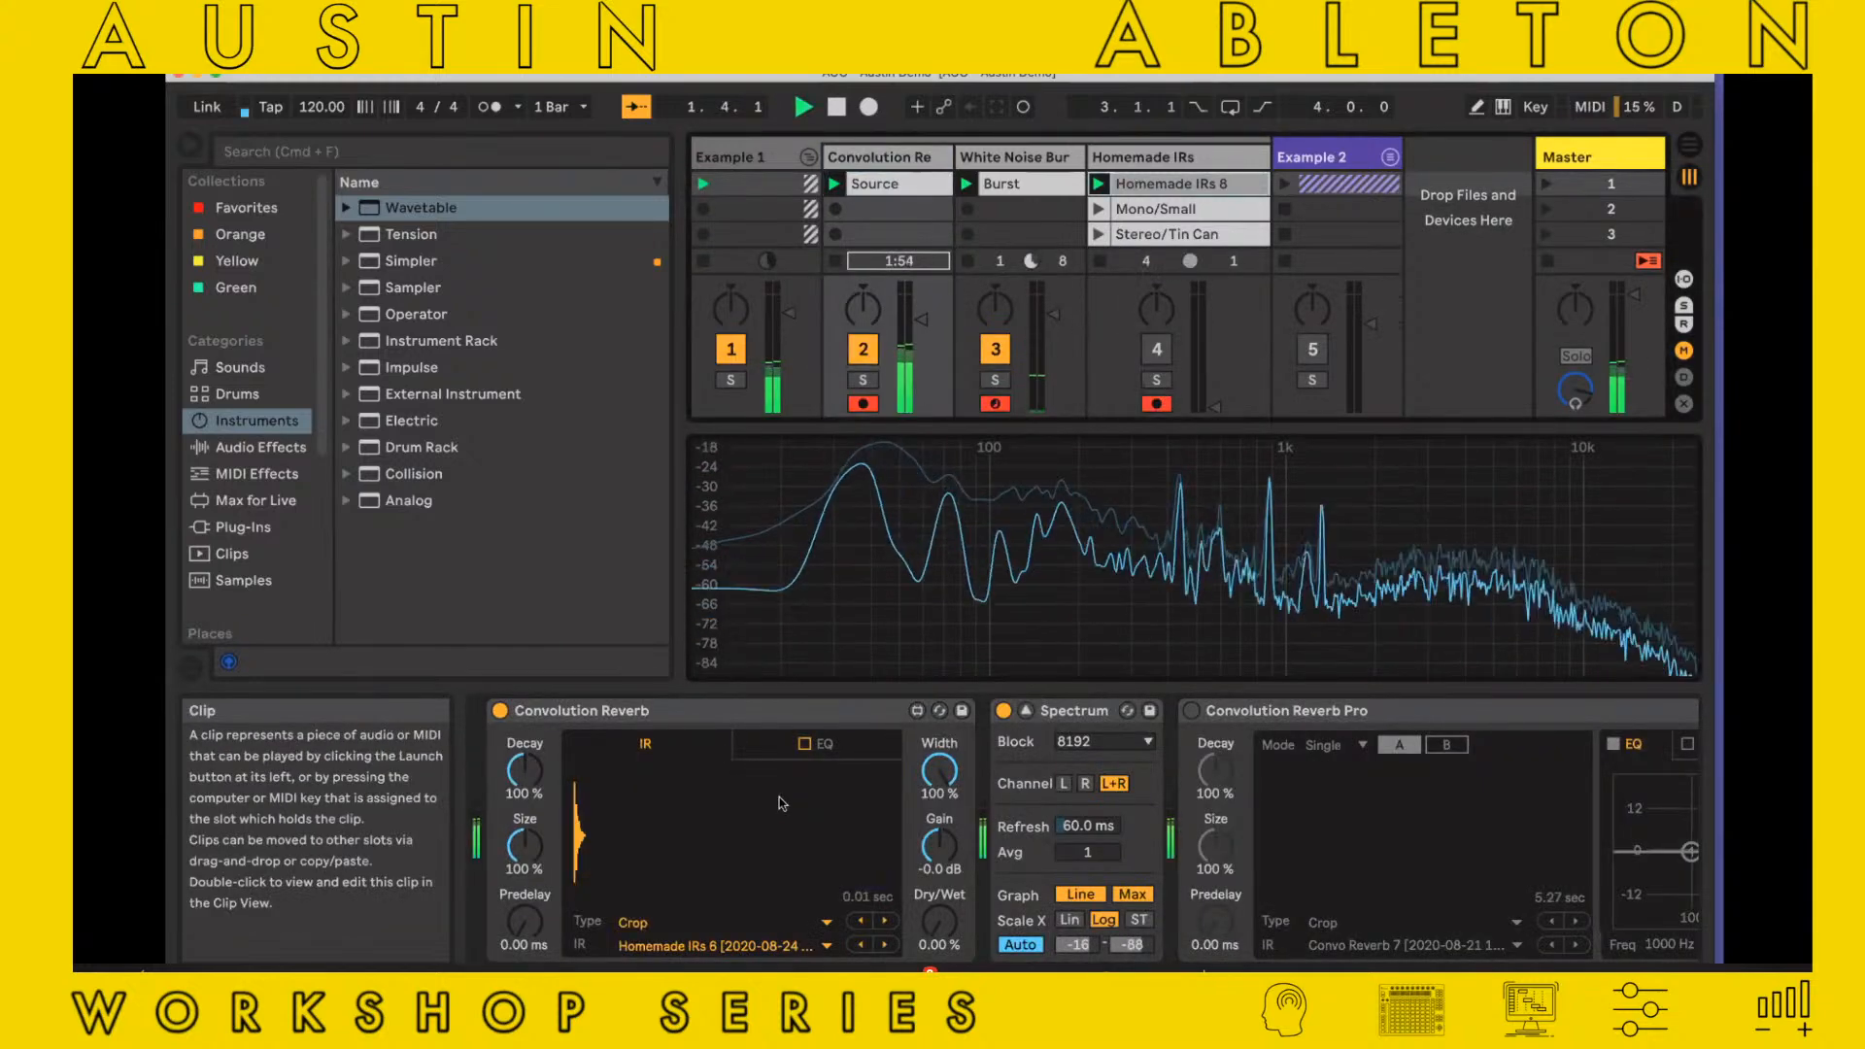
mouse_move(939, 921)
left_mouse_down()
mouse_move(939, 680)
mouse_move(927, 929)
left_mouse_up()
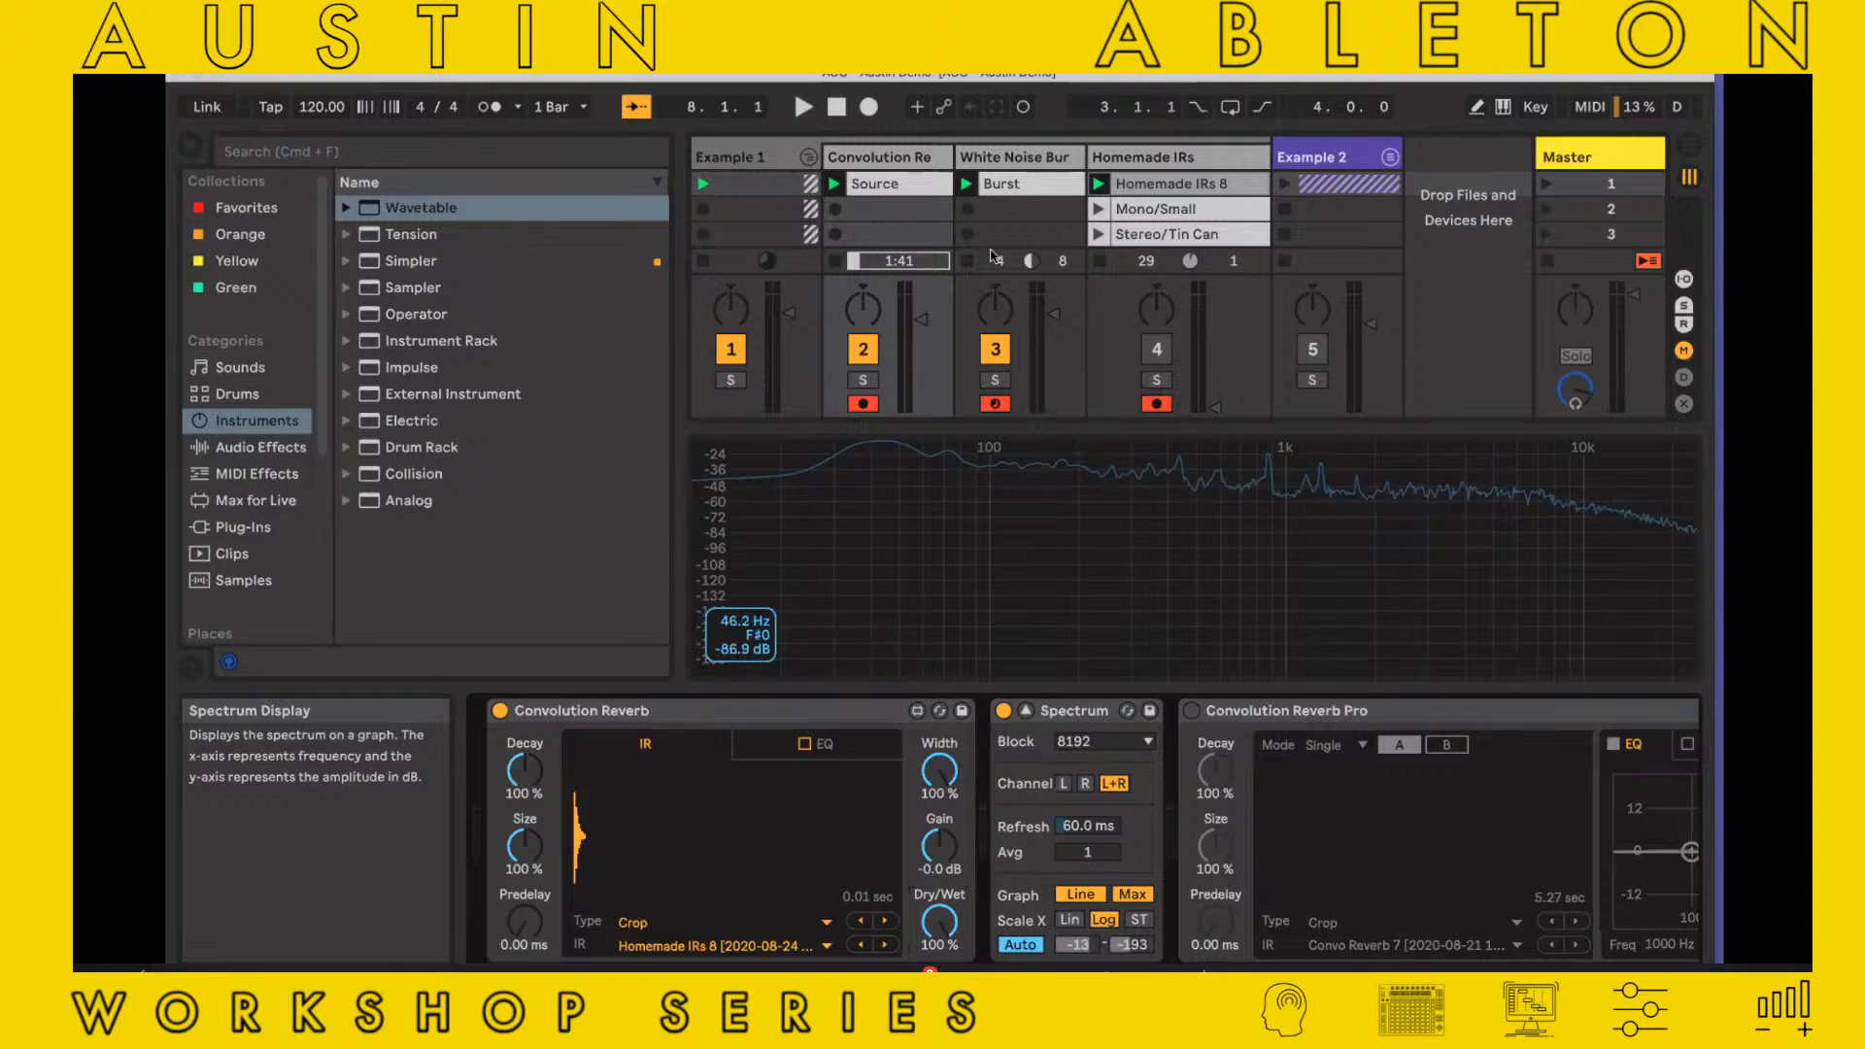
Lengthen oscillator A's envelope in Operator on the White Noise Burst track
double_click(1052, 186)
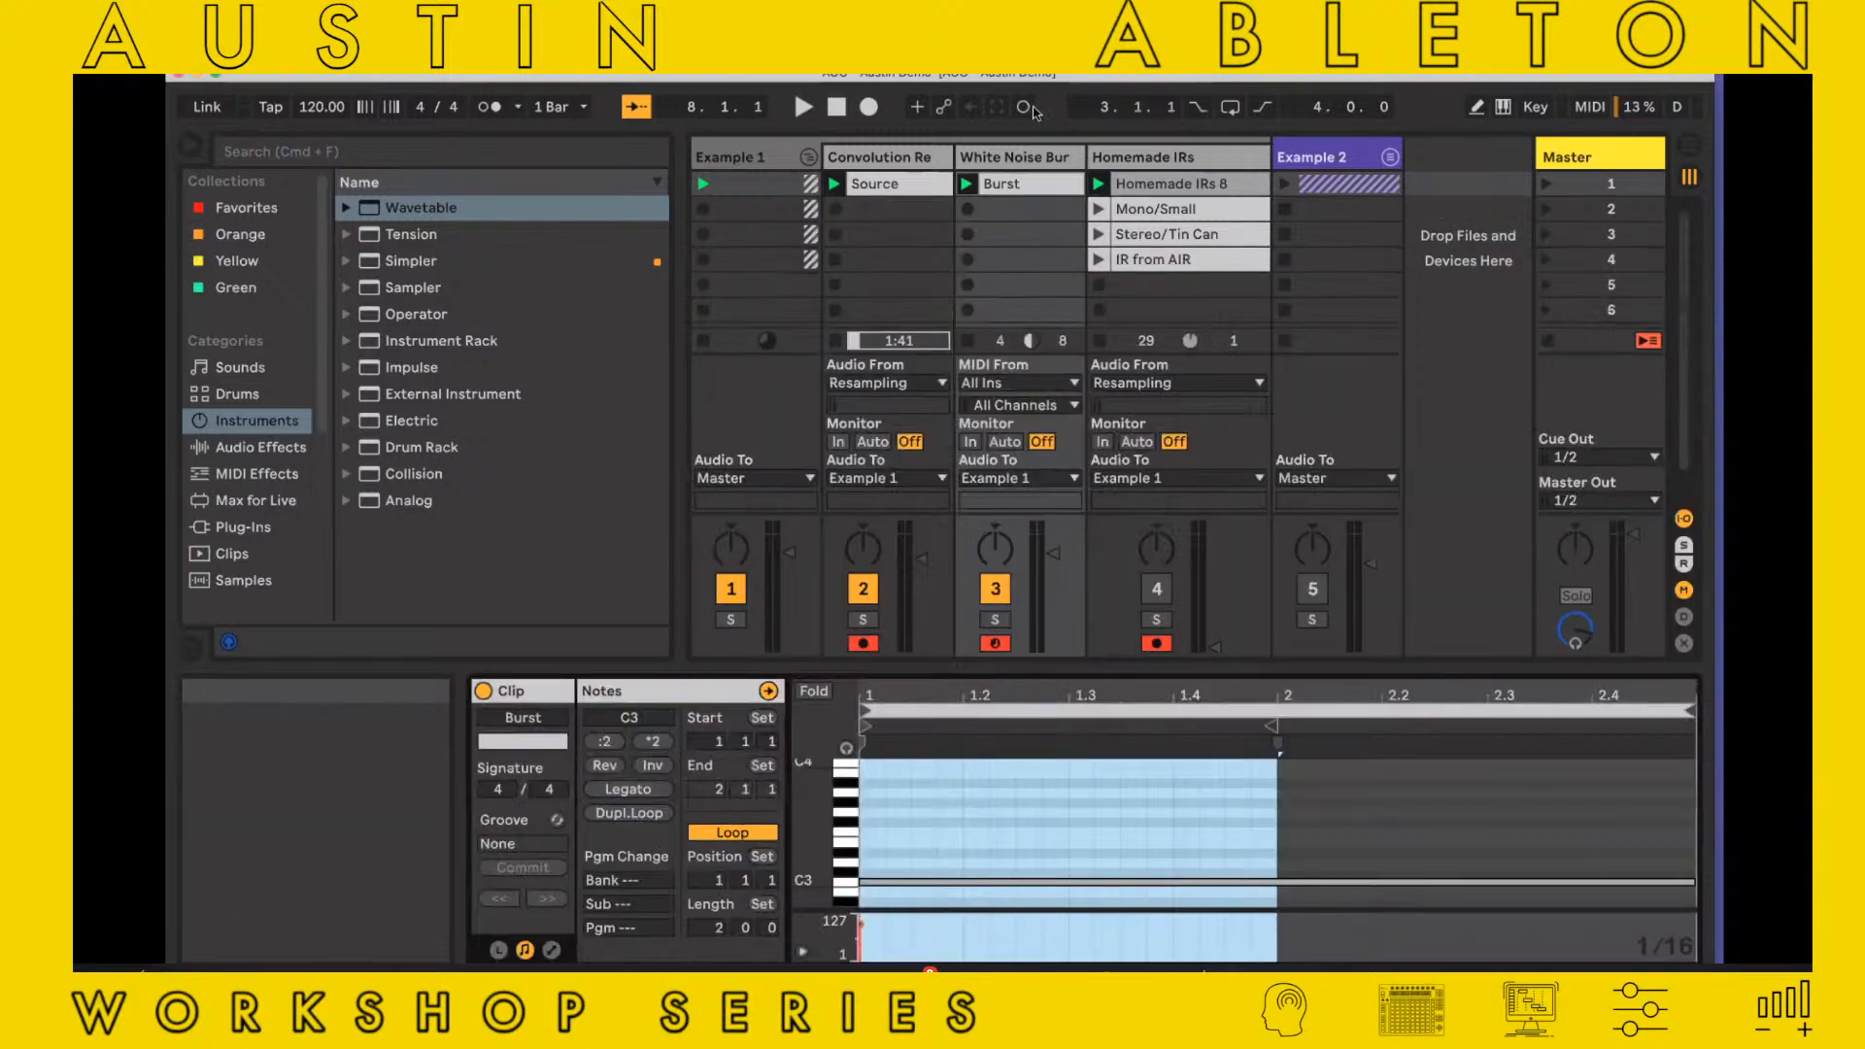
left_click(1038, 157)
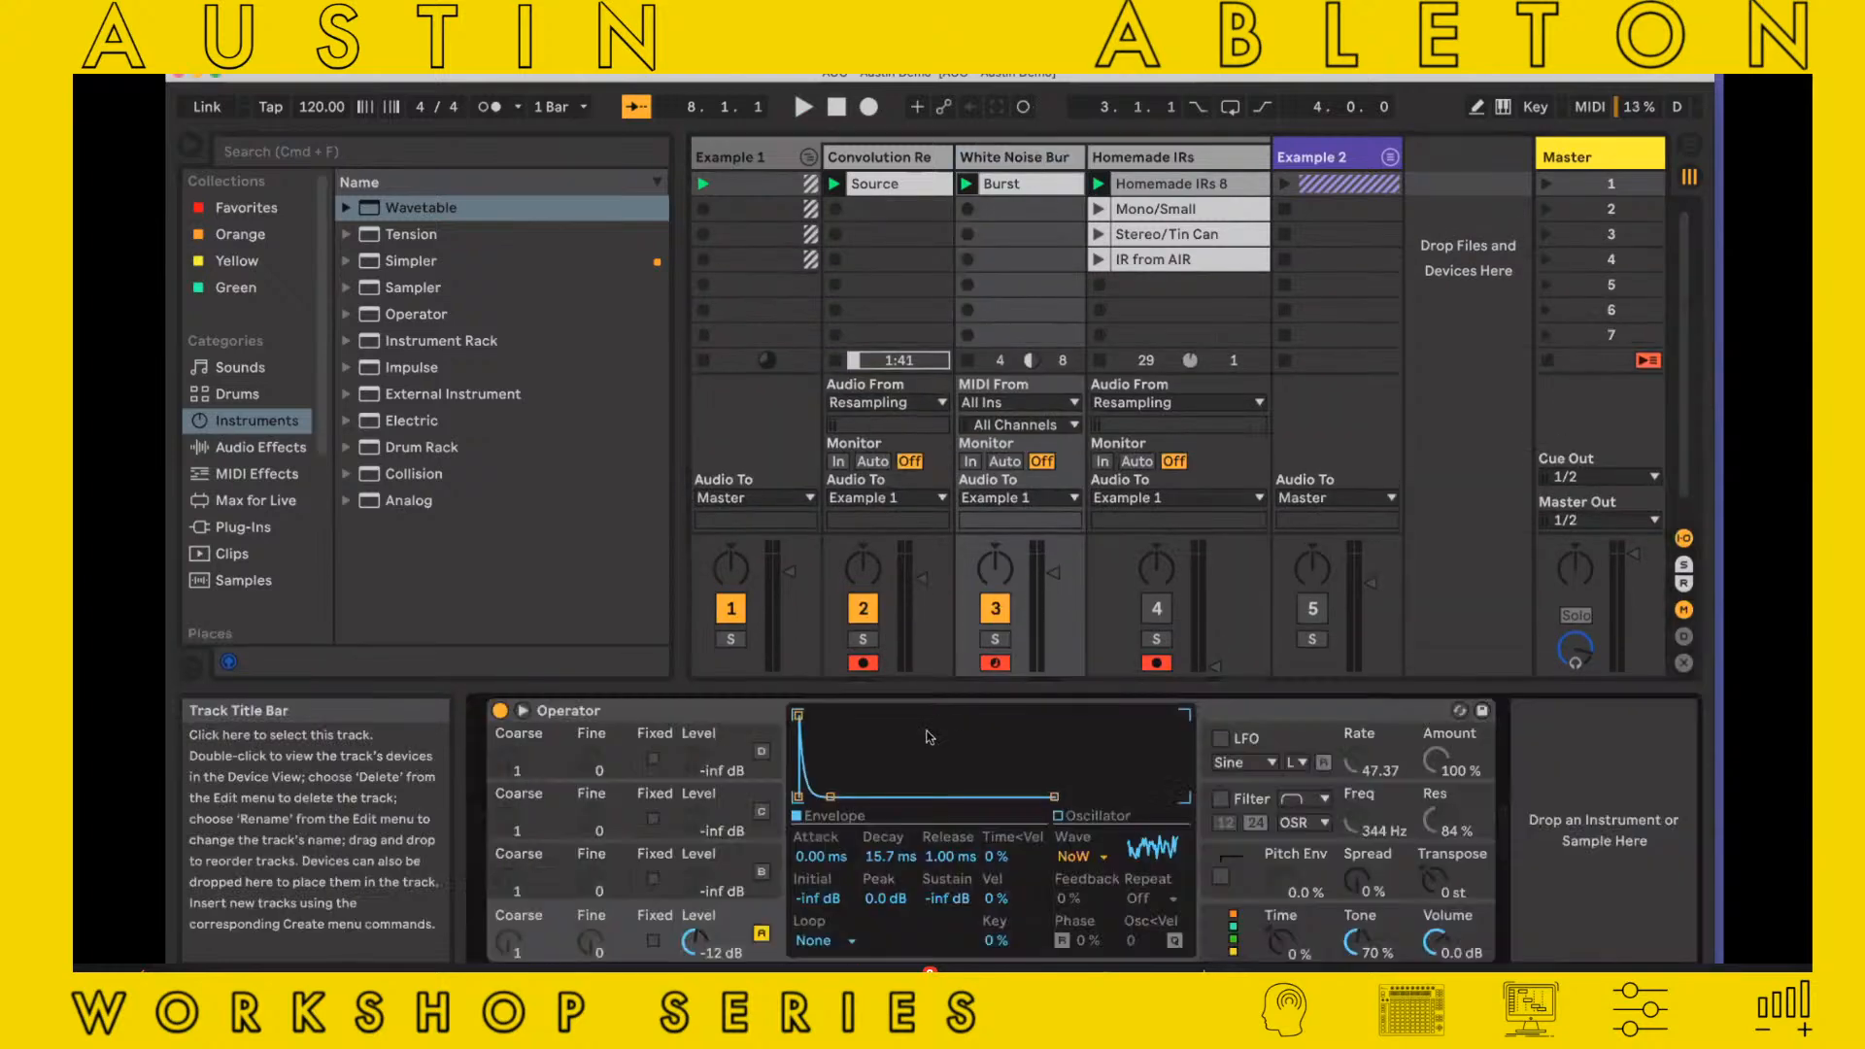
left_click_drag(882, 744, 1066, 808)
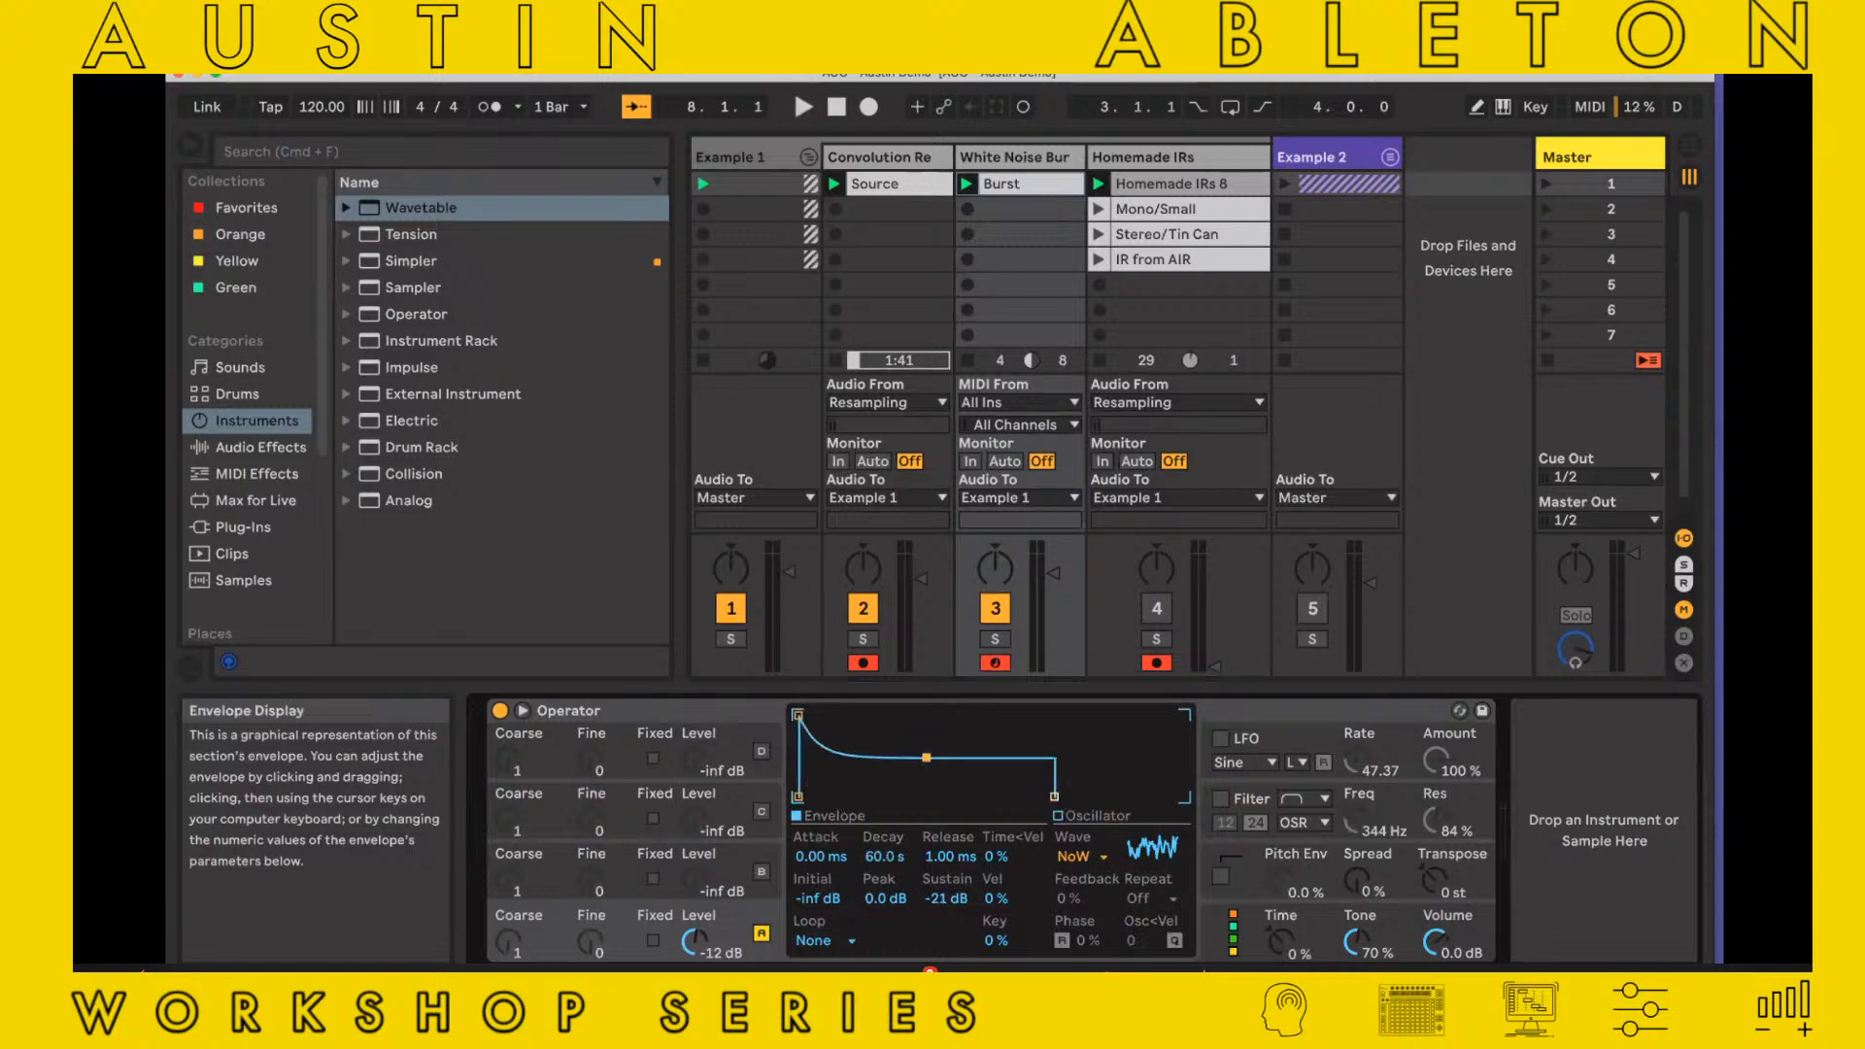
Enable Operator's filter as a low-pass with the Clean circuit and set its envelope peak to 98%
left_click(1220, 798)
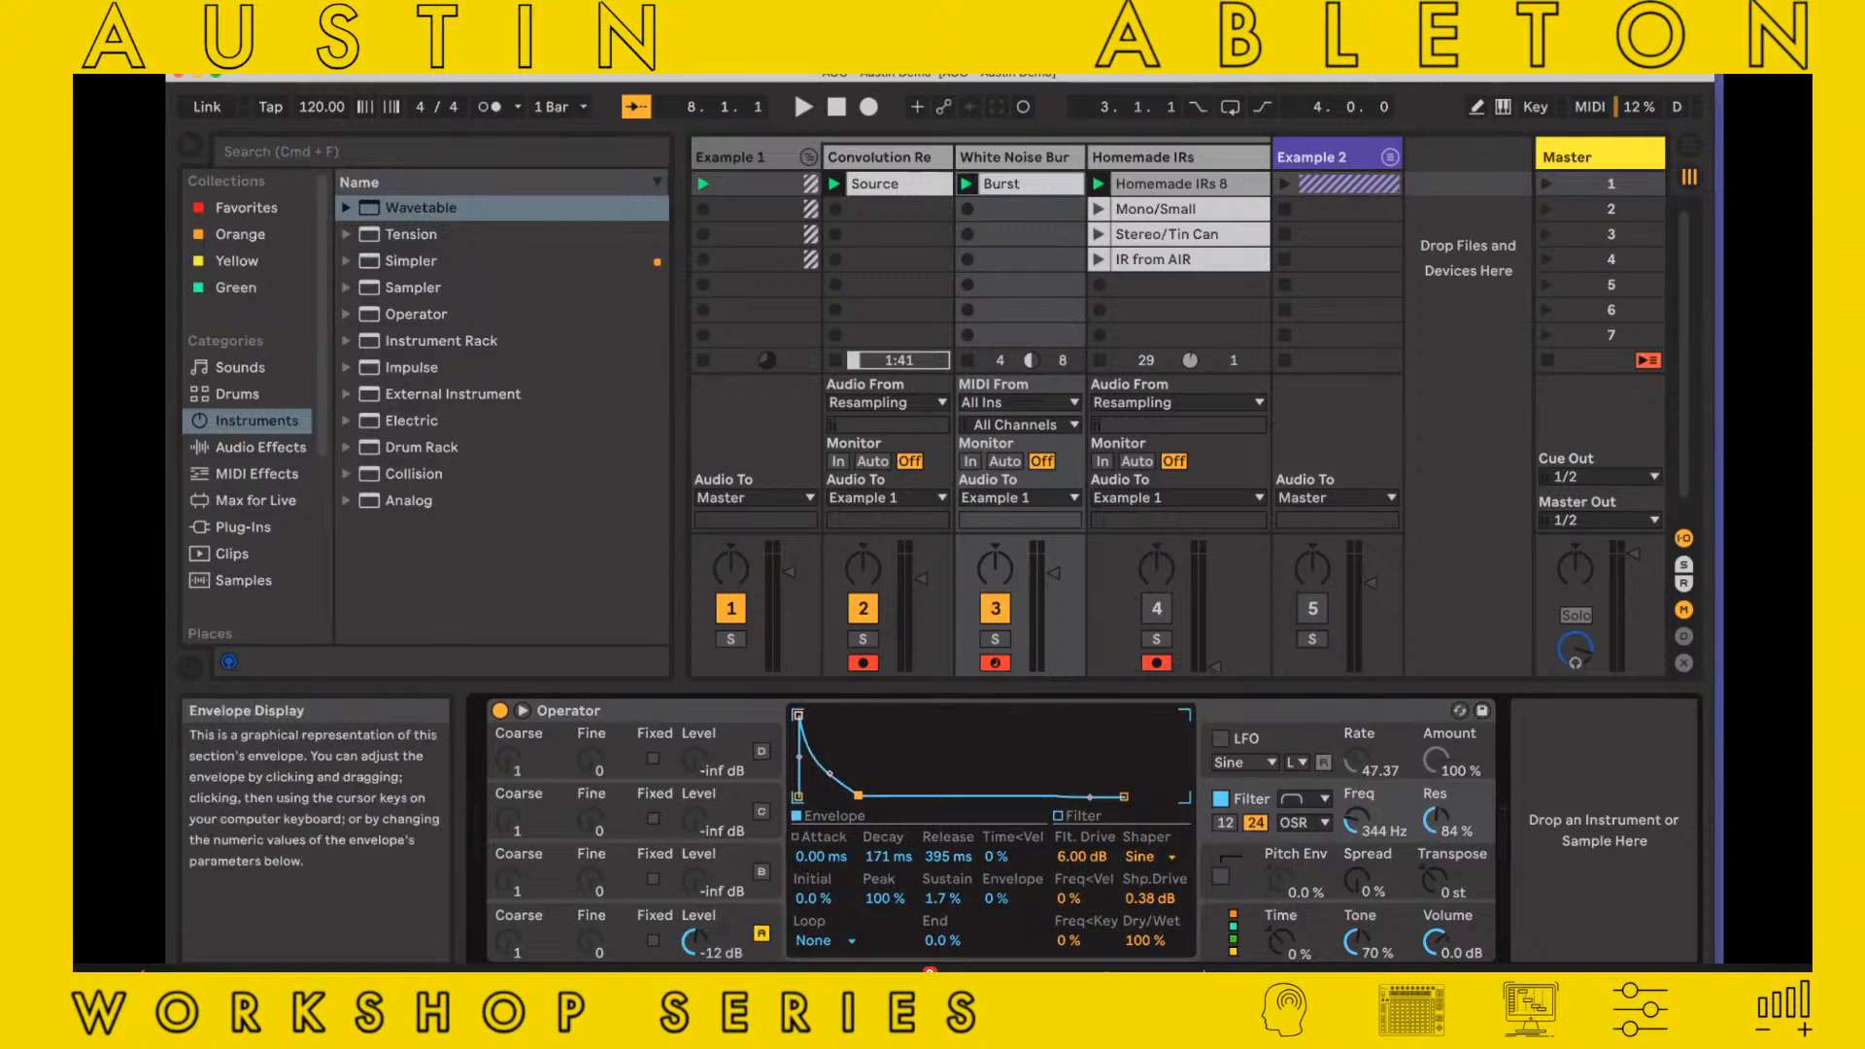
left_click_drag(811, 714, 816, 723)
left_click(829, 774)
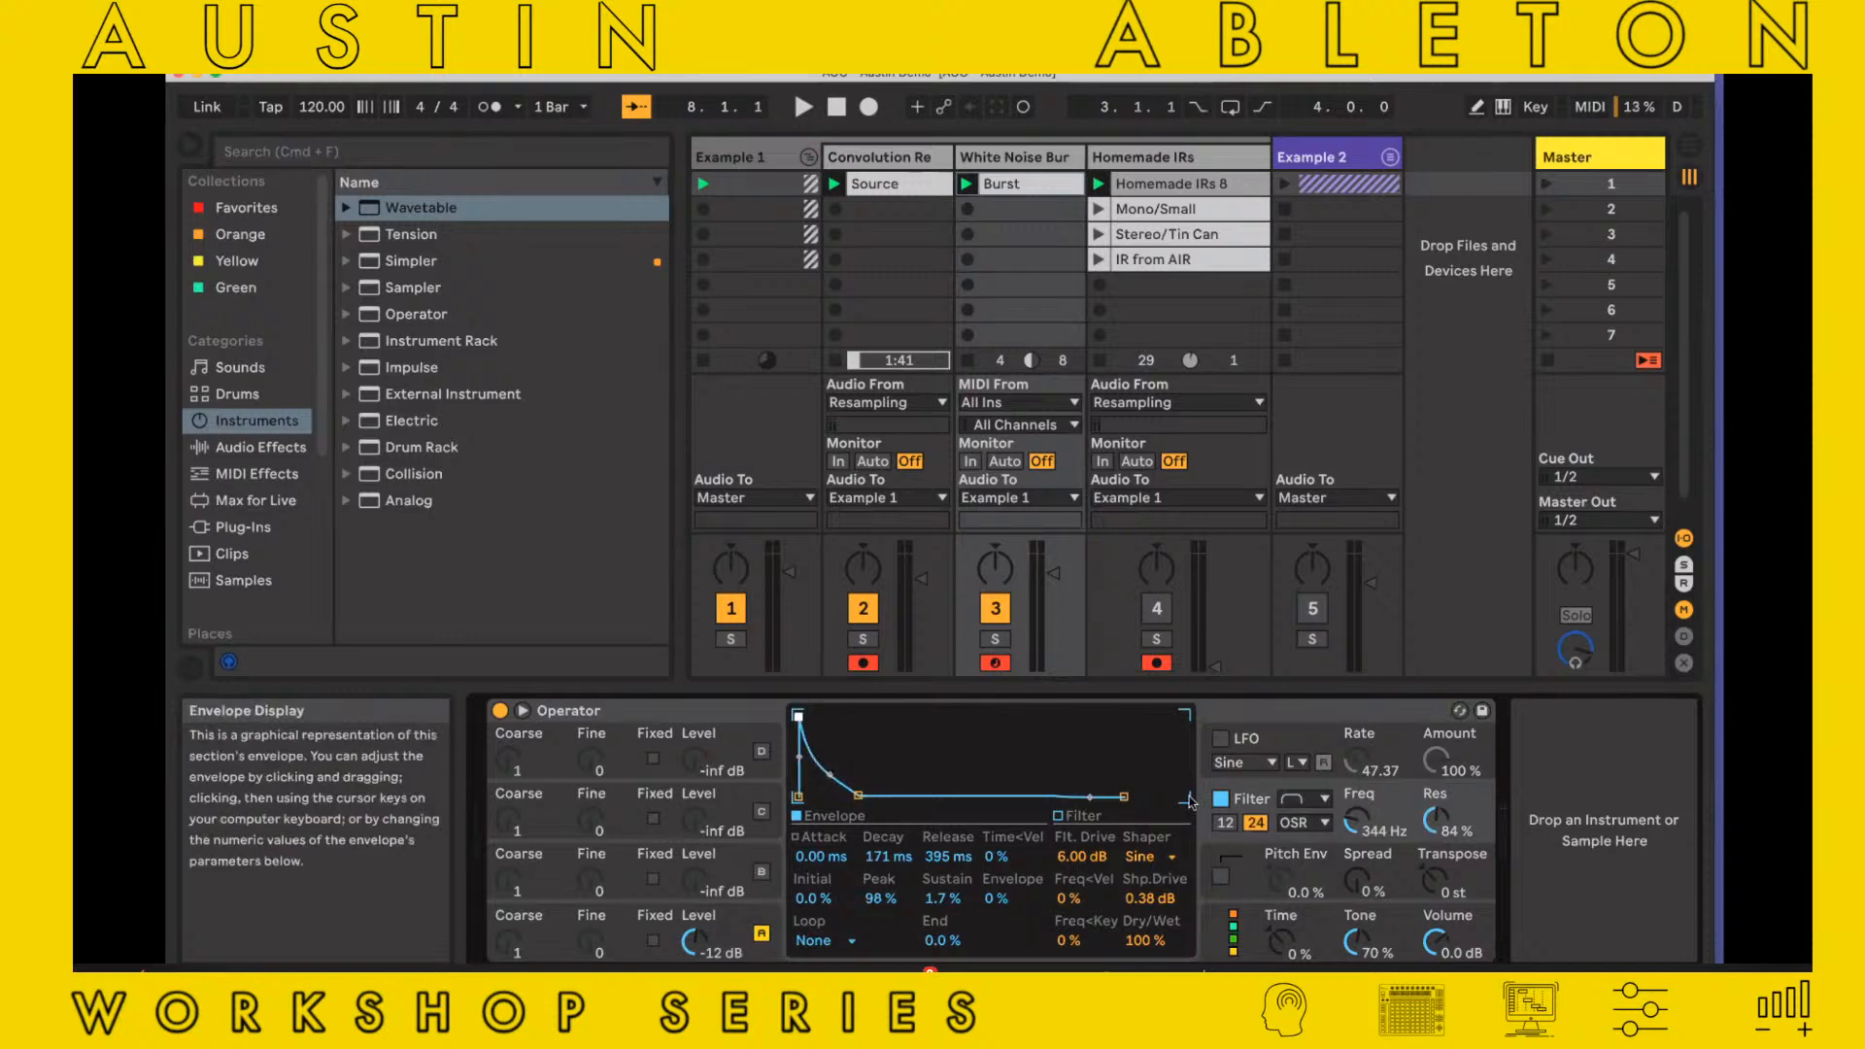
left_click(1319, 800)
left_click(1318, 852)
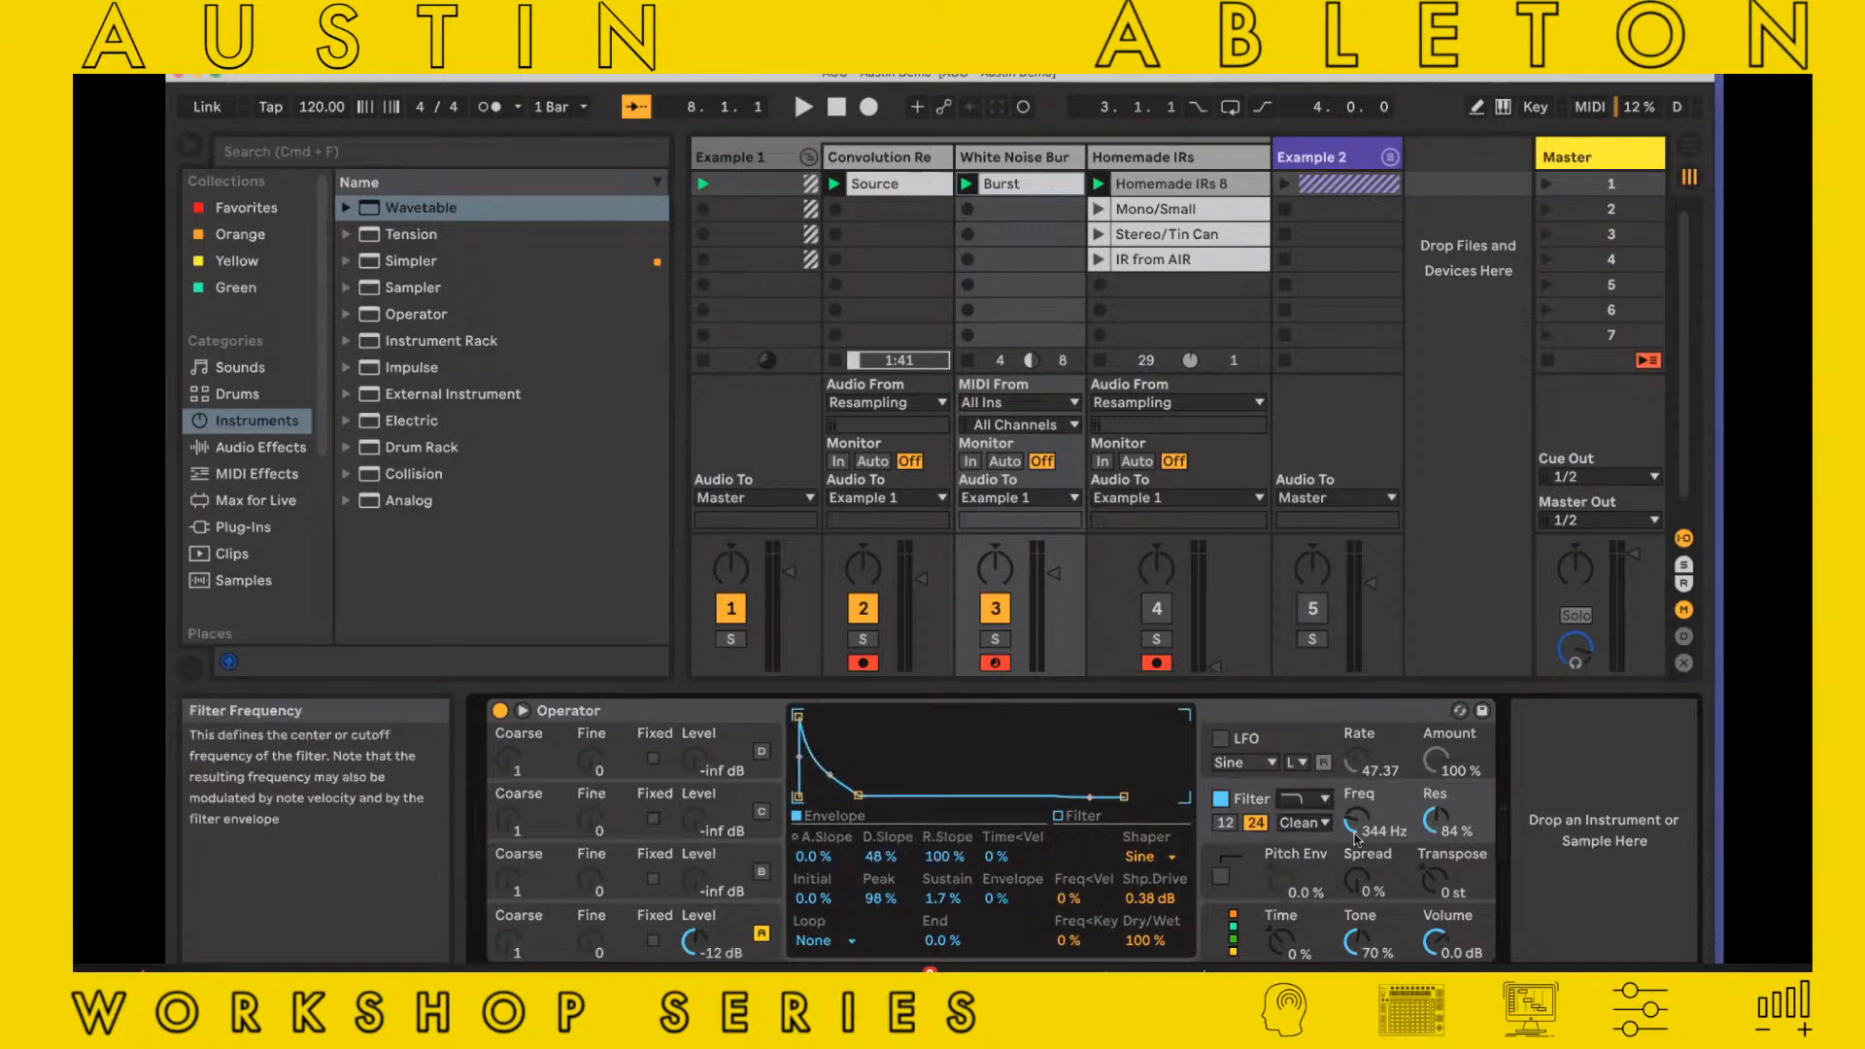
Audition the burst with Convolution Re deactivated, setting Operator's filter frequency to 1.24 kHz and resonance to 77%
left_click(862, 608)
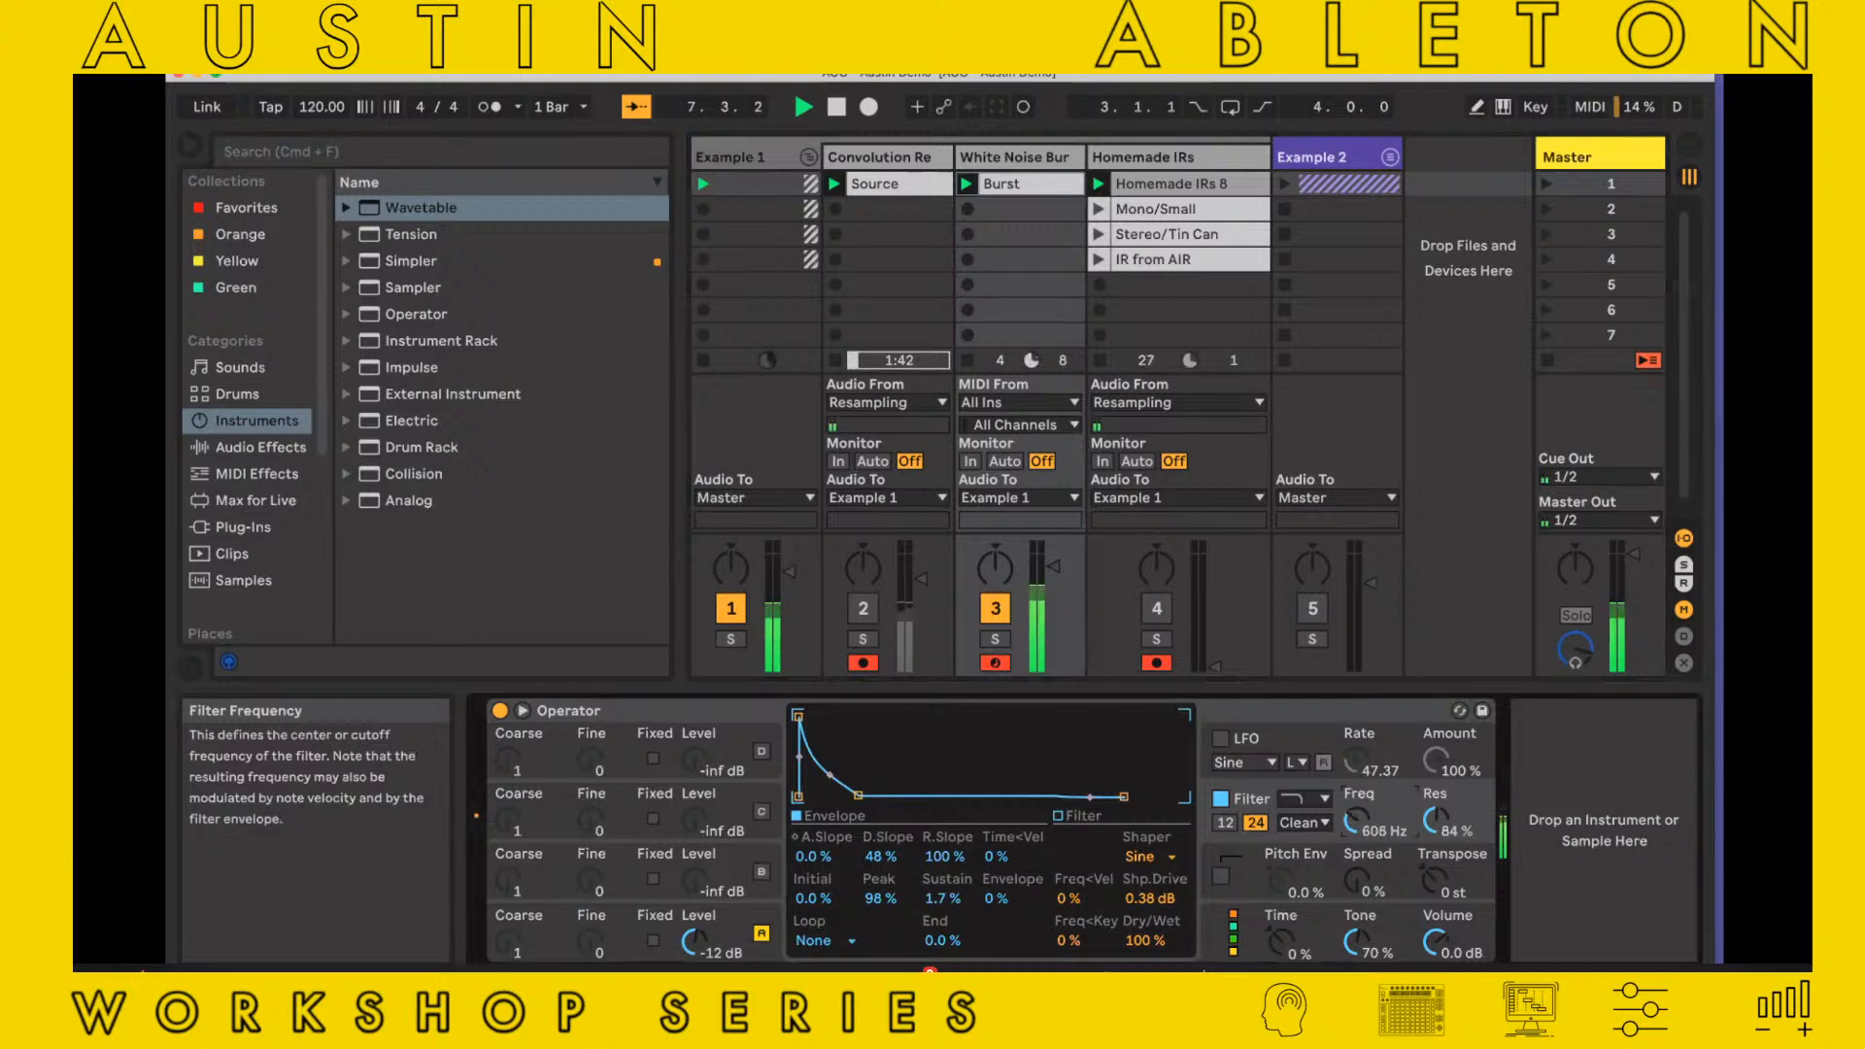
left_click_drag(1357, 821, 1357, 869)
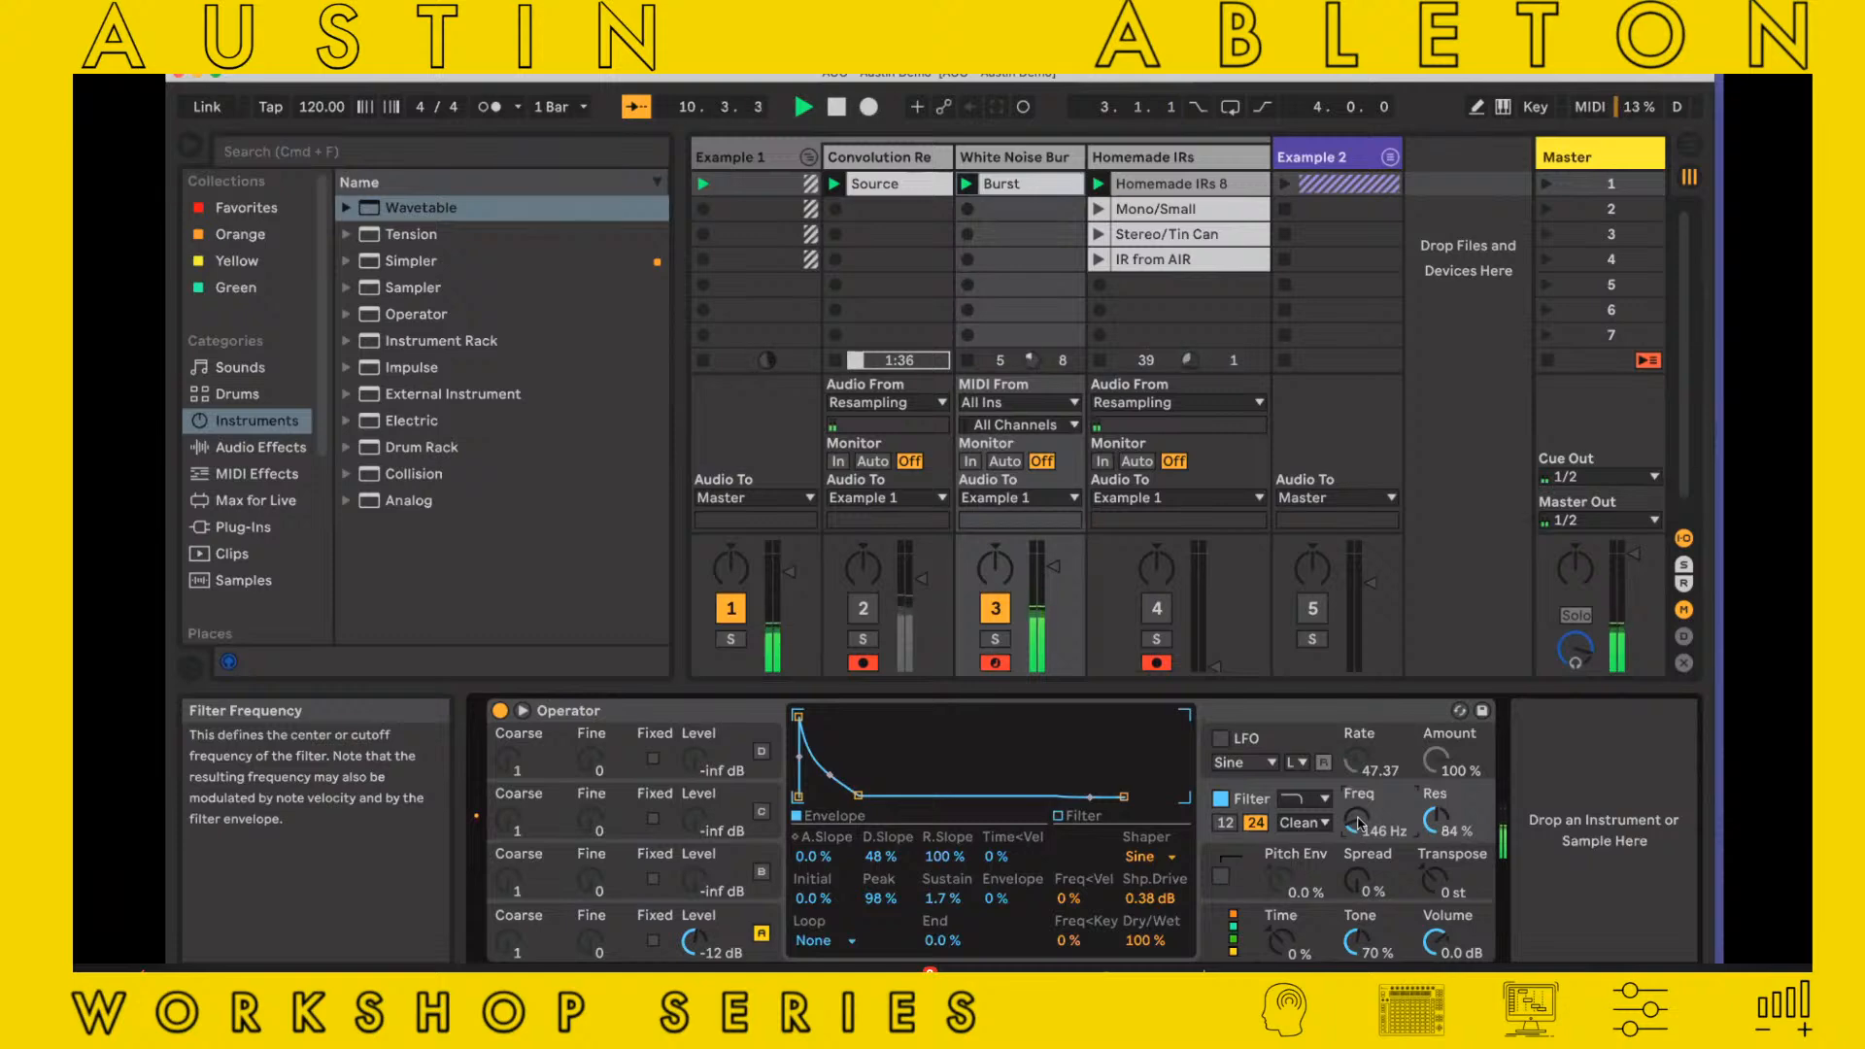
left_click_drag(1417, 825, 1417, 835)
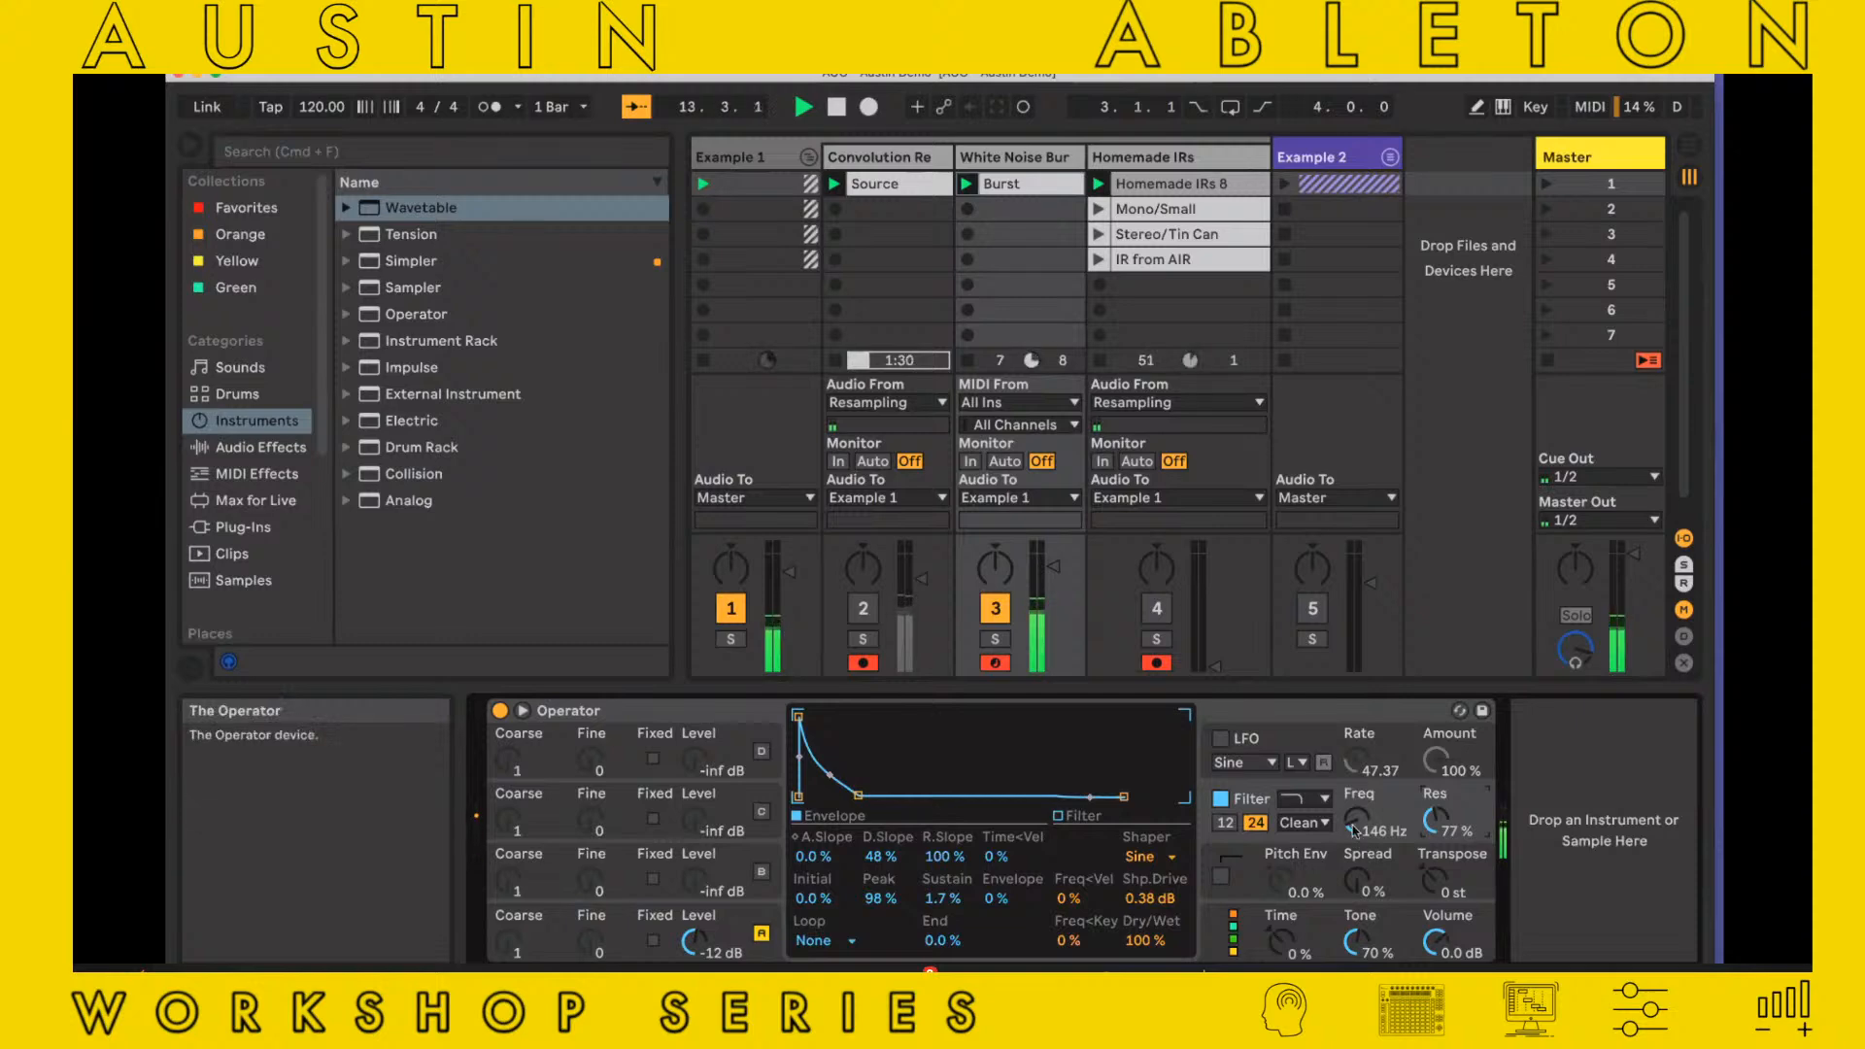
left_click_drag(1360, 830, 1360, 806)
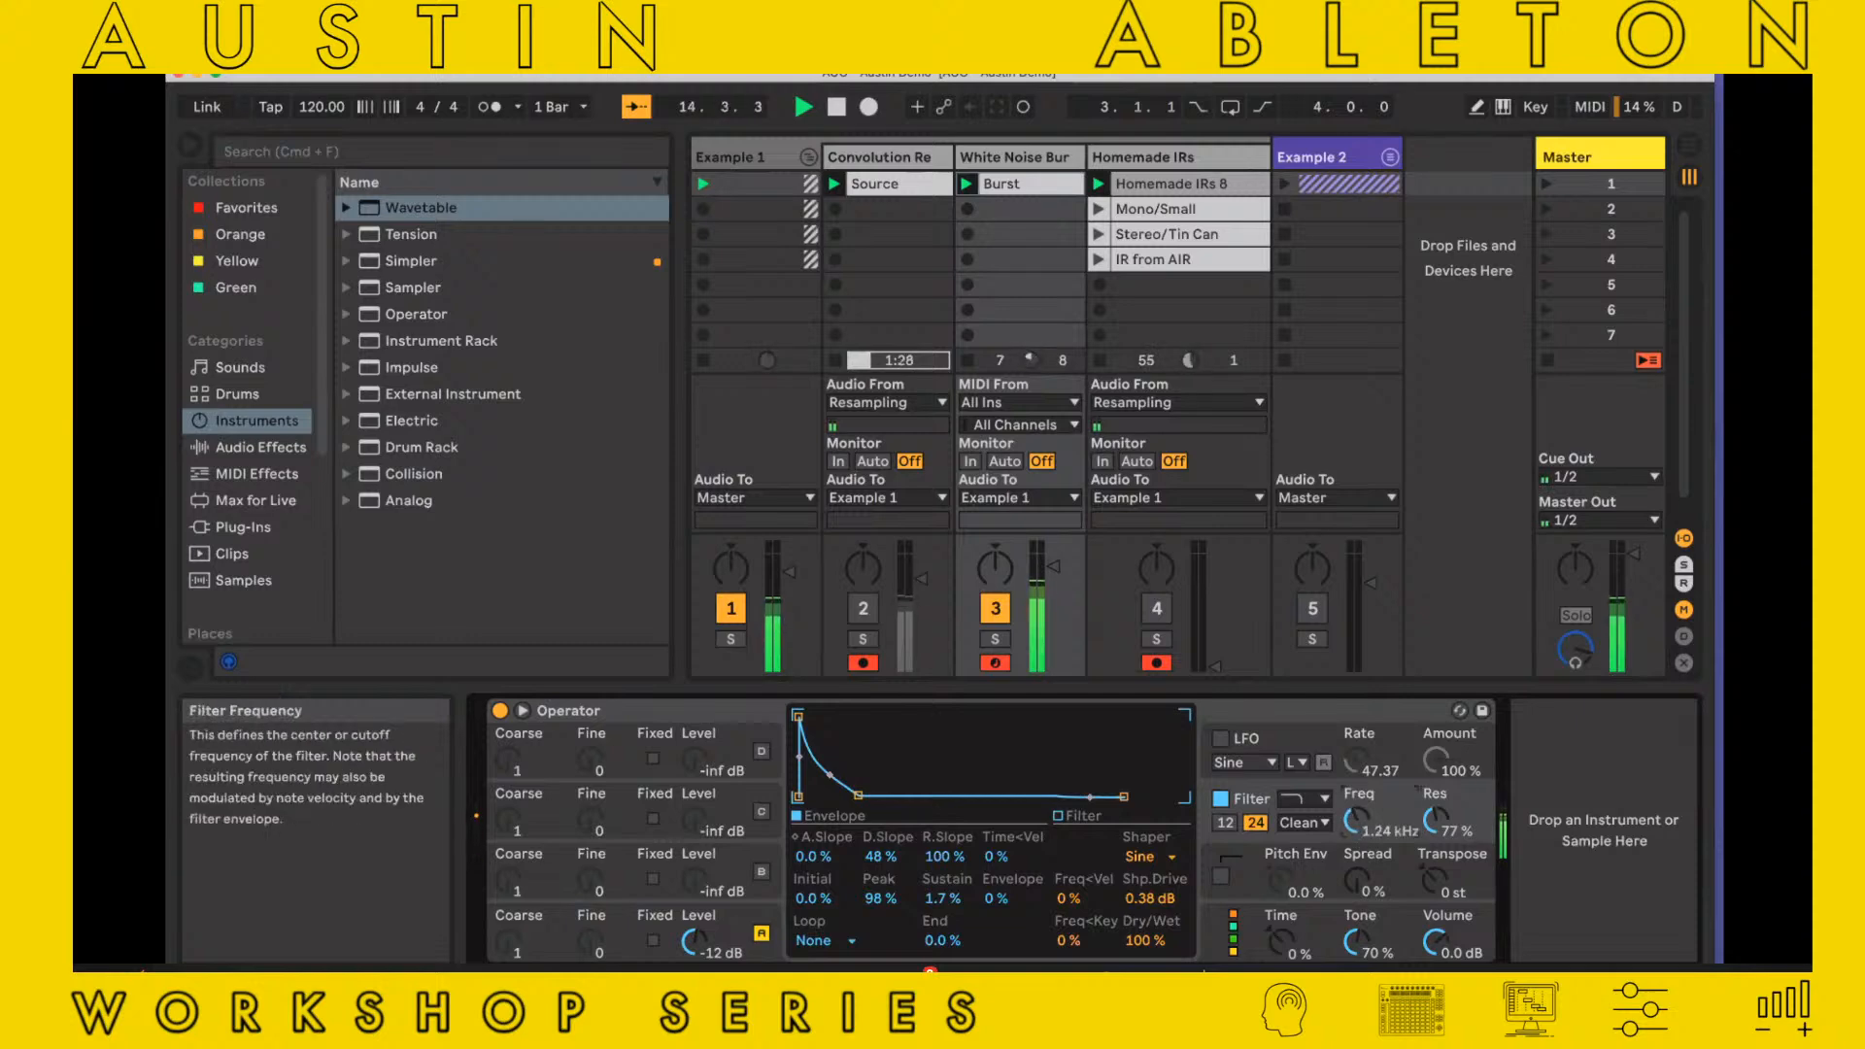
Record the filtered burst into the fifth slot of Homemade IRs while setting oscillator A's decay to 1.66 s
left_click(1101, 285)
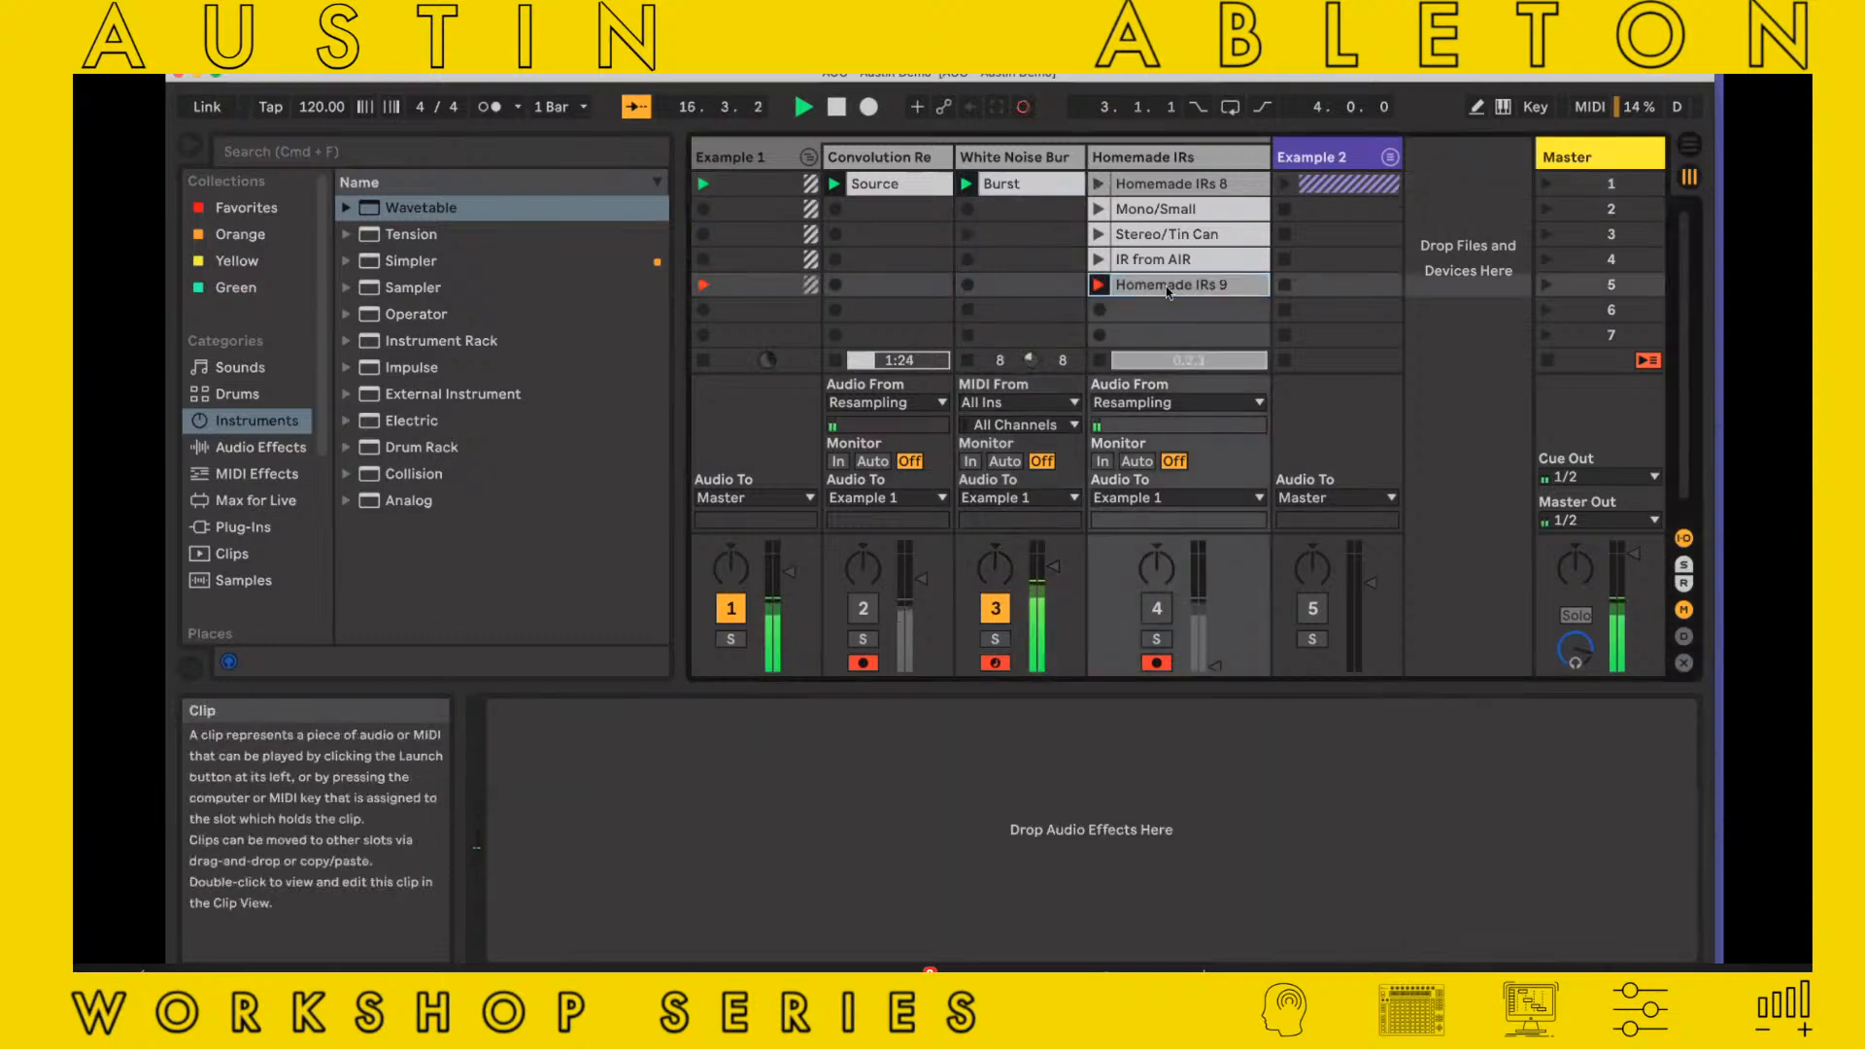
left_click(1169, 291)
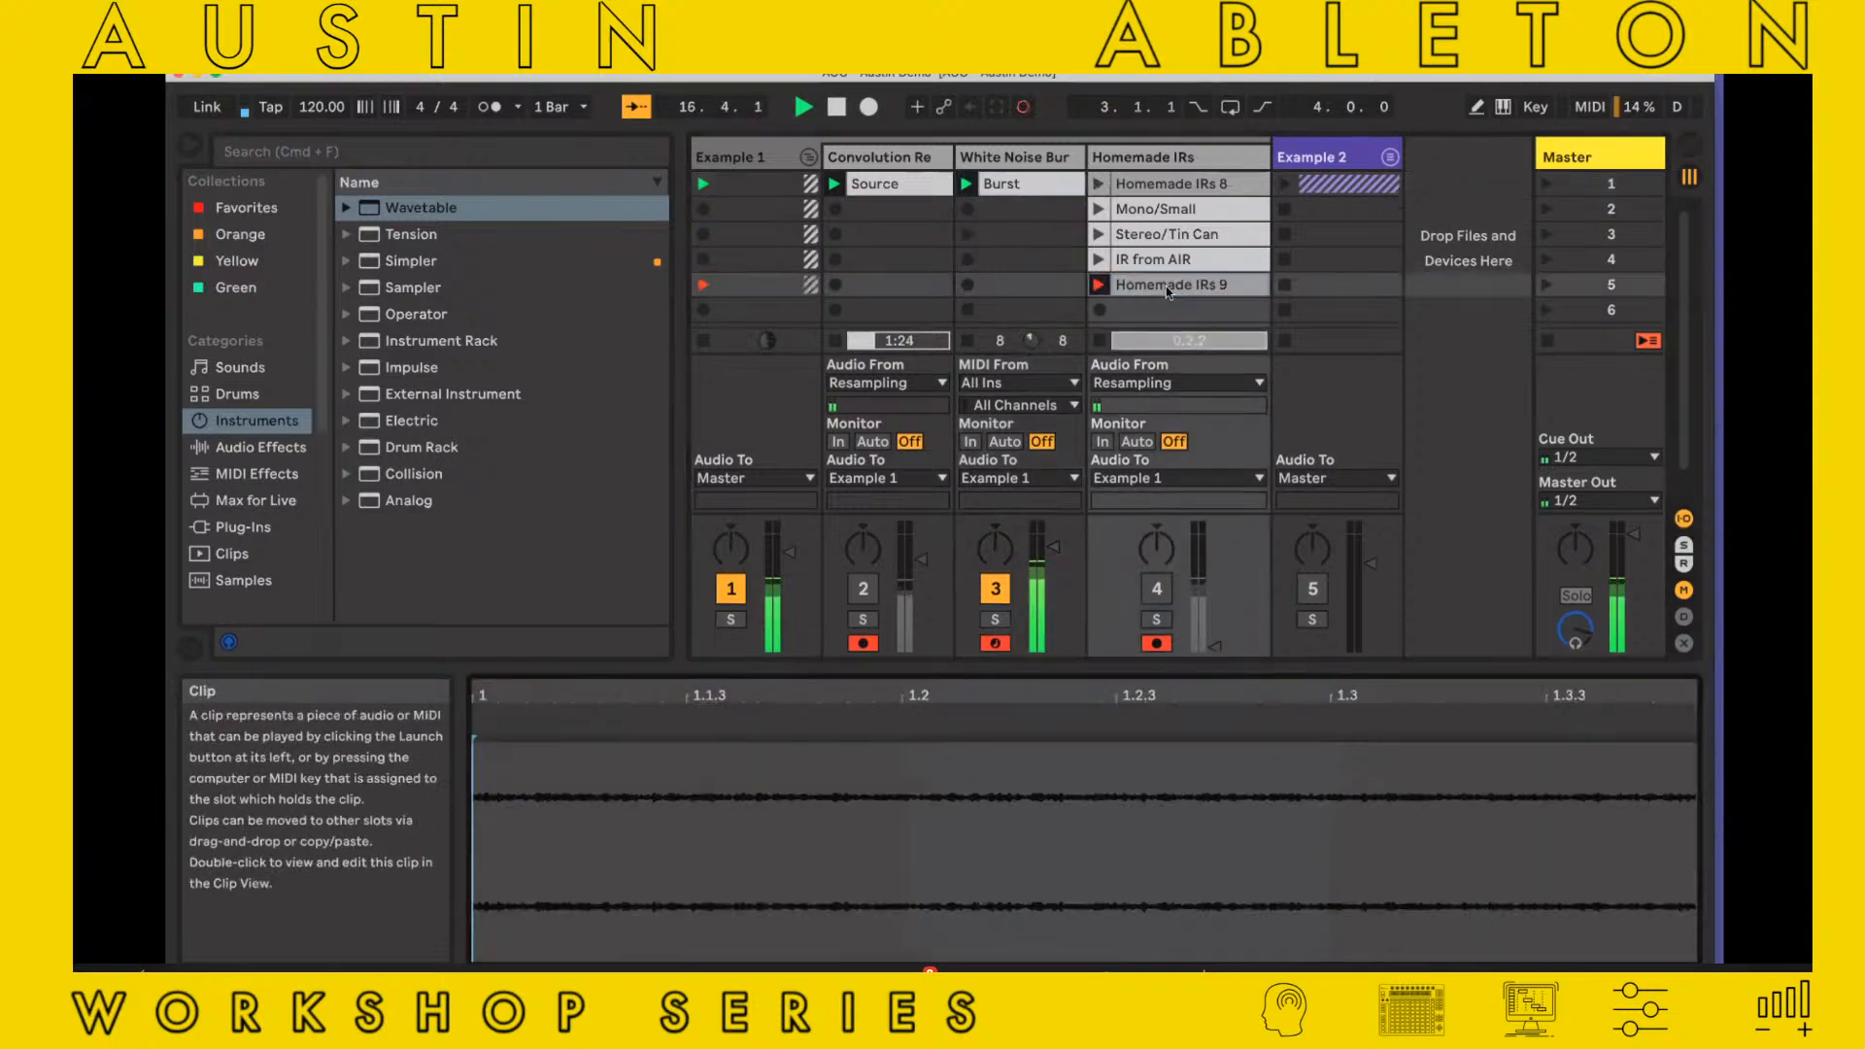
double_click(999, 163)
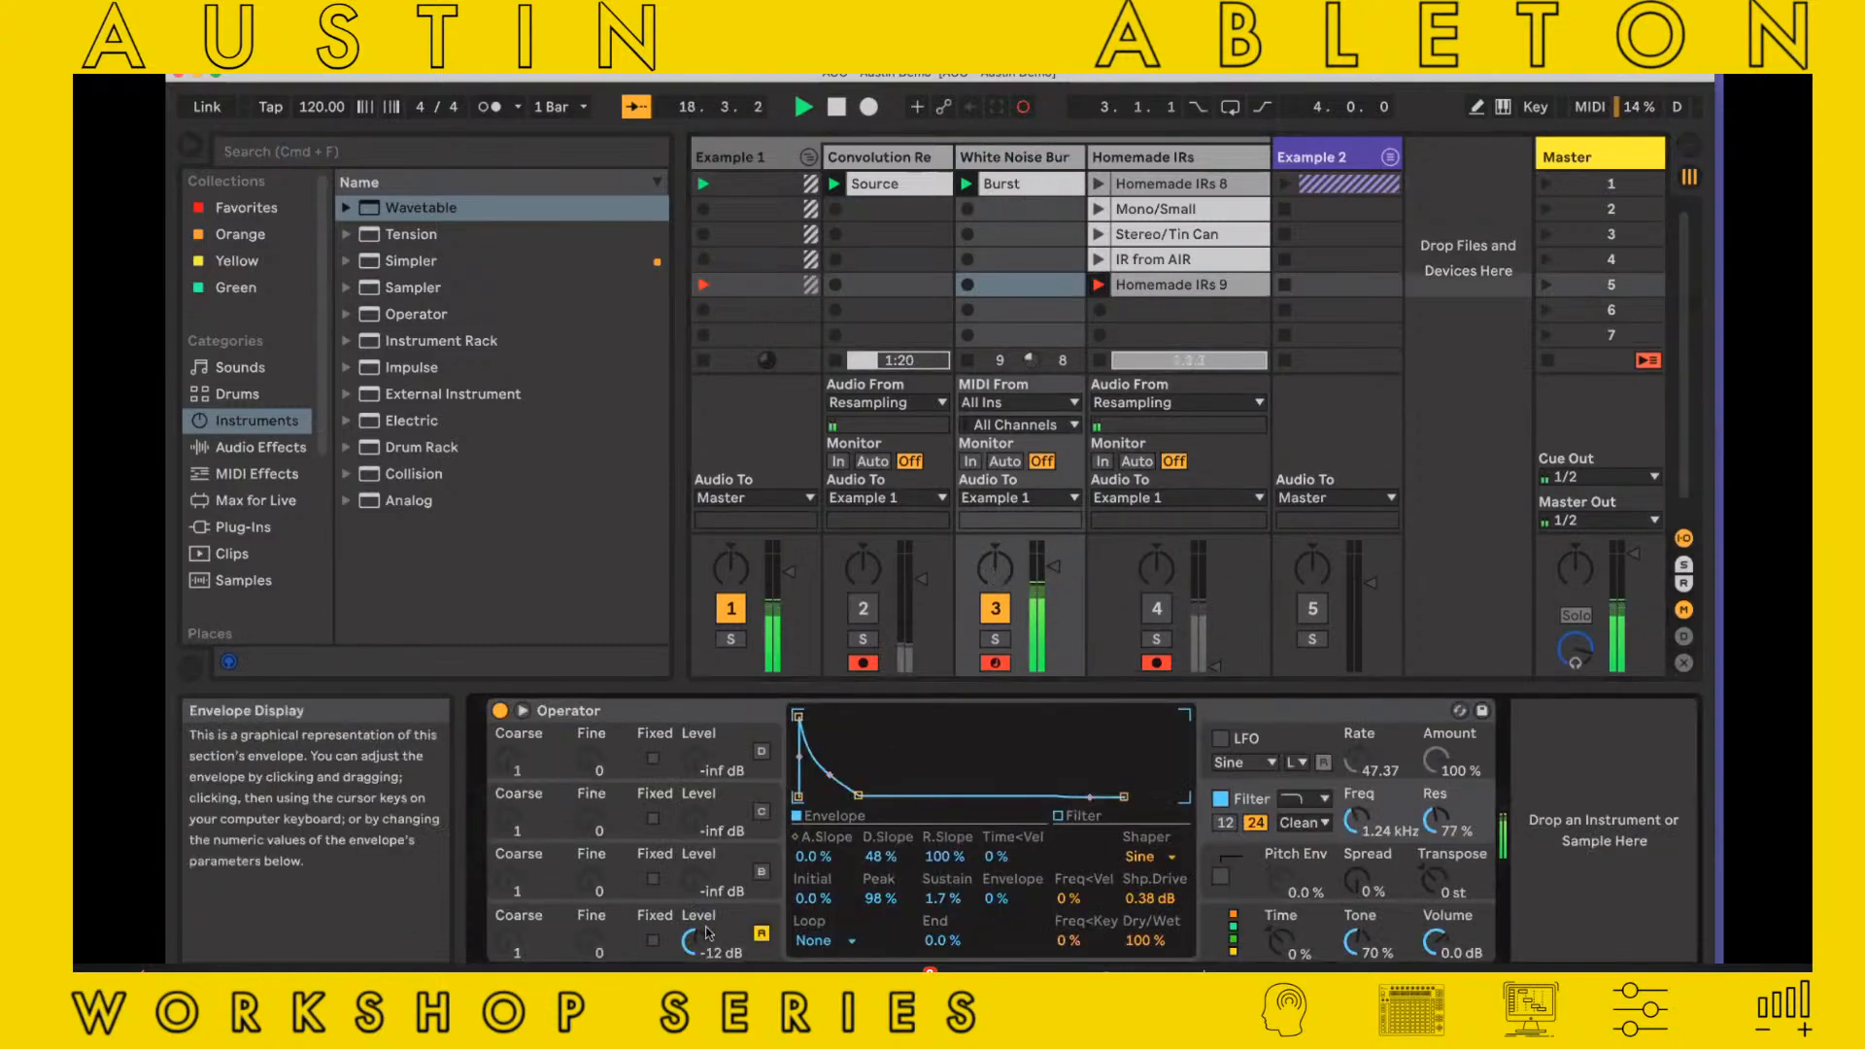
left_click(707, 932)
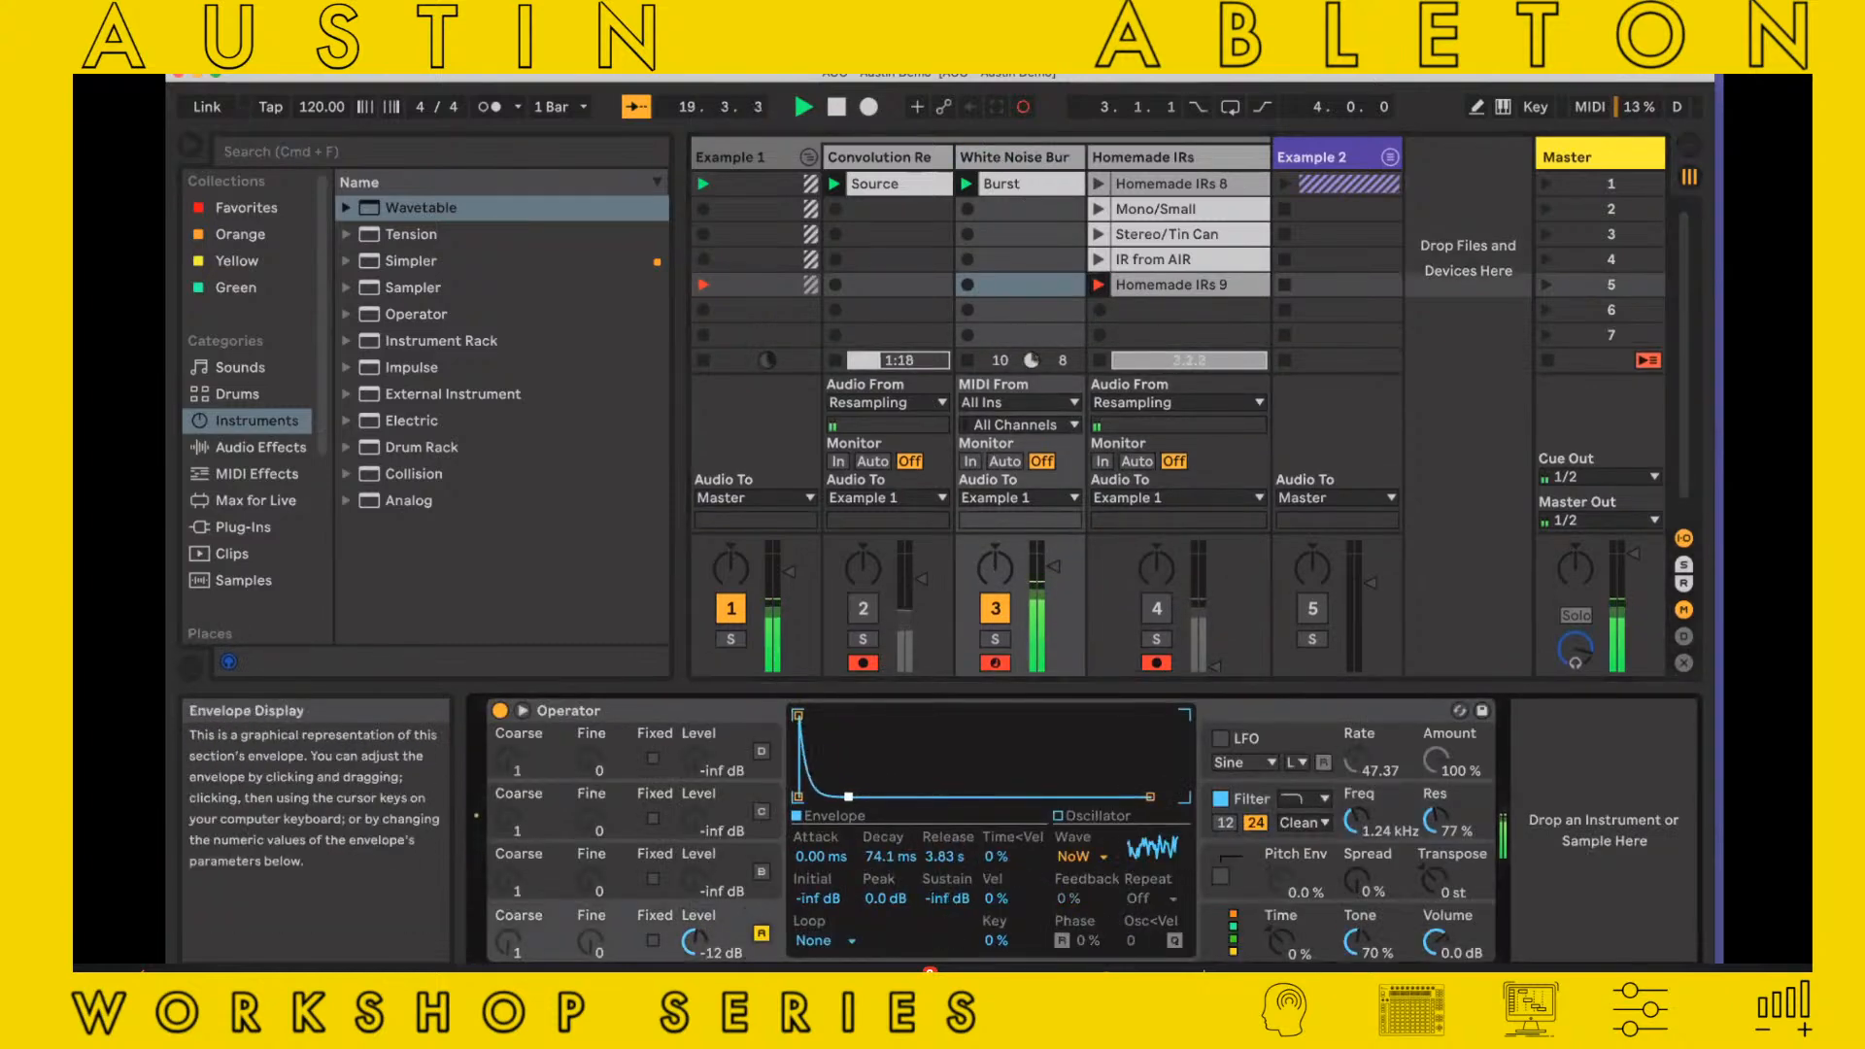
mouse_move(848, 796)
left_mouse_down()
mouse_move(904, 797)
mouse_move(884, 796)
left_mouse_up()
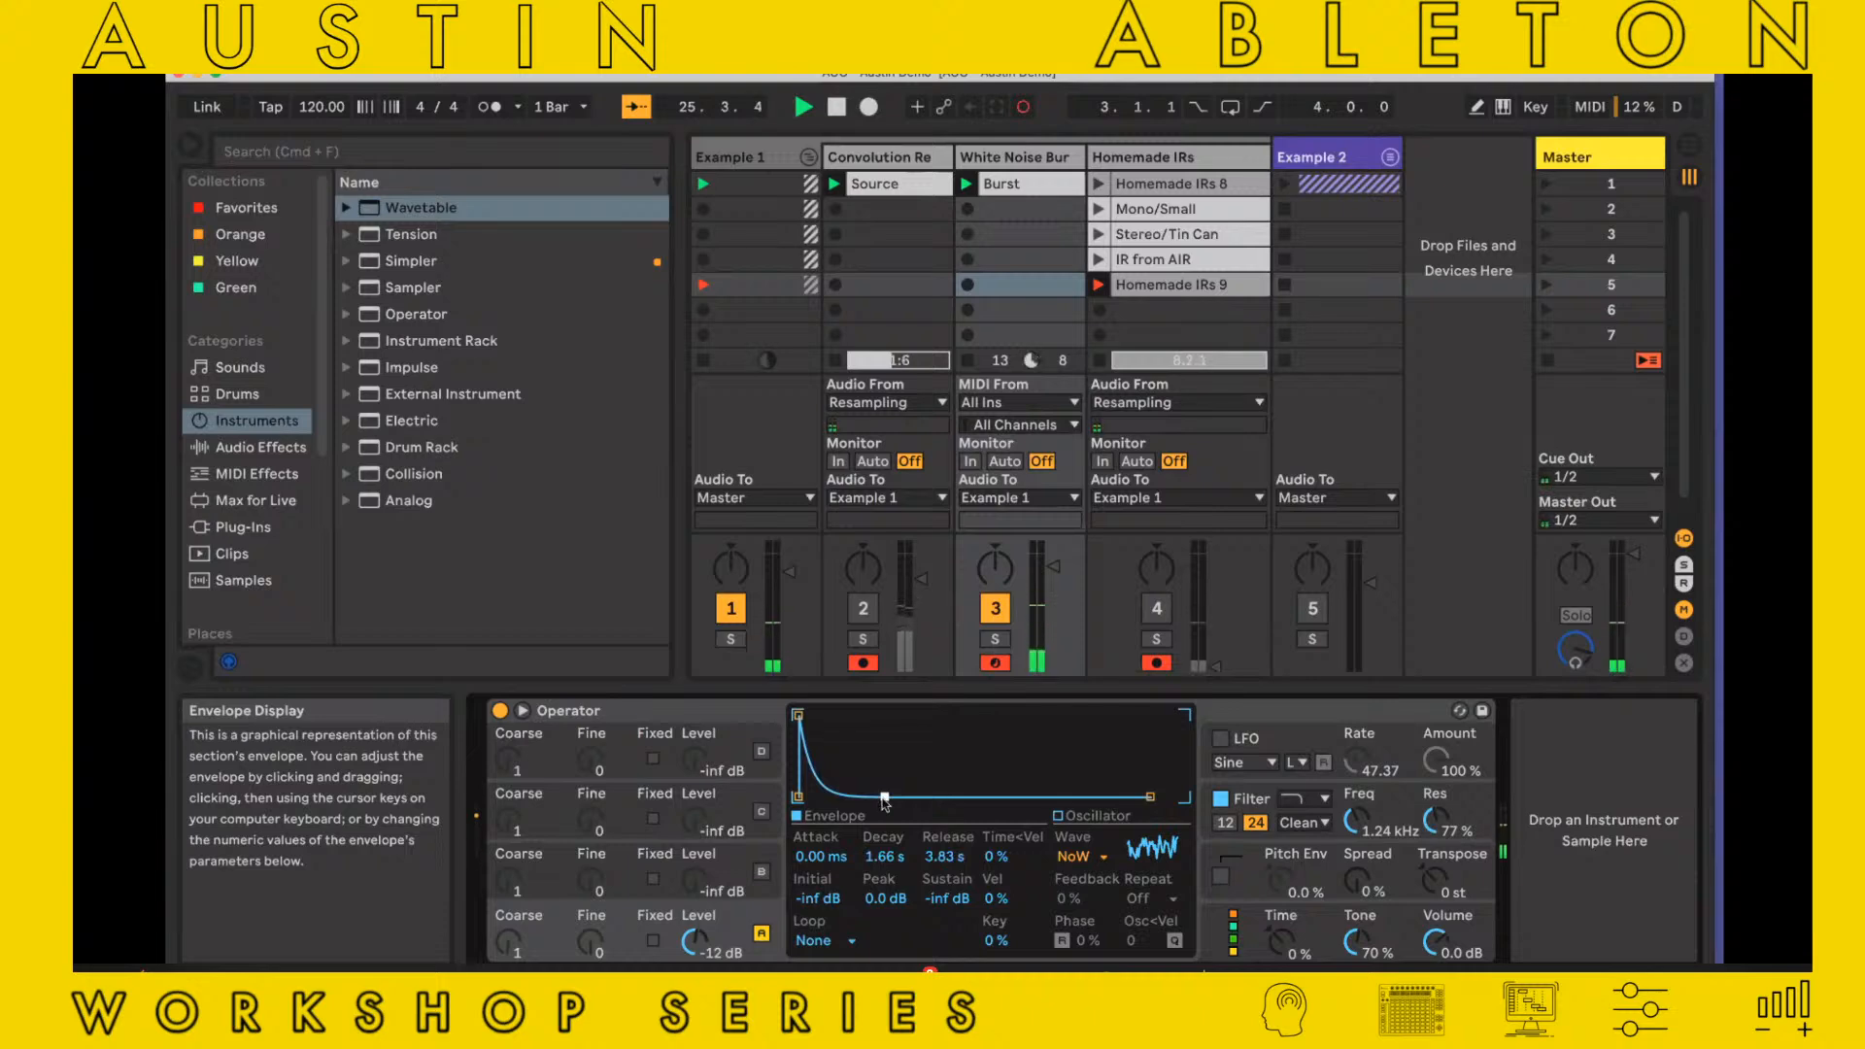
Crop Homemade IRs 9 to a one-bar loop starting at 10.1.1 and move the clip to the track's first slot
left_click(1166, 284)
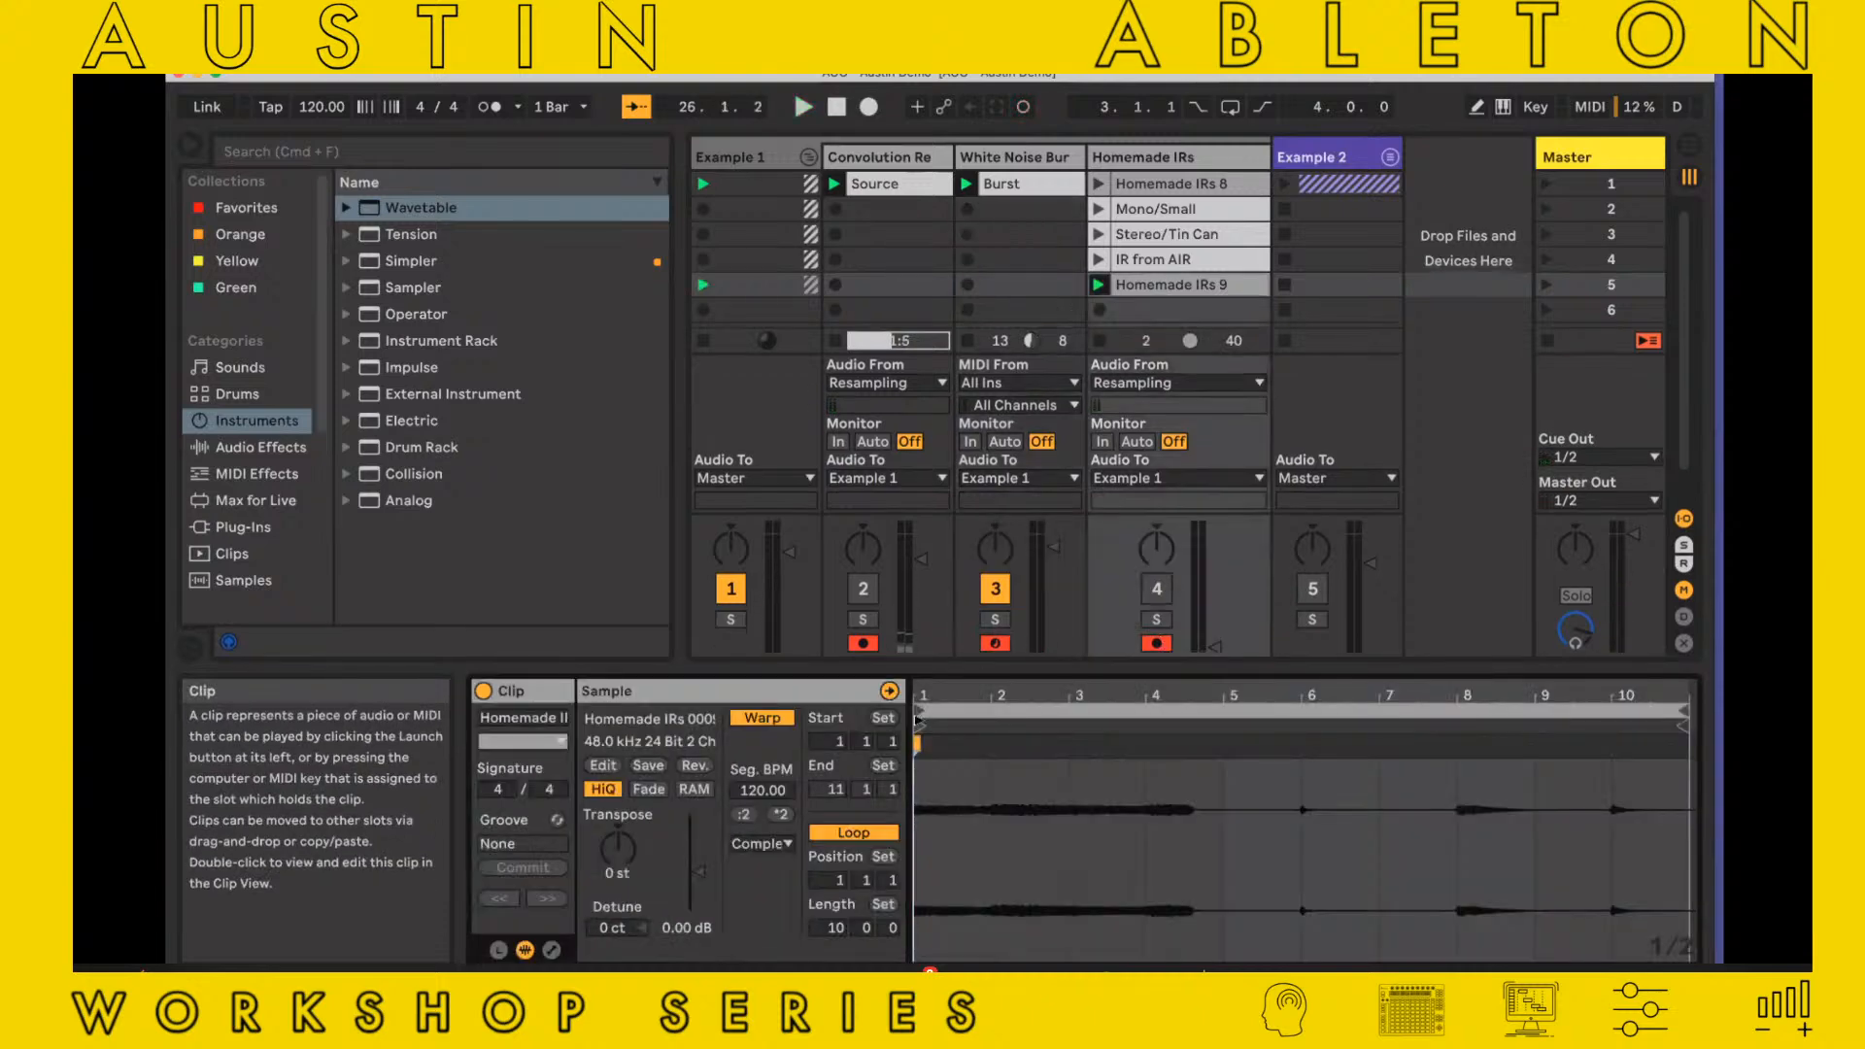
left_click_drag(931, 714, 1612, 714)
right_click(1636, 772)
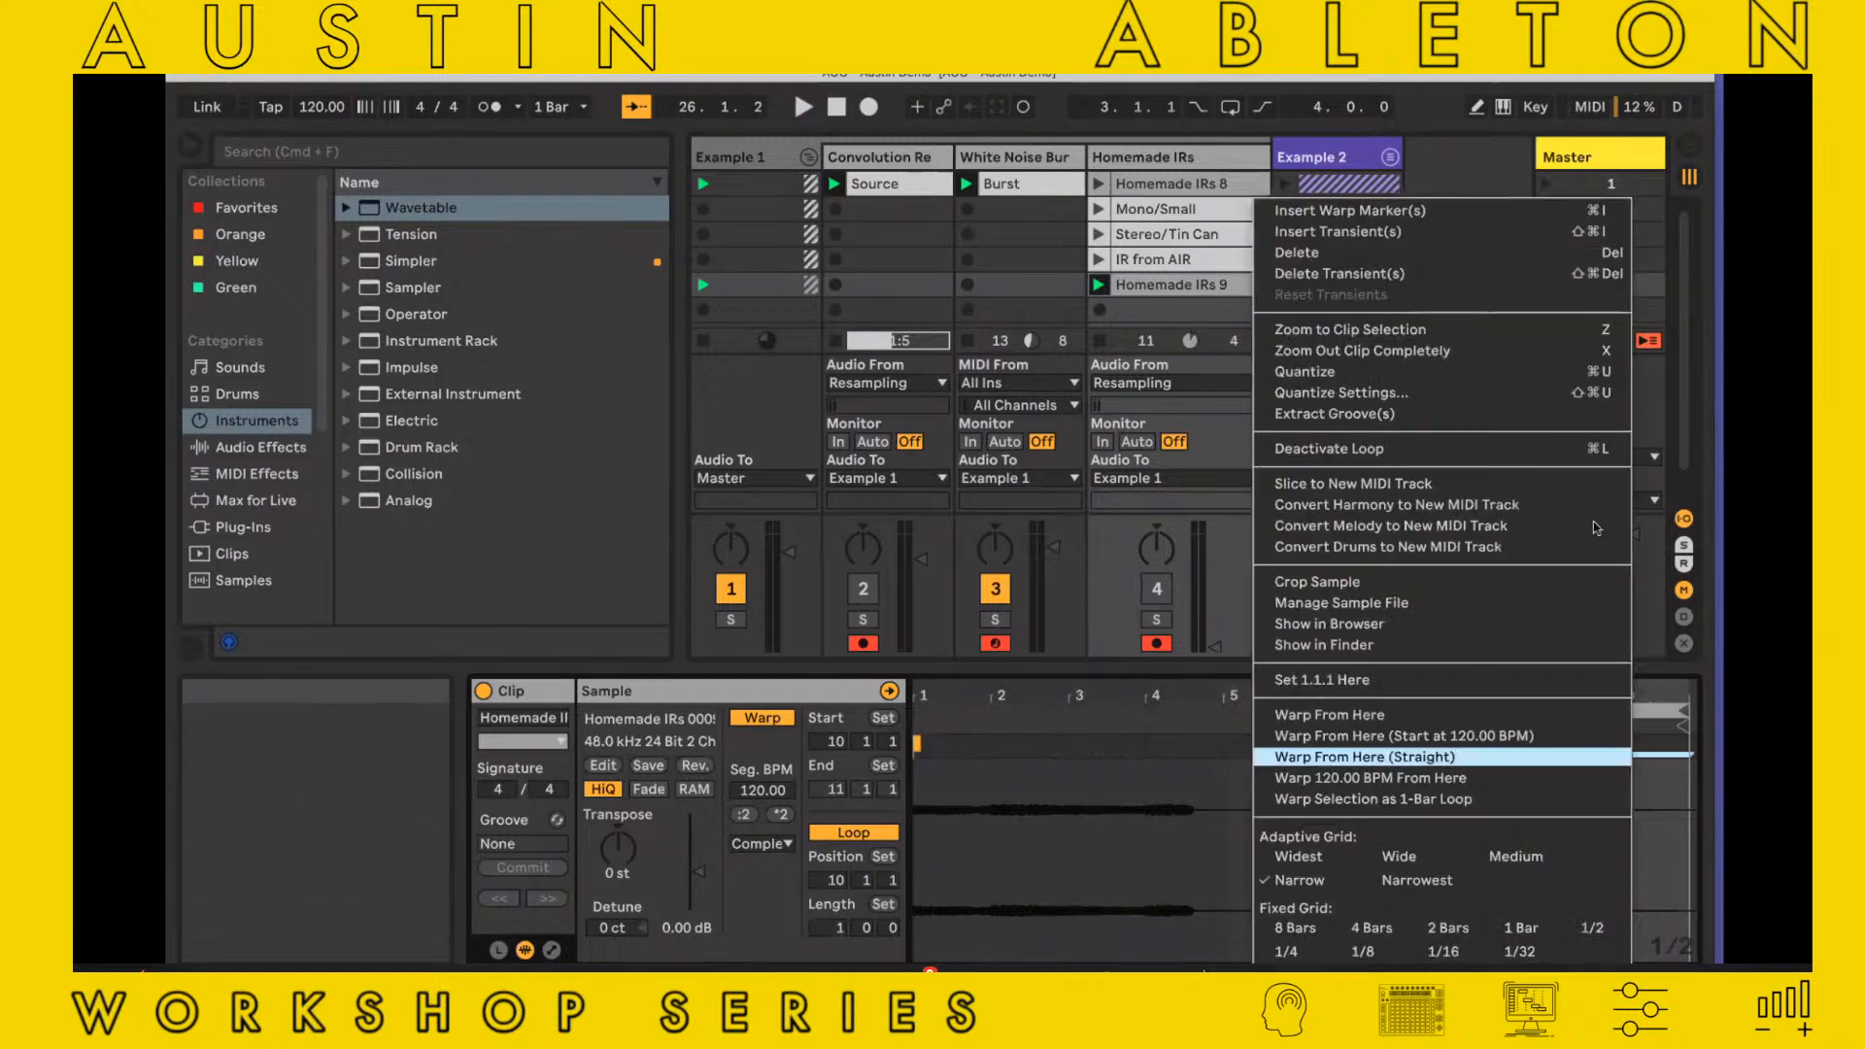
left_click(1589, 582)
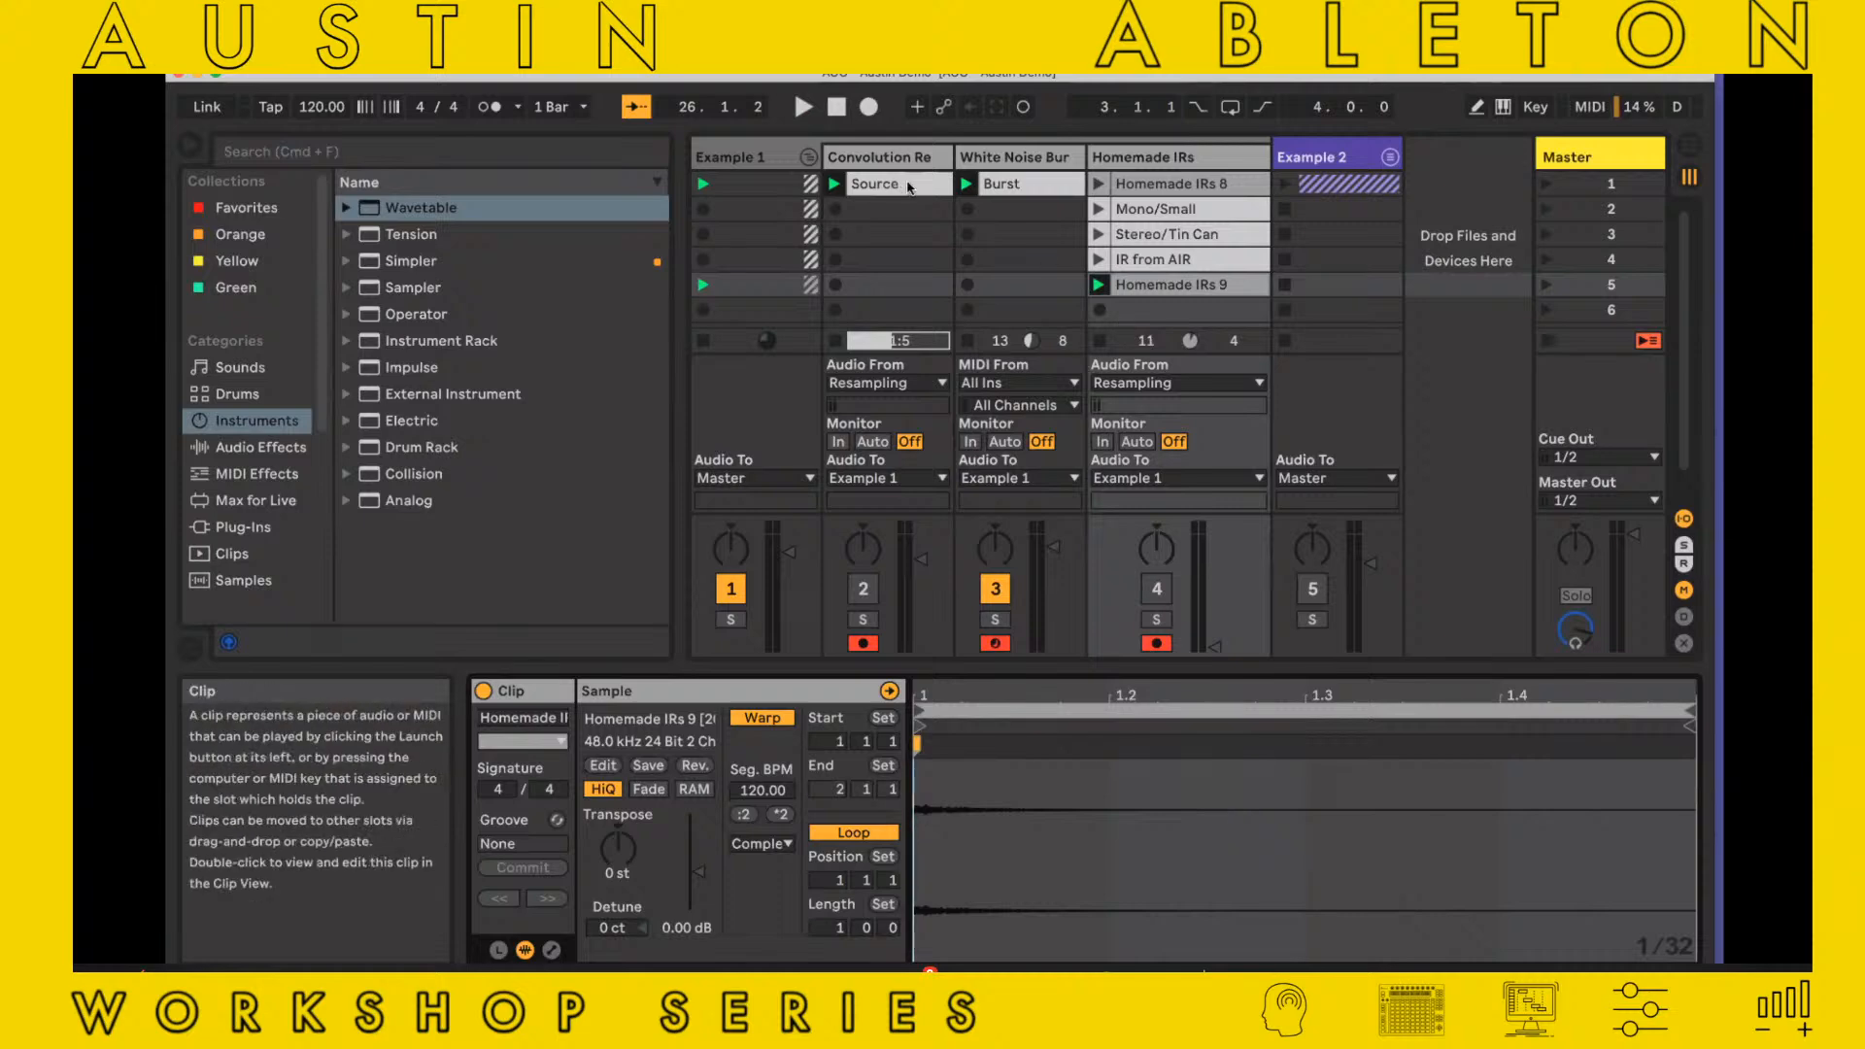
left_click_drag(1170, 284, 1170, 185)
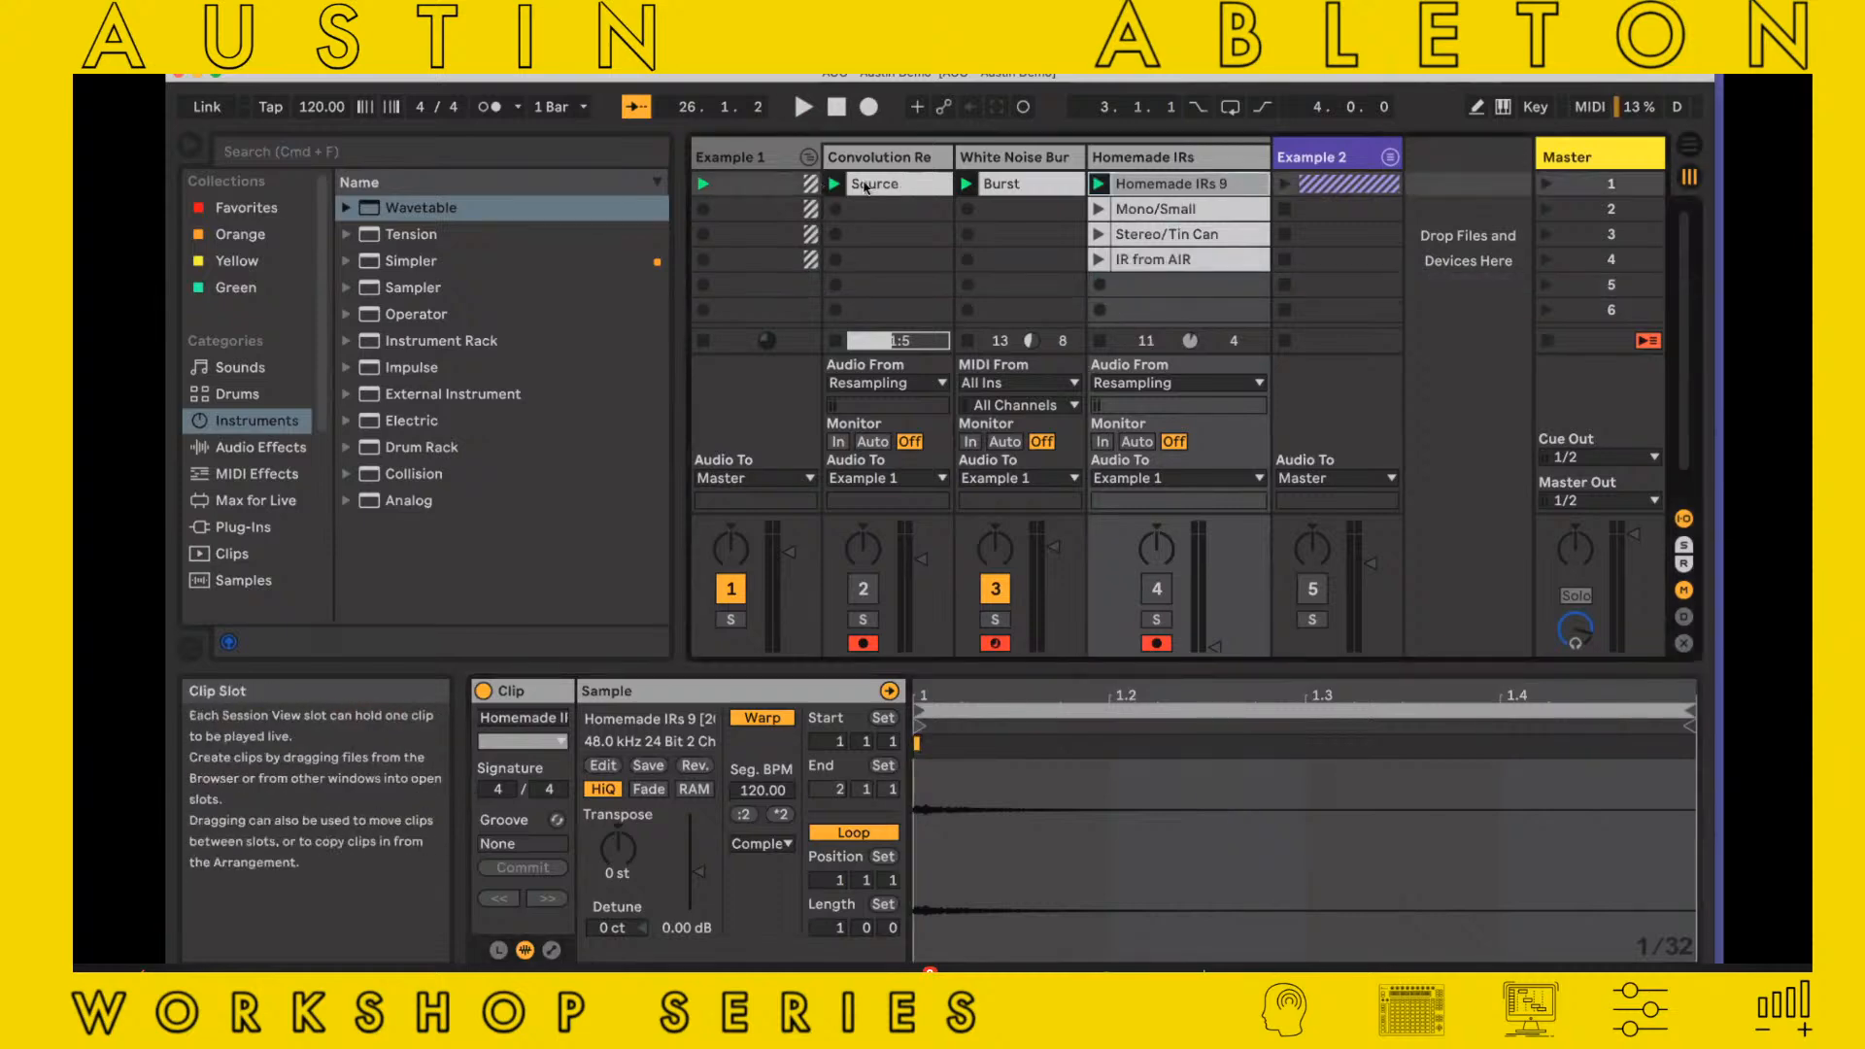
Load Homemade IRs 9 into Convolution Reverb, reactivate the Convolution Re track, and play the Source clip through it
left_click(908, 165)
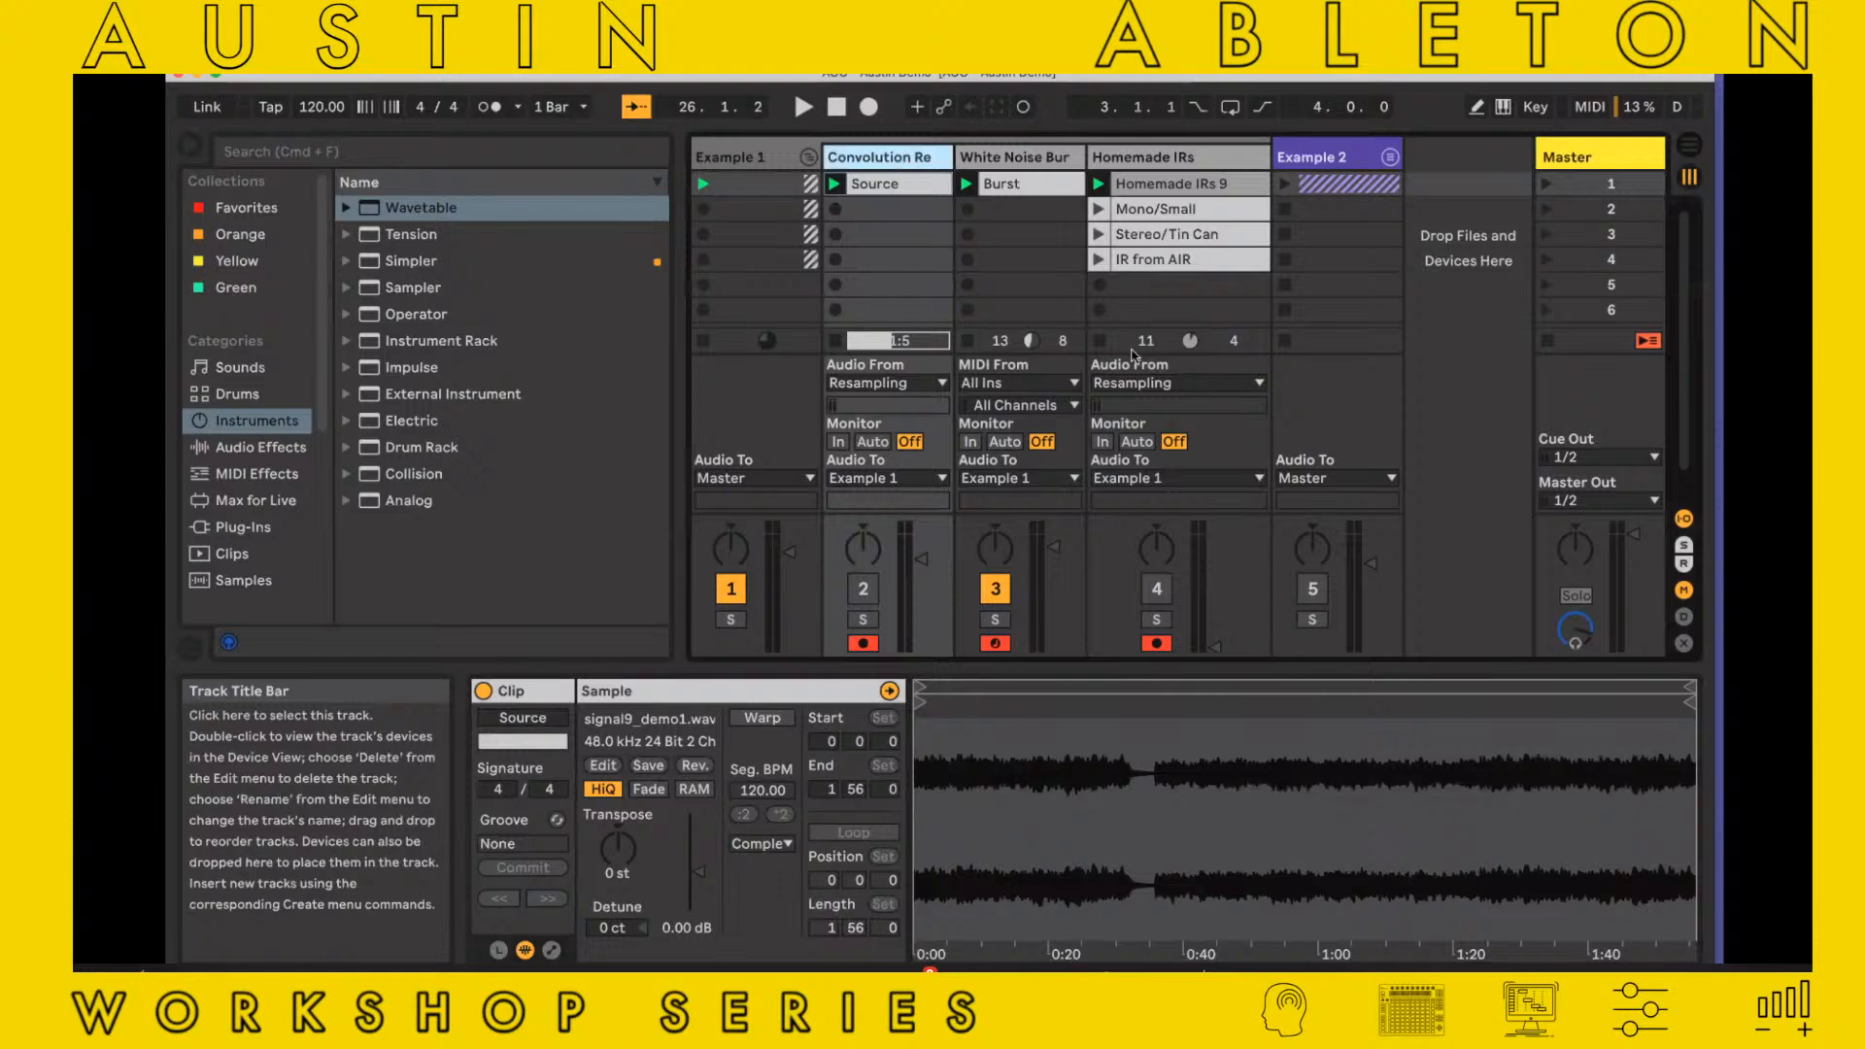
double_click(907, 165)
left_click(862, 348)
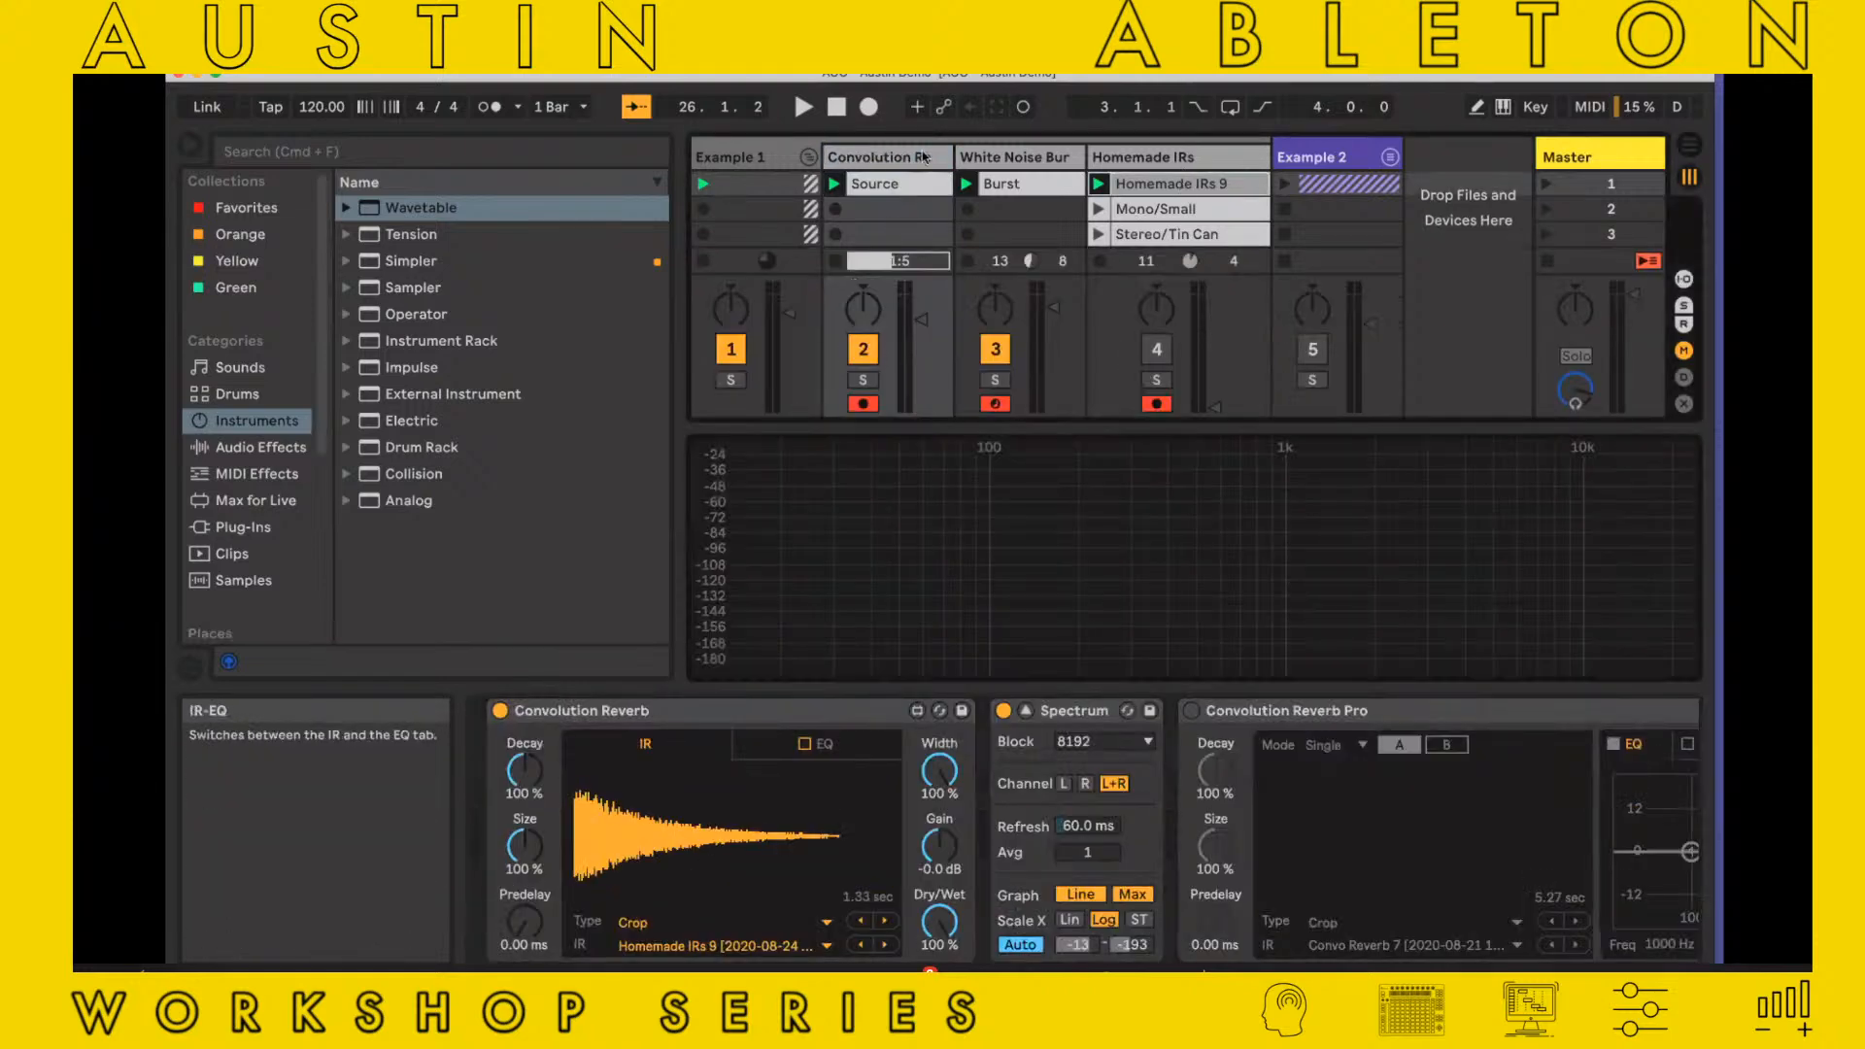
left_click(834, 183)
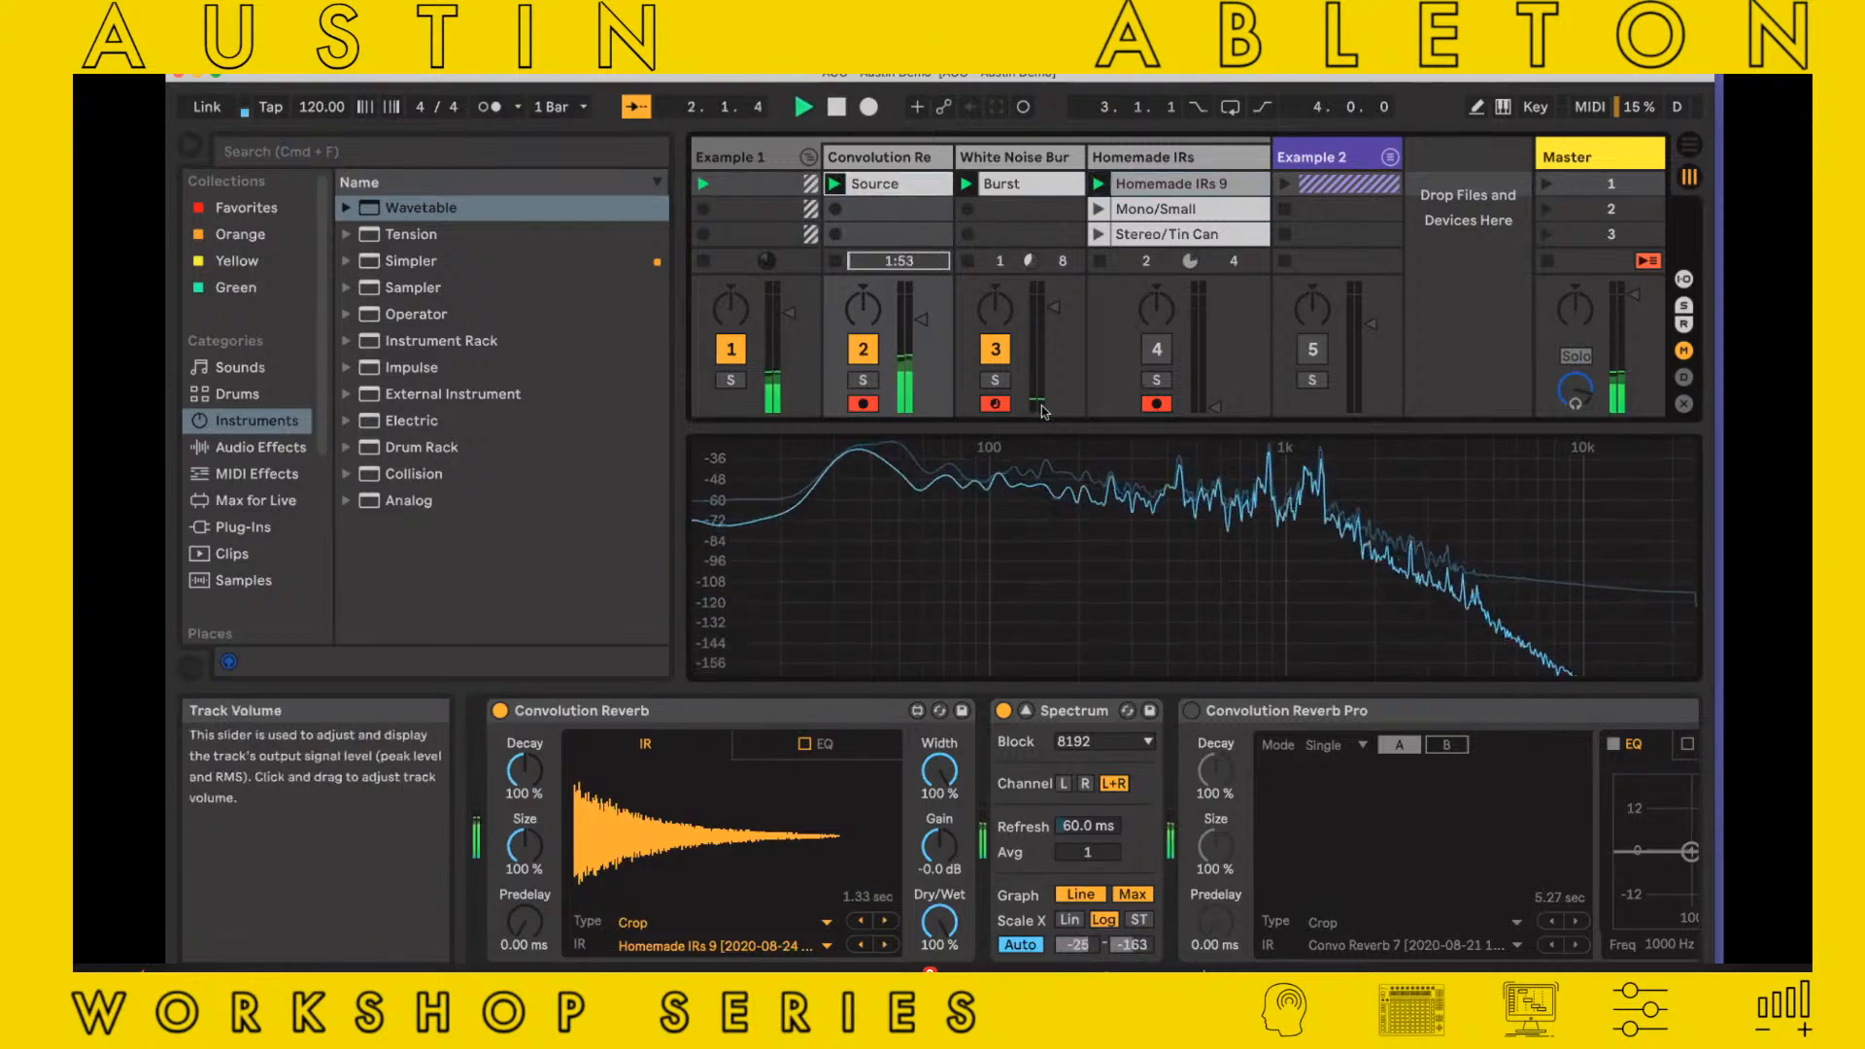
Compare wet and dry levels on Convolution Reverb, ending at 2.36% Dry/Wet, and switch the device off
left_click_drag(939, 903, 930, 804)
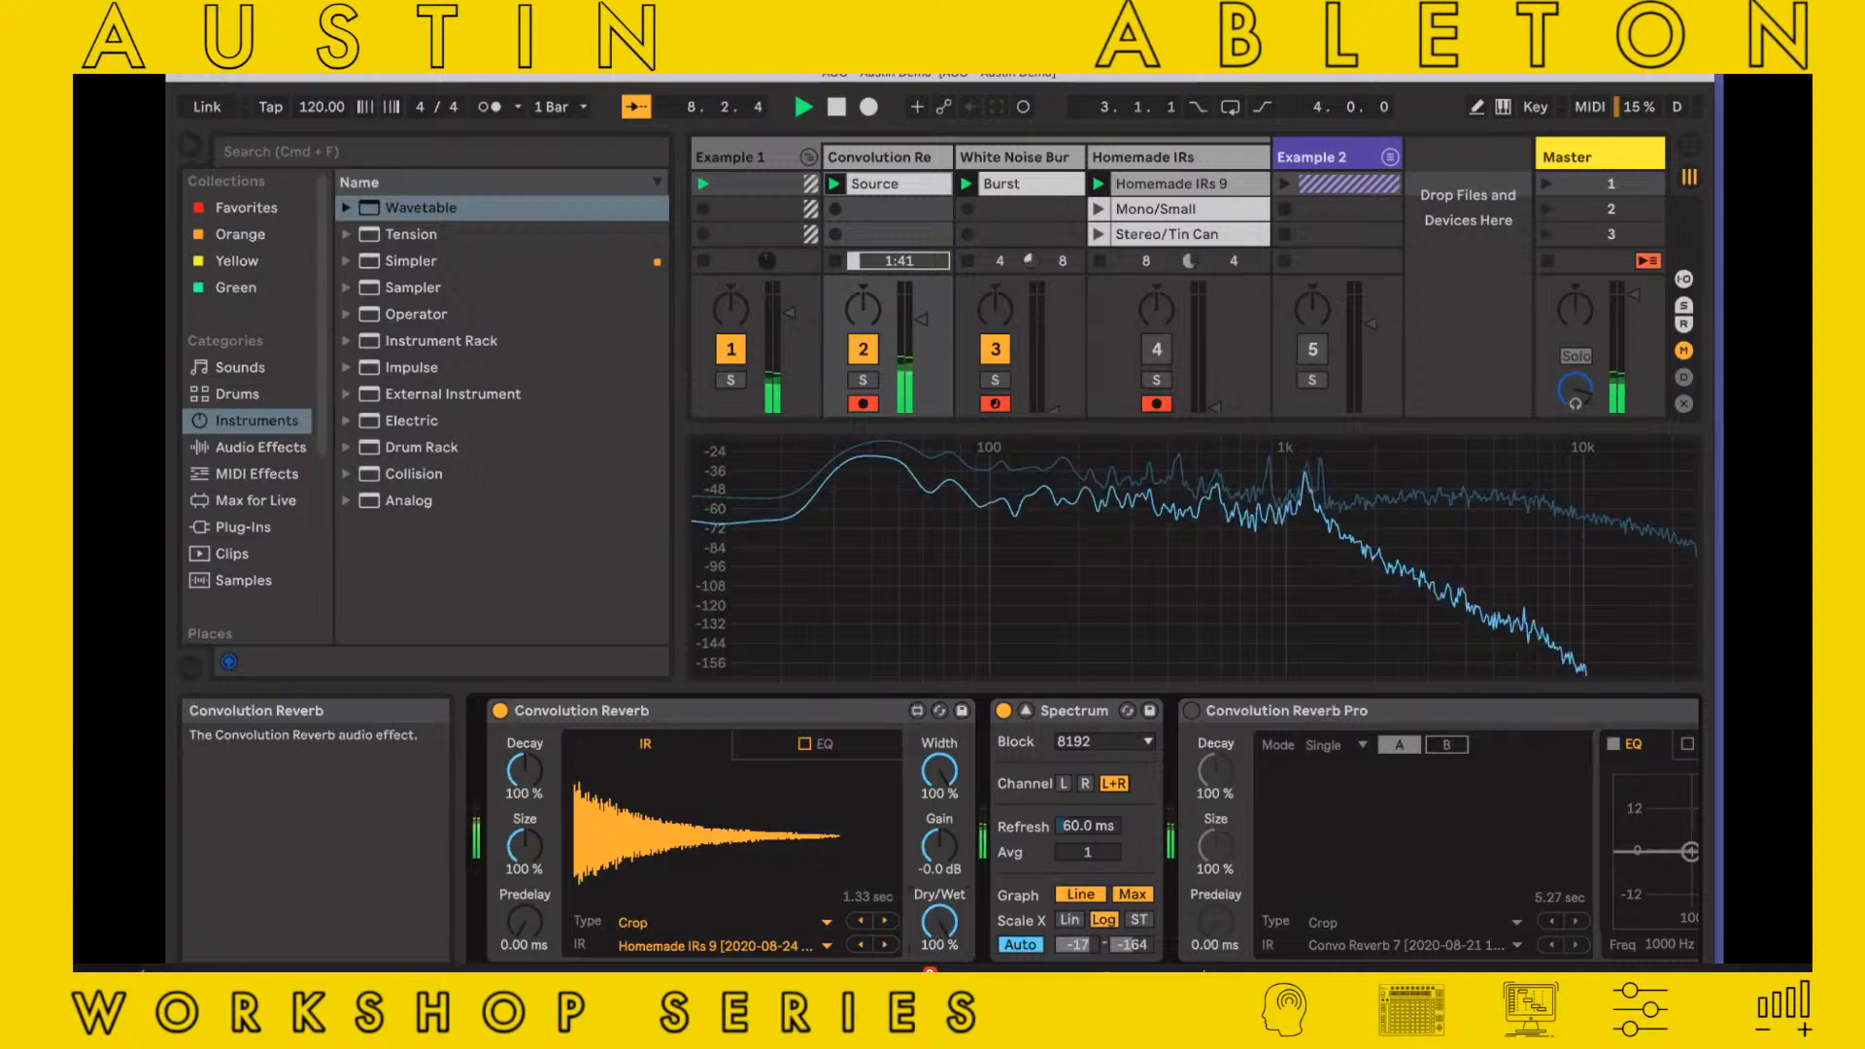
left_click_drag(939, 920, 939, 1026)
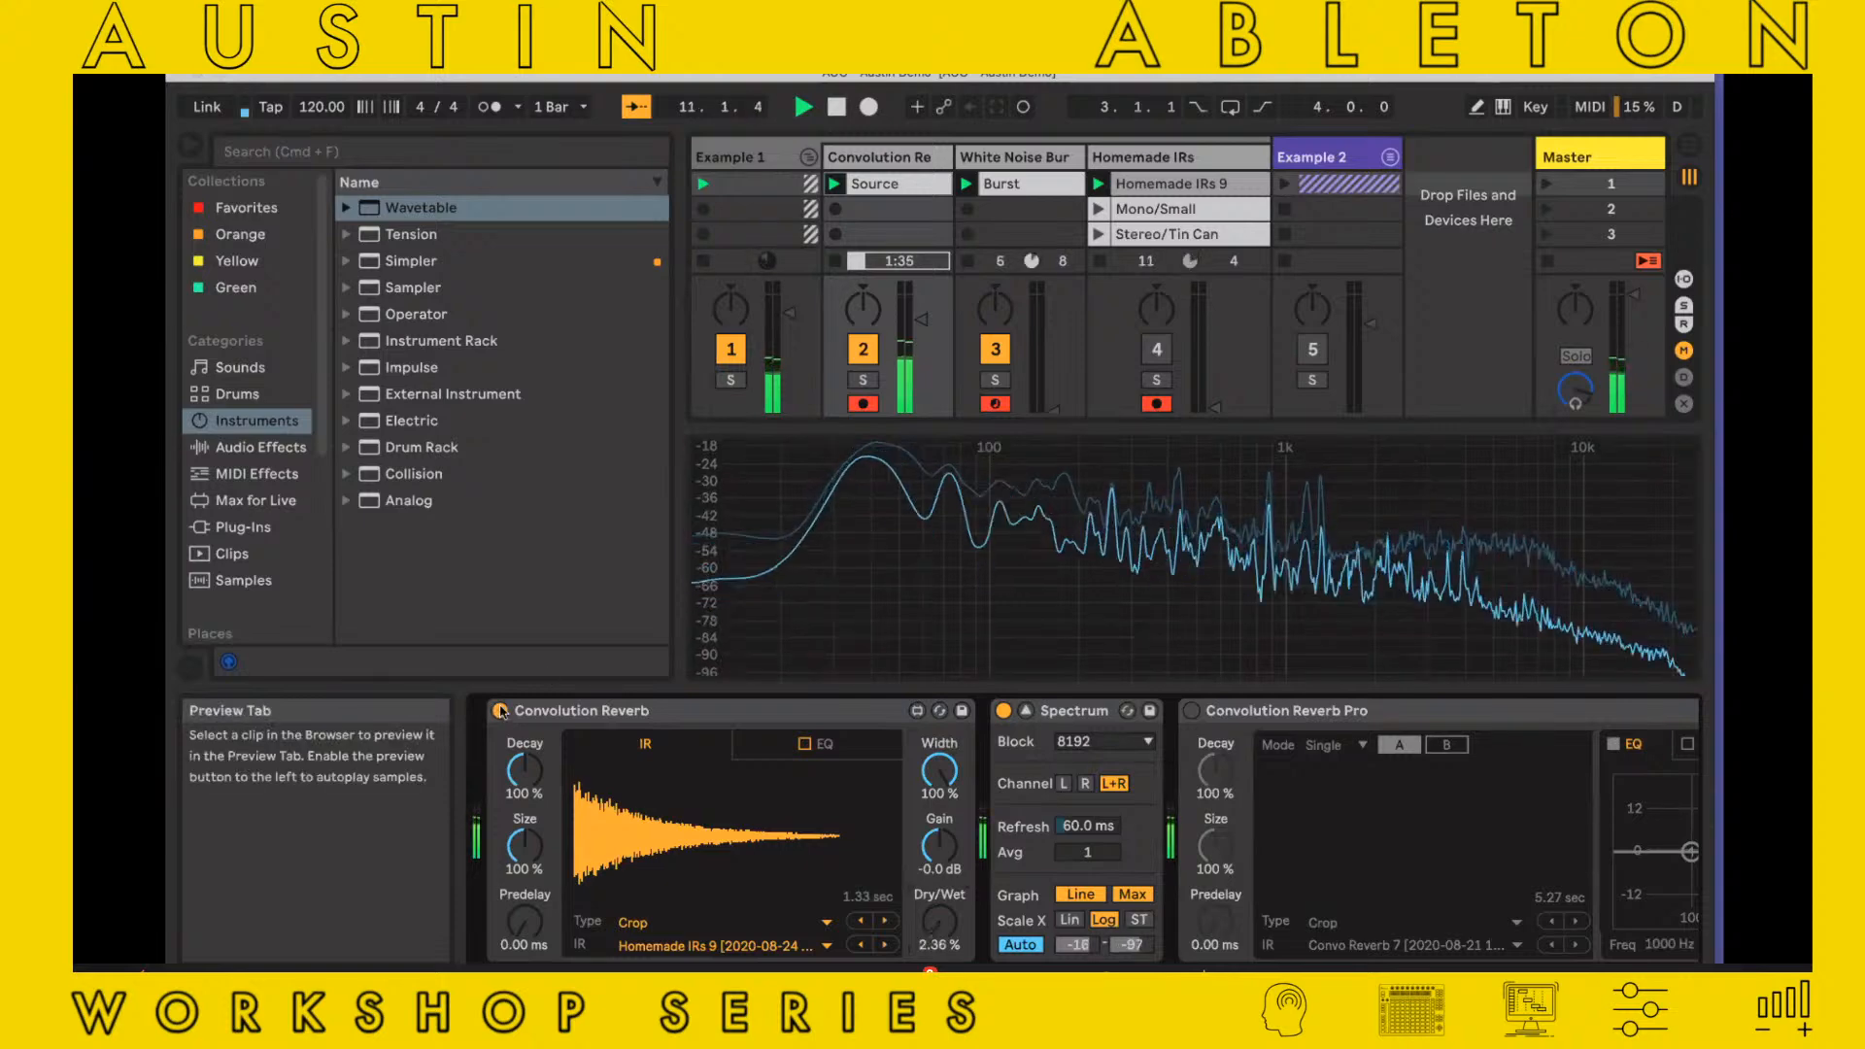
left_click(650, 714)
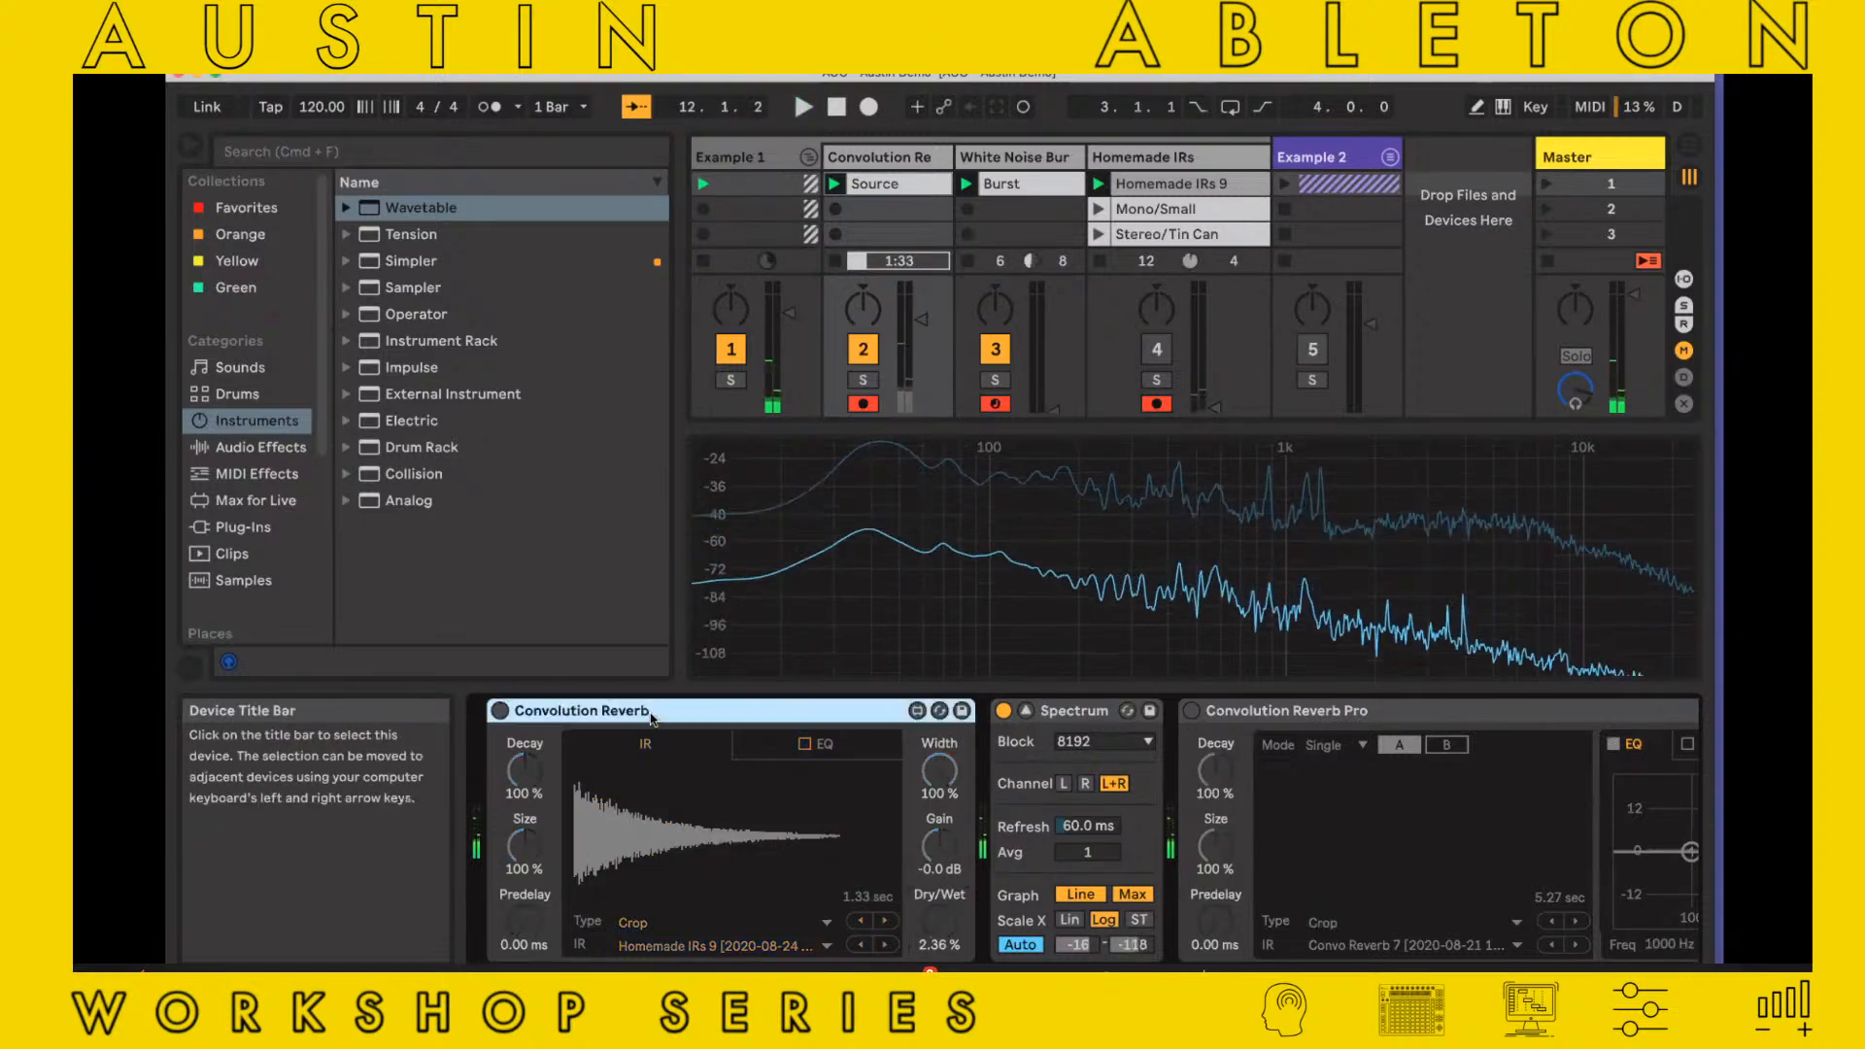
Delete Convolution Reverb from the Convolution Re track and switch on Convolution Reverb Pro
key("Delete")
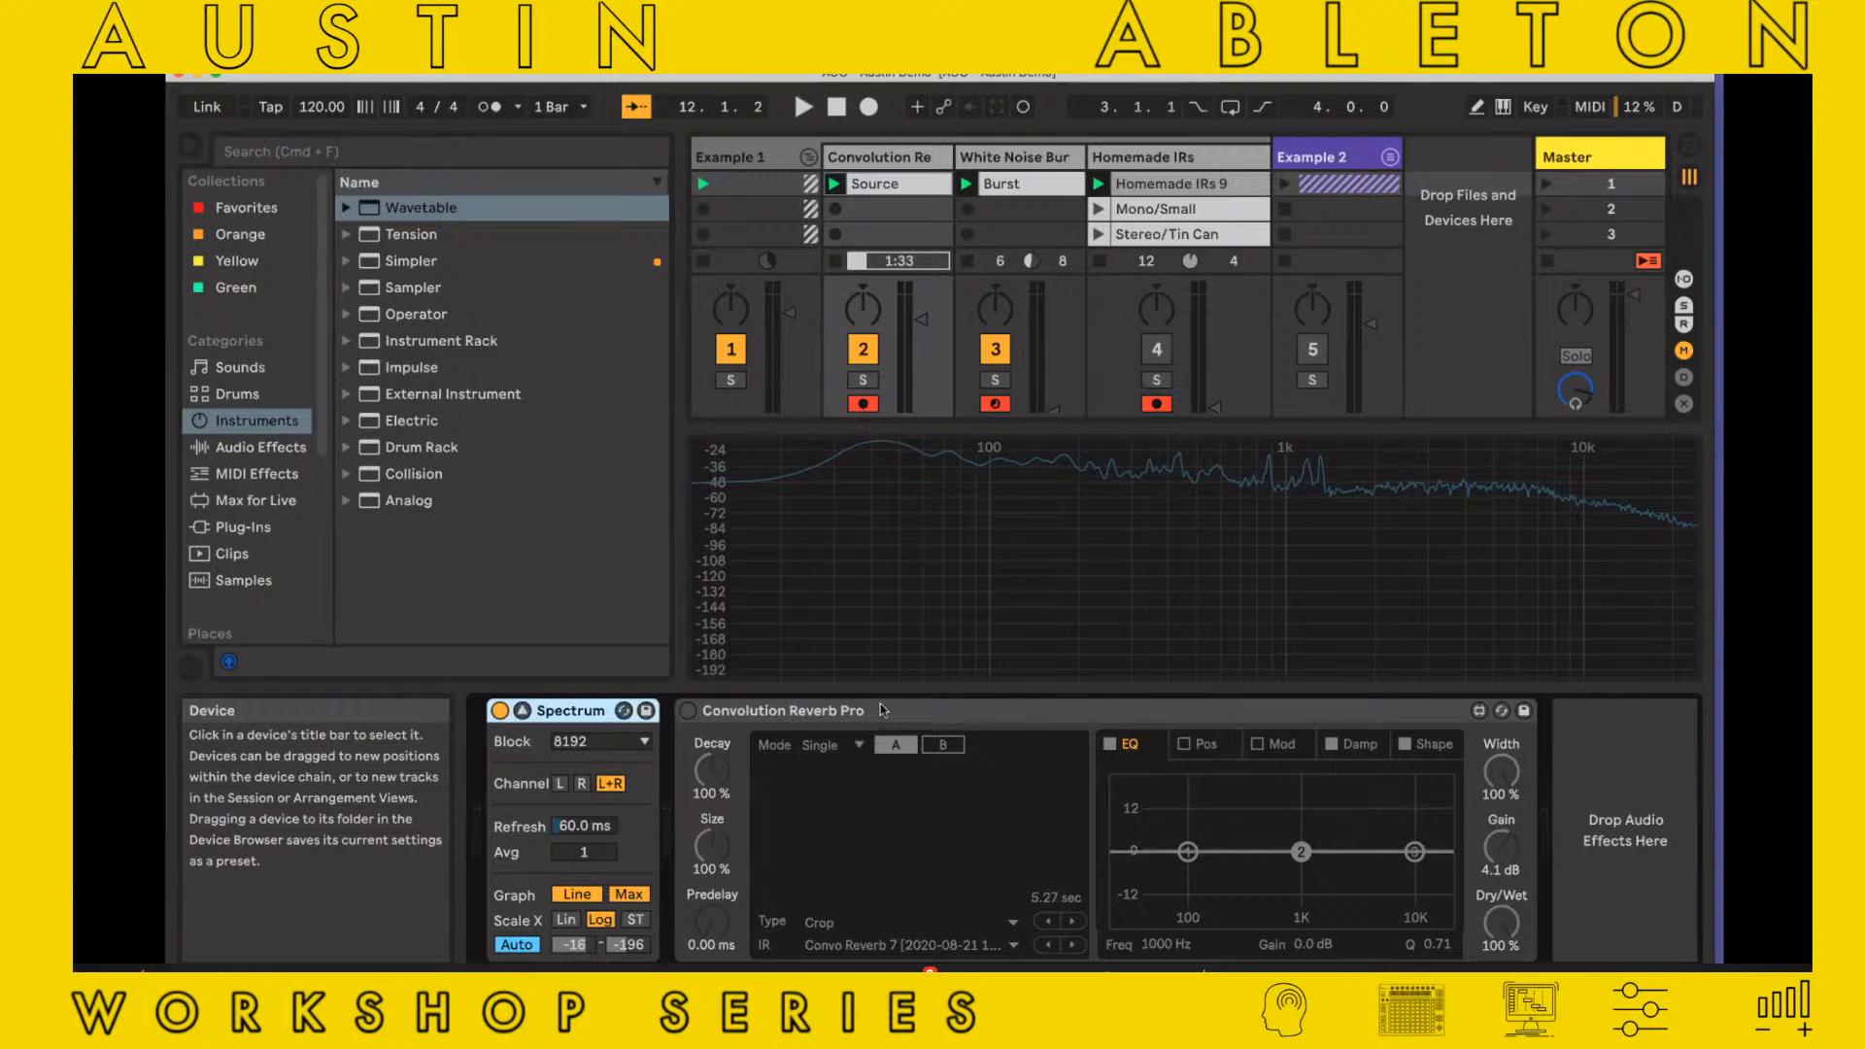
left_click(688, 709)
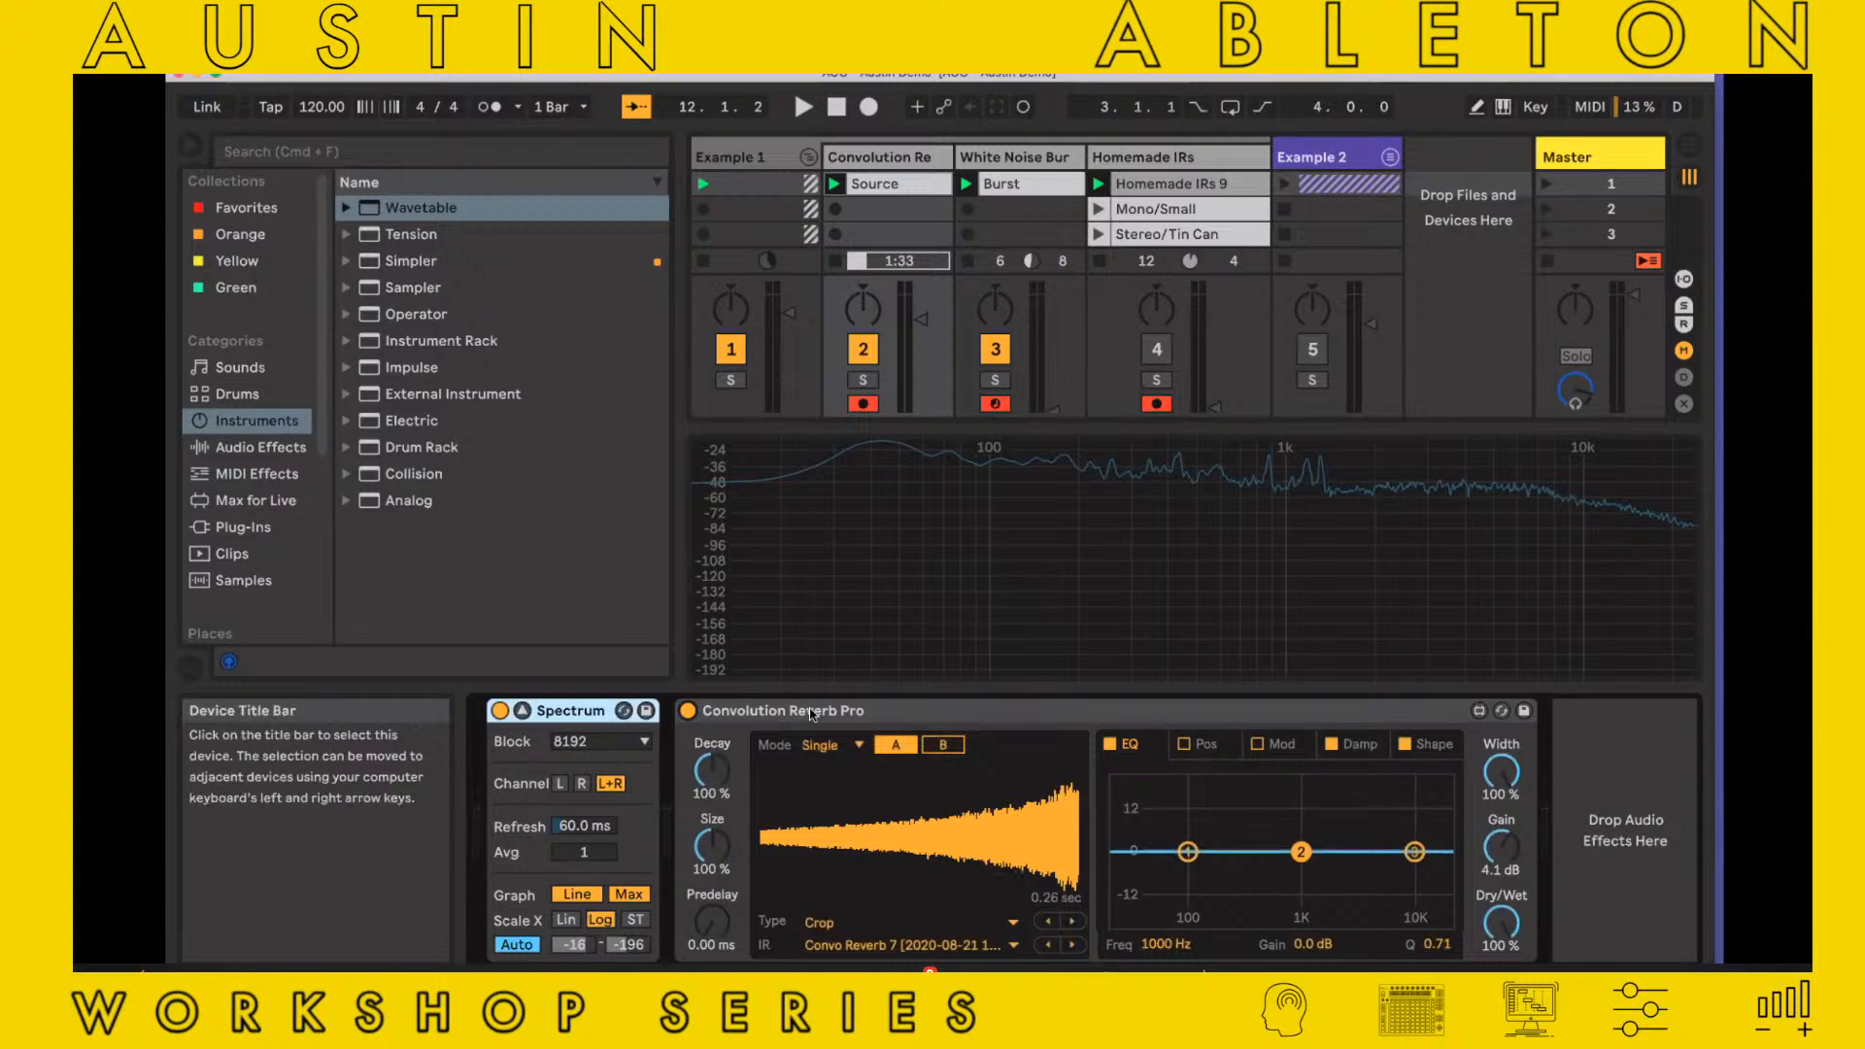
Compare impulse responses A and B in Convolution Reverb Pro, and look through the available IRs and mode options
left_click(940, 745)
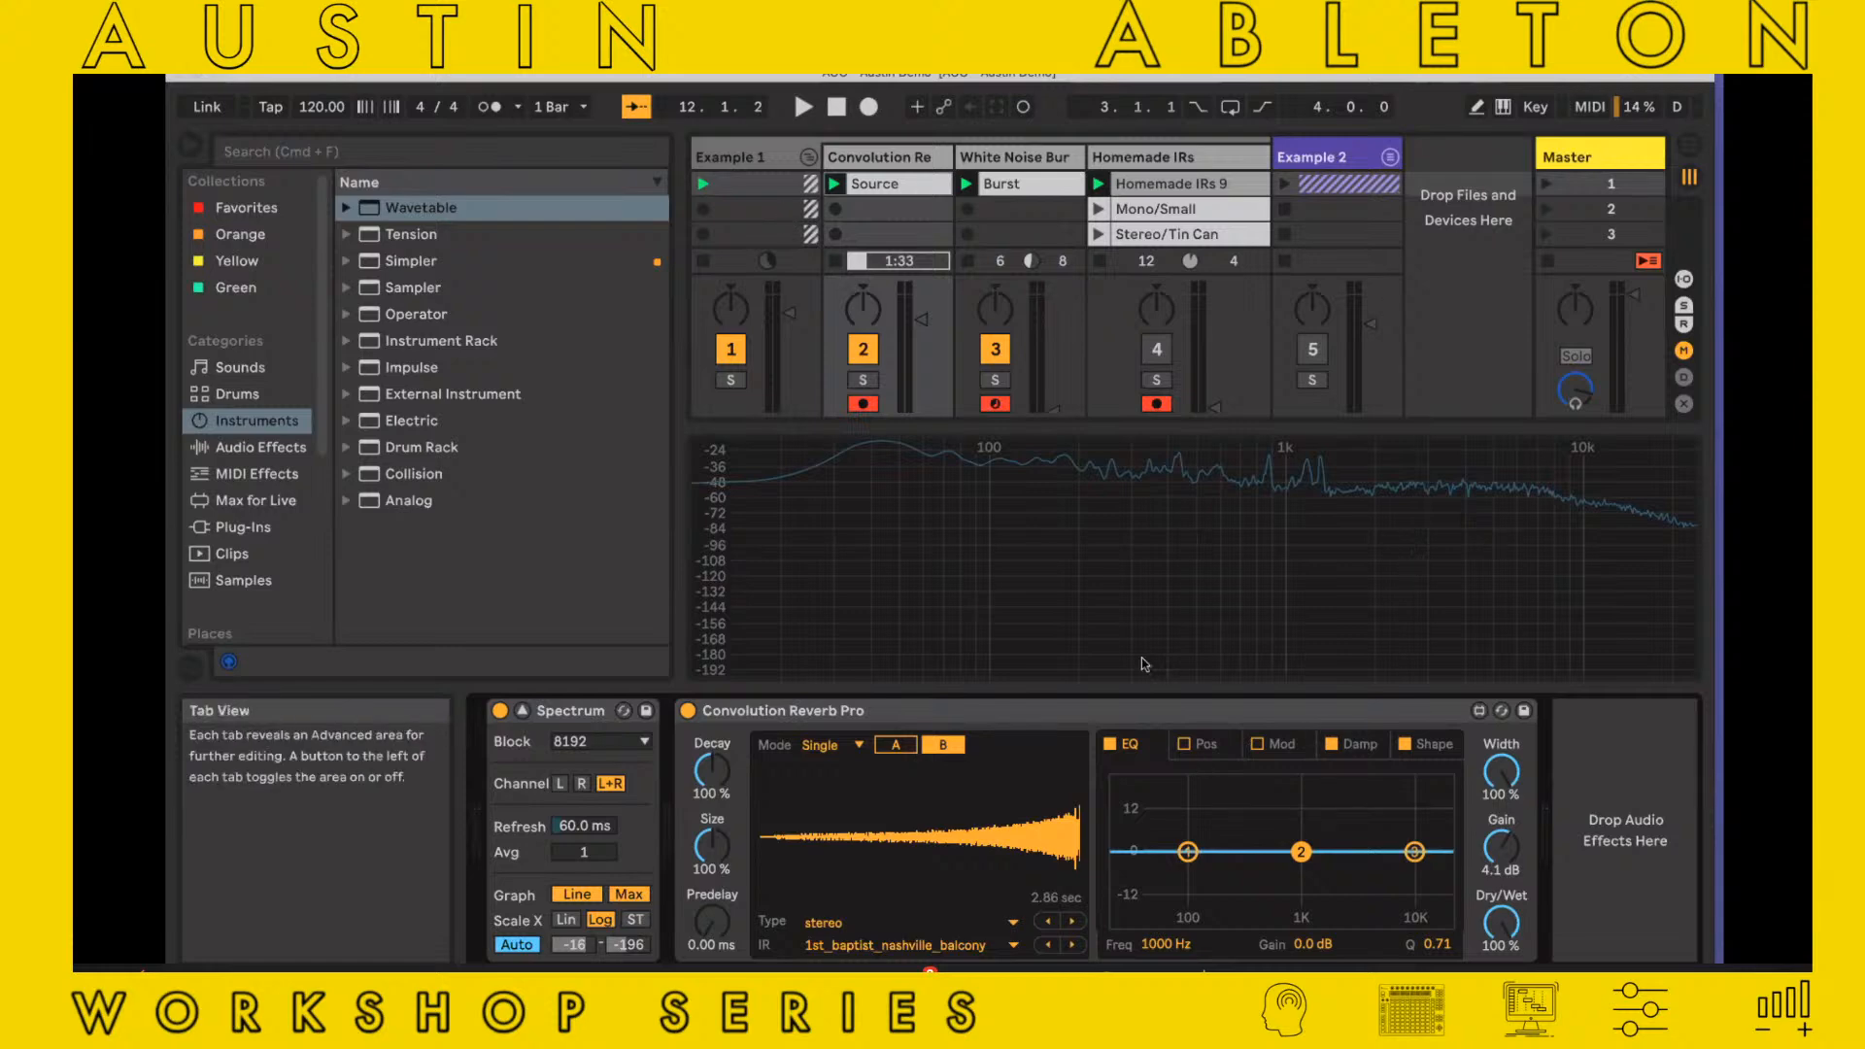
mouse_move(1068, 479)
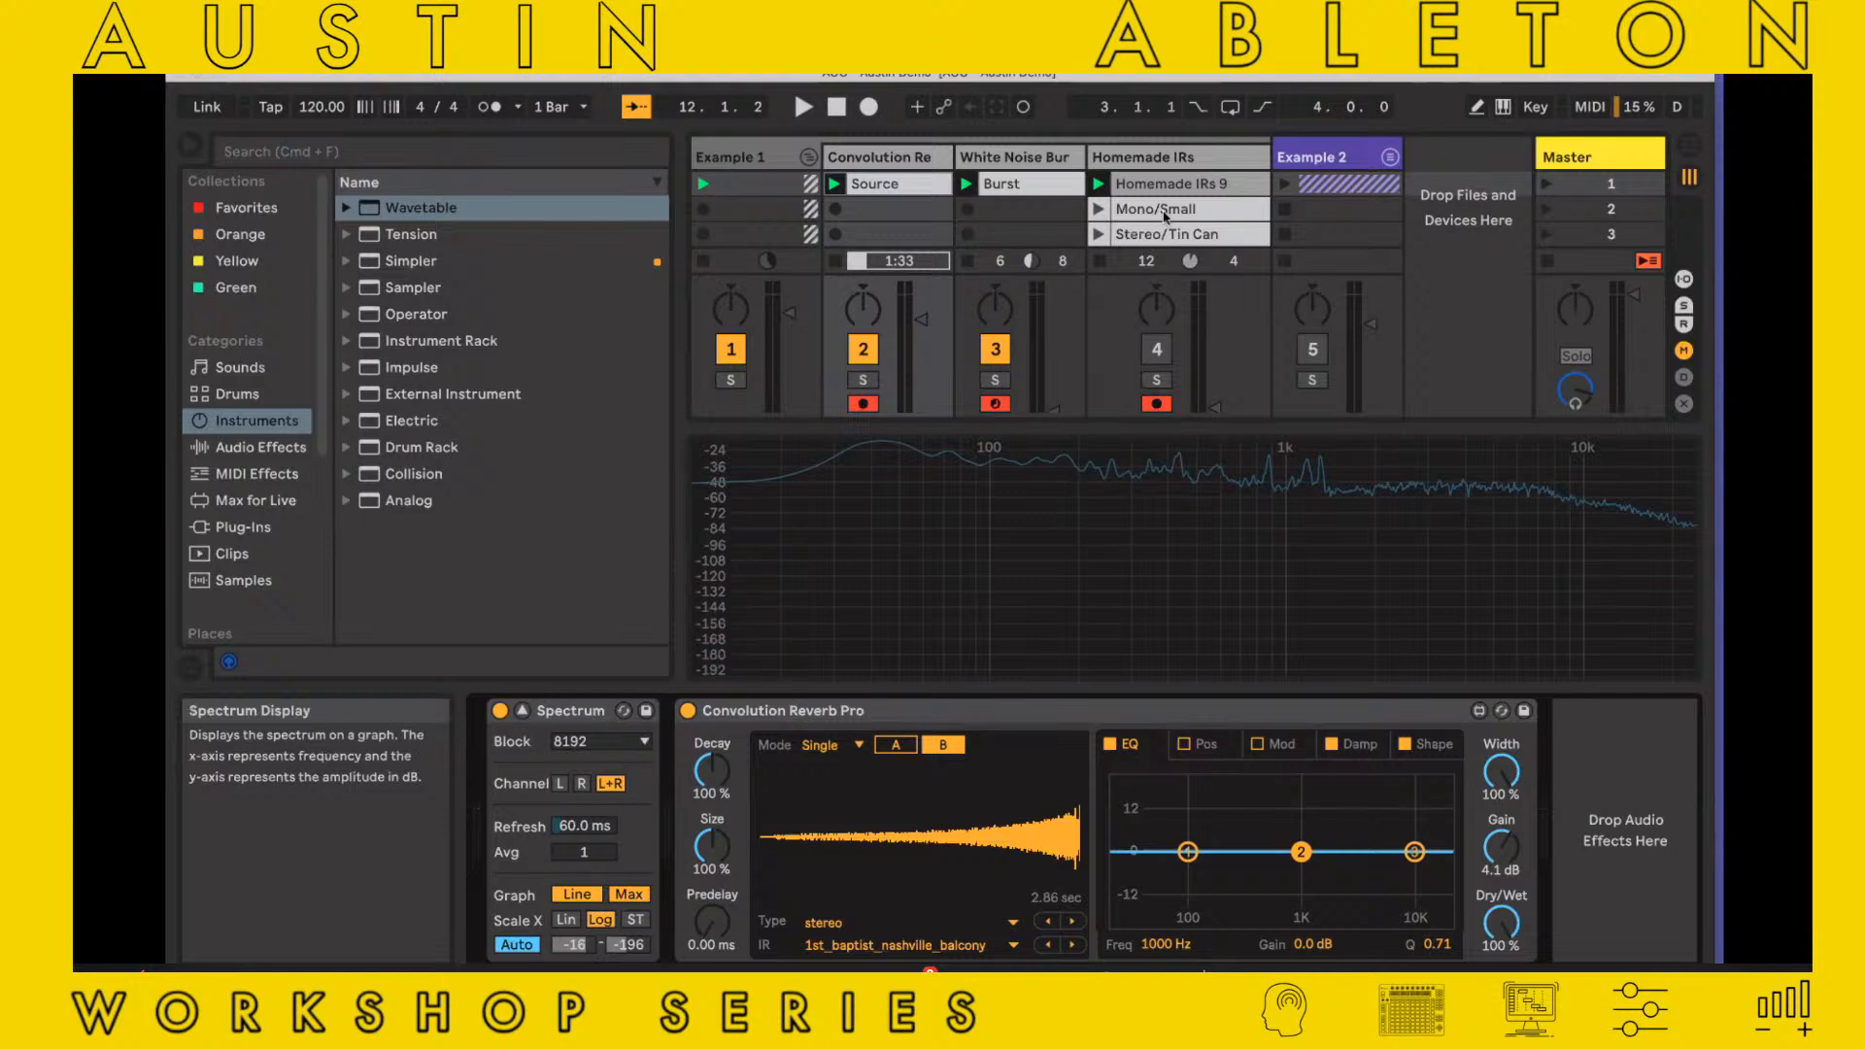
left_click(893, 747)
left_click(860, 944)
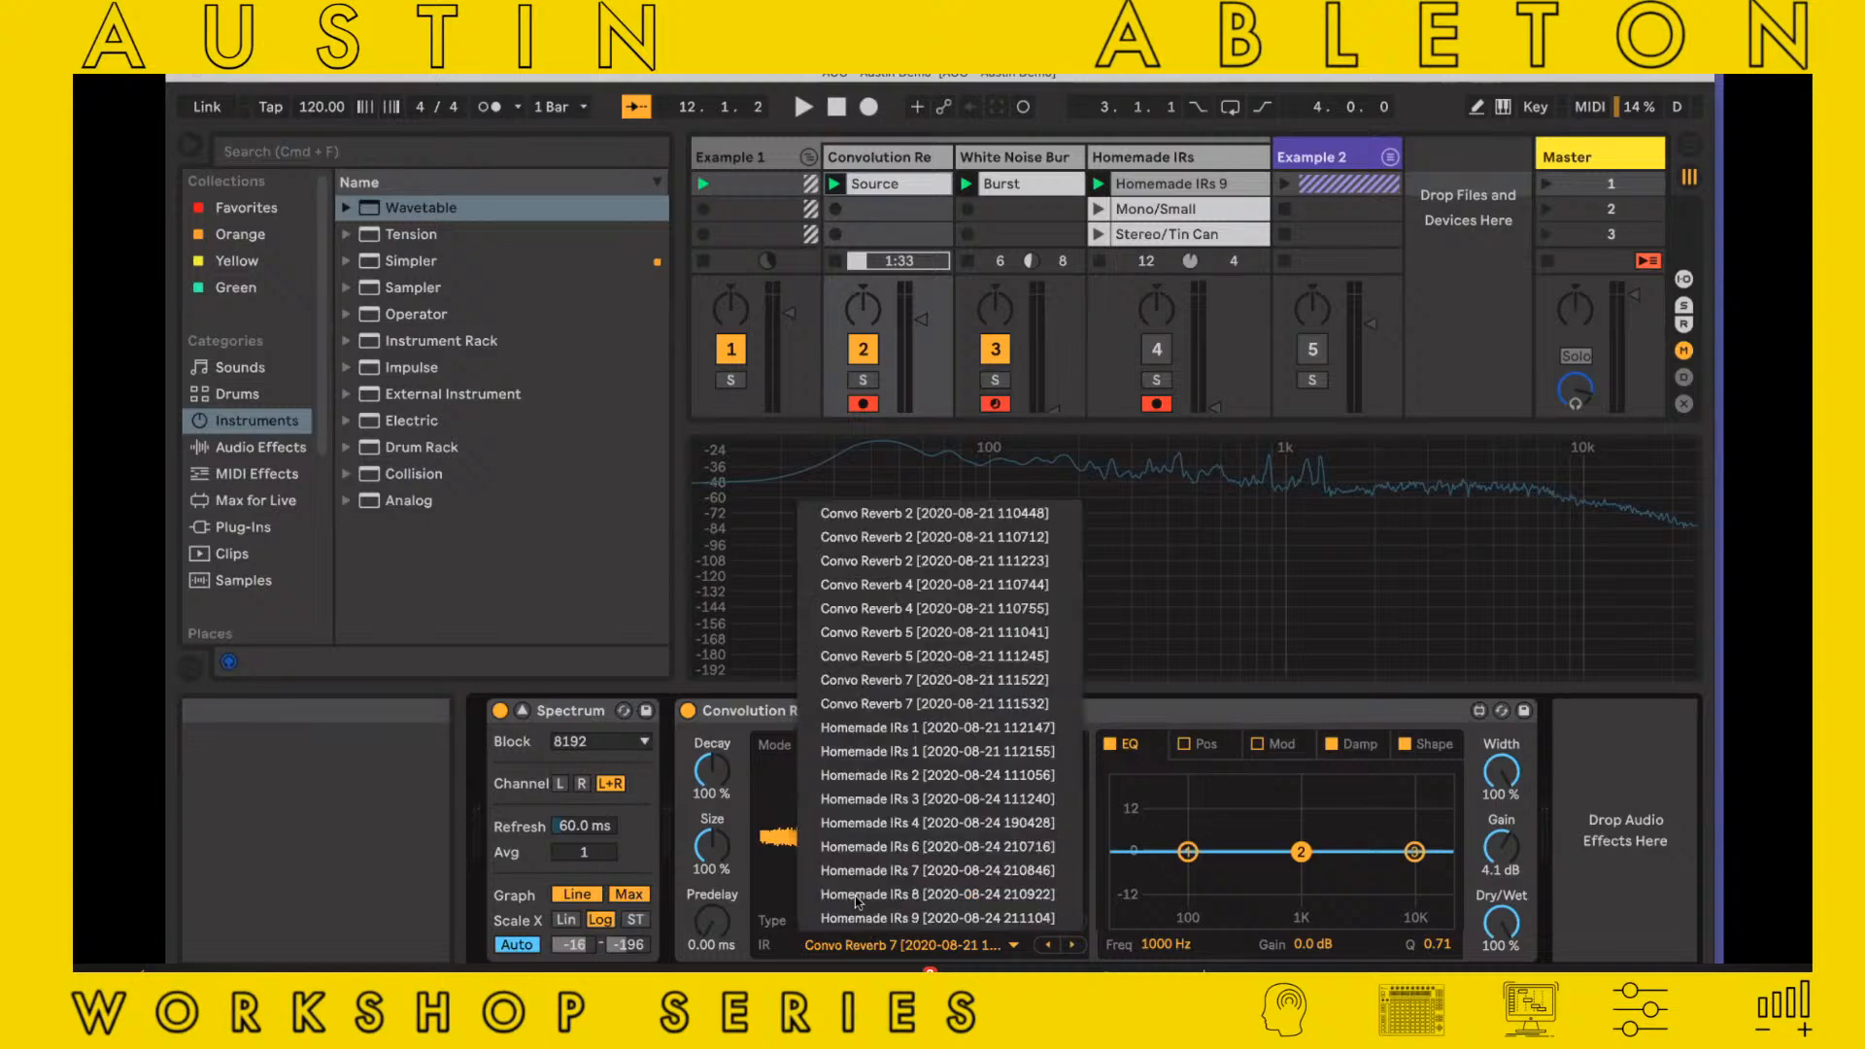
key("Escape")
left_click(858, 746)
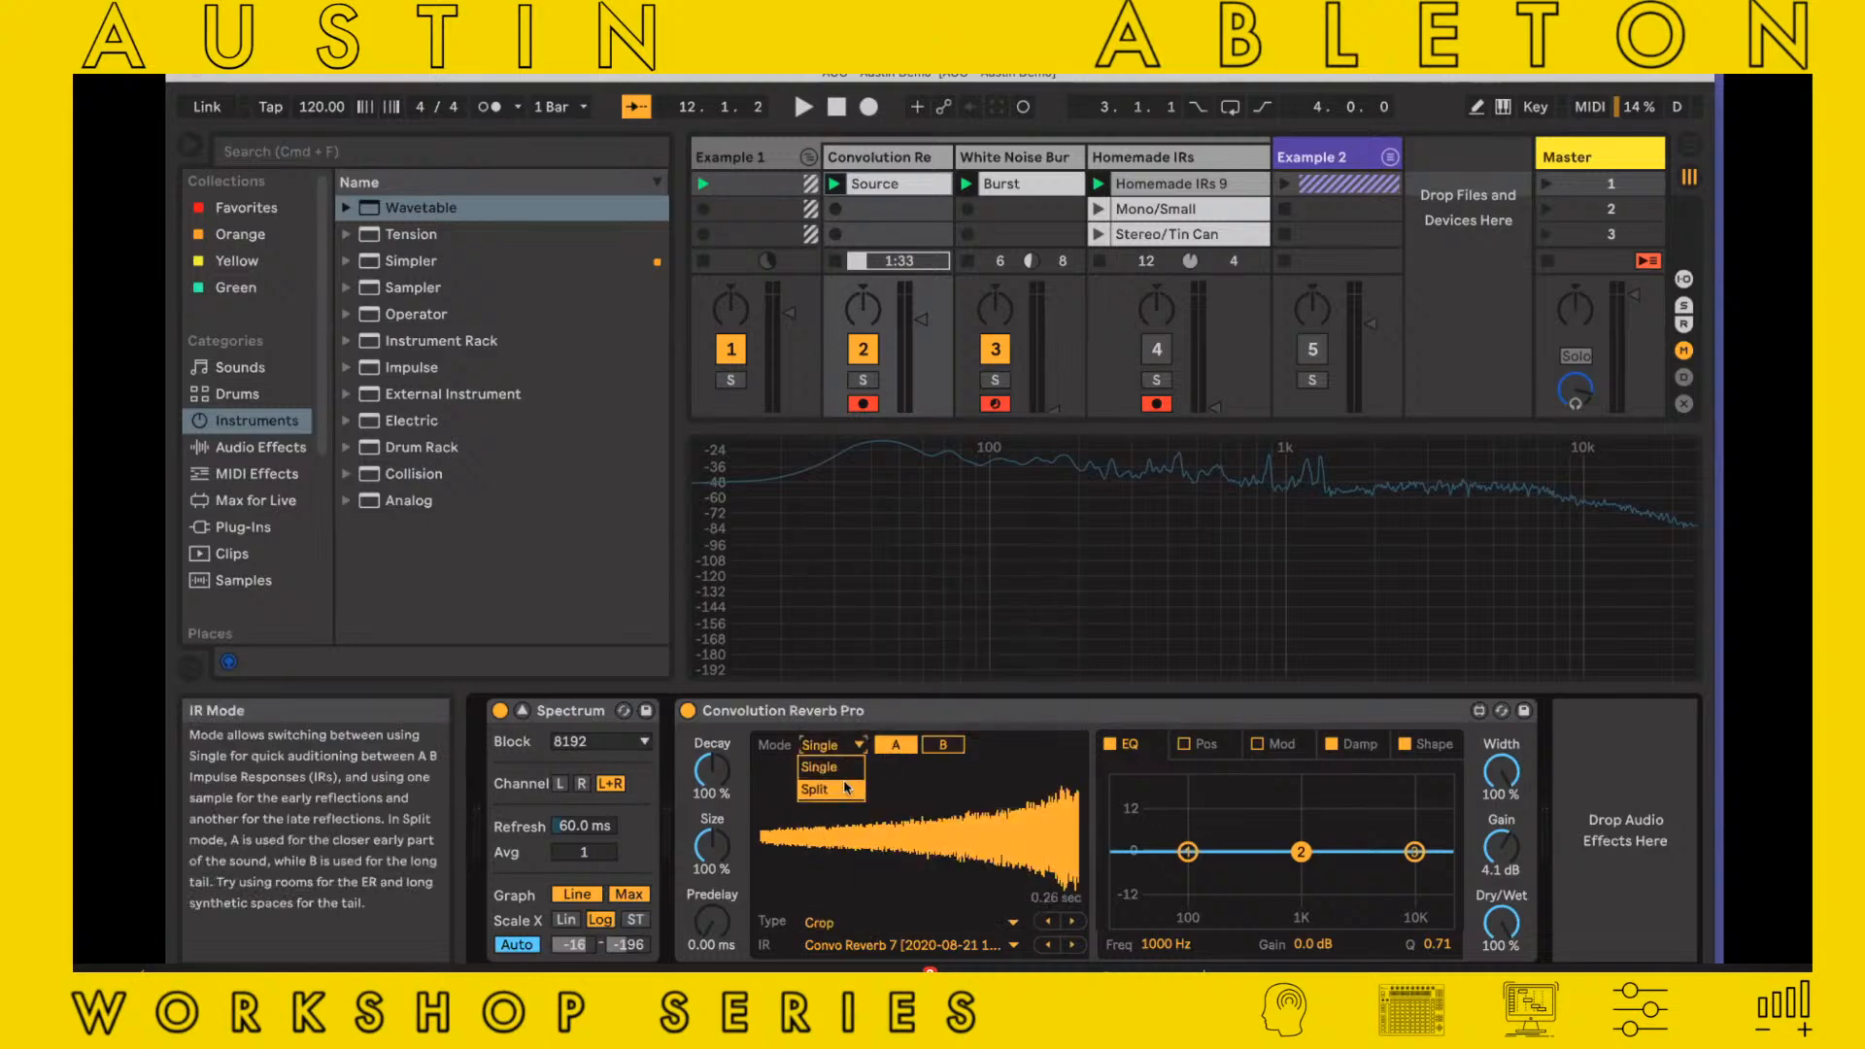
left_click(864, 756)
left_click(889, 748)
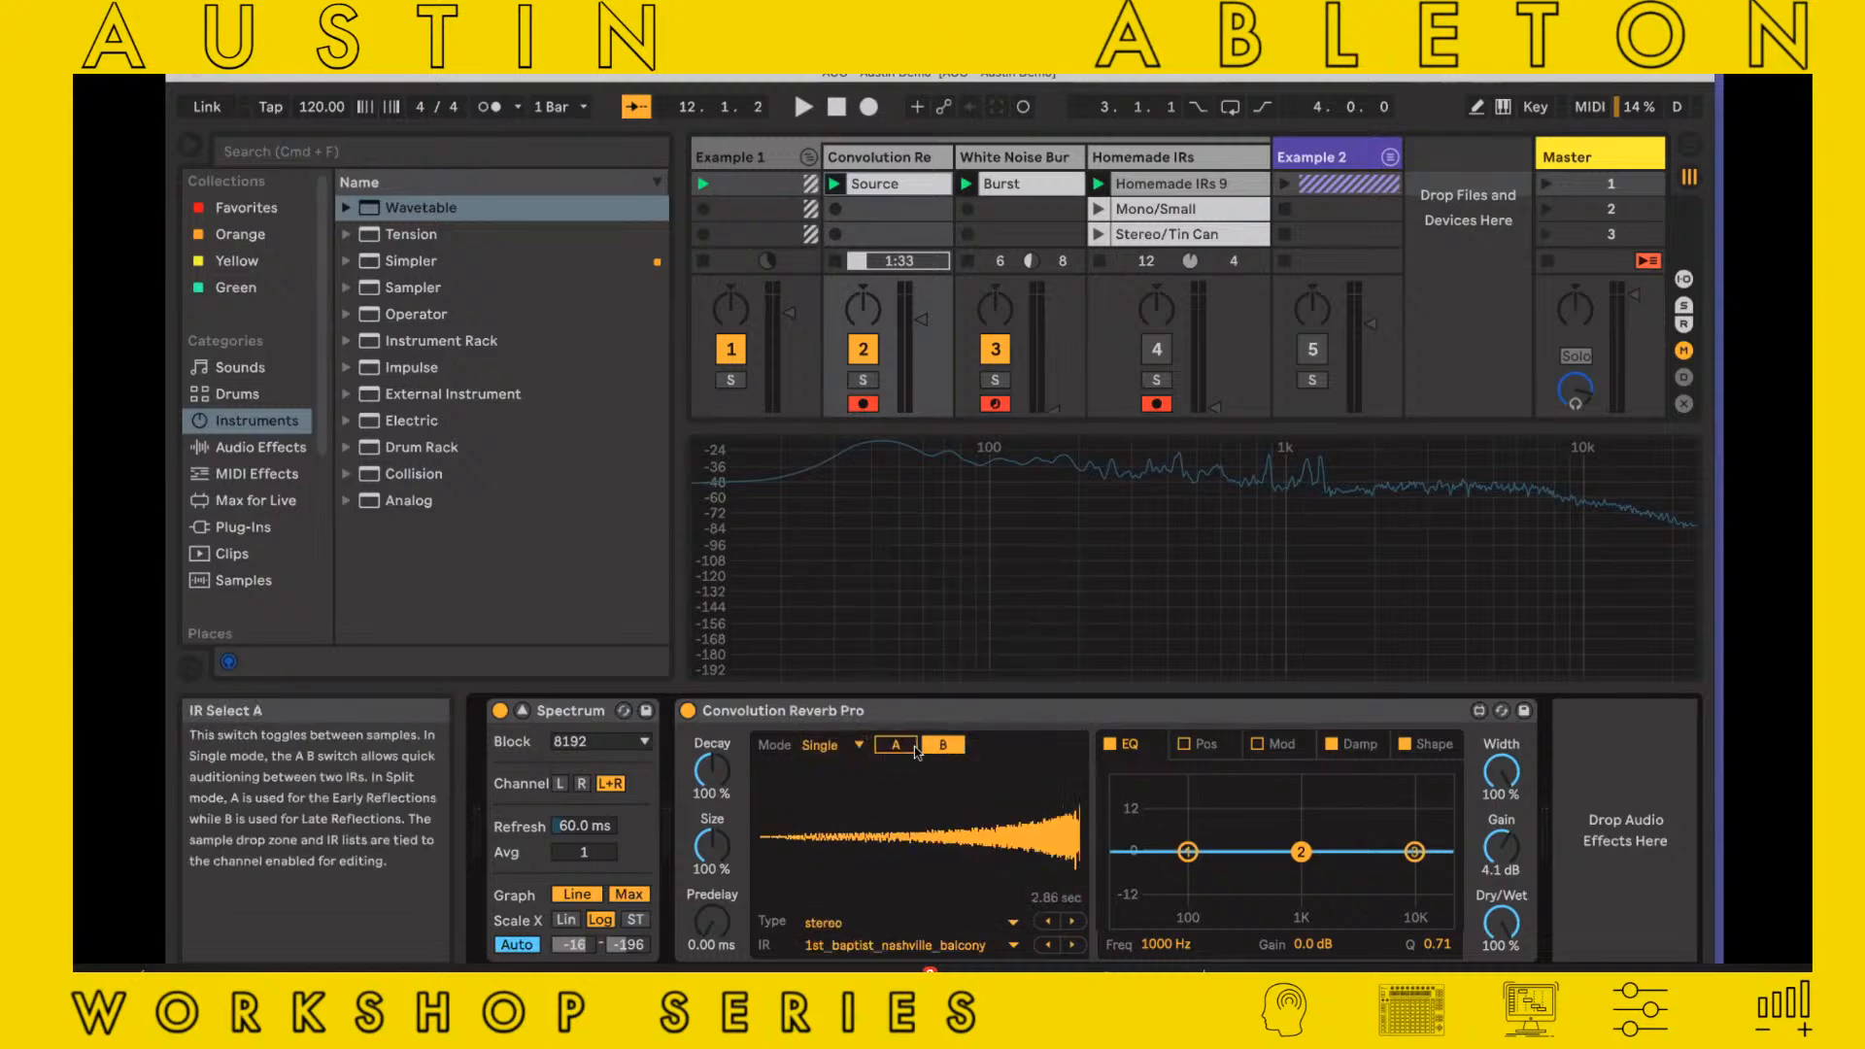
left_click(889, 749)
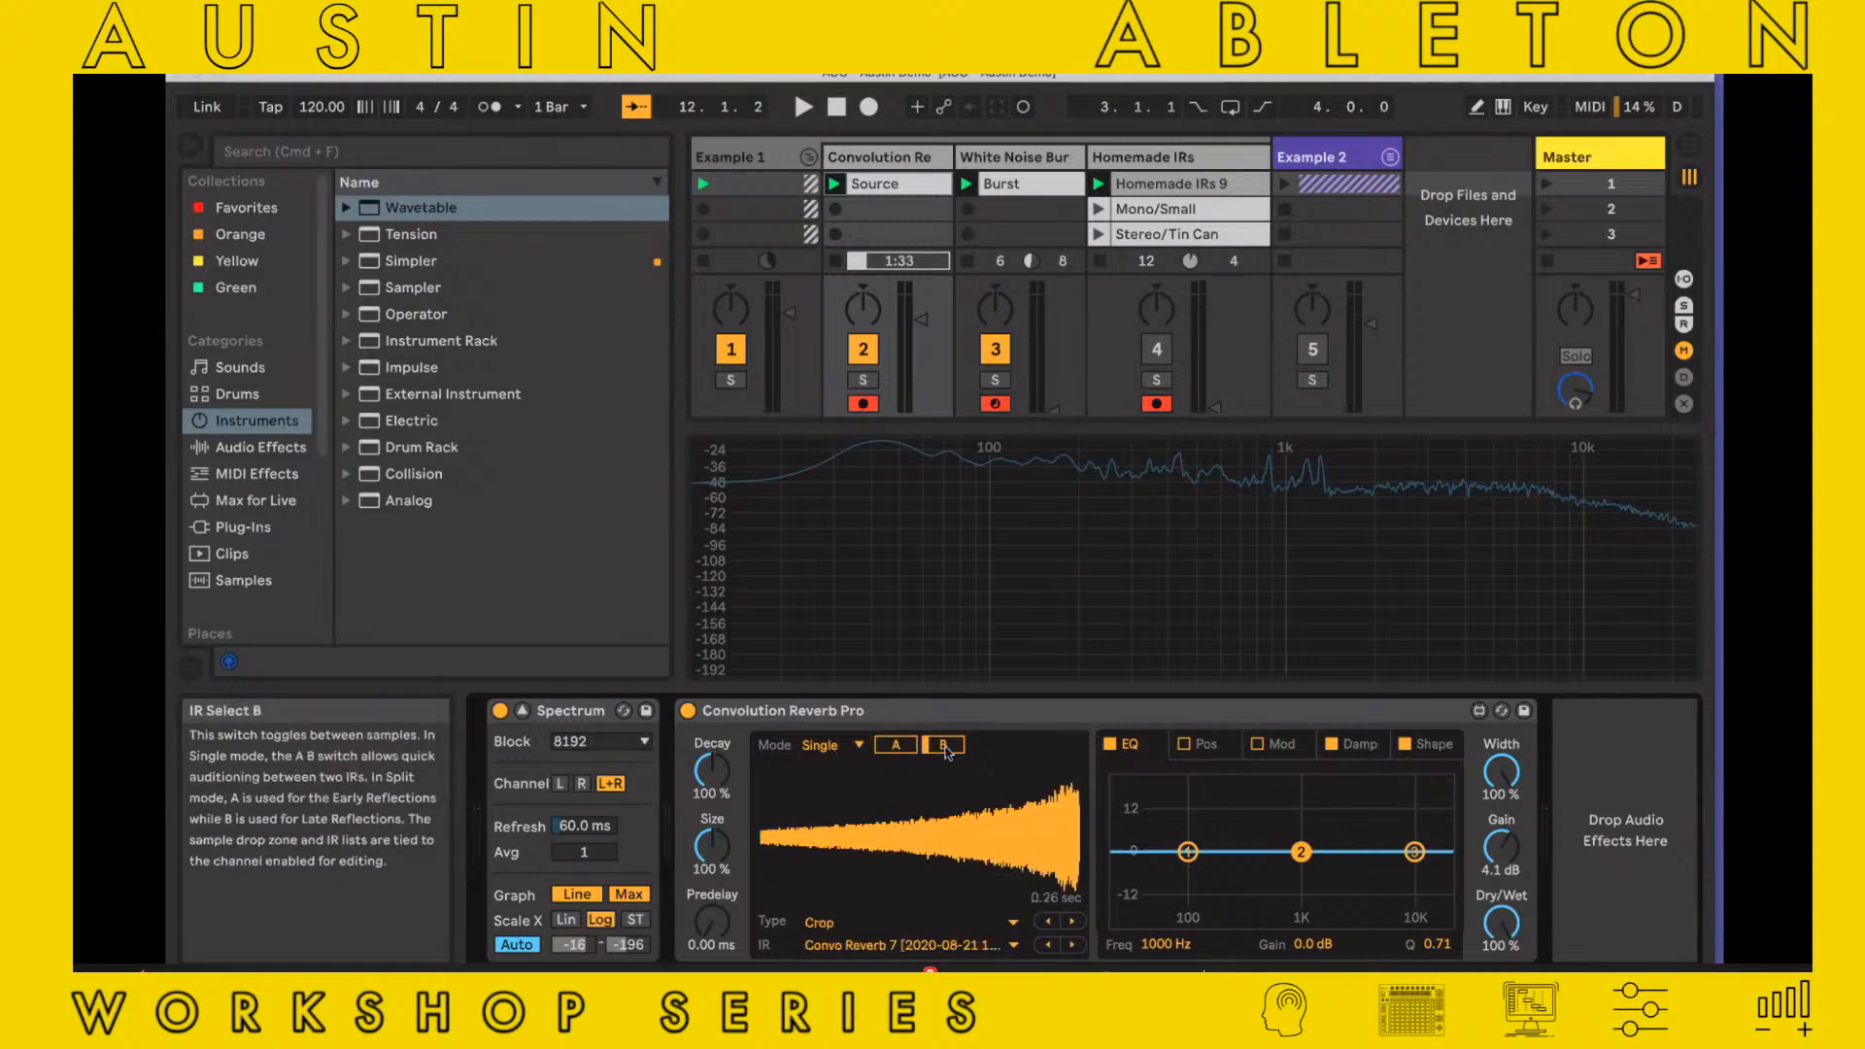
left_click(891, 752)
left_click(892, 752)
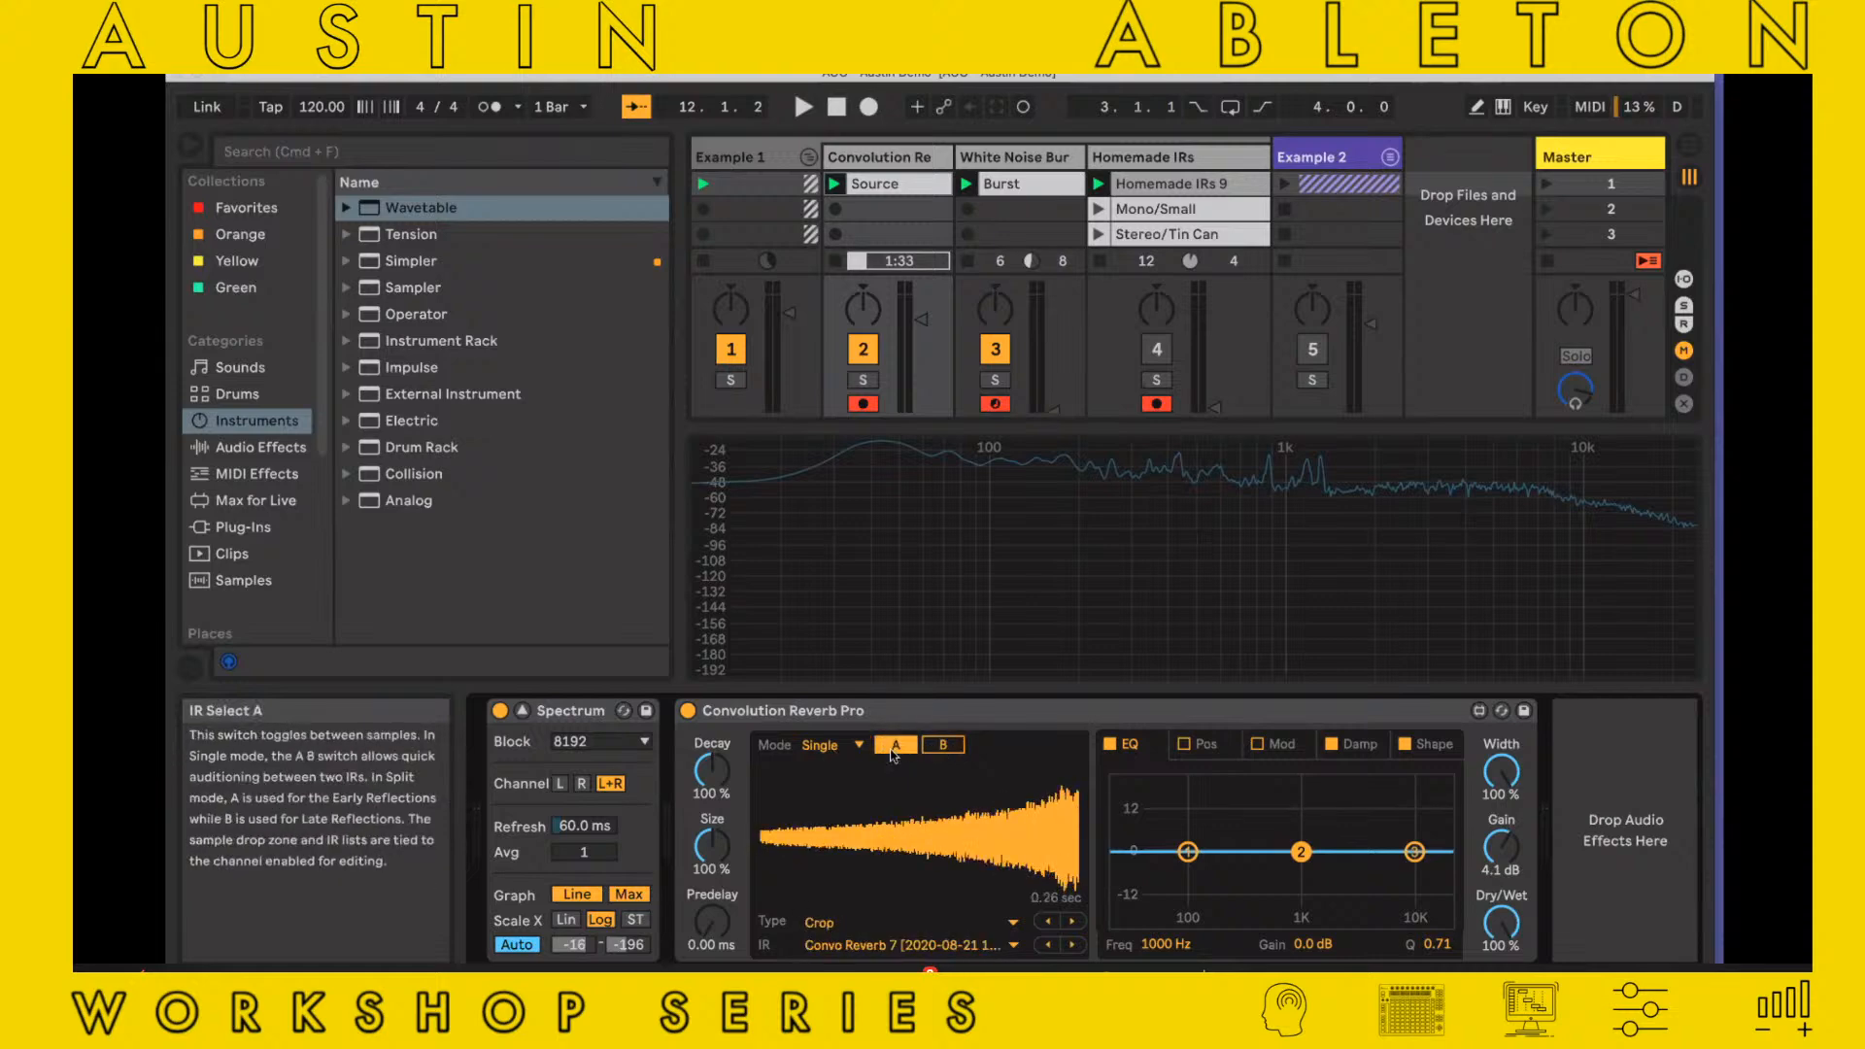
Set Convolution Reverb Pro's mode to Split and compare its Early and Late impulse responses
left_click(860, 750)
left_click(833, 777)
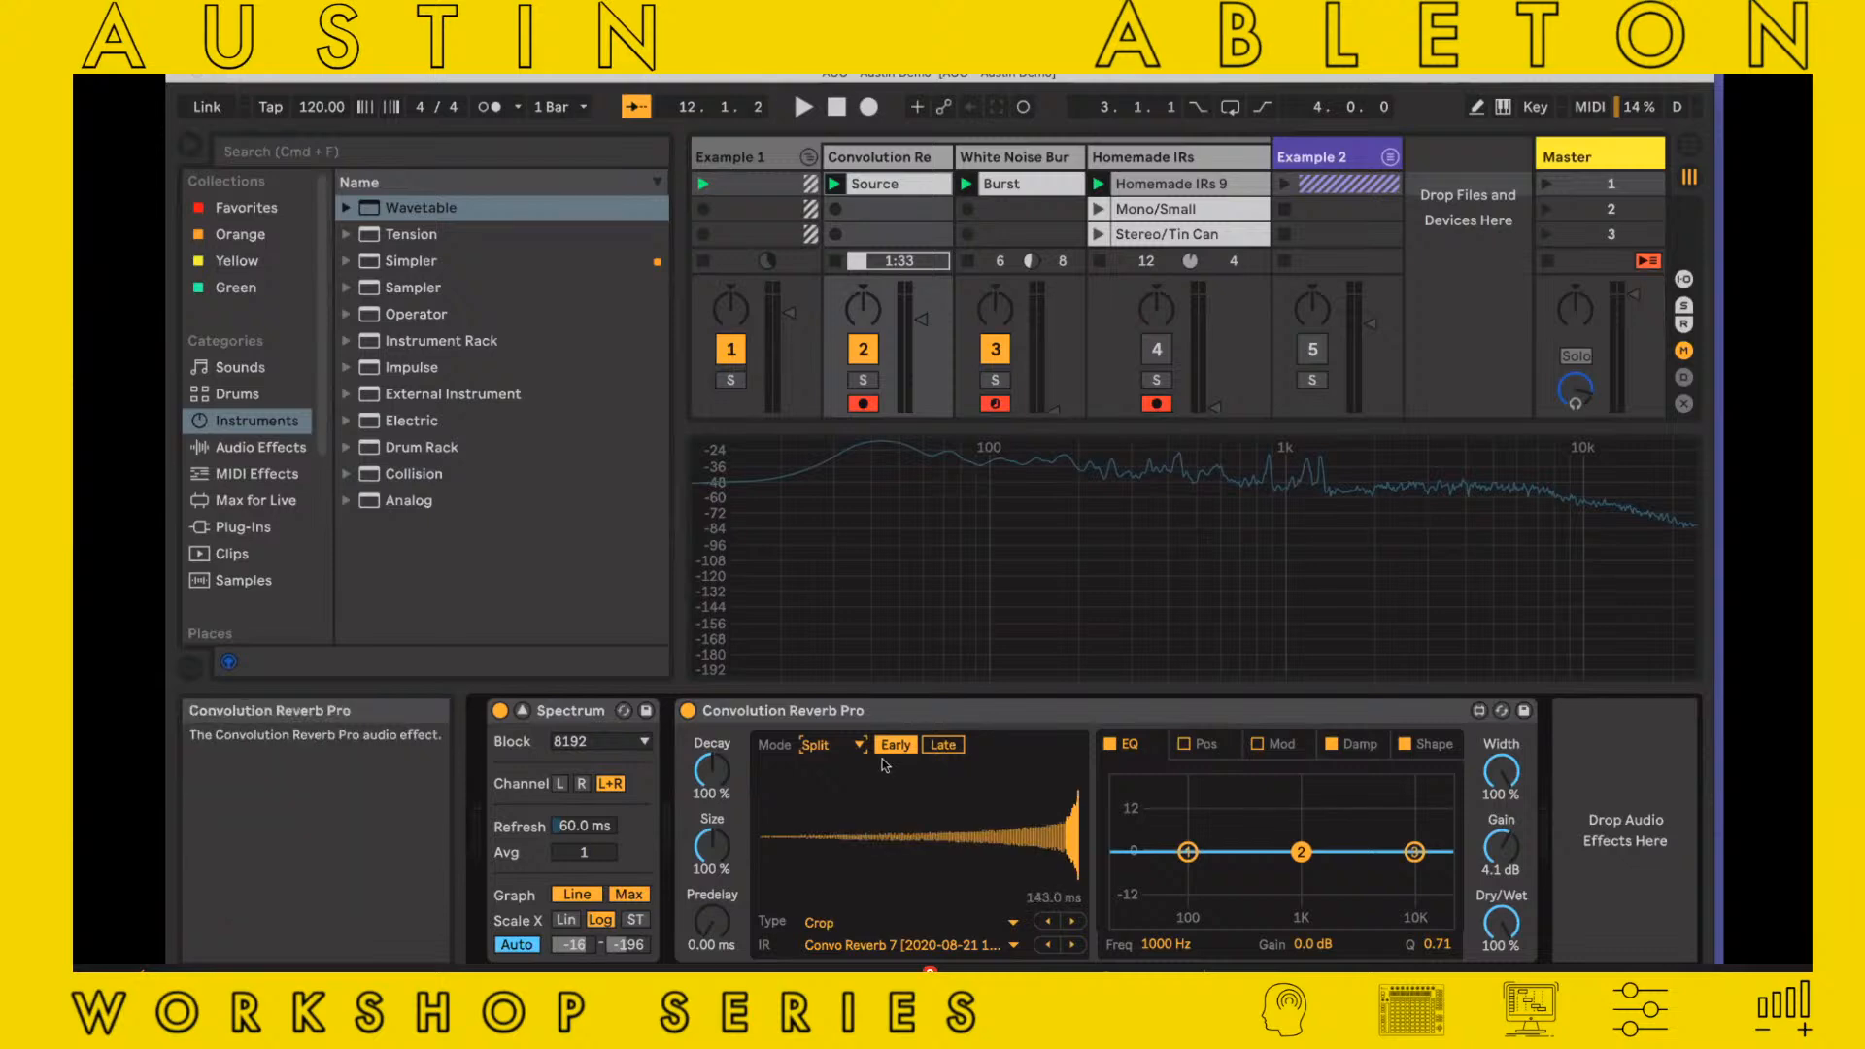
left_click(936, 751)
left_click(892, 751)
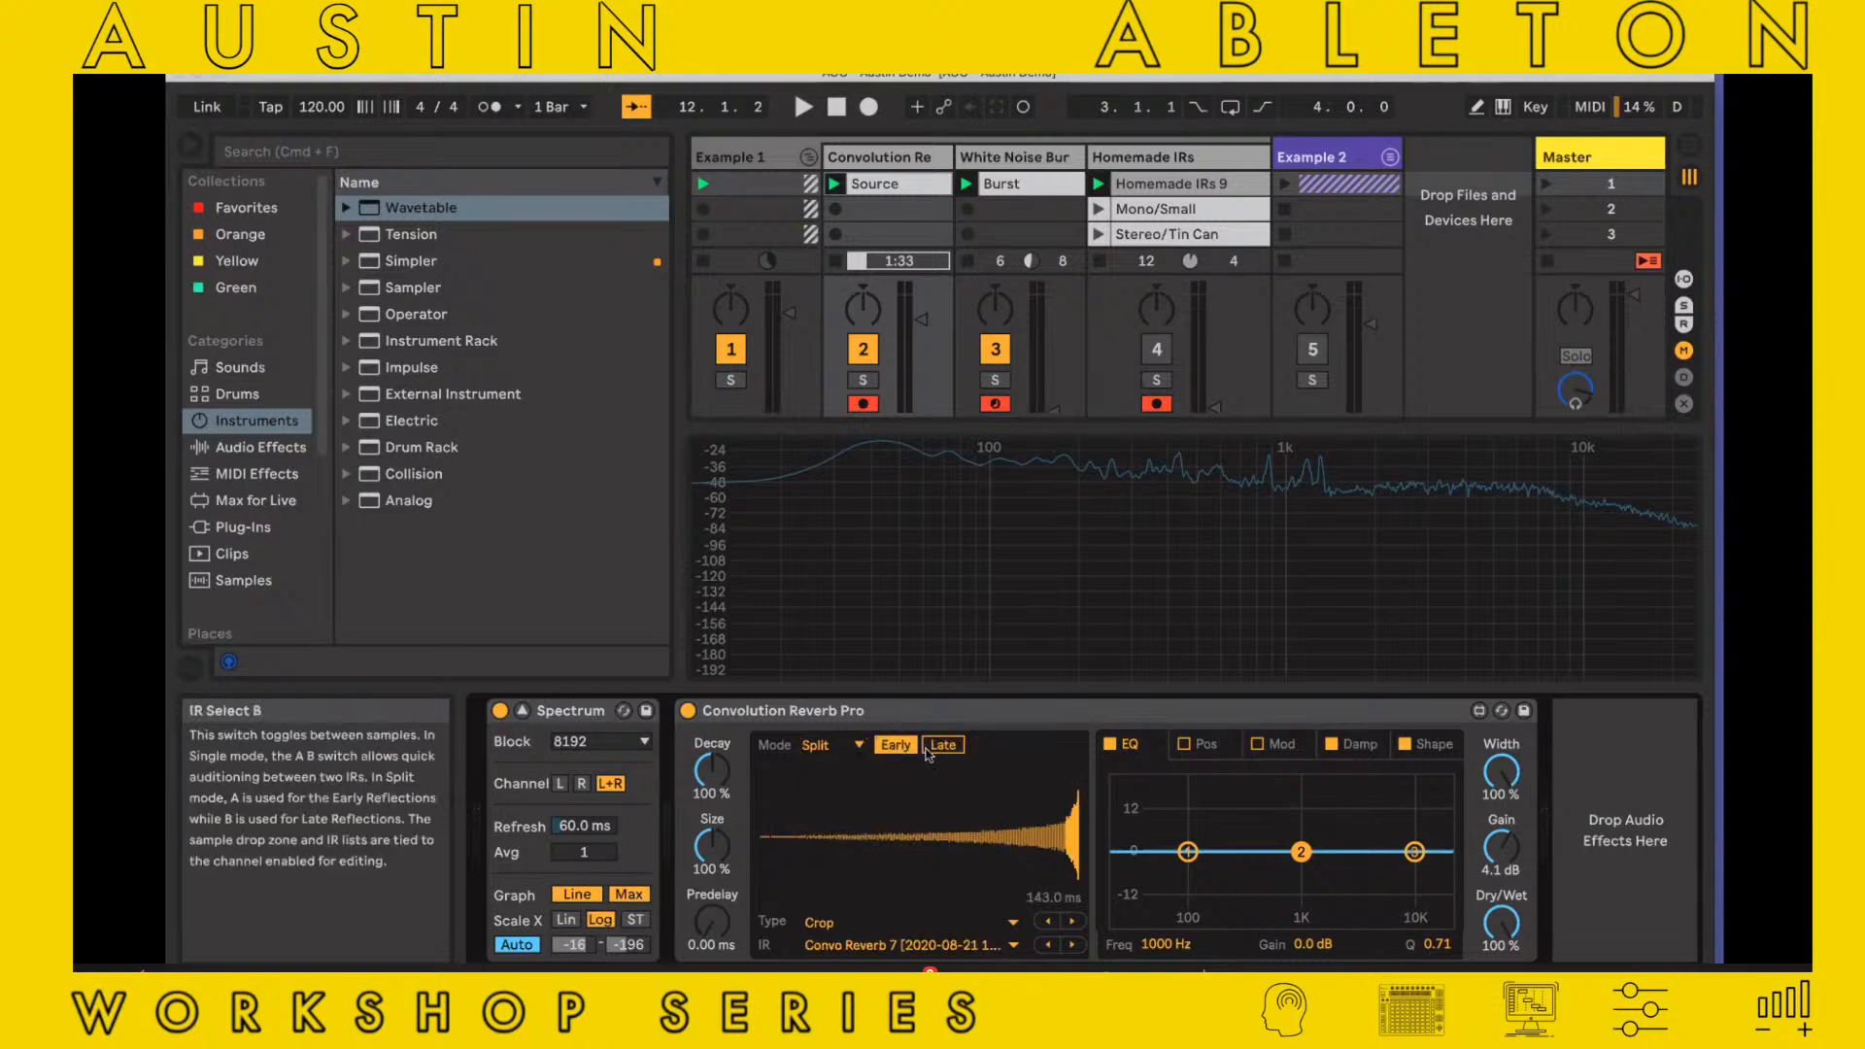
left_click(928, 750)
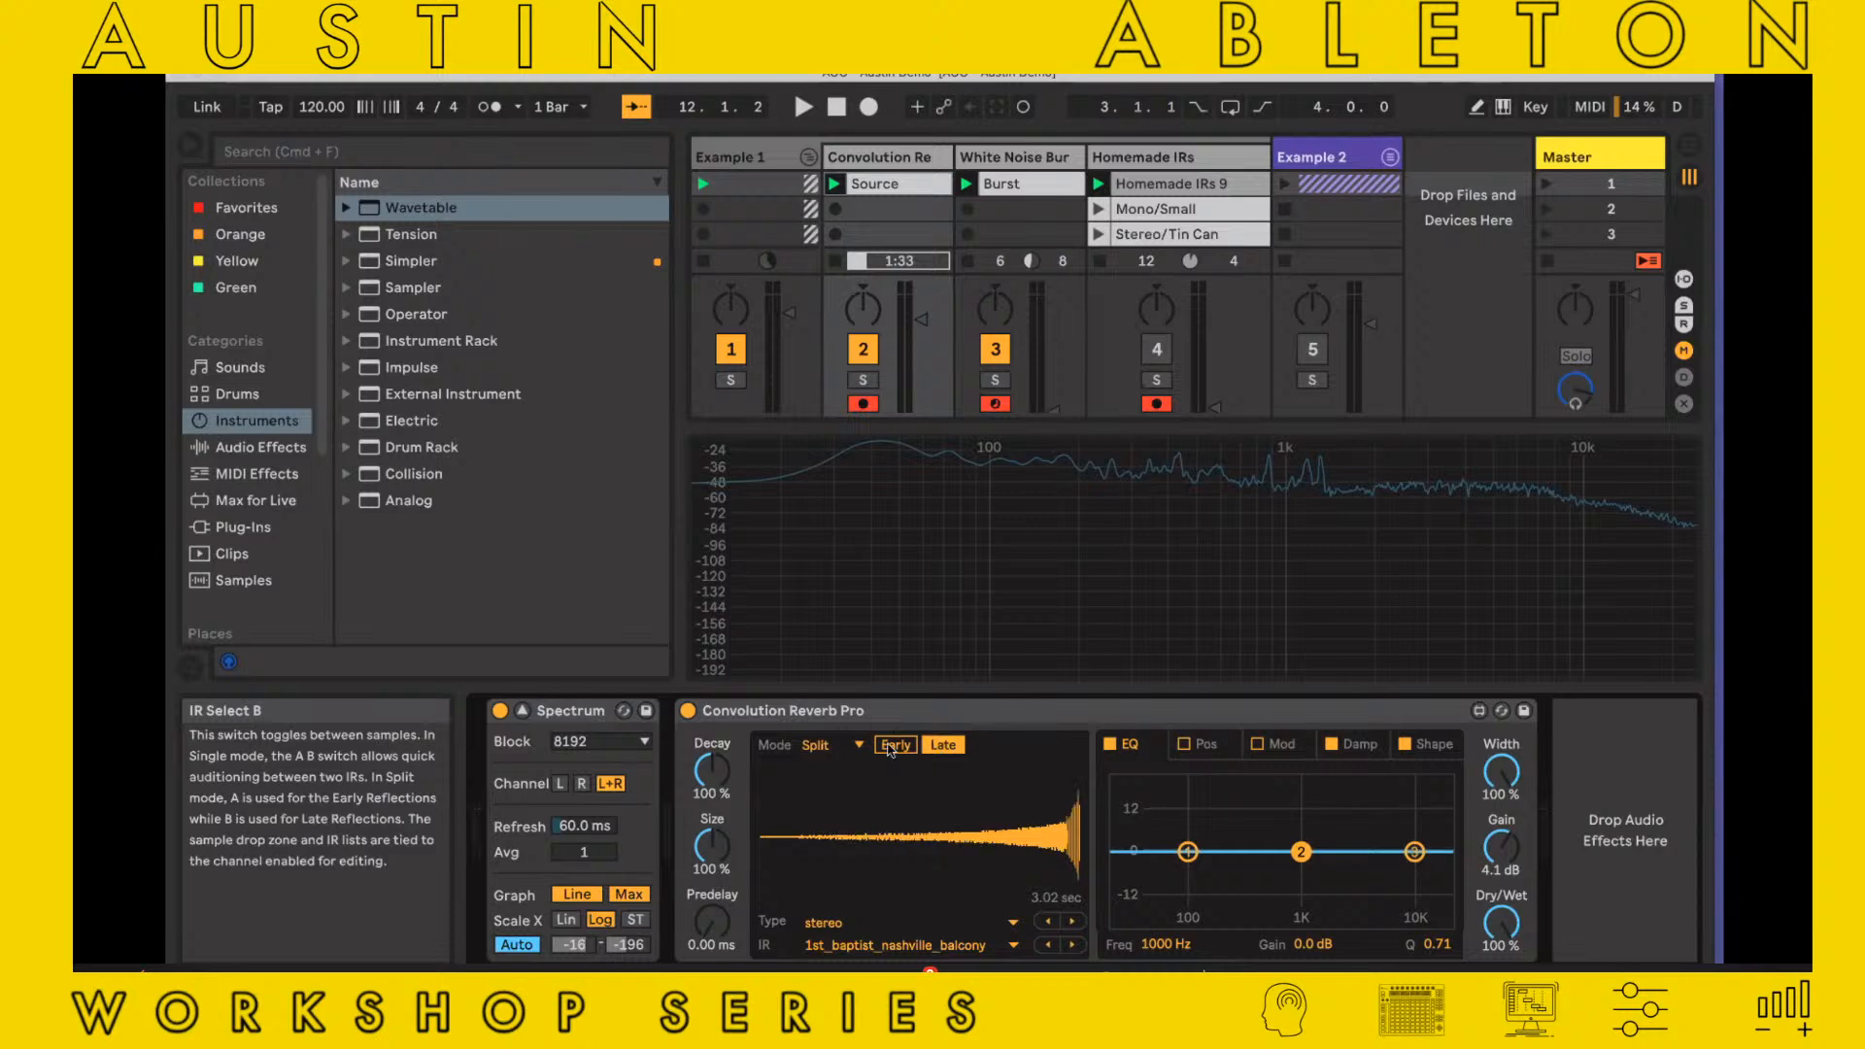
Change the Early impulse response's type to 01 Real Places, using Arundel Nave
left_click(890, 745)
left_click(891, 925)
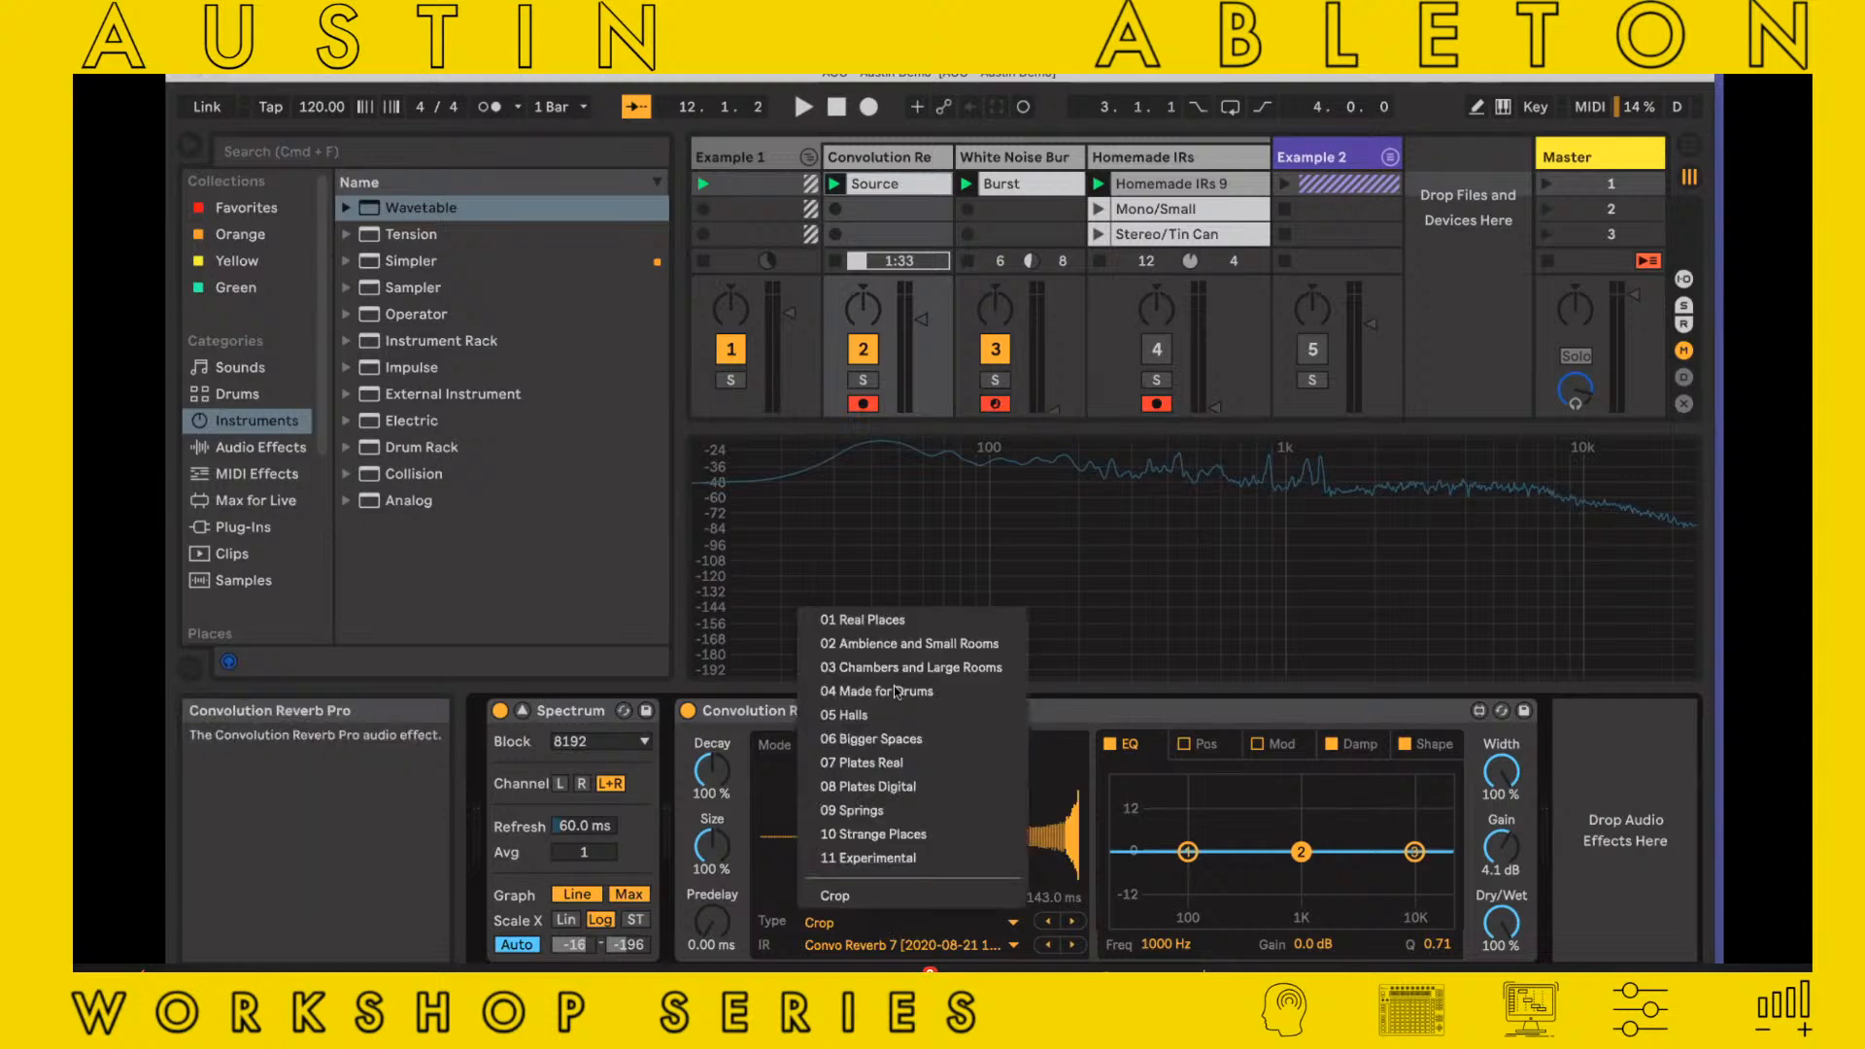
left_click(895, 619)
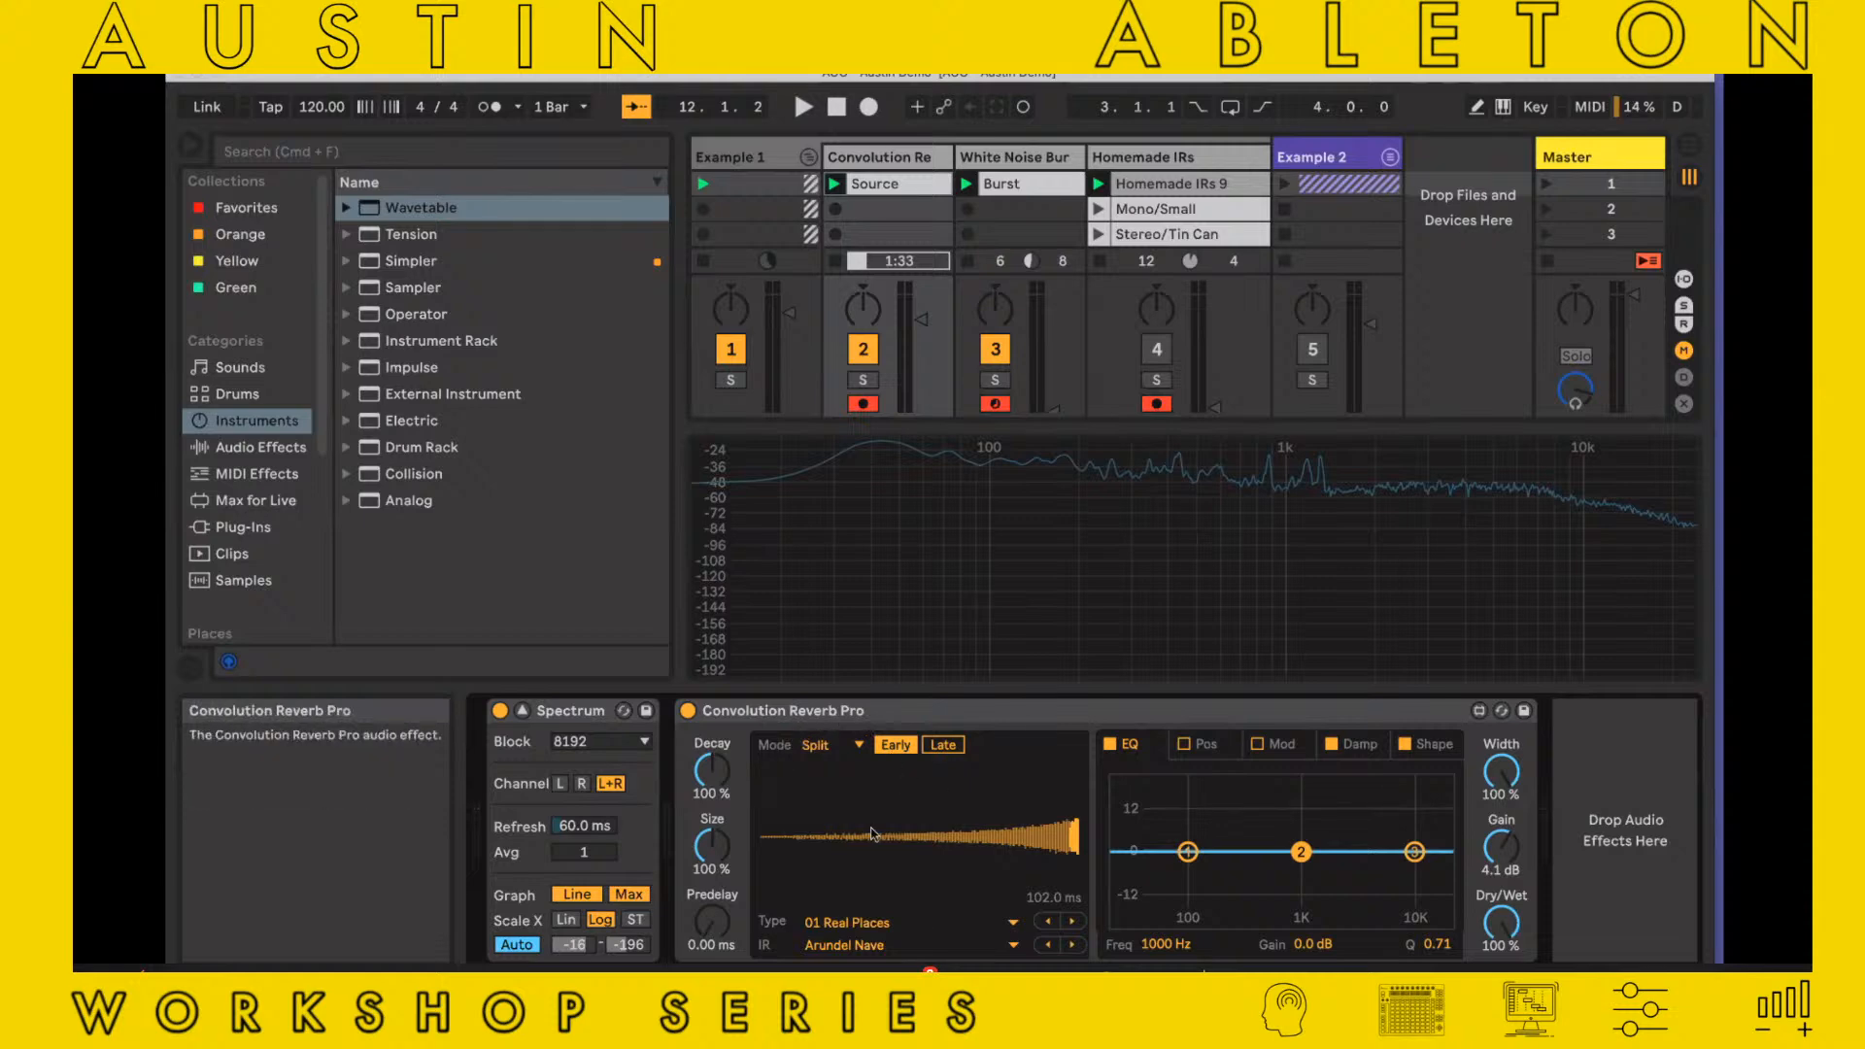
Return Convolution Reverb Pro to Single mode and look through its Mod, Damp and Shape settings
left_click(858, 745)
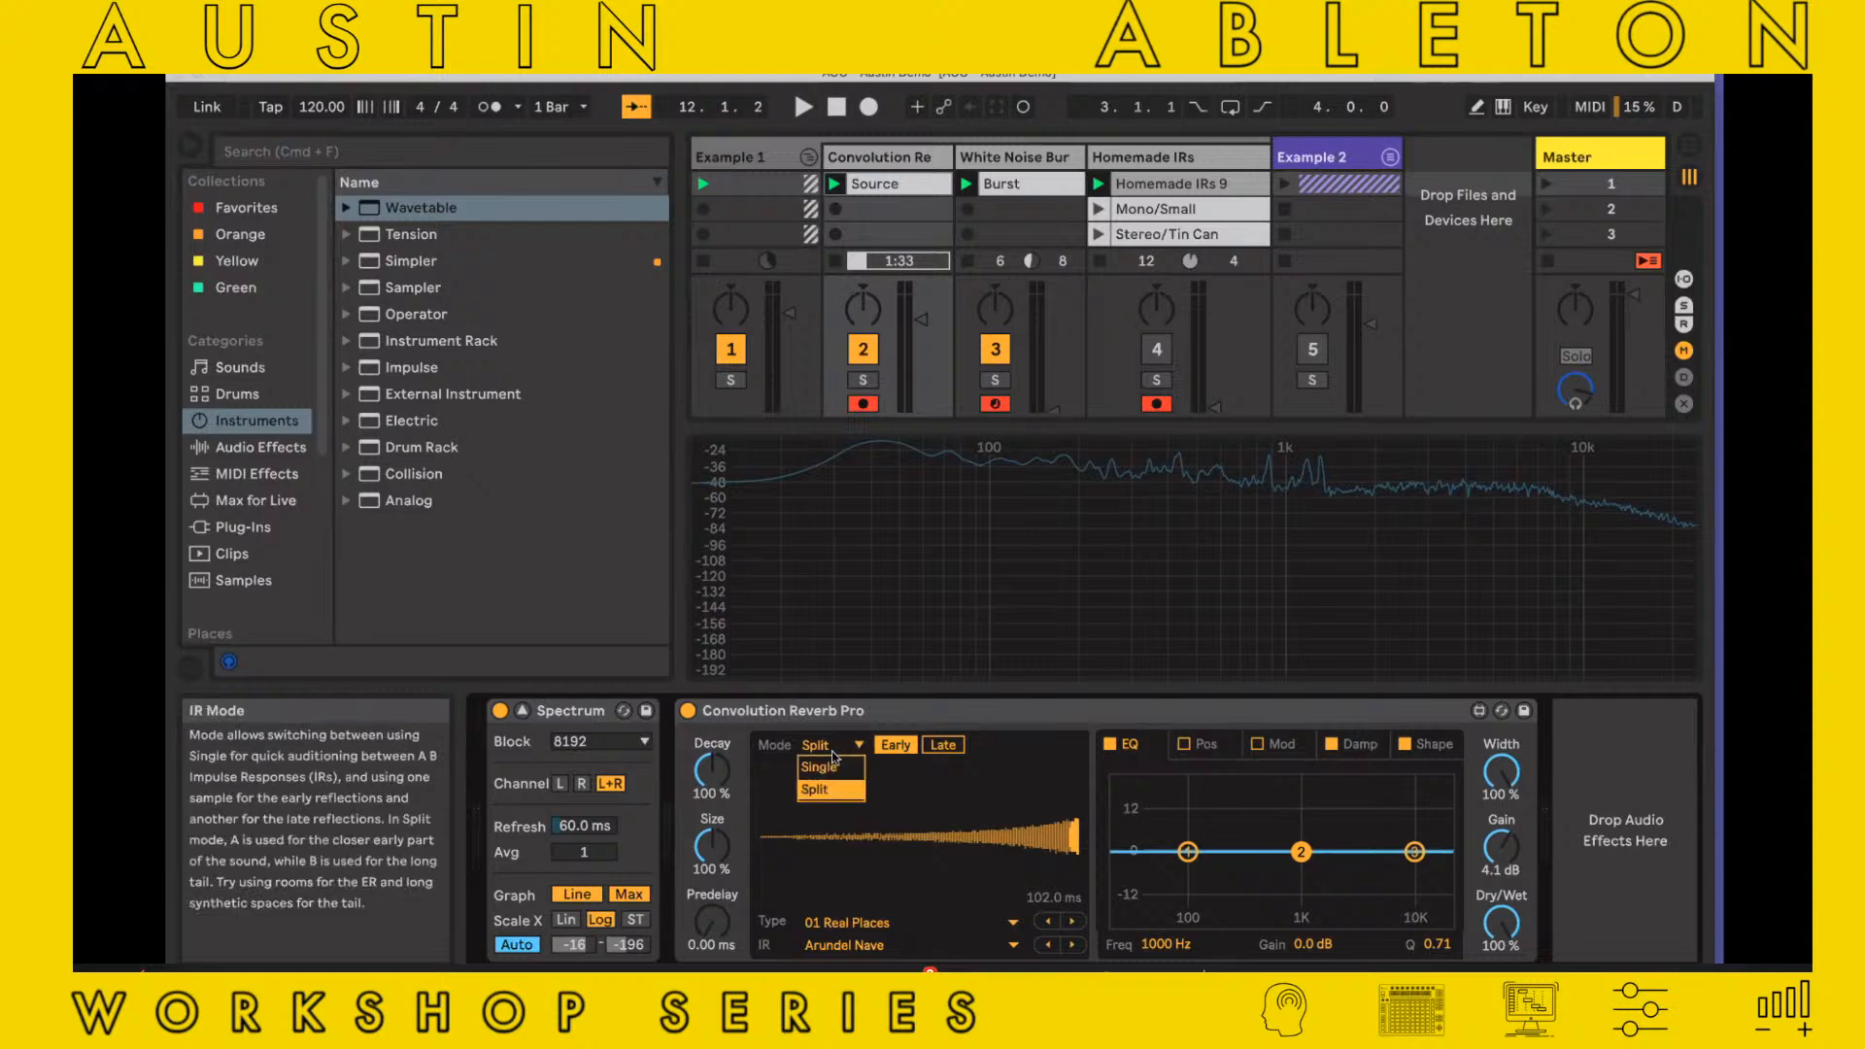
left_click(821, 767)
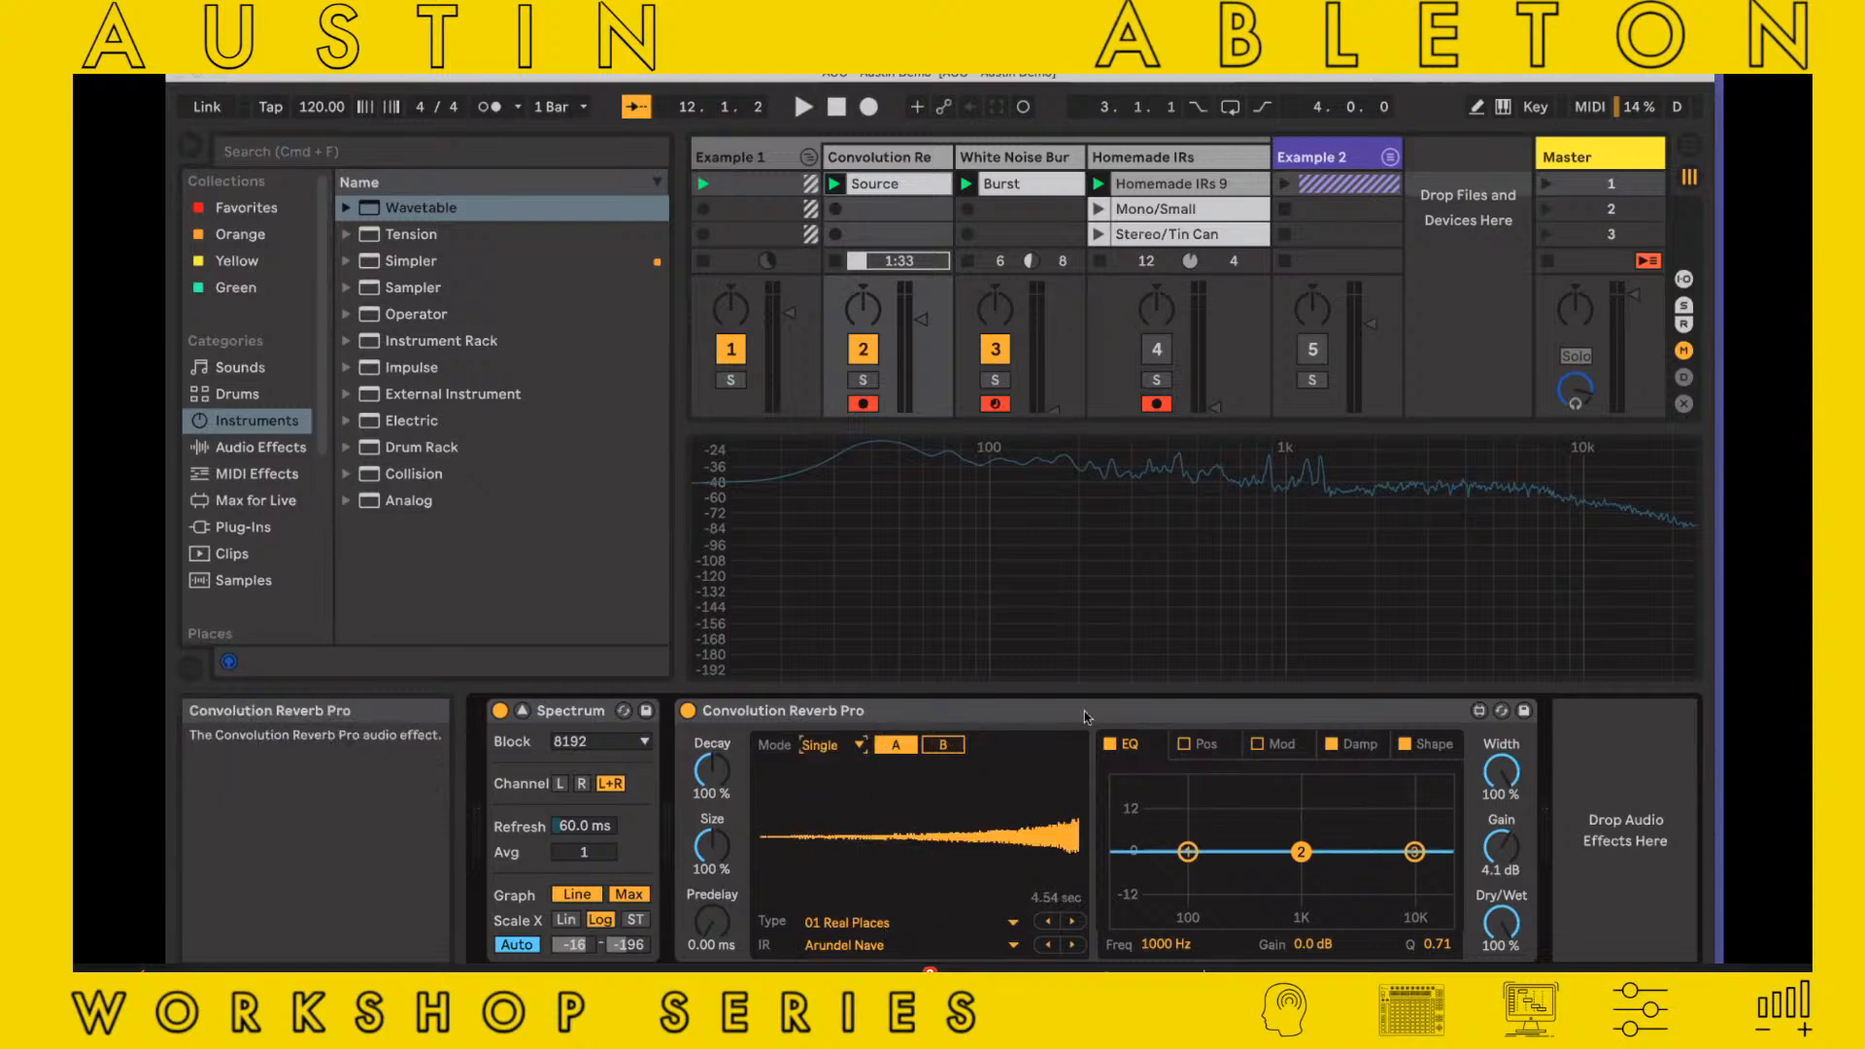
left_click(1268, 750)
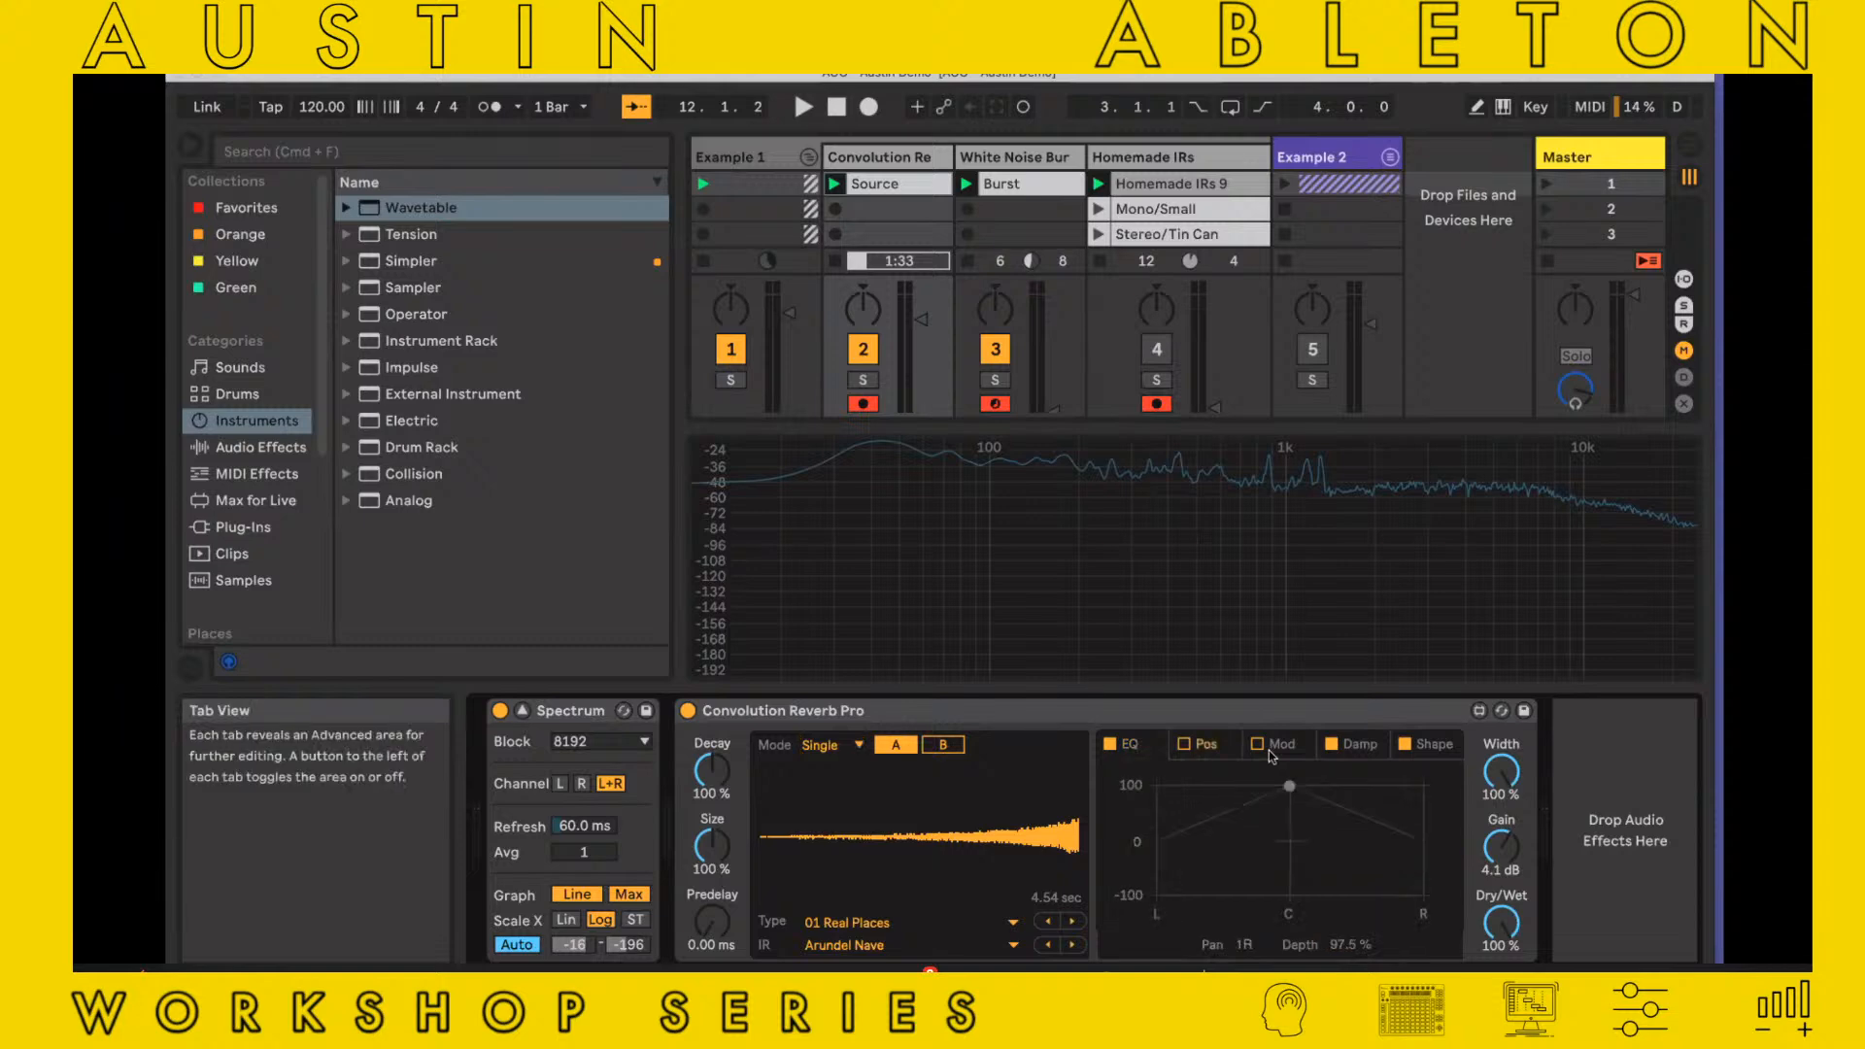
left_click(1349, 747)
left_click(1427, 744)
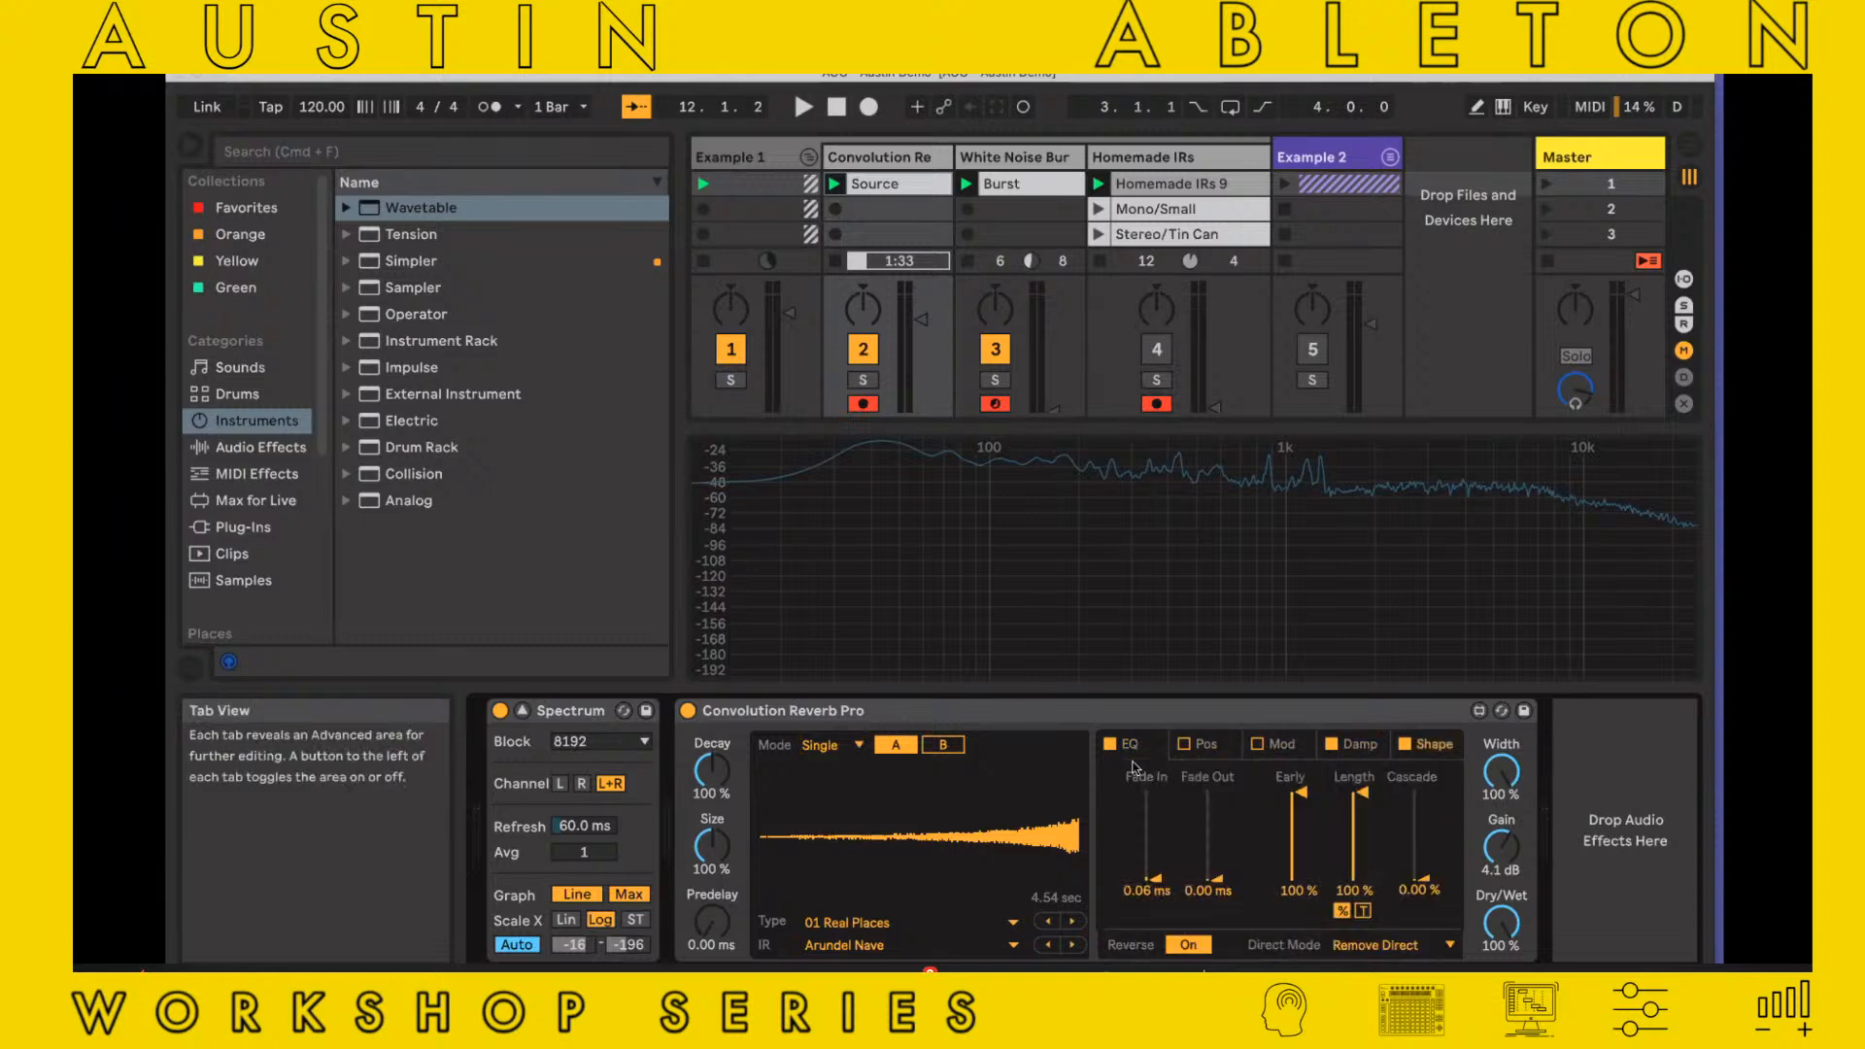
left_click(1074, 921)
left_click(1074, 920)
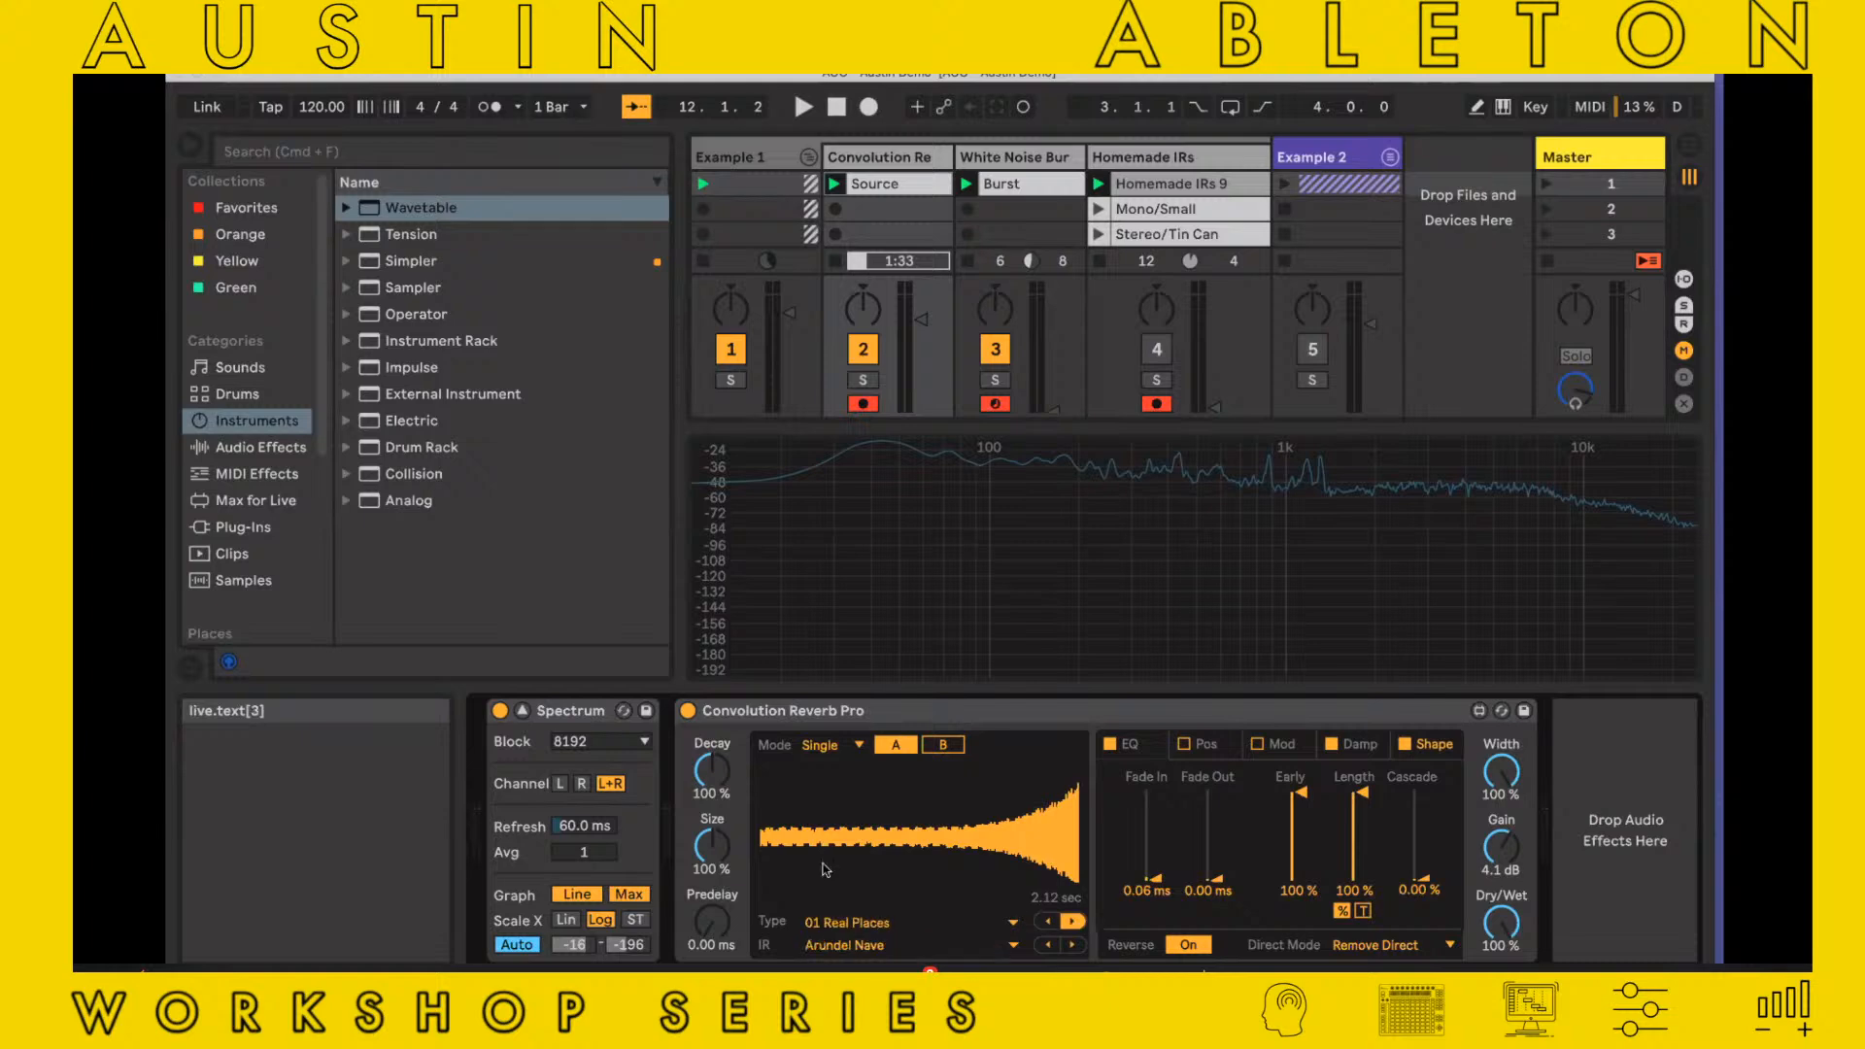
Move Convolution Reverb Pro ahead of Spectrum in the device chain and undo the extra duplicate of it
left_click(848, 714)
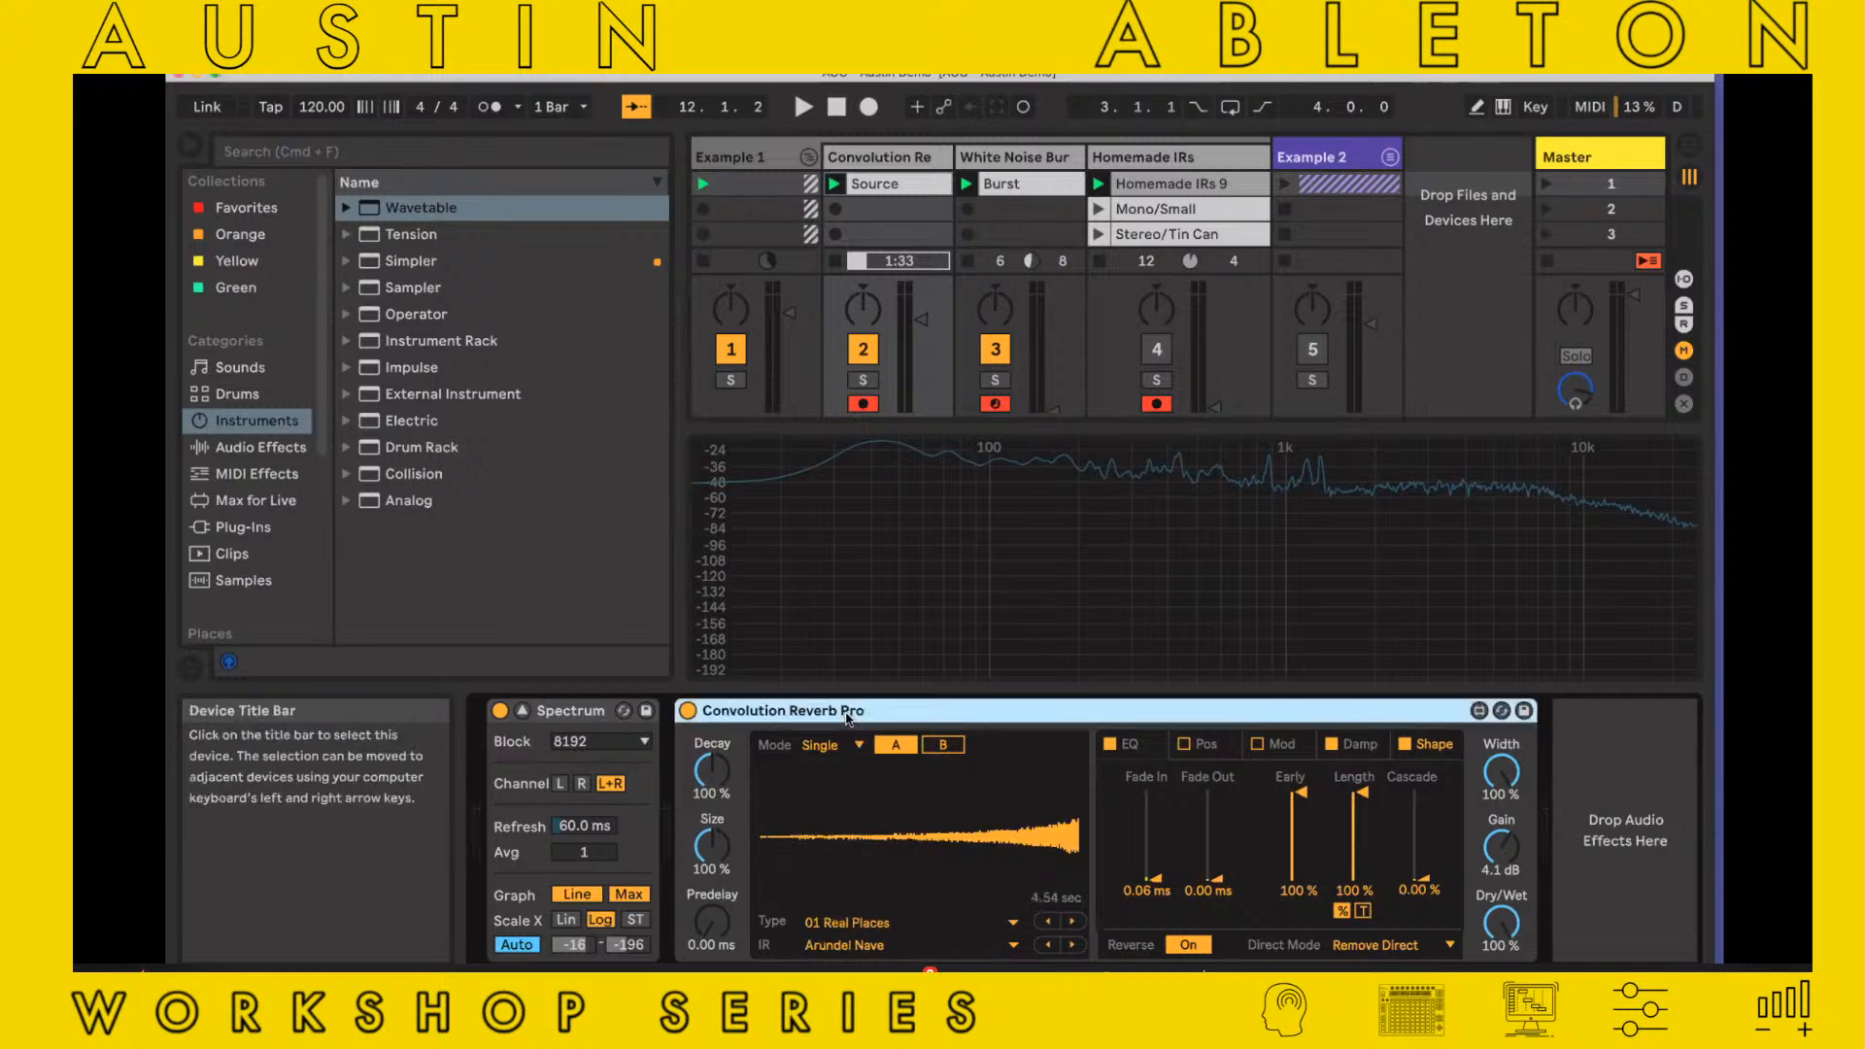
key("Delete")
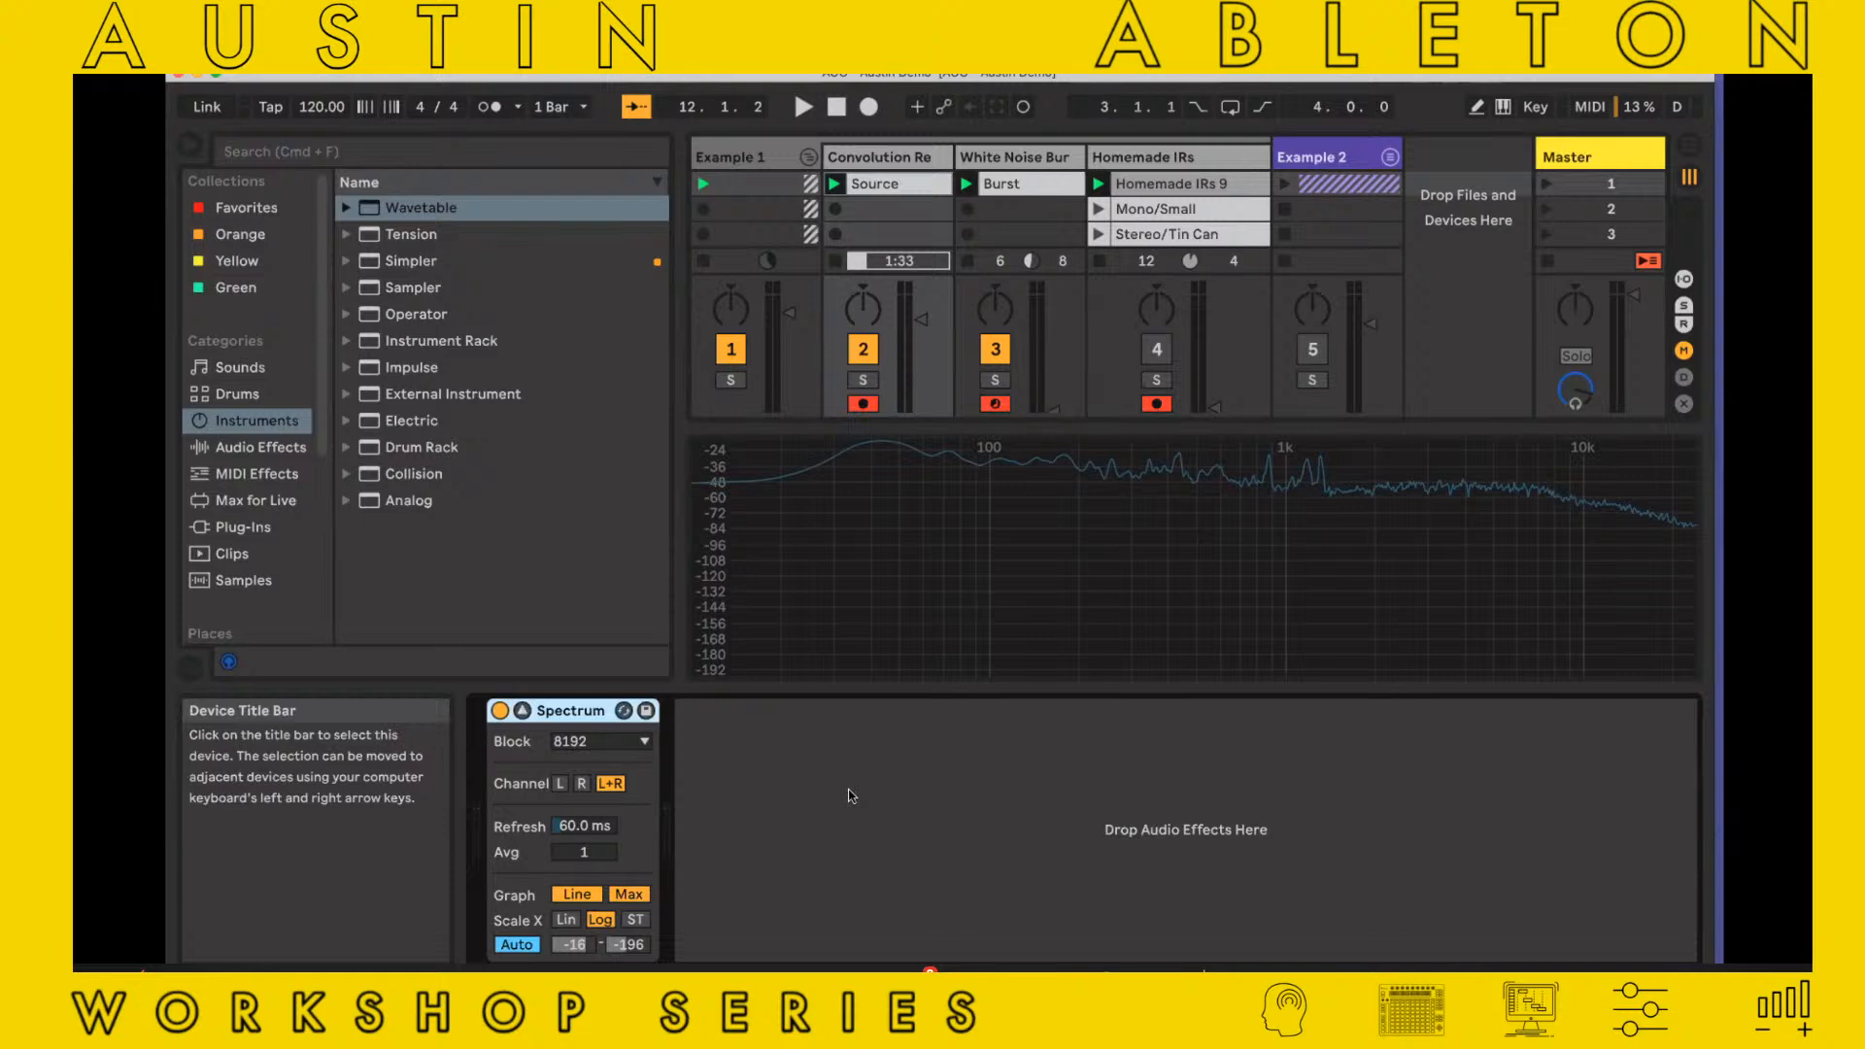
key("super+z")
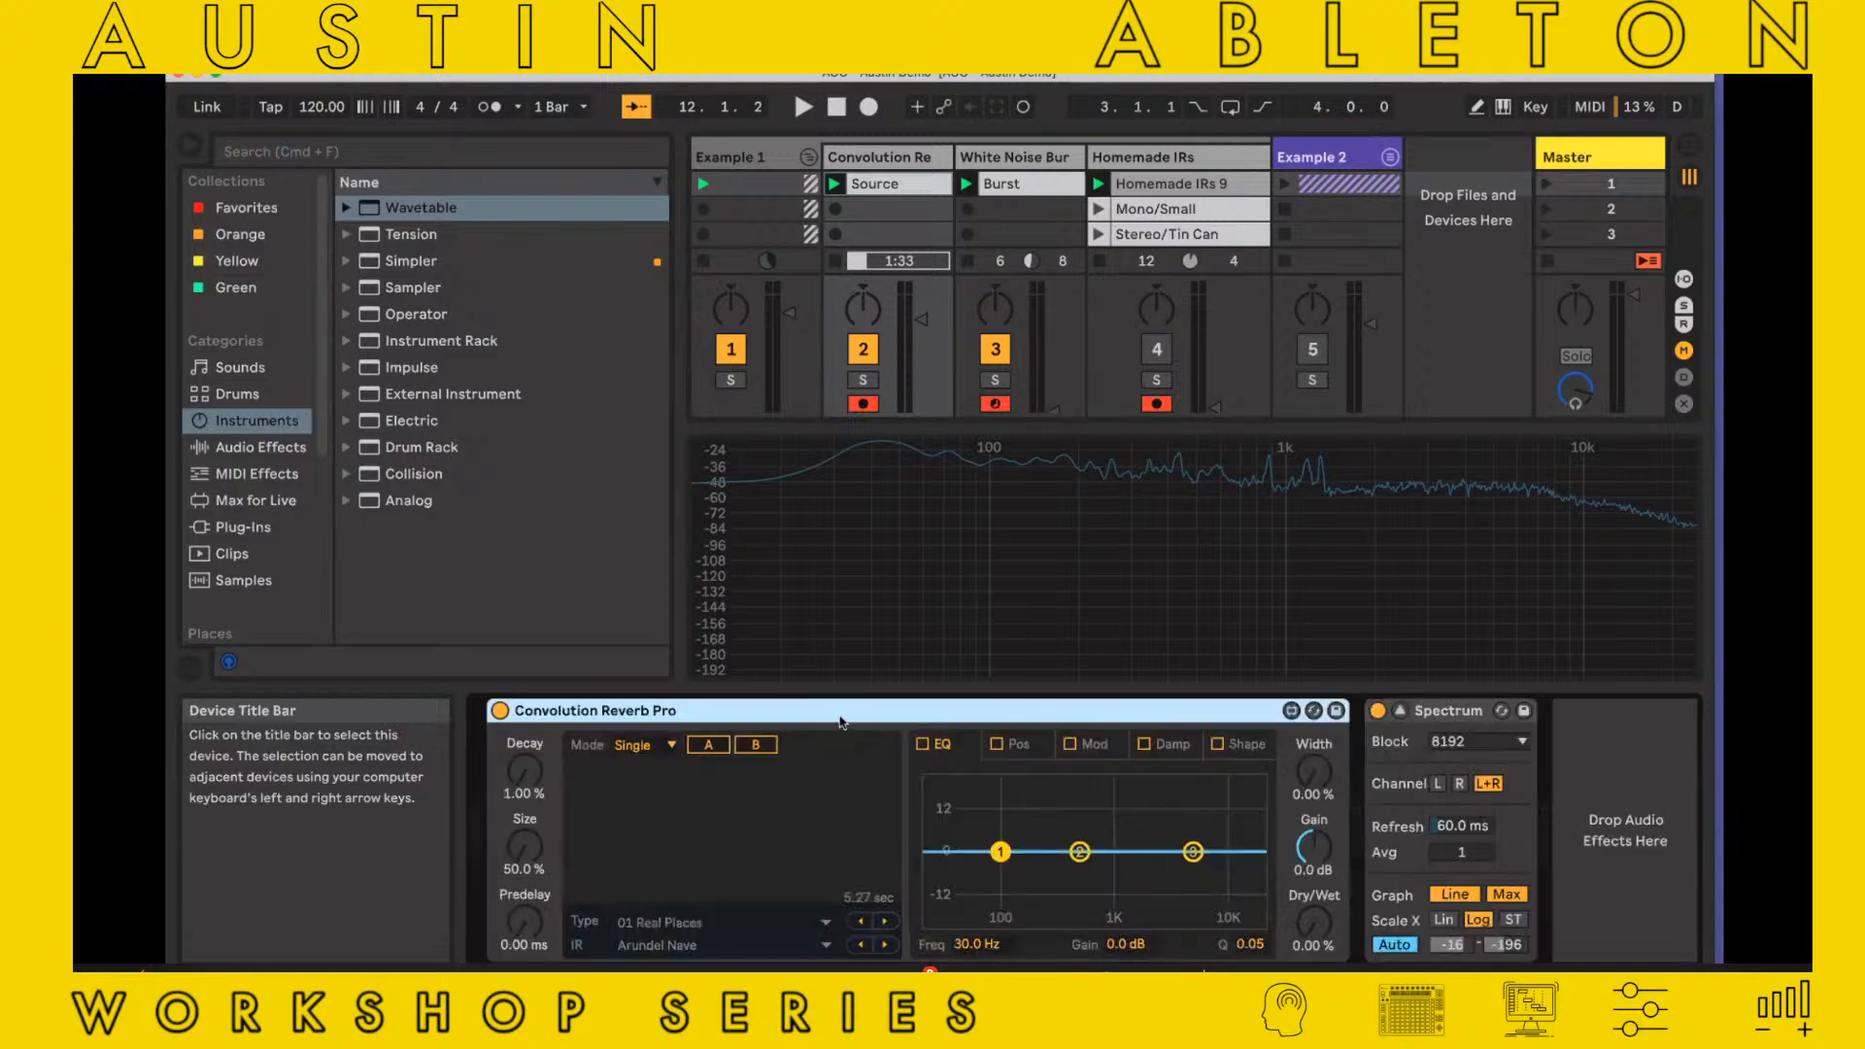
key("super+d")
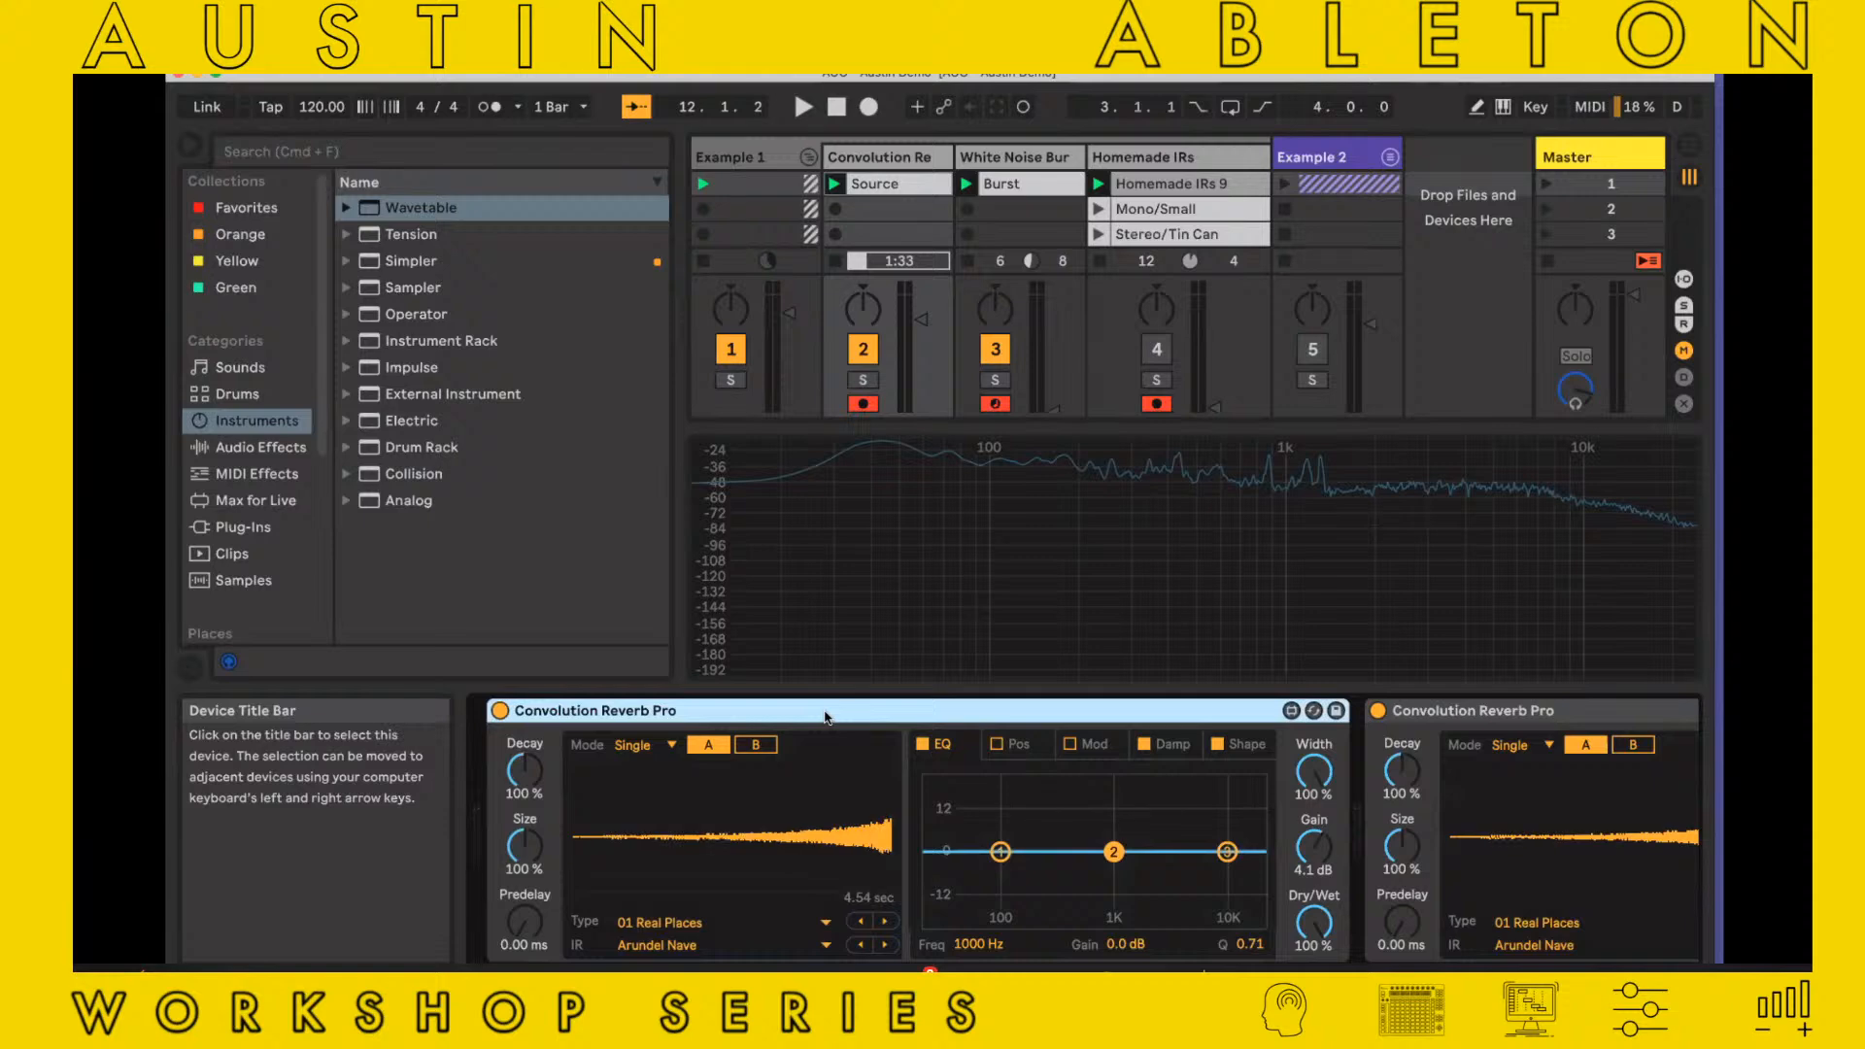
key("super+z")
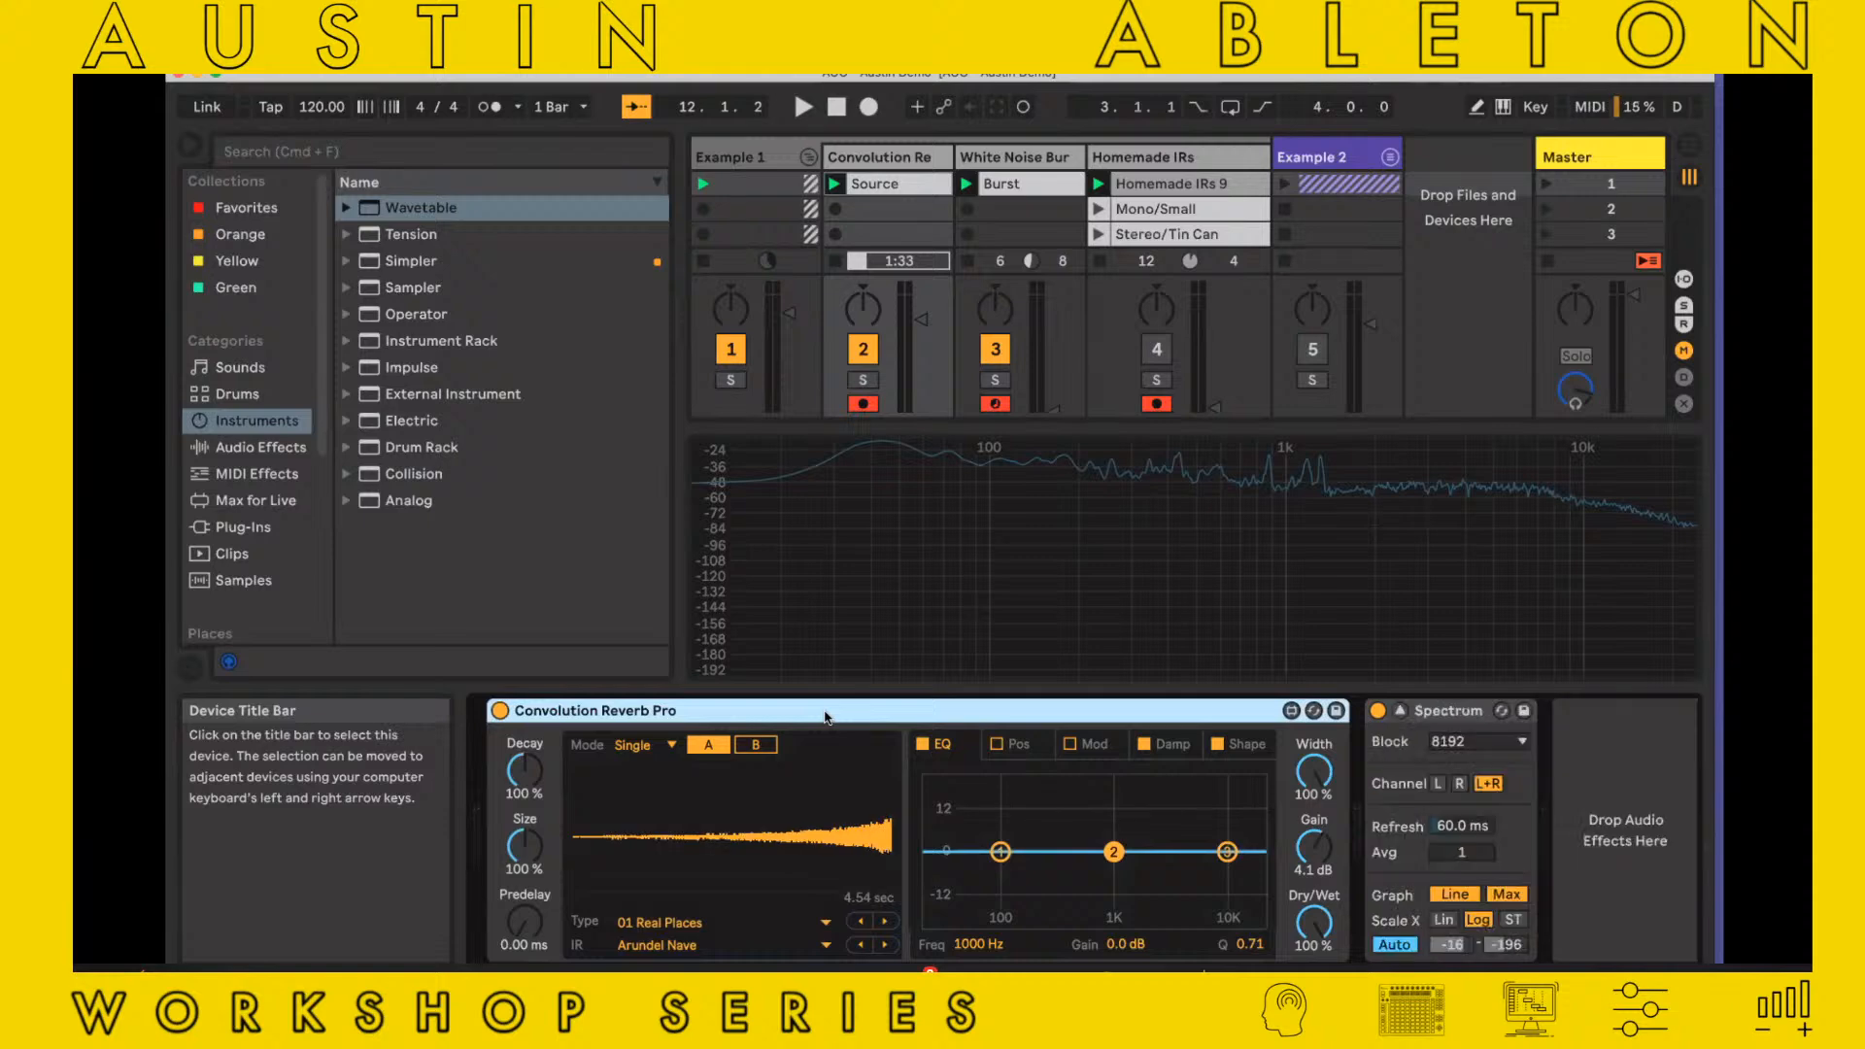
Switch off the Shape section of Convolution Reverb Pro so the impulse response is not reversed
left_click(685, 947)
left_click(602, 888)
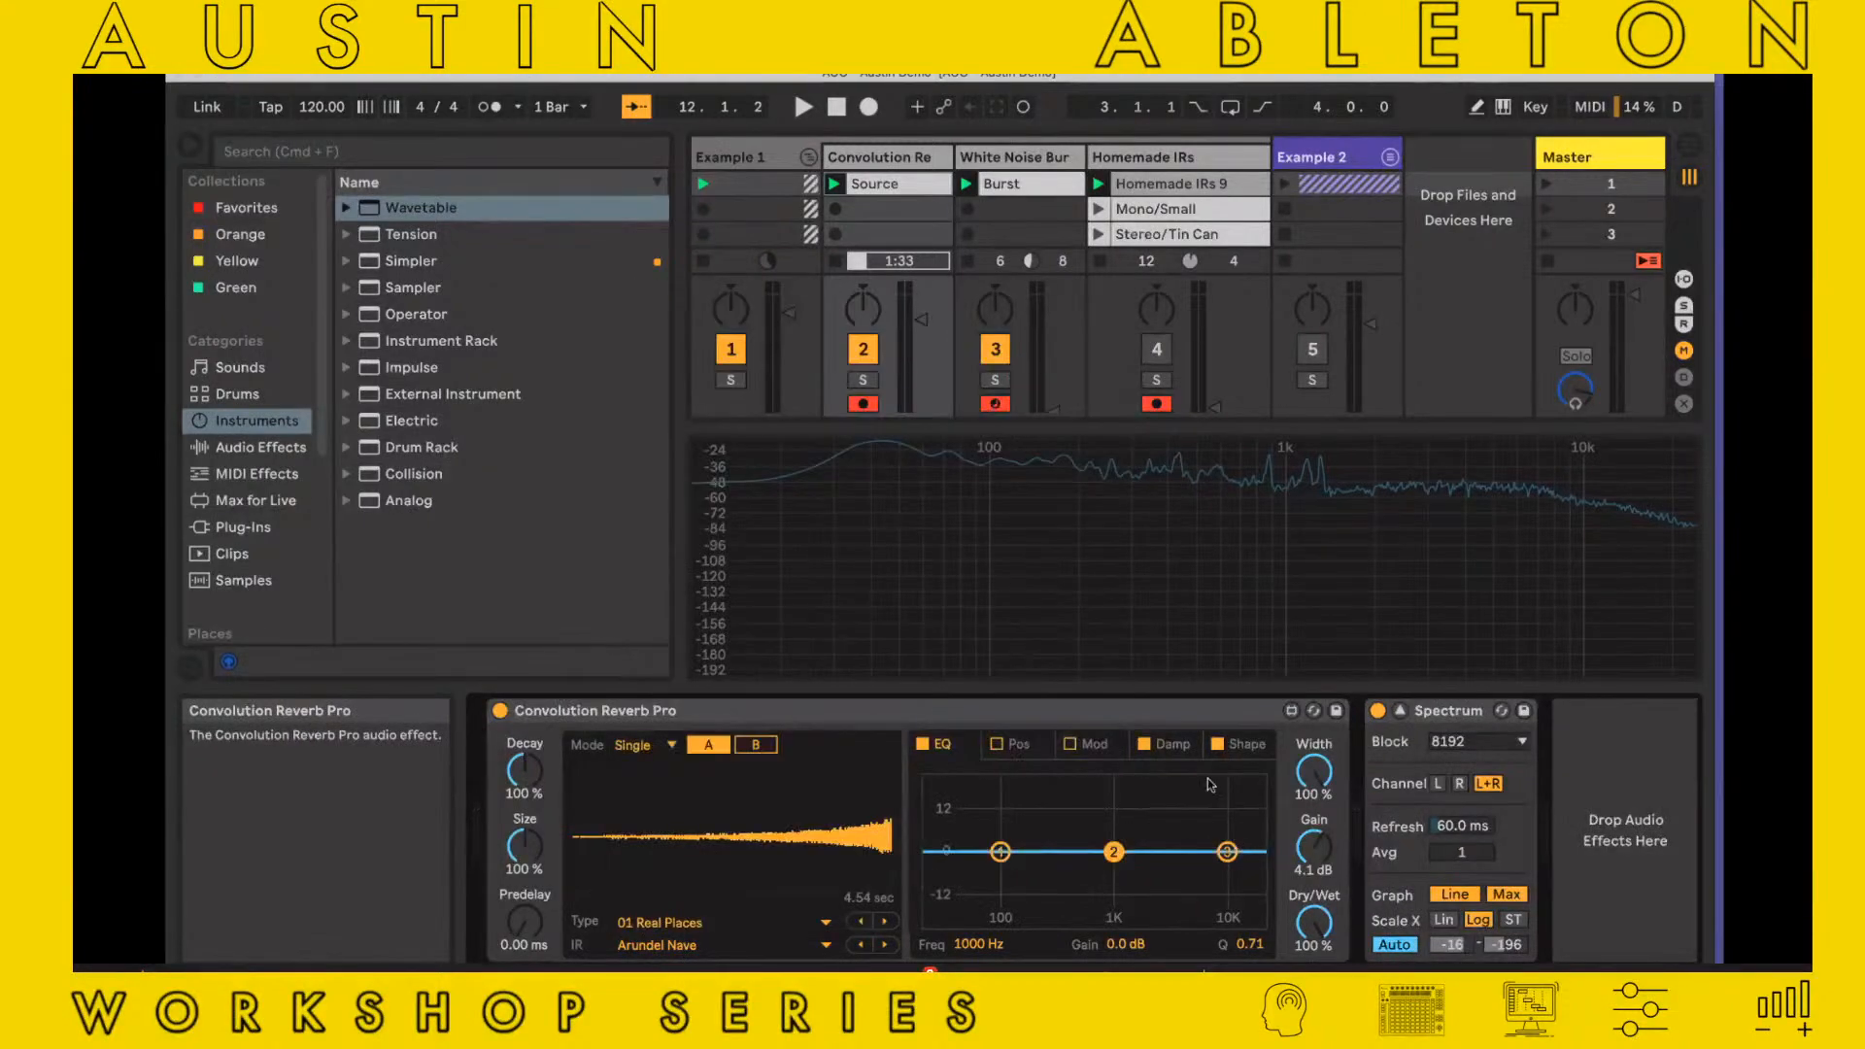
left_click(1226, 746)
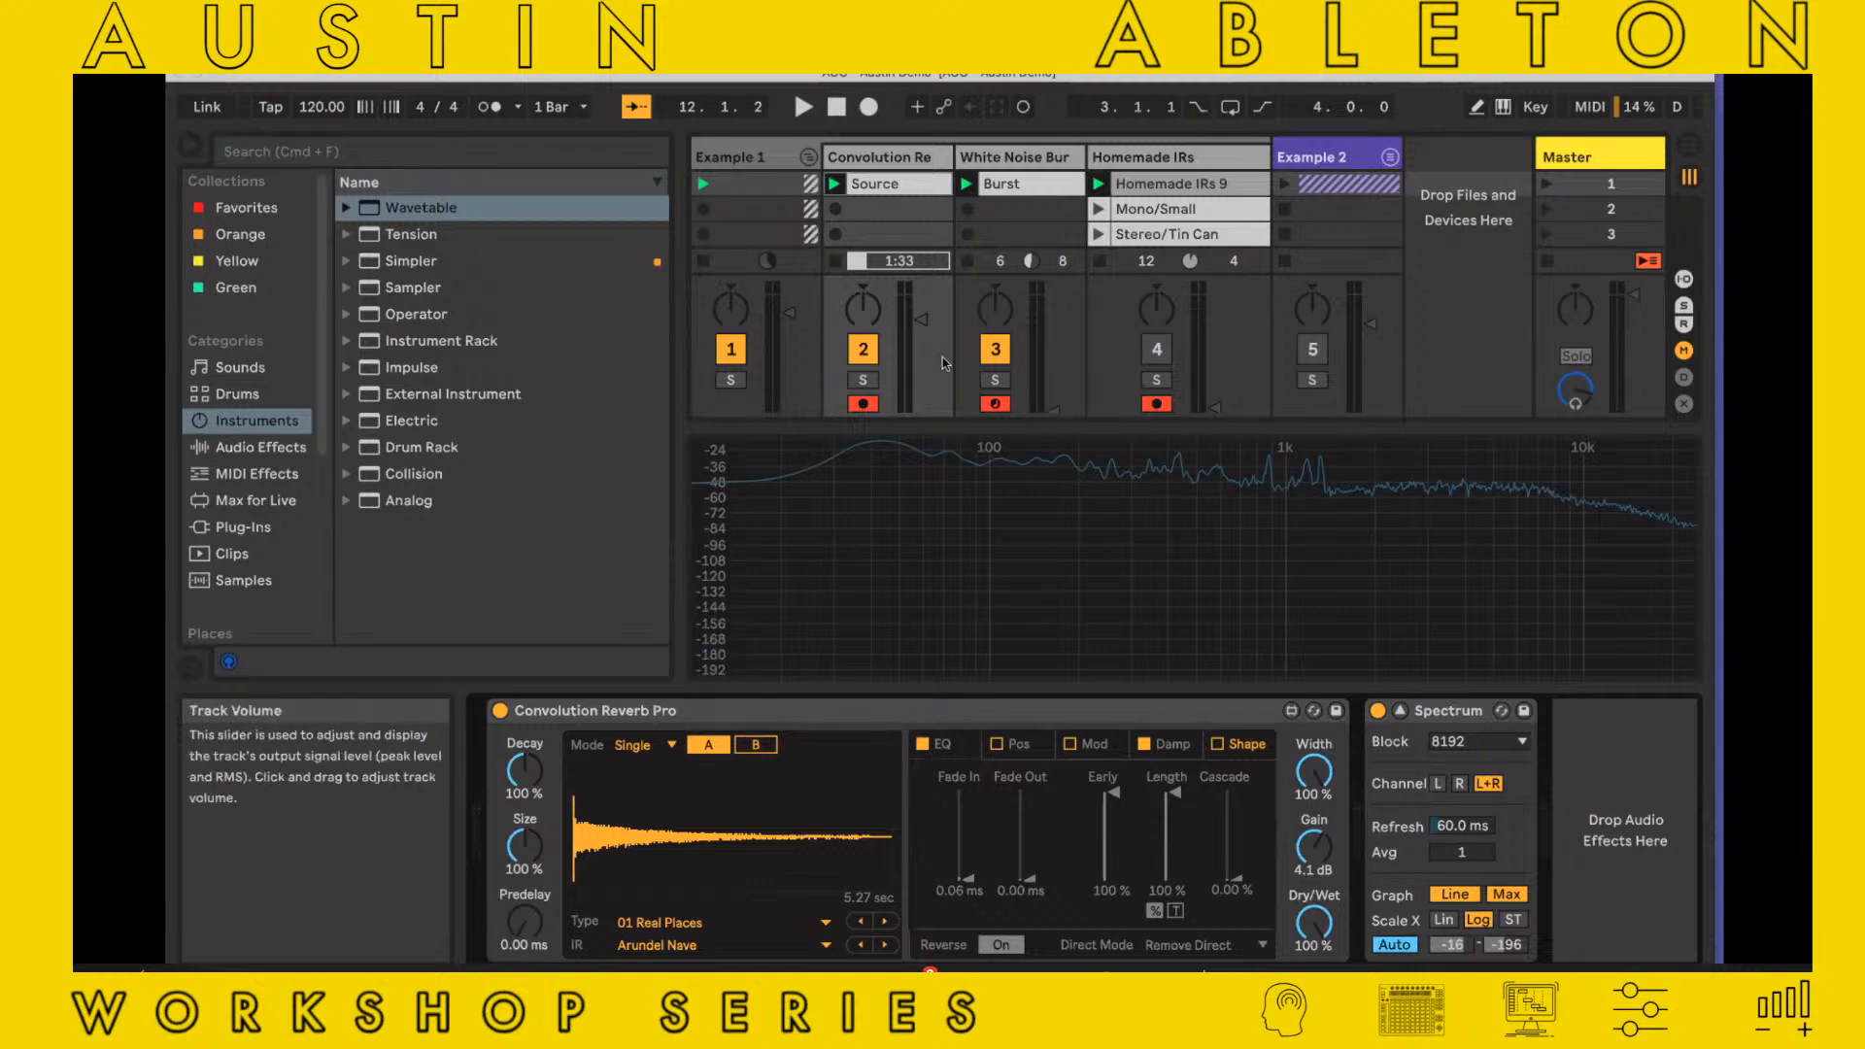
Play the set and compare impulse responses A and B by ear, finishing on A with Arundel Nave
key("space")
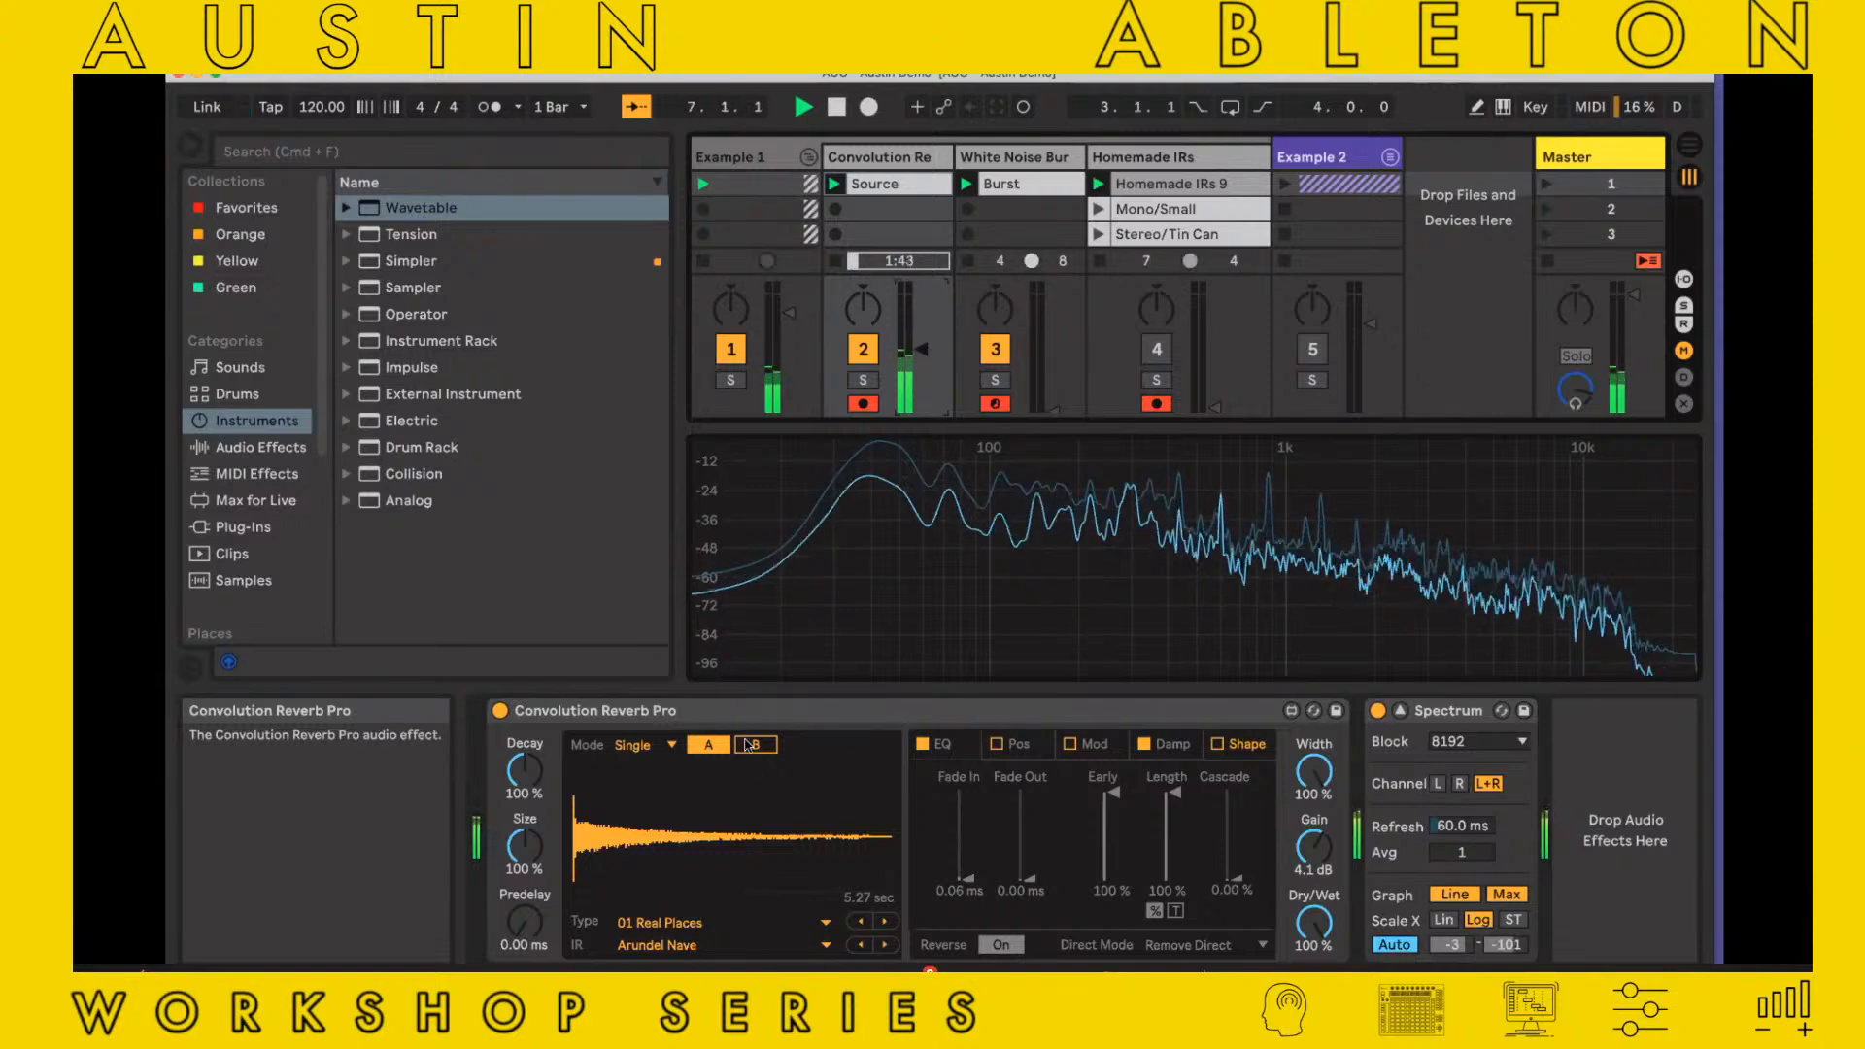
left_click(708, 745)
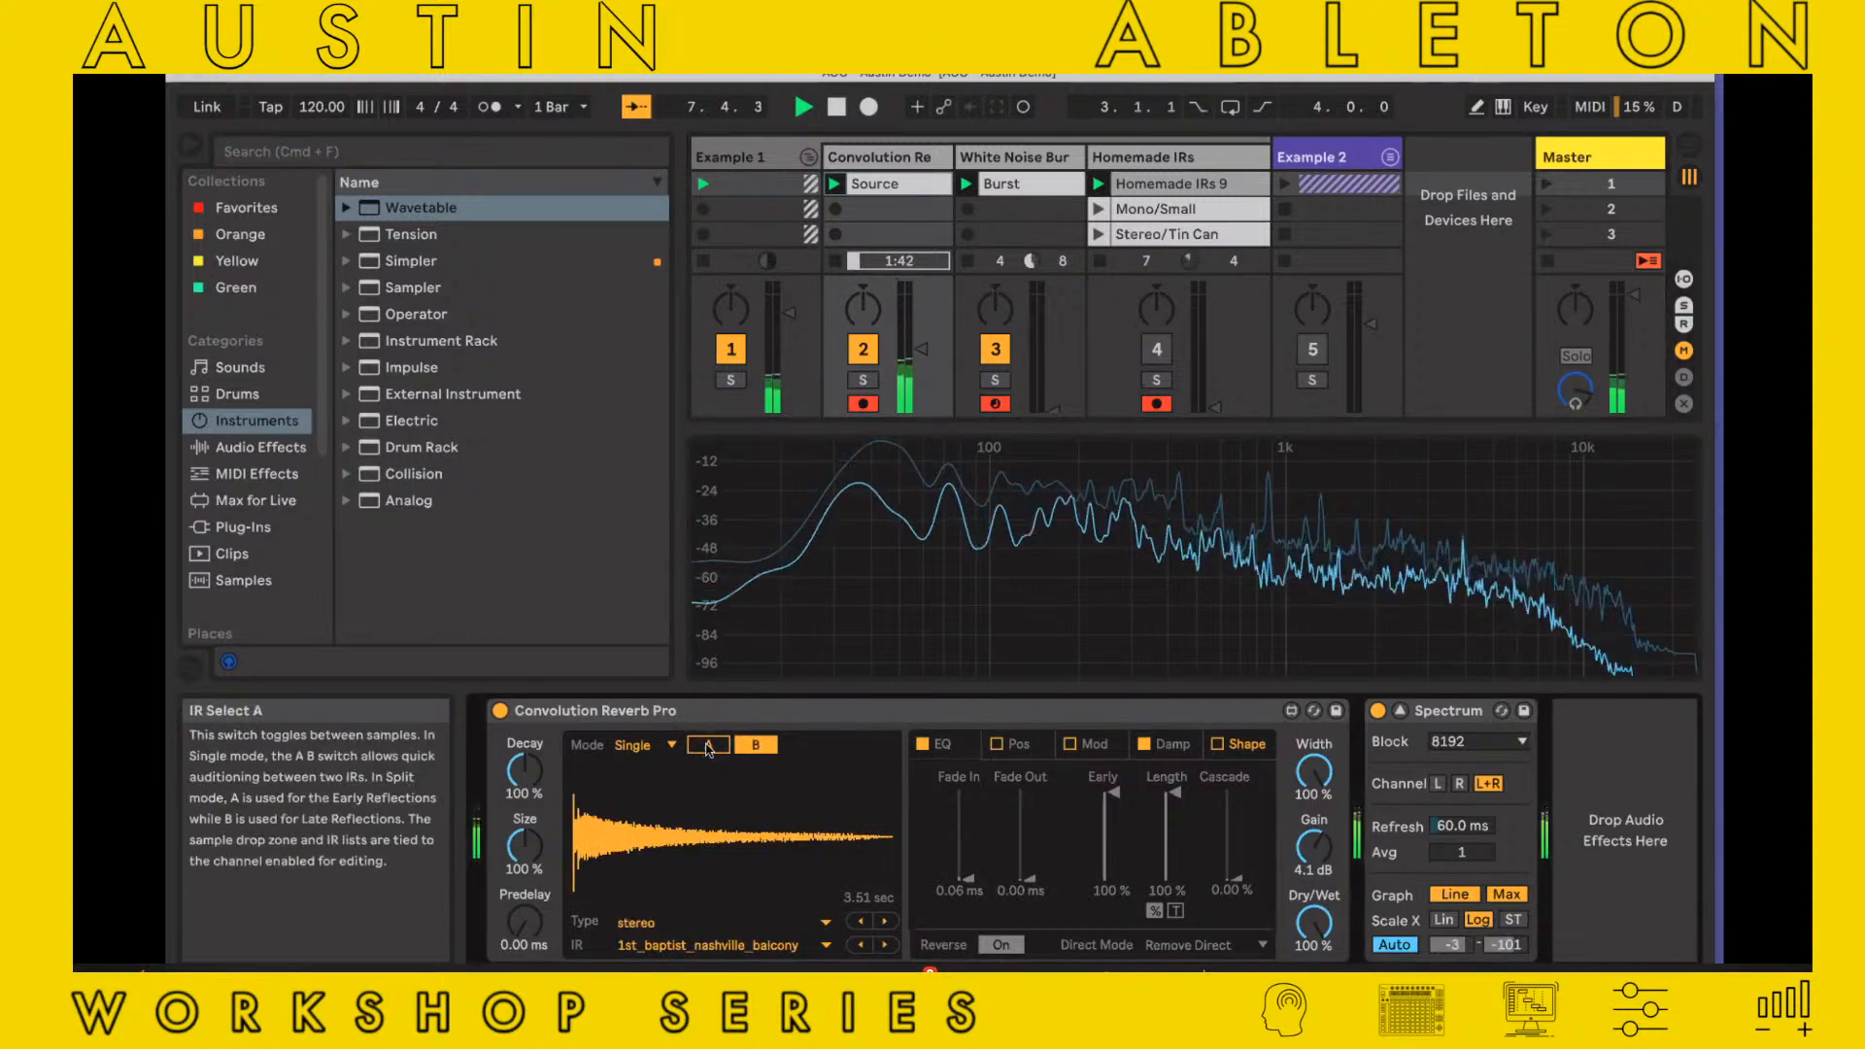
left_click(751, 922)
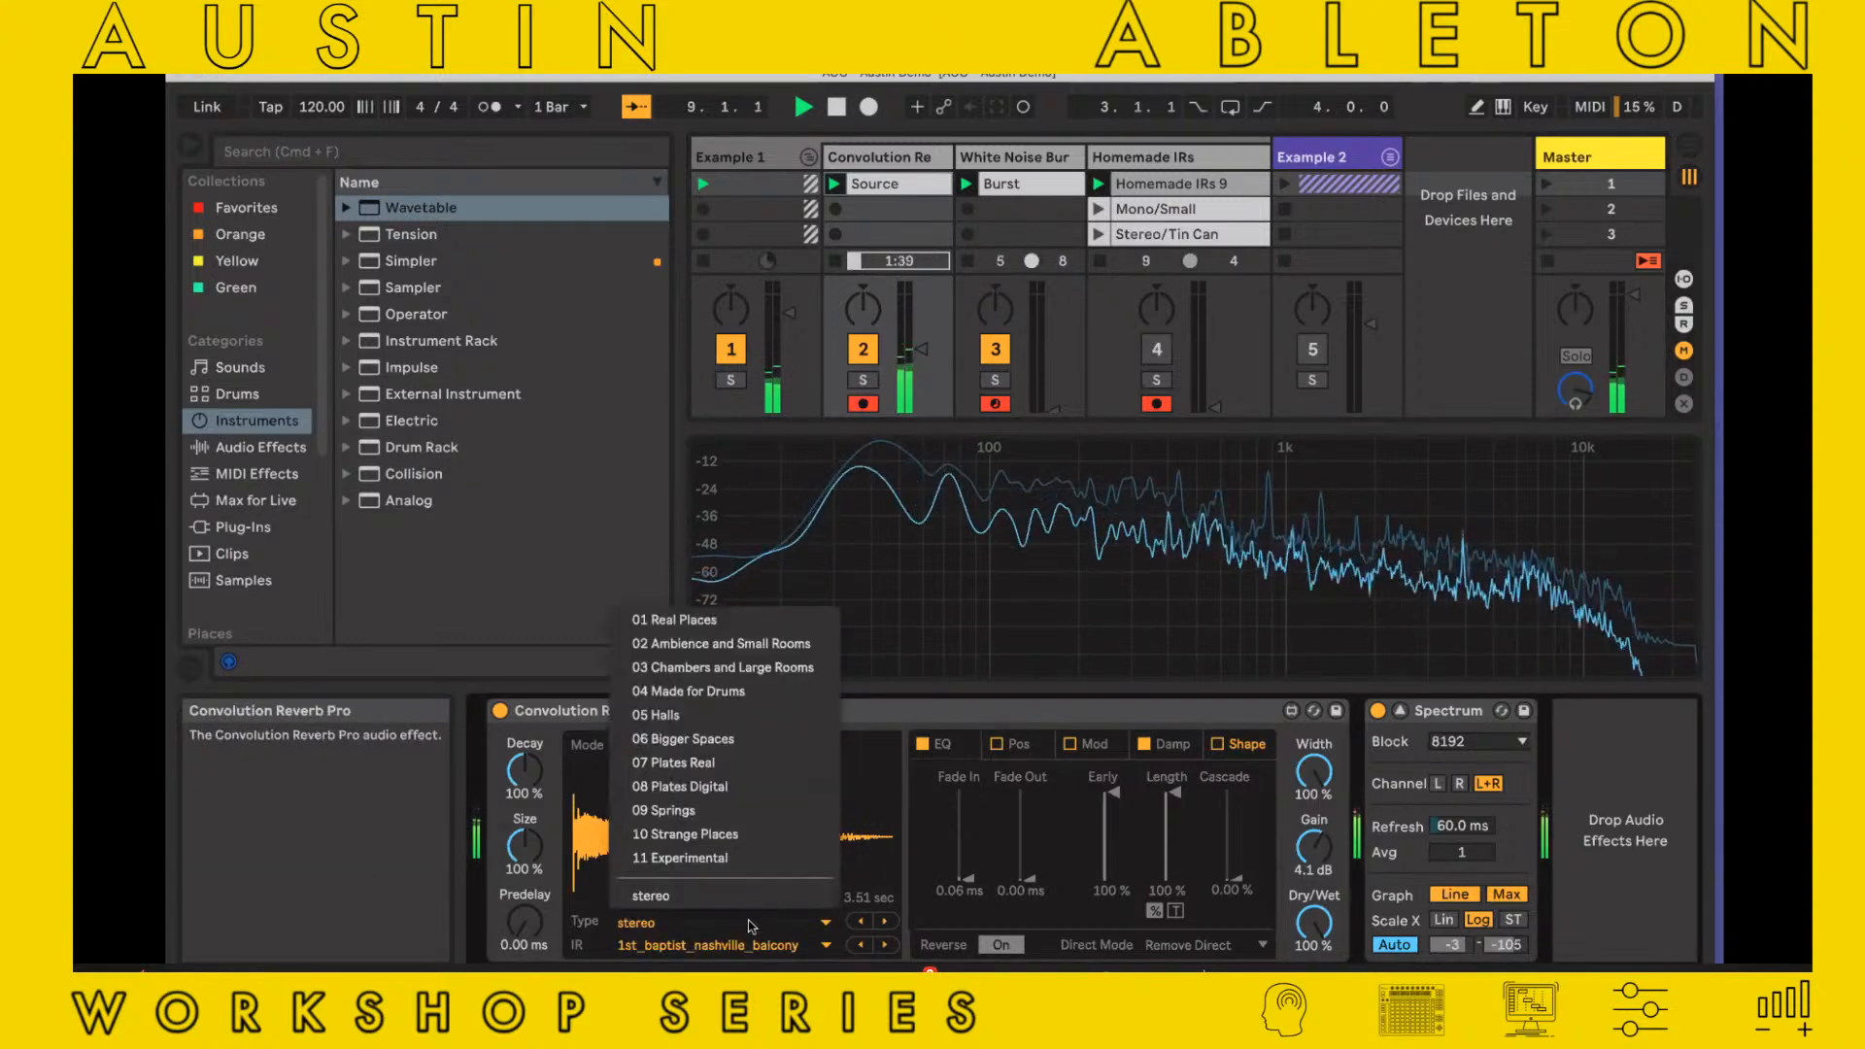
left_click(572, 802)
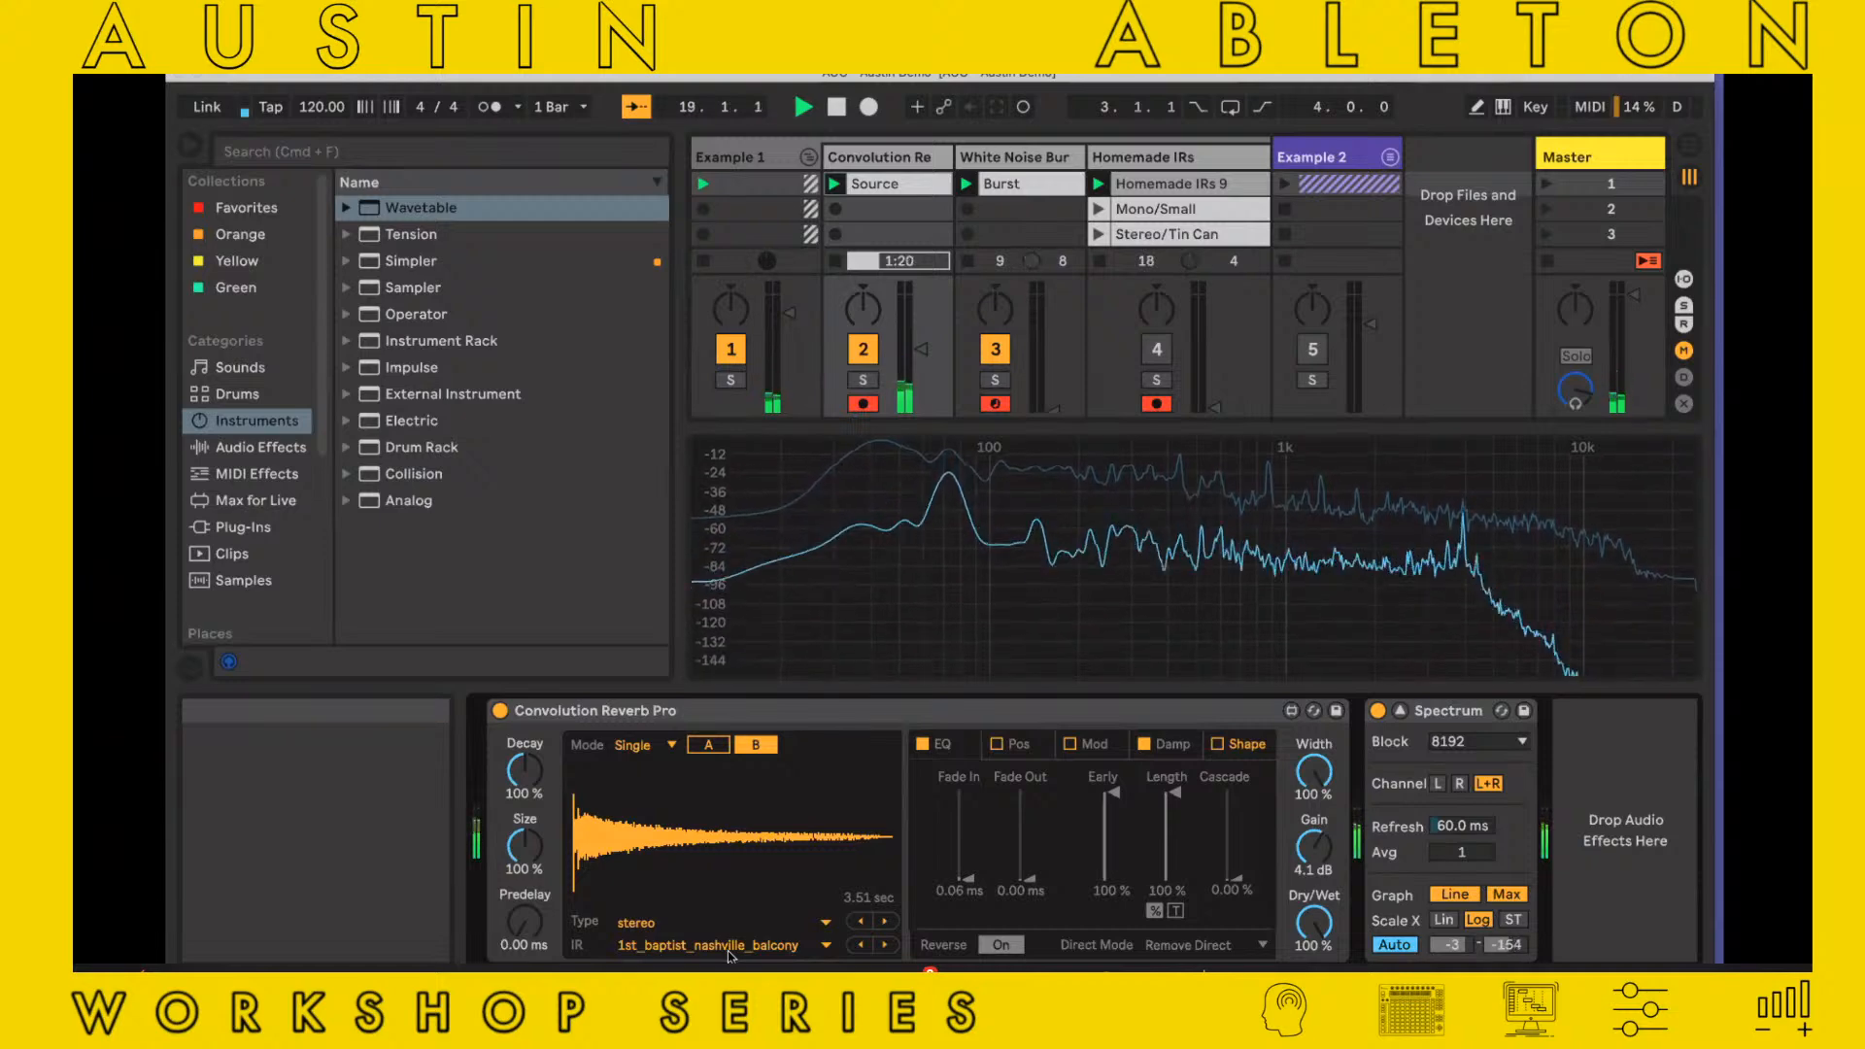
left_click(708, 743)
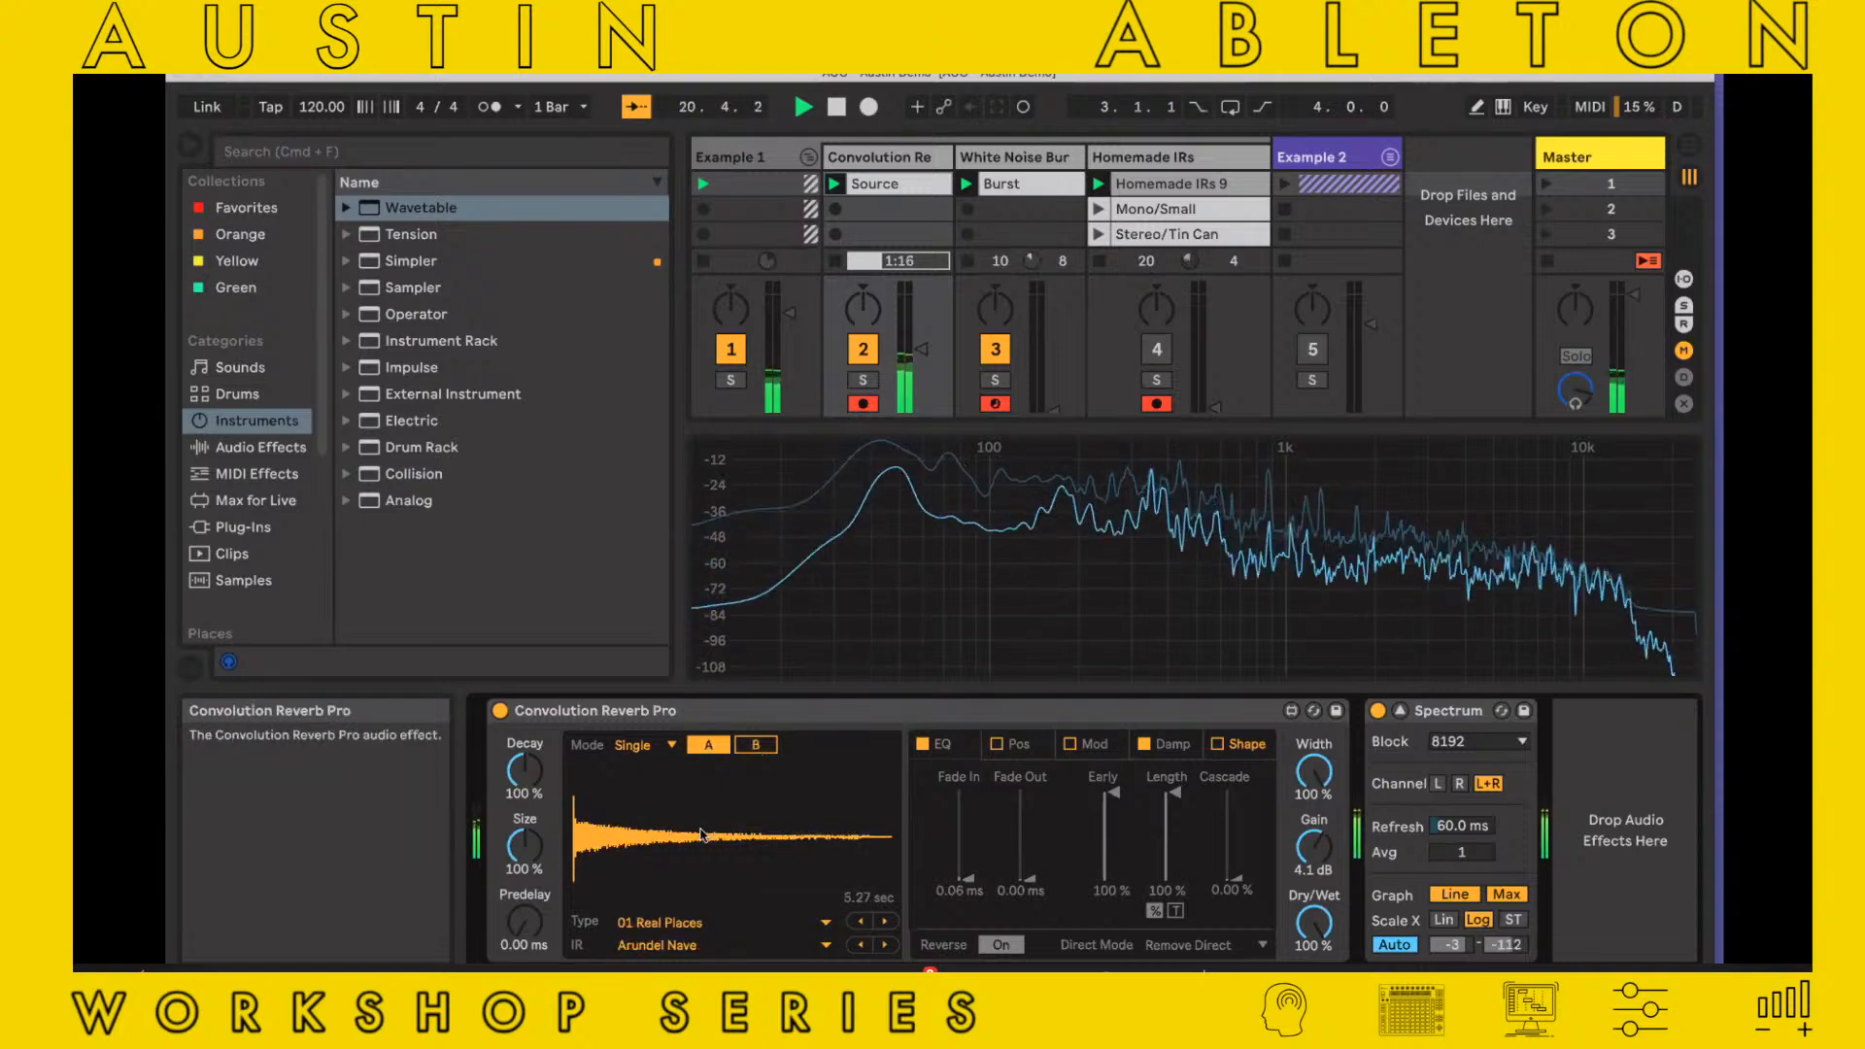
Set the mode to Split during playback and switch between the Early and Late impulse responses, ending on Late
left_click(649, 754)
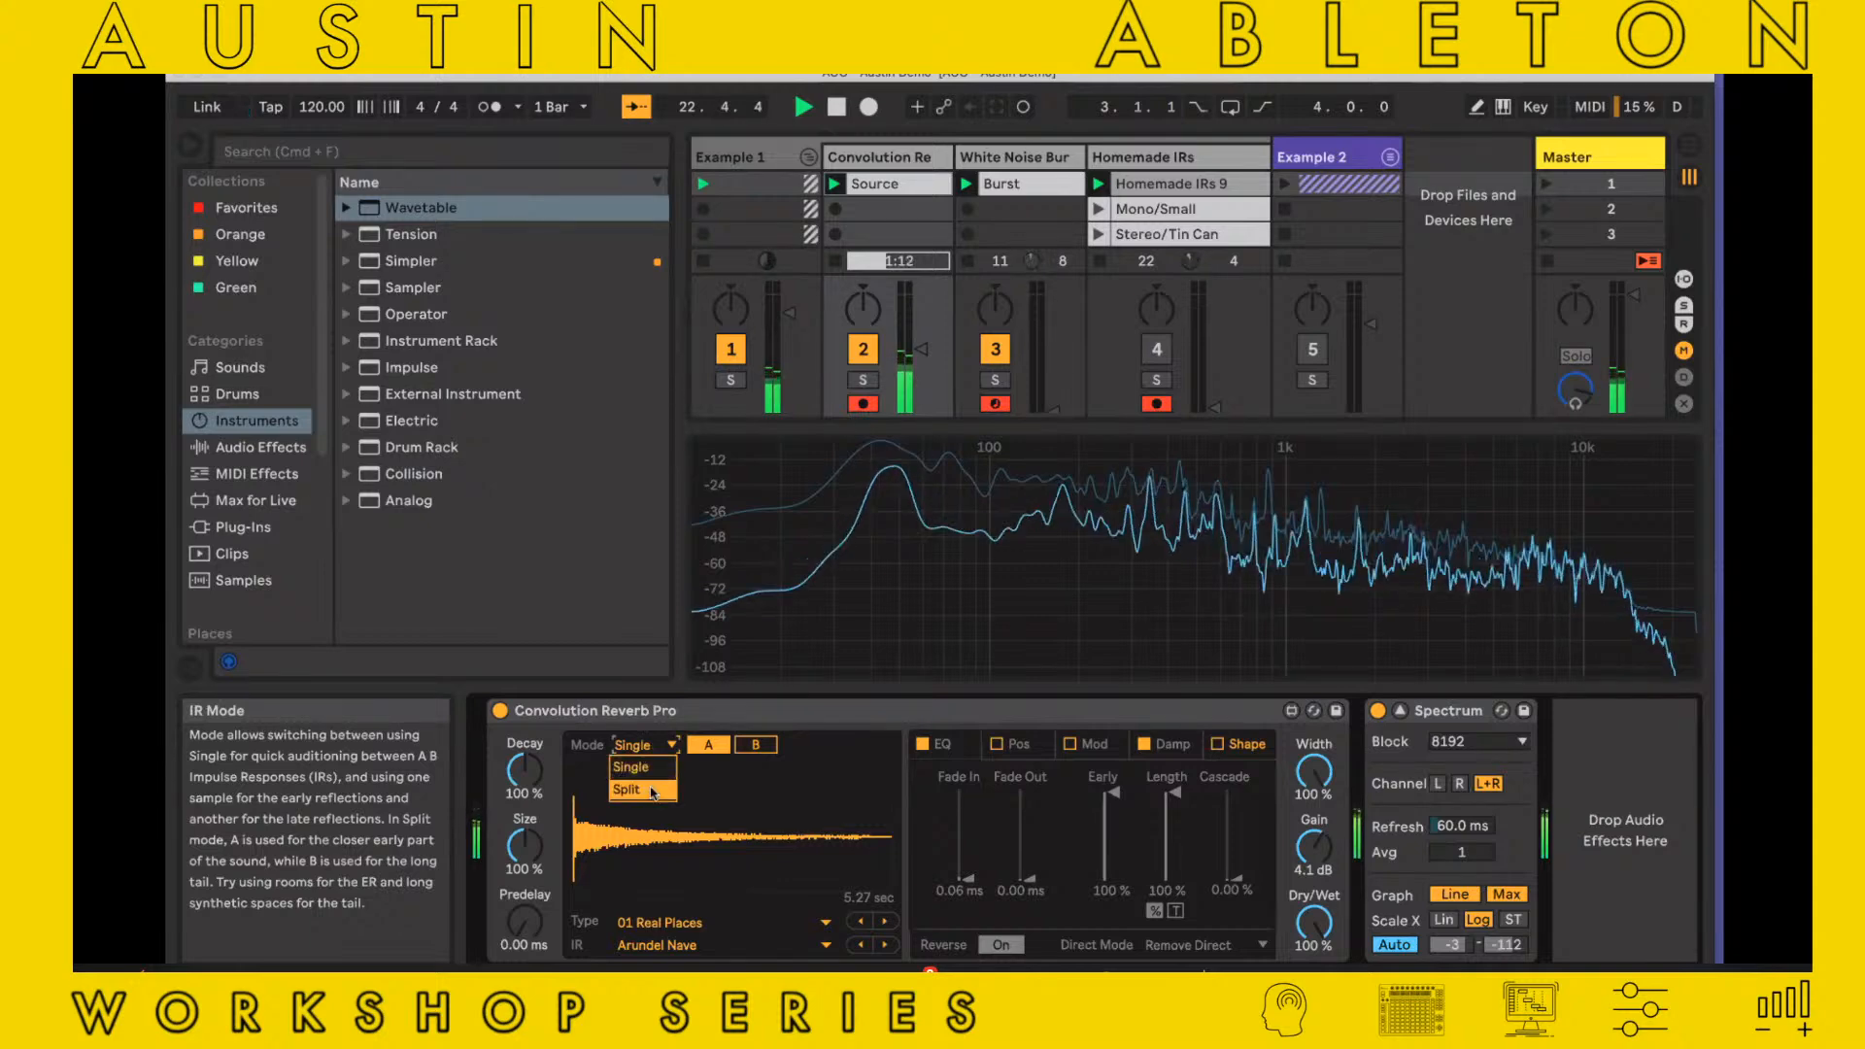
left_click(652, 793)
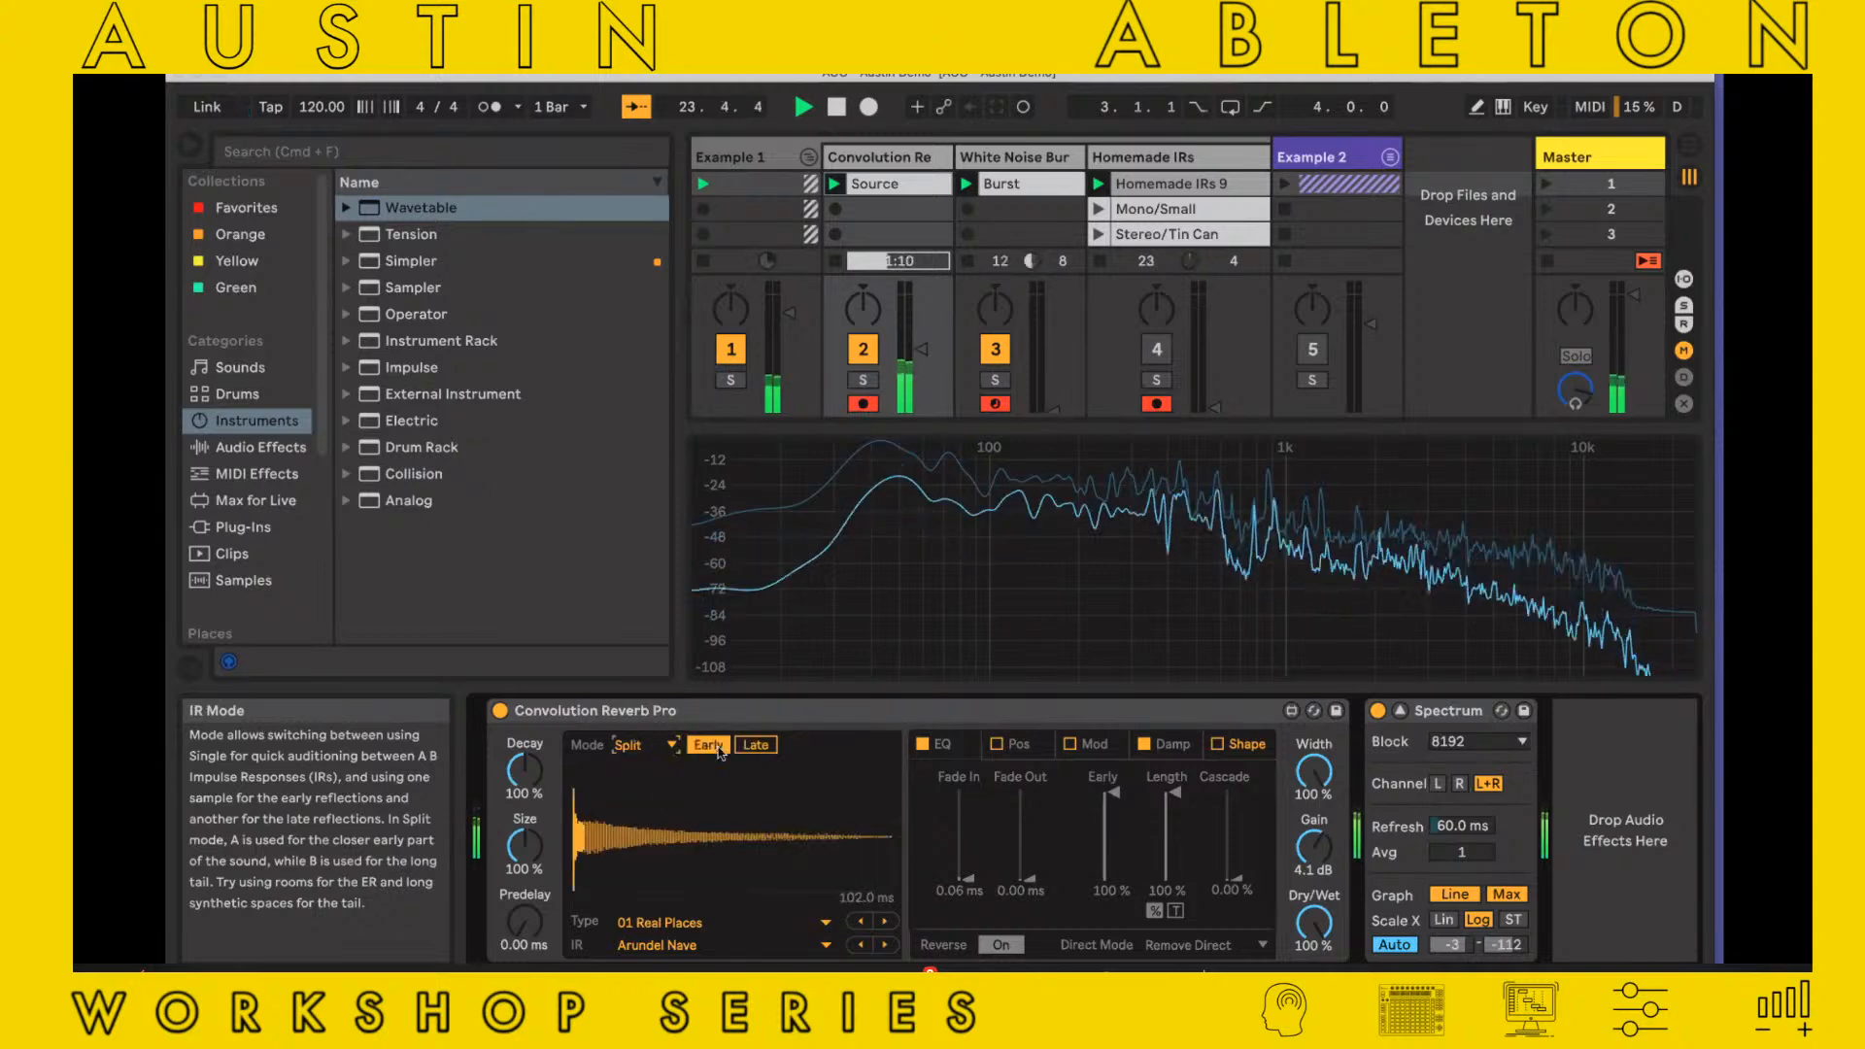
left_click(706, 745)
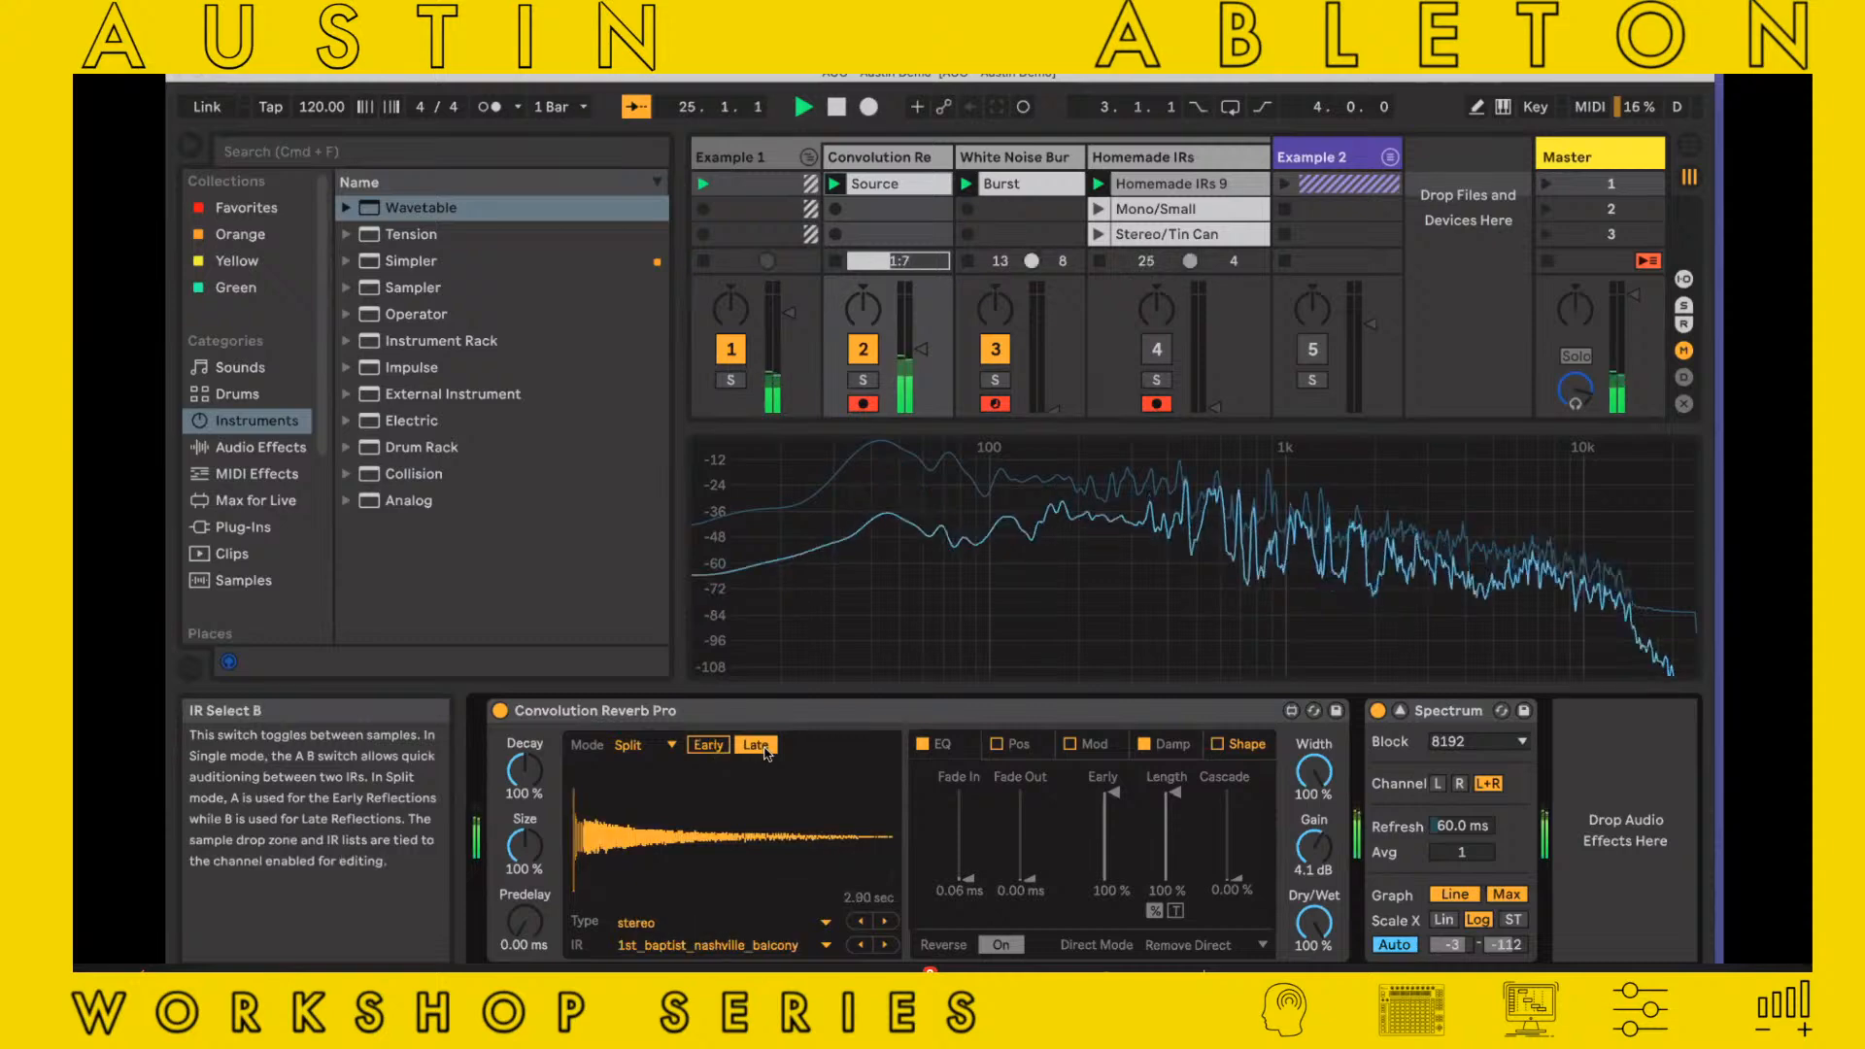
left_click(706, 752)
left_click(749, 749)
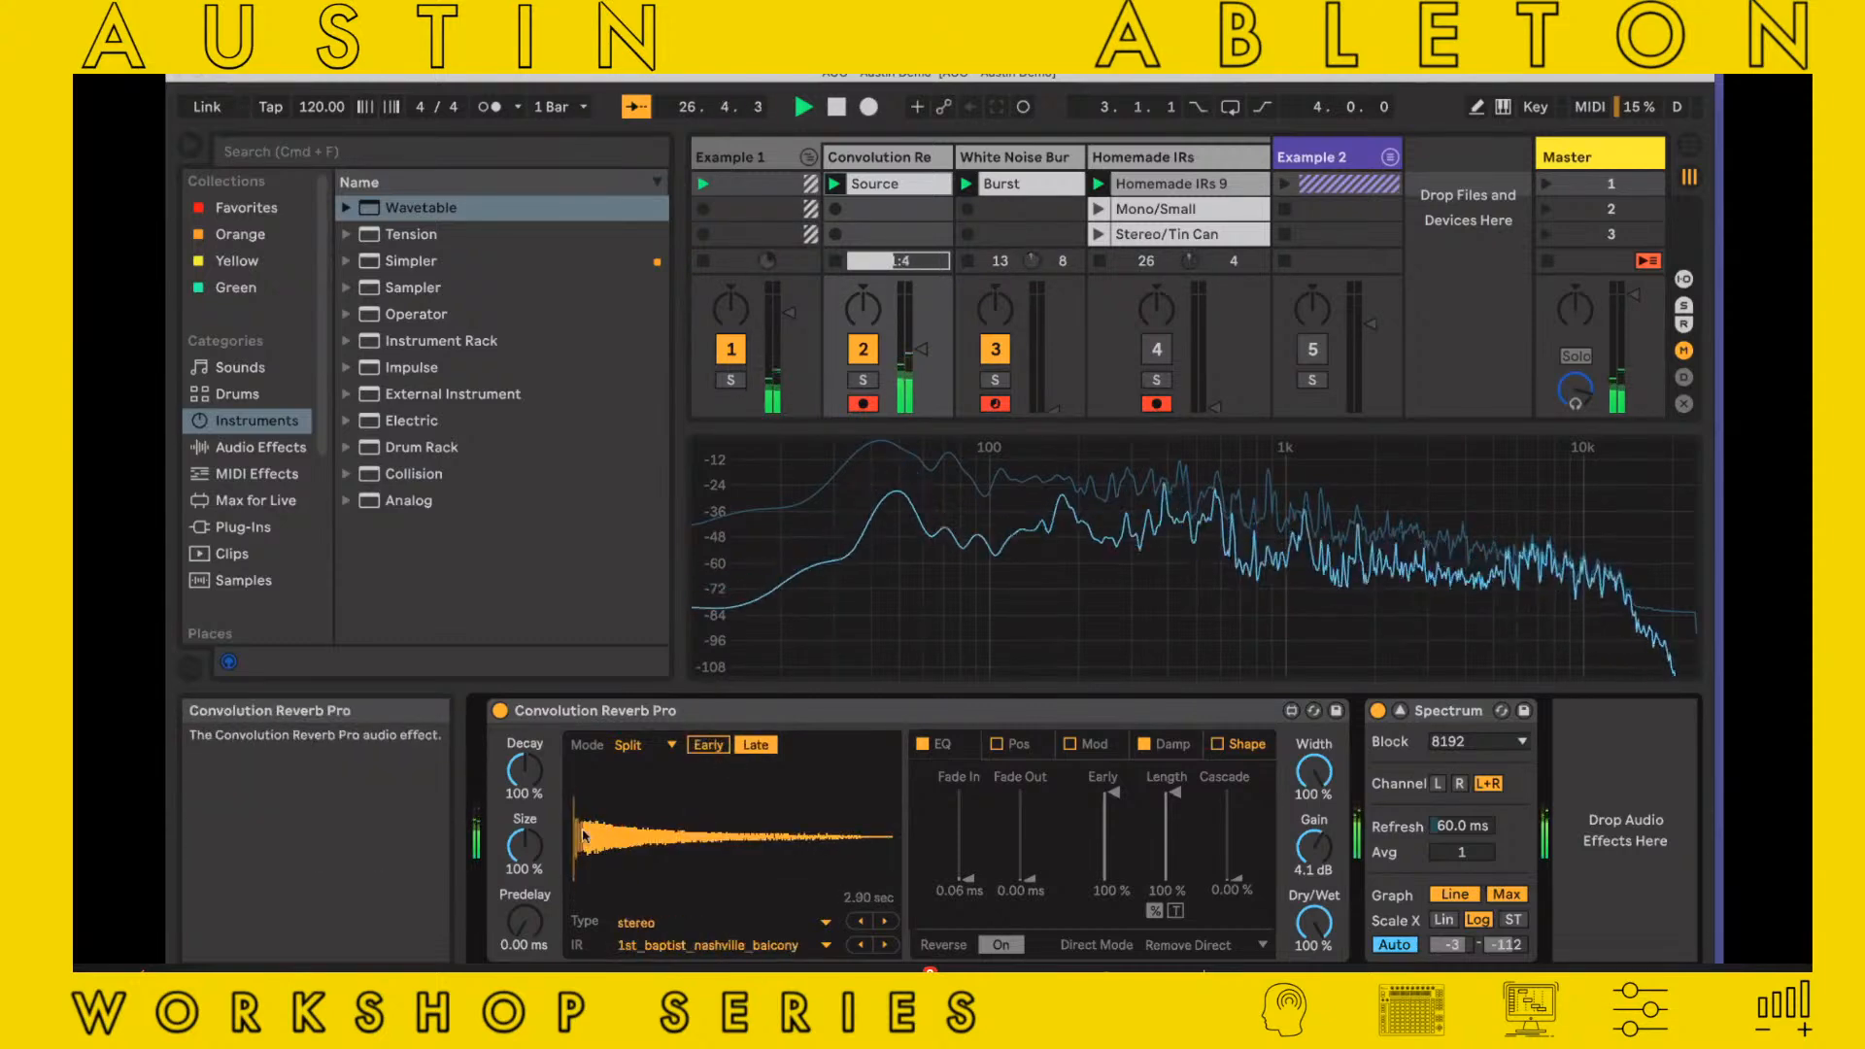
Compare the Early and Late impulse responses of Convolution Reverb Pro by ear during playback, finishing on Late
left_click(707, 745)
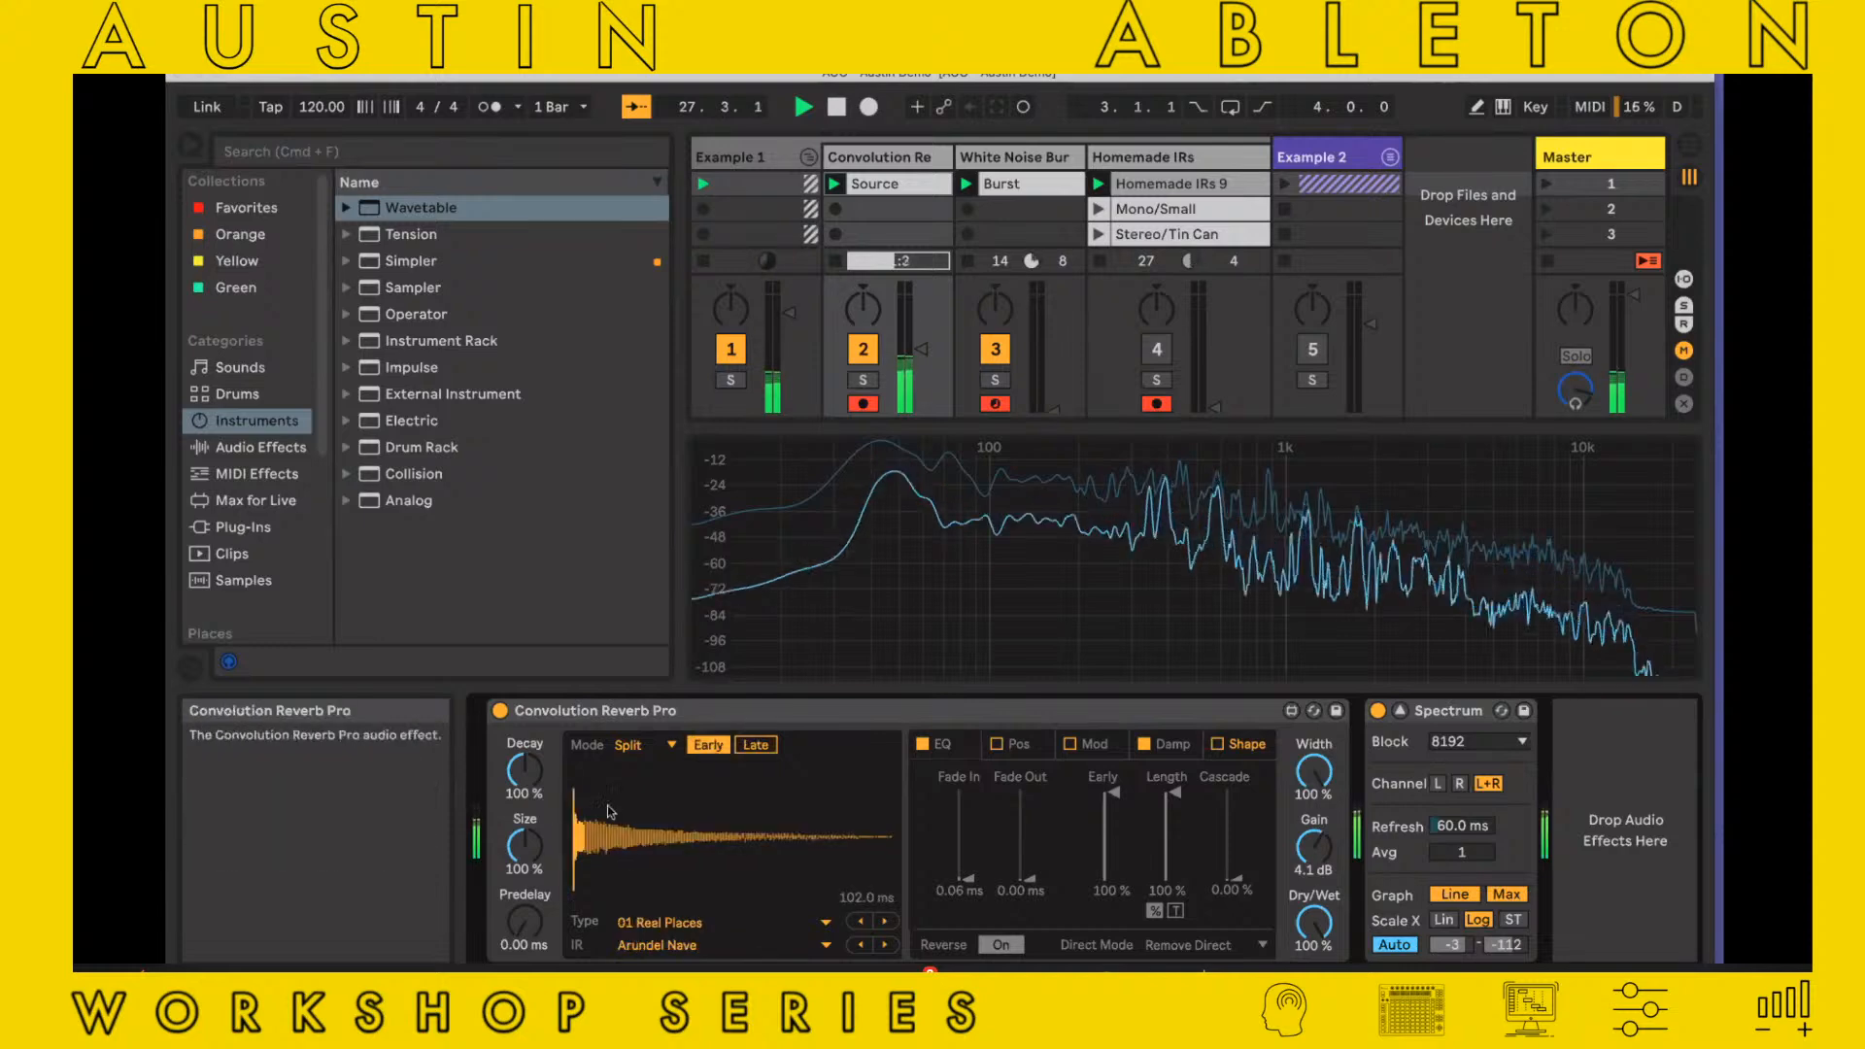
left_click(752, 746)
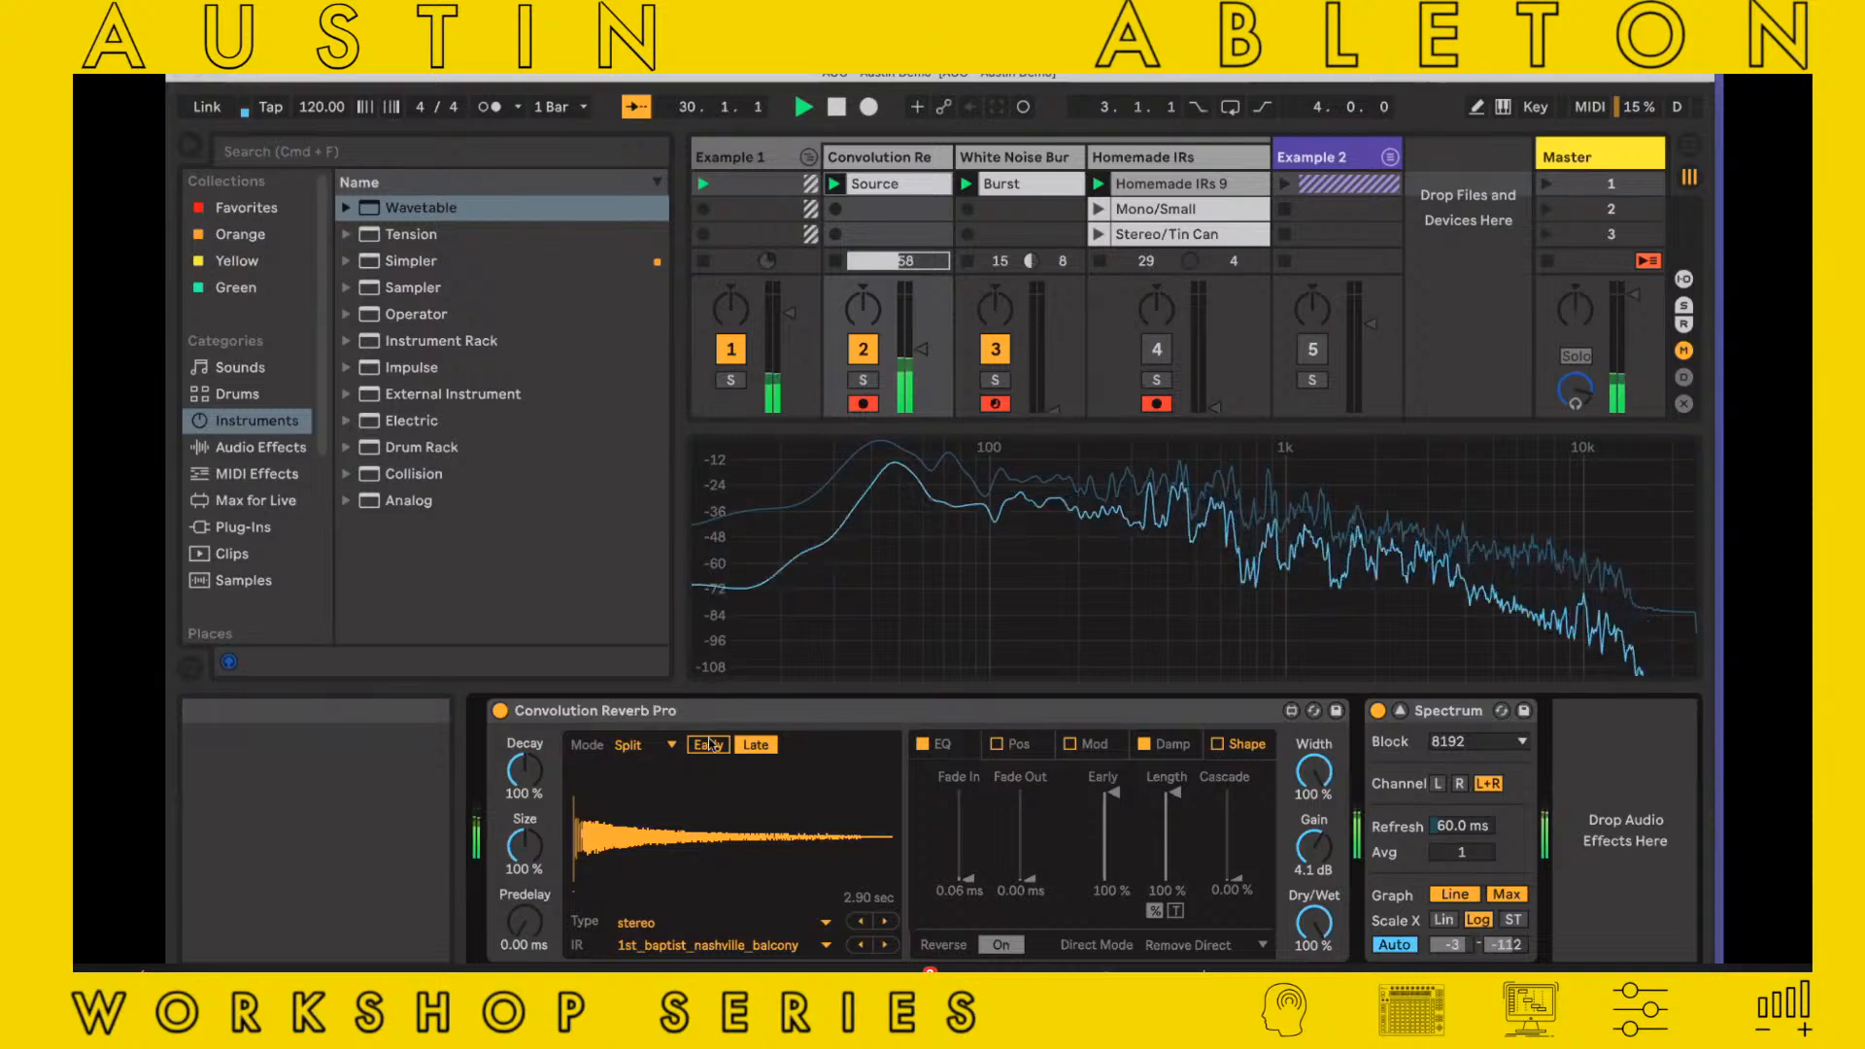
left_click(768, 746)
left_click(757, 745)
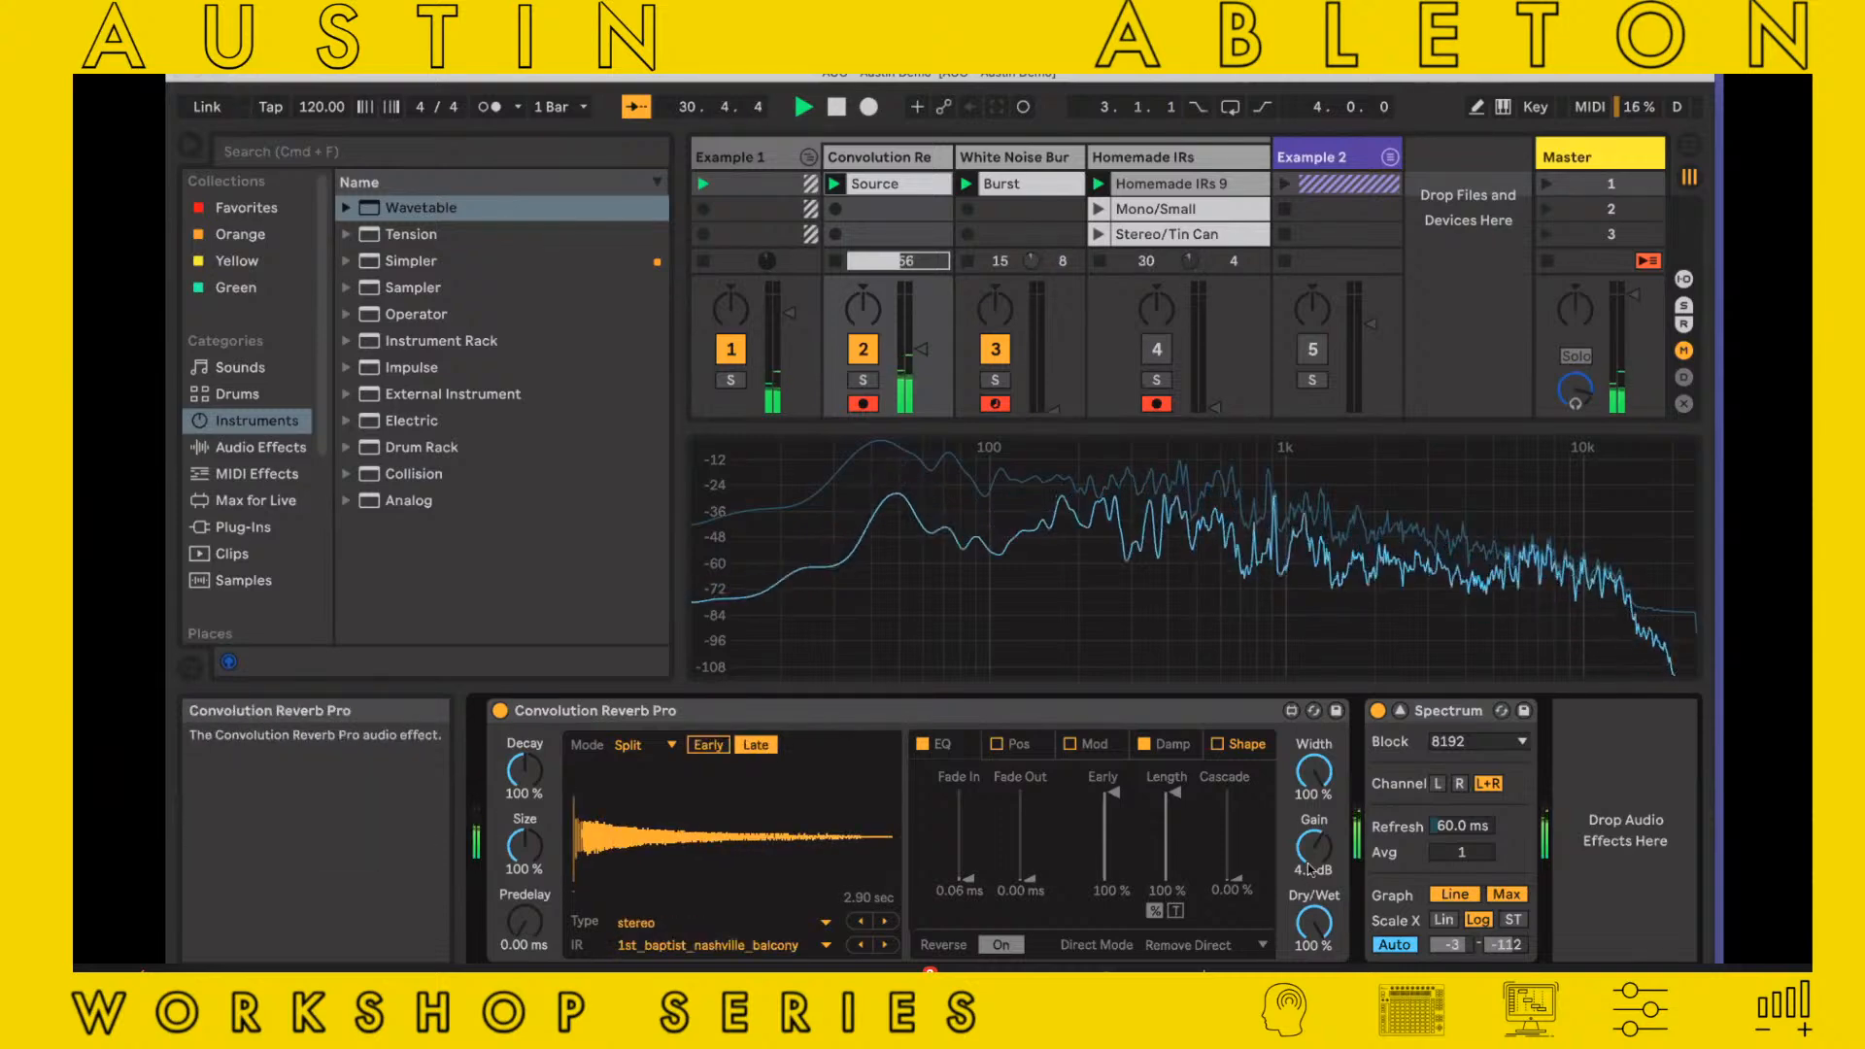
Raise the reverb's gain to 6.9 dB and set its EQ band 1 to about -1.5 dB at 89.3 Hz
left_click_drag(1314, 847, 1314, 830)
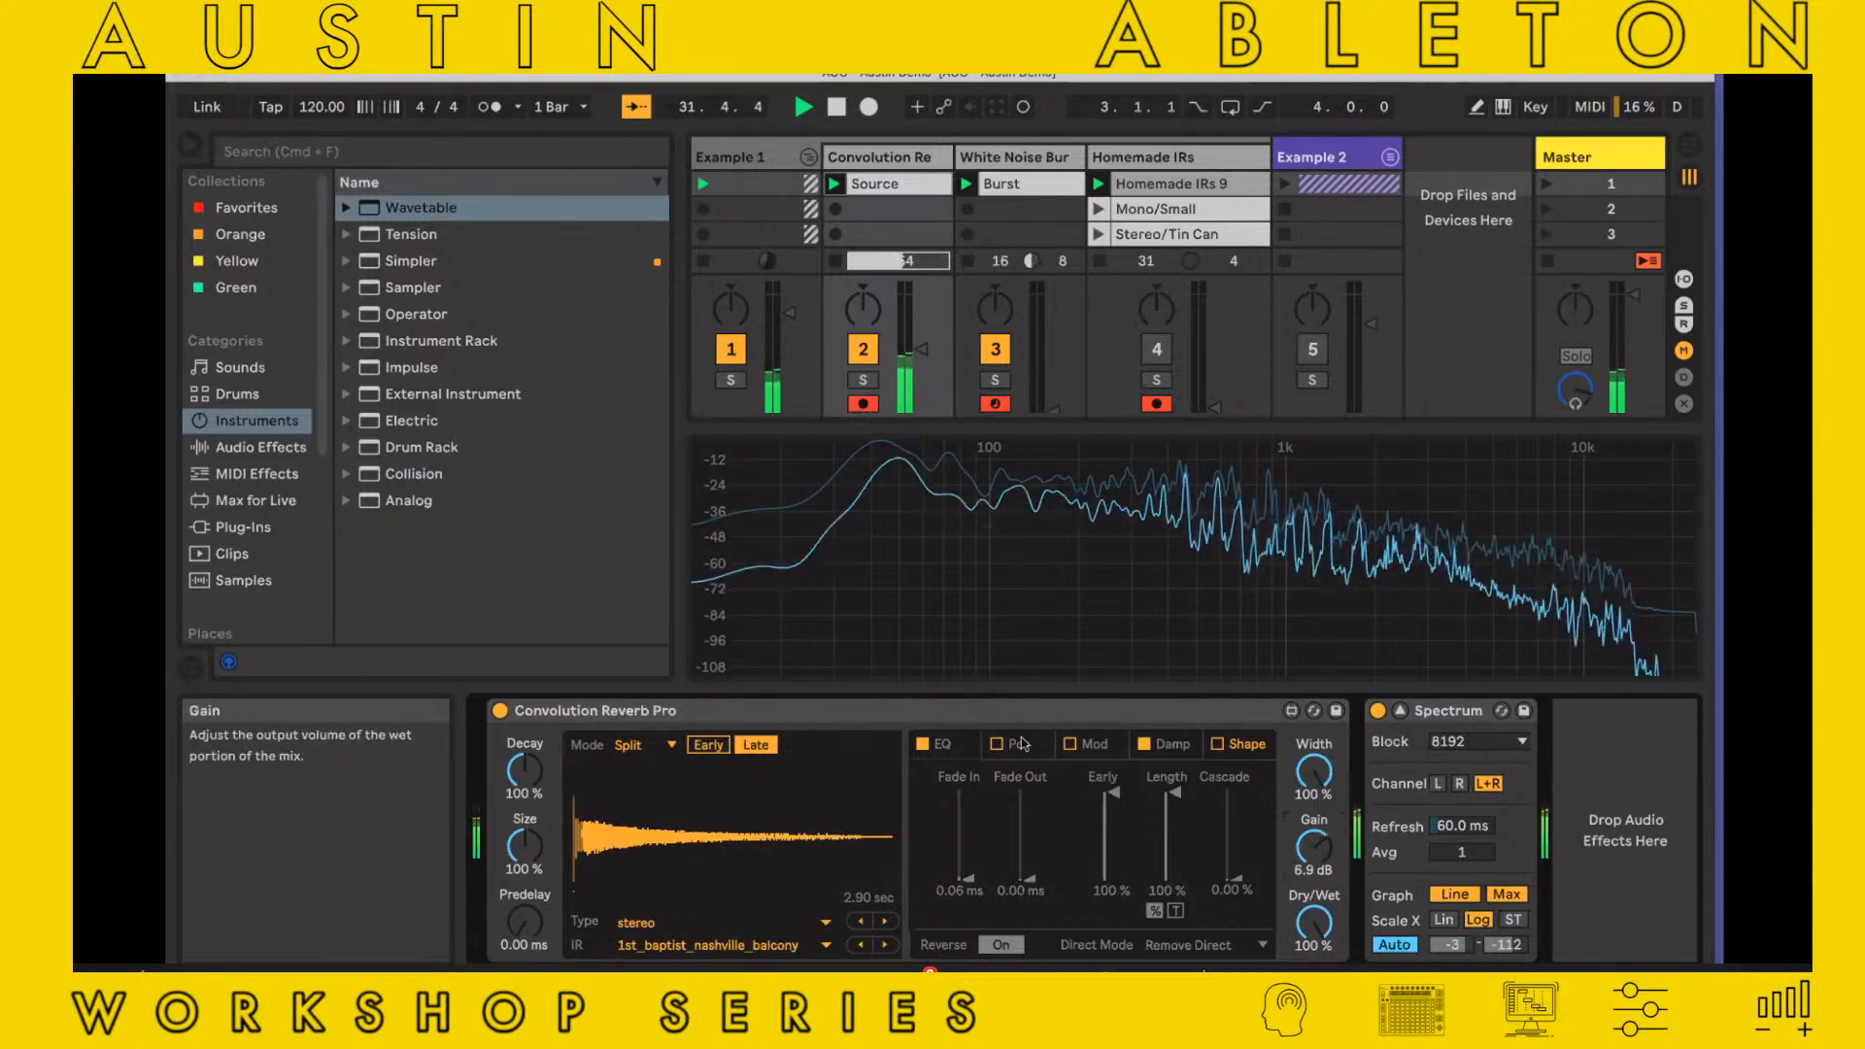
left_click(938, 744)
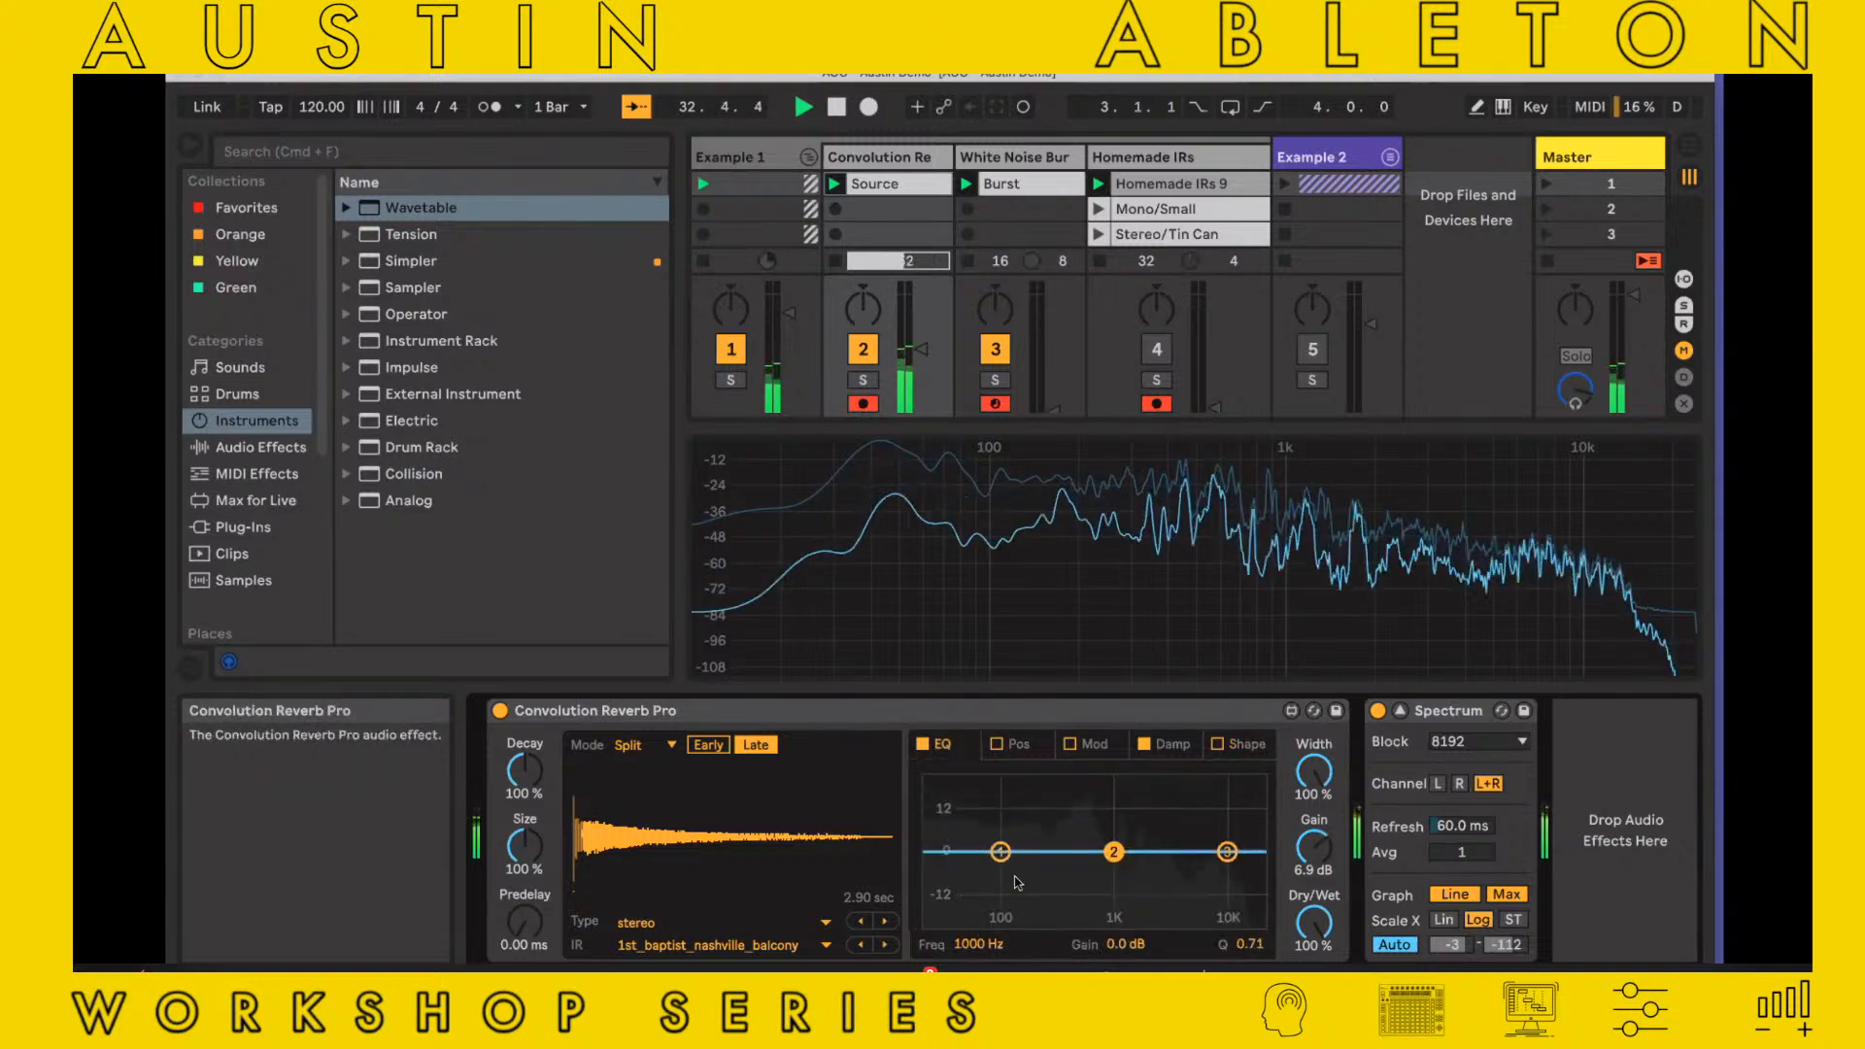
mouse_move(999, 852)
left_mouse_down()
mouse_move(1001, 913)
mouse_move(1093, 917)
mouse_move(1005, 859)
mouse_move(991, 874)
left_mouse_up()
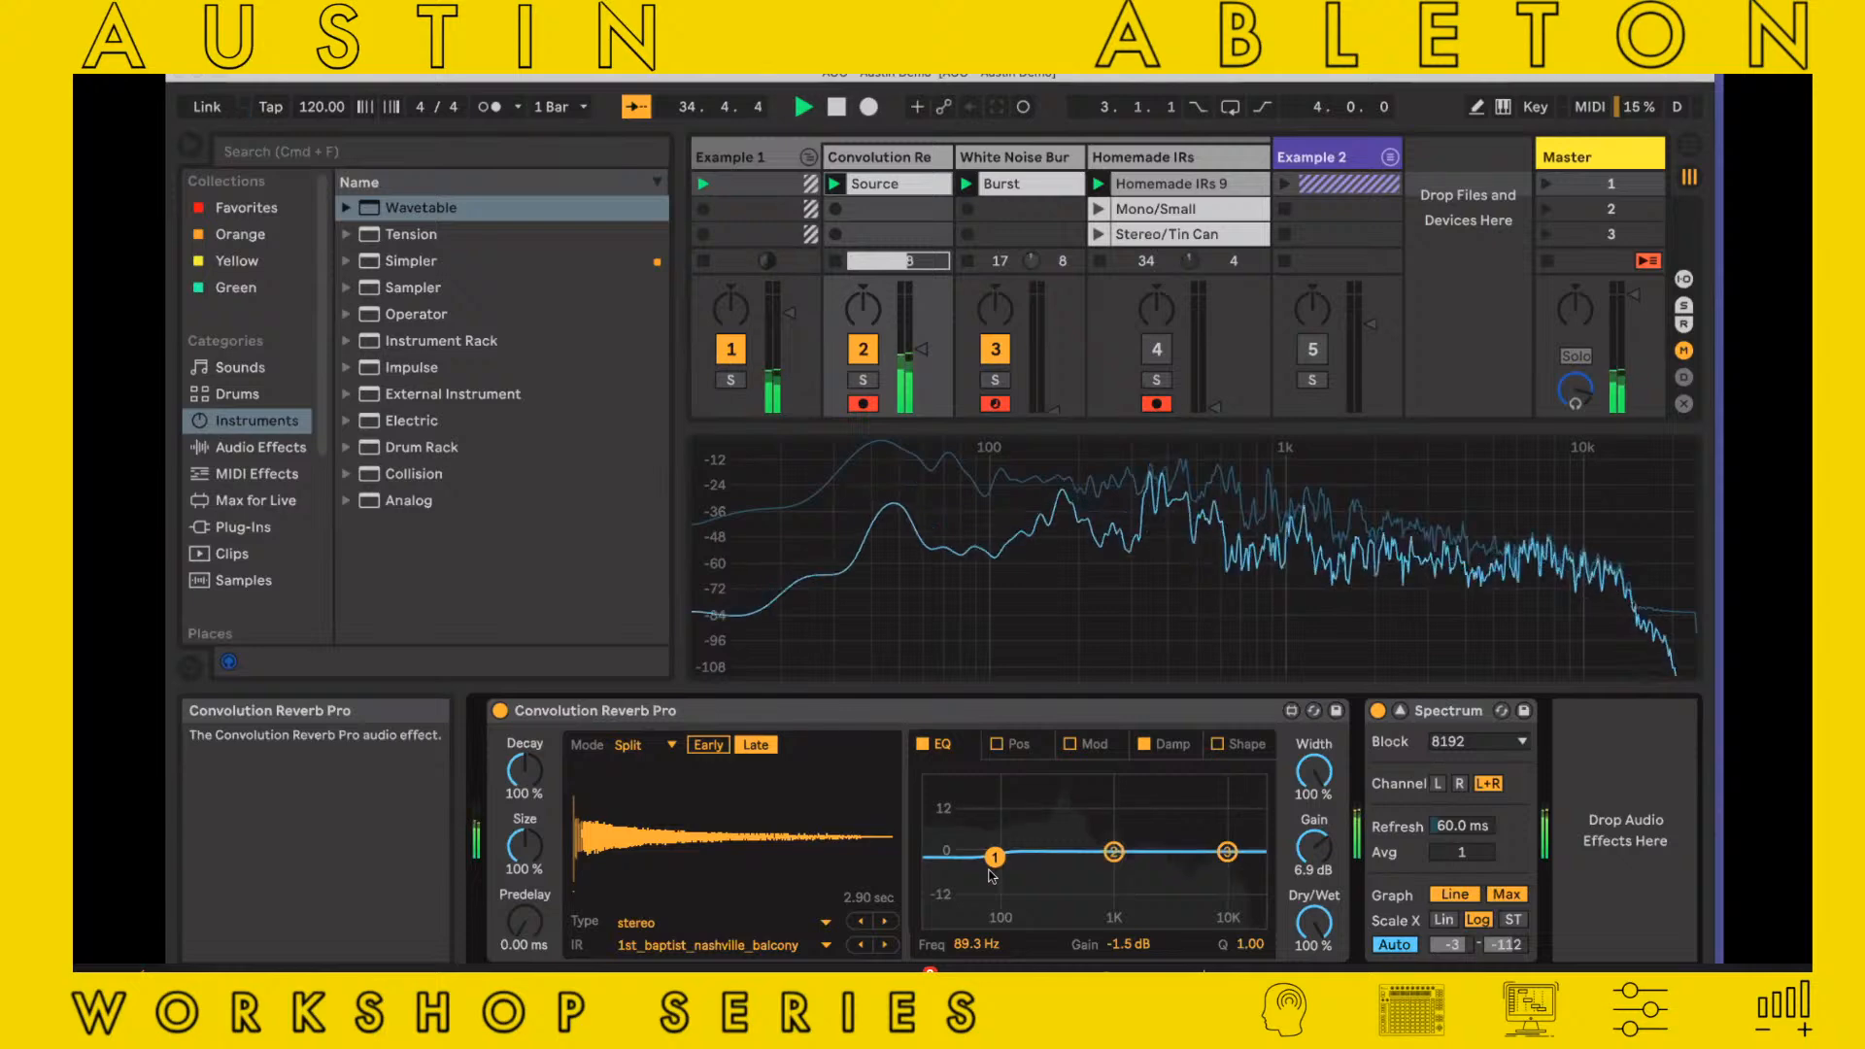
Switch on the reverb's Position section, audition the centred source at depths of -100 % and 84.8 %, and switch the section off
left_click(997, 744)
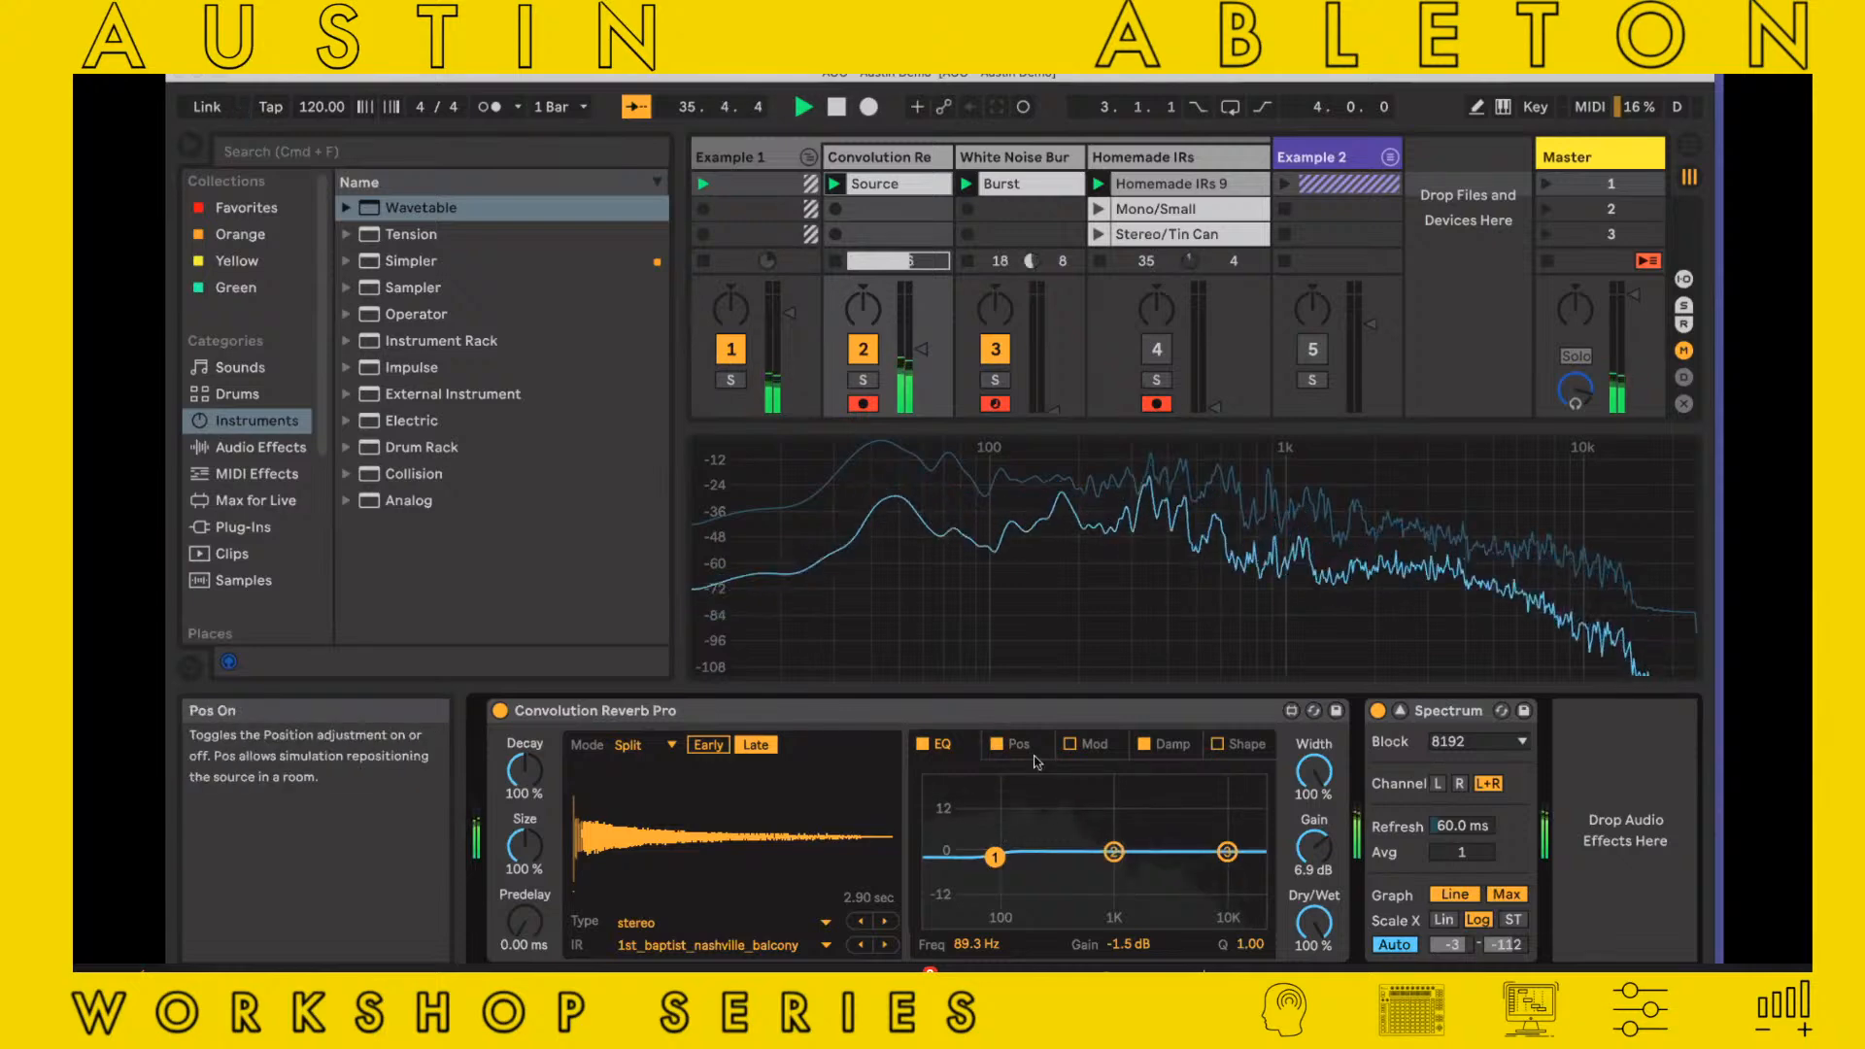
left_click(1022, 745)
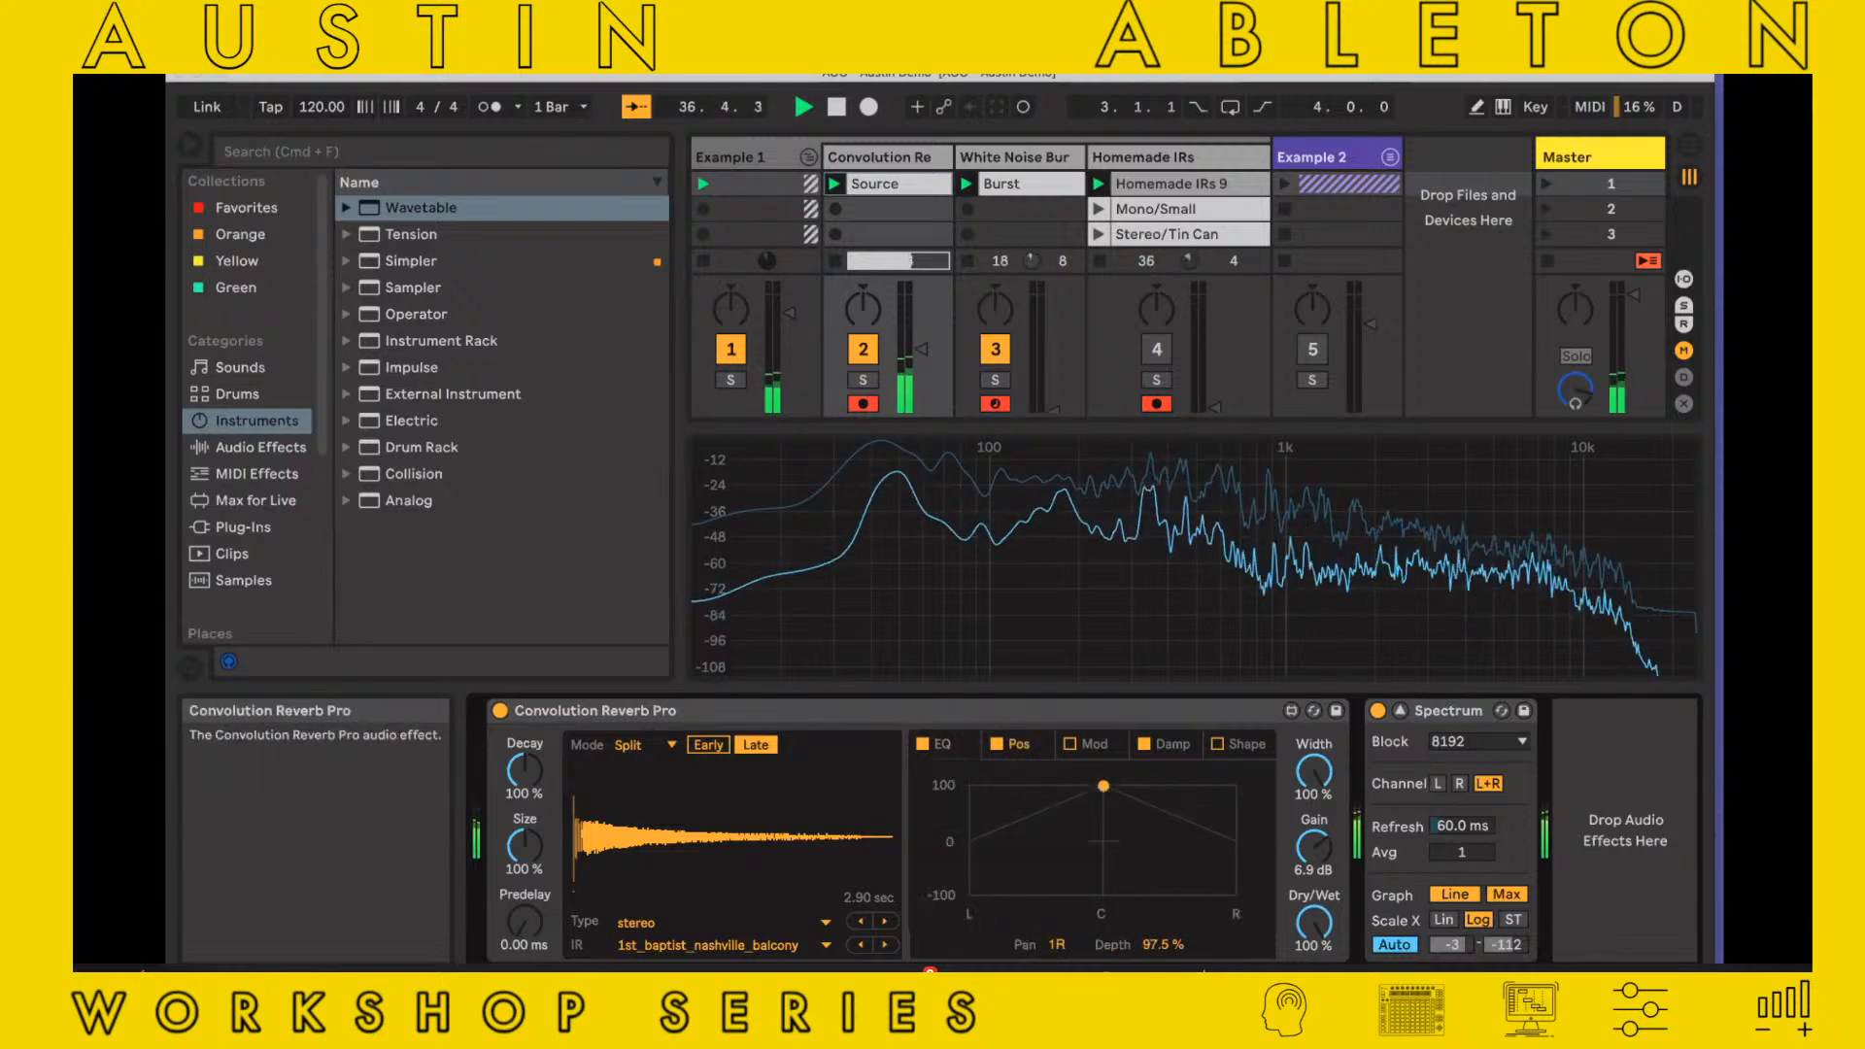
left_click_drag(1103, 786, 1106, 894)
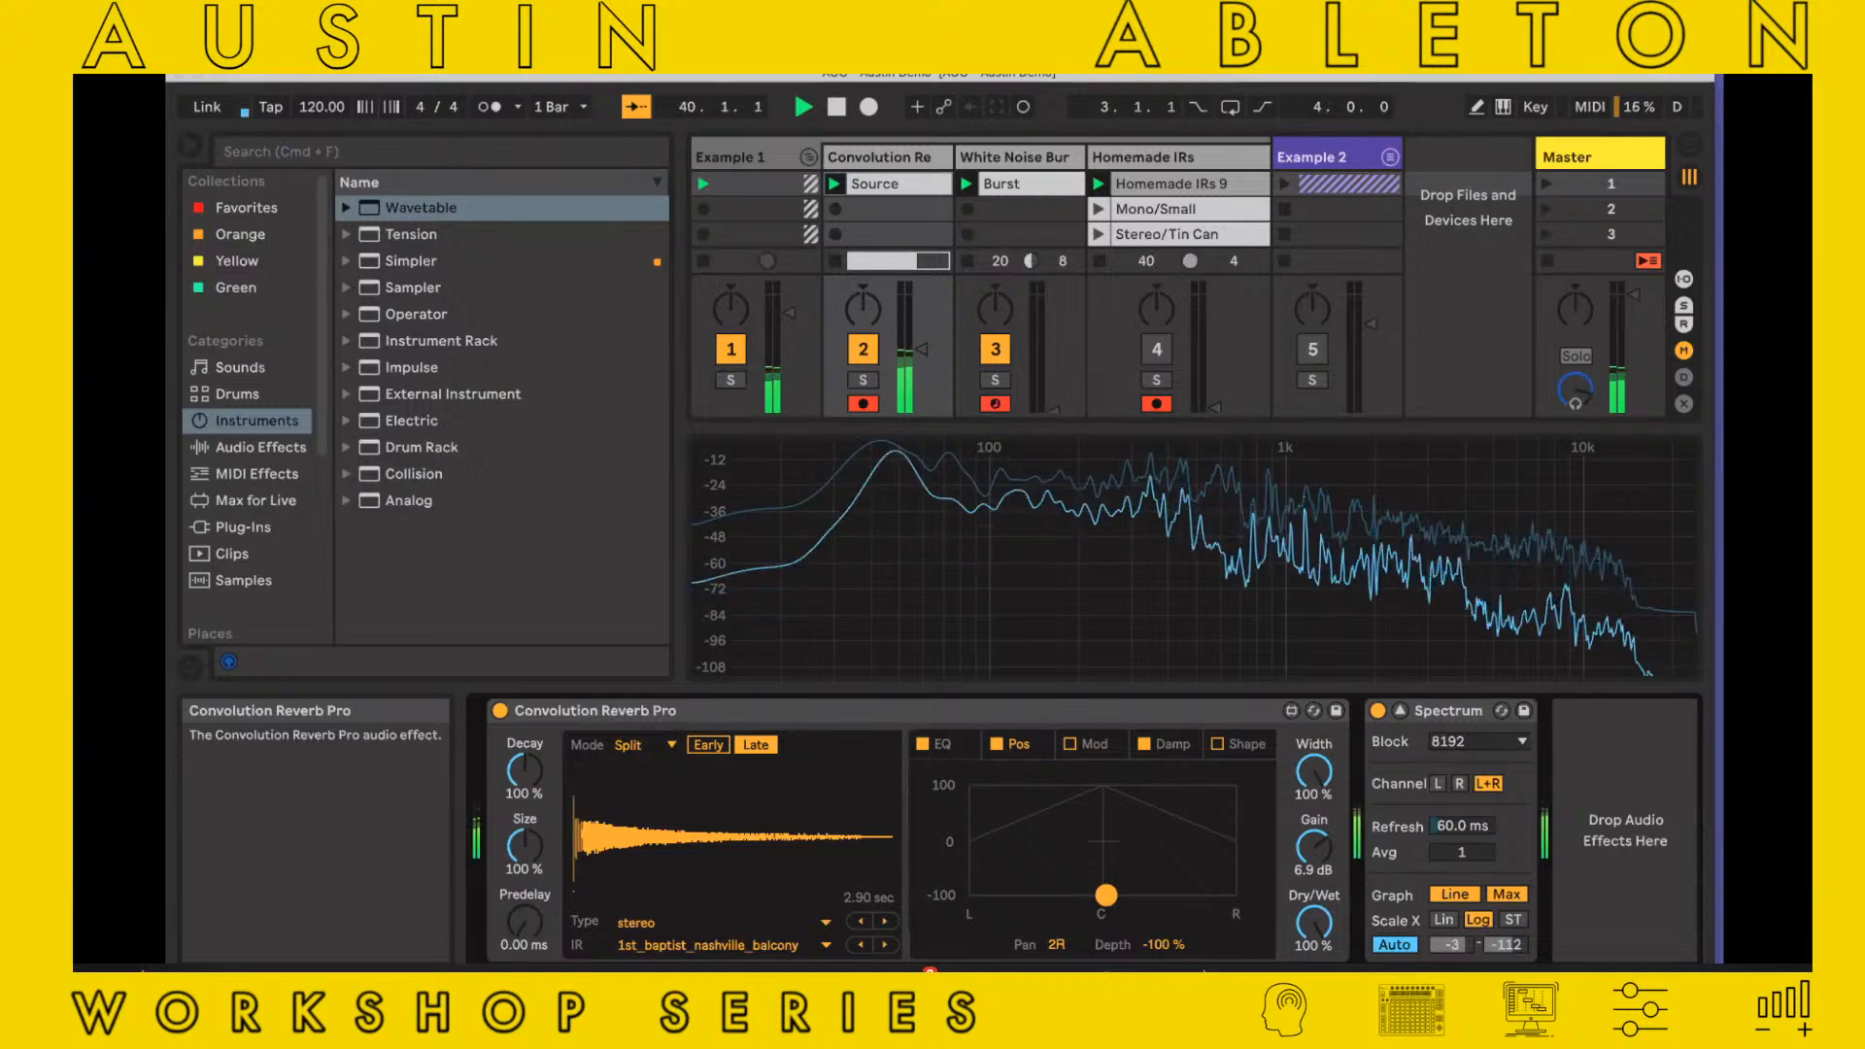
left_click_drag(1106, 894, 1103, 792)
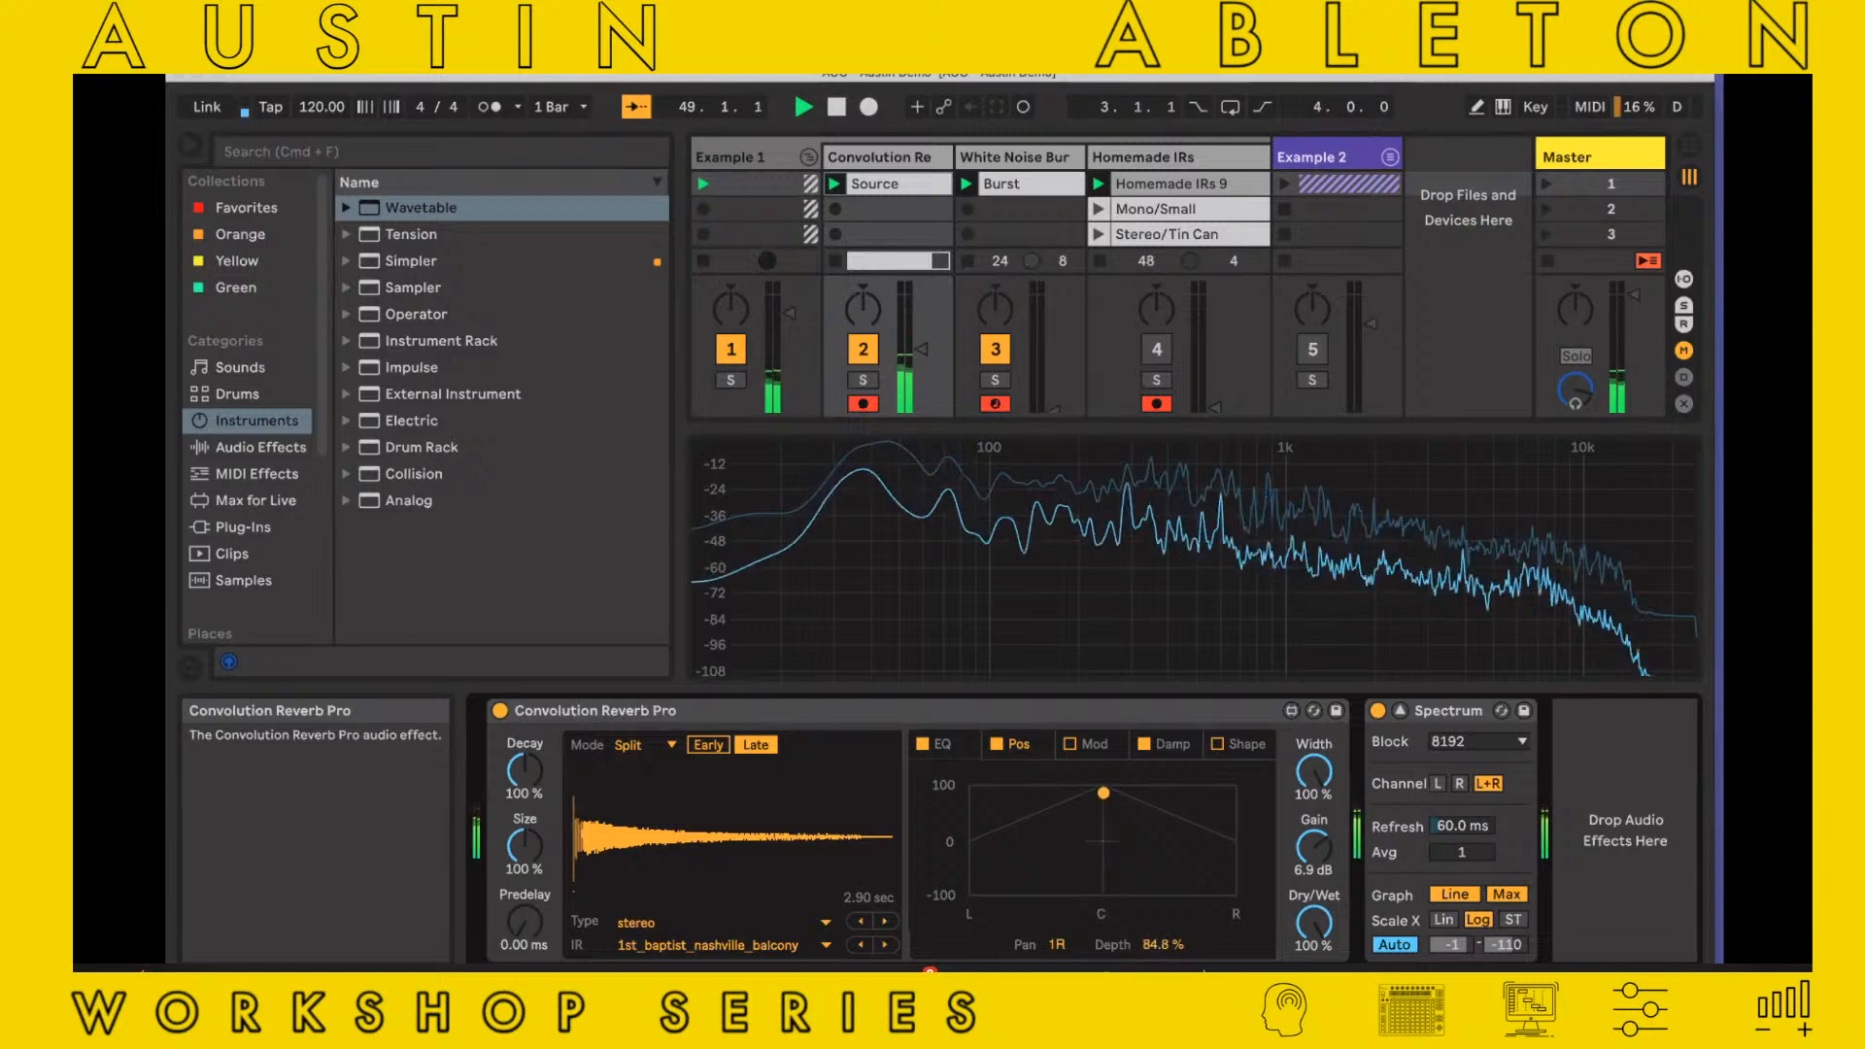
left_click_drag(1103, 792, 1106, 857)
left_click(996, 744)
Look through the reverb's Mod and Damp sections and switch on Shape so the impulse response is reversed
left_click(1103, 747)
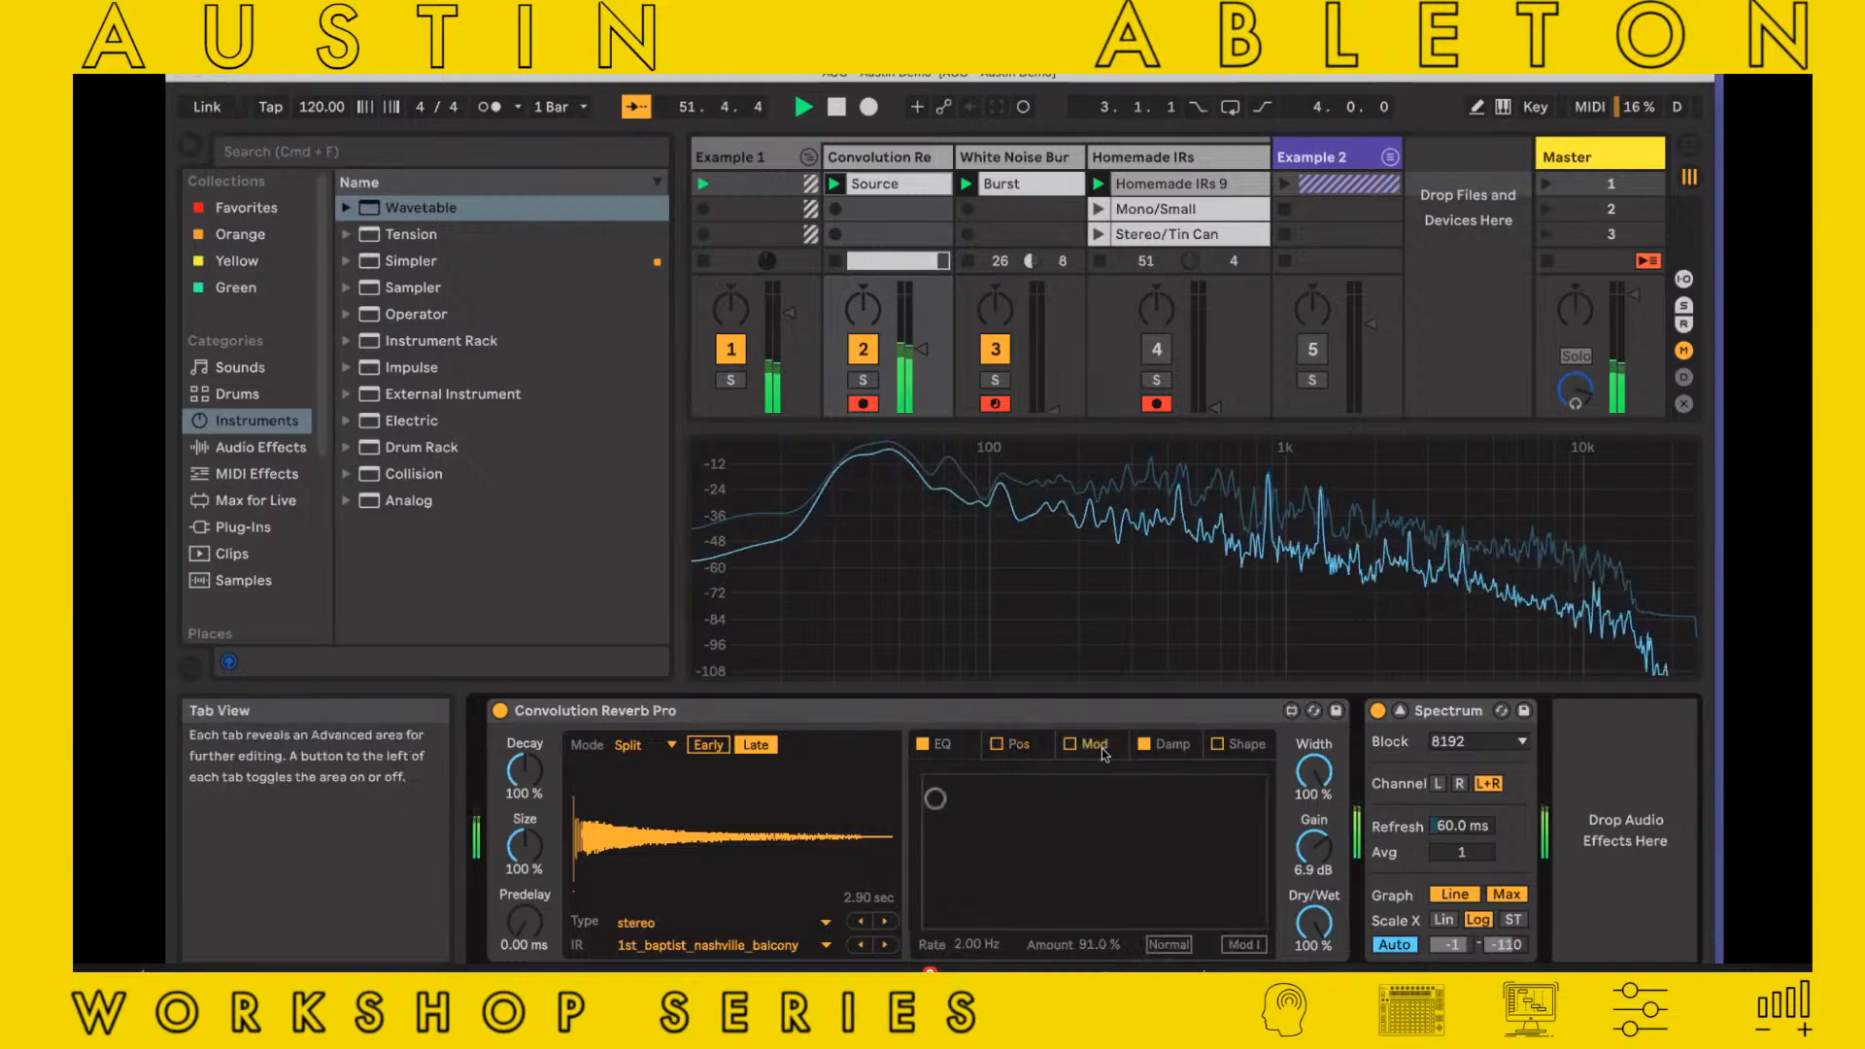
left_click(1175, 746)
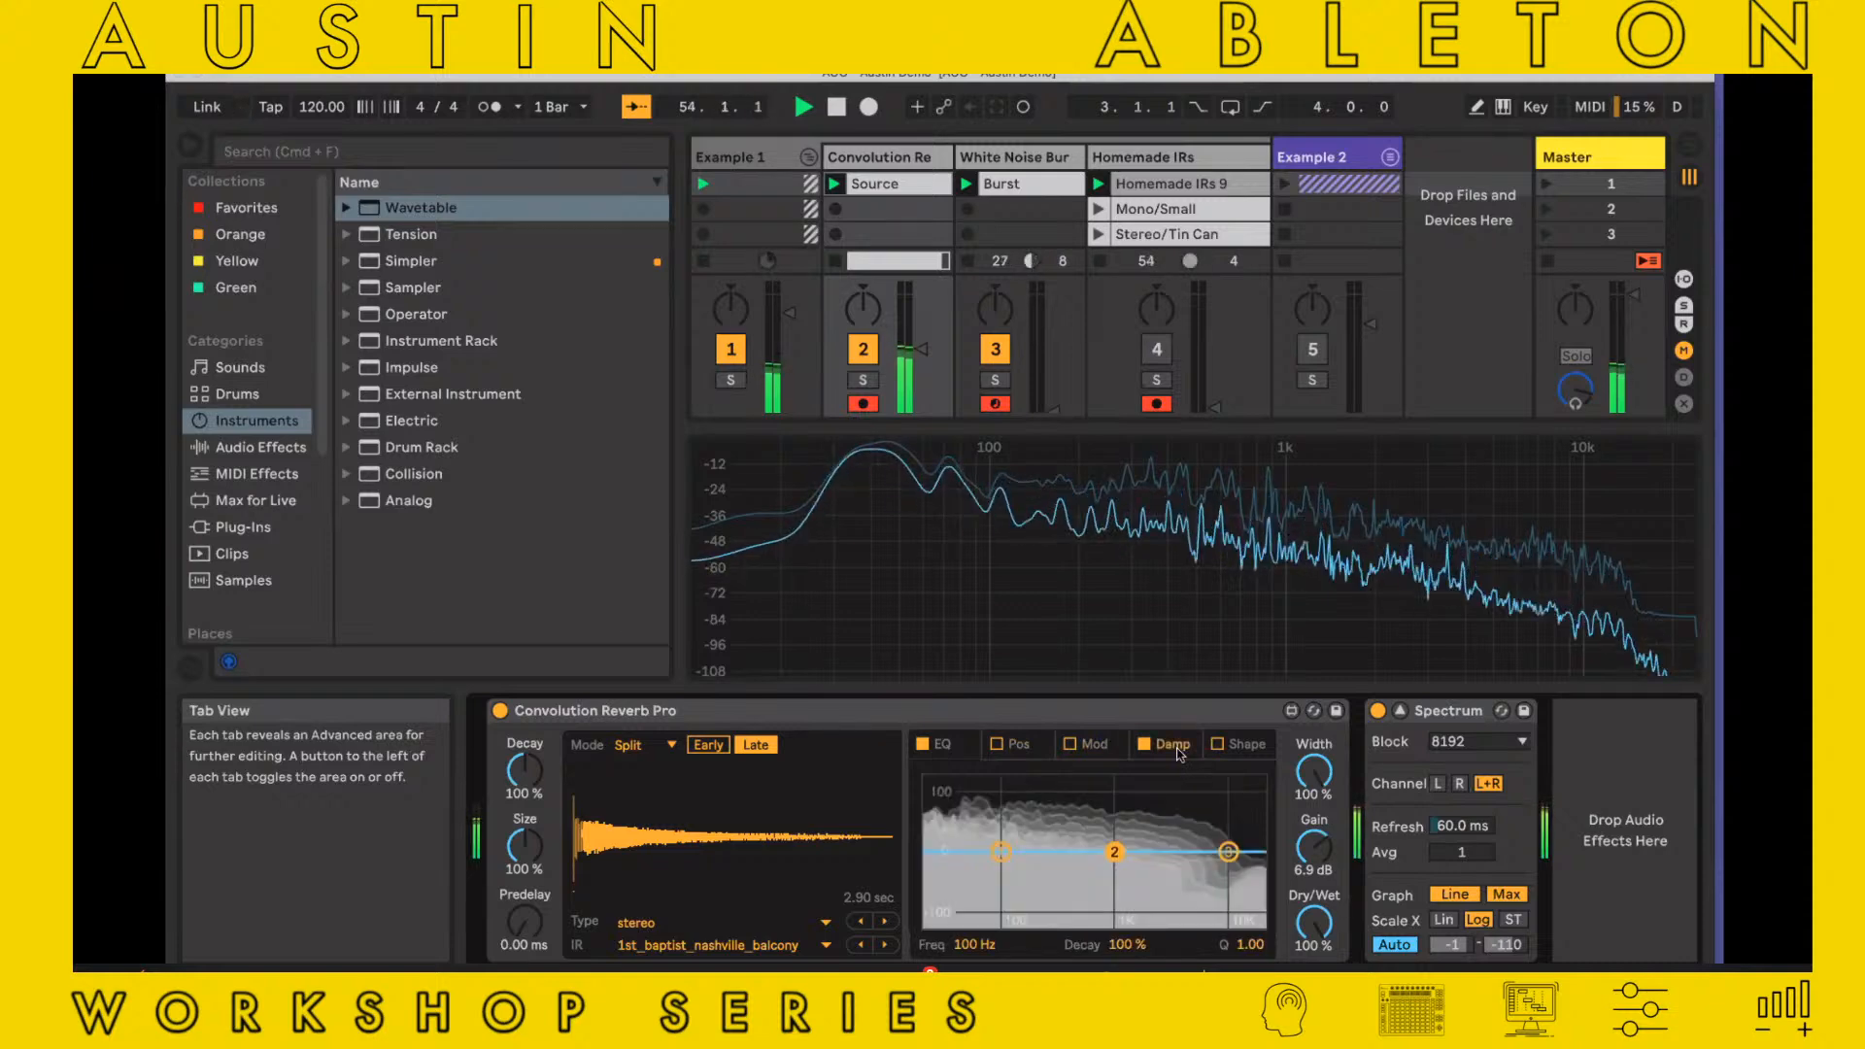
left_click(1234, 745)
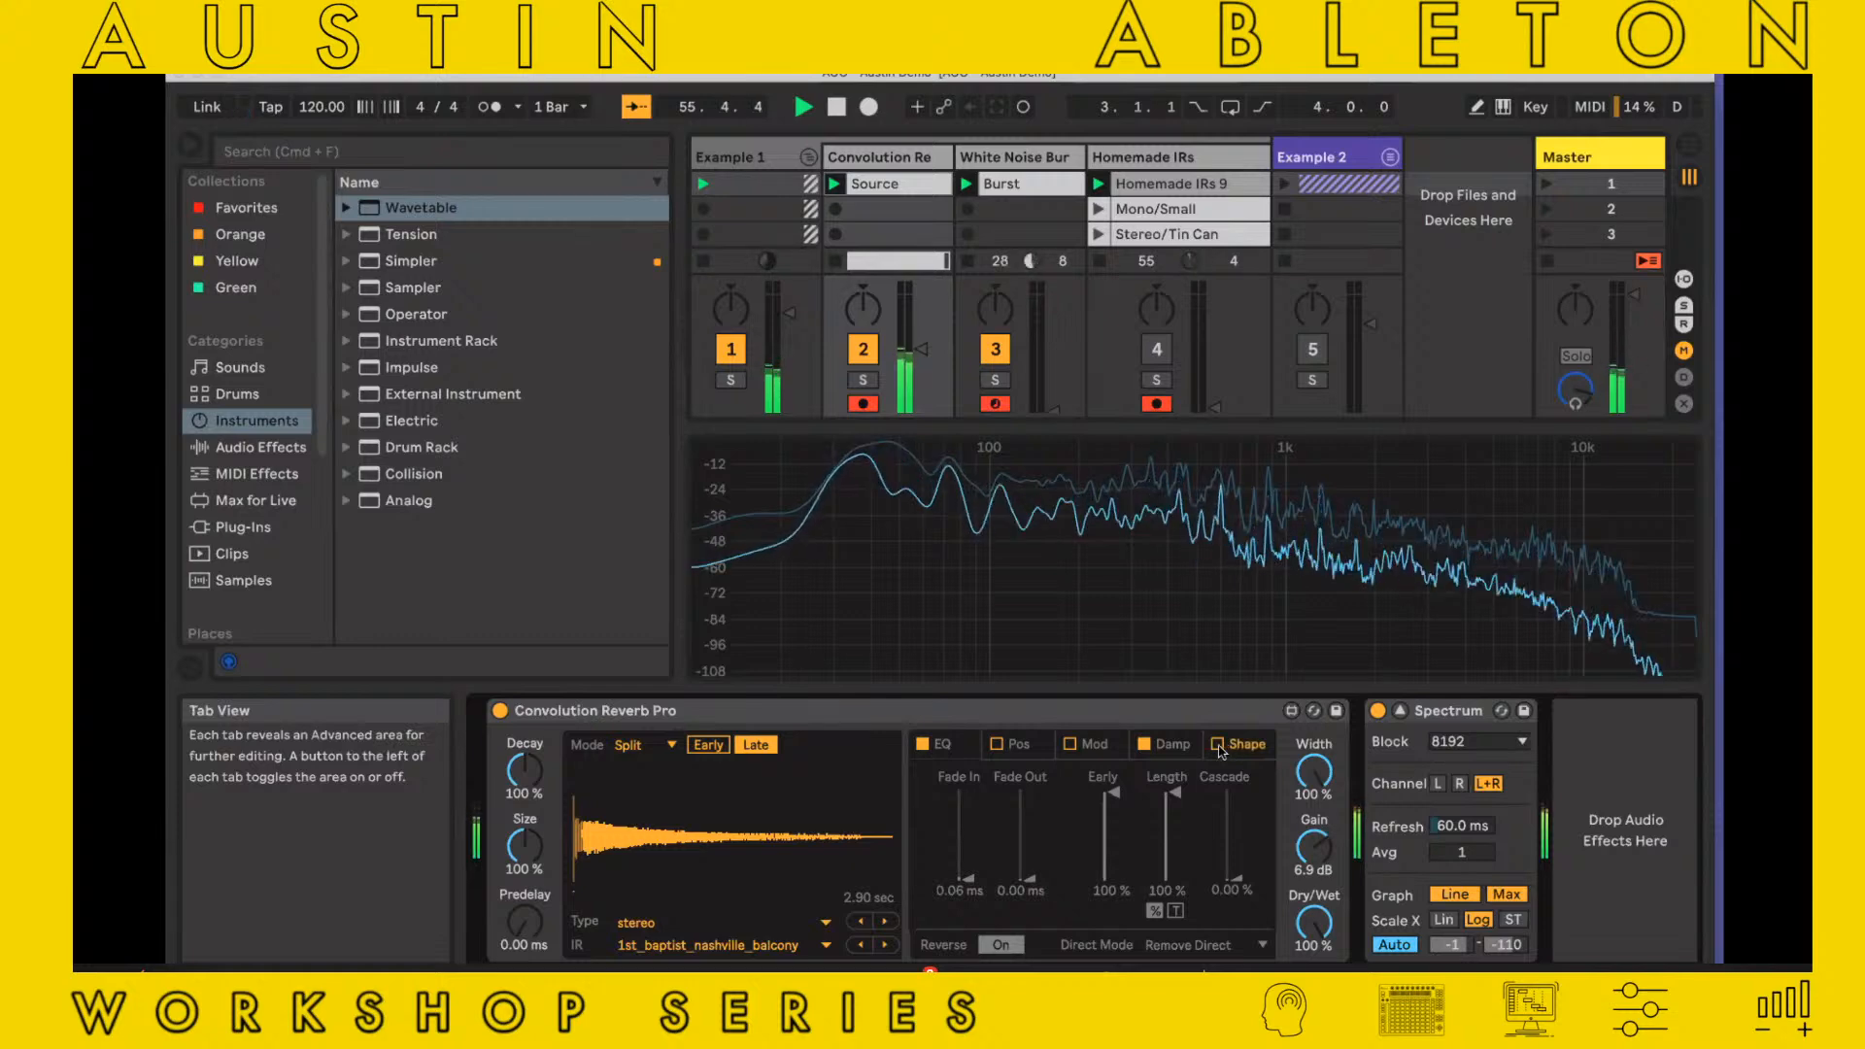
left_click(1218, 745)
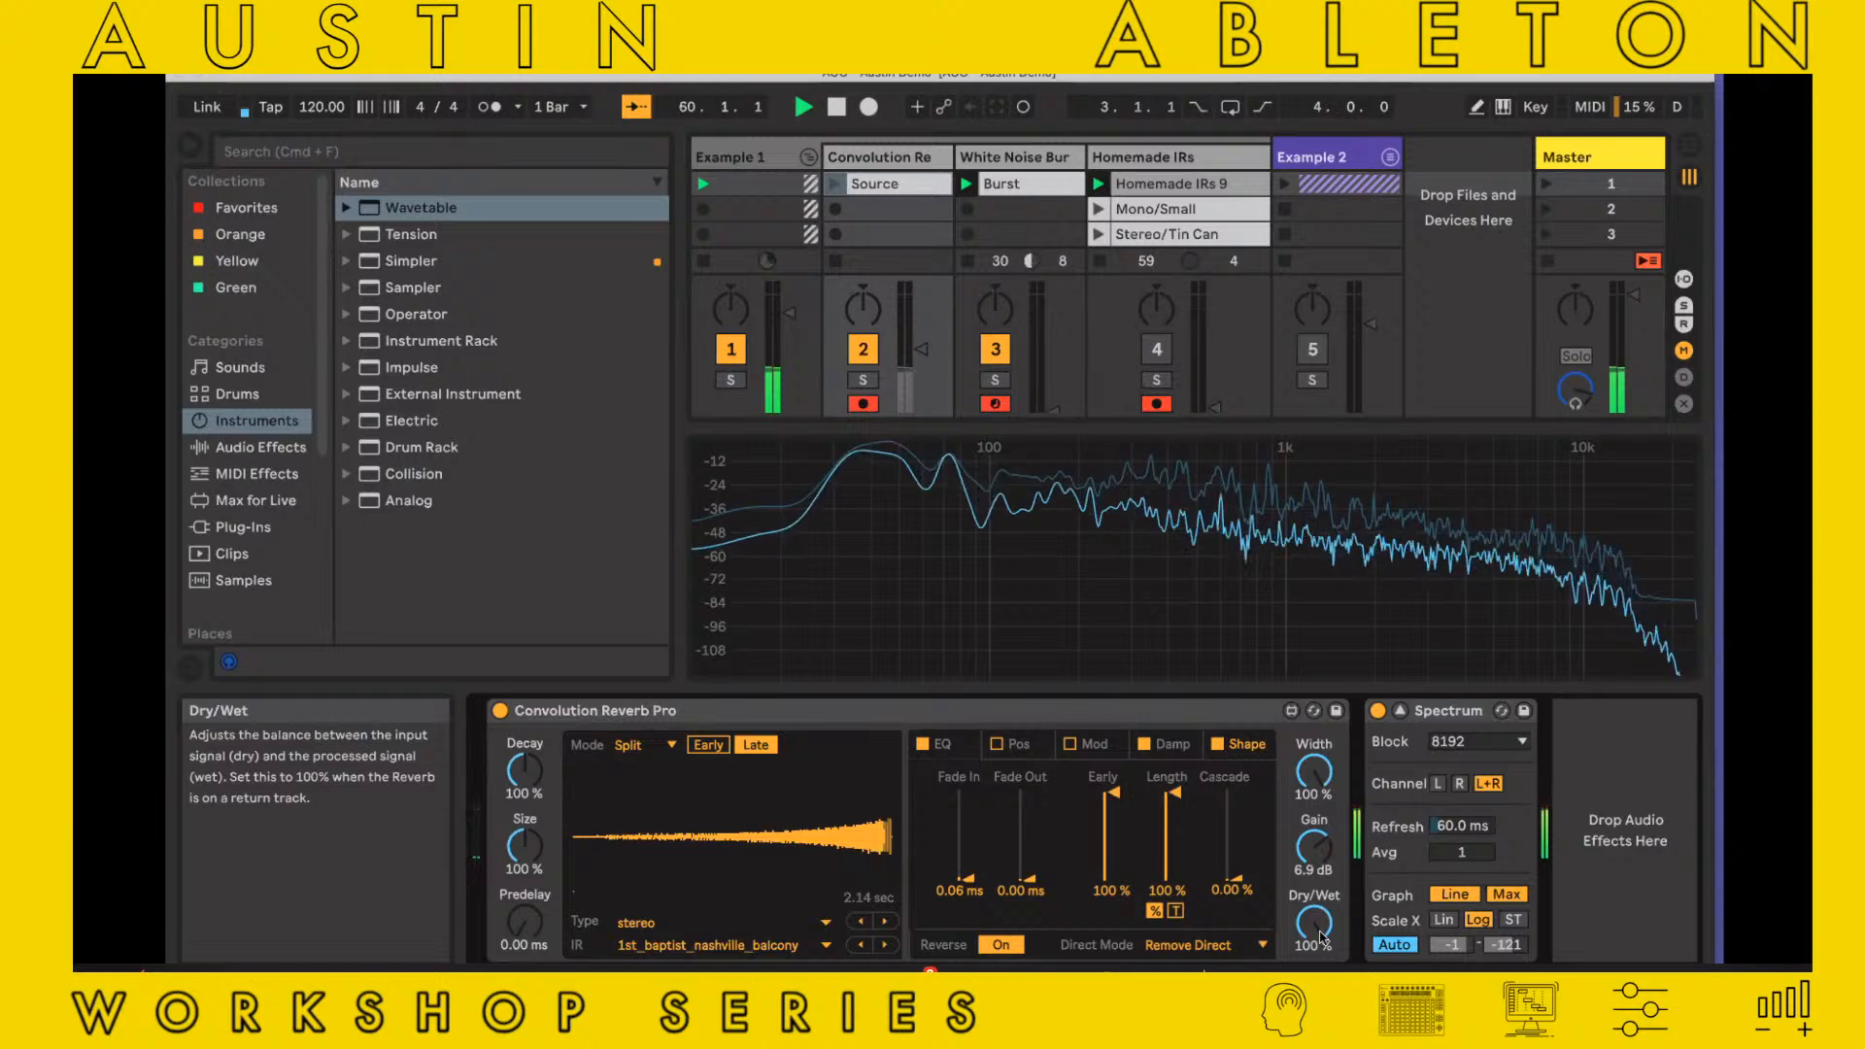
Lower the reverb's gain to 4.4 dB, play the Source clip with its track volume slightly raised, and stop playback
left_click_drag(1312, 842, 1312, 856)
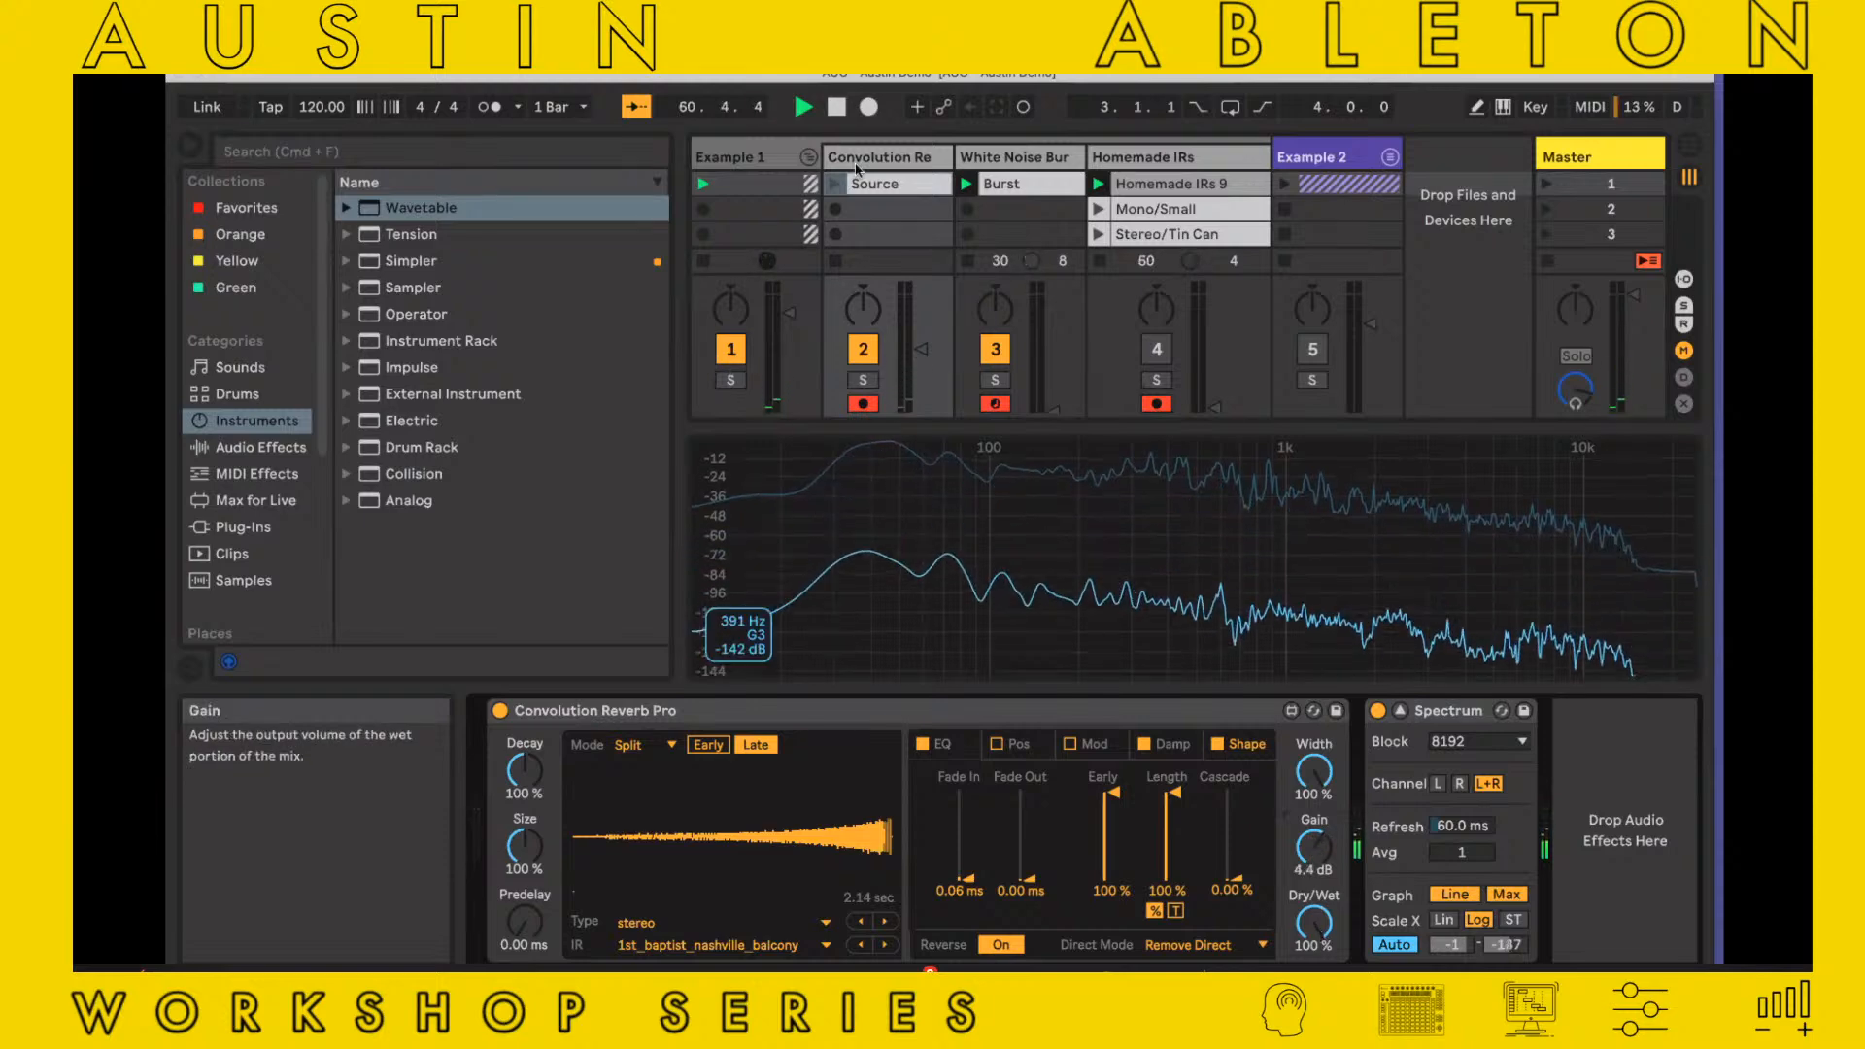
left_click(835, 184)
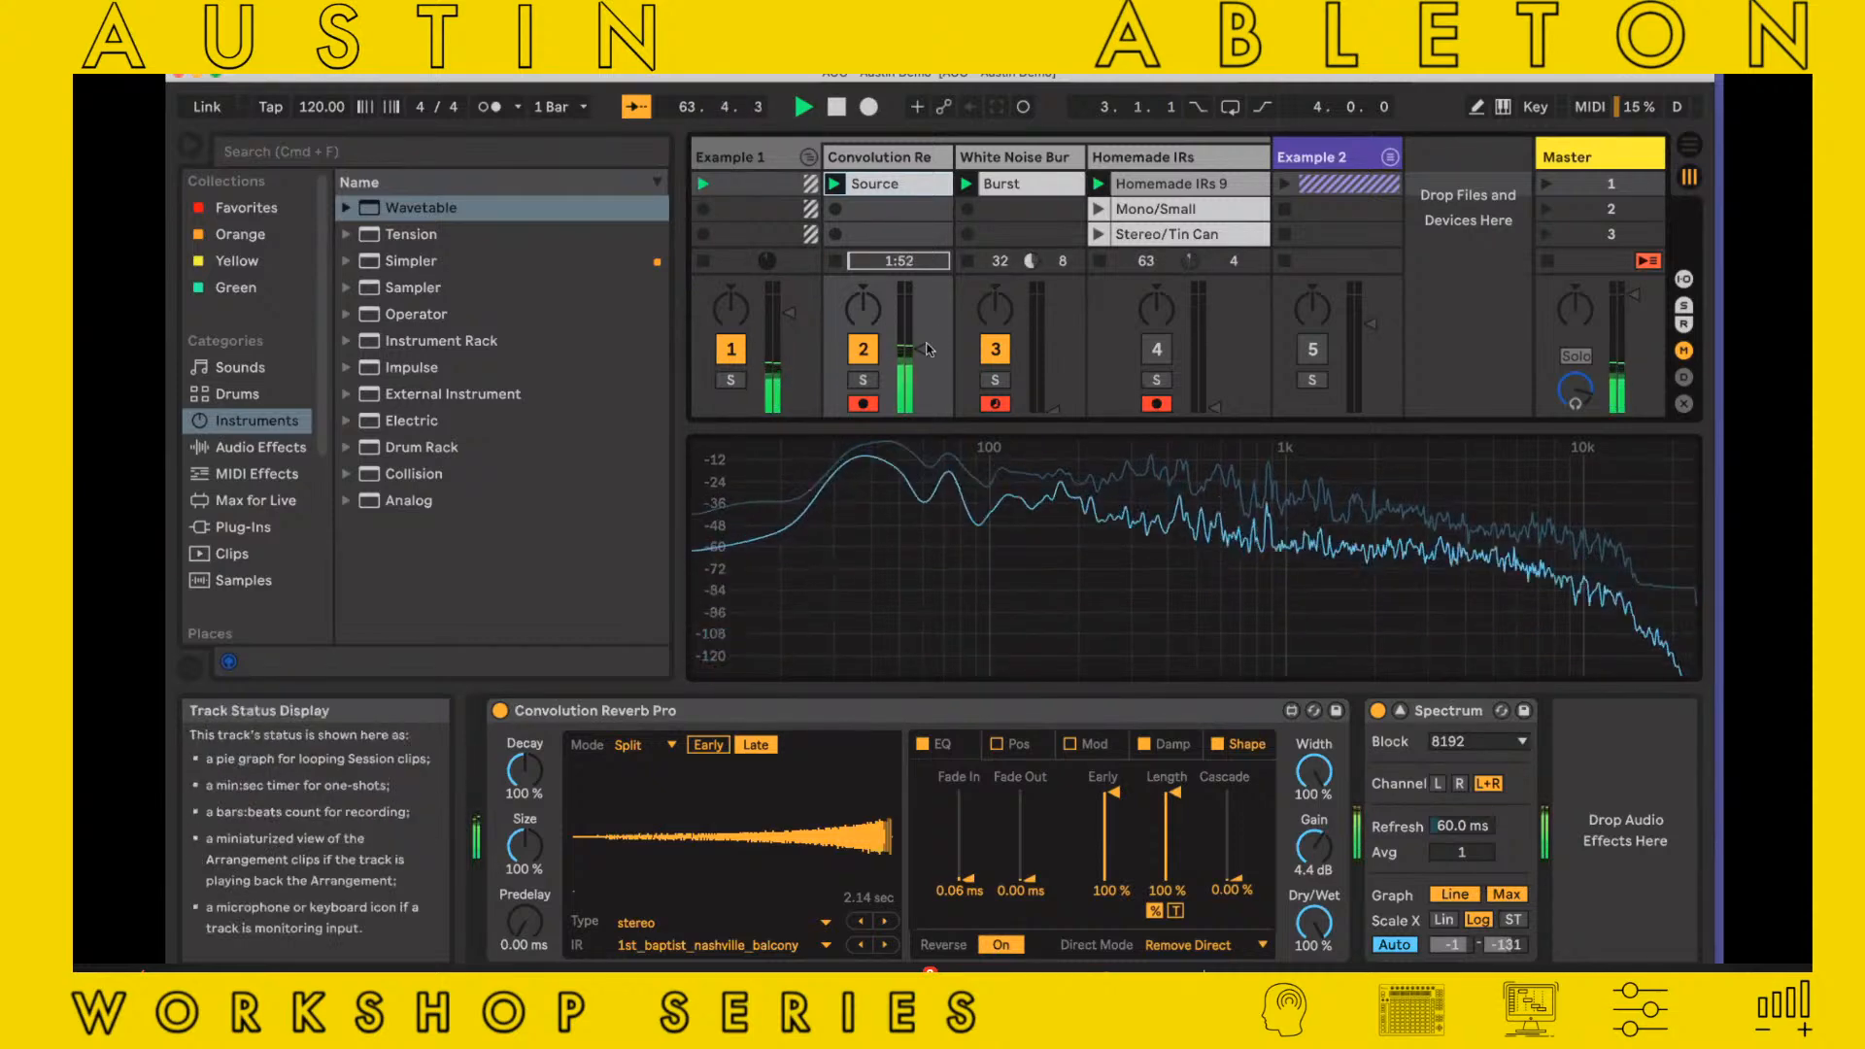
left_click_drag(921, 349, 921, 342)
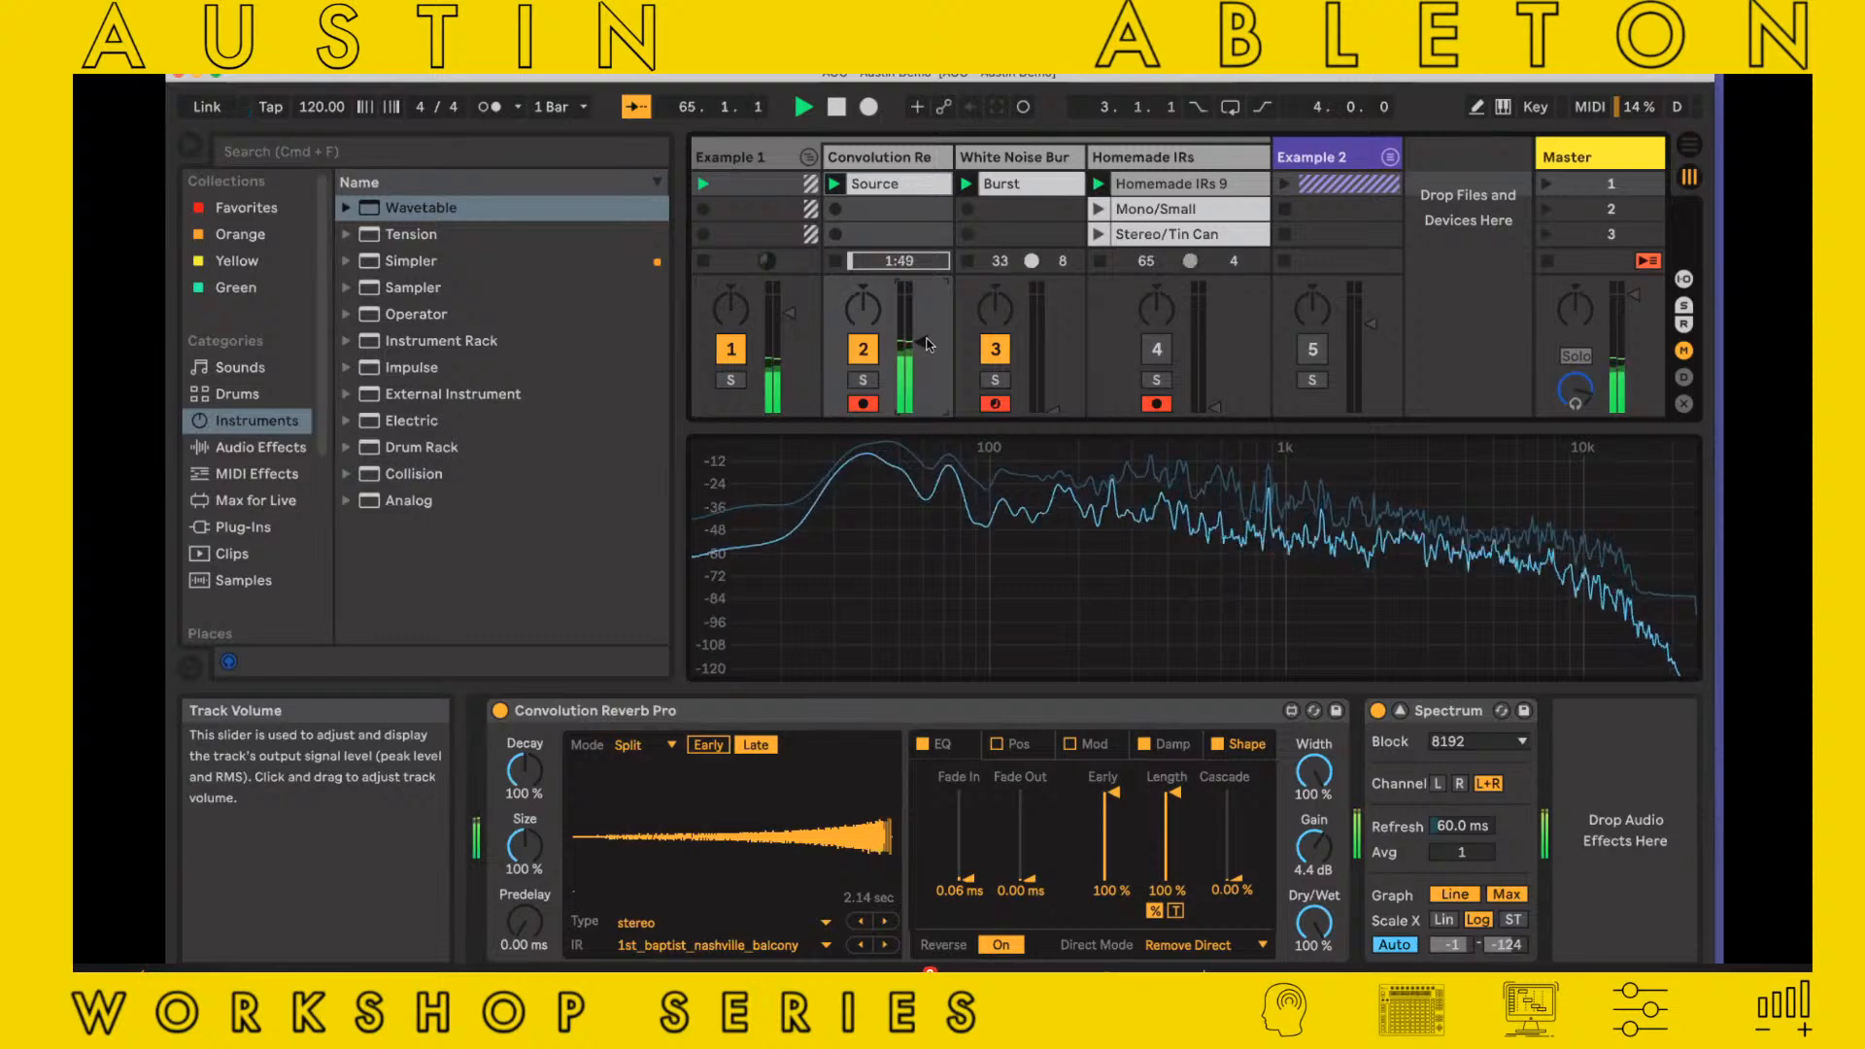
key("space")
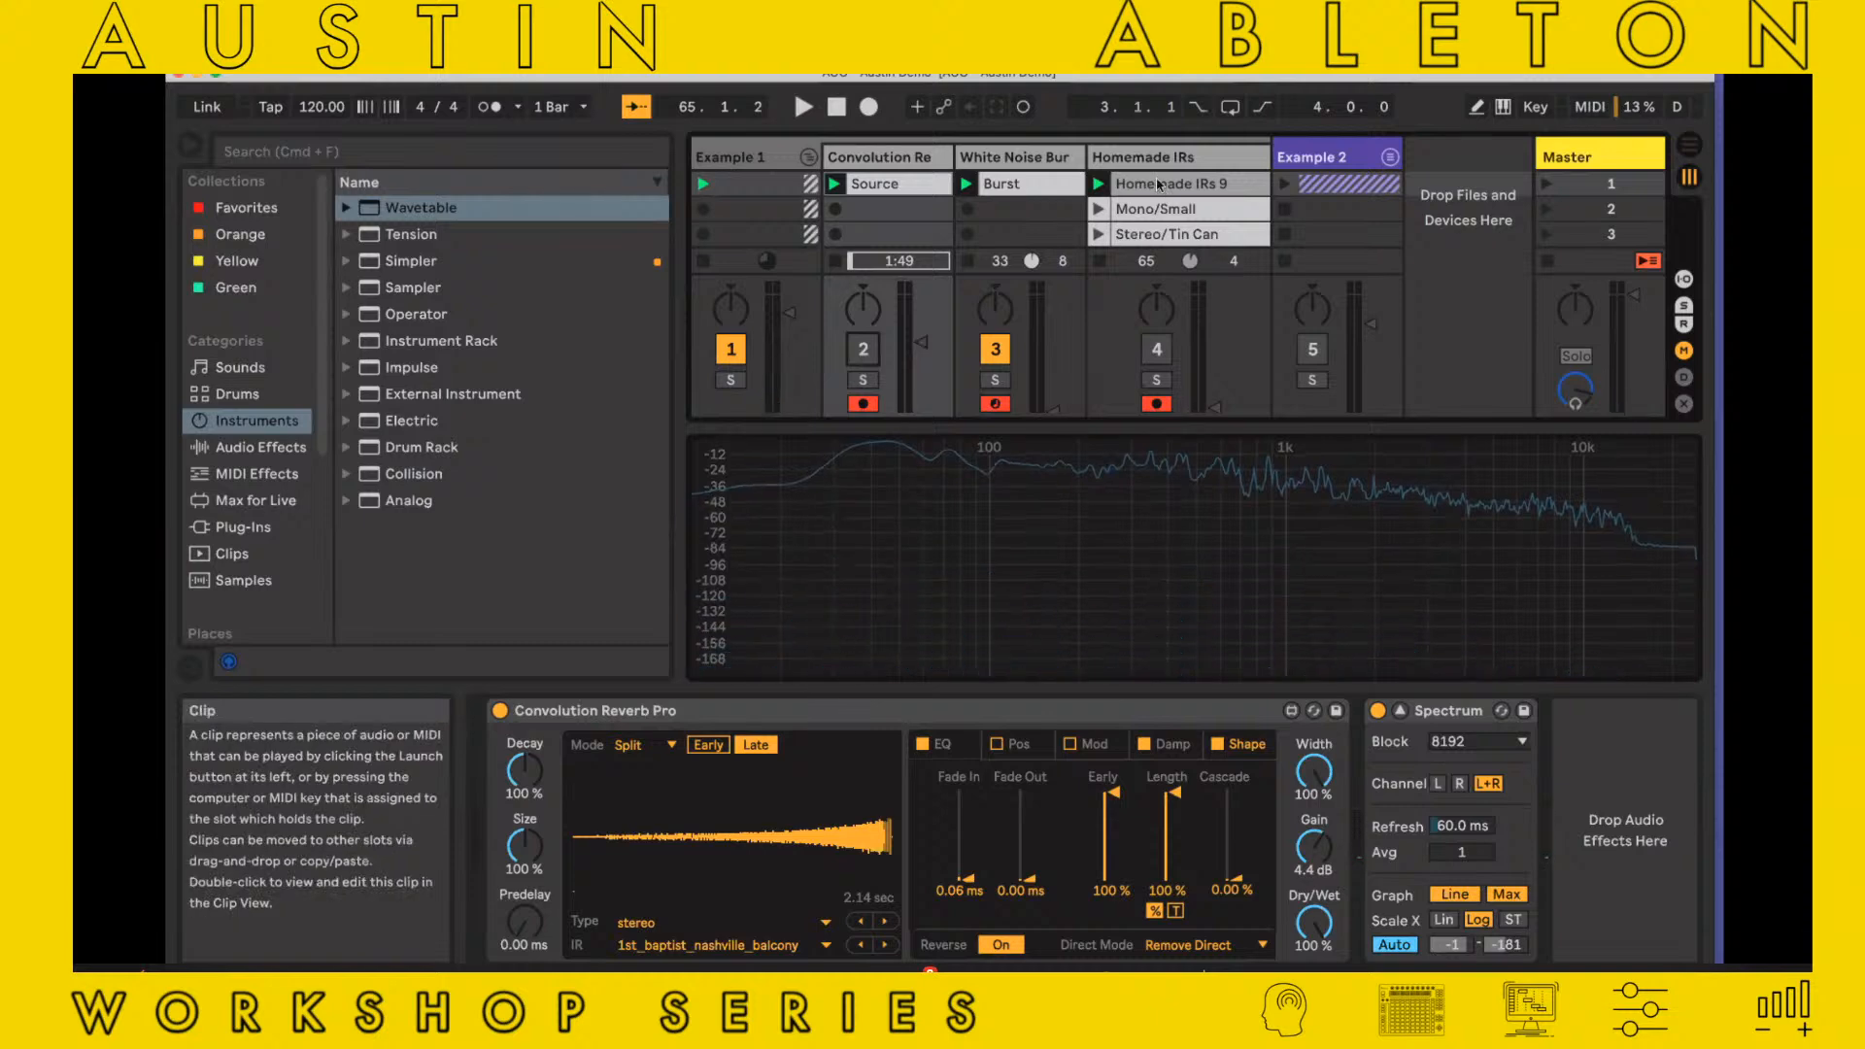
Delete all existing clips from the Homemade IRs track
left_click(1155, 262)
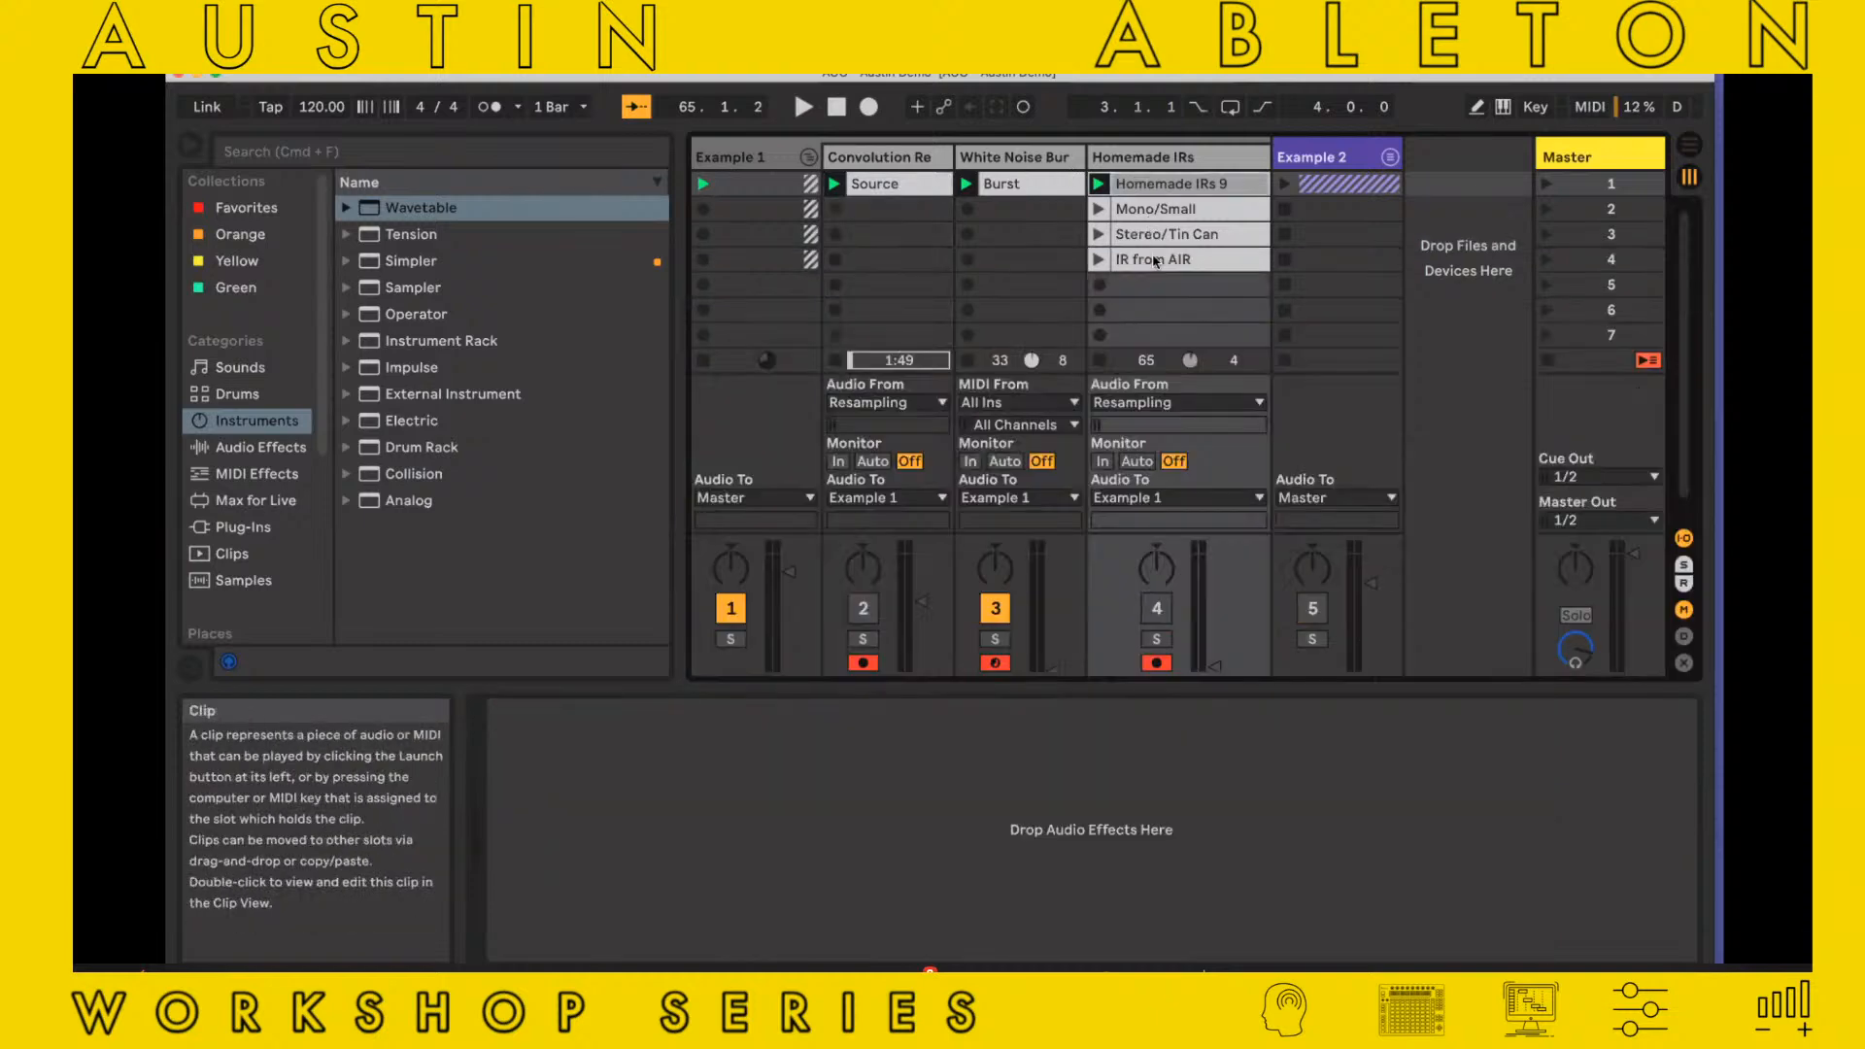
left_click(1154, 260)
key("Delete")
Lengthen oscillator A's decay to 60 s in the White Noise Burst track's Operator and switch on its LFO
left_click(1034, 183)
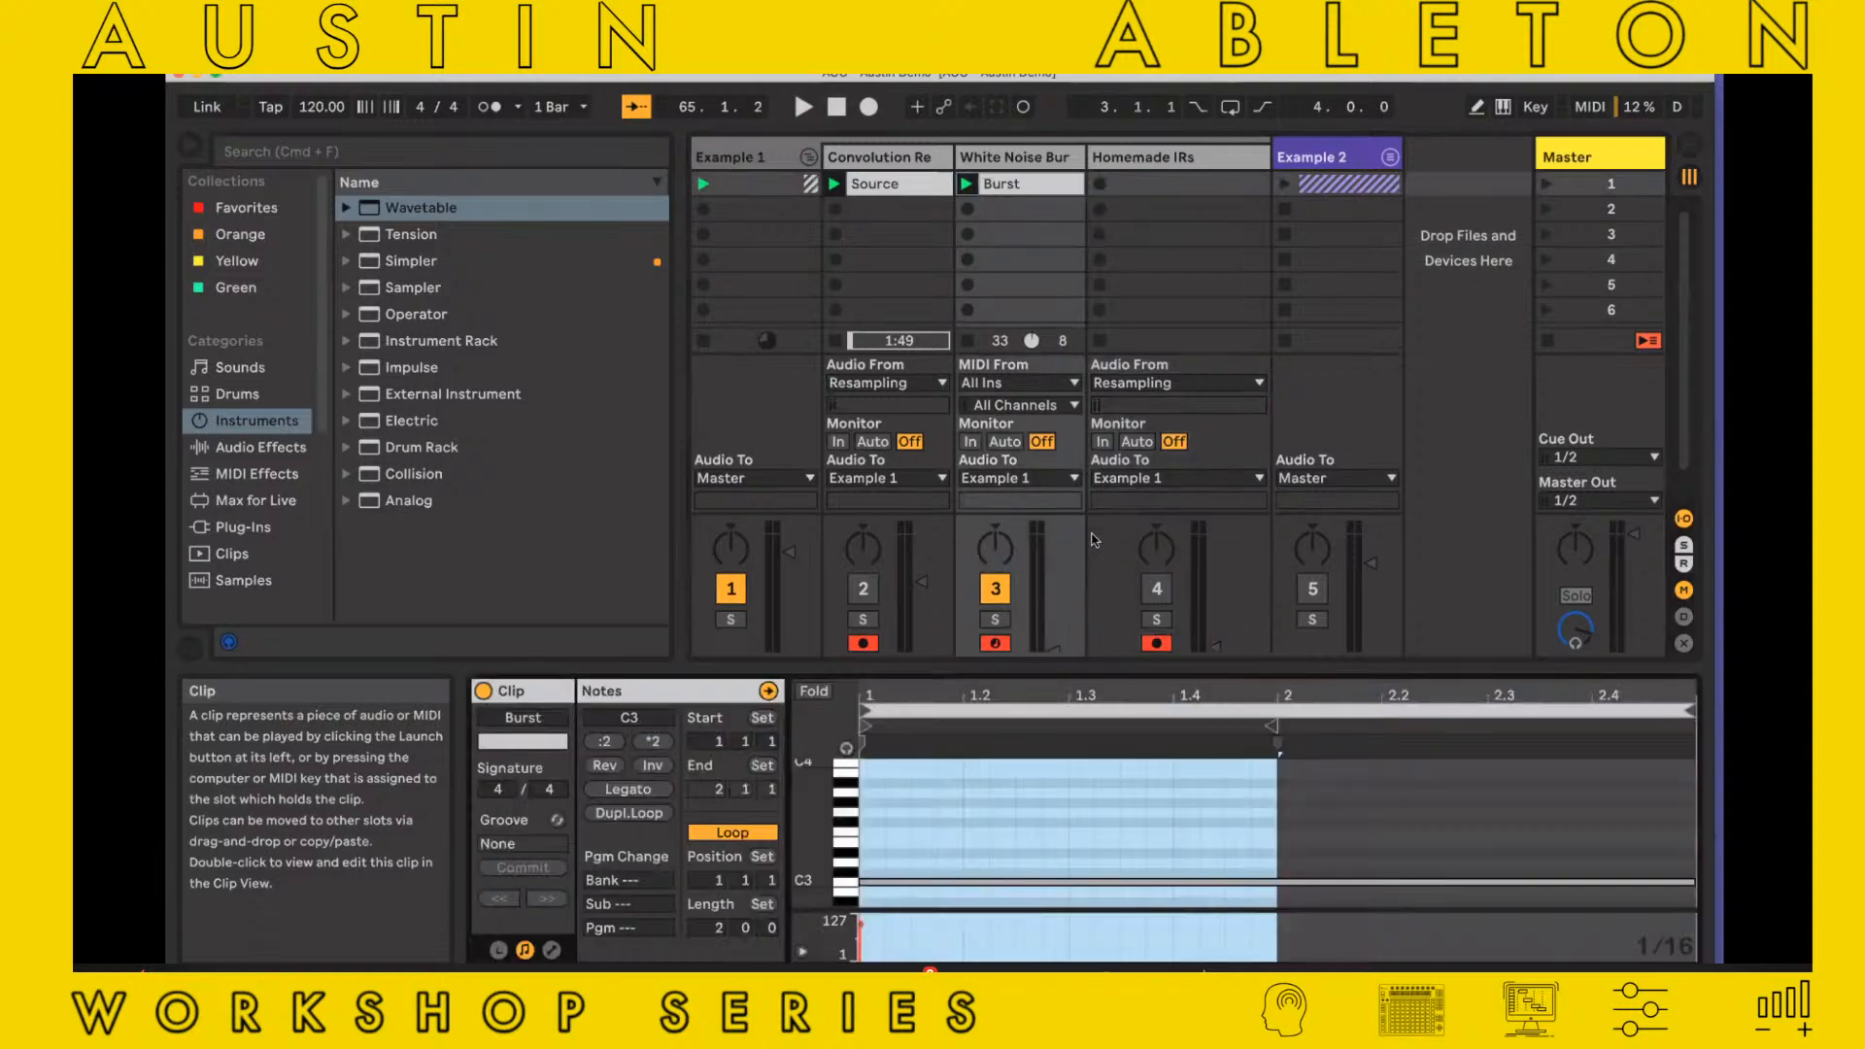
left_click(1015, 156)
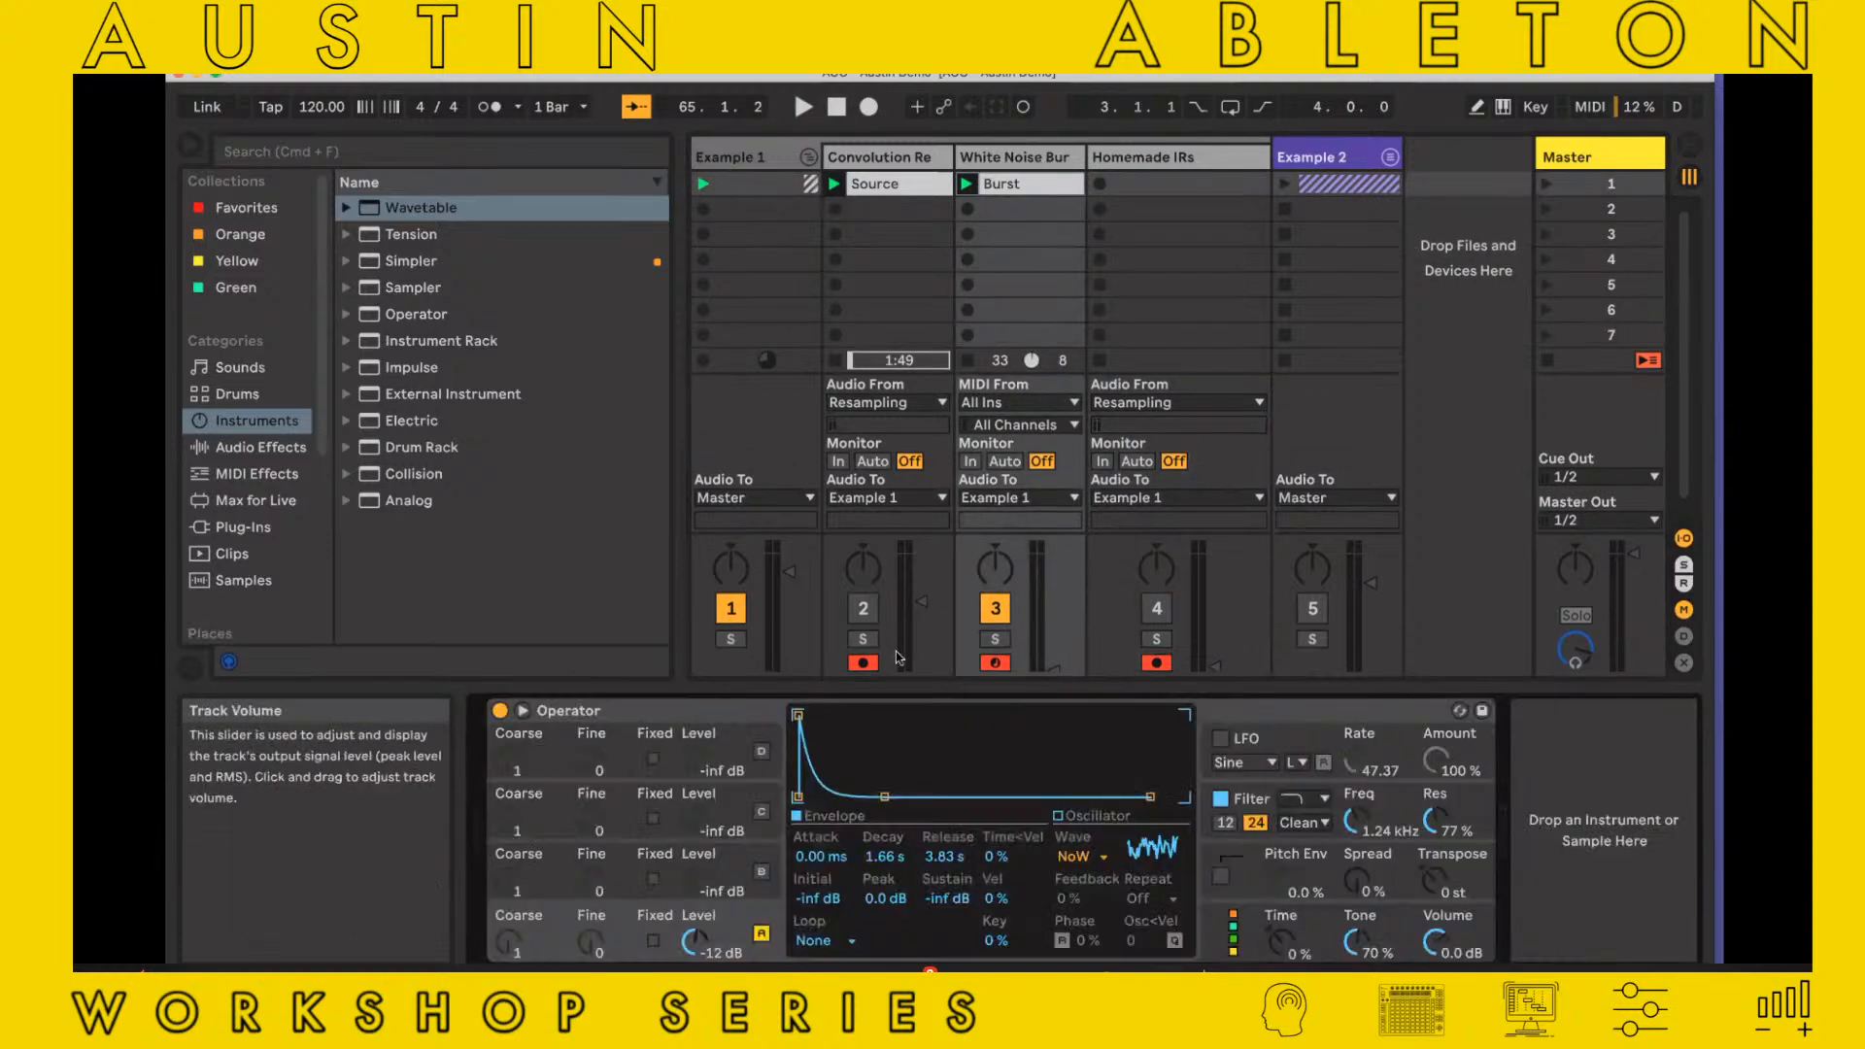
left_click_drag(884, 804, 1097, 797)
left_click(1226, 740)
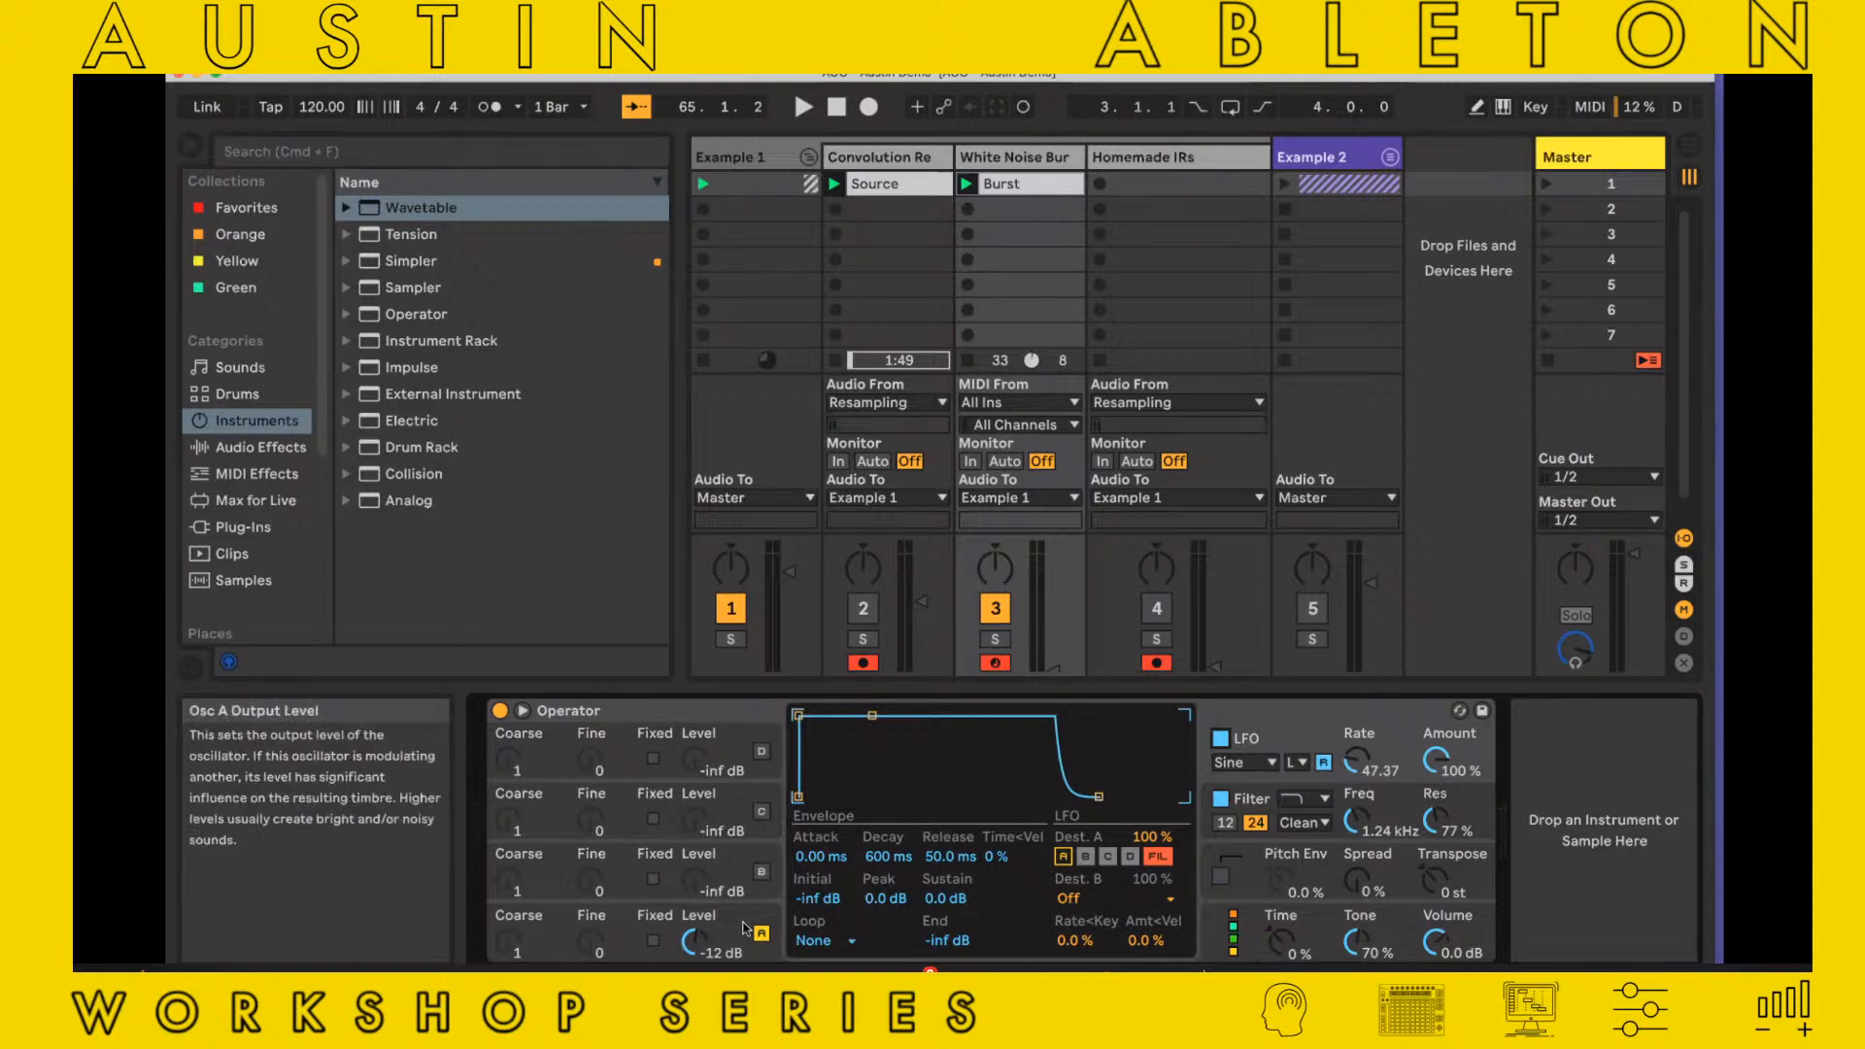
Shape oscillator A's envelope with an attack of 0.49 ms, a decay of 53.2 s and a sustain of -22 dB
left_click(716, 935)
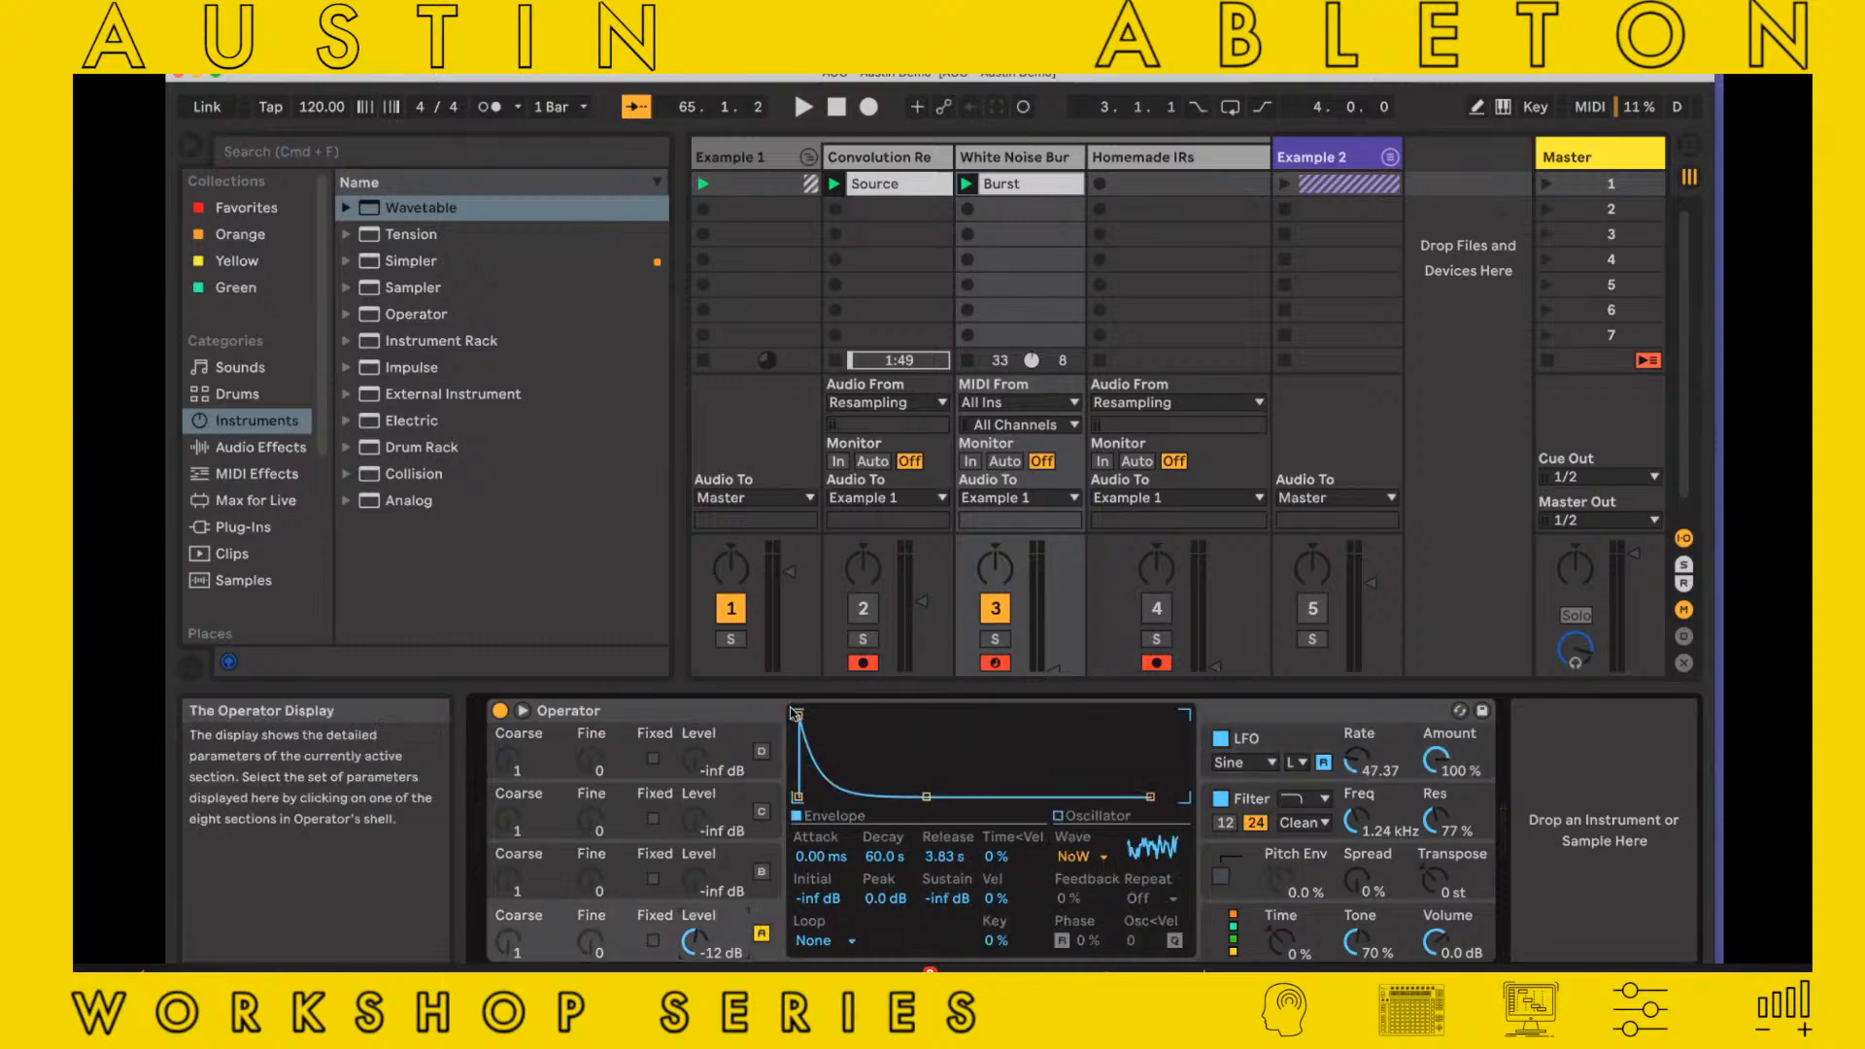
left_click_drag(798, 716, 815, 716)
left_click_drag(942, 797, 941, 760)
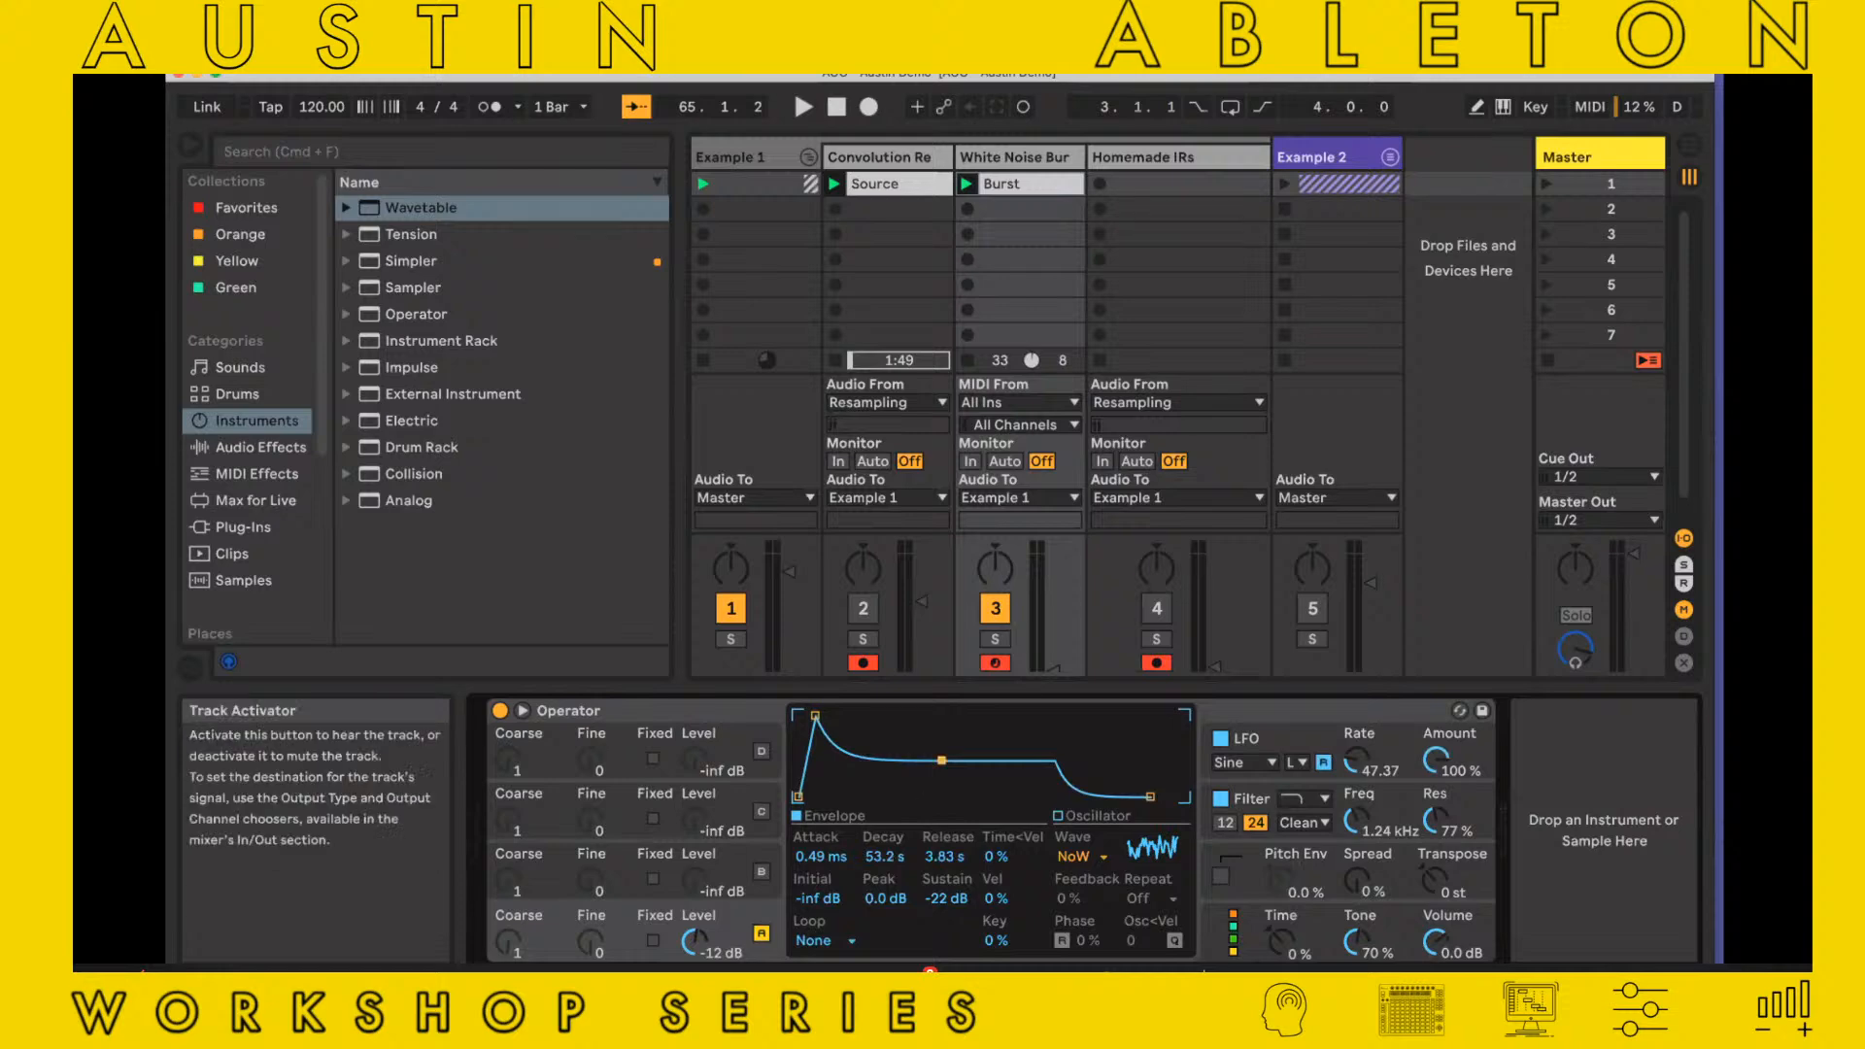
Raise the White Noise Burst track's volume and play Burst while setting the LFO rate to 53.58 and filter resonance to 60 %
left_click_drag(1054, 669, 1053, 598)
left_click(966, 184)
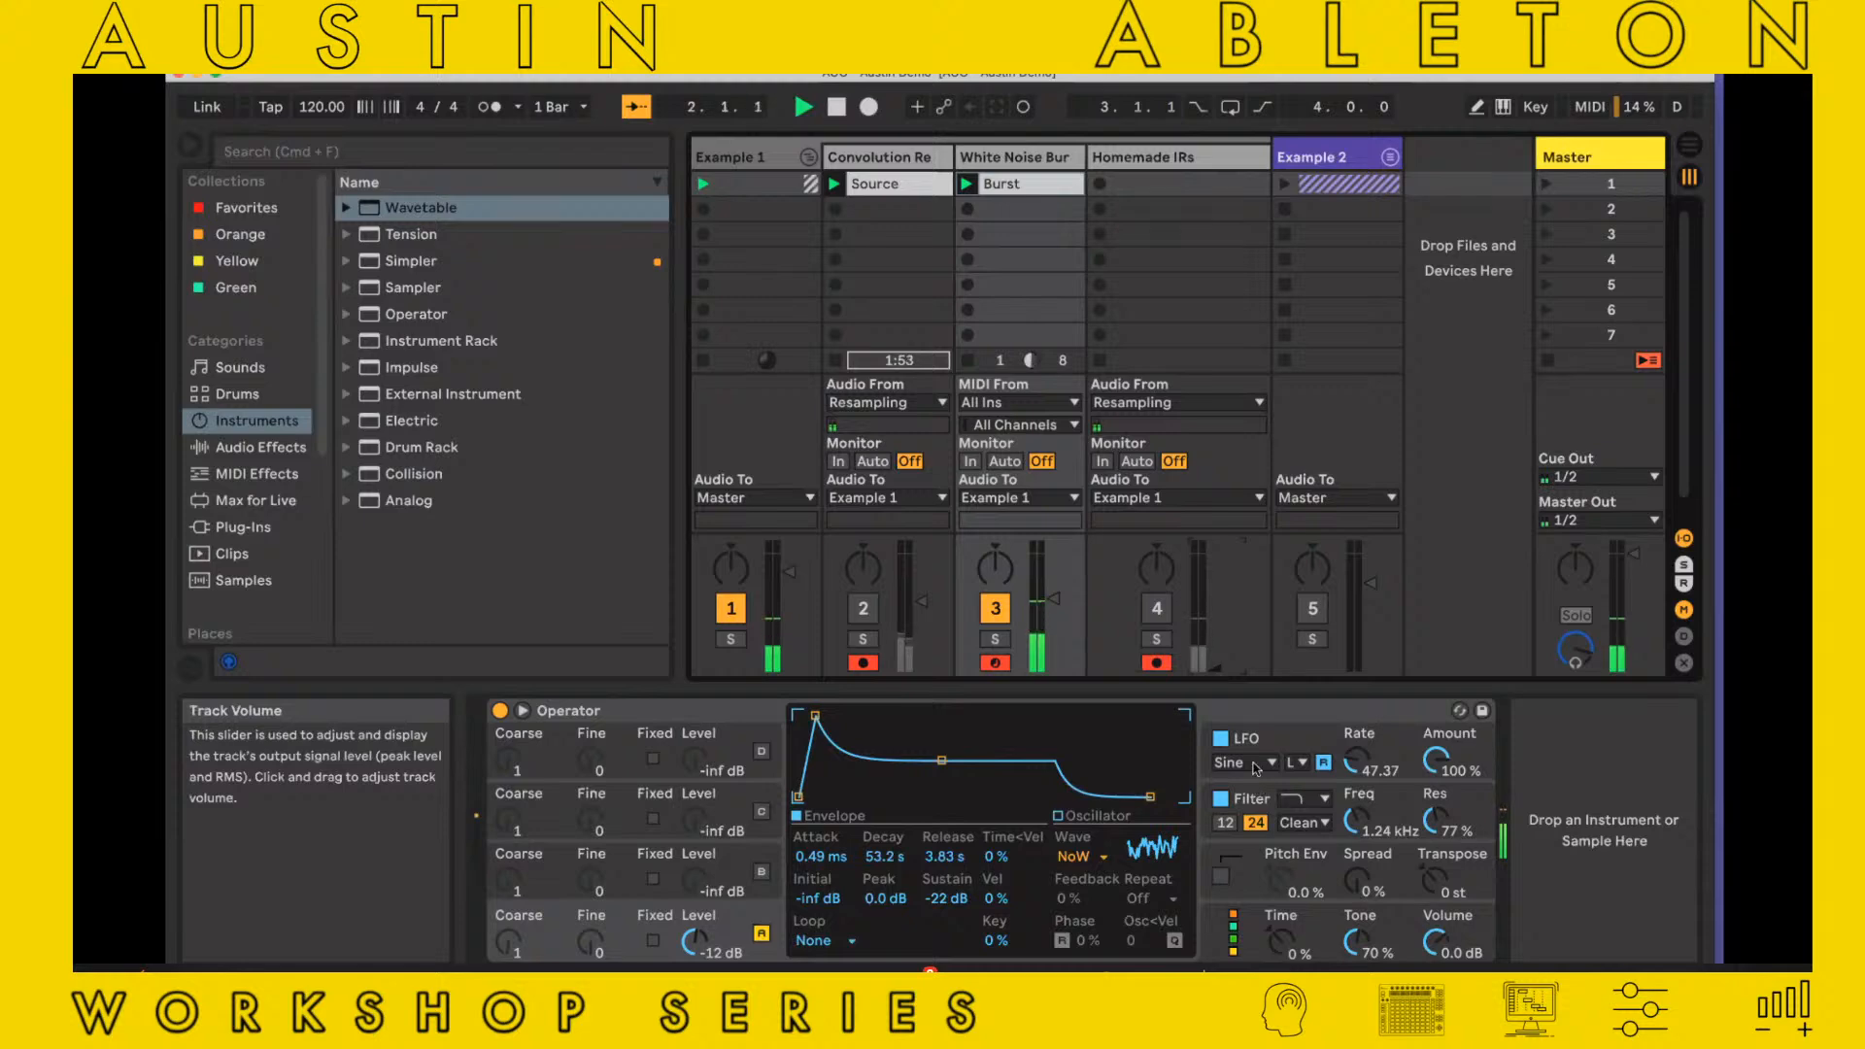
left_click_drag(1363, 774, 1439, 839)
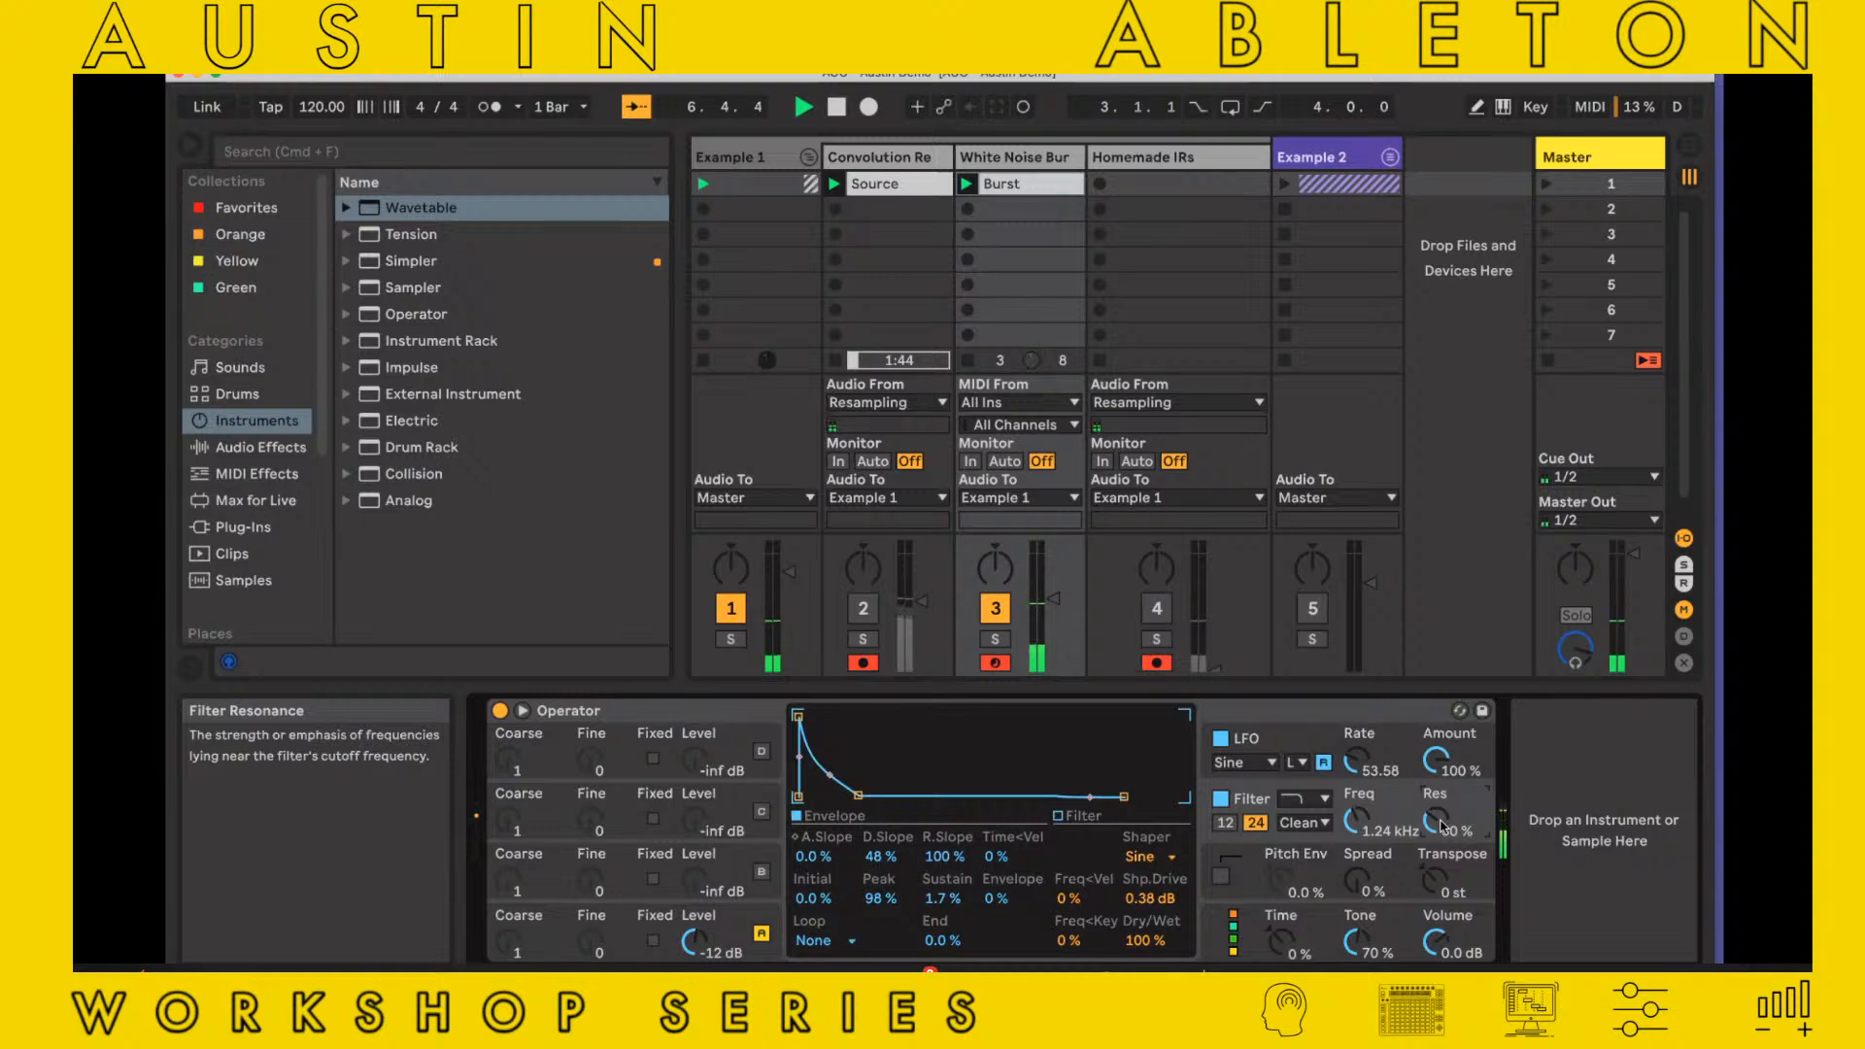
Record the burst as a one-bar clip in the first Homemade IRs slot, open the clip and stop playback
left_click(1104, 192)
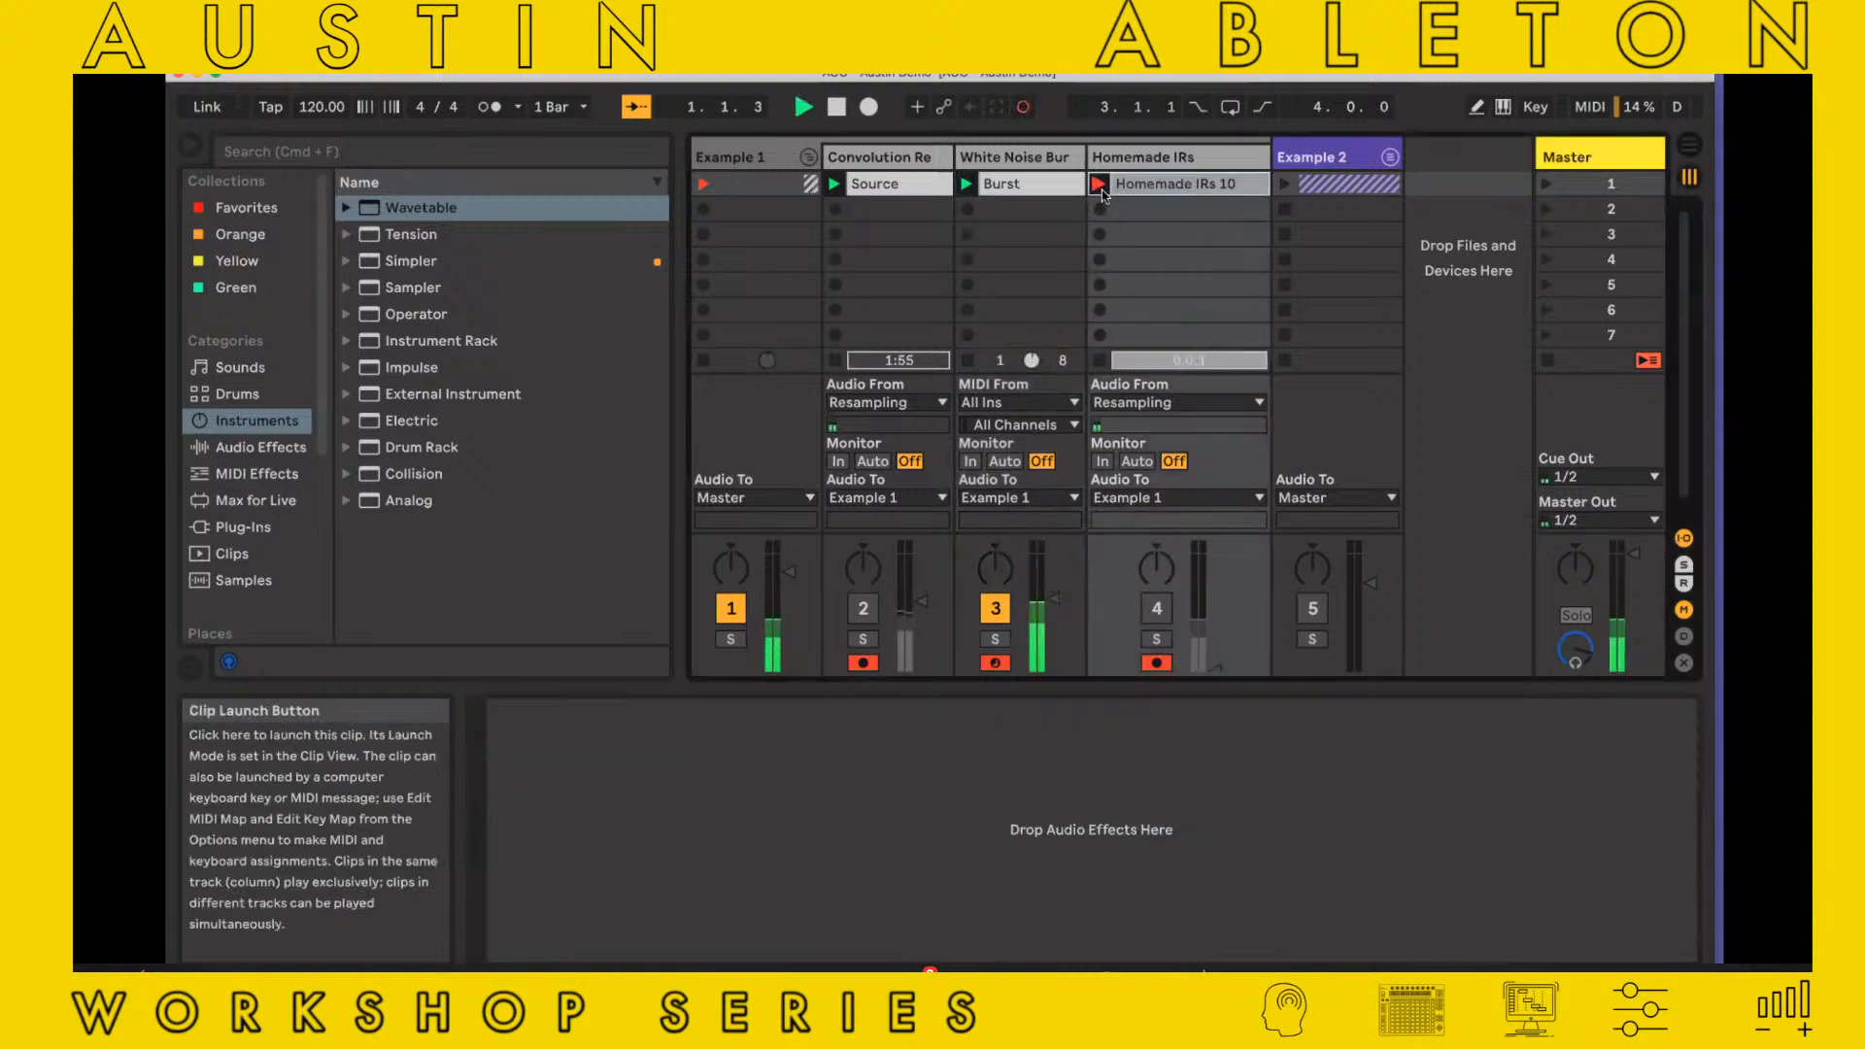
left_click(1102, 191)
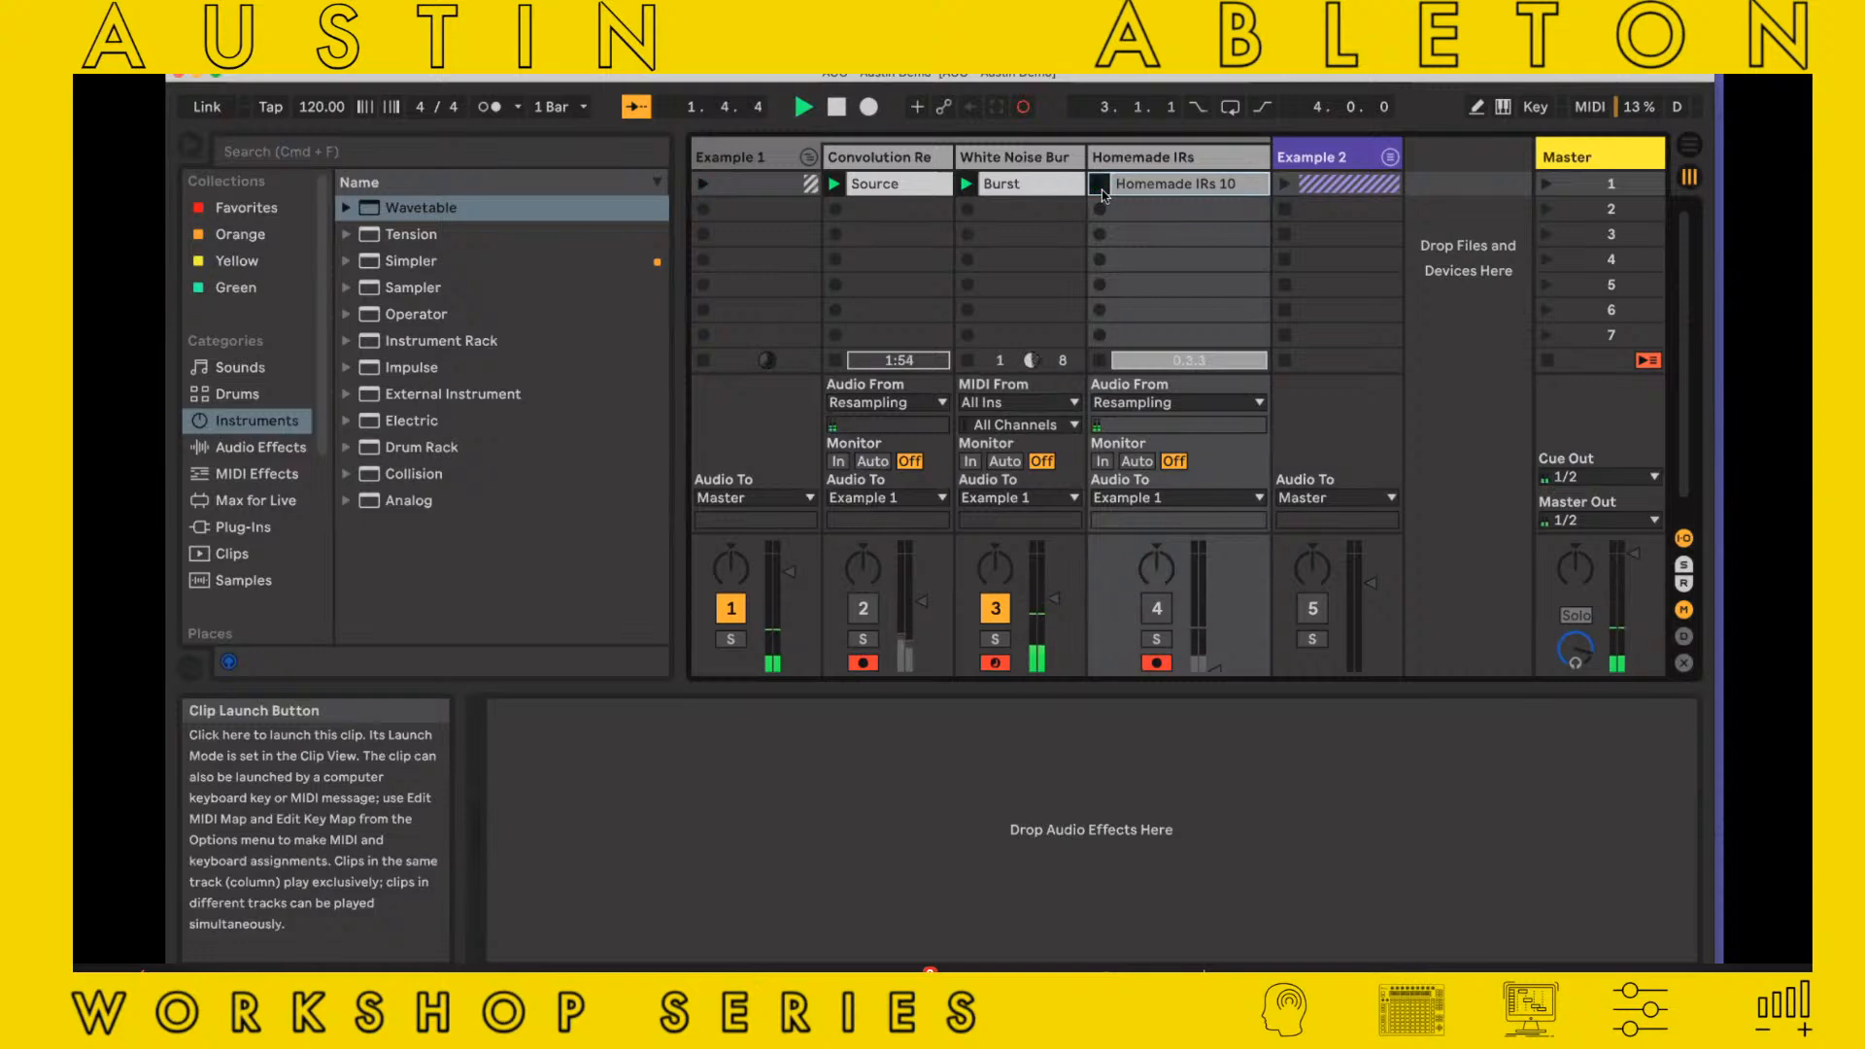
double_click(1170, 185)
key("space")
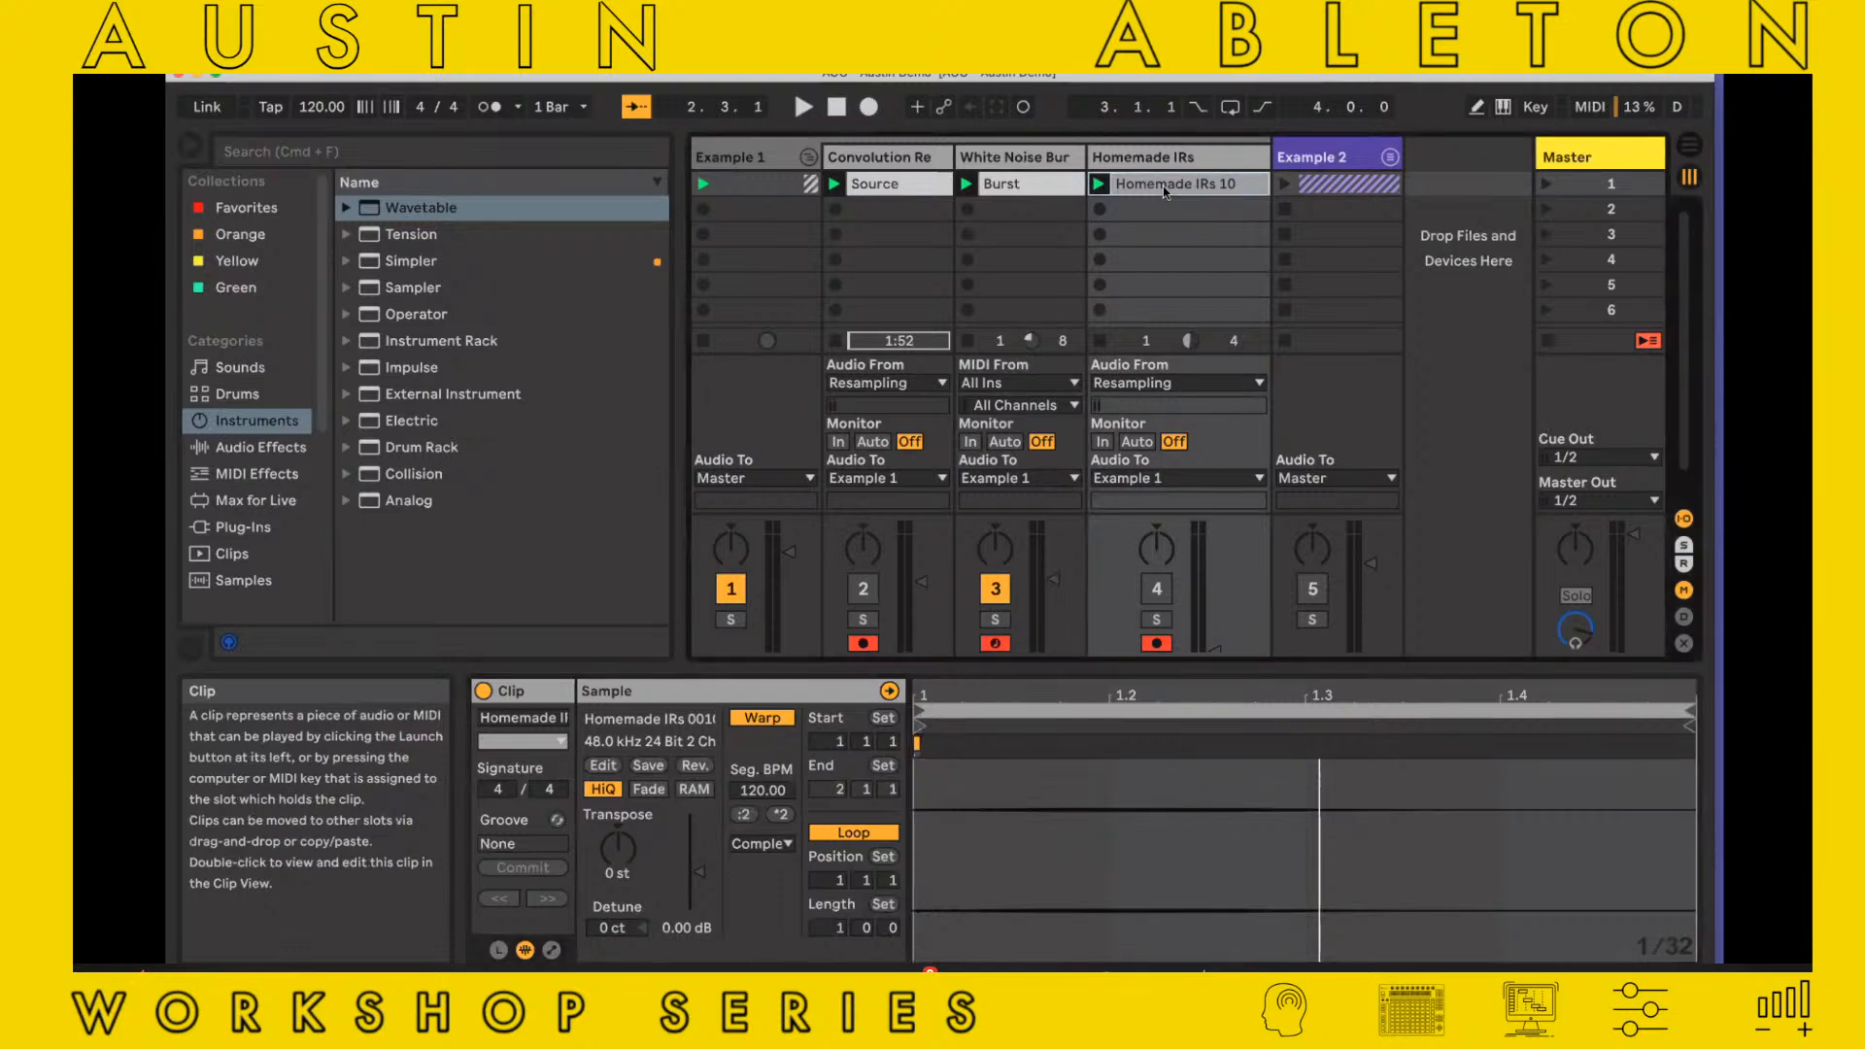
Set Convolution Reverb Pro to Single mode with impulse response A and turn Reverse off
left_click(916, 160)
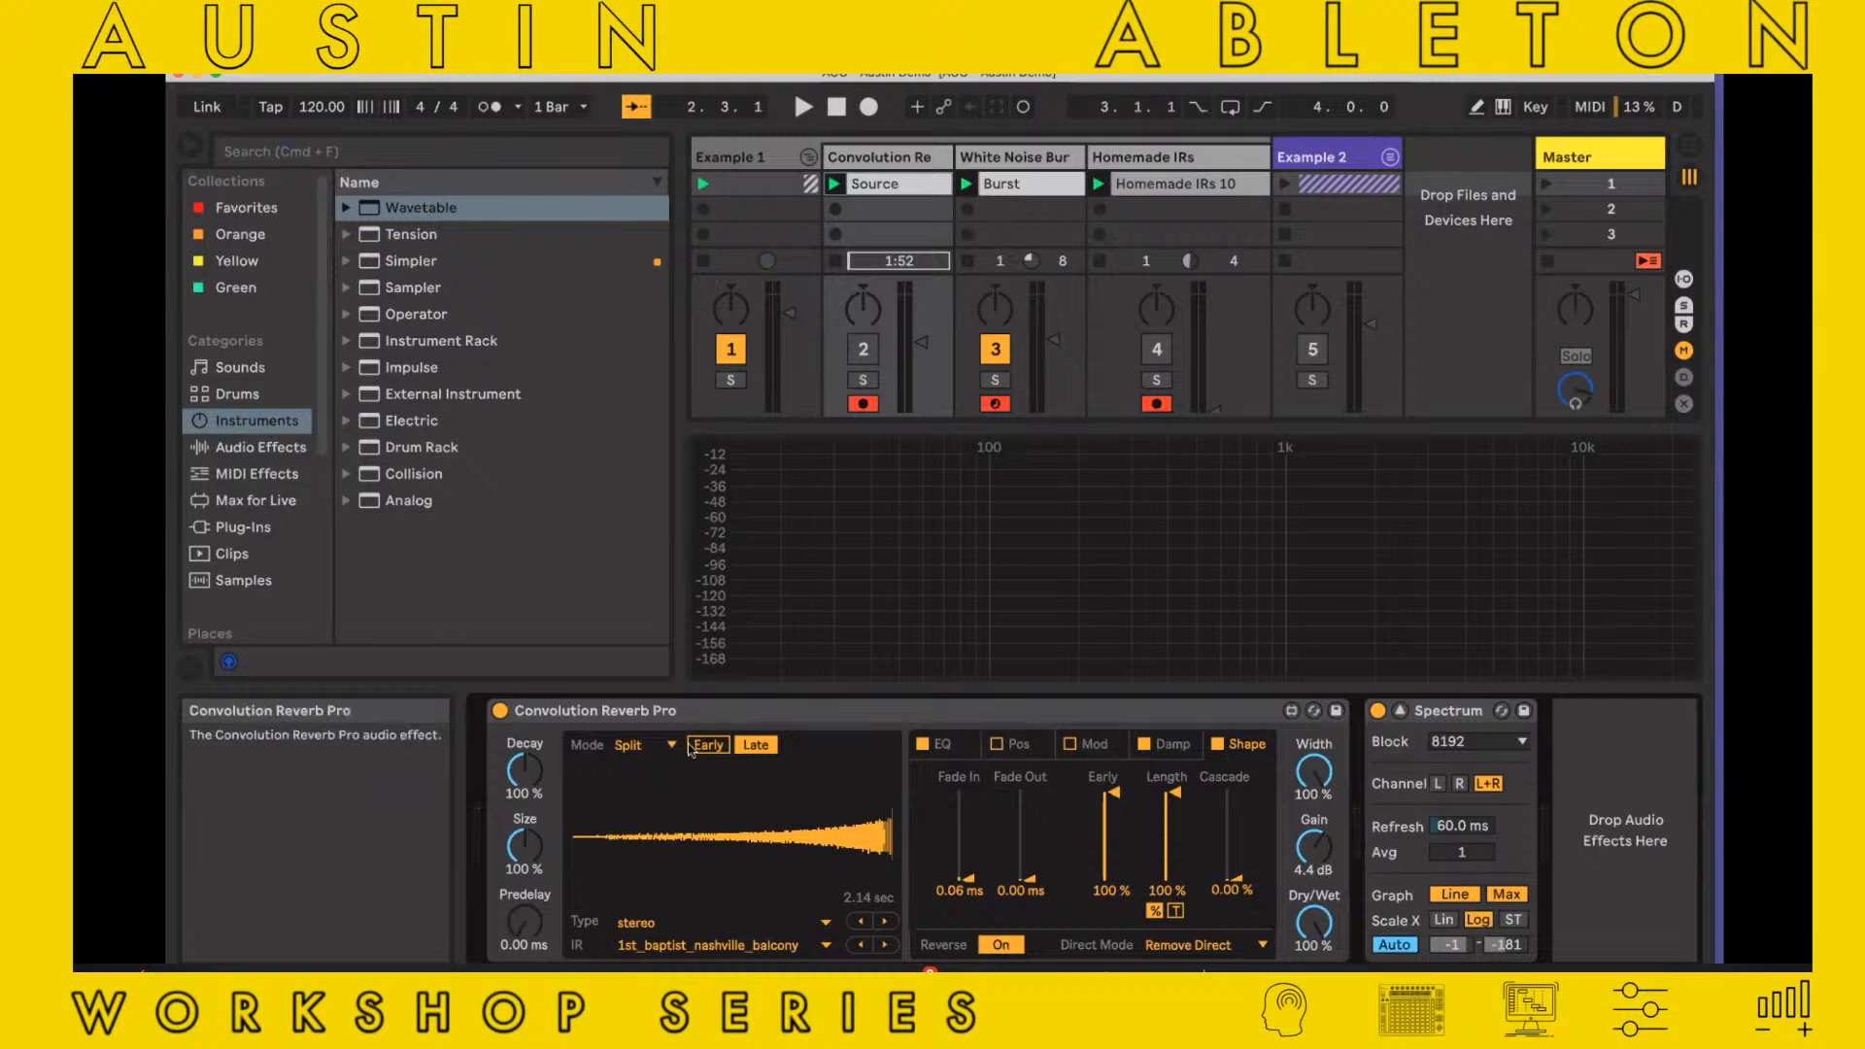
left_click(631, 743)
left_click(636, 757)
left_click(718, 749)
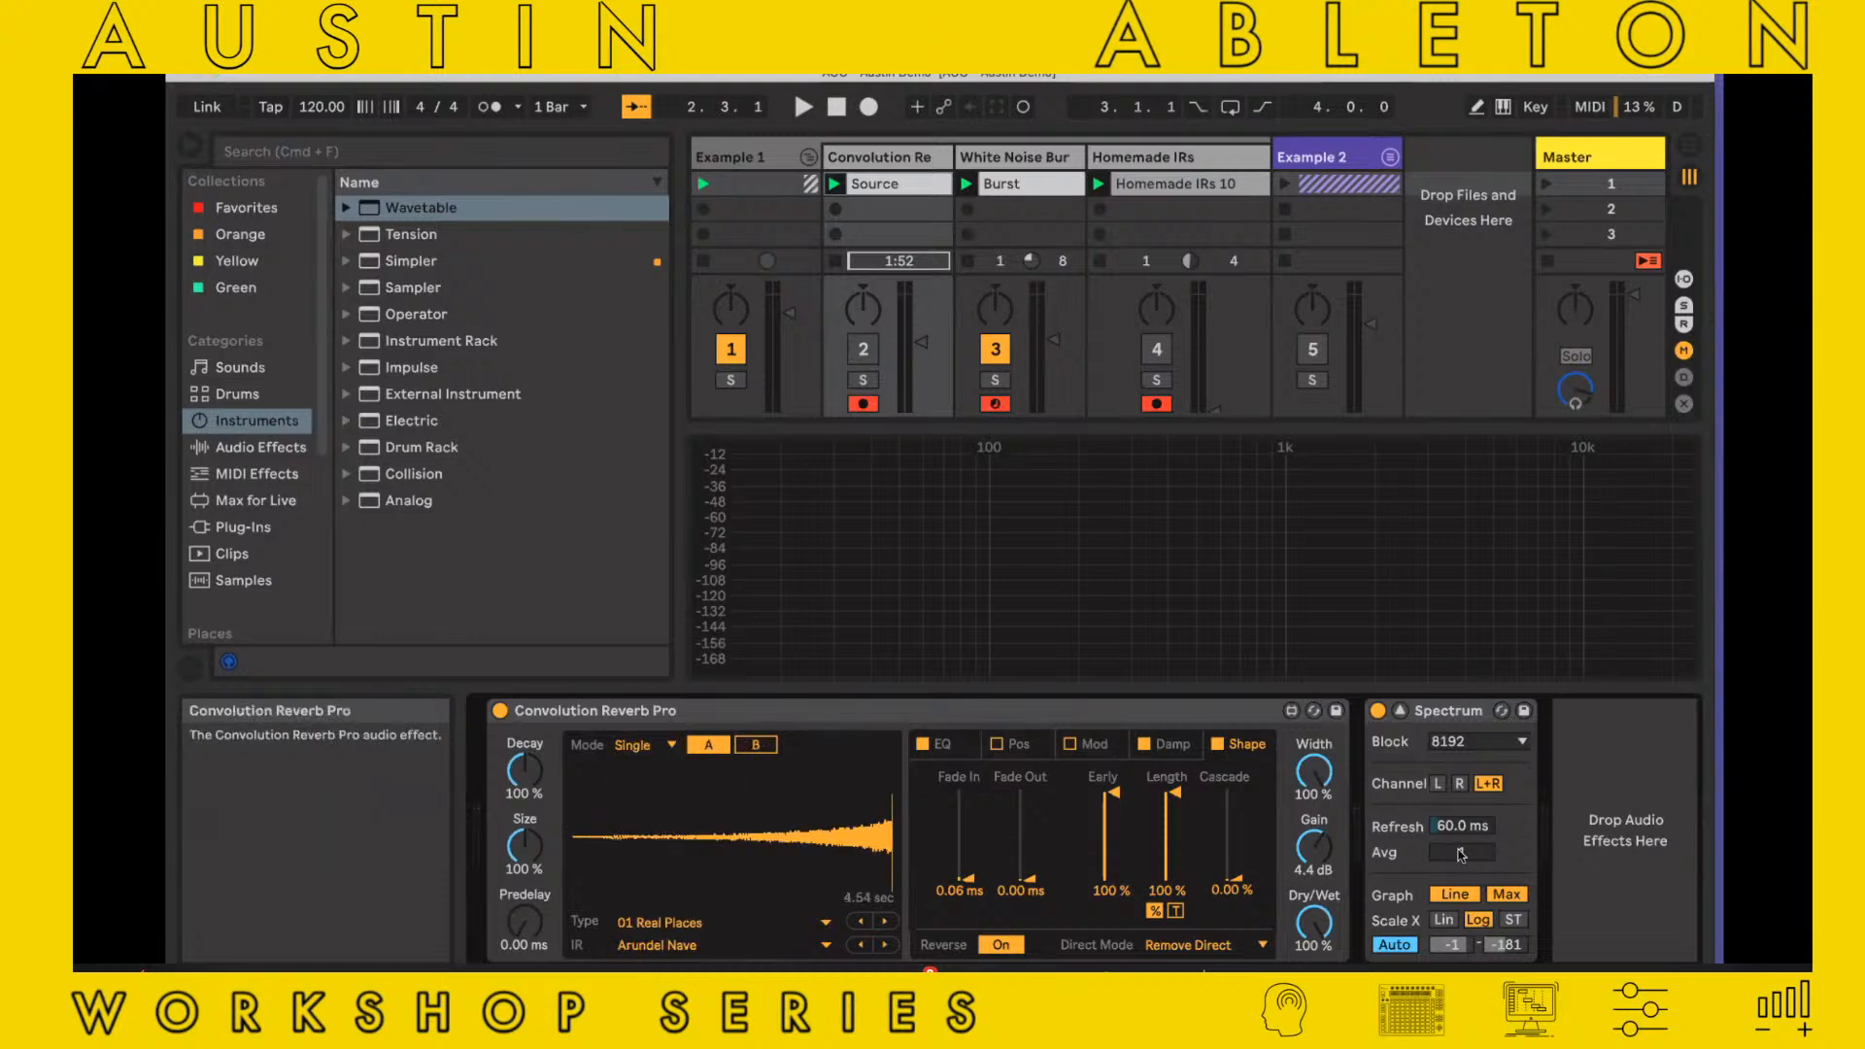
left_click(1018, 949)
left_click(1018, 949)
left_click(1018, 948)
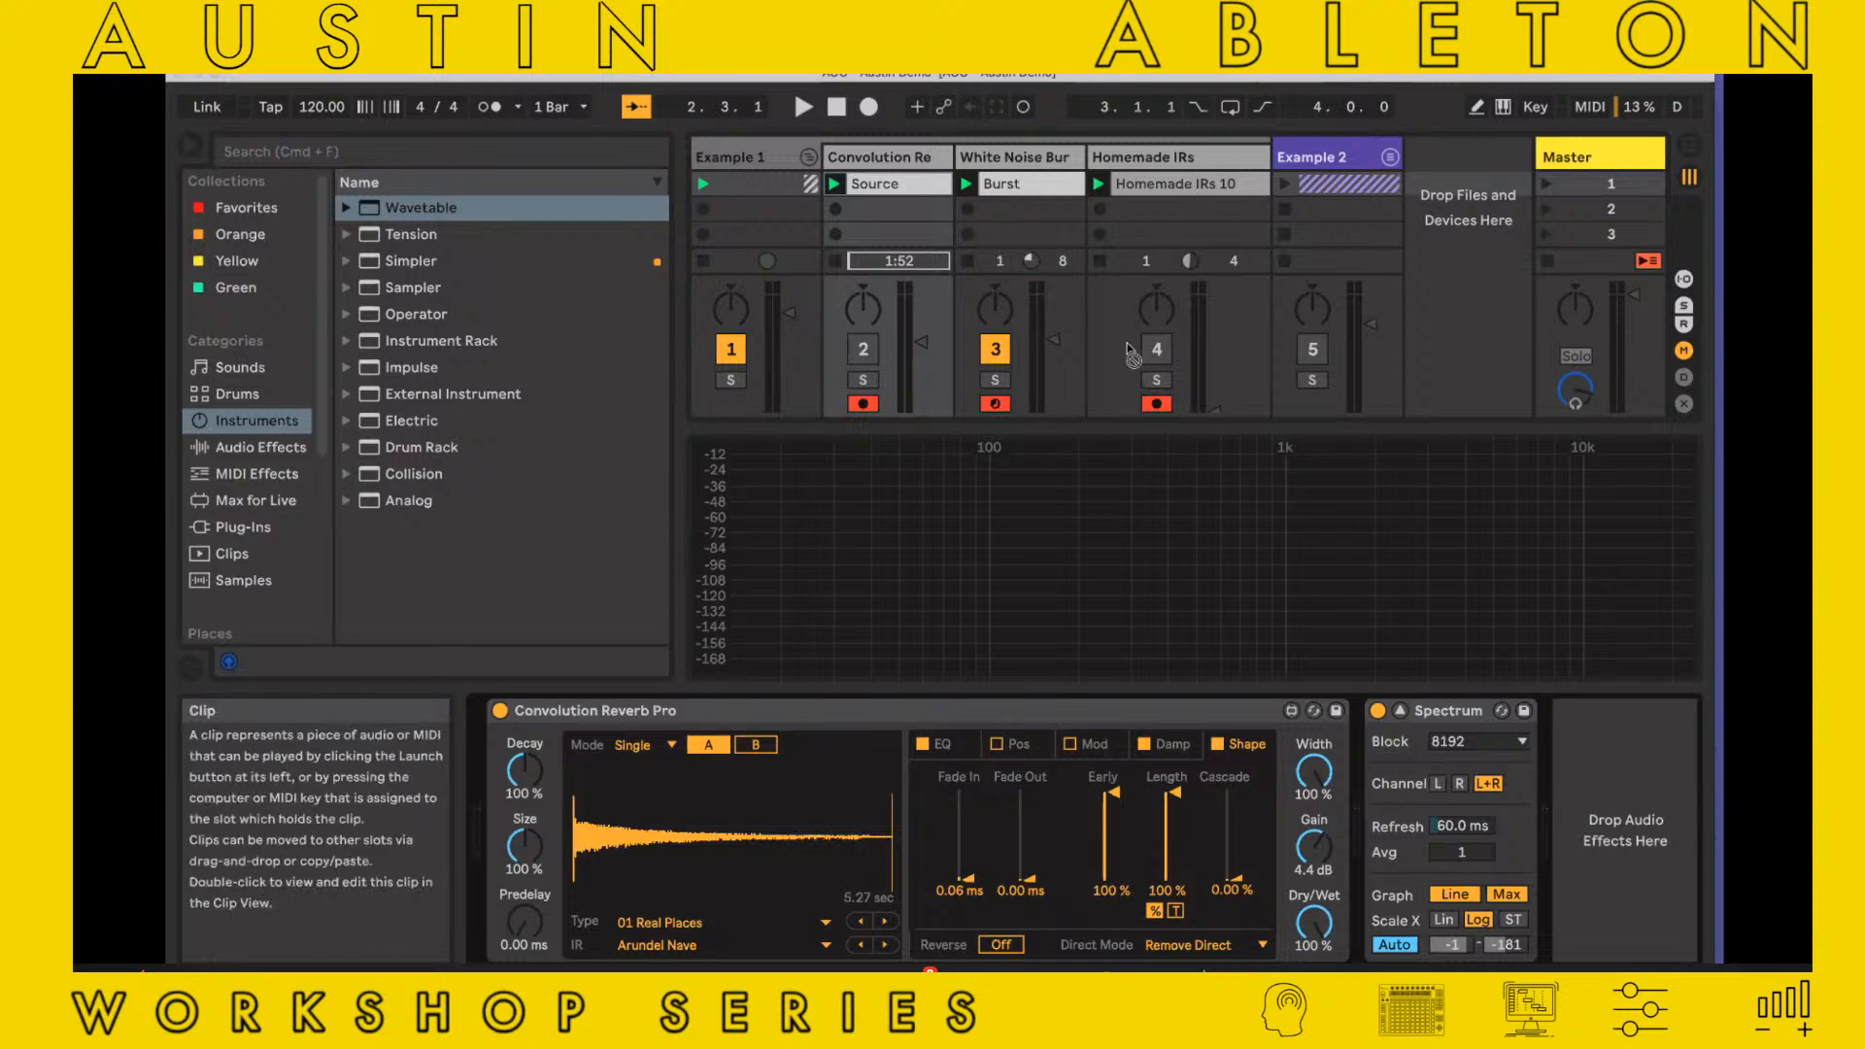
Load the new Homemade IRs recording as the reverb's impulse response and play Source through it with White Noise Burst muted
left_click_drag(1175, 184, 738, 815)
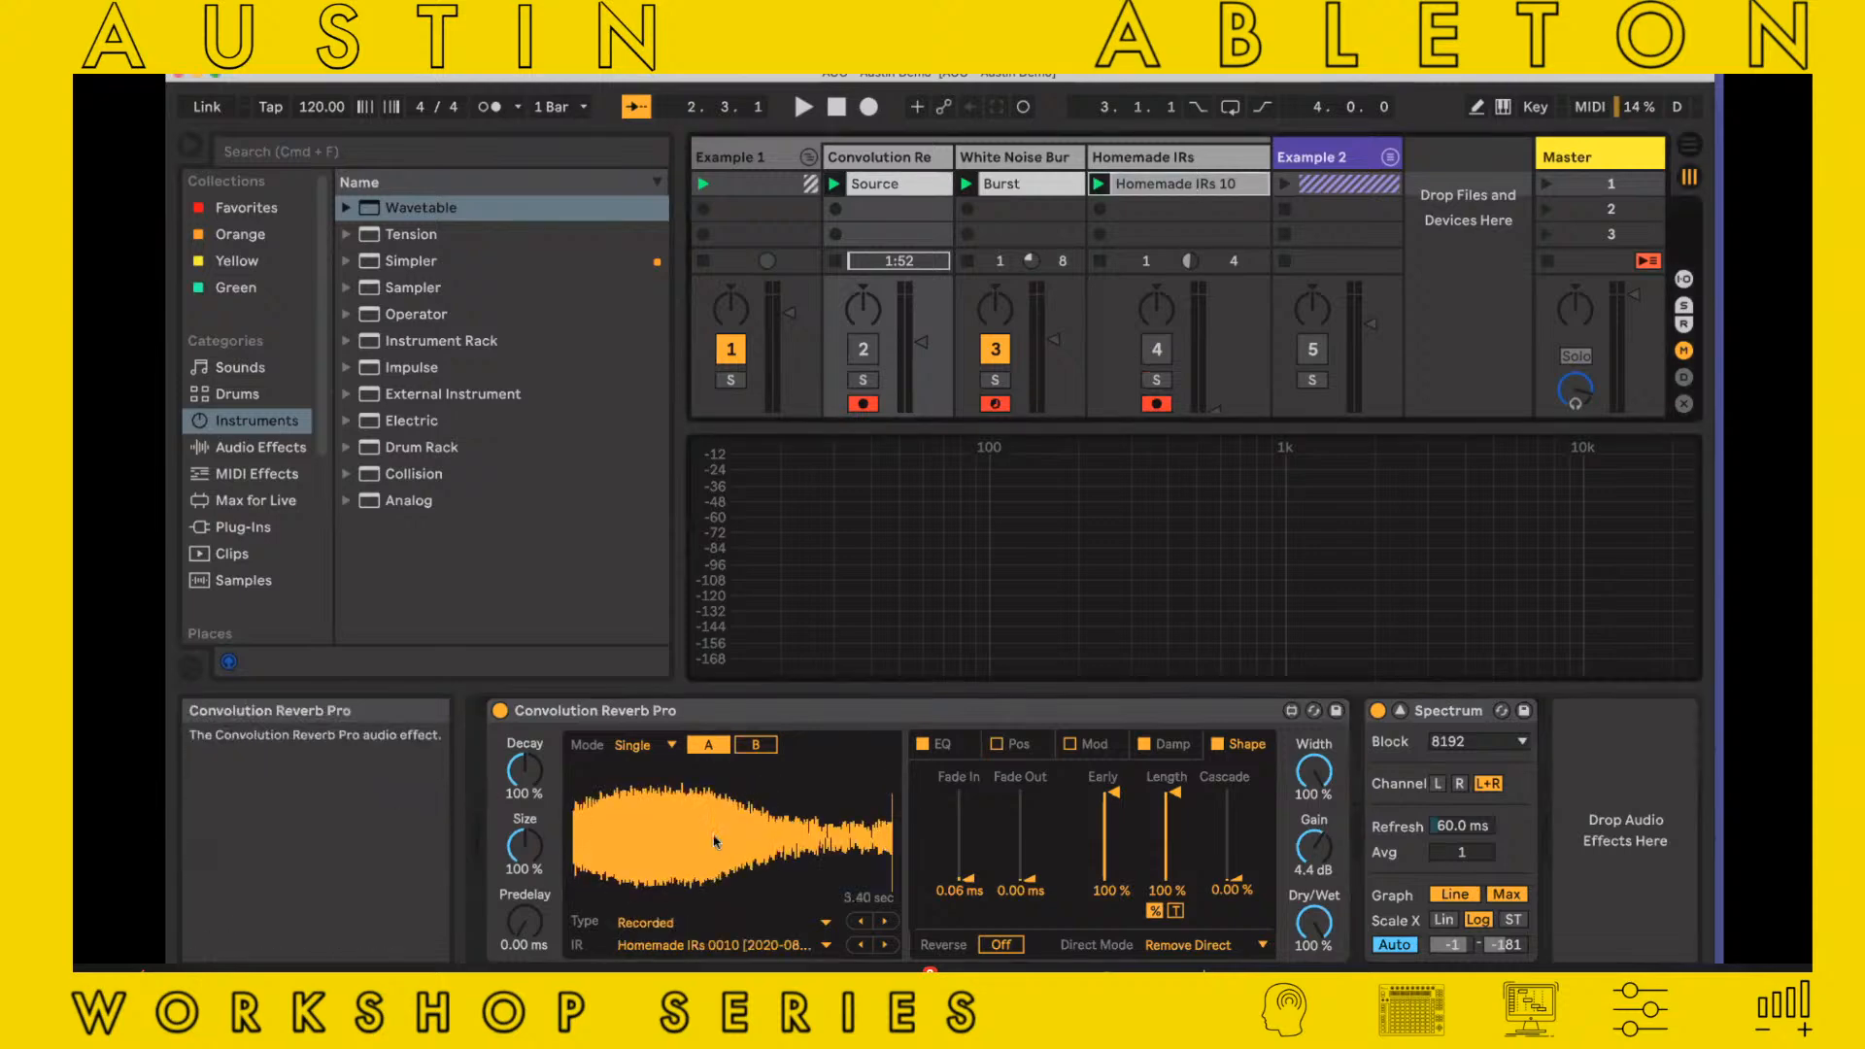
left_click(833, 183)
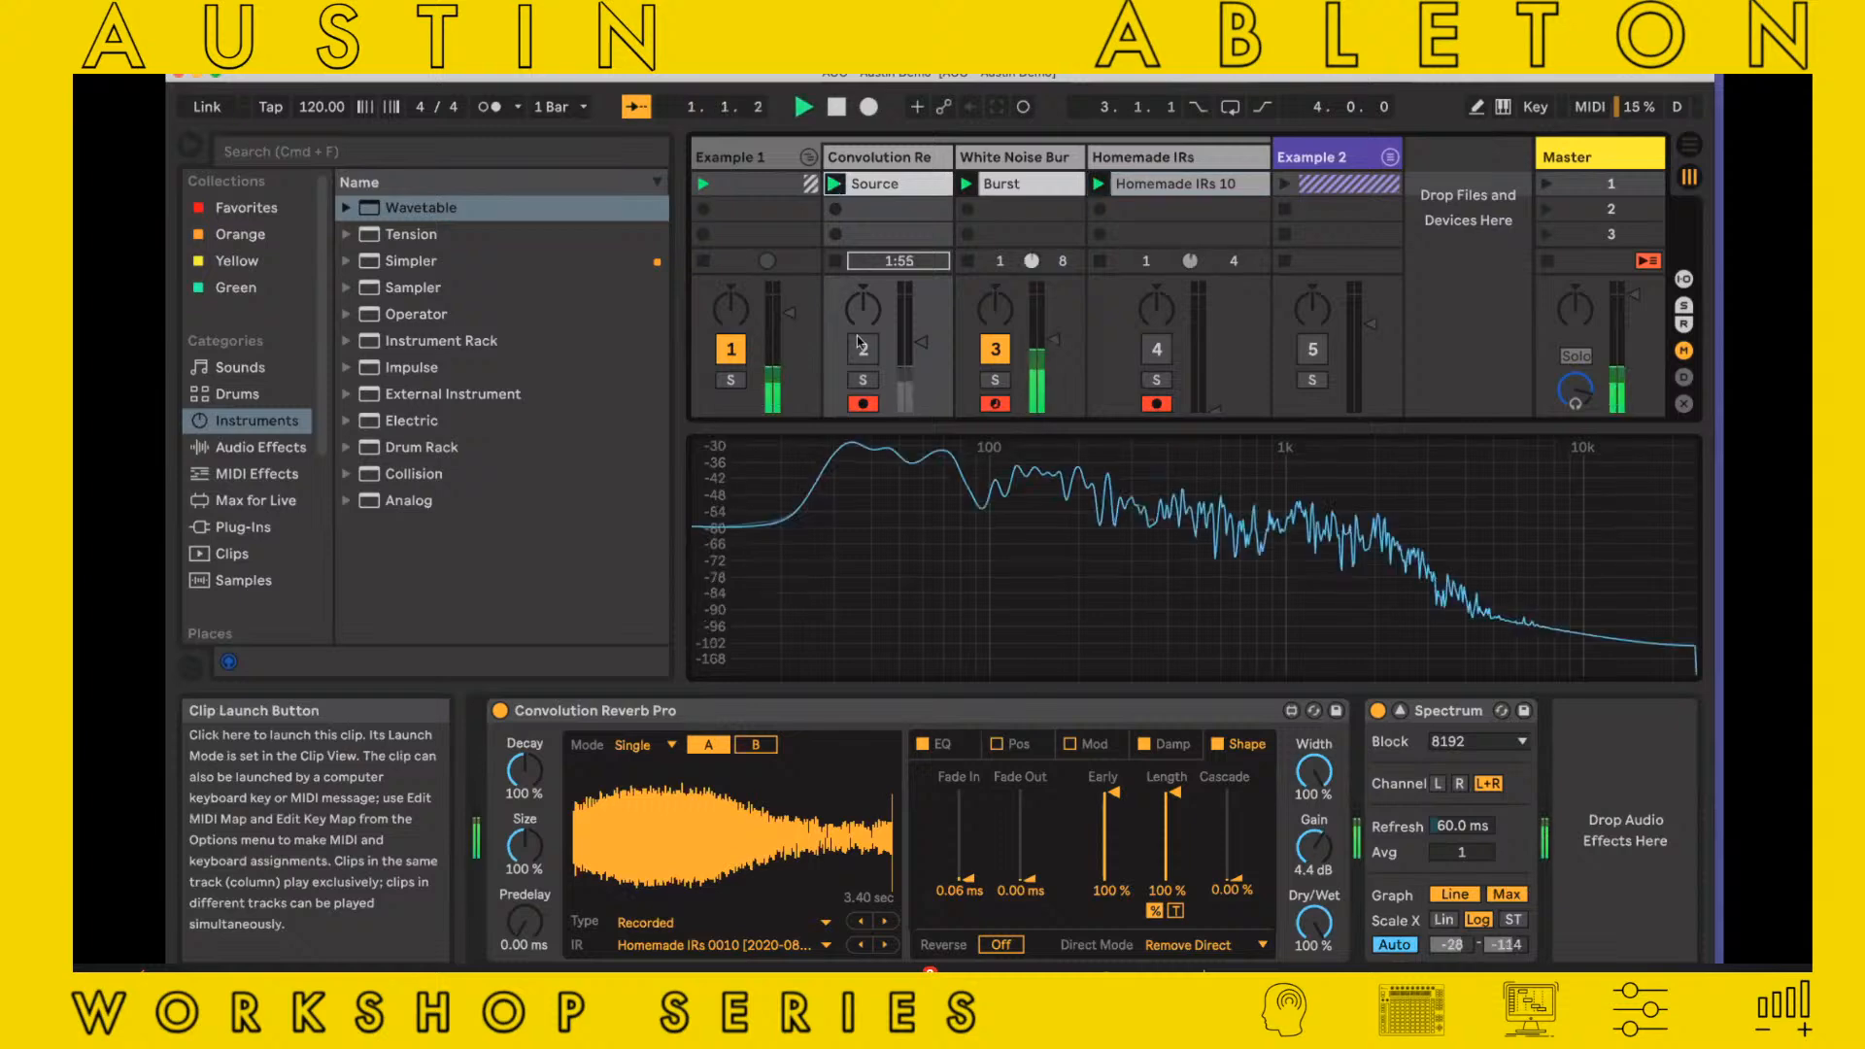
left_click(990, 359)
left_click(864, 354)
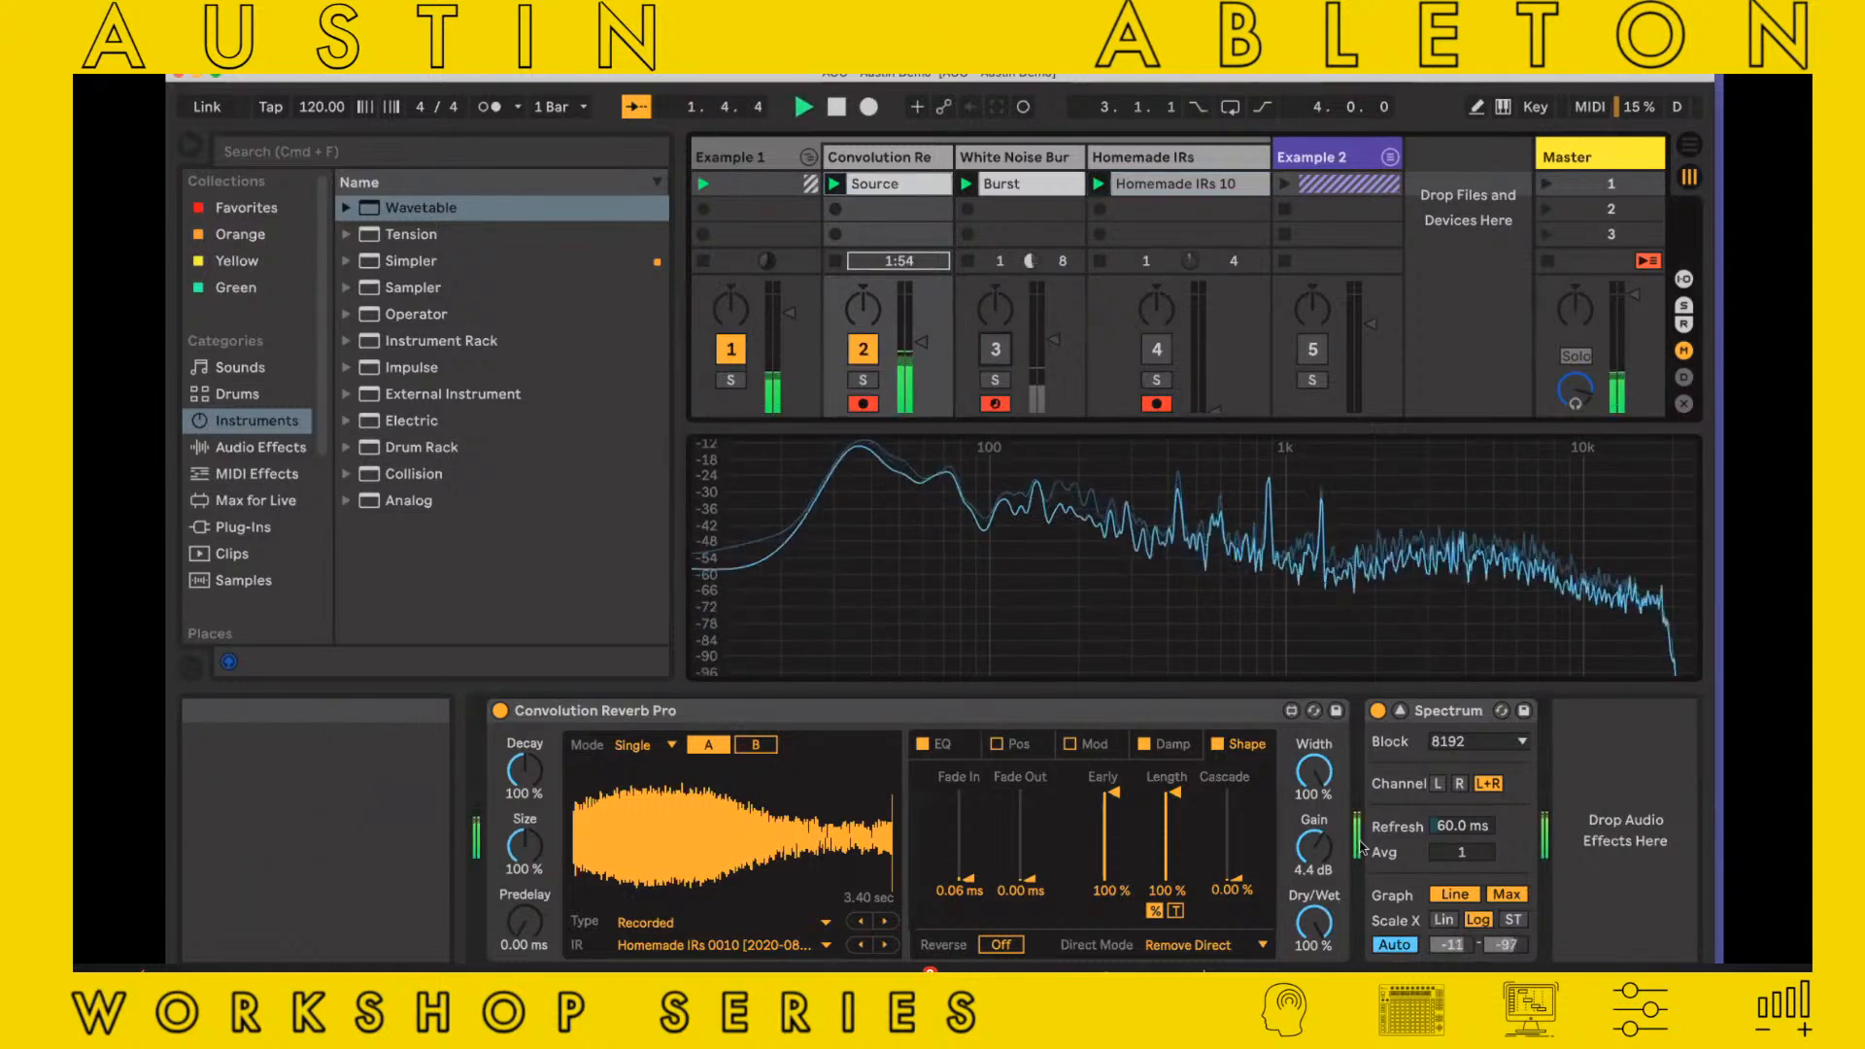
Lower Convolution Reverb Pro's Dry/Wet to 70.1 % while Source plays, and stop playback
left_click_drag(1336, 924, 1327, 918)
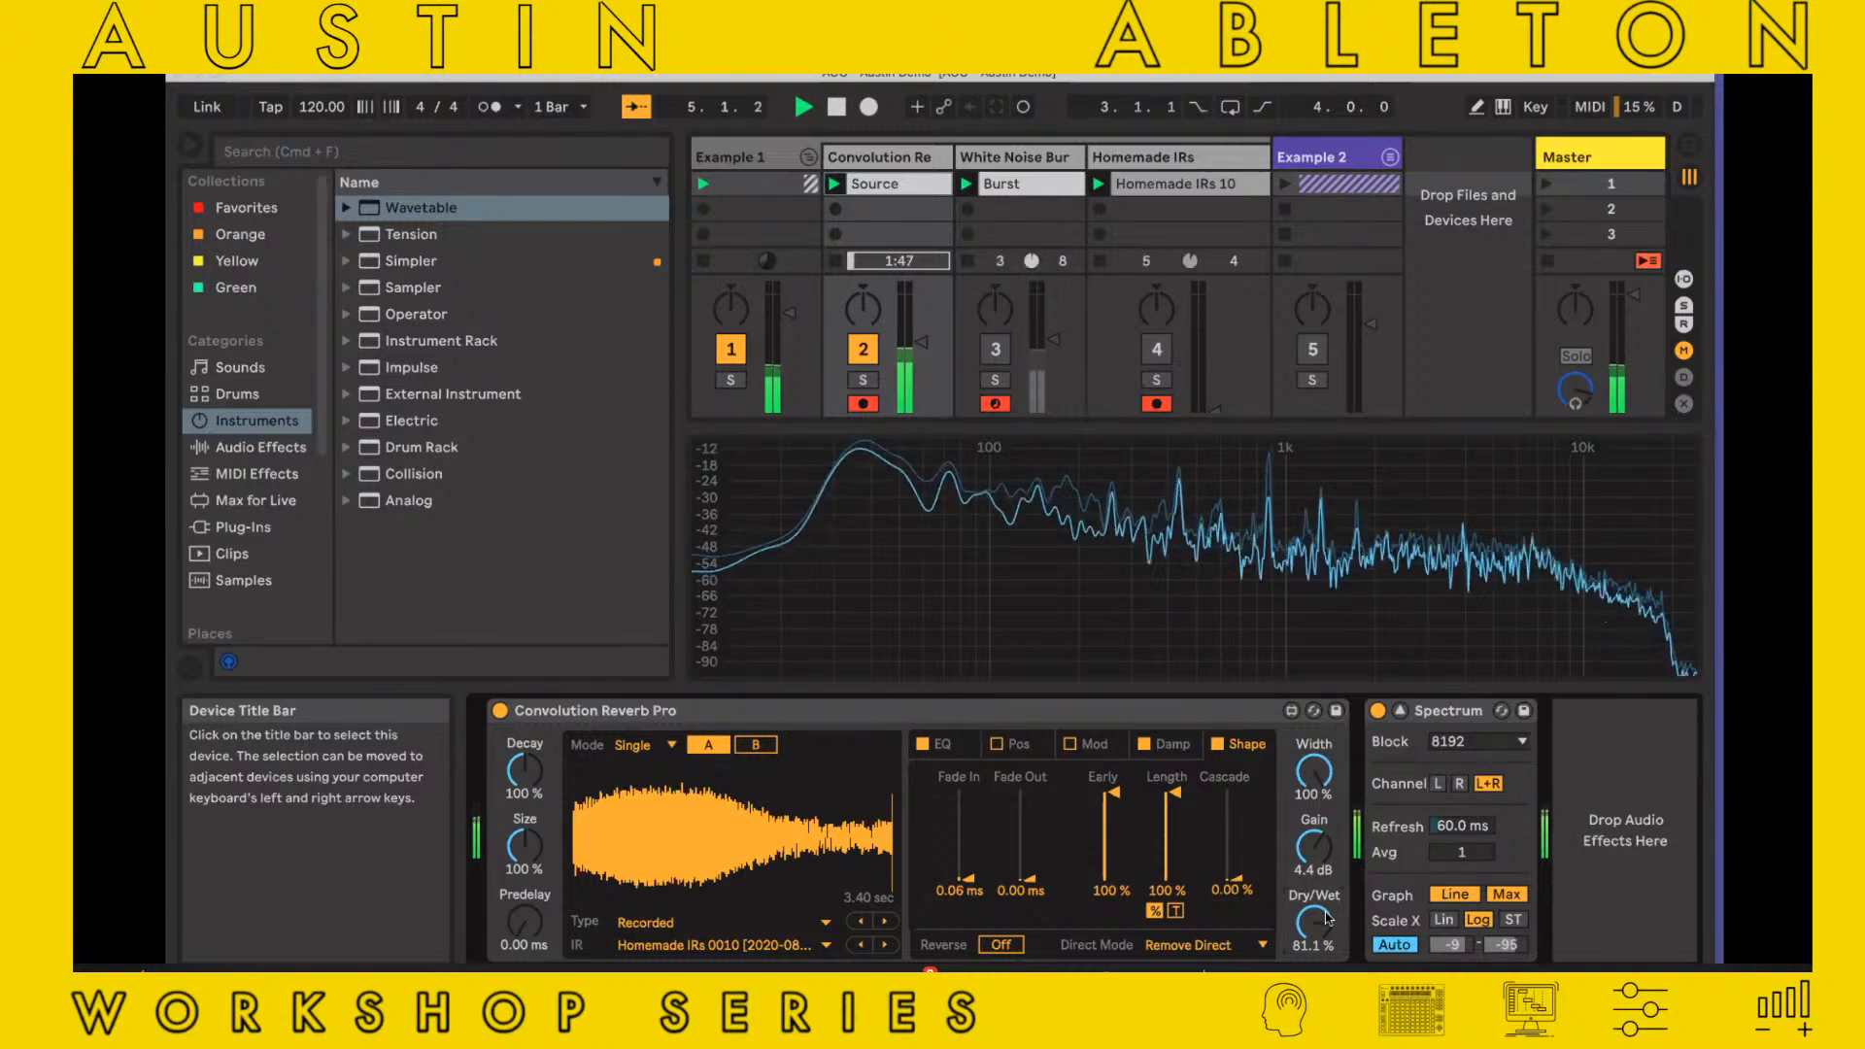
mouse_move(1328, 918)
left_mouse_down()
mouse_move(1328, 900)
mouse_move(1328, 947)
left_mouse_up()
key("space")
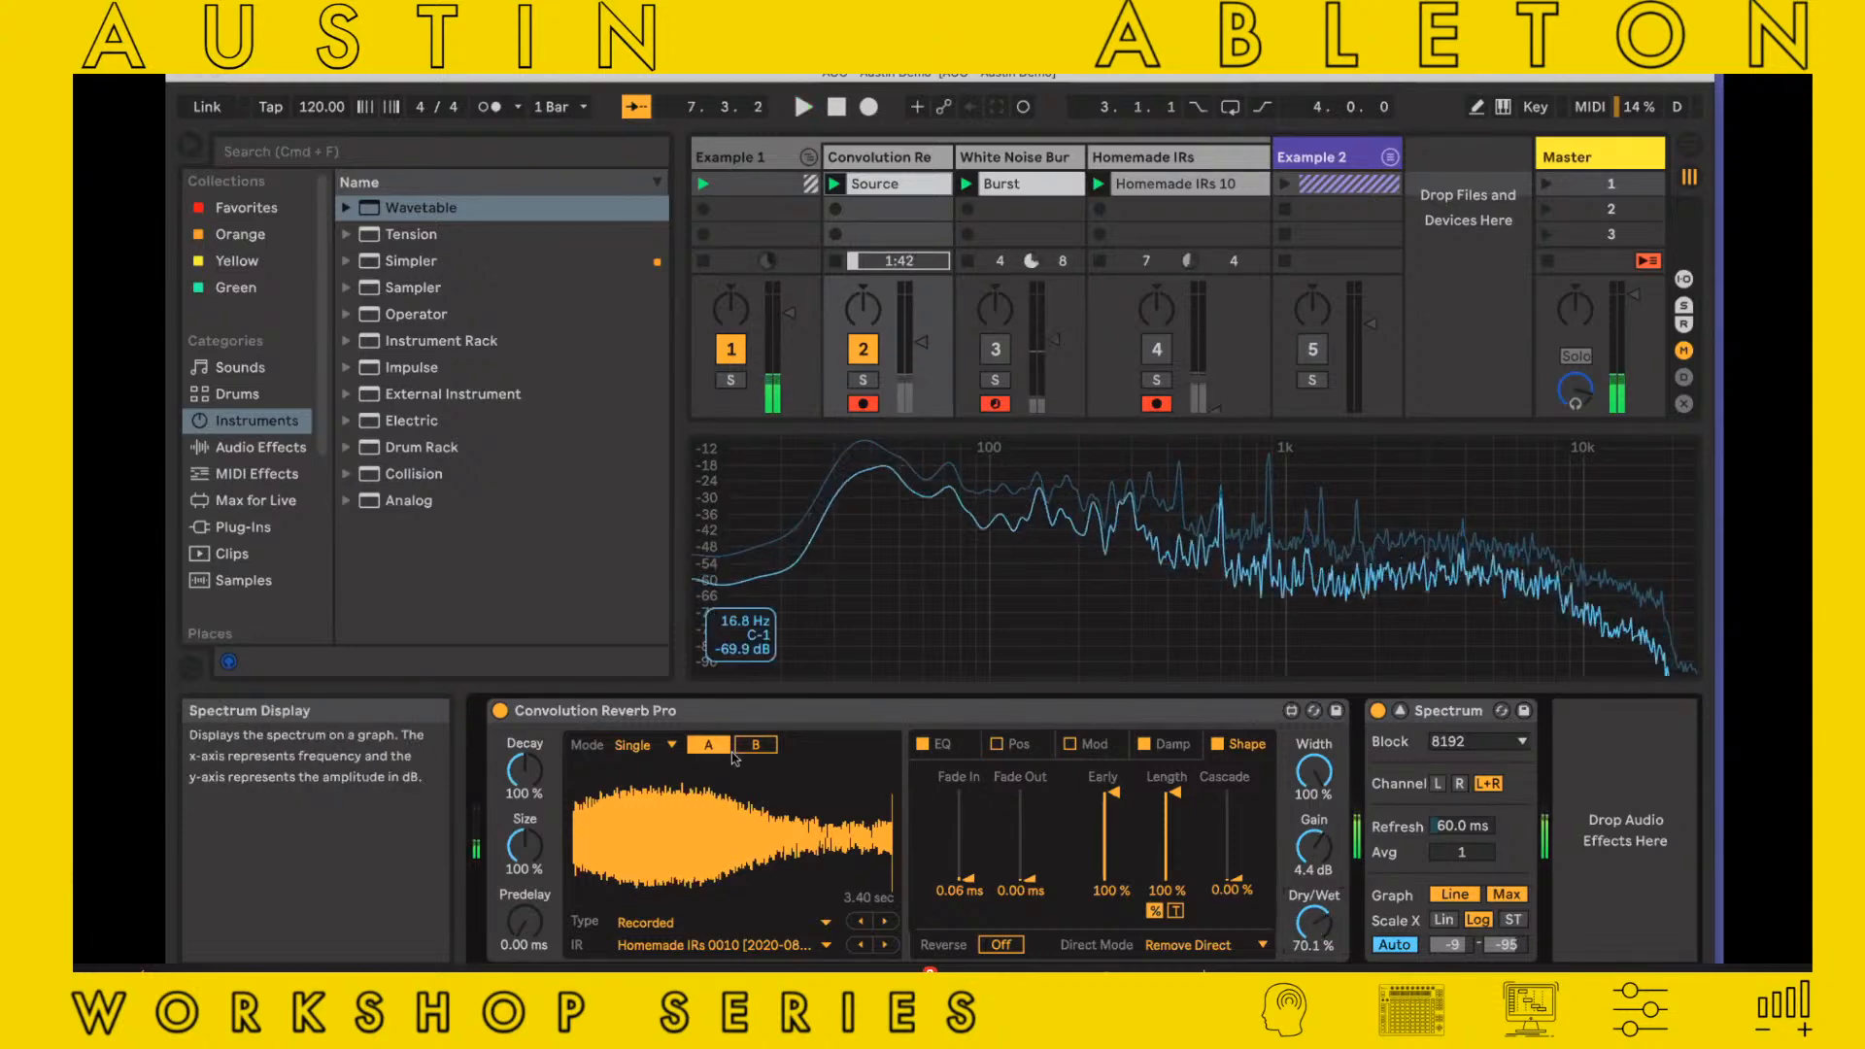
Switch Convolution Reverb Pro's impulse response mode to Split, comparing it with Single
left_click(633, 745)
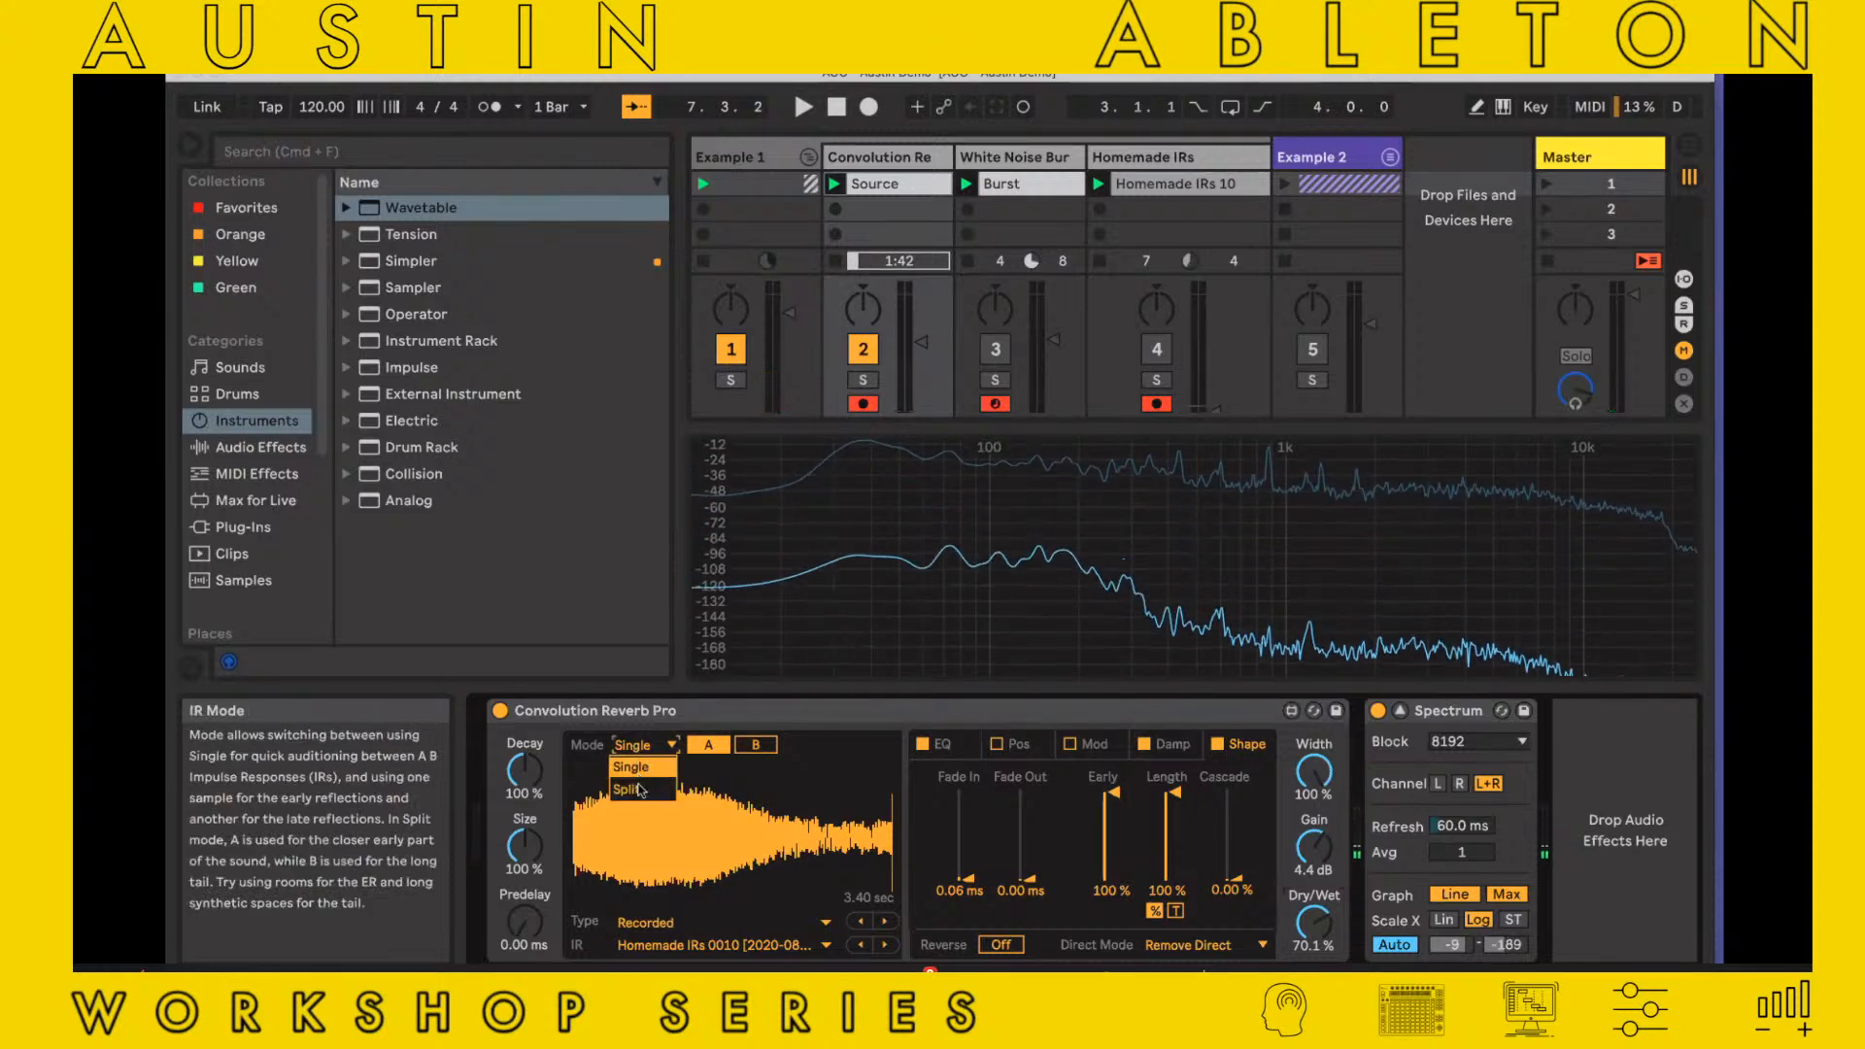
left_click(636, 782)
left_click(670, 745)
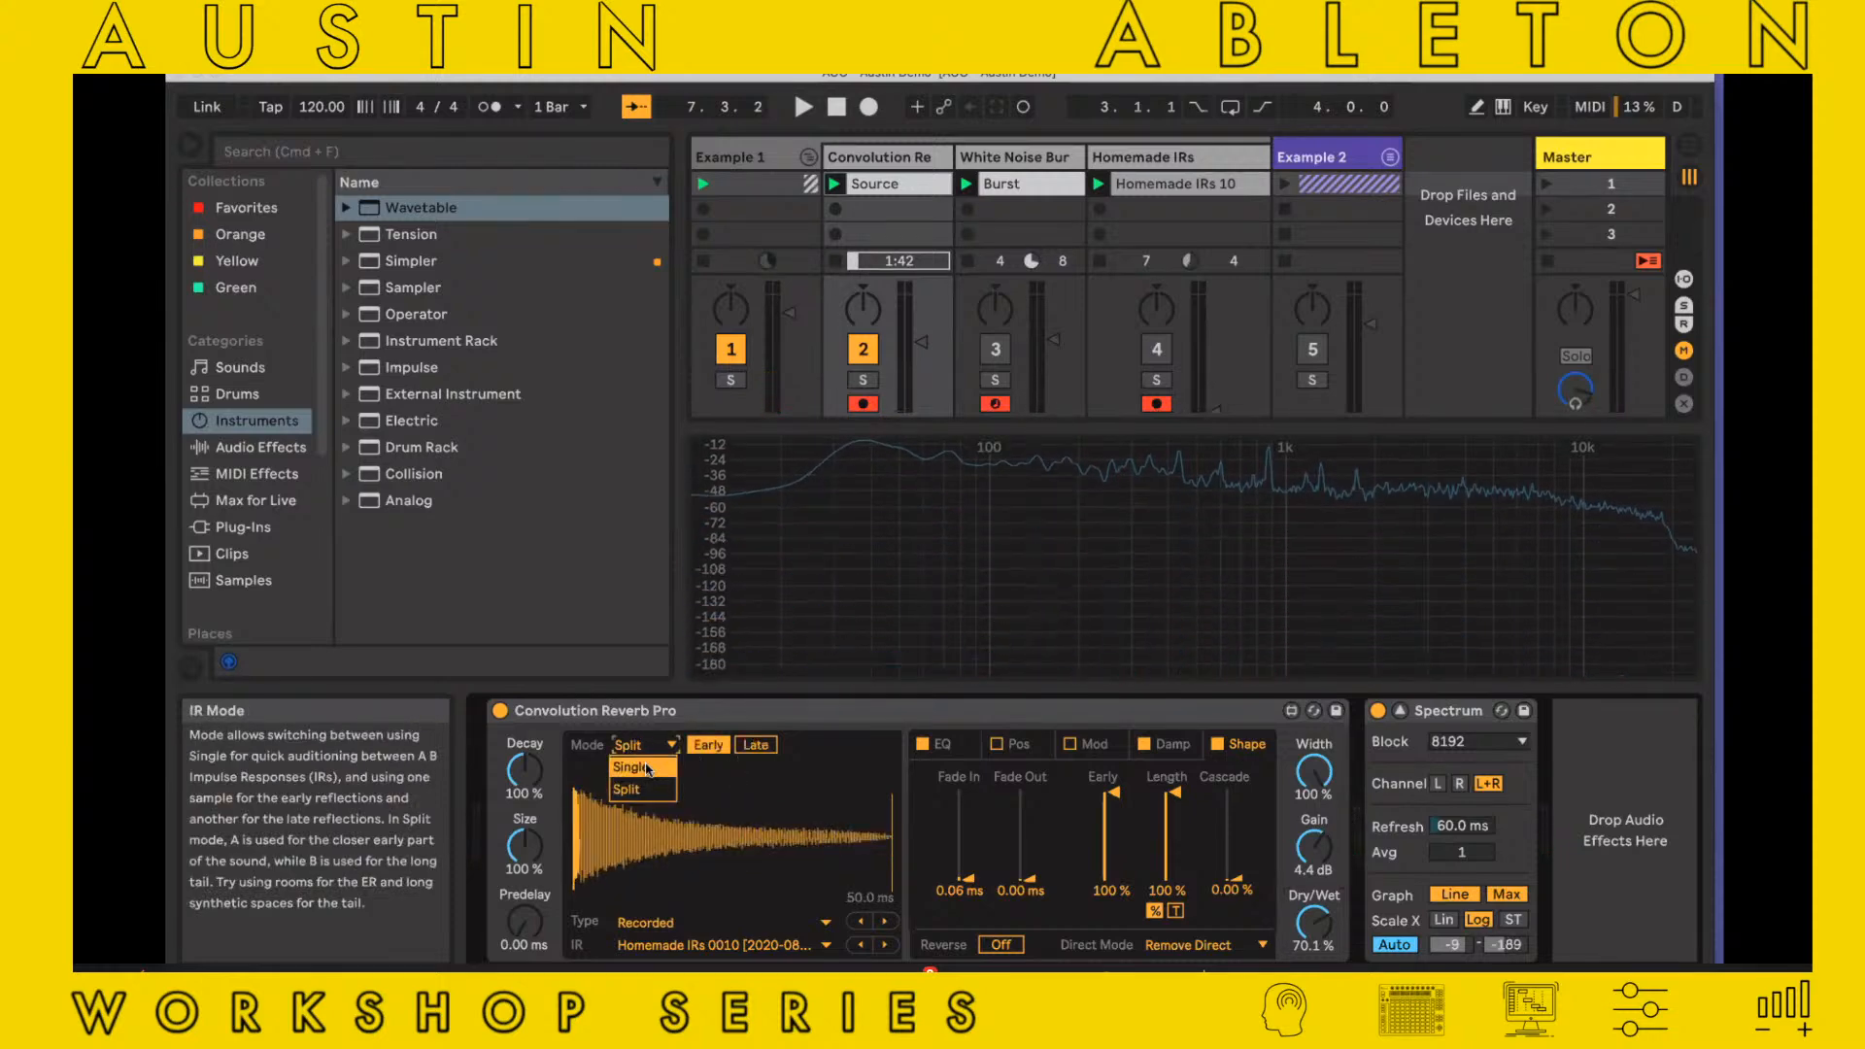
left_click(668, 758)
left_click(670, 745)
left_click(636, 782)
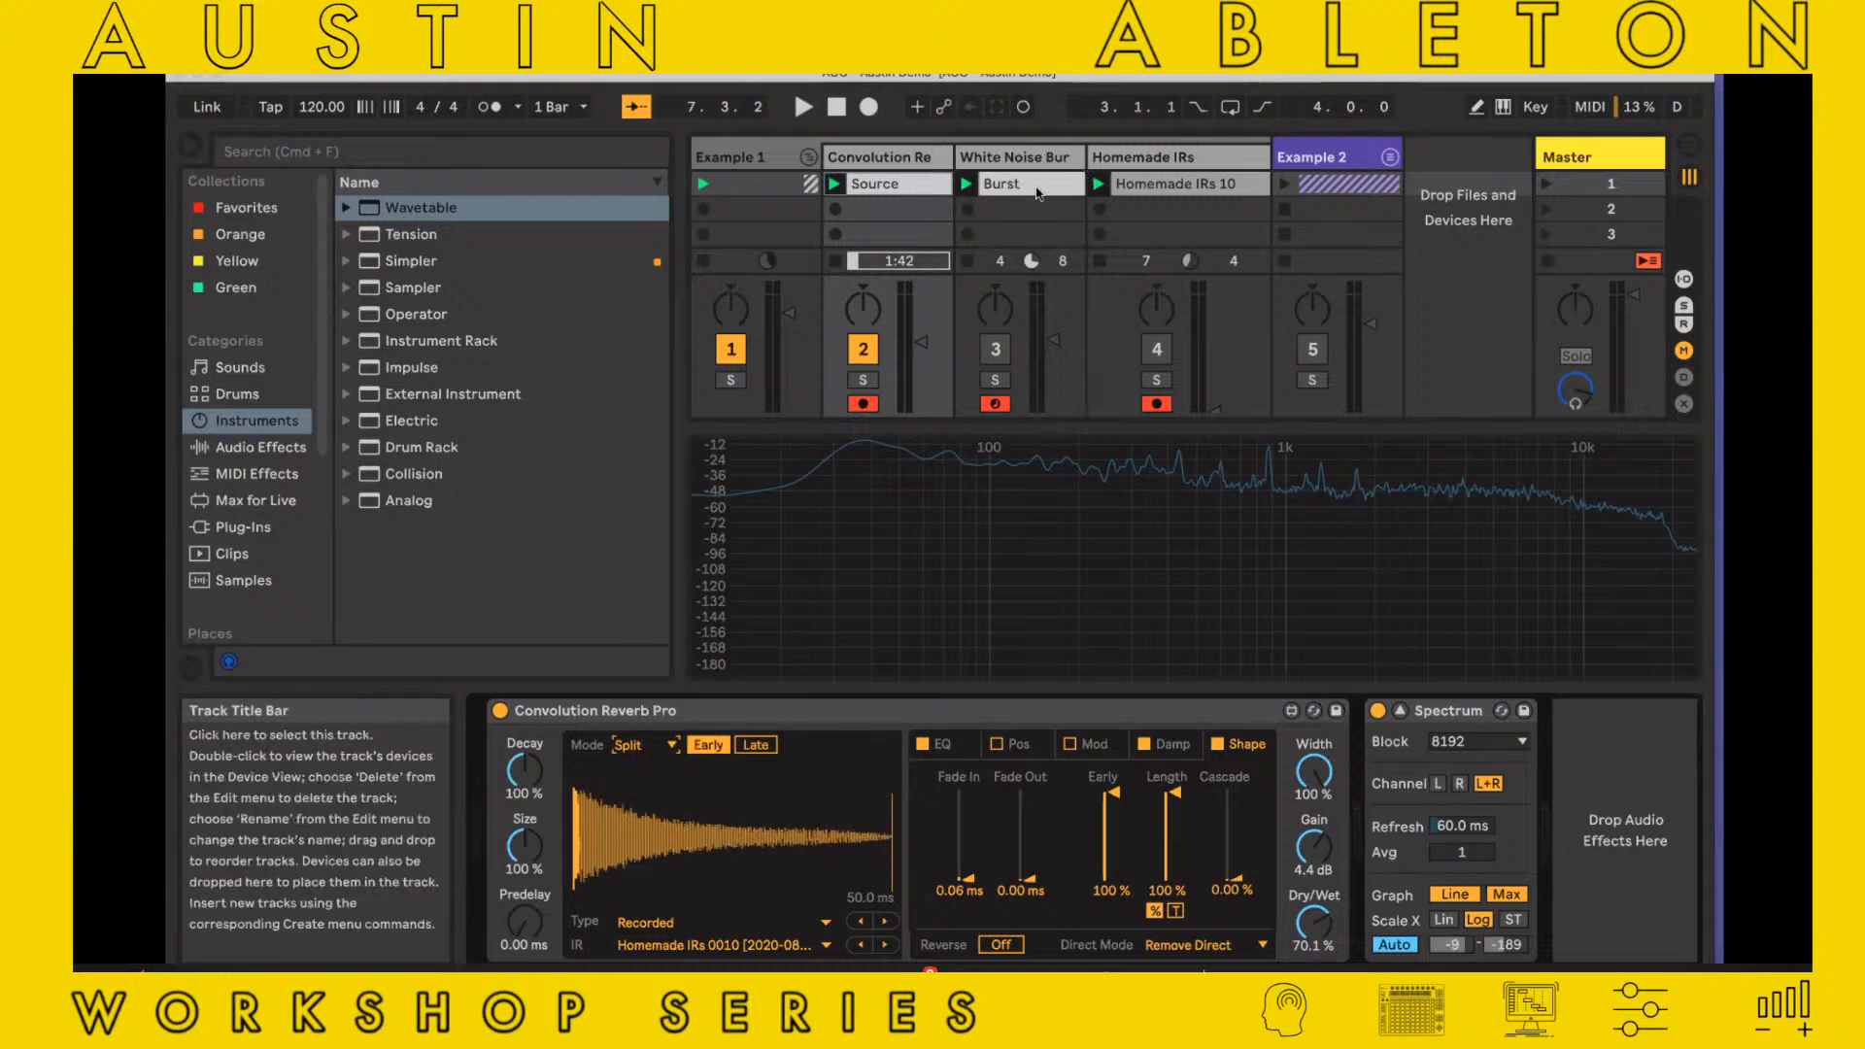
Open the White Noise Burst track's Operator and set oscillator A's waveform to Square 16
left_click(1004, 214)
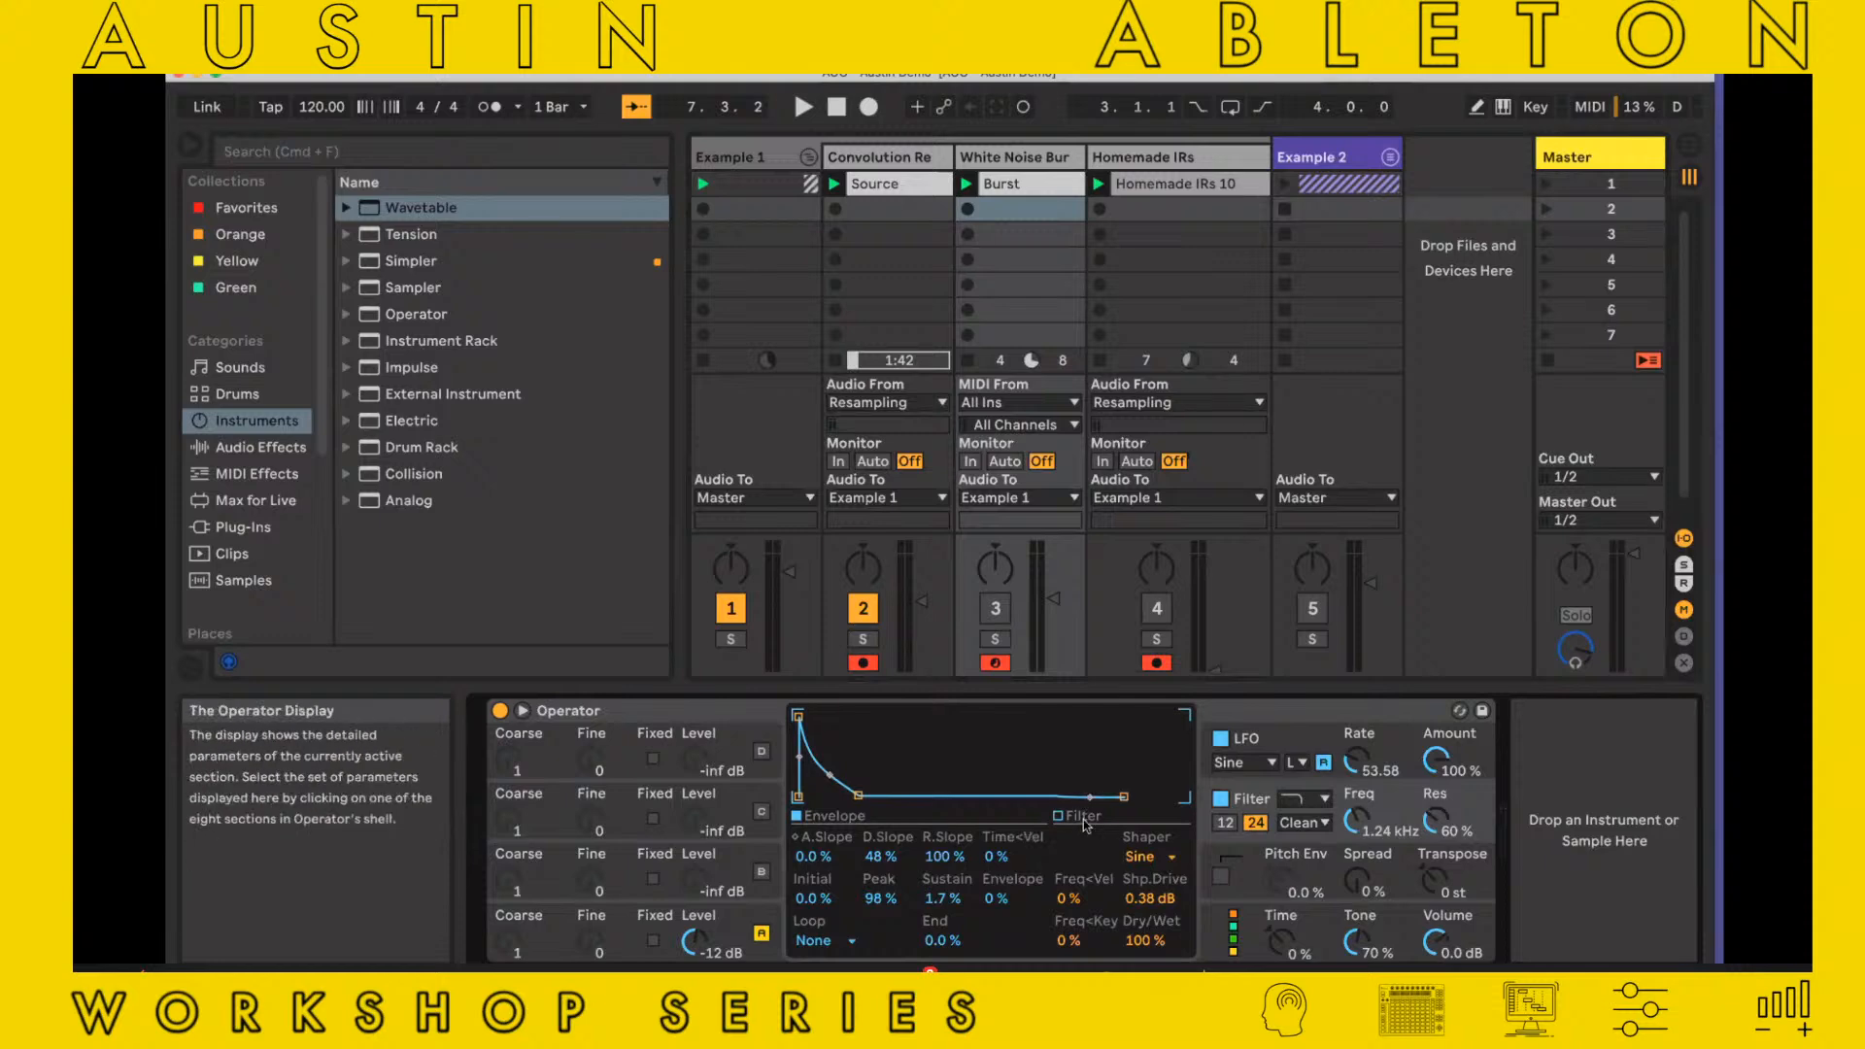
mouse_move(857, 797)
left_mouse_down()
mouse_move(878, 798)
mouse_move(863, 798)
left_mouse_up()
left_click(733, 917)
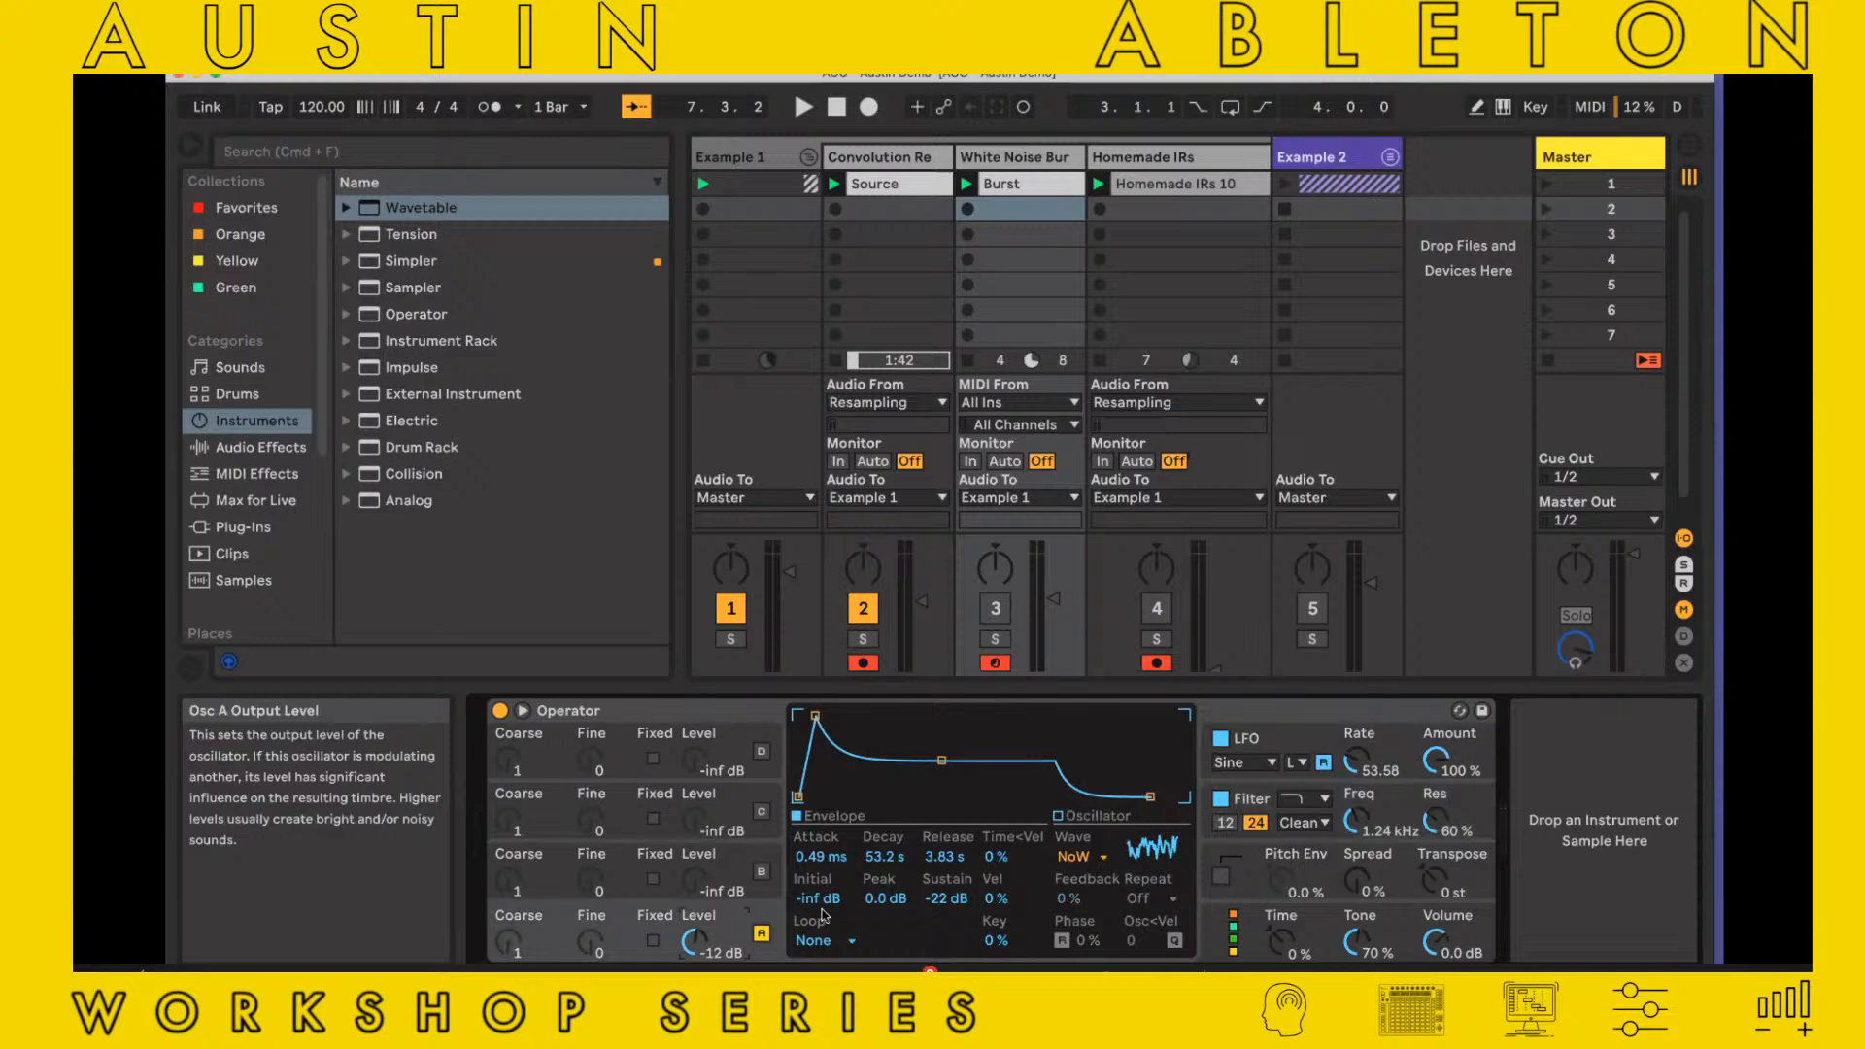
left_click(1076, 855)
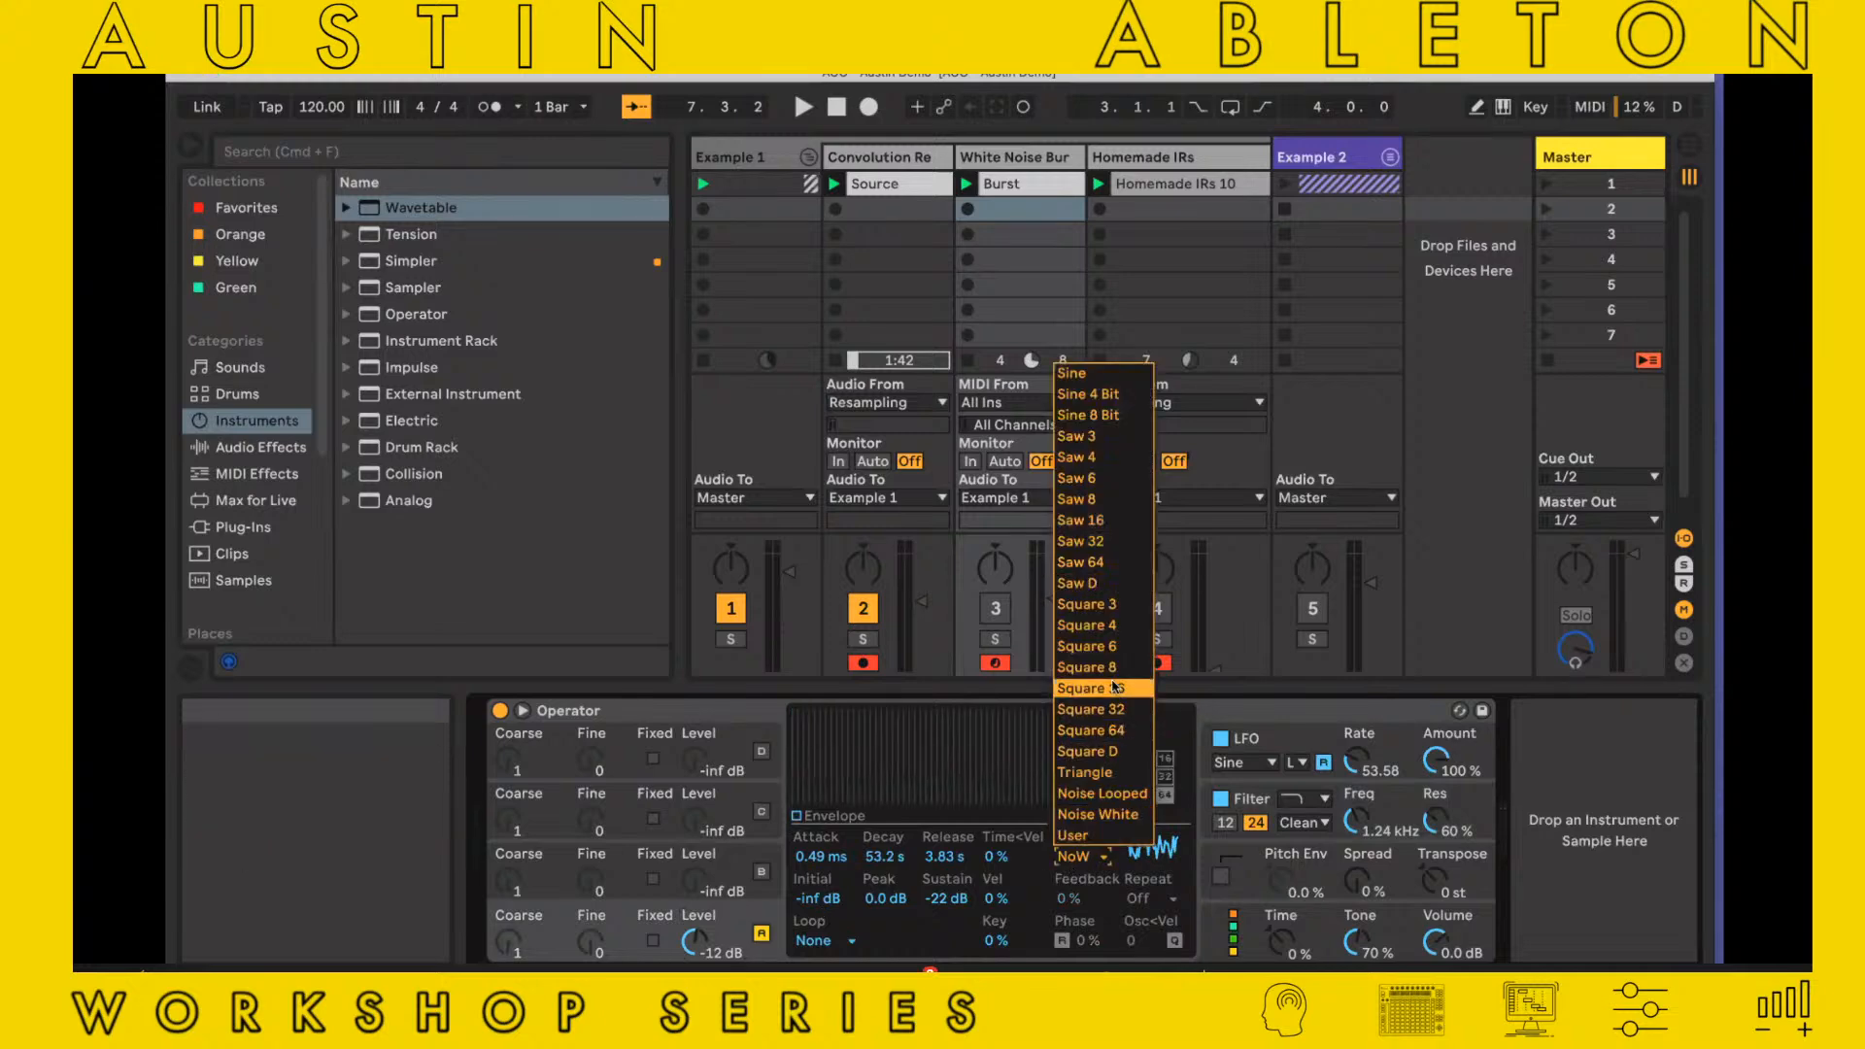
left_click(1115, 686)
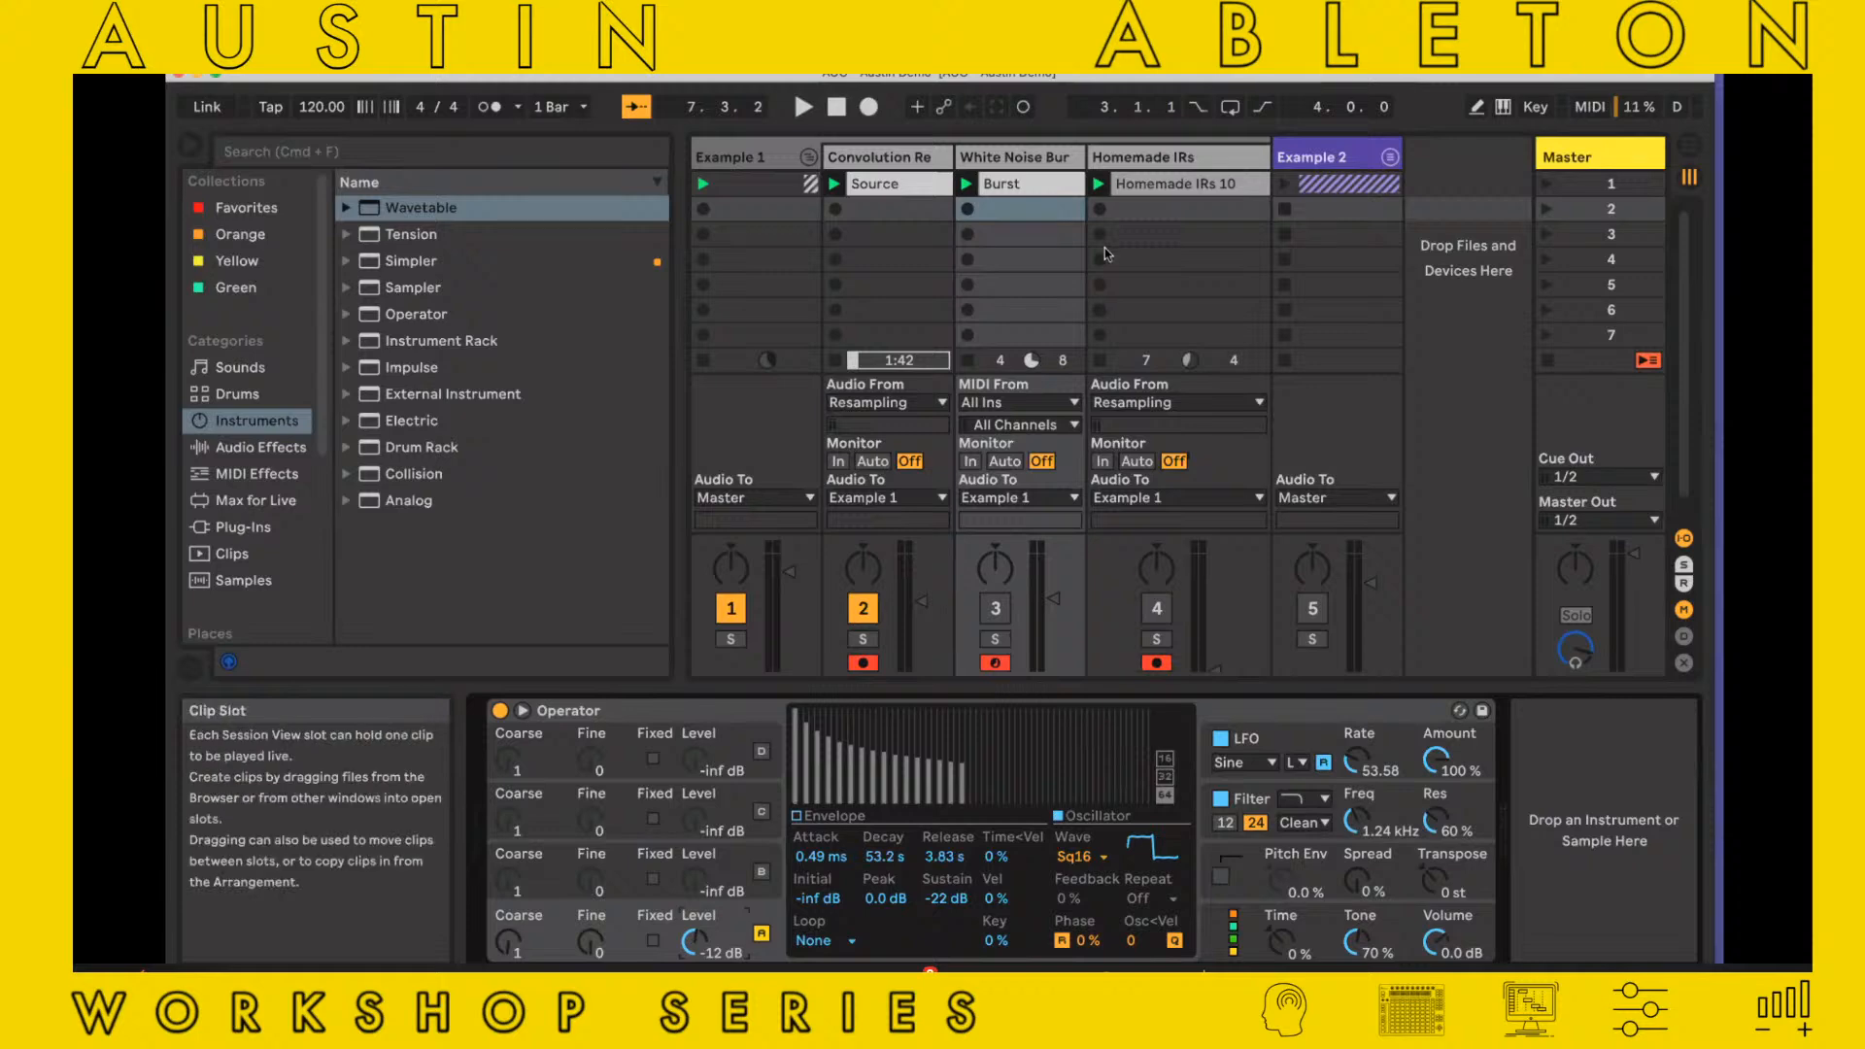
Shape oscillator A's envelope into a short burst with attack 9.10 ms, decay 6.01 ms, peak -2.8 dB and sustain -inf dB
left_click(826, 816)
left_click_drag(941, 760, 854, 797)
left_click_drag(815, 716, 855, 716)
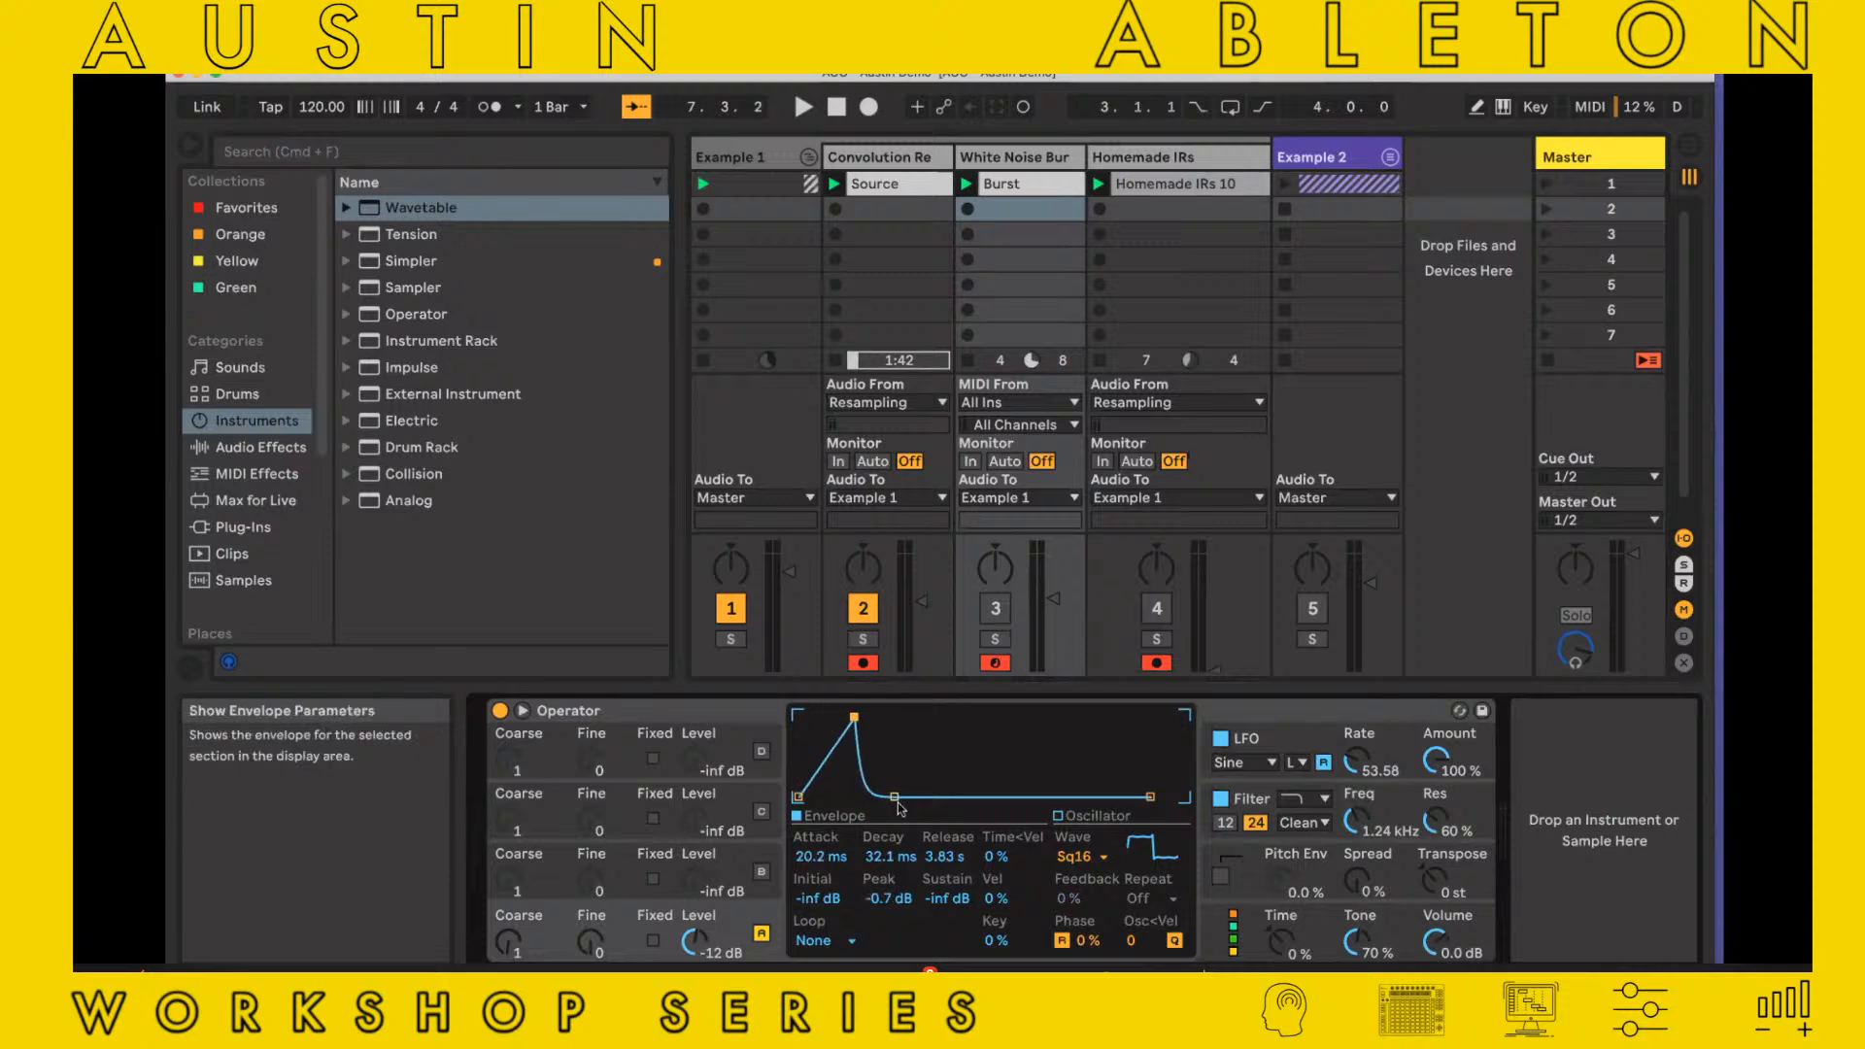
left_click_drag(893, 796, 875, 797)
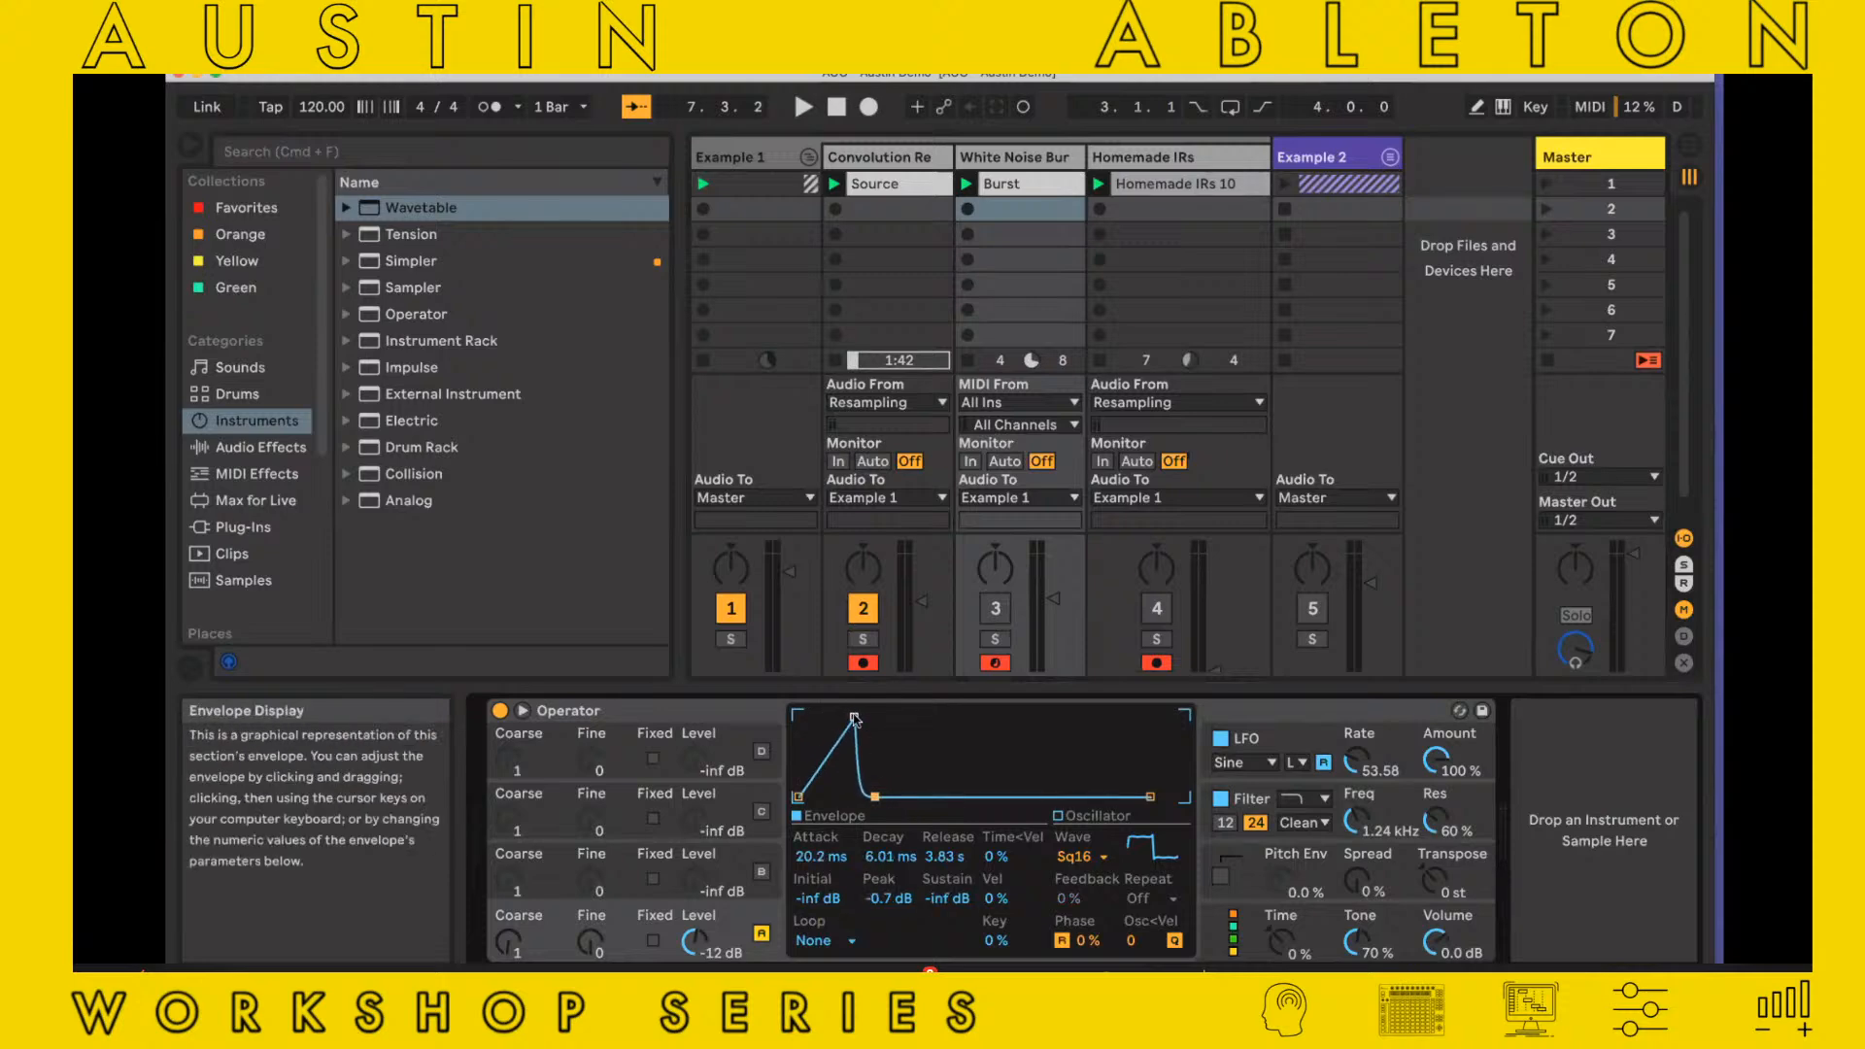
left_click_drag(855, 718, 845, 721)
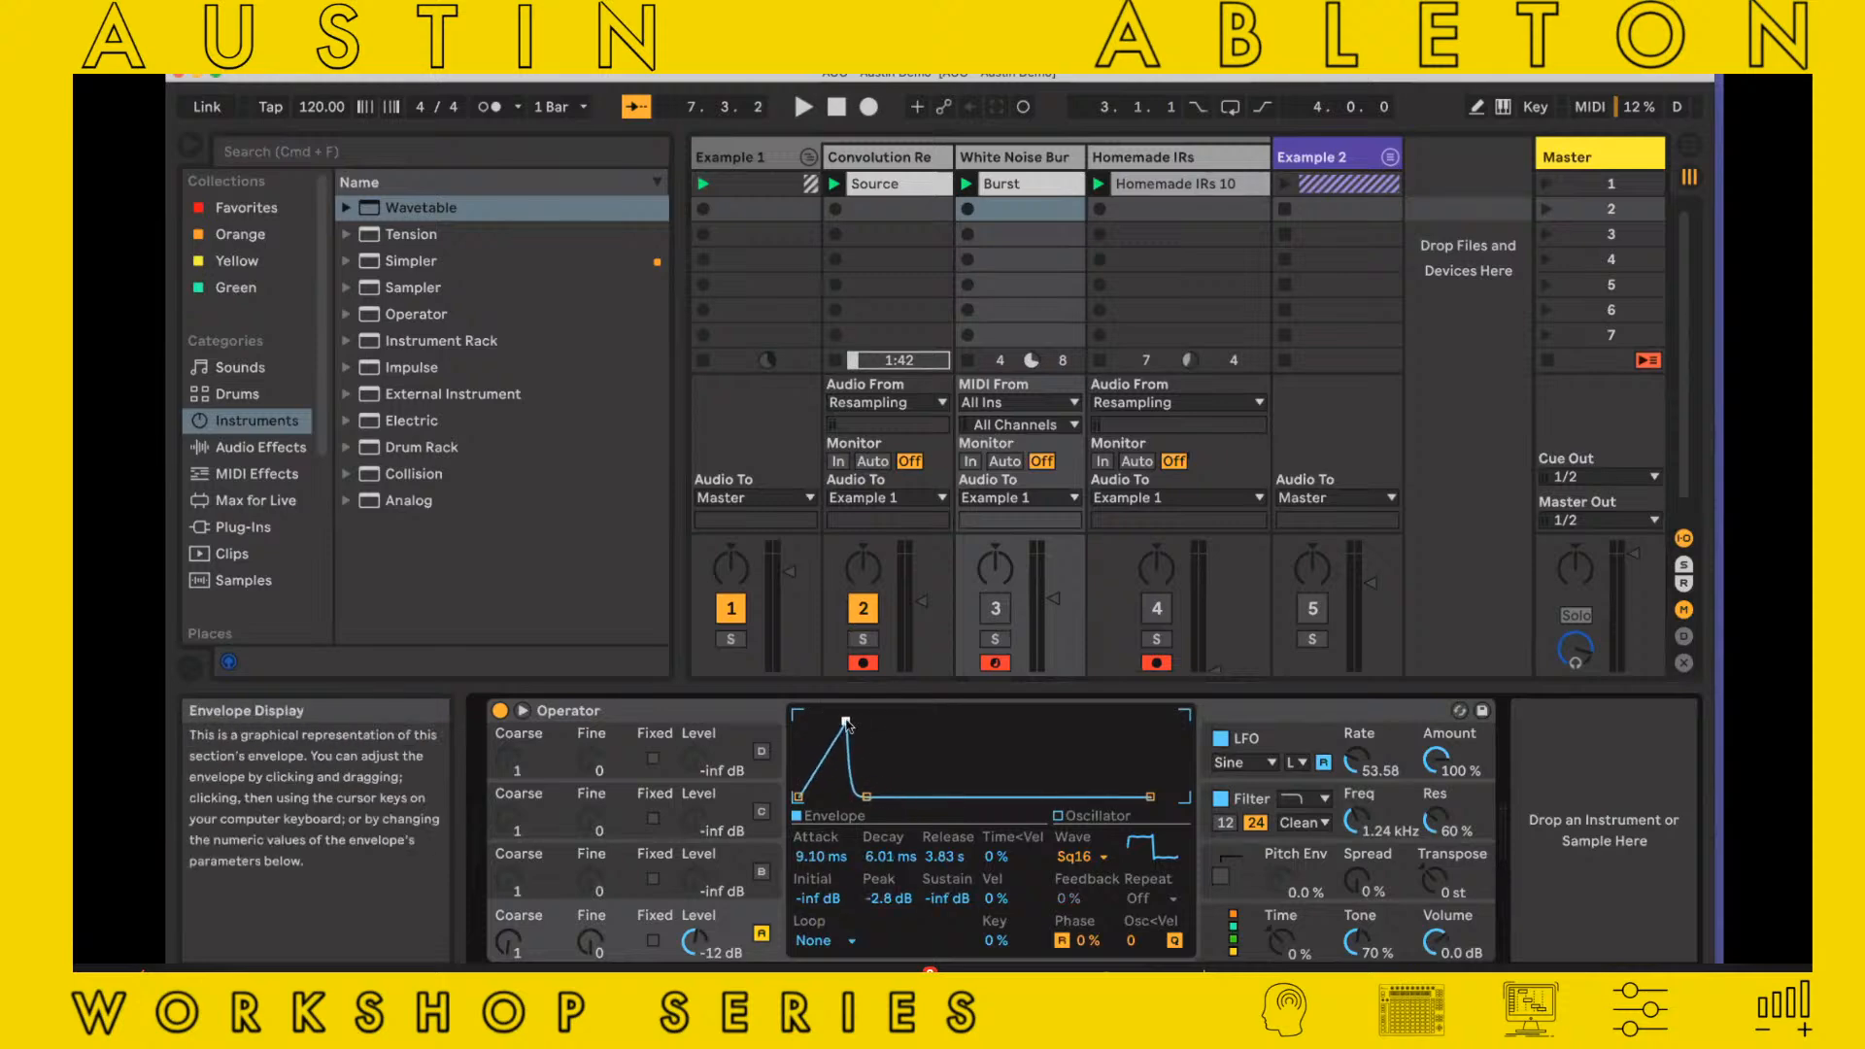
Play Burst with White Noise Burst active and the Convolution Reverb track muted, setting oscillator A's decay to 395 ms and toggling Operator's filter off and on
left_click(990, 608)
left_click(864, 610)
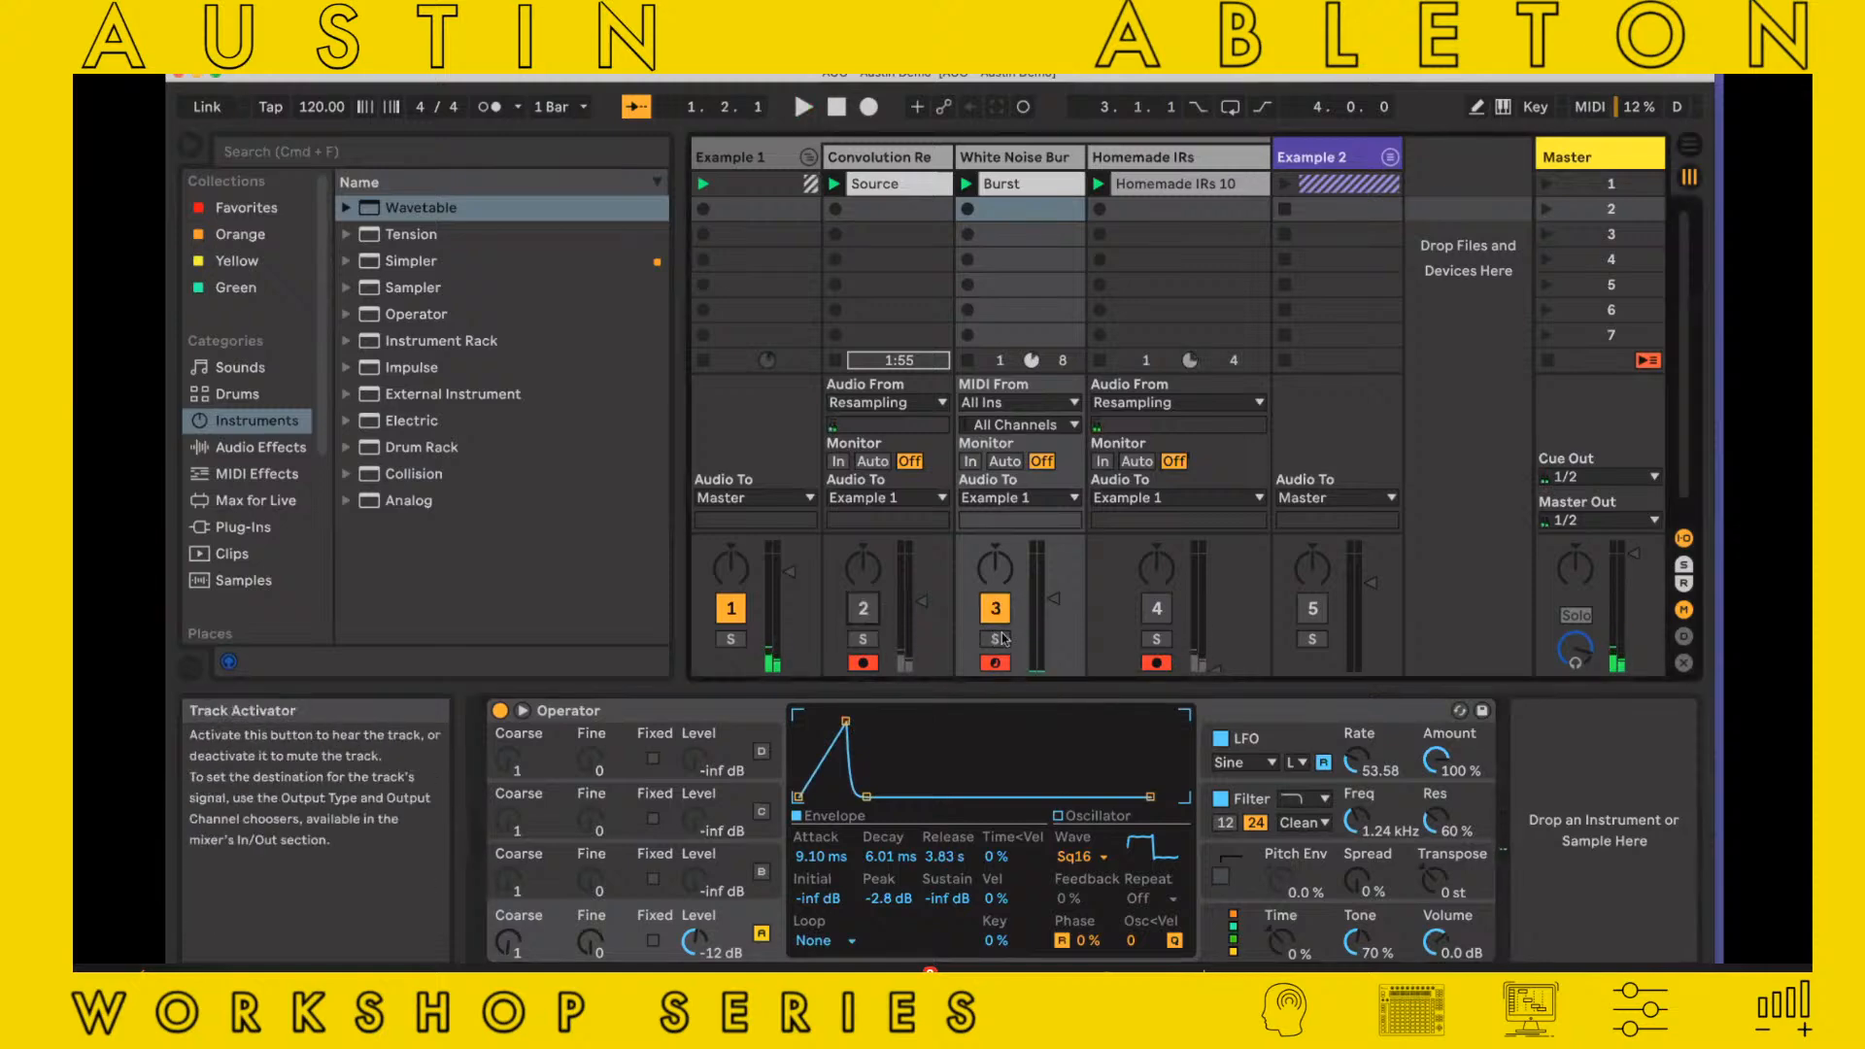
left_click_drag(866, 796, 914, 796)
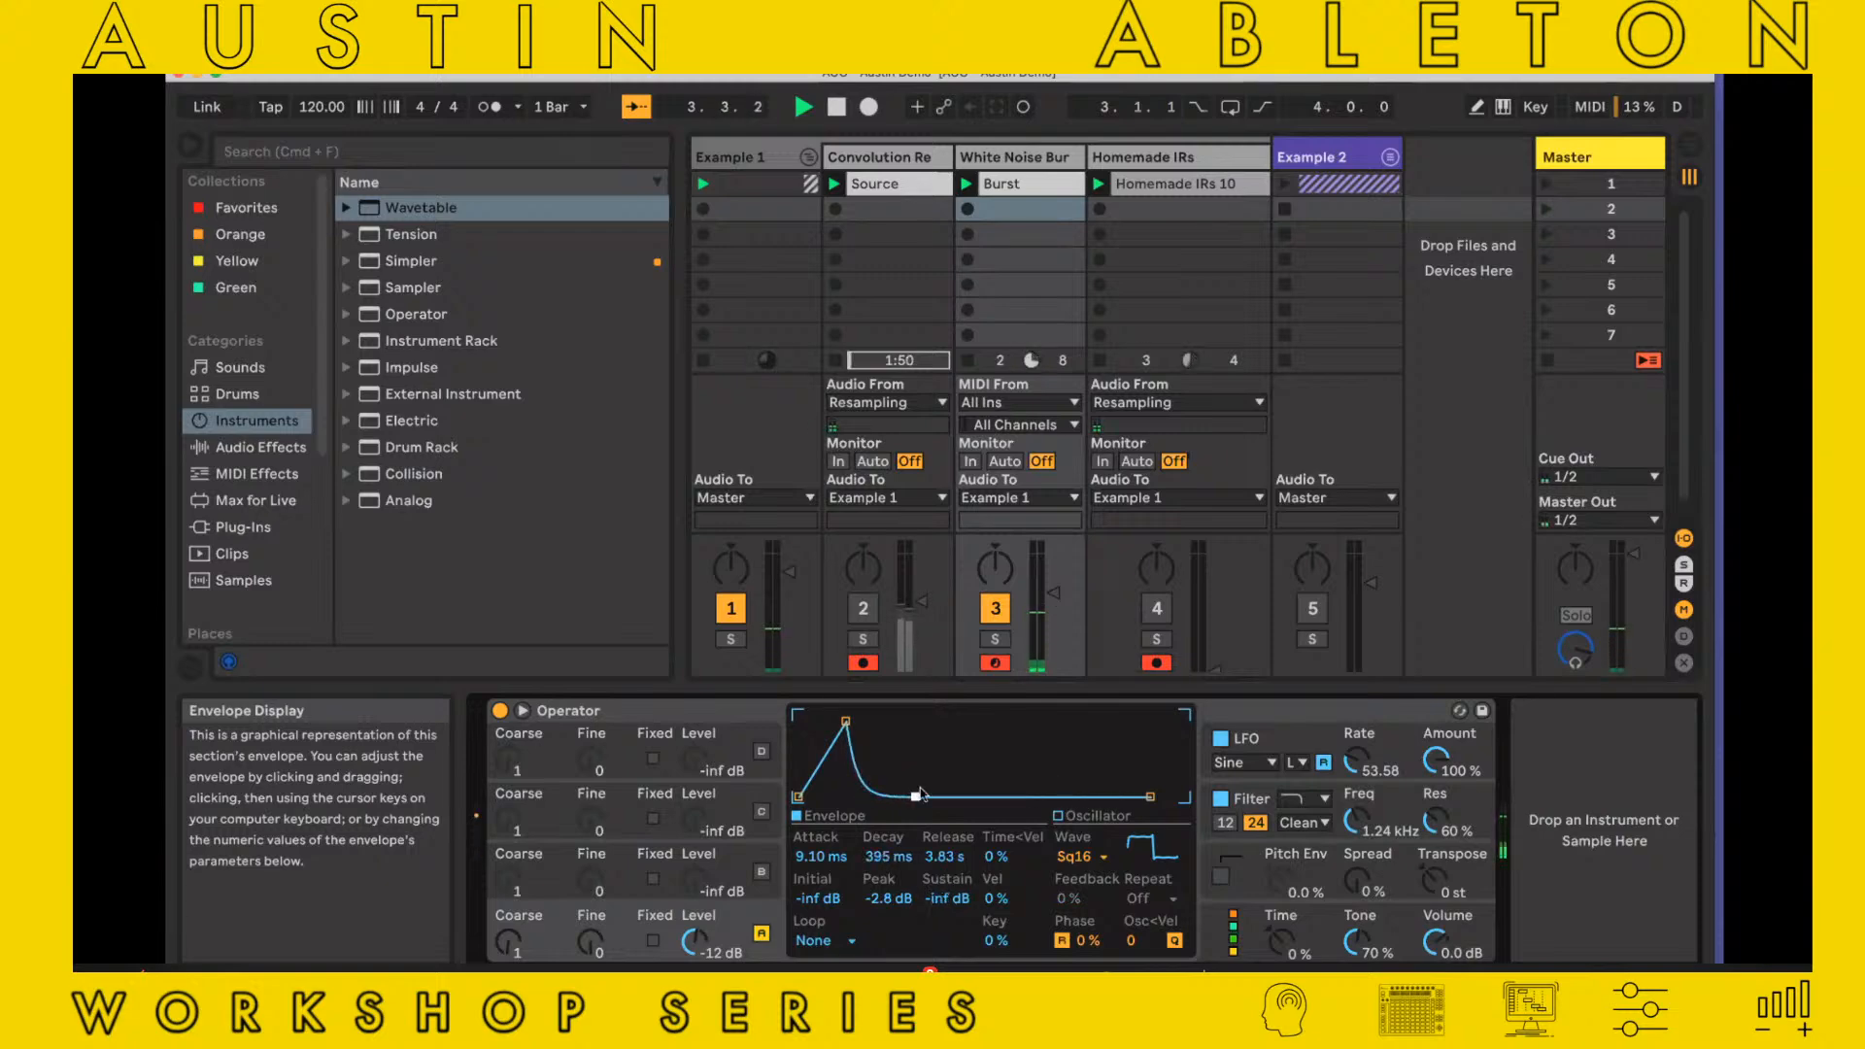
left_click(1221, 798)
left_click(1221, 799)
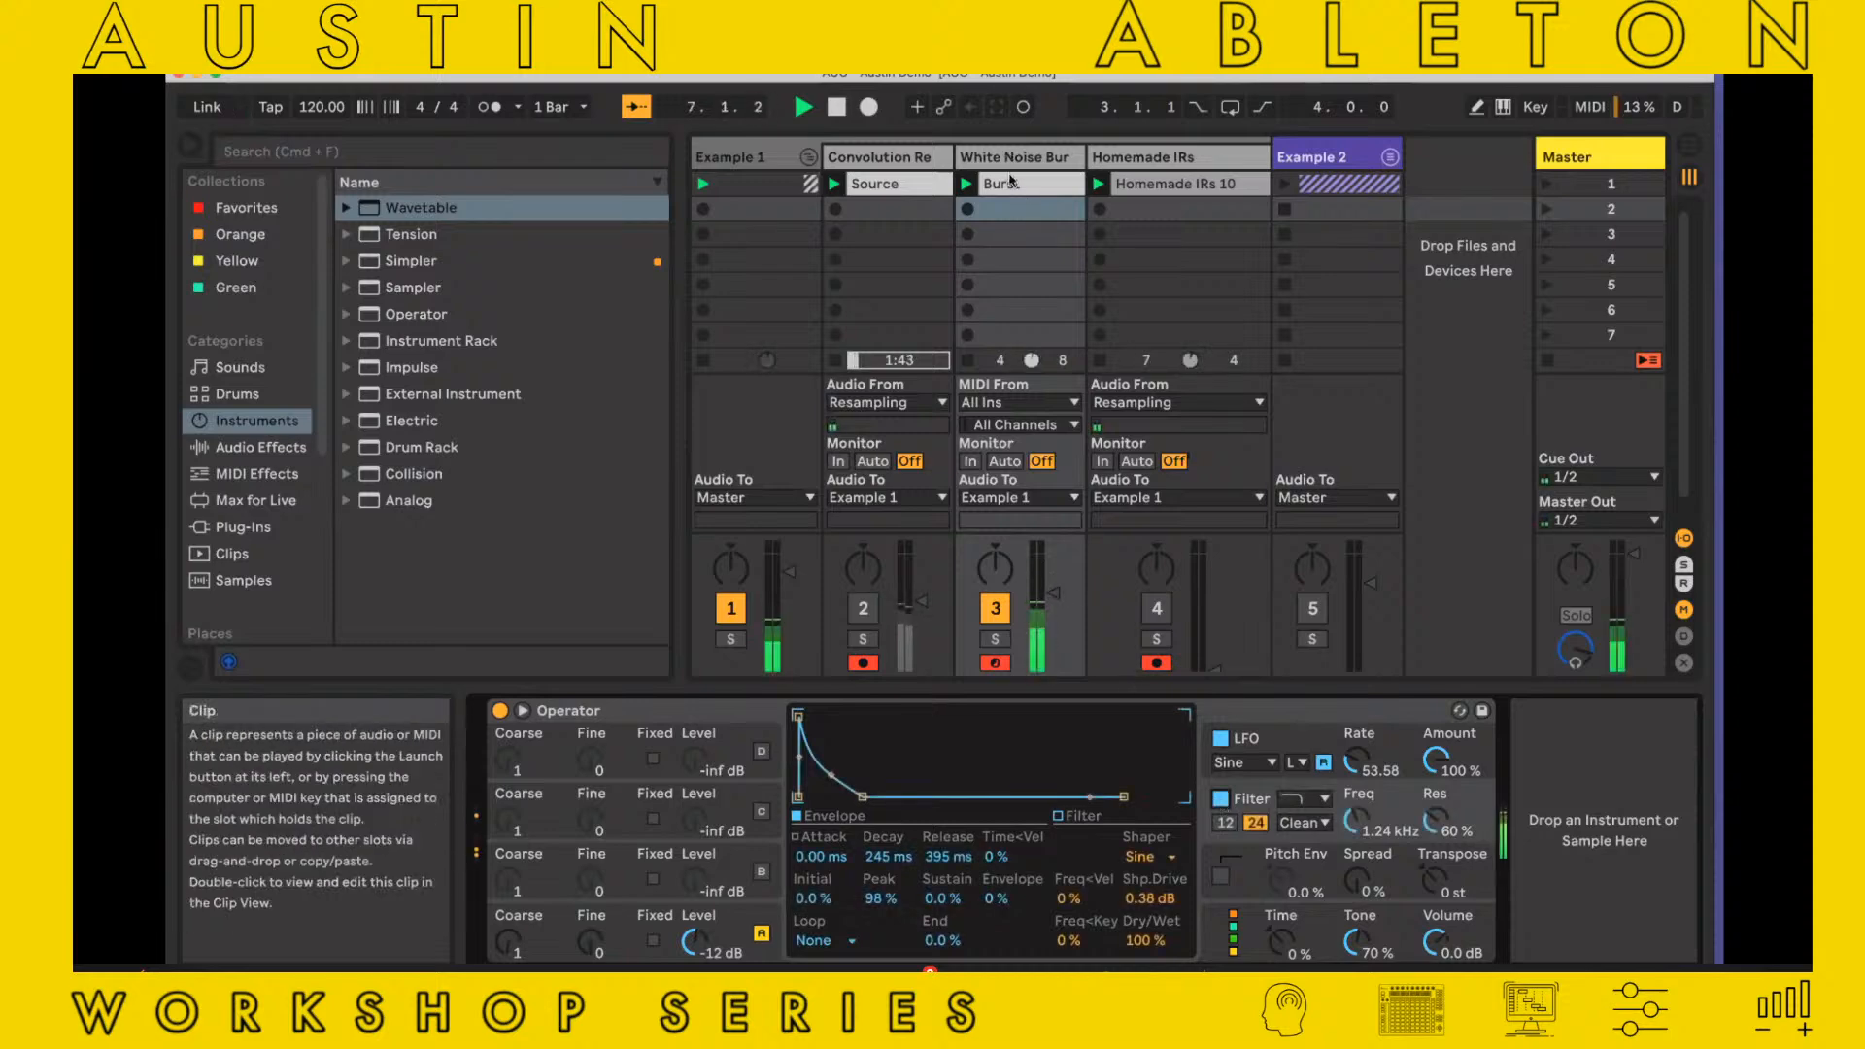
Record the burst as a clip in the second Homemade IRs slot and open the recorded clip
left_click(1099, 208)
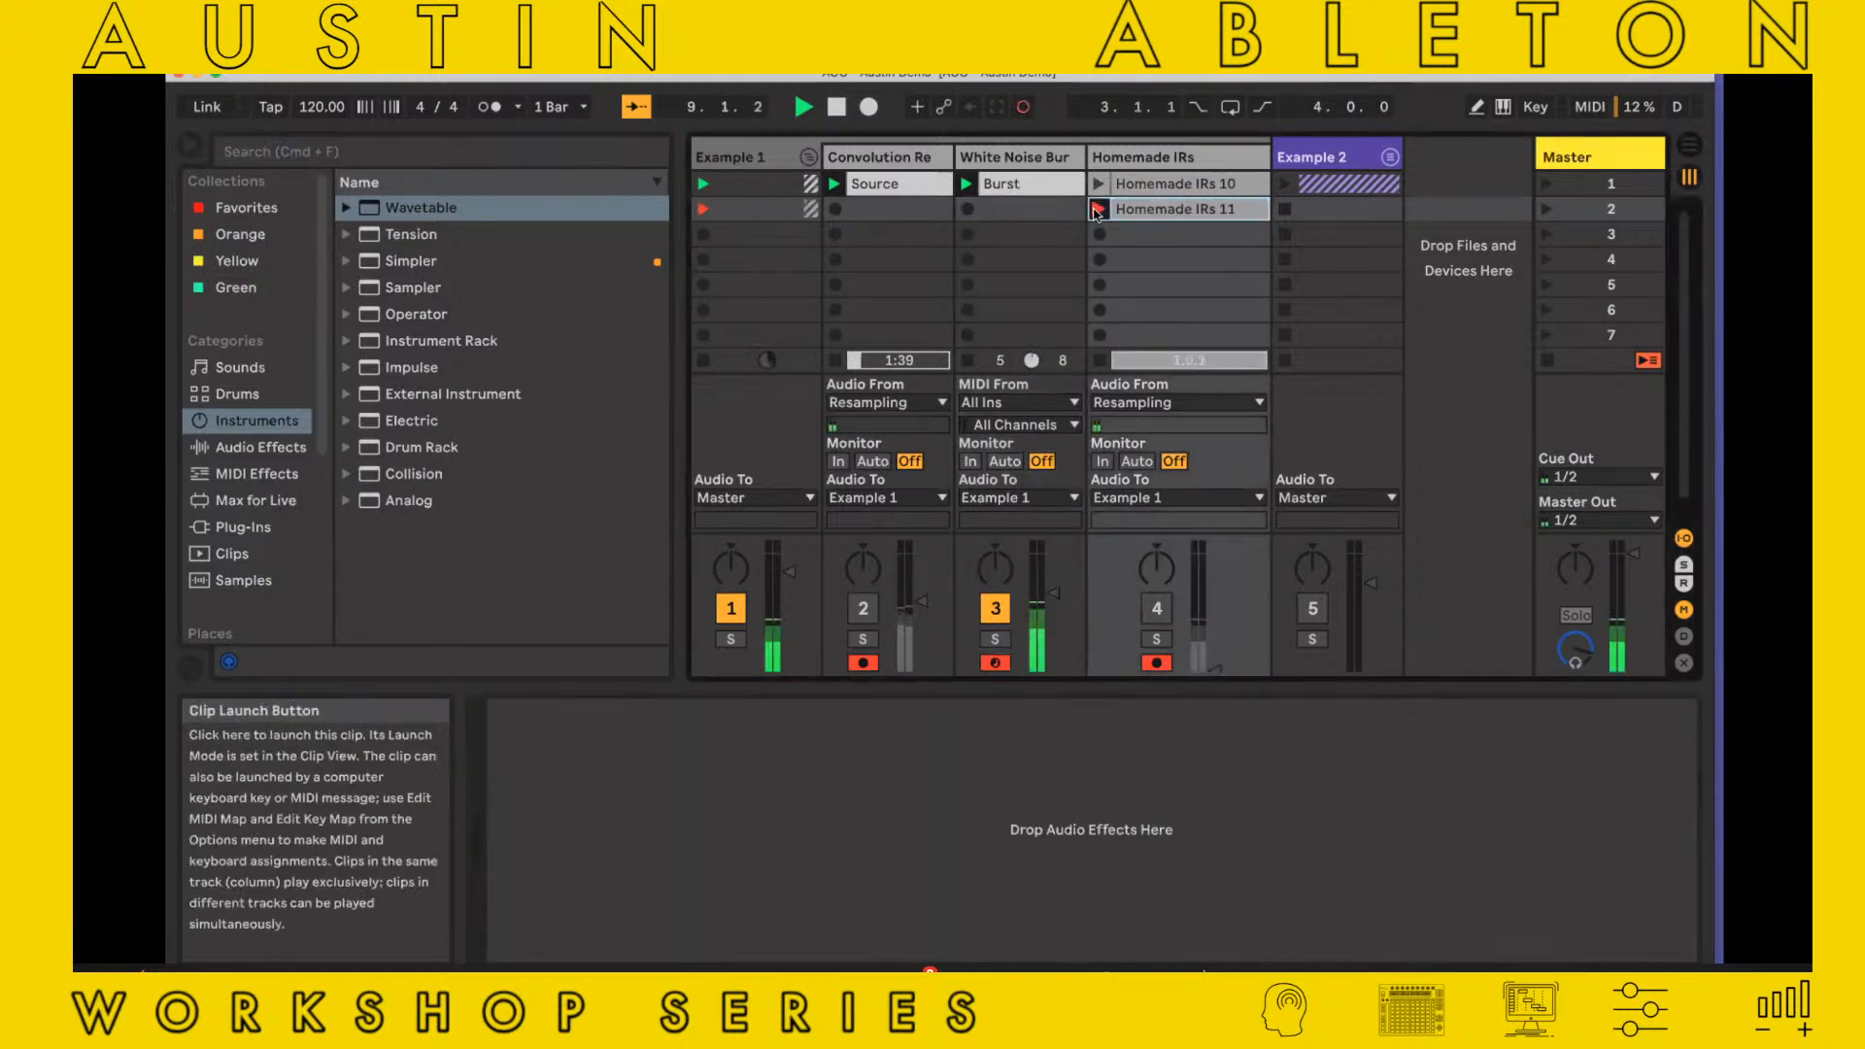
left_click(1098, 212)
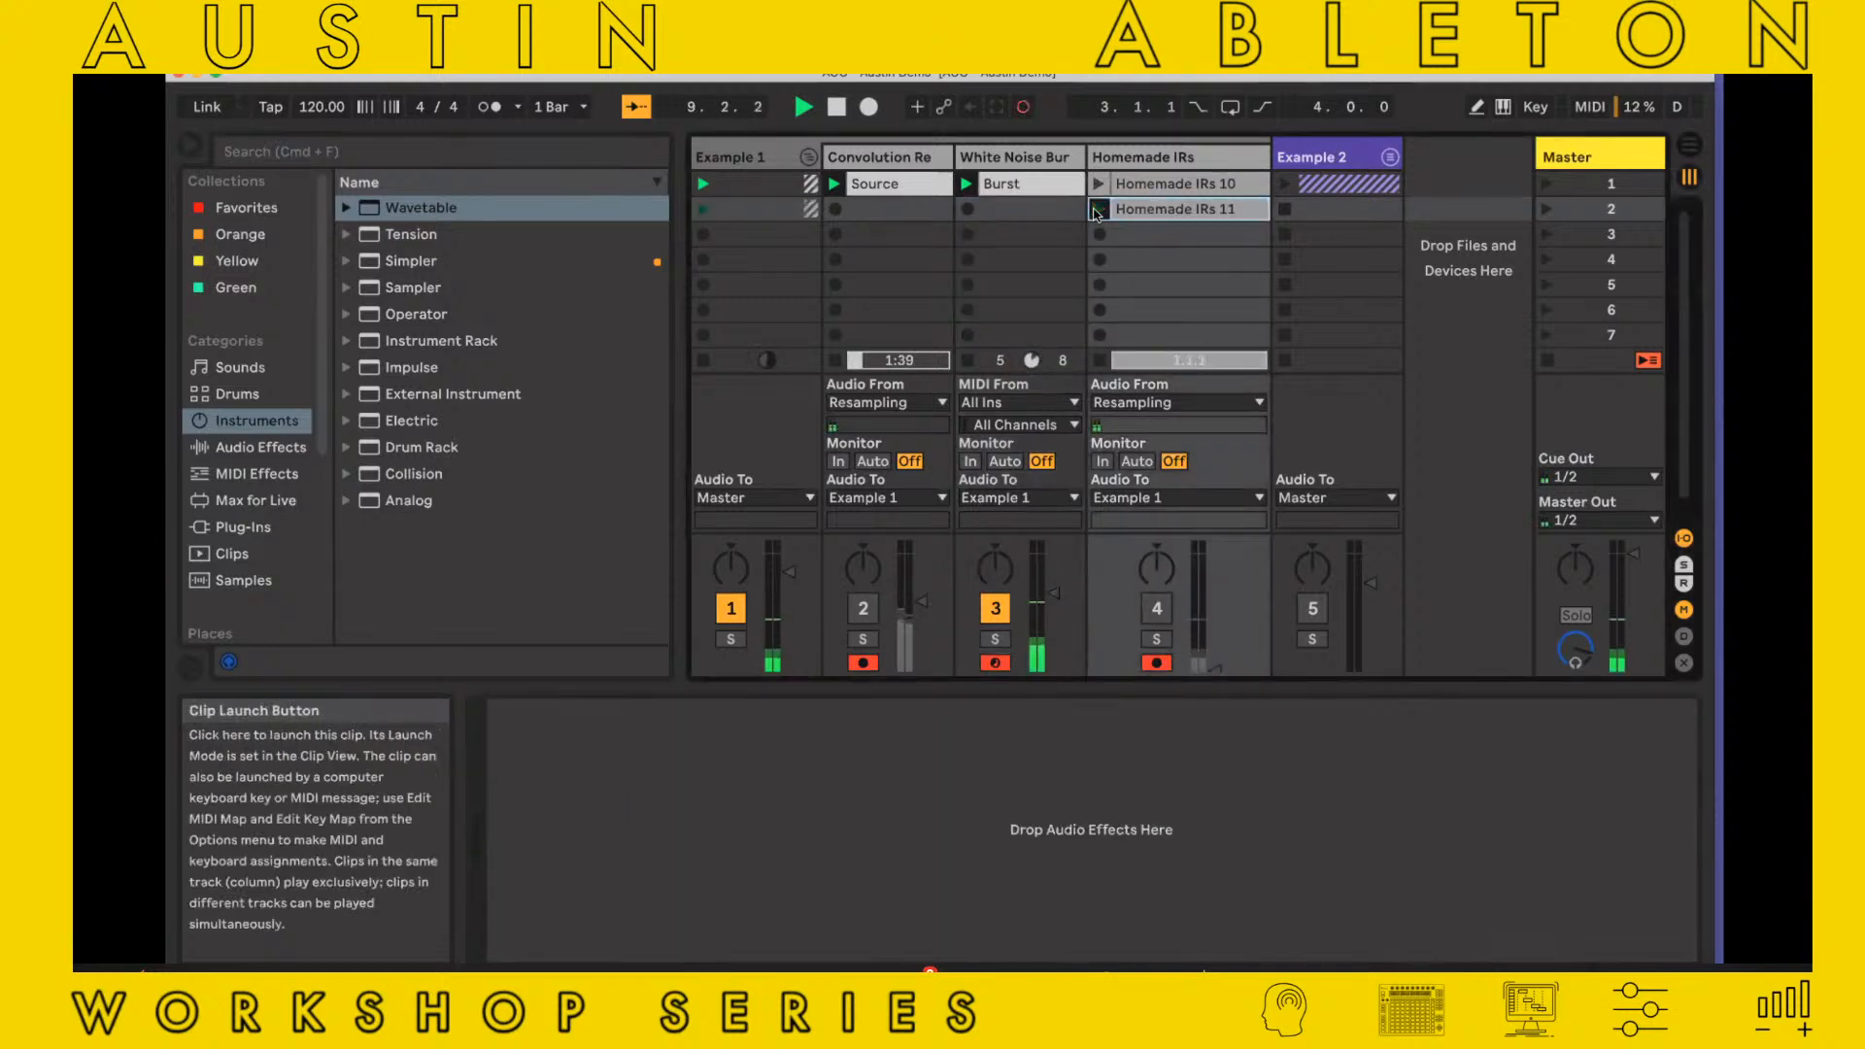
left_click(1146, 219)
Shorten the new Homemade IRs clip's loop to one bar starting at 2.1.1 and crop the sample
left_click_drag(919, 711, 1313, 735)
right_click(1420, 814)
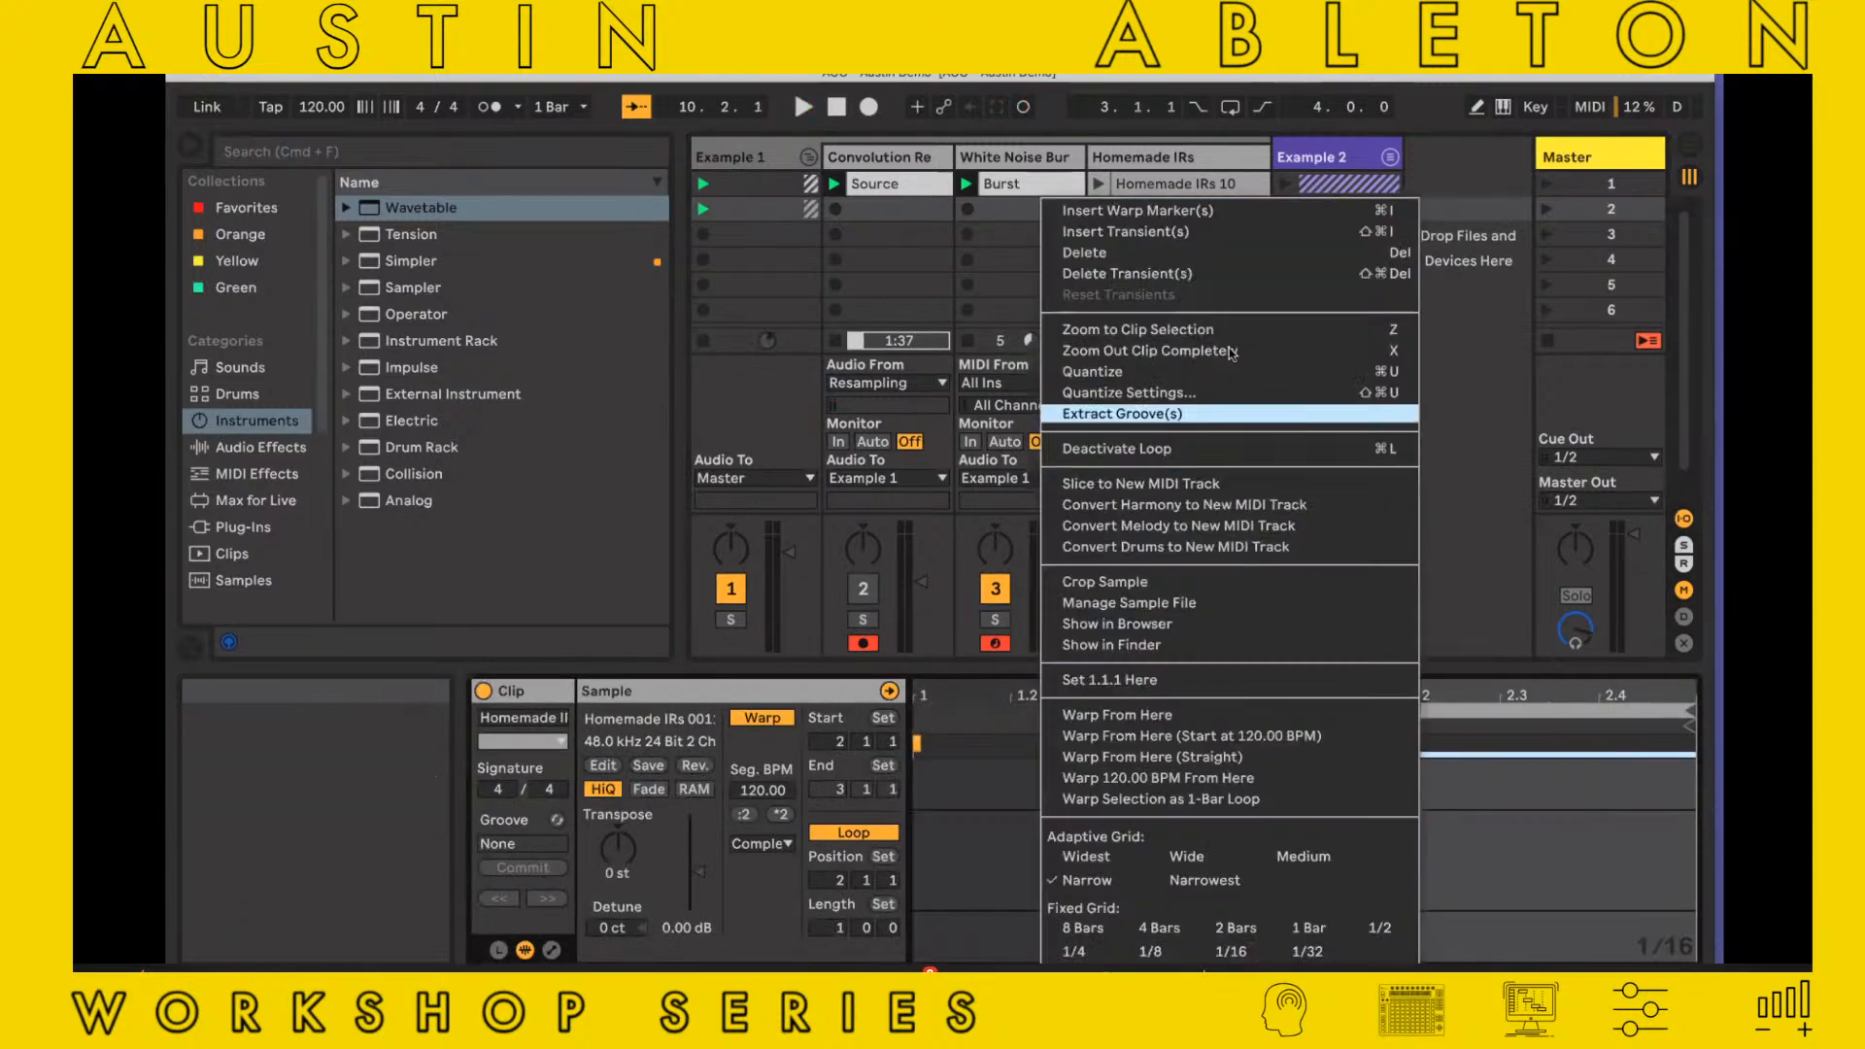
left_click(1228, 581)
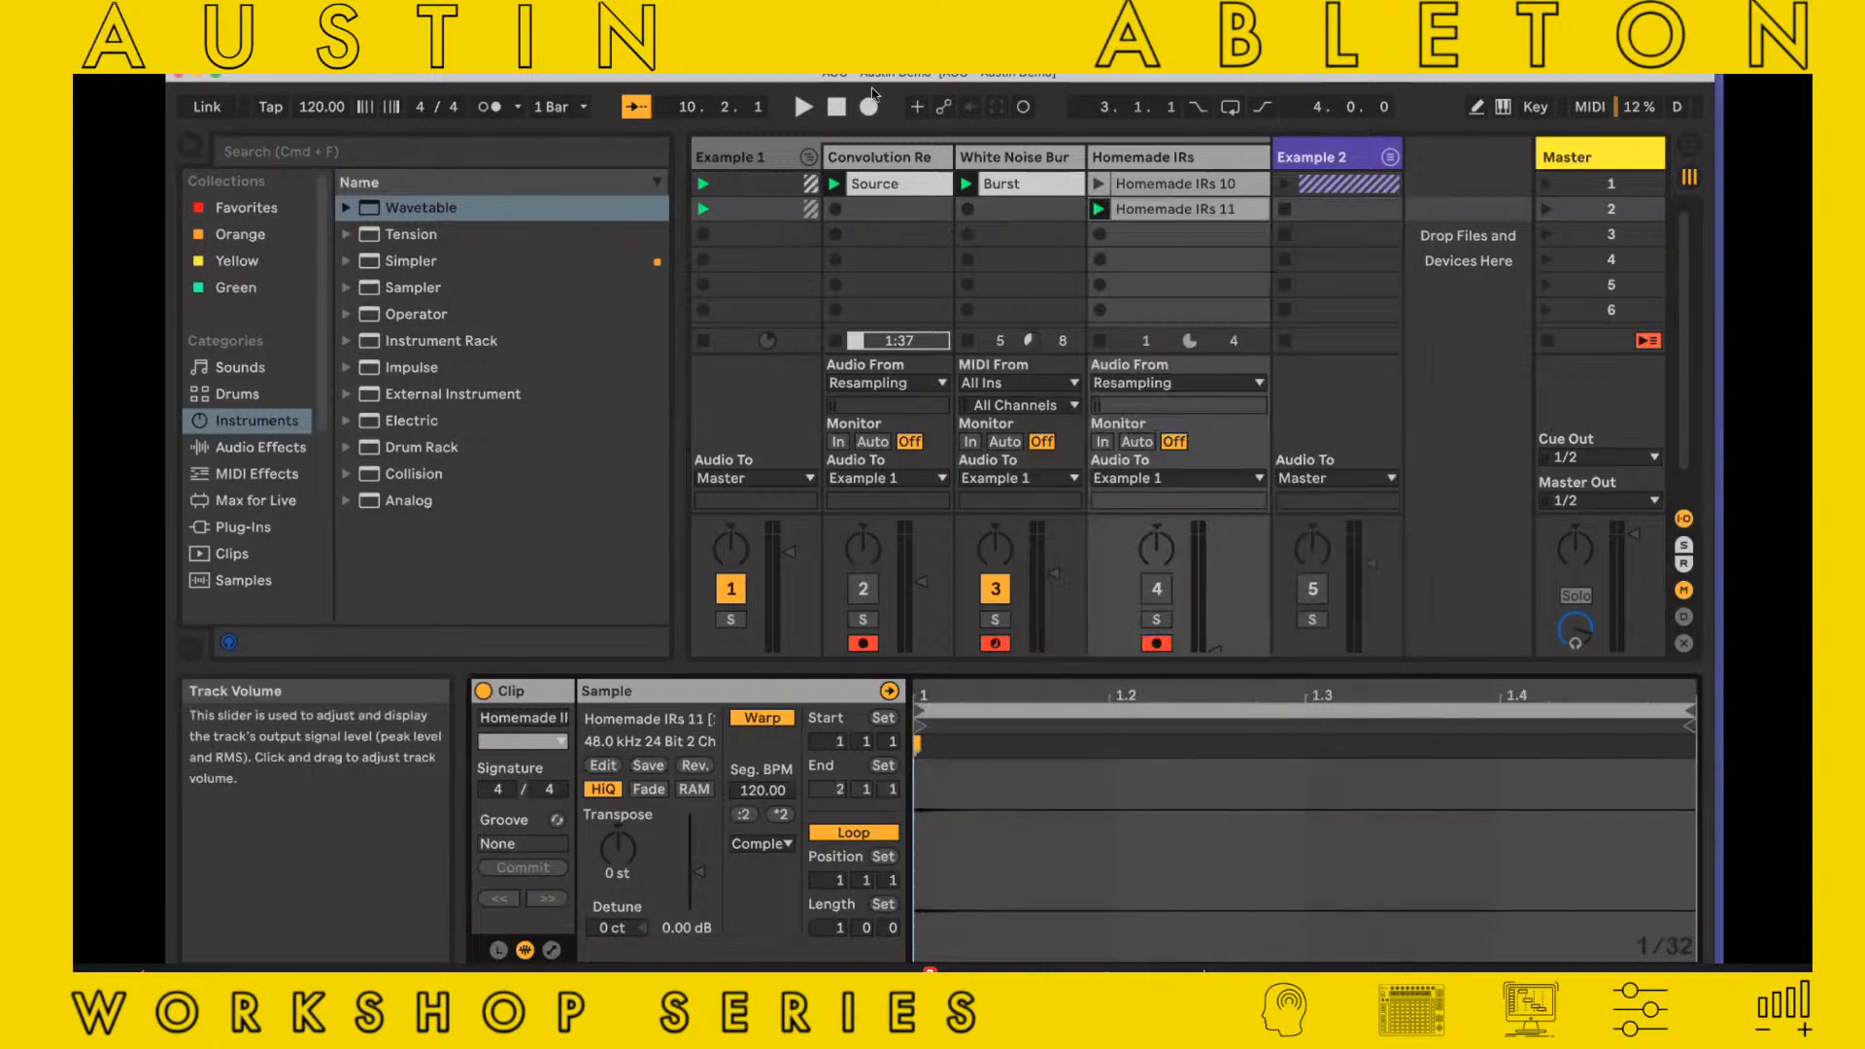
Load Homemade IRs 11 into Convolution Reverb Pro as the Late impulse response
left_click(878, 156)
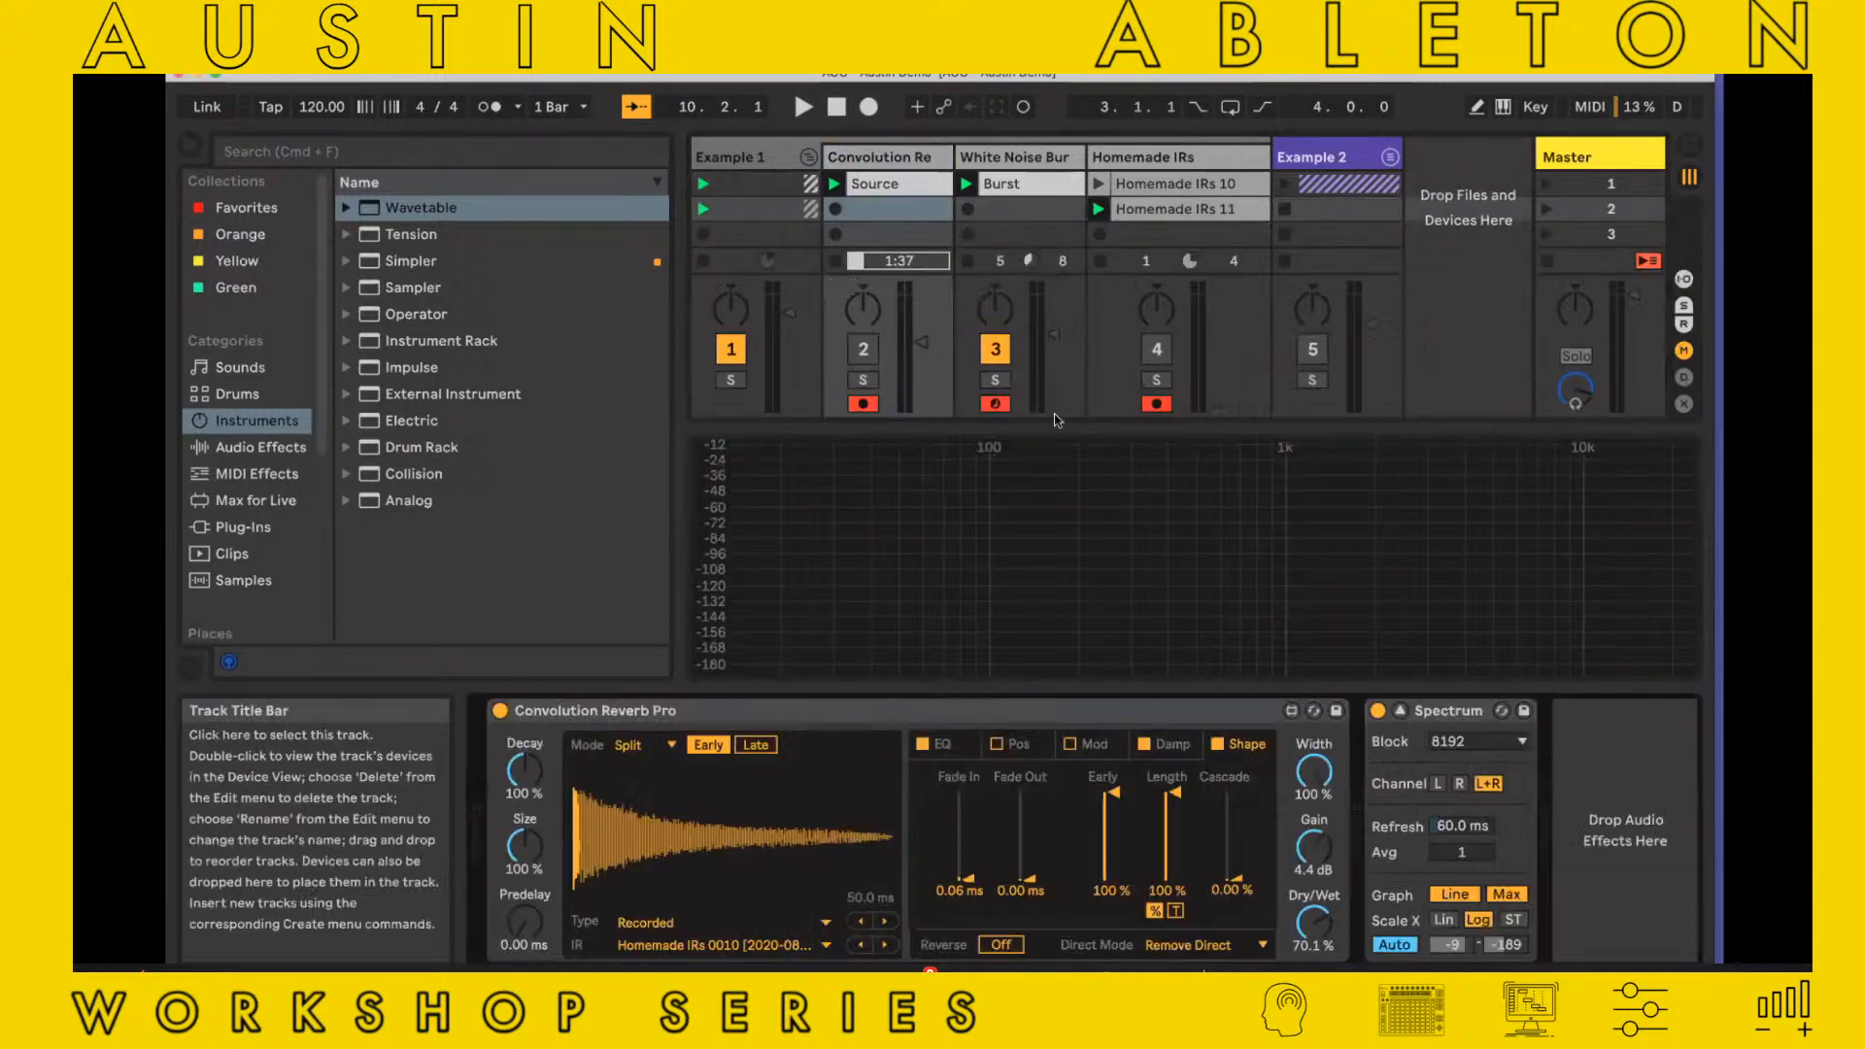
left_click(757, 745)
left_click_drag(1175, 208, 821, 840)
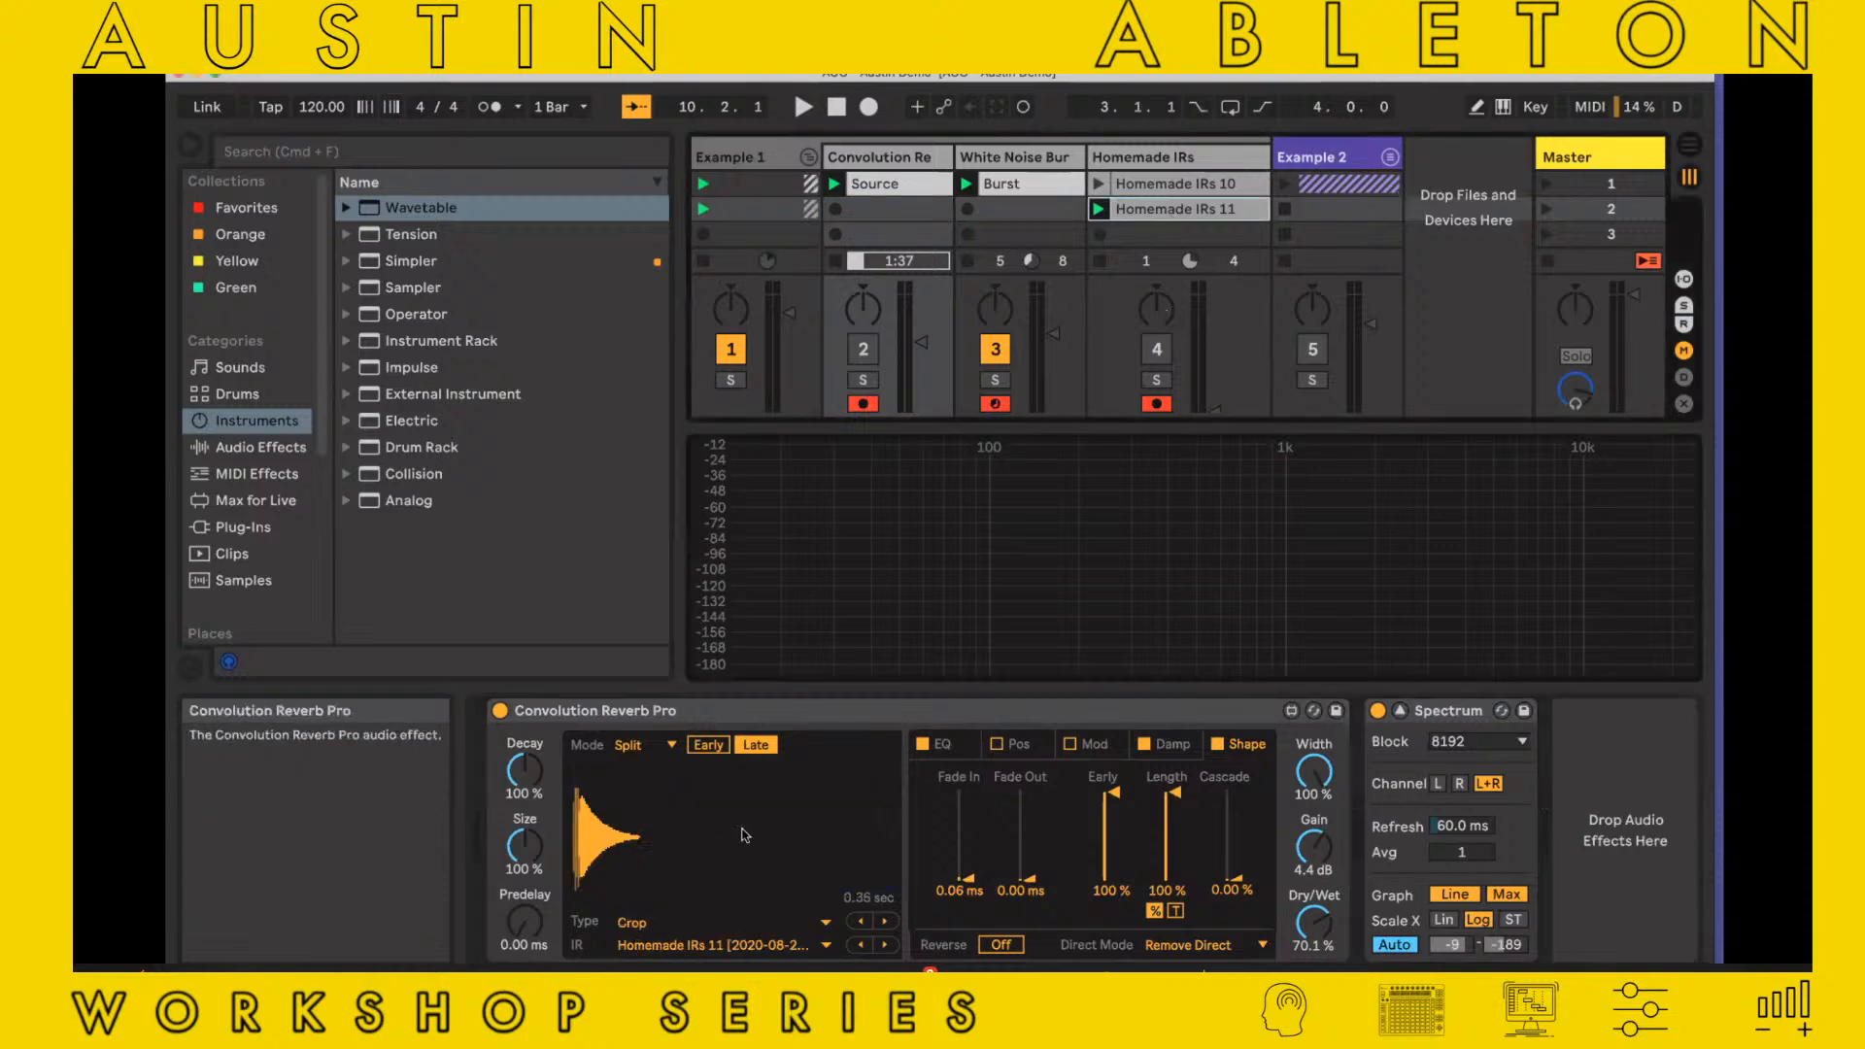
Return Convolution Reverb Pro to Single mode and select impulse response A
left_click(643, 744)
left_click(630, 766)
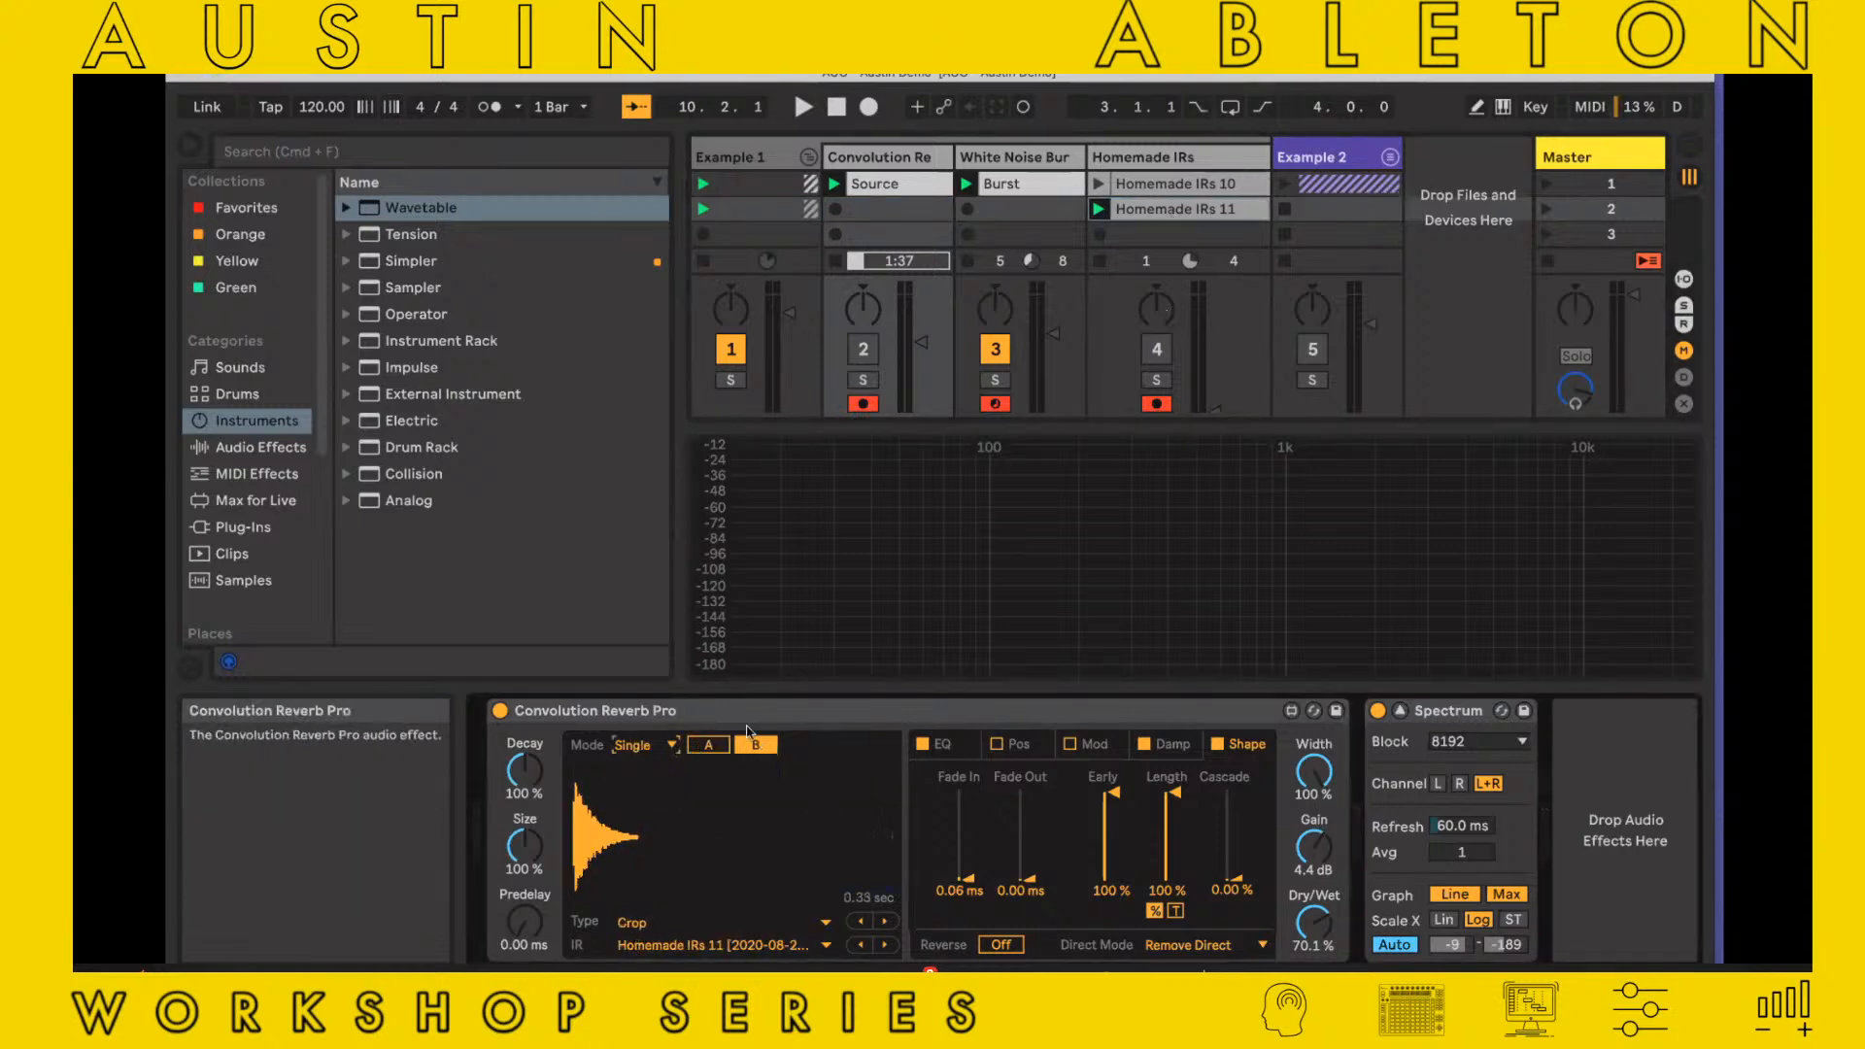
left_click(770, 748)
left_click(719, 750)
left_click(718, 750)
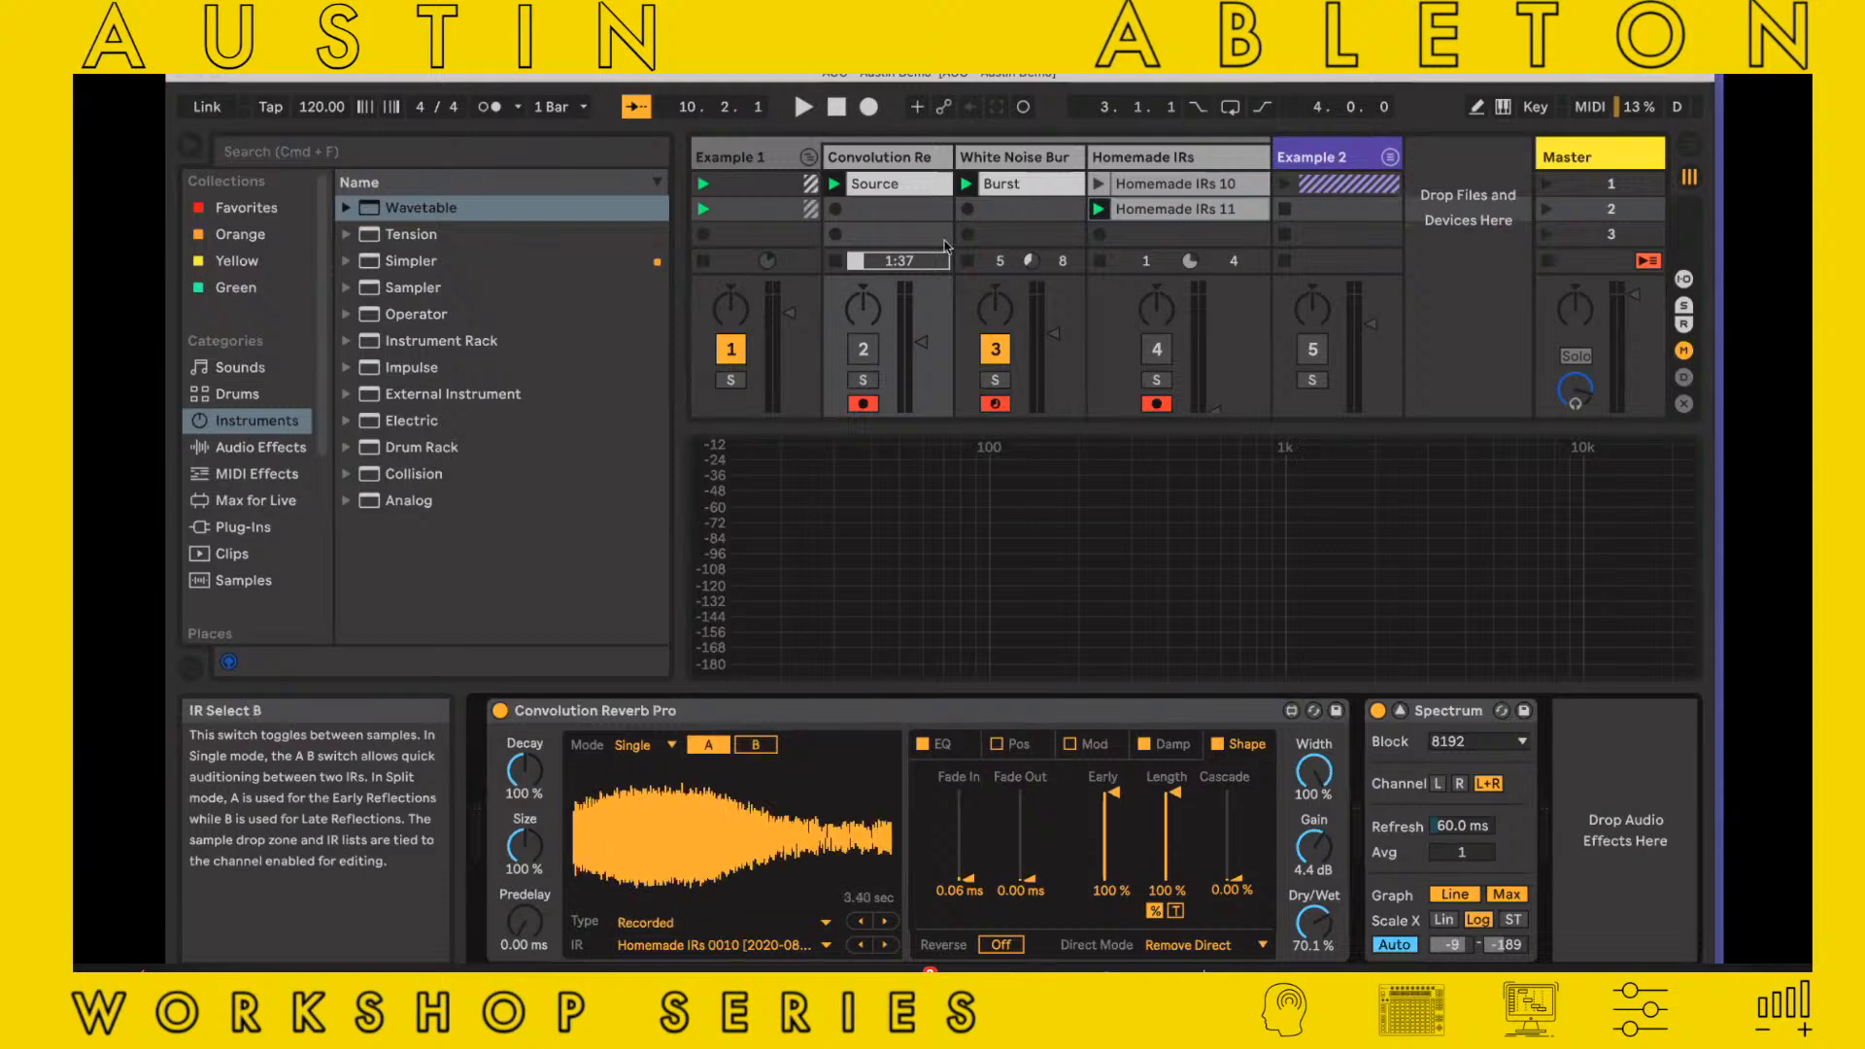
Activate the Convolution Reverb track, mute White Noise Burst and play Source to audition impulse response A and then B
left_click(862, 349)
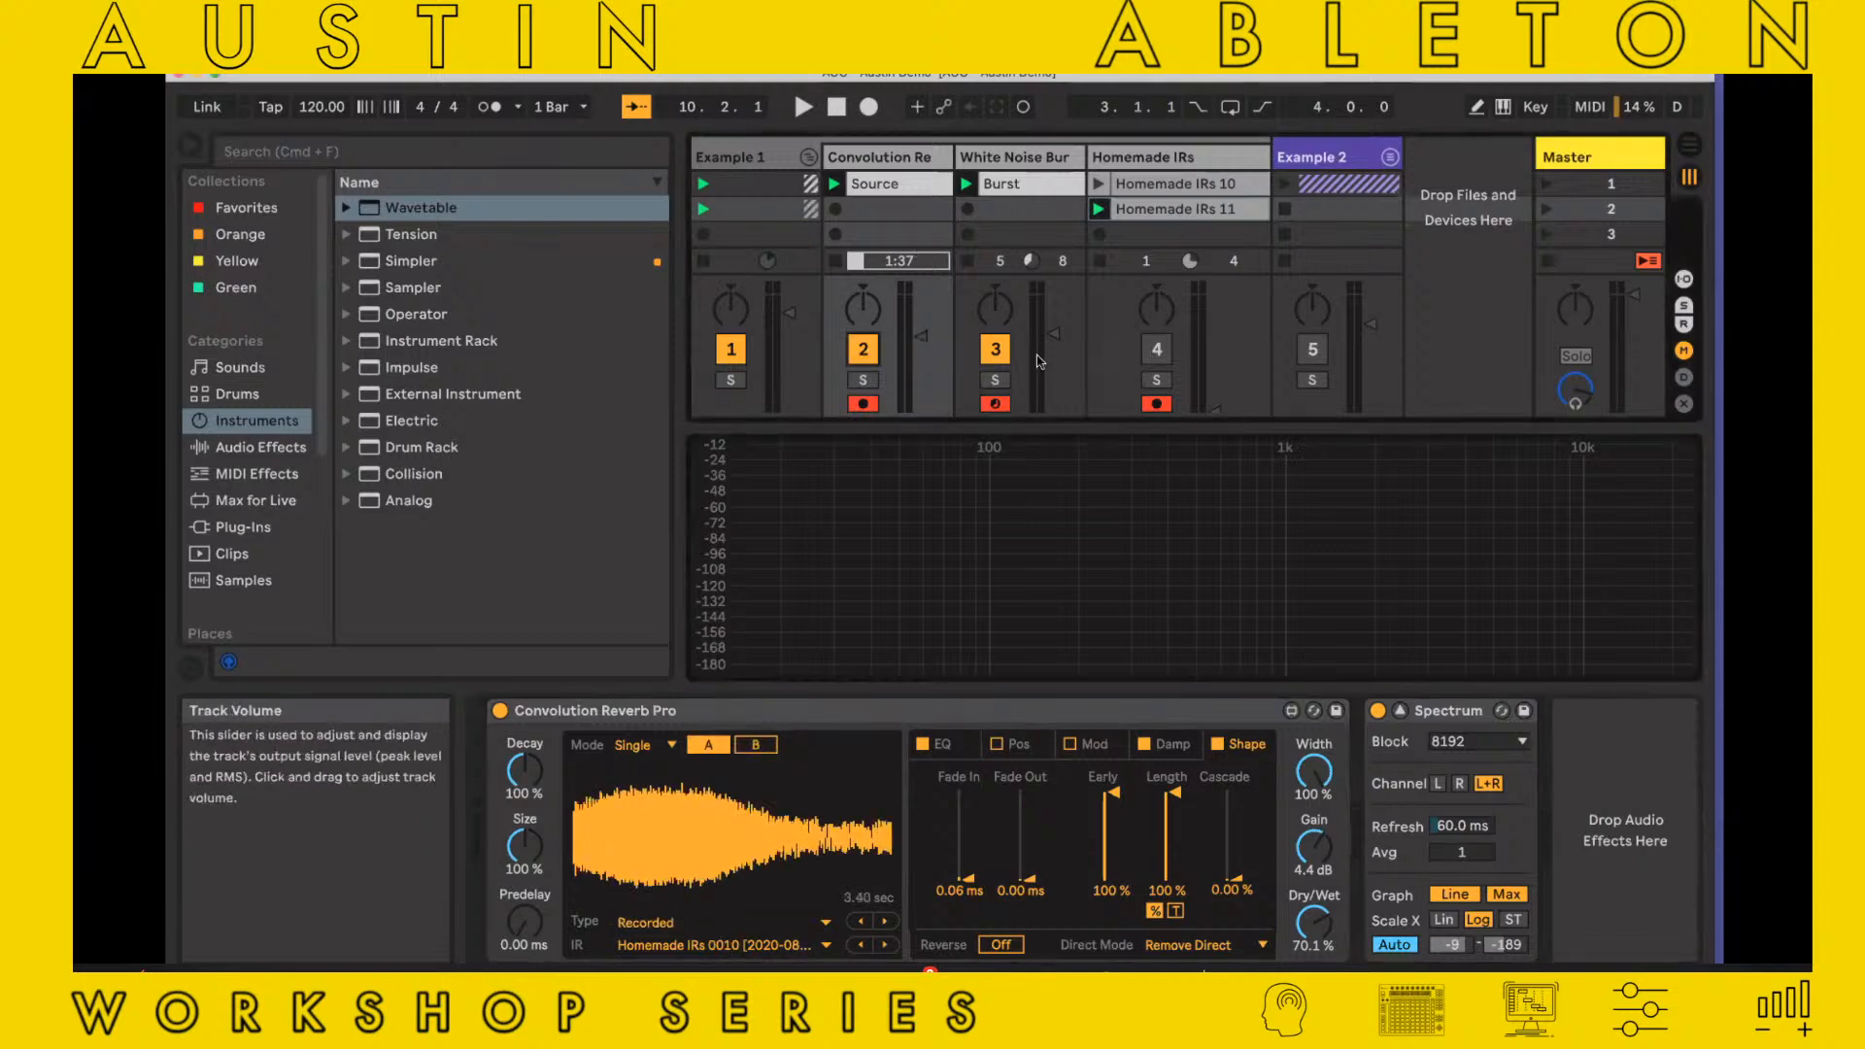
left_click(994, 348)
key("space")
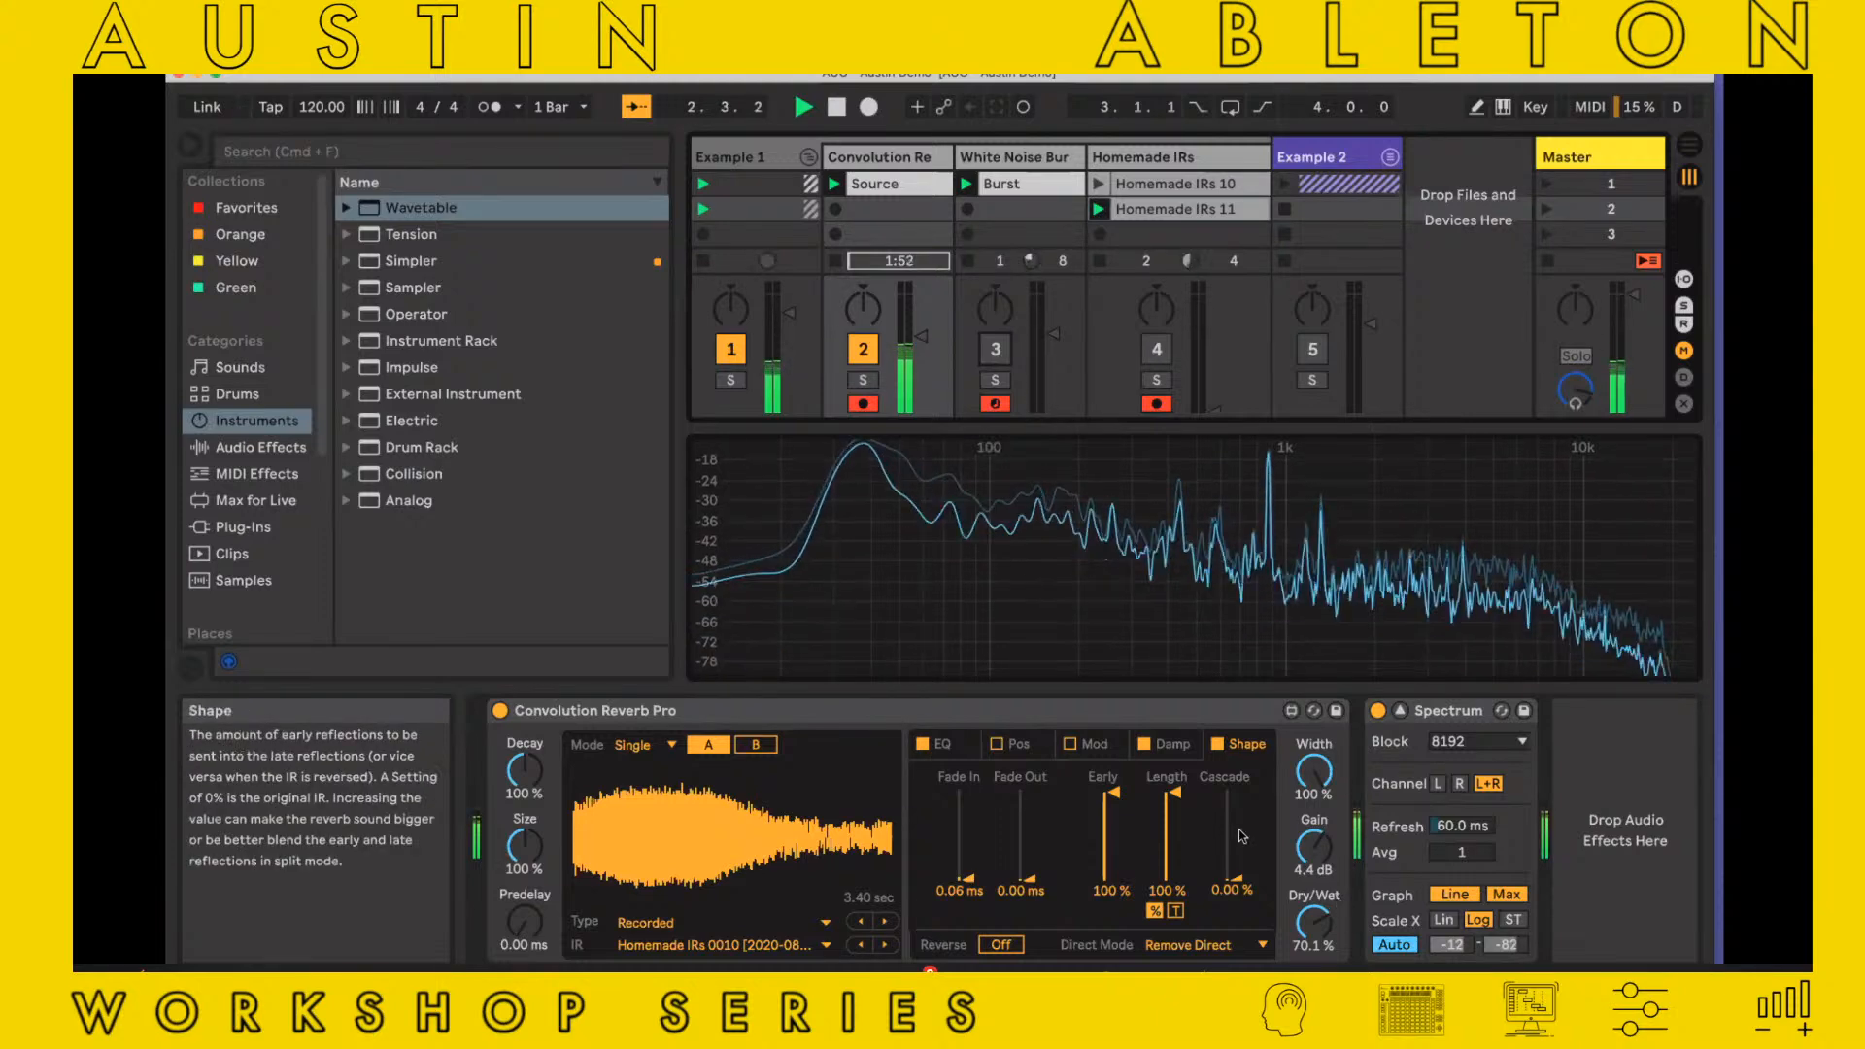
left_click(753, 744)
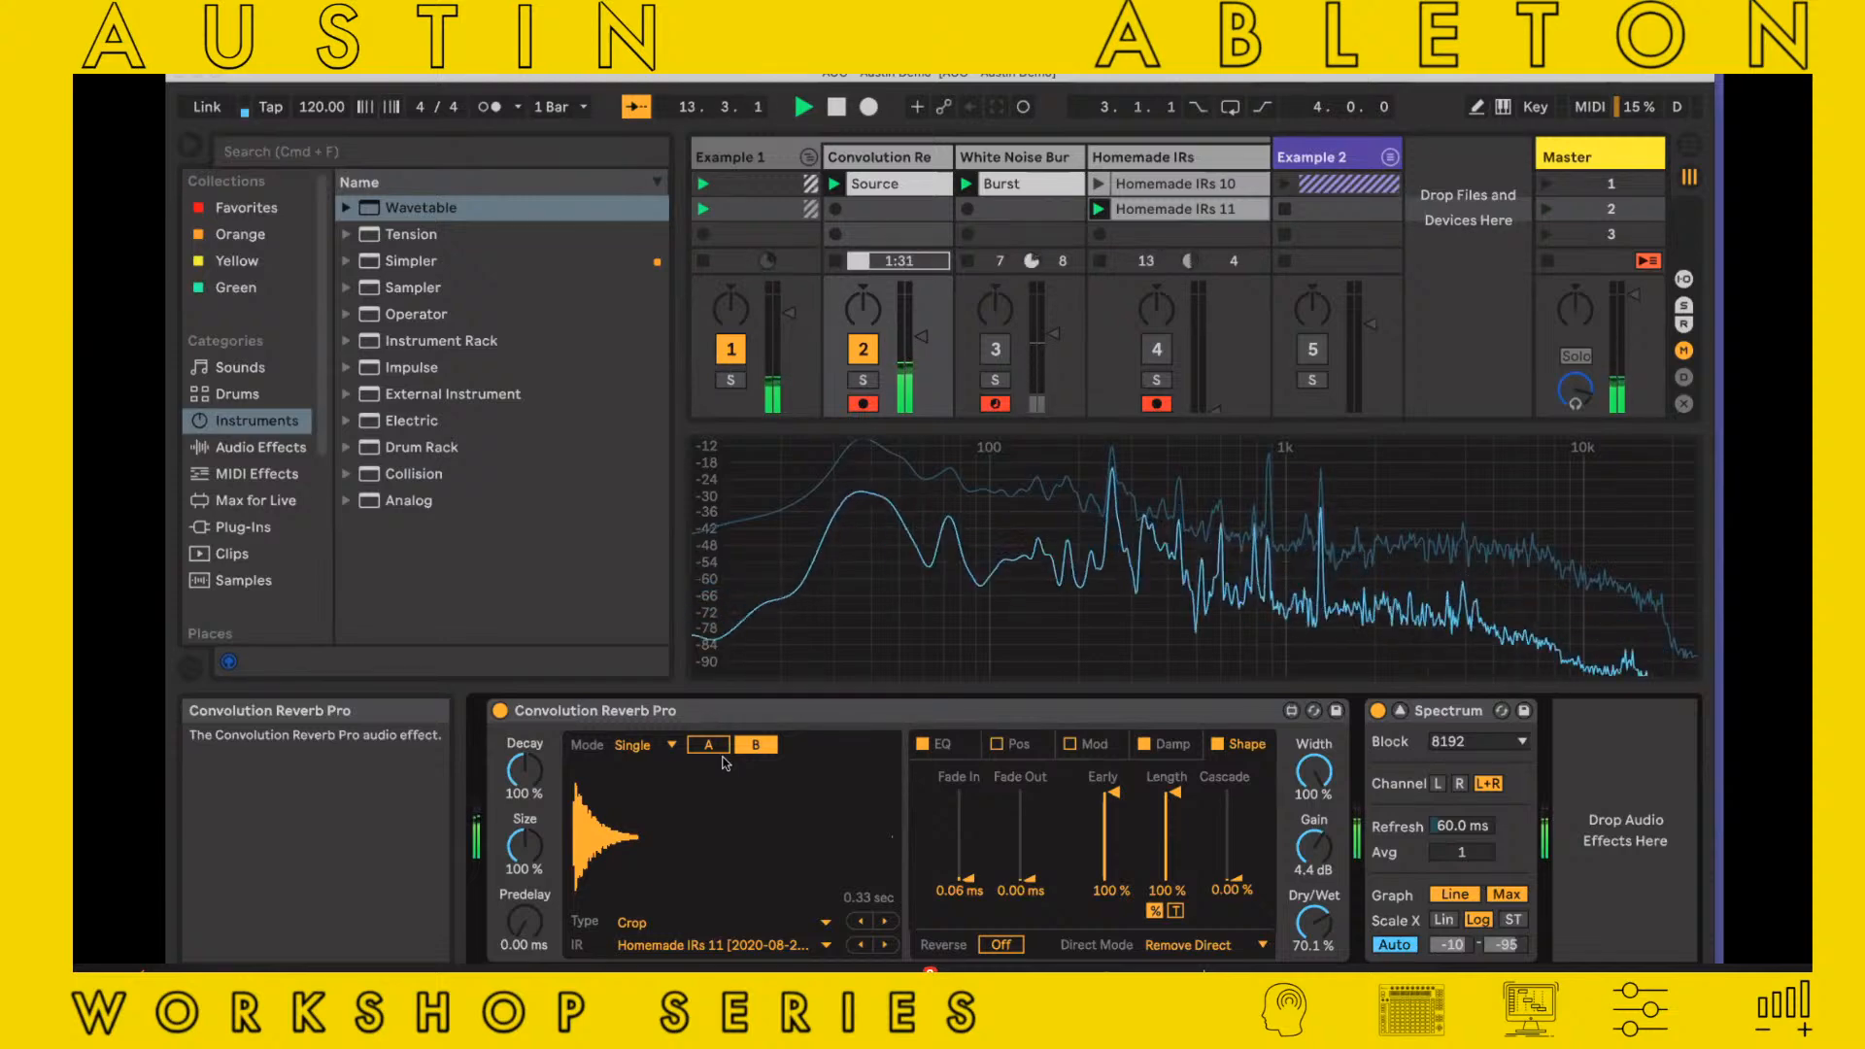
key("space")
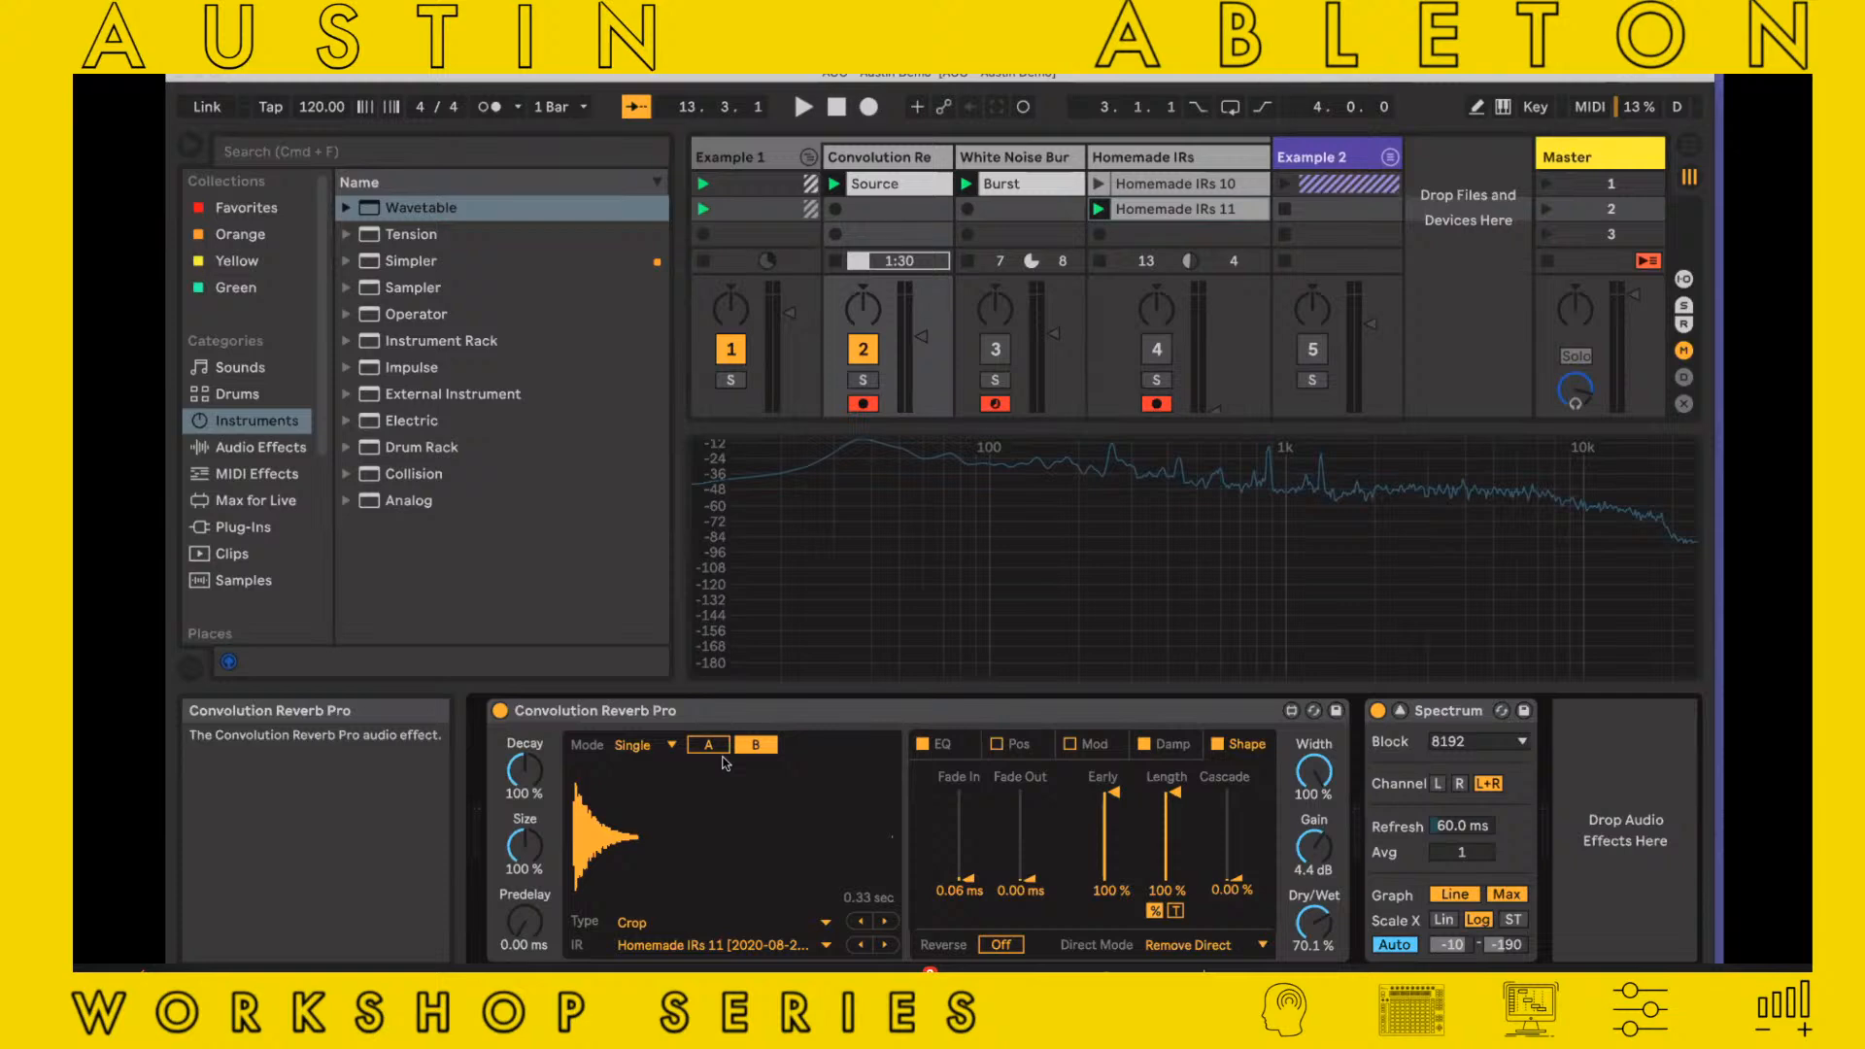
Open Convolution Reverb Pro in the Max device editor, and enlarge and reposition the editor window
left_click(1290, 712)
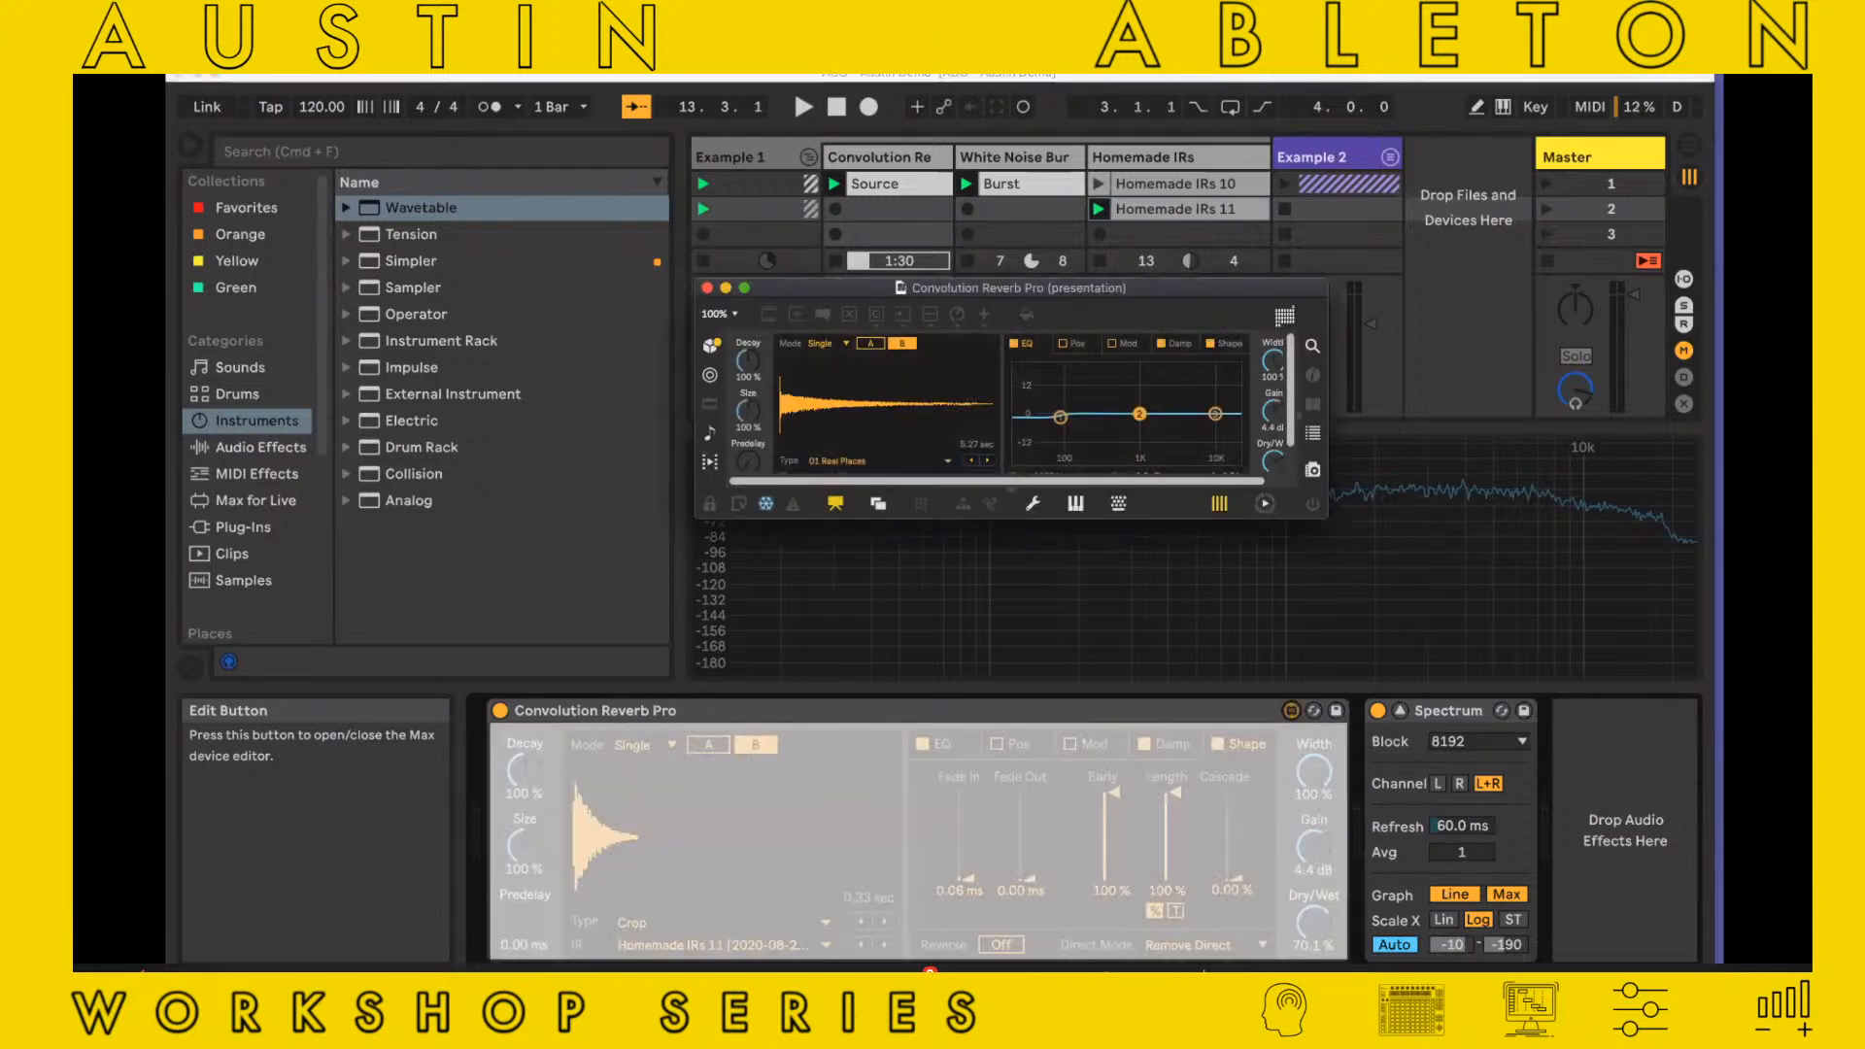
left_click_drag(1327, 519, 1688, 1020)
left_click_drag(1176, 284, 853, 117)
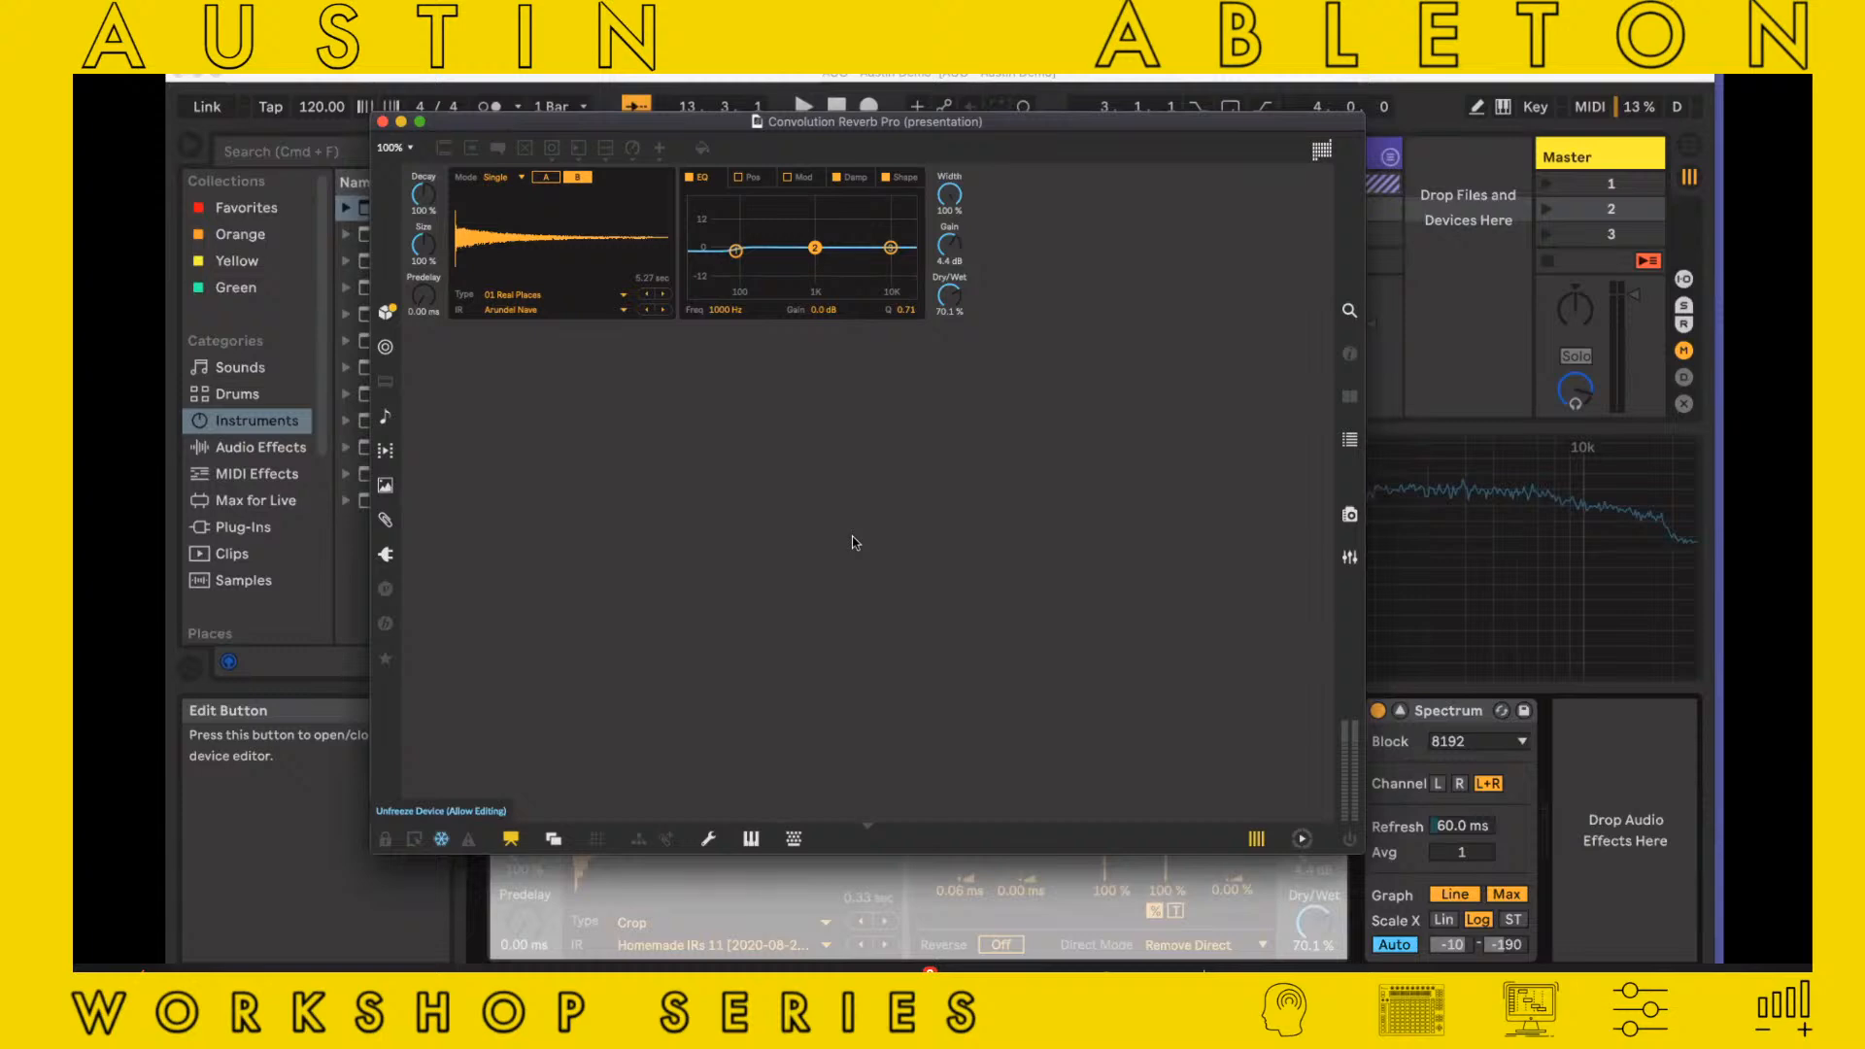
Unlock the Convolution Reverb Pro patch and switch it from presentation to patching view
key("super+e")
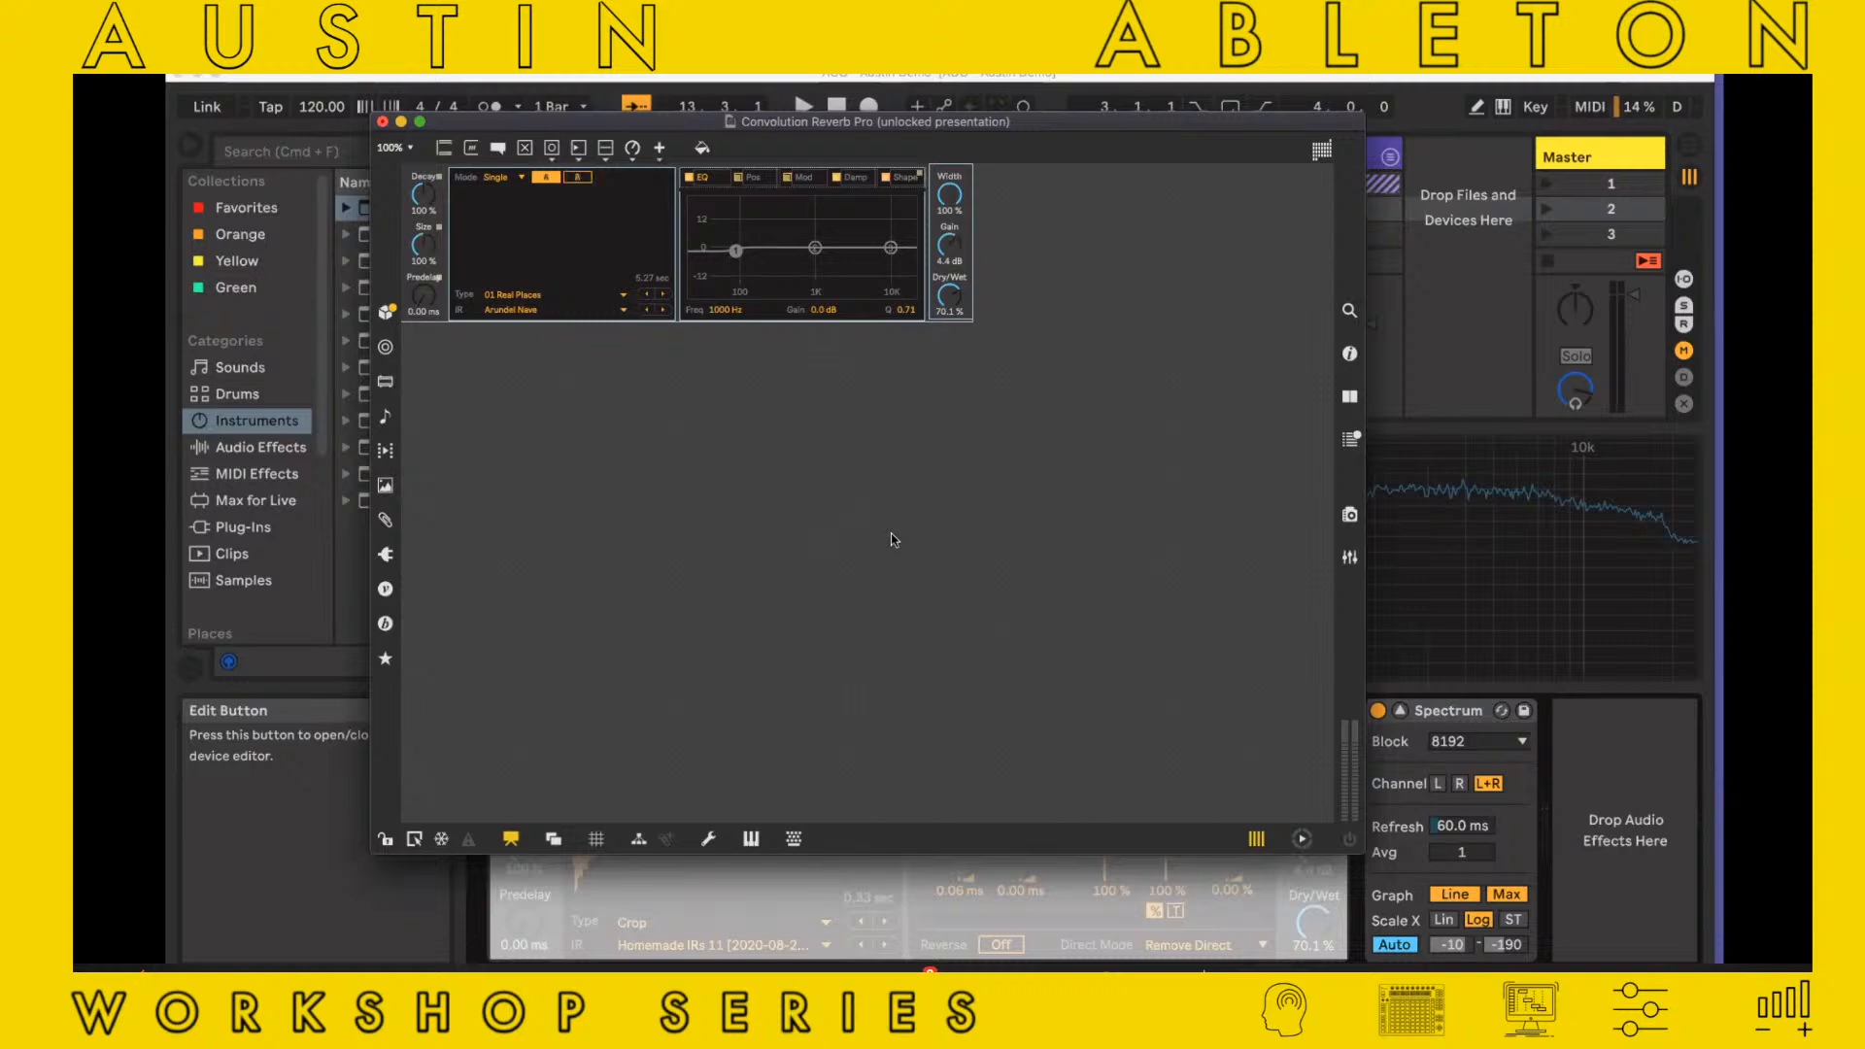
key("super+alt+e")
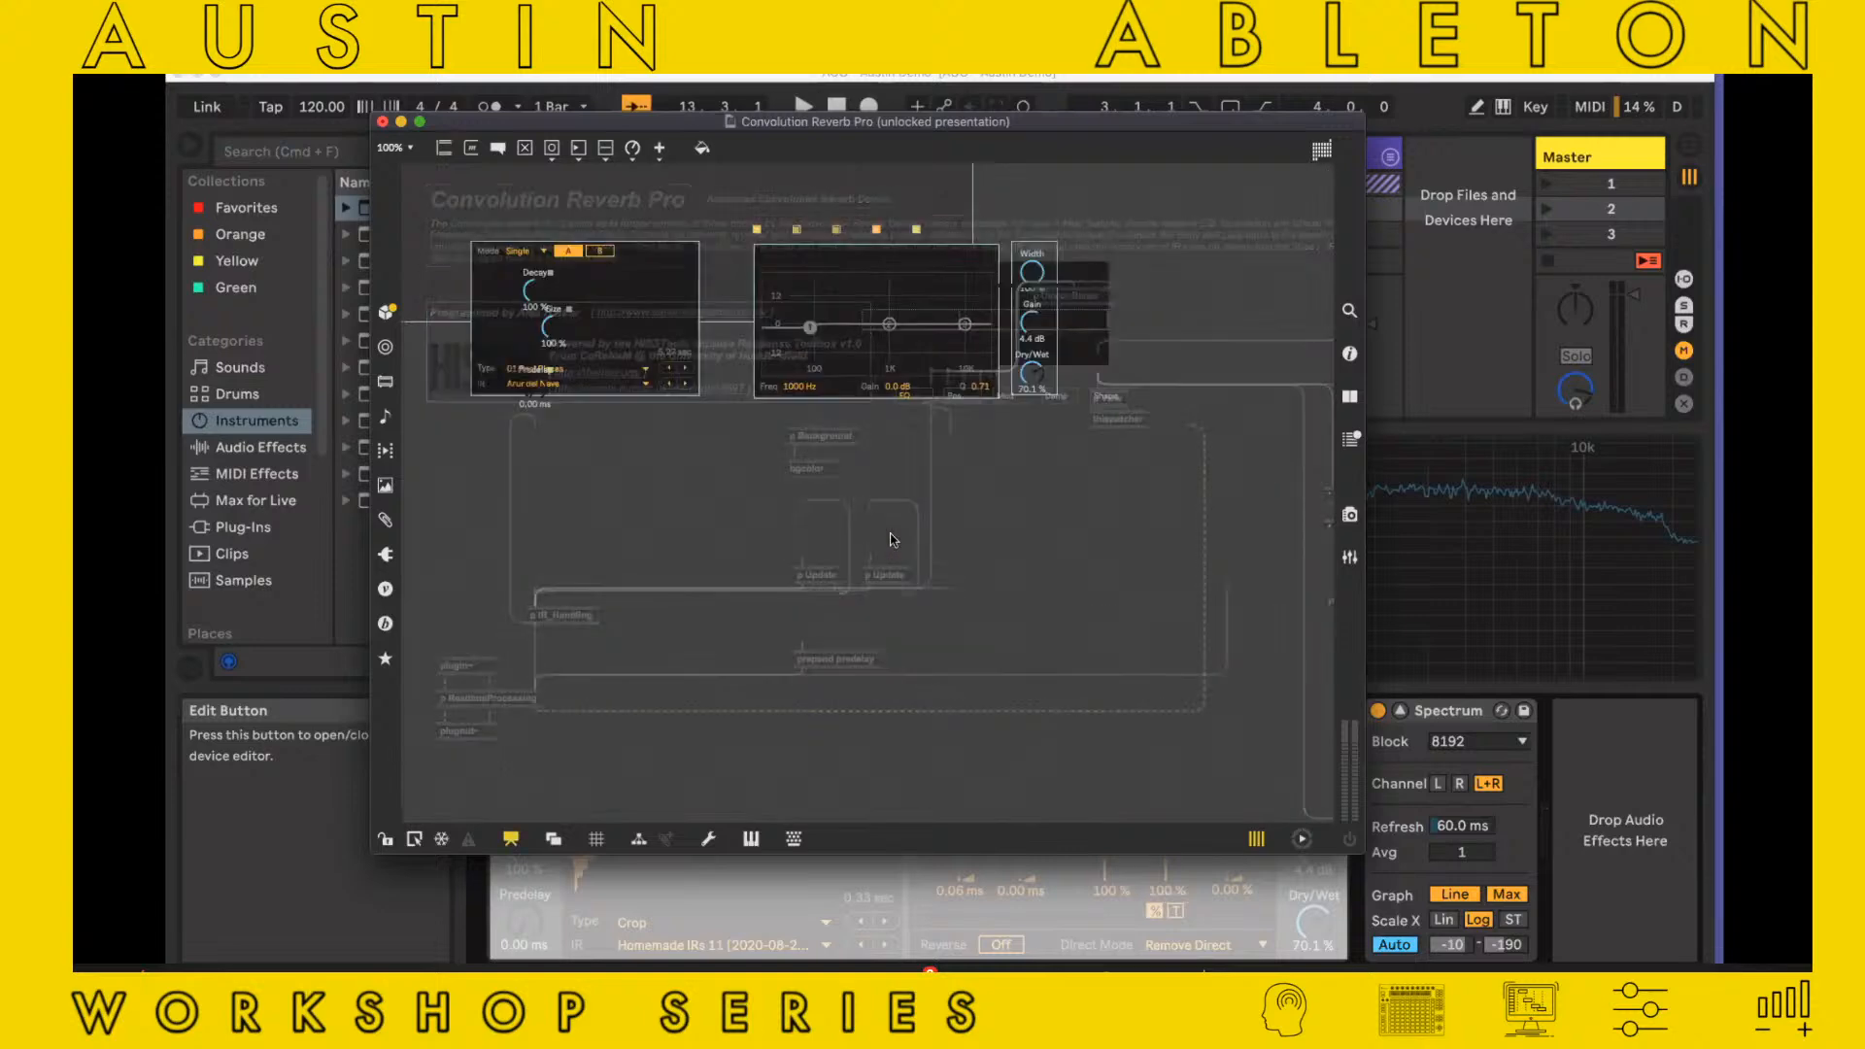
scroll(838, 597, "down", 1)
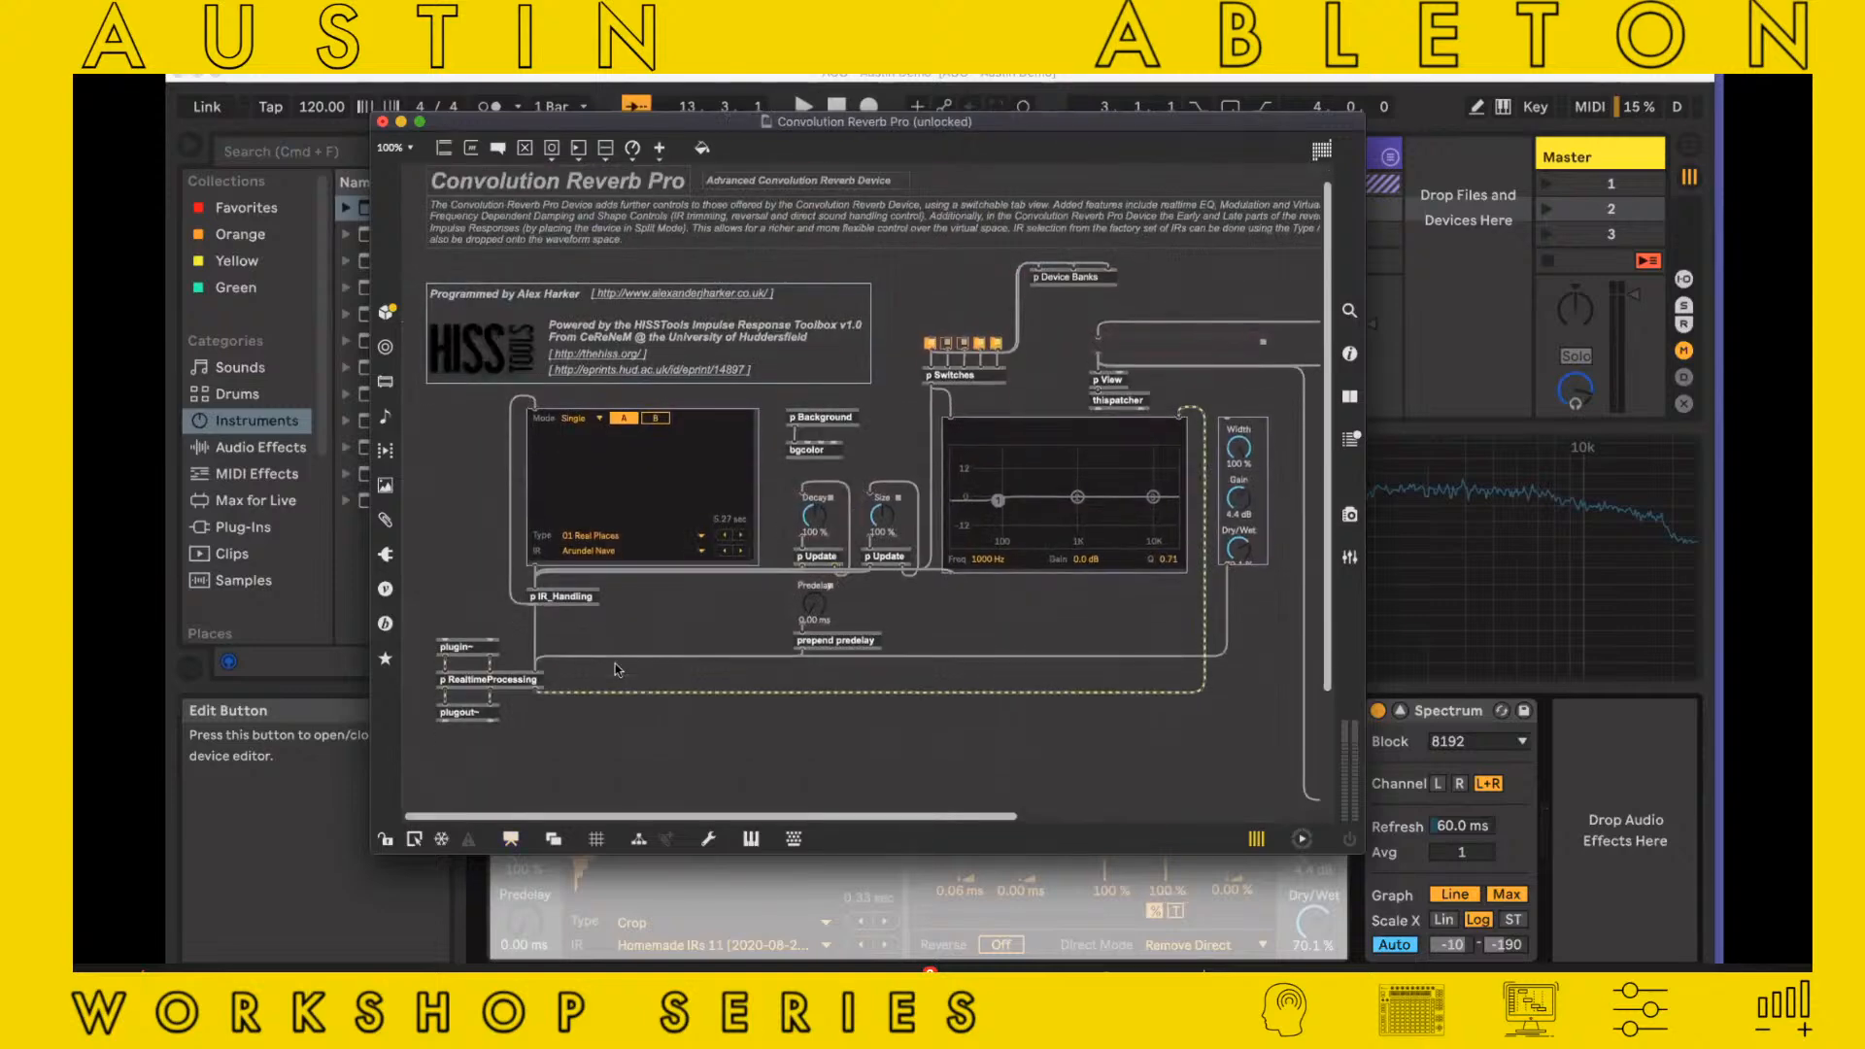
Open the RealtimeProcessing subpatcher and examine its convolve_stereo zero object's inner patch
left_click(480, 682)
left_click(480, 682)
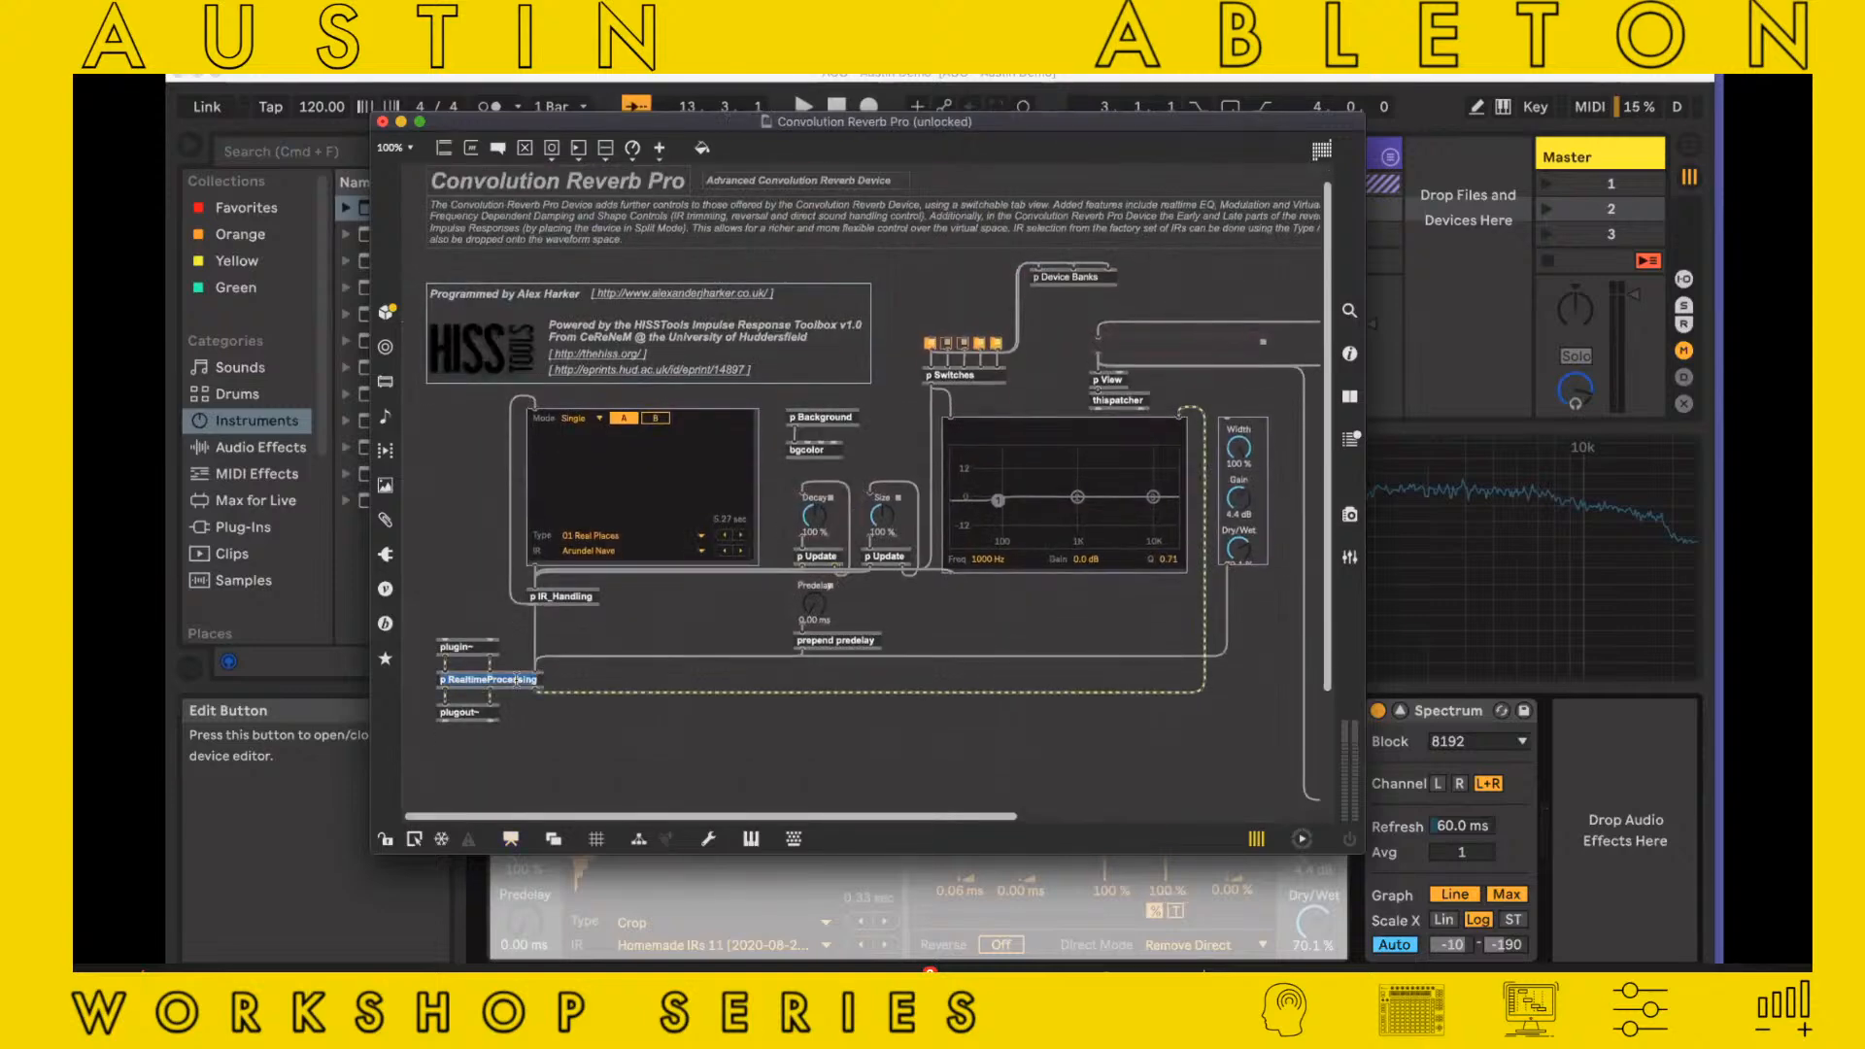
left_click(520, 680)
double_click(521, 680, "super")
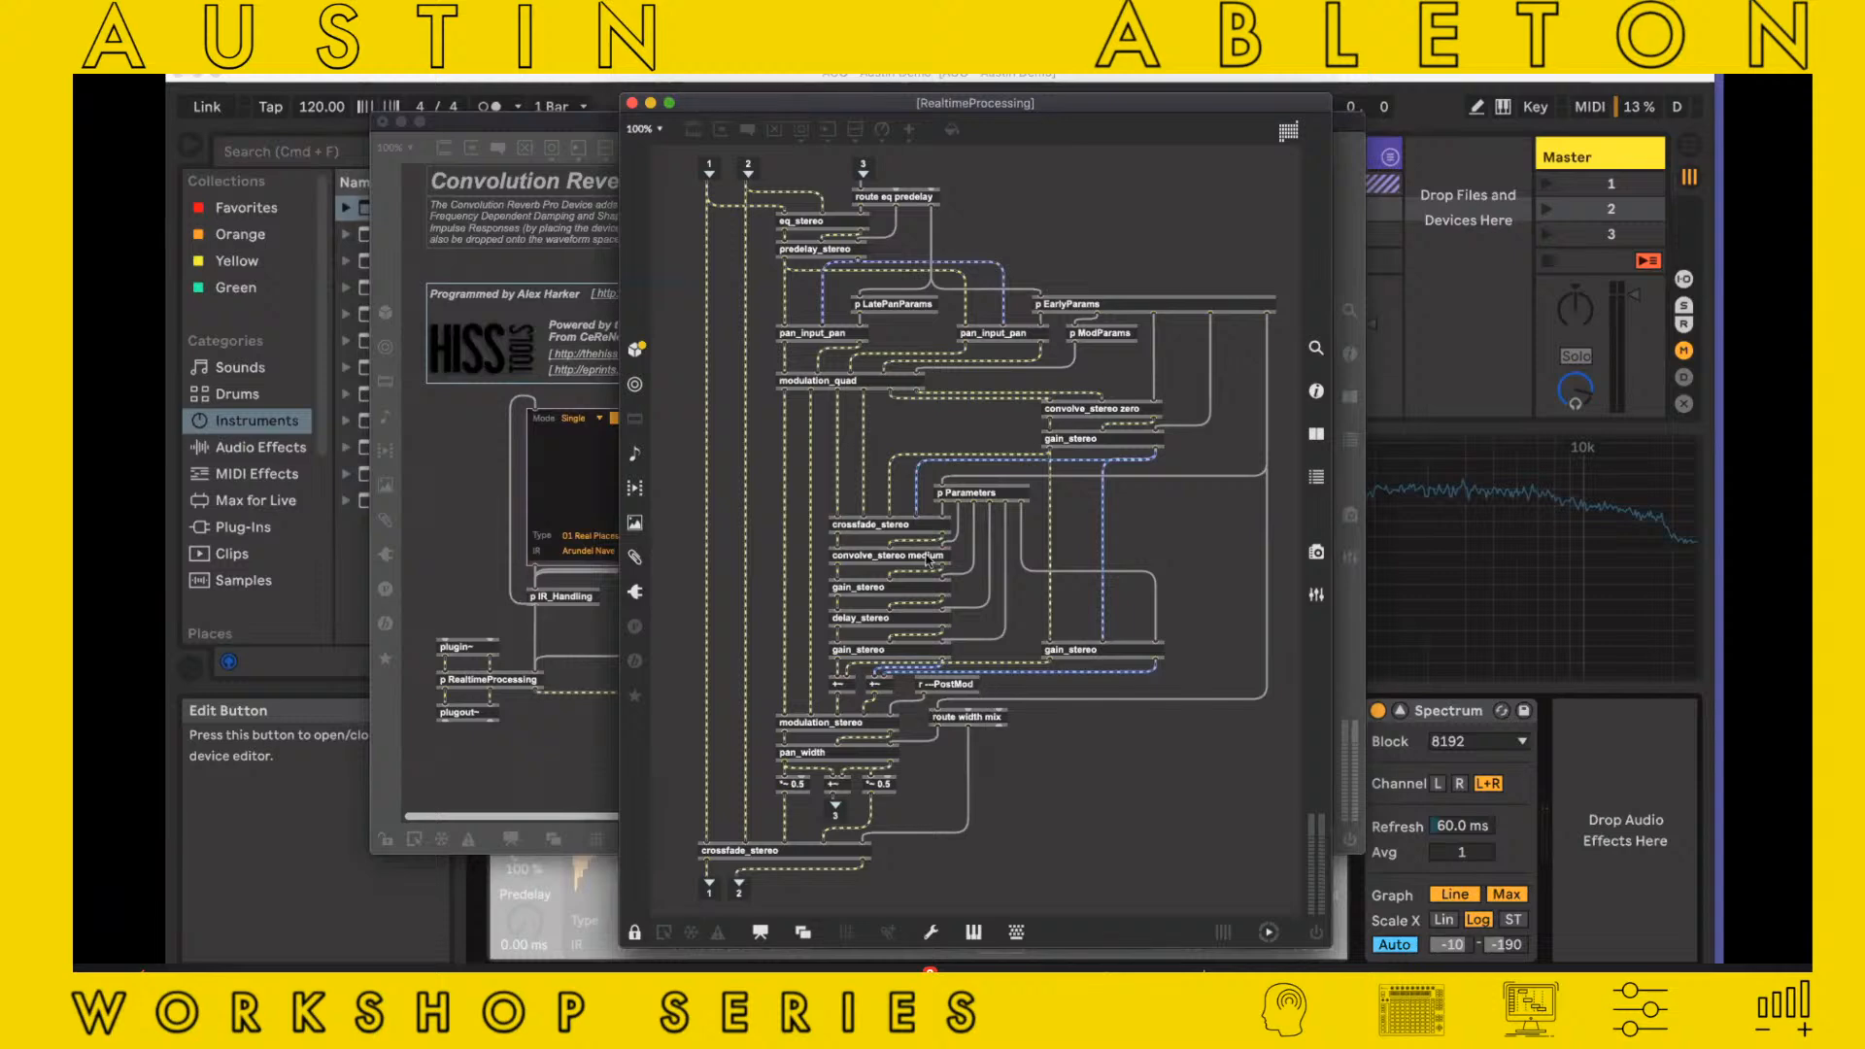
double_click(1103, 409)
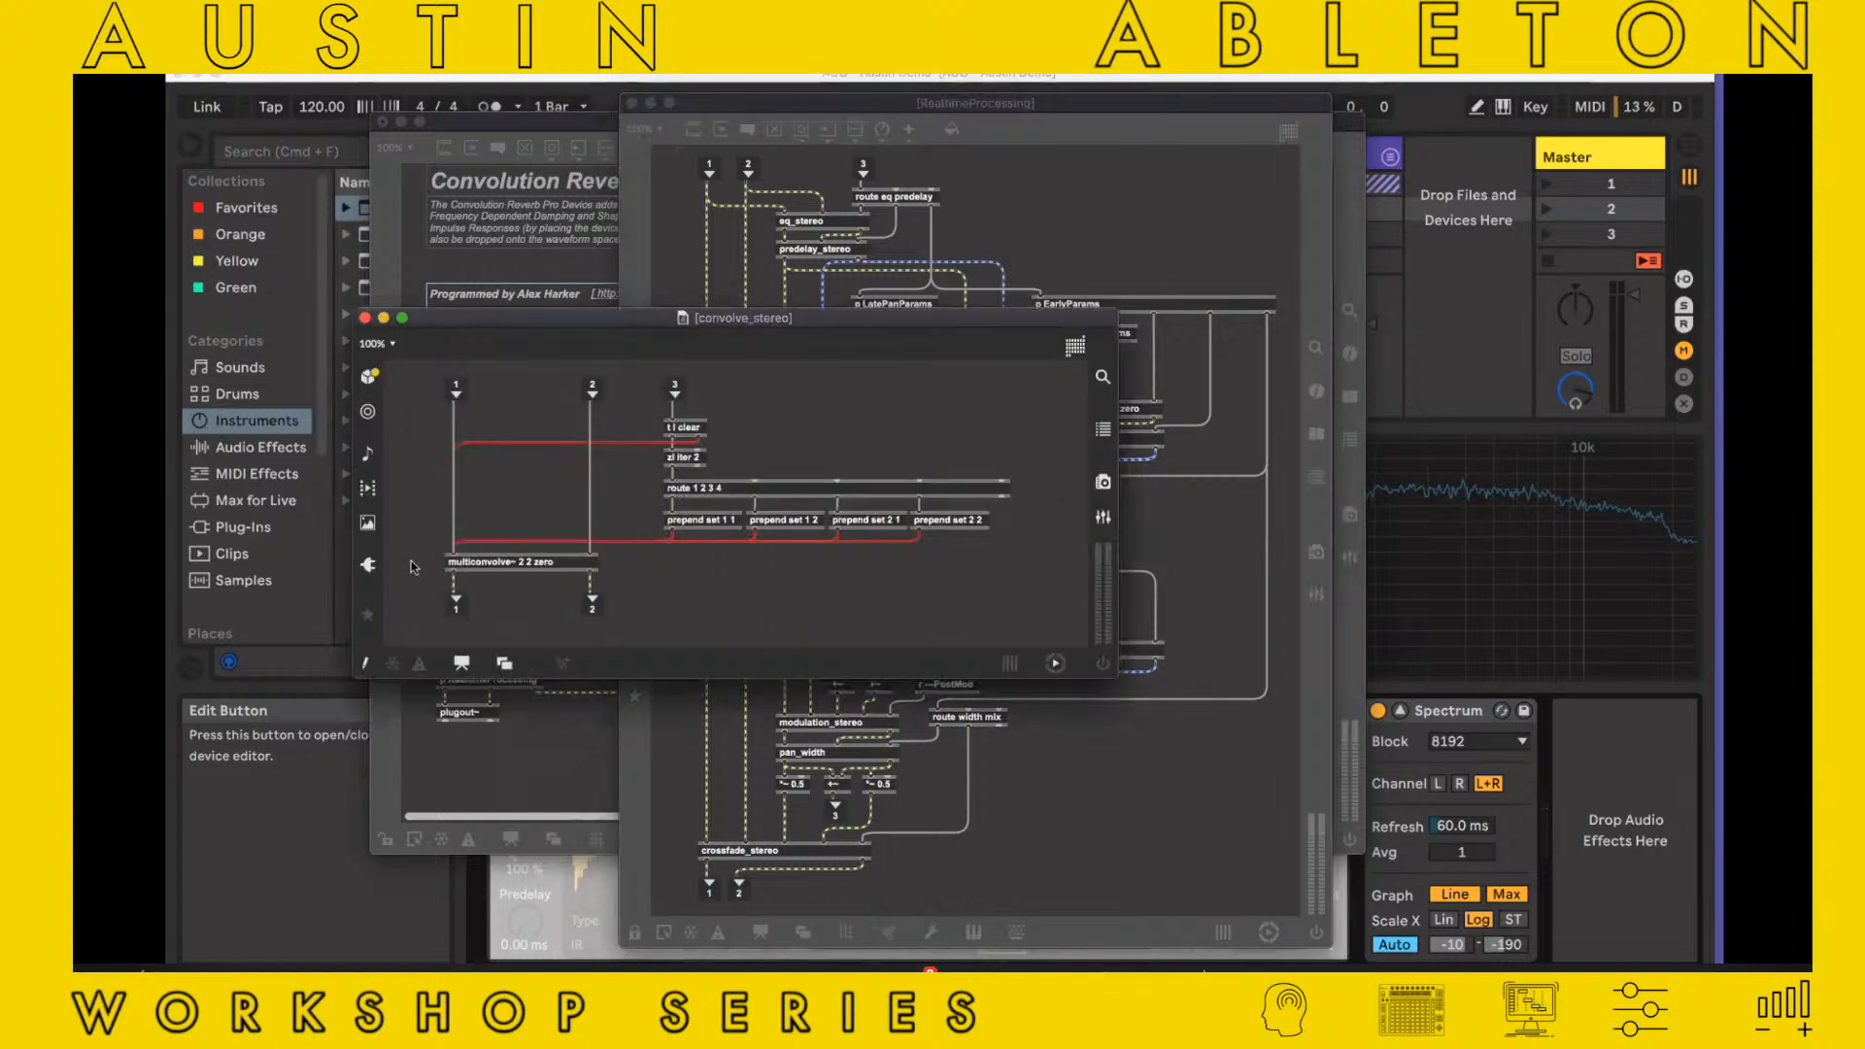
Enlarge the convolve_stereo patch to 125% and examine its multiconvolve~ 2 2 zero object
key("super+equal")
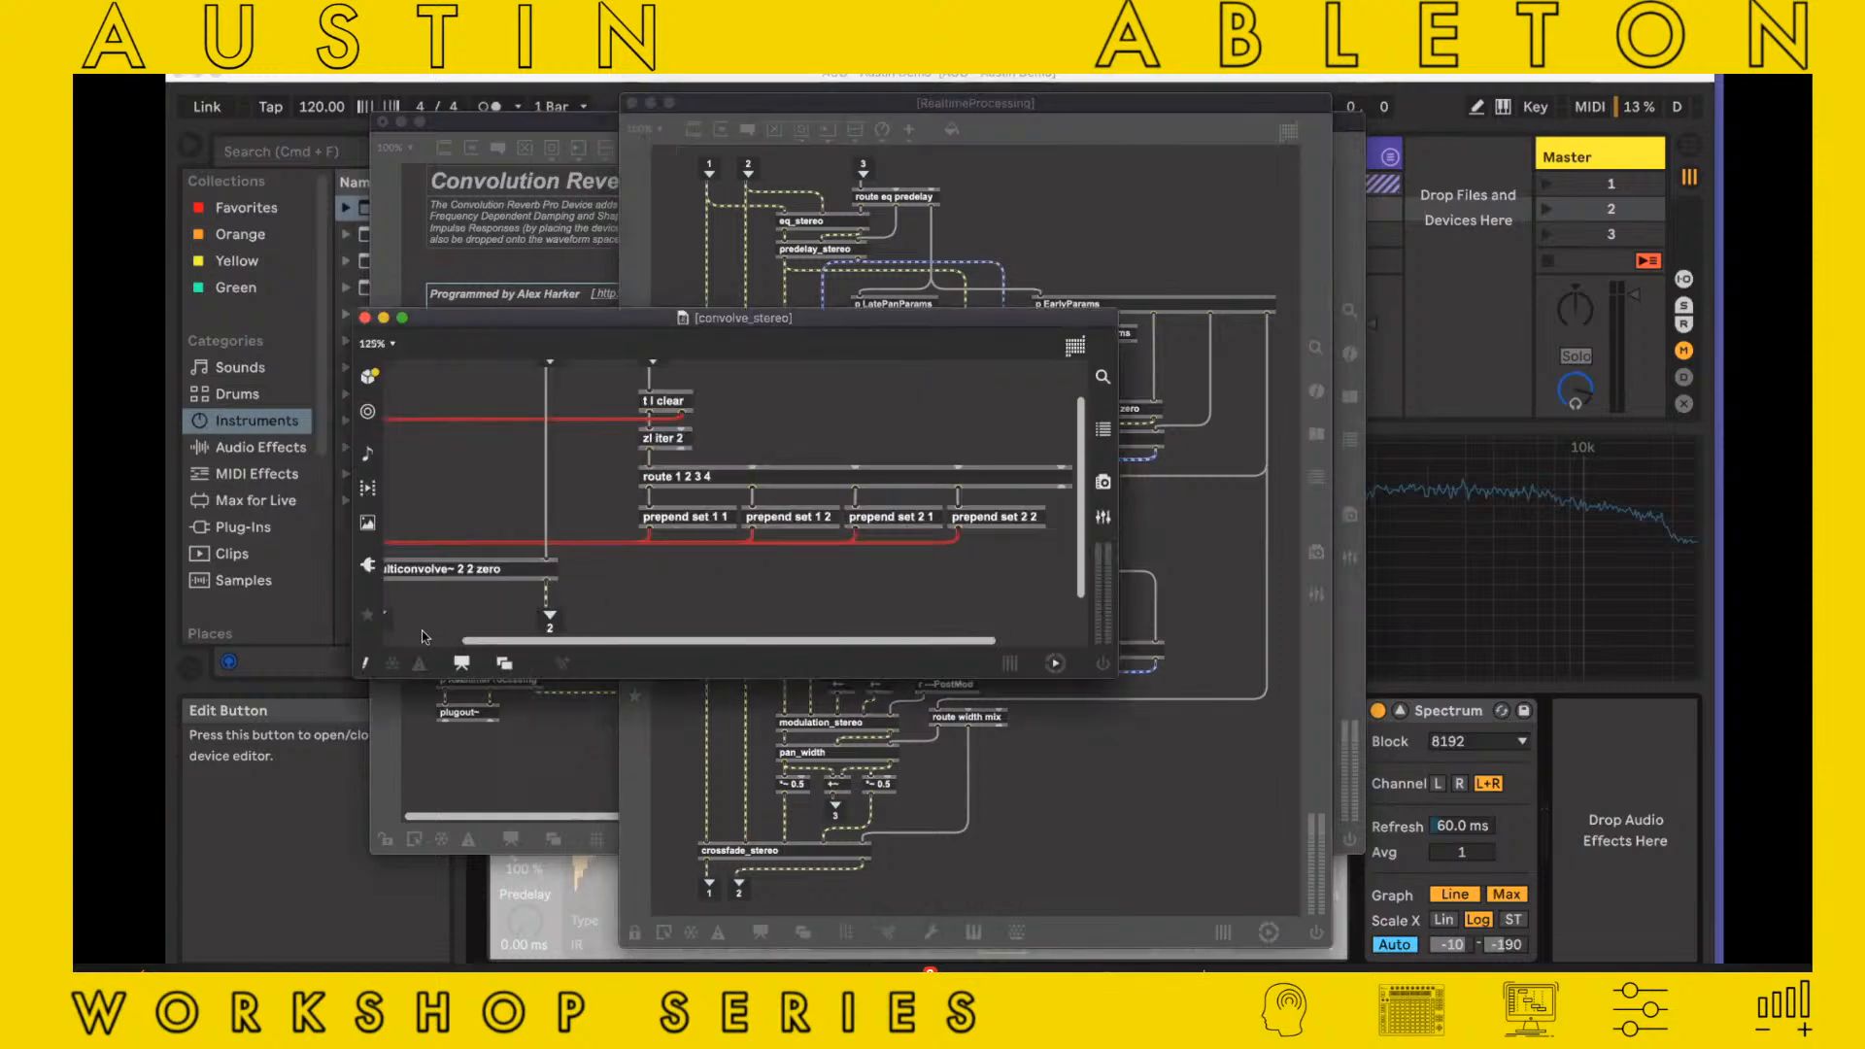
scroll(476, 560, "left", 2)
scroll(476, 563, "left", 1)
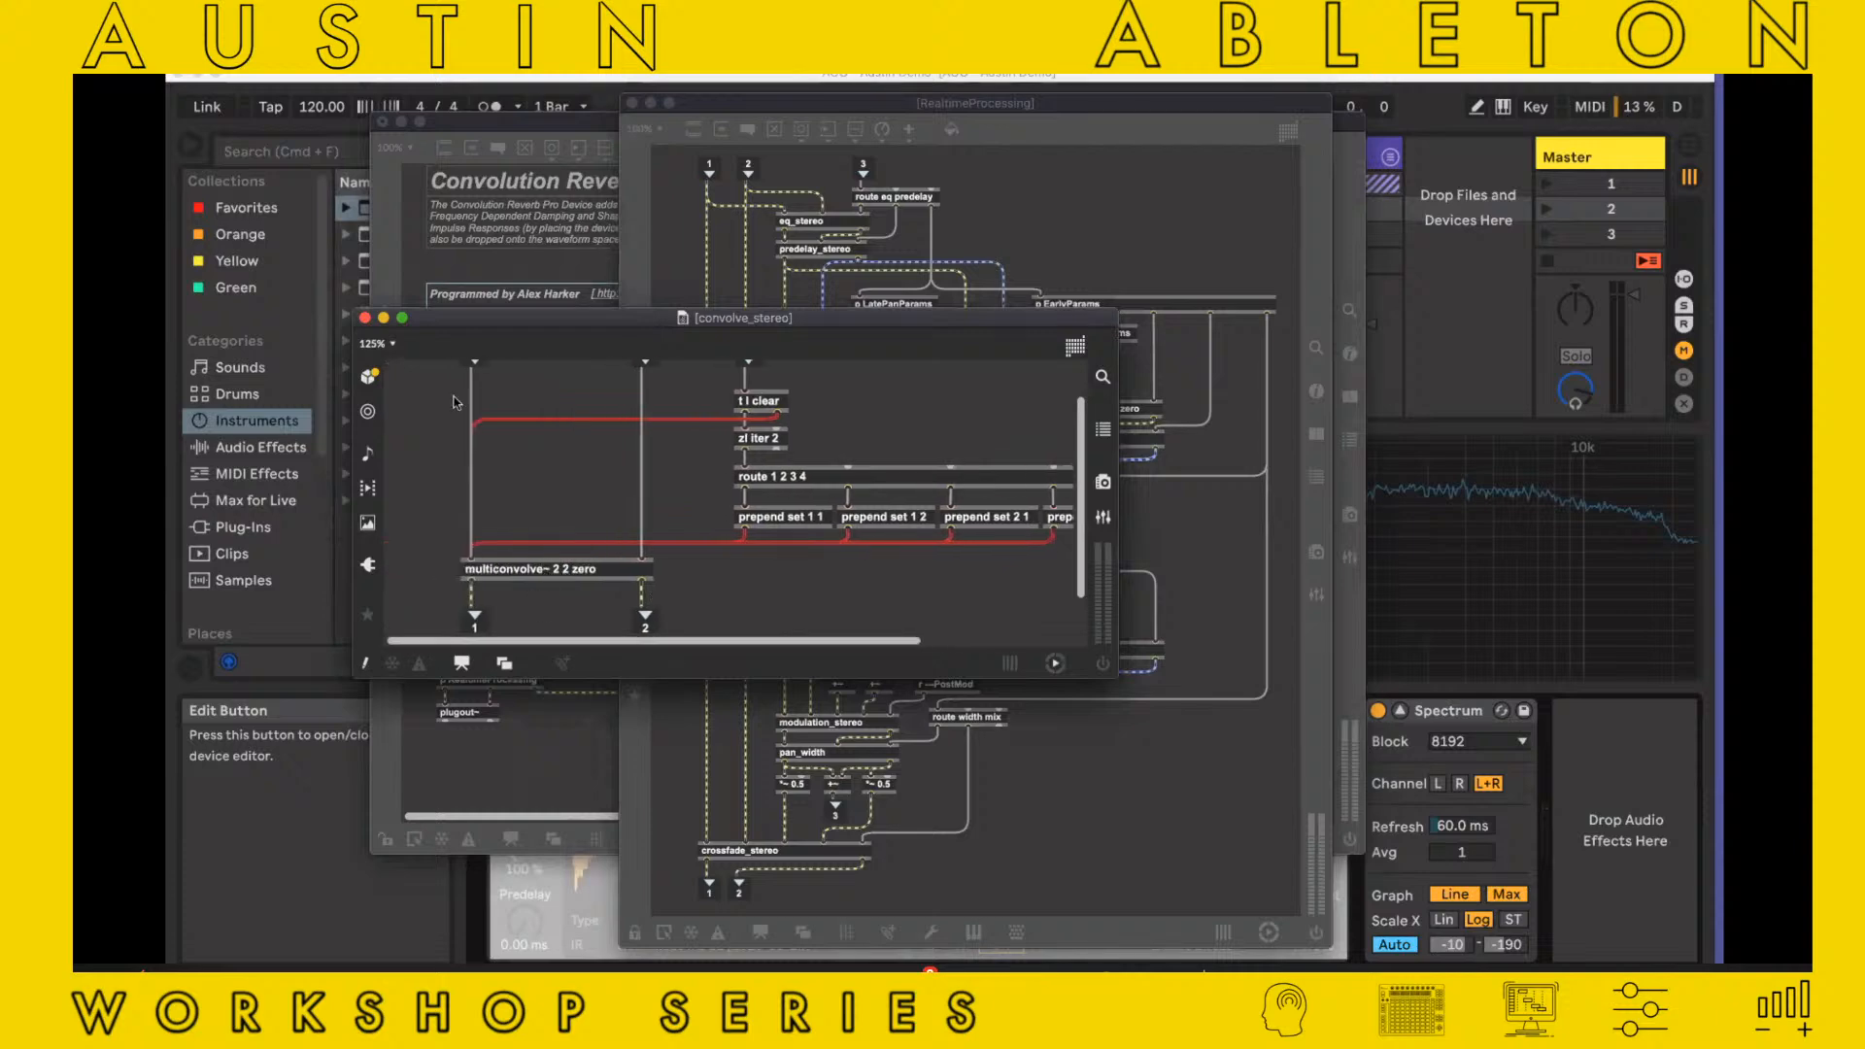
Close the convolve_stereo, RealtimeProcessing and Convolution Reverb Pro patch windows, discarding the changes to the device
left_click(365, 319)
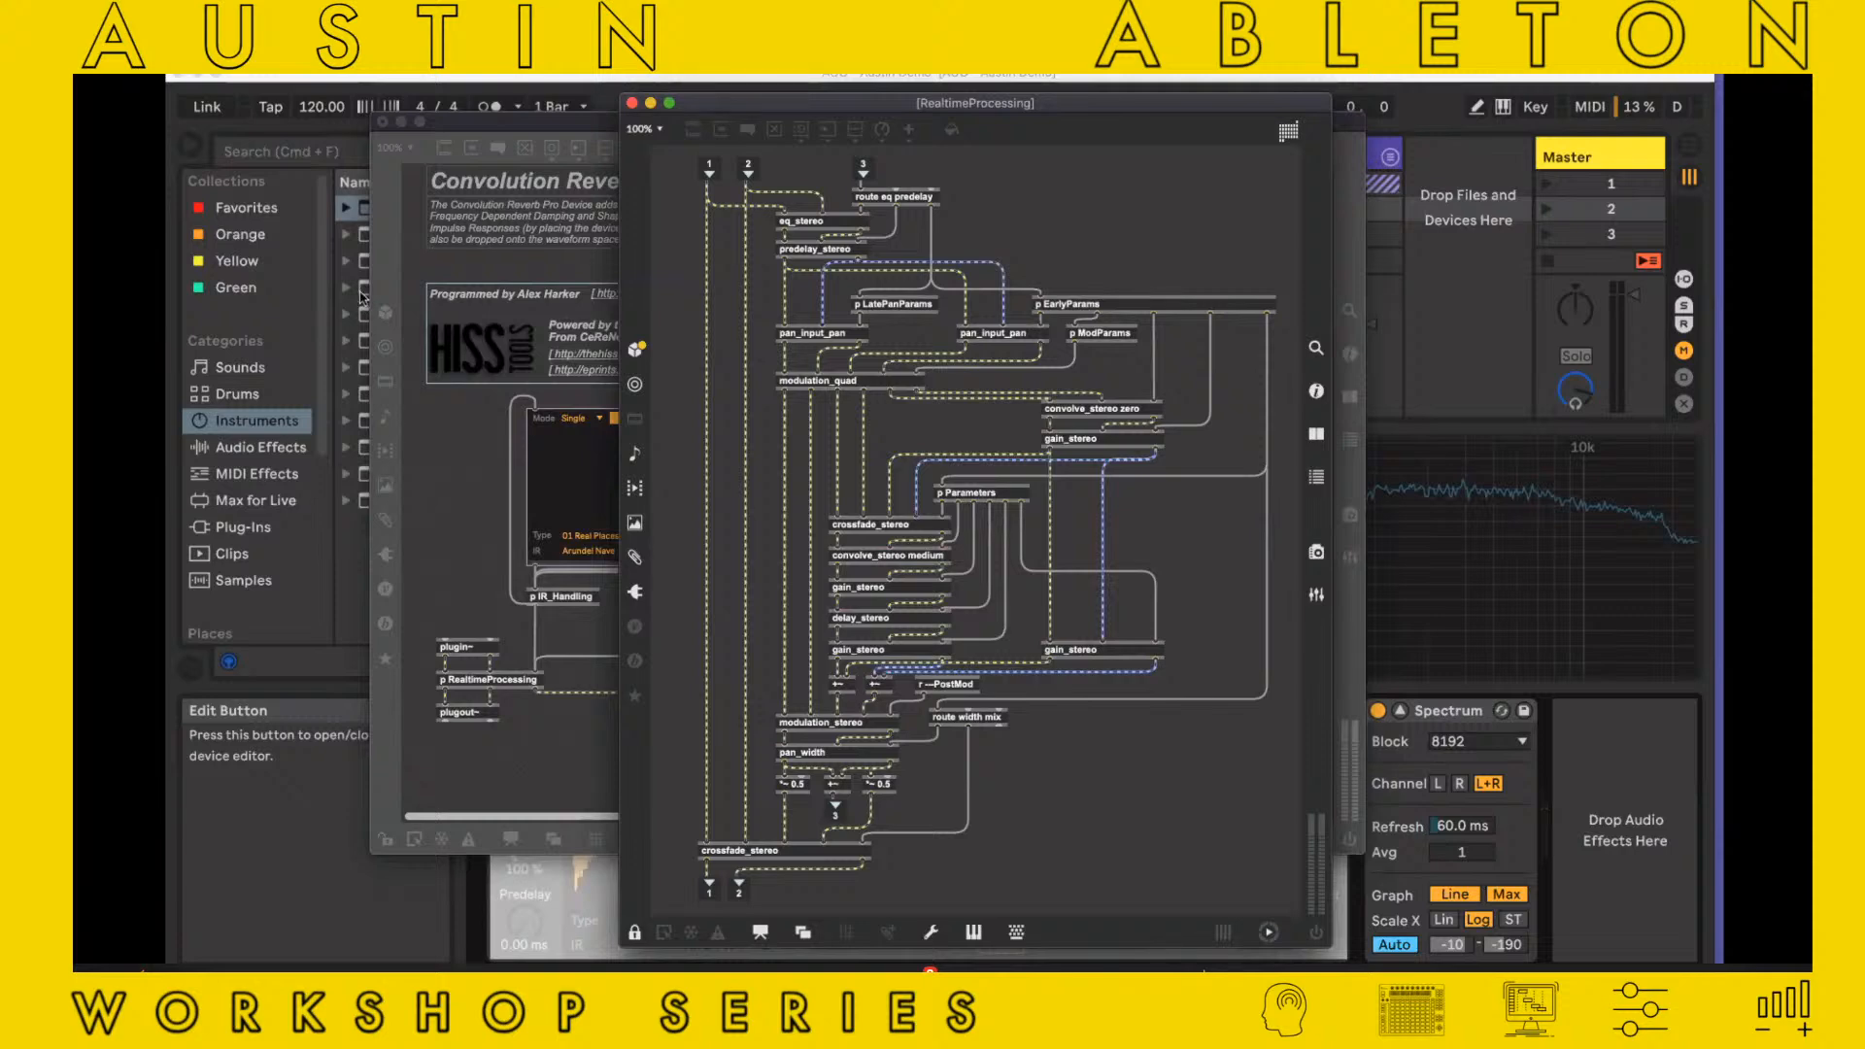
left_click(631, 104)
left_click(382, 121)
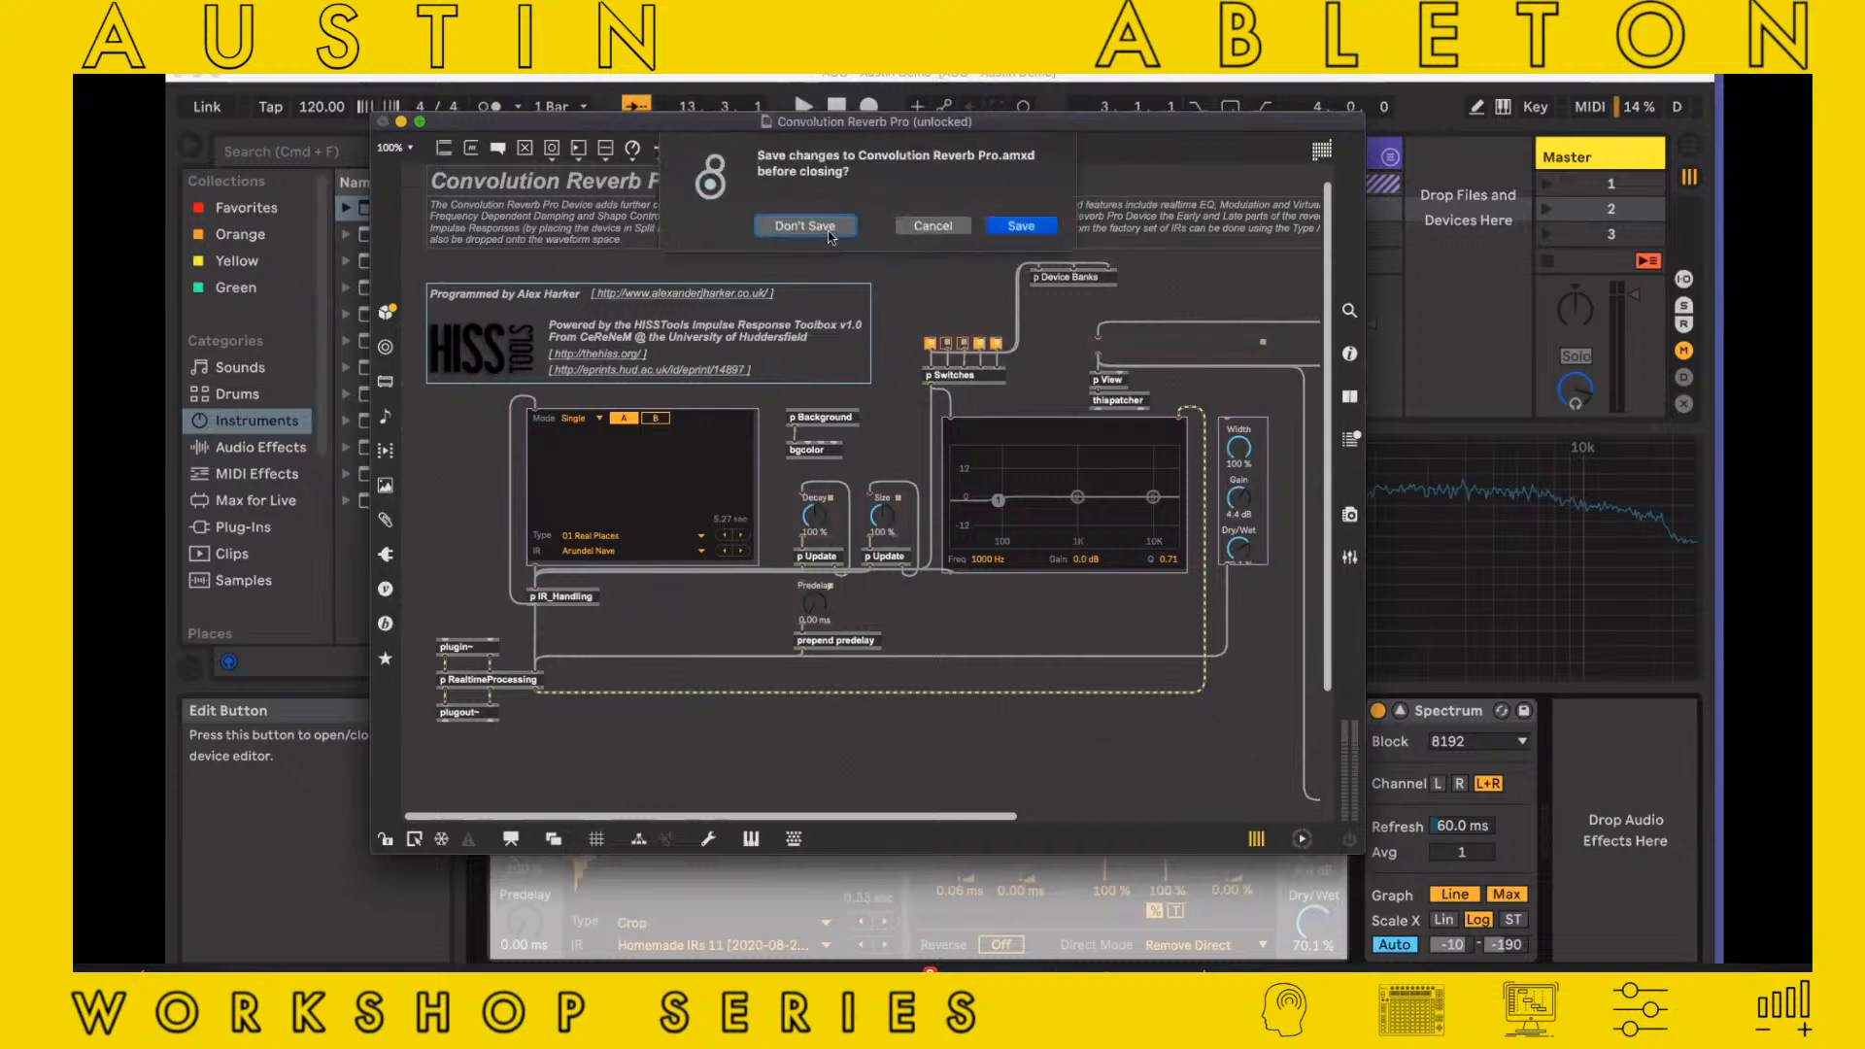
left_click(829, 228)
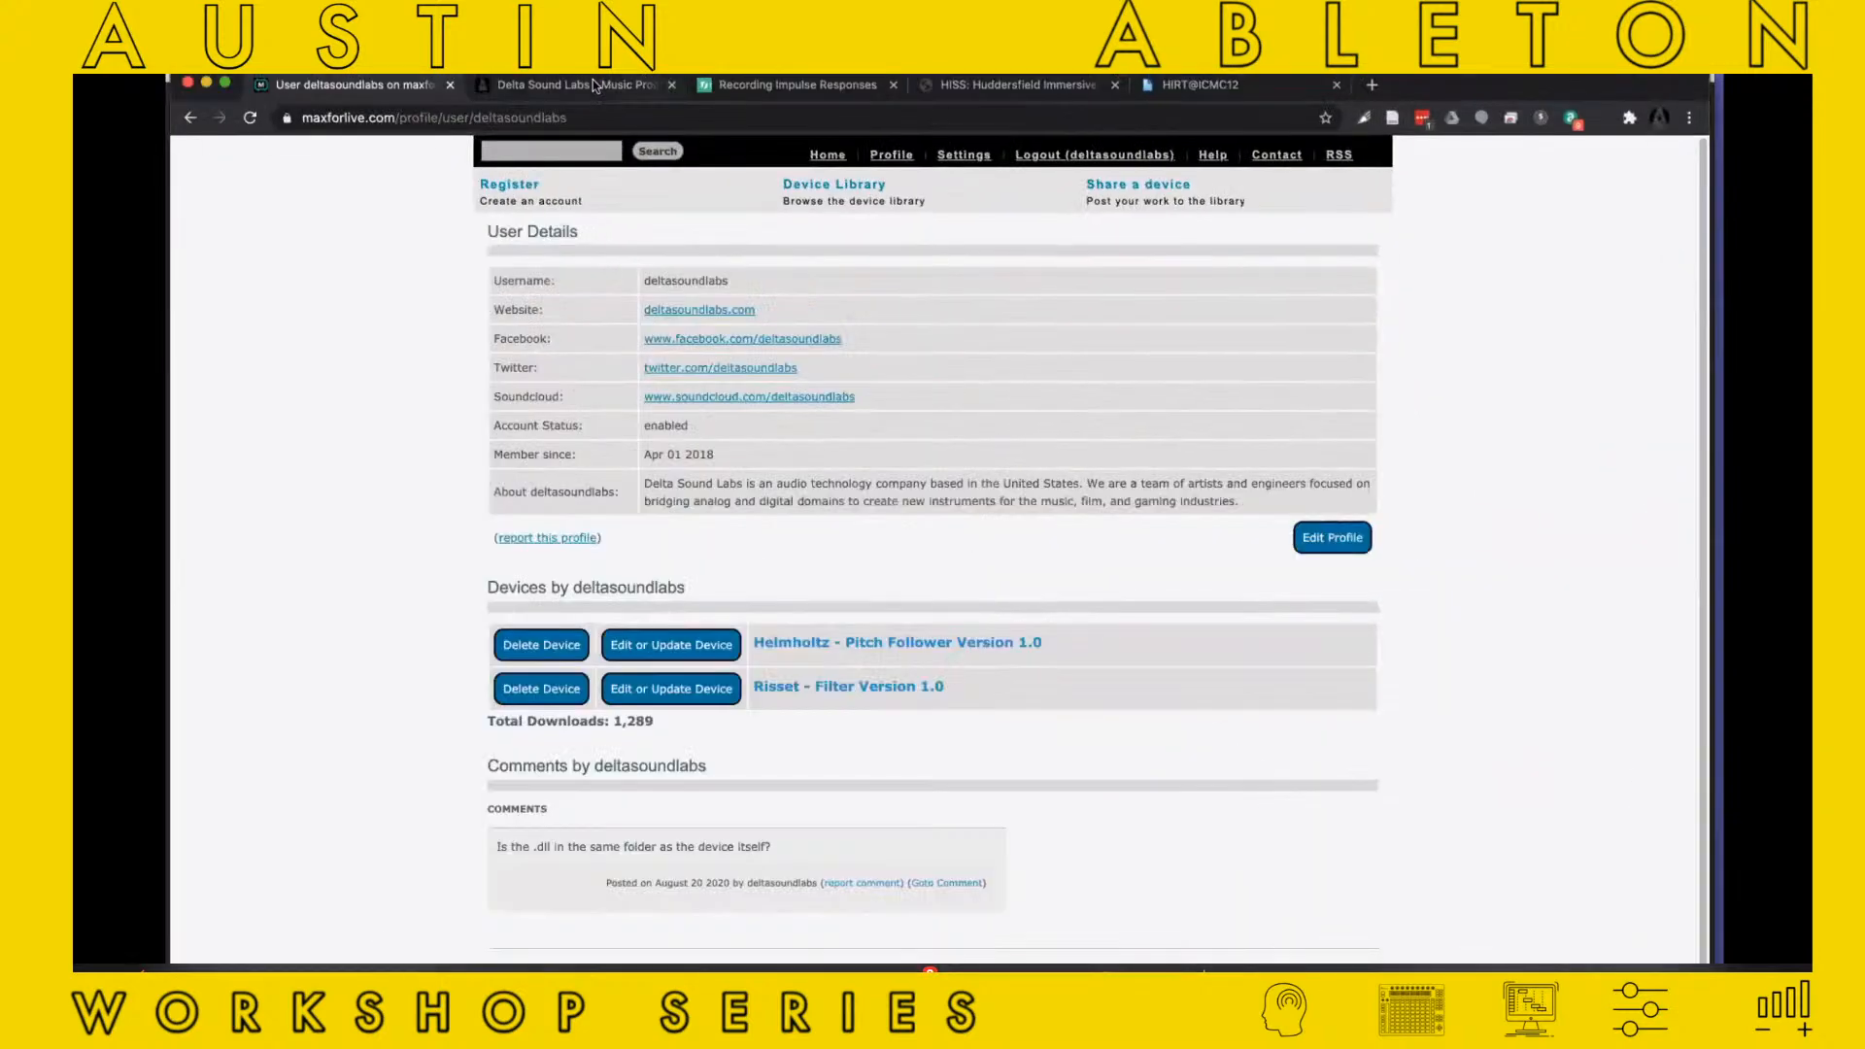
View the Delta Sound Labs website in the browser, go to its products and open Stream 1.1
left_click(592, 85)
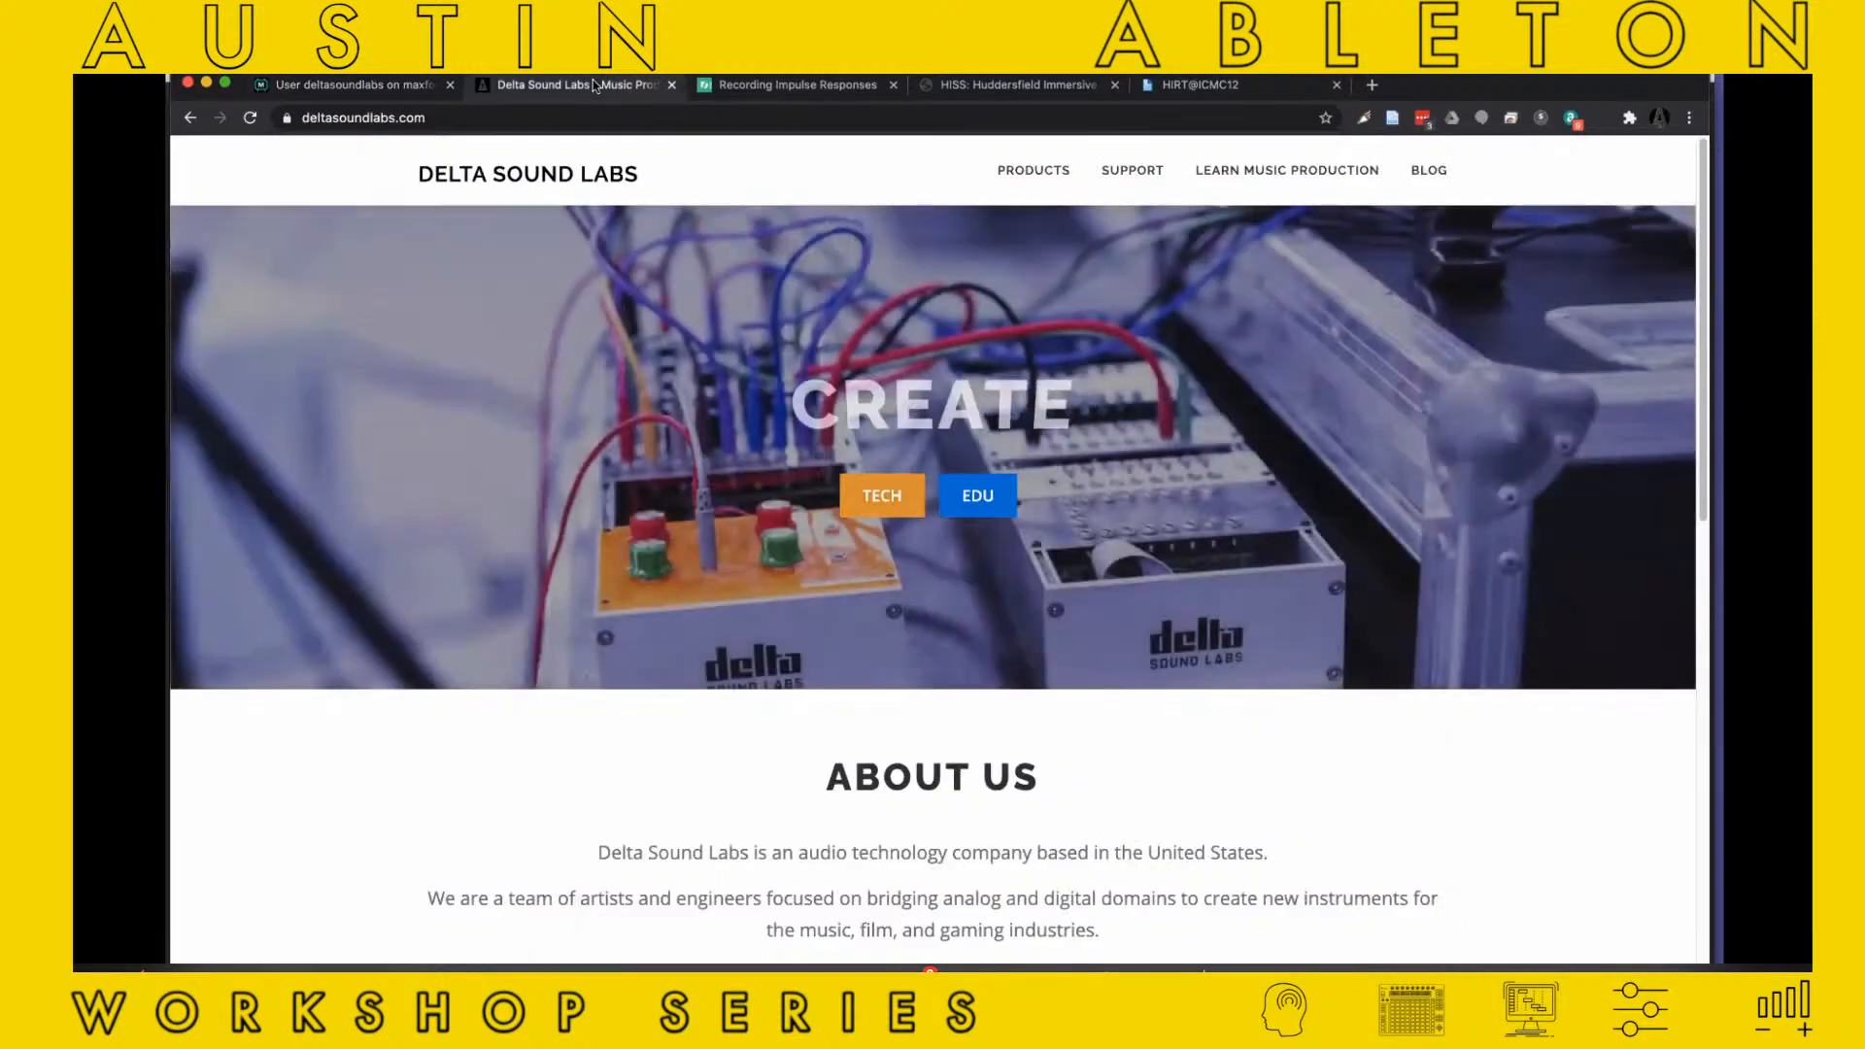
left_click(1029, 173)
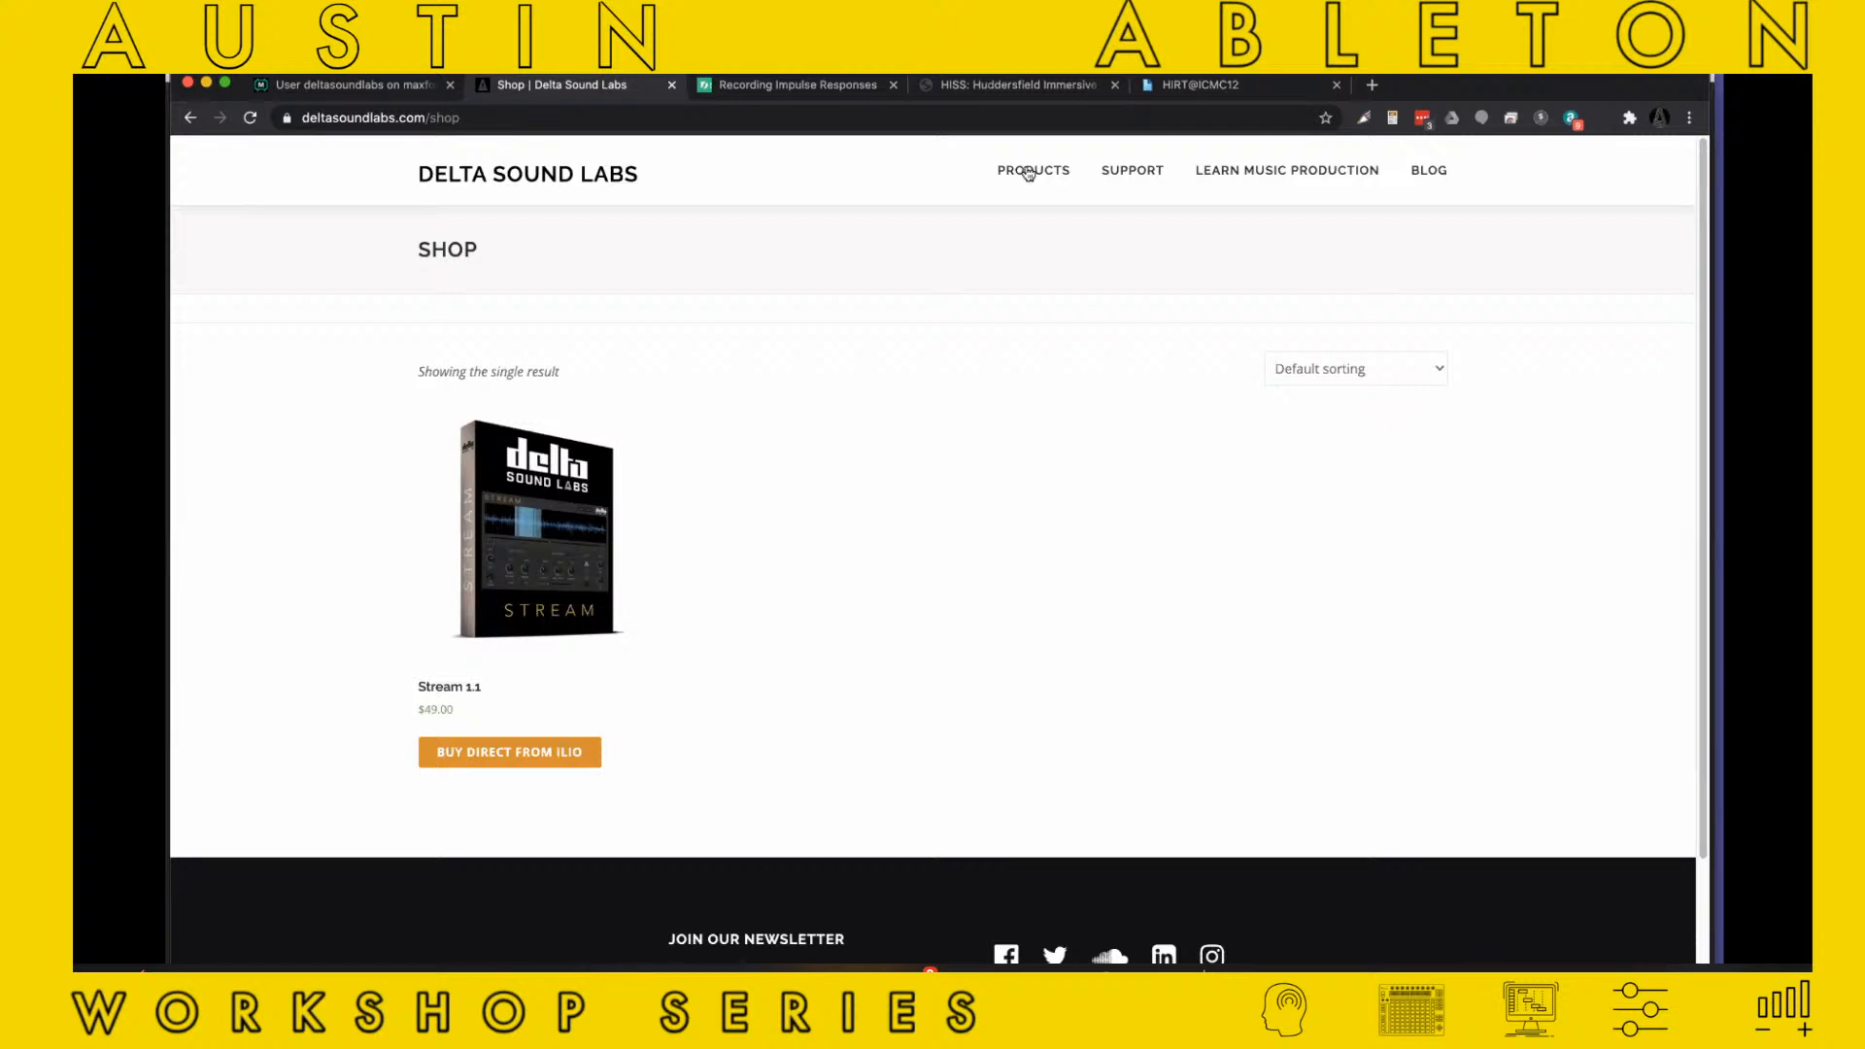
left_click(570, 557)
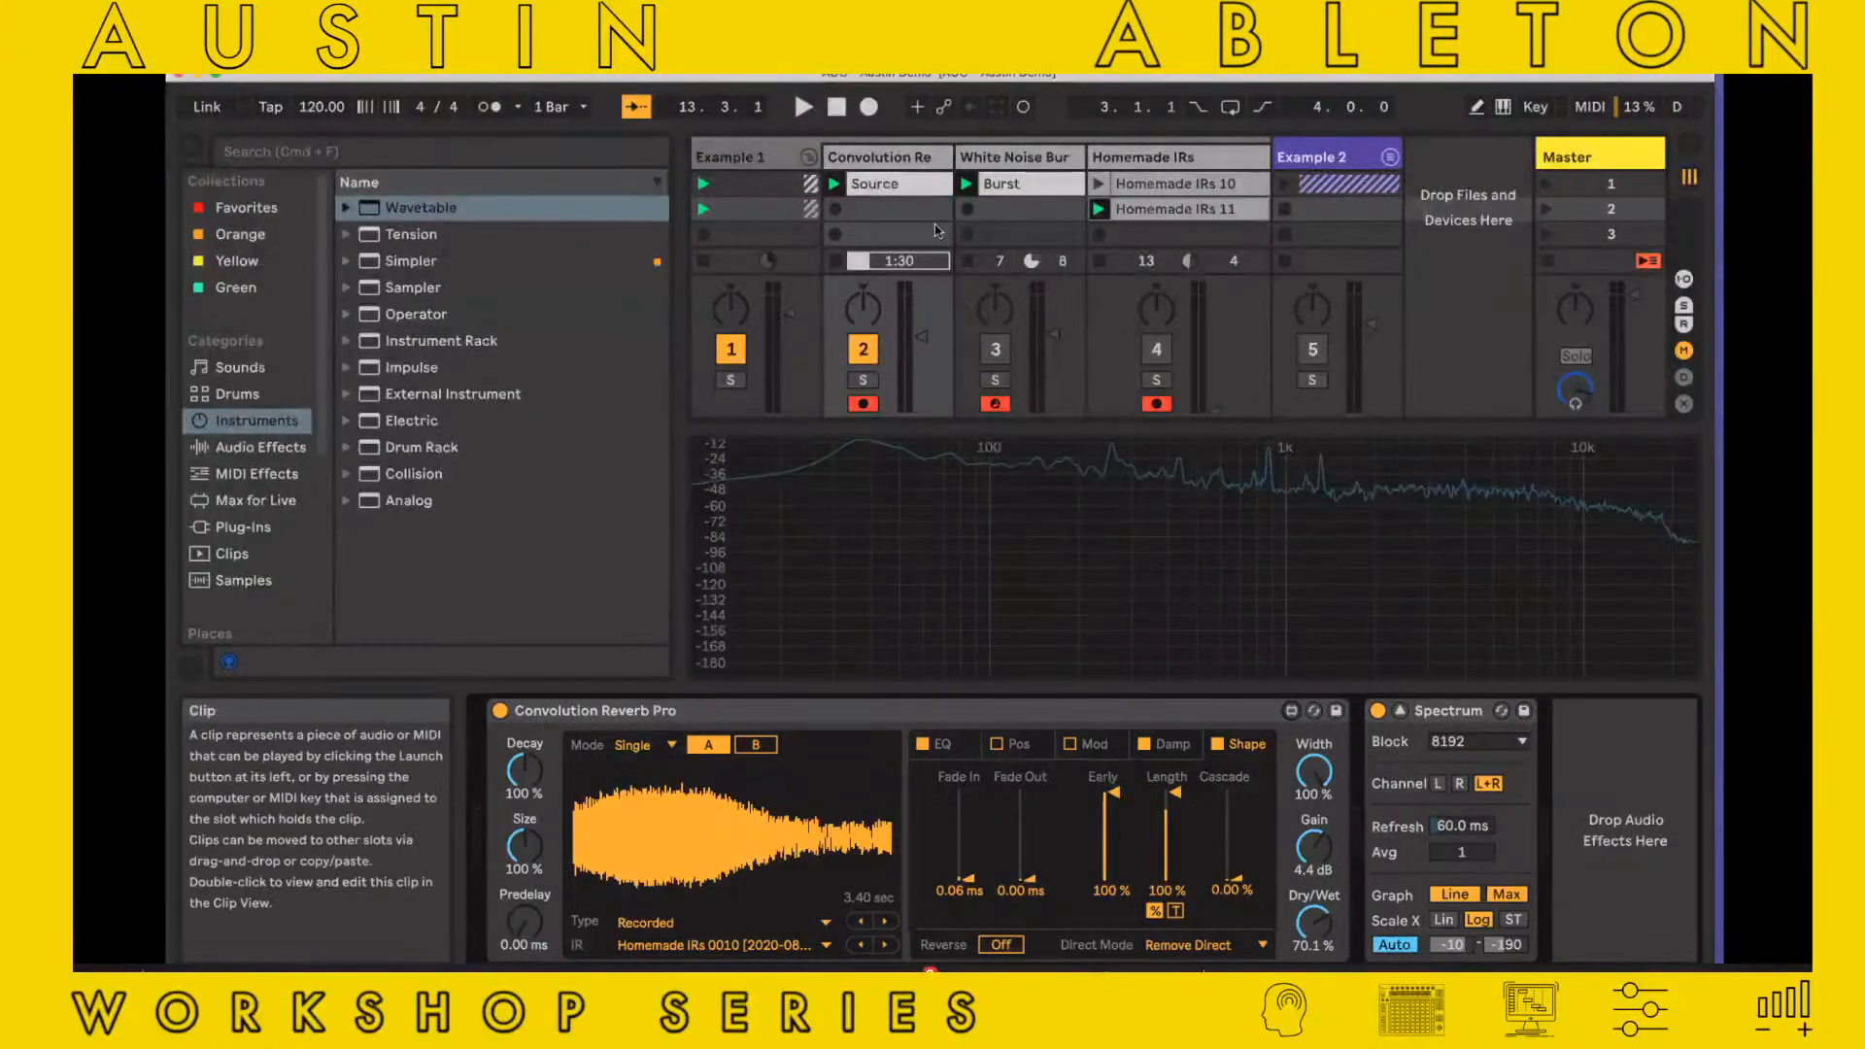
In Ableton Live, unfold the Example 2 group, then activate the 808 Core Kit track and show its devices
left_click(938, 151)
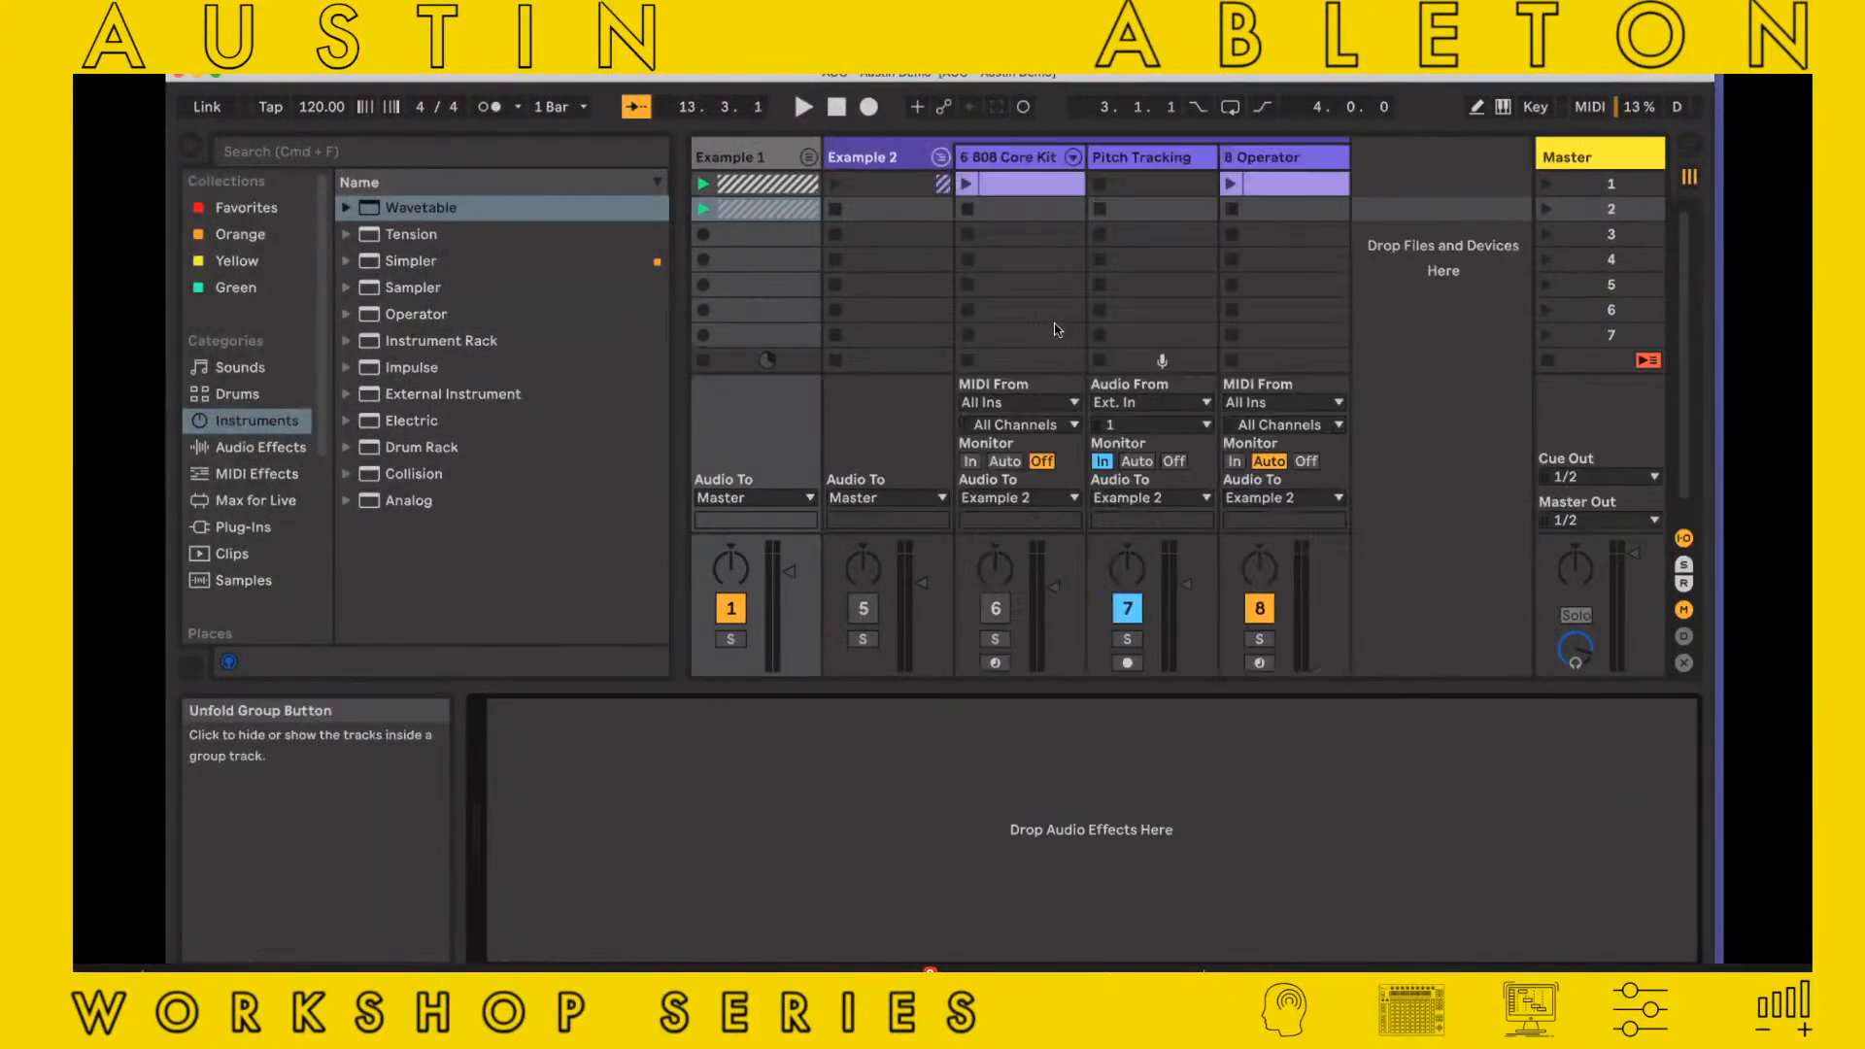
left_click(940, 149)
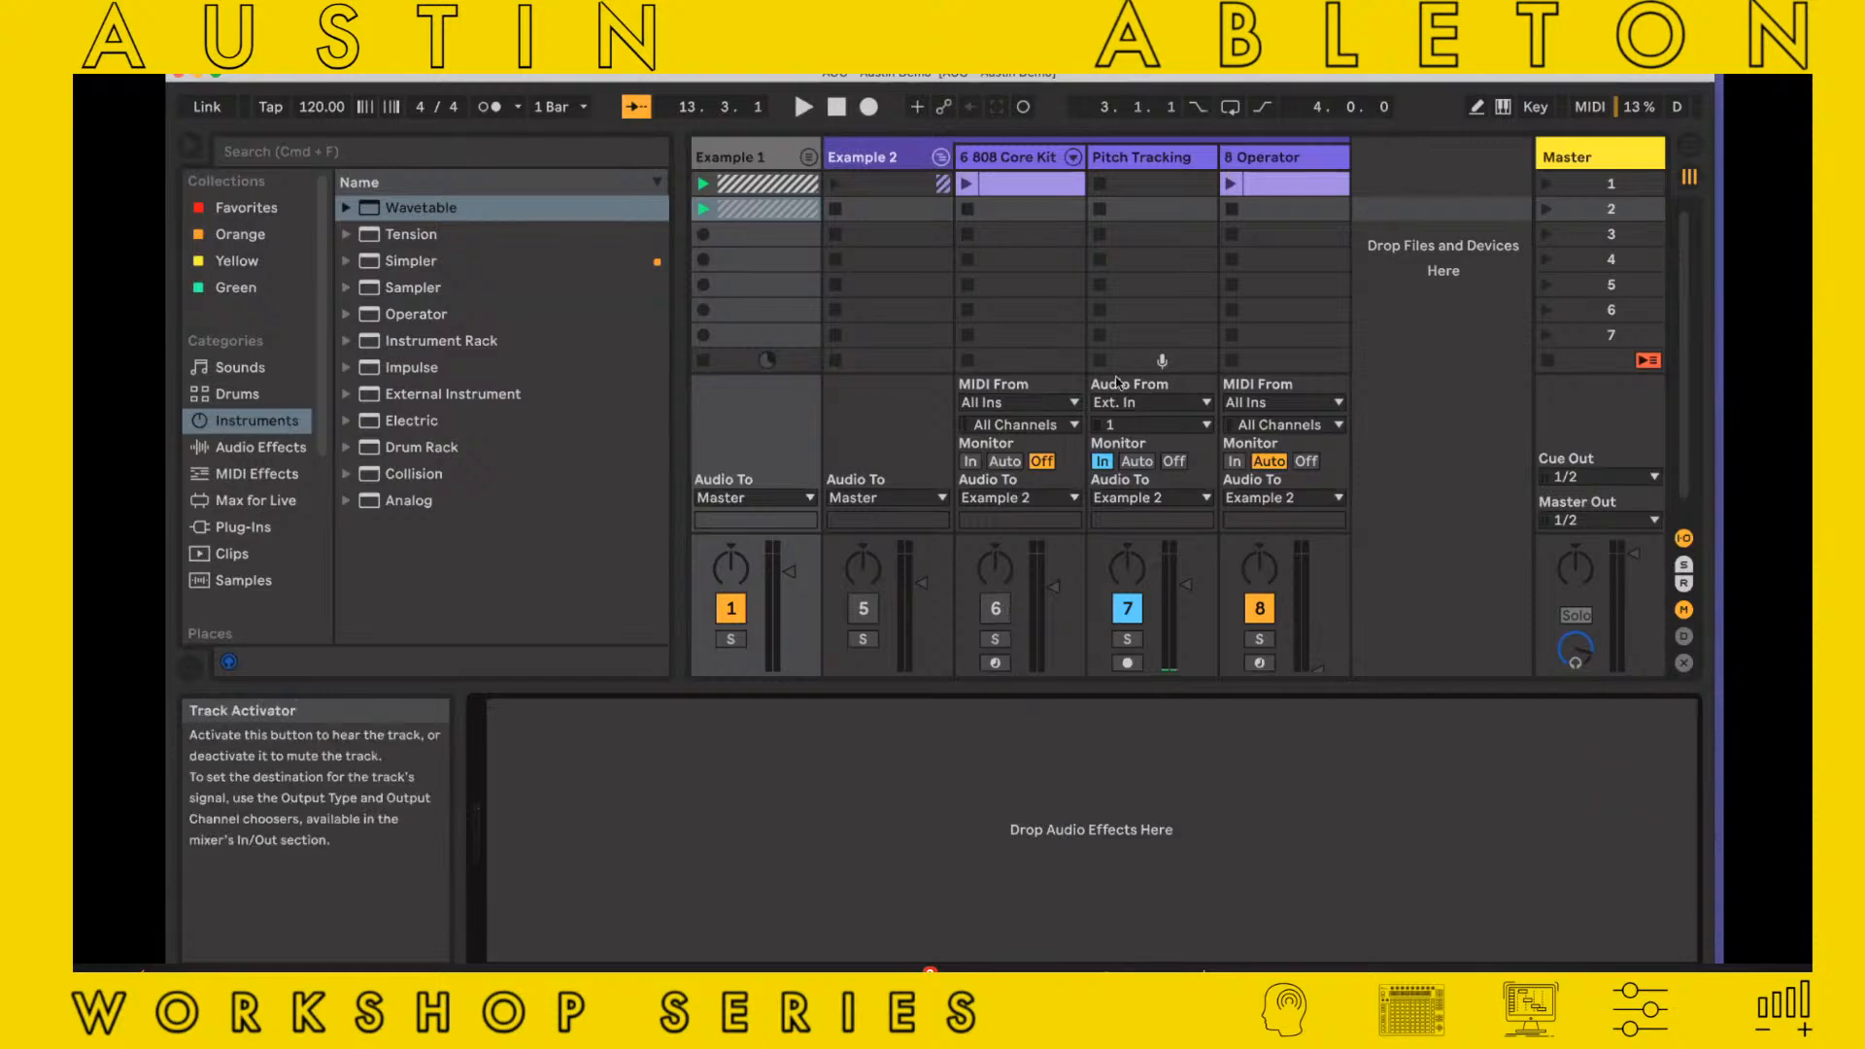
left_click(995, 608)
left_click(1034, 161)
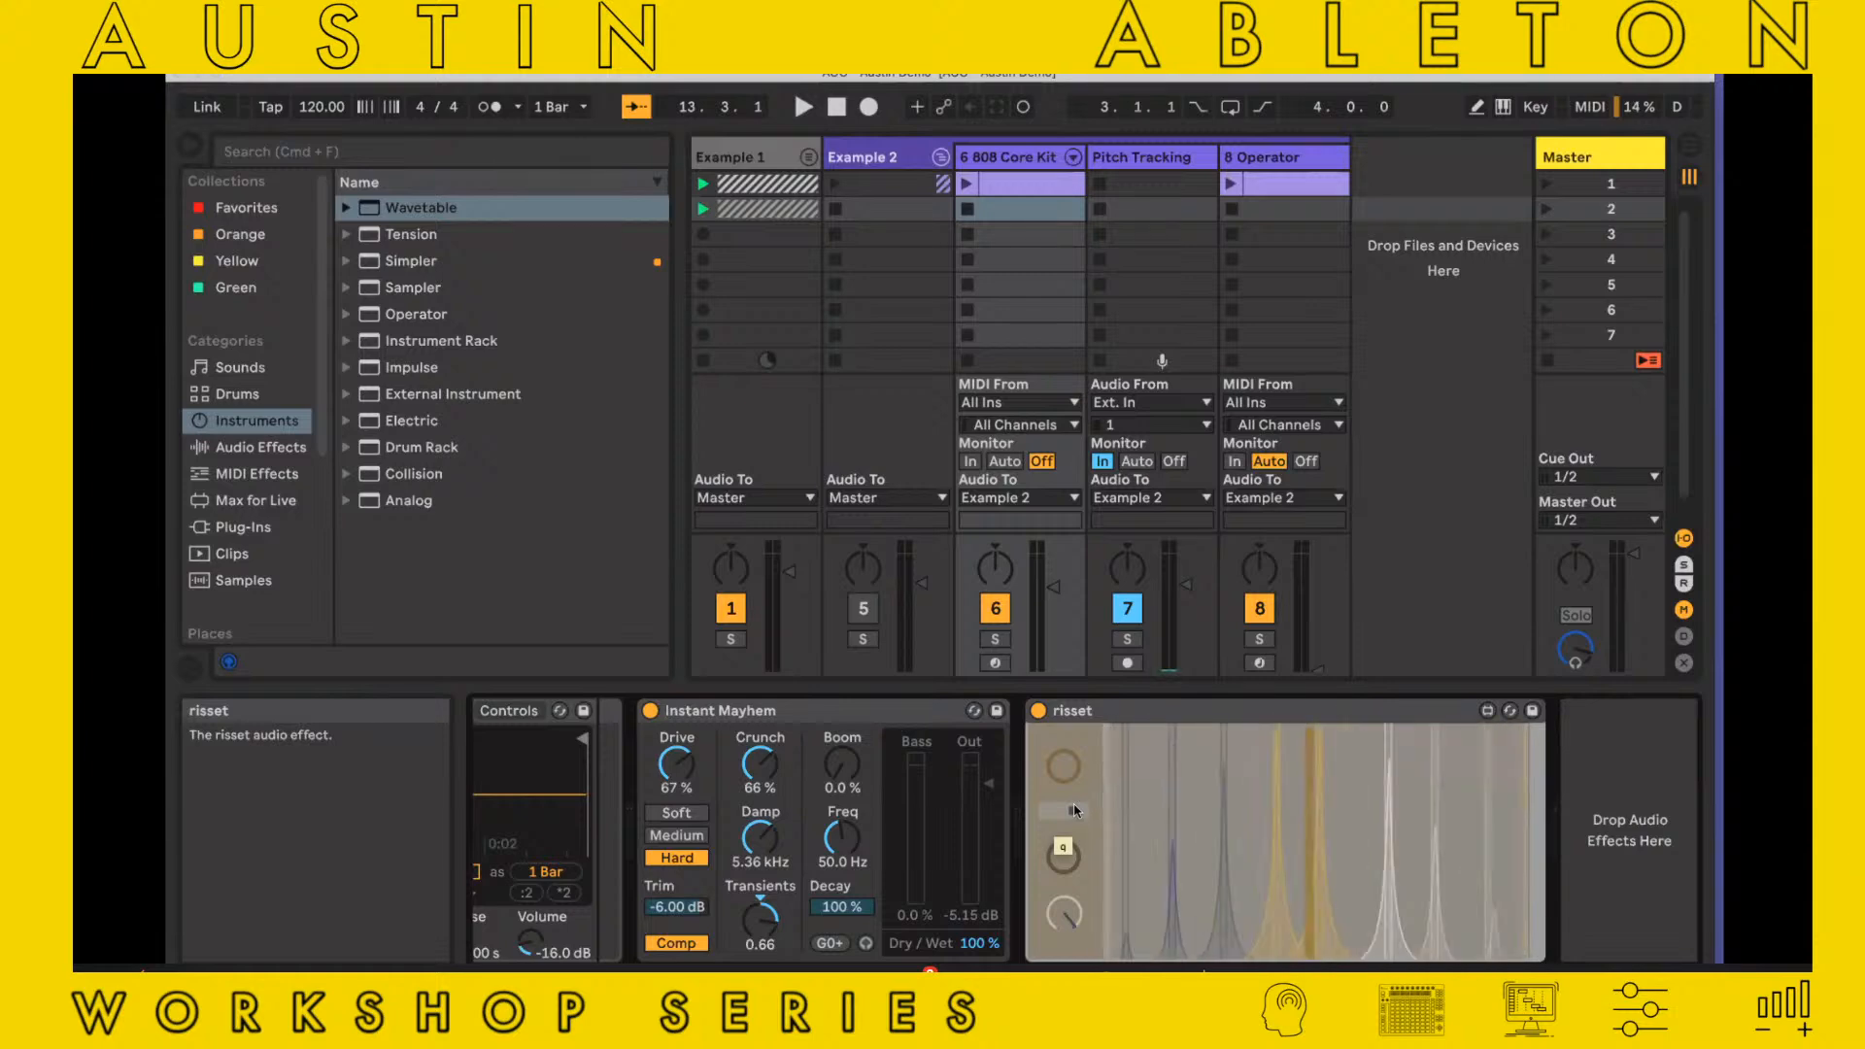
Lower the q of the risset device on the 808 Core Kit track and bypass the device
left_click_drag(1073, 809, 1044, 810)
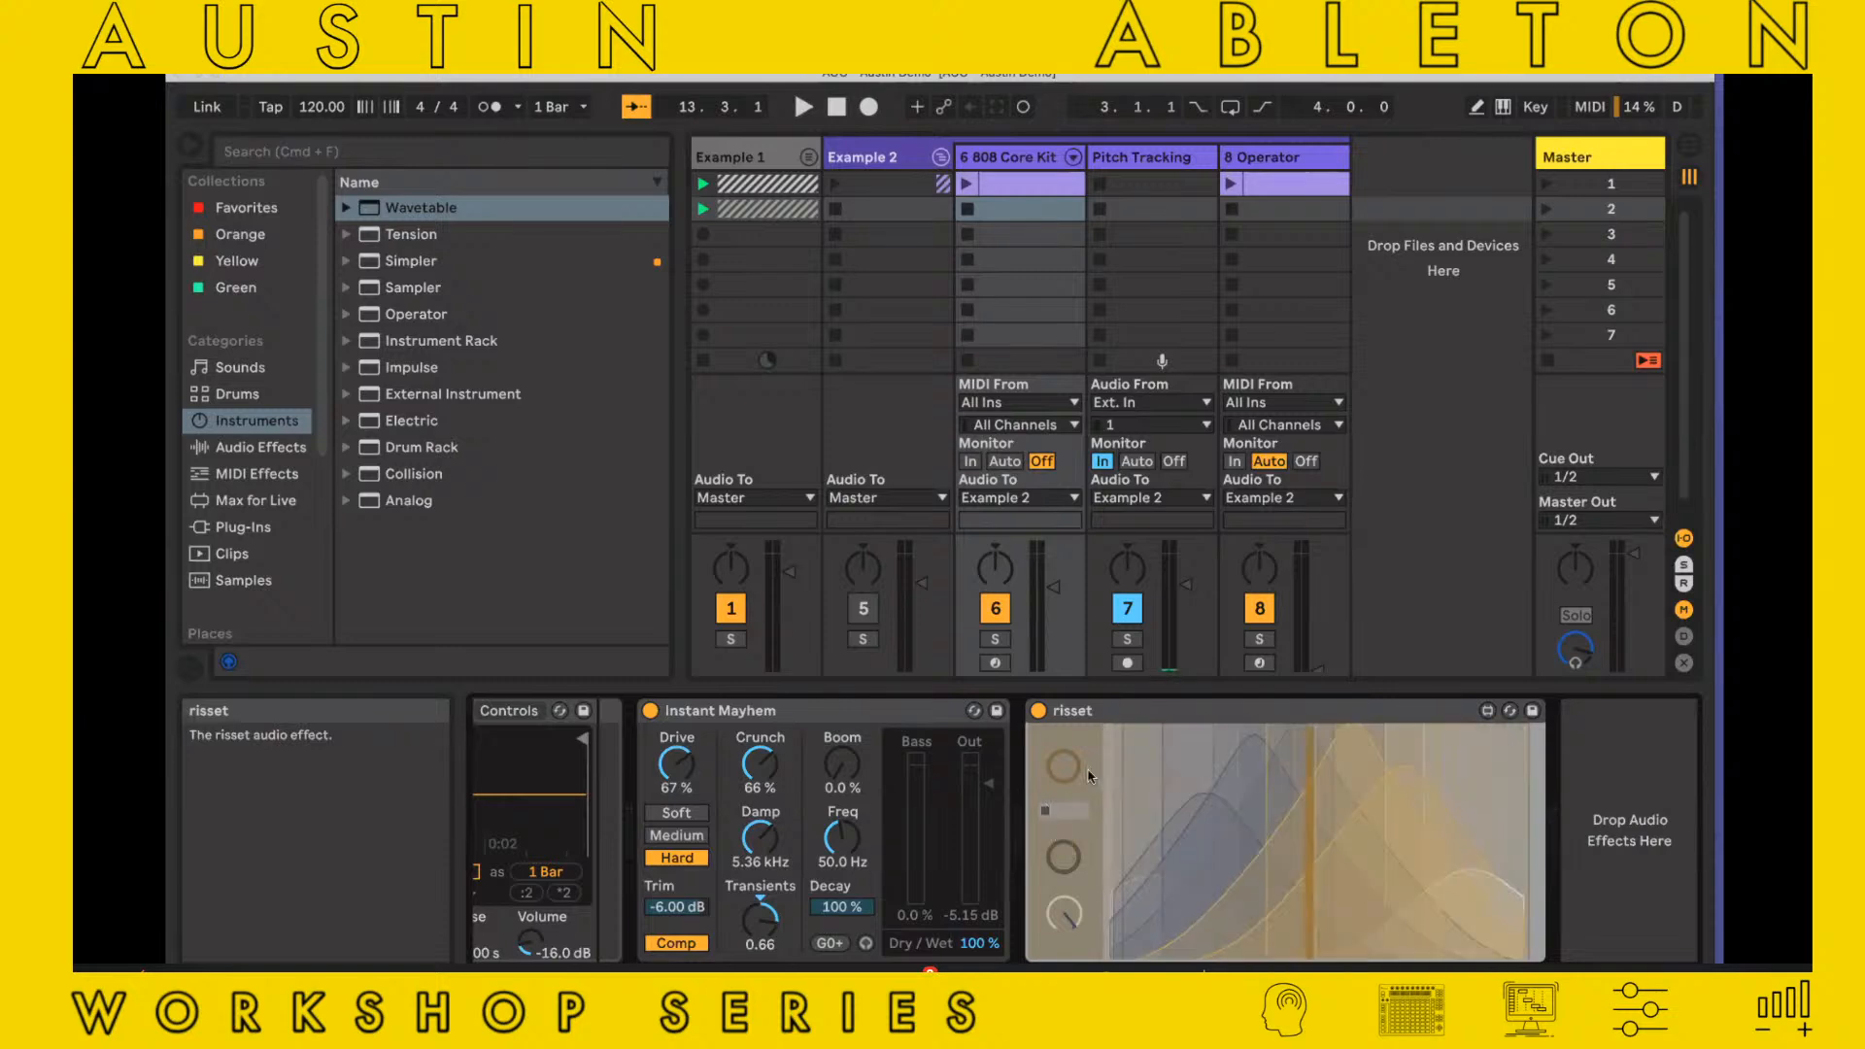
left_click(1038, 712)
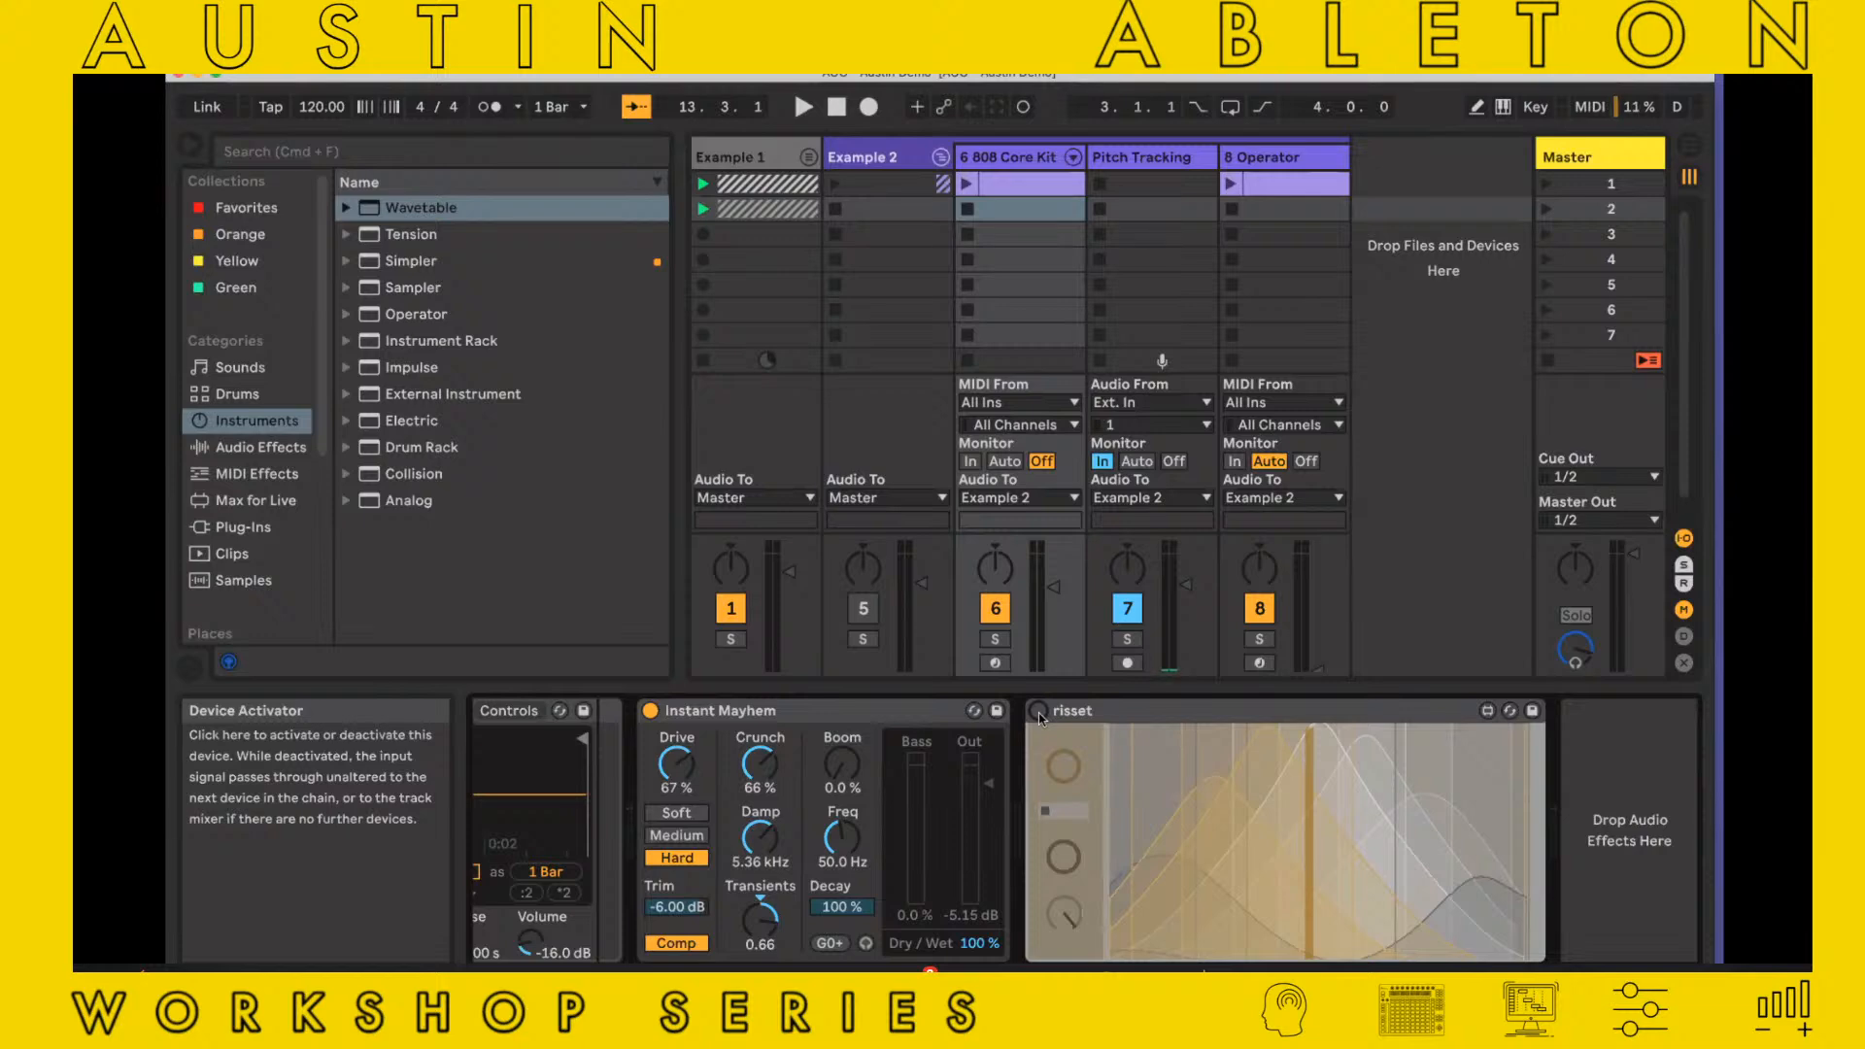
Play the 808 Core Kit clip at a slightly lower track volume and mute the Example 1 group
left_click_drag(1054, 587, 1054, 605)
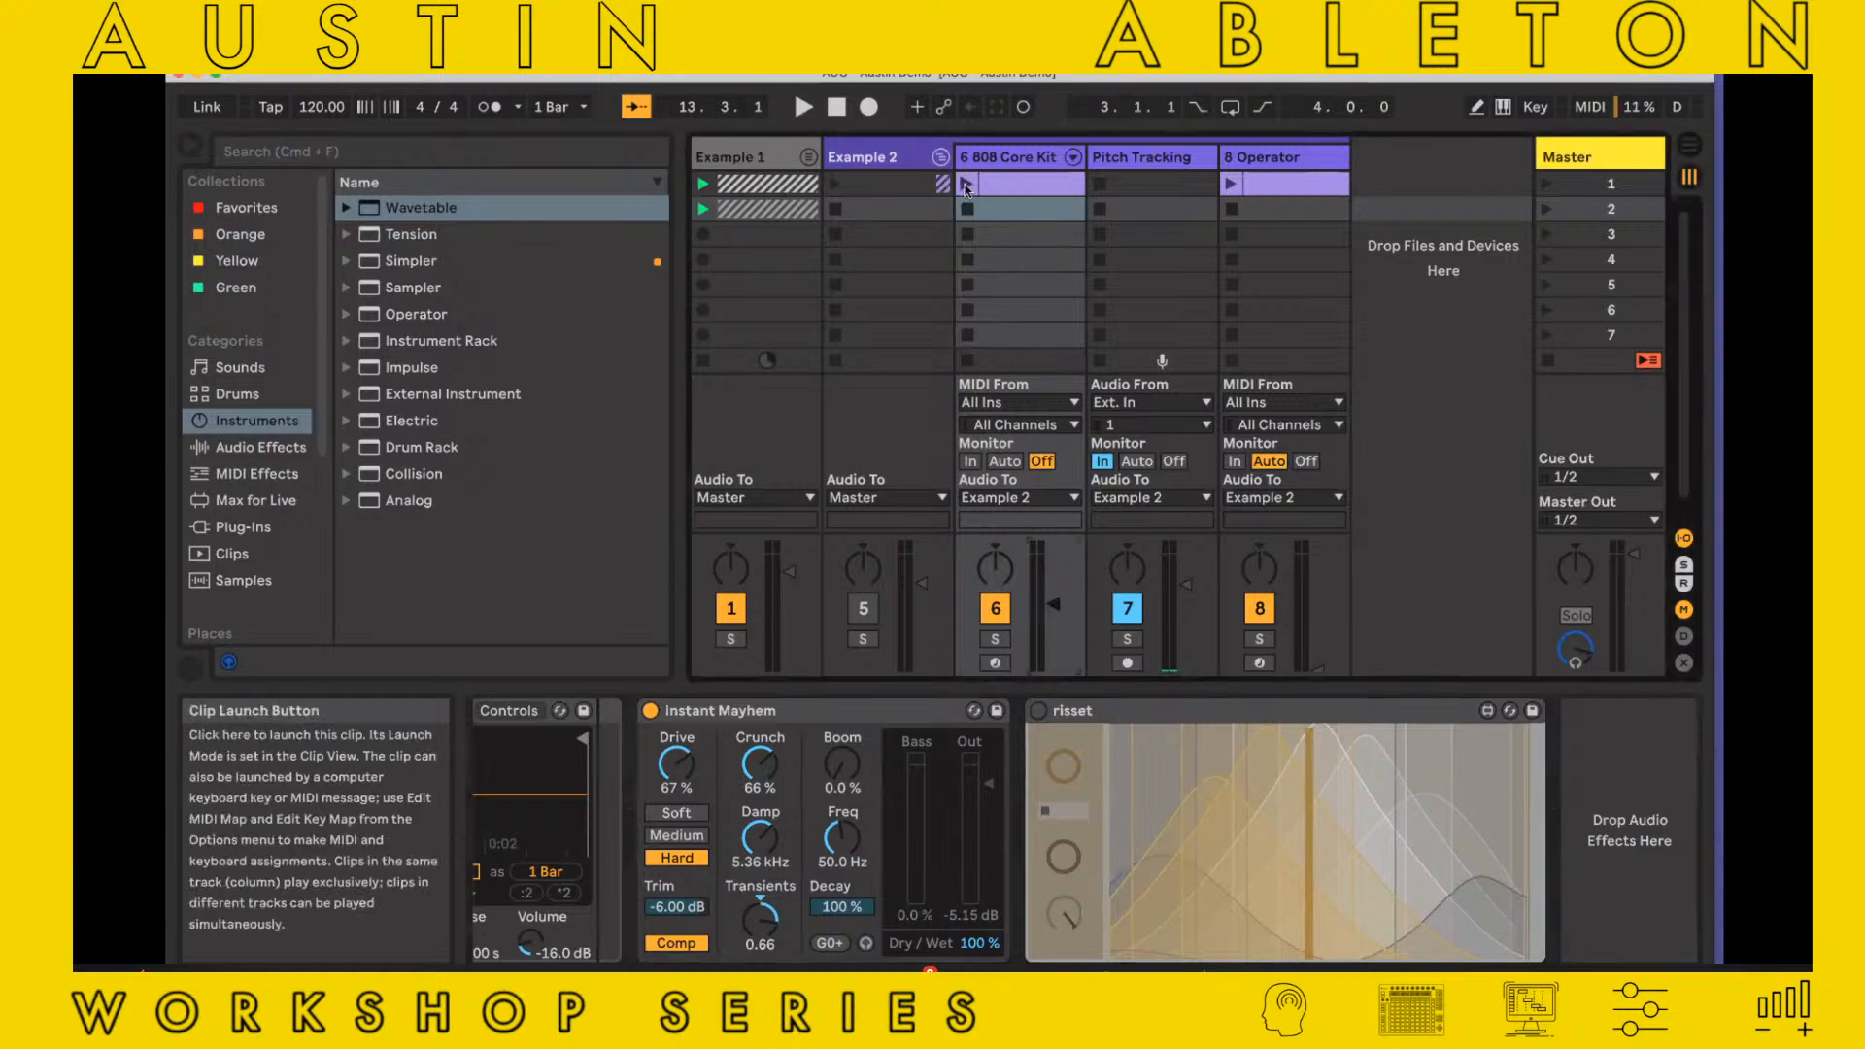
left_click(966, 184)
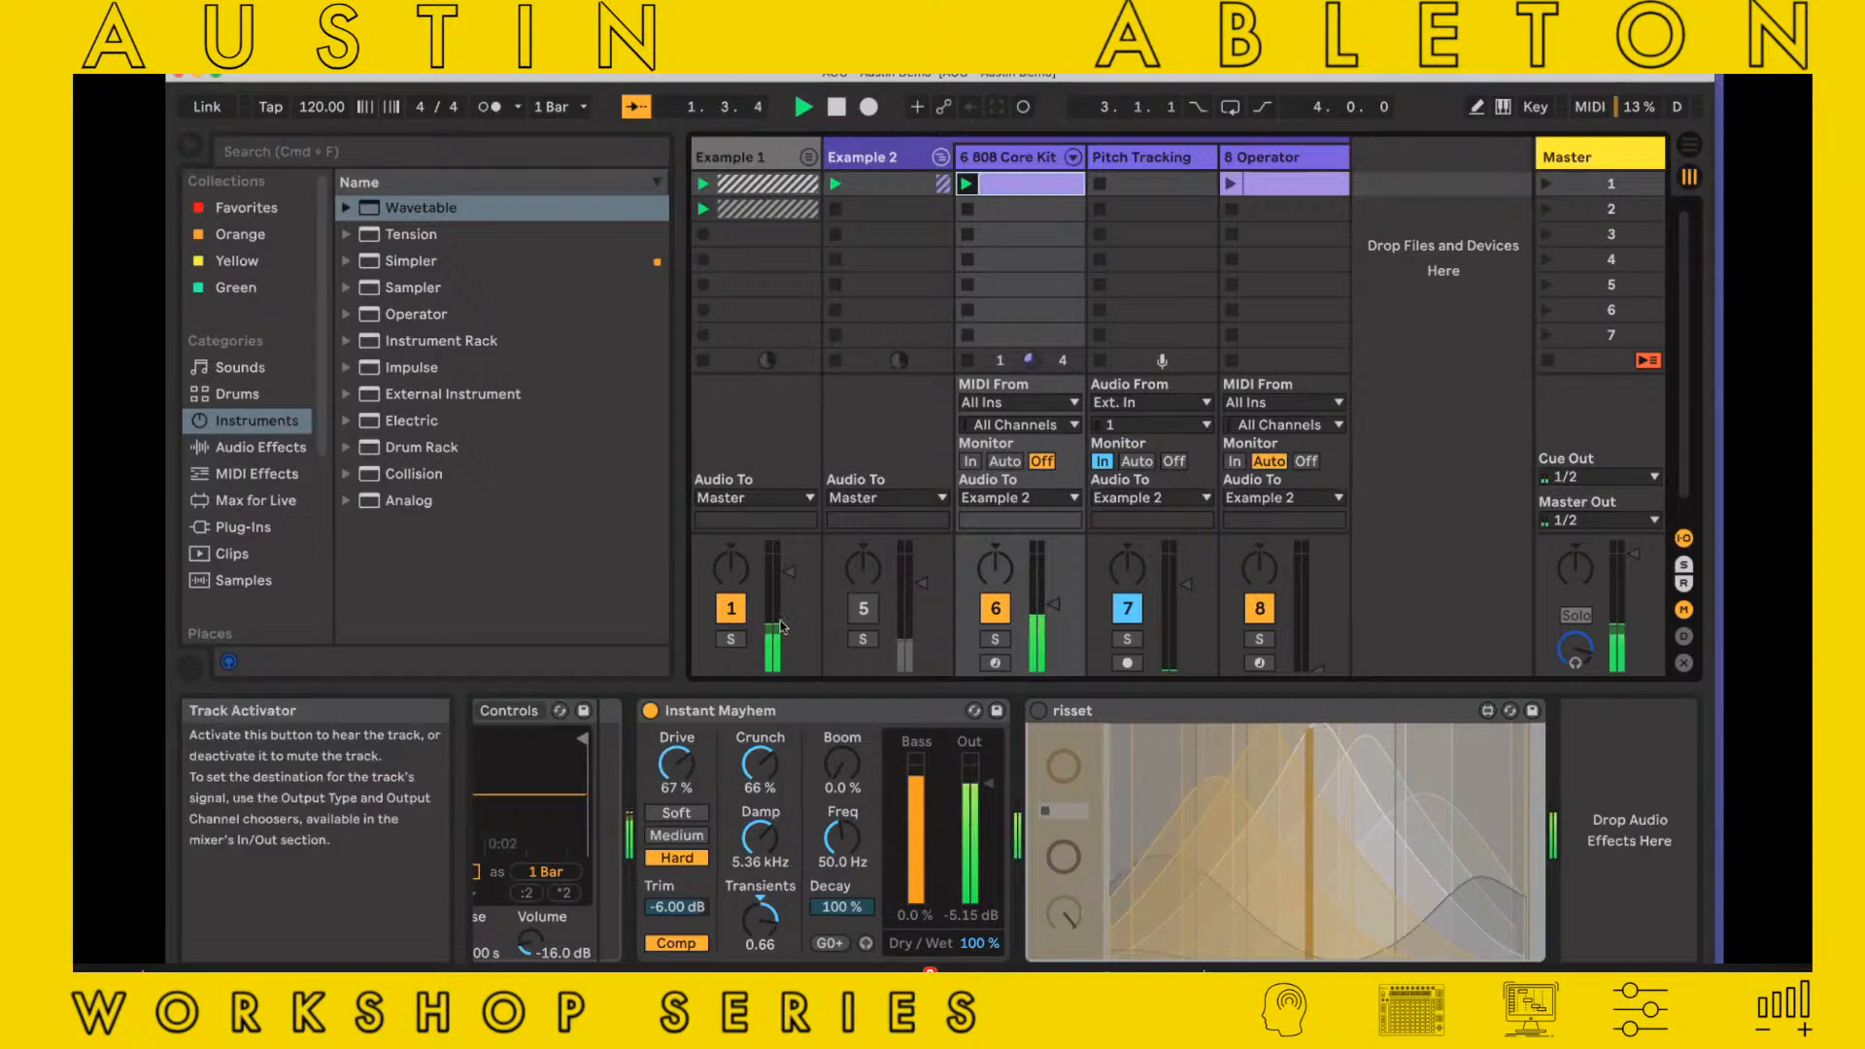
left_click(731, 608)
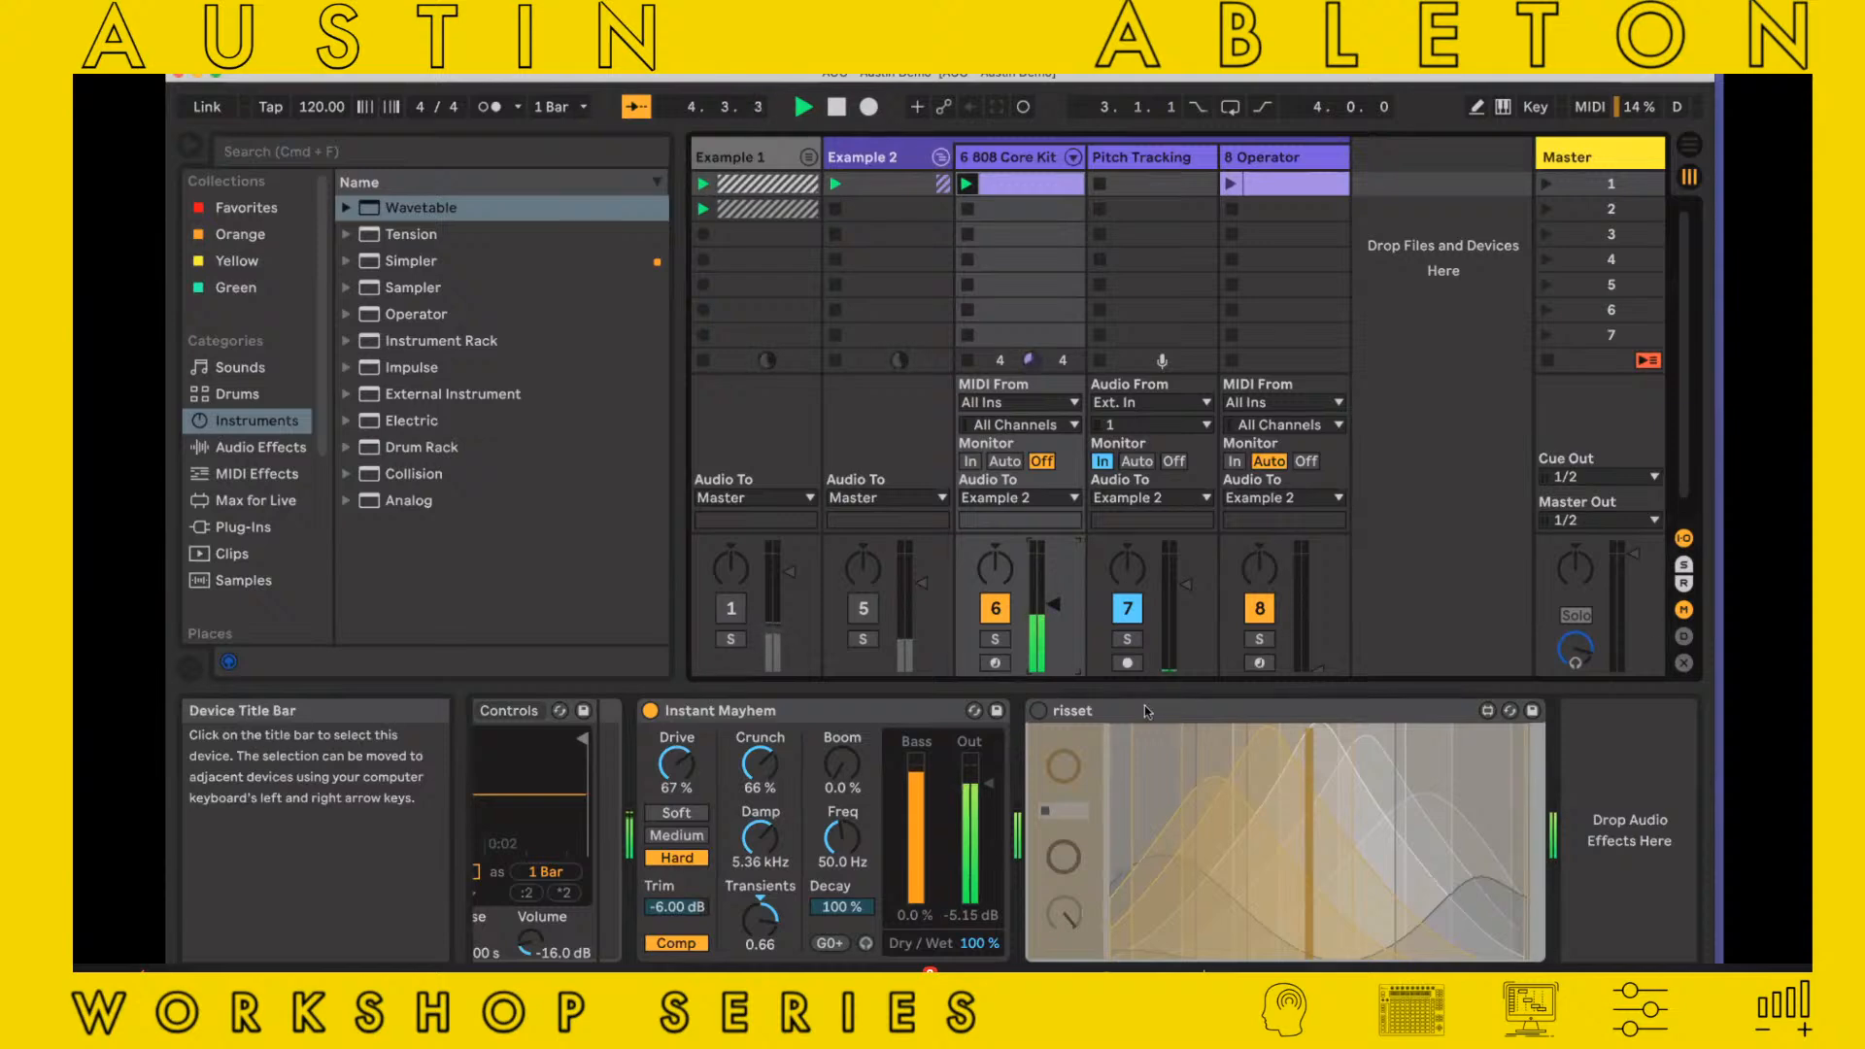
Remove risset from the 808 Core Kit chain, unmute the Example 2 group and paste risset back after Instant Mayhem
left_click(1089, 709)
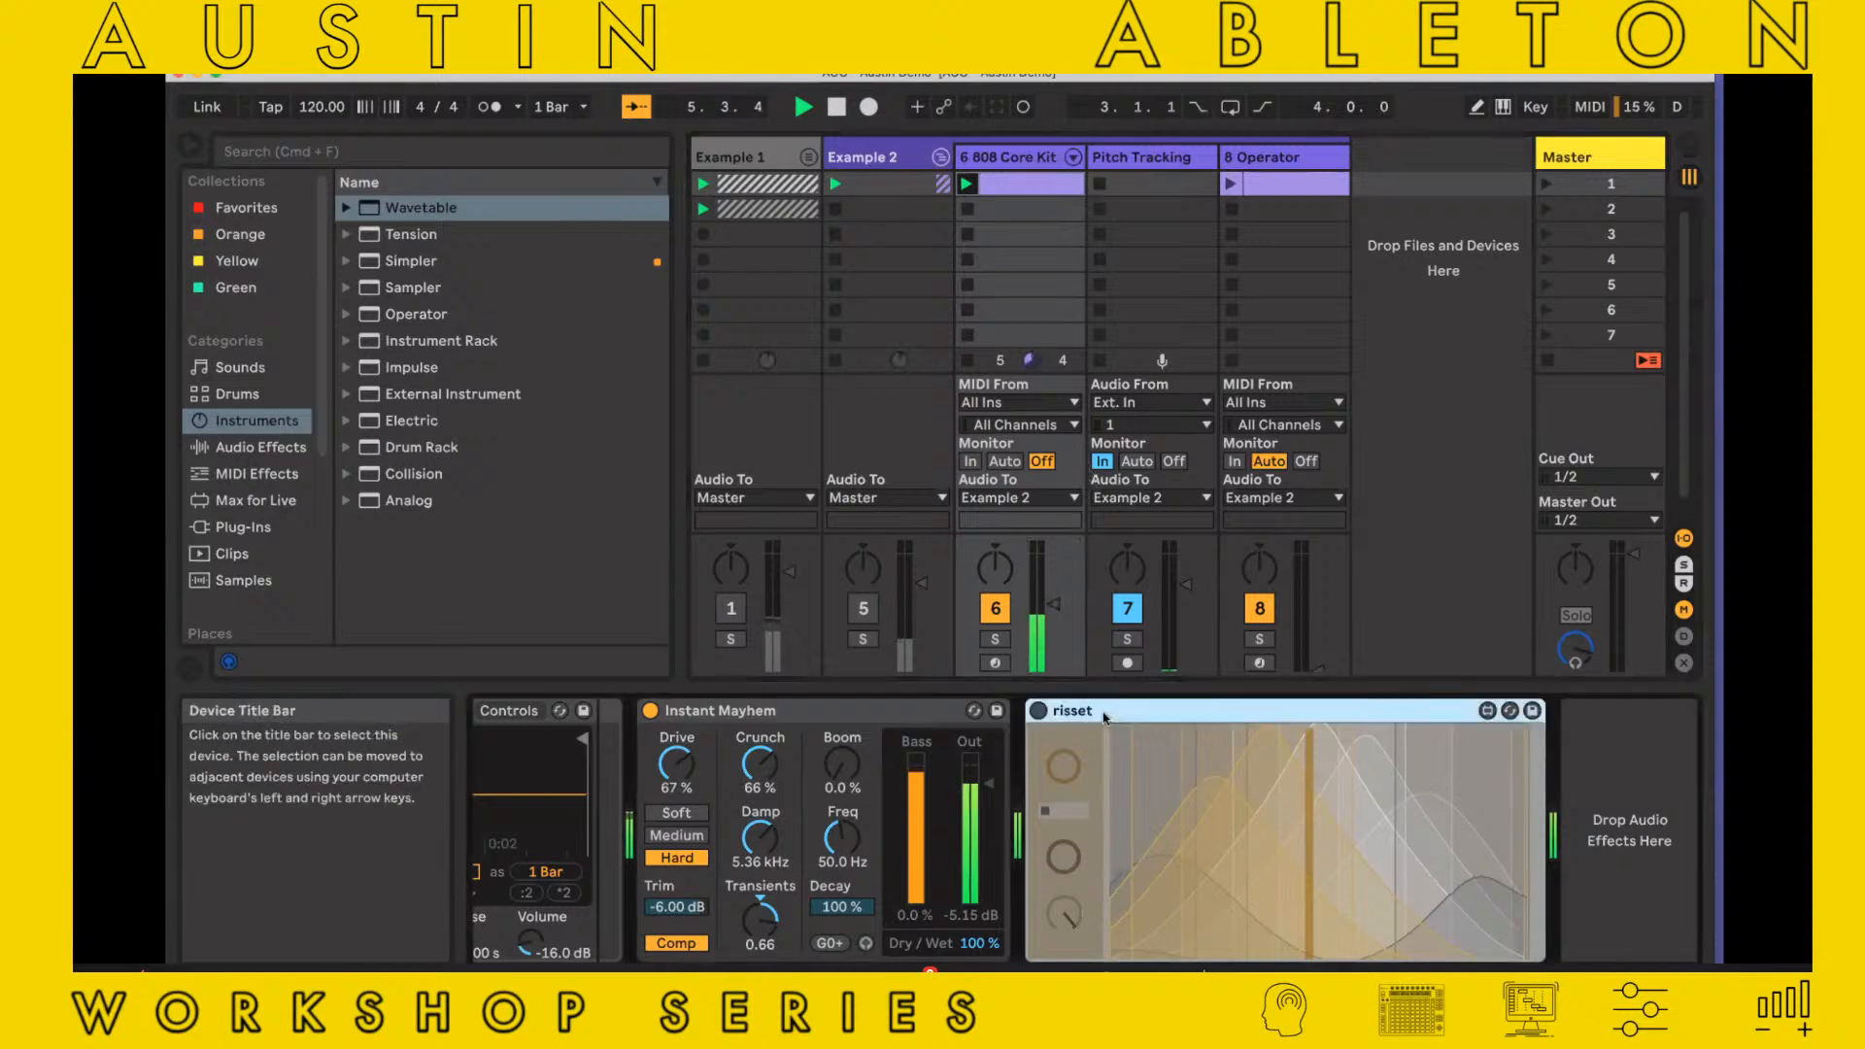
key("Delete")
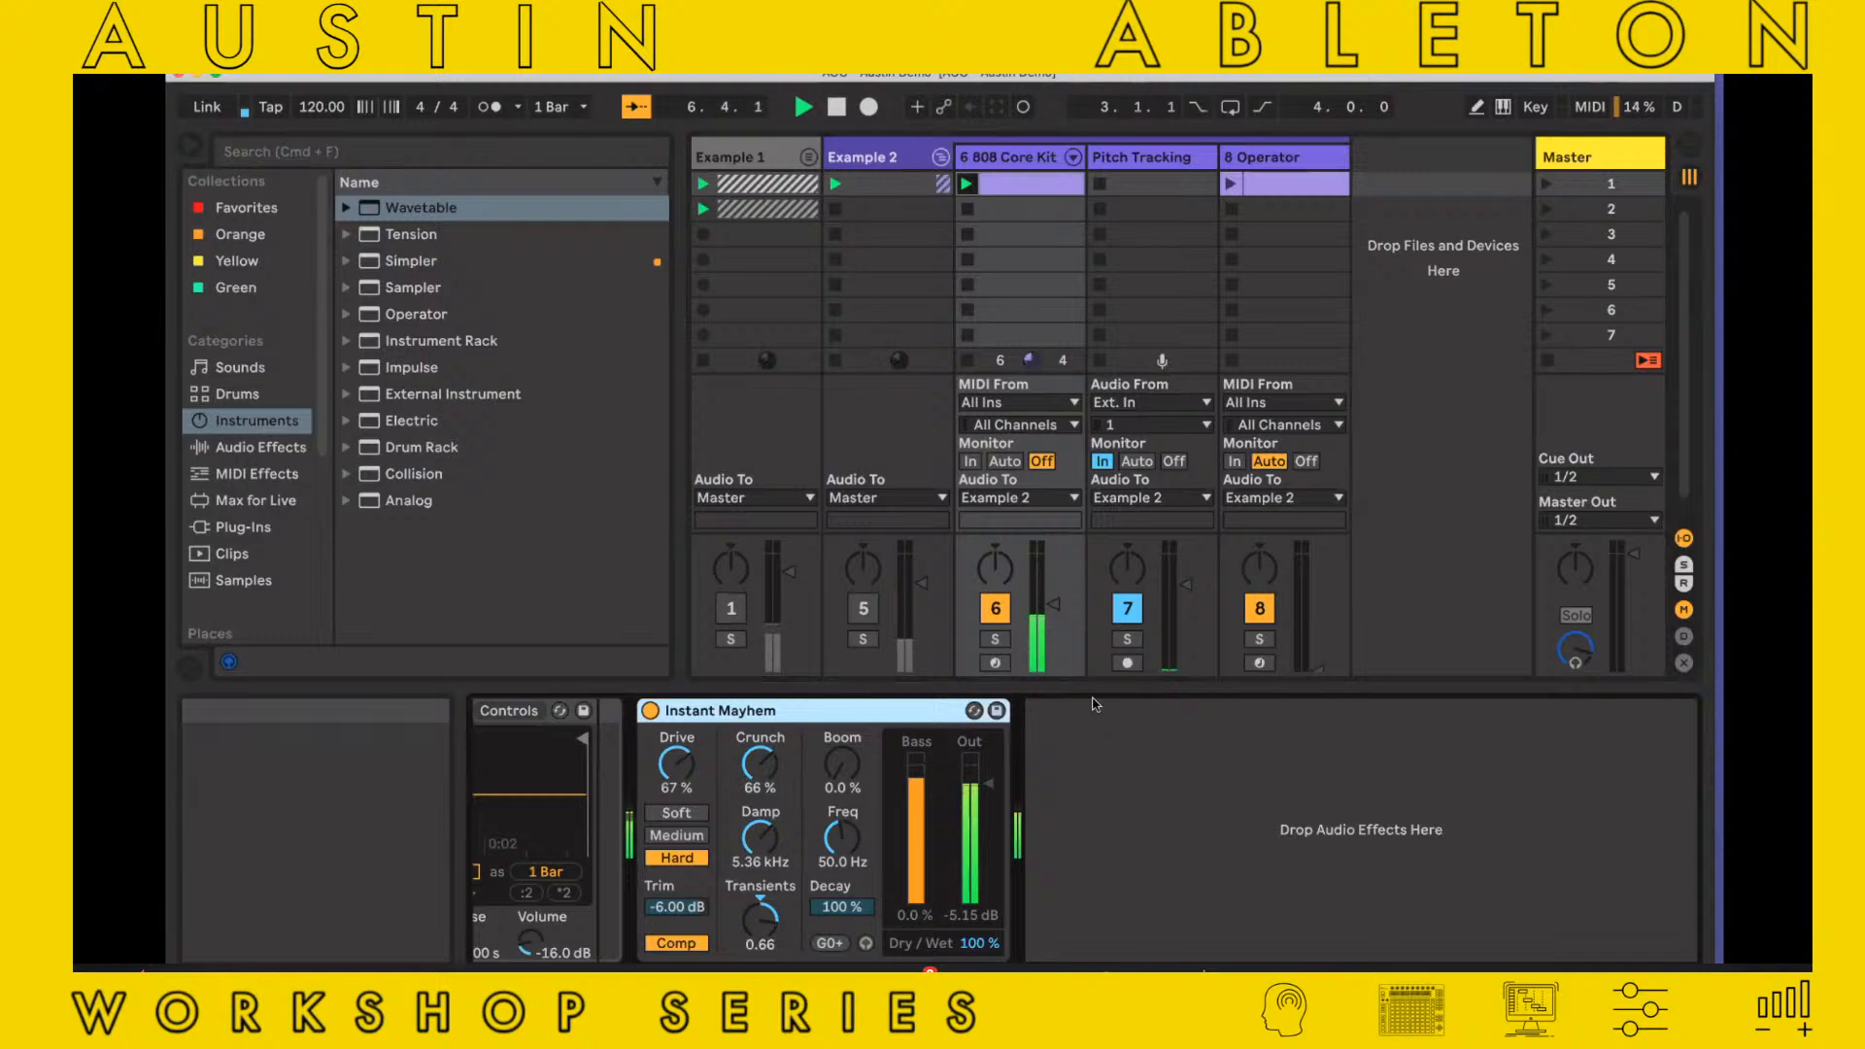
left_click(862, 608)
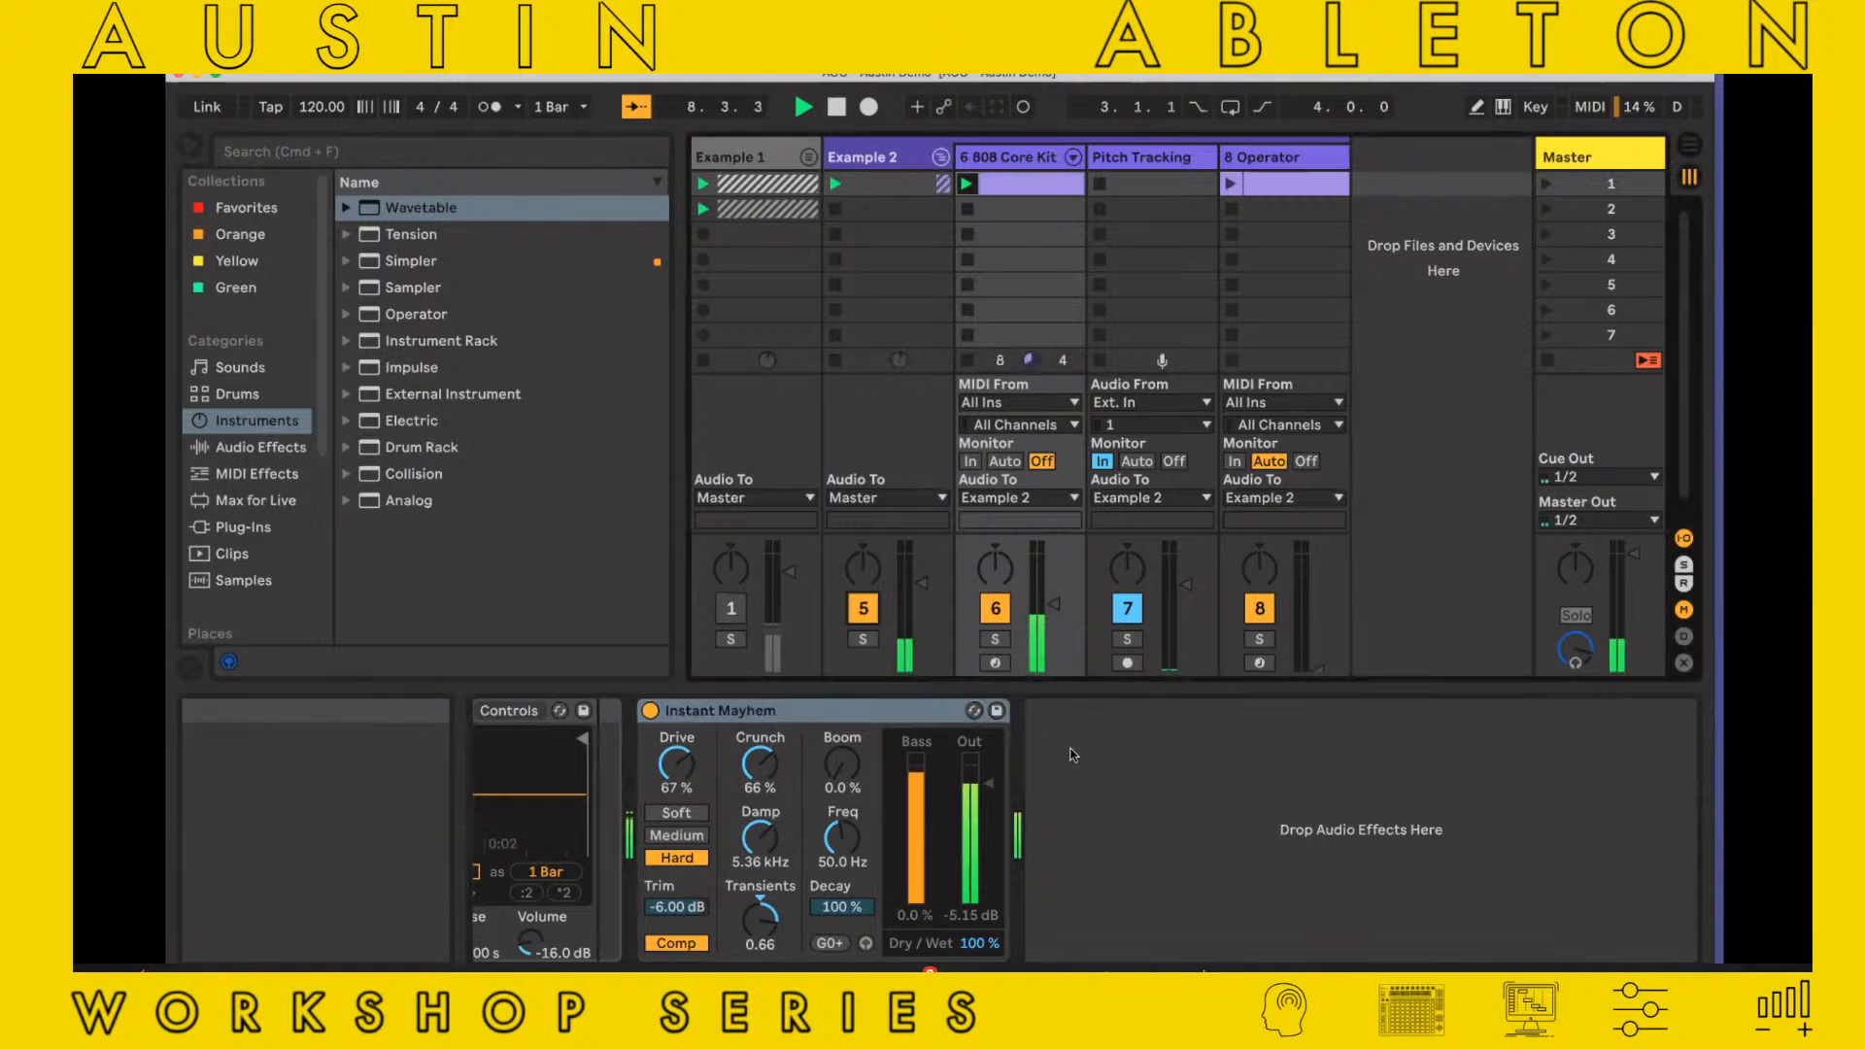
left_click(1069, 754)
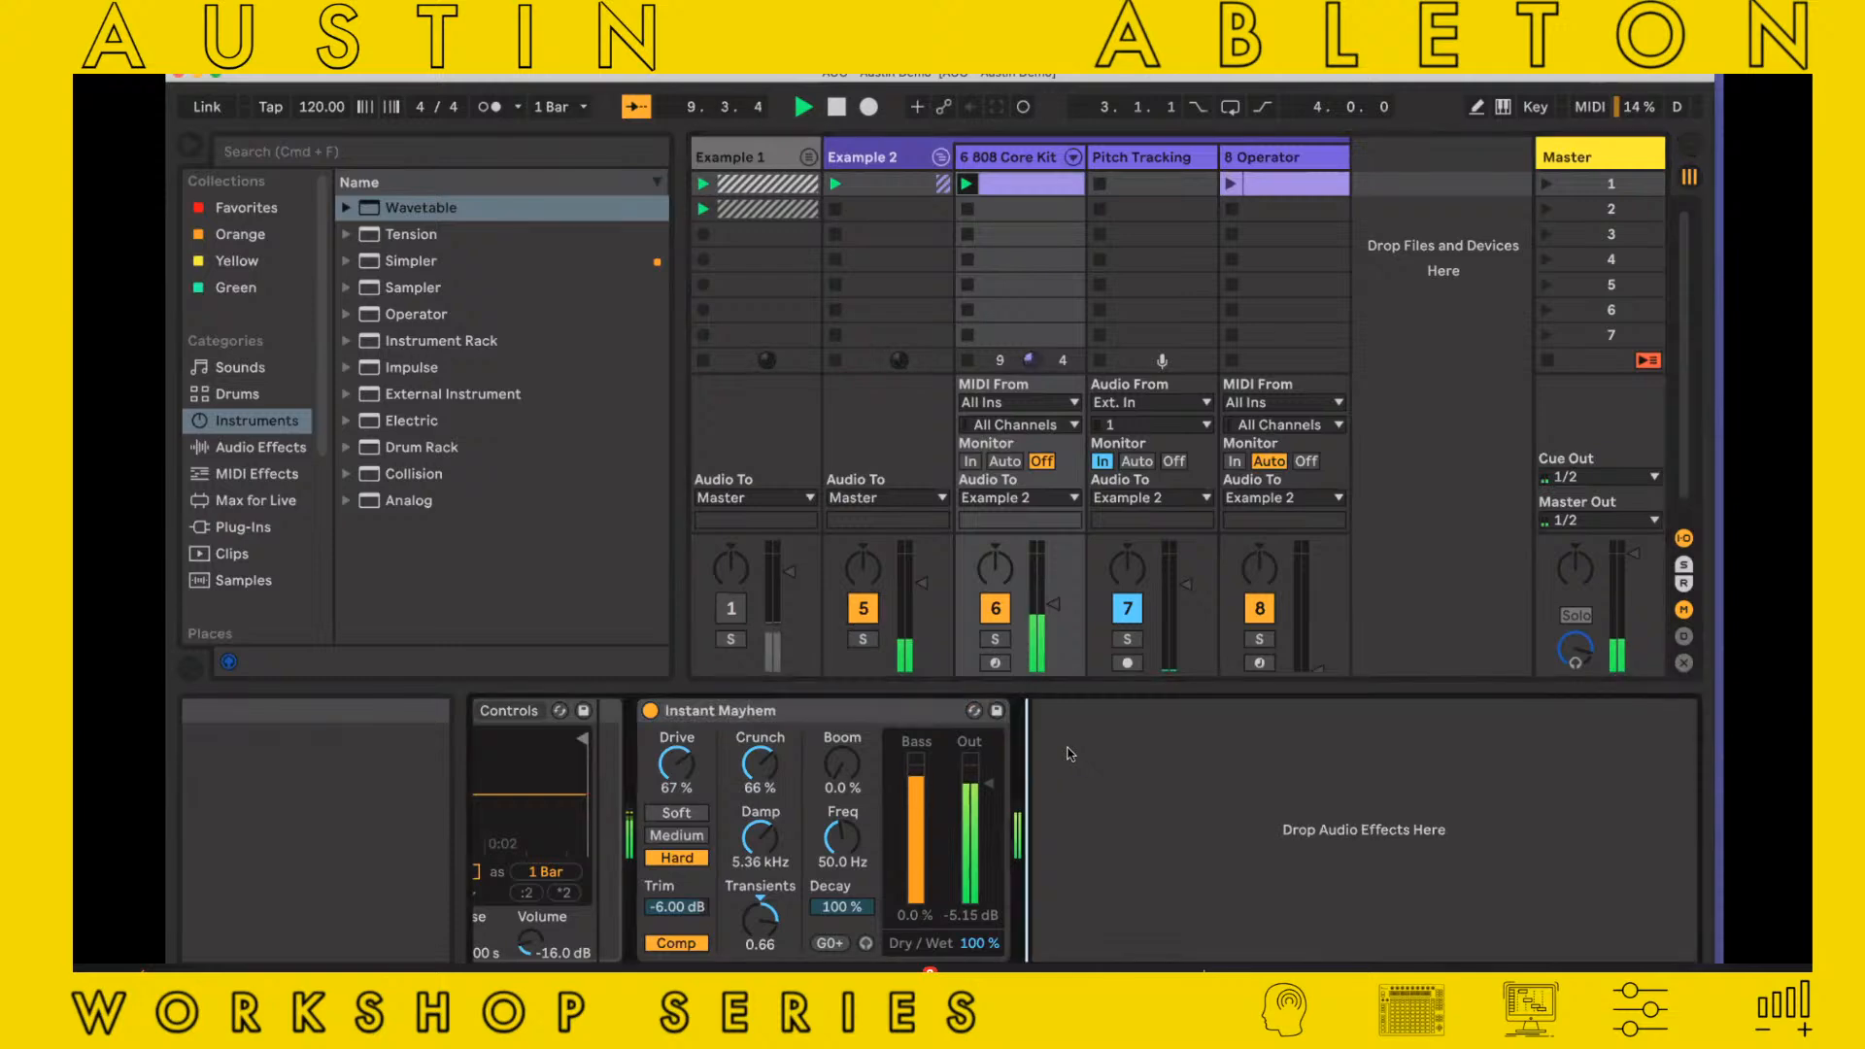
key("super+v")
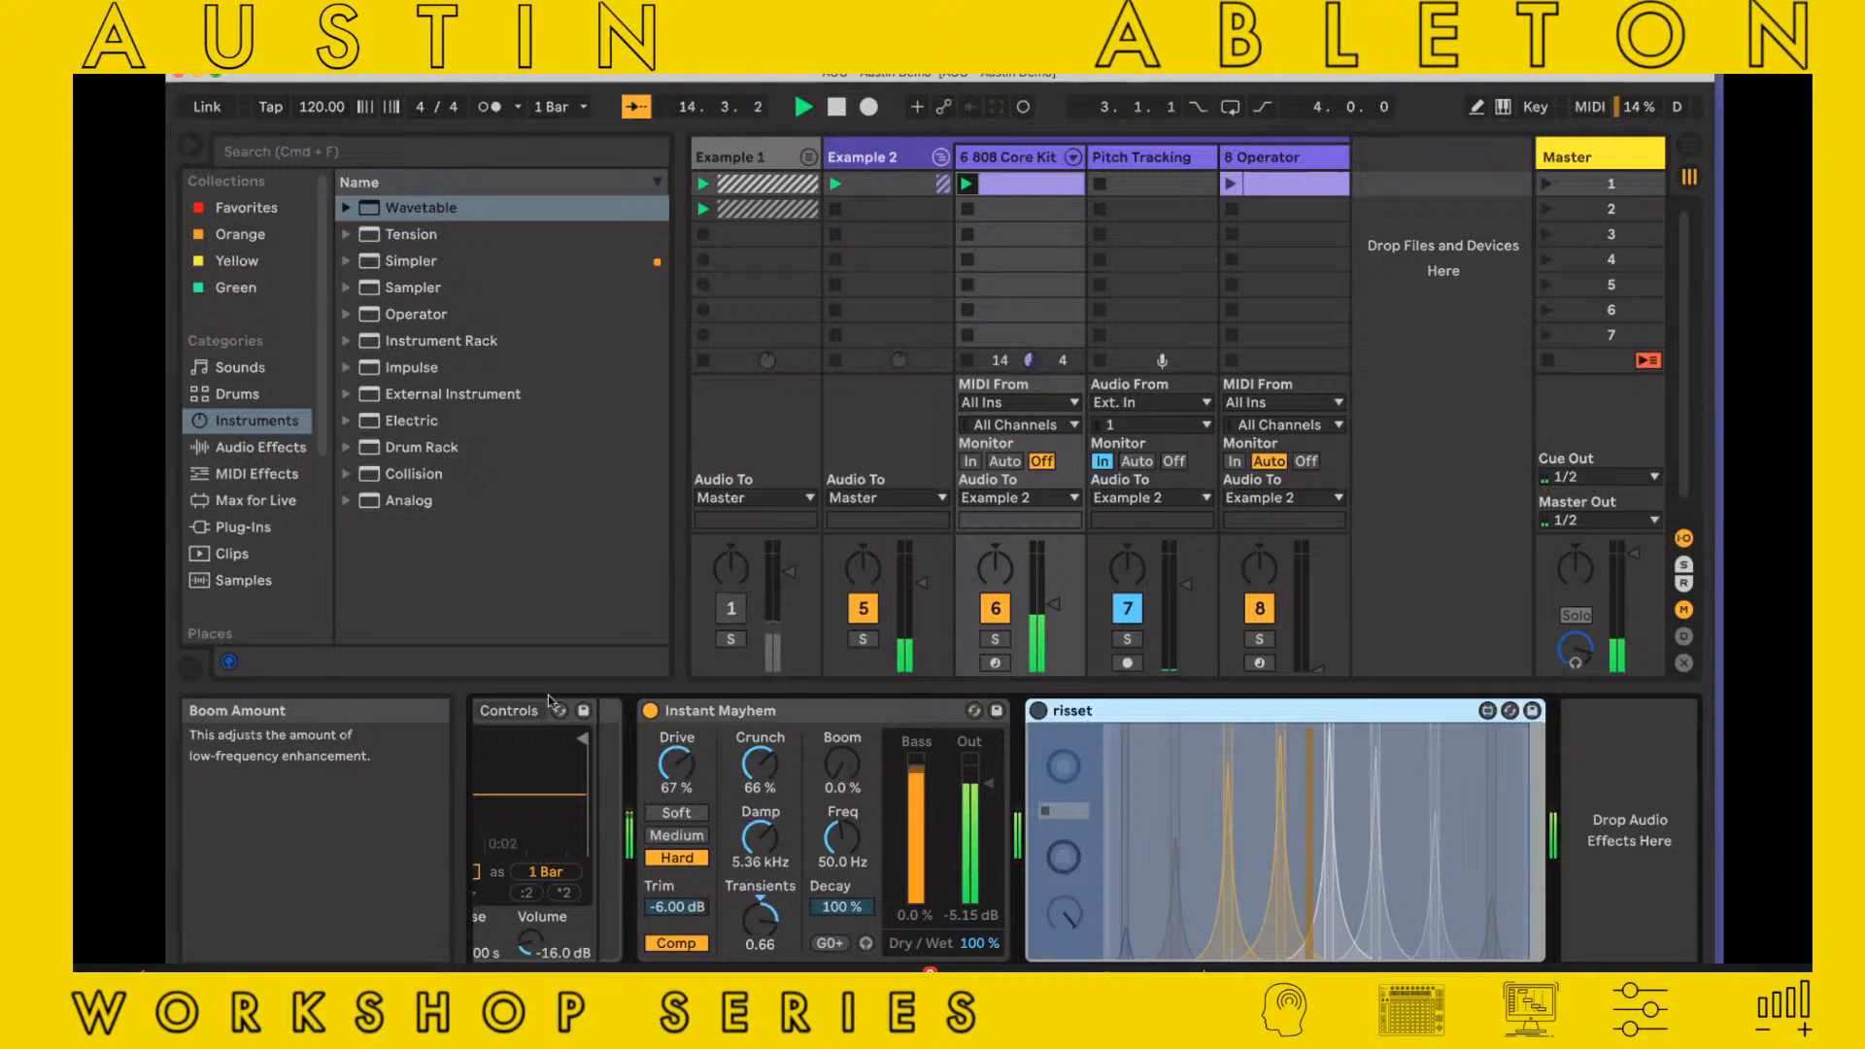
Compare the drums with Instant Mayhem bypassed and active, then set its Freq to 51.5 Hz and Drive to 70%
left_click(652, 712)
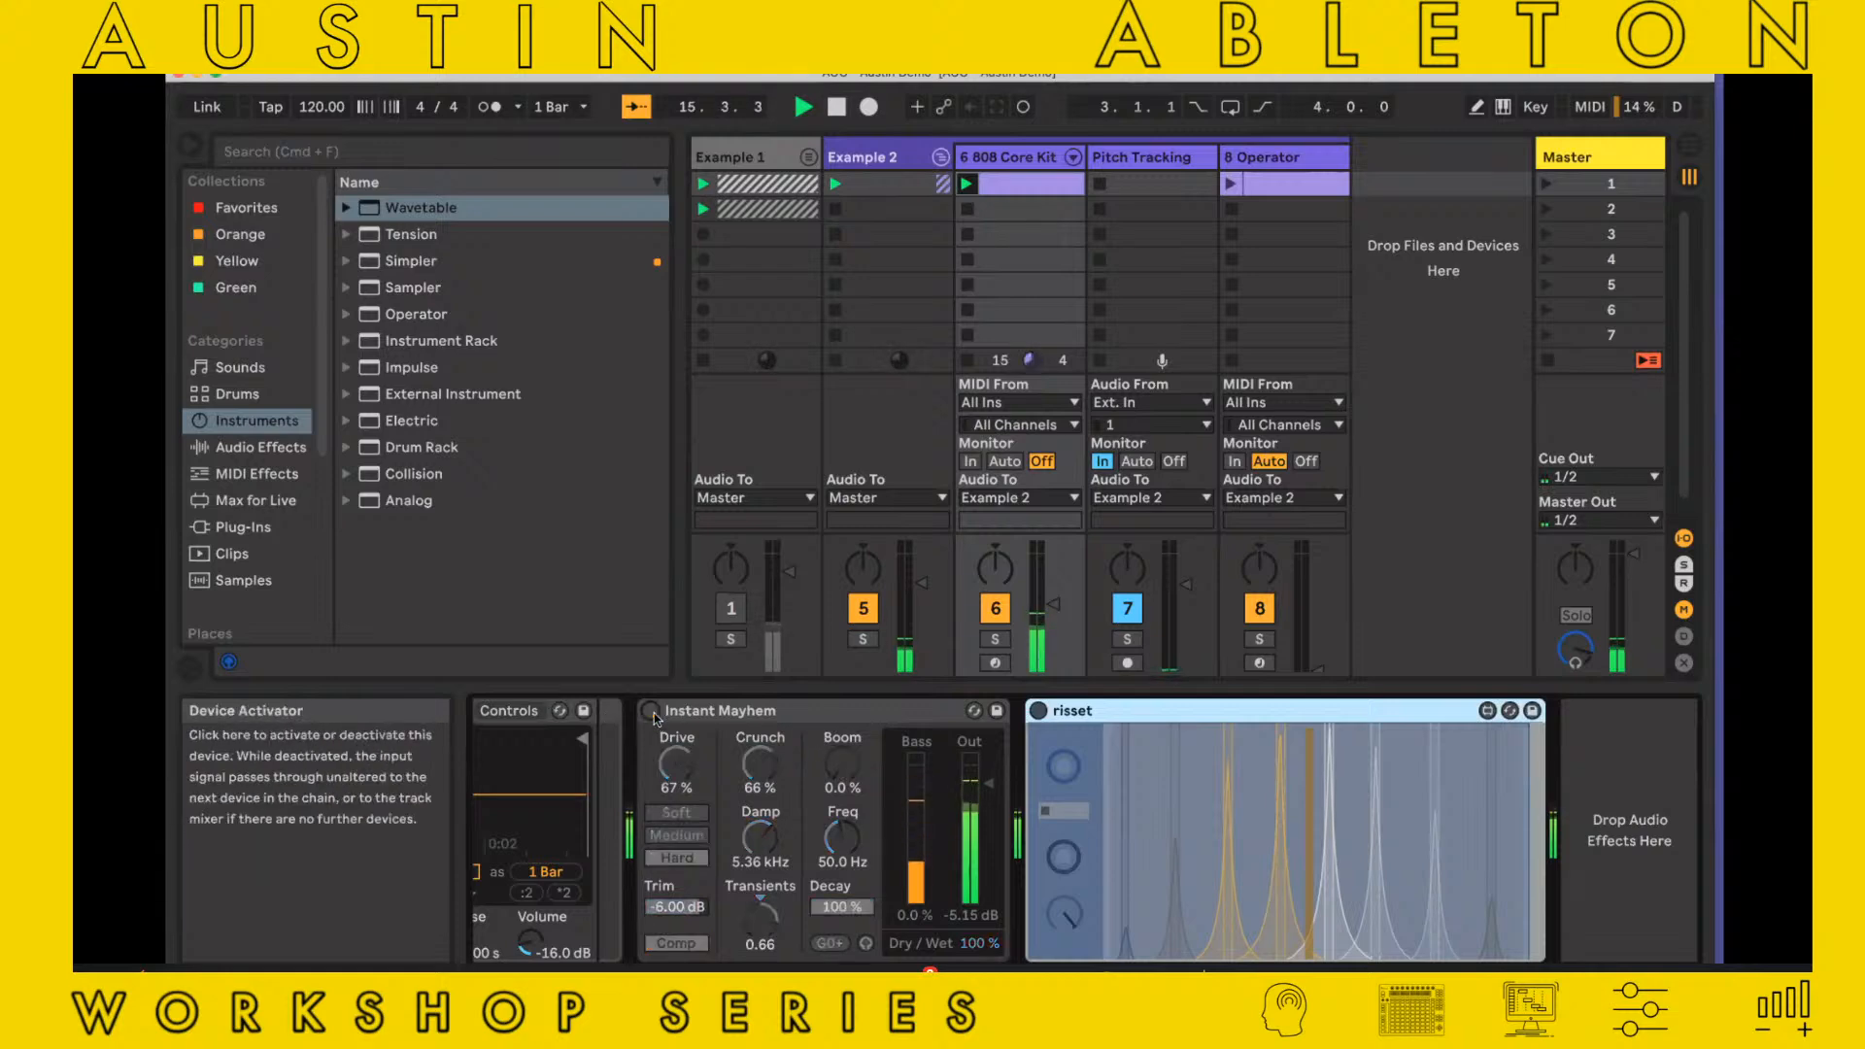
left_click(652, 712)
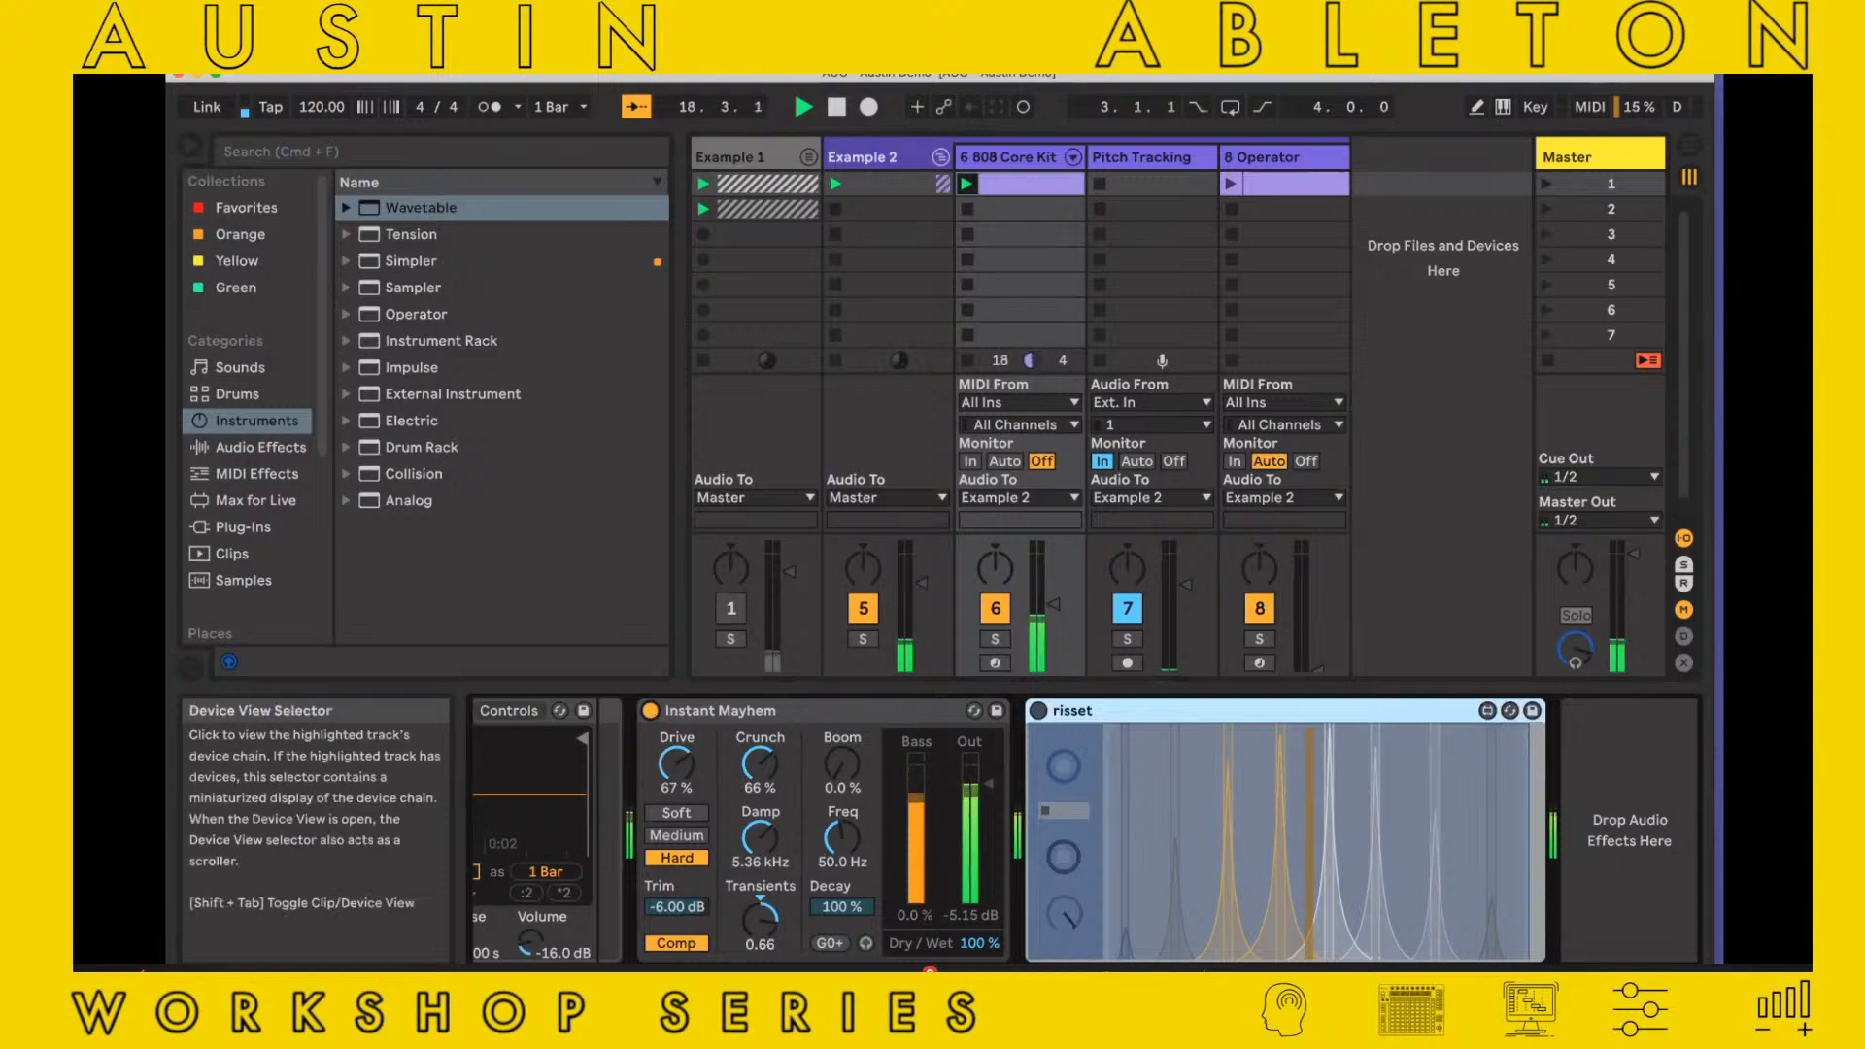
scroll(1051, 862, "left", 5)
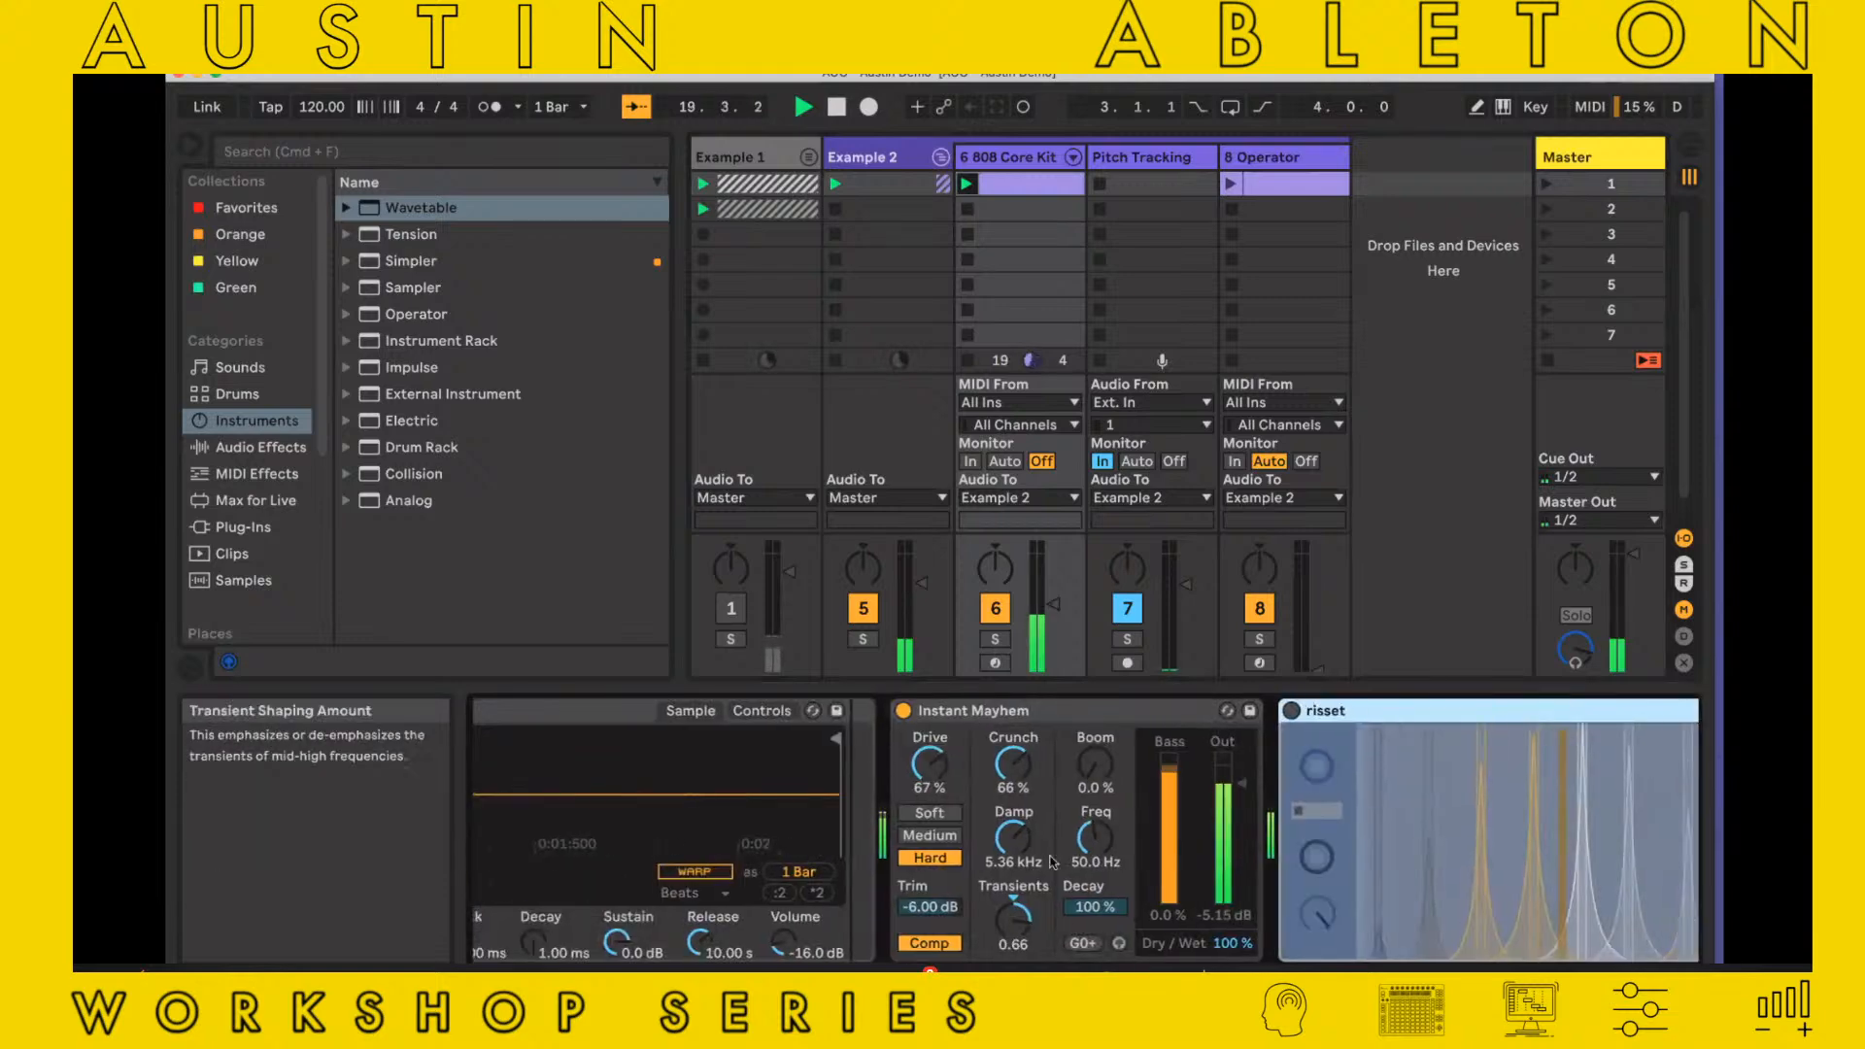
left_click_drag(1094, 838, 1094, 833)
left_click_drag(929, 765, 929, 759)
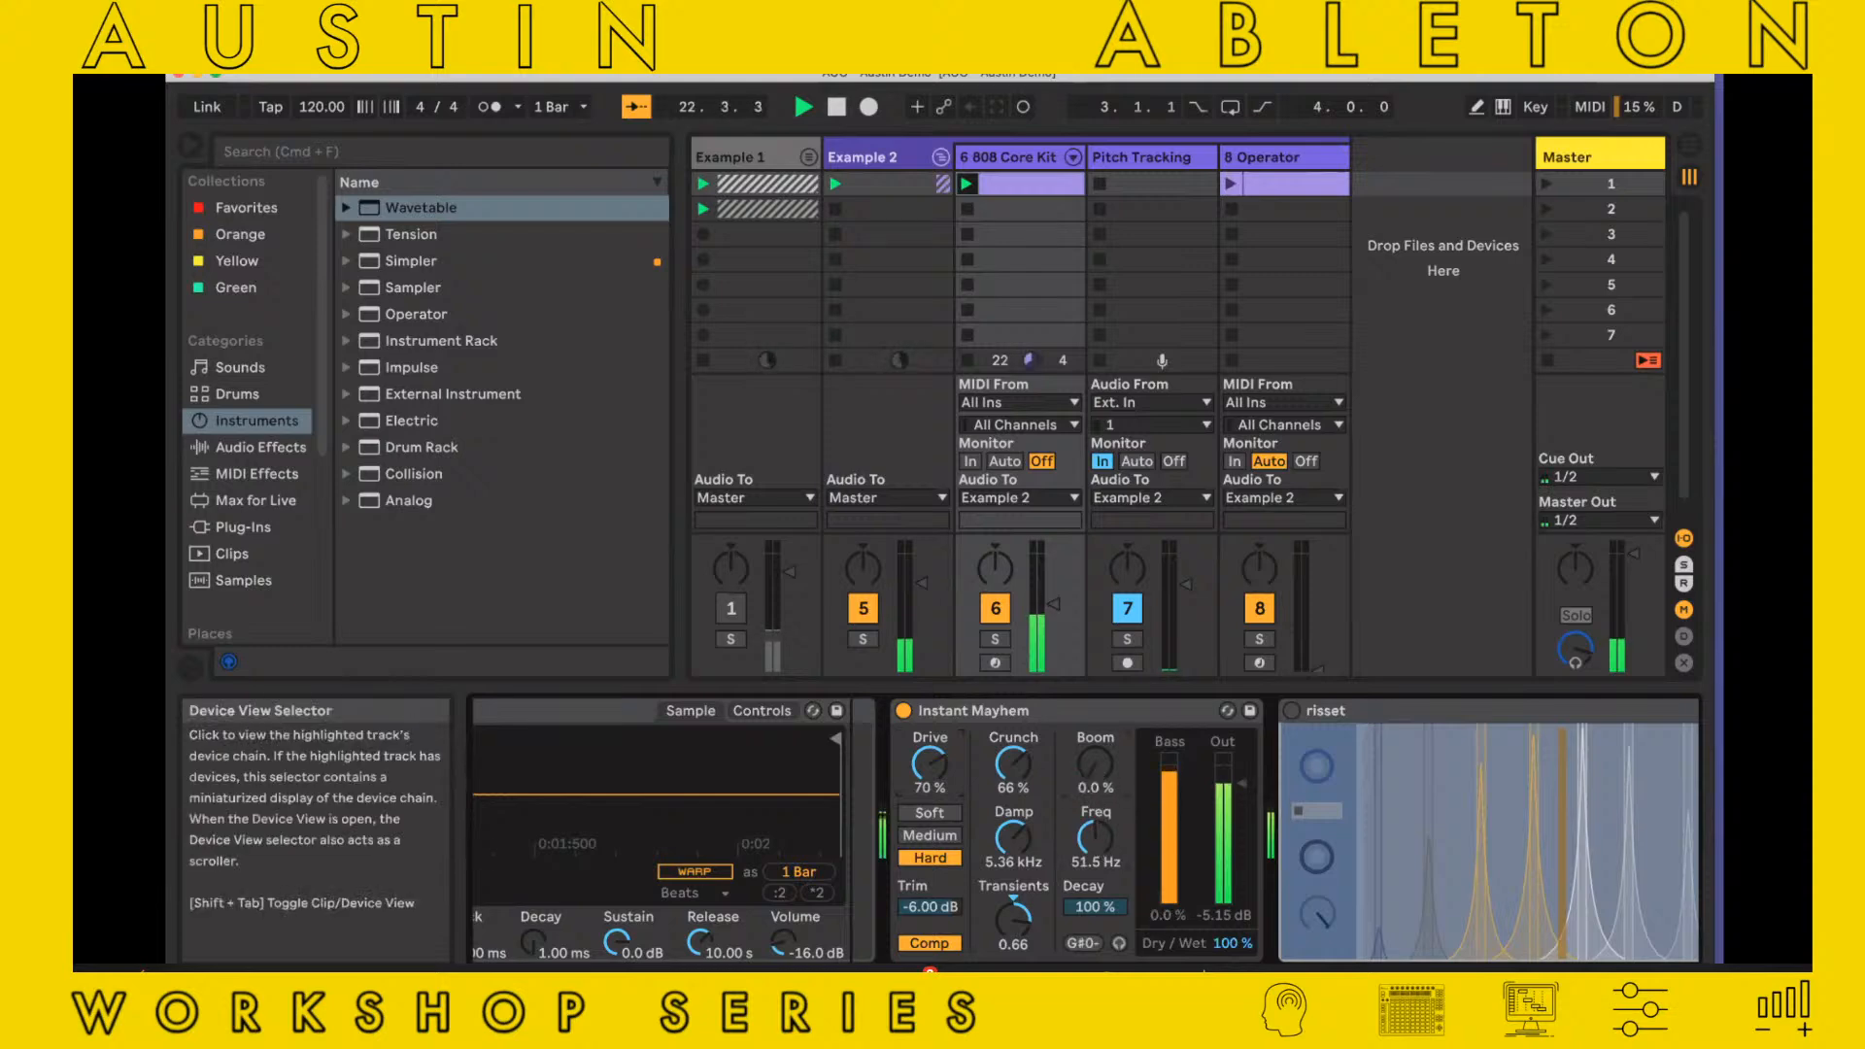
Activate risset, raise its q and adjust its first knob, and set the project tempo to 120 BPM
left_click(1554, 982)
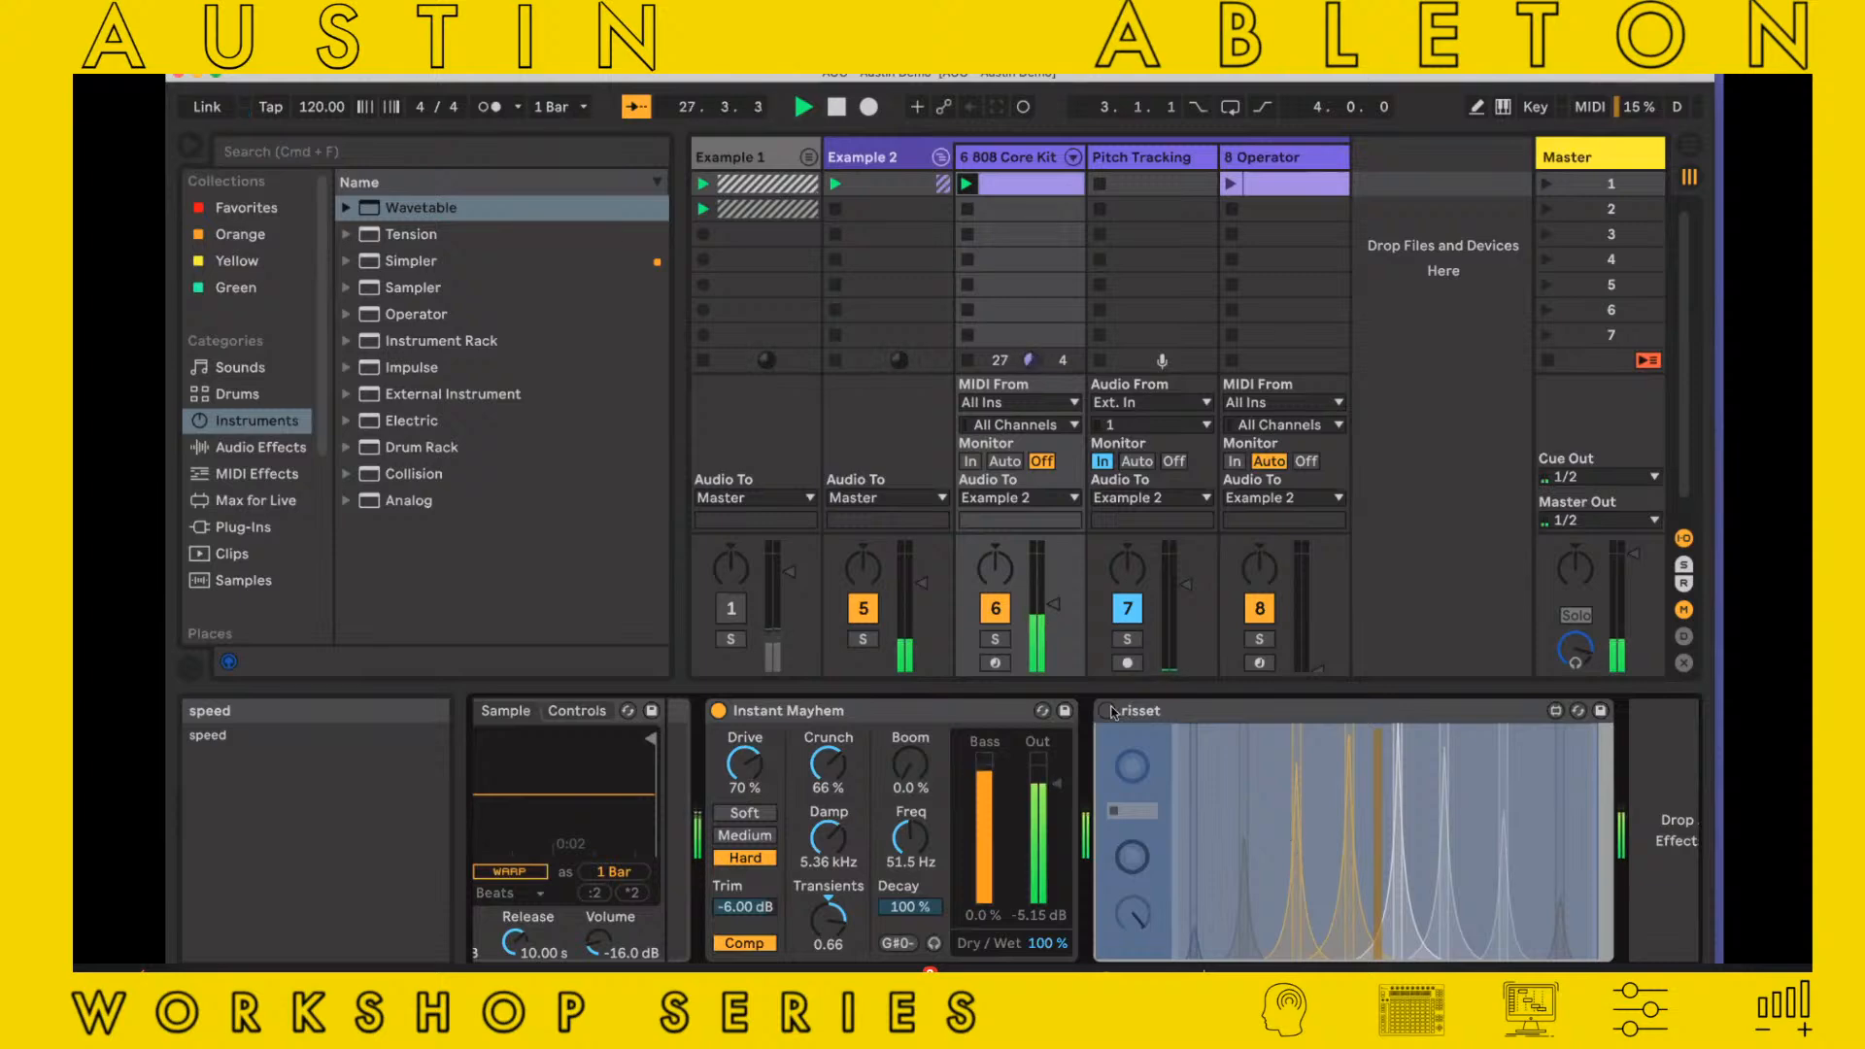
left_click(1107, 710)
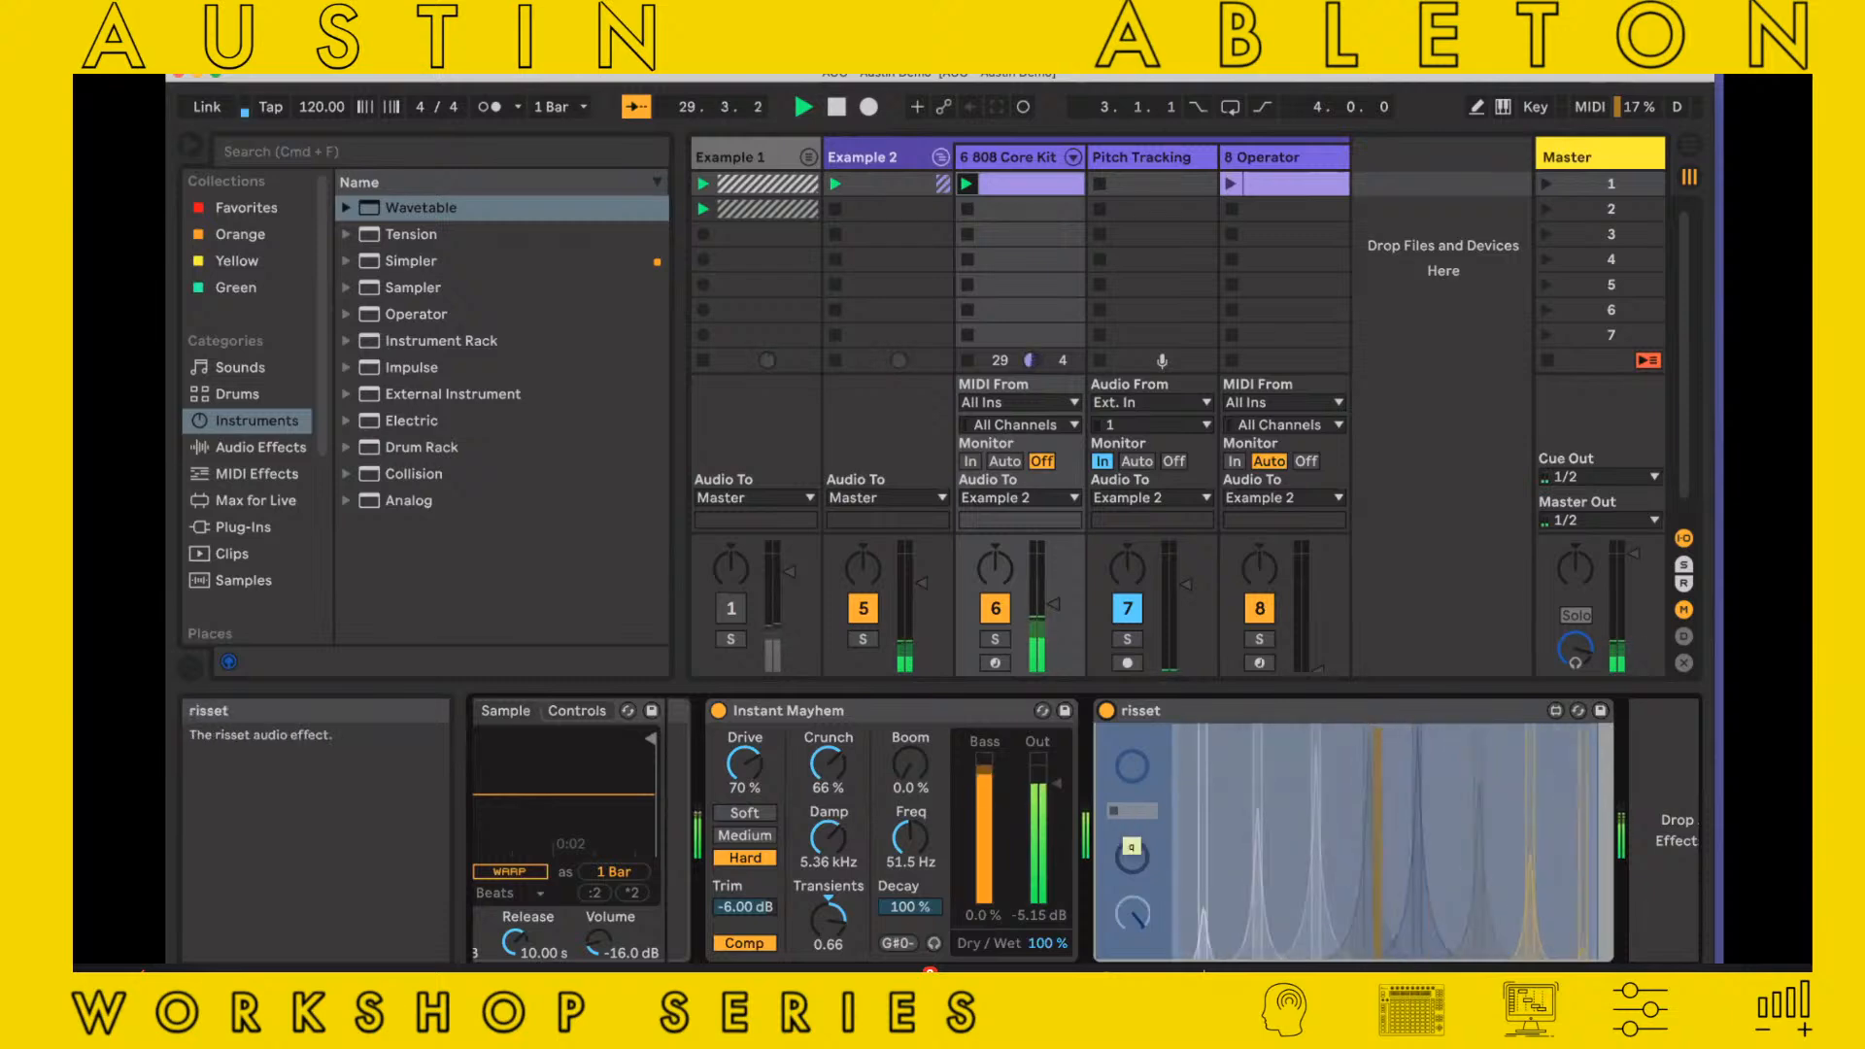
left_click(1151, 813)
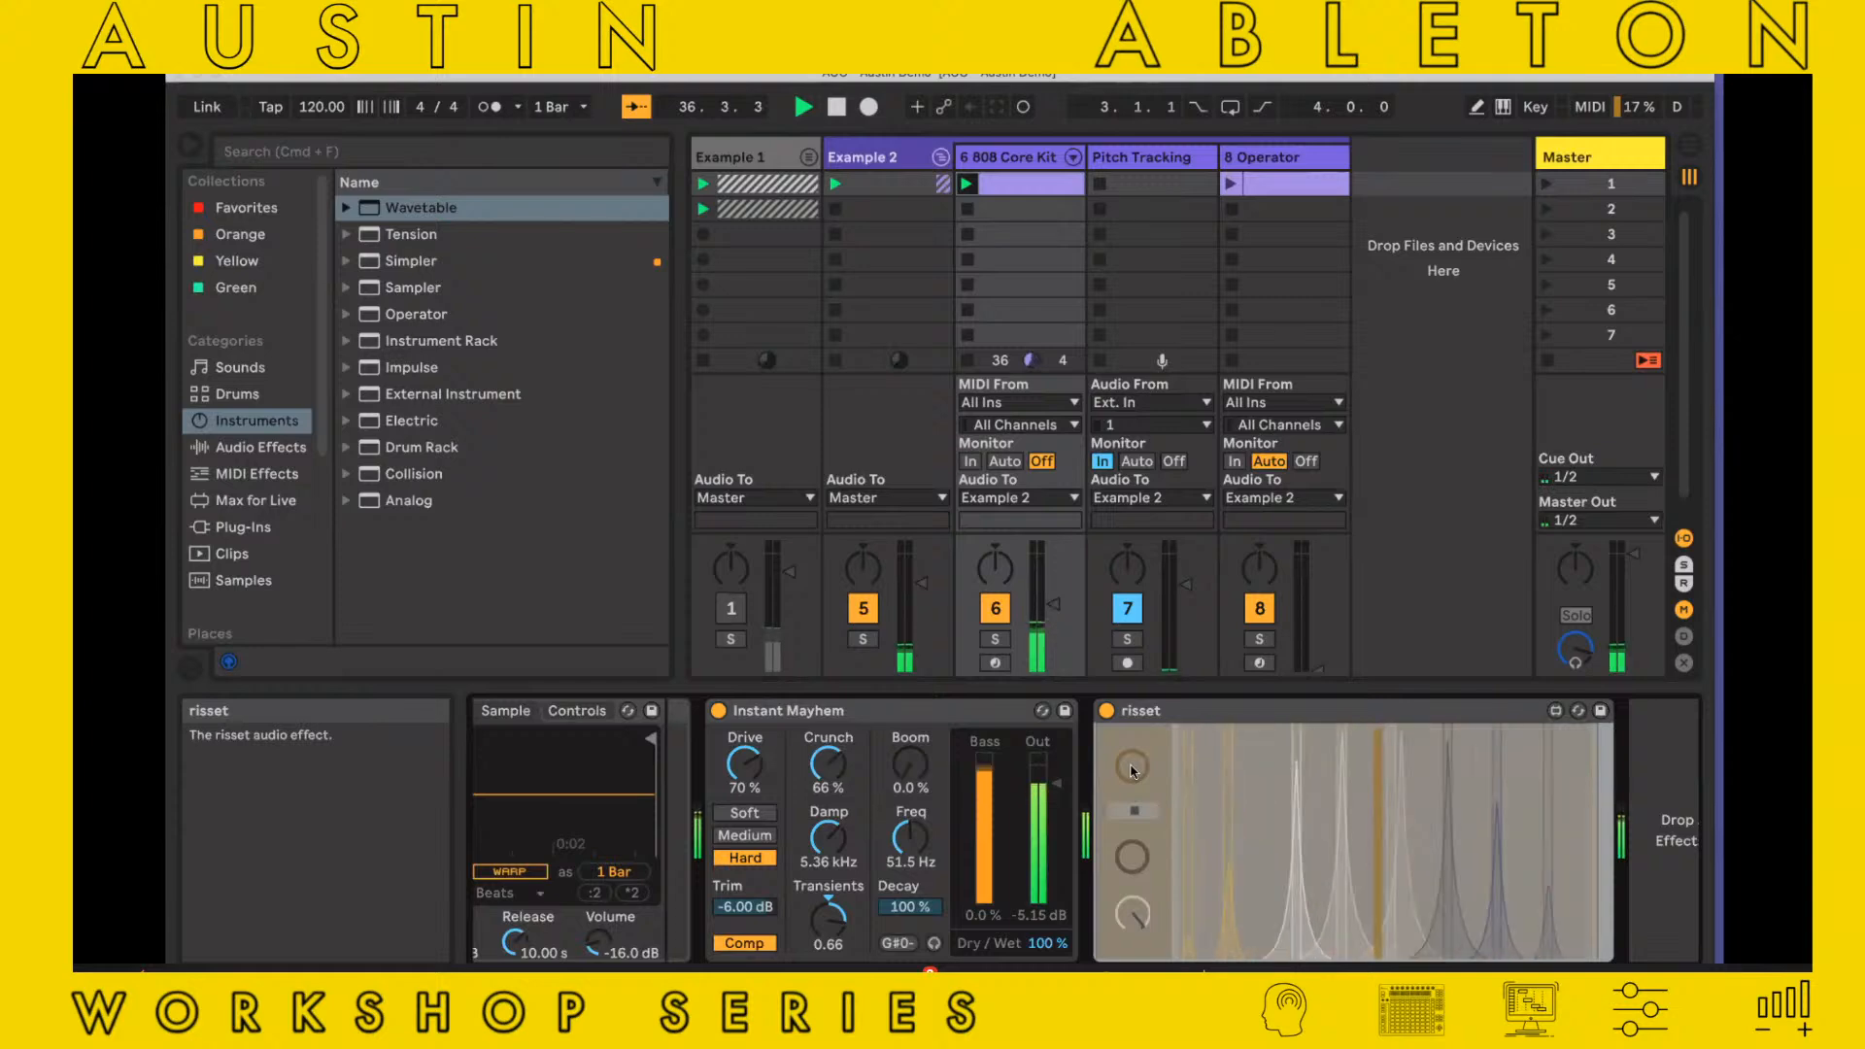
left_click_drag(1130, 771, 1129, 768)
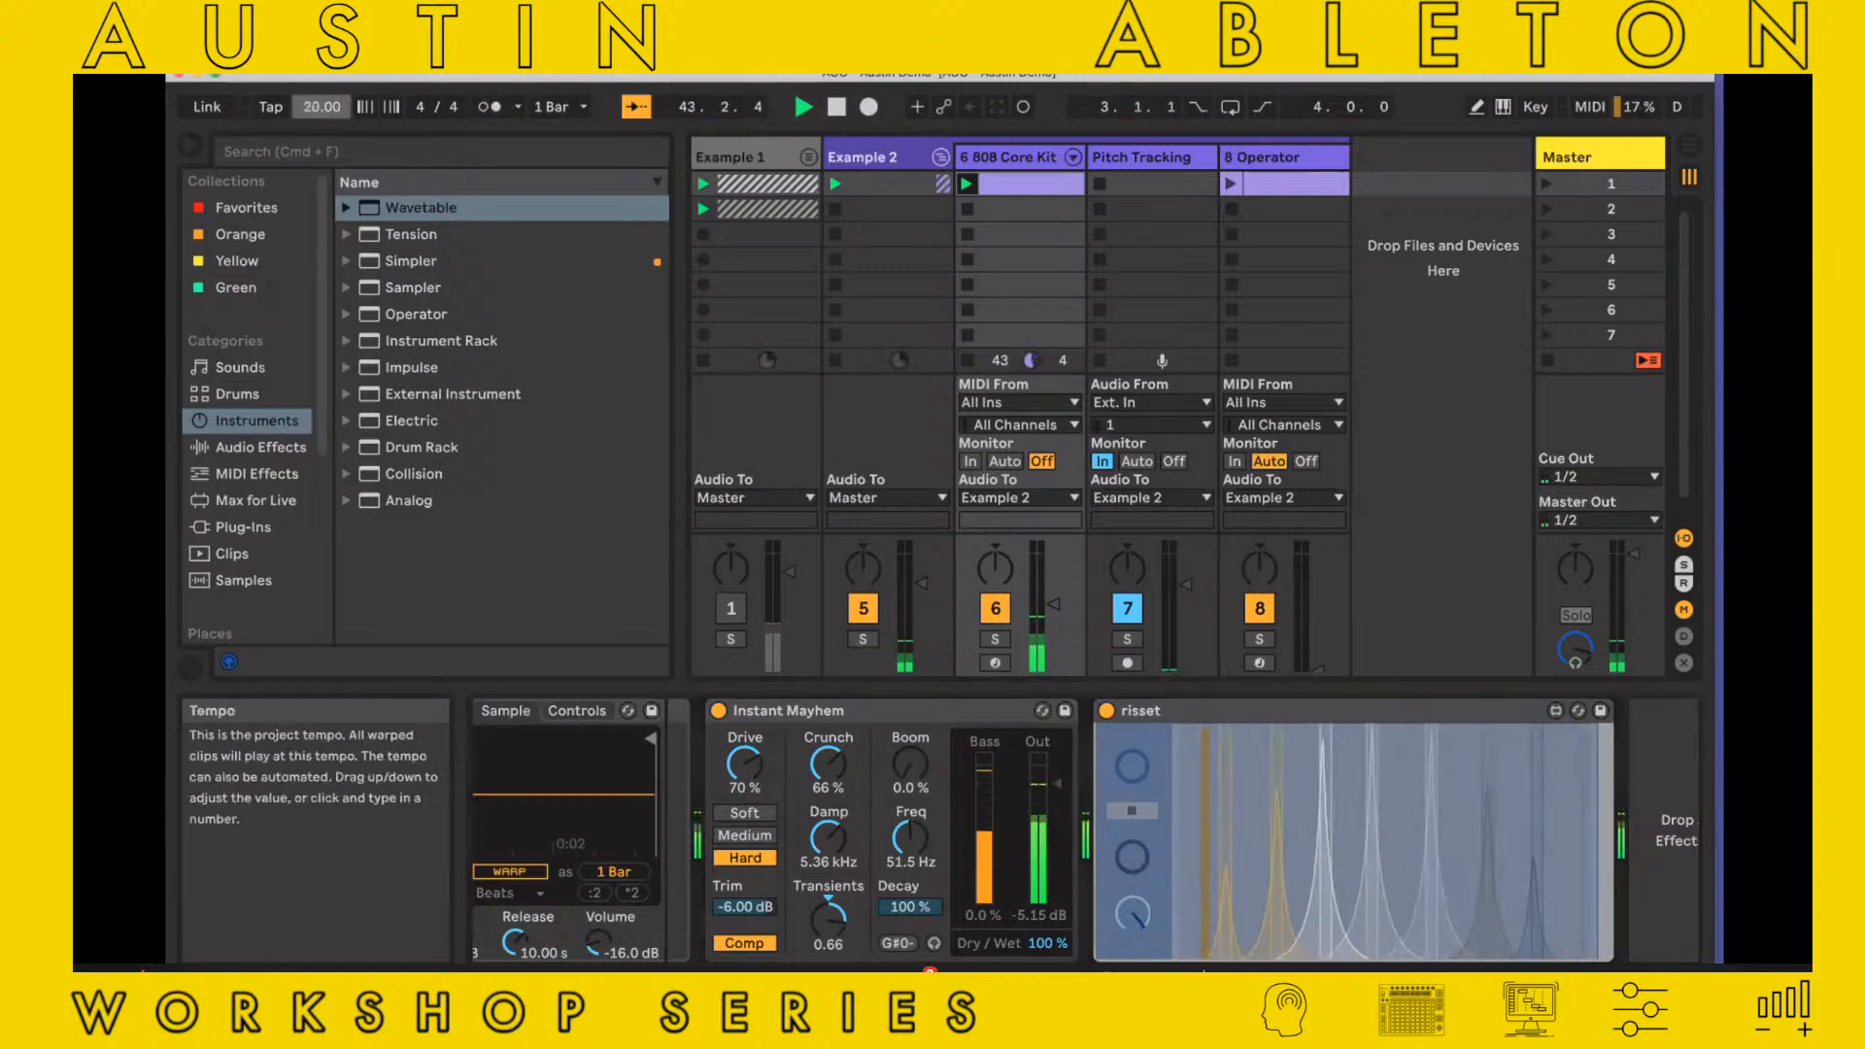
mouse_move(321, 107)
left_mouse_down()
mouse_move(322, 49)
mouse_move(316, 75)
left_mouse_up()
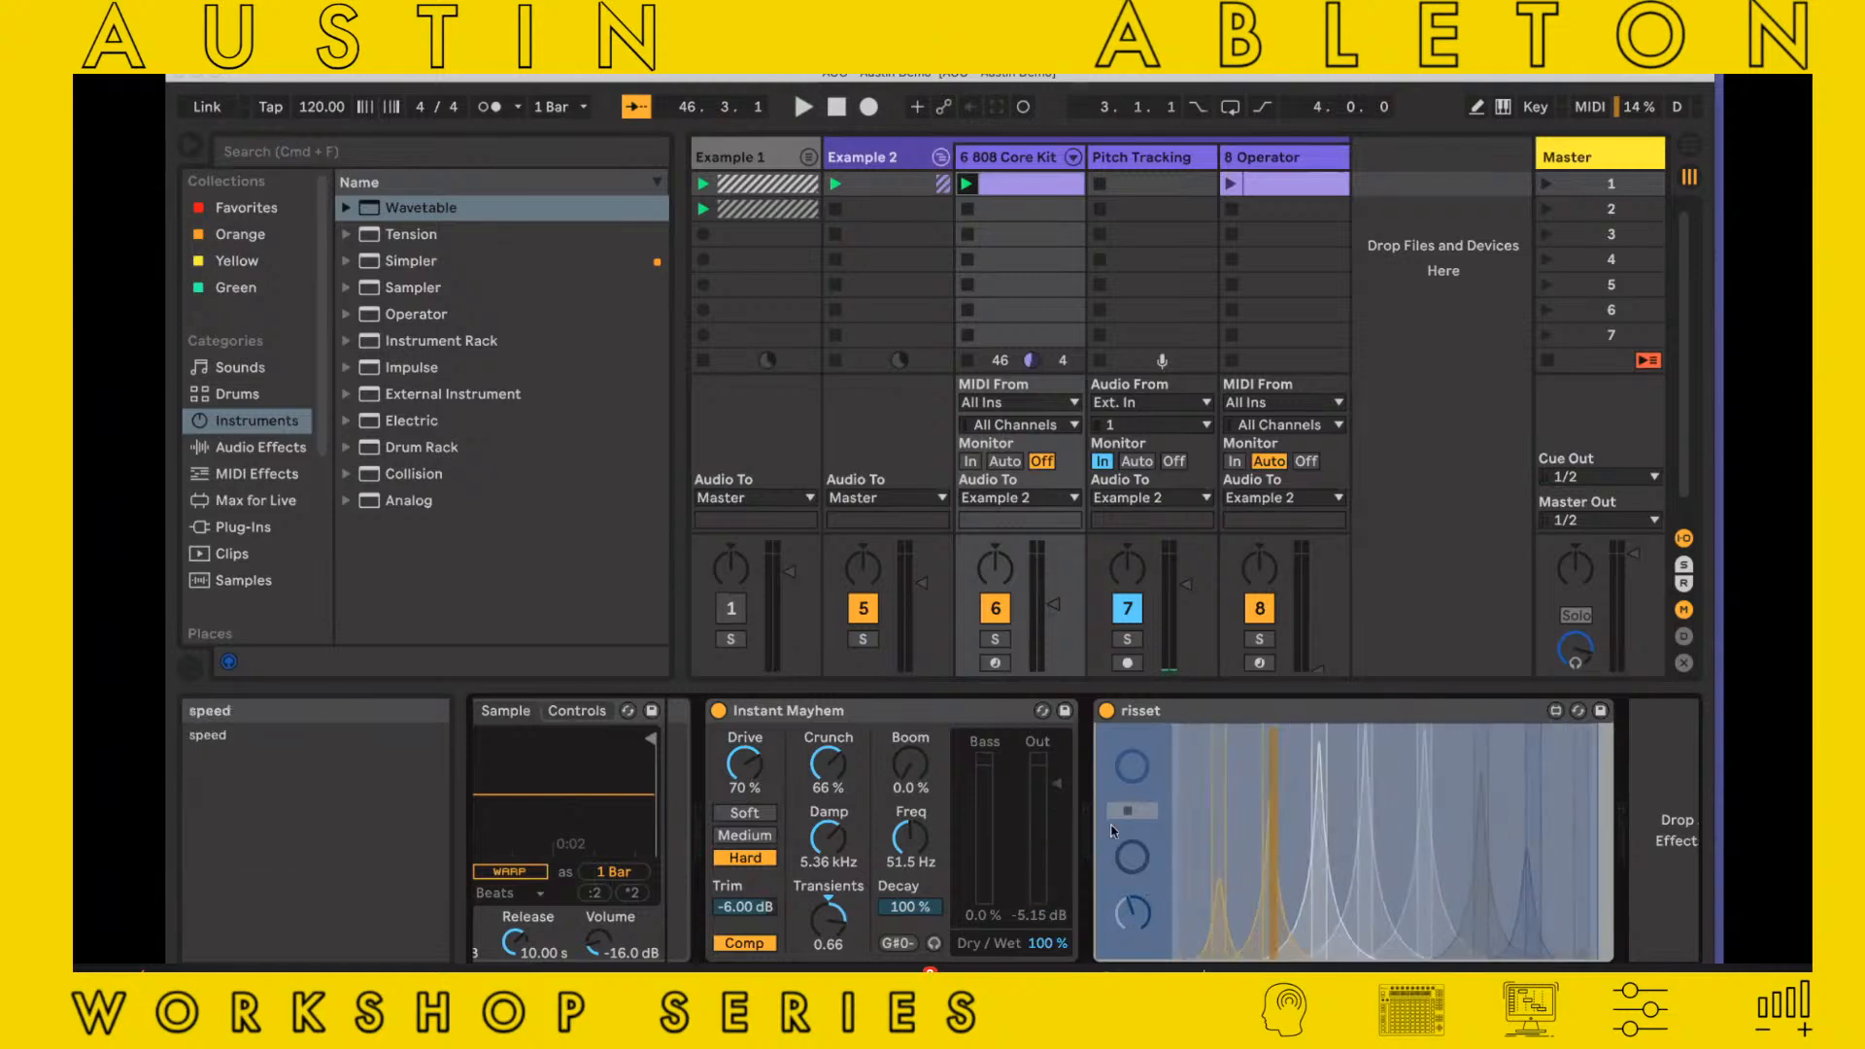
Bypass risset and mute the 808 Core Kit track
left_click(1184, 713)
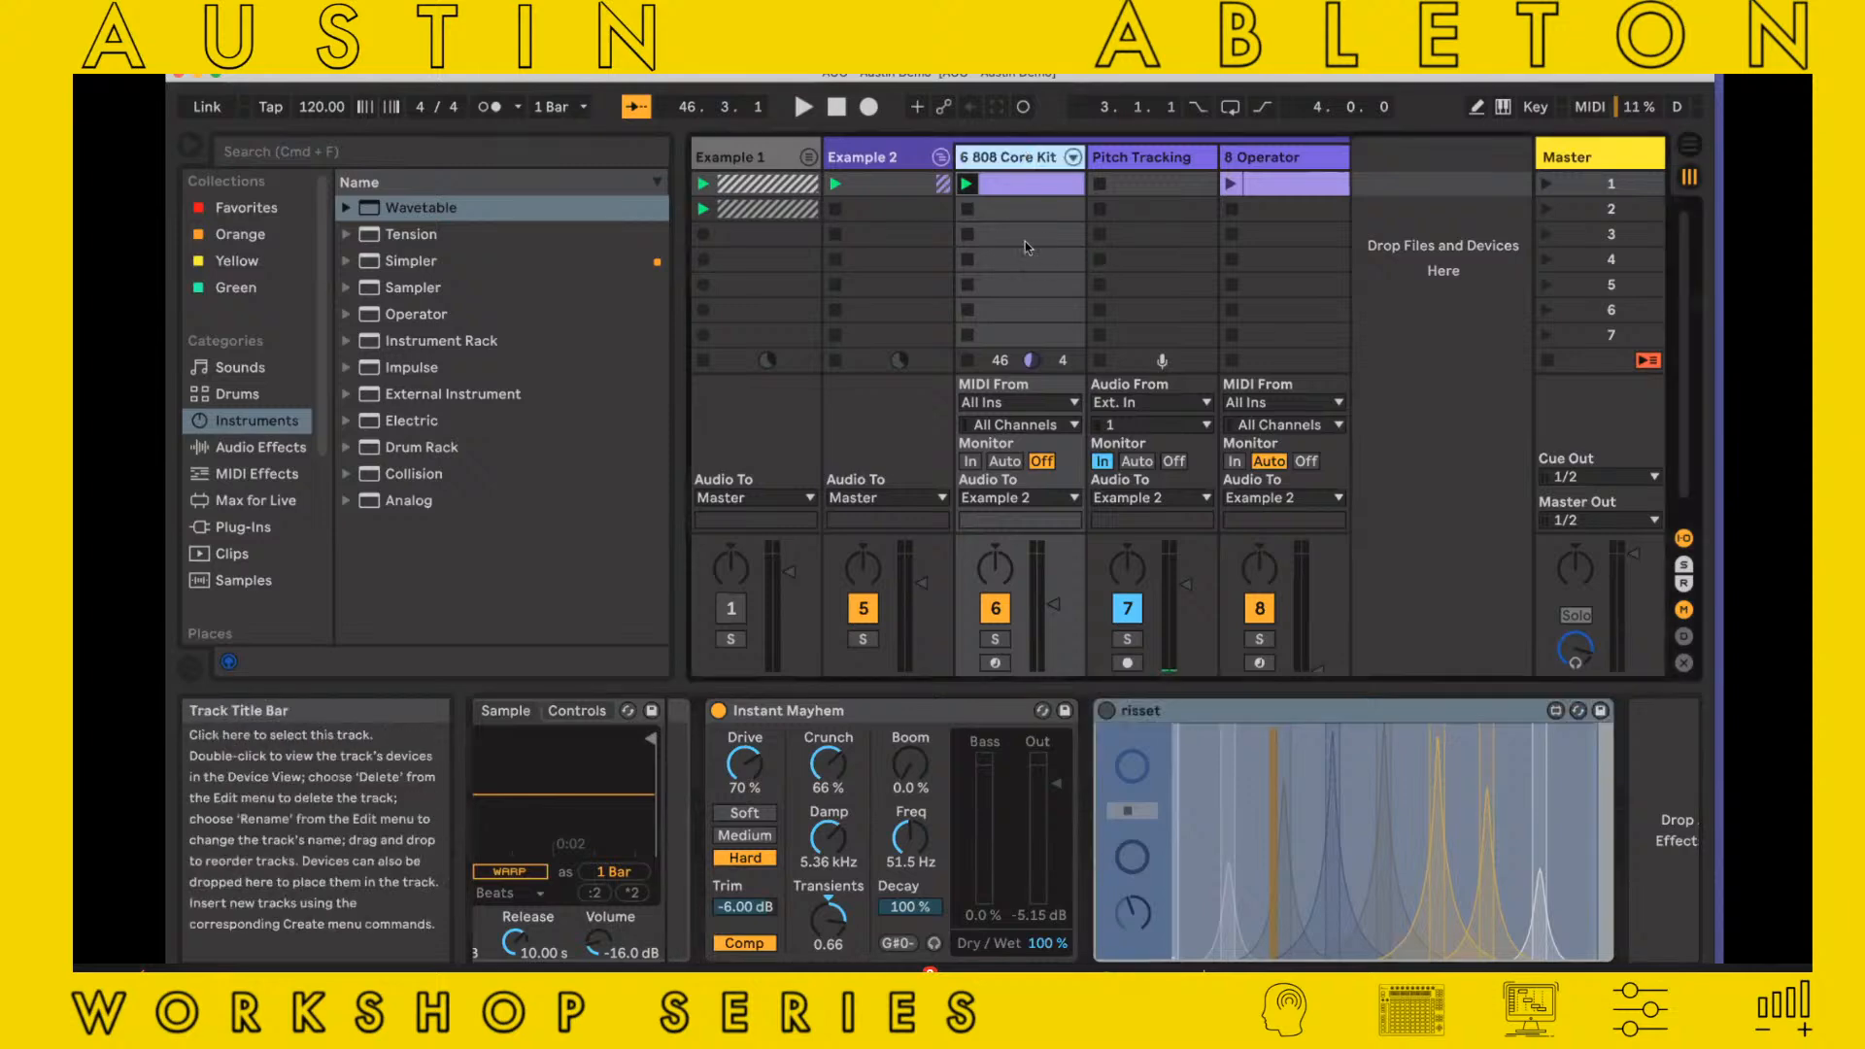
left_click(996, 608)
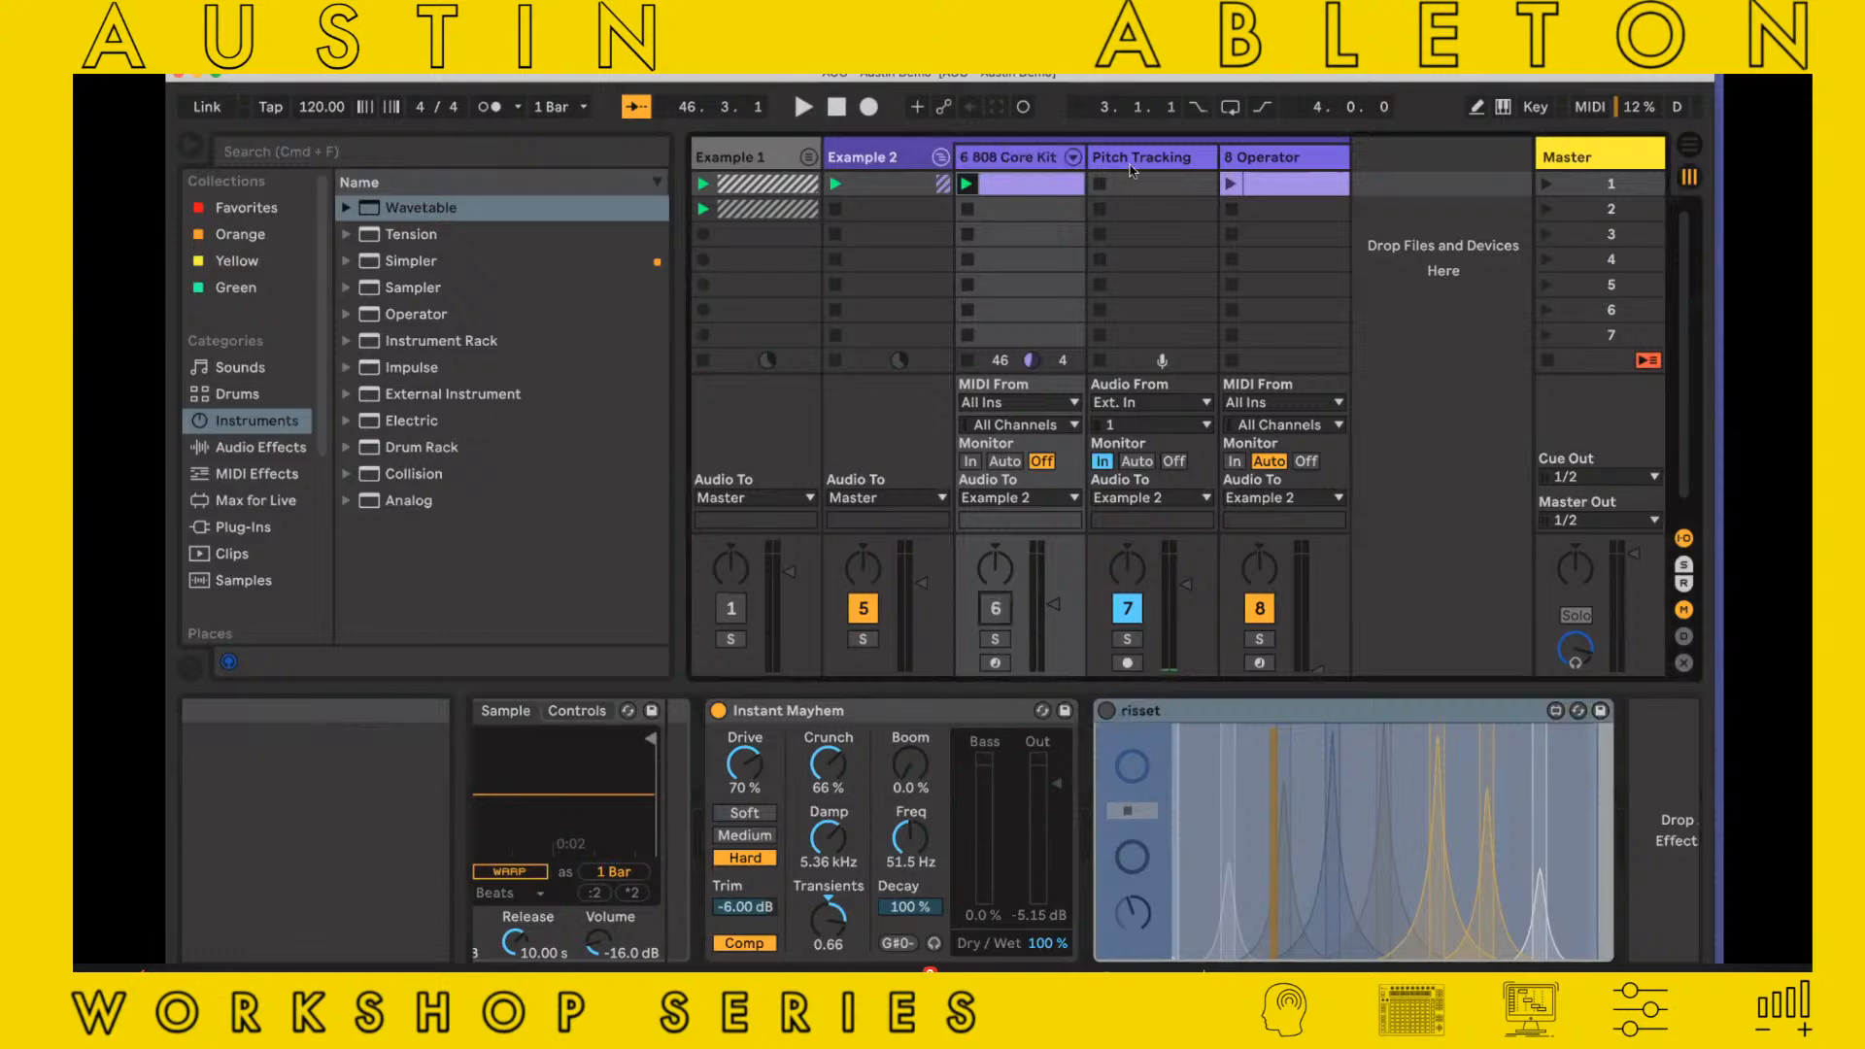
Examine helmholtz and Dark Fade Analog on the Pitch Tracking track and compare them with the Operator track's device
left_click(1130, 165)
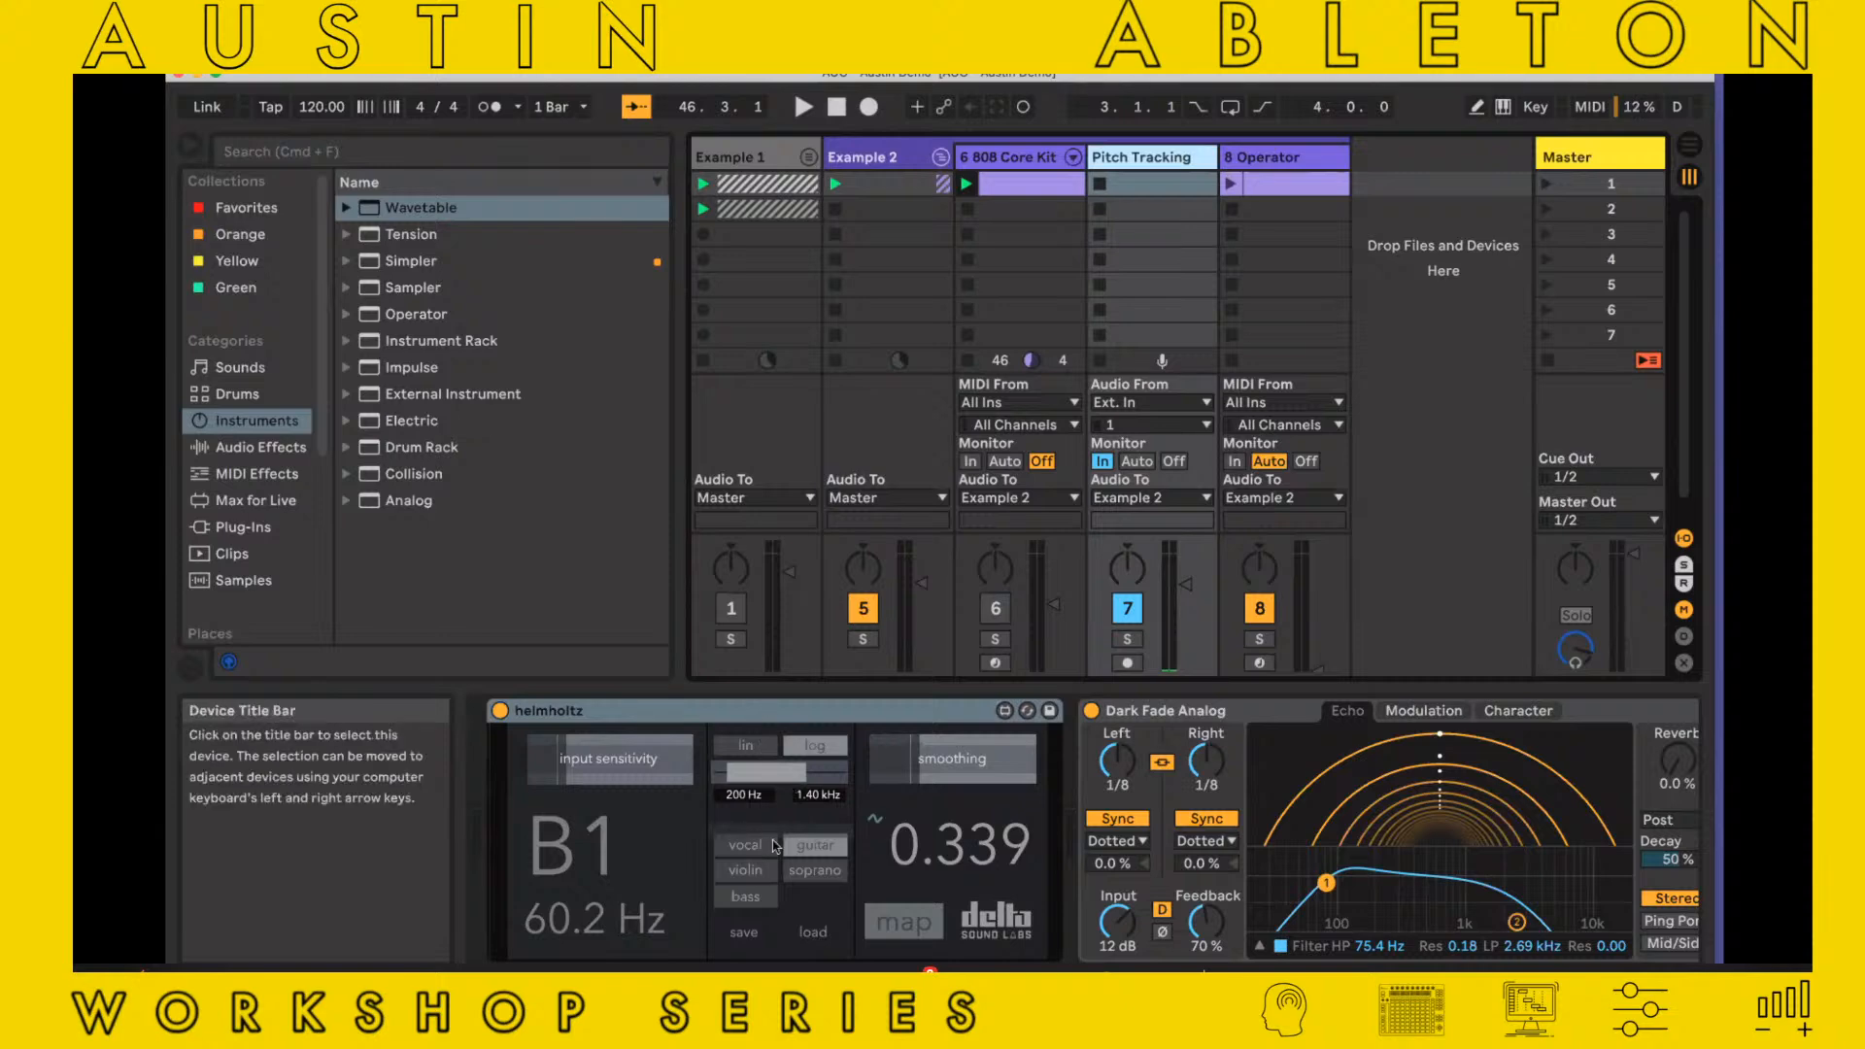
left_click(741, 721)
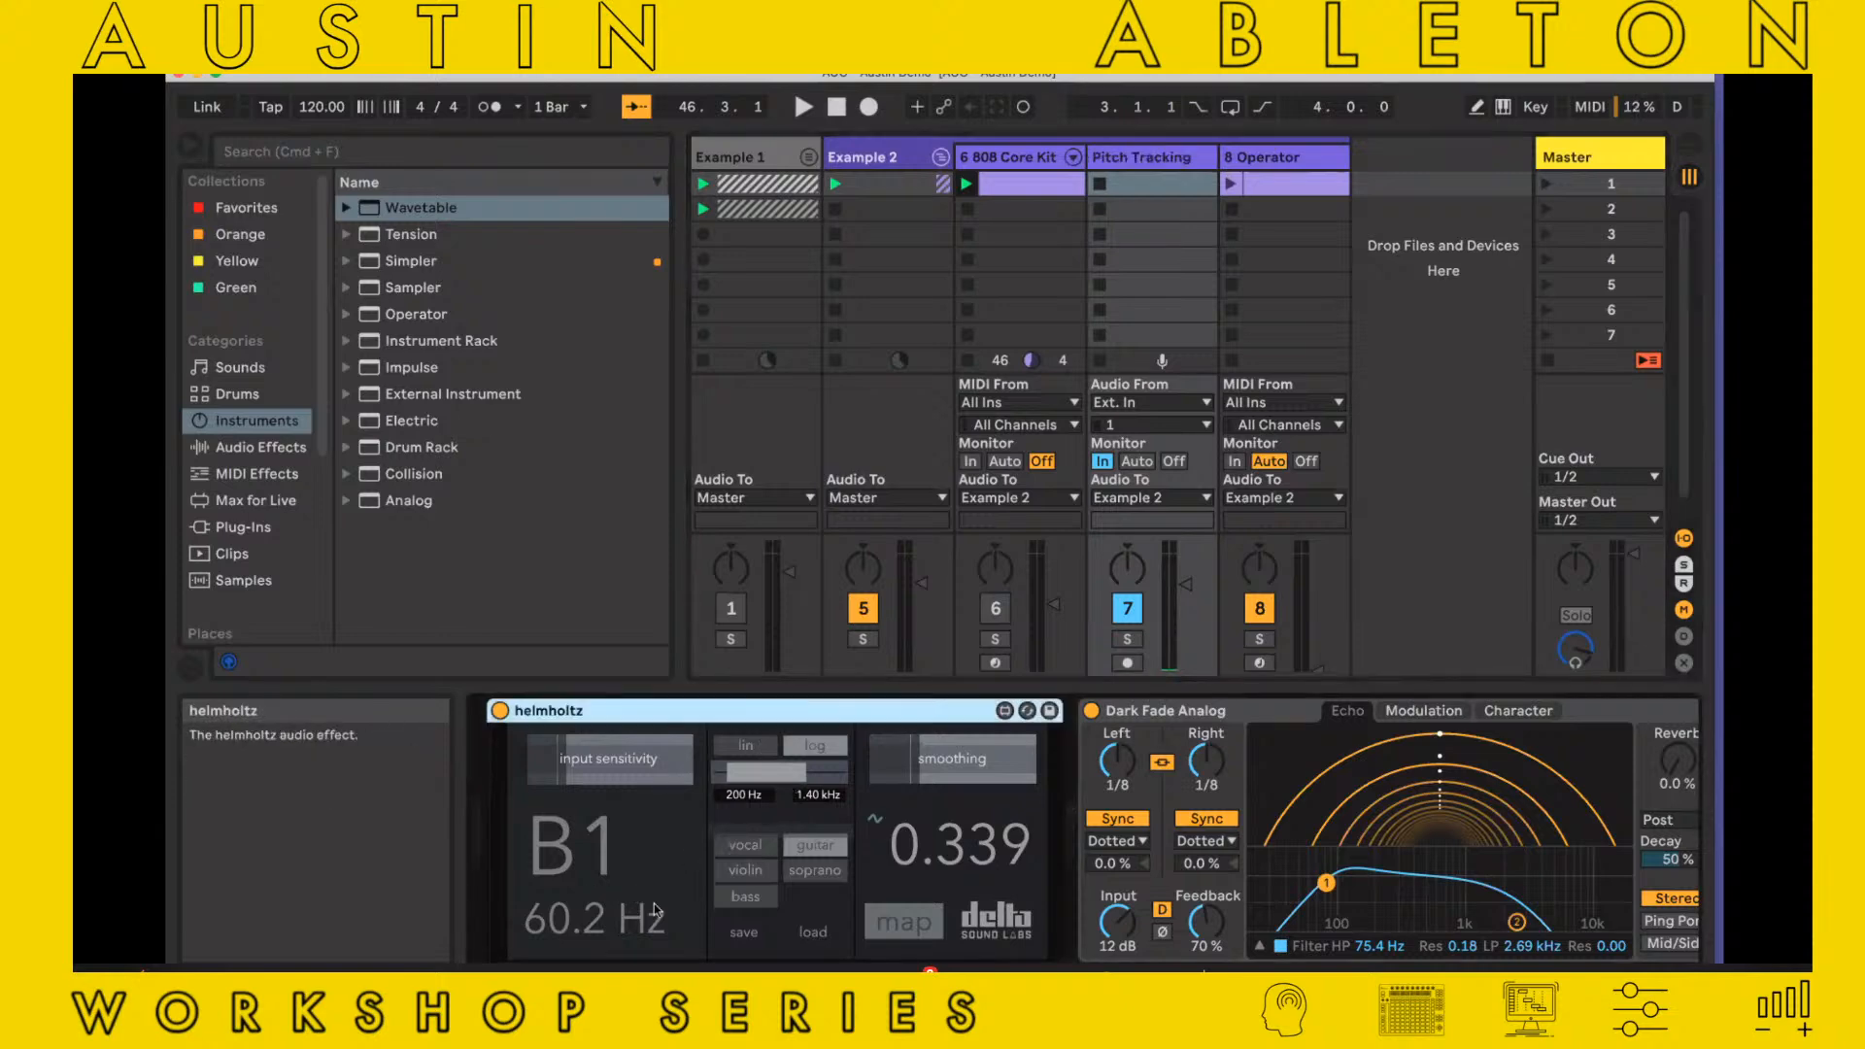
scroll(1411, 904, "right", 3)
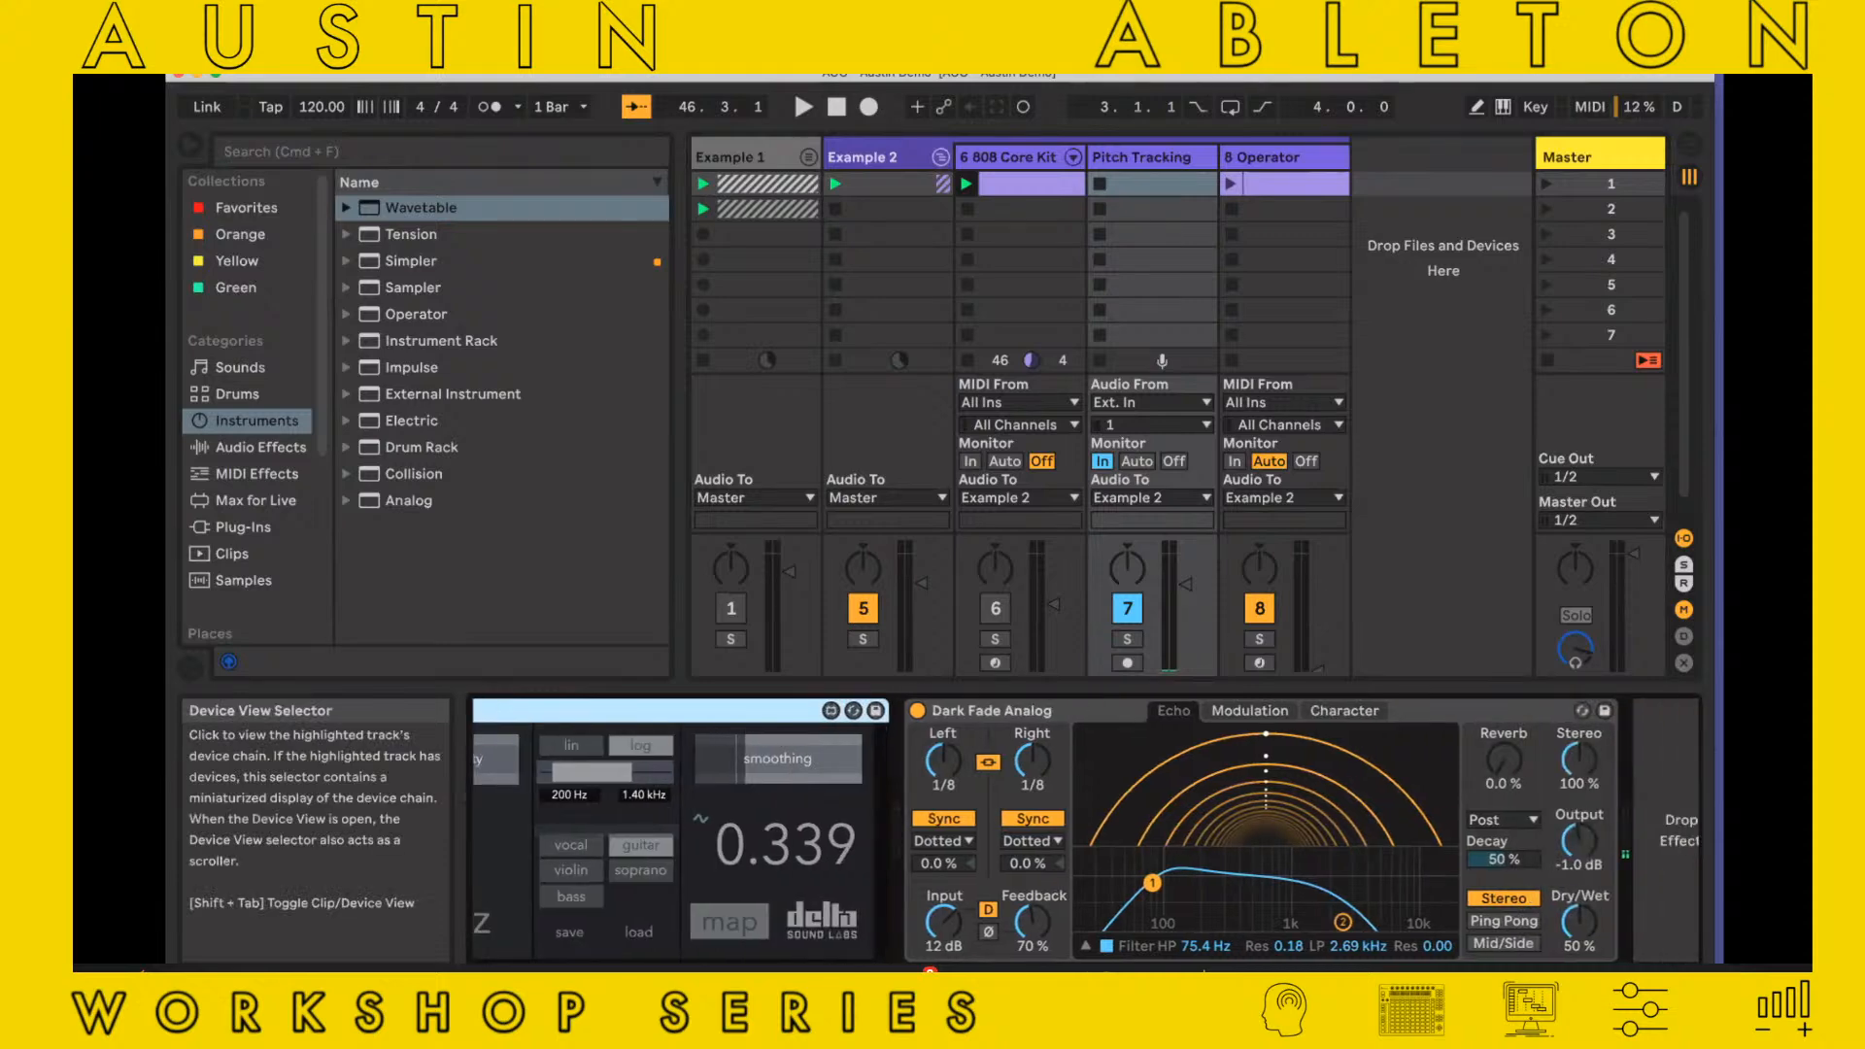
scroll(1411, 905, "left", 3)
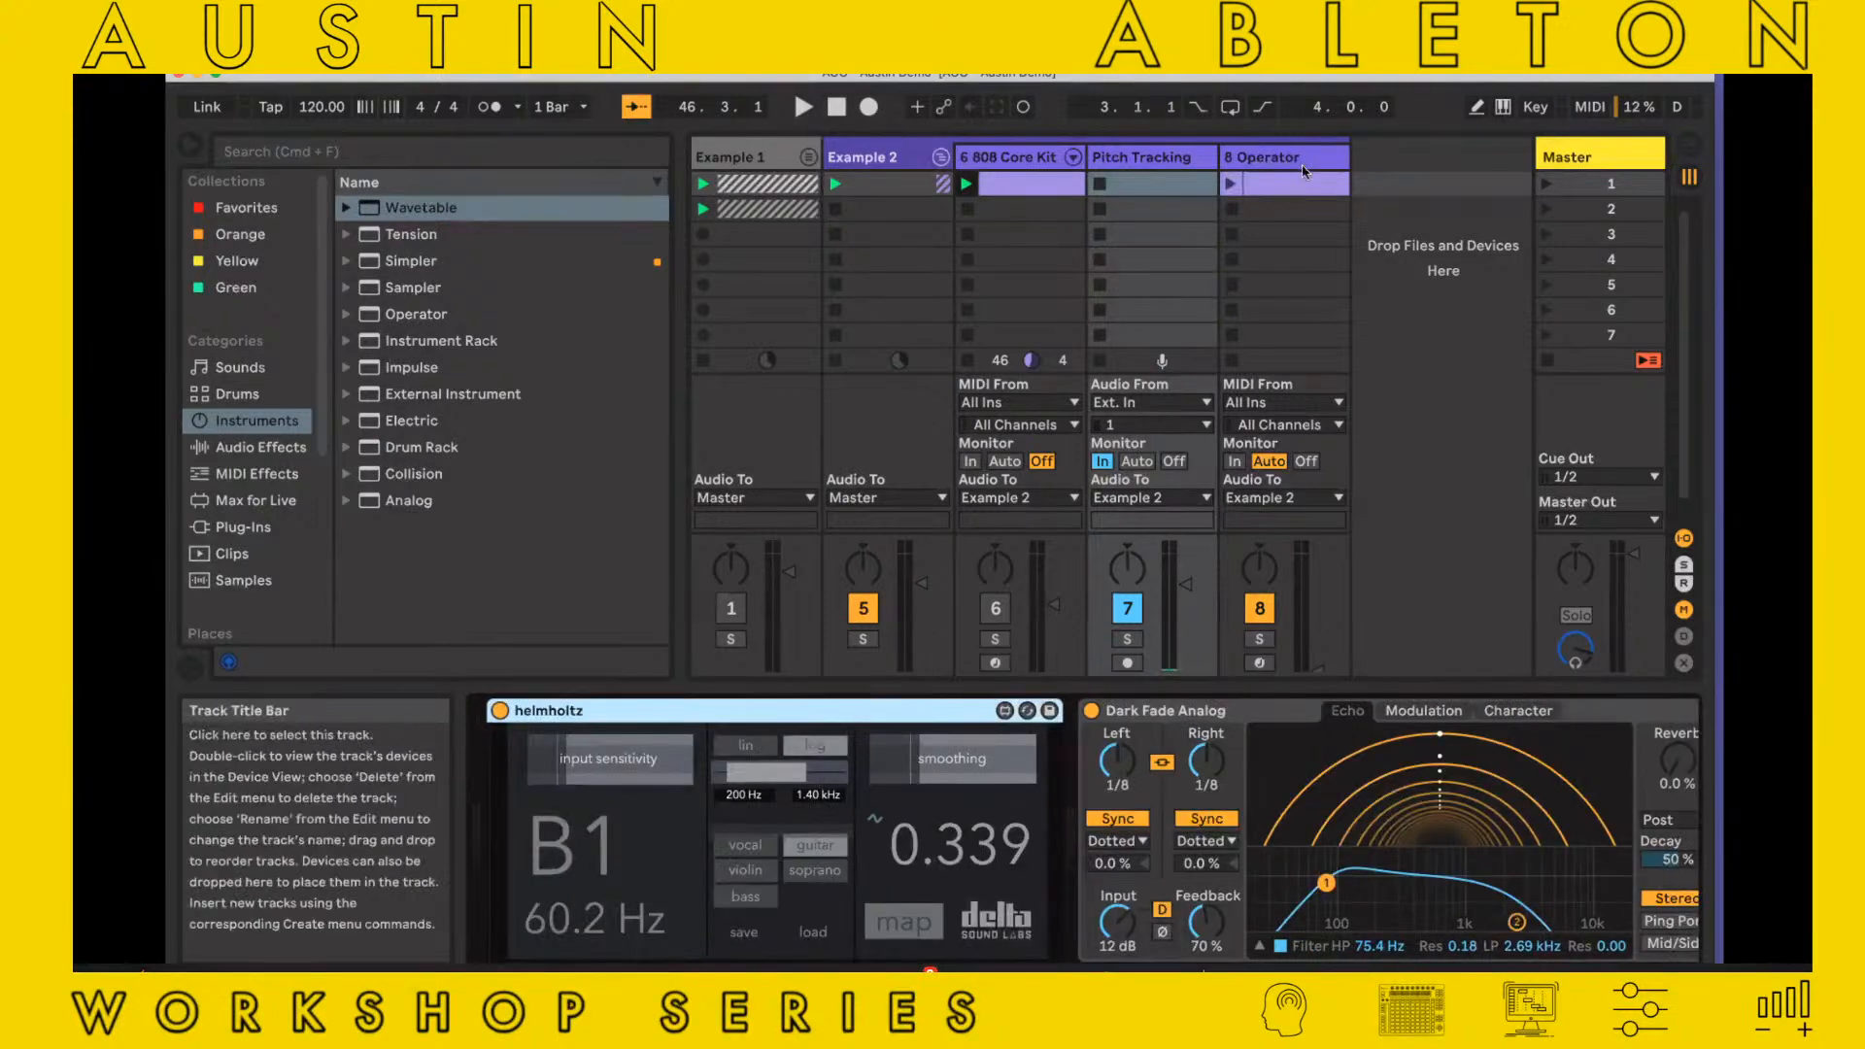
left_click(1301, 164)
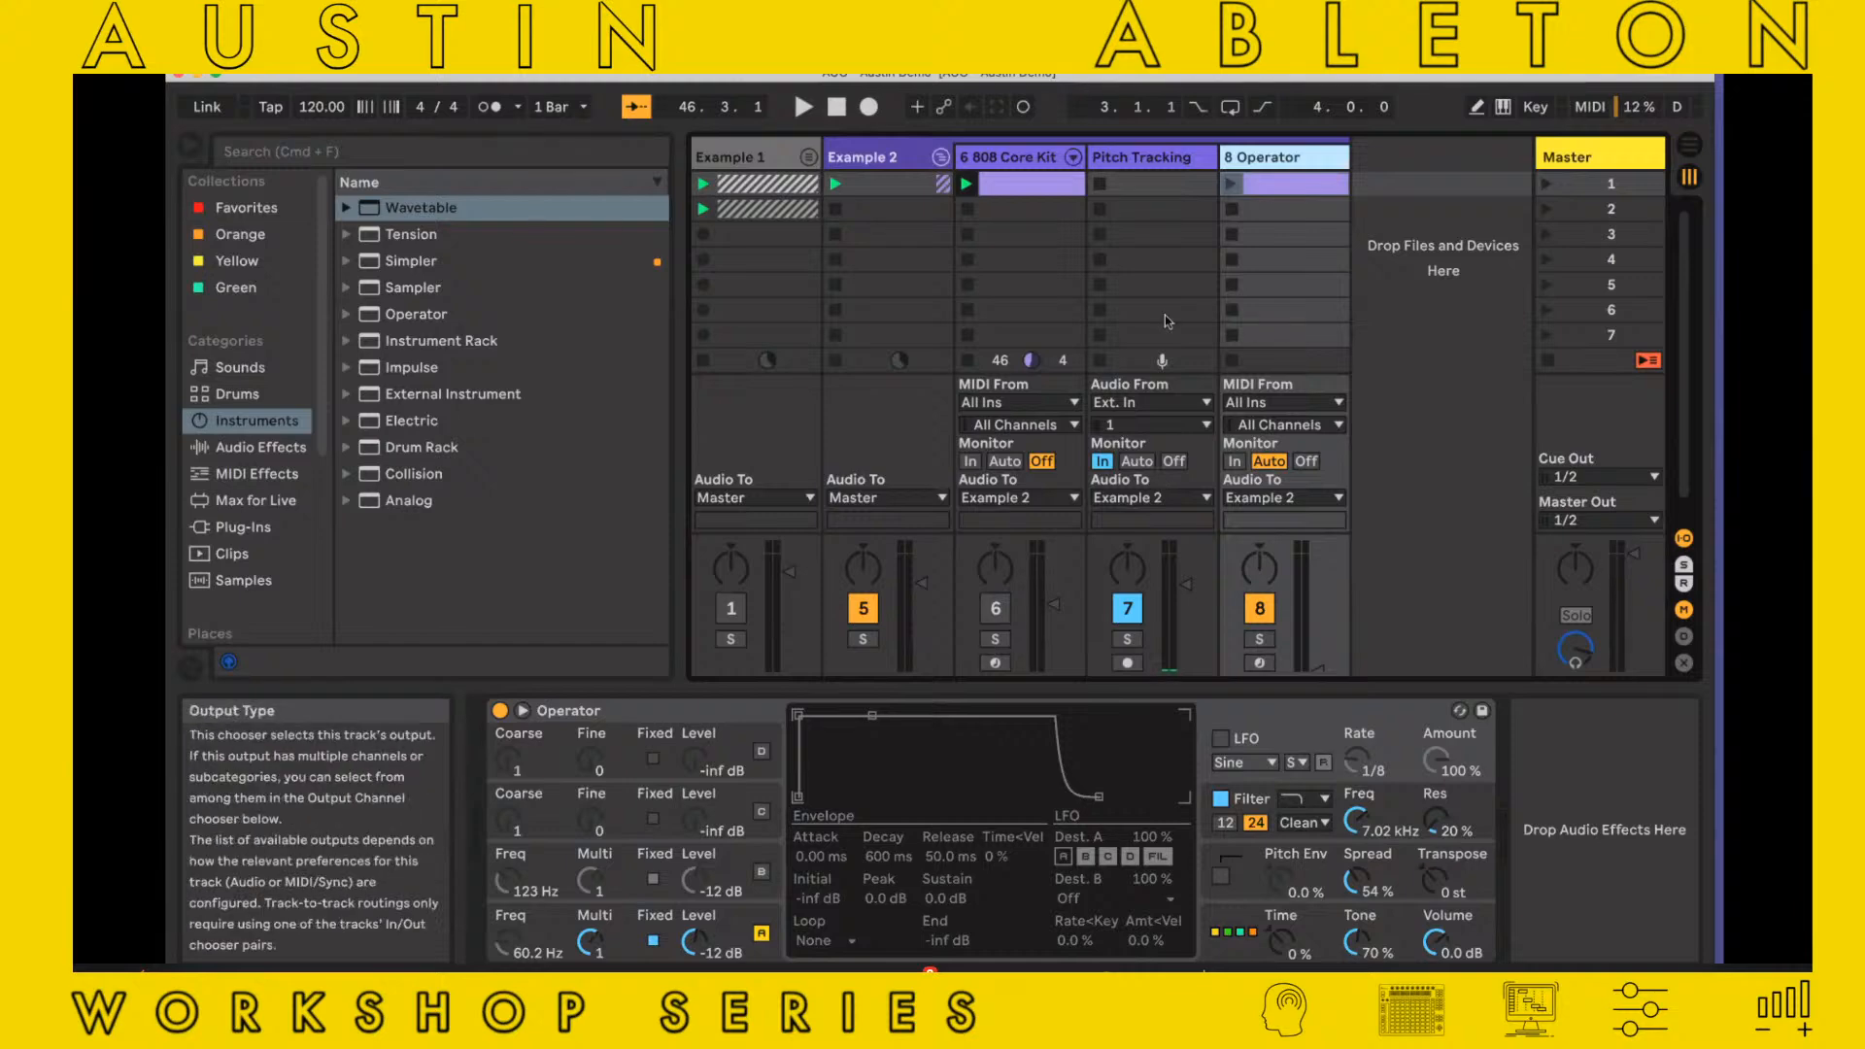
left_click(1155, 158)
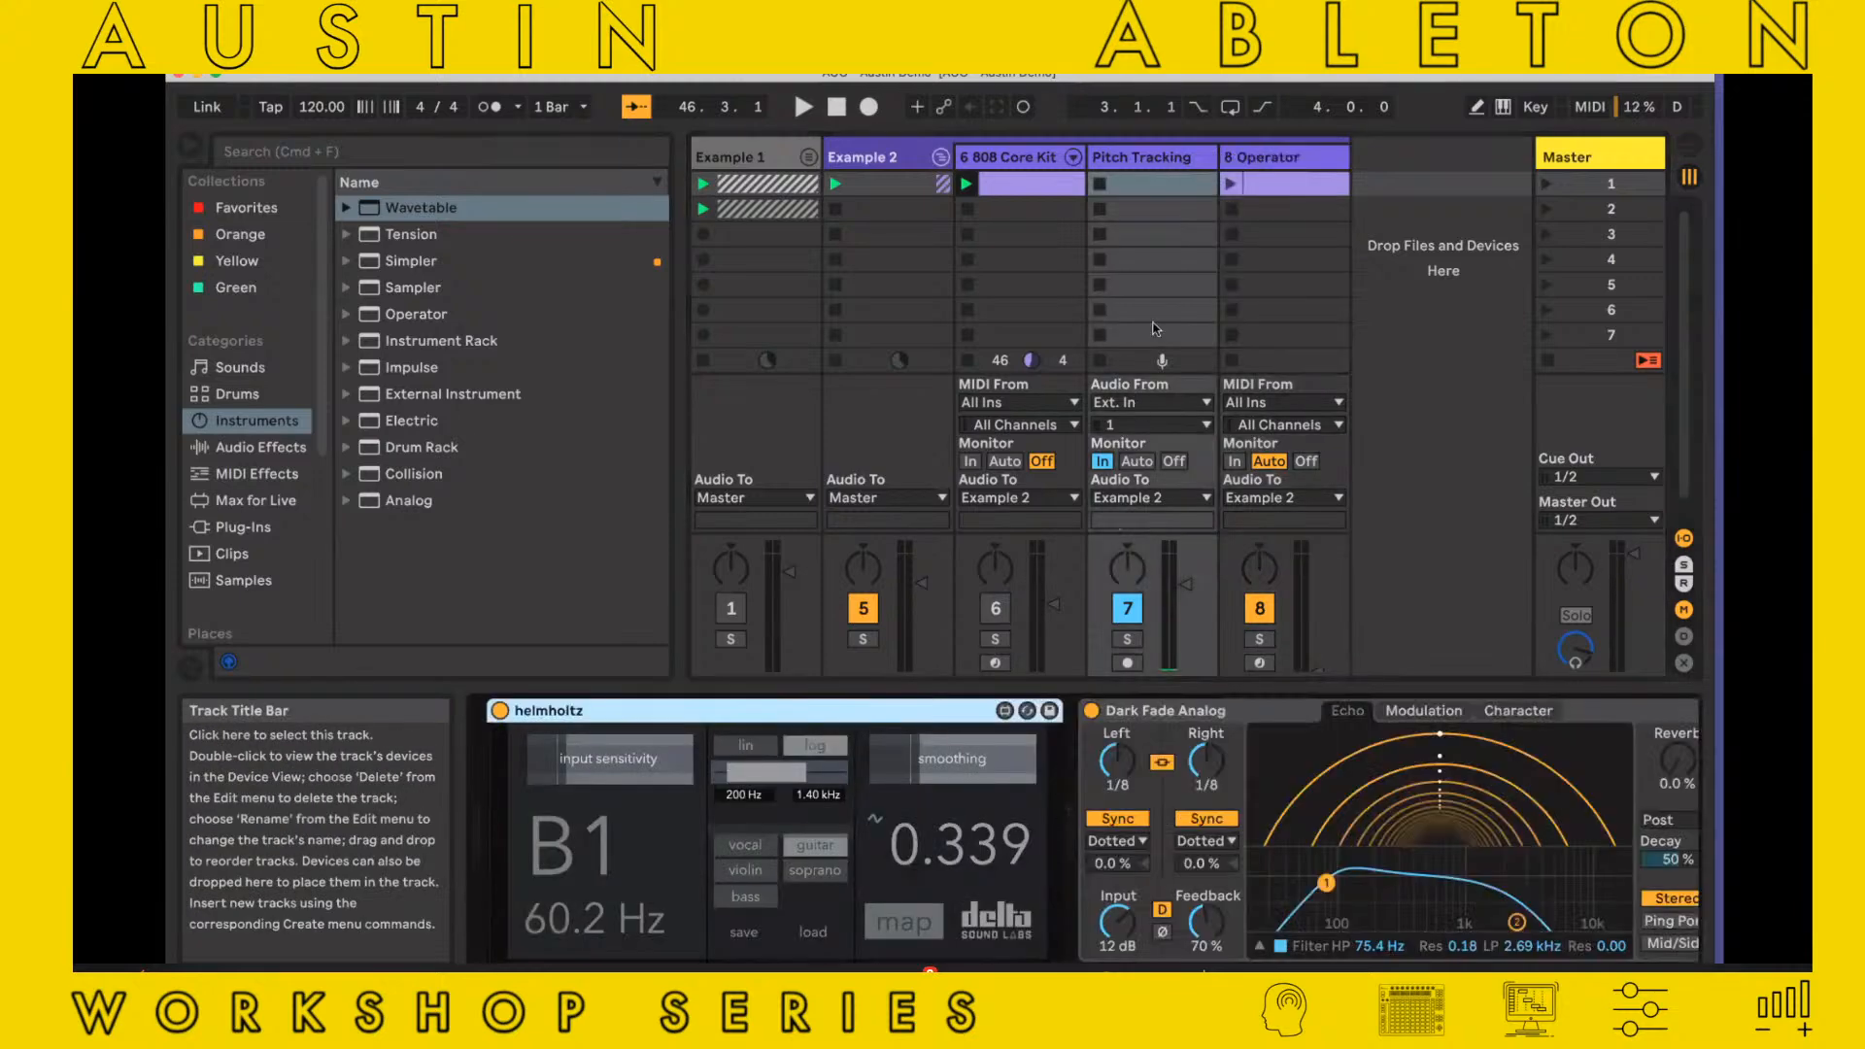
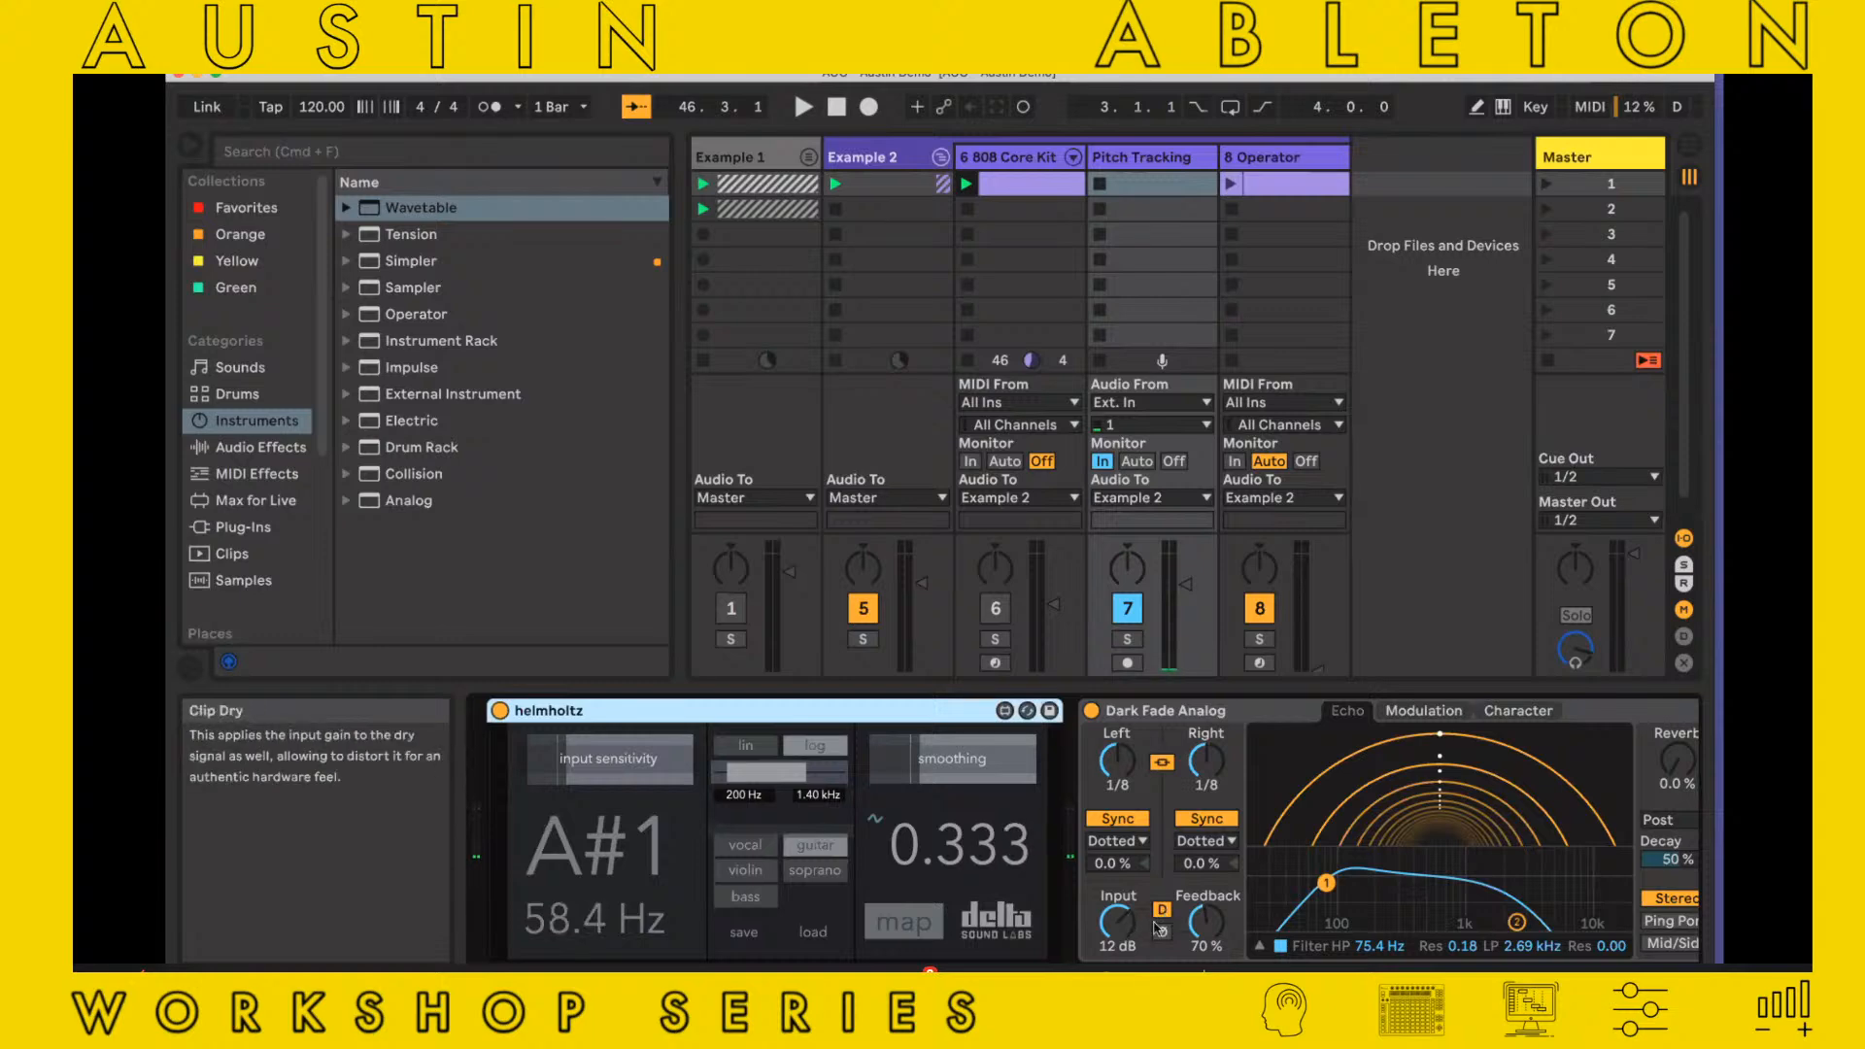
Raise the input gain of Dark Fade Analog to 40 dB, and lower it to 1.3 dB
mouse_move(1119, 924)
left_mouse_down()
mouse_move(1119, 889)
mouse_move(1122, 928)
left_mouse_up()
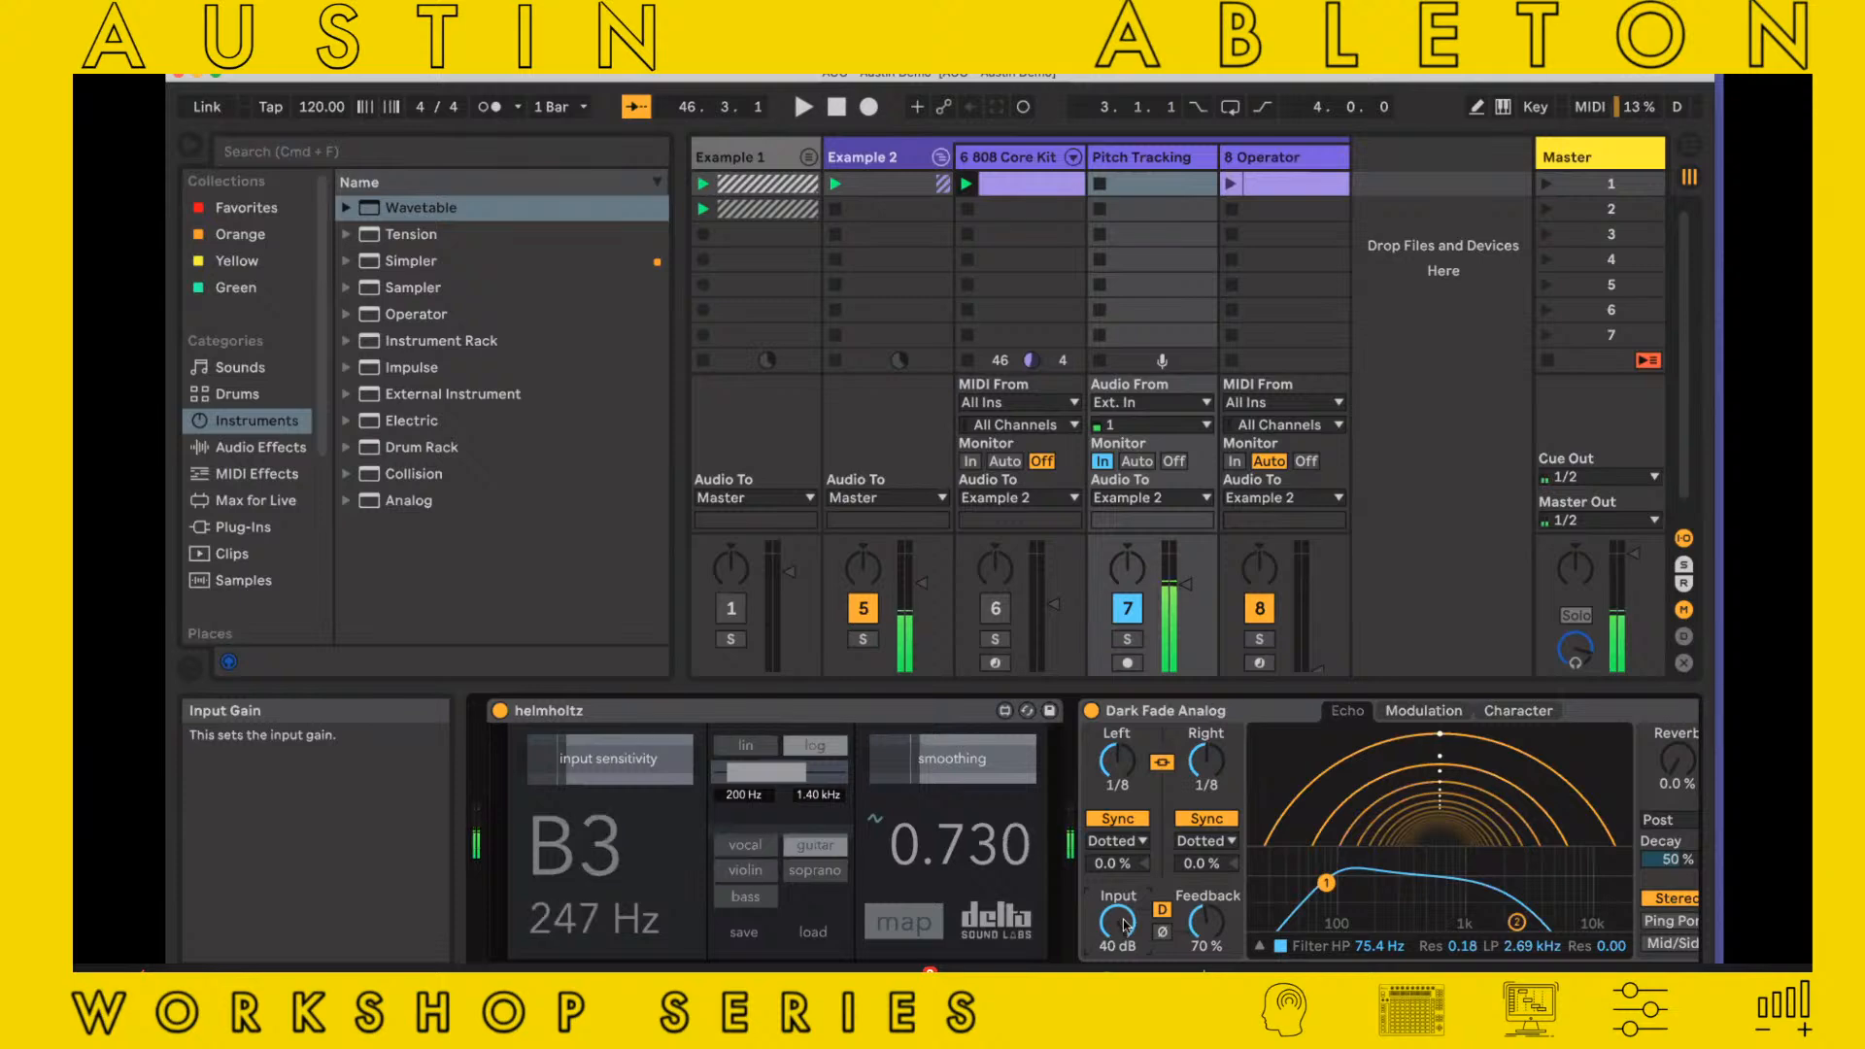
left_click_drag(1122, 928, 1123, 923)
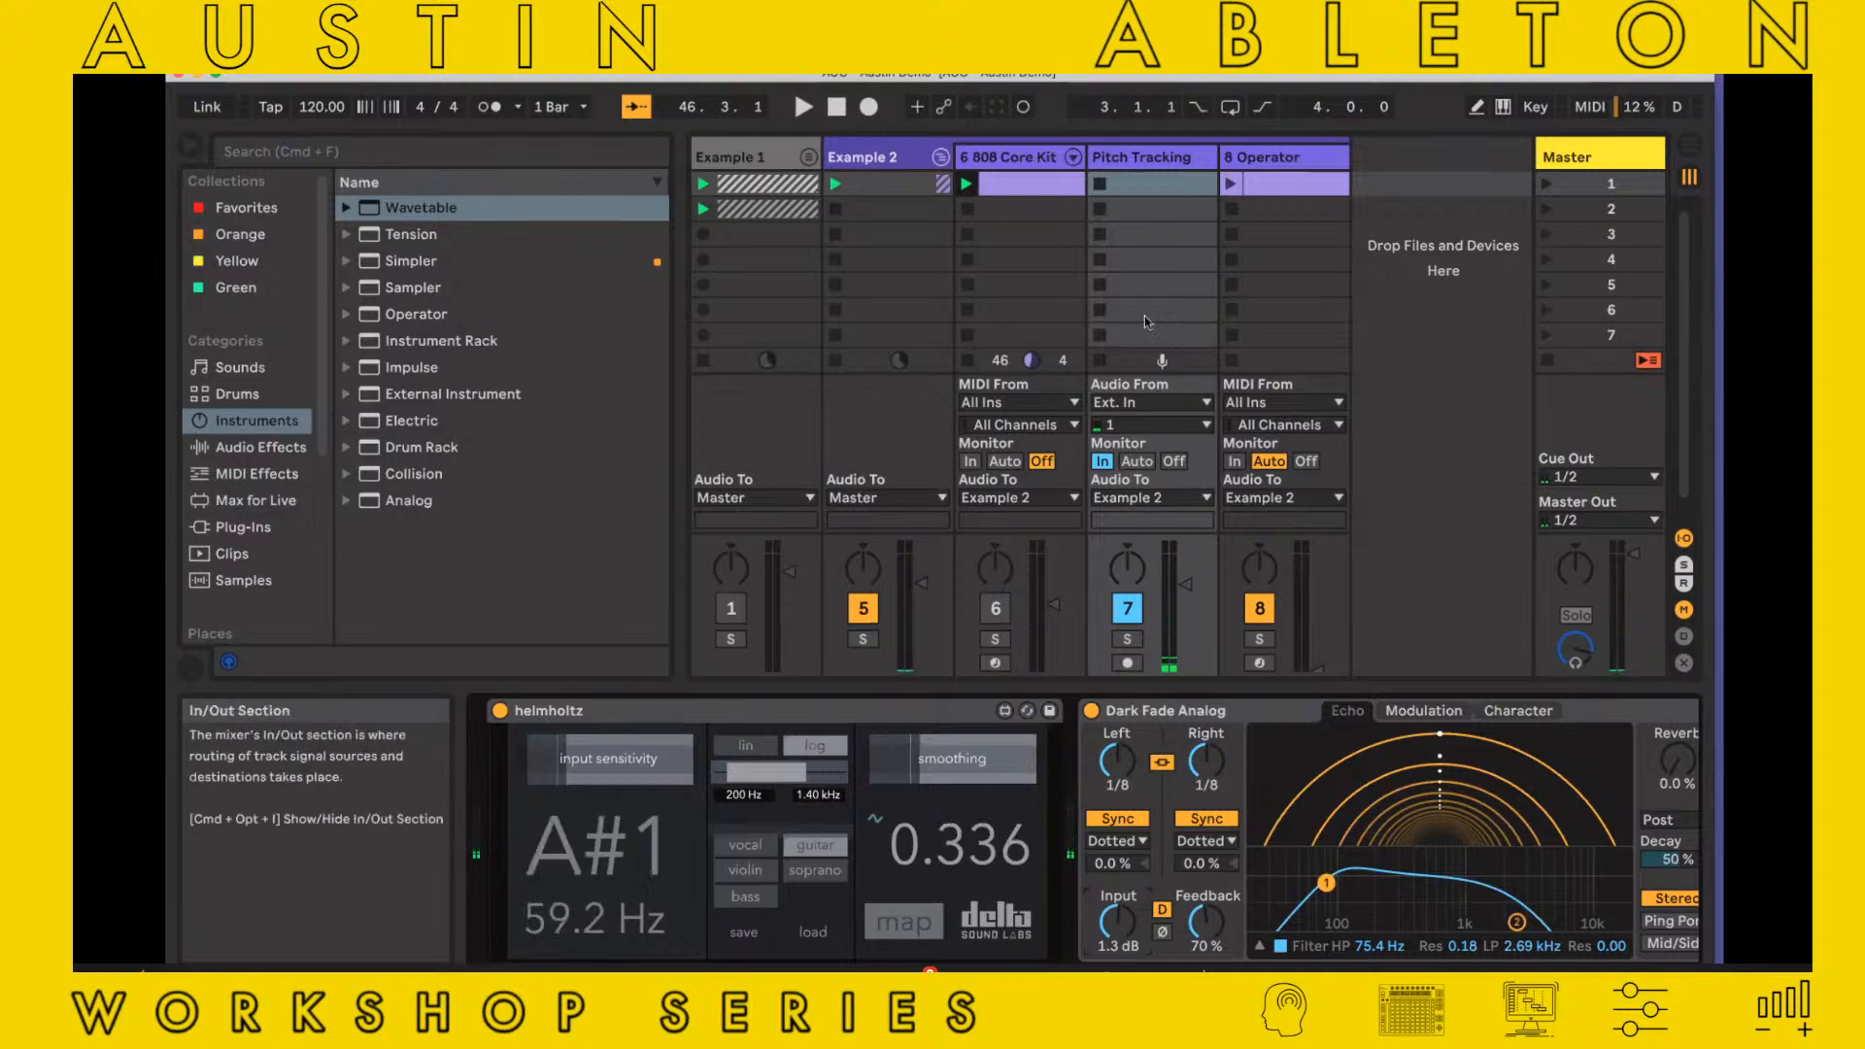
Compare the devices on the Operator and Pitch Tracking tracks, and set Operator's oscillator A fixed multiplier to 0
left_click(1292, 167)
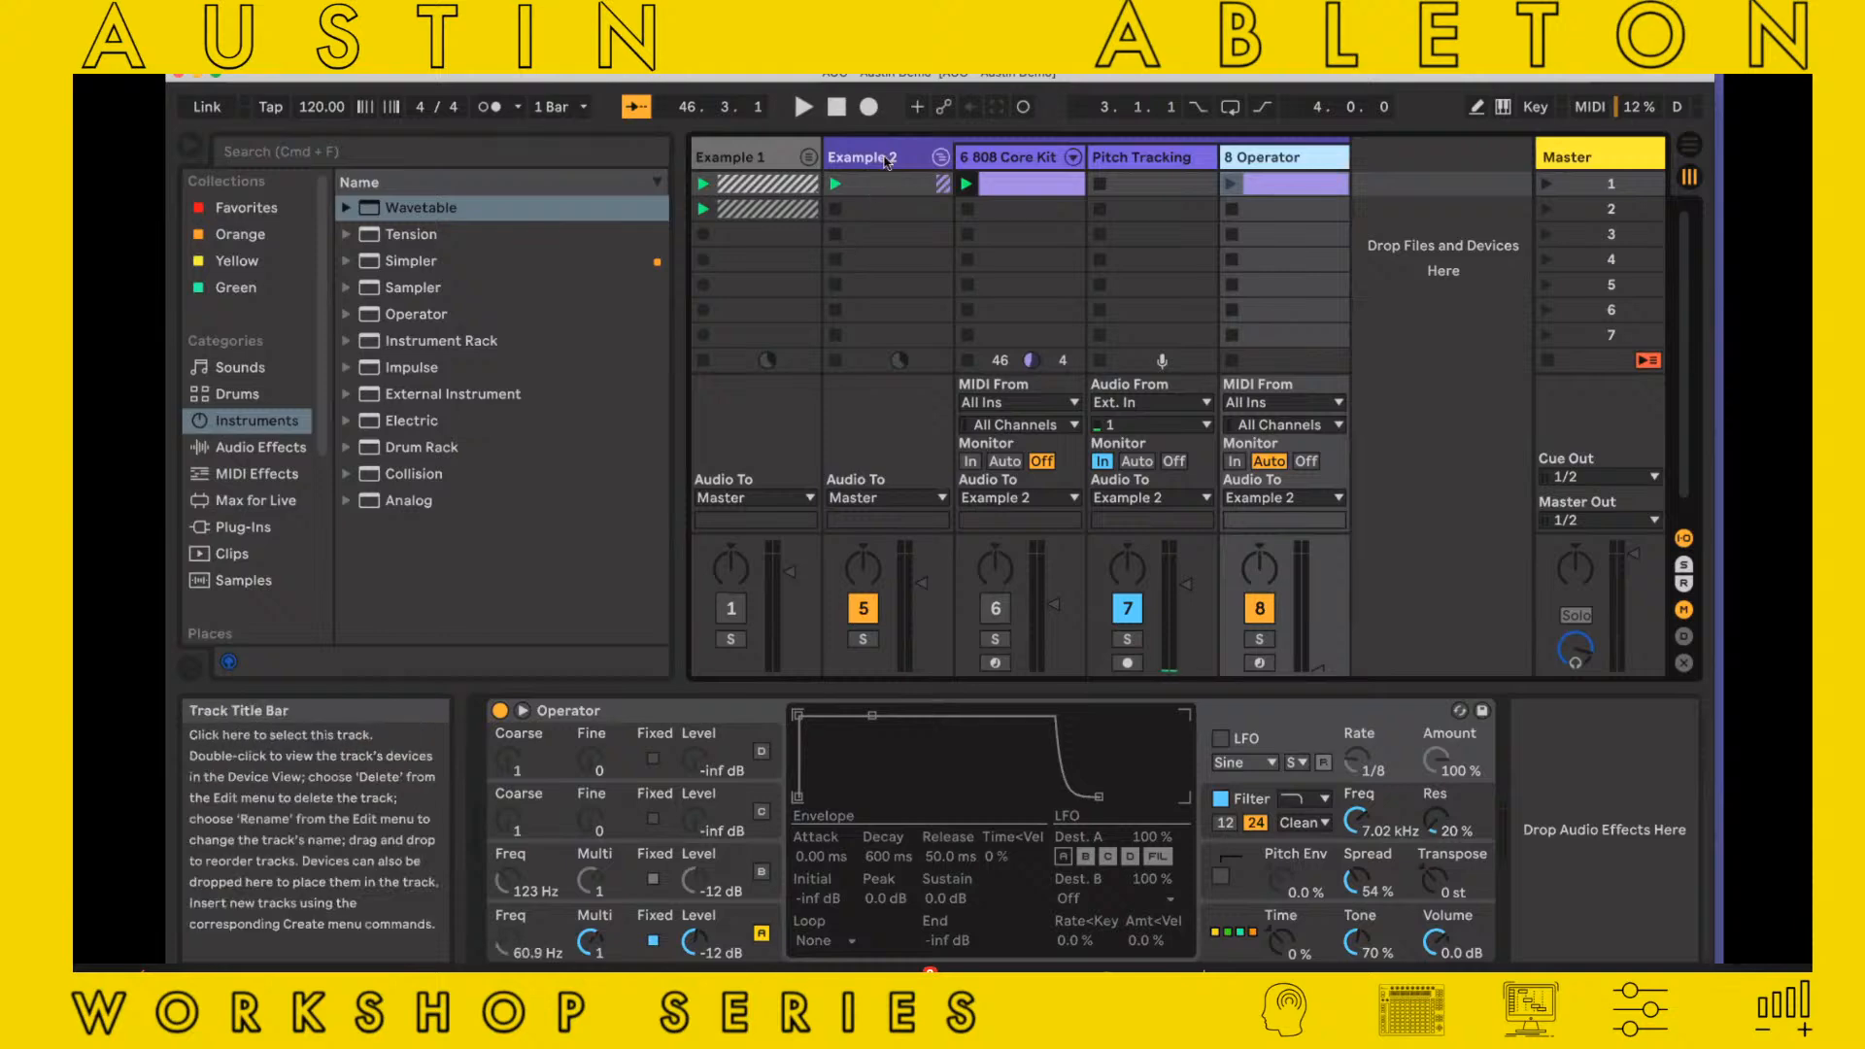
left_click(1139, 156)
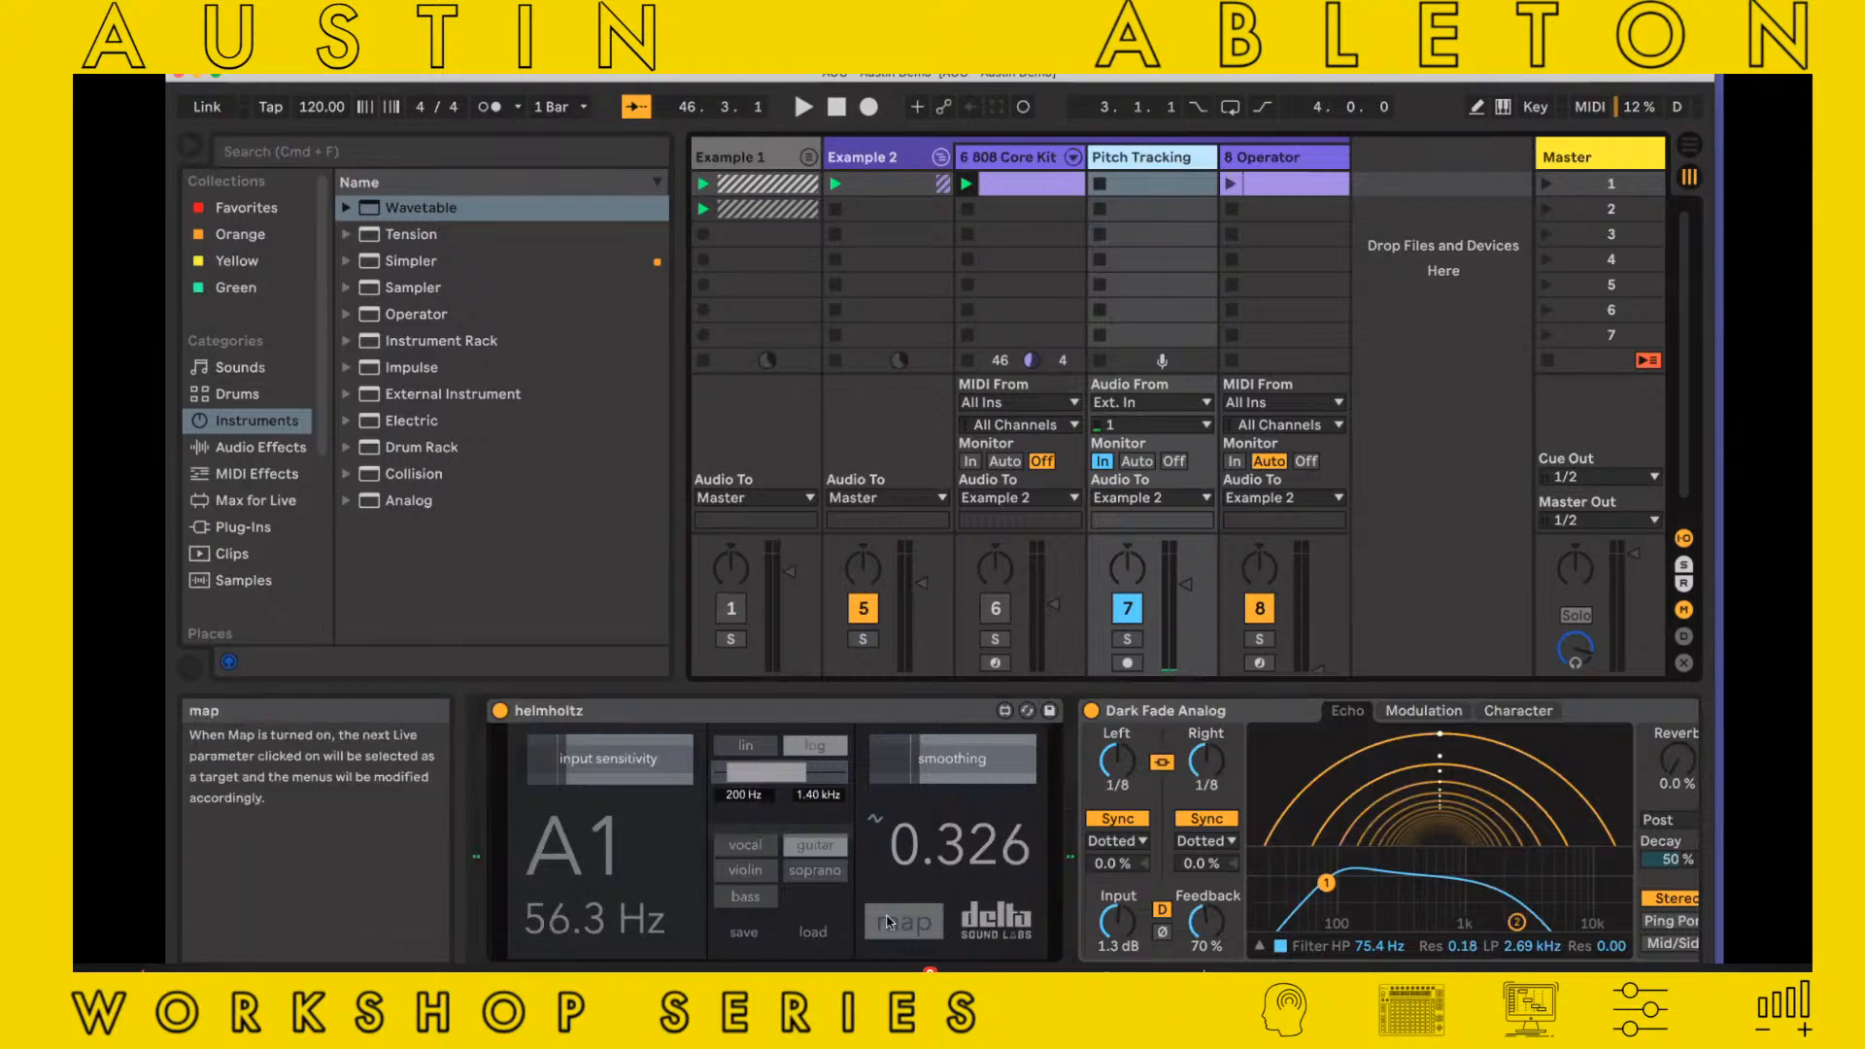
left_click(1267, 157)
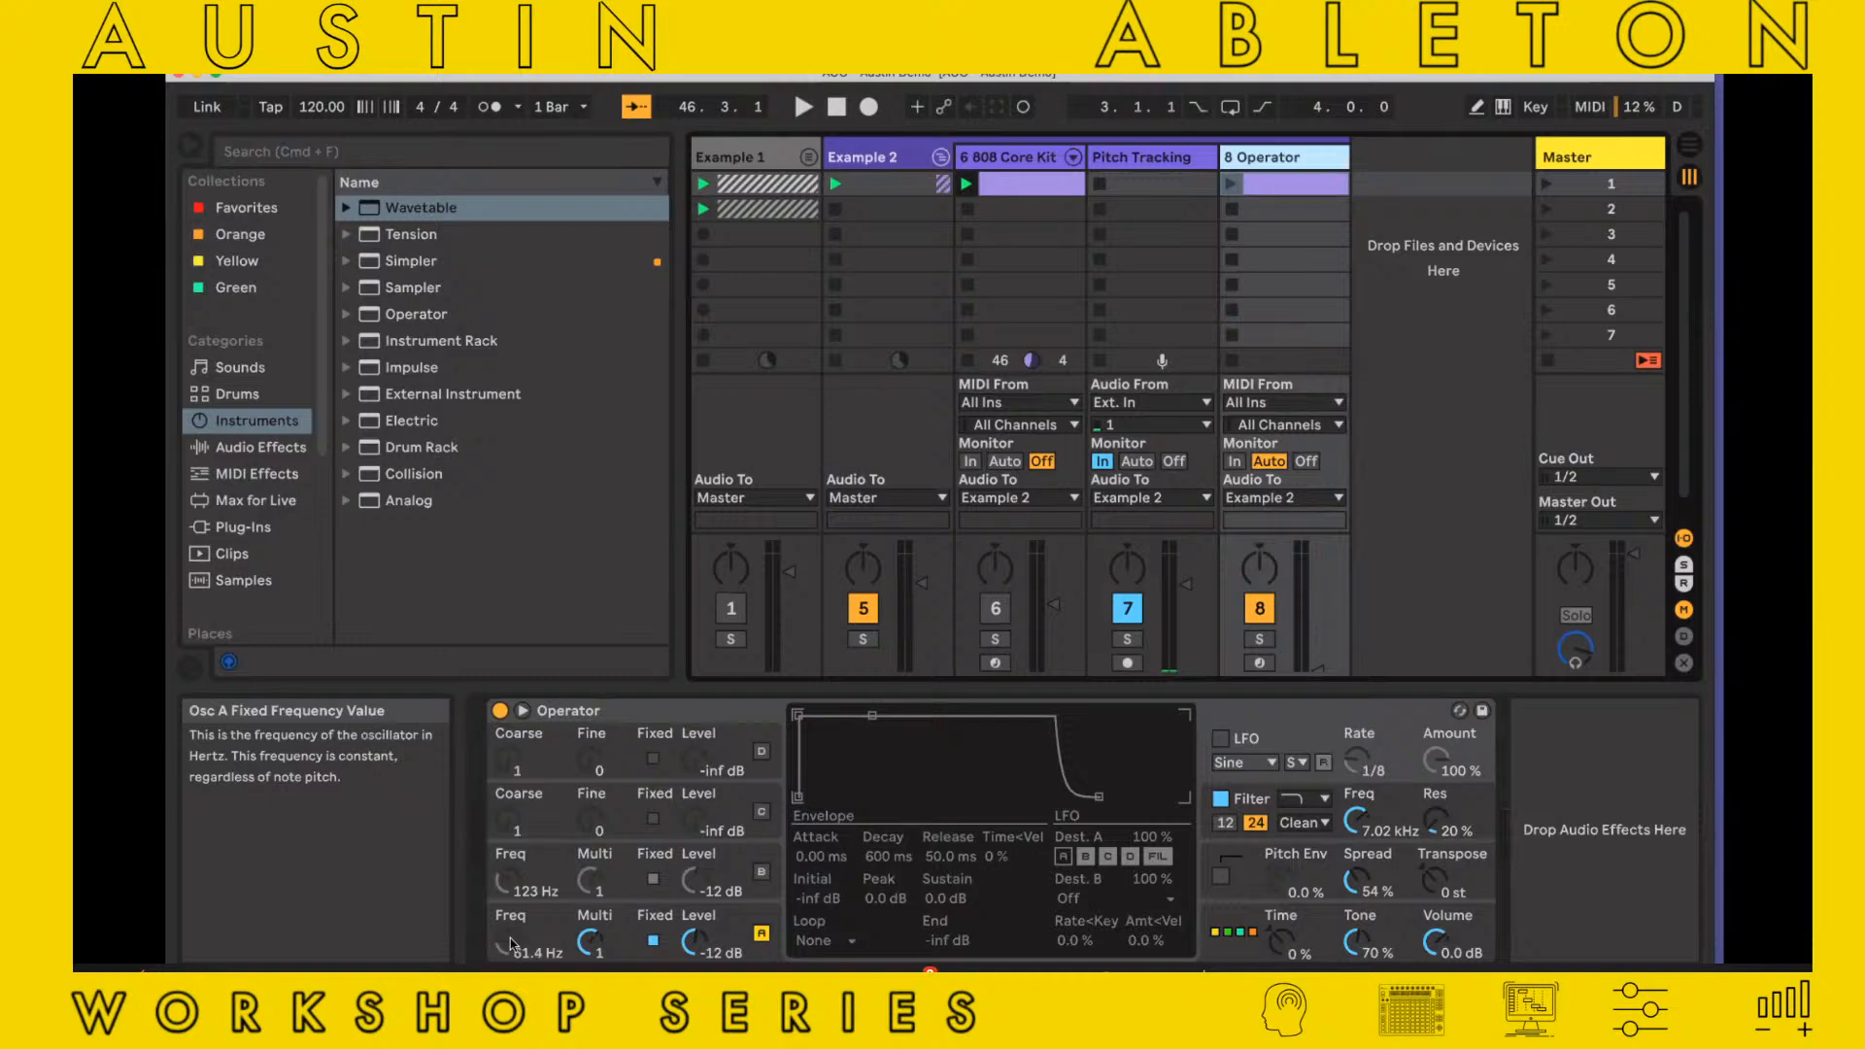
left_click(593, 940)
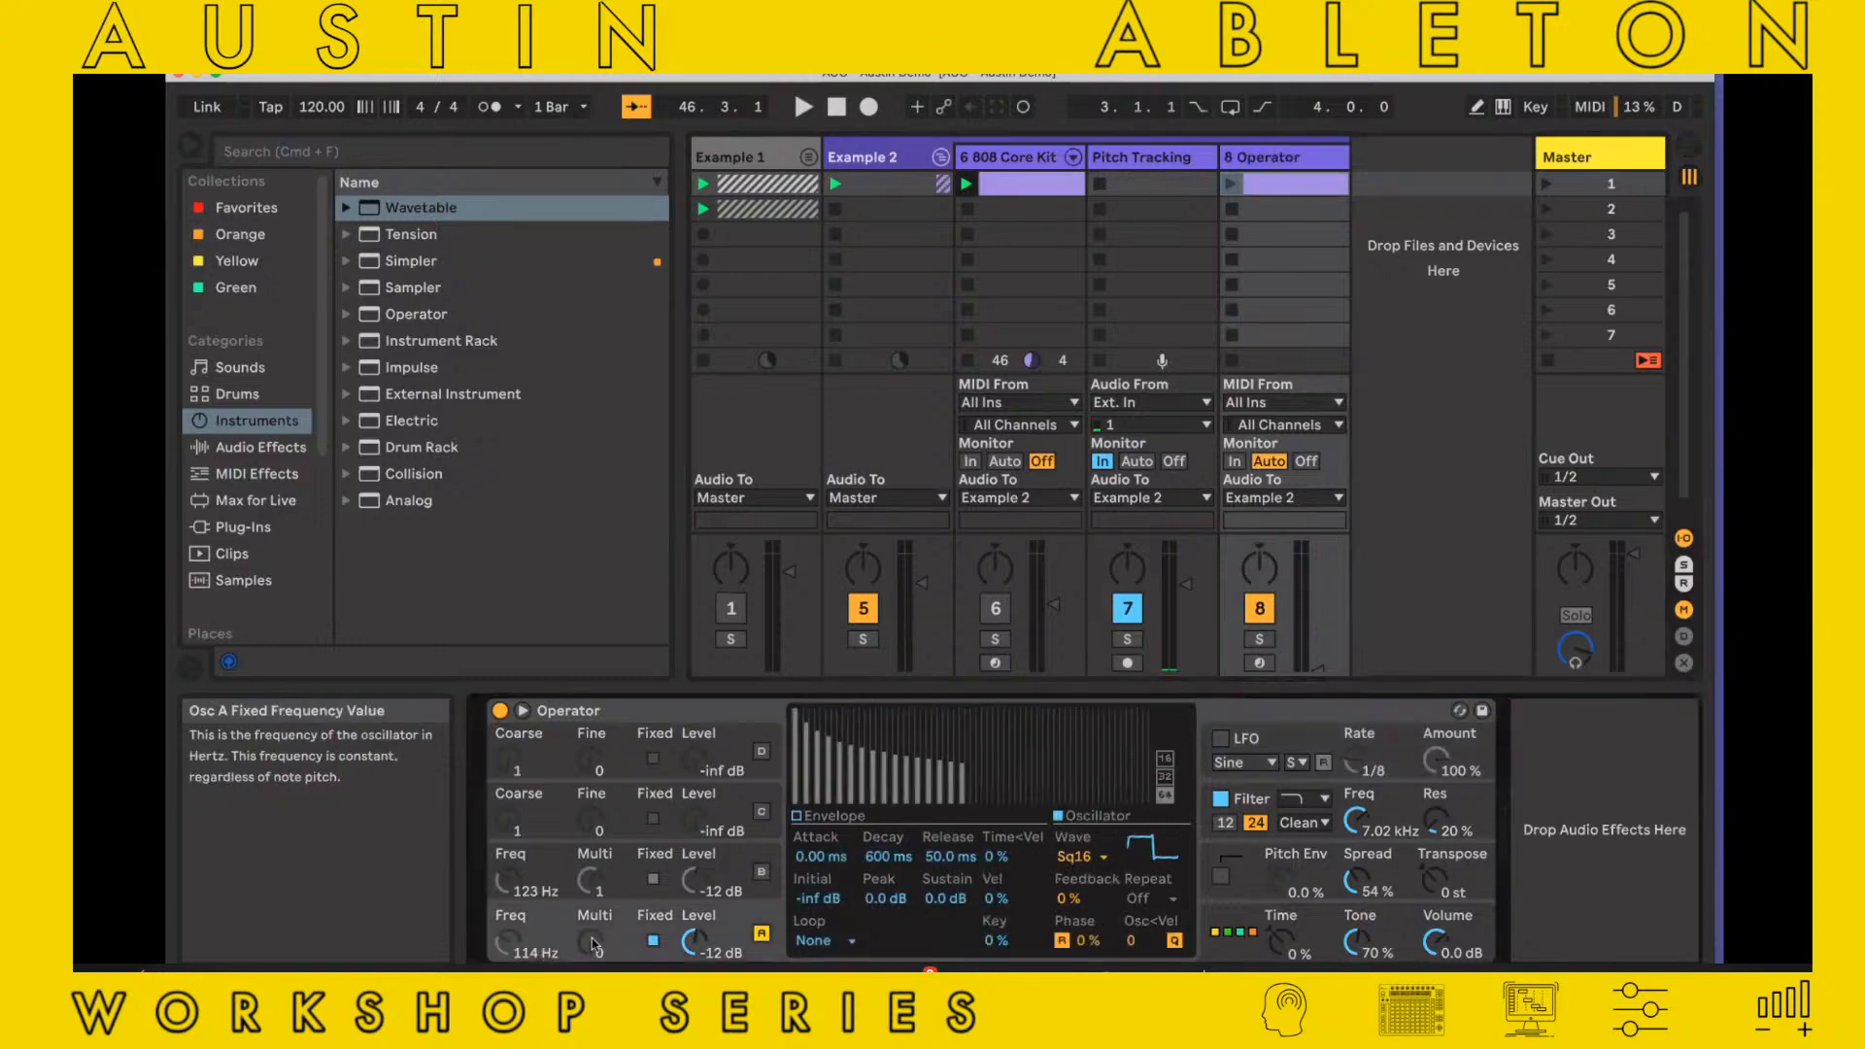
Examine helmholtz's map control and the fixed frequency of oscillator A that it drives in Operator
left_click(1162, 180)
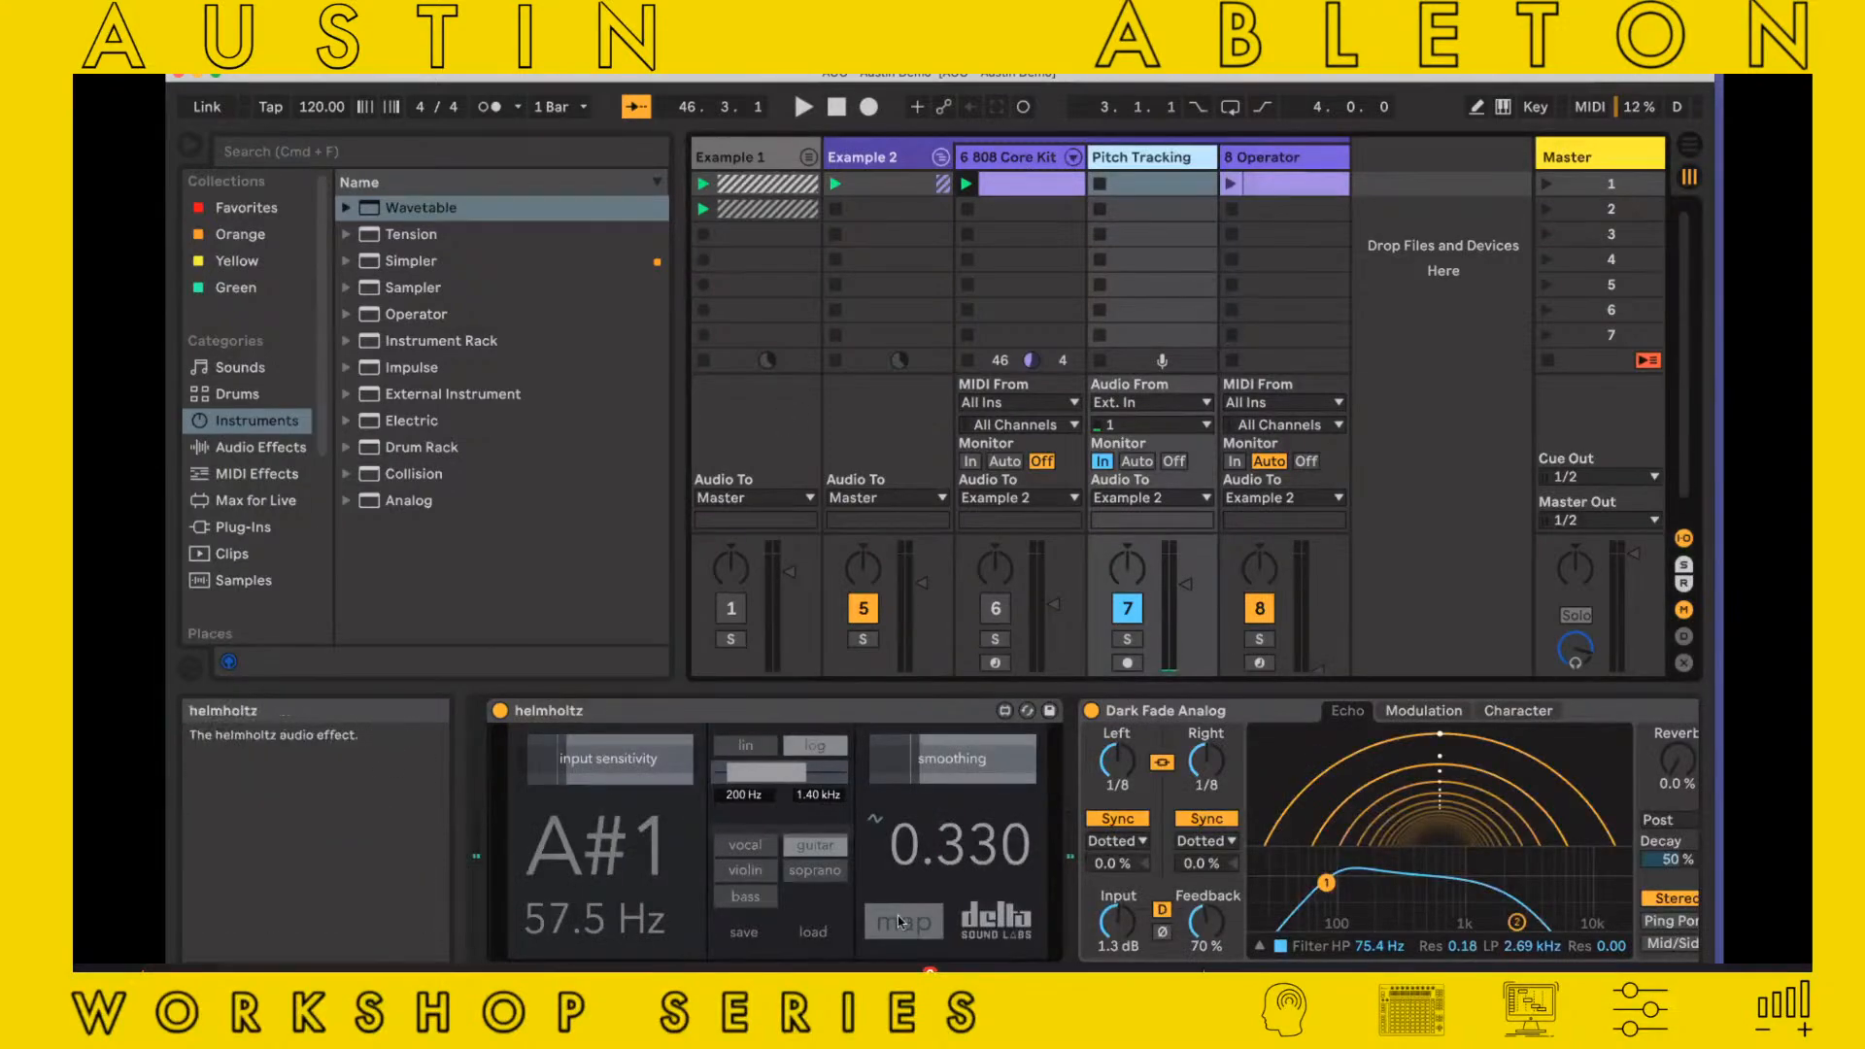
left_click(1253, 157)
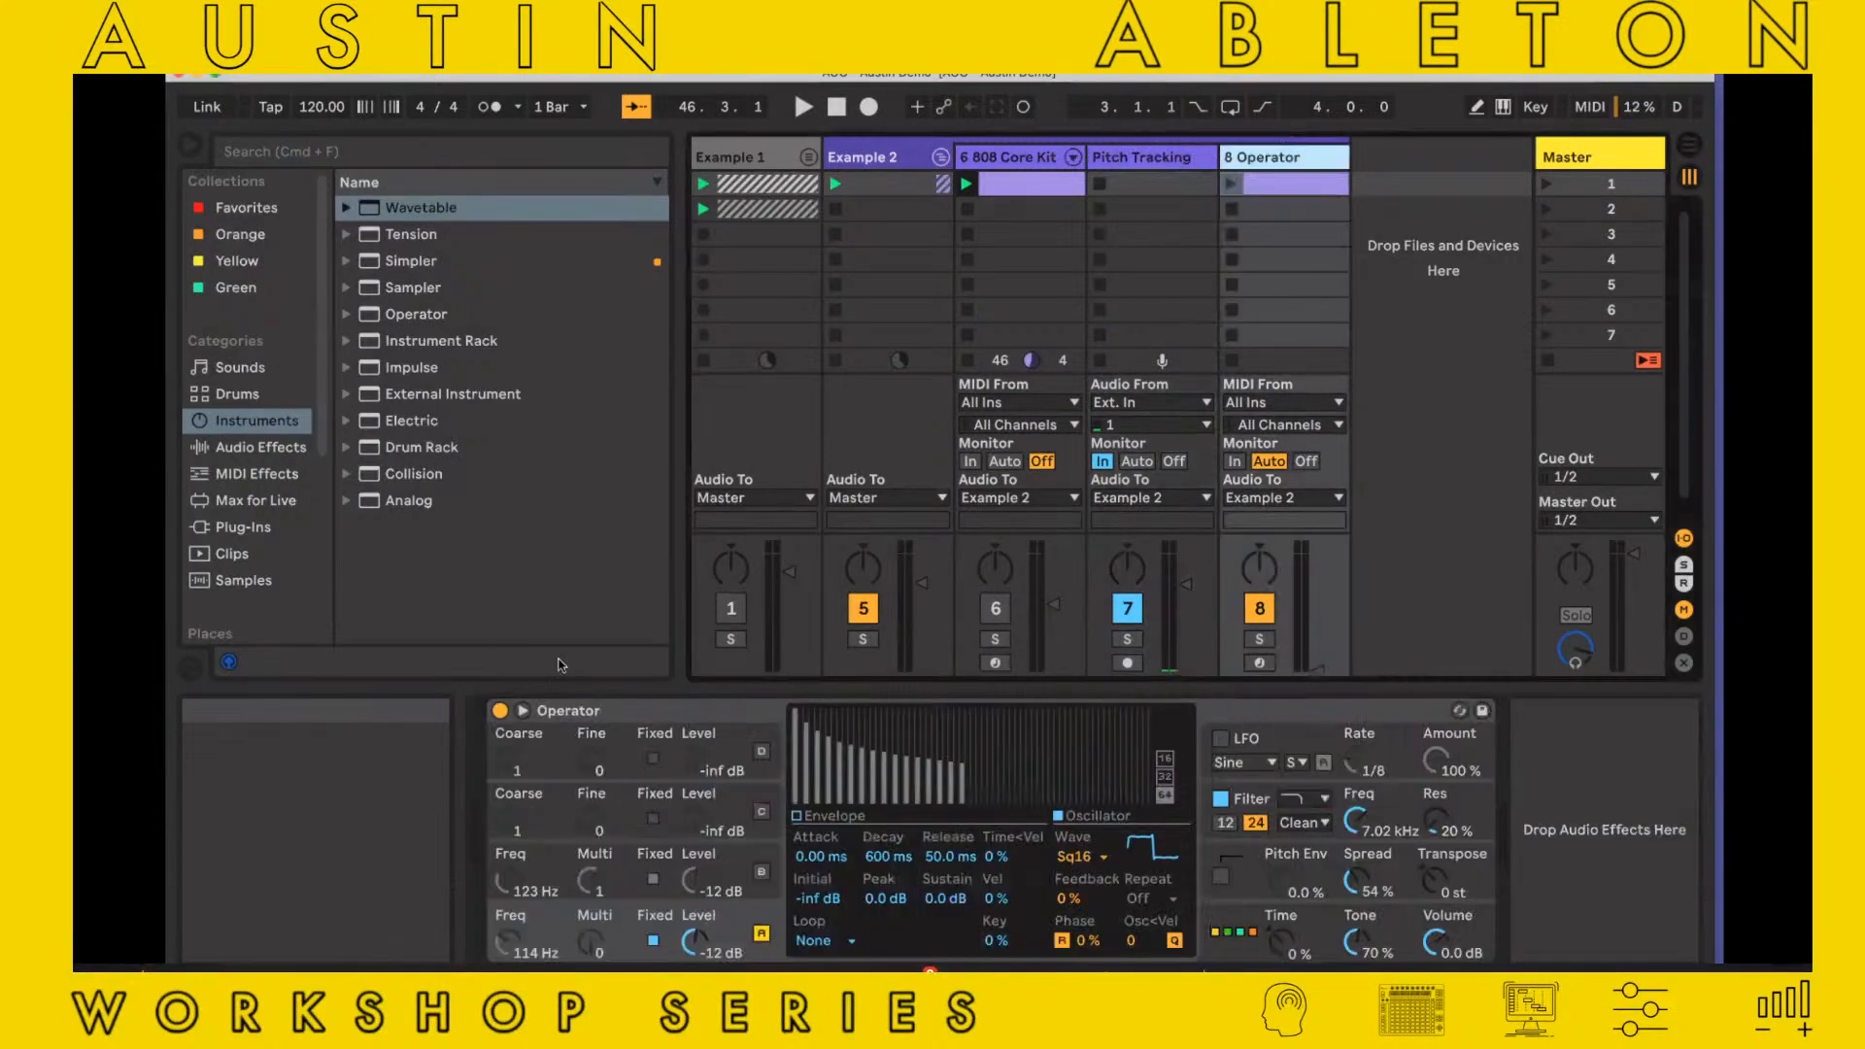
left_click_drag(505, 946, 505, 966)
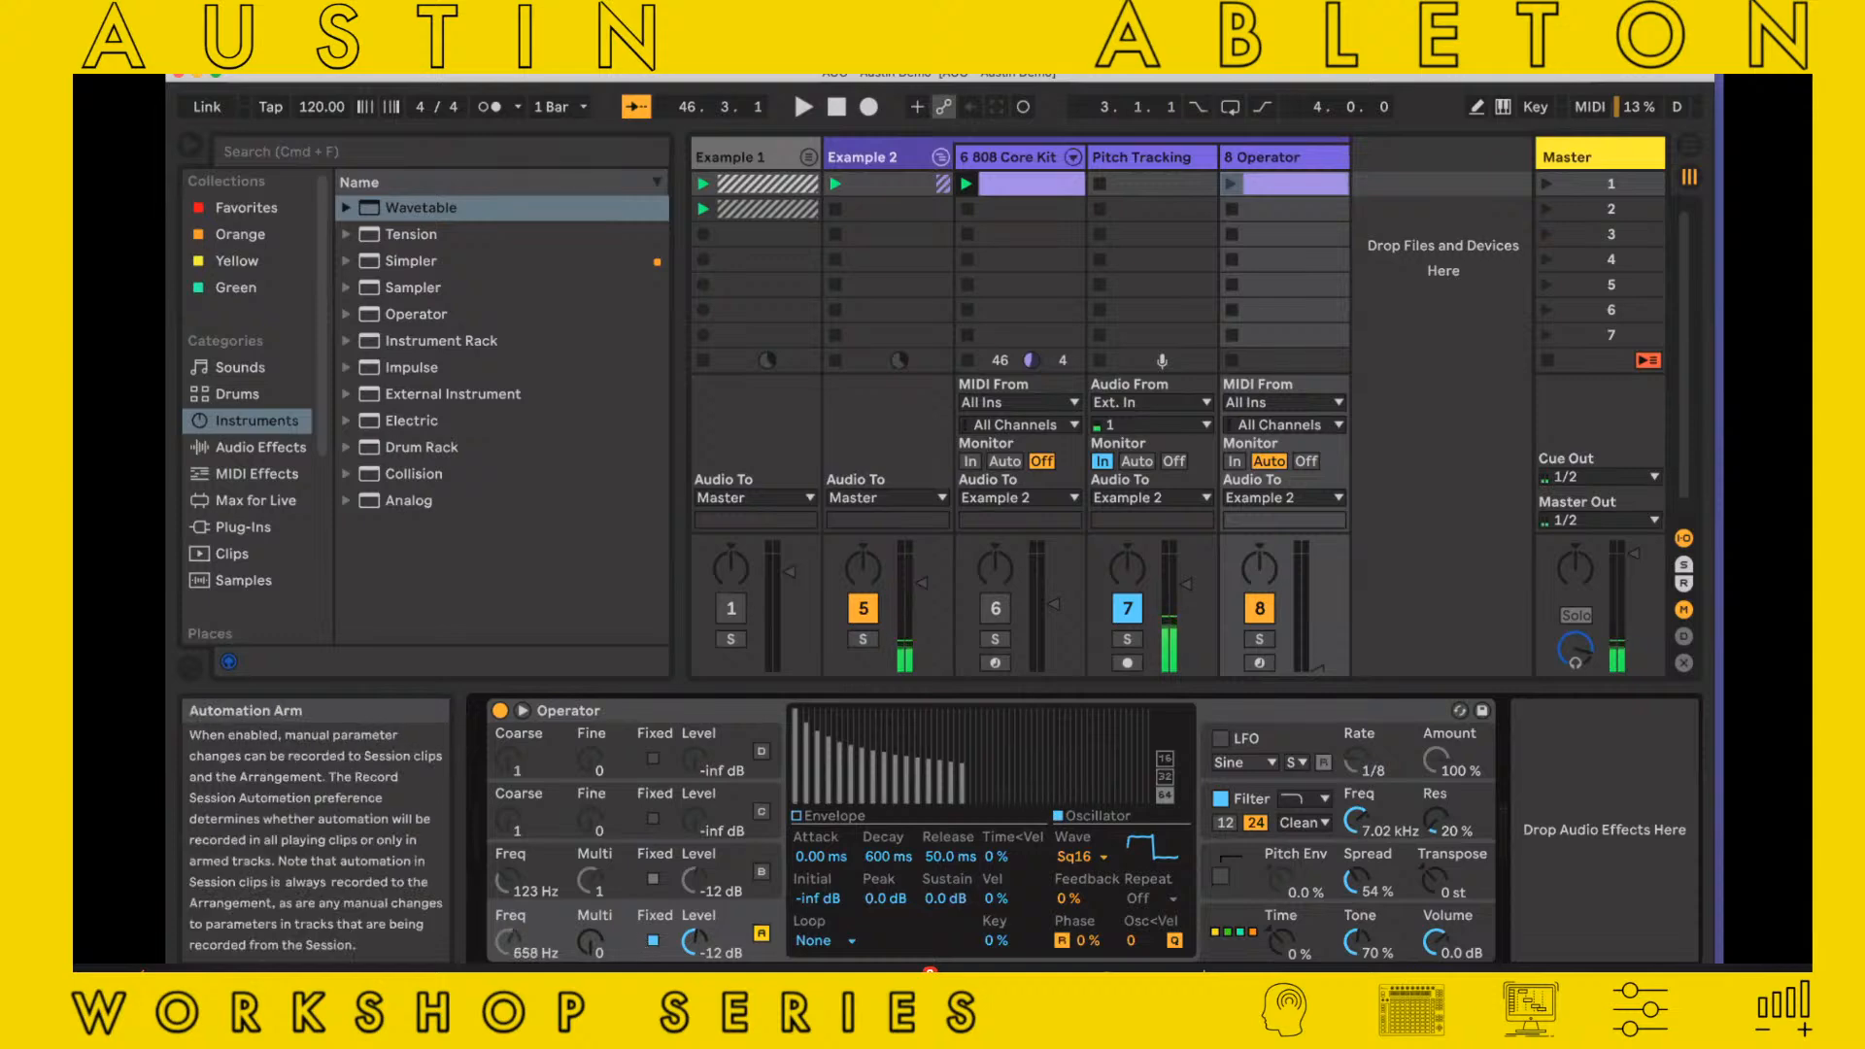
Raise helmholtz's smoothing on the Pitch Tracking track to its upper end, and bring it back down to a low setting
left_click(1139, 168)
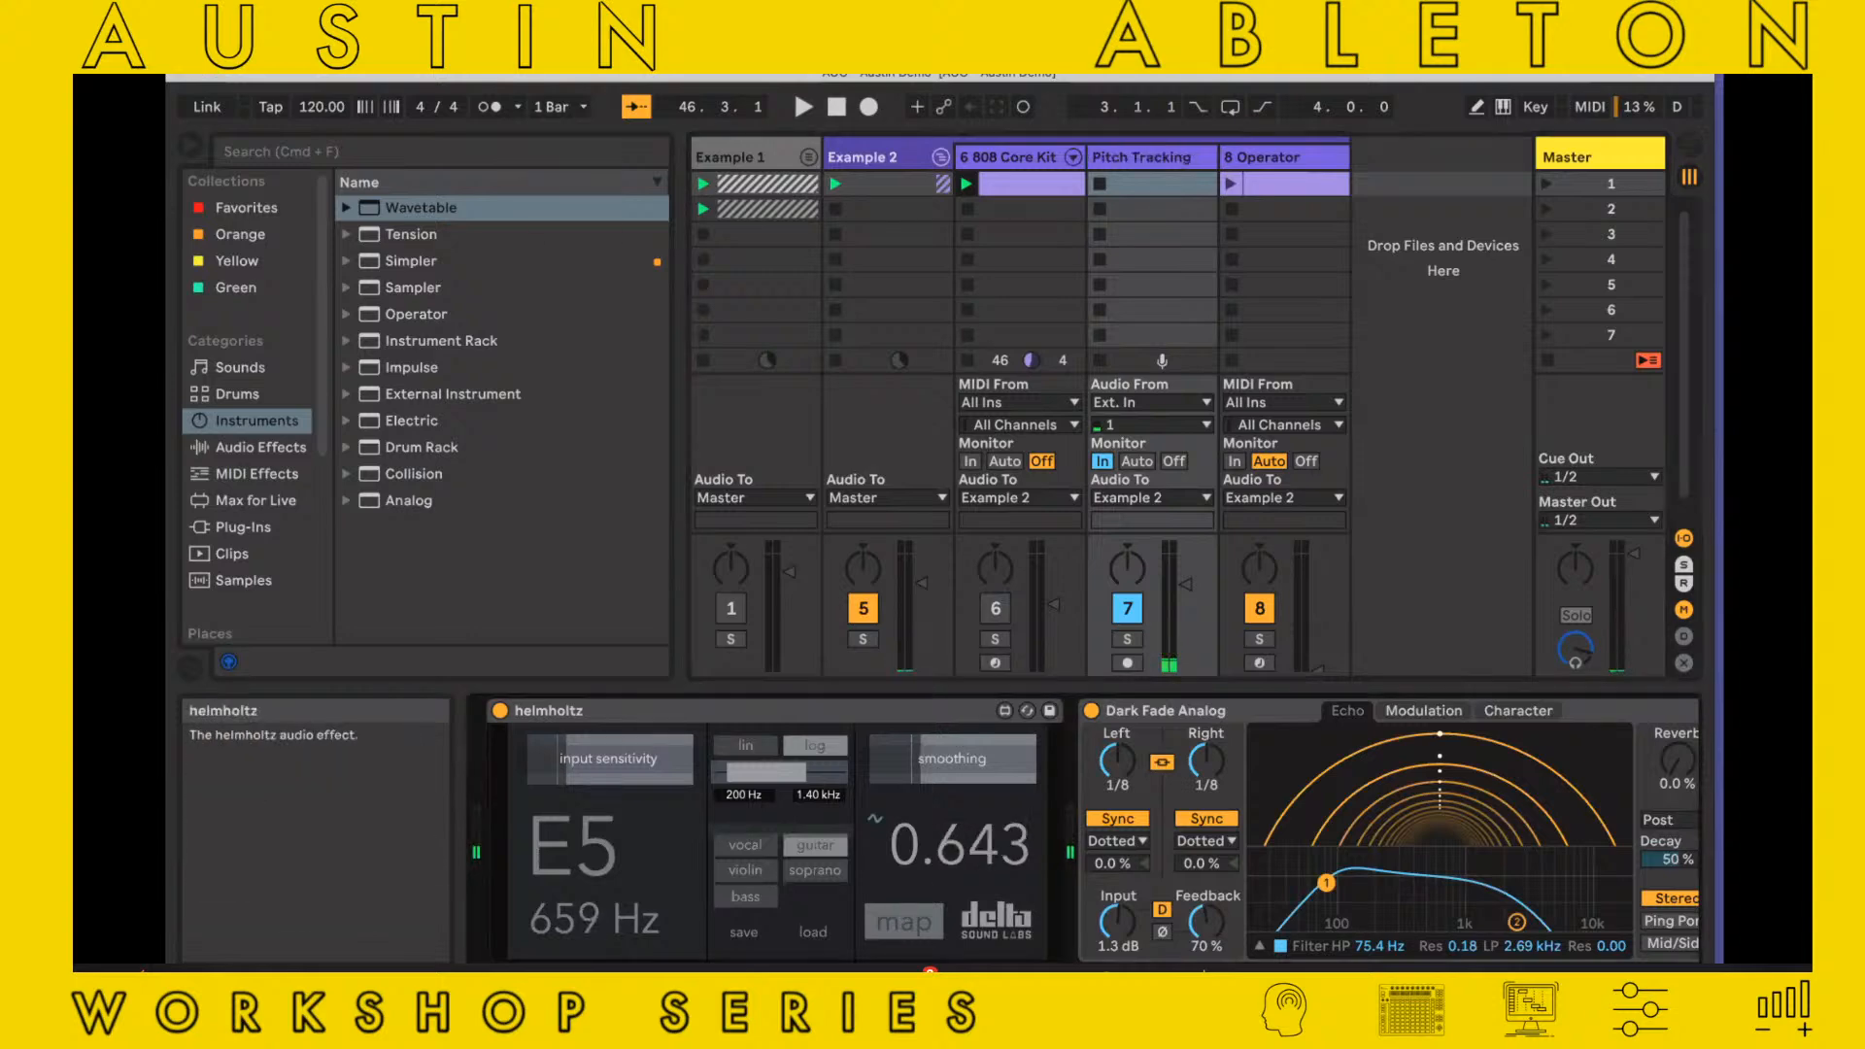
left_click_drag(981, 757, 1036, 757)
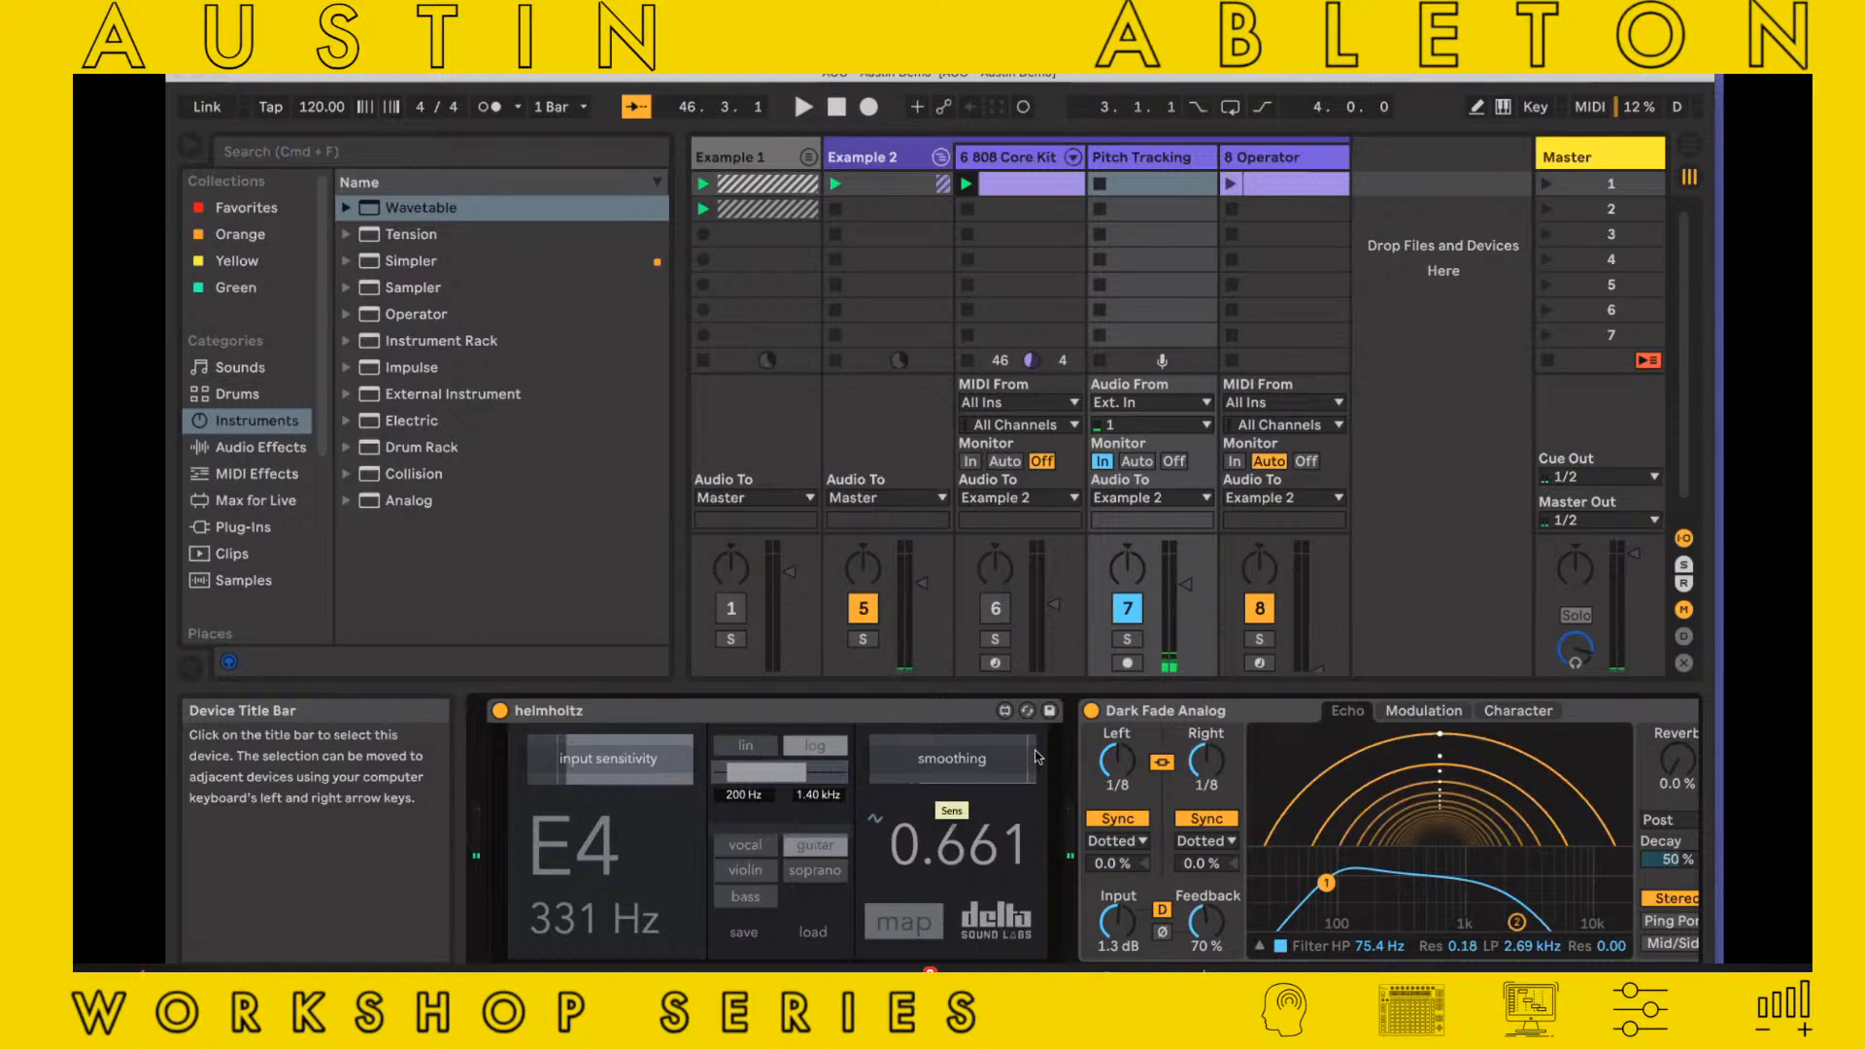
left_click_drag(1035, 756, 894, 757)
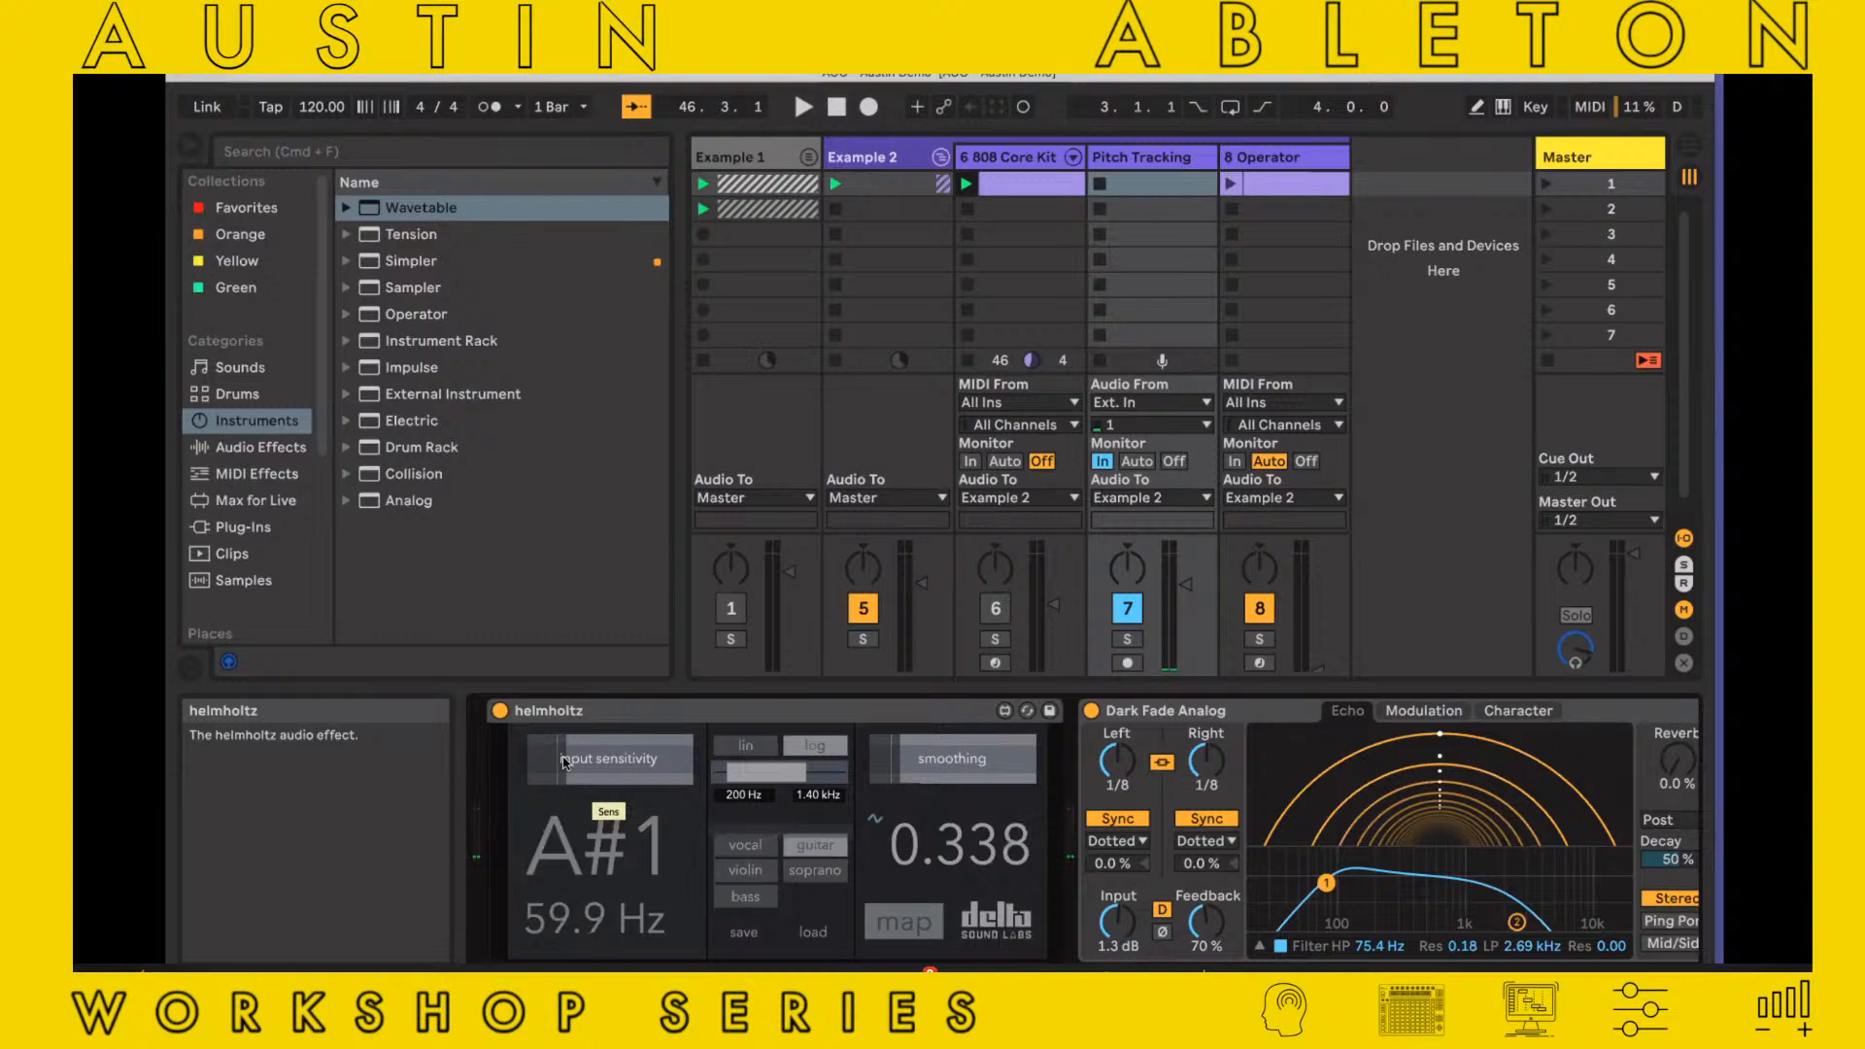
Open the long MIDI clip on the Operator track and launch it
left_click(1320, 157)
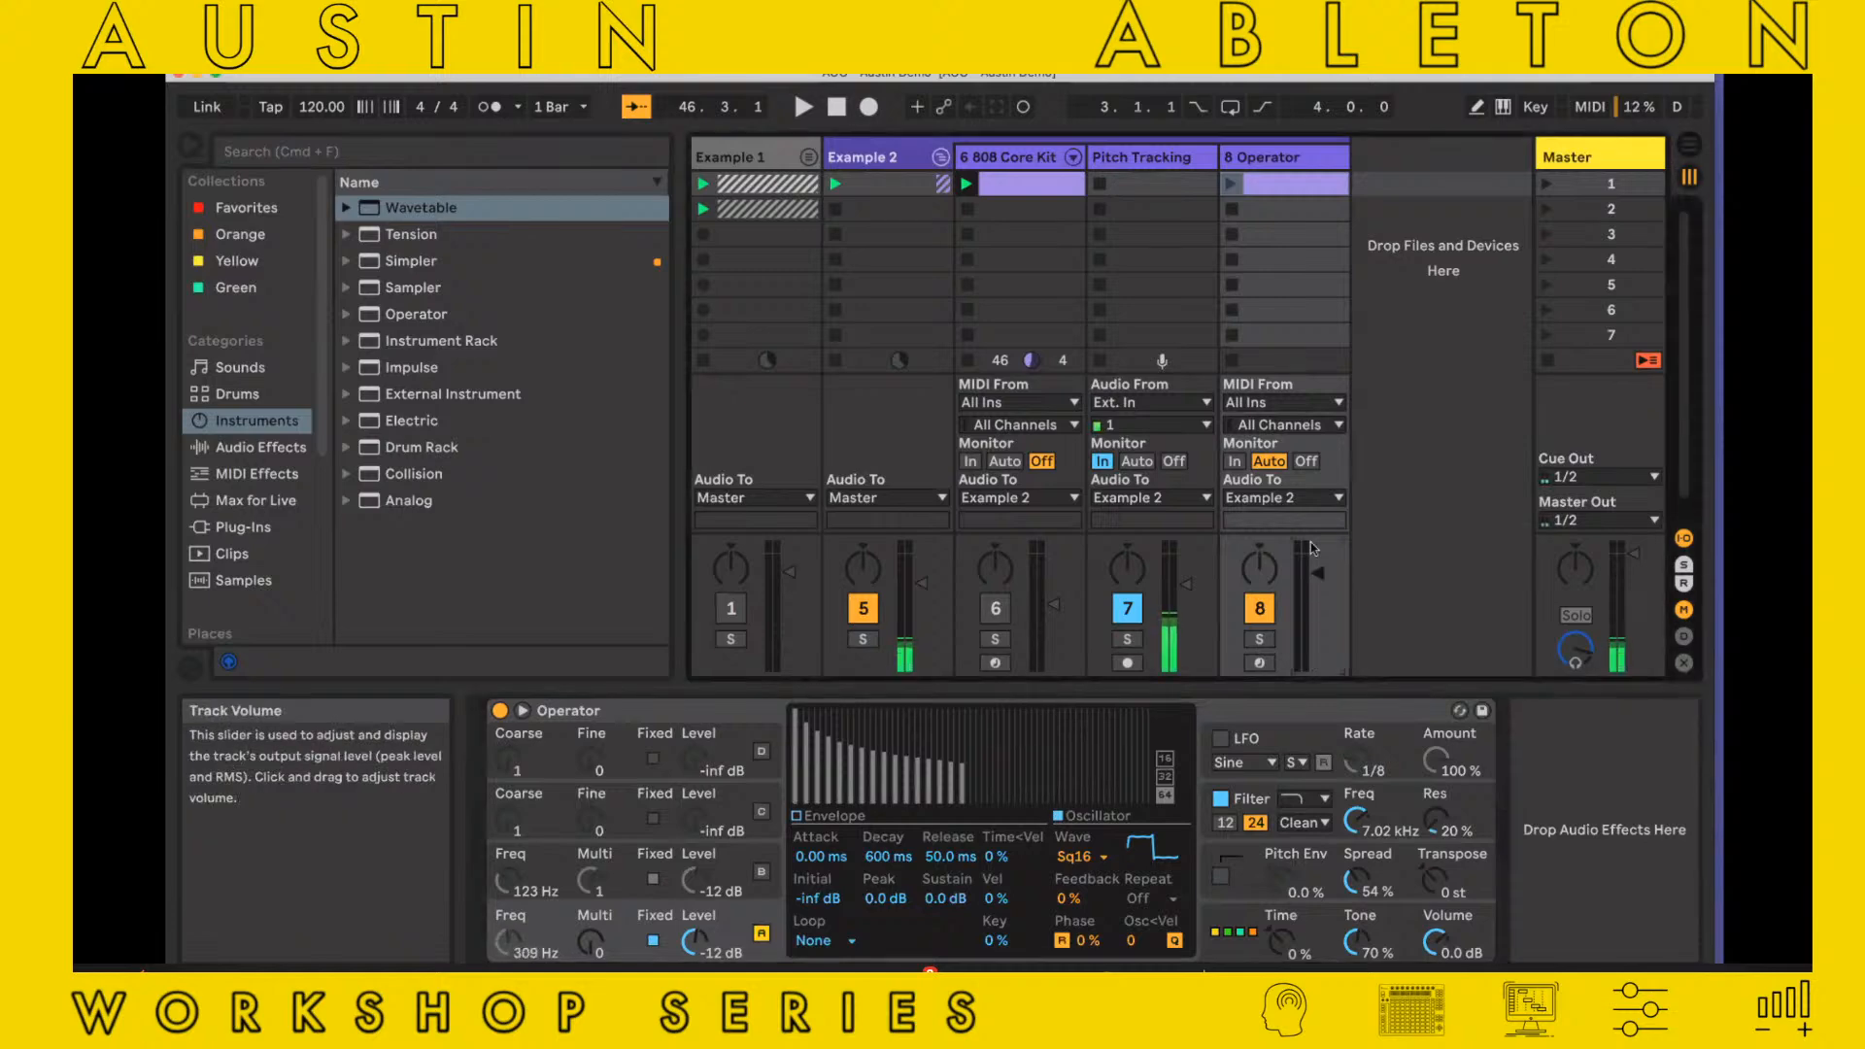
double_click(1308, 195)
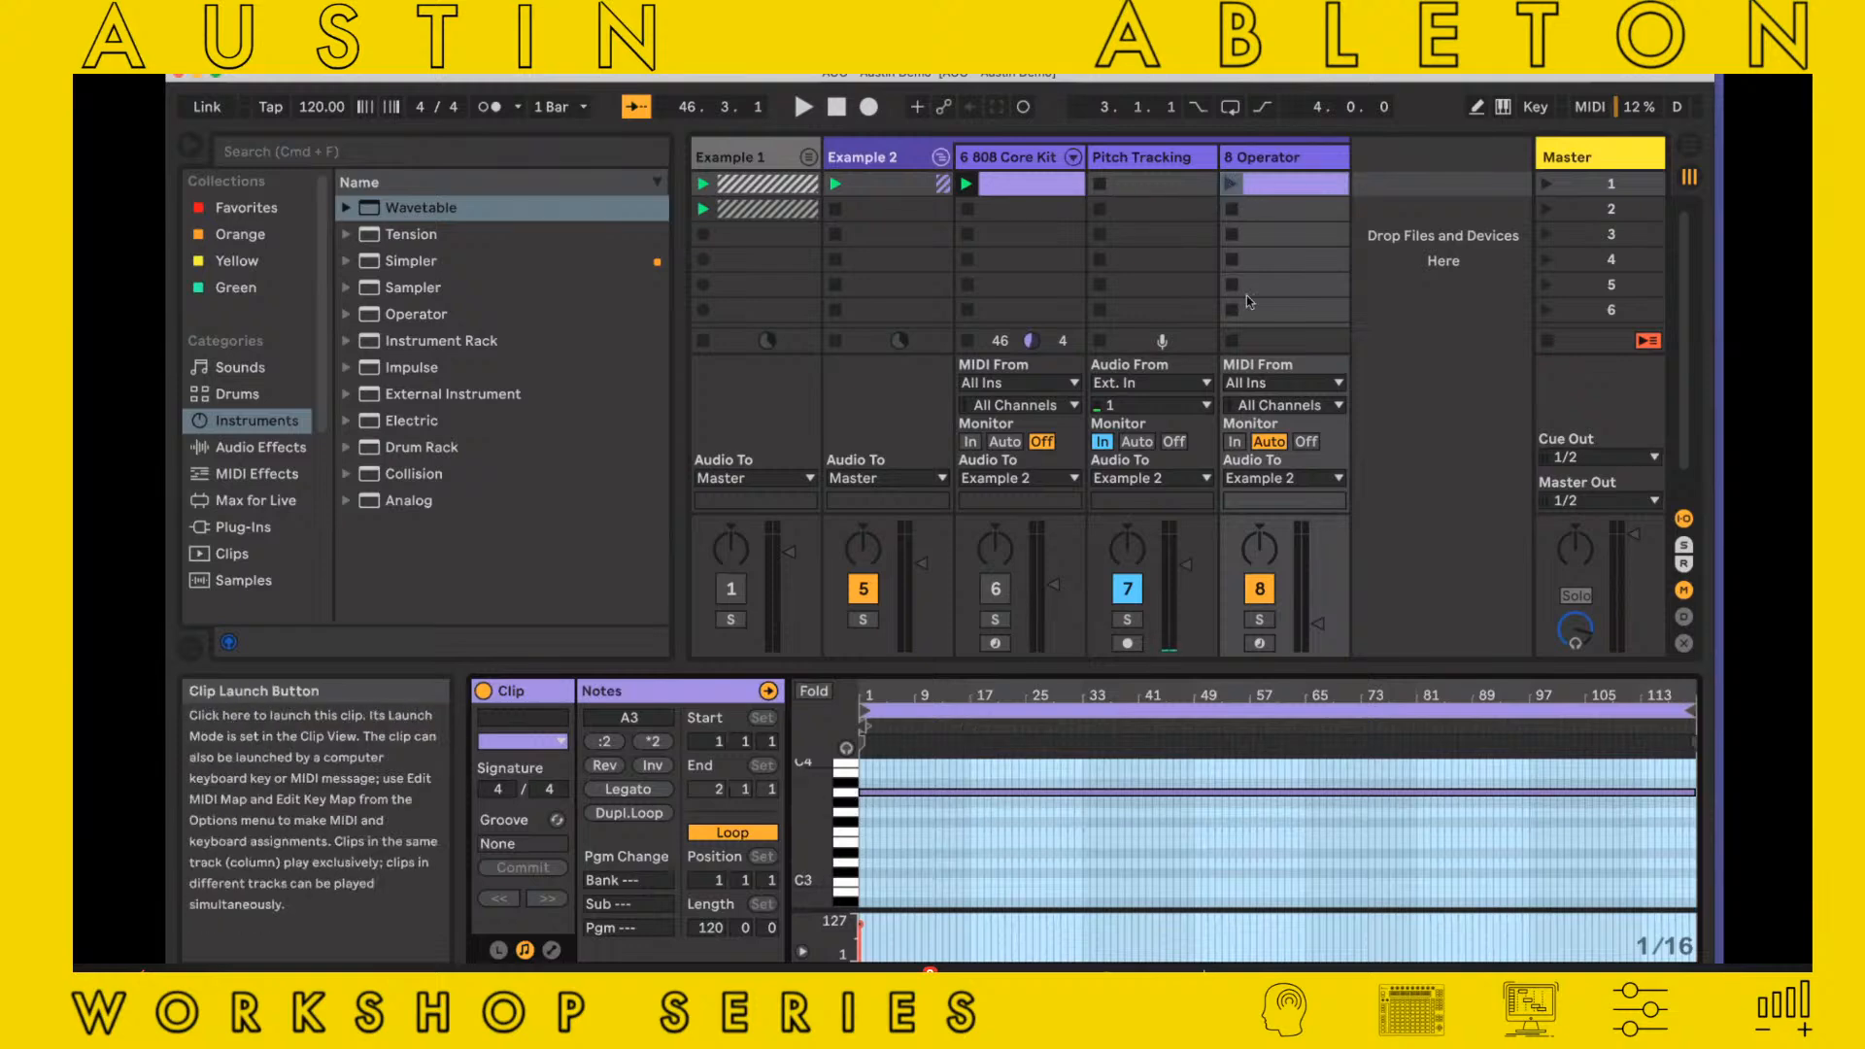
left_click(1230, 184)
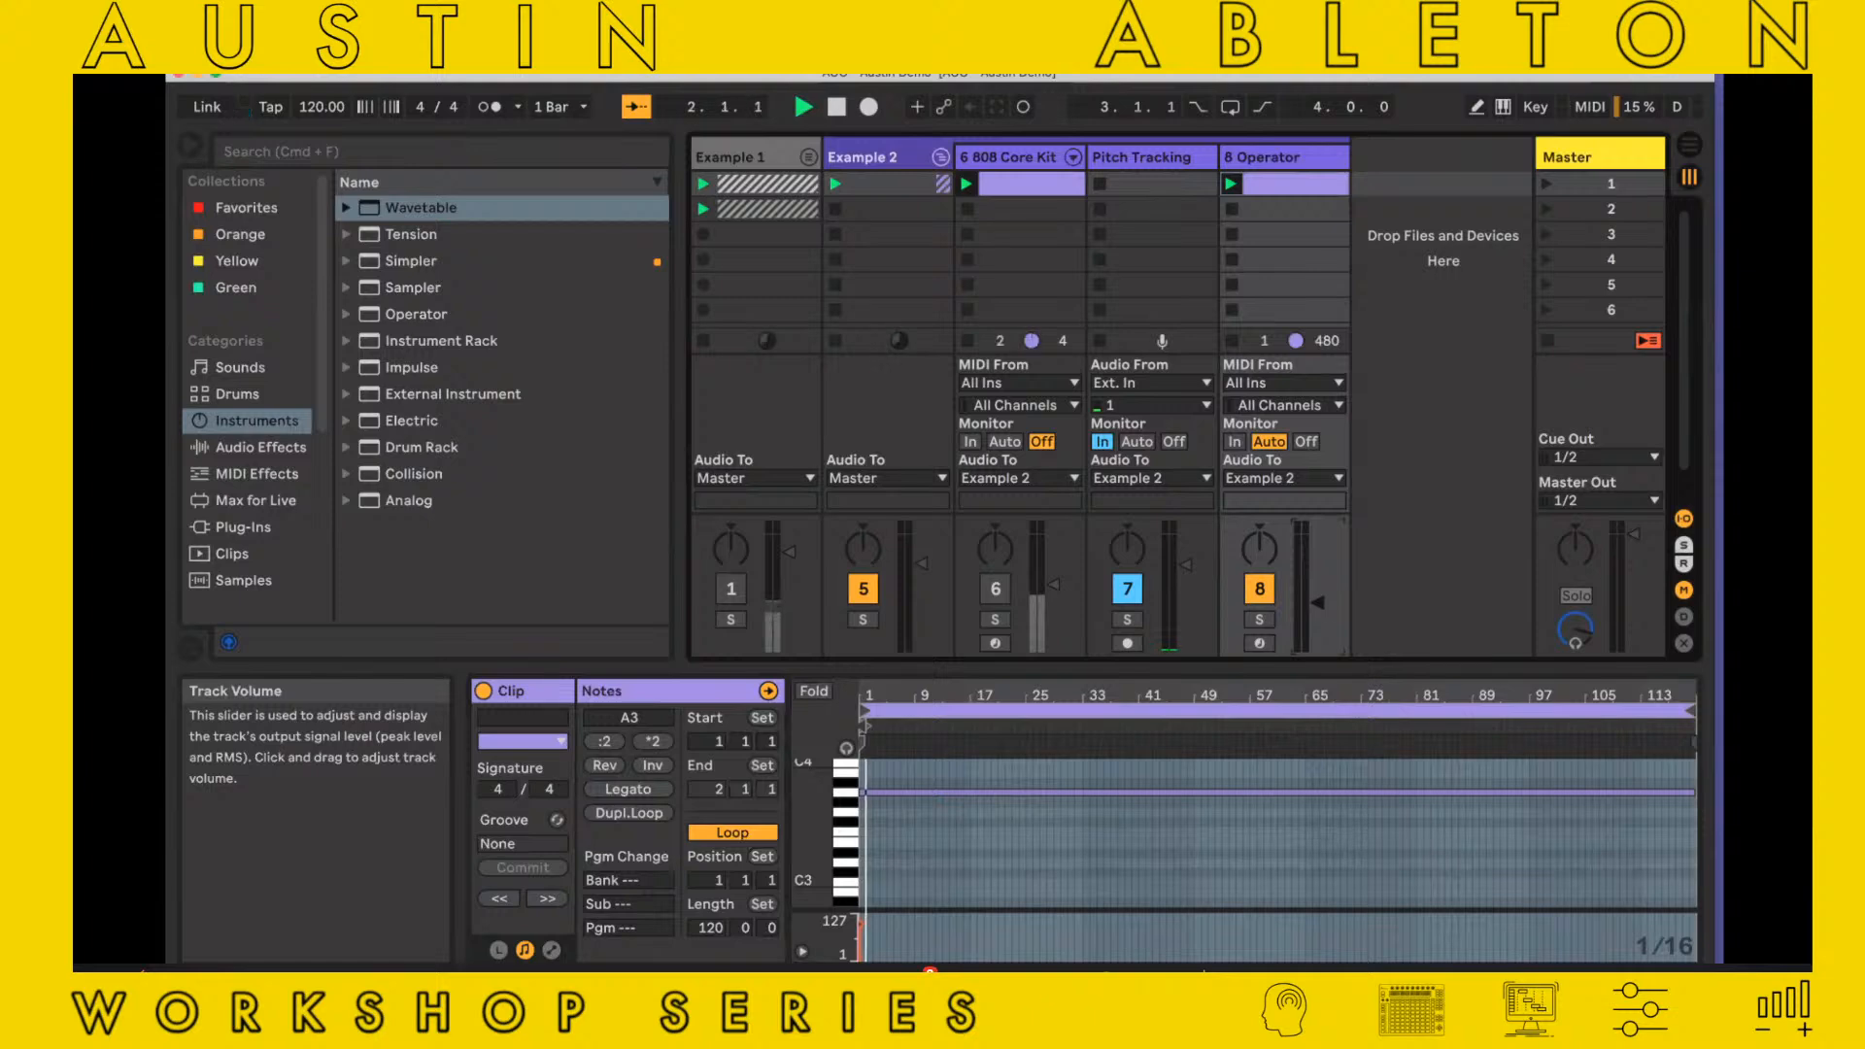
Lower the 808 Core Kit track's volume and raise the Operator track's volume
left_click_drag(1317, 607, 1317, 620)
left_click_drag(1056, 594, 1052, 639)
left_click_drag(1317, 579, 1317, 590)
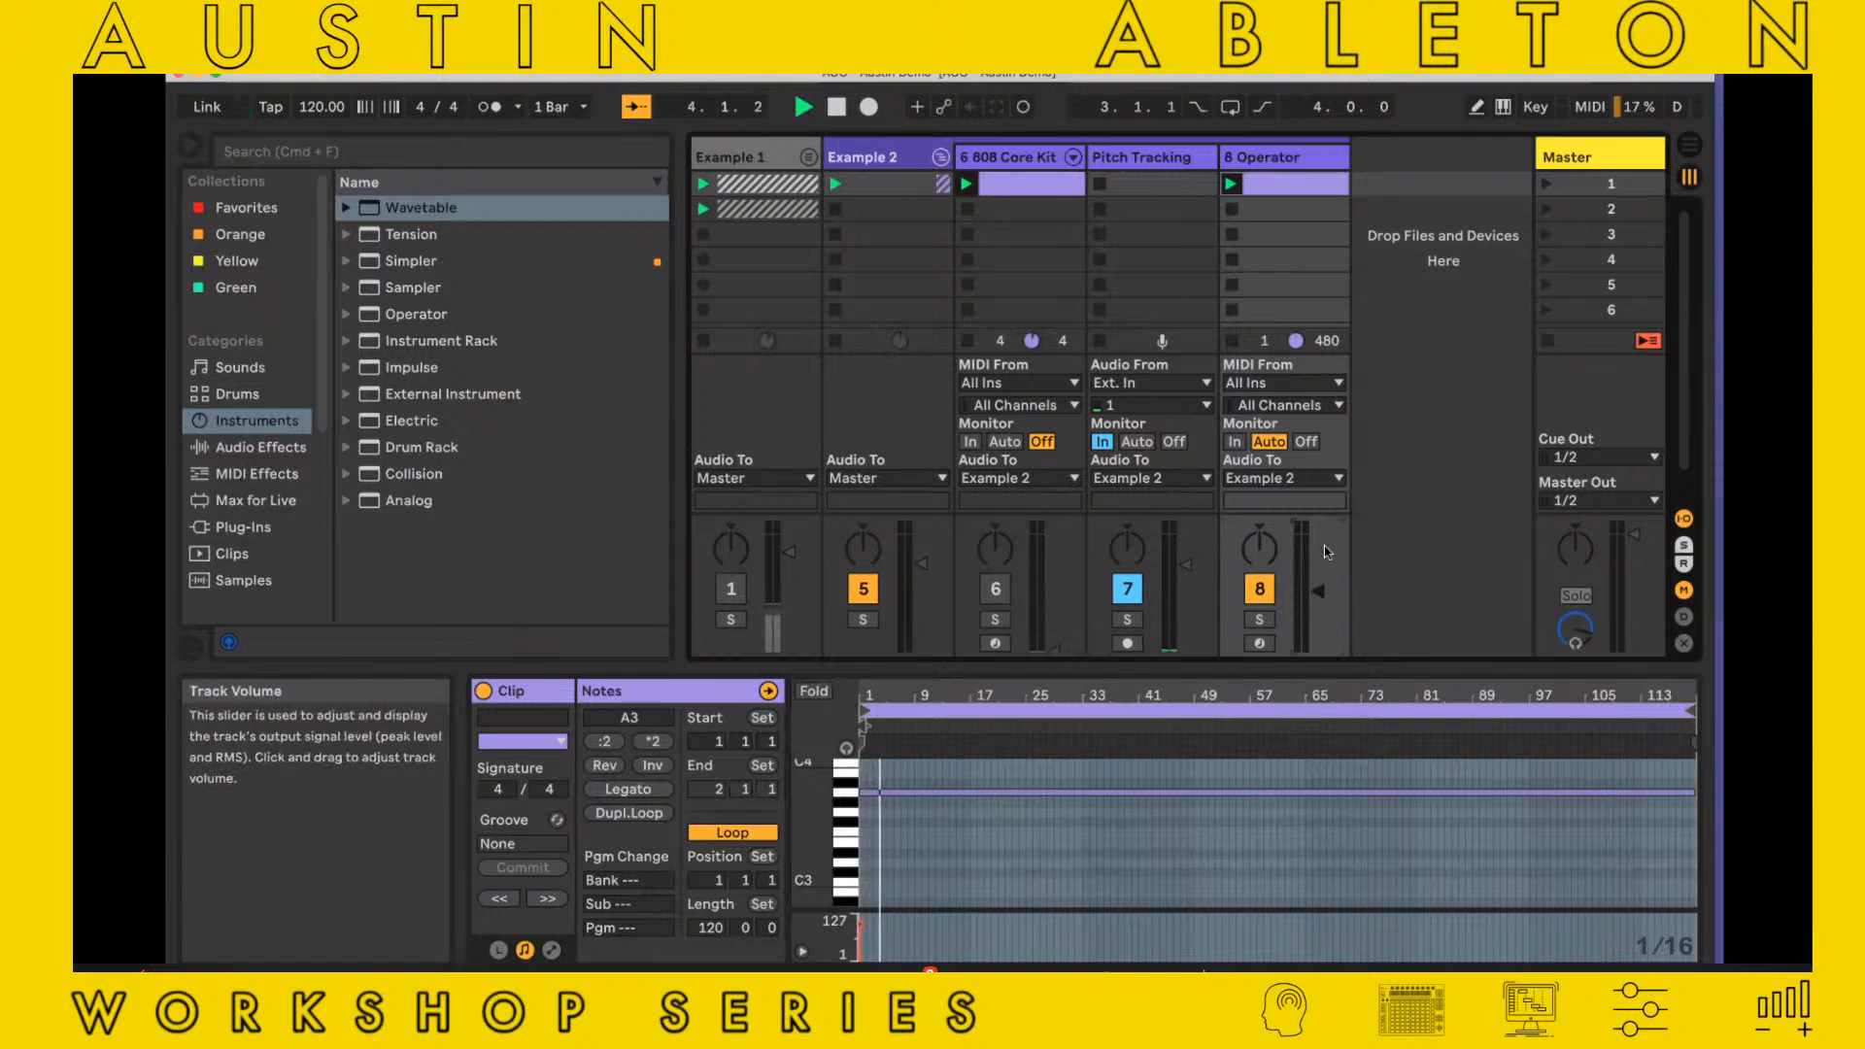
Set Operator's oscillator A fixed multiplier to 0.01 and raise the Operator track's volume slightly
double_click(1311, 162)
double_click(1311, 162)
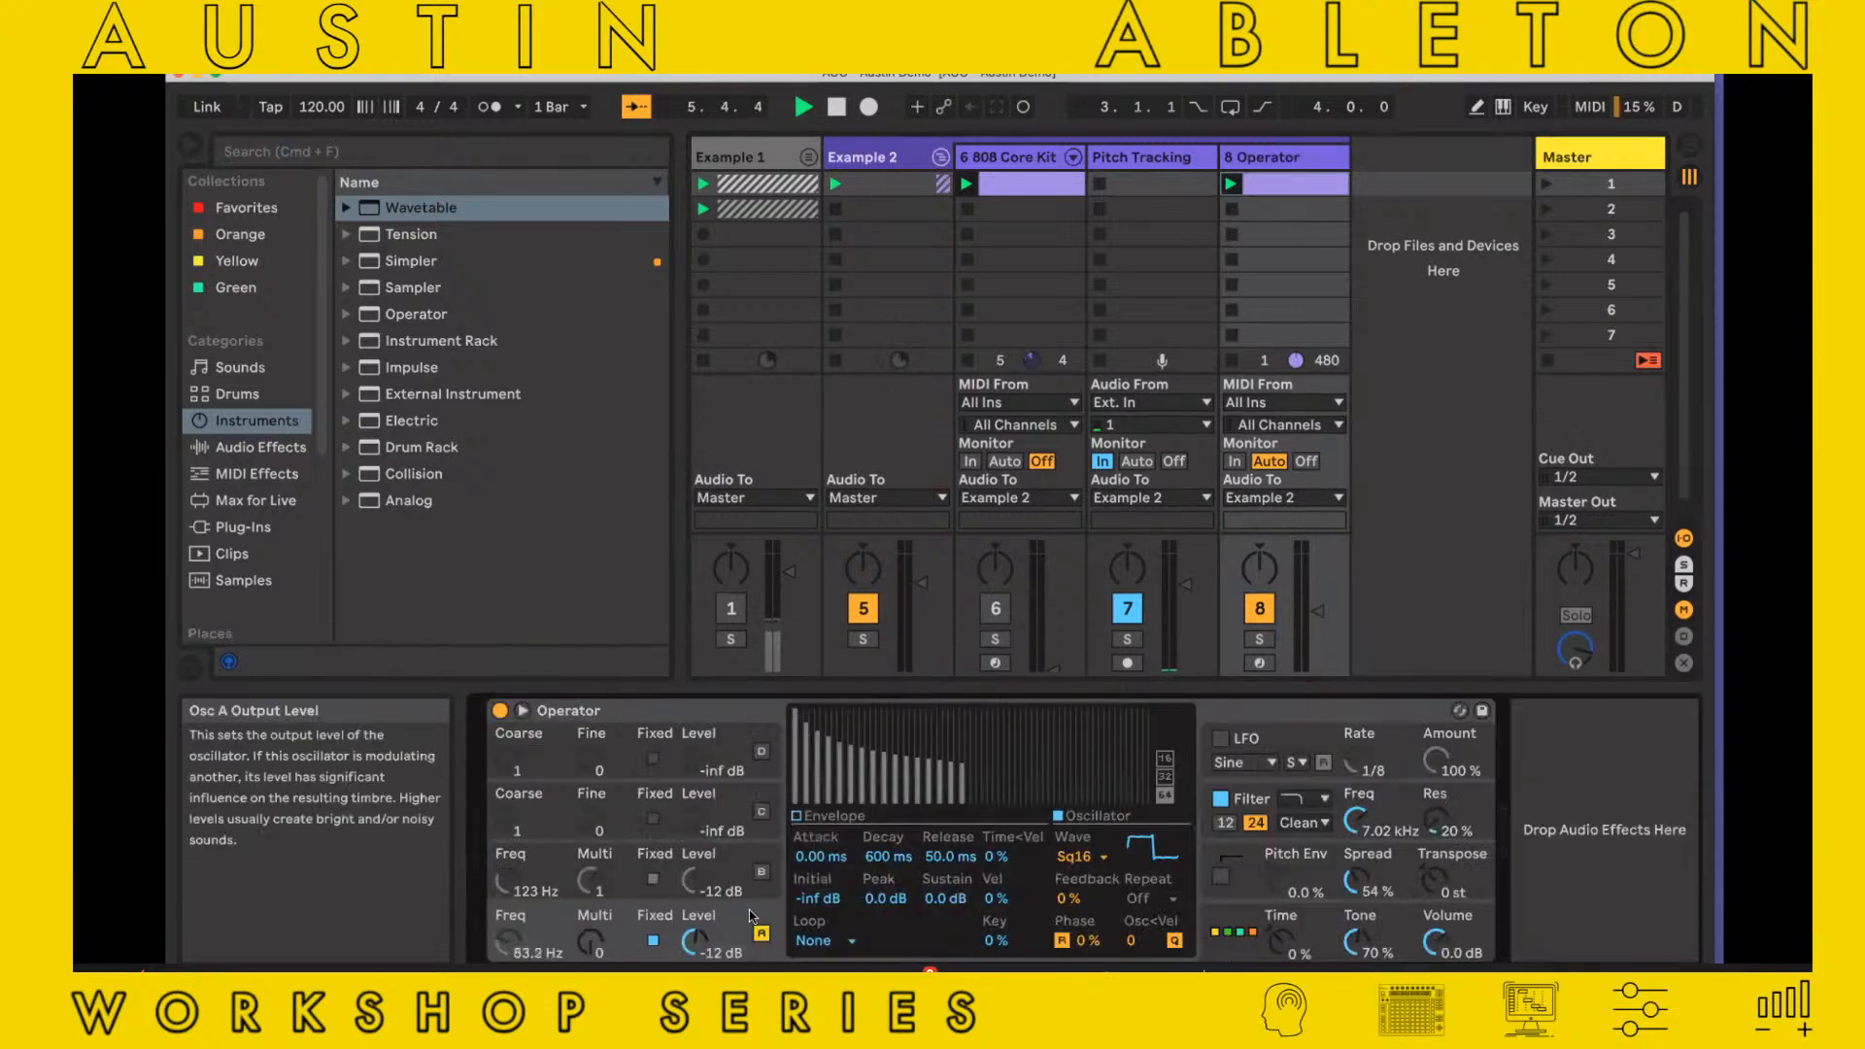
left_click(591, 941)
left_click_drag(592, 941, 592, 927)
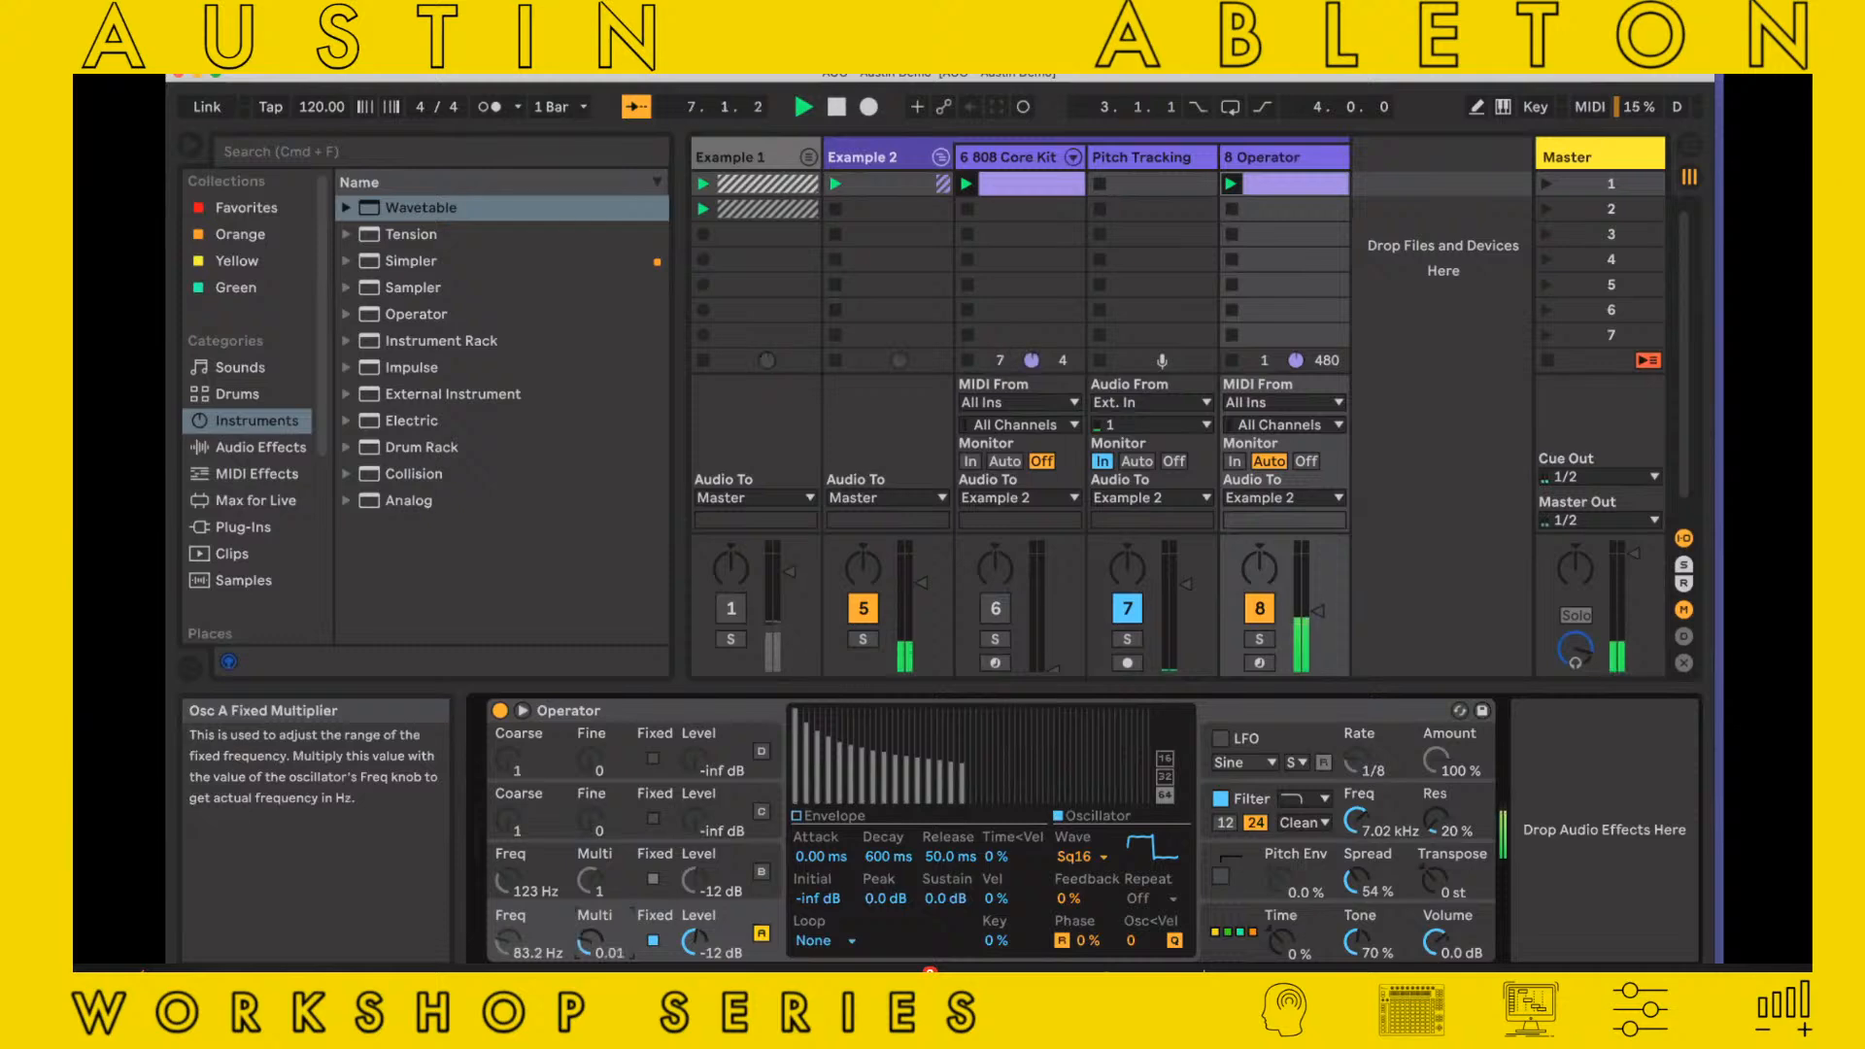
left_click_drag(1317, 610, 1318, 597)
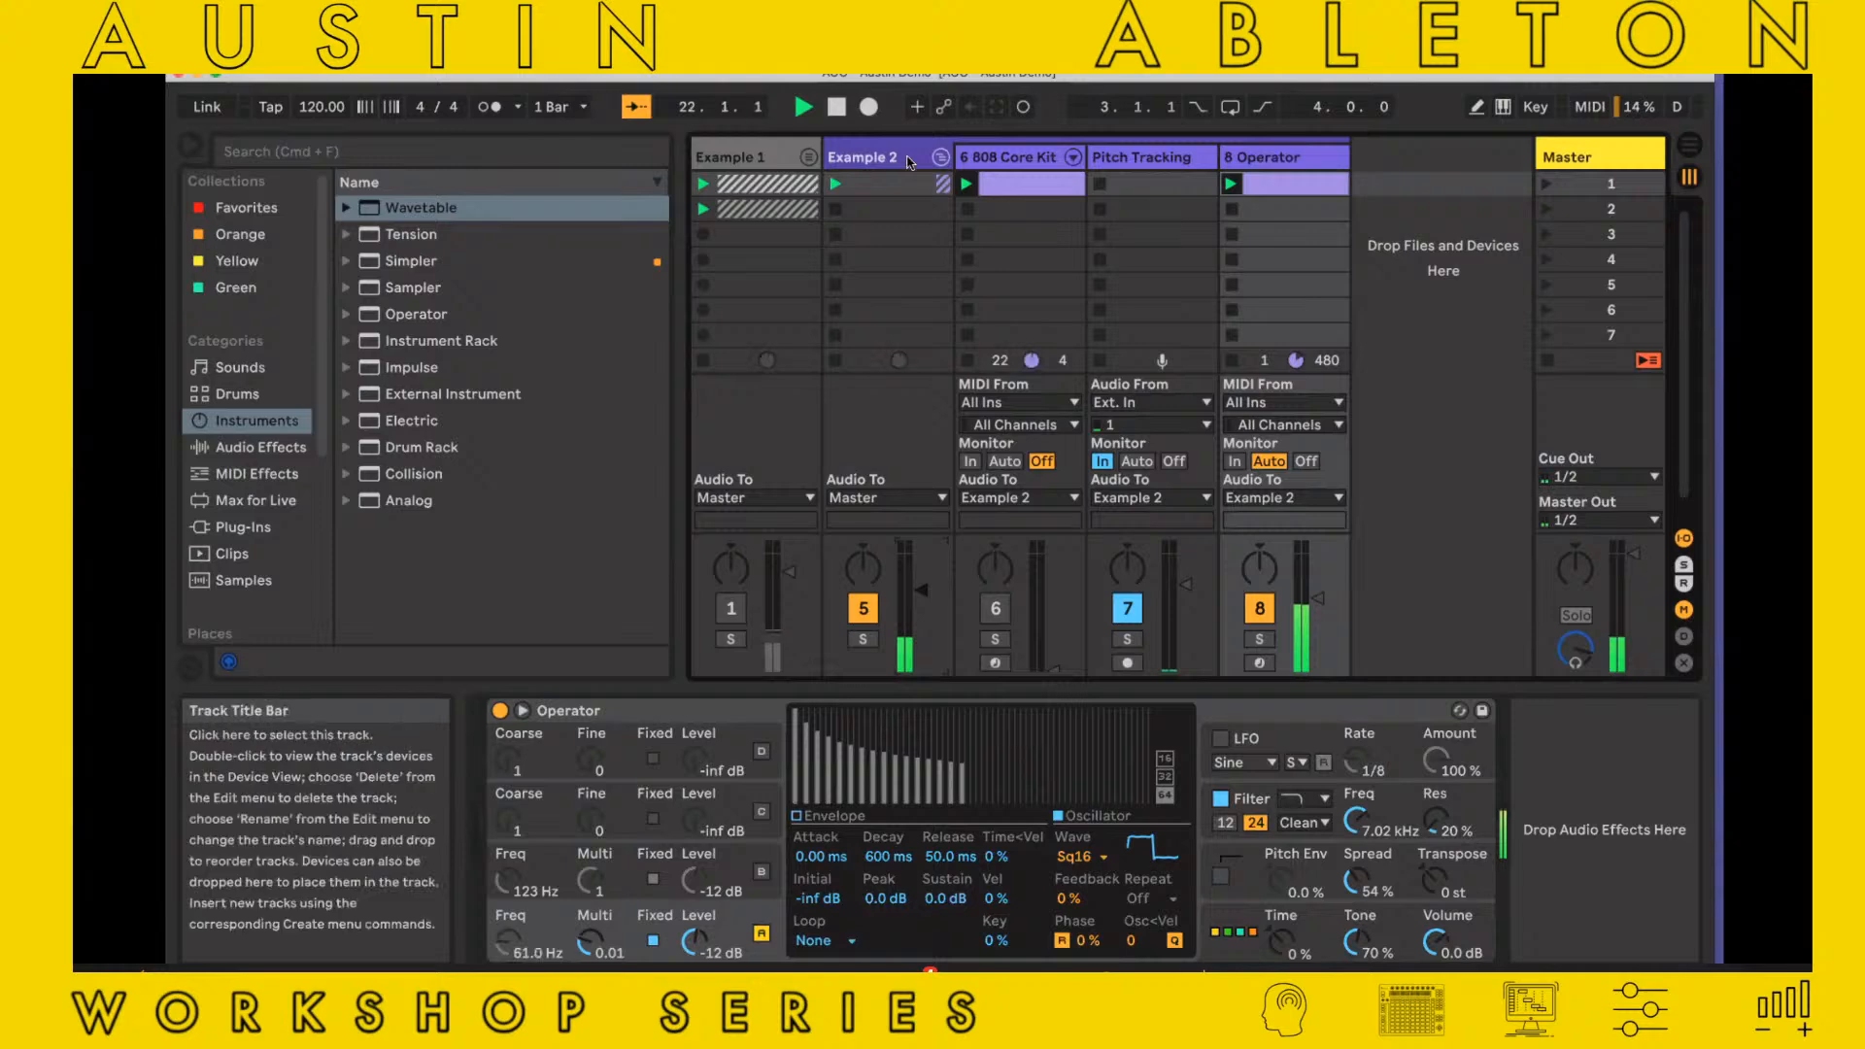
Delete the 808 Core Kit track
left_click(930, 159)
left_click(1022, 163)
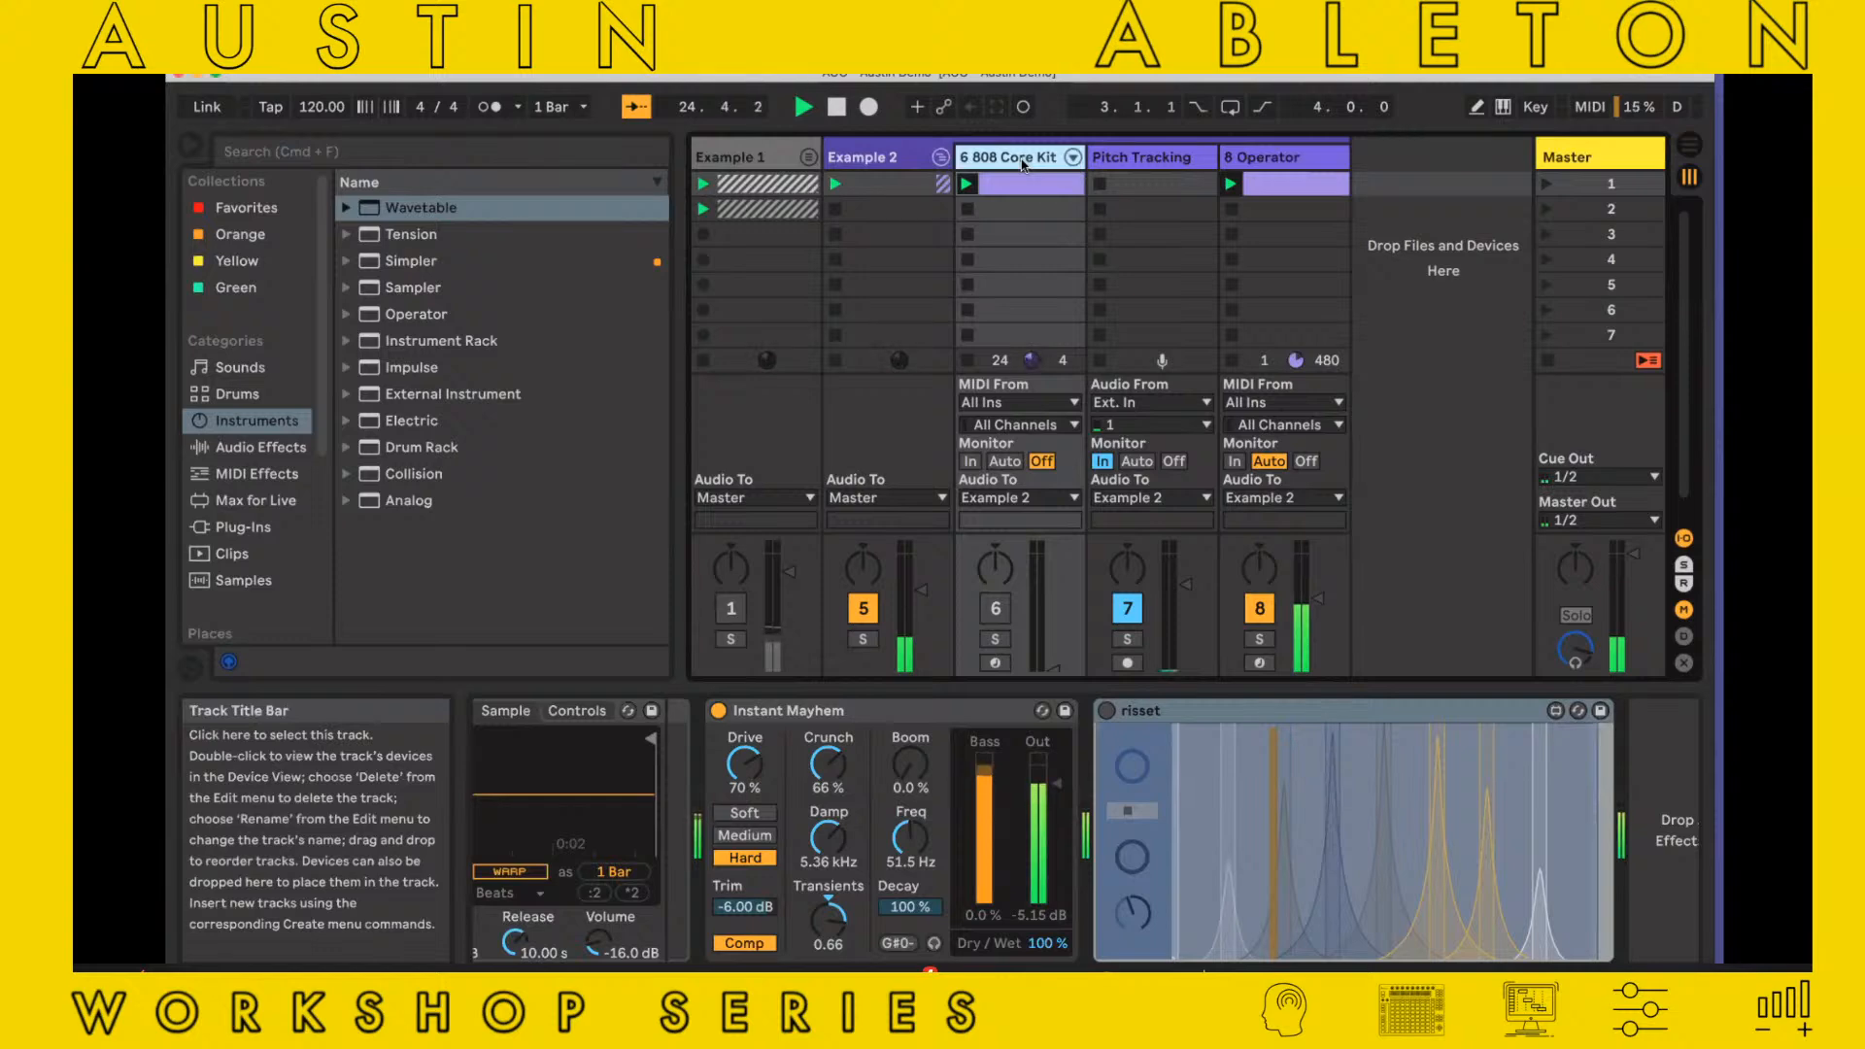
key("Delete")
Show the Operator track's device, keep the track's monitoring on Auto, and relaunch its clip
left_click(1181, 156)
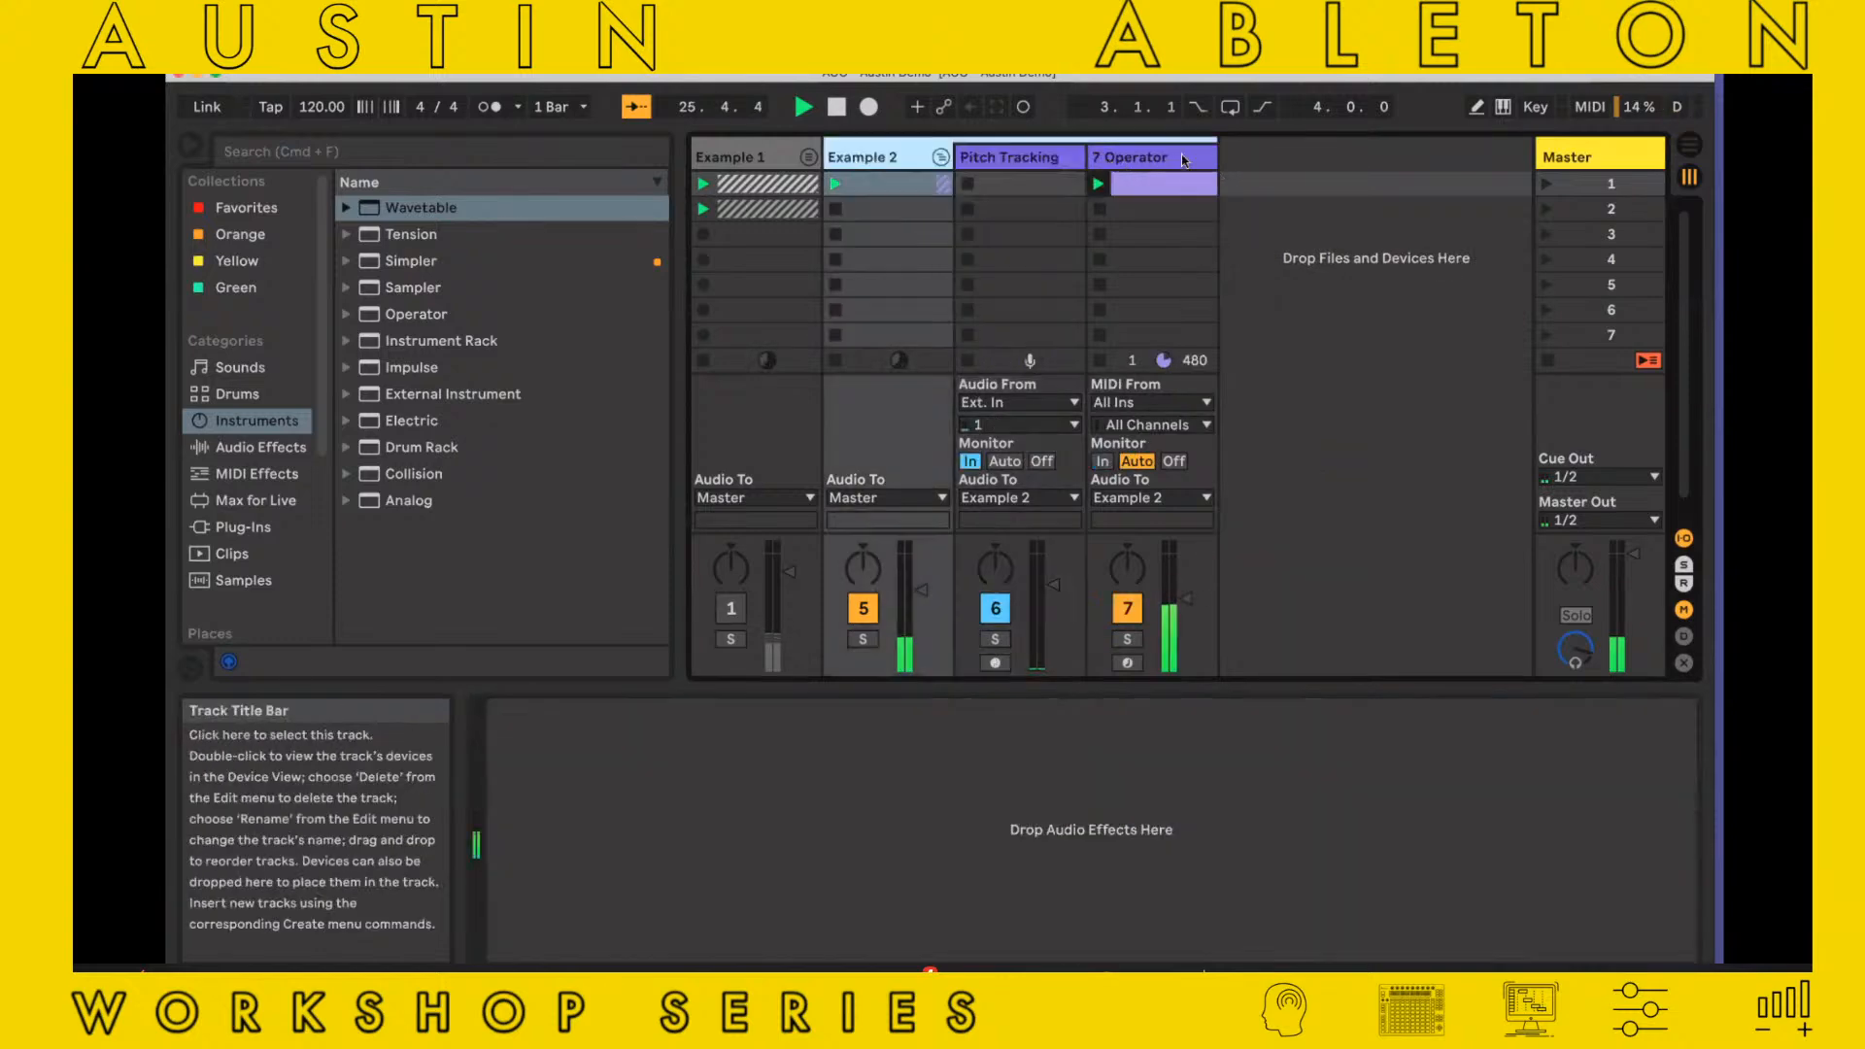
left_click(1181, 156)
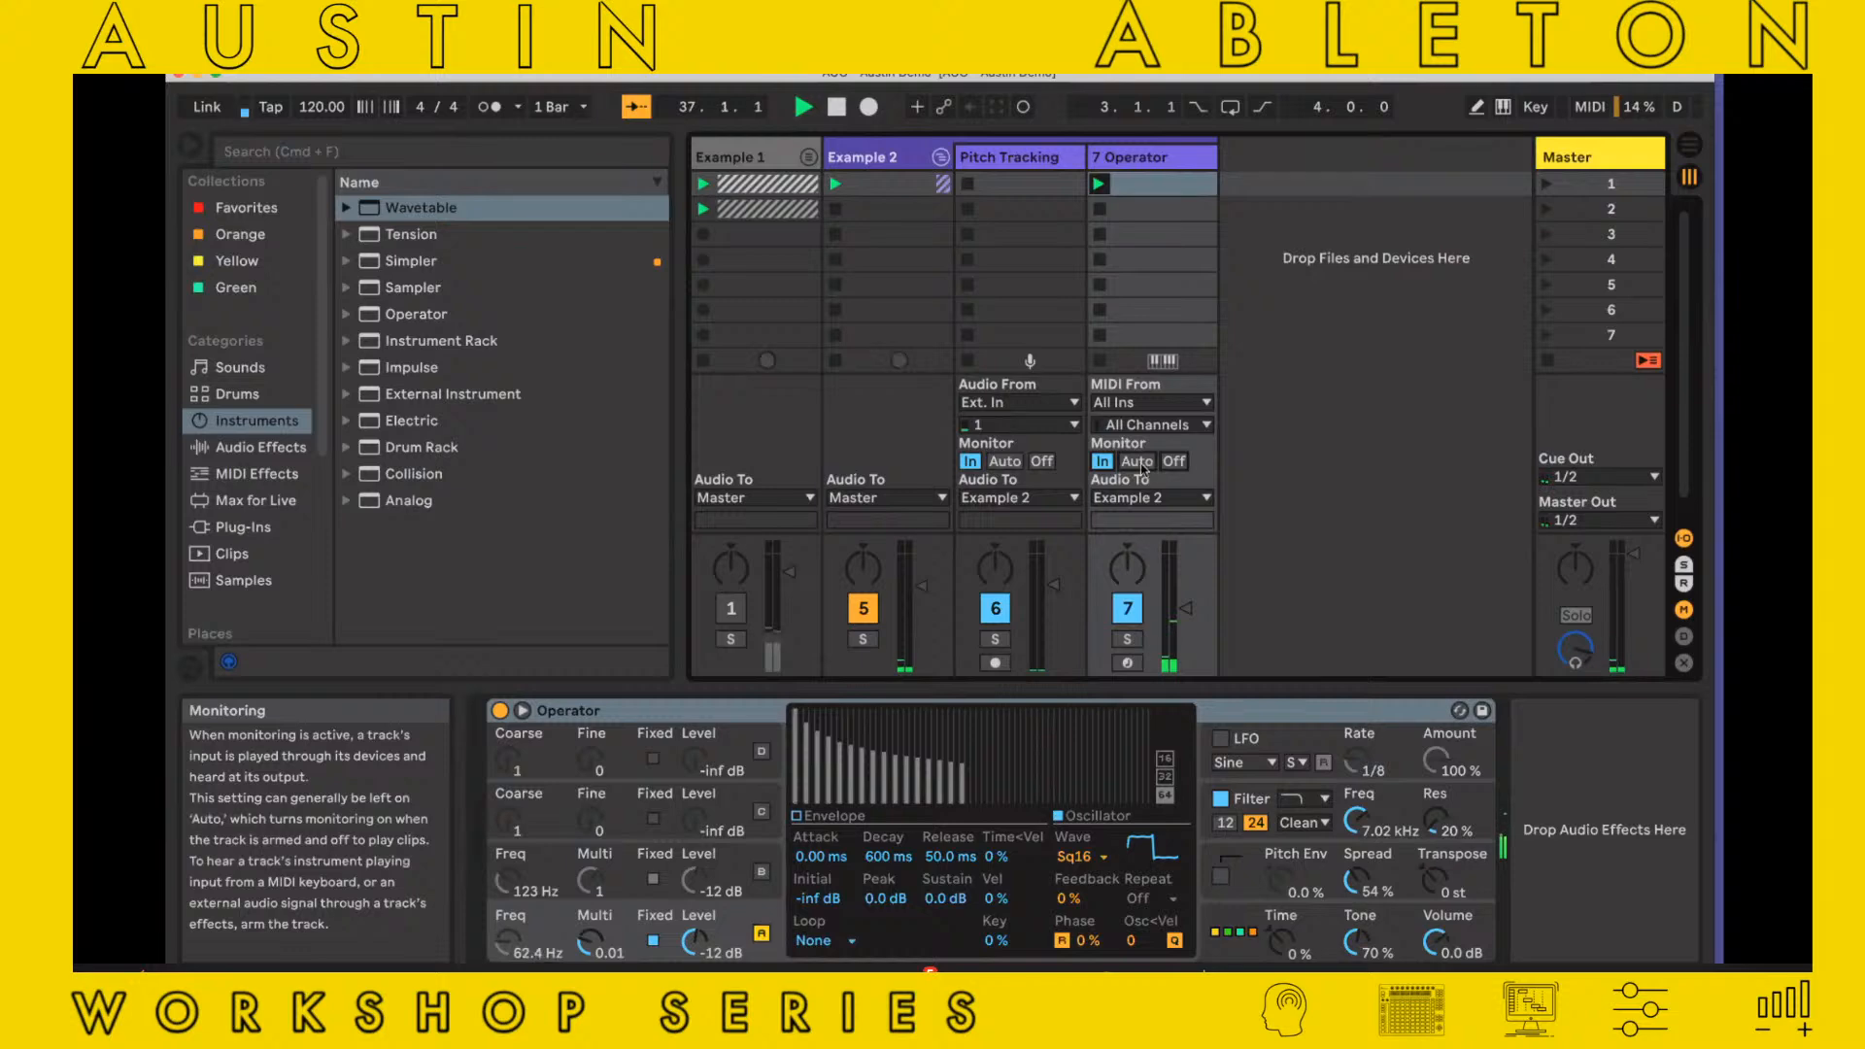
left_click(1098, 184)
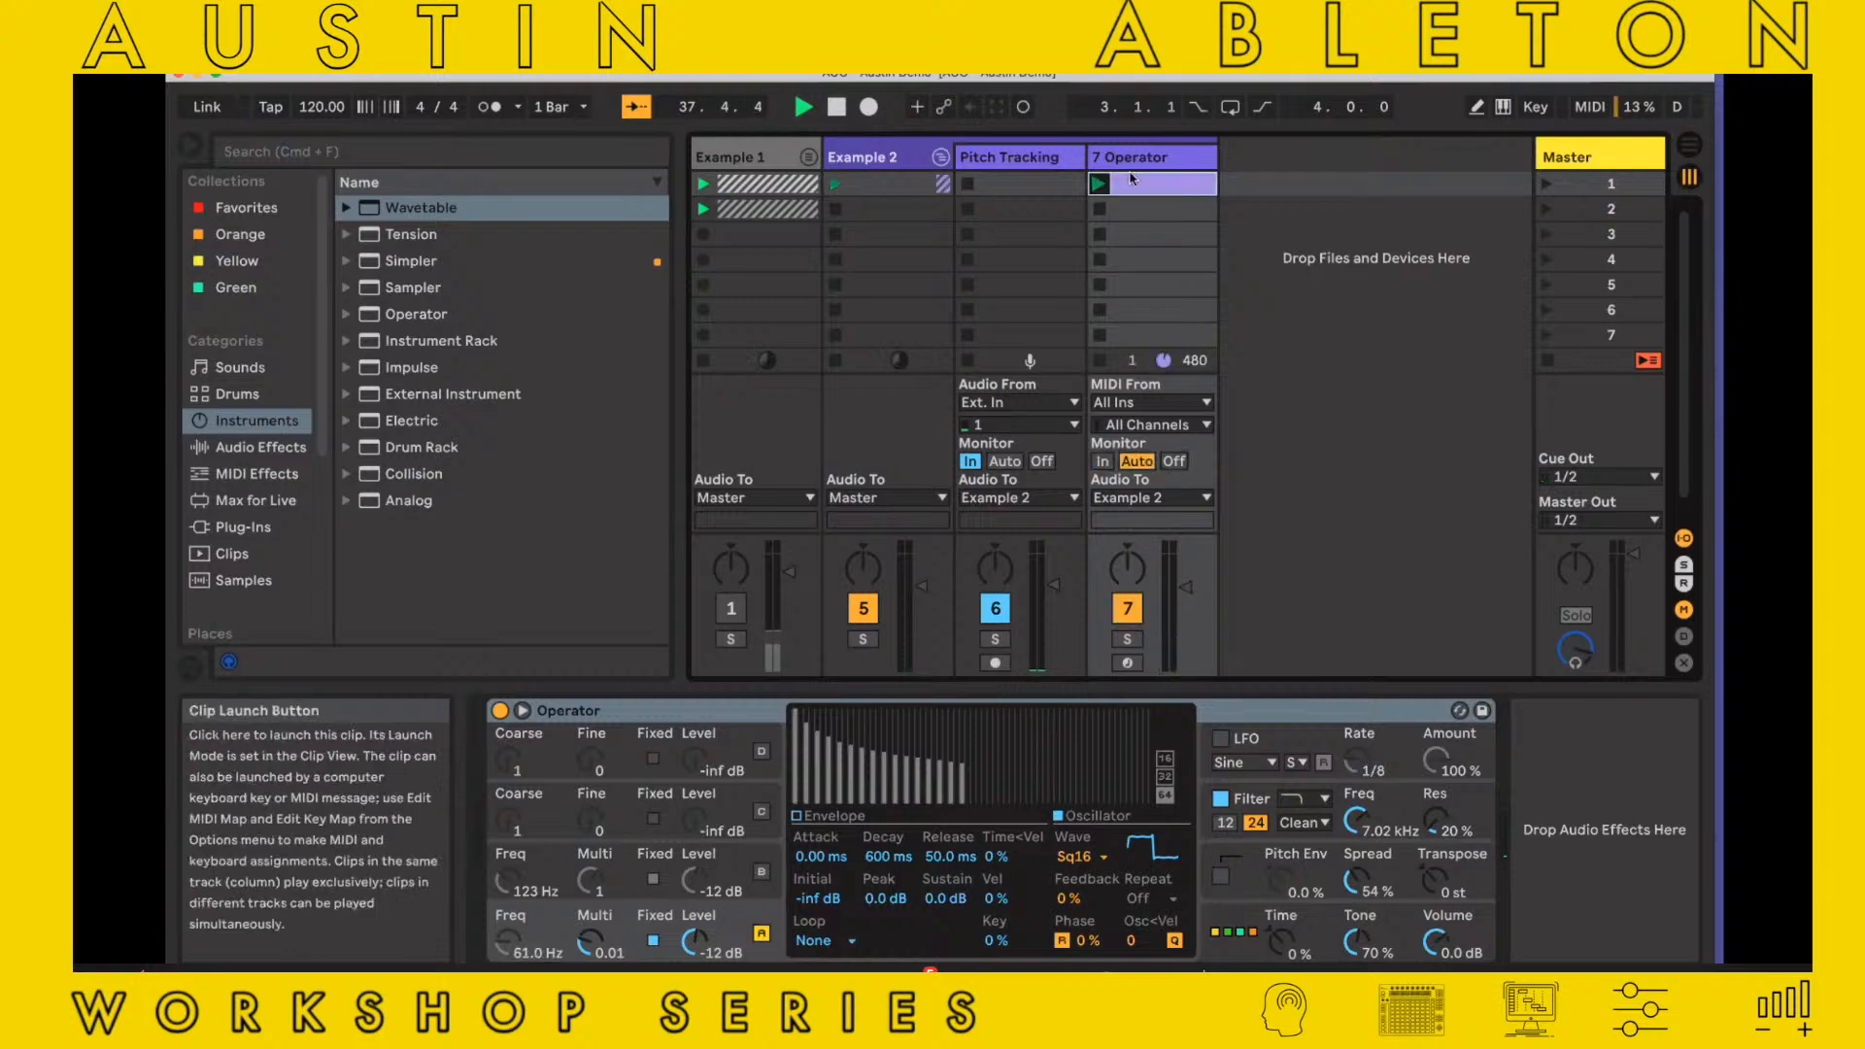
Move the Operator track out of the Example 2 group so it outputs to Master, and arm it for recording
left_click_drag(1141, 162, 1264, 230)
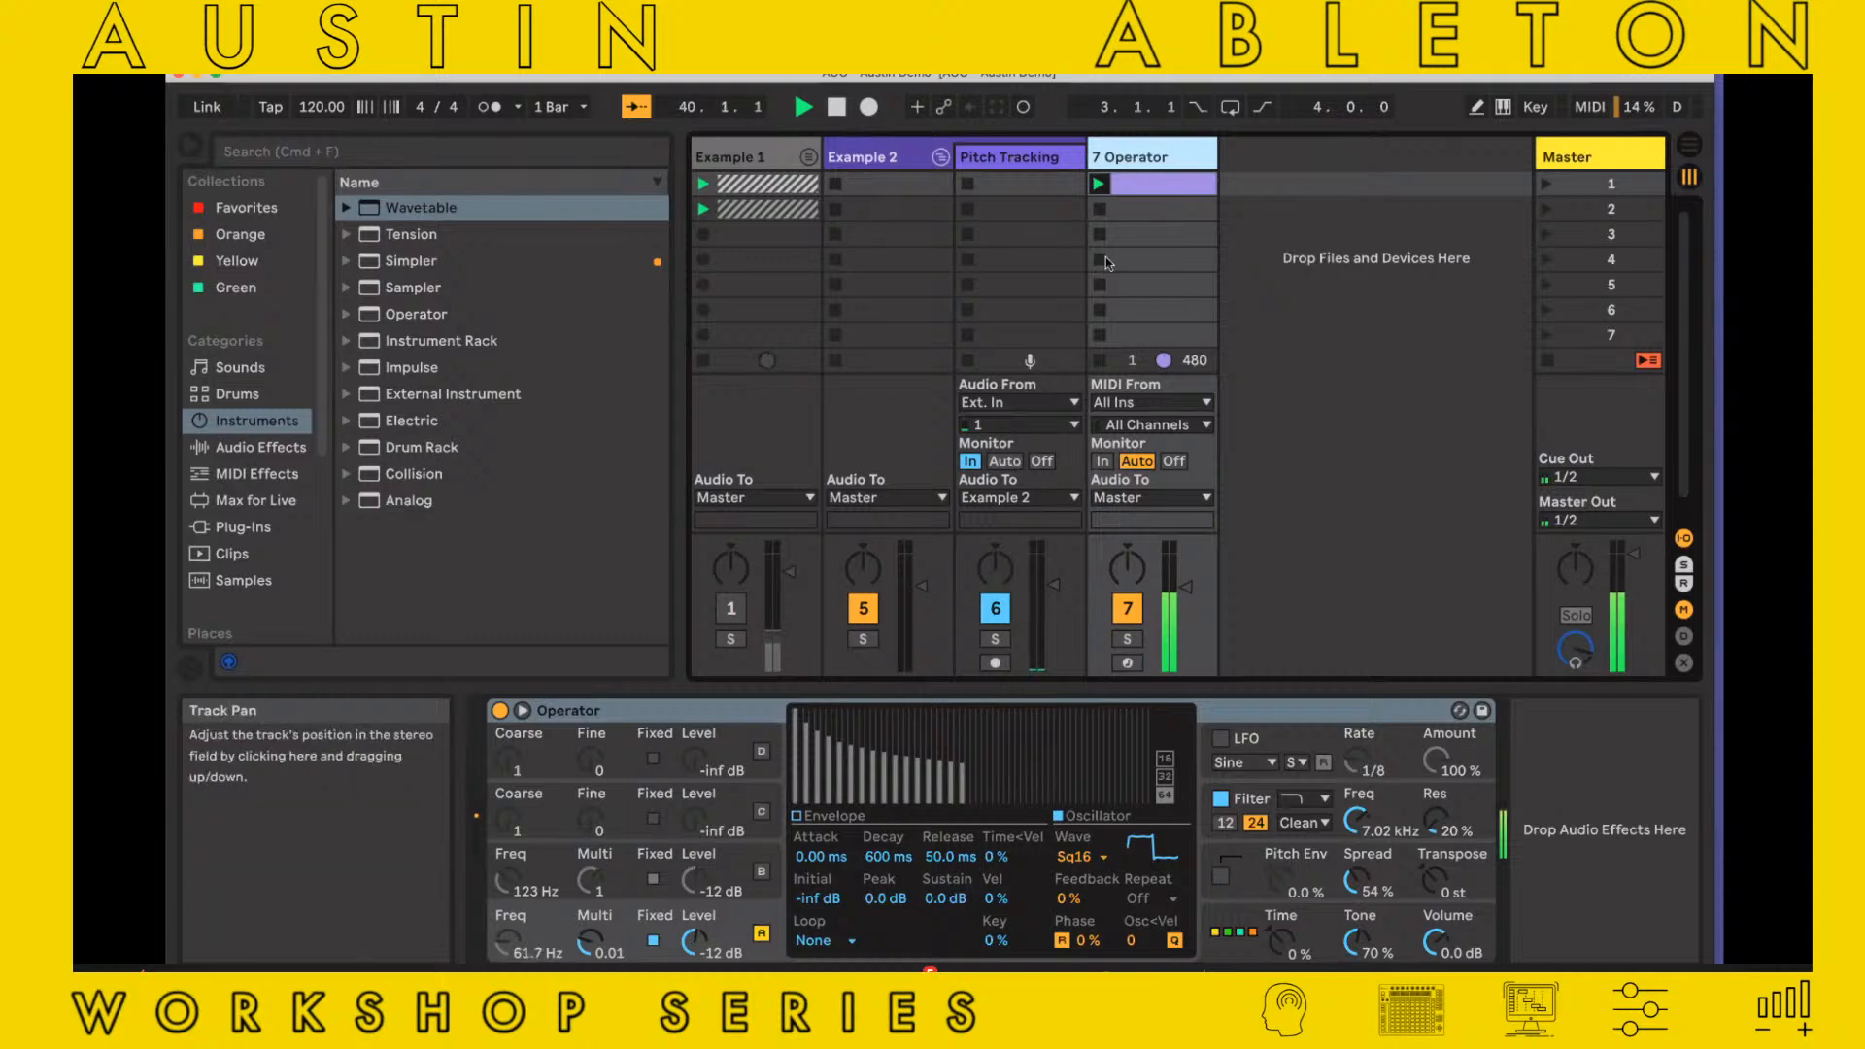
left_click(1160, 184)
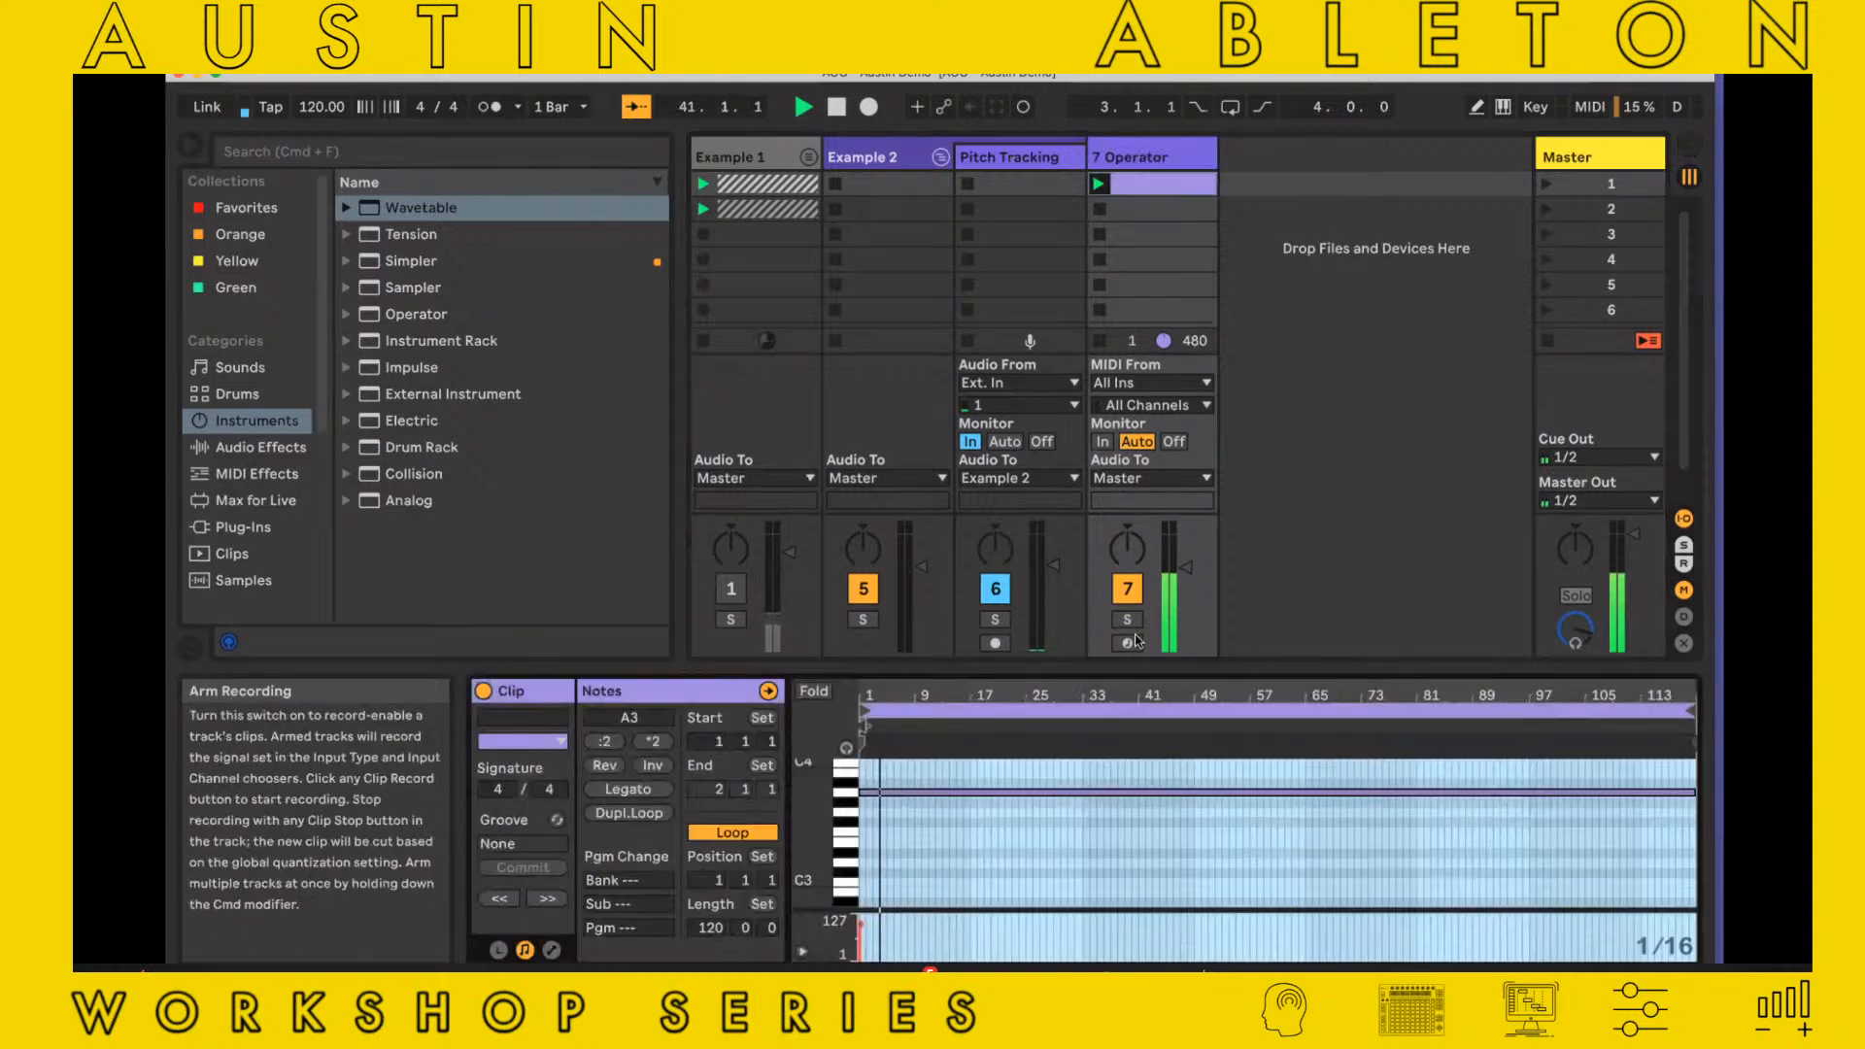
left_click(1132, 641)
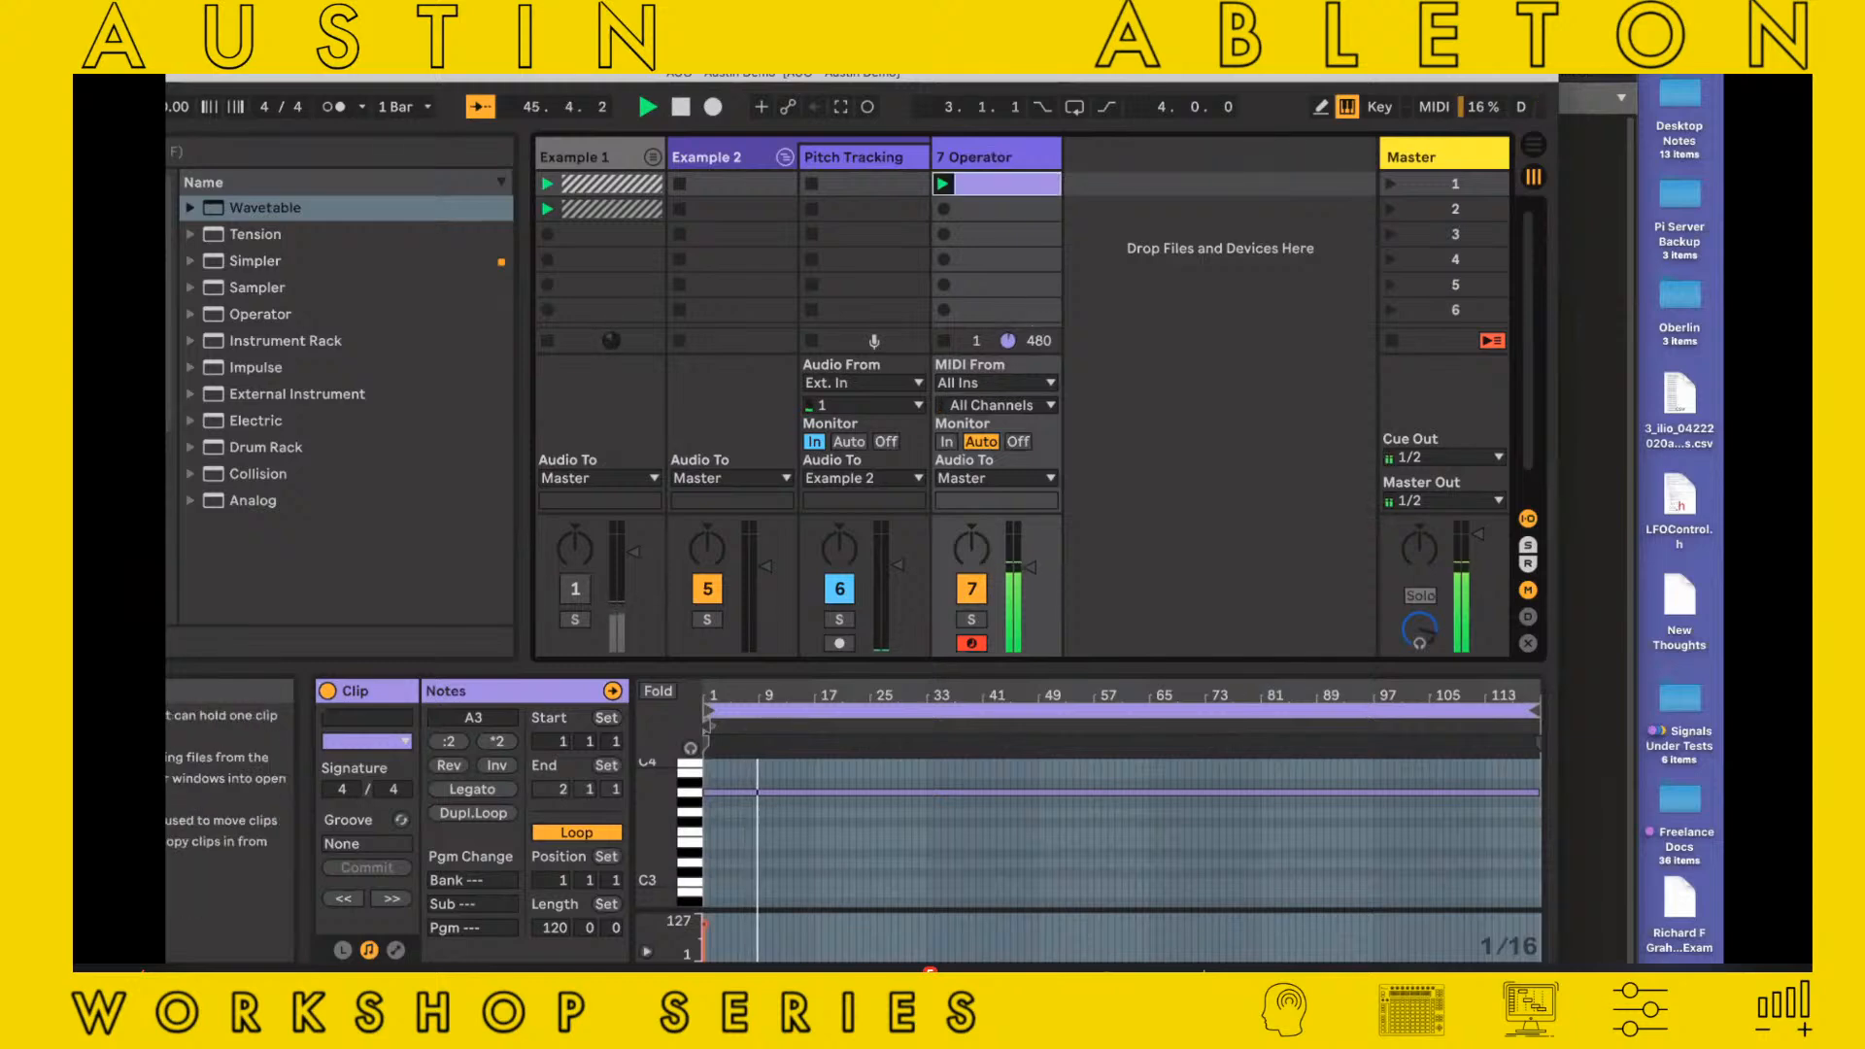
Set Operator's oscillator A fixed multiplier to 1 and lower the Operator track's volume to near its minimum
double_click(1007, 153)
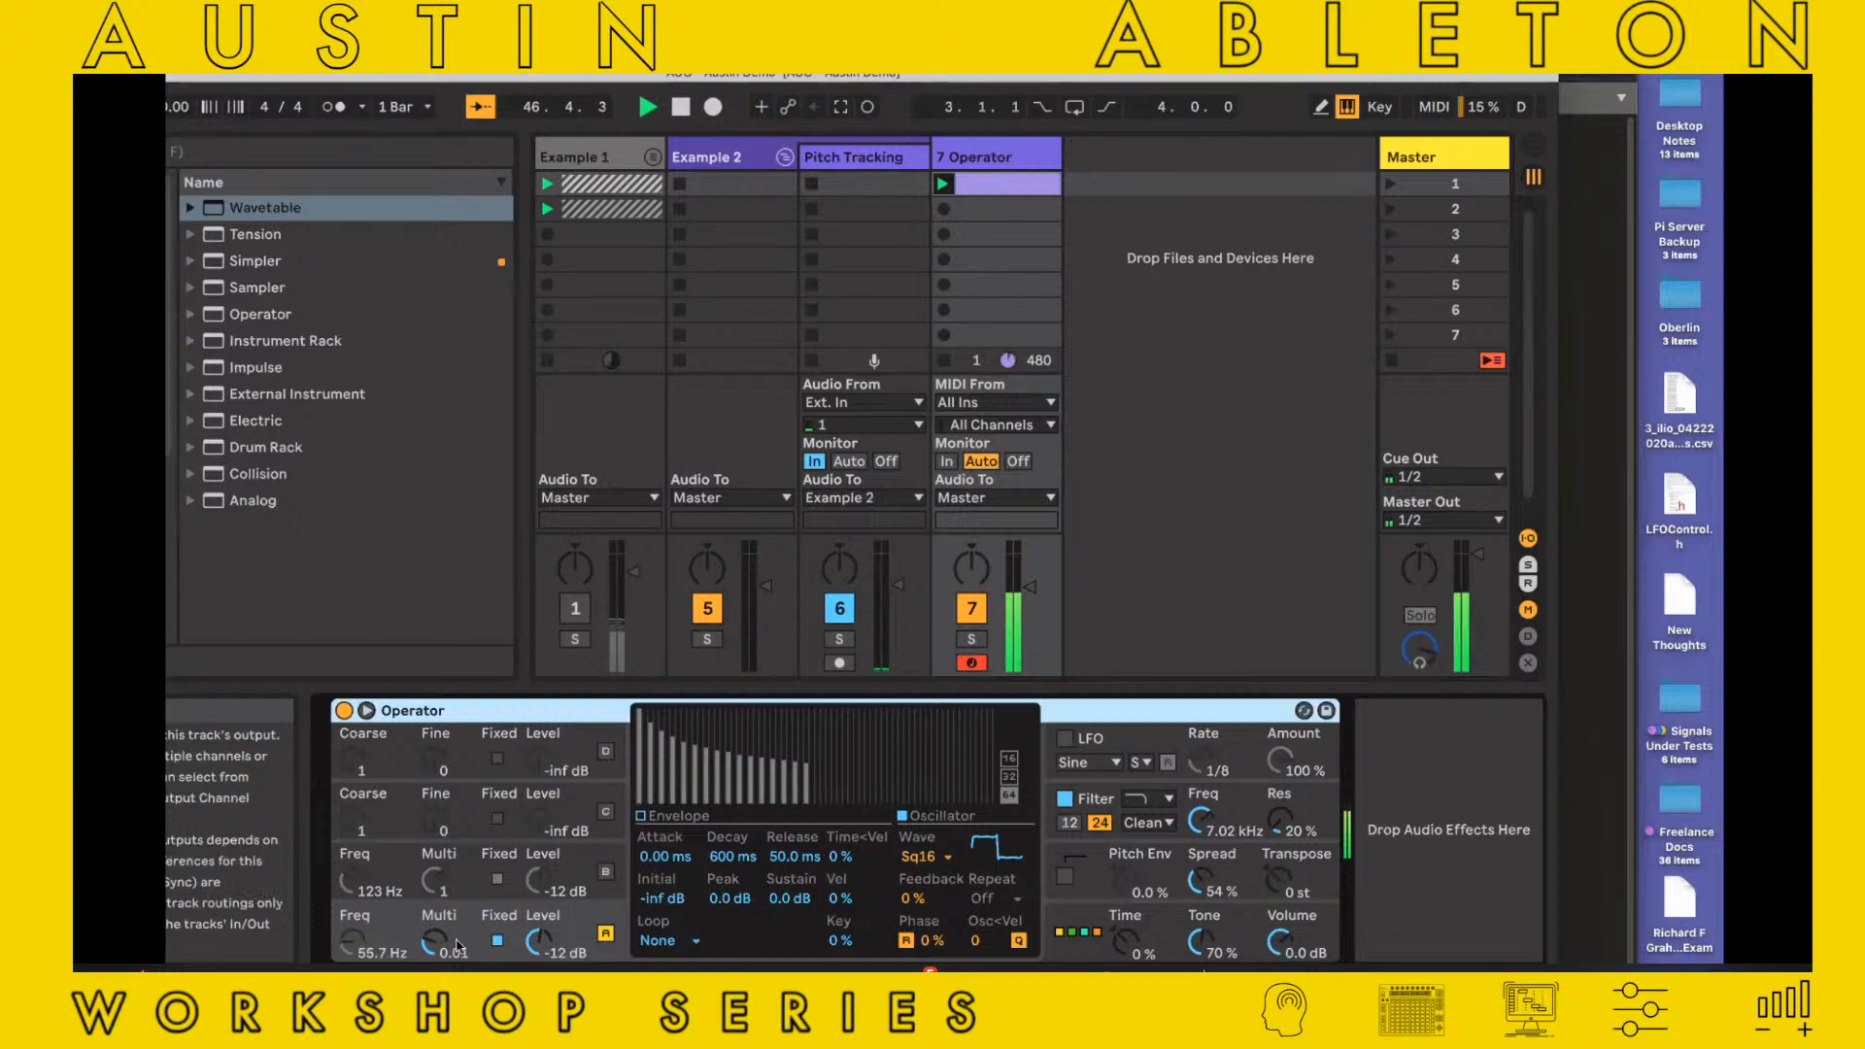
right_click(432, 946)
left_click(432, 945)
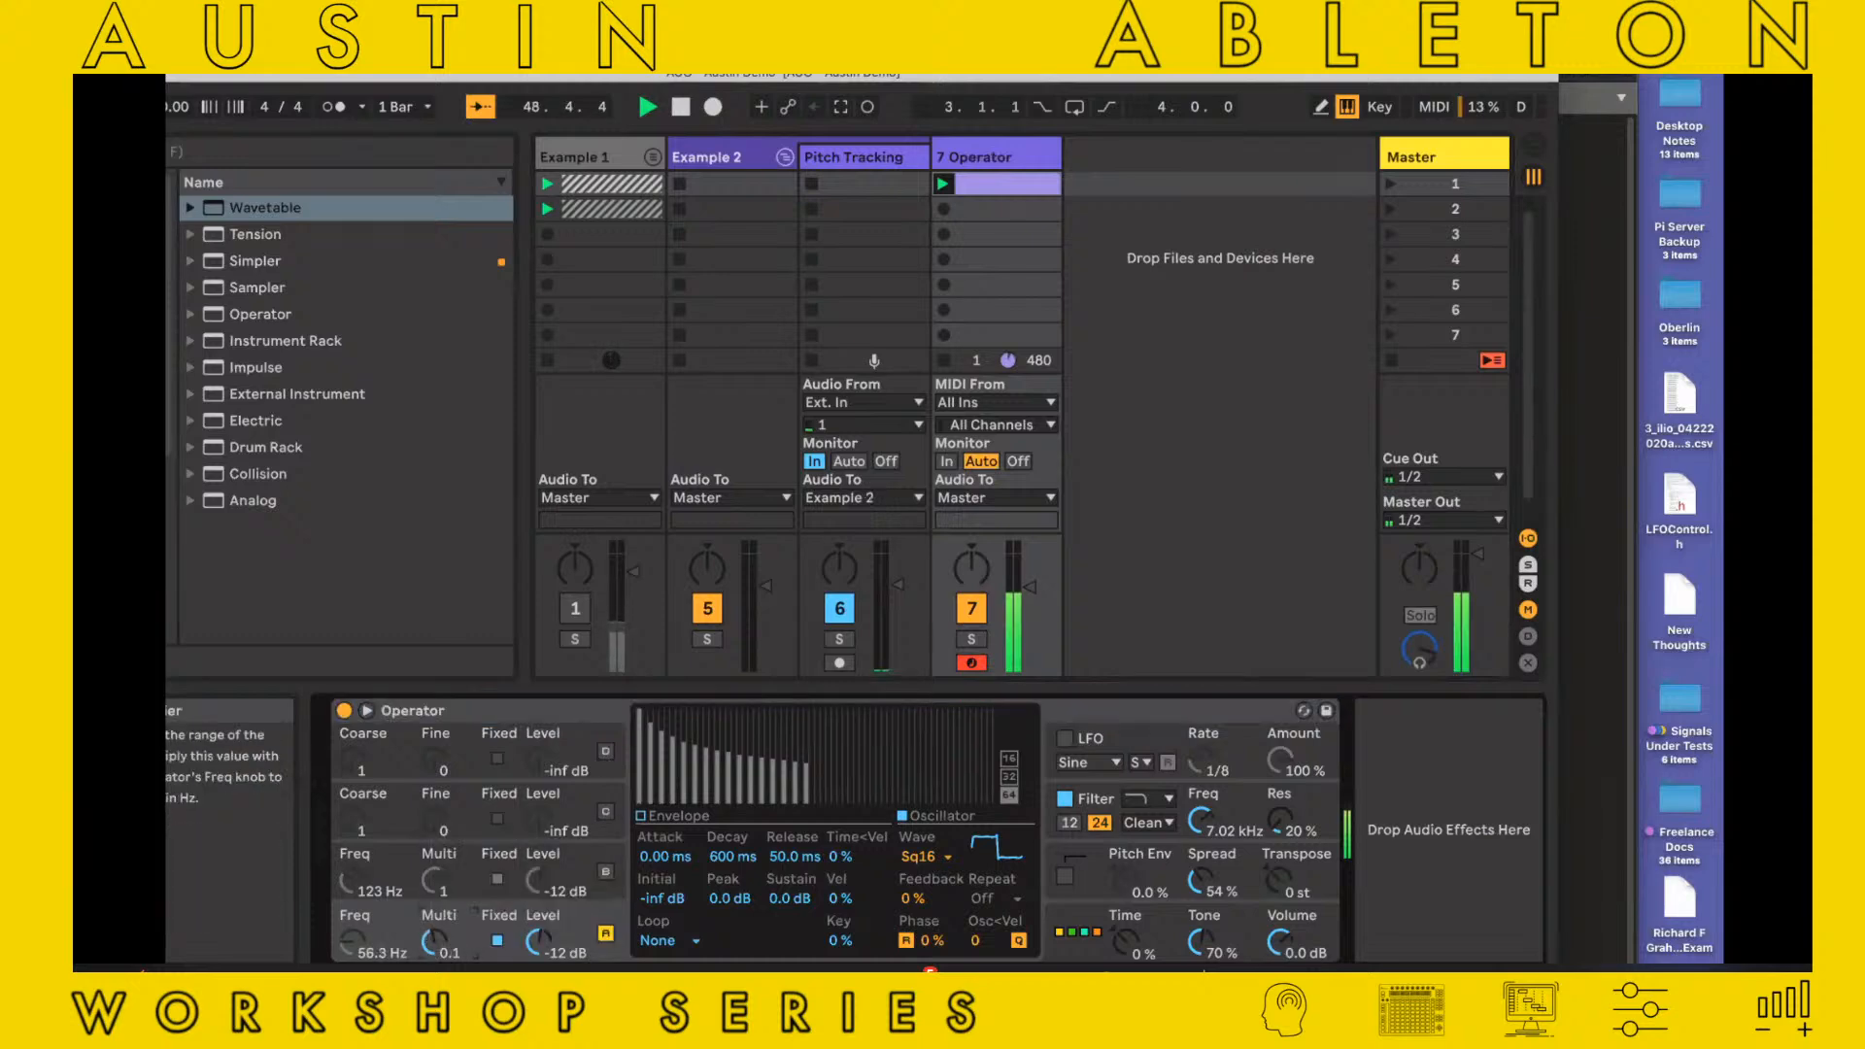
left_click_drag(434, 942, 434, 928)
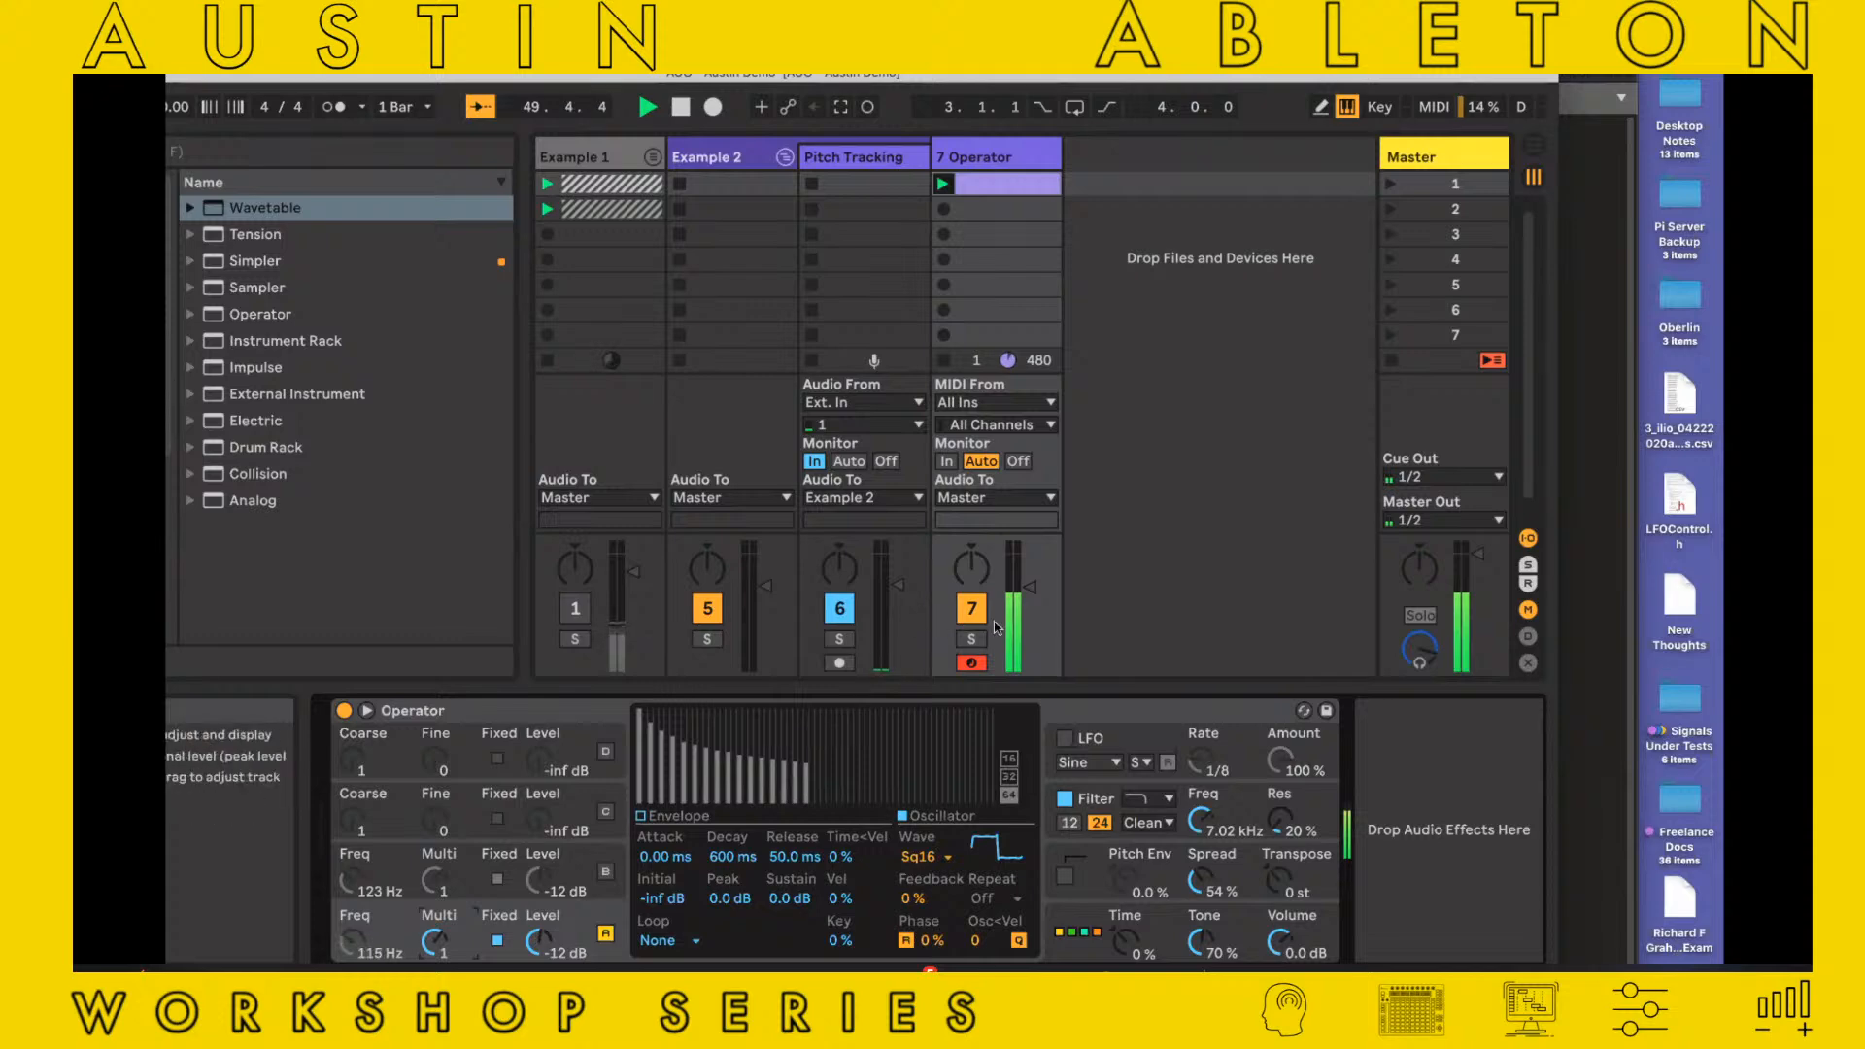
left_click(1005, 673)
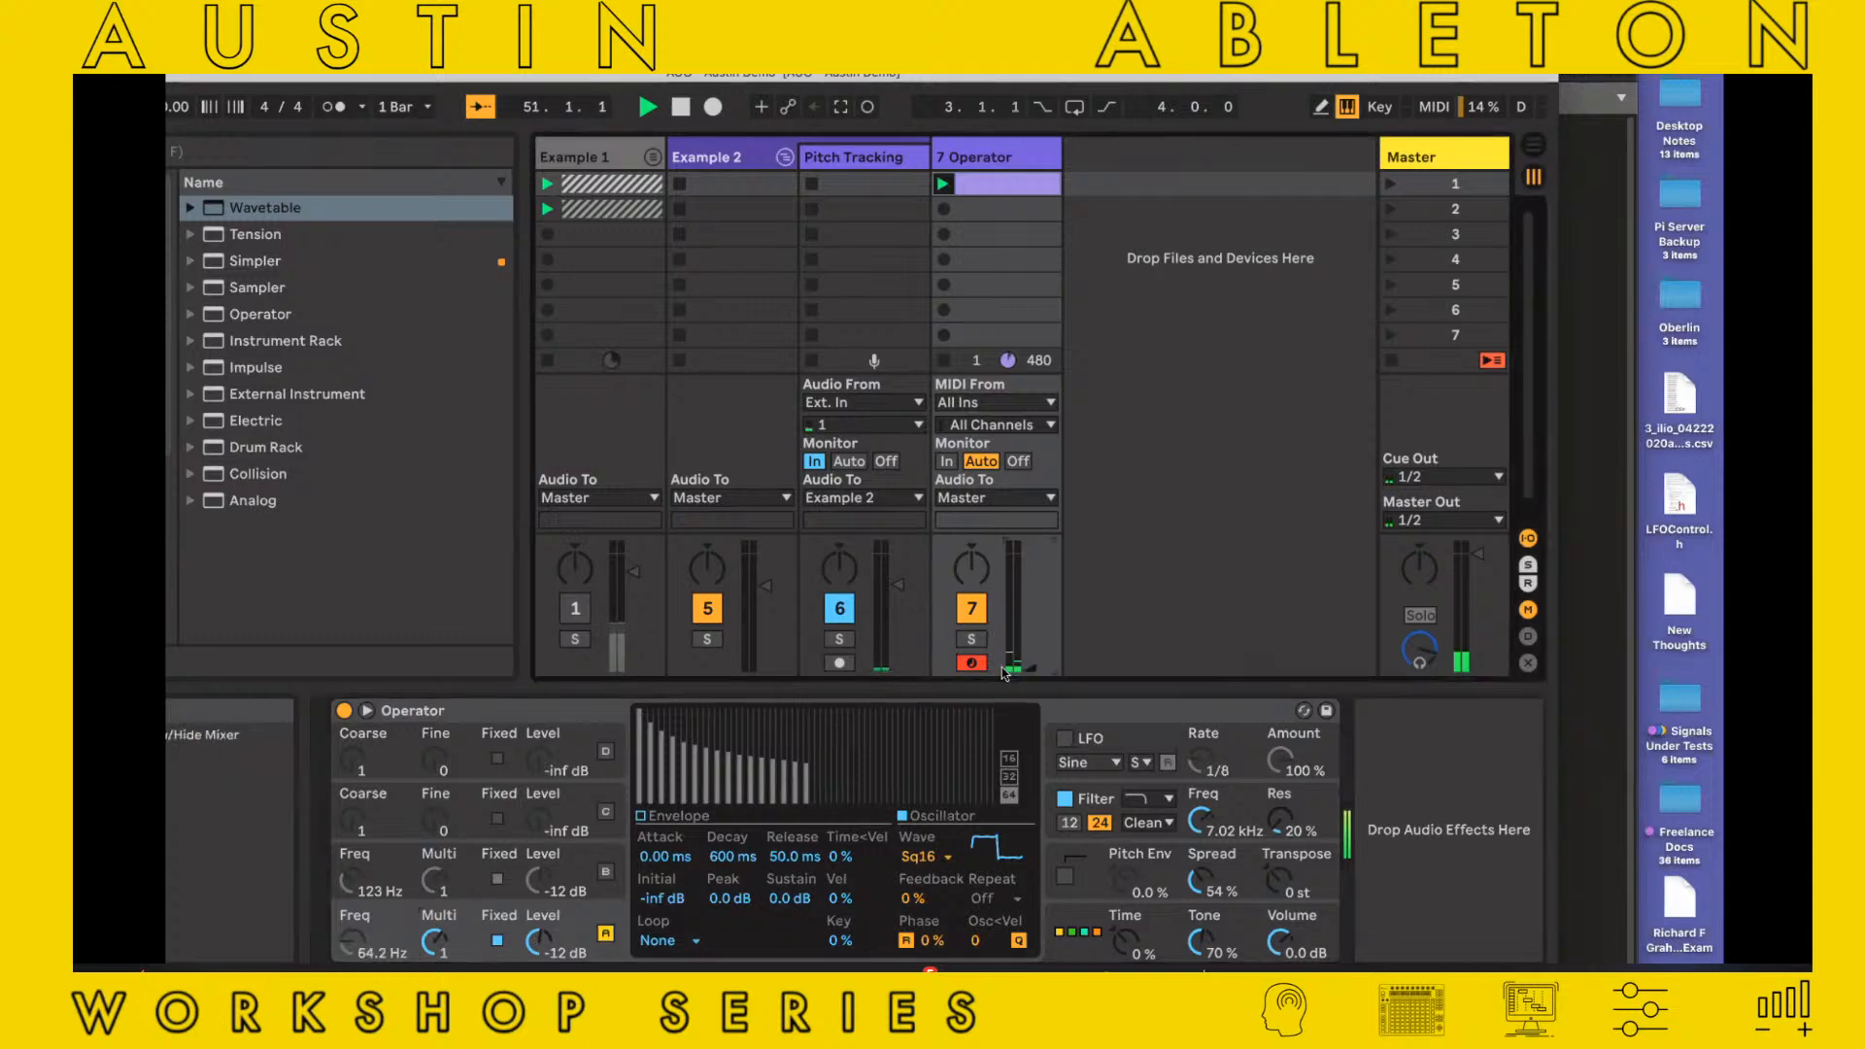